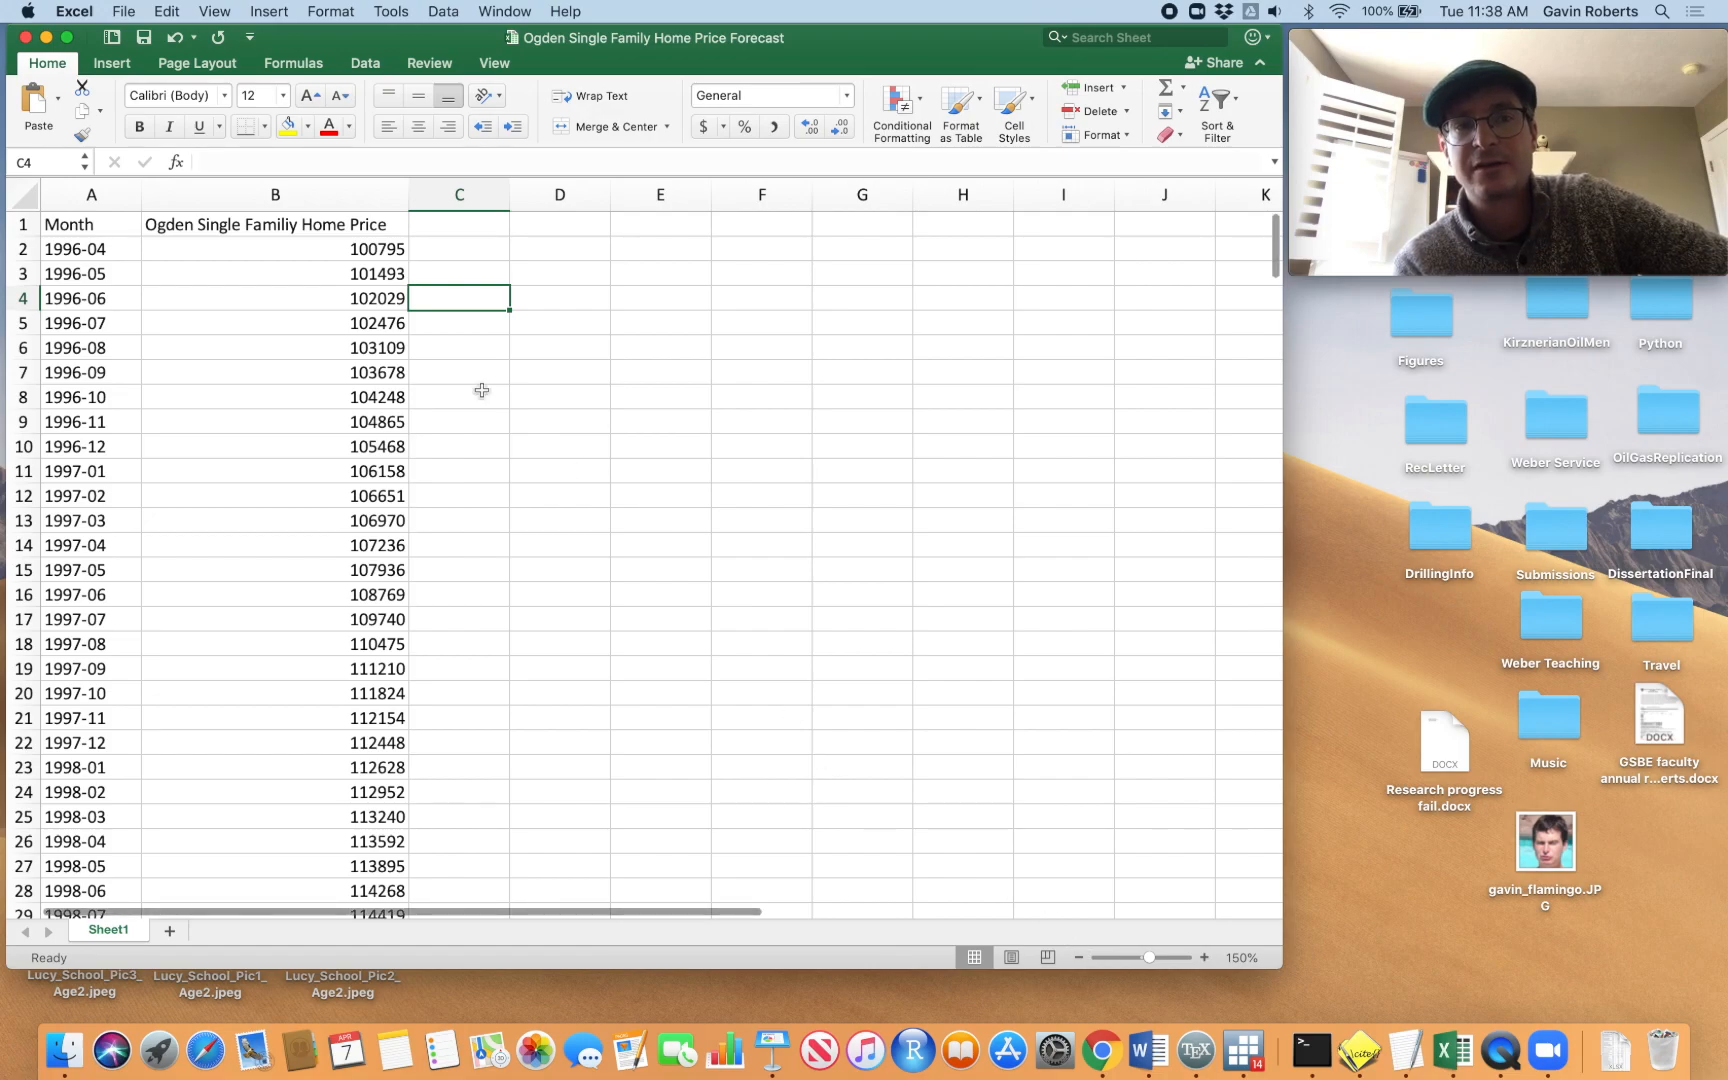
Review the monthly Ogden single-family home price data from the first row to the last
left_click(362, 225)
key("super+shift+Down")
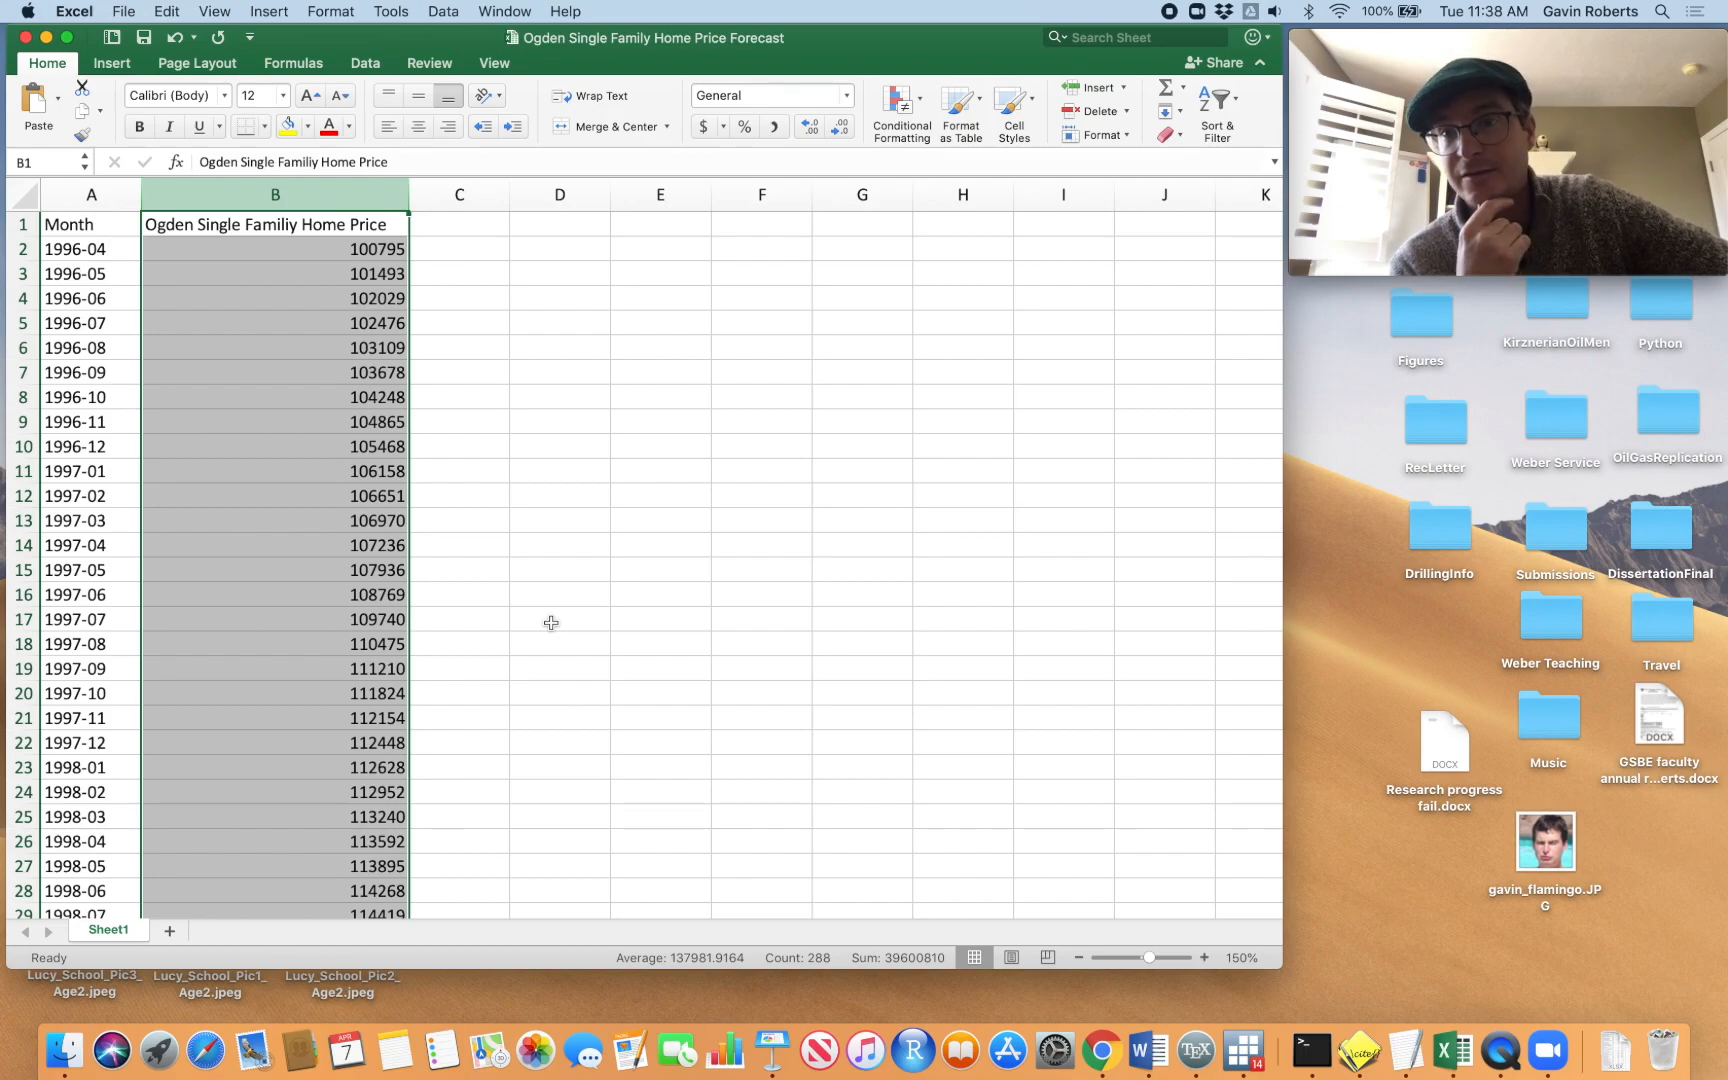
left_click(551, 623)
left_click(198, 266)
left_click(109, 249)
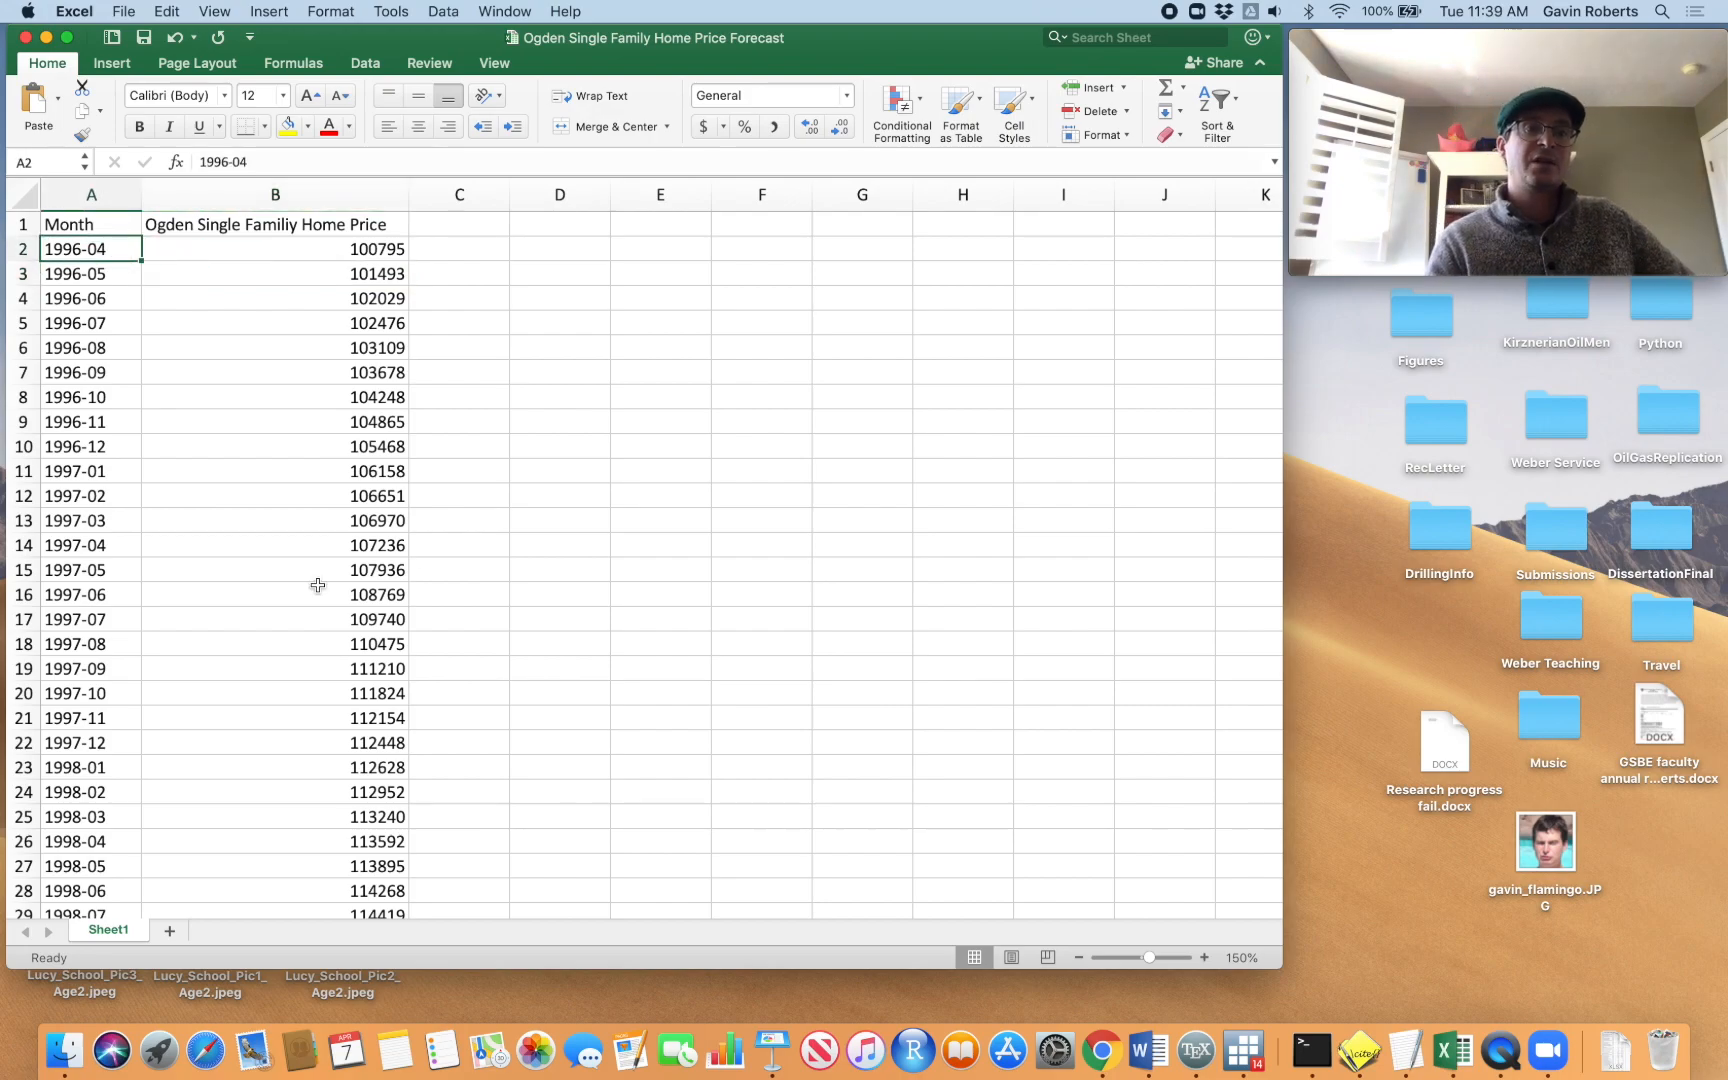
scroll(318, 585, "down", 20)
scroll(318, 585, "down", 5)
scroll(312, 582, "up", 1)
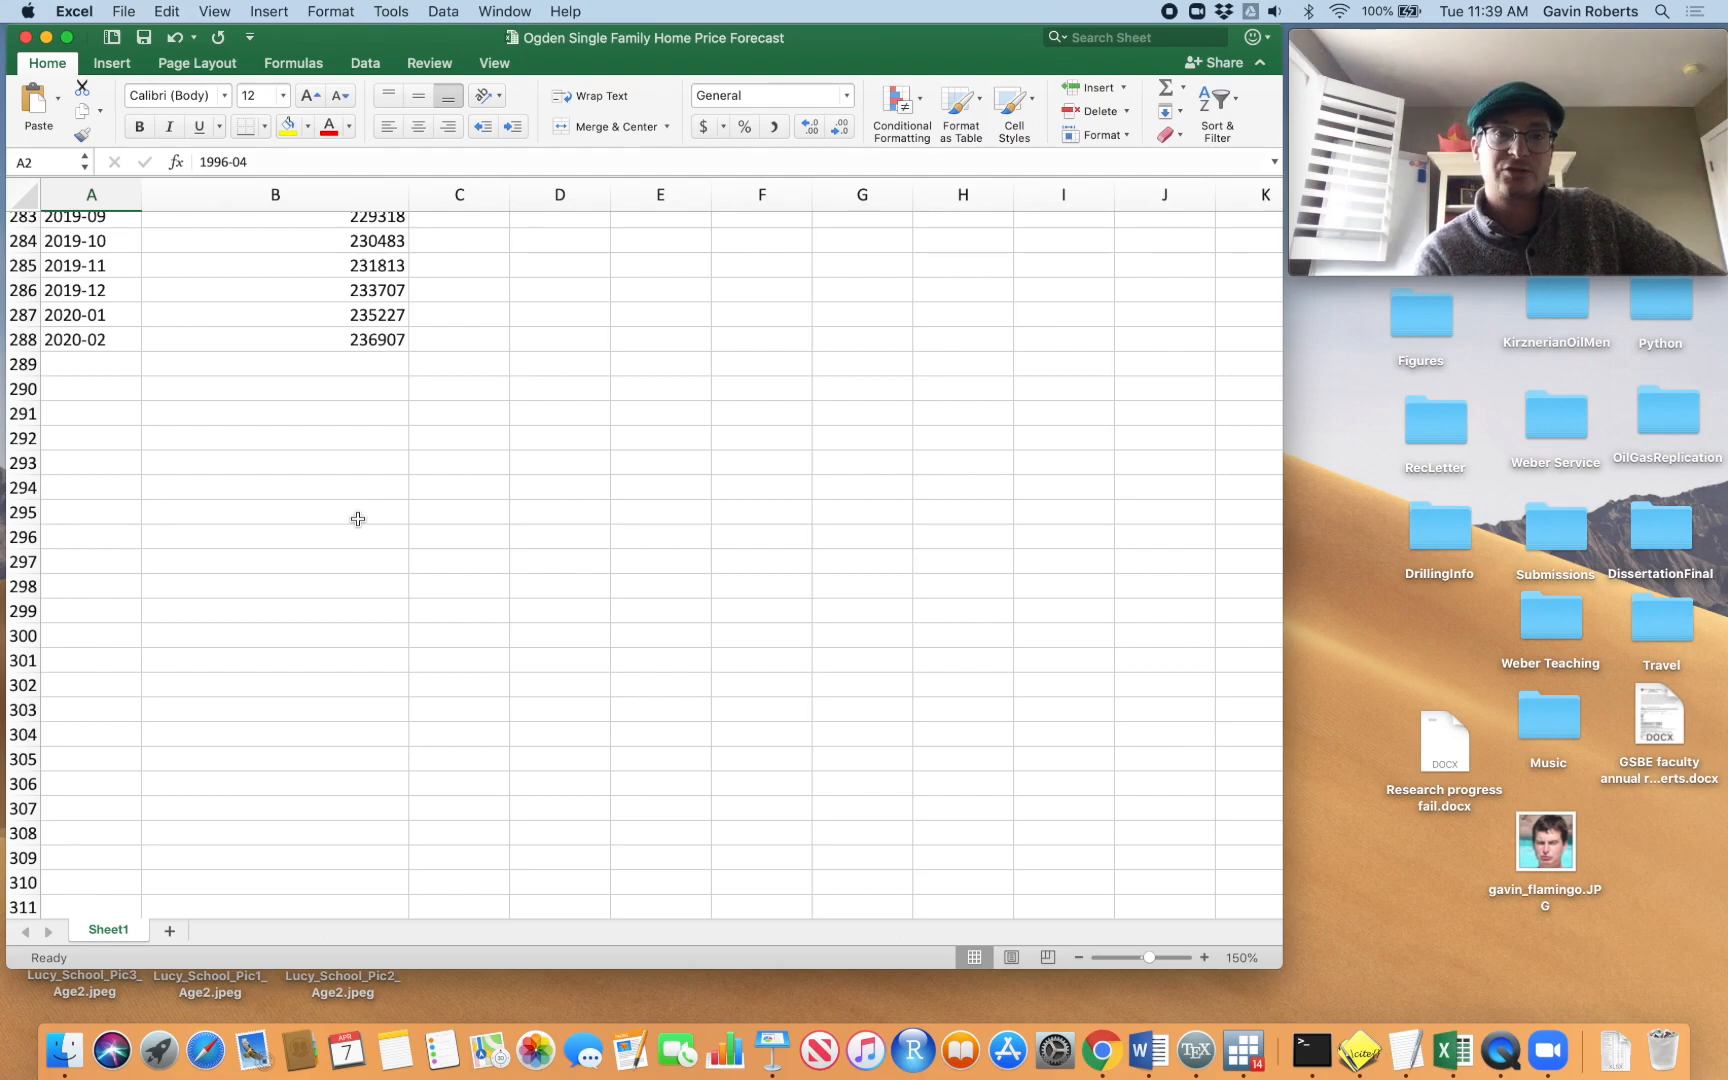
scroll(358, 518, "up", 20)
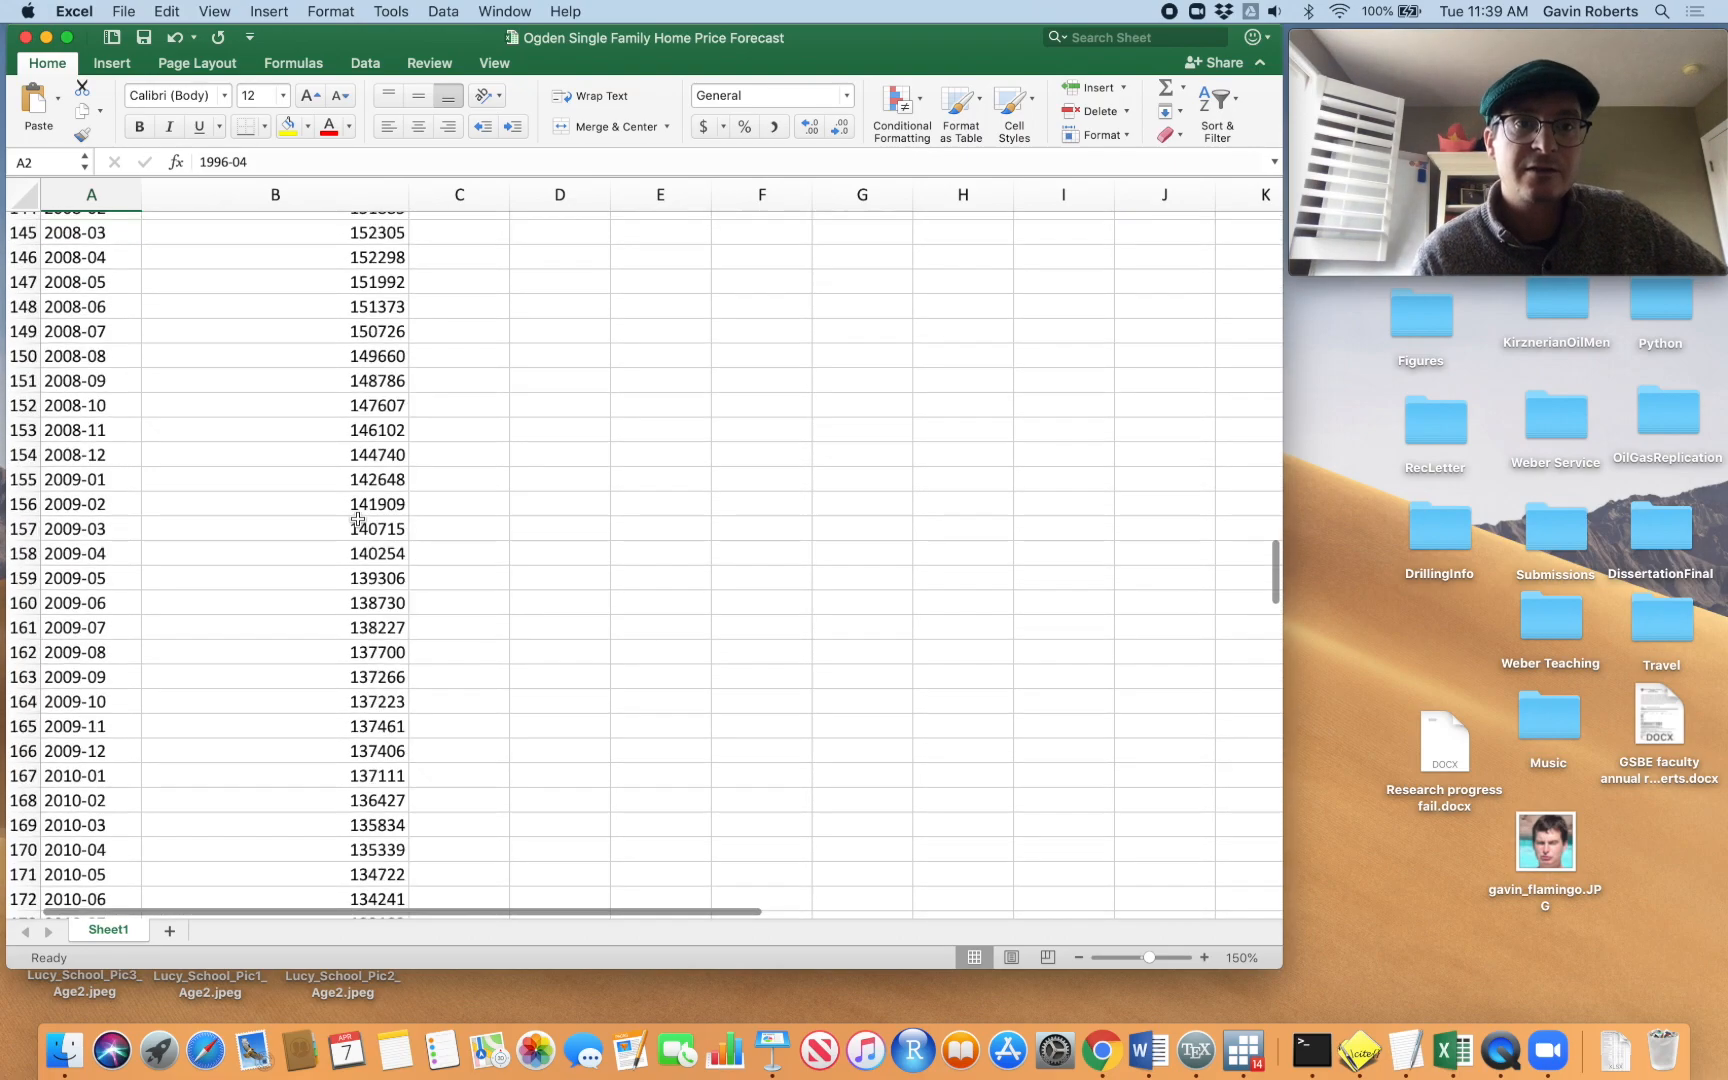
left_click(478, 228)
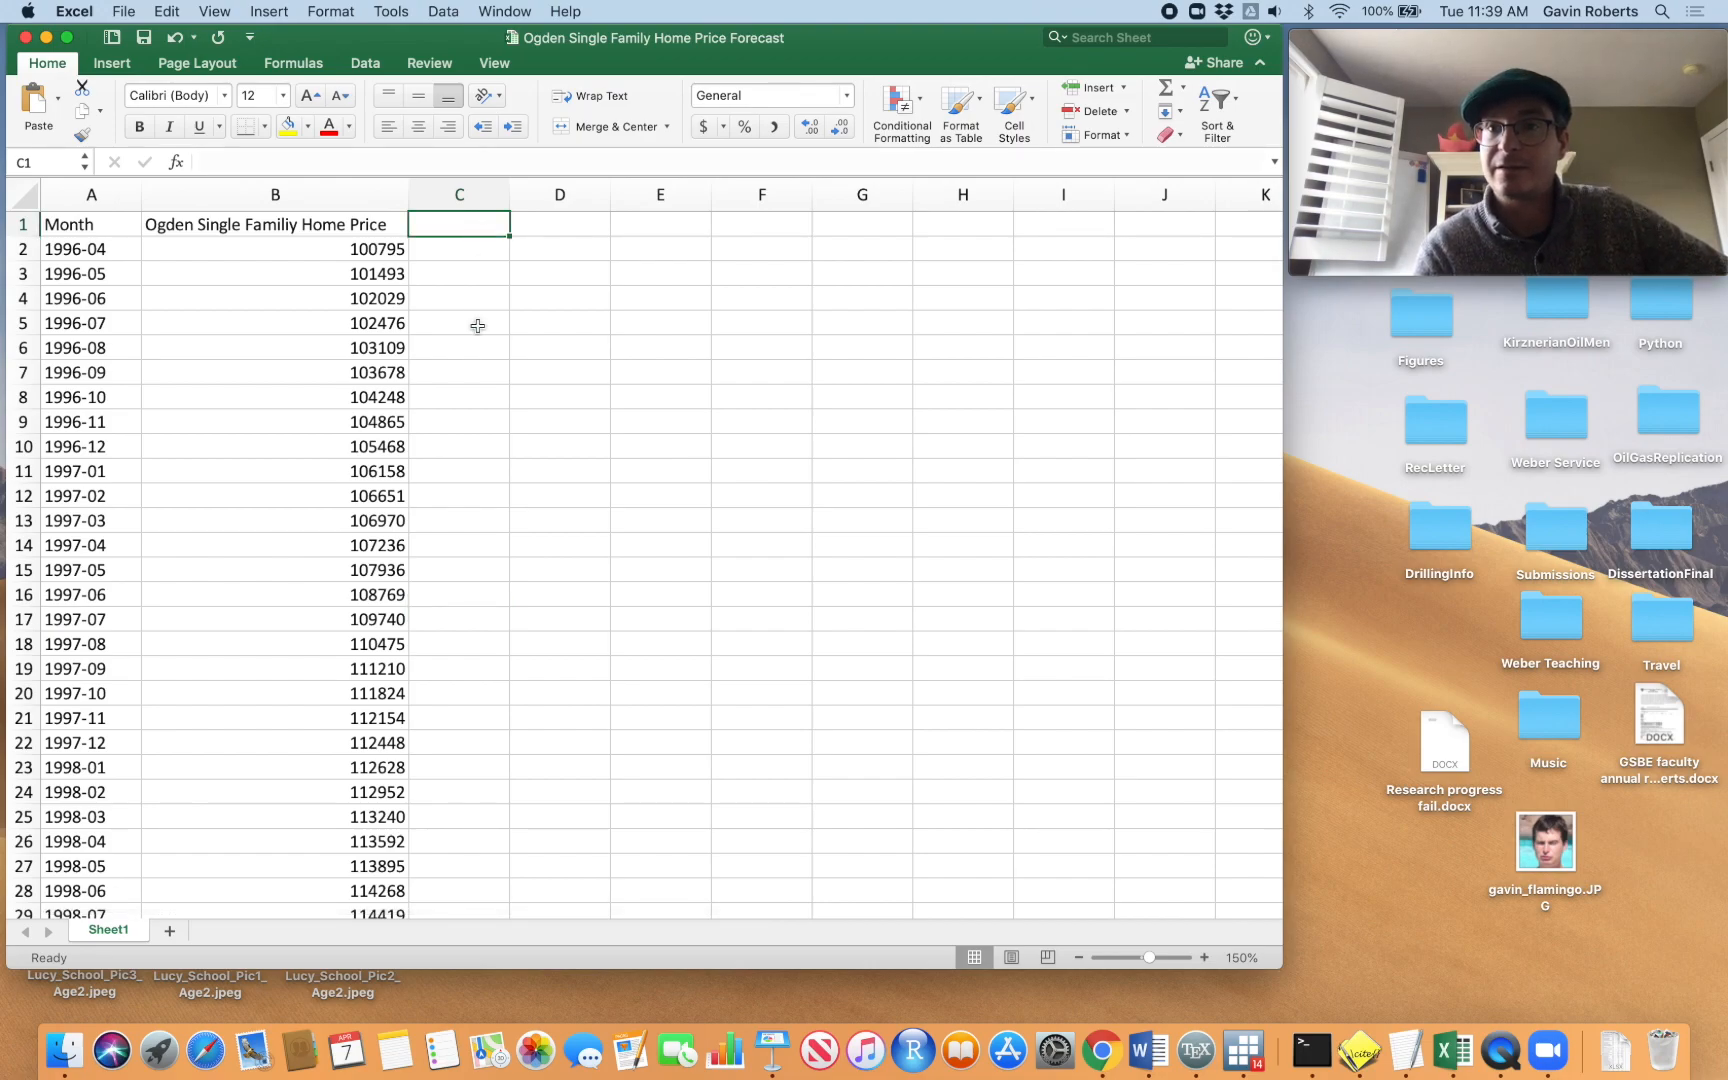
Insert a basic 2-D line chart of the full Month and Ogden home price columns, headers included
left_click_drag(60, 228, 207, 230)
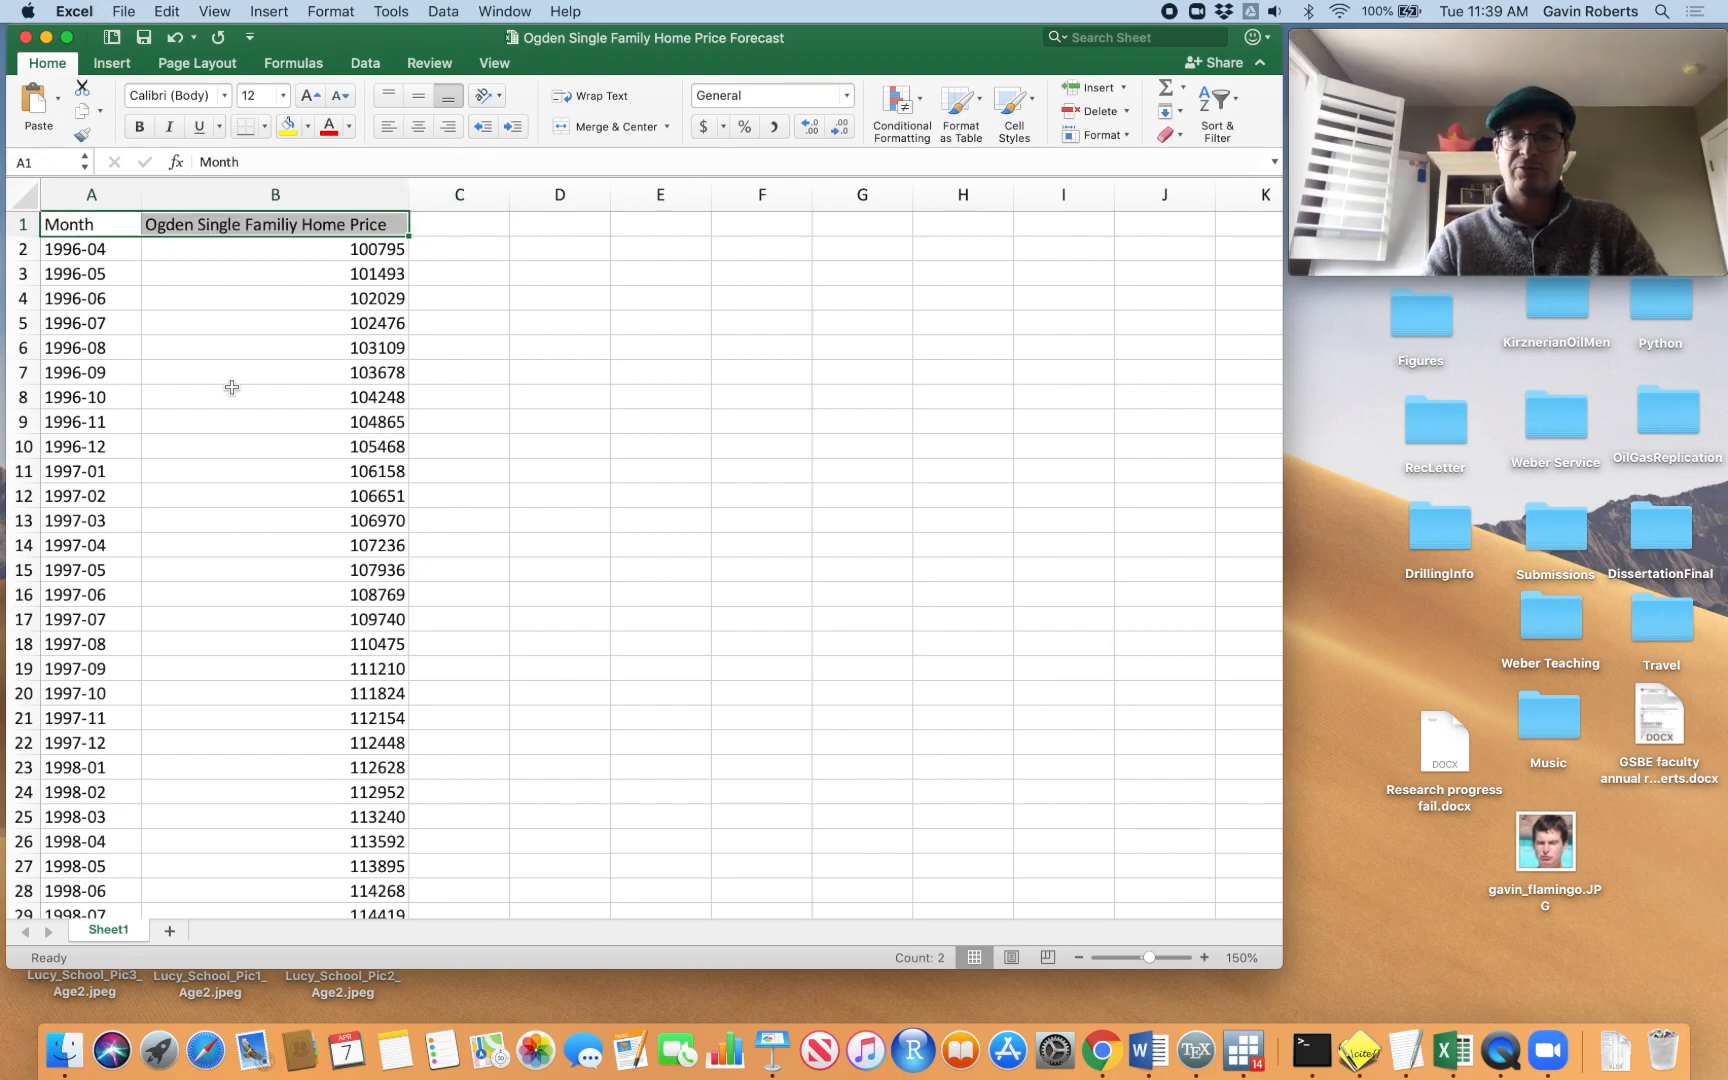
key("shift+super+Down")
scroll(510, 509, "up", 2)
scroll(510, 509, "up", 20)
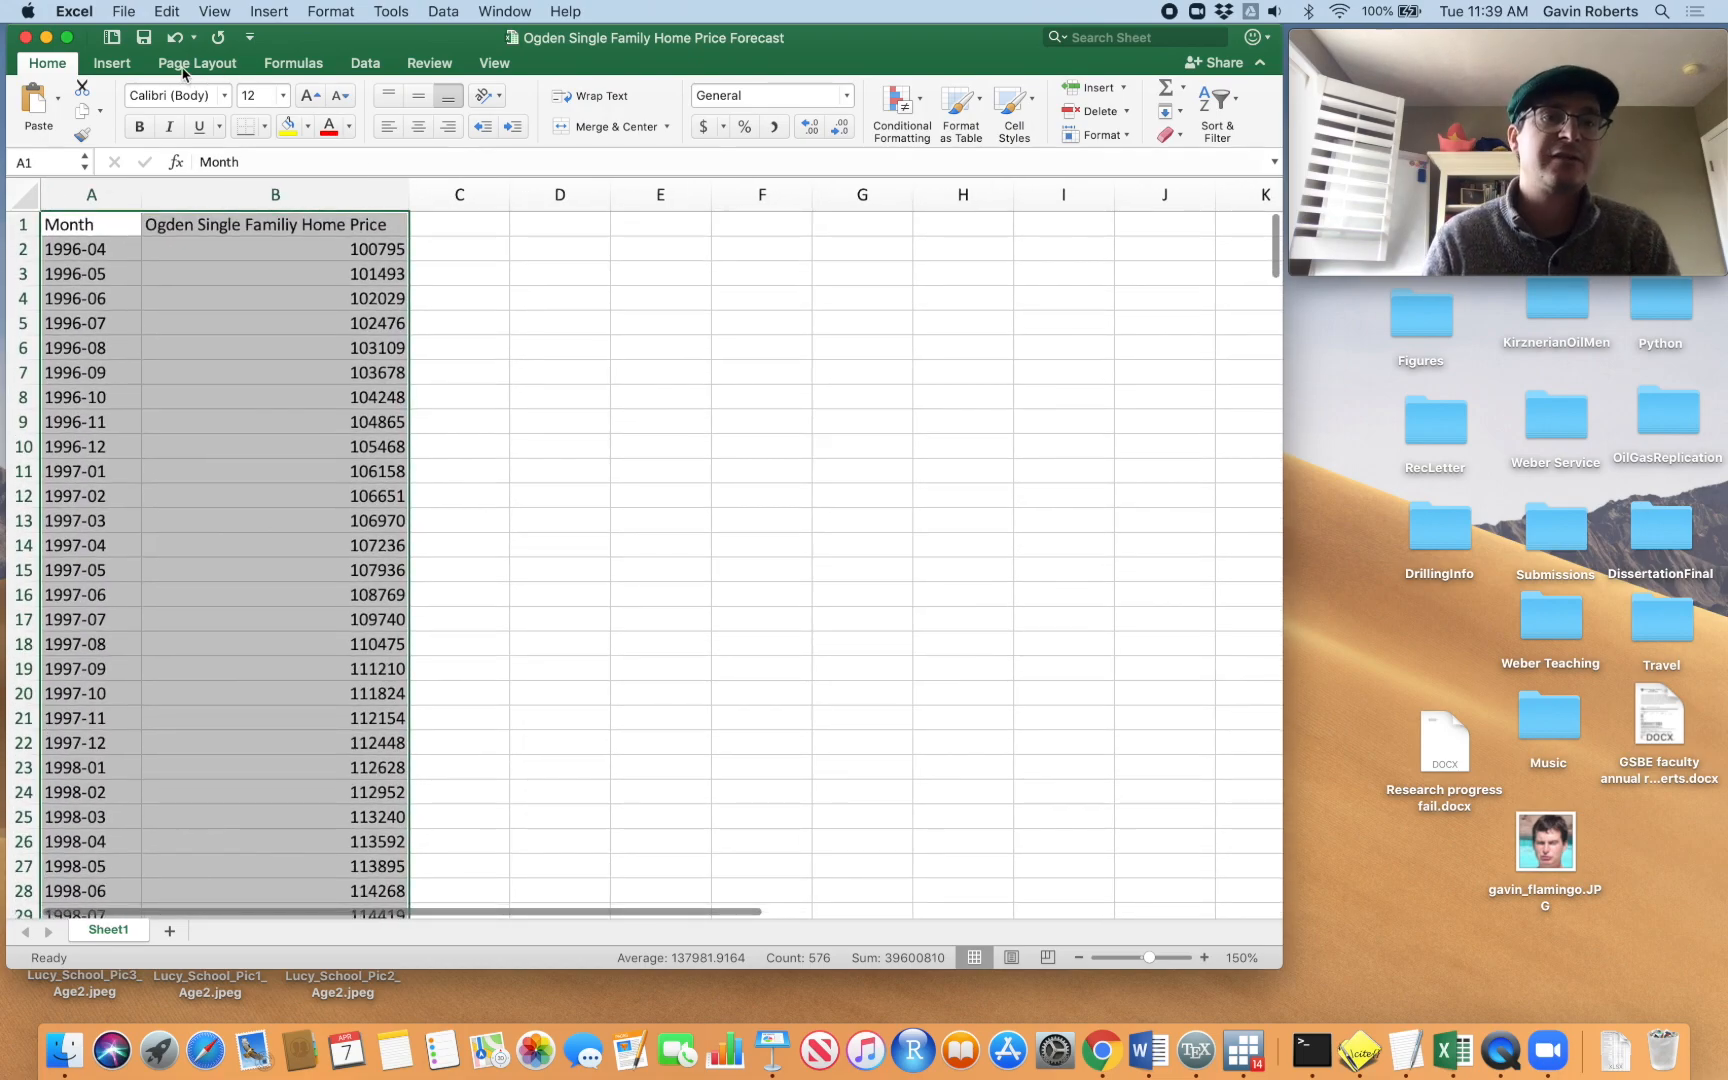
left_click(112, 63)
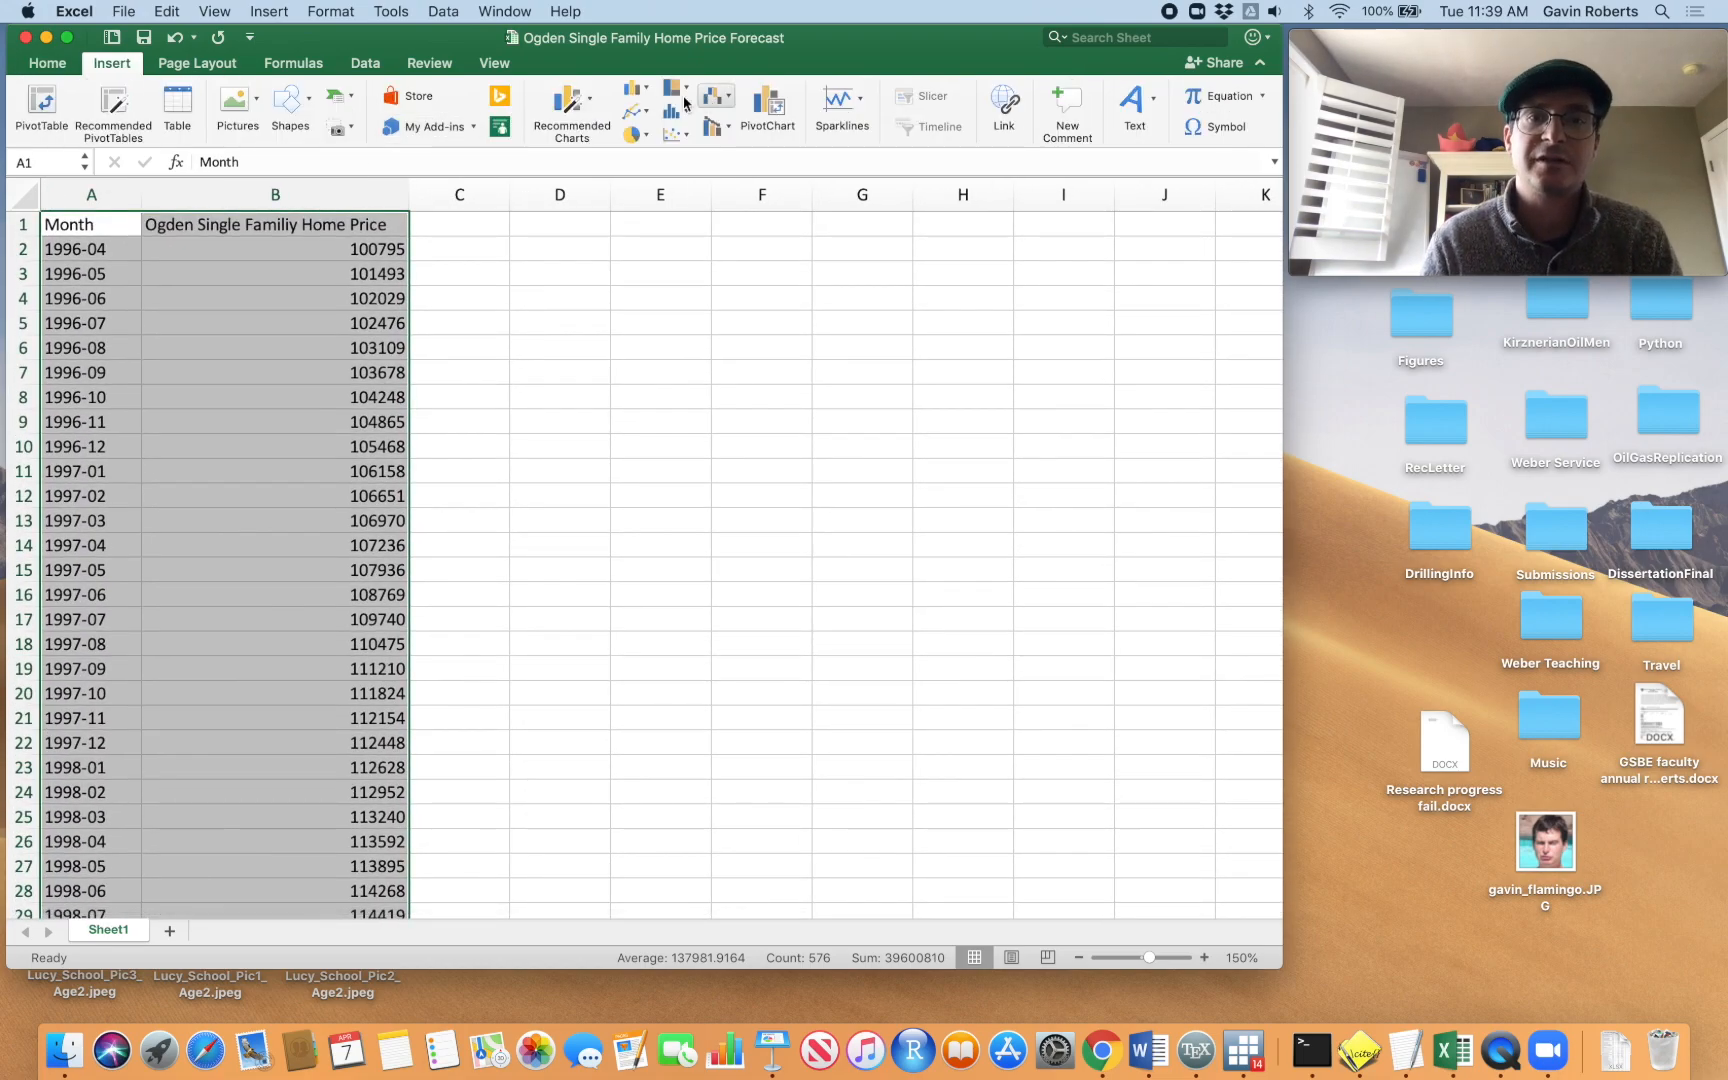
left_click(633, 111)
left_click(690, 221)
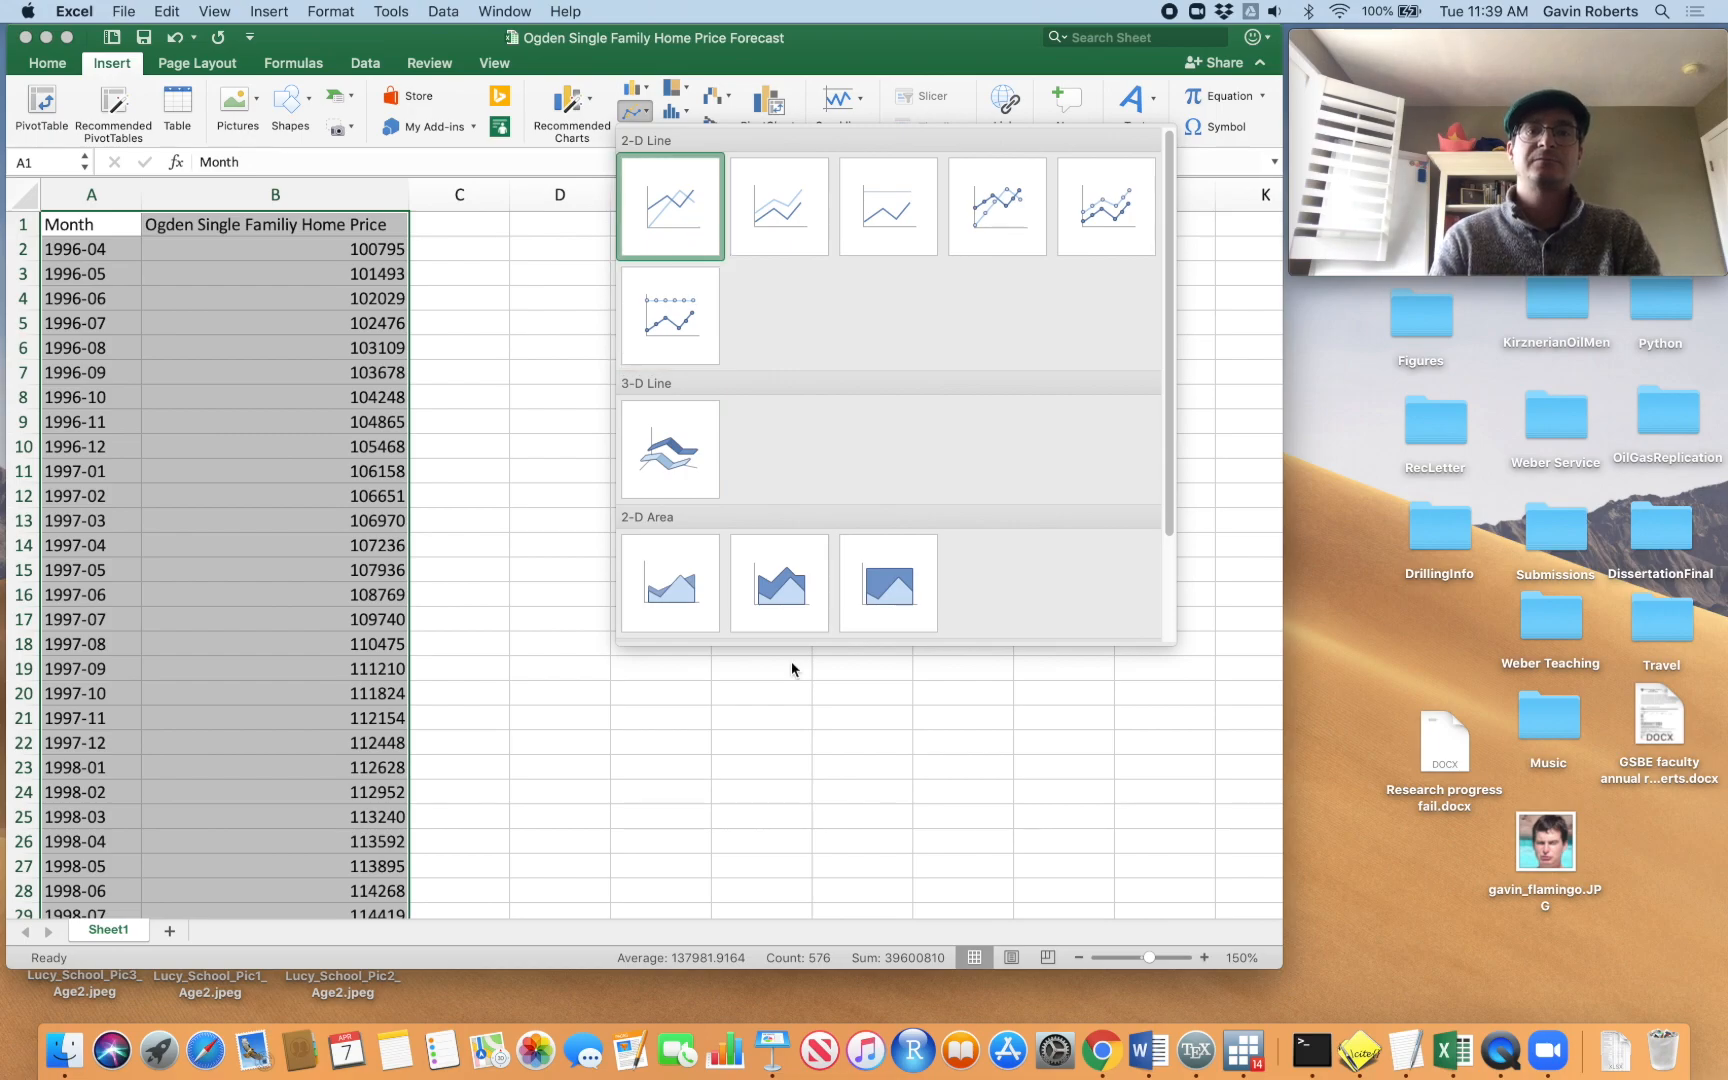
Move the line chart over the data columns and enlarge it to examine the home price trend
left_click_drag(467, 436, 177, 378)
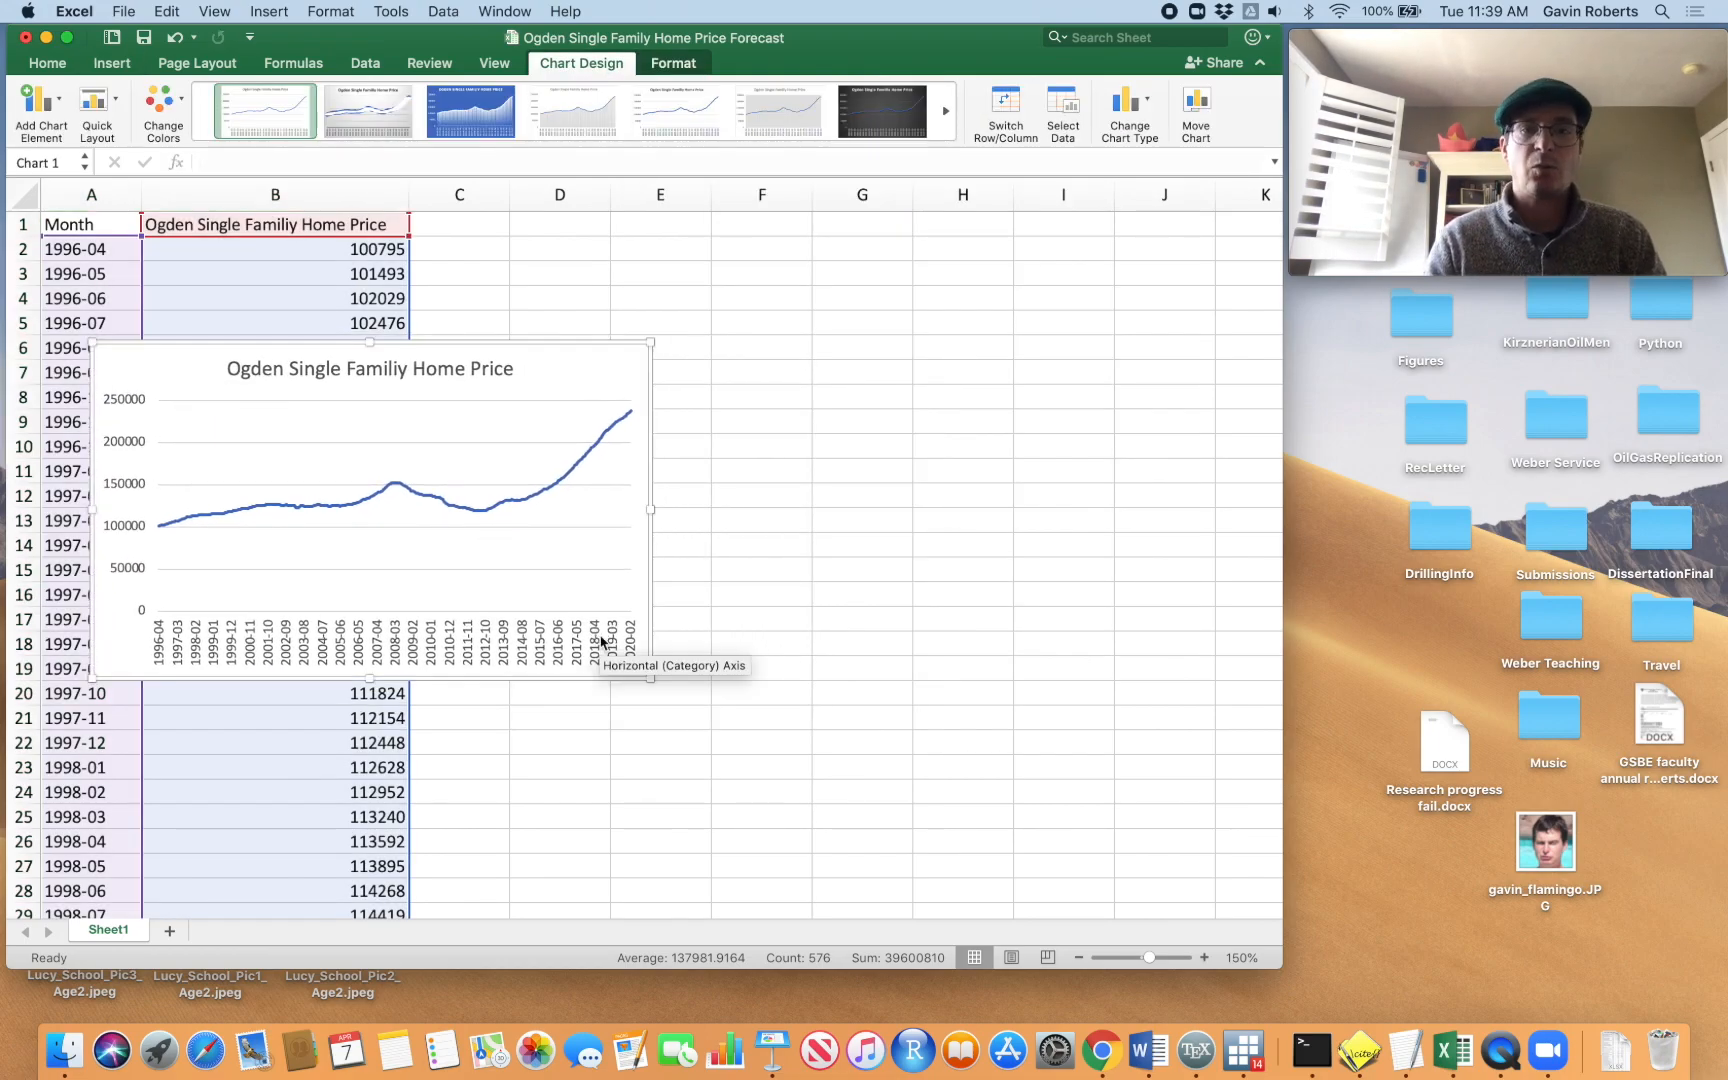
left_click_drag(650, 678, 783, 793)
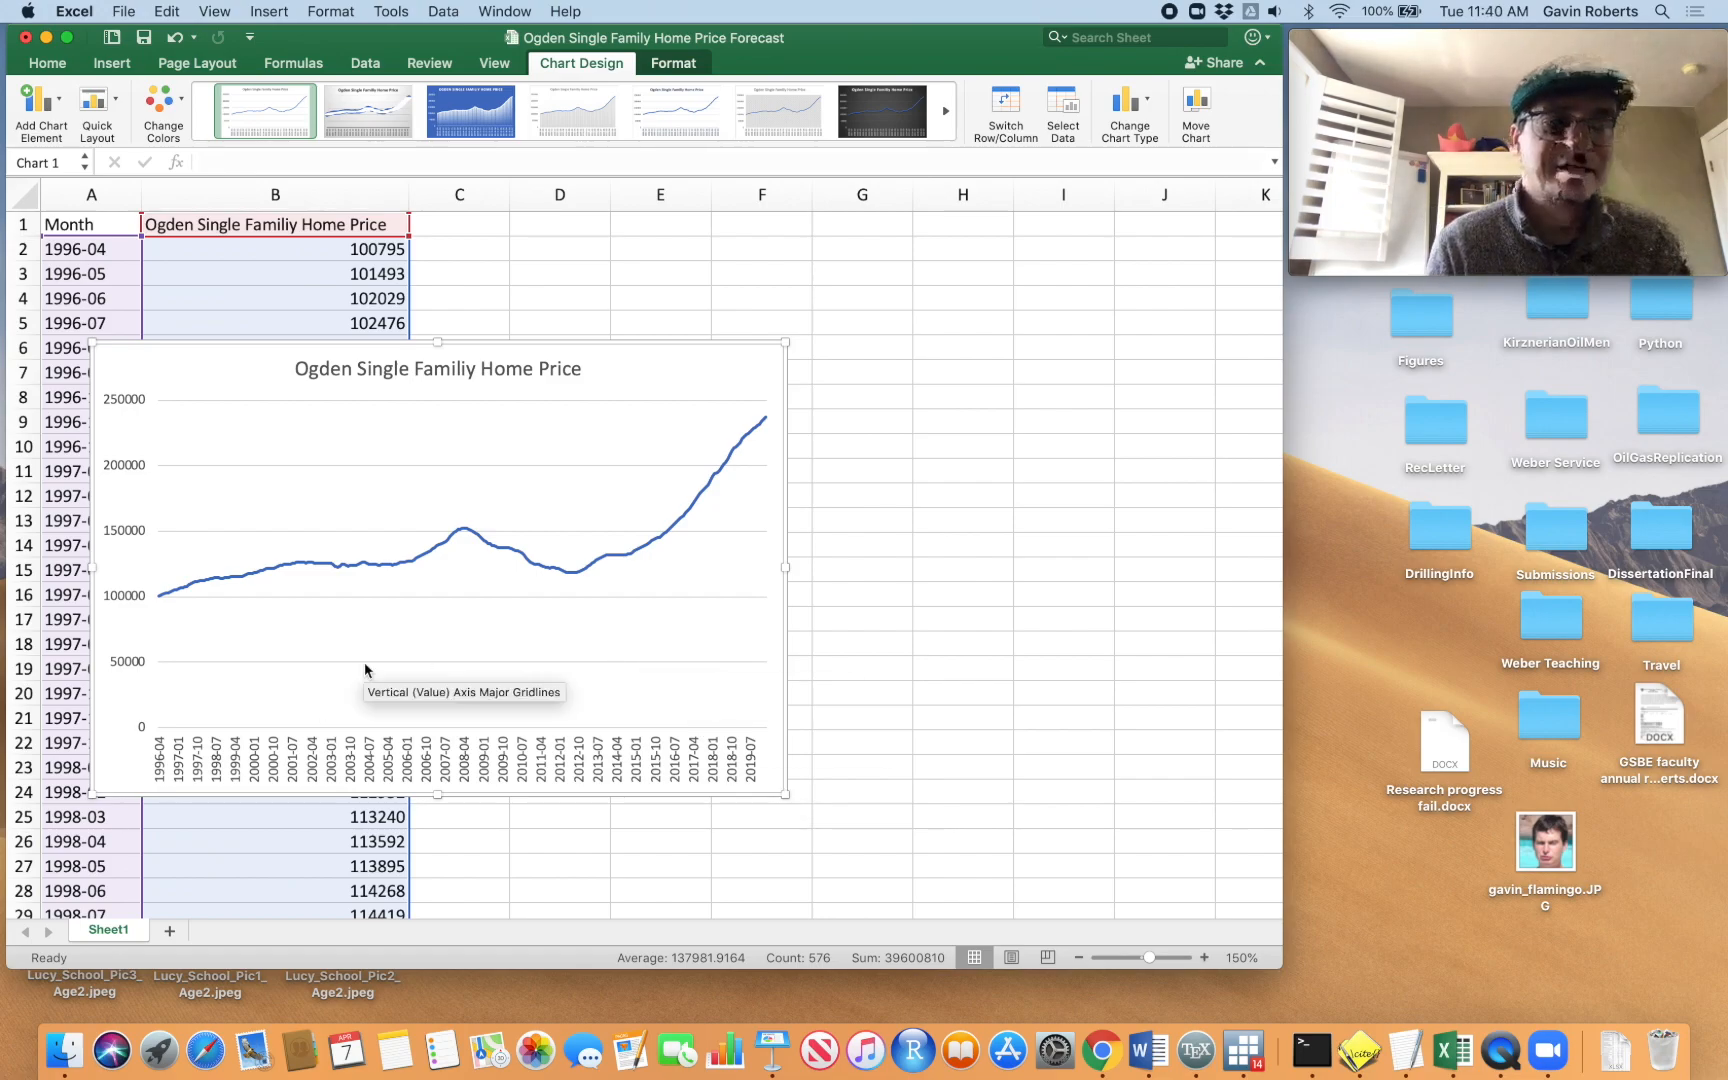
mouse_move(463, 536)
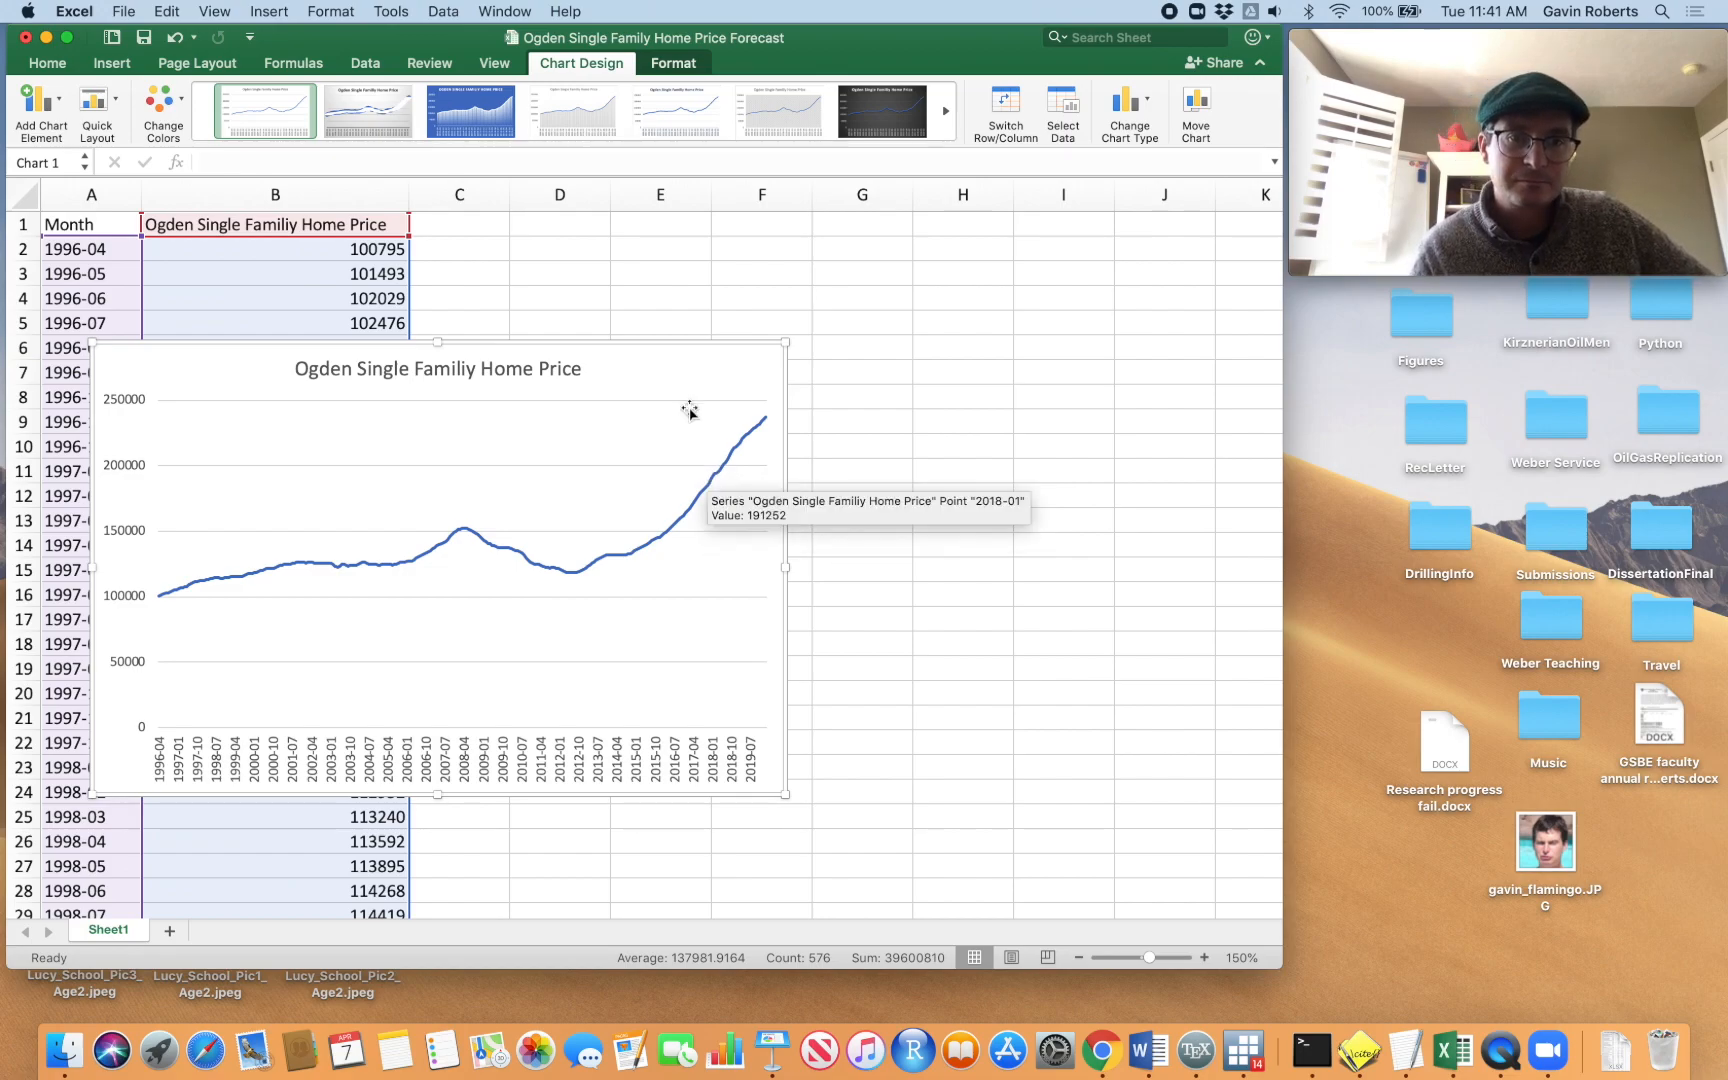
Delete the home price line chart from the sheet
key("Delete")
left_click(705, 500)
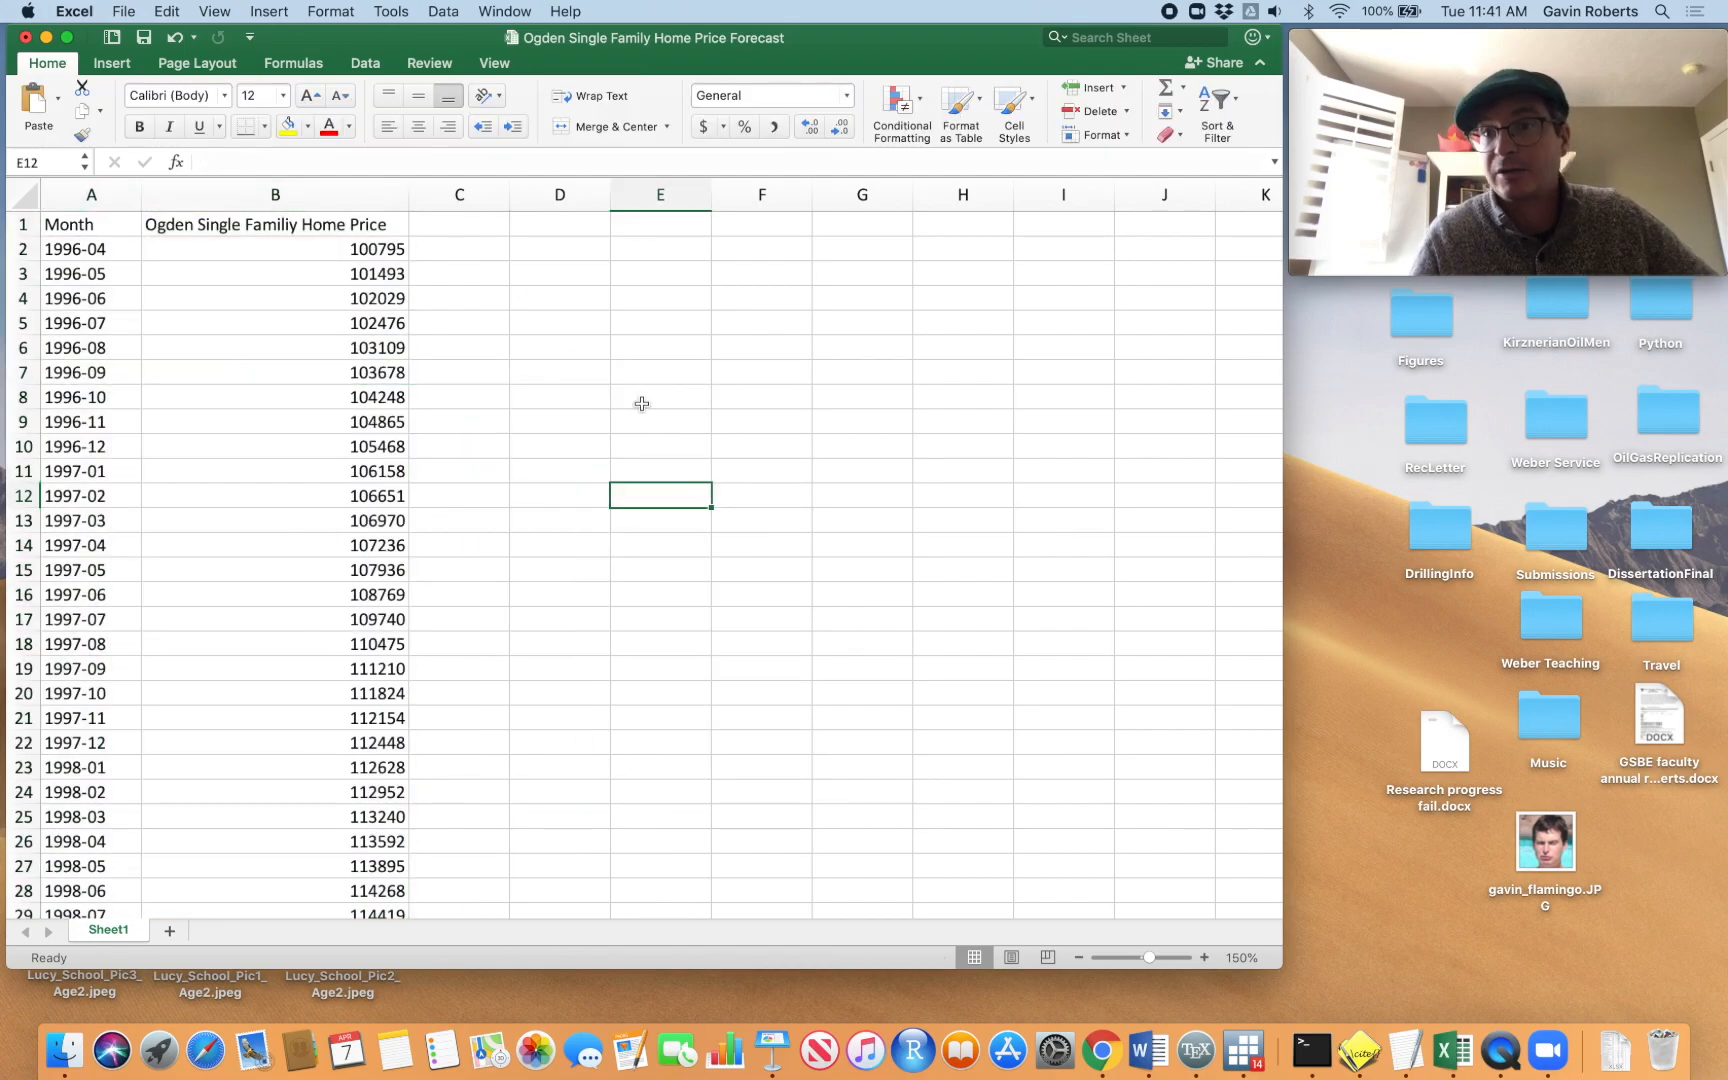
scroll(627, 379, "down", 1)
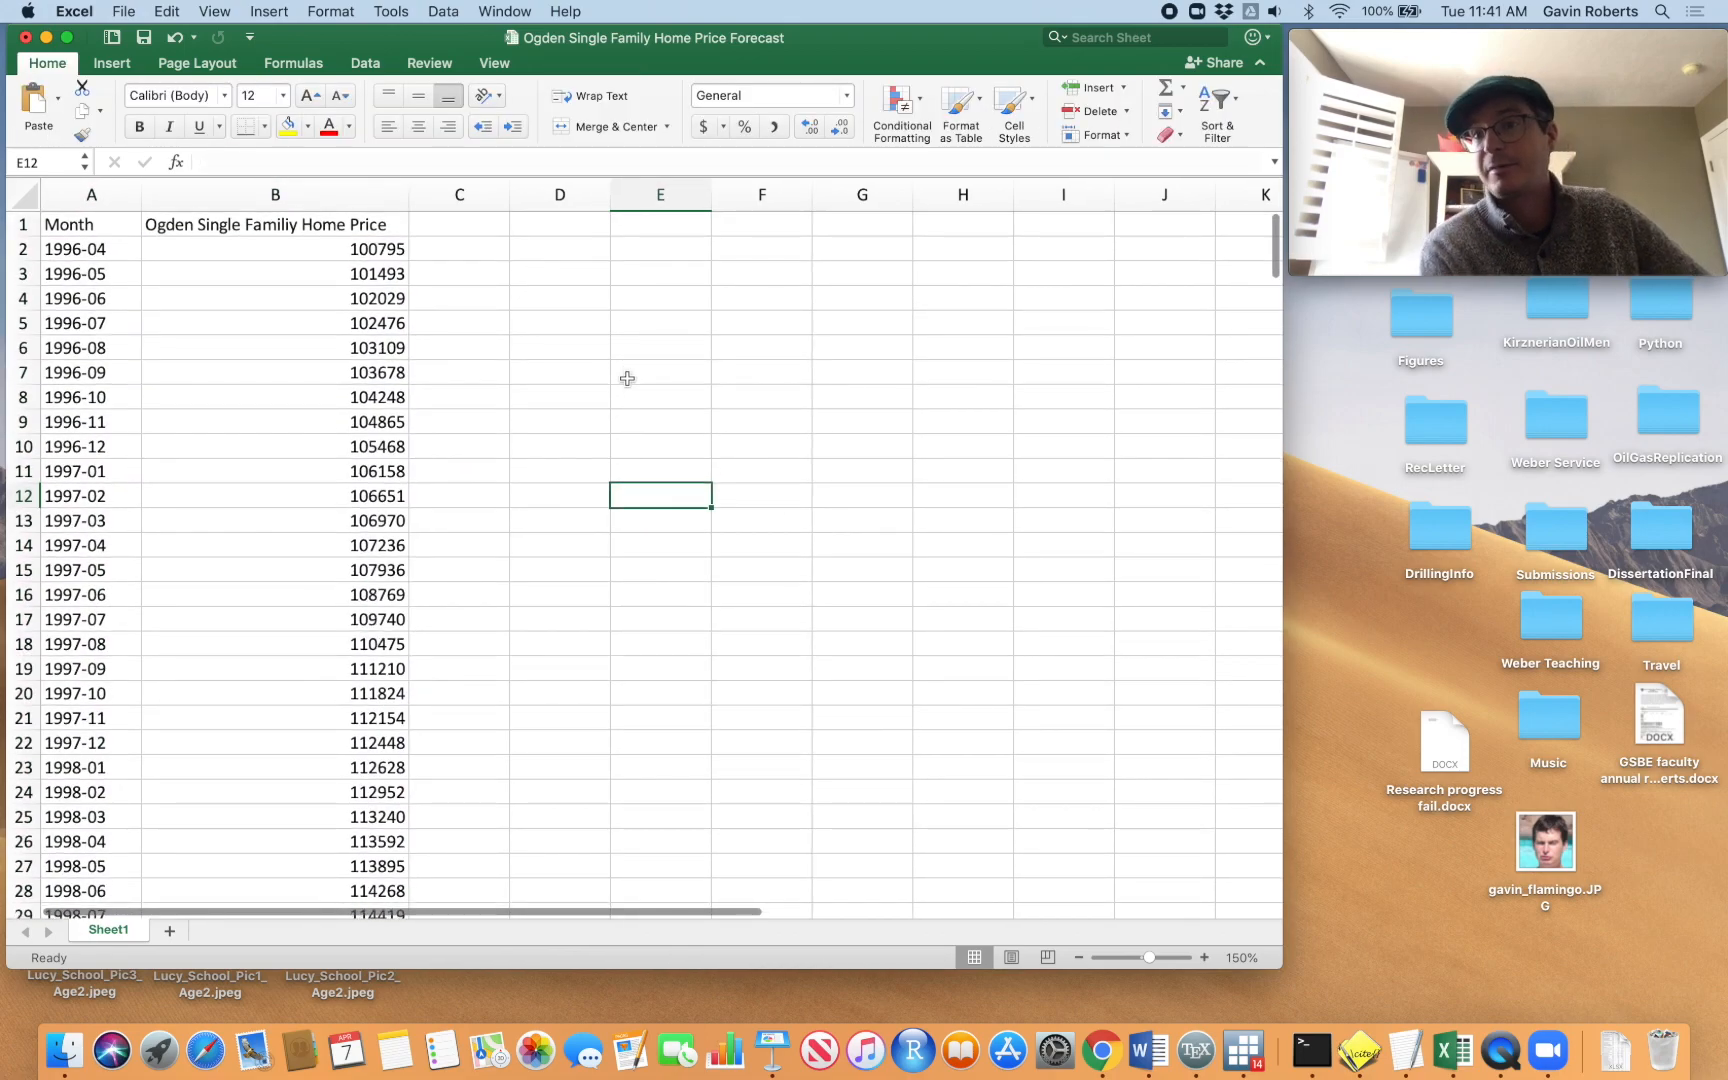
Add the header "Time" in cell C1
left_click(483, 234)
type("Time")
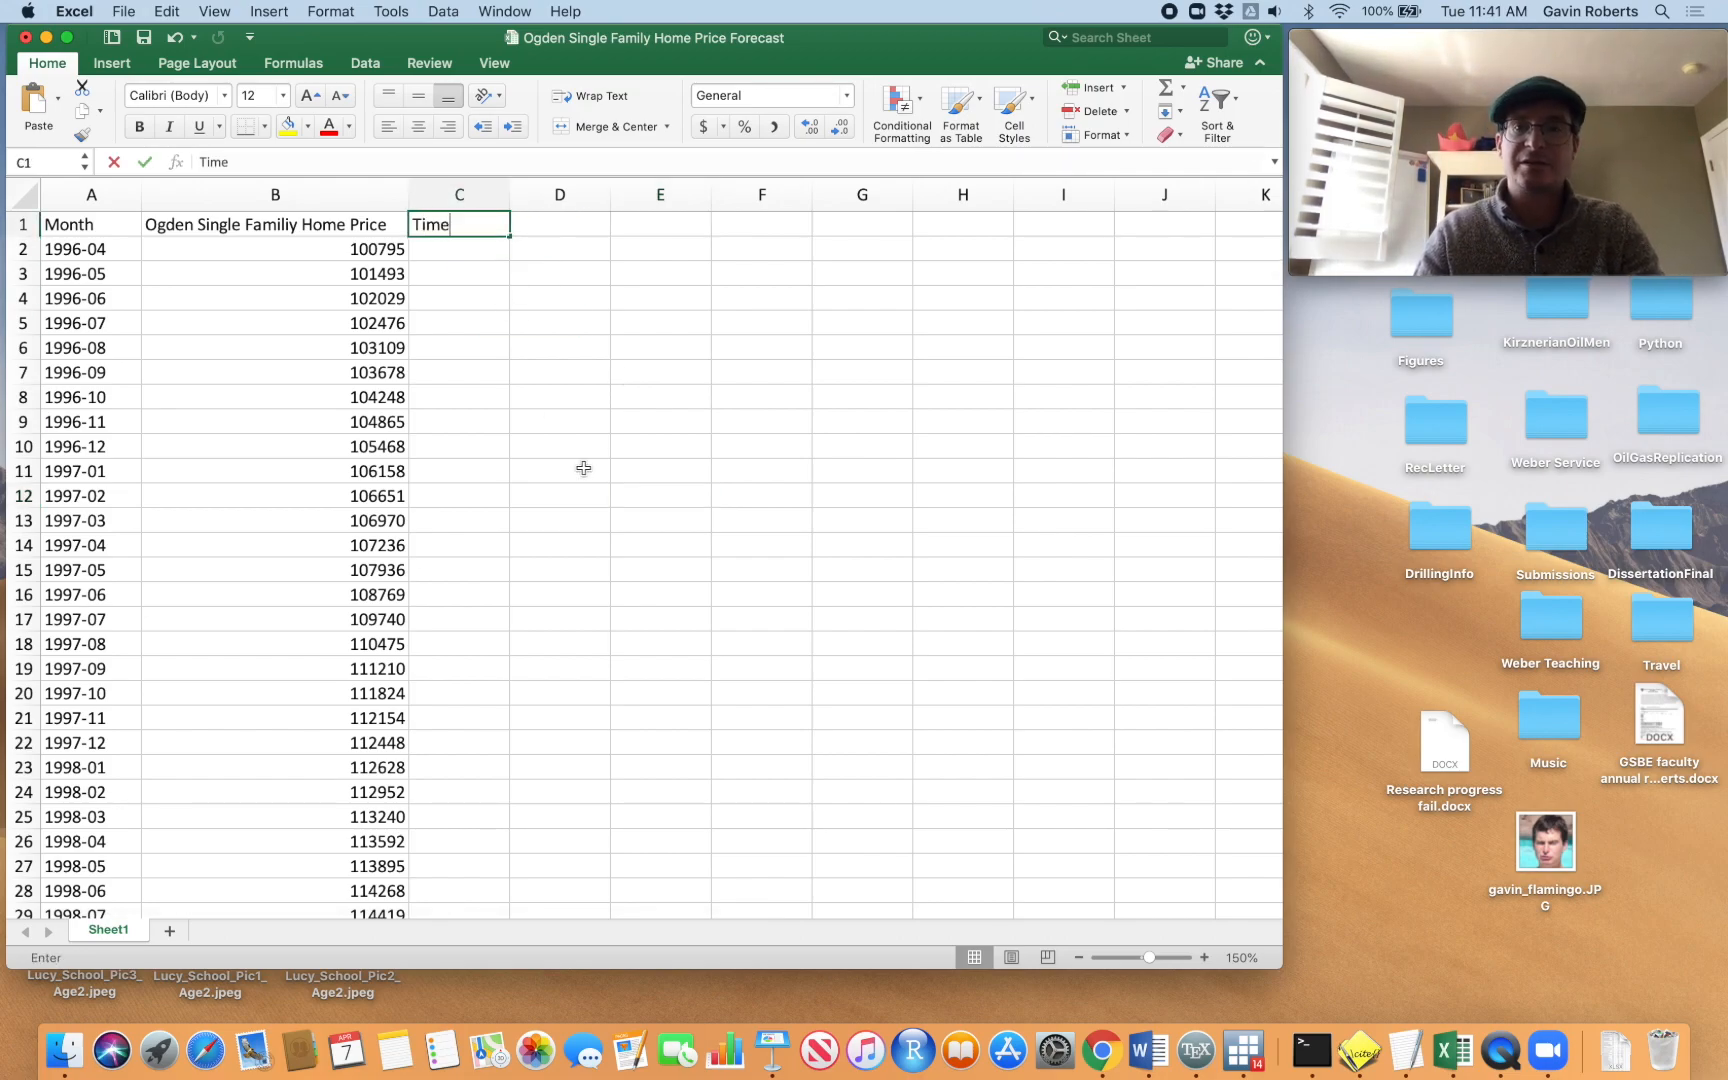
left_click(585, 492)
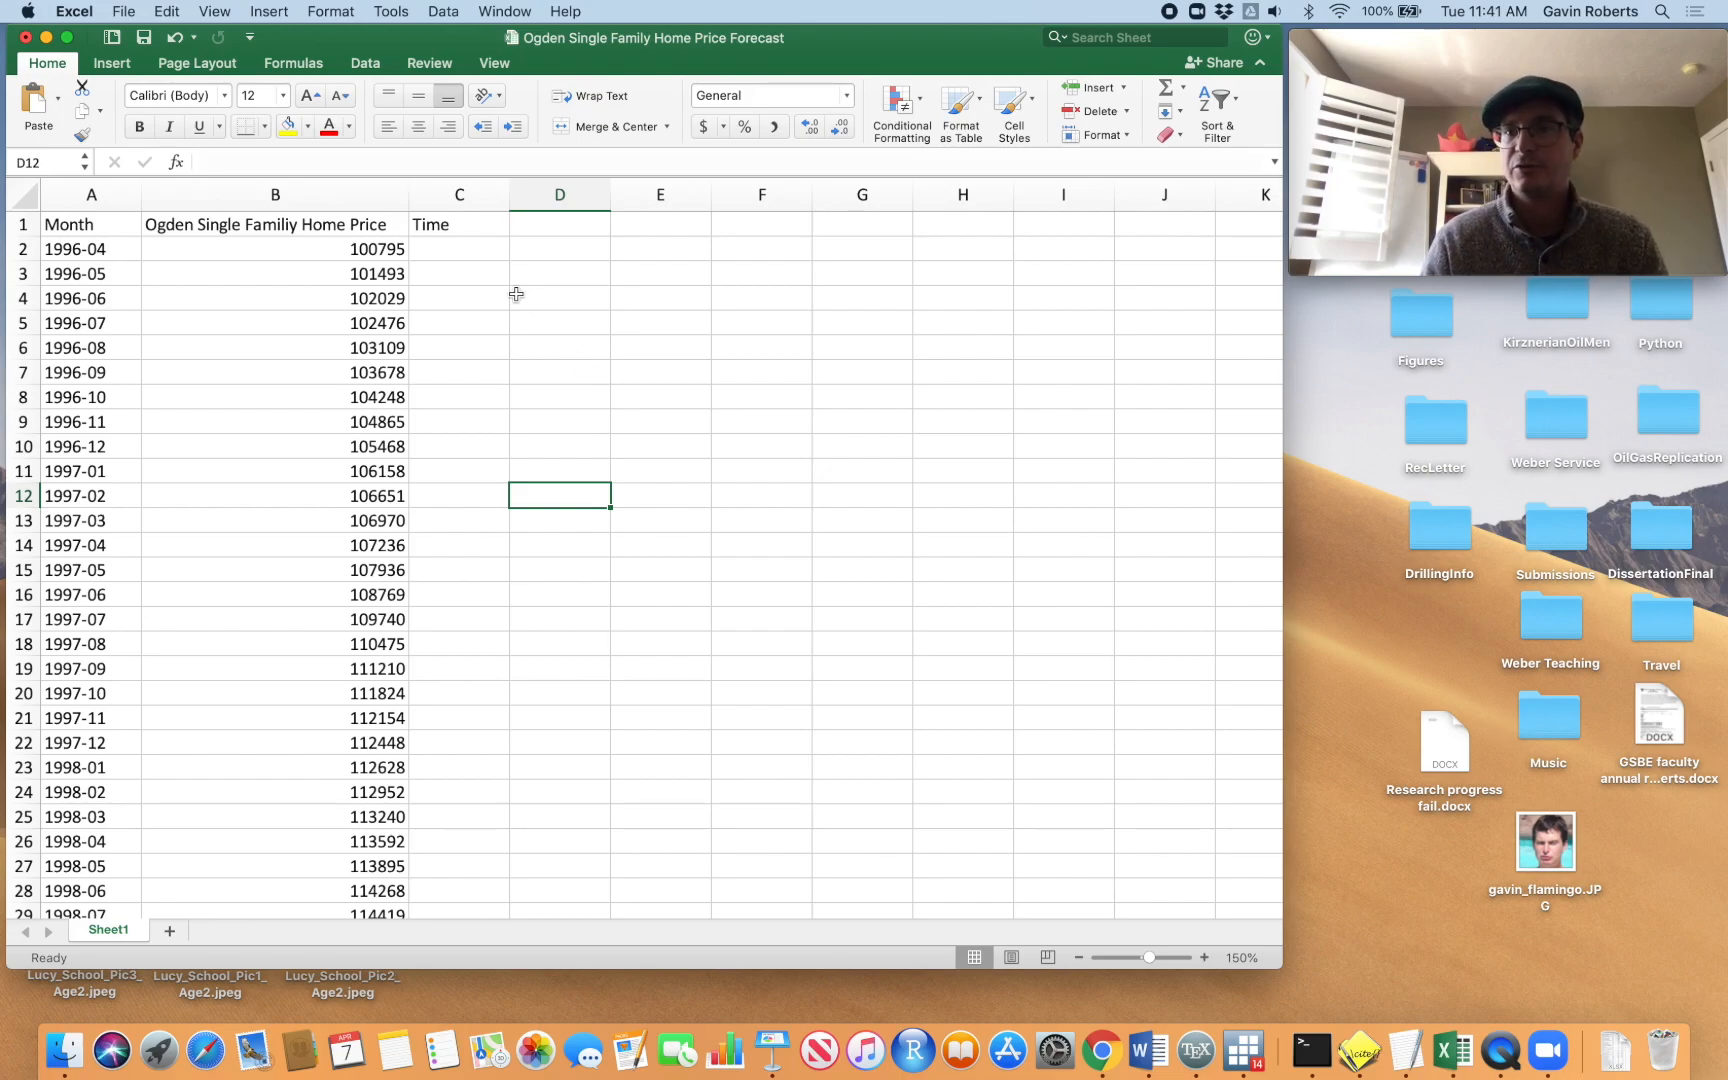
Enter 1 in C2 and 2 in C3, and fill the series down the Time column to the last data row
left_click(466, 249)
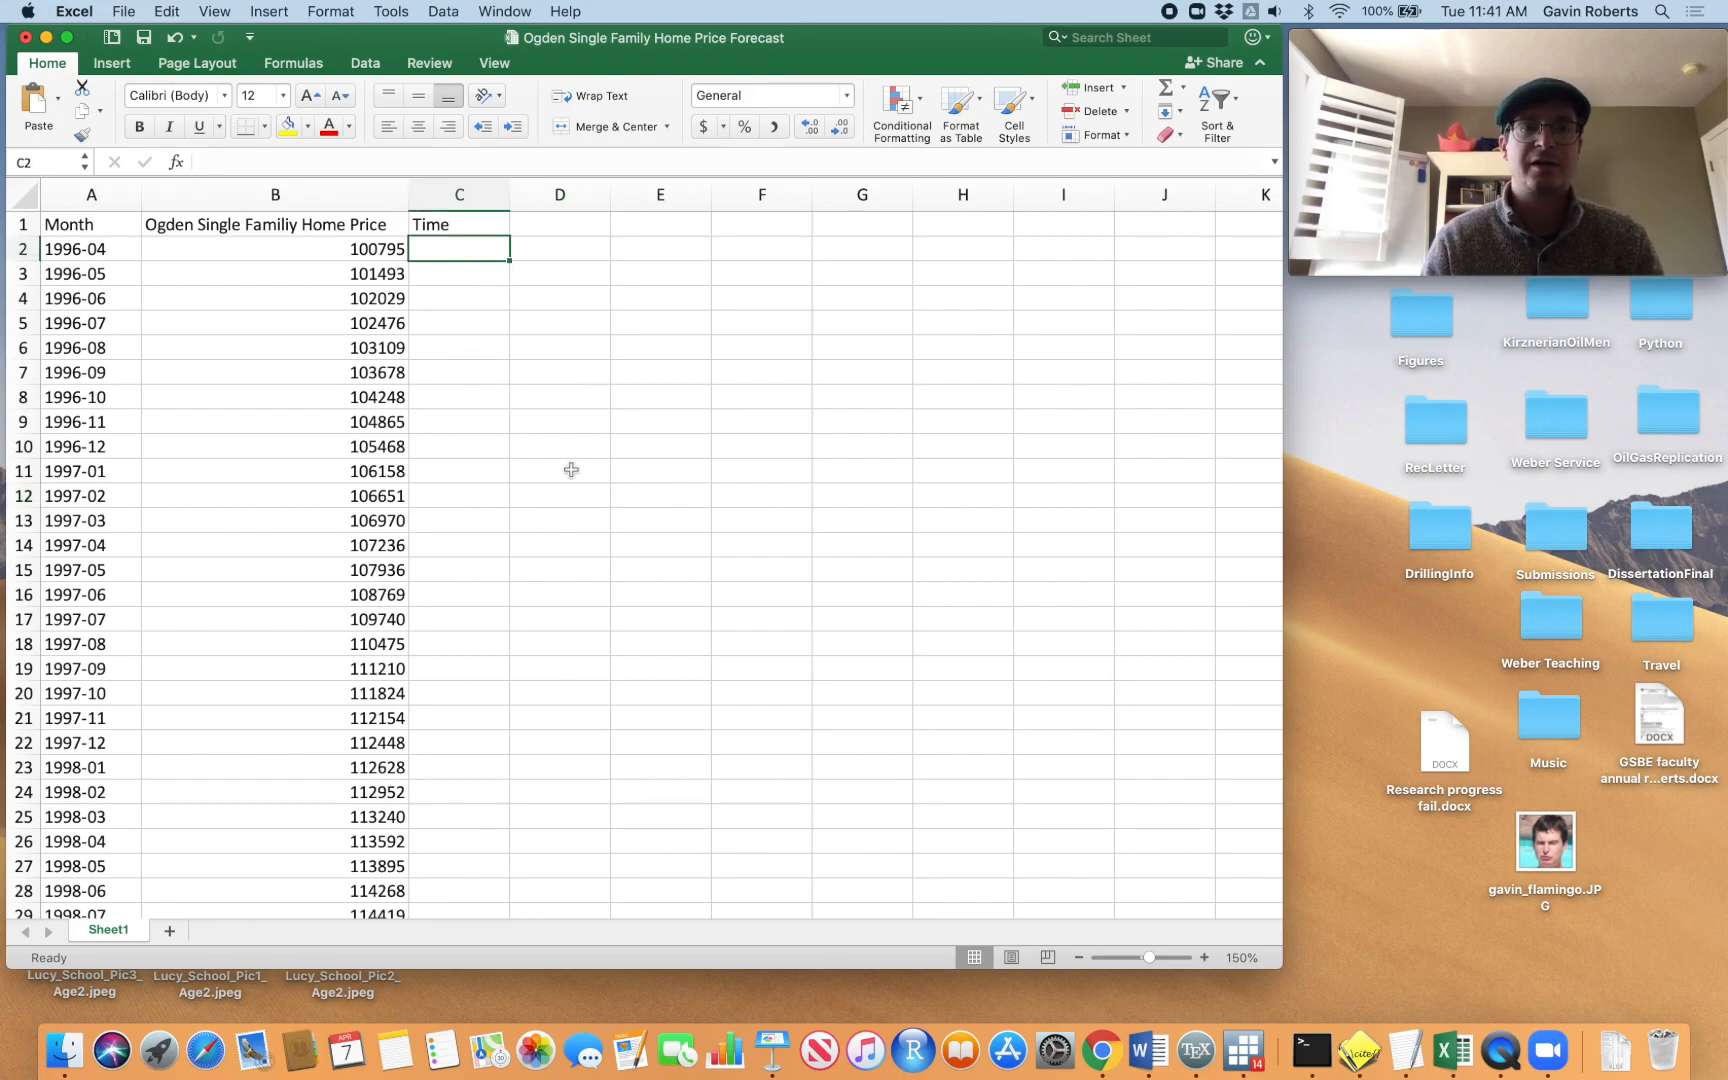
type("1")
left_click(571, 469)
left_click(461, 280)
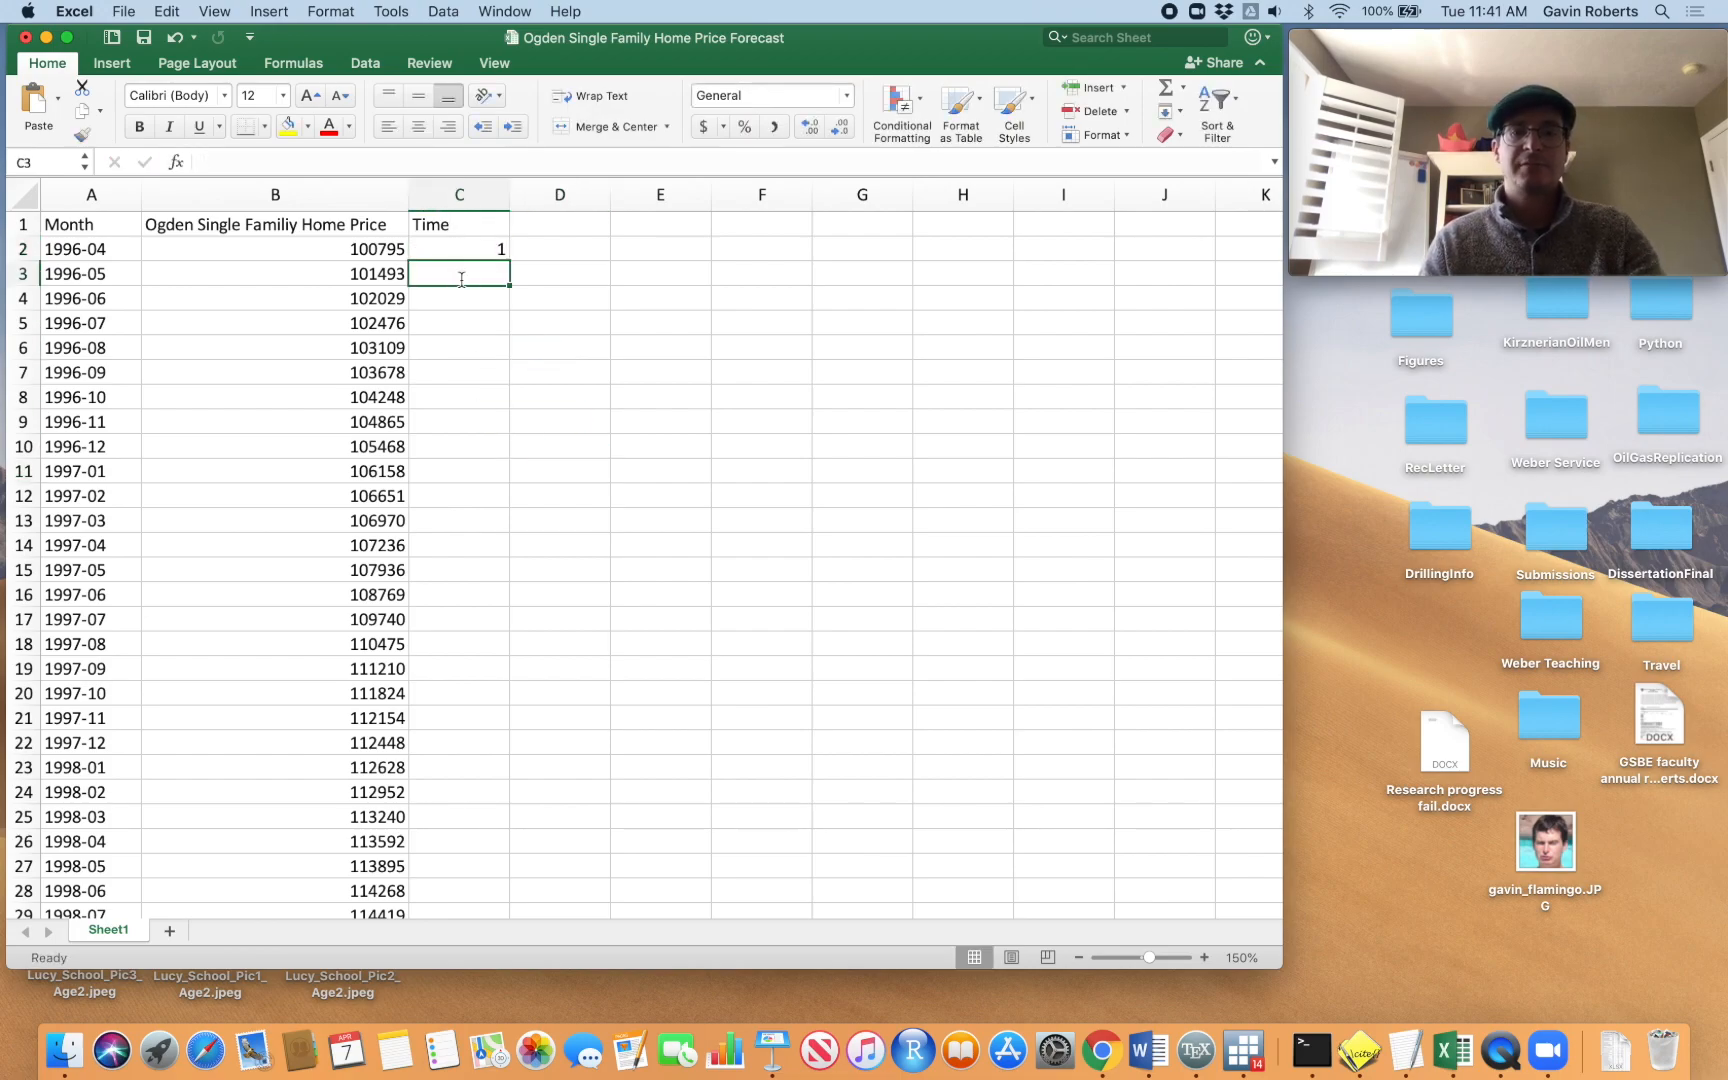
type("2")
left_click(598, 472)
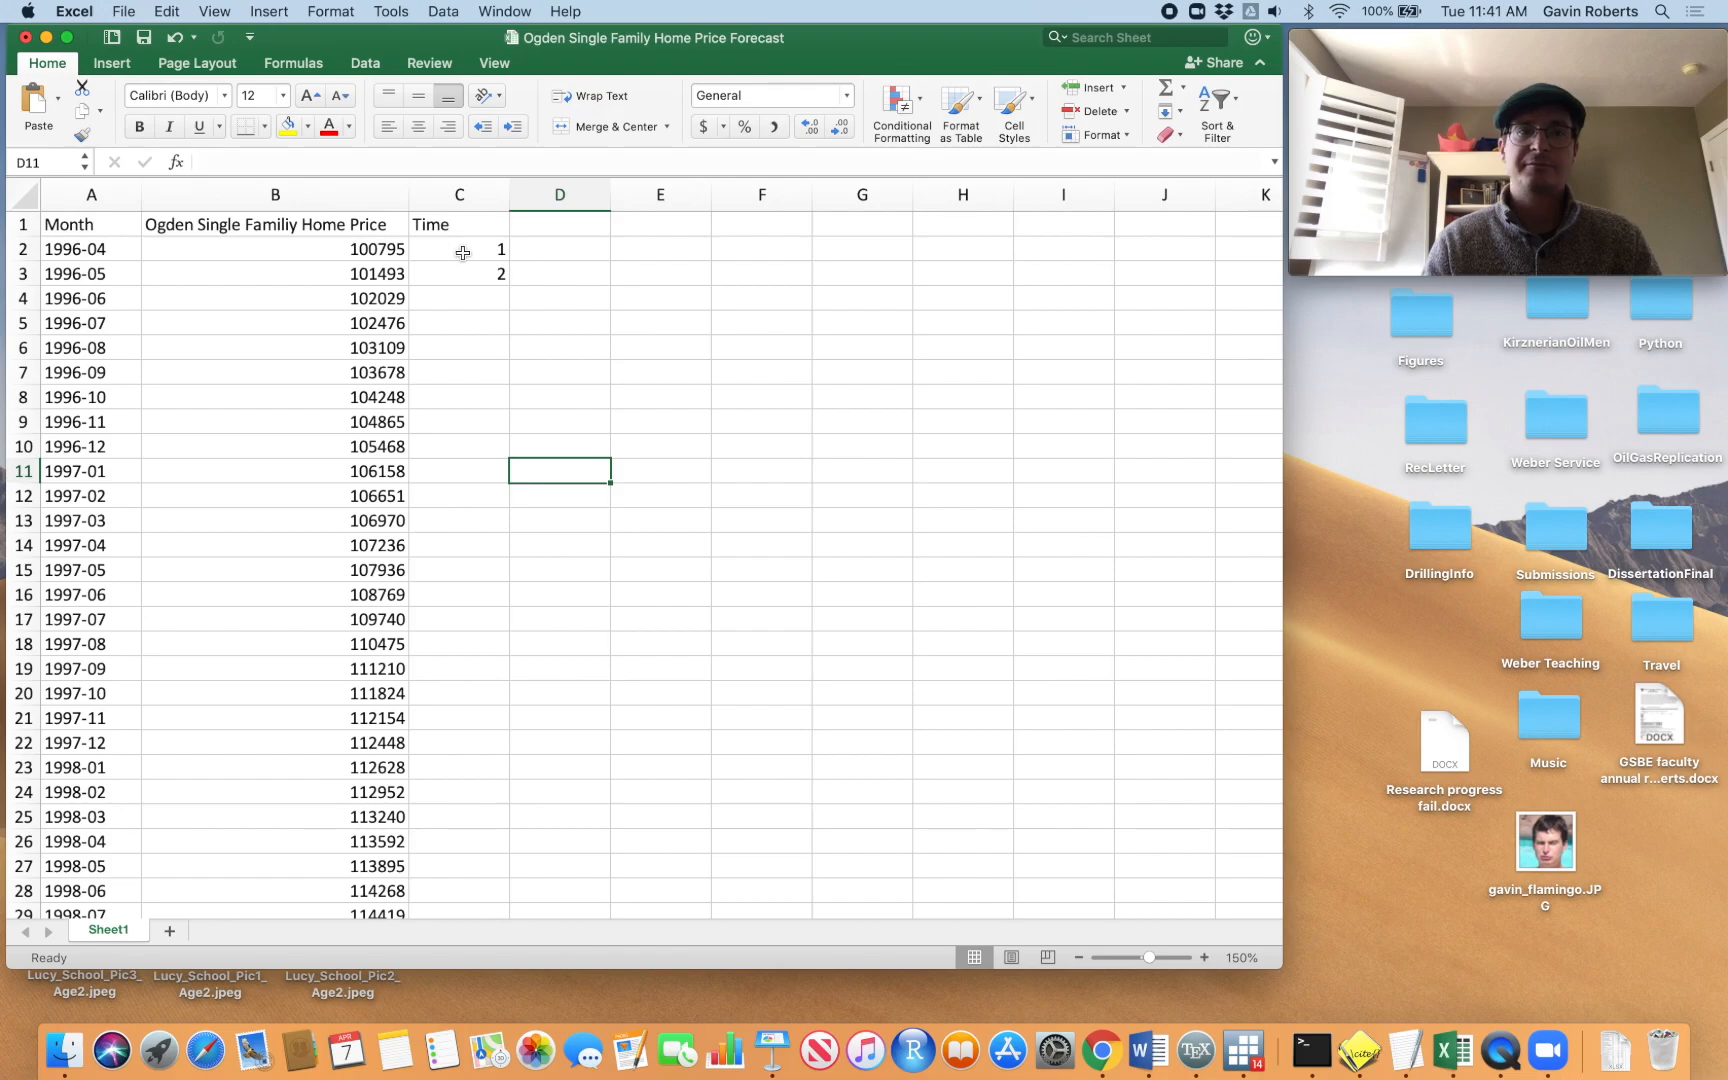
left_click_drag(463, 253, 463, 277)
double_click(509, 286)
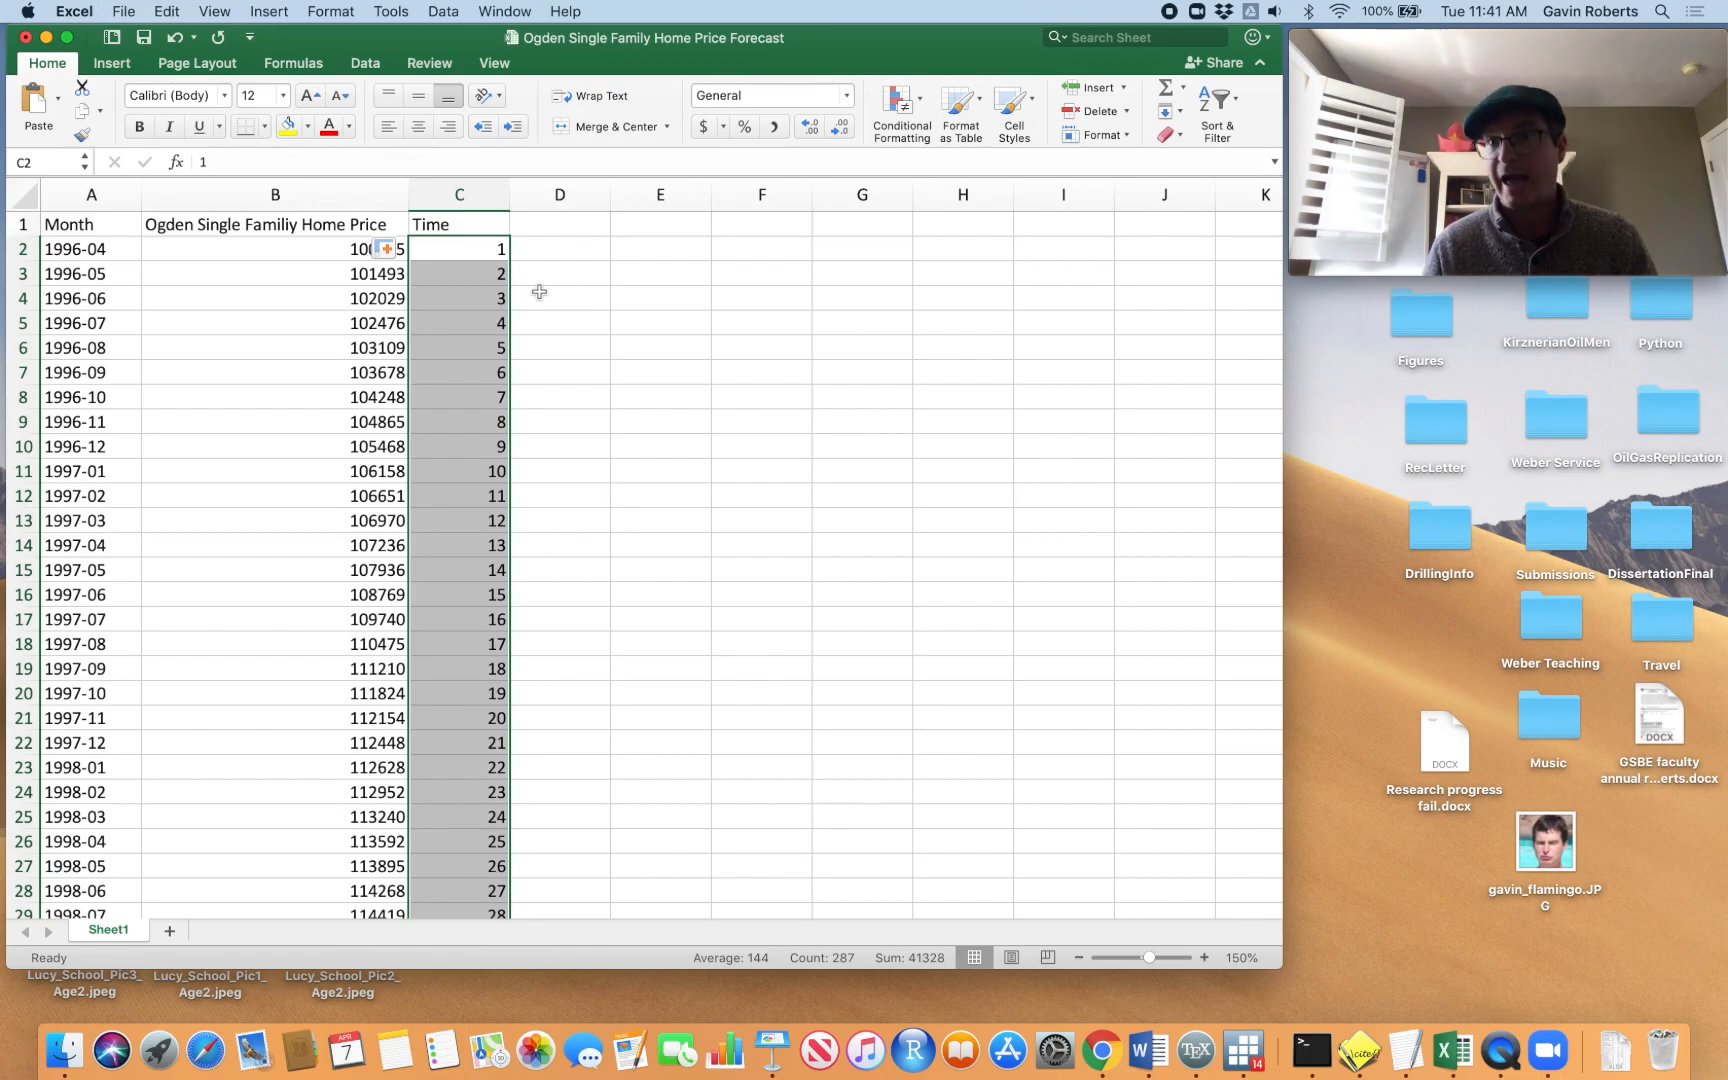
Add the header "Time^2" in cell D1
left_click(562, 222)
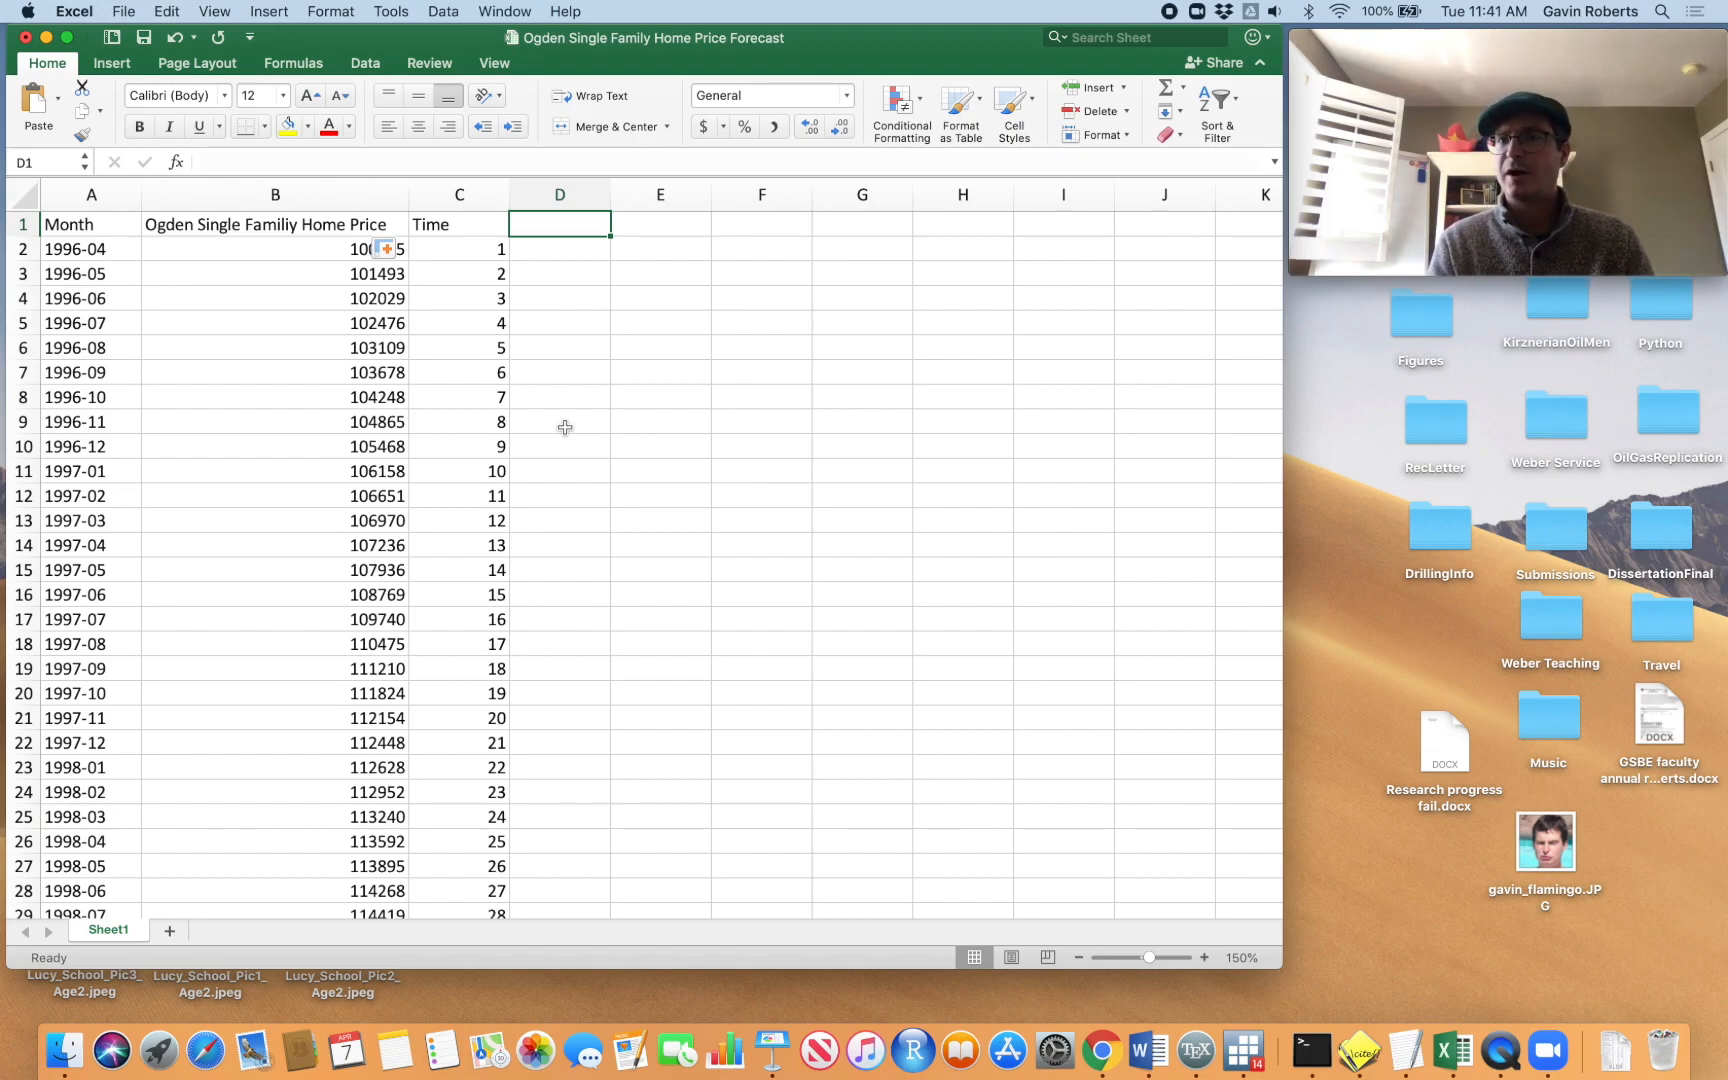
type("Tim")
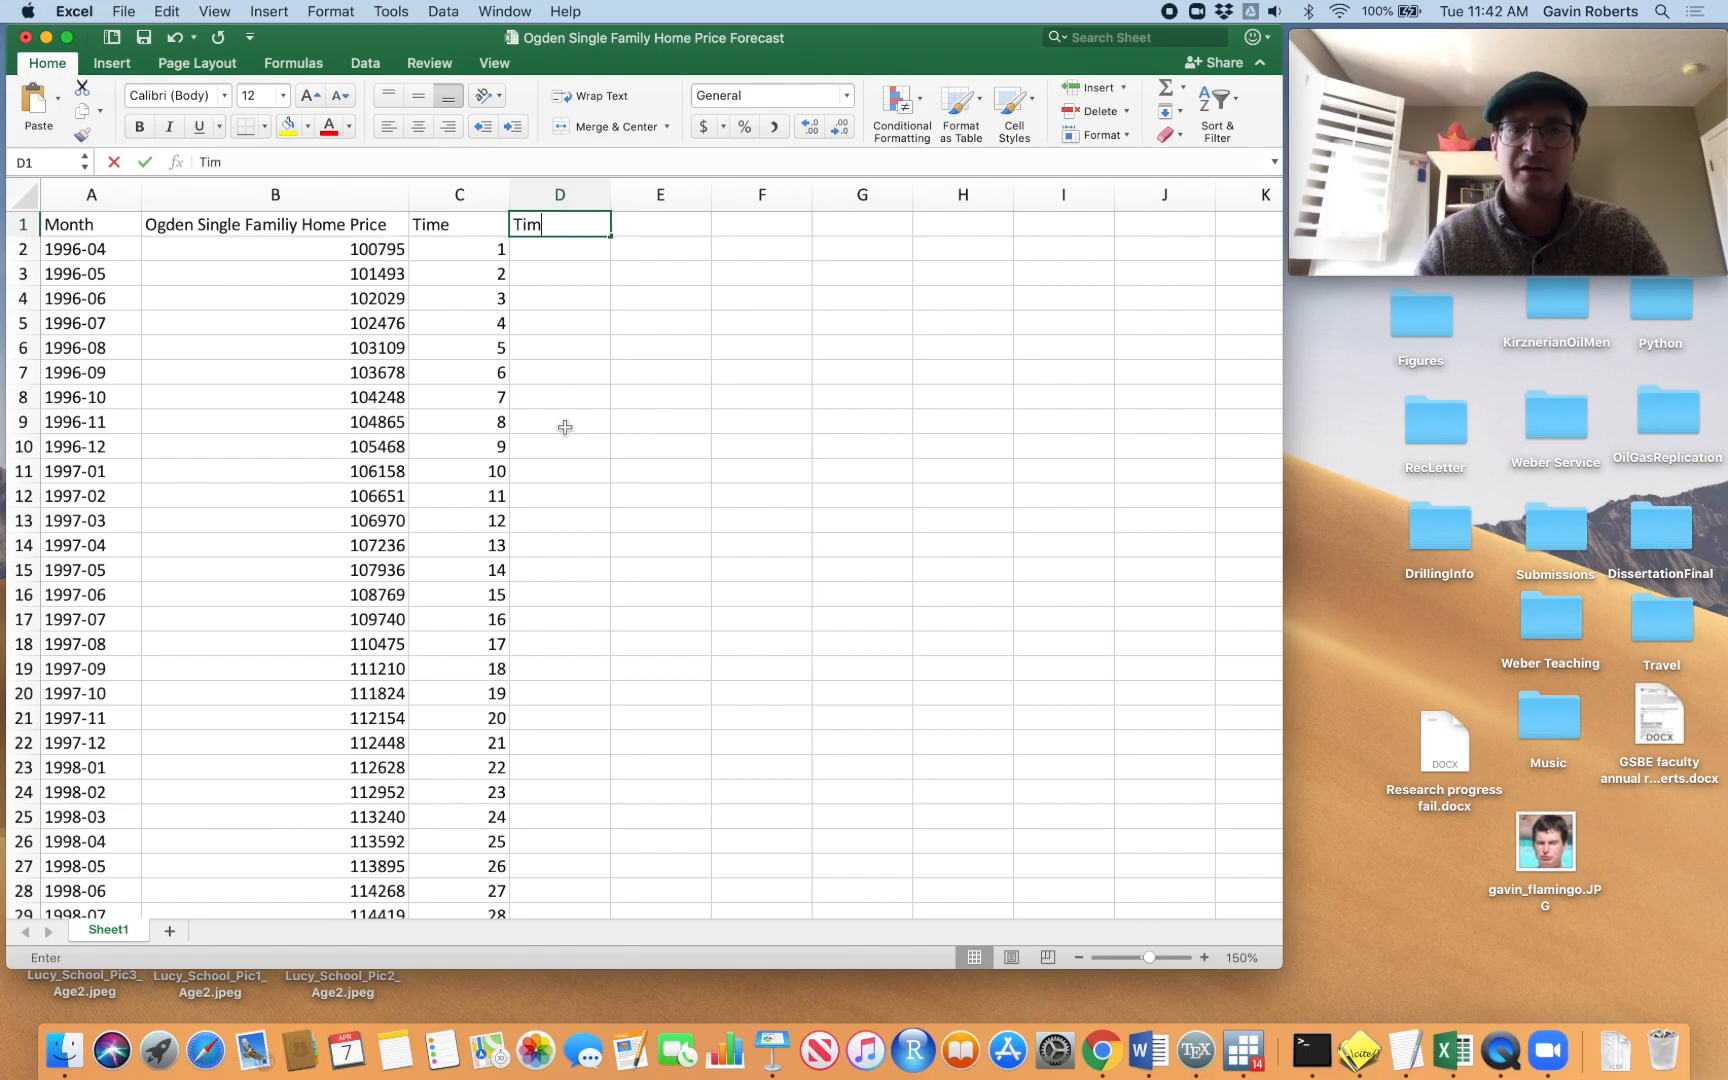
type("e^2")
left_click(577, 463)
Enter the formula =C2^2 in D2 and fill it down the Time^2 column to the last data row
left_click(552, 252)
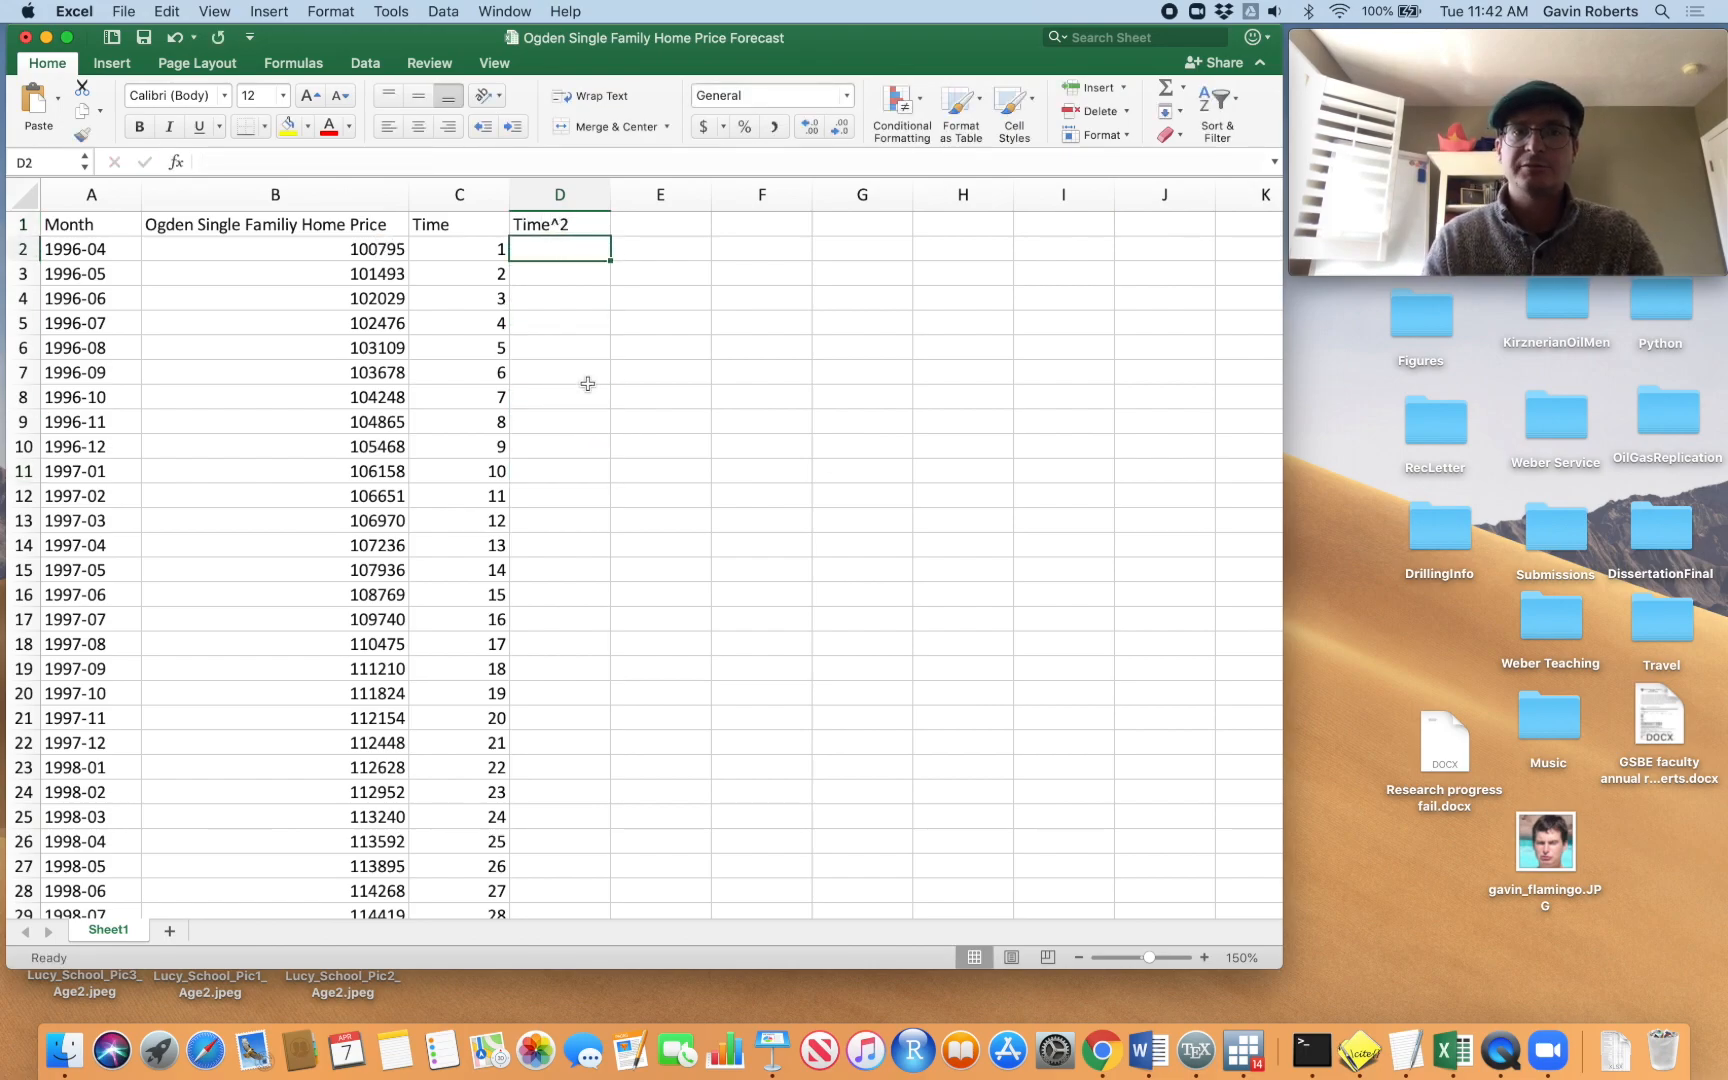
type("=")
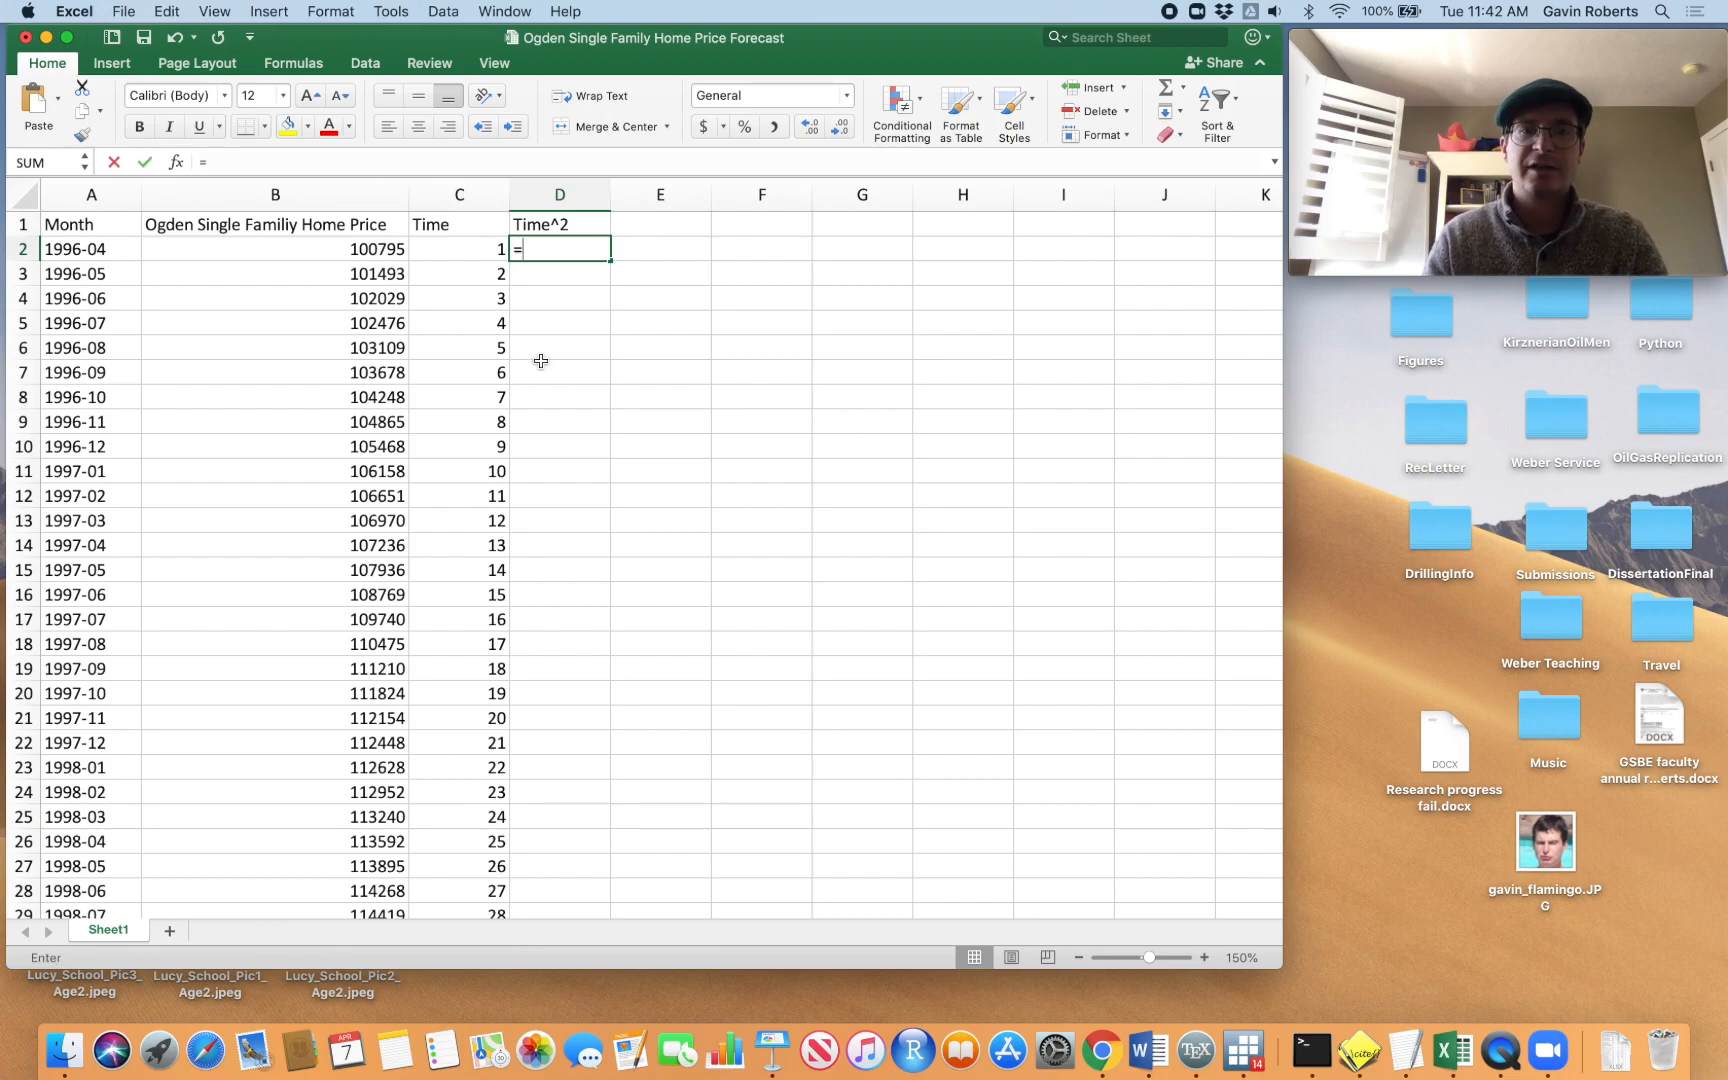
left_click(478, 251)
type("^")
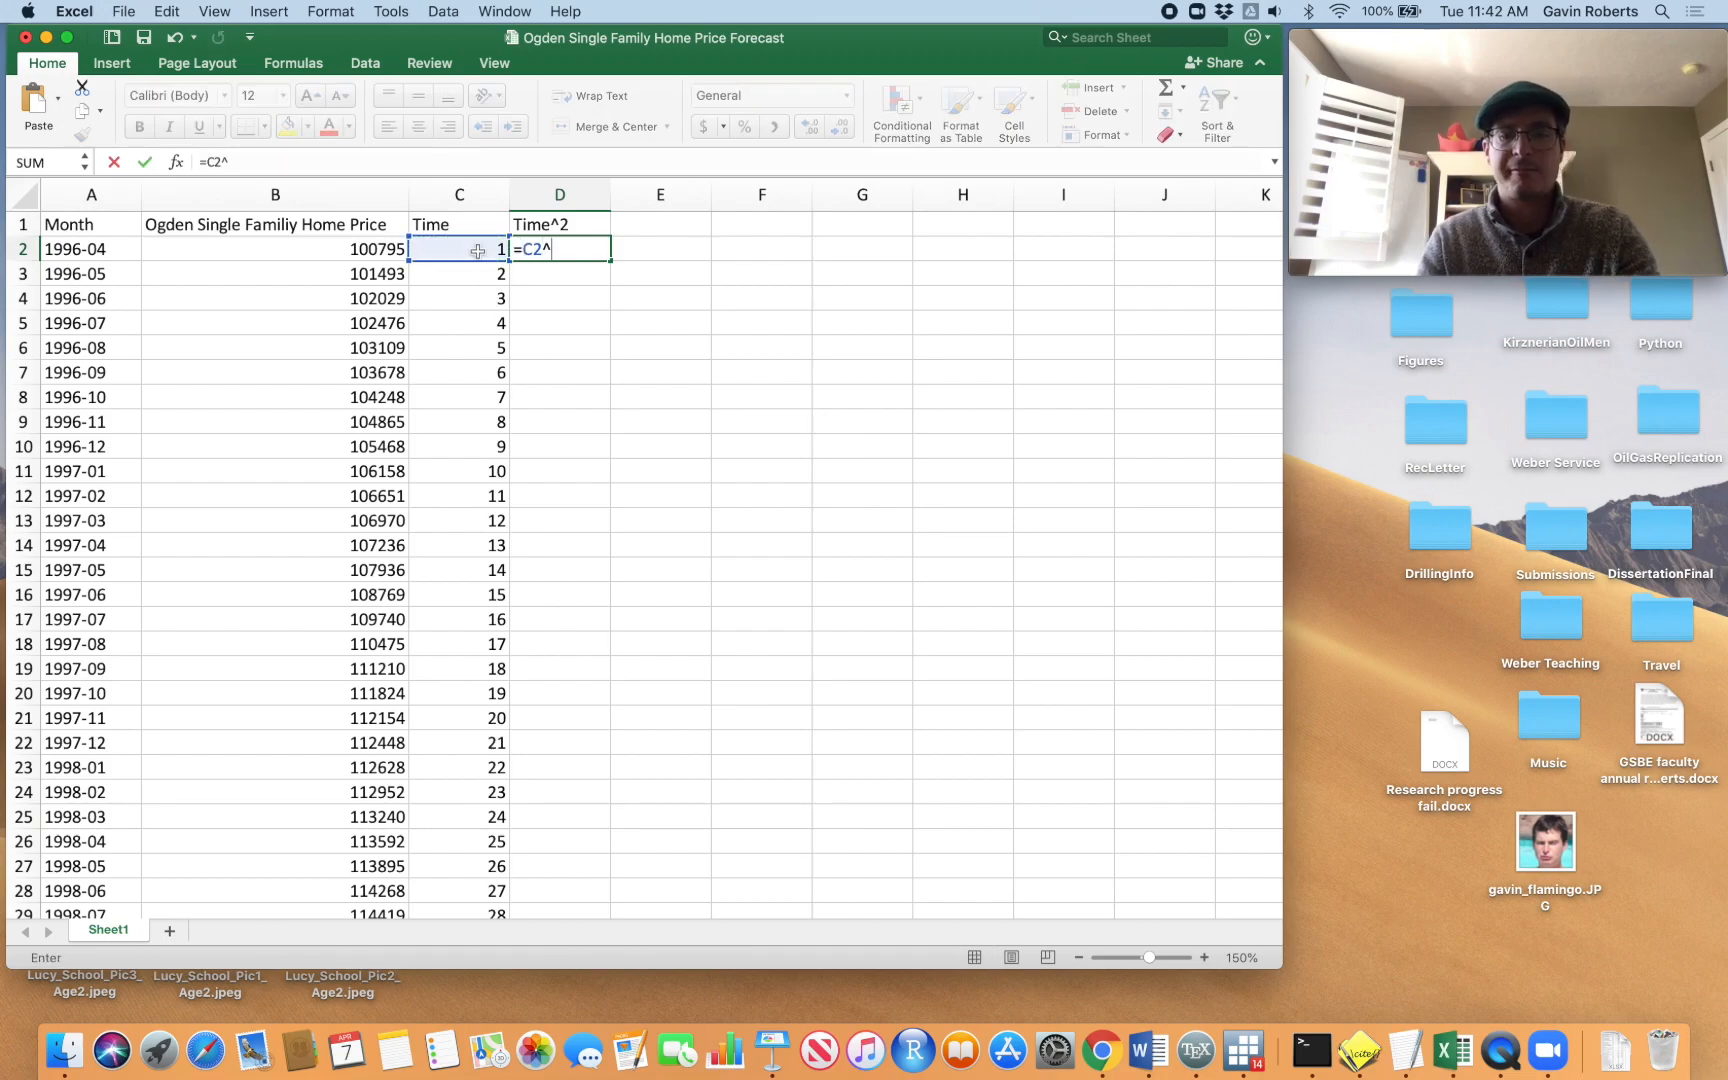
type("2")
key("Return")
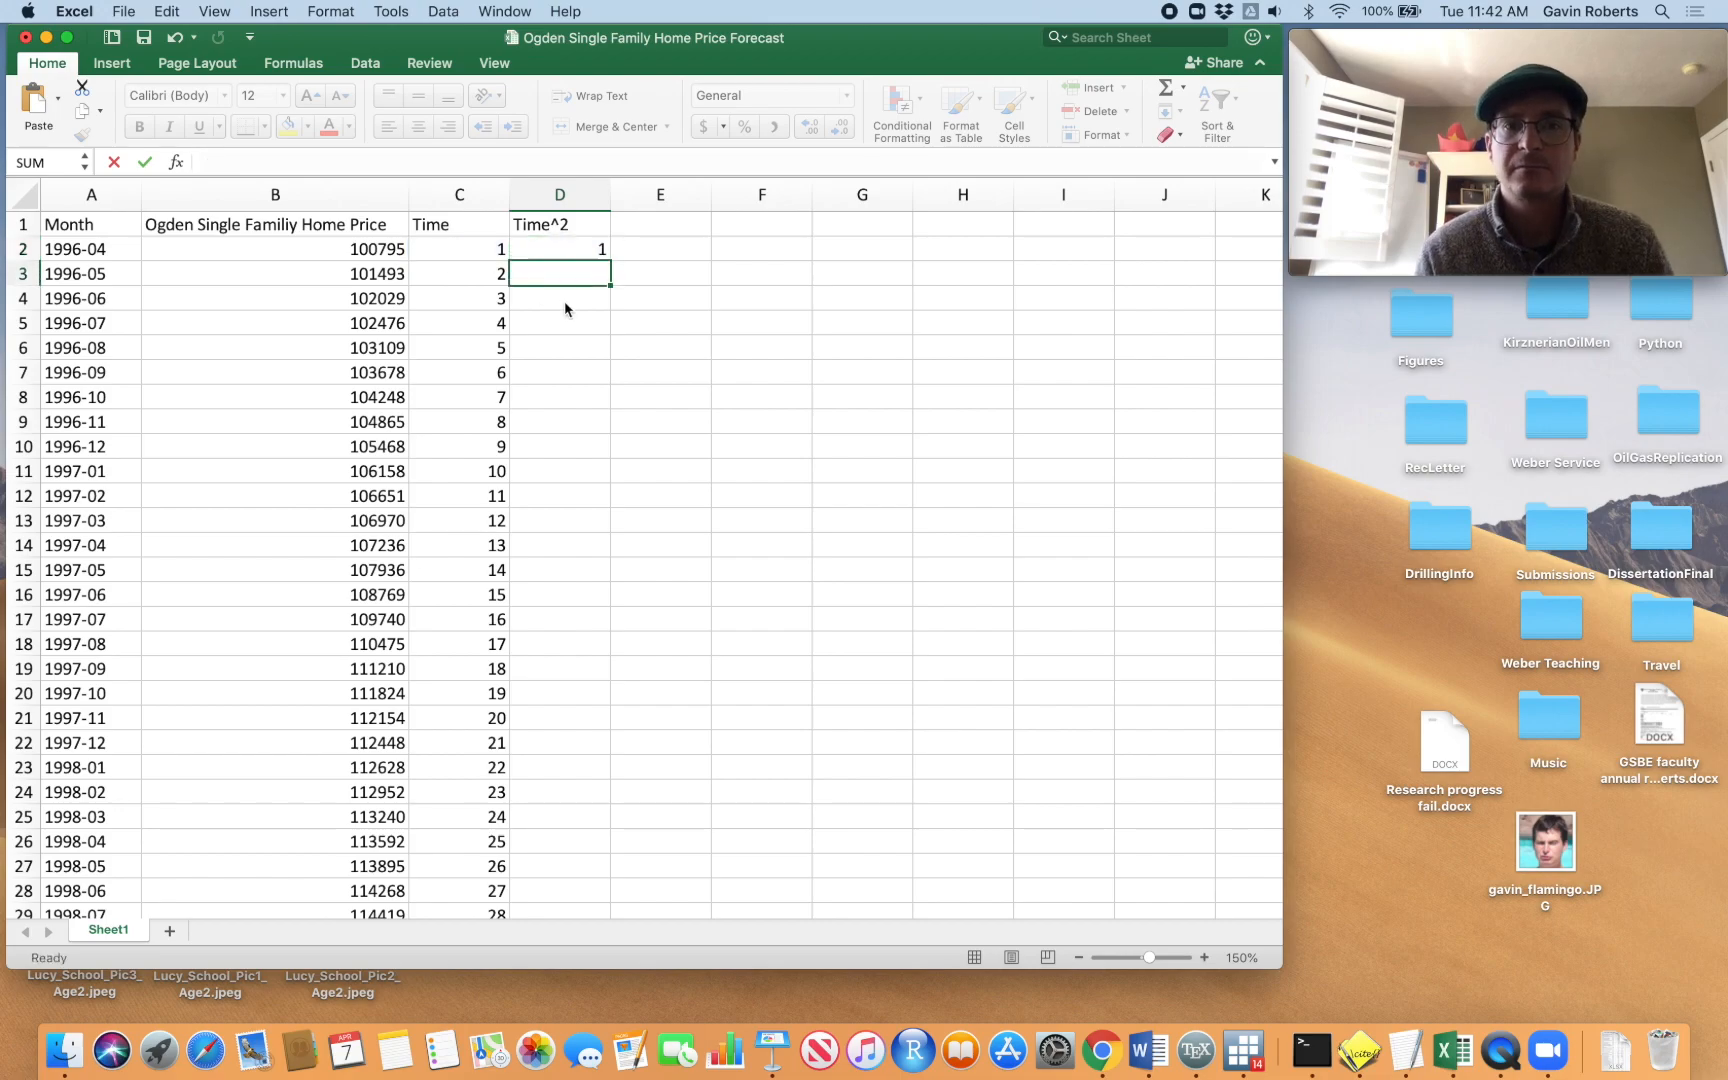
left_click(566, 250)
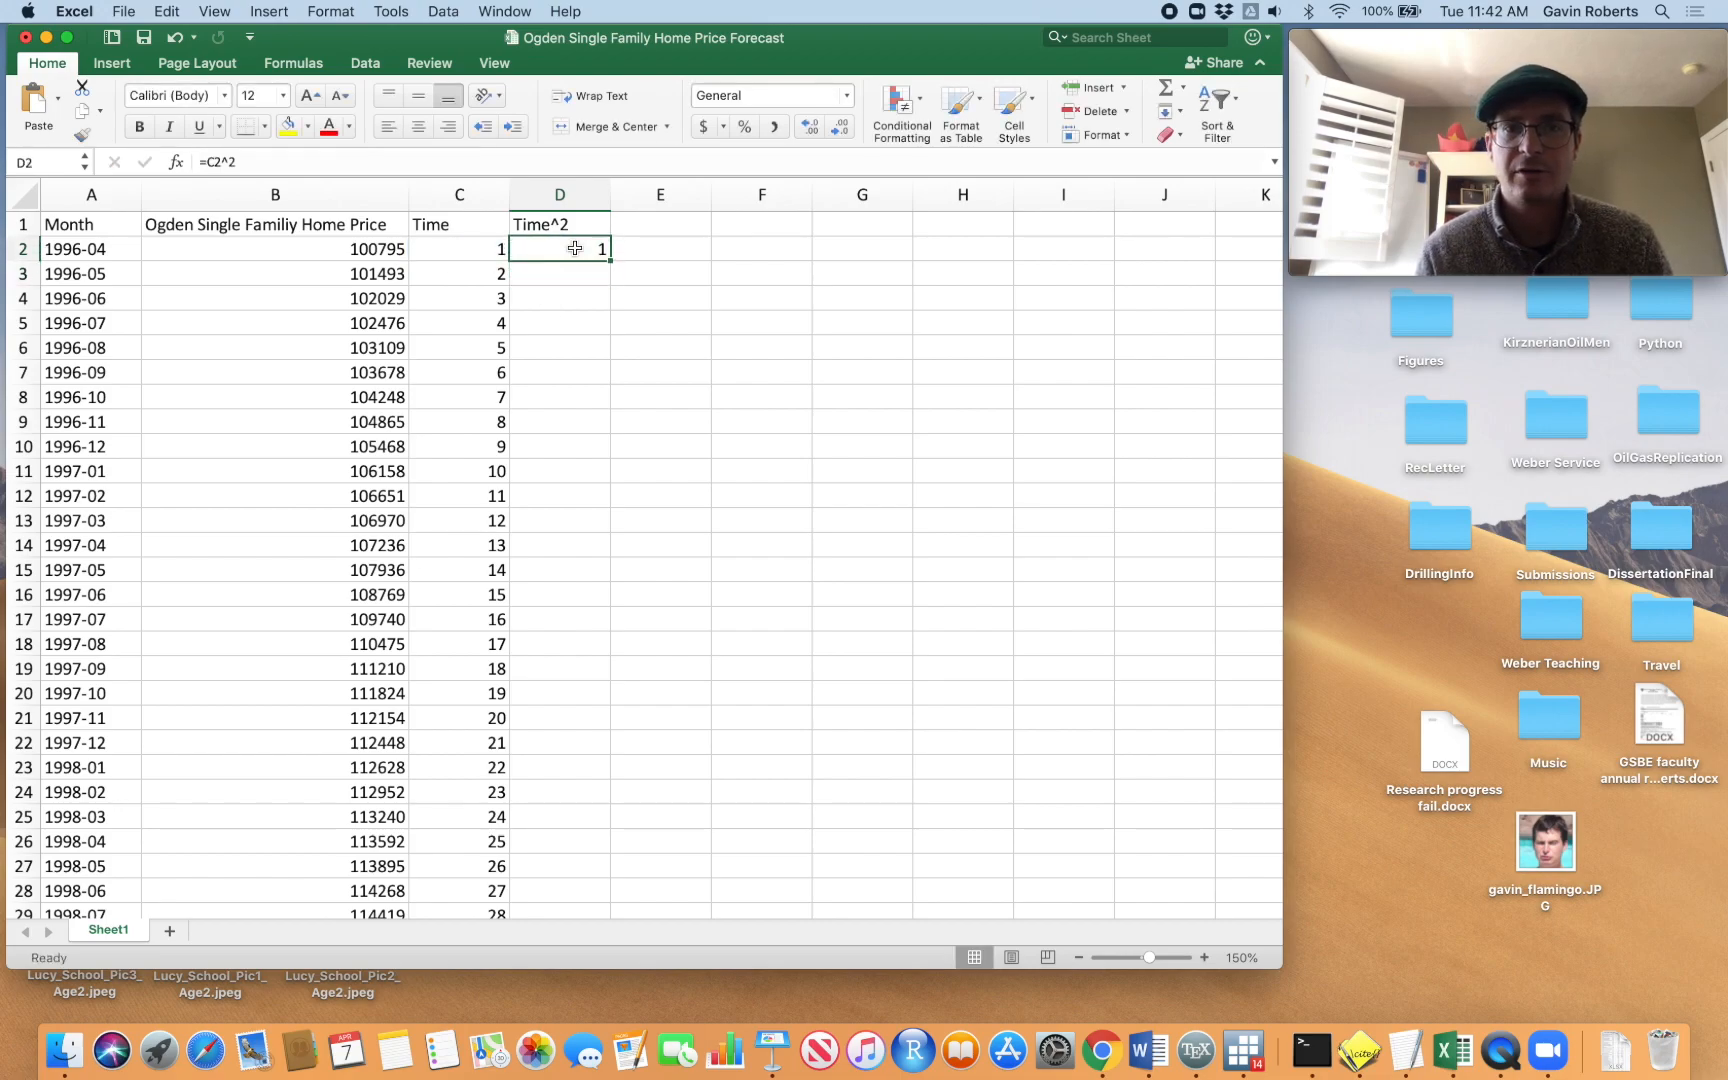
double_click(610, 262)
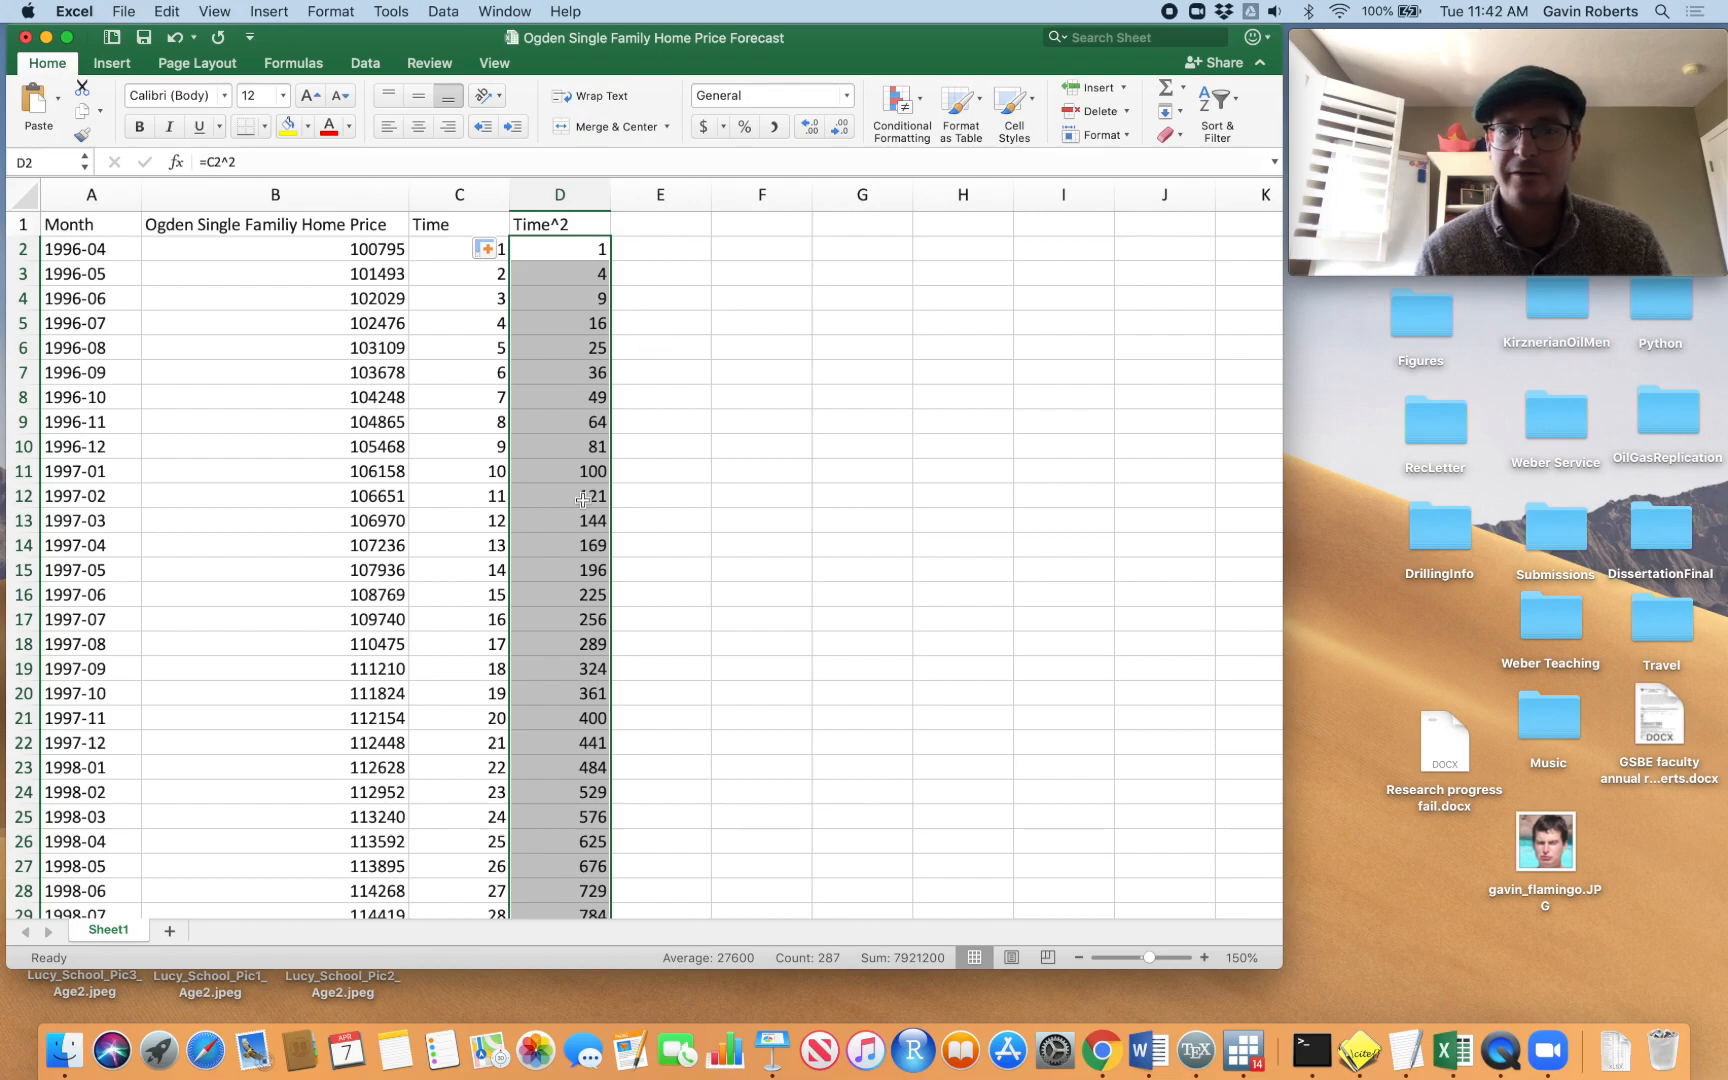
Check the filled Time and Time^2 values down the data rows and return to the header row
scroll(600, 450, "down", 20)
scroll(579, 561, "down", 10)
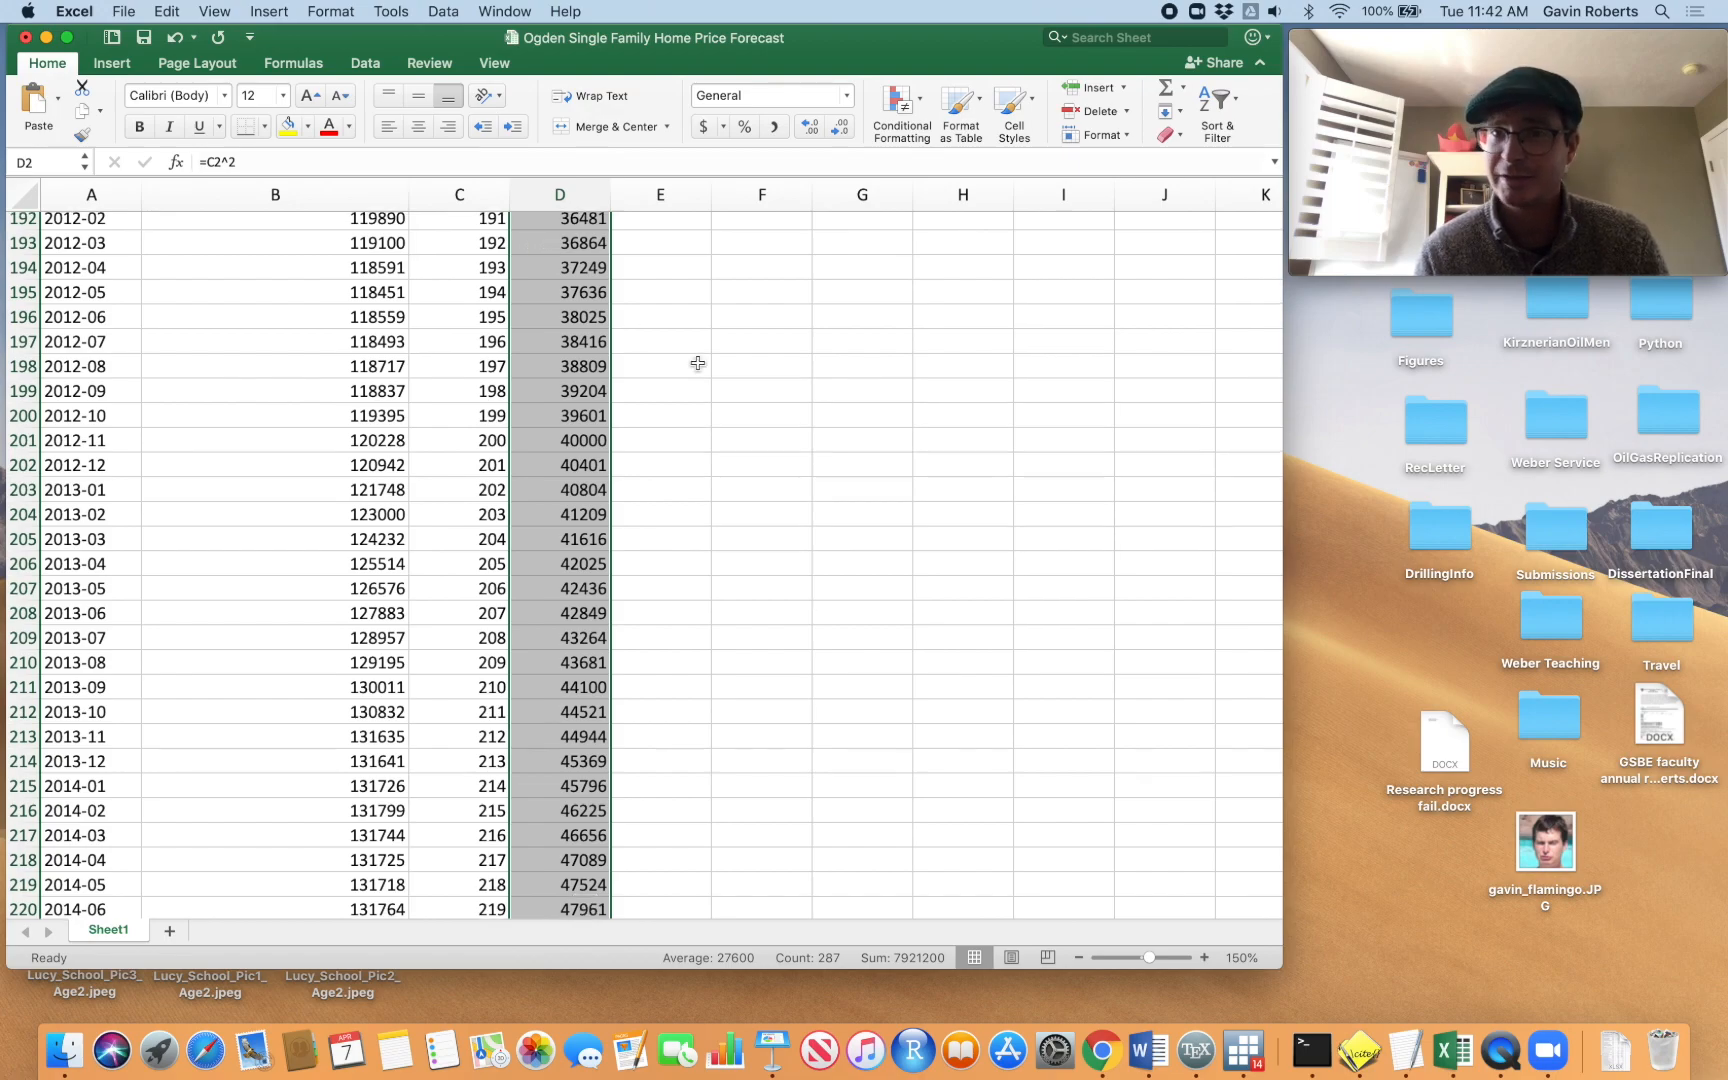
scroll(698, 363, "up", 20)
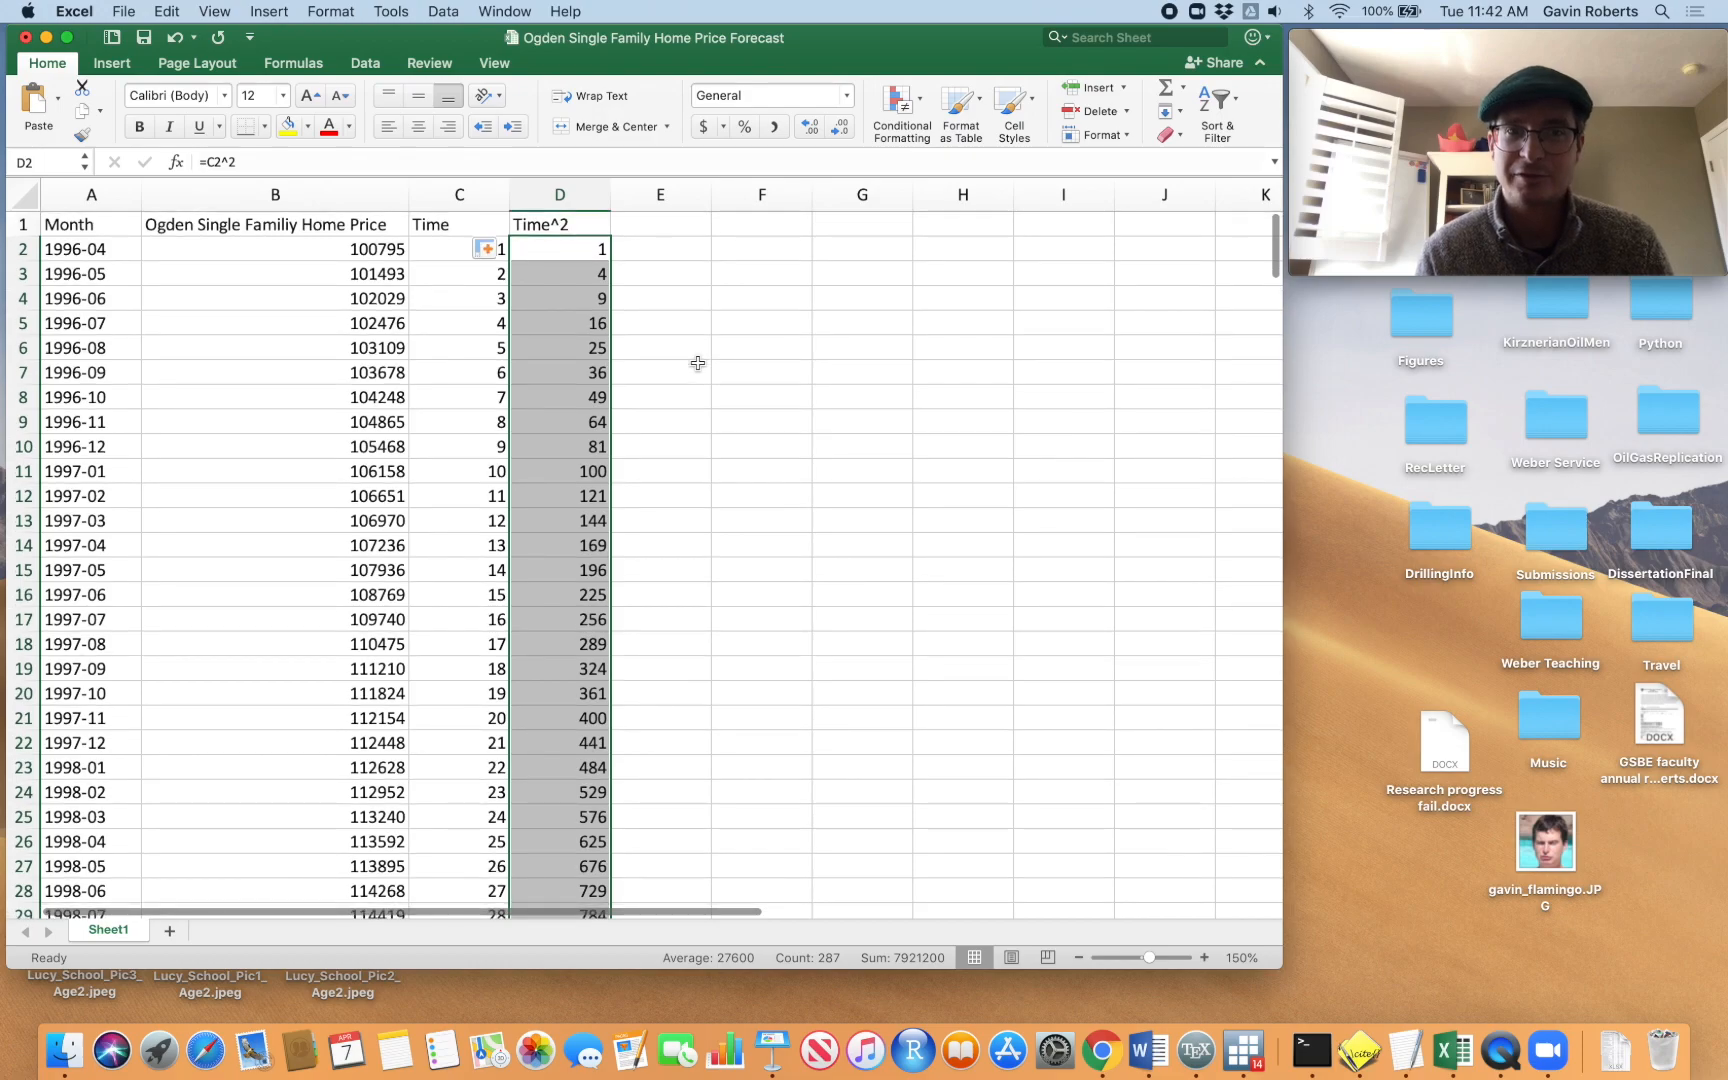
left_click(698, 363)
left_click(658, 241)
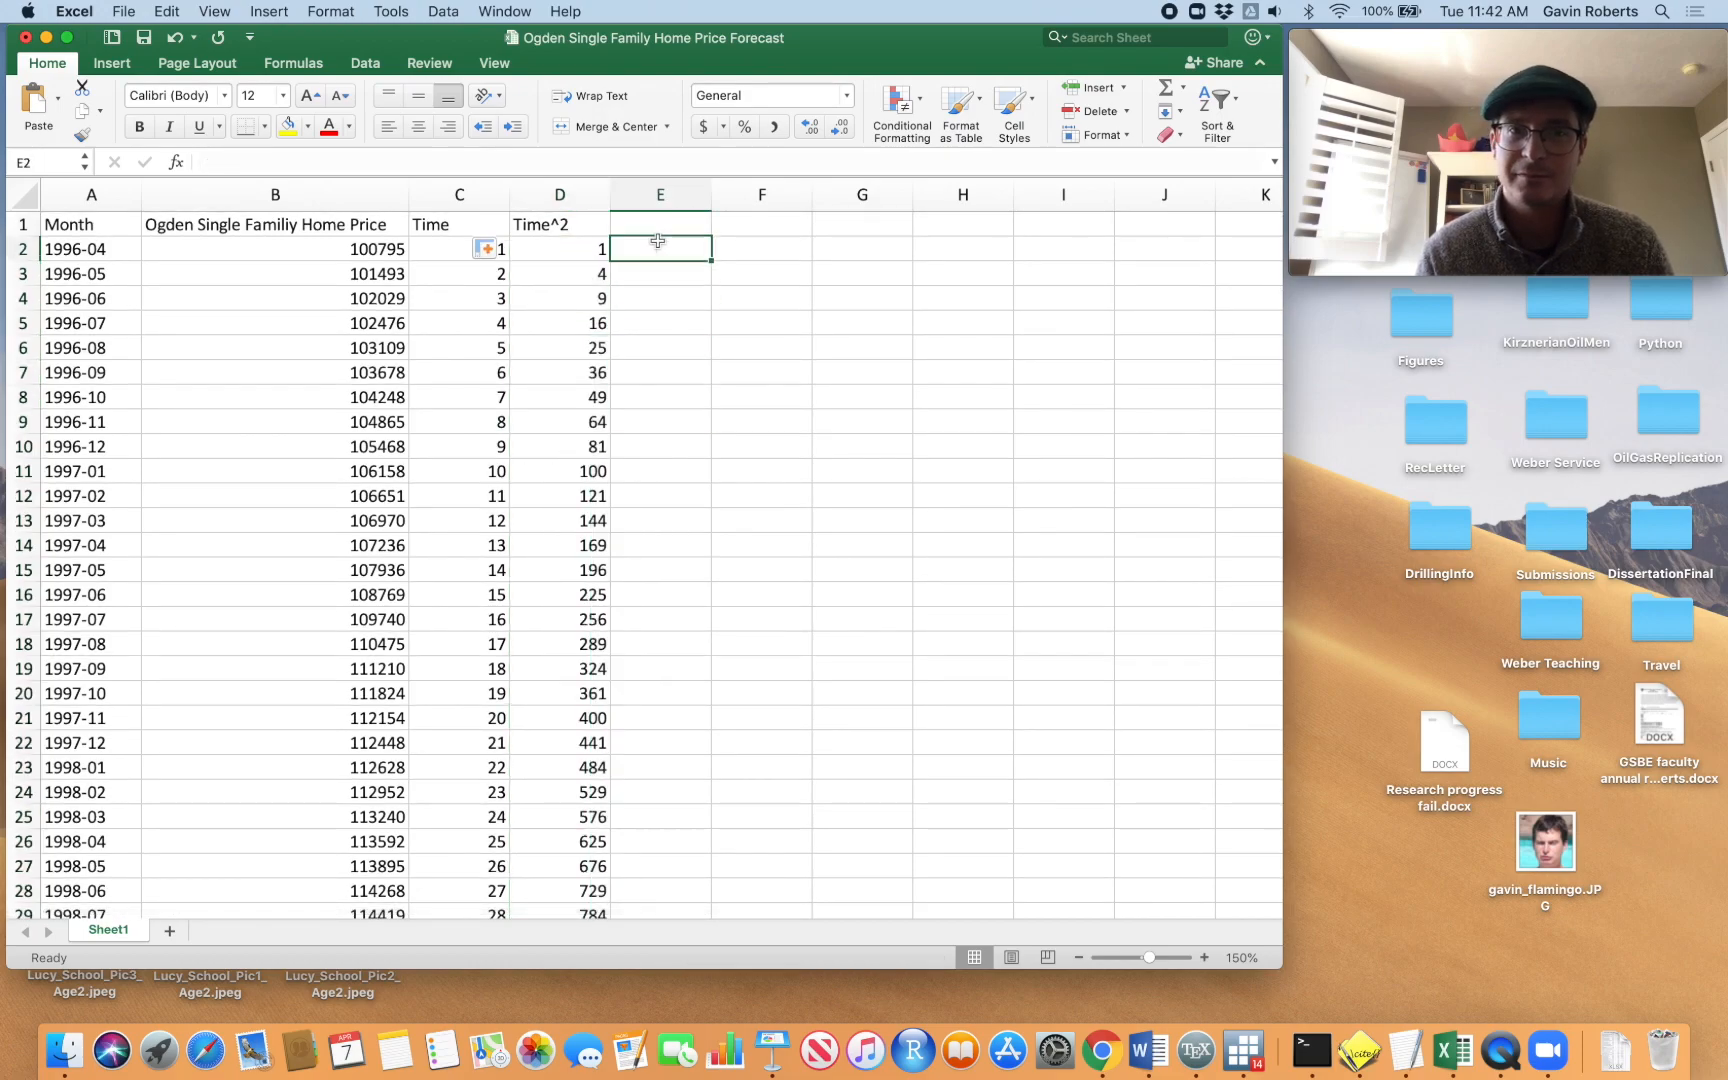
left_click(655, 224)
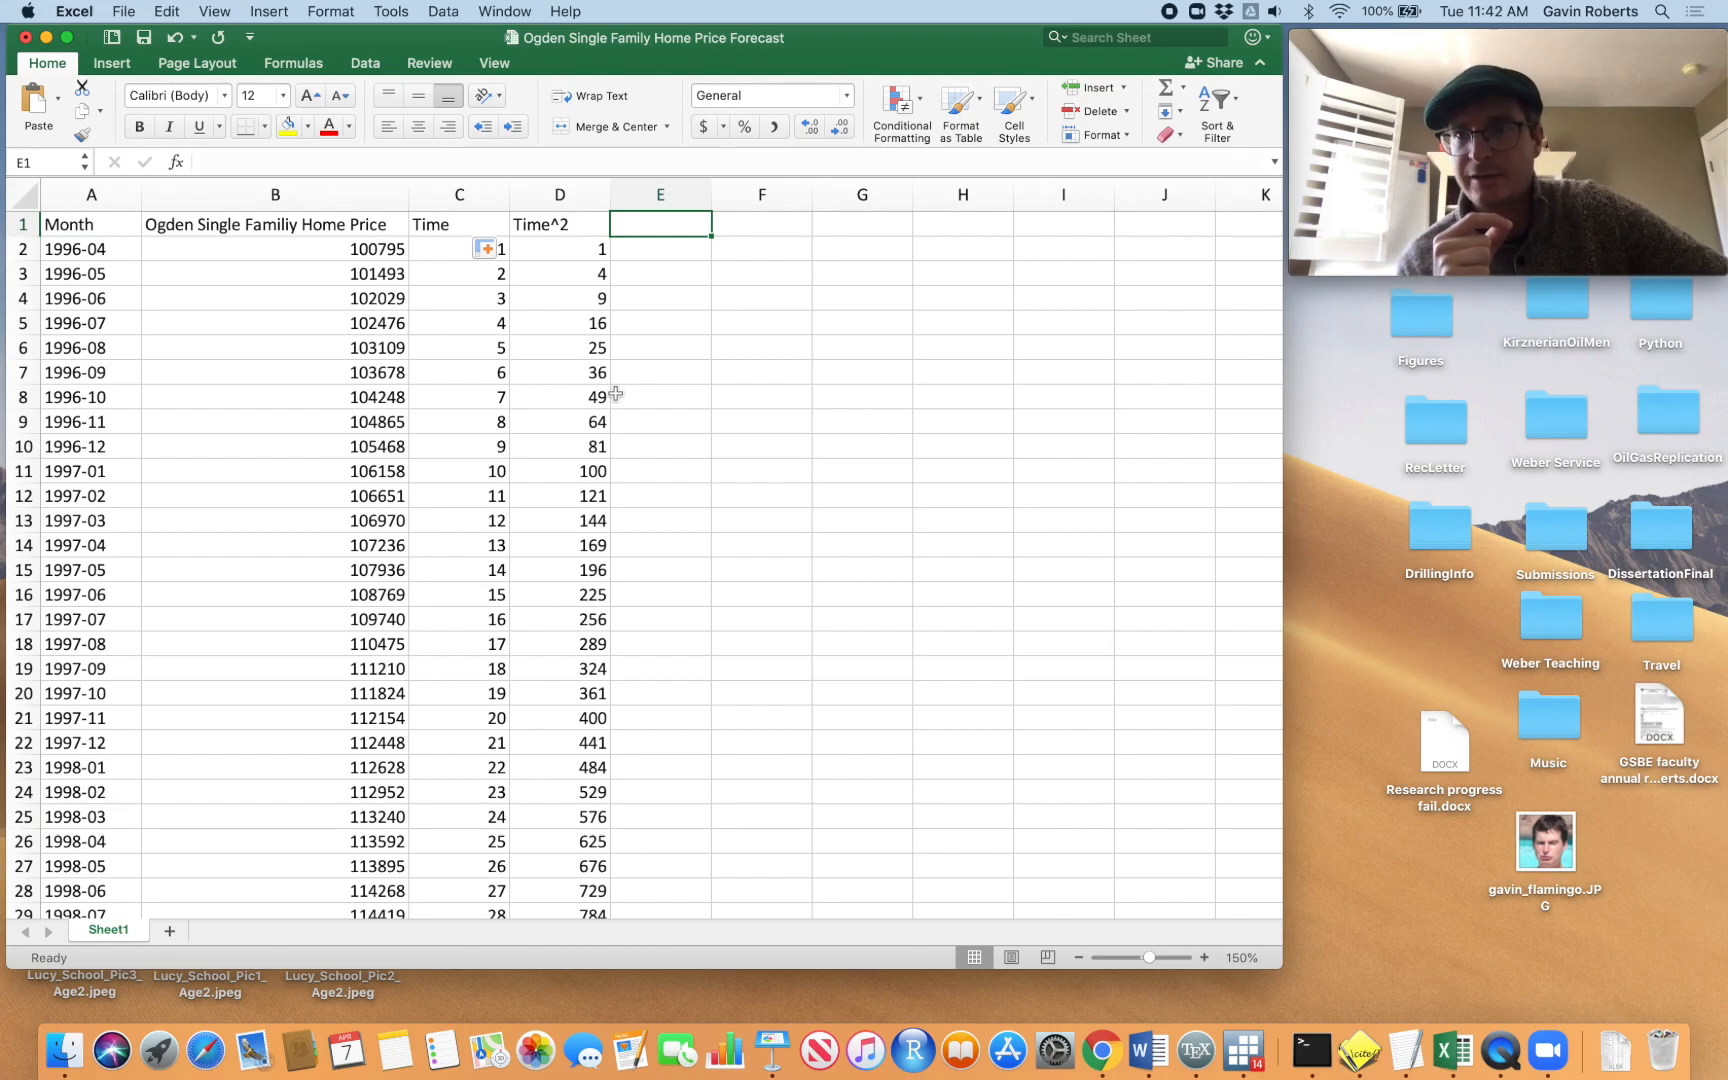
Enter March 2020 in A289, directly below the last month of the data
scroll(495, 618, "down", 20)
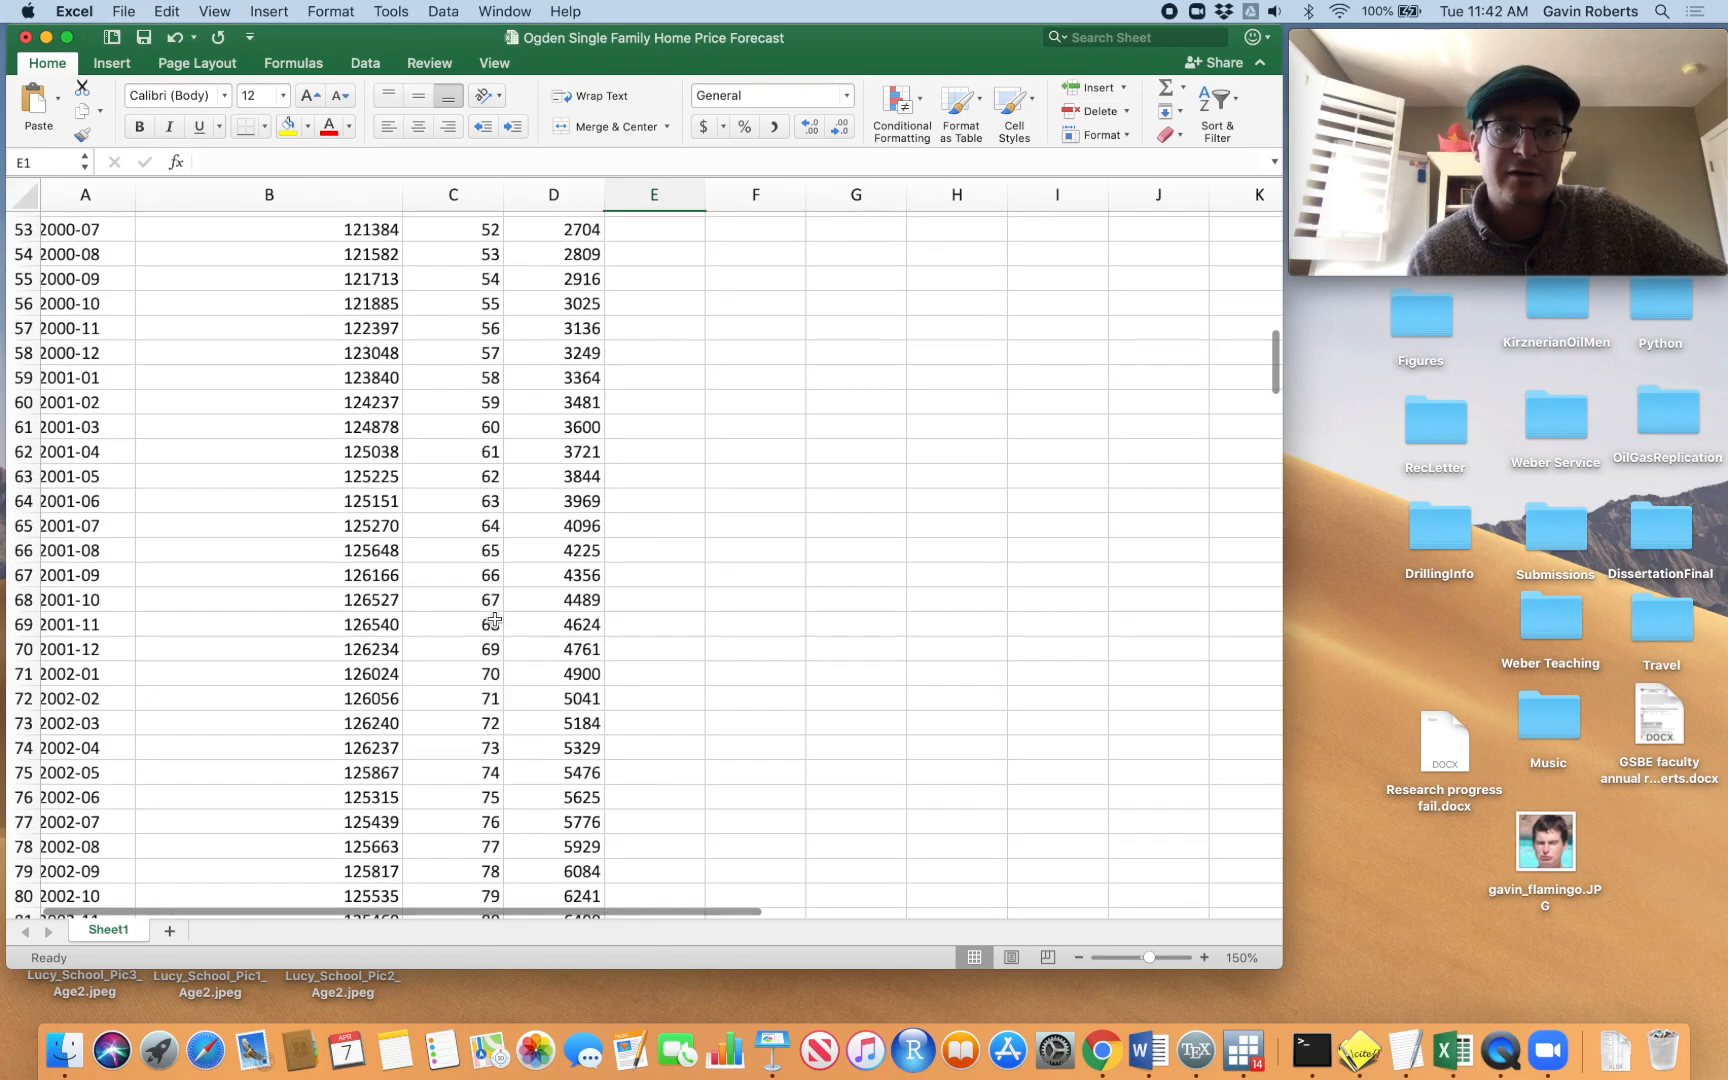
scroll(495, 618, "down", 10)
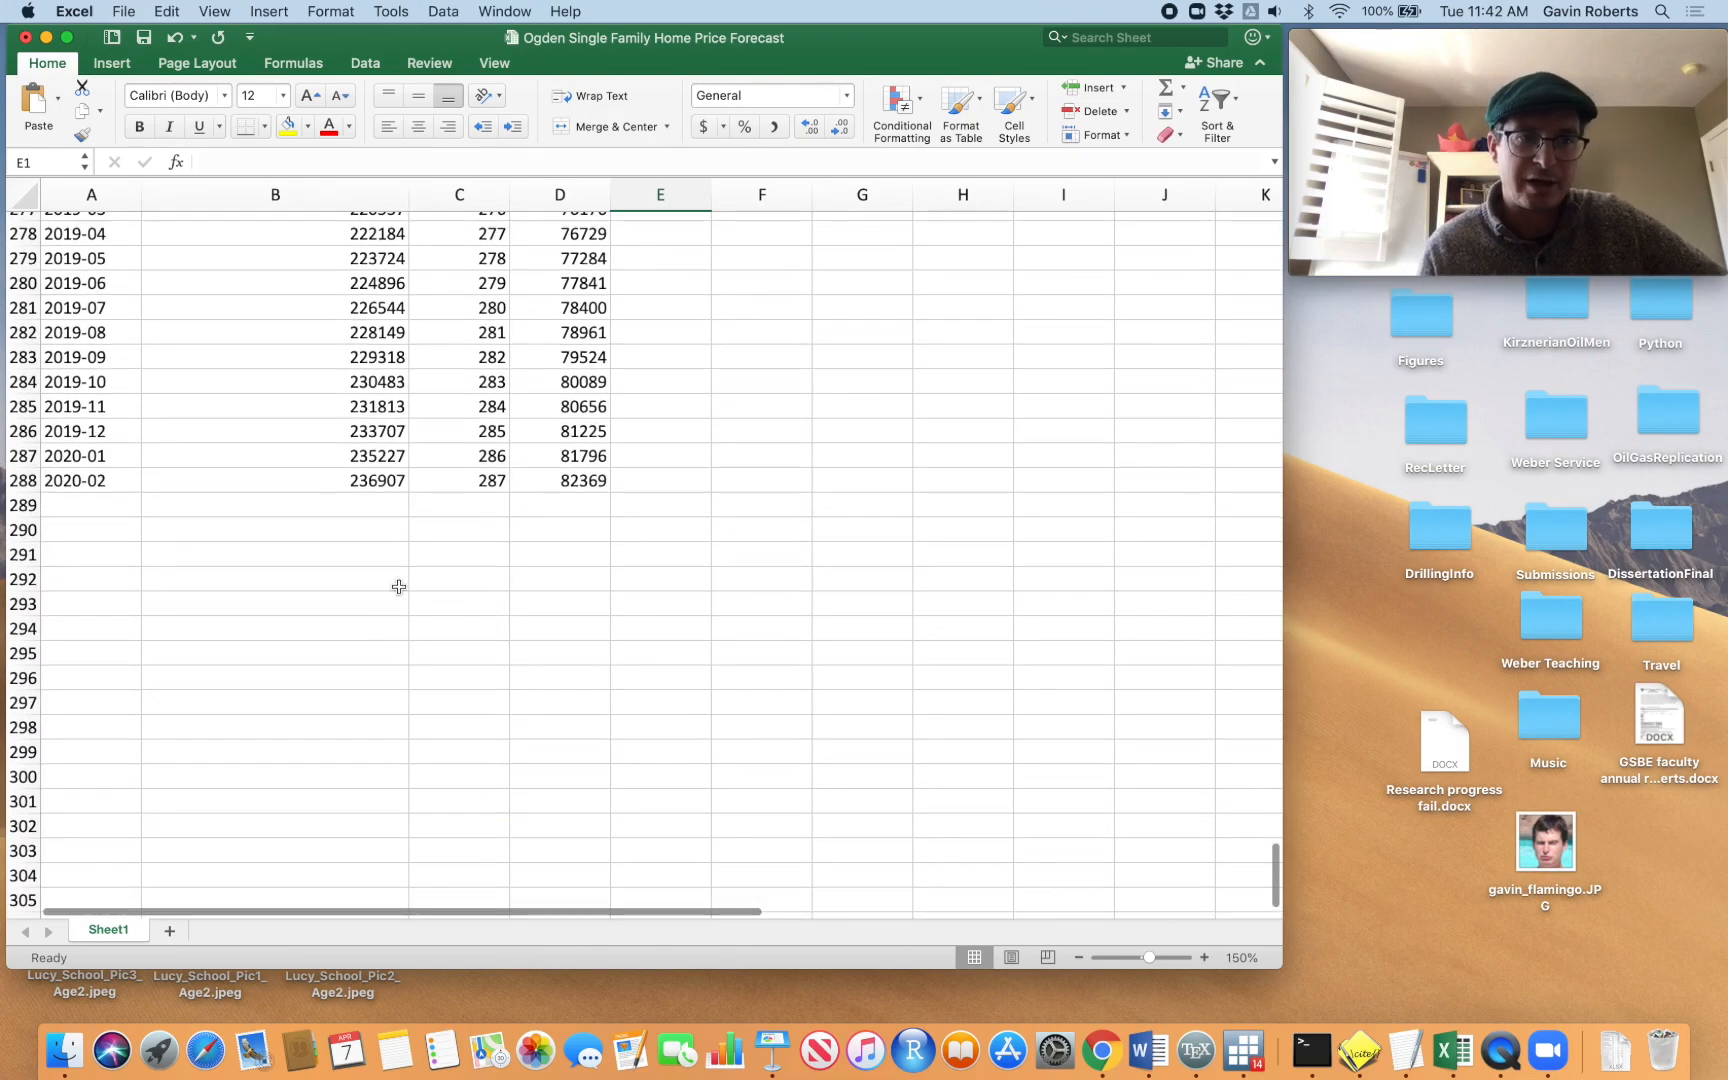
left_click(177, 532)
left_click(106, 504)
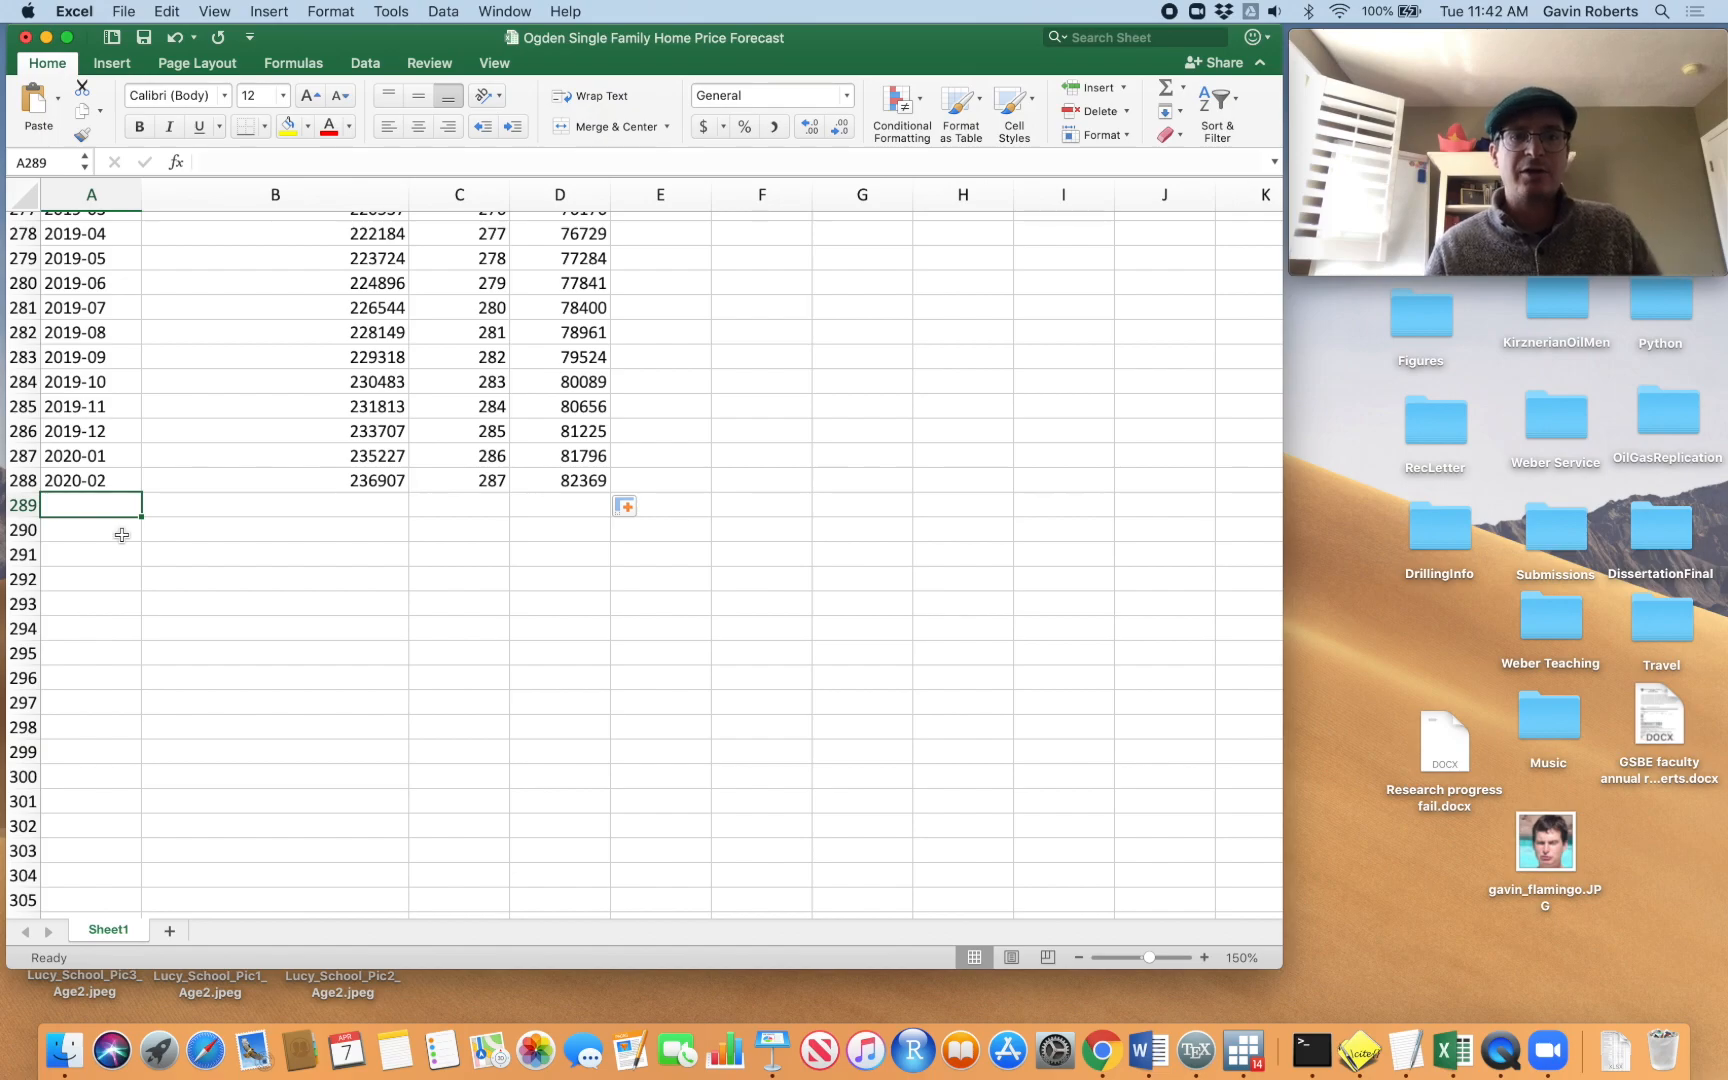
type("March")
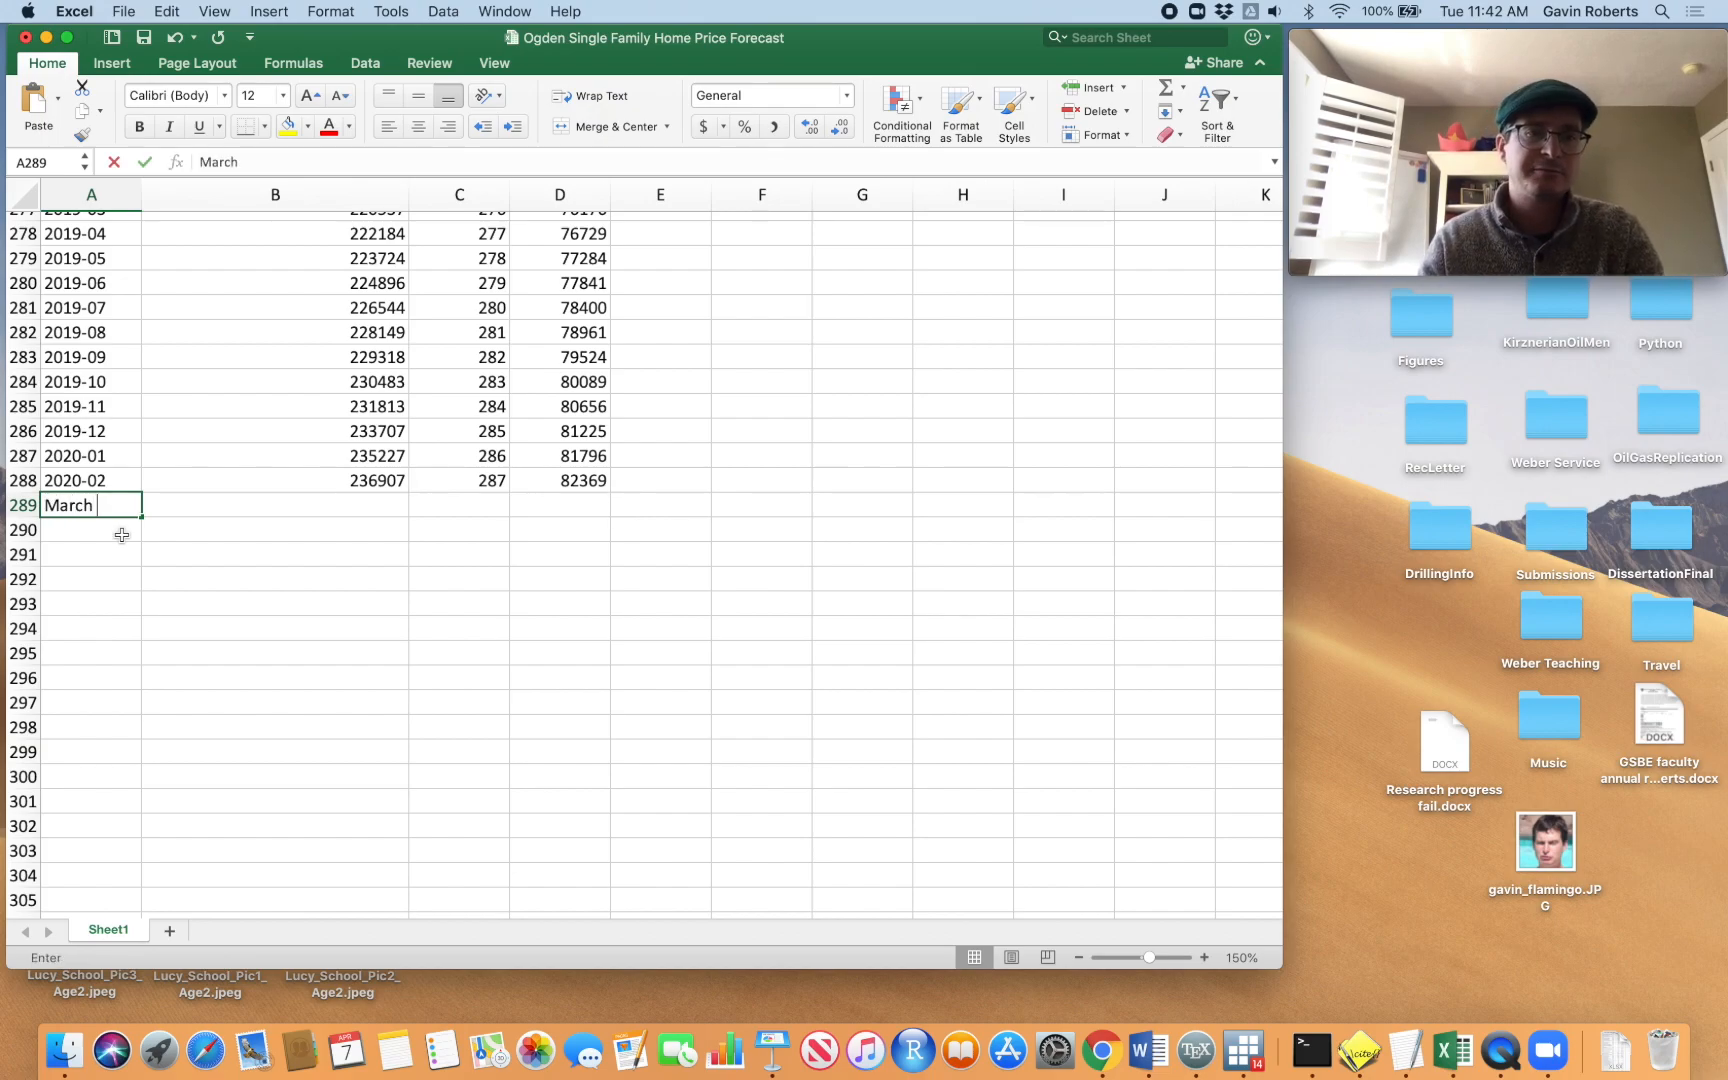
type(" 20")
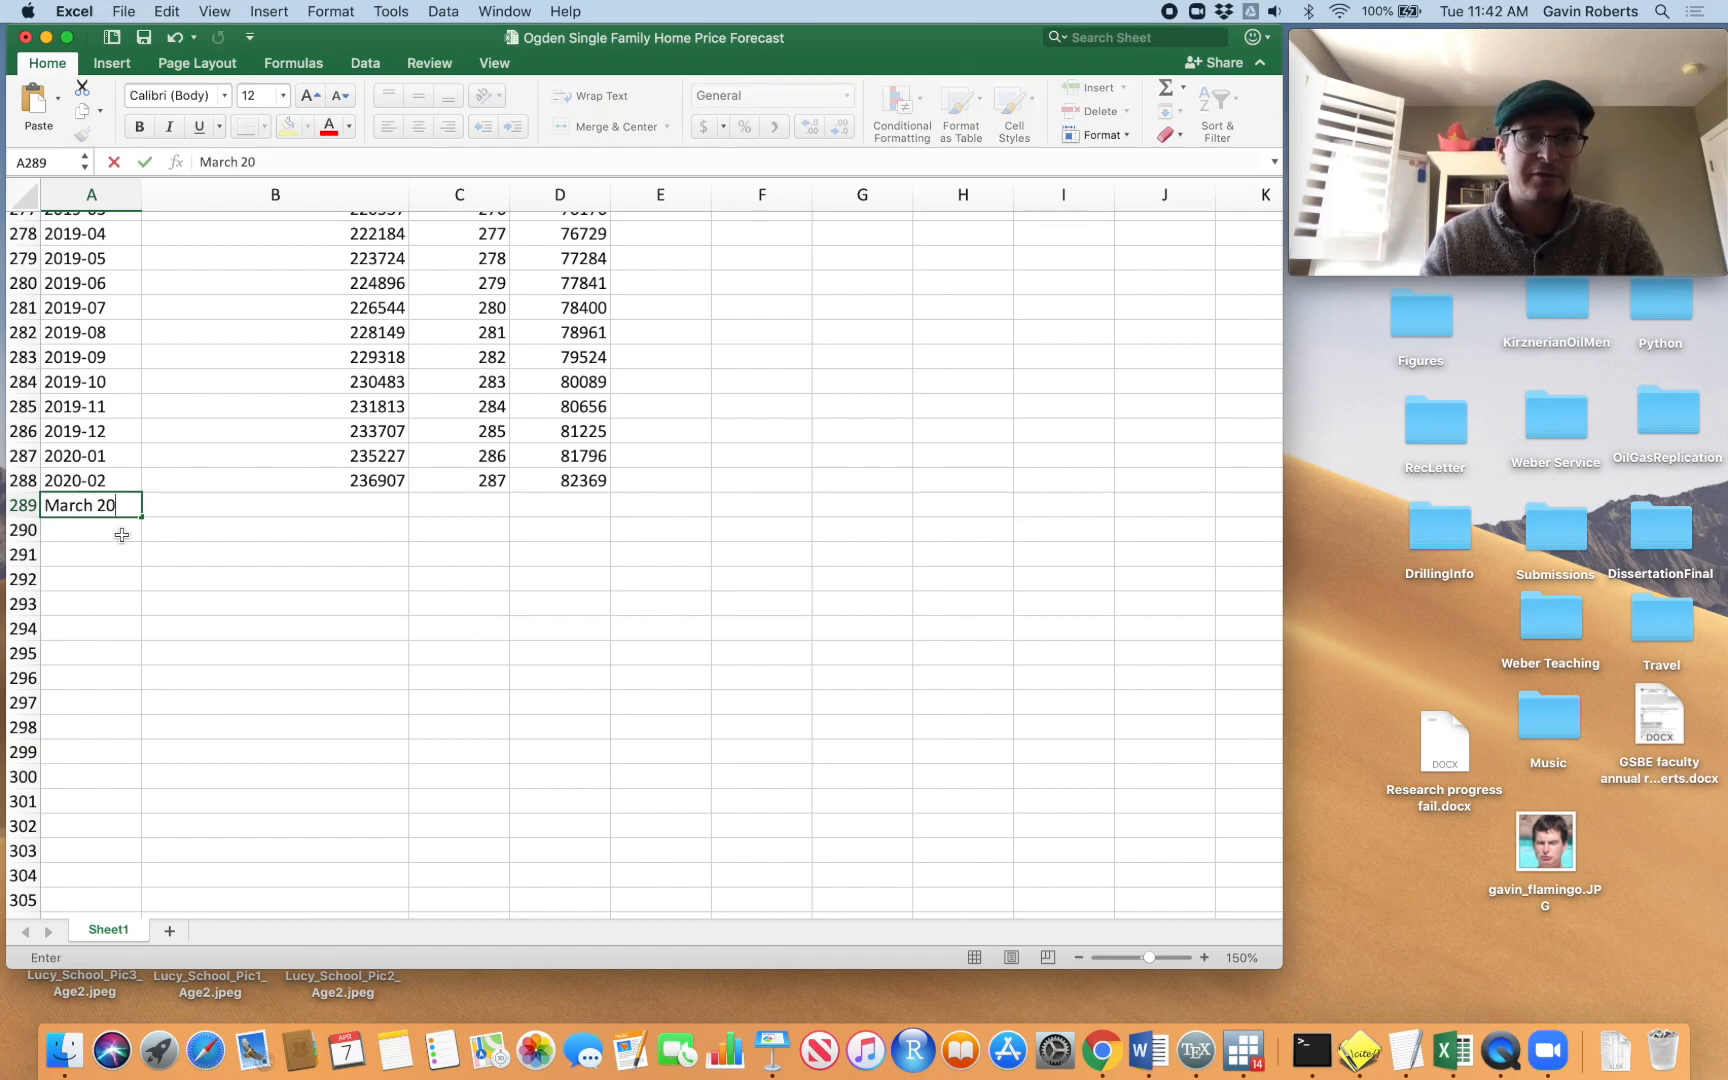
key("Return")
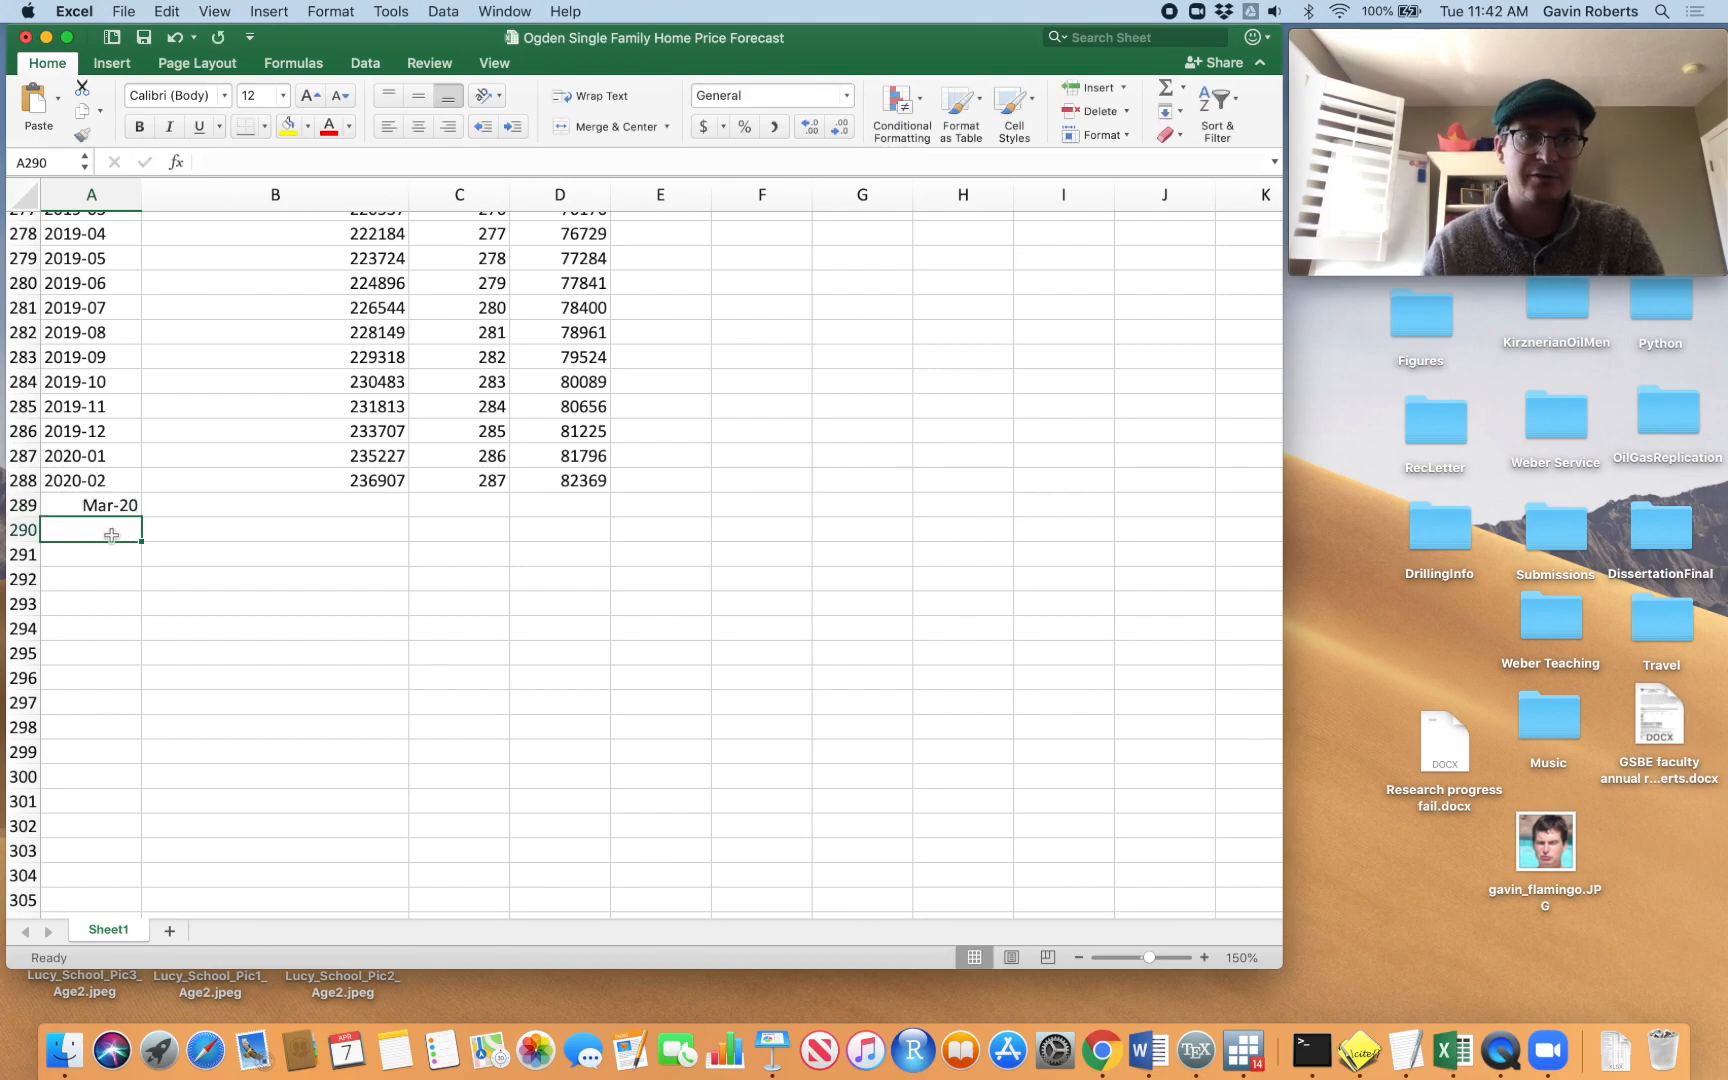
Add April 2020 and May 2020 in A290 and A291 of the Month column
type("Apri-2020")
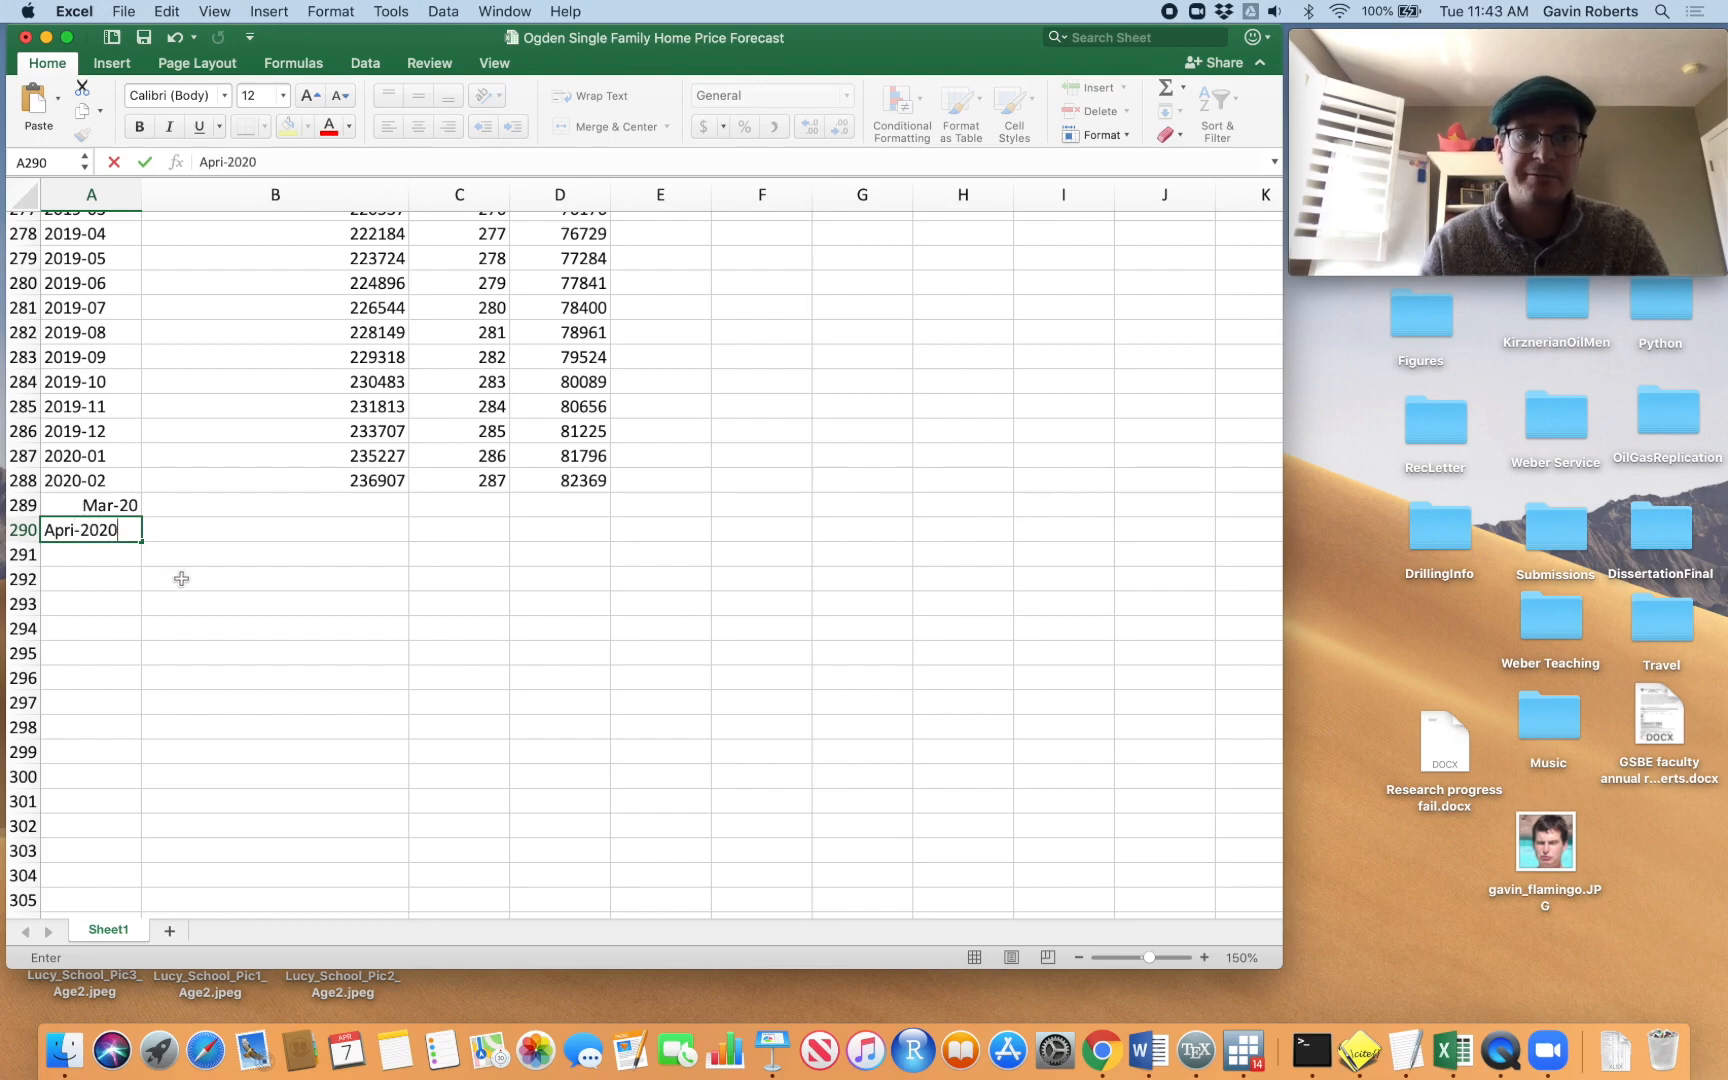
left_click(181, 577)
left_click(108, 554)
type("MAy 2020")
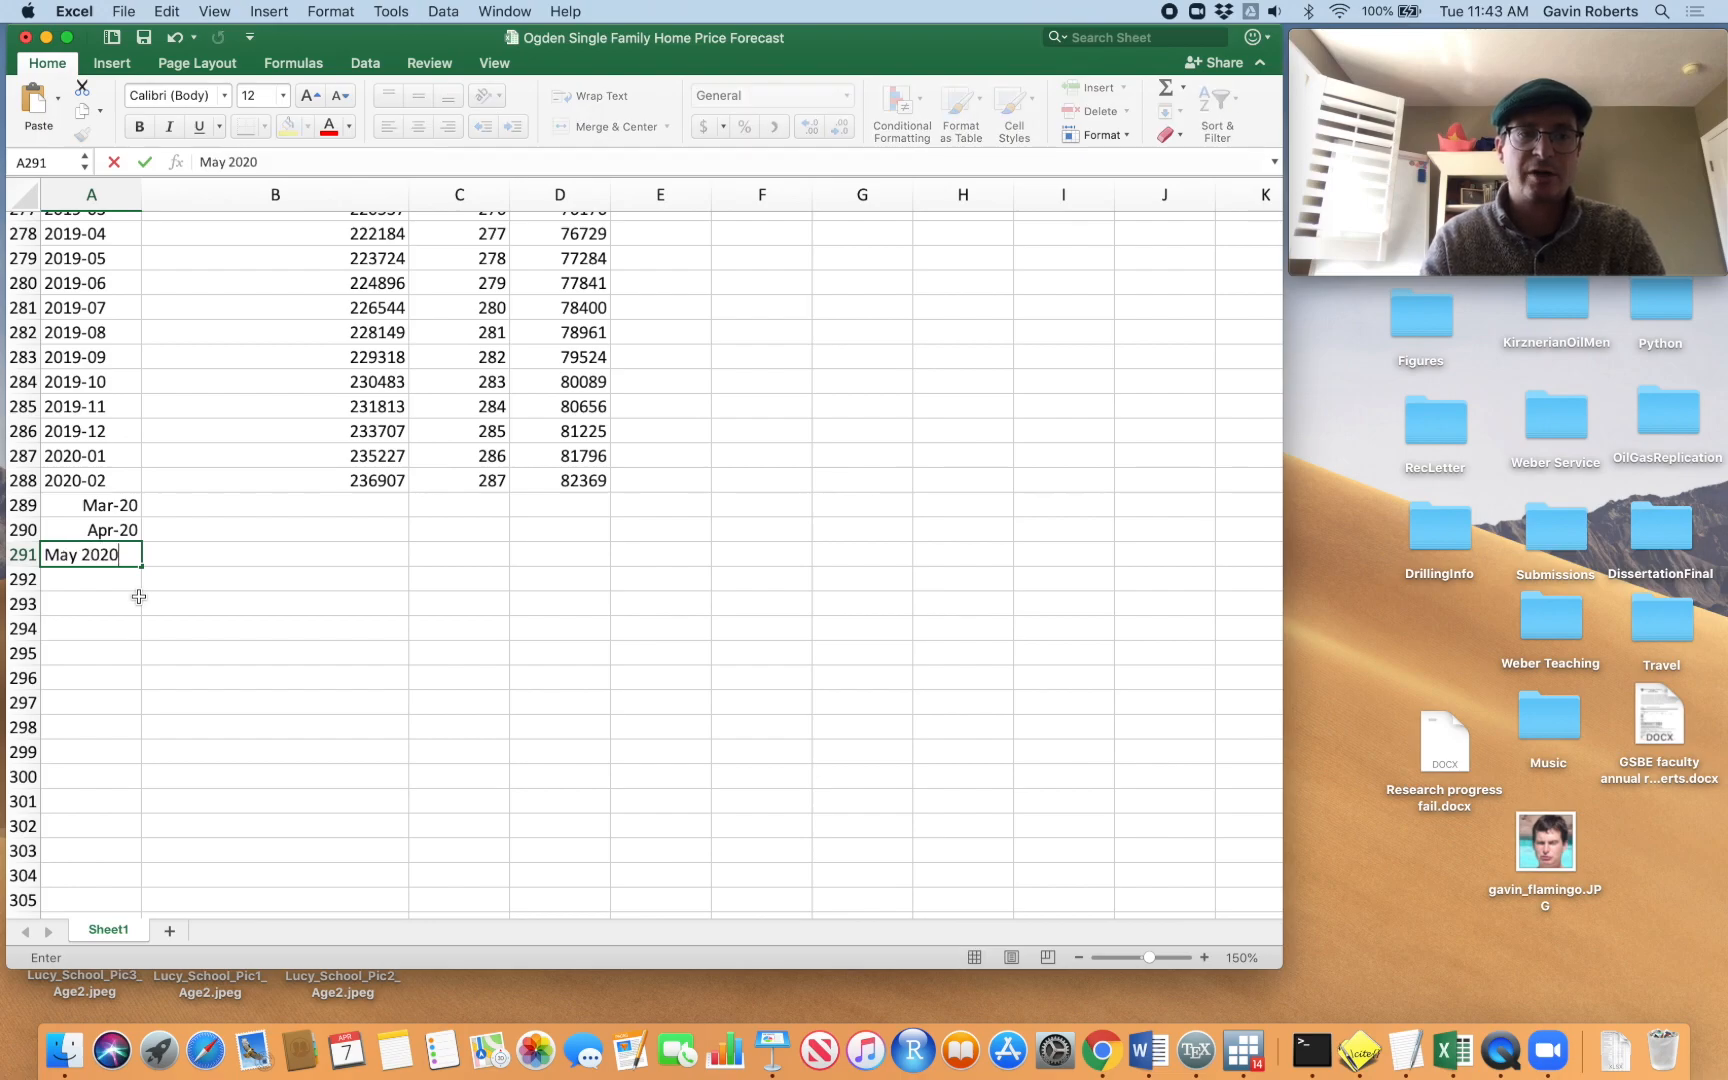
key("Return")
left_click(283, 580)
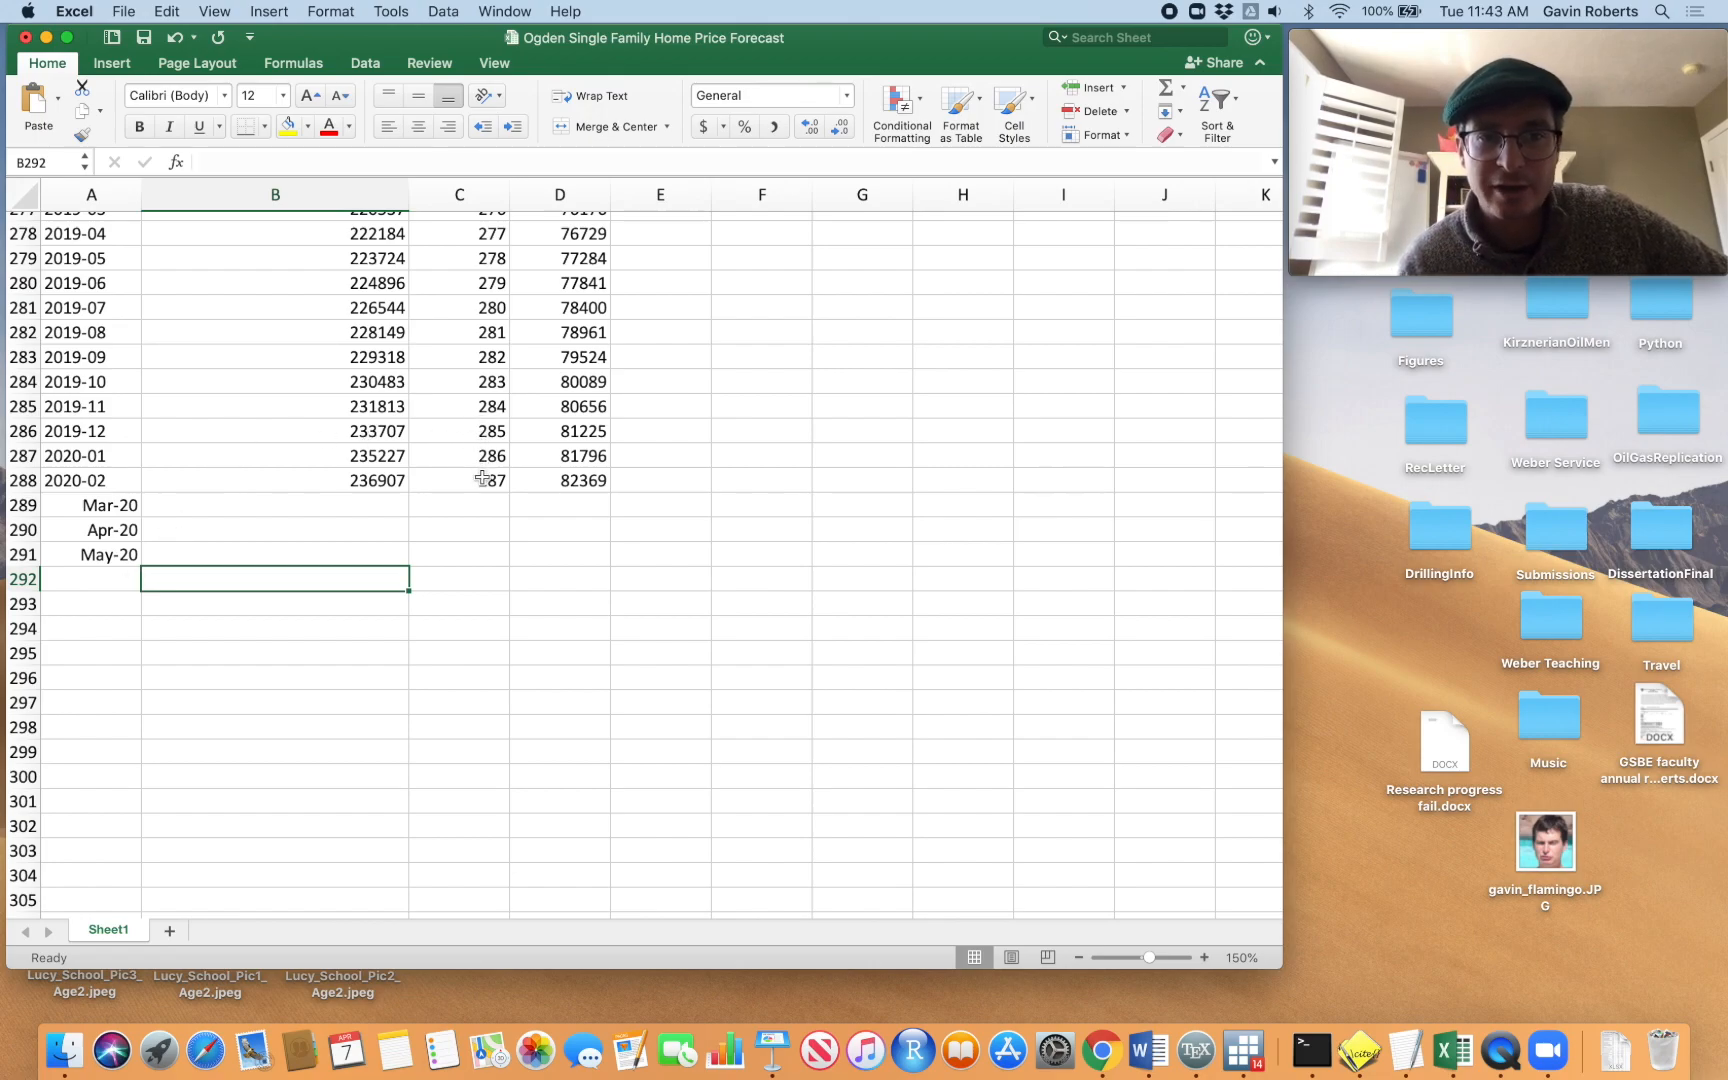
Freeze the top row so the column headers stay in view
scroll(483, 485, "up", 20)
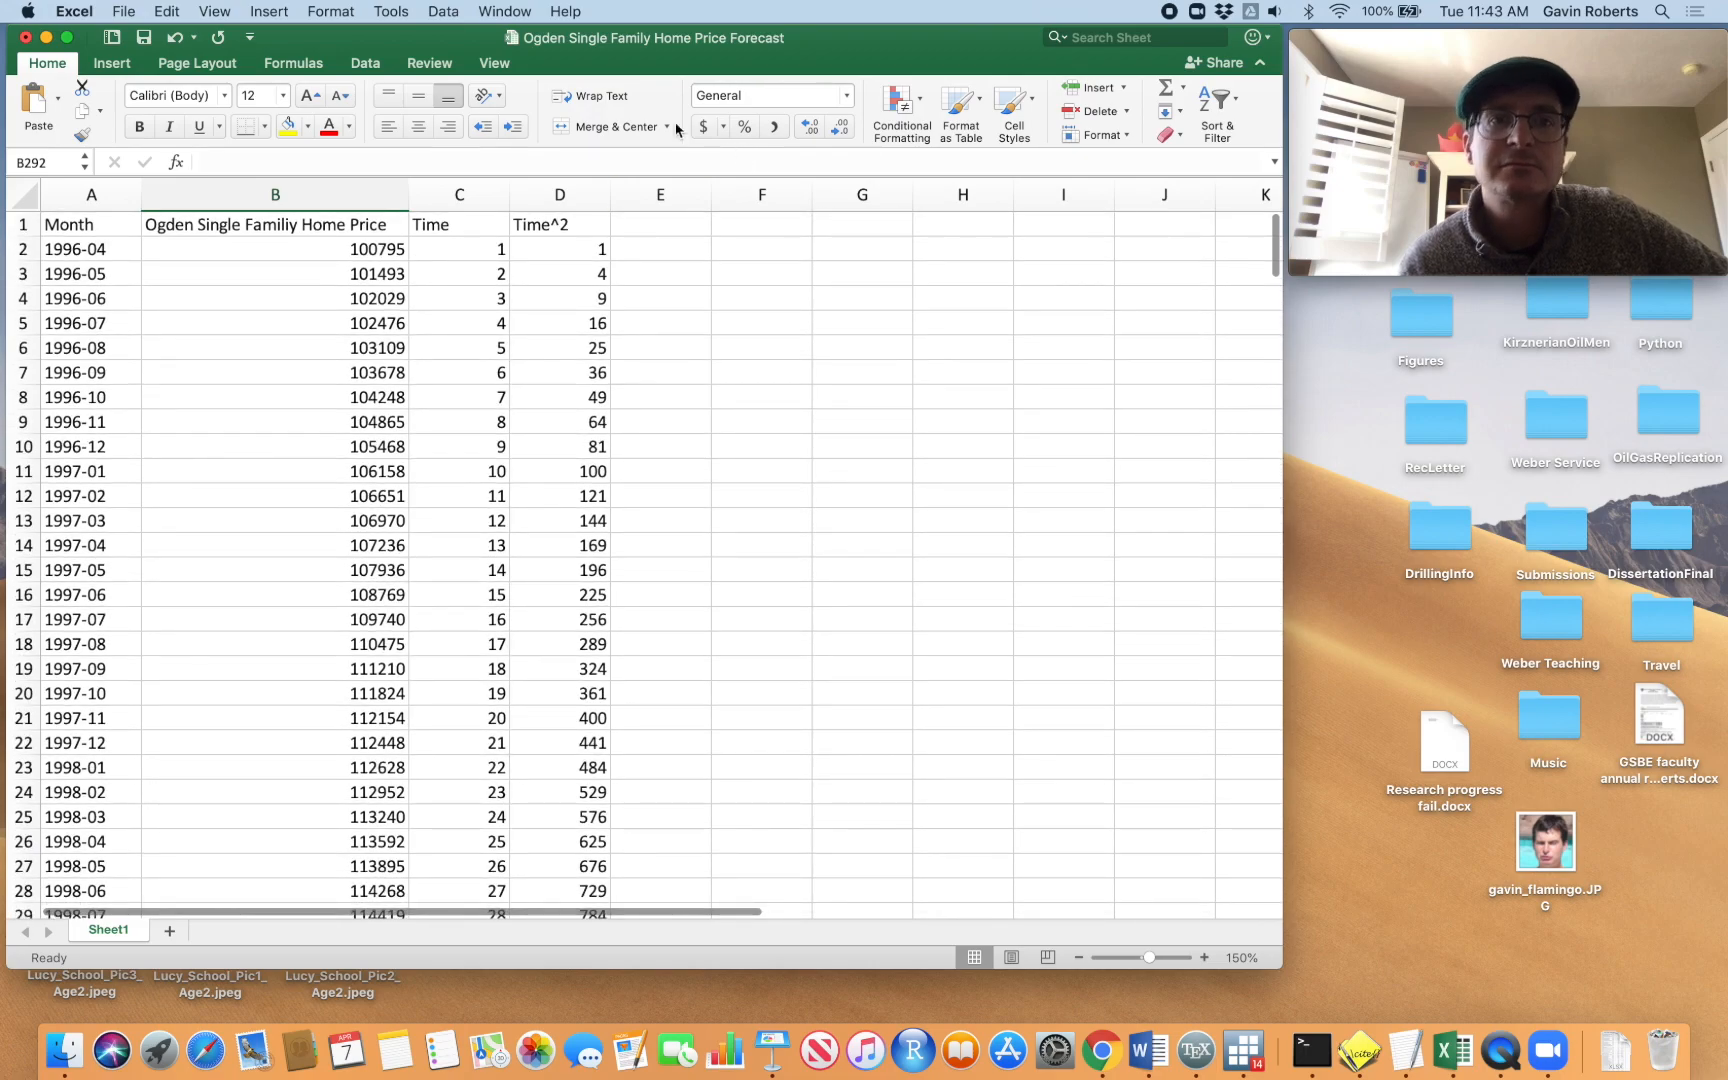
left_click(495, 64)
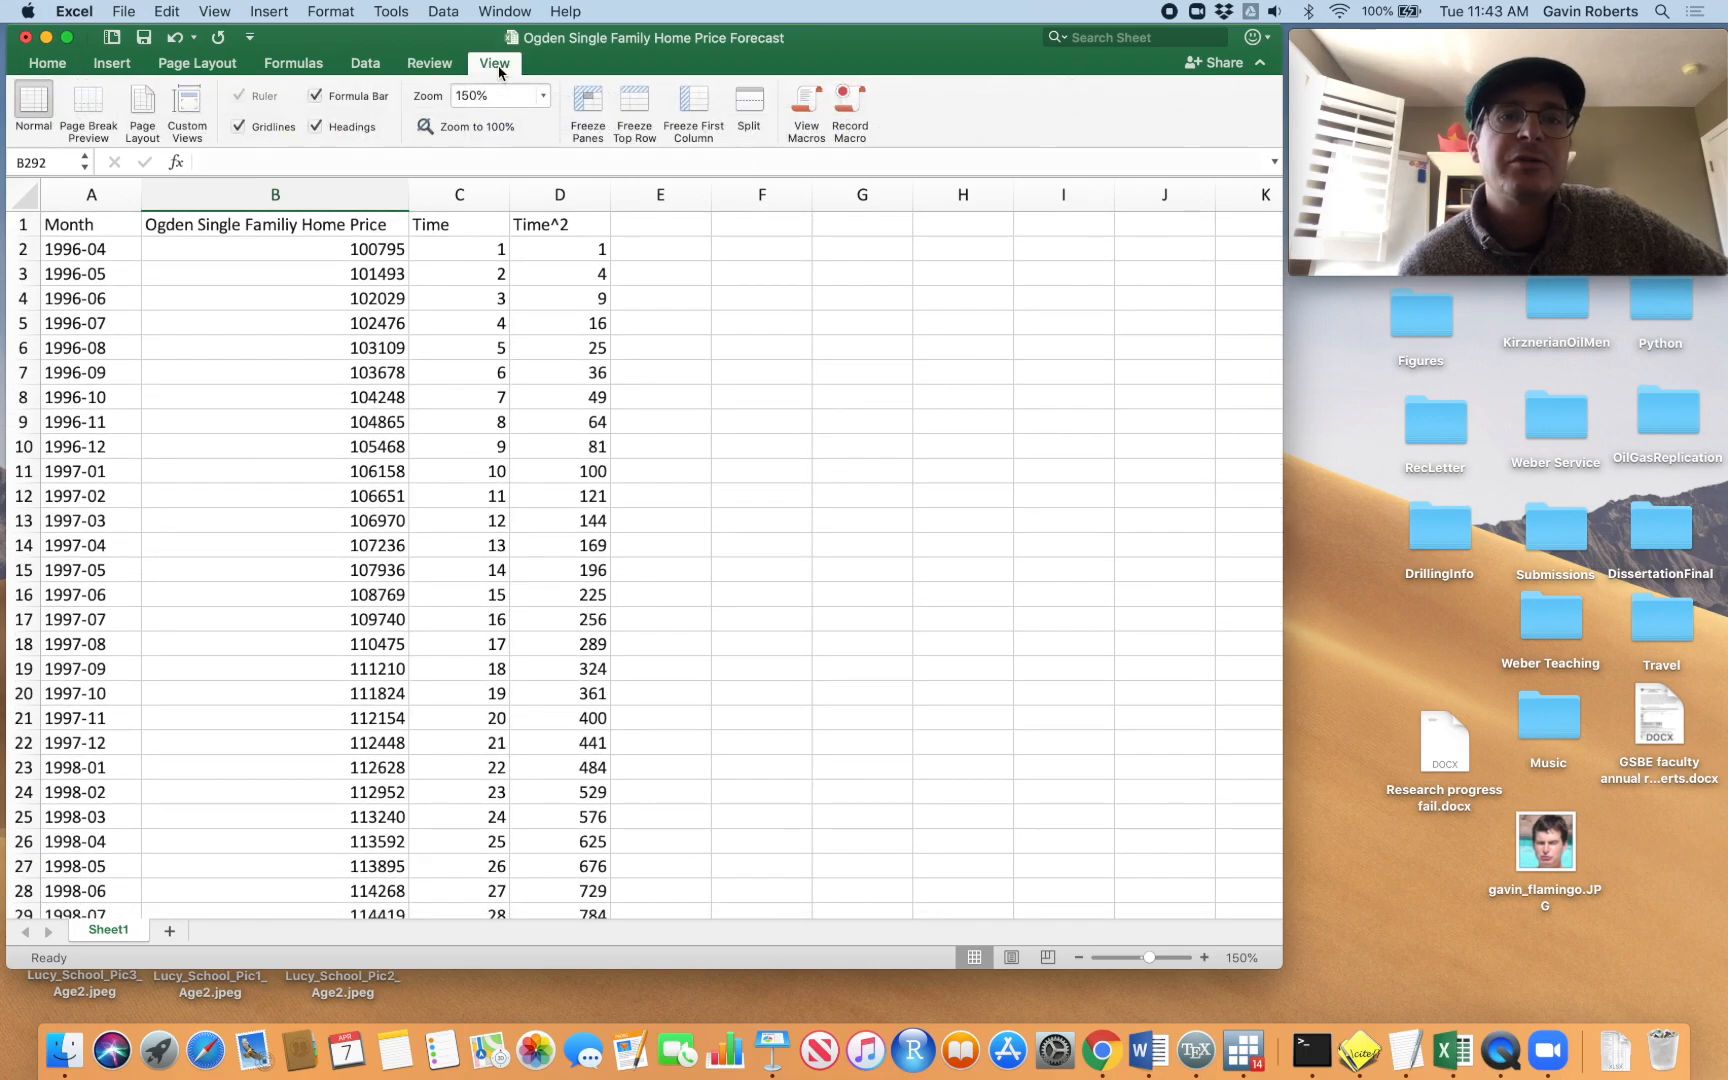
left_click(640, 110)
Examine the last data rows and the empty Time and Time^2 cells for March to May 2020
scroll(466, 321, "down", 20)
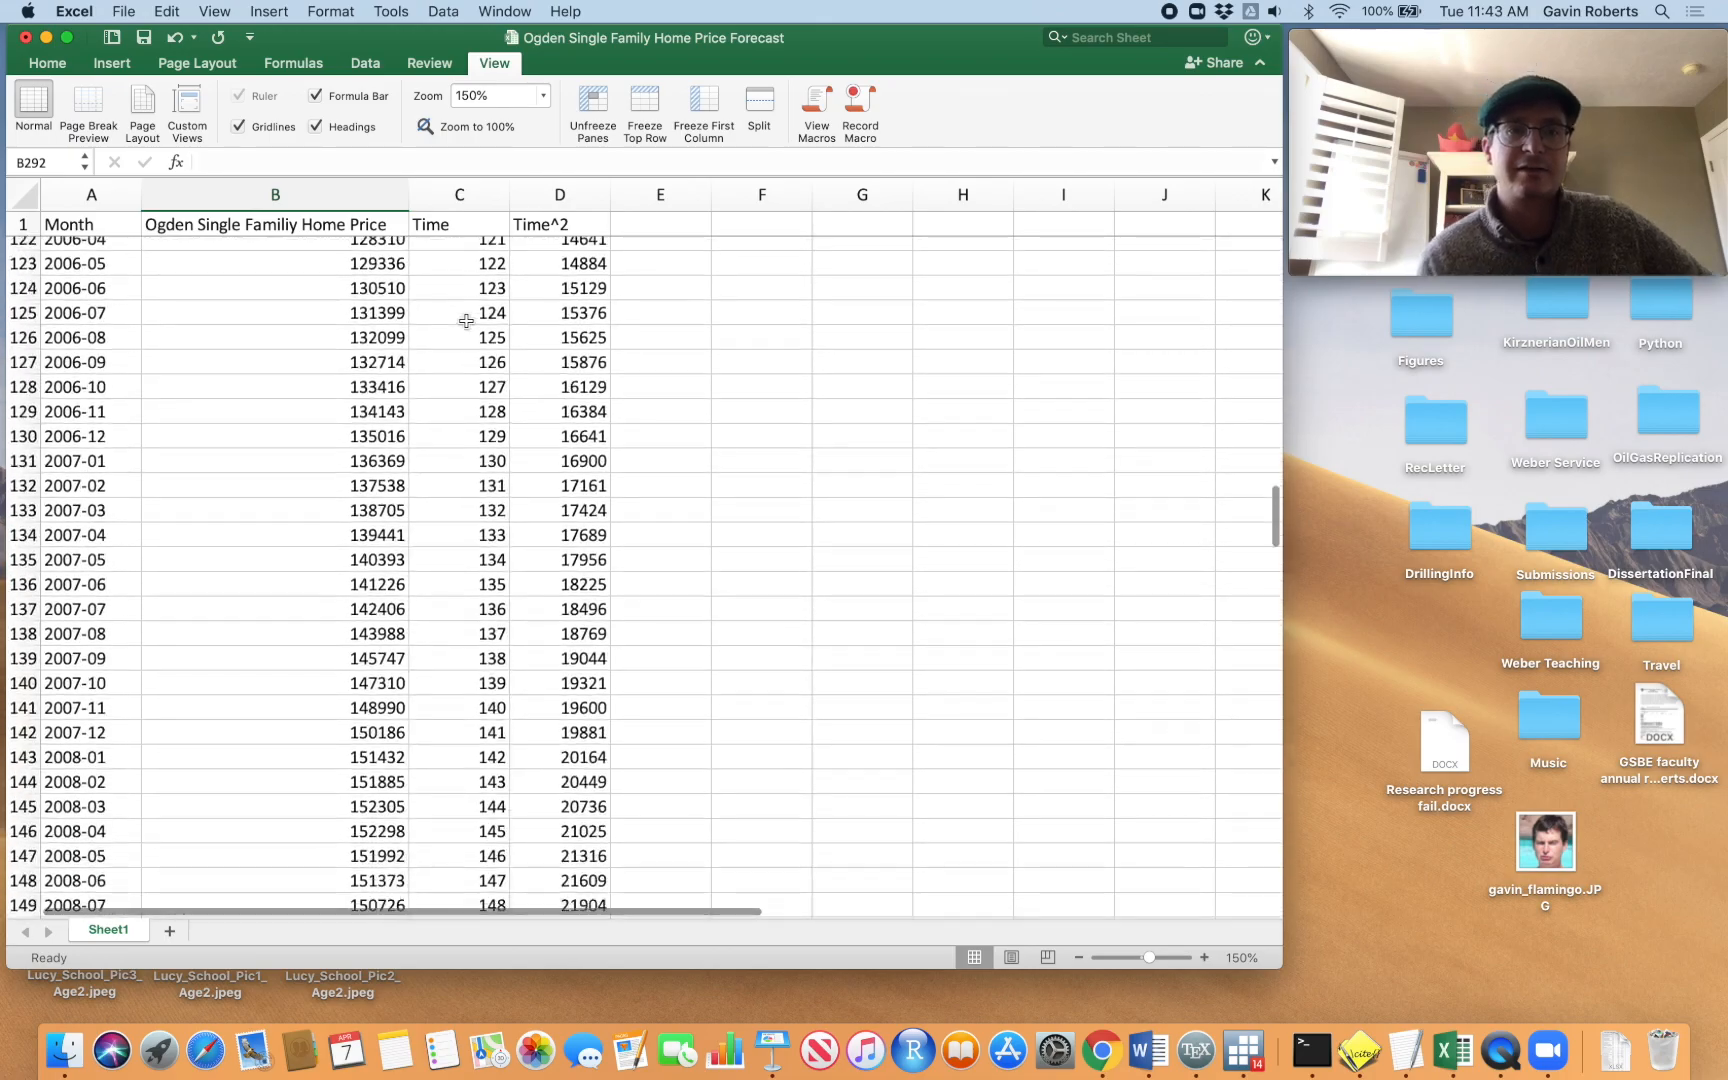
scroll(466, 321, "down", 20)
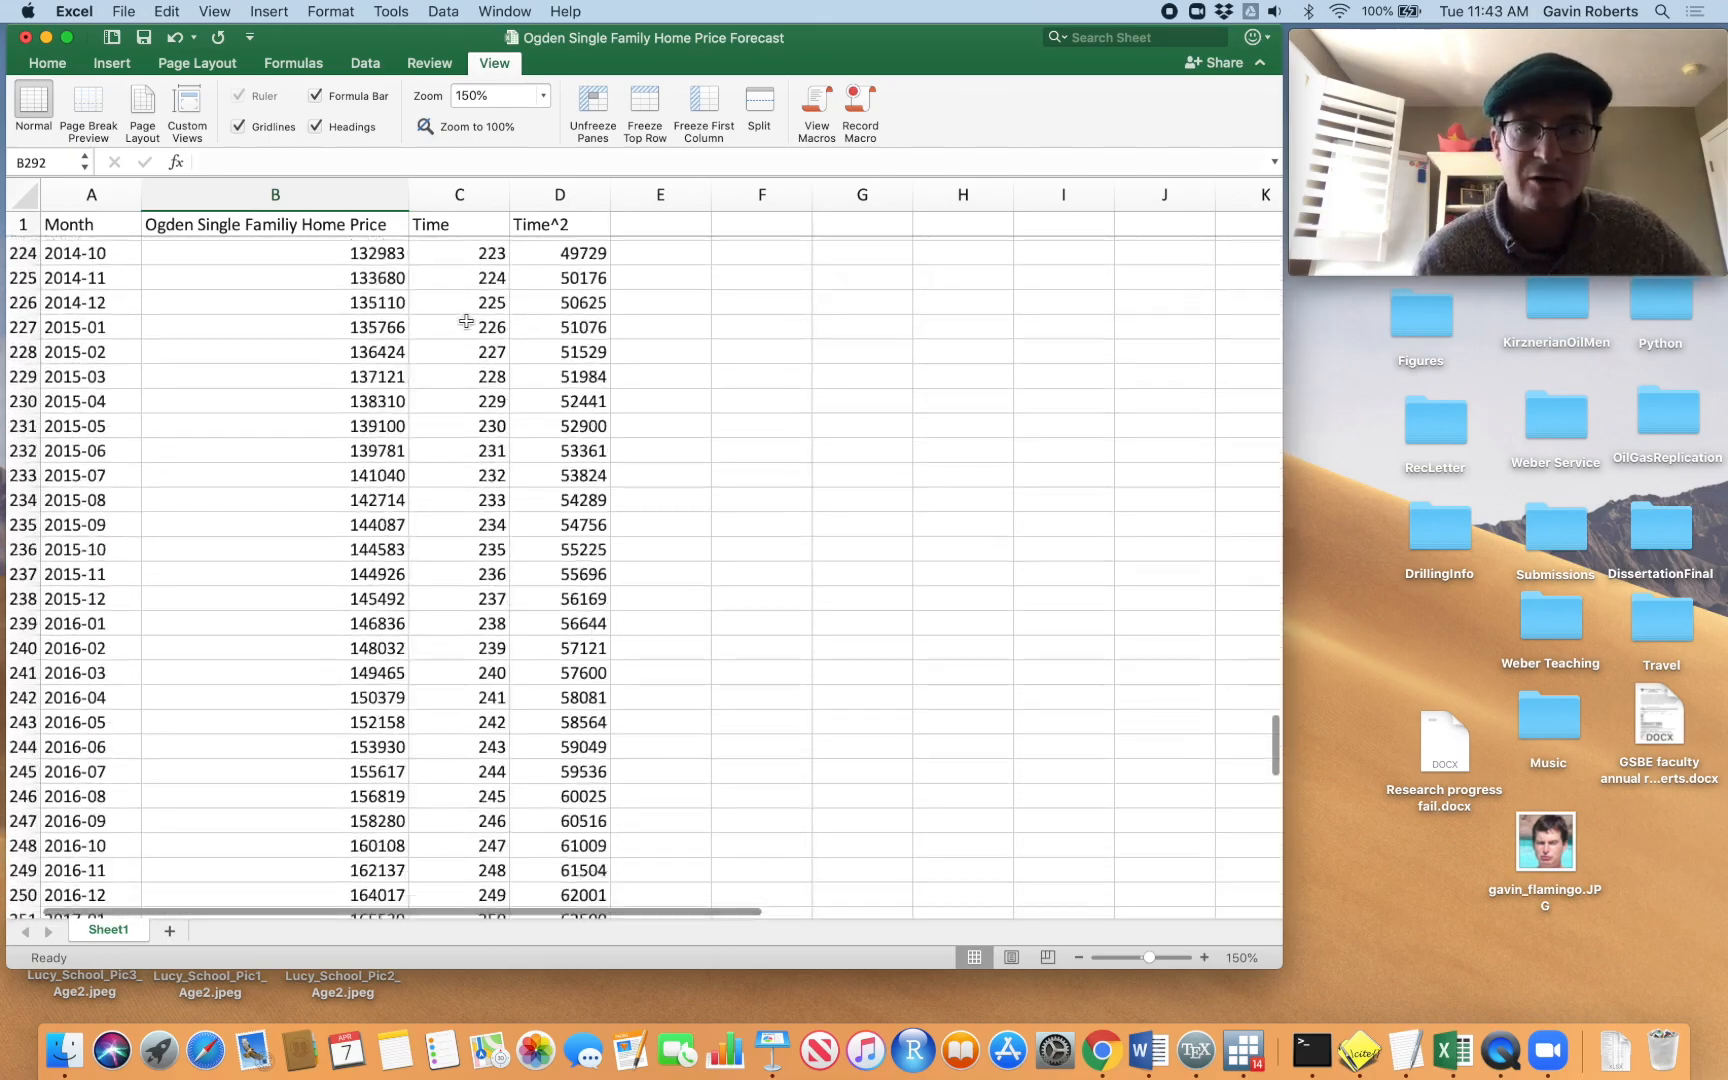
scroll(466, 321, "down", 11)
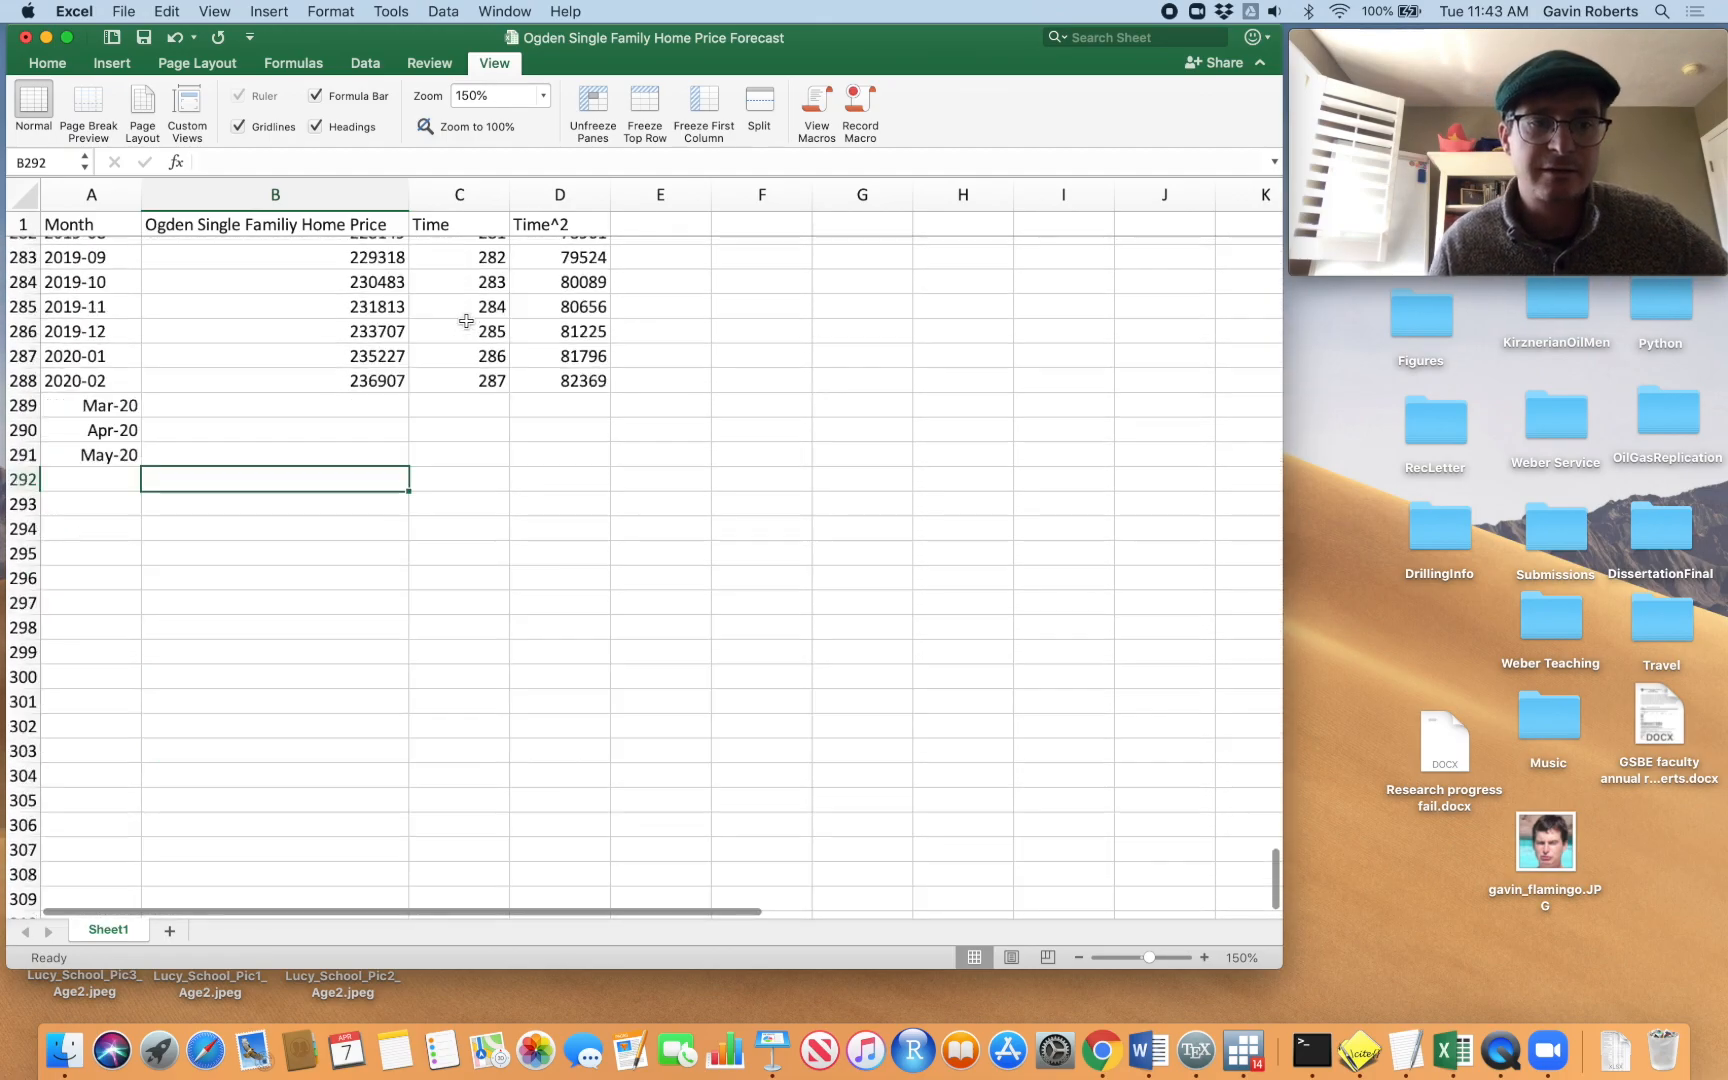
left_click(442, 546)
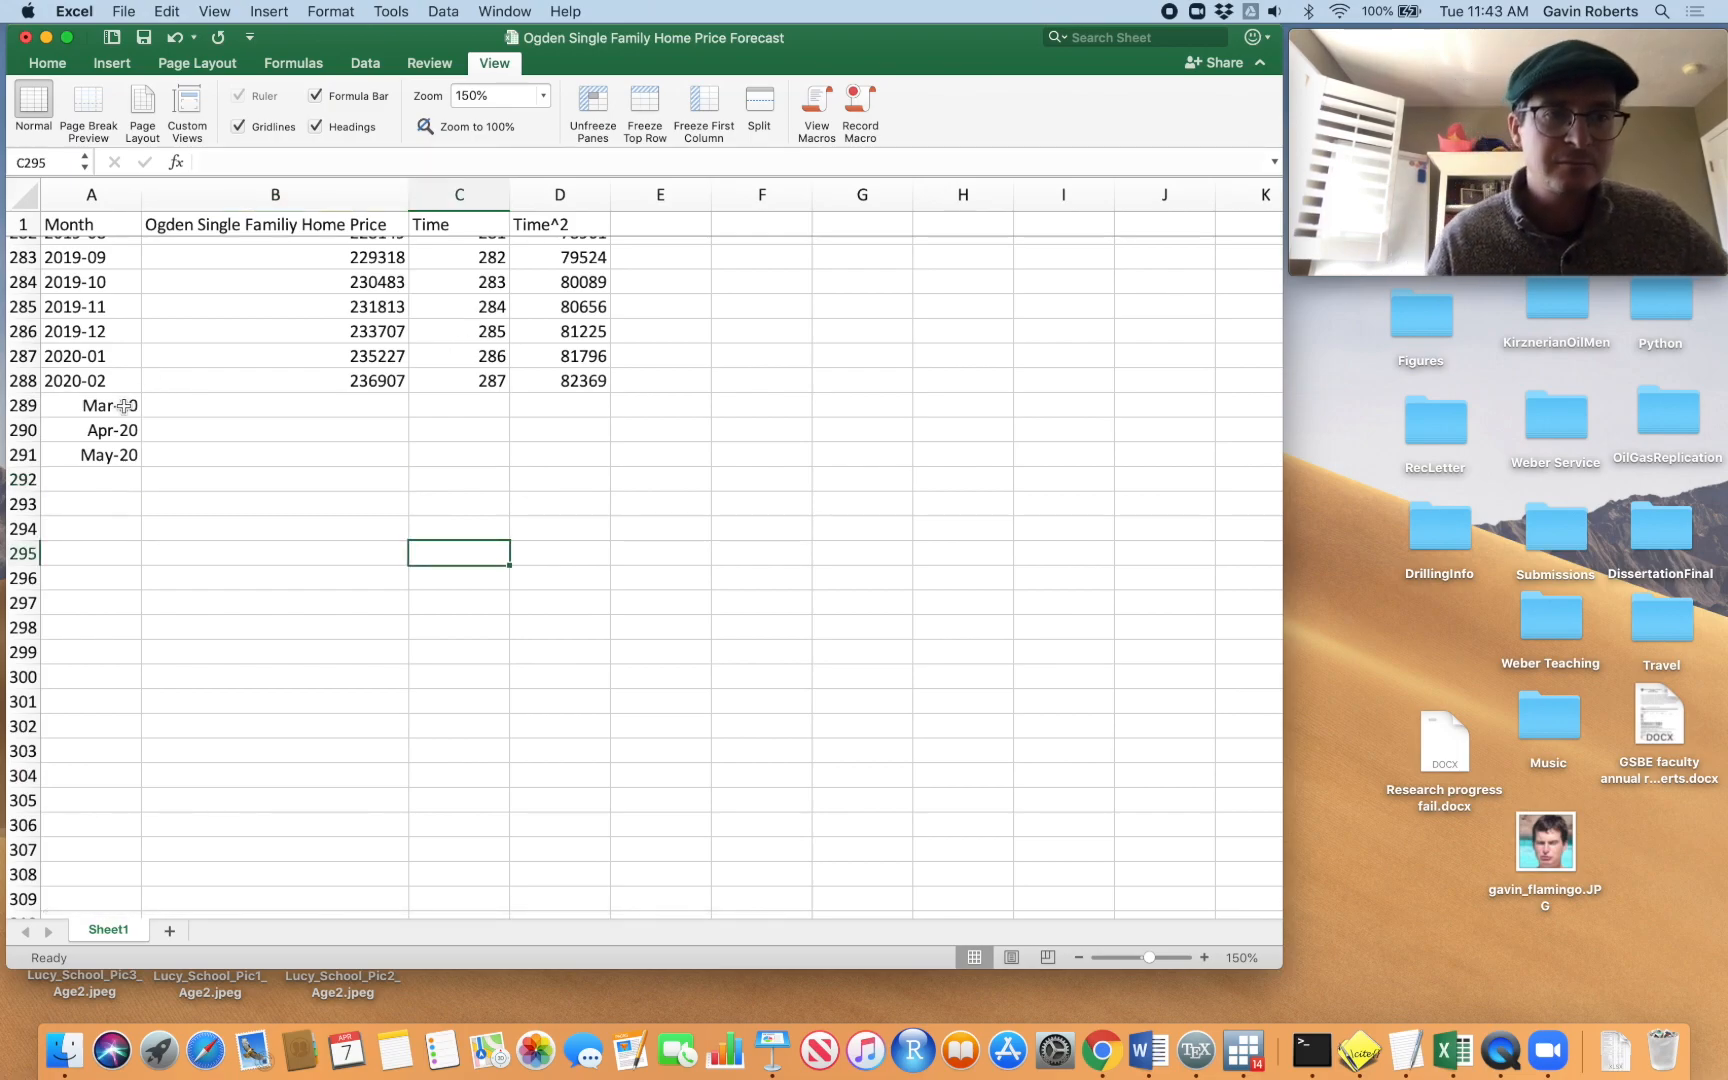
scroll(267, 391, "down", 3)
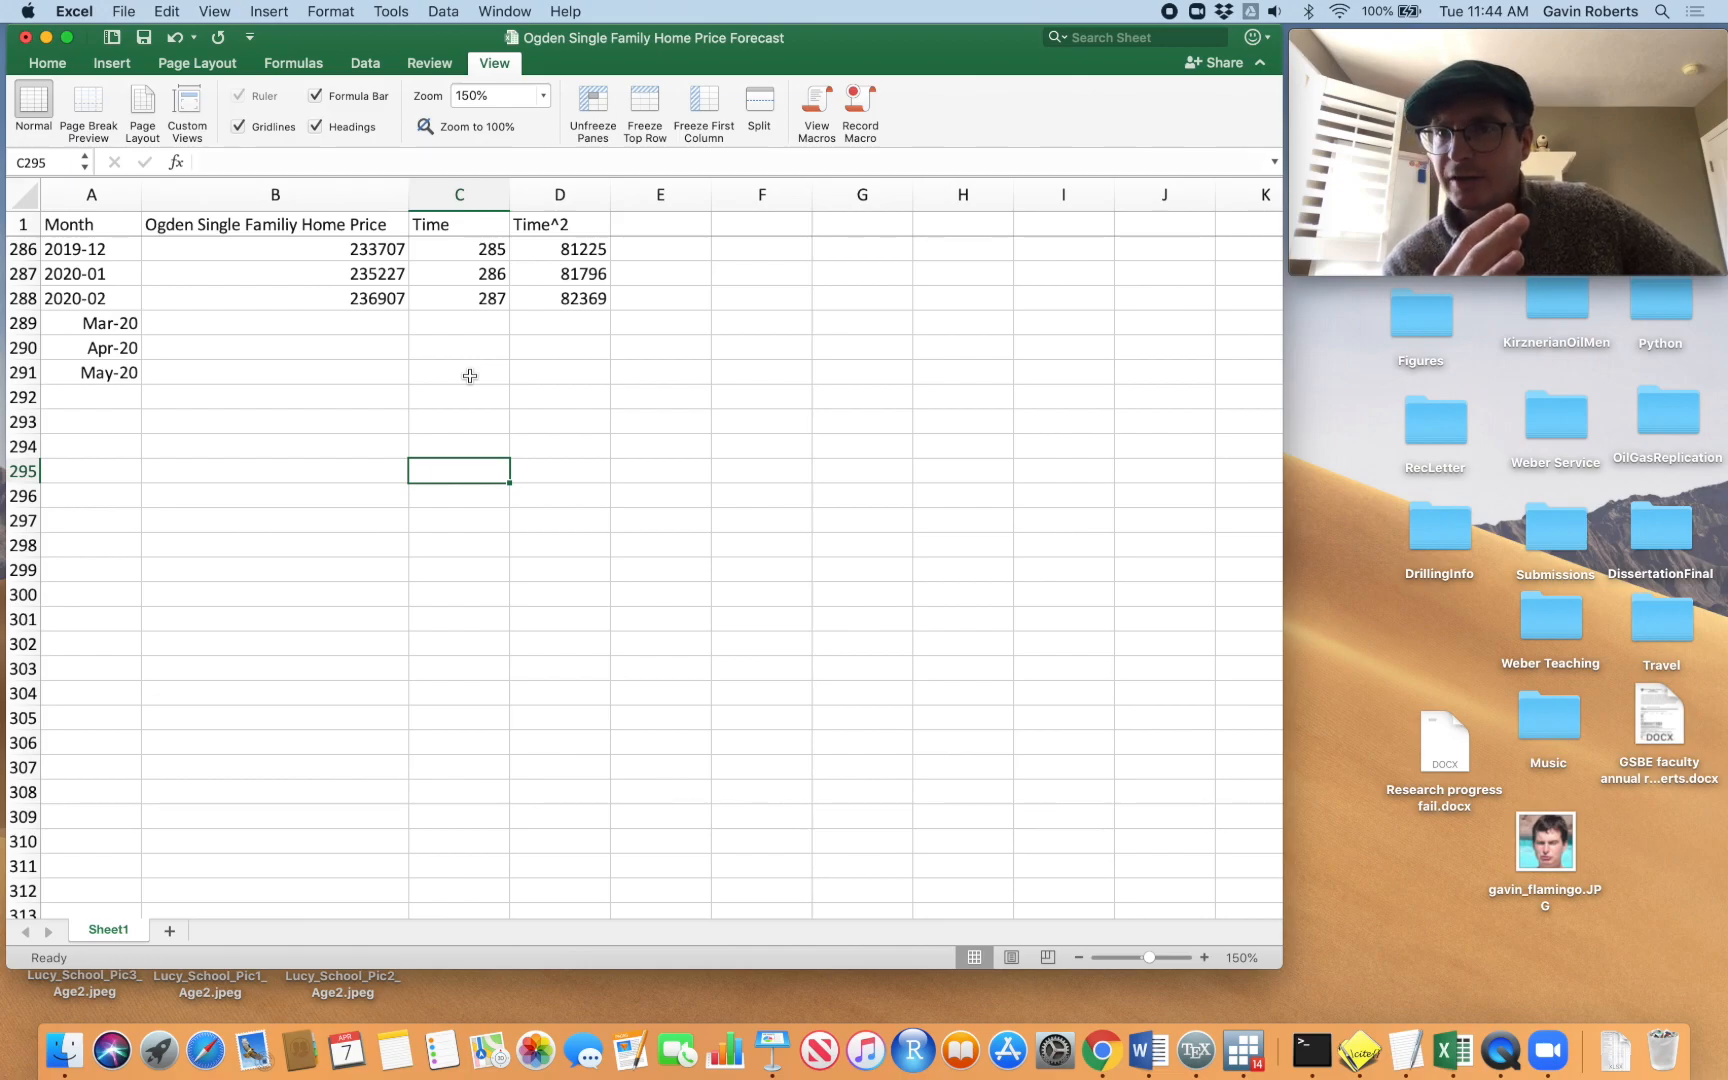
left_click(473, 329)
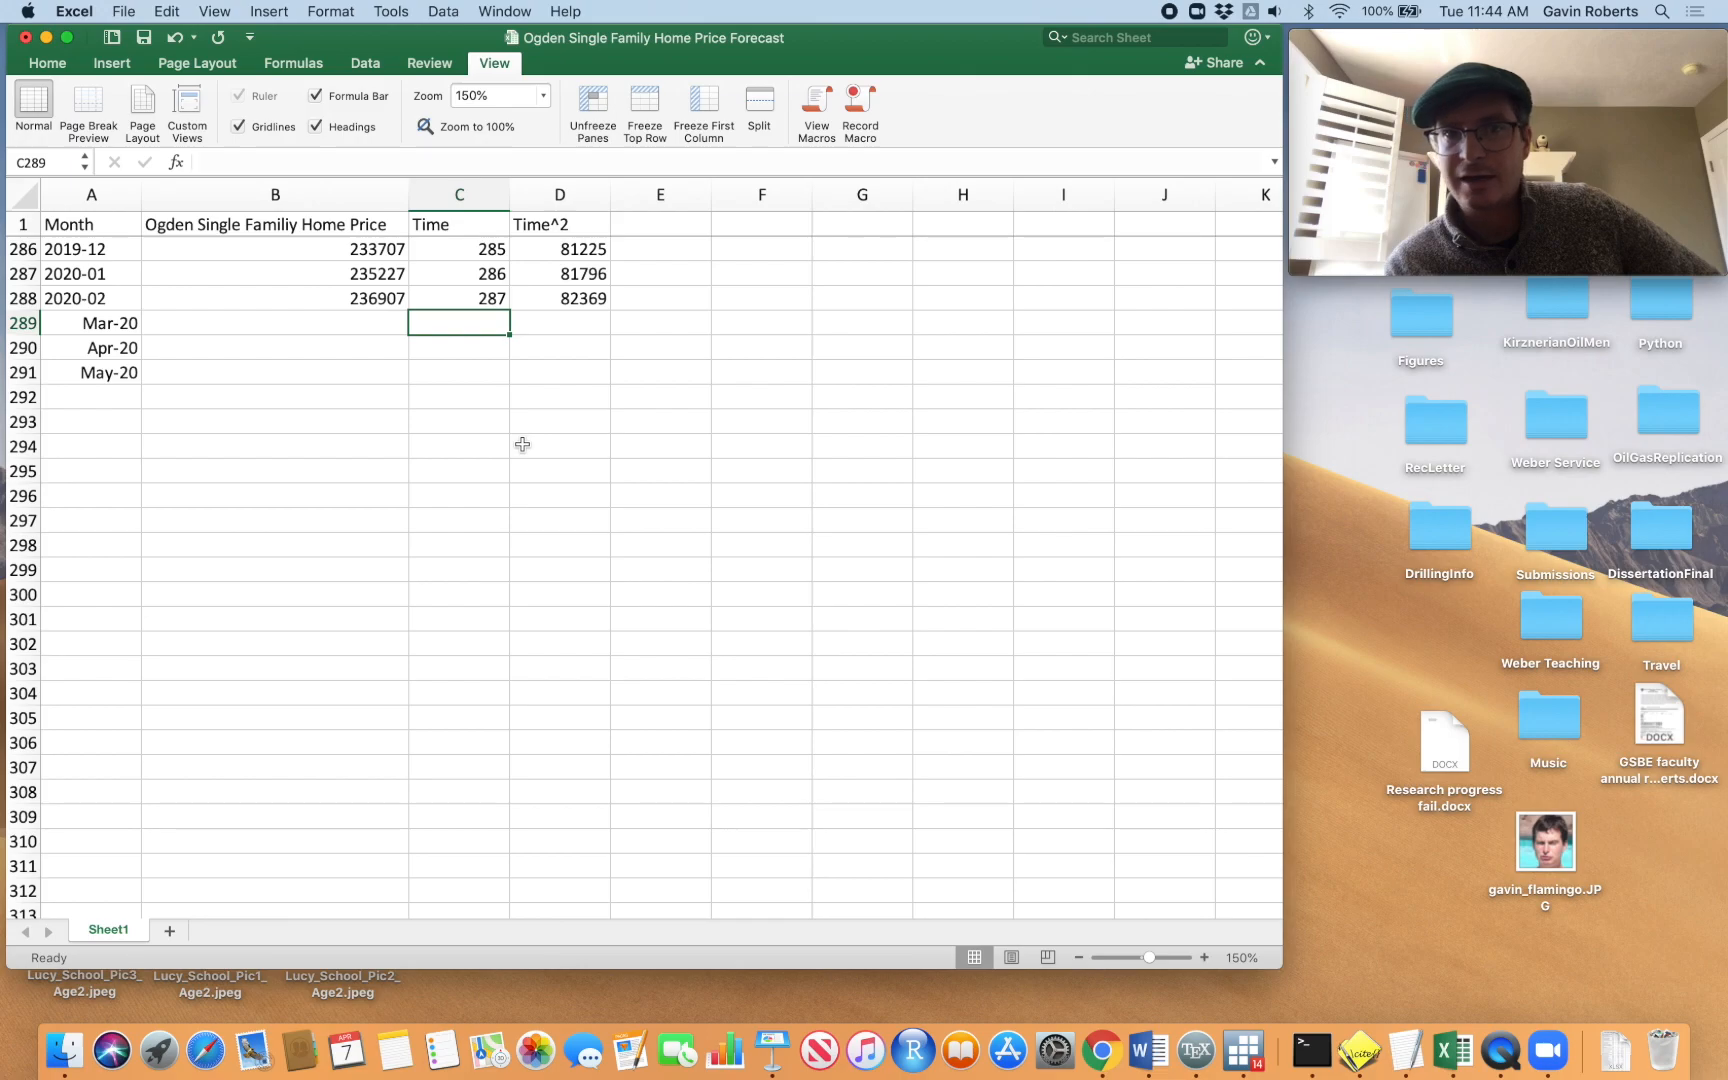
left_click(567, 328)
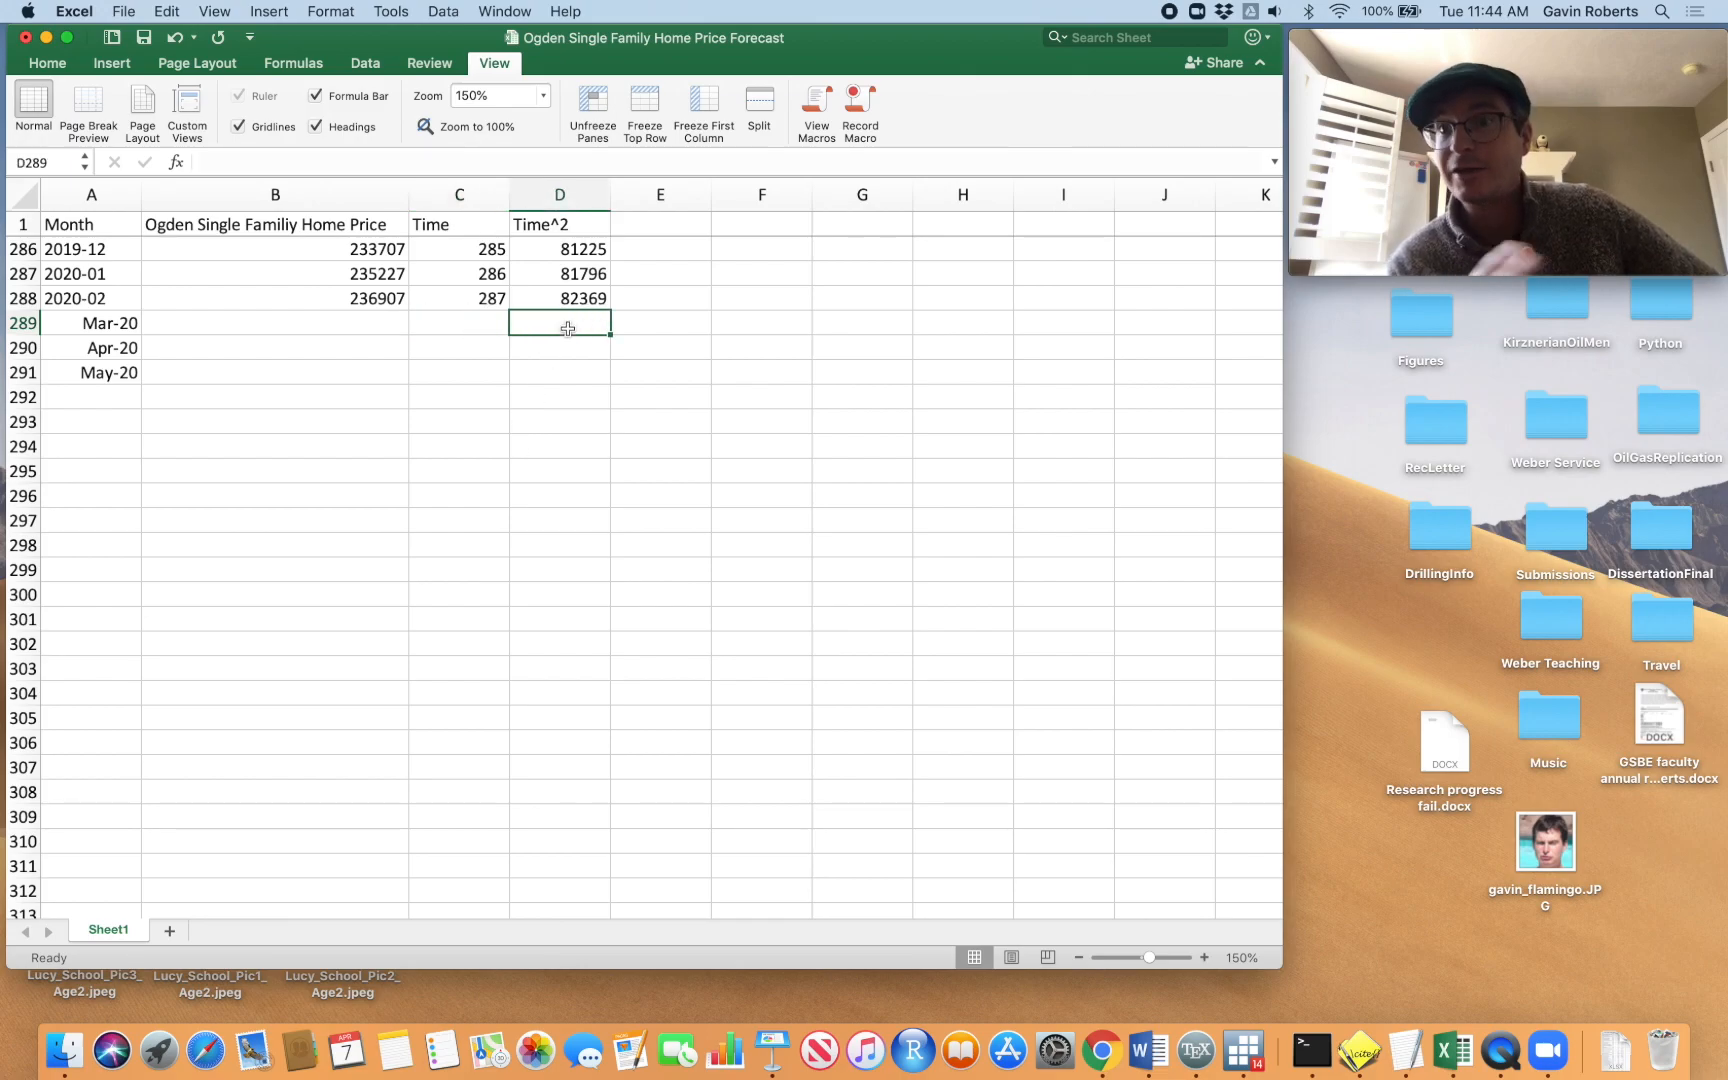
Return to the top of the data and open the Regression tool from Data Analysis
scroll(690, 366, "up", 15)
scroll(690, 366, "up", 20)
scroll(690, 366, "right", 2)
left_click(671, 328)
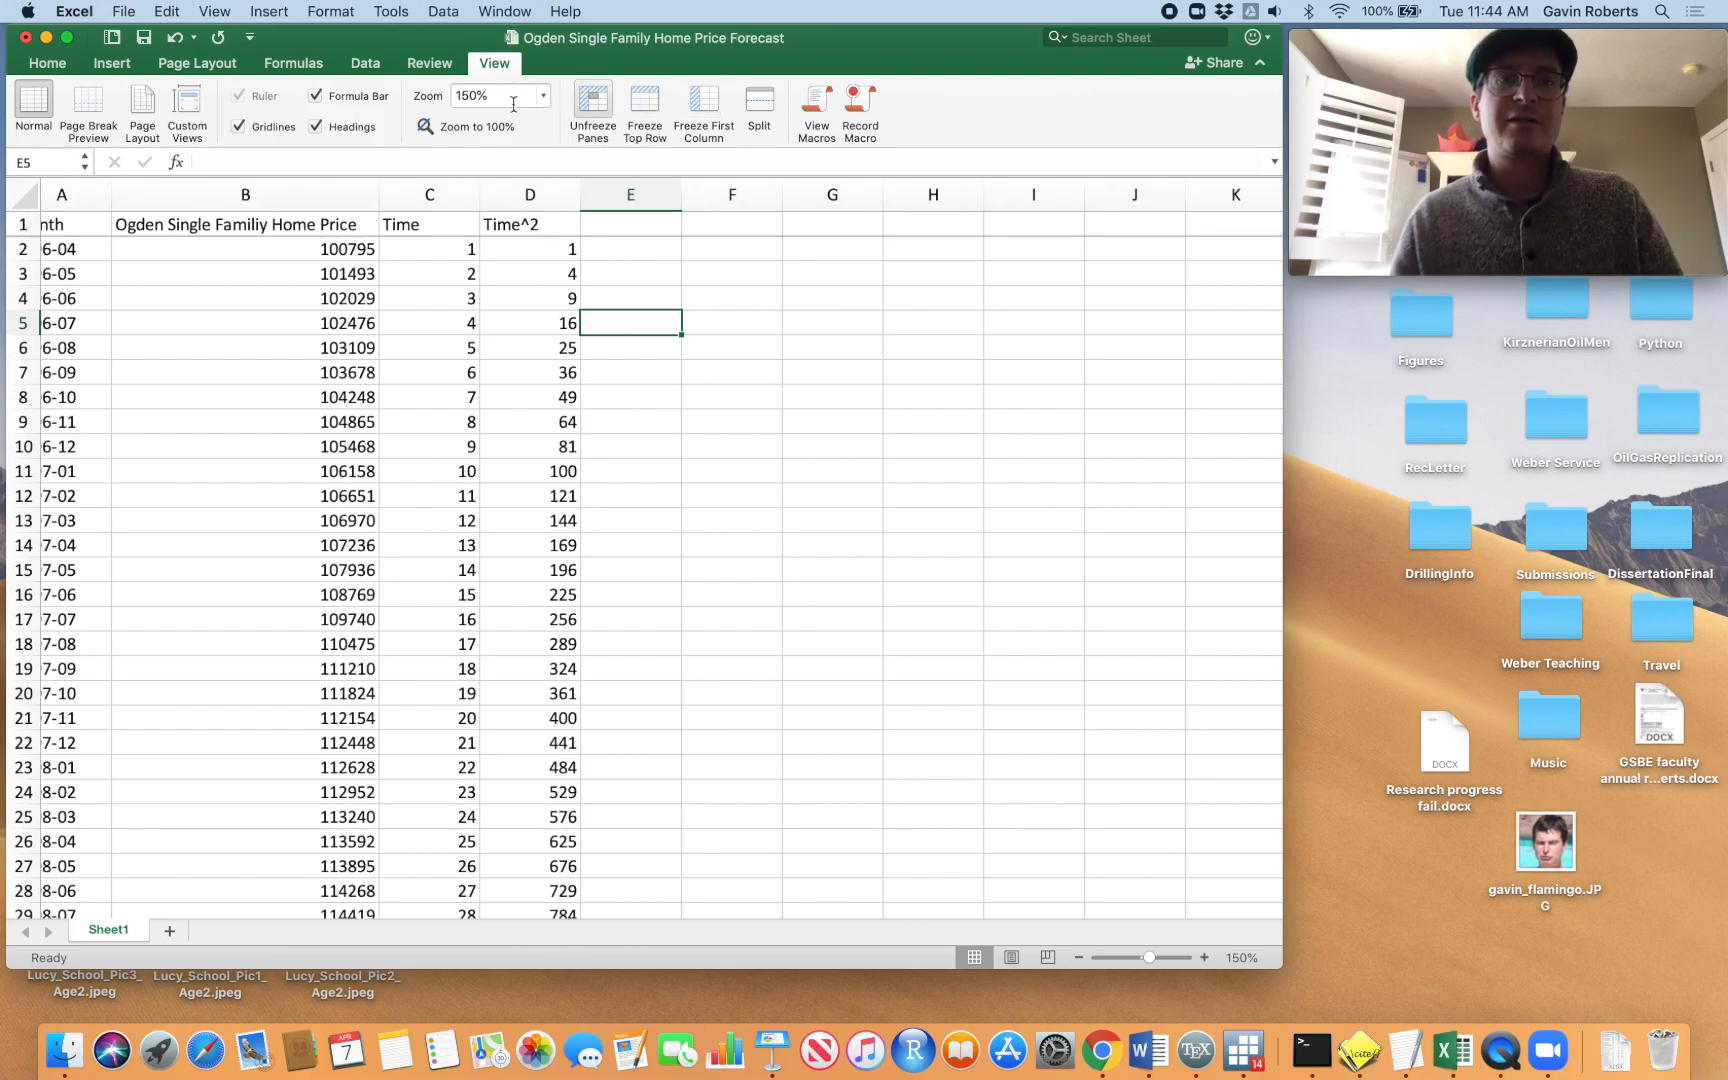
left_click(365, 62)
left_click(1188, 110)
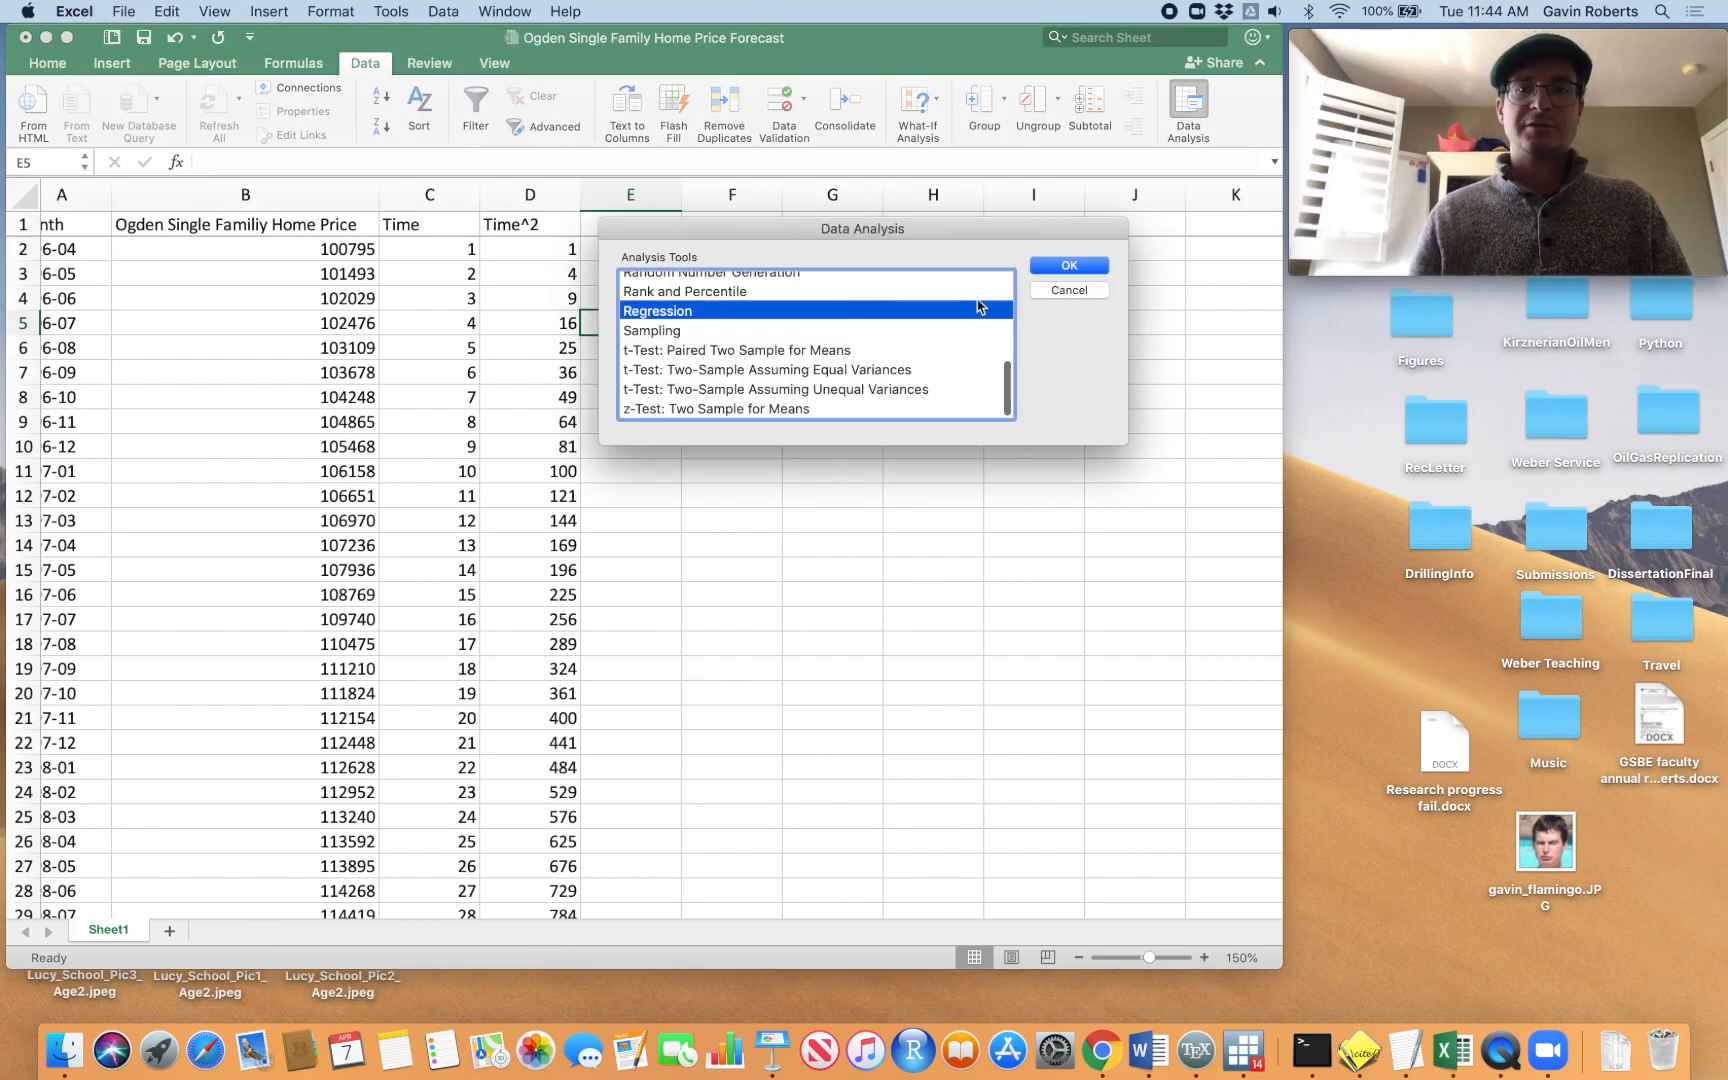
left_click(1068, 265)
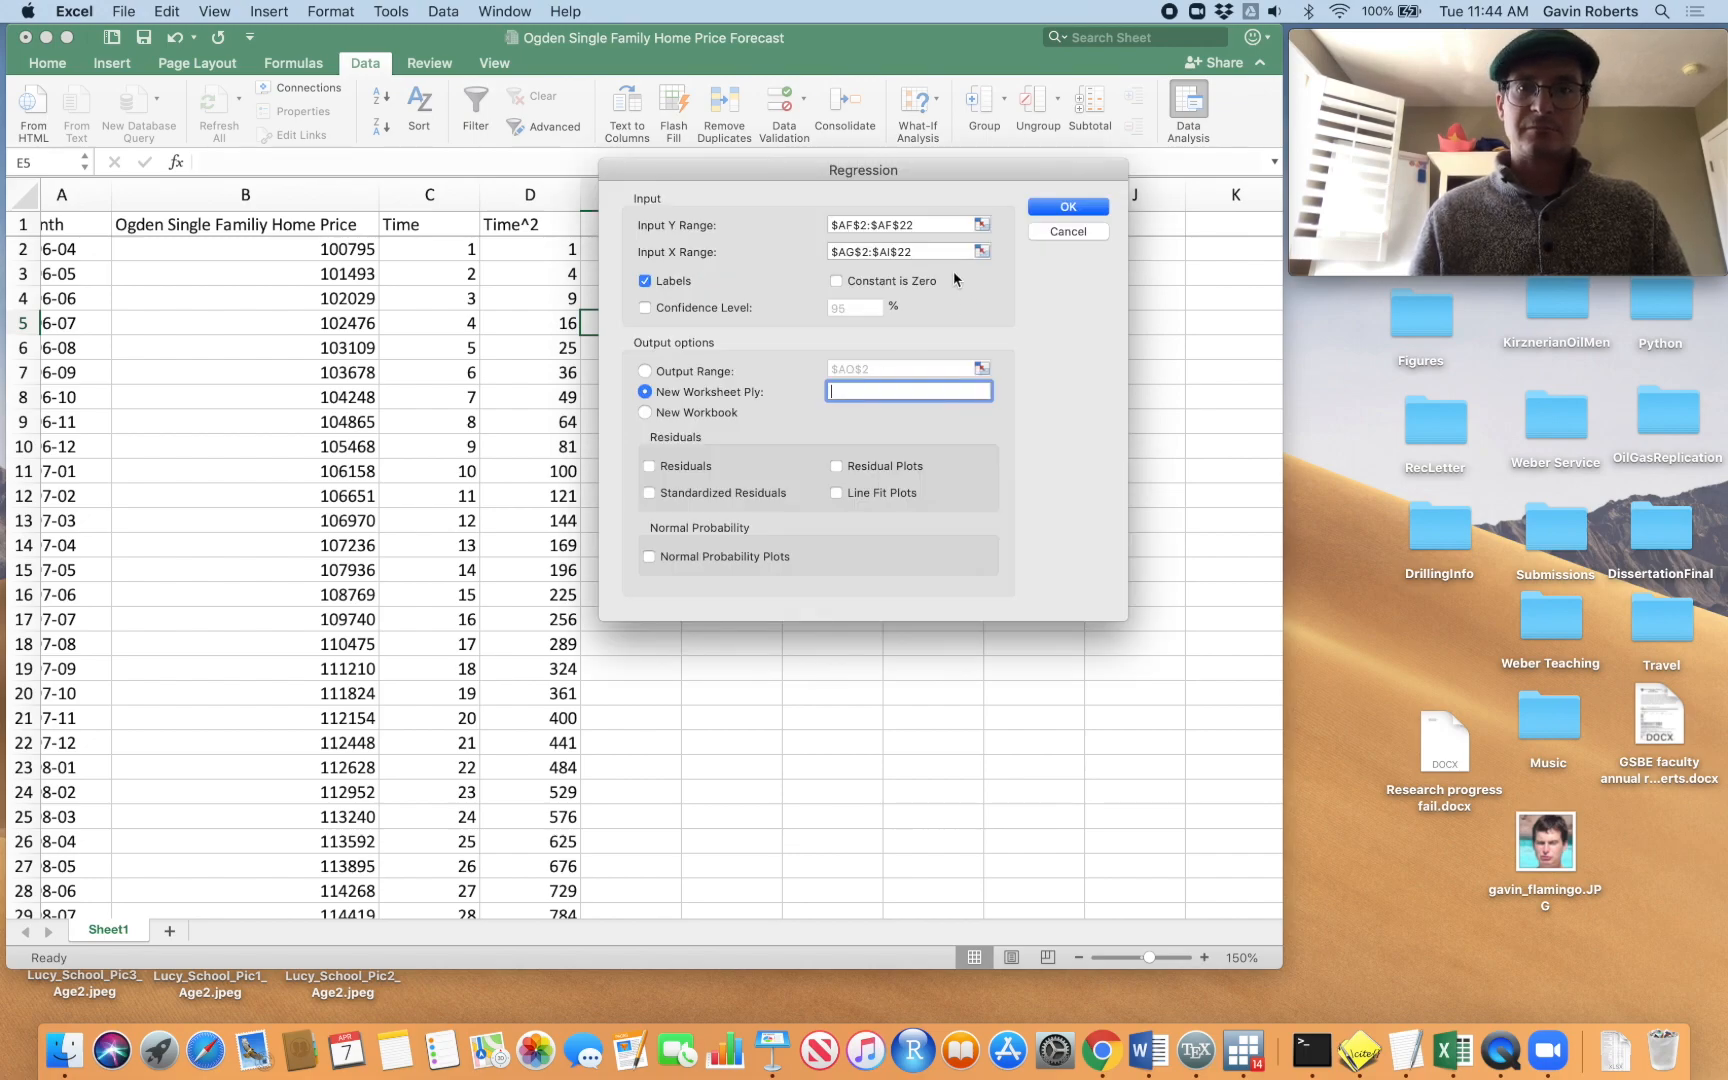
Clear the old regression input ranges and set the Input Y Range to the home prices with header, $B$1:$B$288
left_click(929, 252)
key("BackSpace")
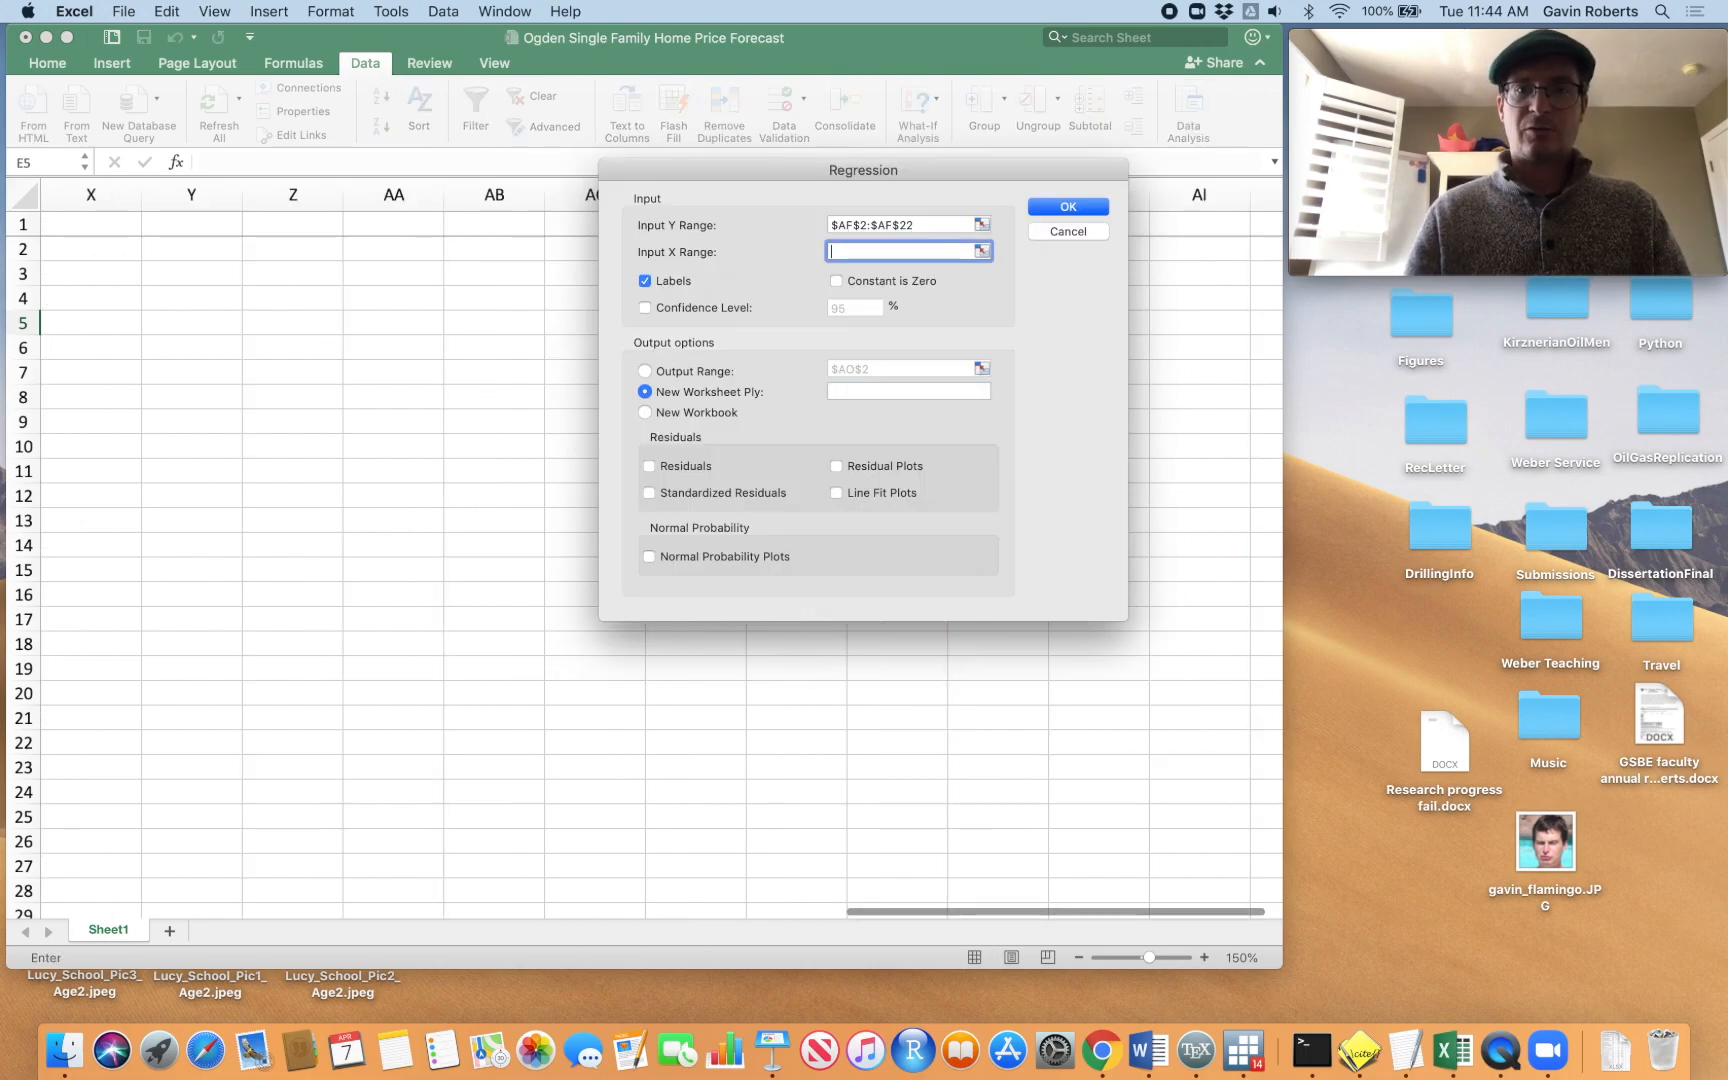
left_click(945, 226)
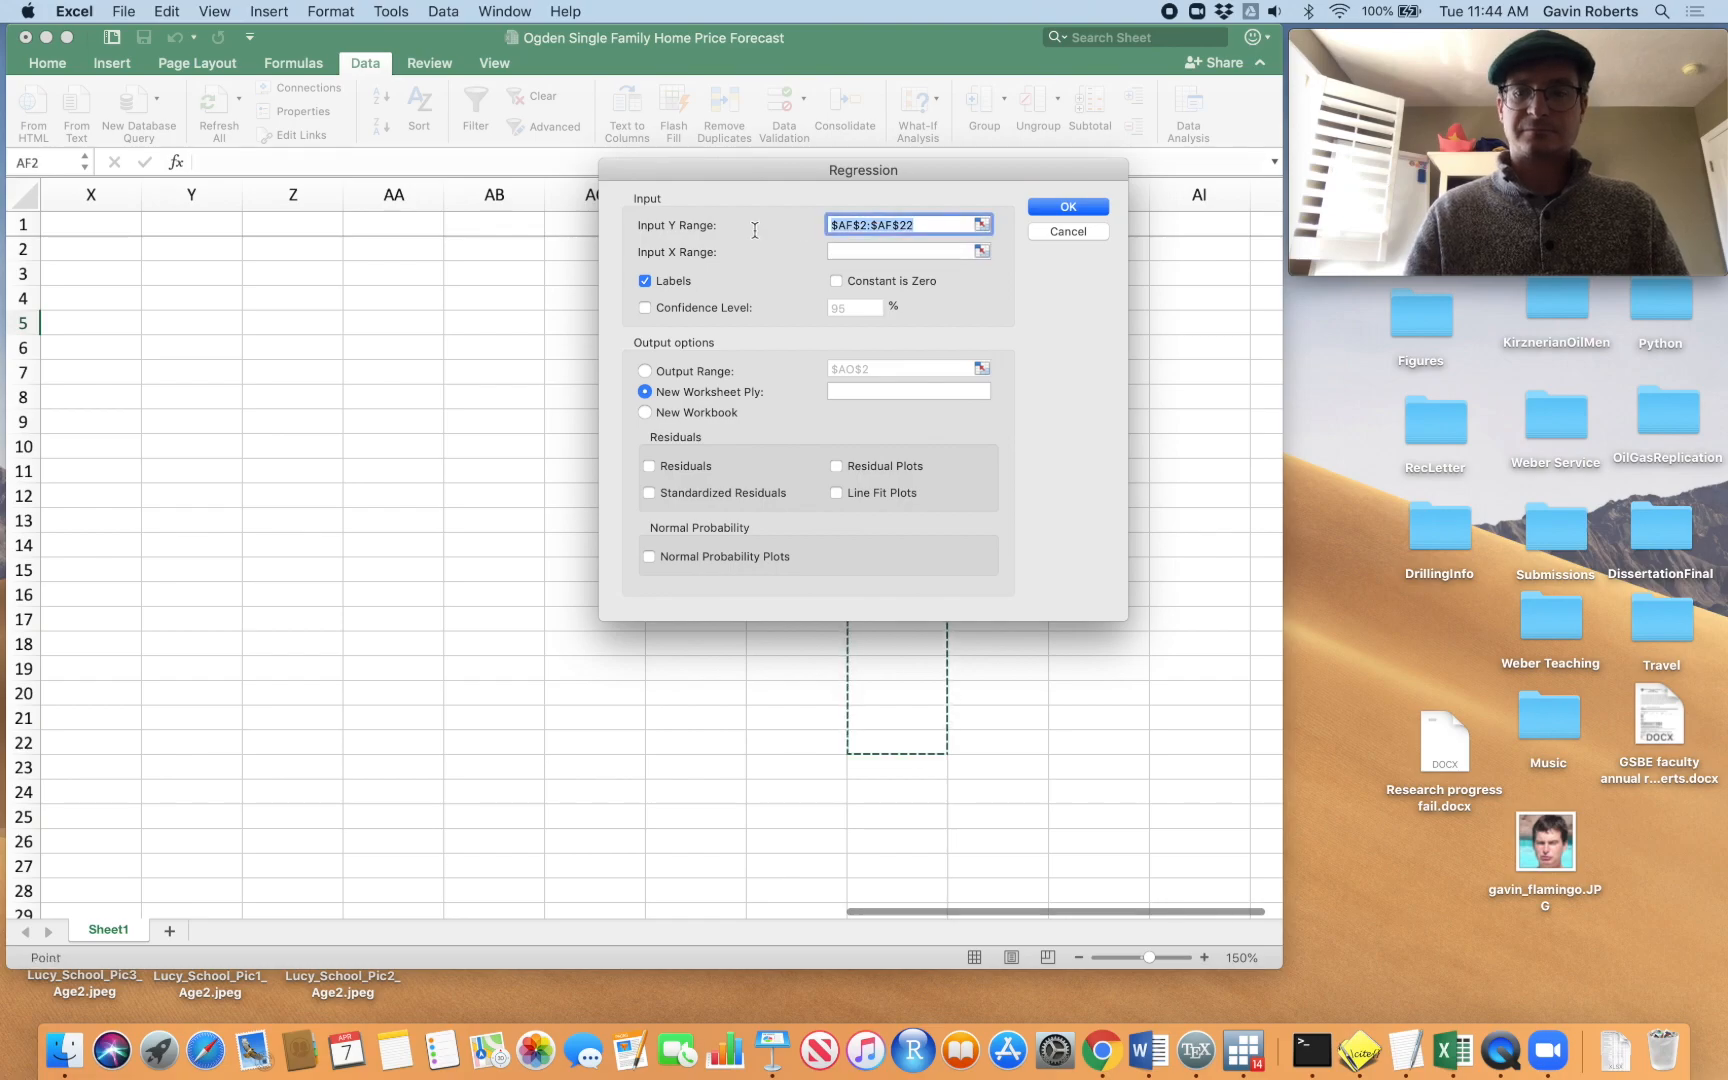
key("BackSpace")
scroll(424, 352, "left", 3)
scroll(424, 352, "left", 10)
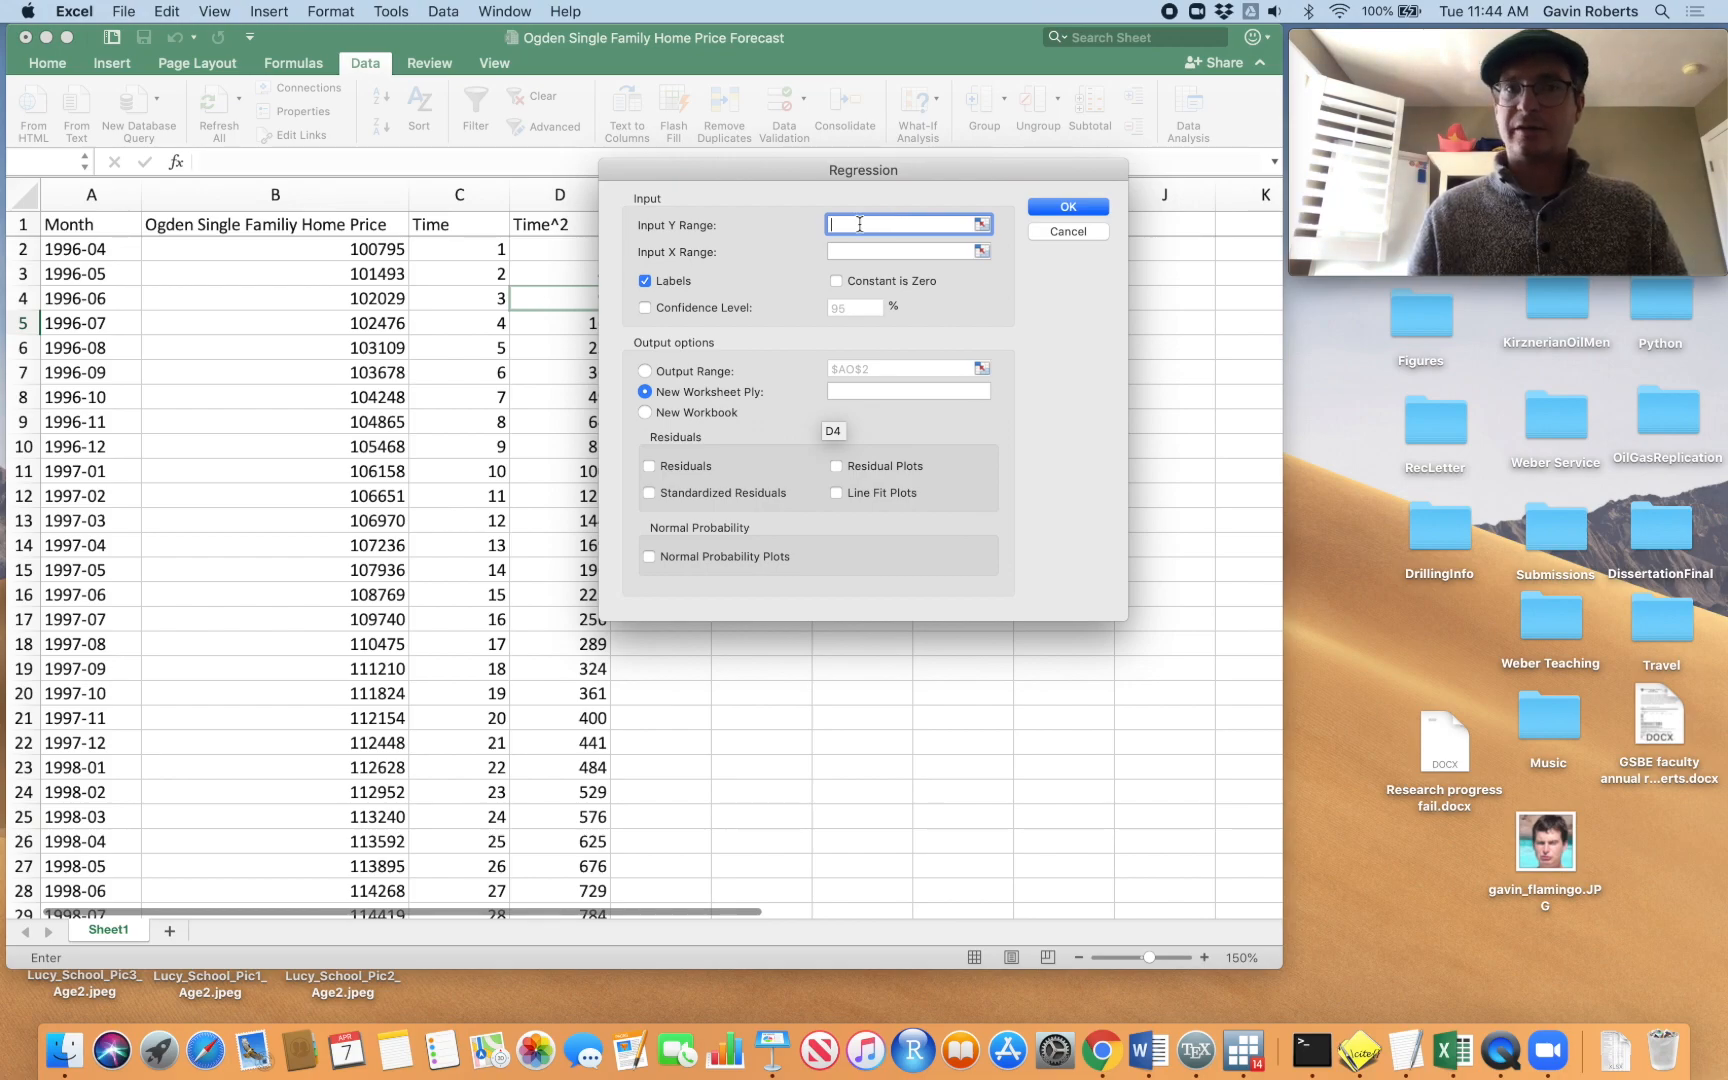
left_click(380, 225)
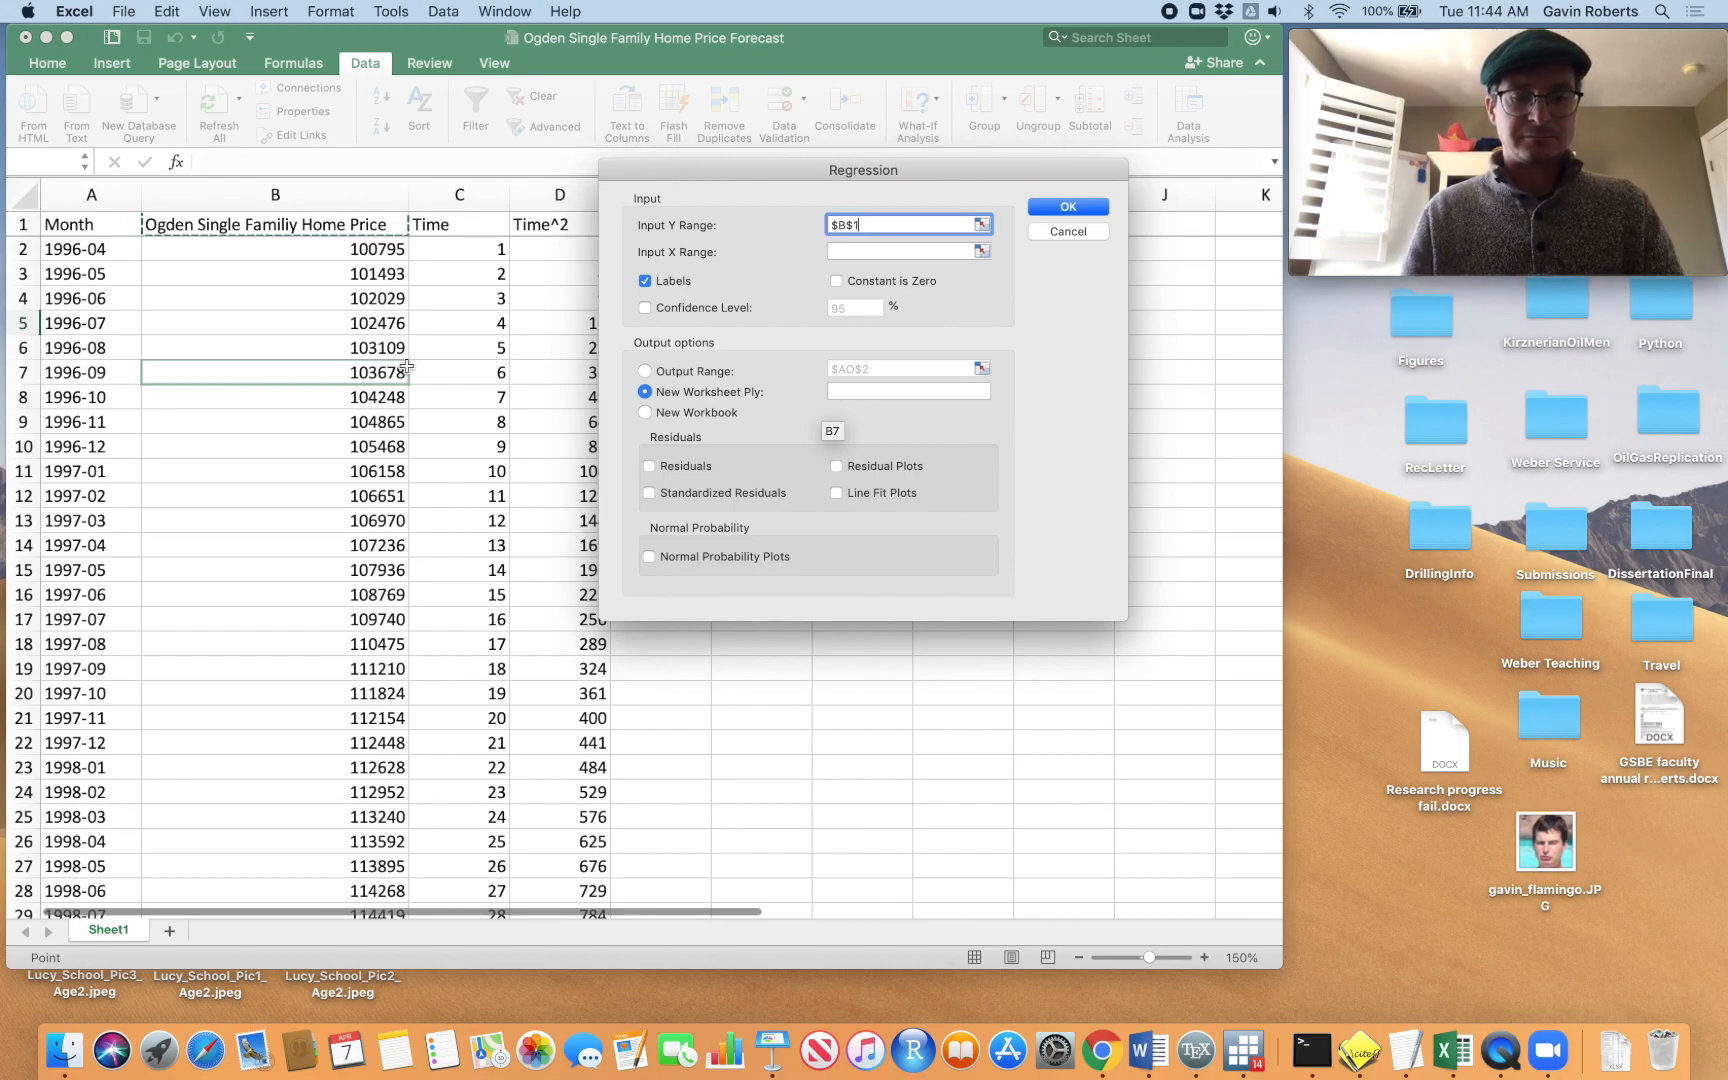
key("super+shift+Down")
scroll(450, 400, "up", 20)
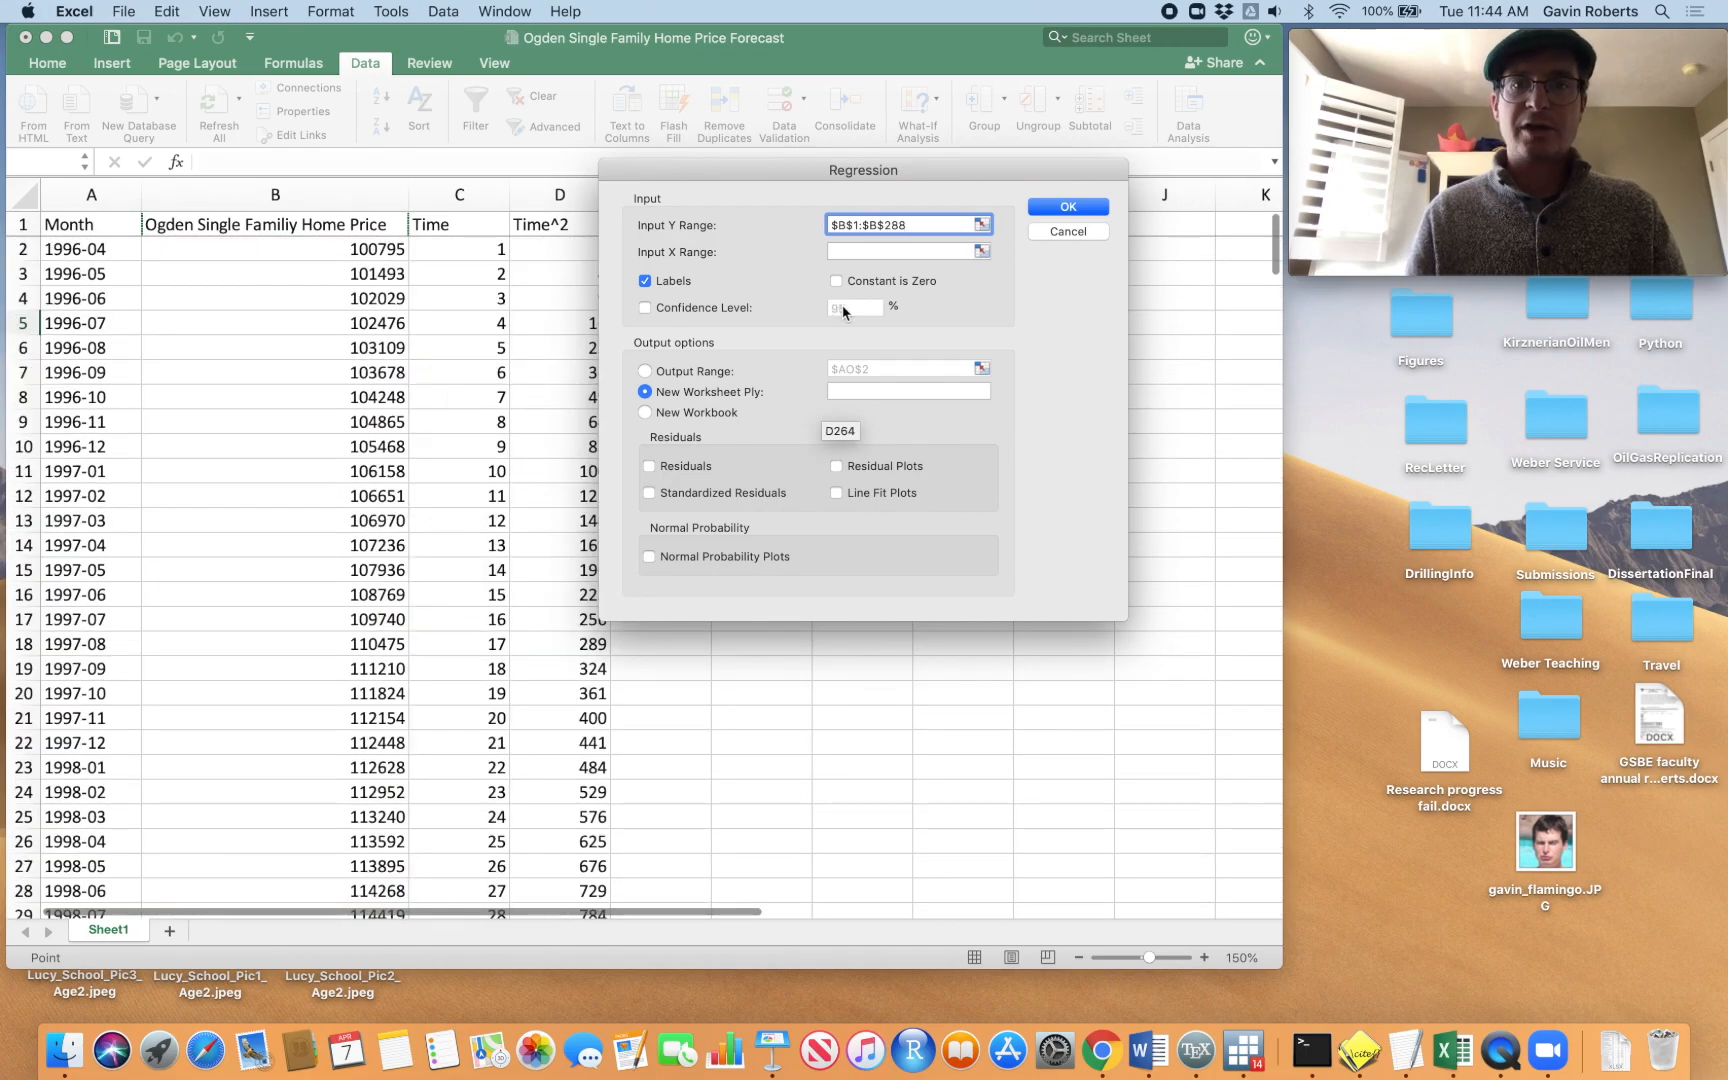
Set the Input X Range to the Time and Time^2 columns with headers, $C$1:$D$288
key("Tab")
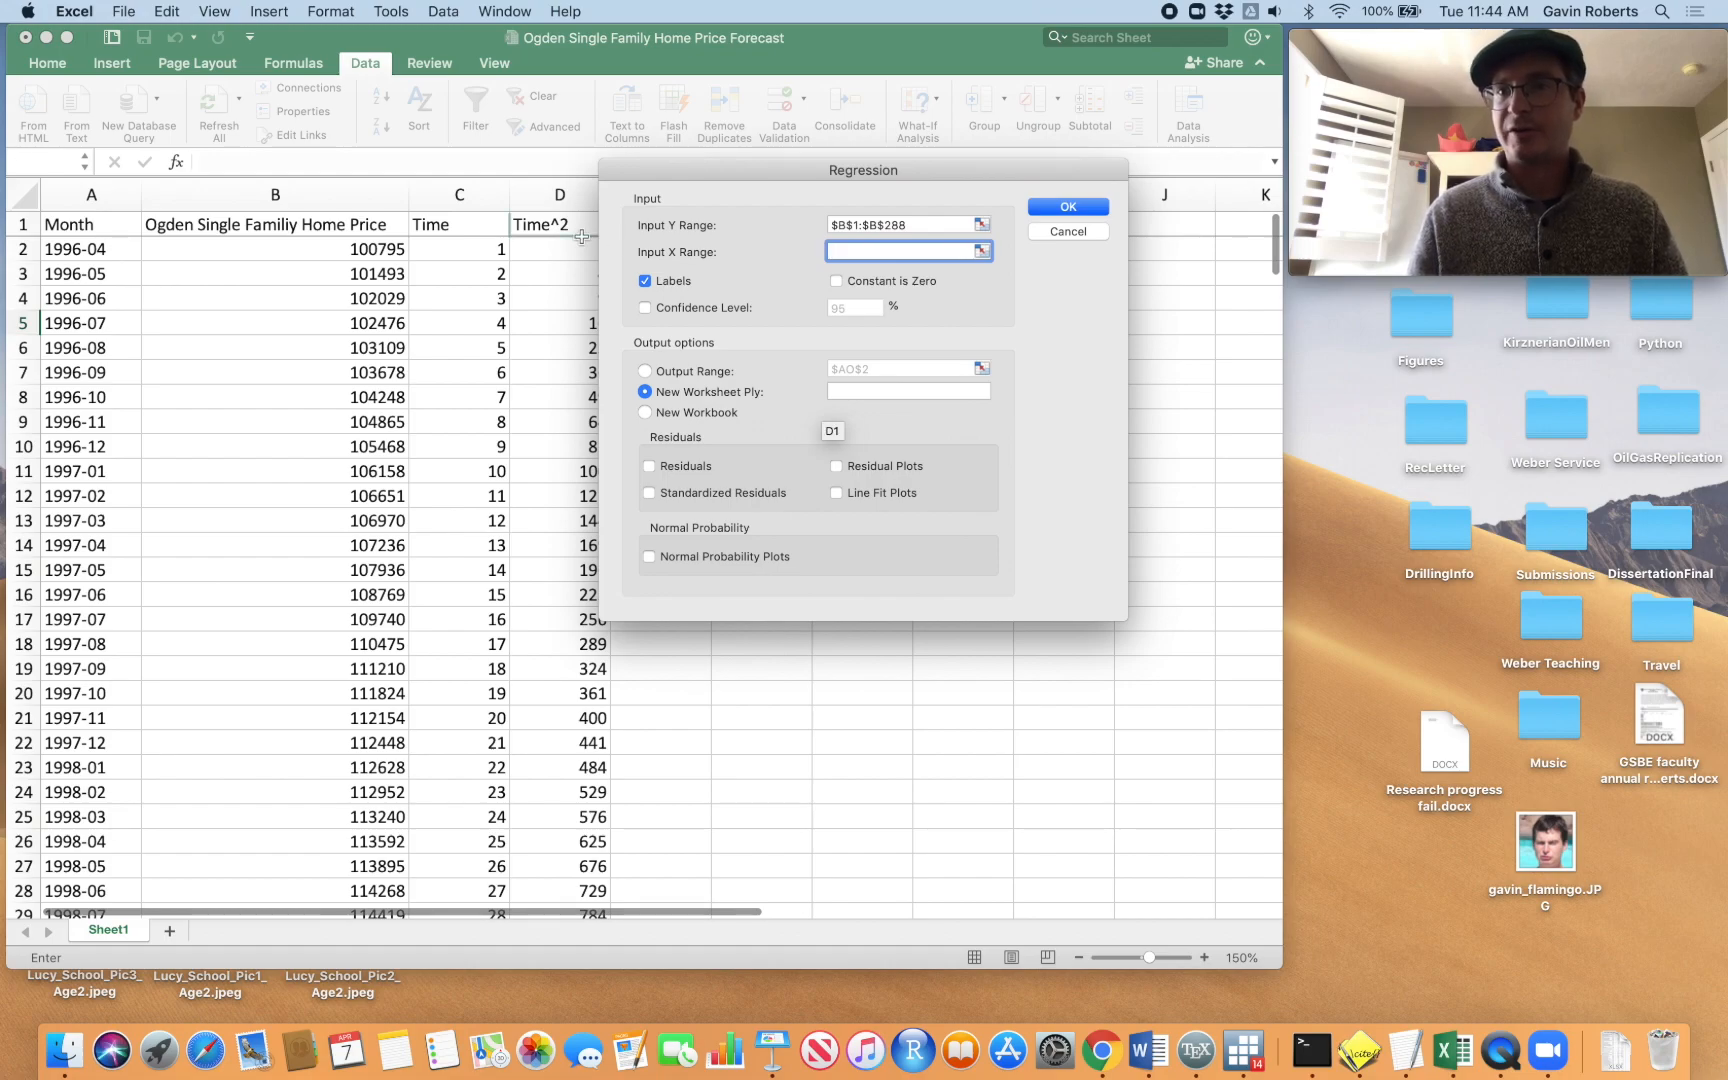
left_click_drag(455, 225, 560, 228)
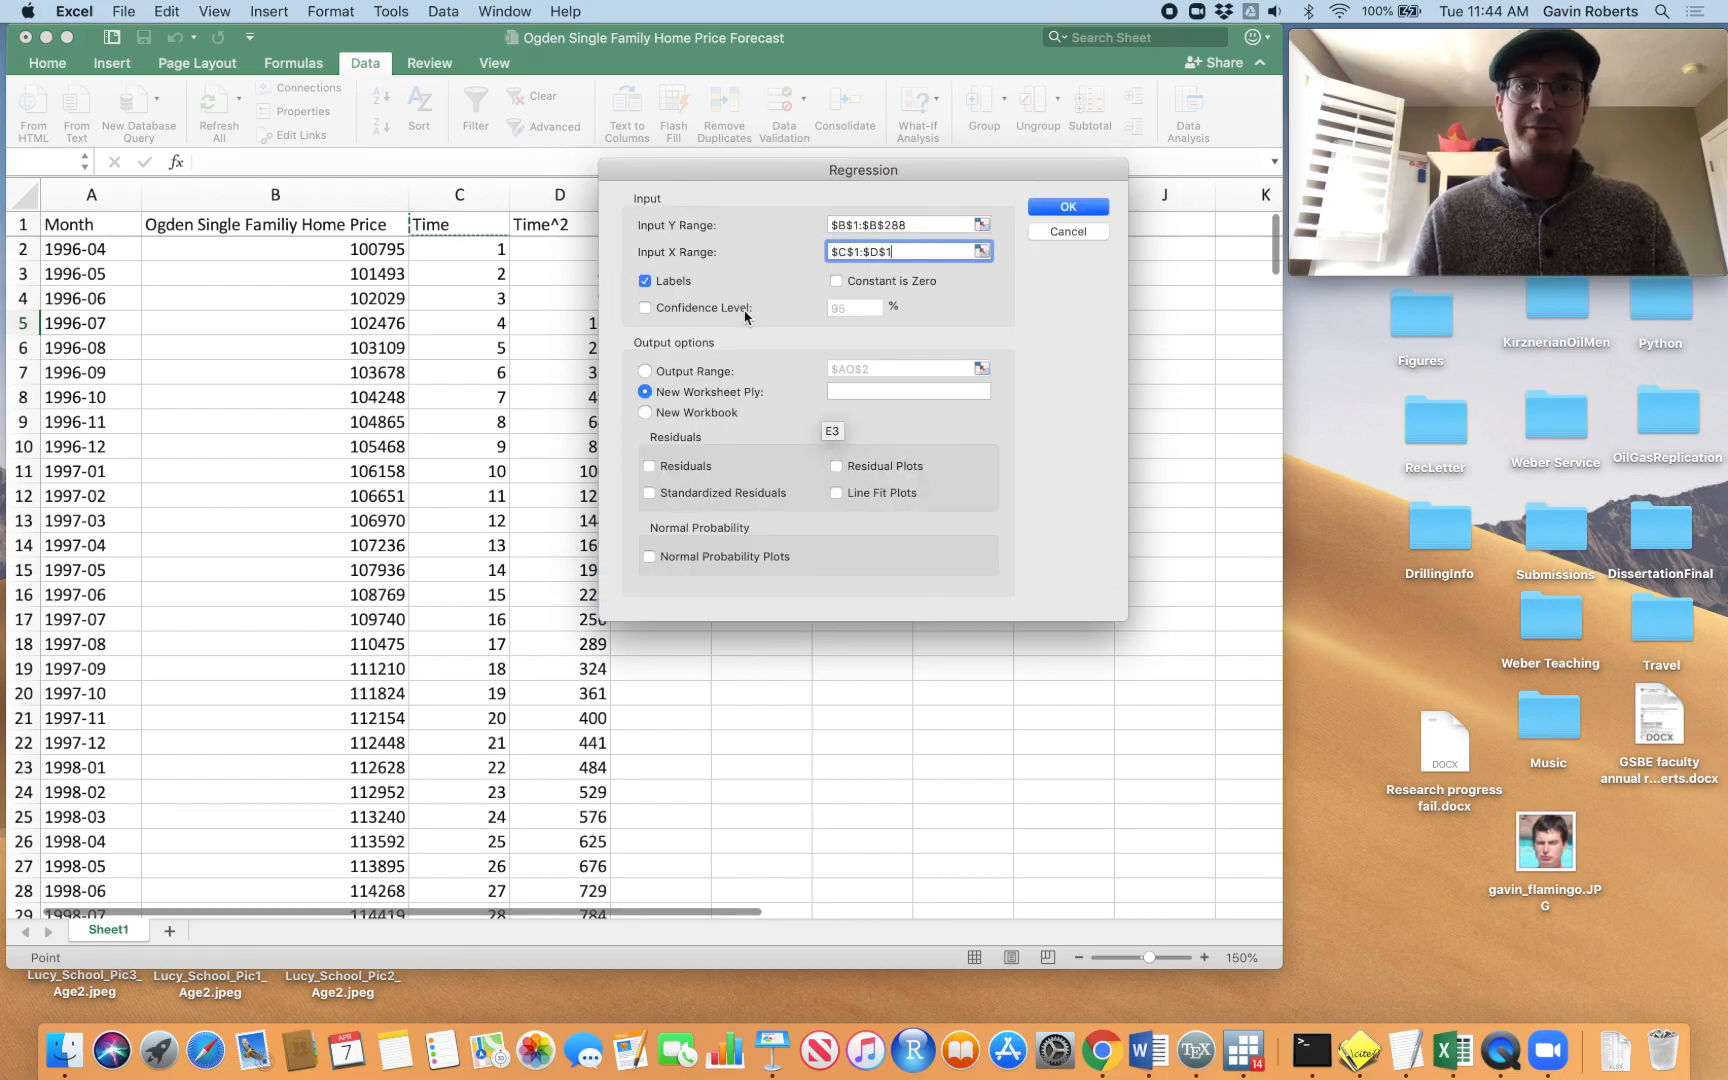
key("super+shift+Down")
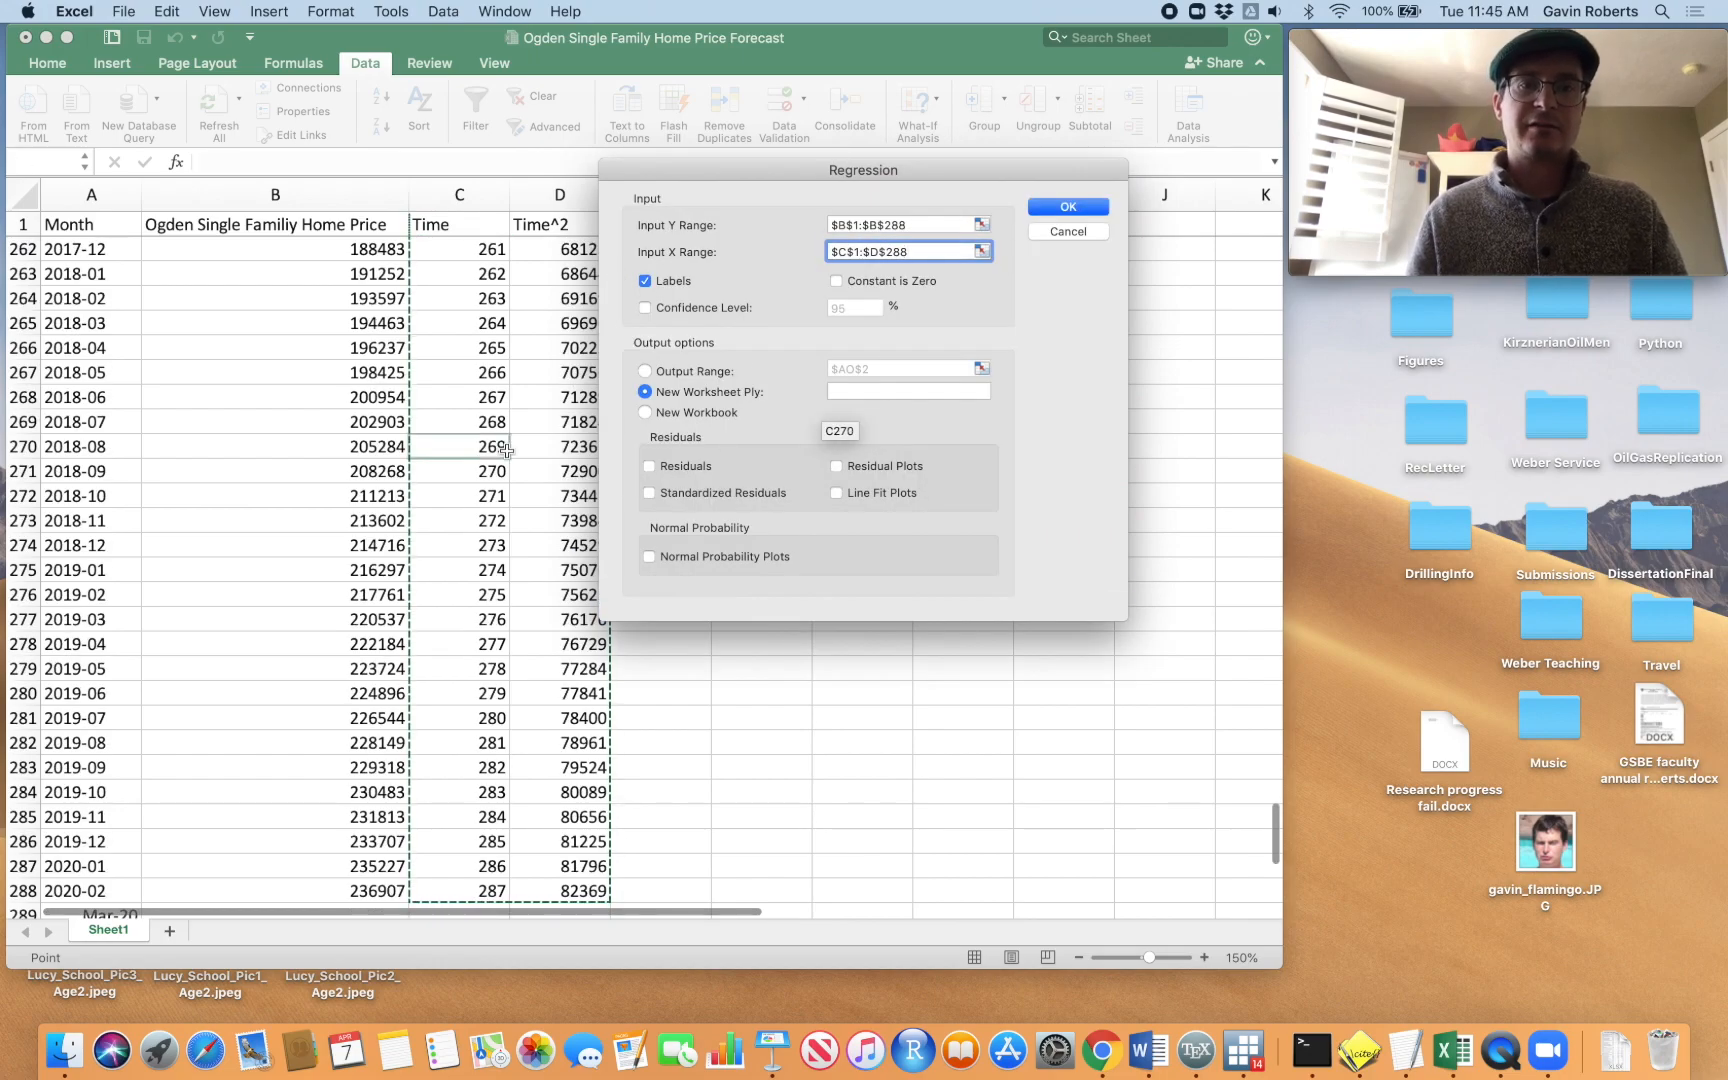
scroll(507, 458, "up", 10)
scroll(507, 458, "up", 15)
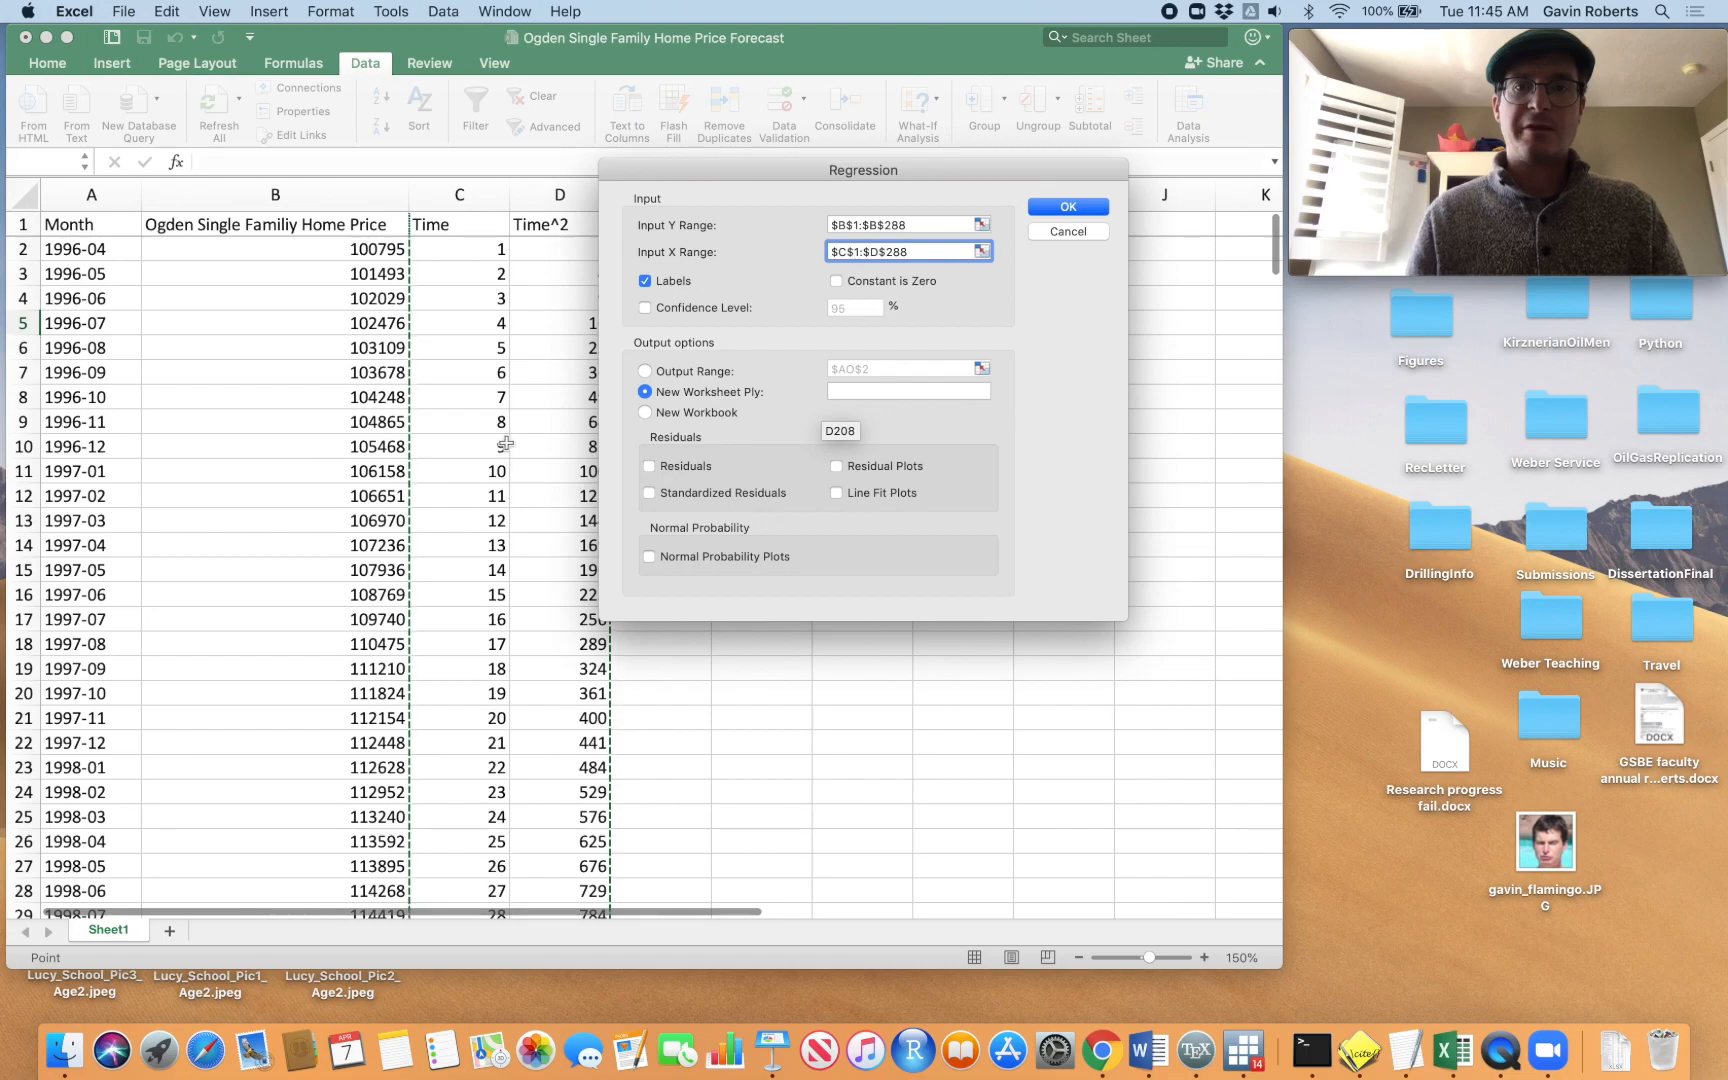
Send the regression results to an output range on the same sheet, starting at $G$2
scroll(451, 343, "right", 3)
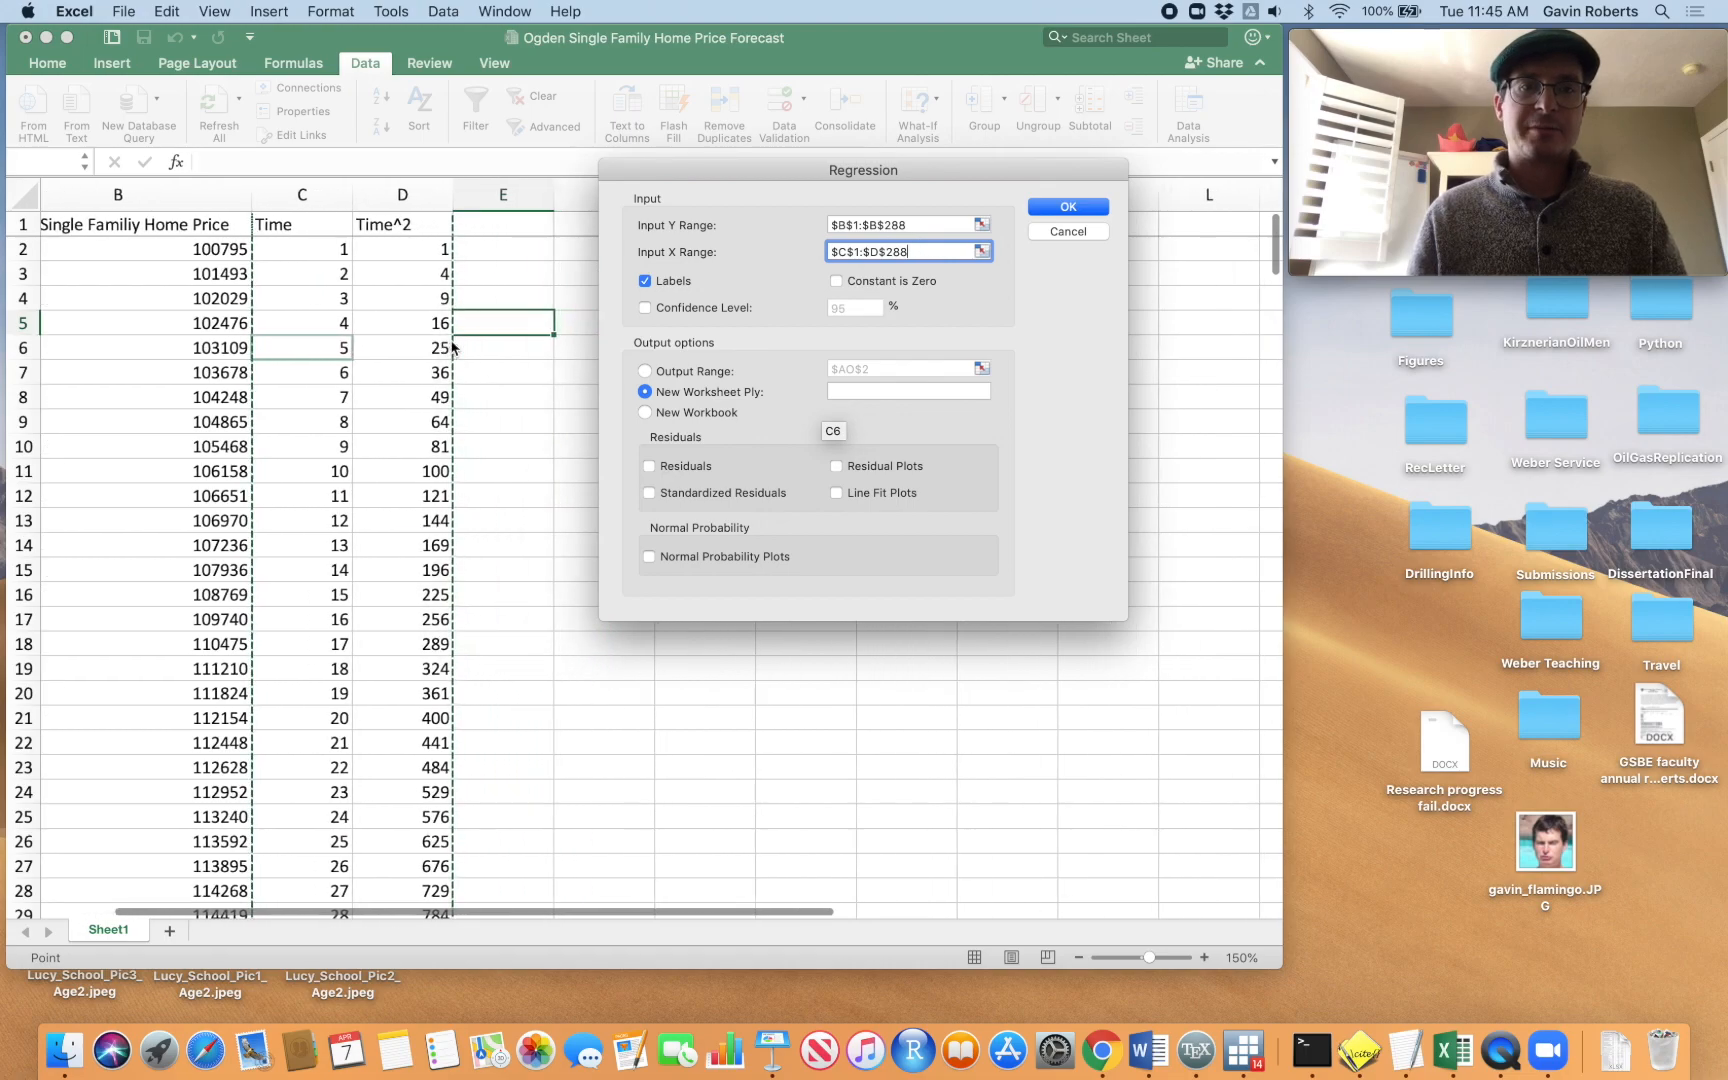
scroll(490, 325, "right", 2)
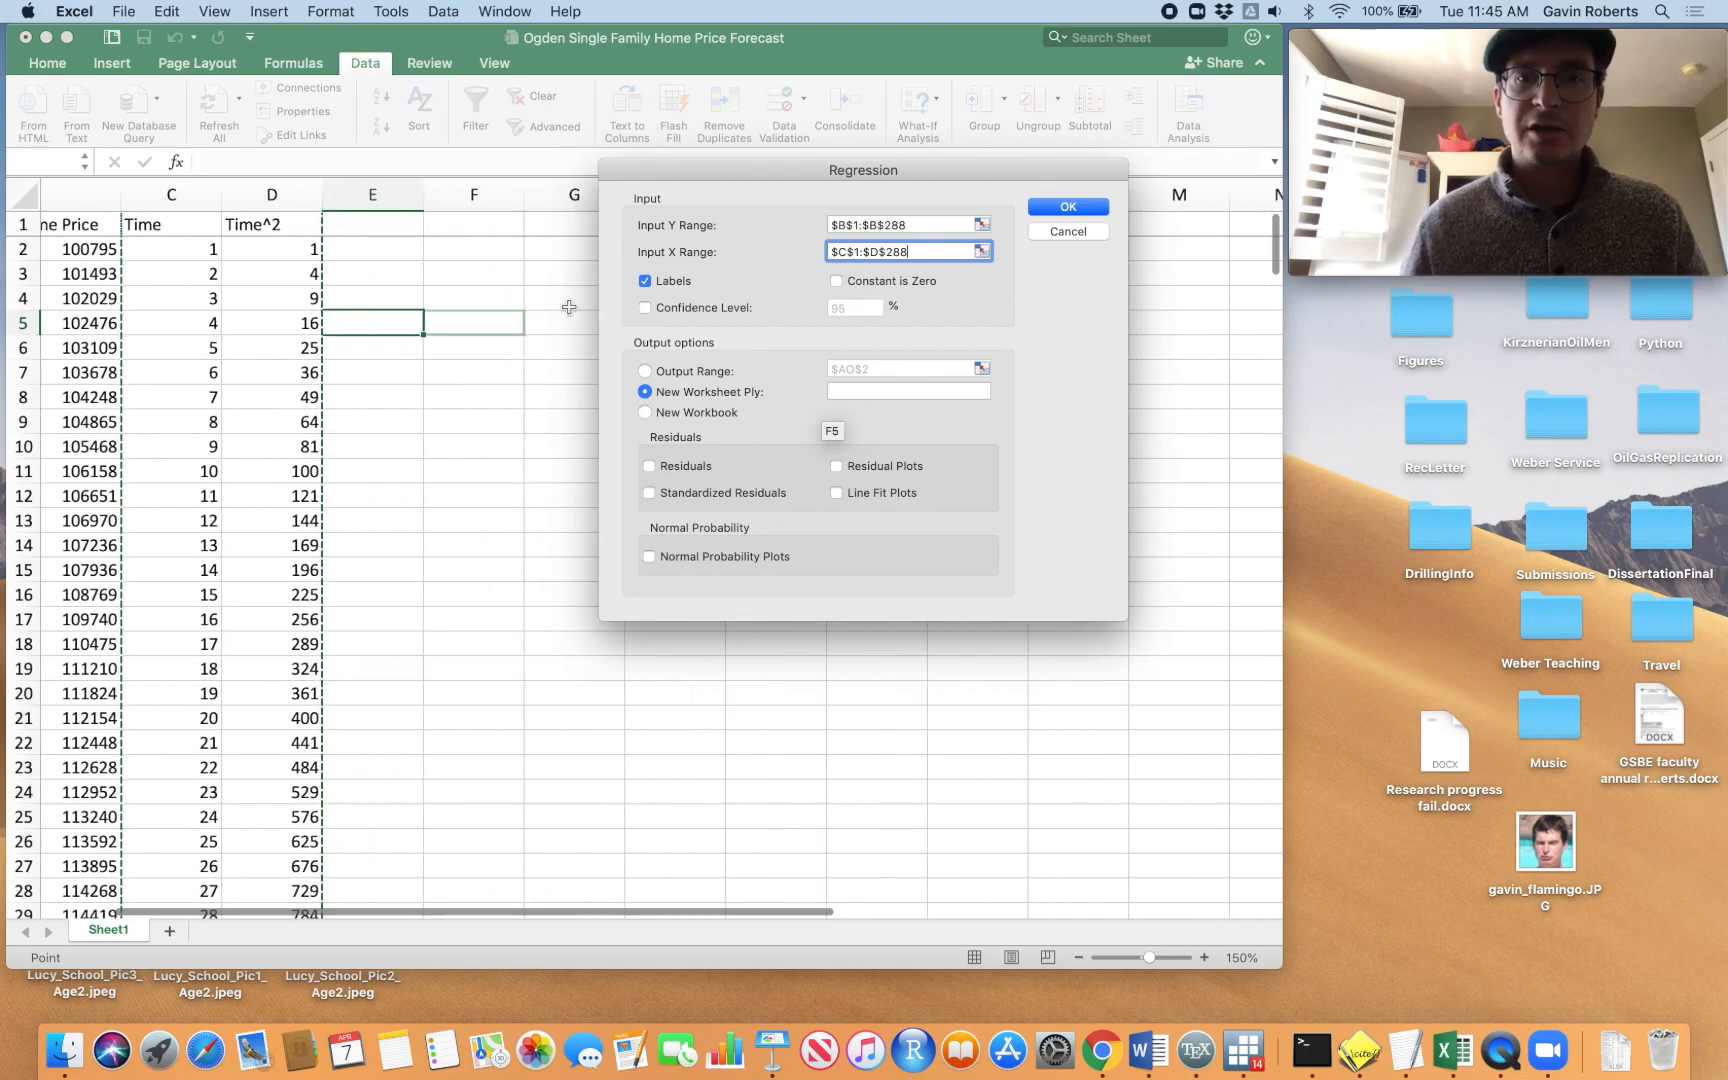
left_click(645, 371)
left_click(858, 370)
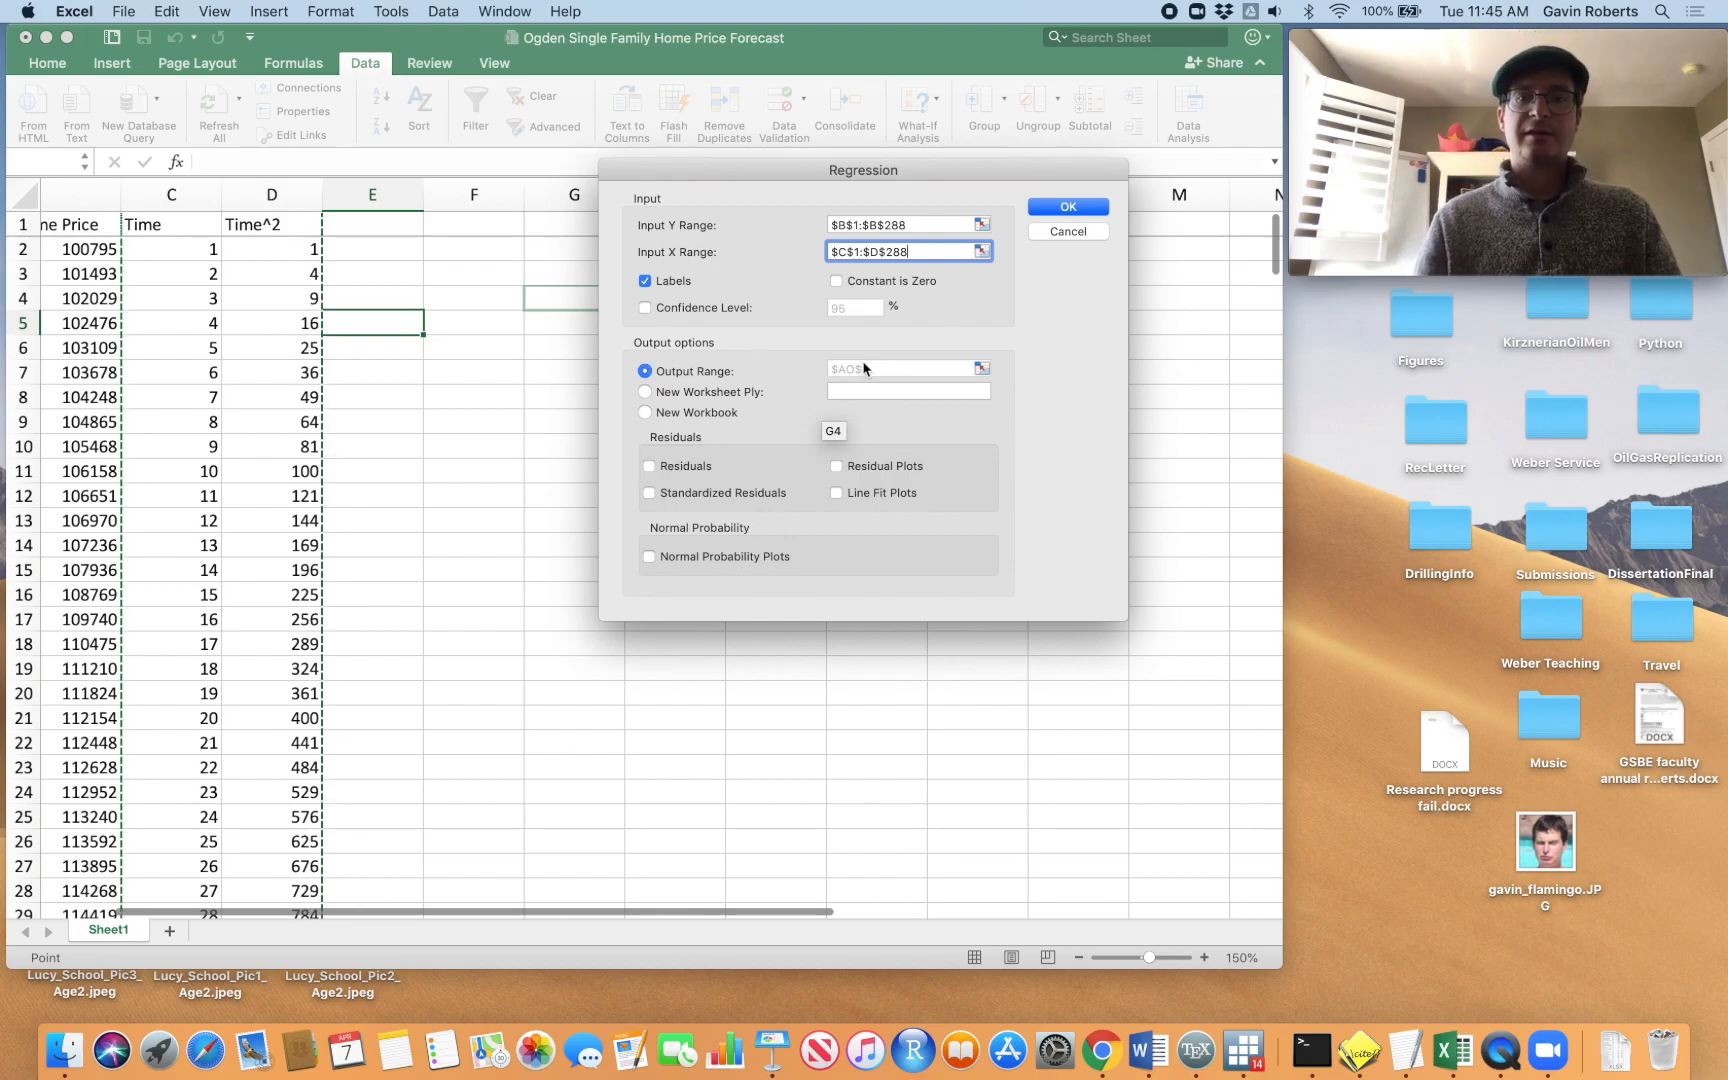
key("BackSpace")
scroll(406, 363, "left", 10)
scroll(408, 372, "right", 5)
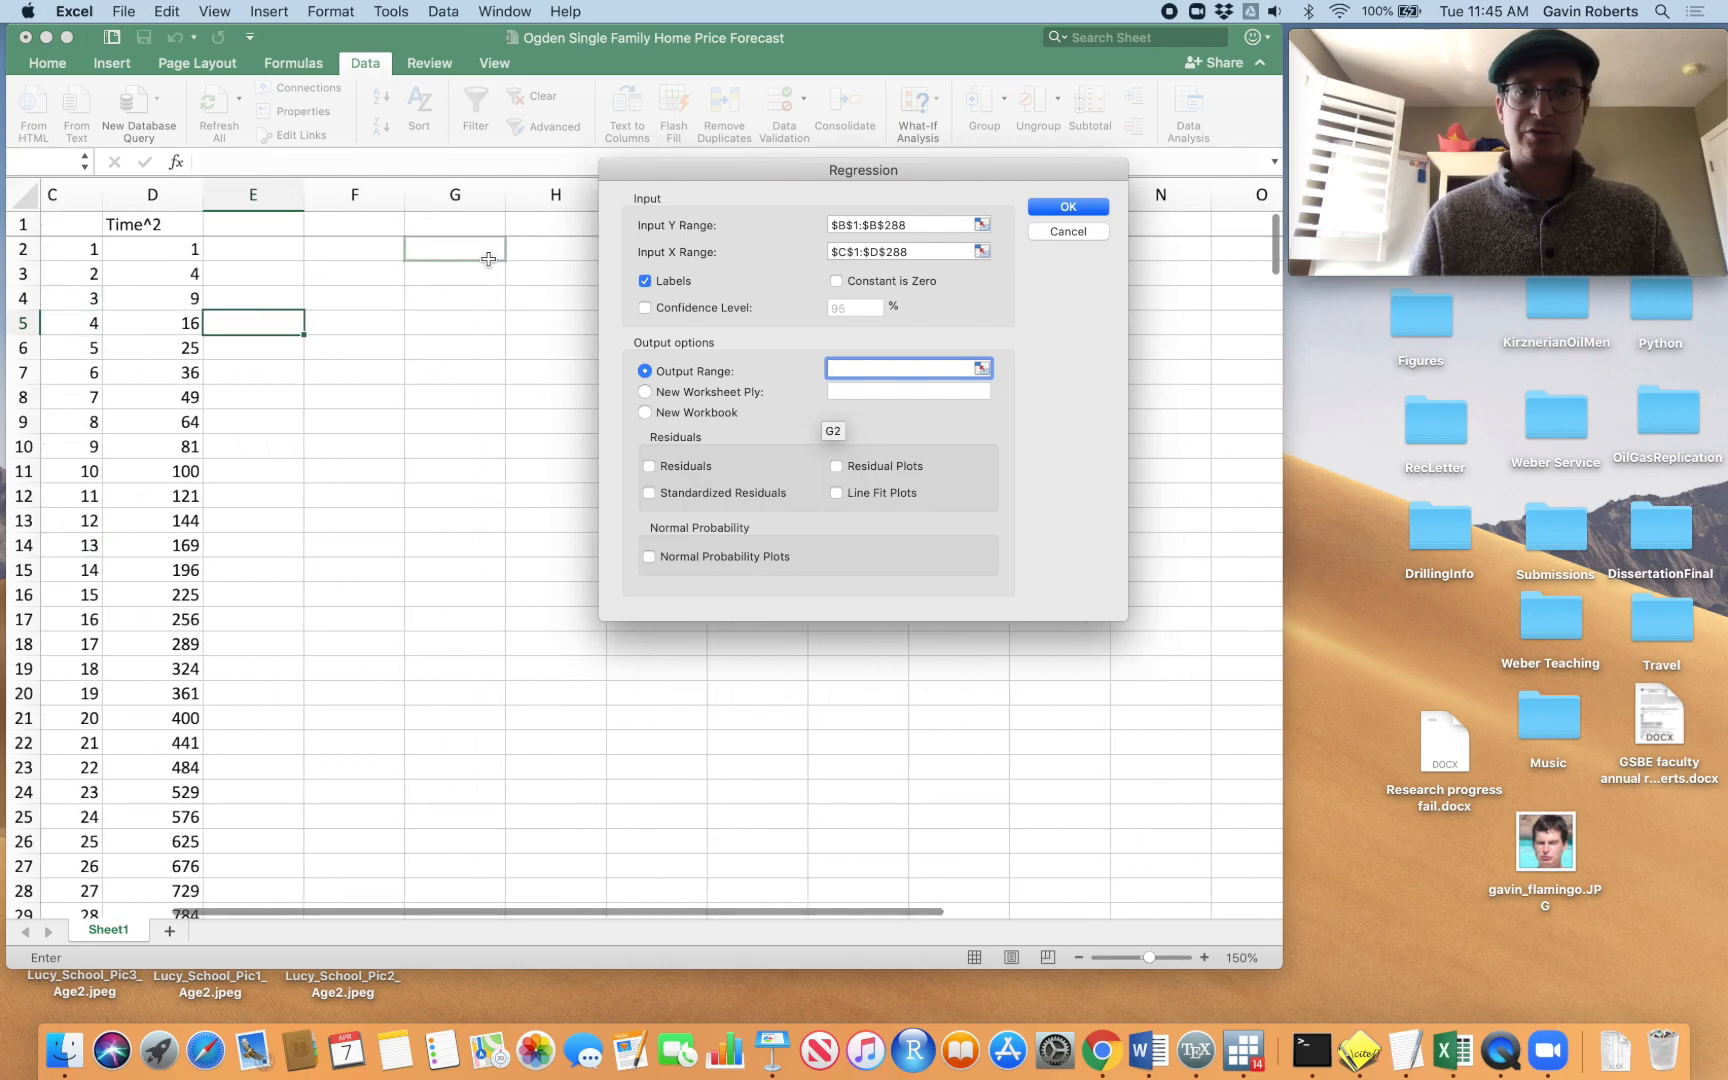
left_click(488, 259)
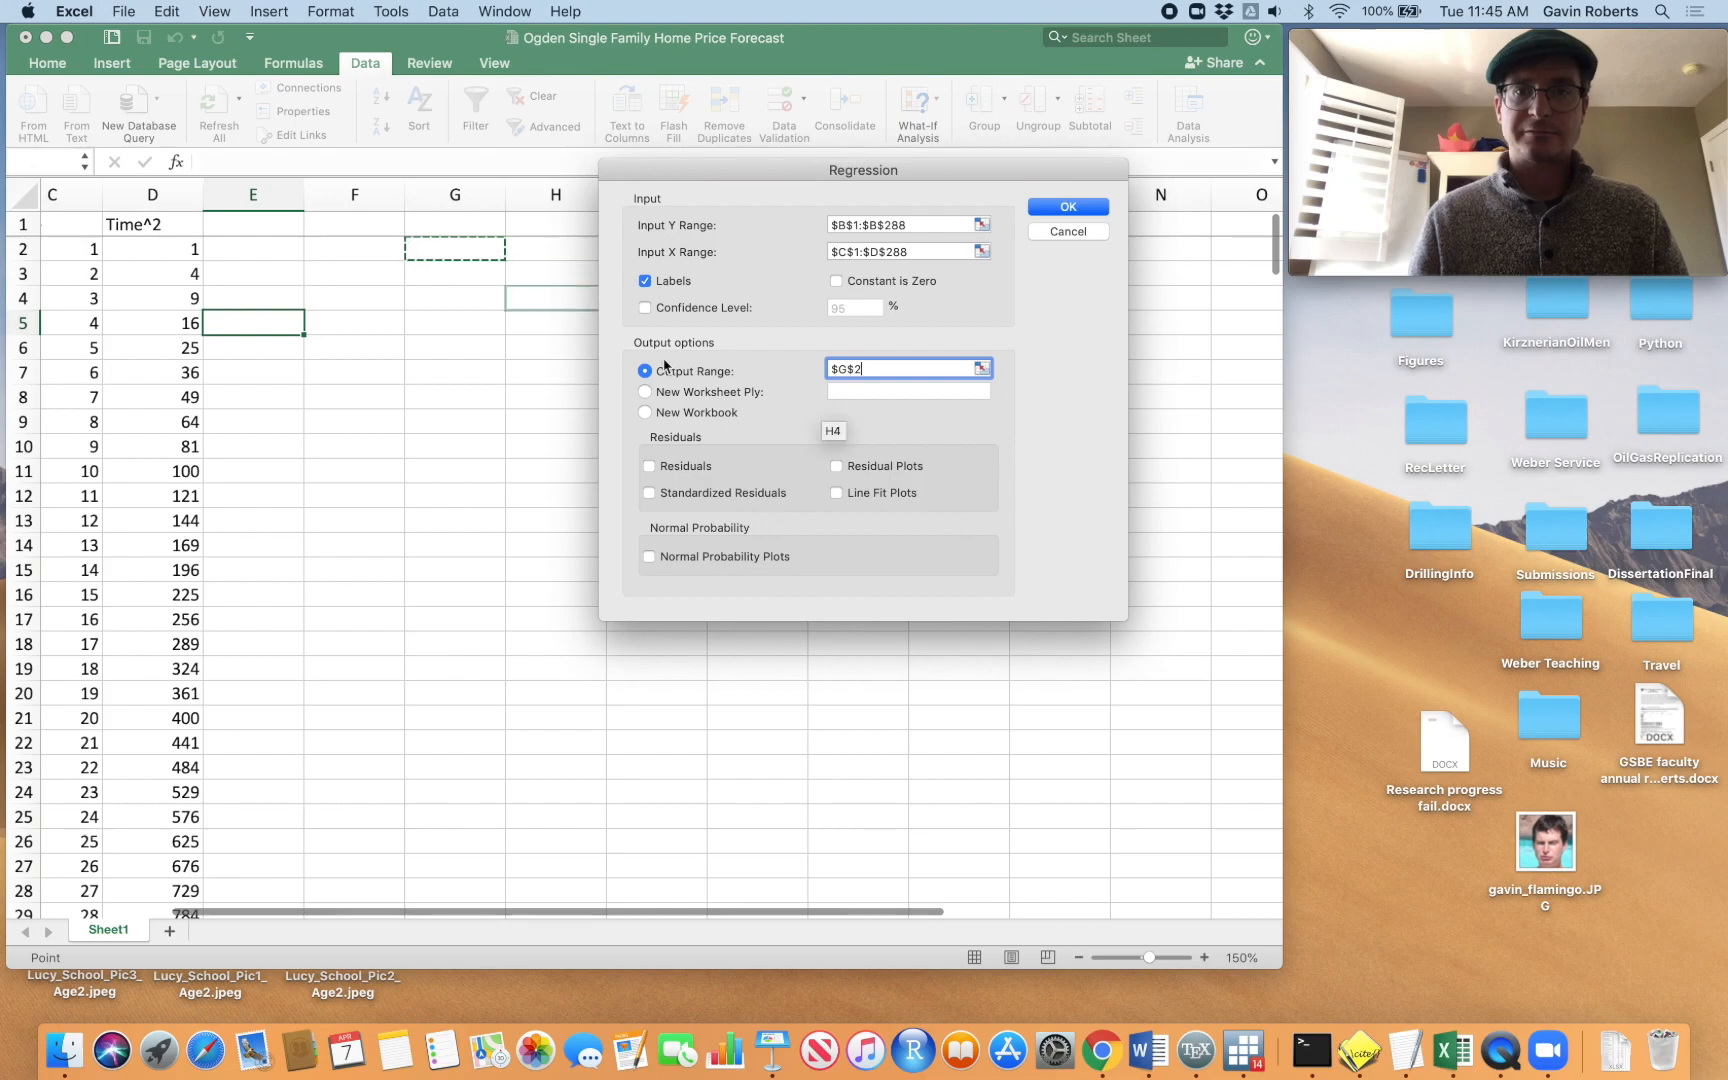
Run the regression and delete the duplicate Lower 95.0% and Upper 95.0% columns N and O from the output
left_click(1068, 207)
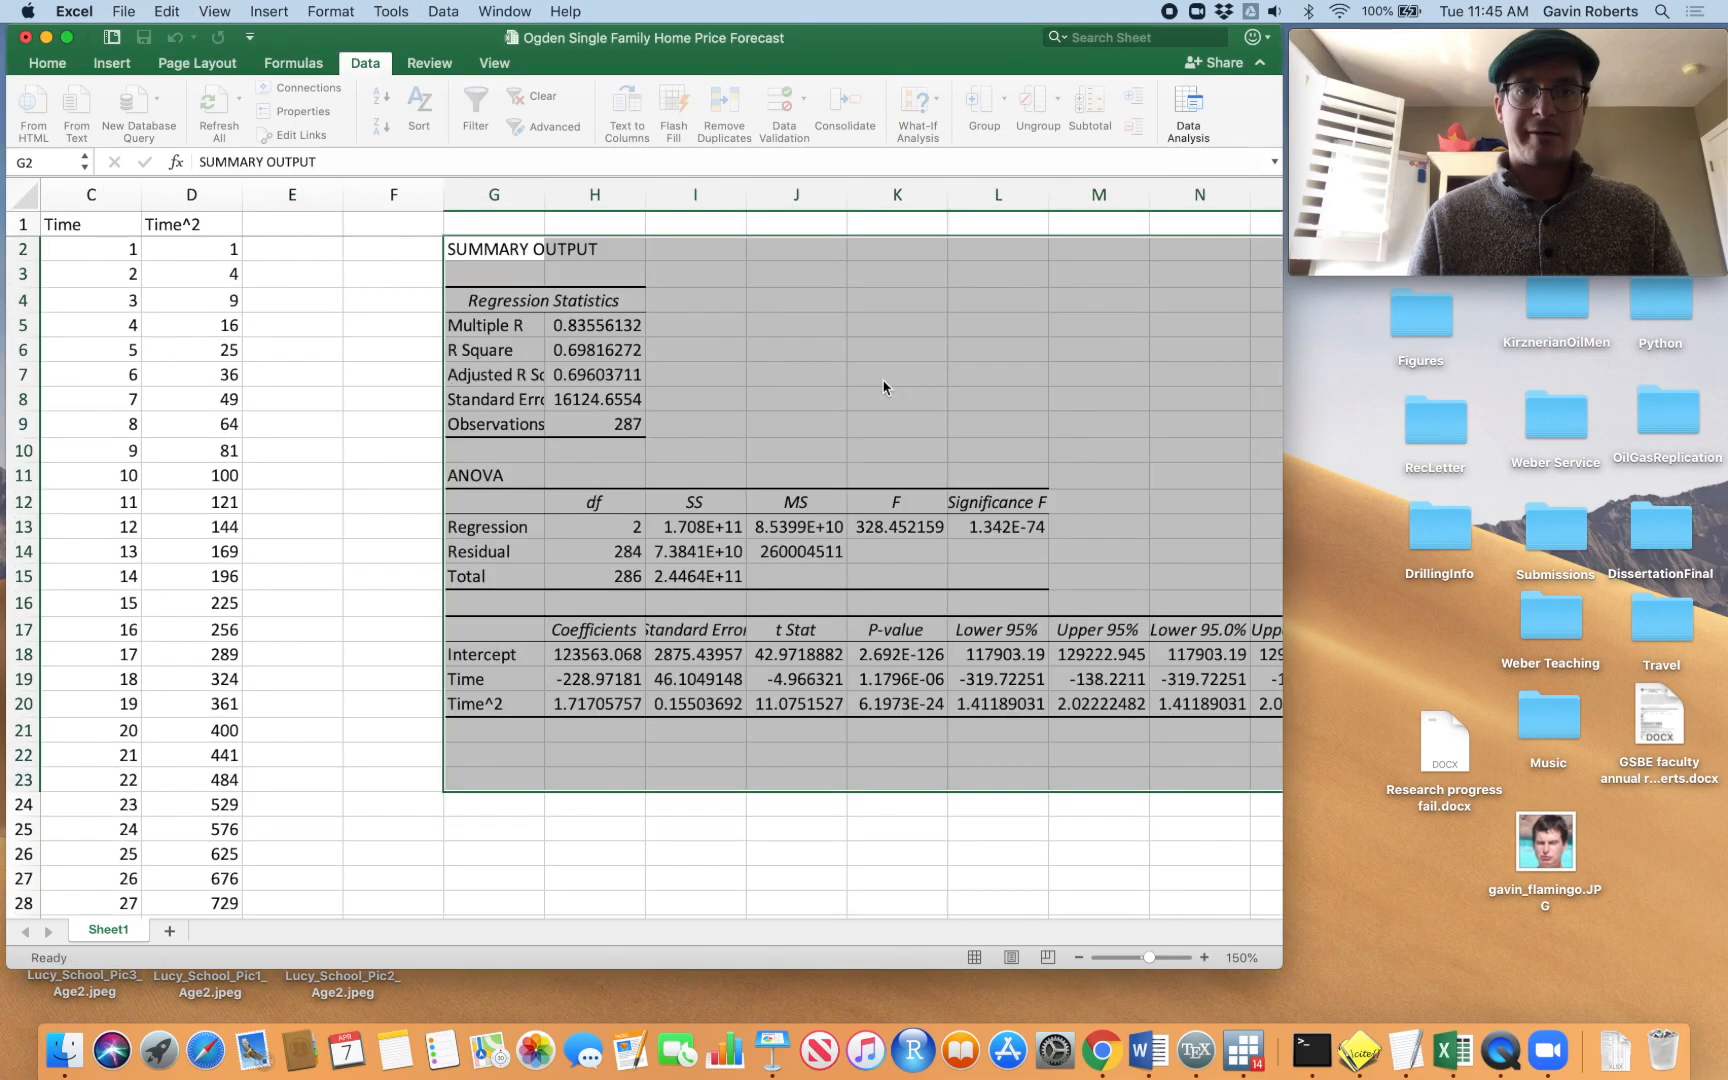
scroll(597, 431, "right", 6)
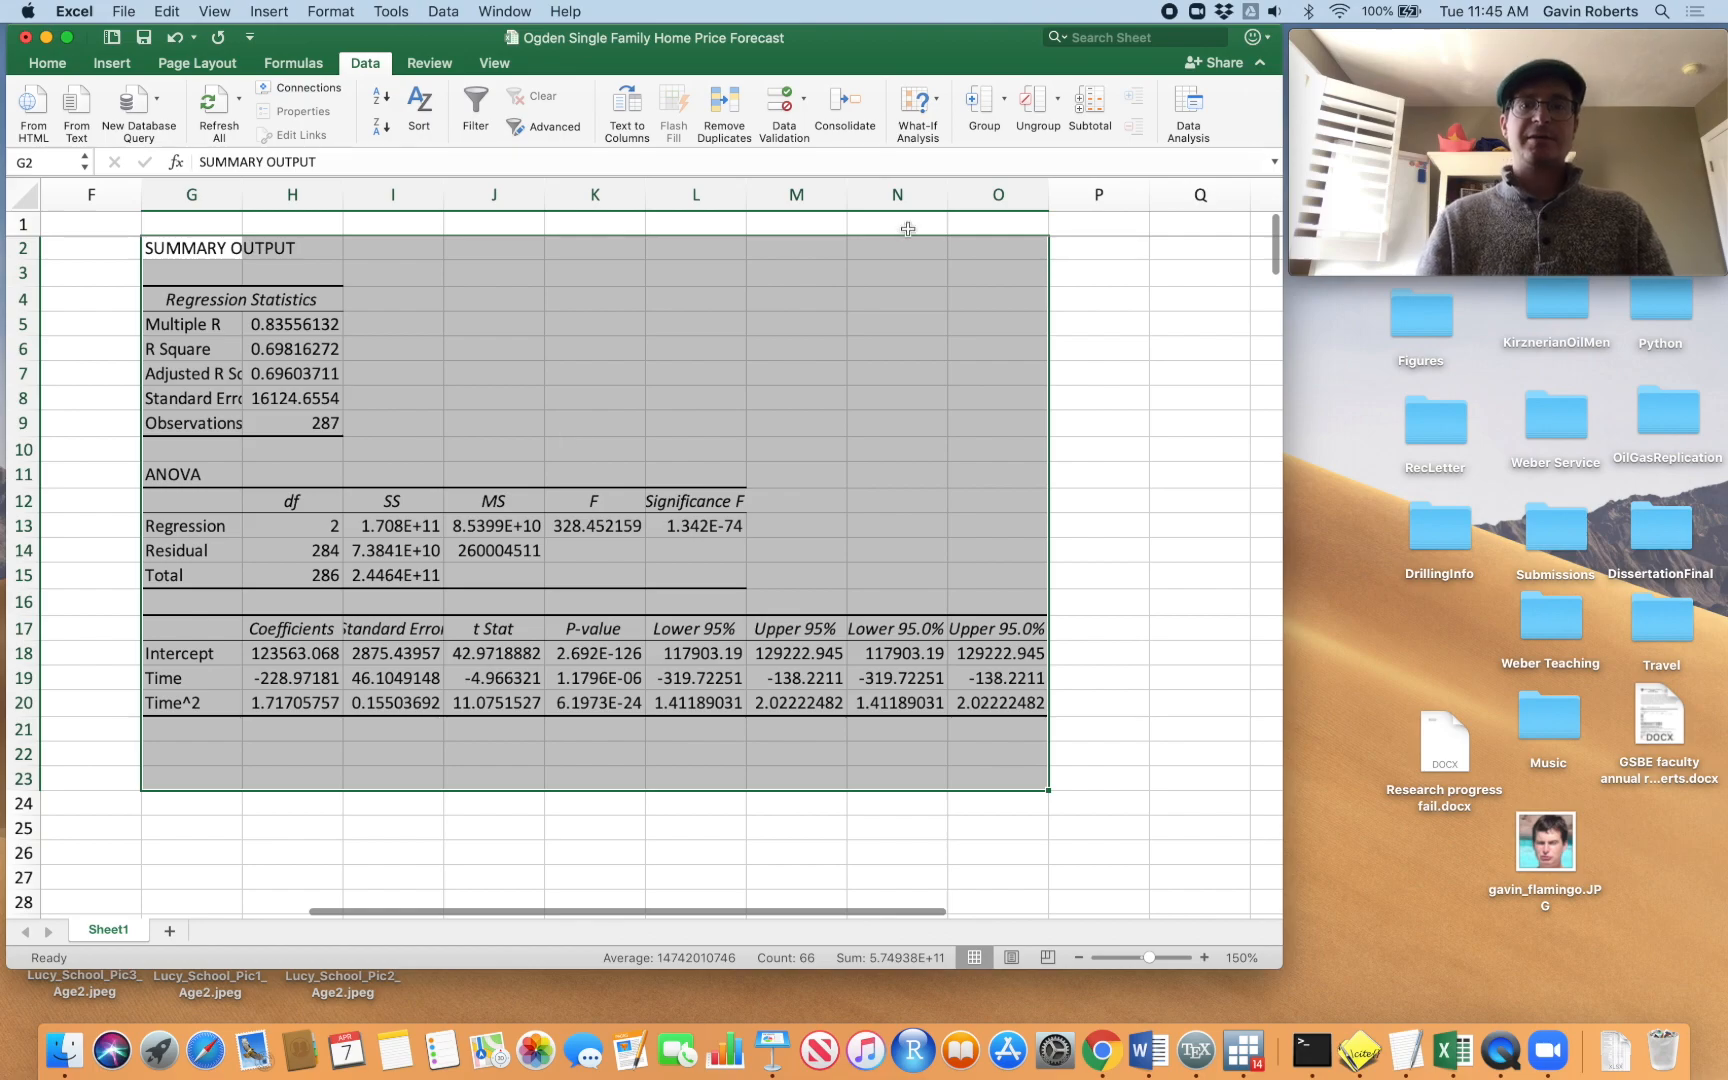
left_click_drag(1006, 194, 880, 425)
right_click(900, 293)
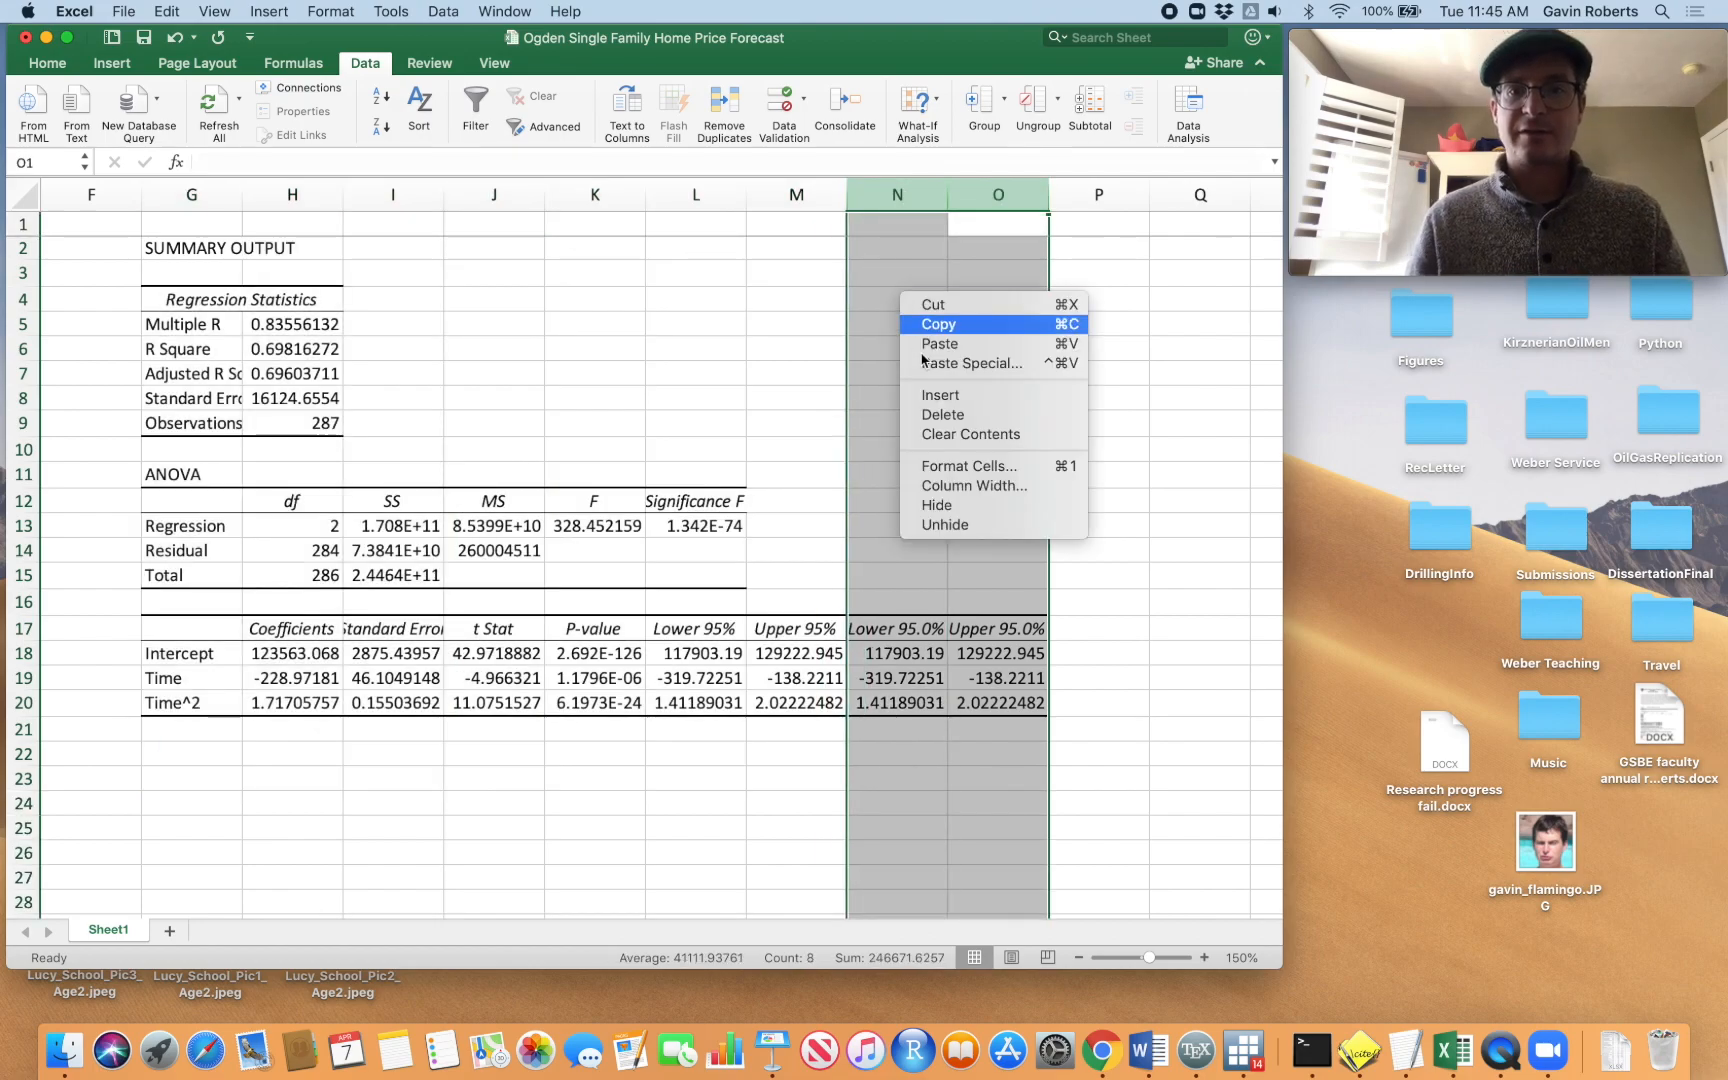
left_click(943, 415)
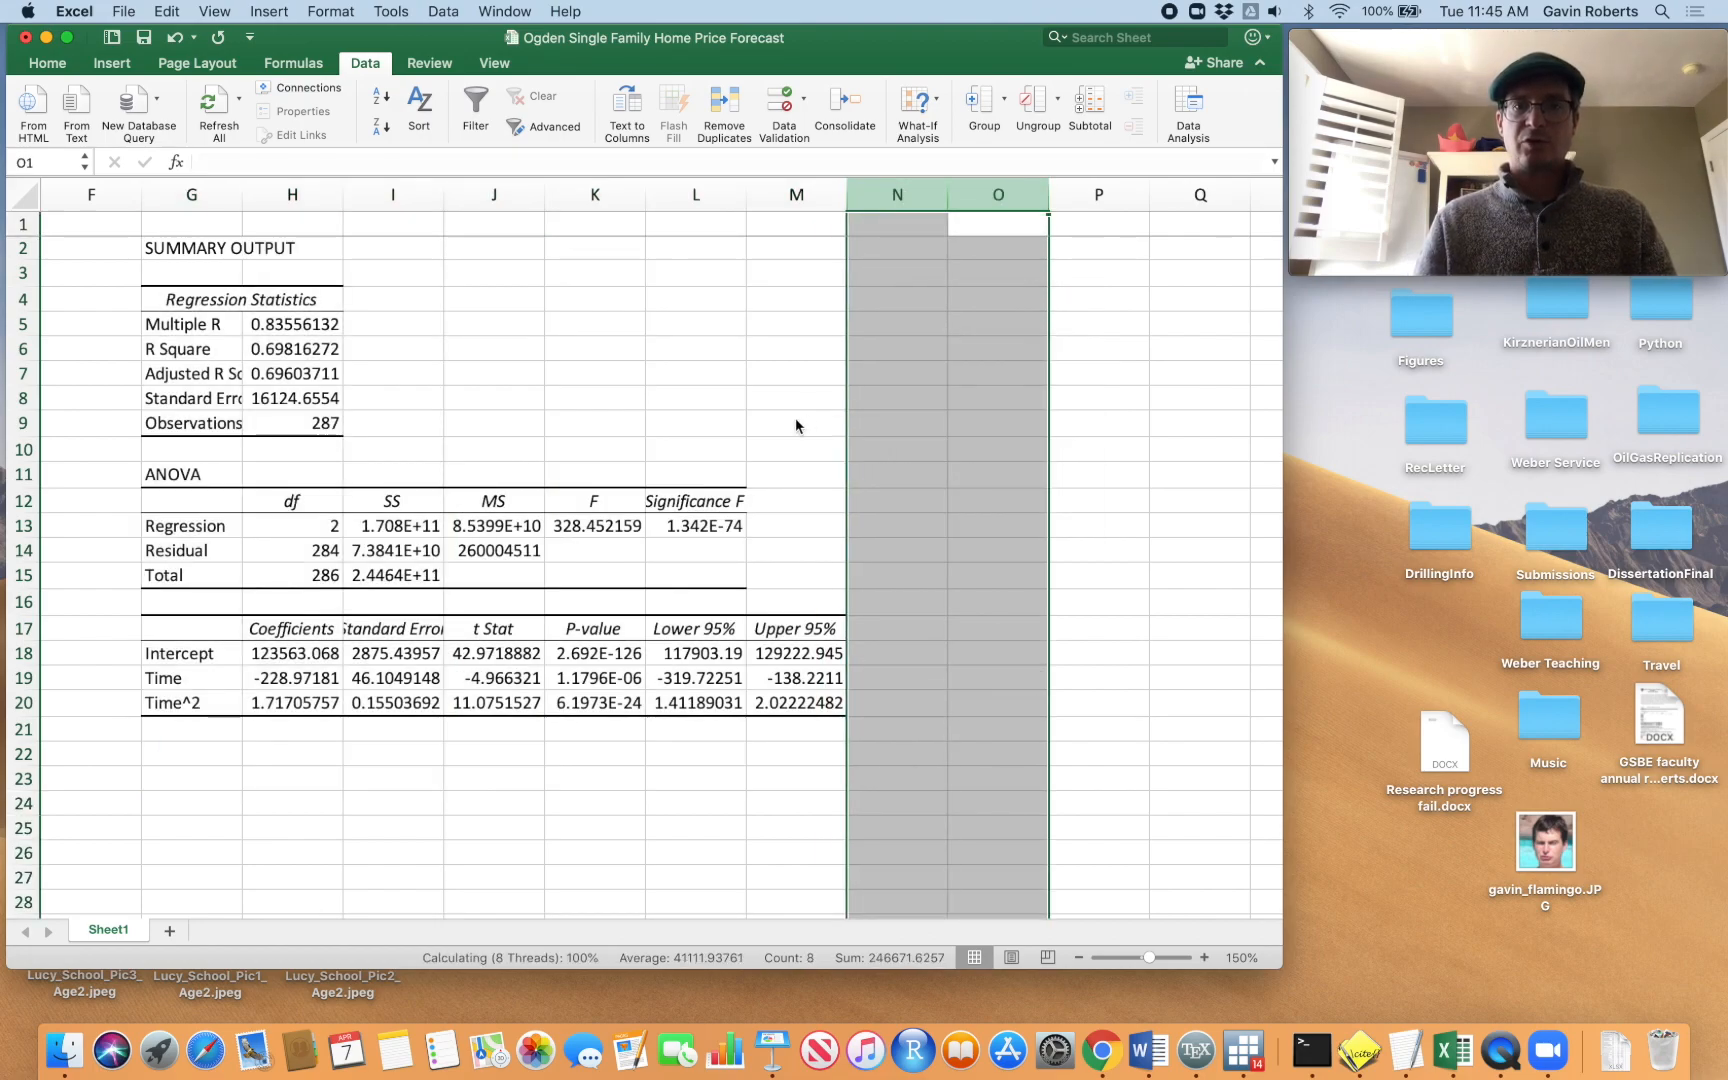
Widen column G so the regression statistics labels fit in full
scroll(837, 366, "left", 10)
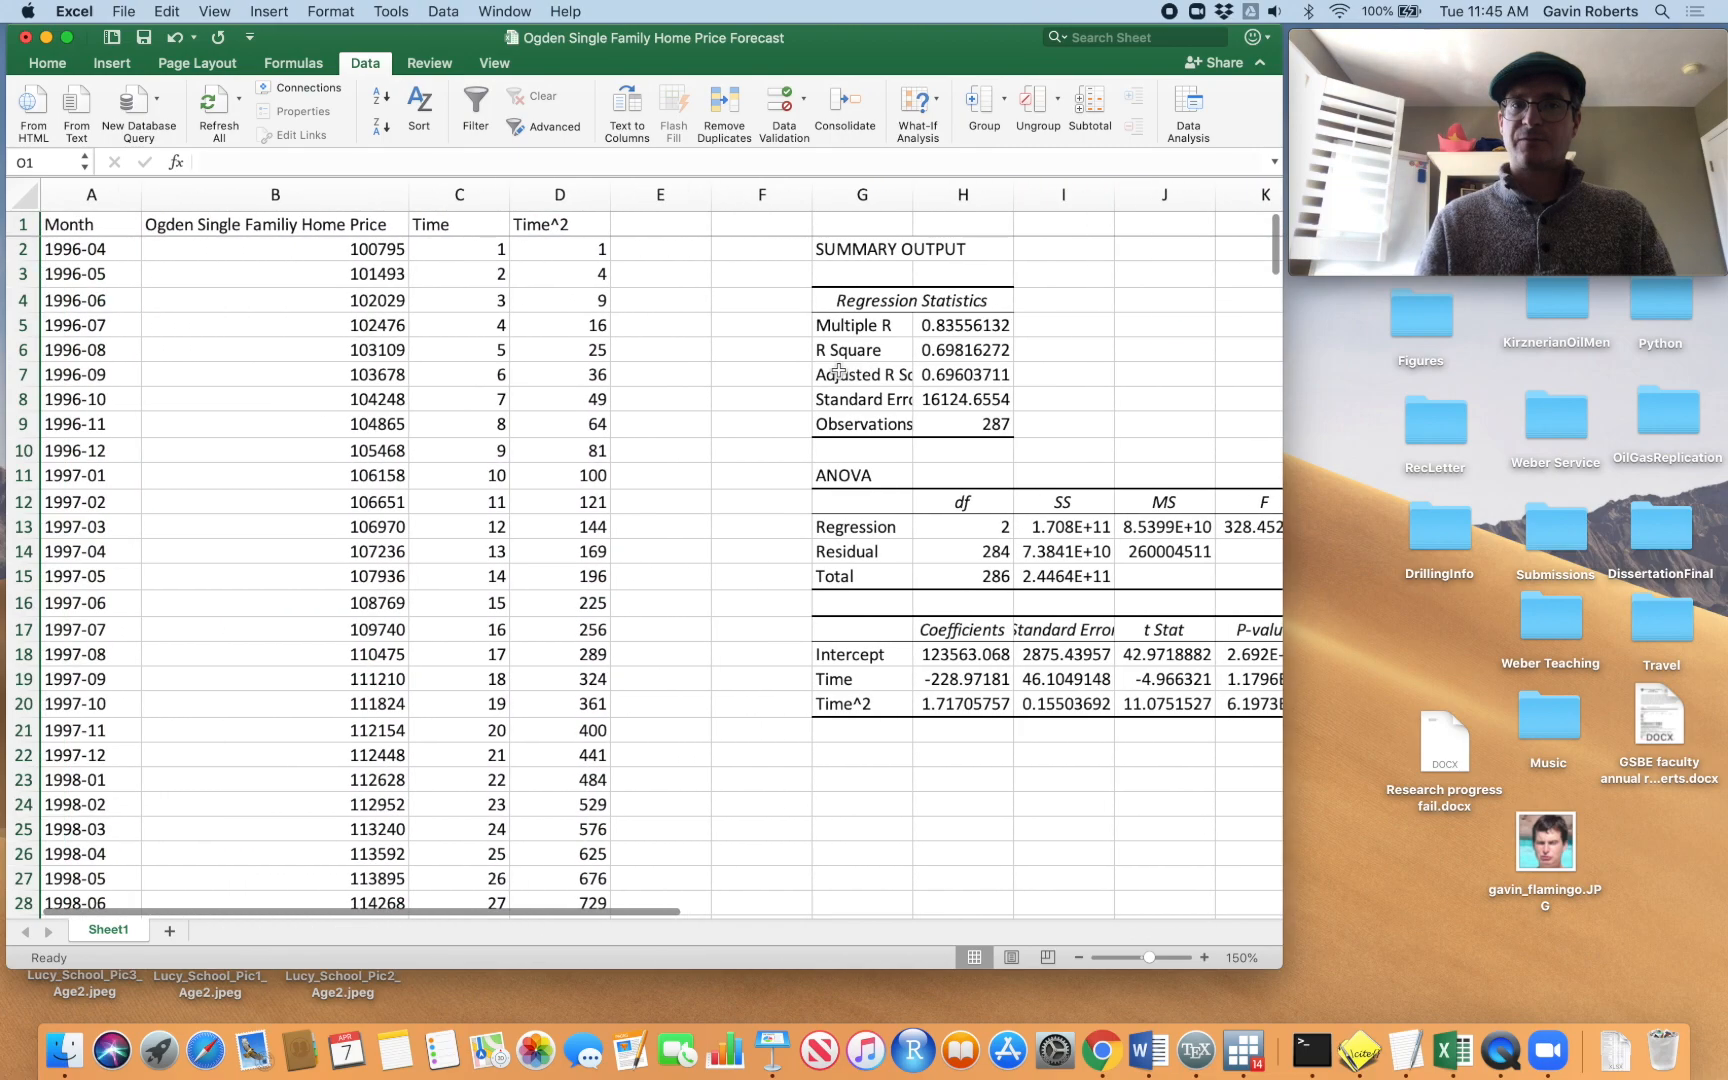
left_click(968, 357)
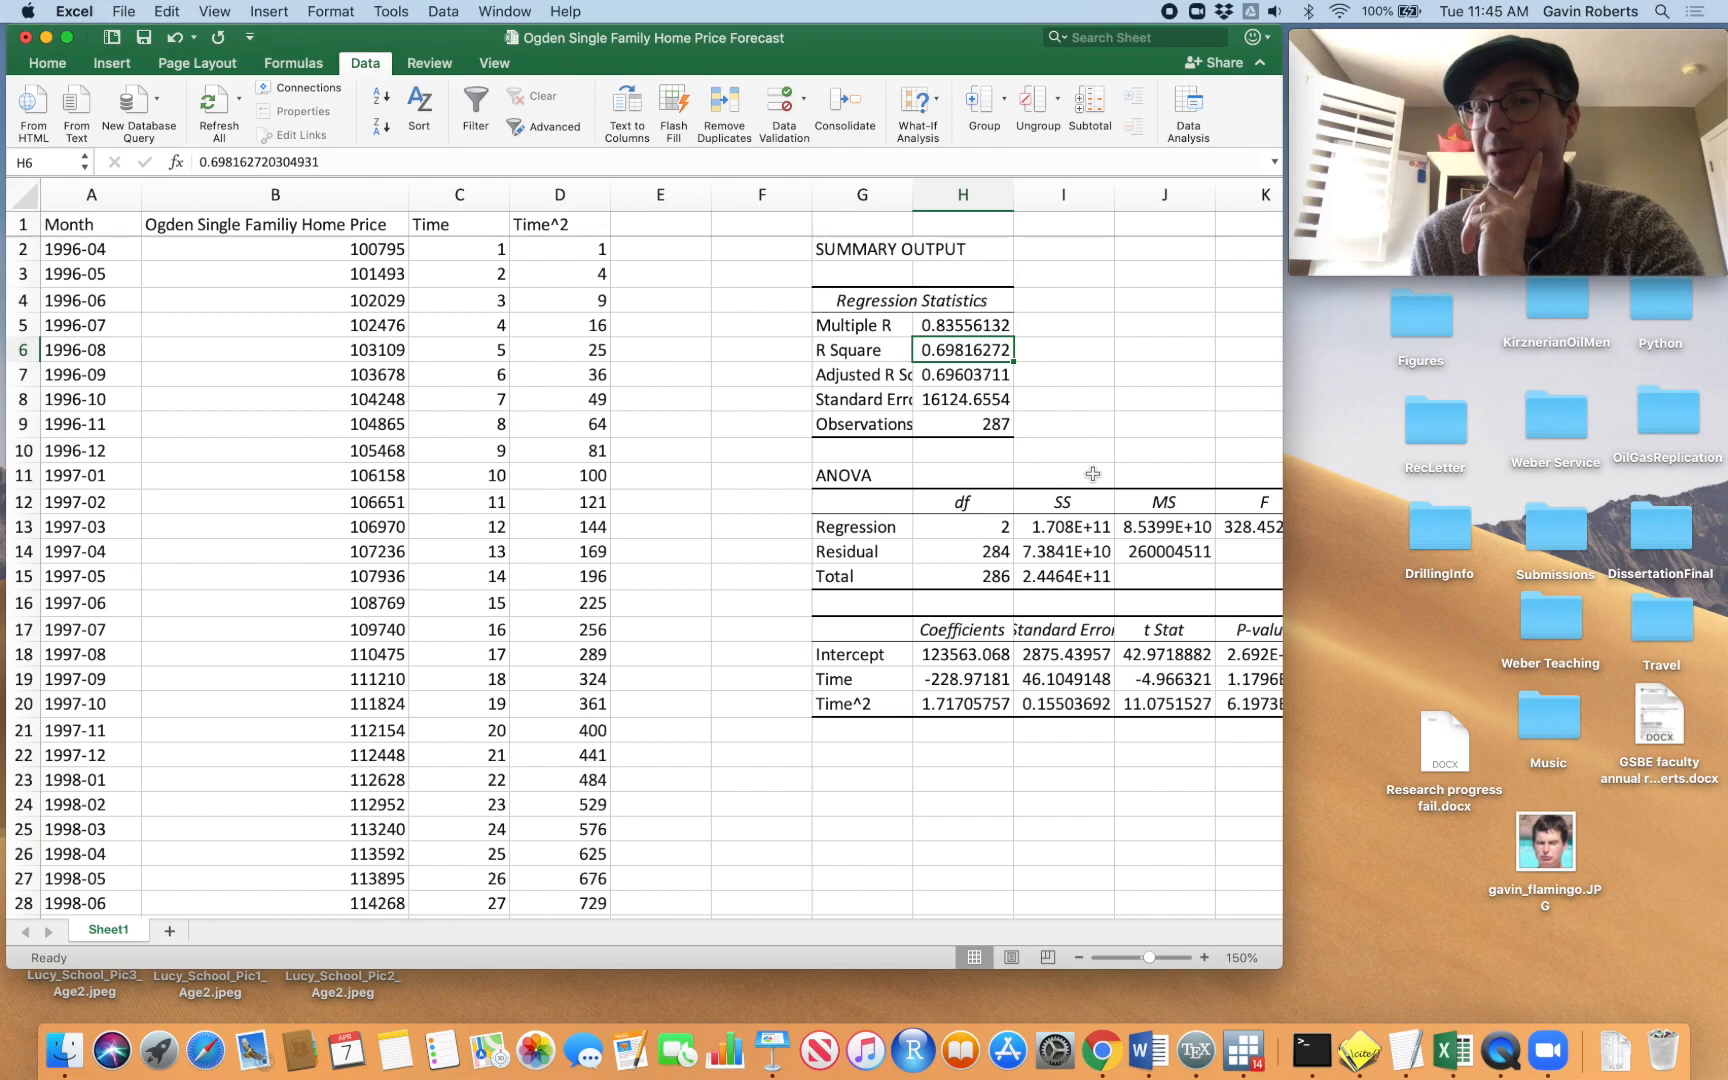
left_click_drag(912, 194, 977, 194)
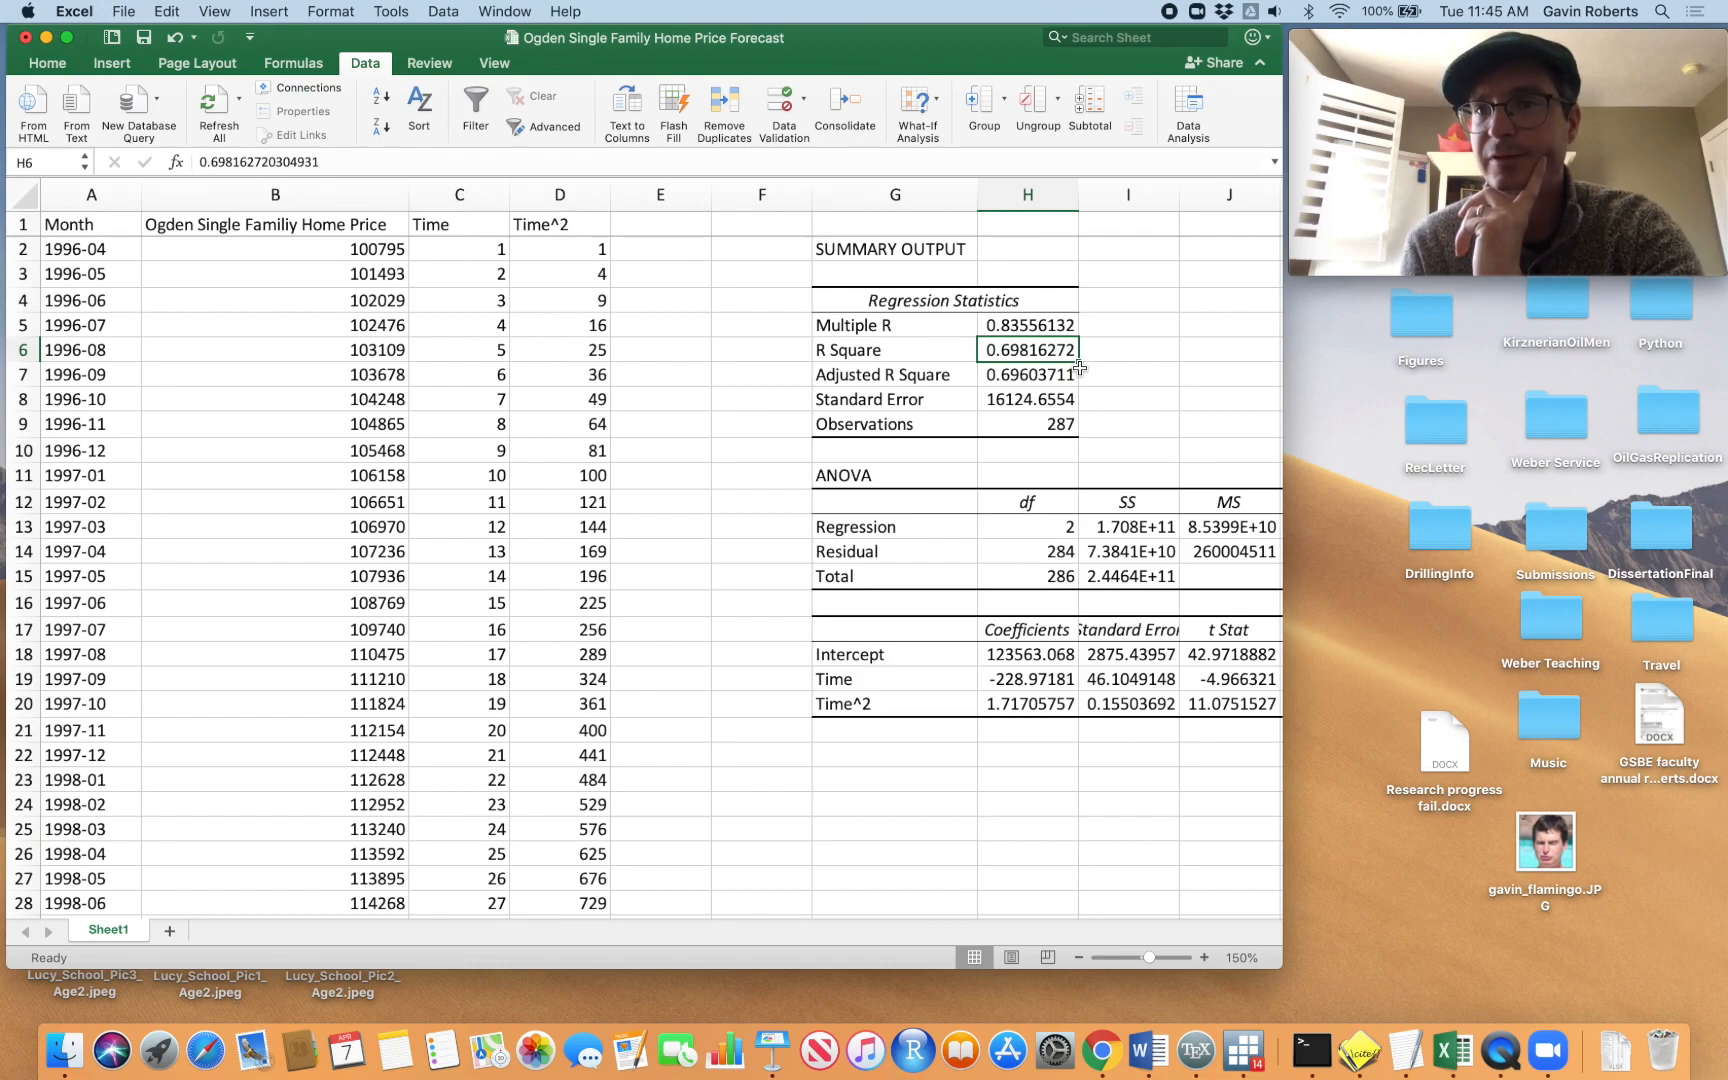
Examine the P-values of the Intercept, Time and Time^2 coefficients in the regression output
scroll(1080, 367, "down", 5)
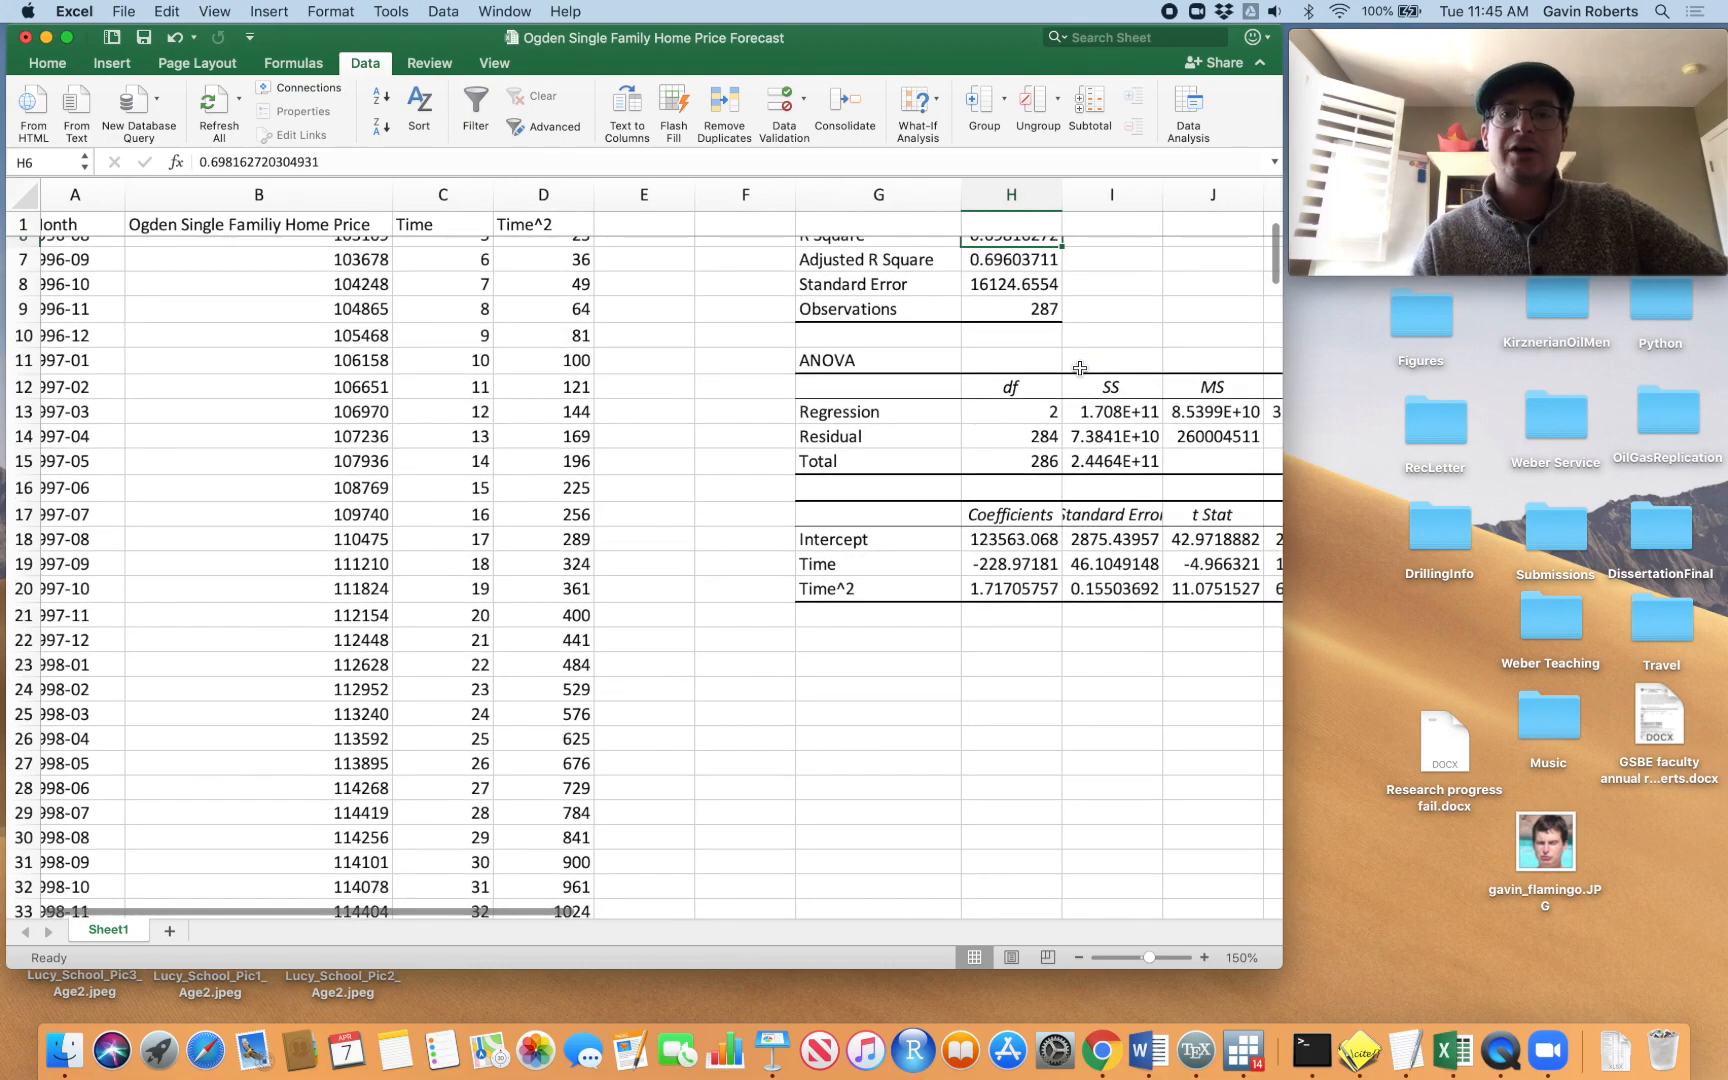
scroll(1080, 367, "right", 3)
scroll(1080, 367, "down", 1)
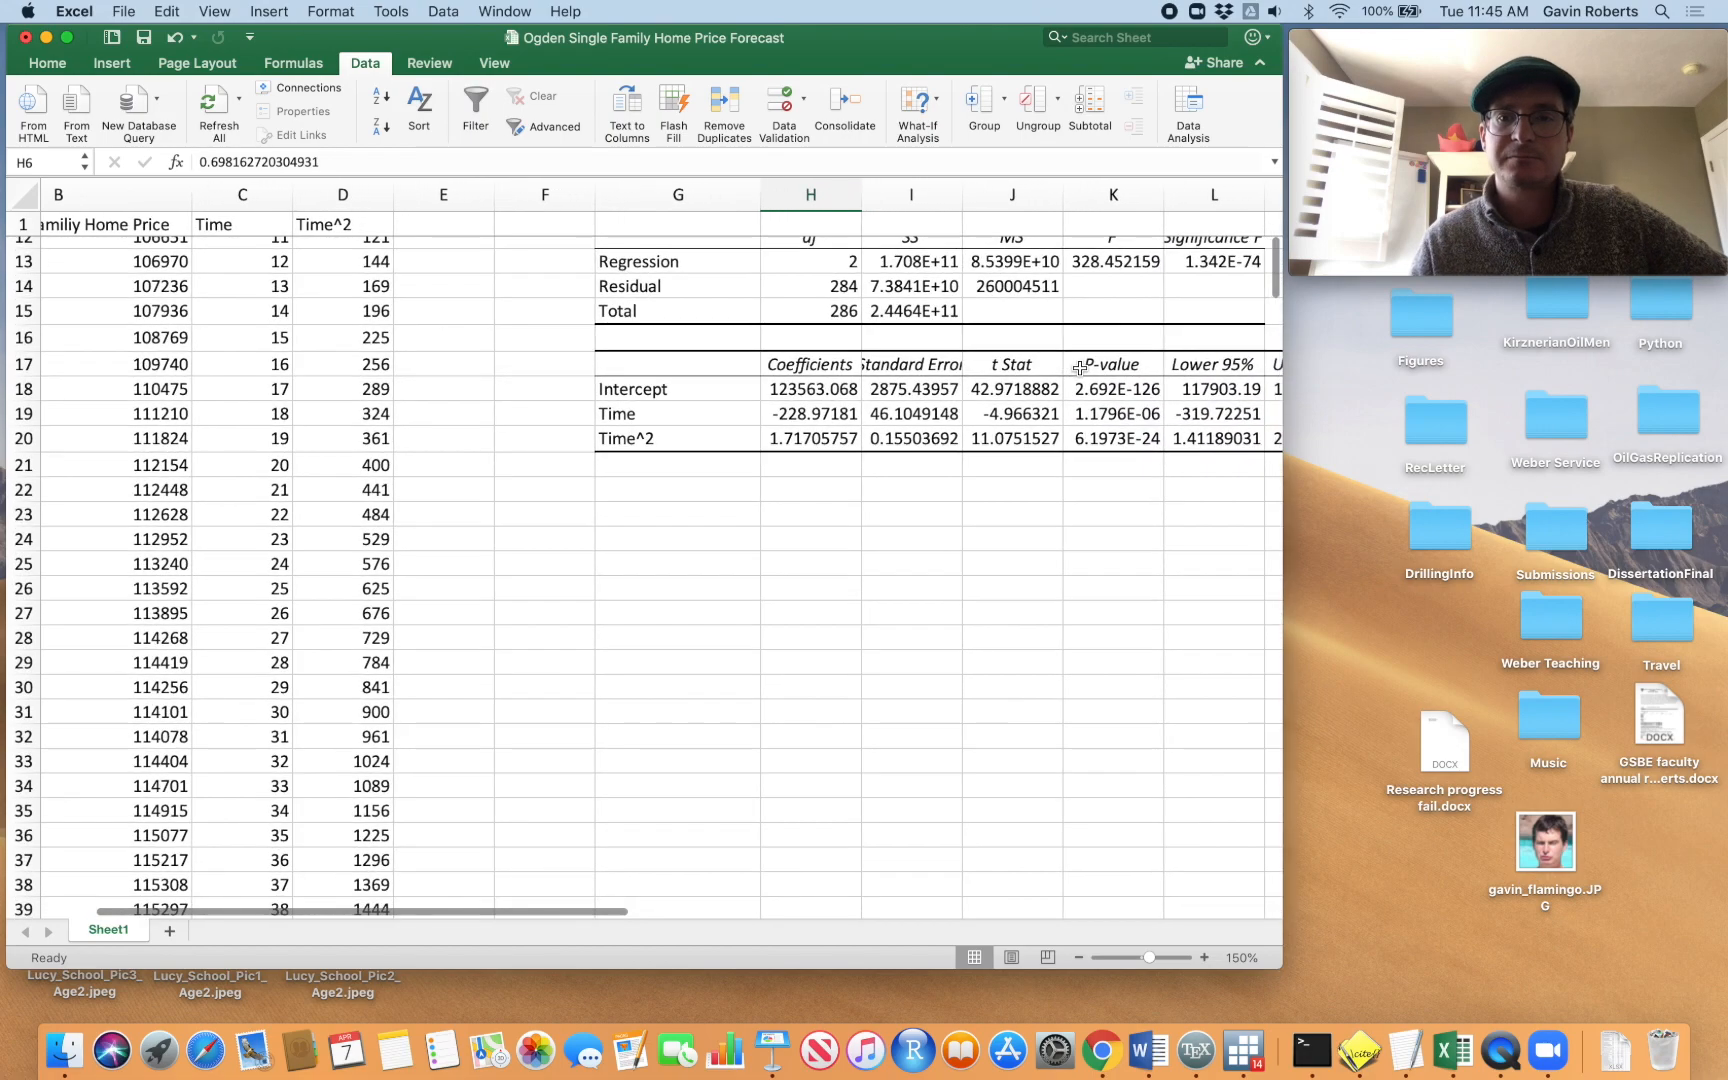
left_click_drag(1118, 392, 1122, 434)
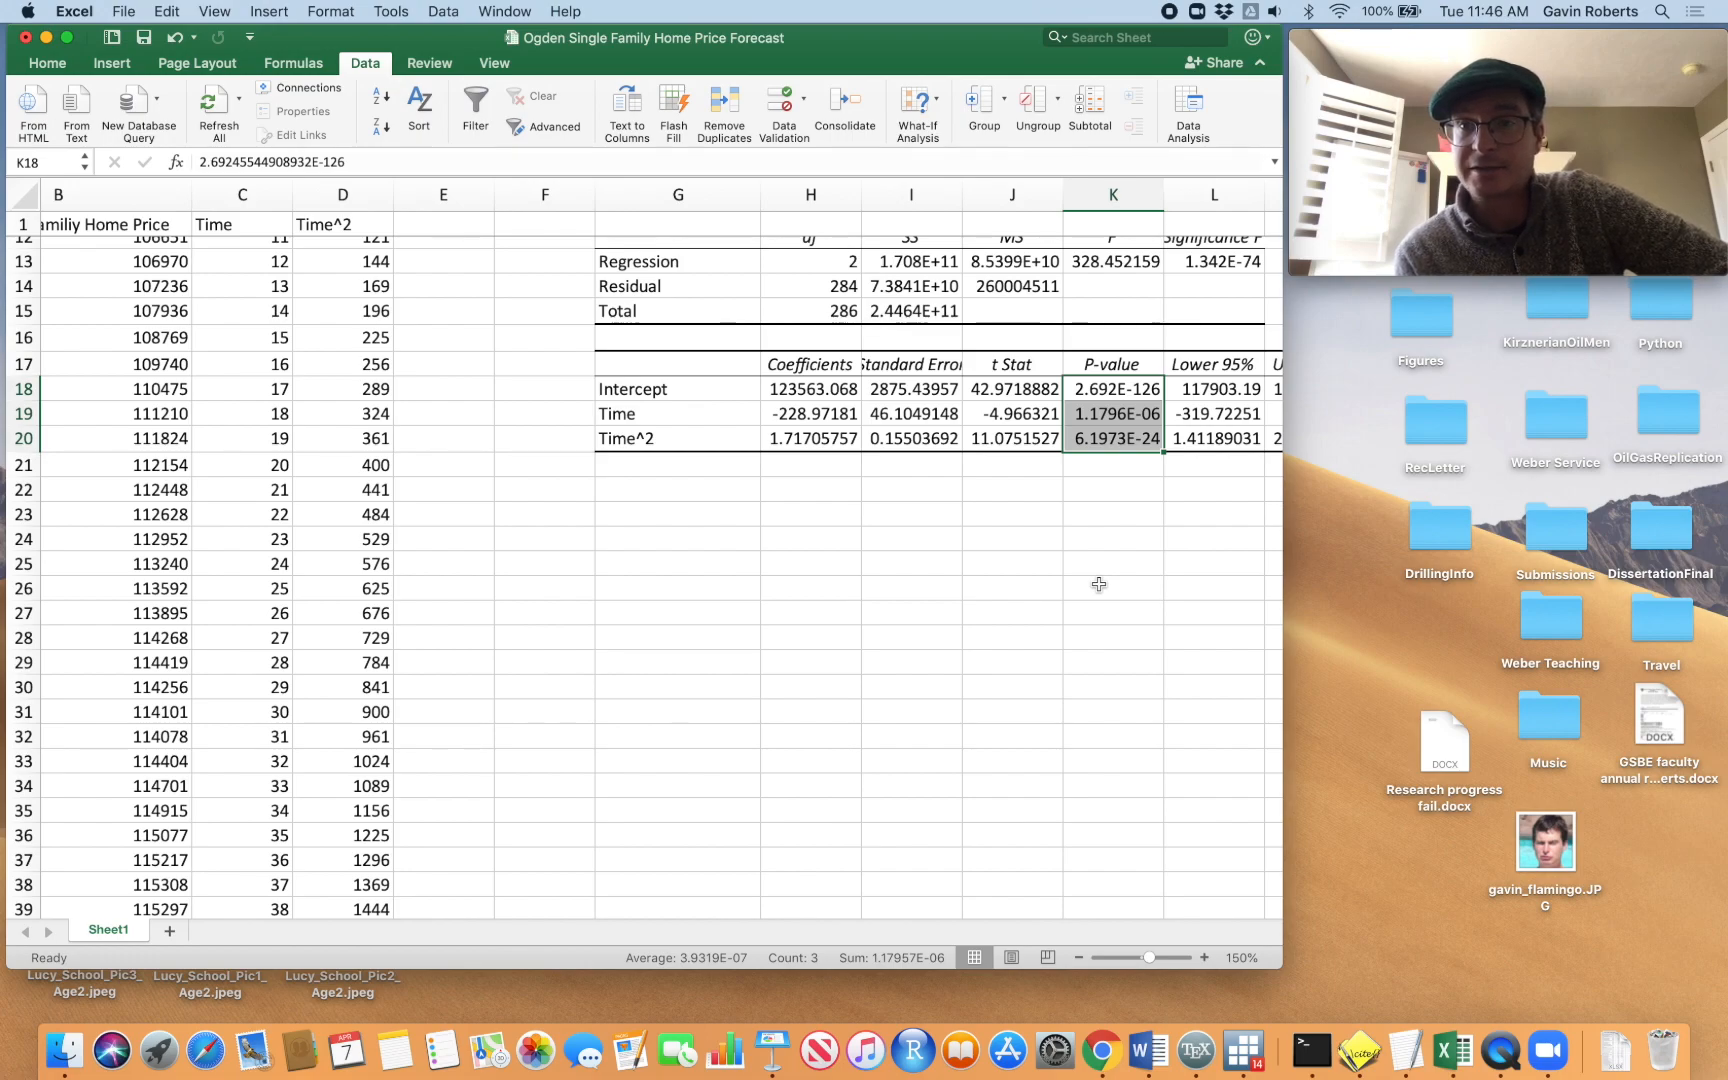
scroll(1099, 584, "up", 5)
scroll(1099, 584, "left", 2)
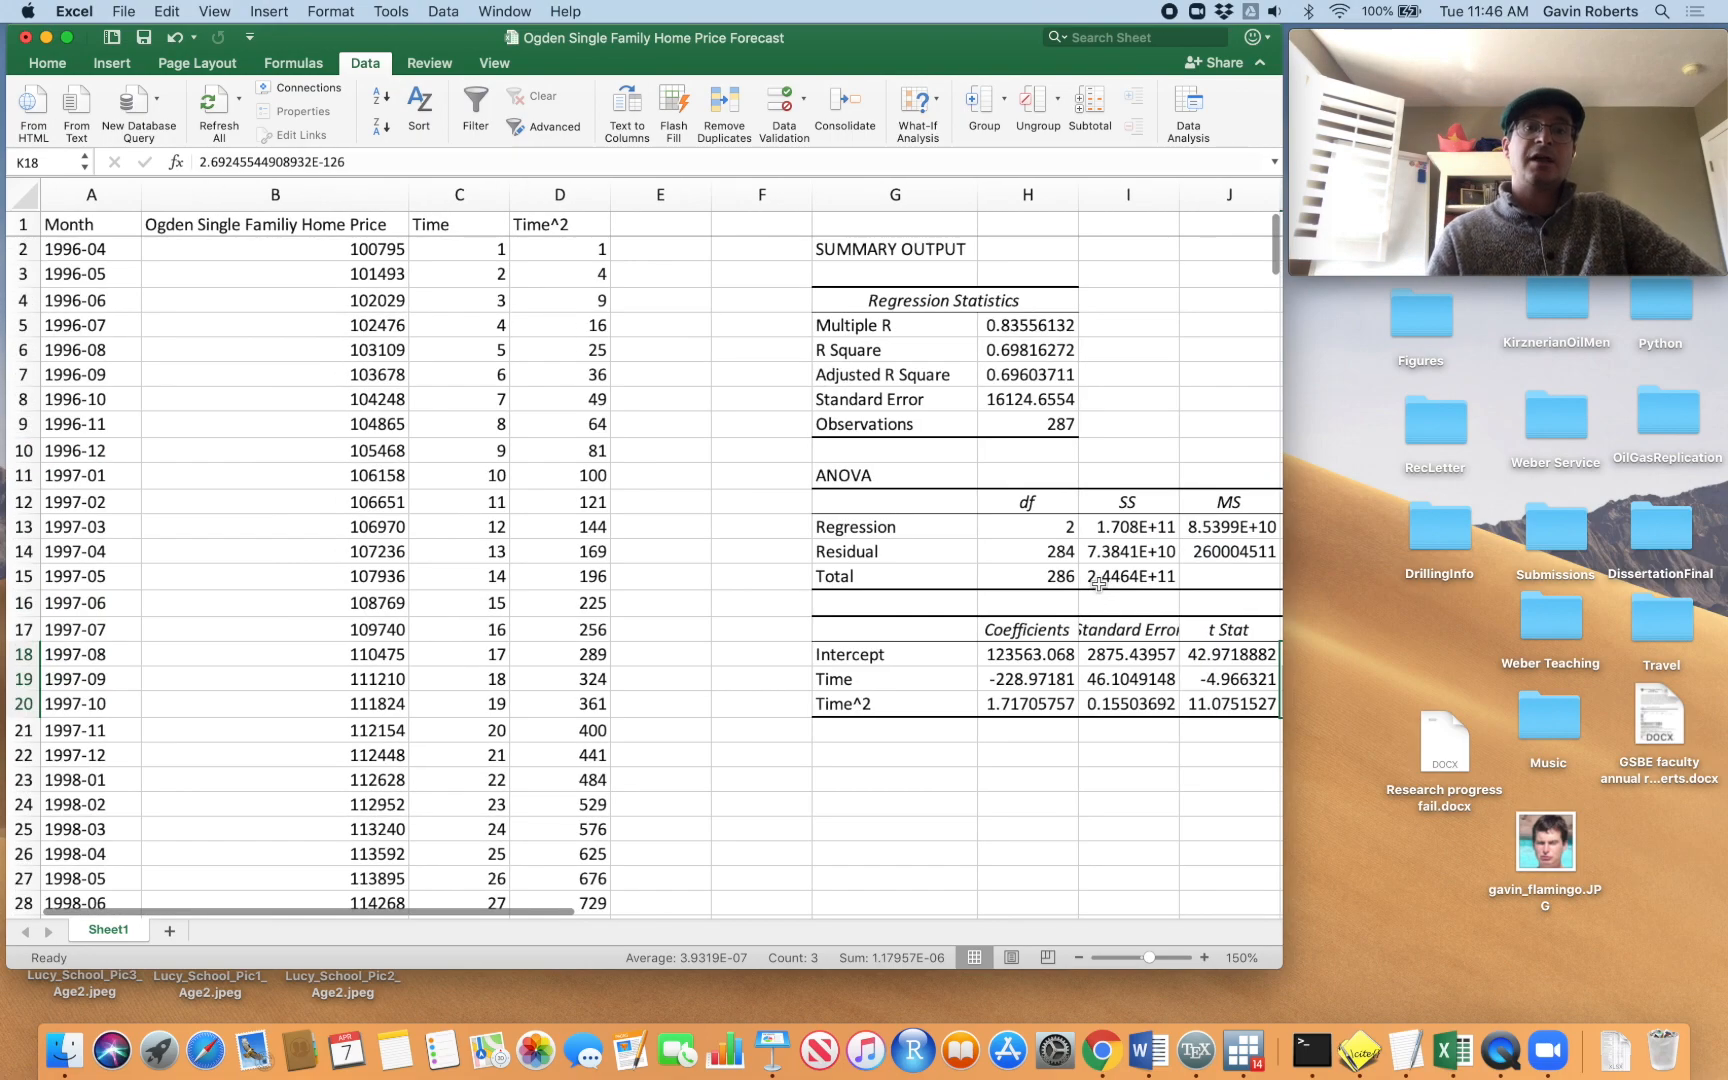
Enter the header "Predicted Home Price" in cell E1 and widen column E to fit it
left_click(745, 322)
left_click(690, 224)
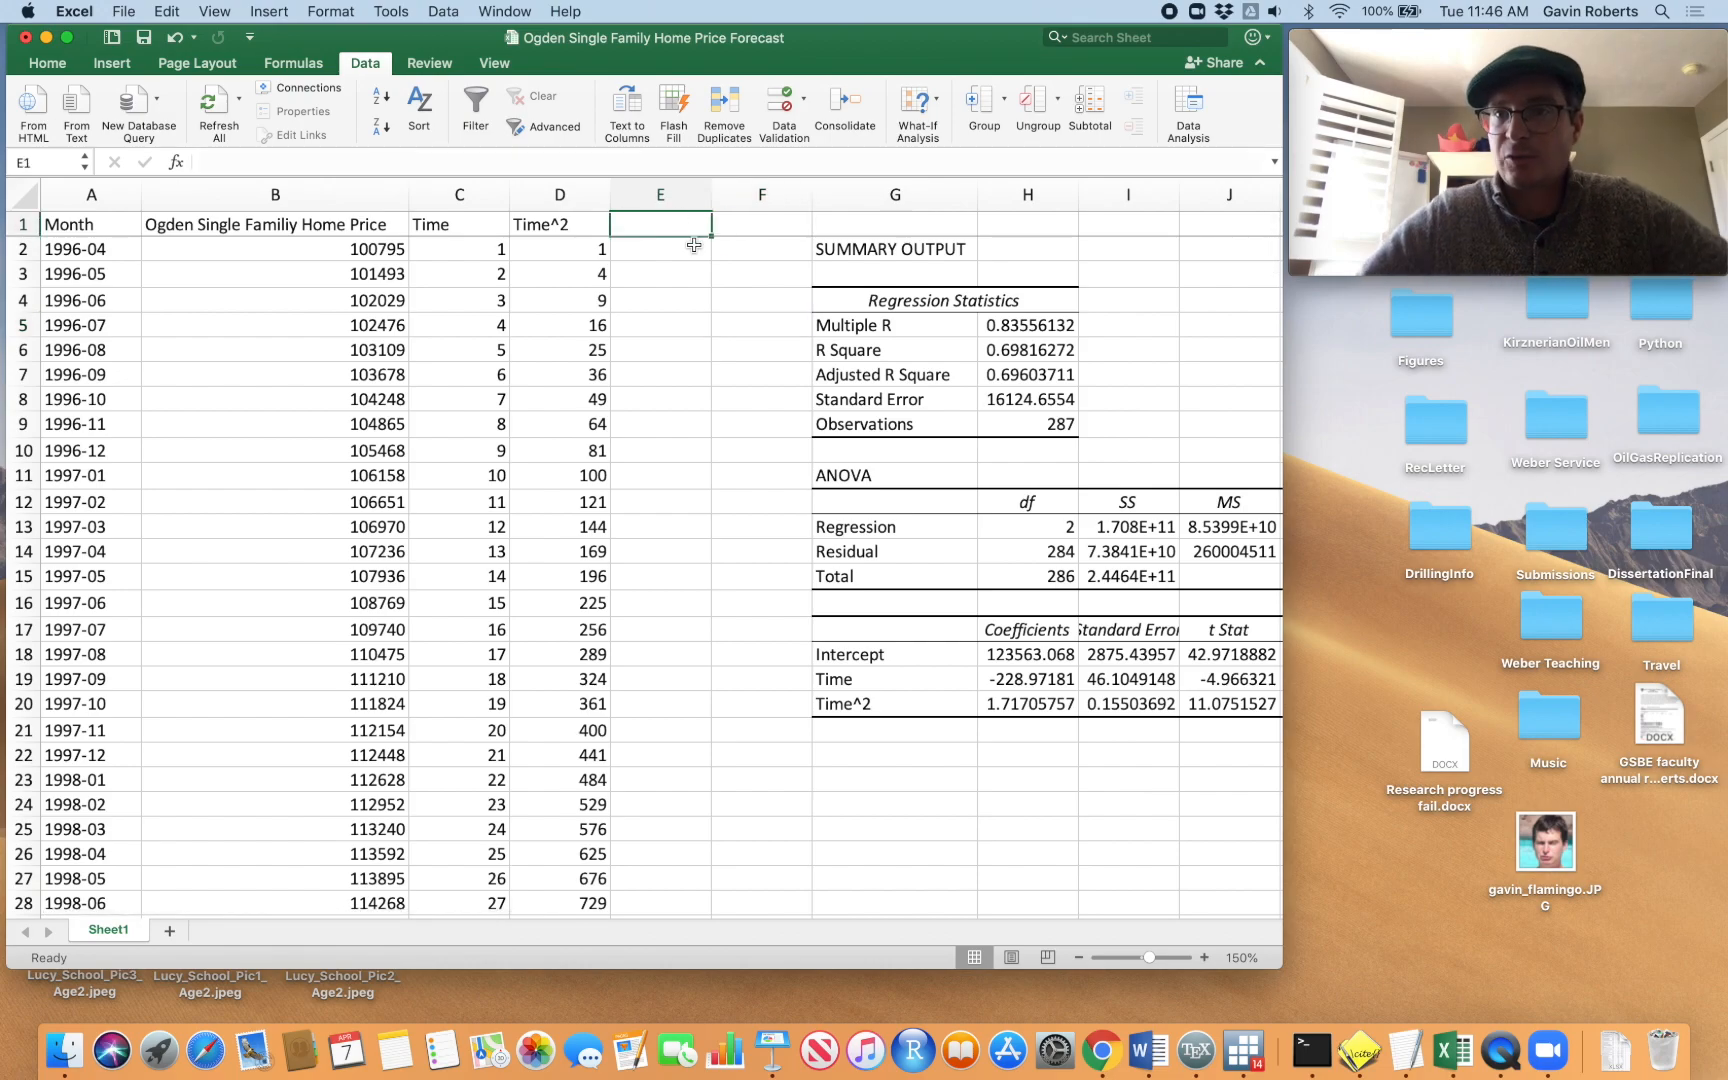
type("P")
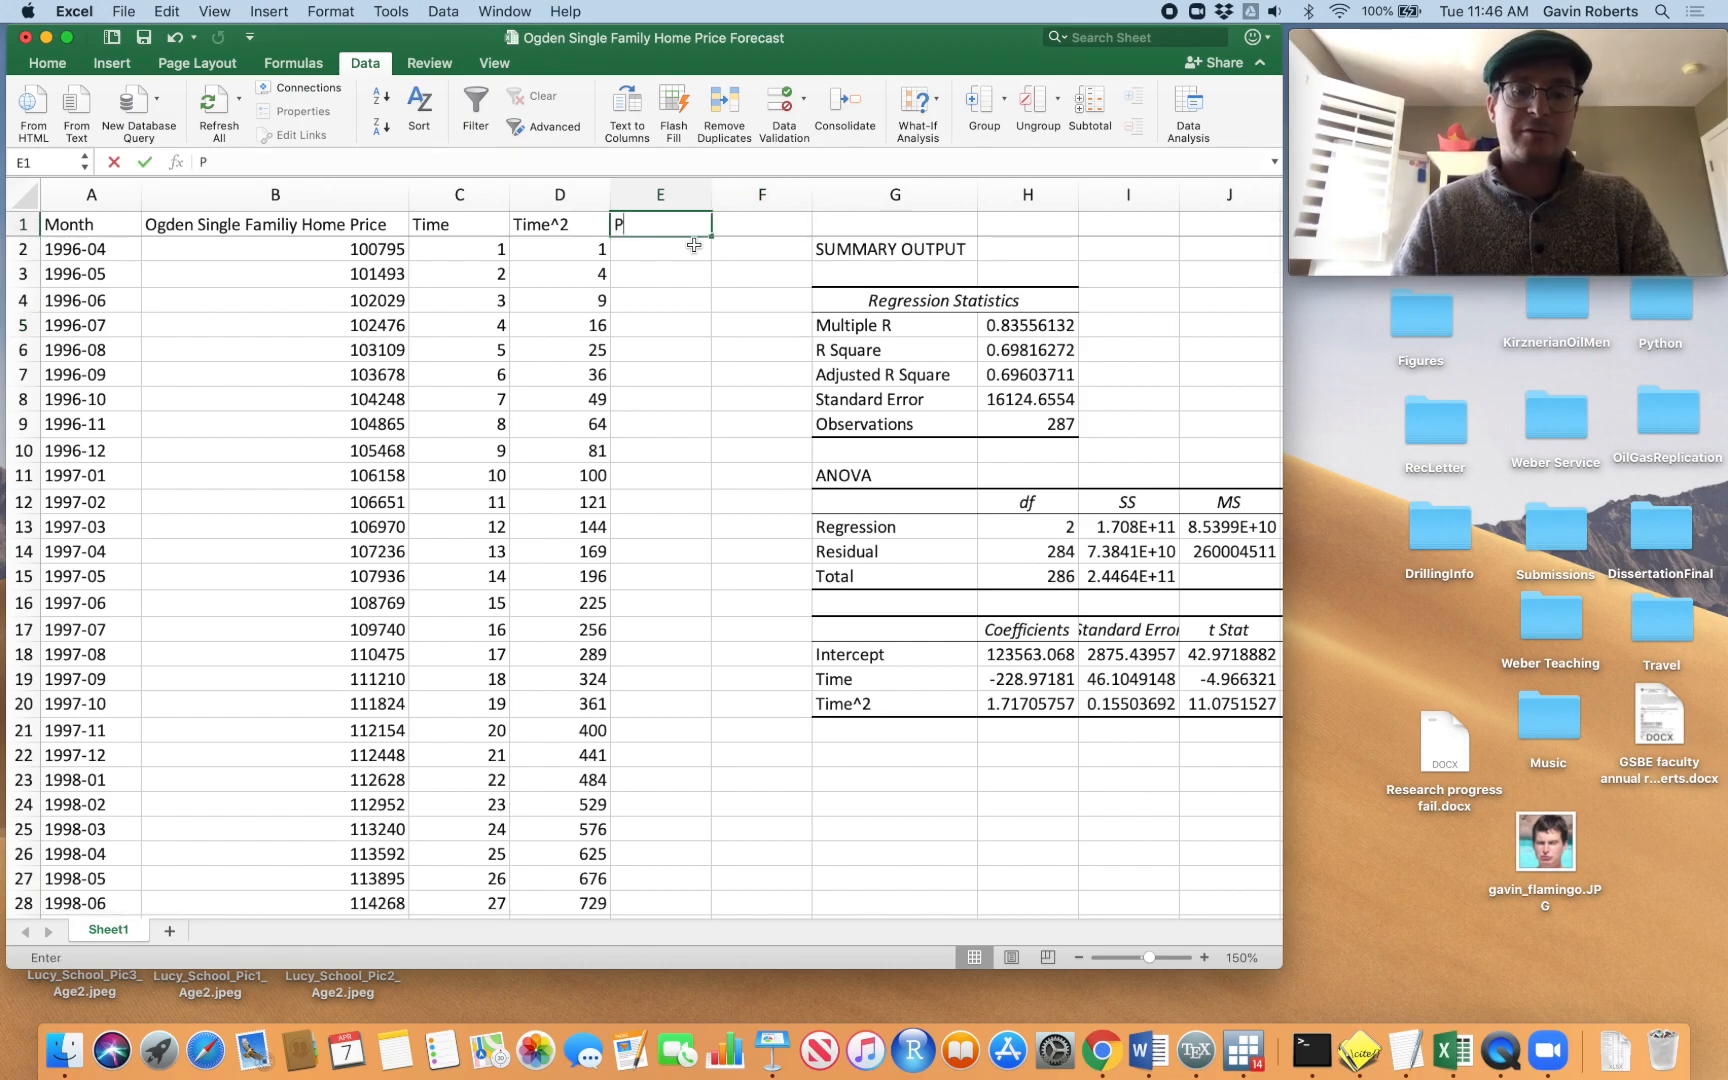
type("redicte")
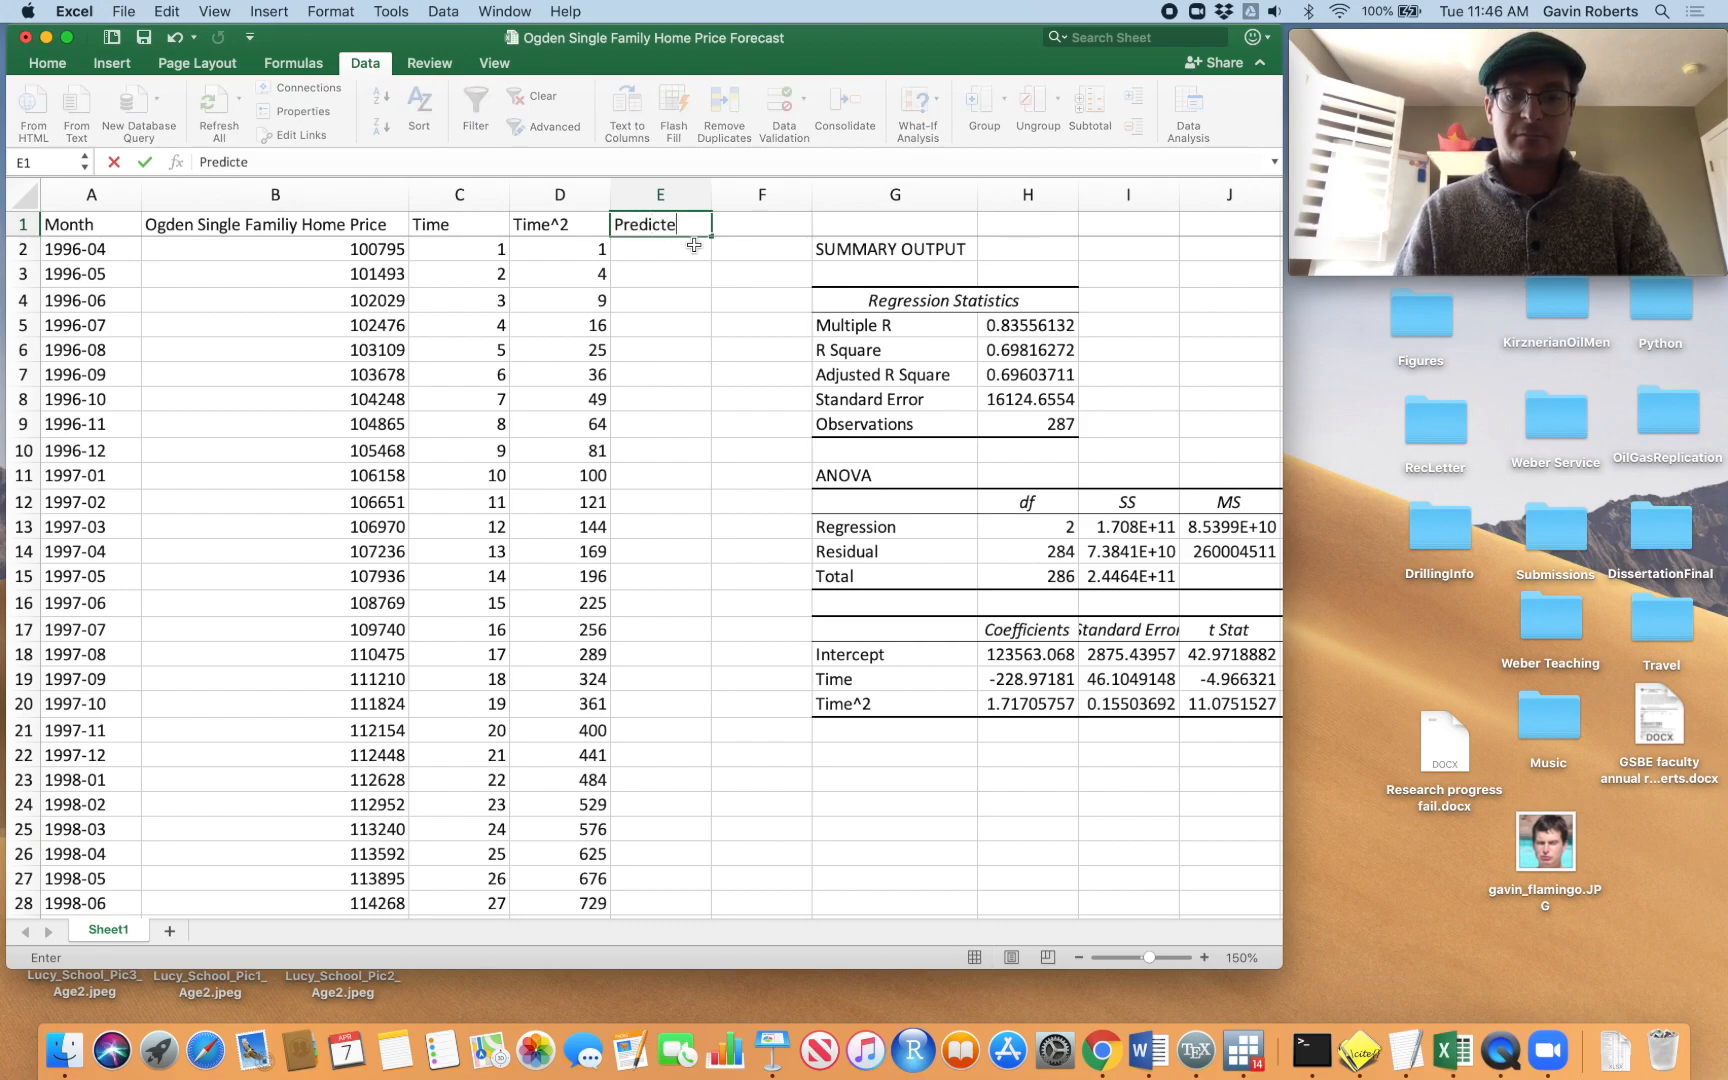
type("d Home Price")
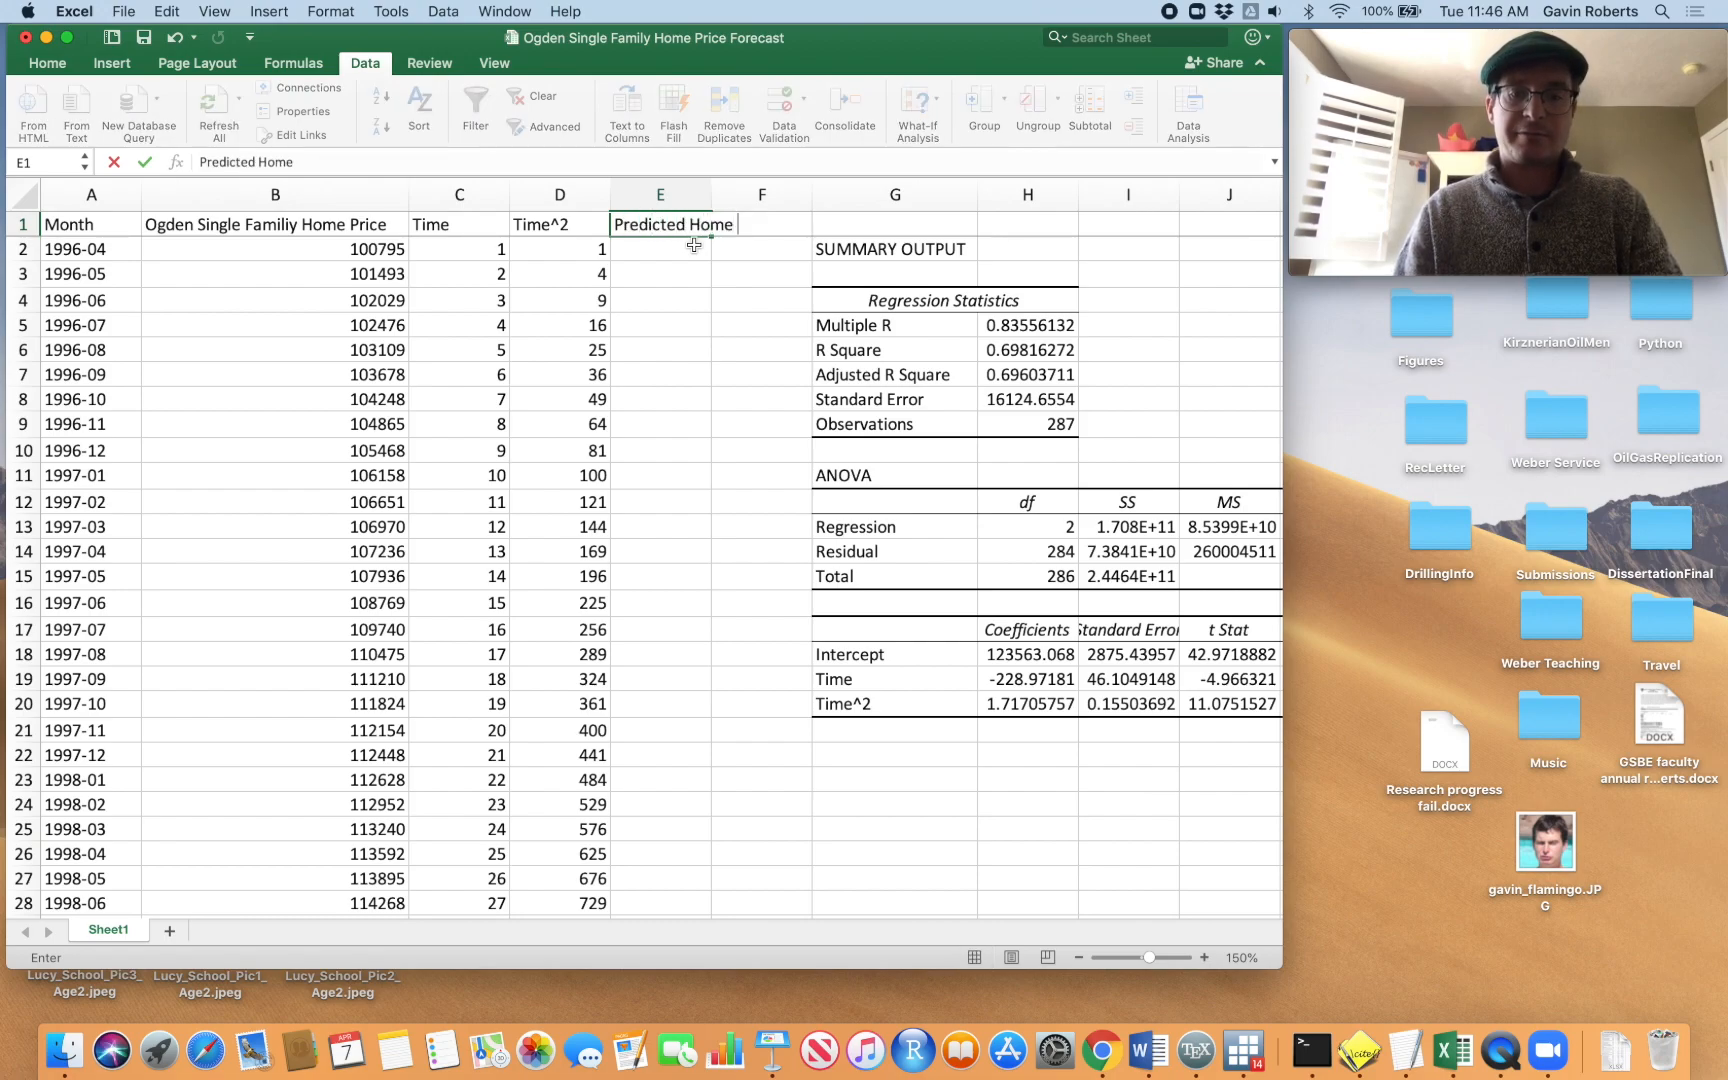
left_click(716, 247)
left_click_drag(711, 190, 785, 400)
left_click(706, 324)
Correct the misspelled word in the B1 header so it reads "Ogden Single Family Home Price"
double_click(290, 224)
key("BackSpace")
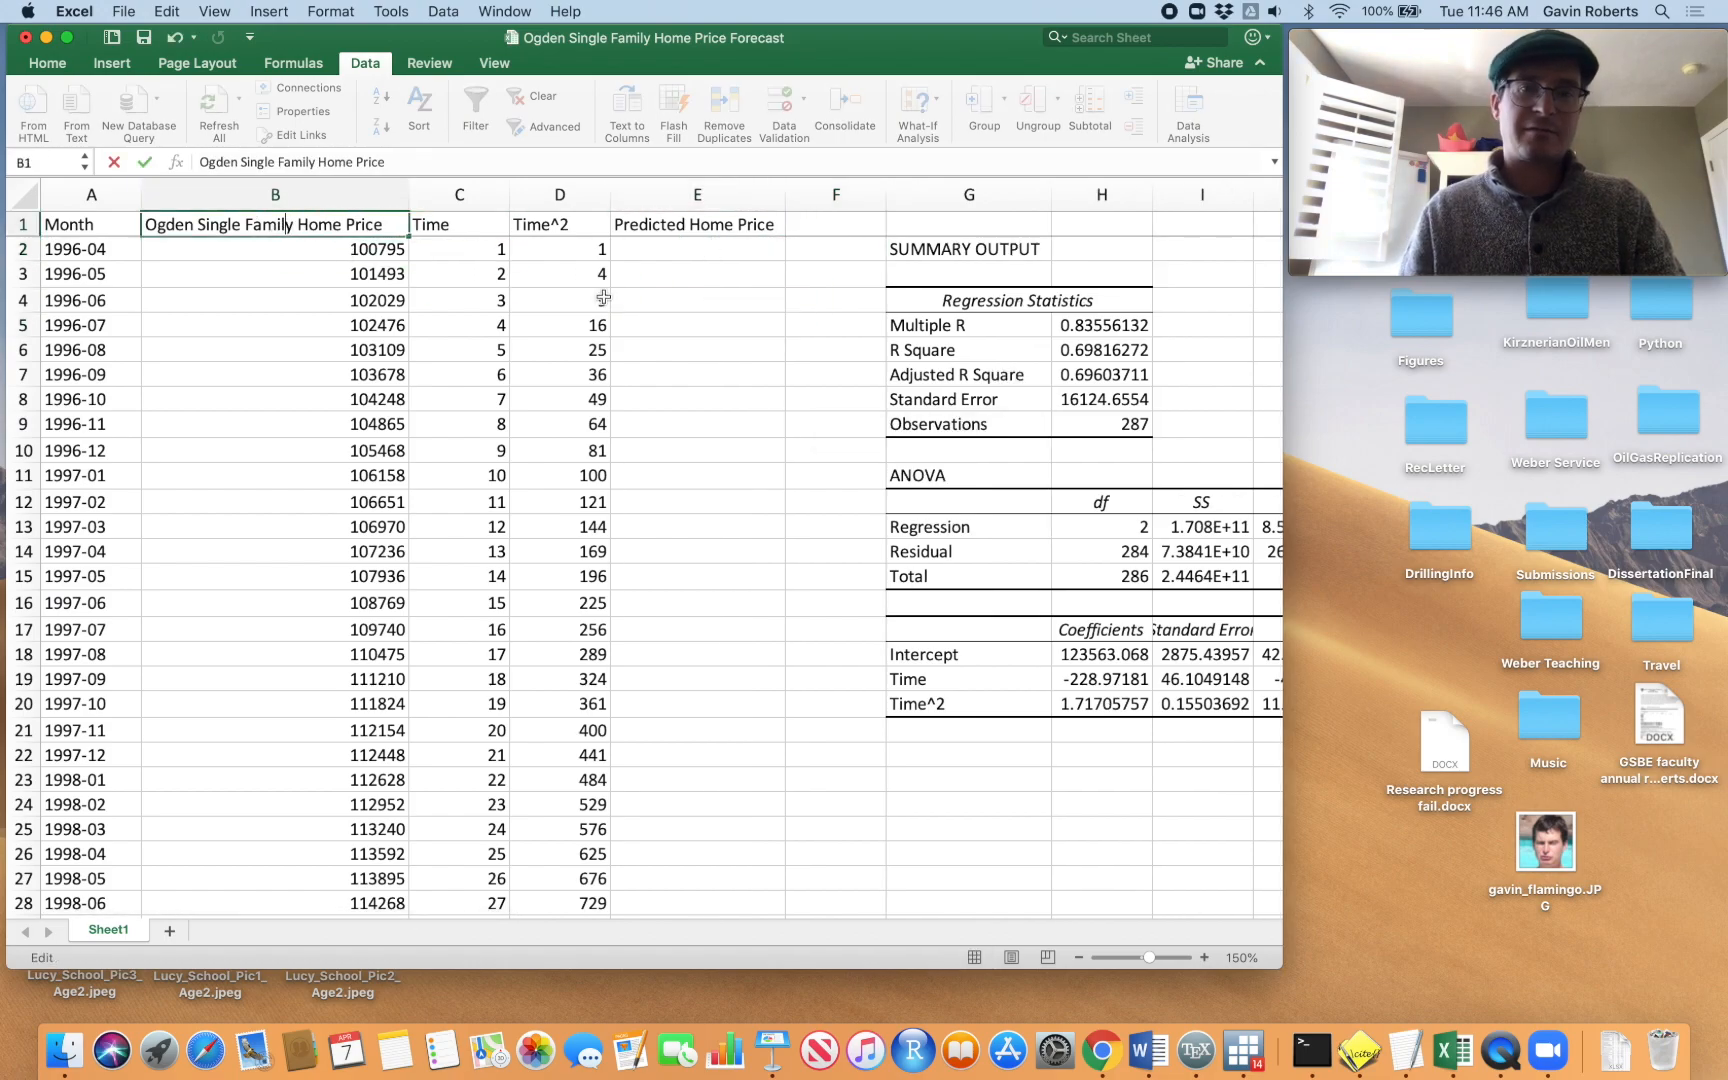
left_click(600, 297)
Start the prediction formula in E2 with an absolute reference to the intercept coefficient, =$H$18
left_click(711, 245)
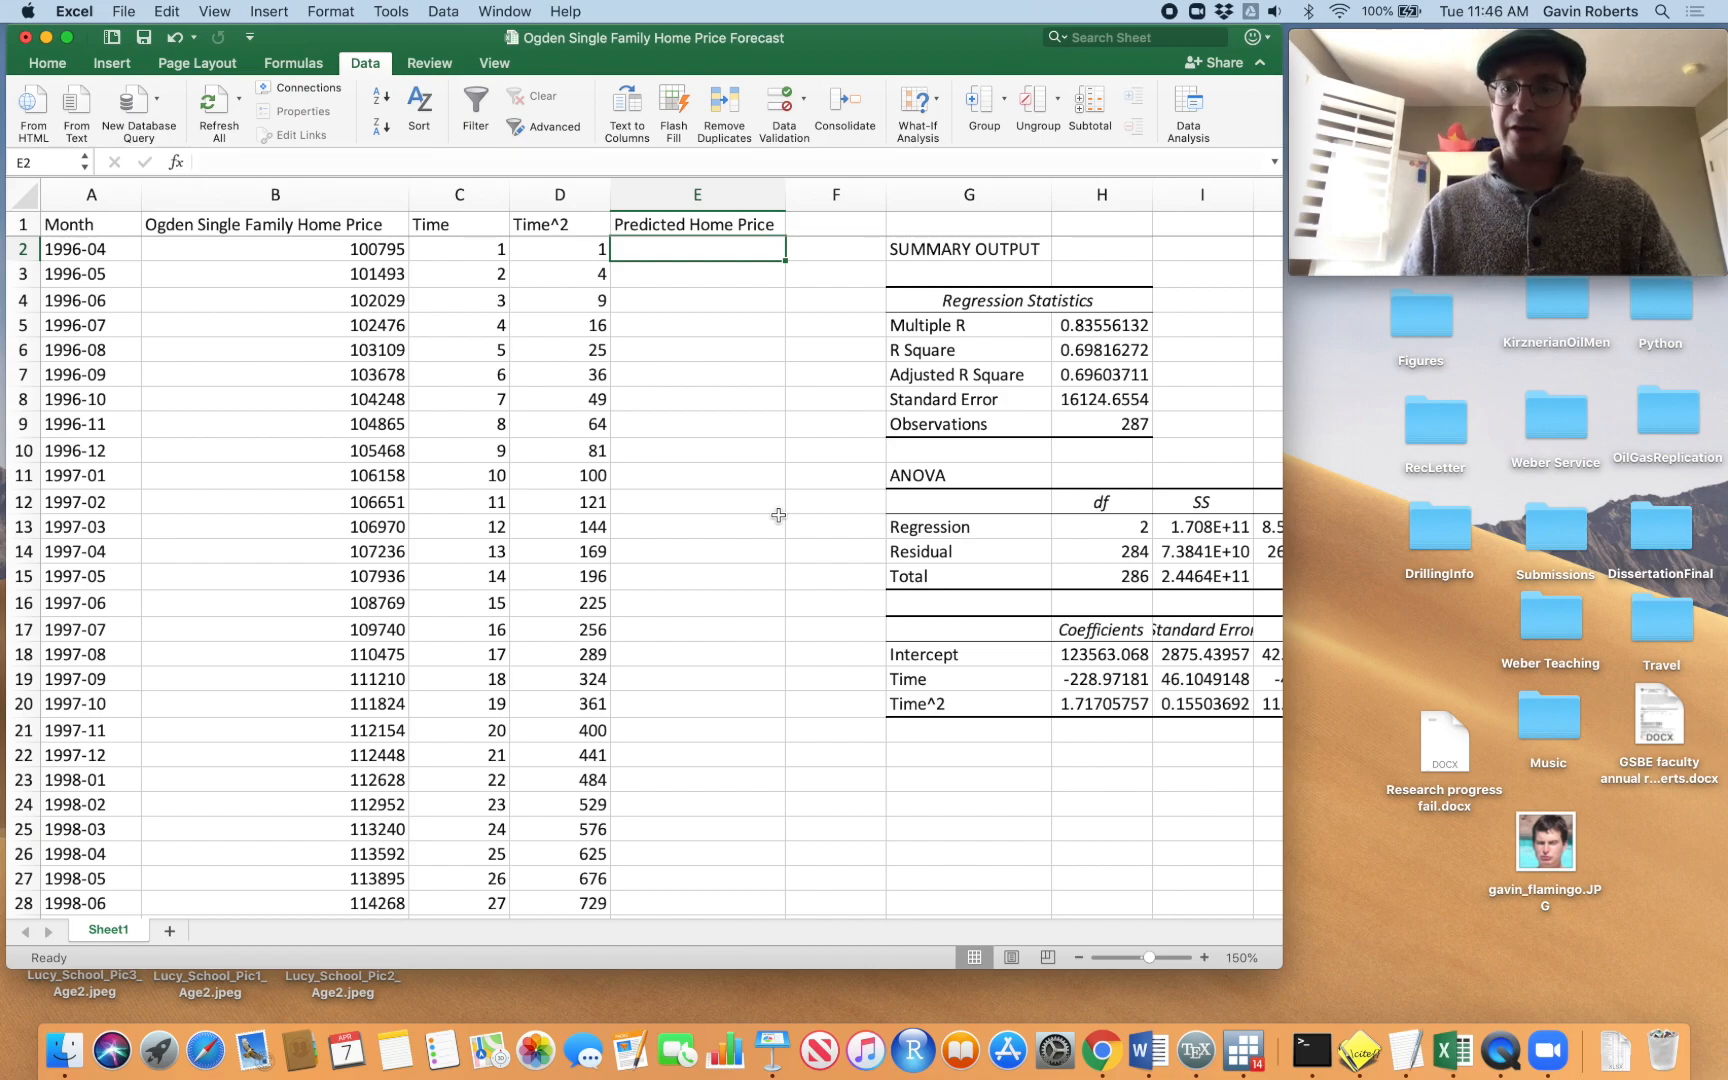
type("=")
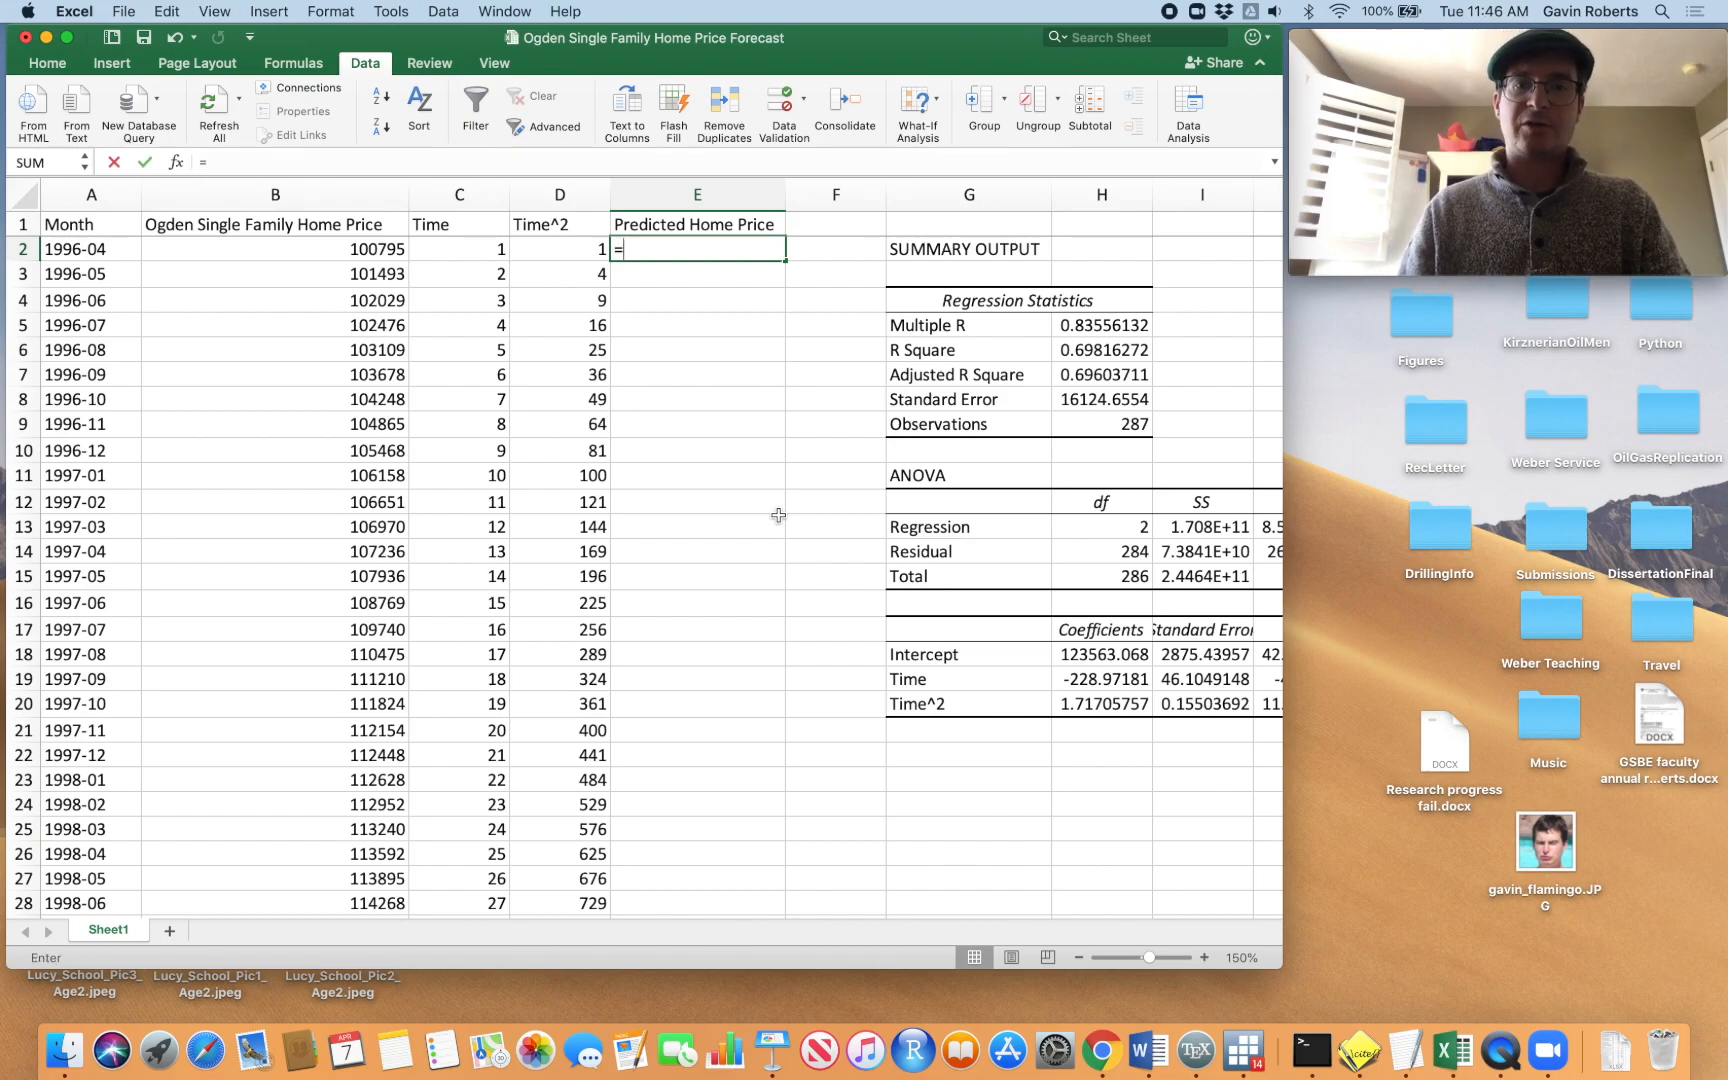
left_click(1101, 654)
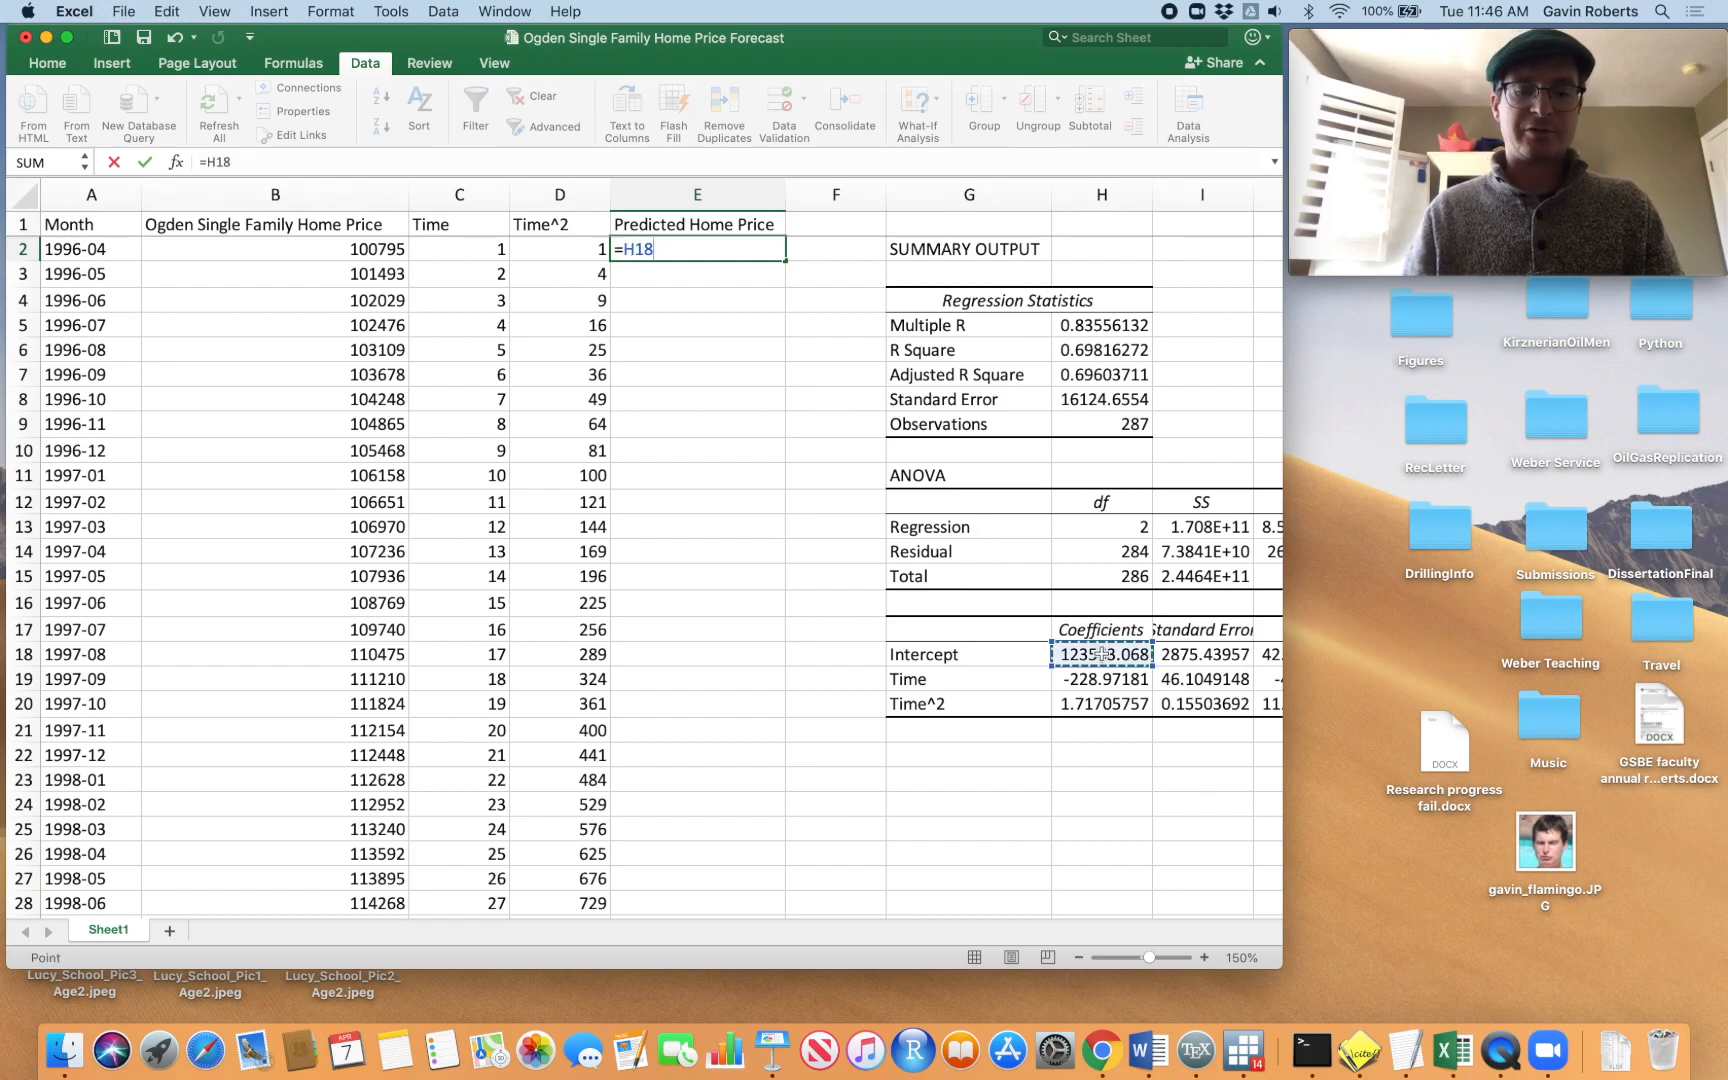
type("+")
key("BackSpace")
key("super+t")
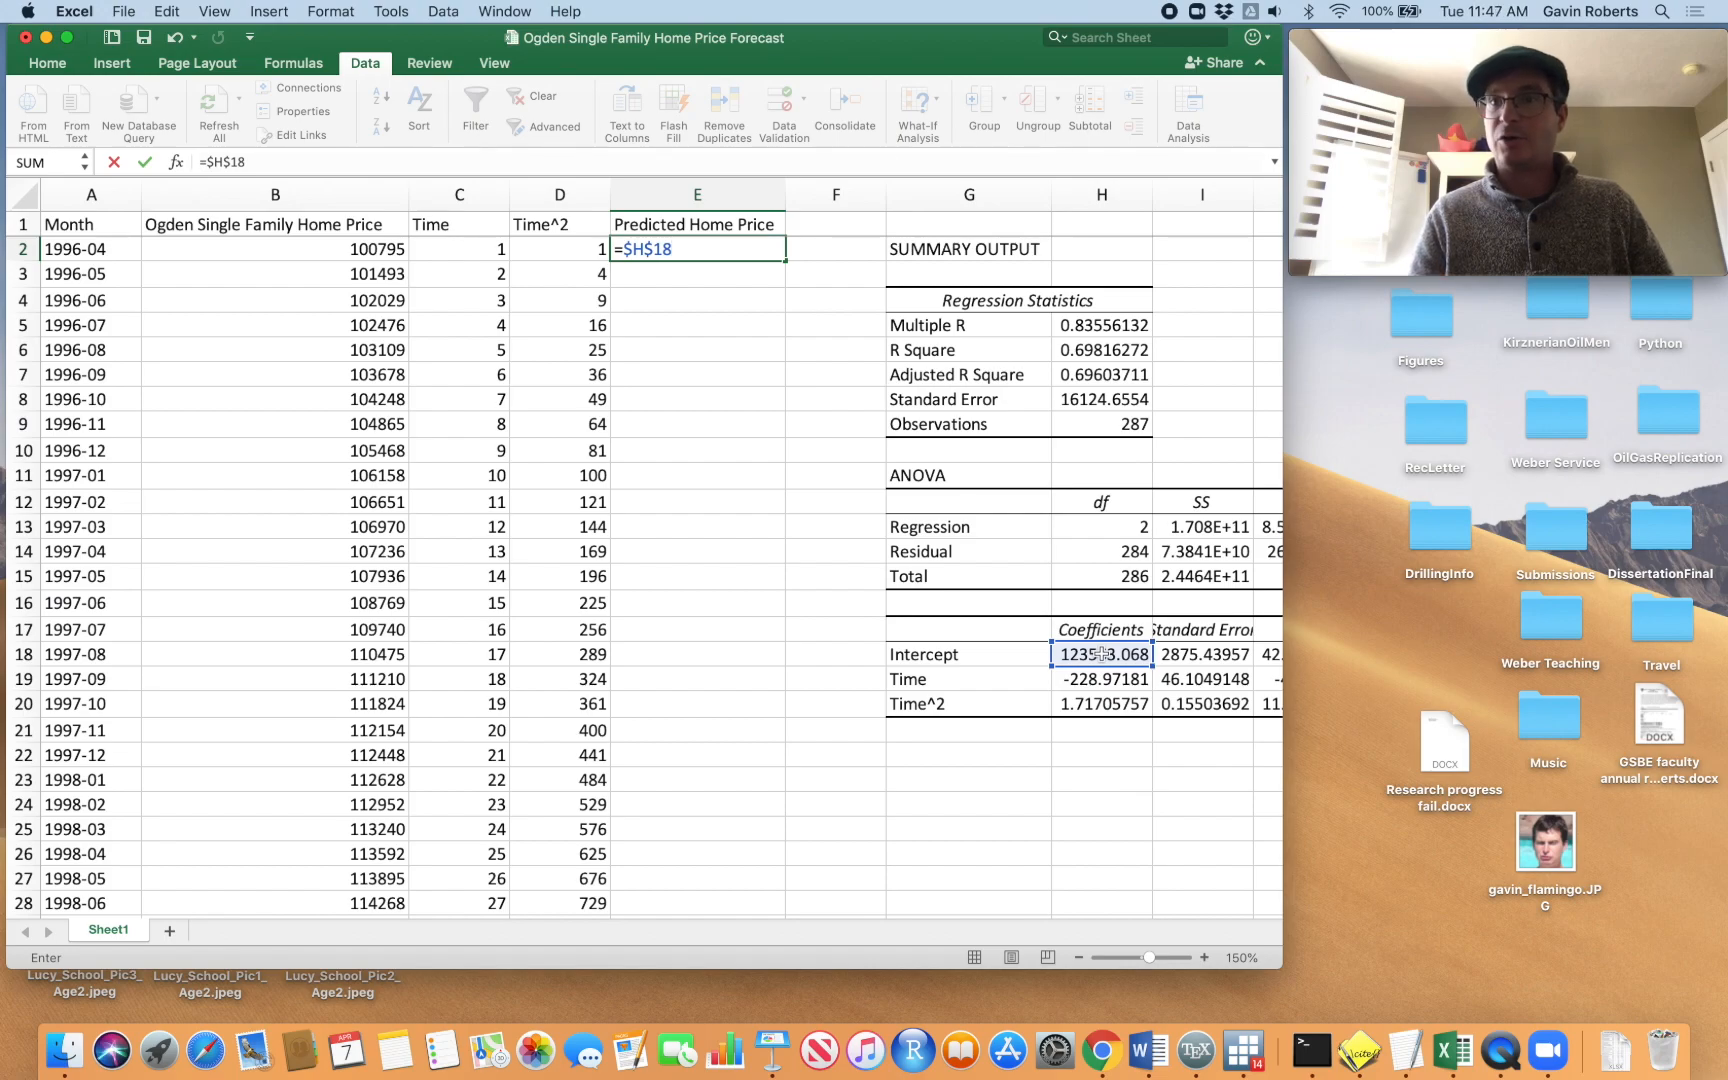
Add the Time term to the E2 formula as the absolute Time coefficient multiplied by the row's Time value, +$H$19*C2
type("+")
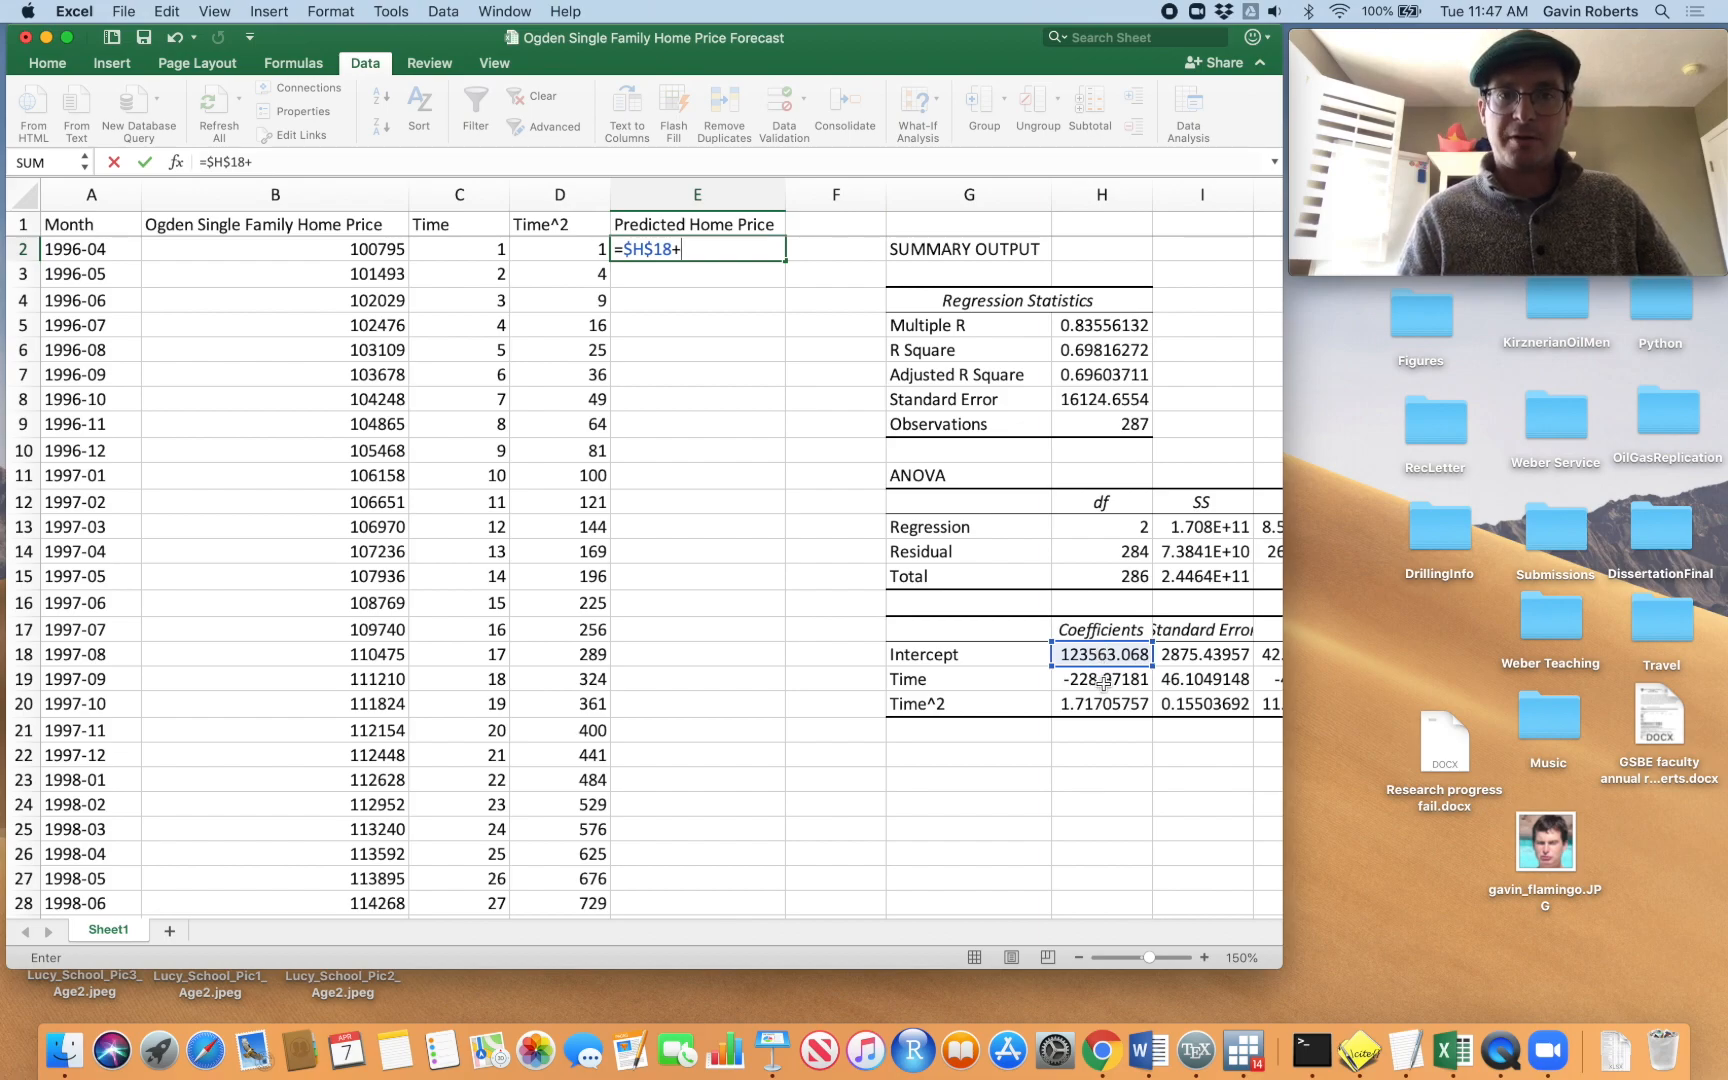
left_click(1104, 681)
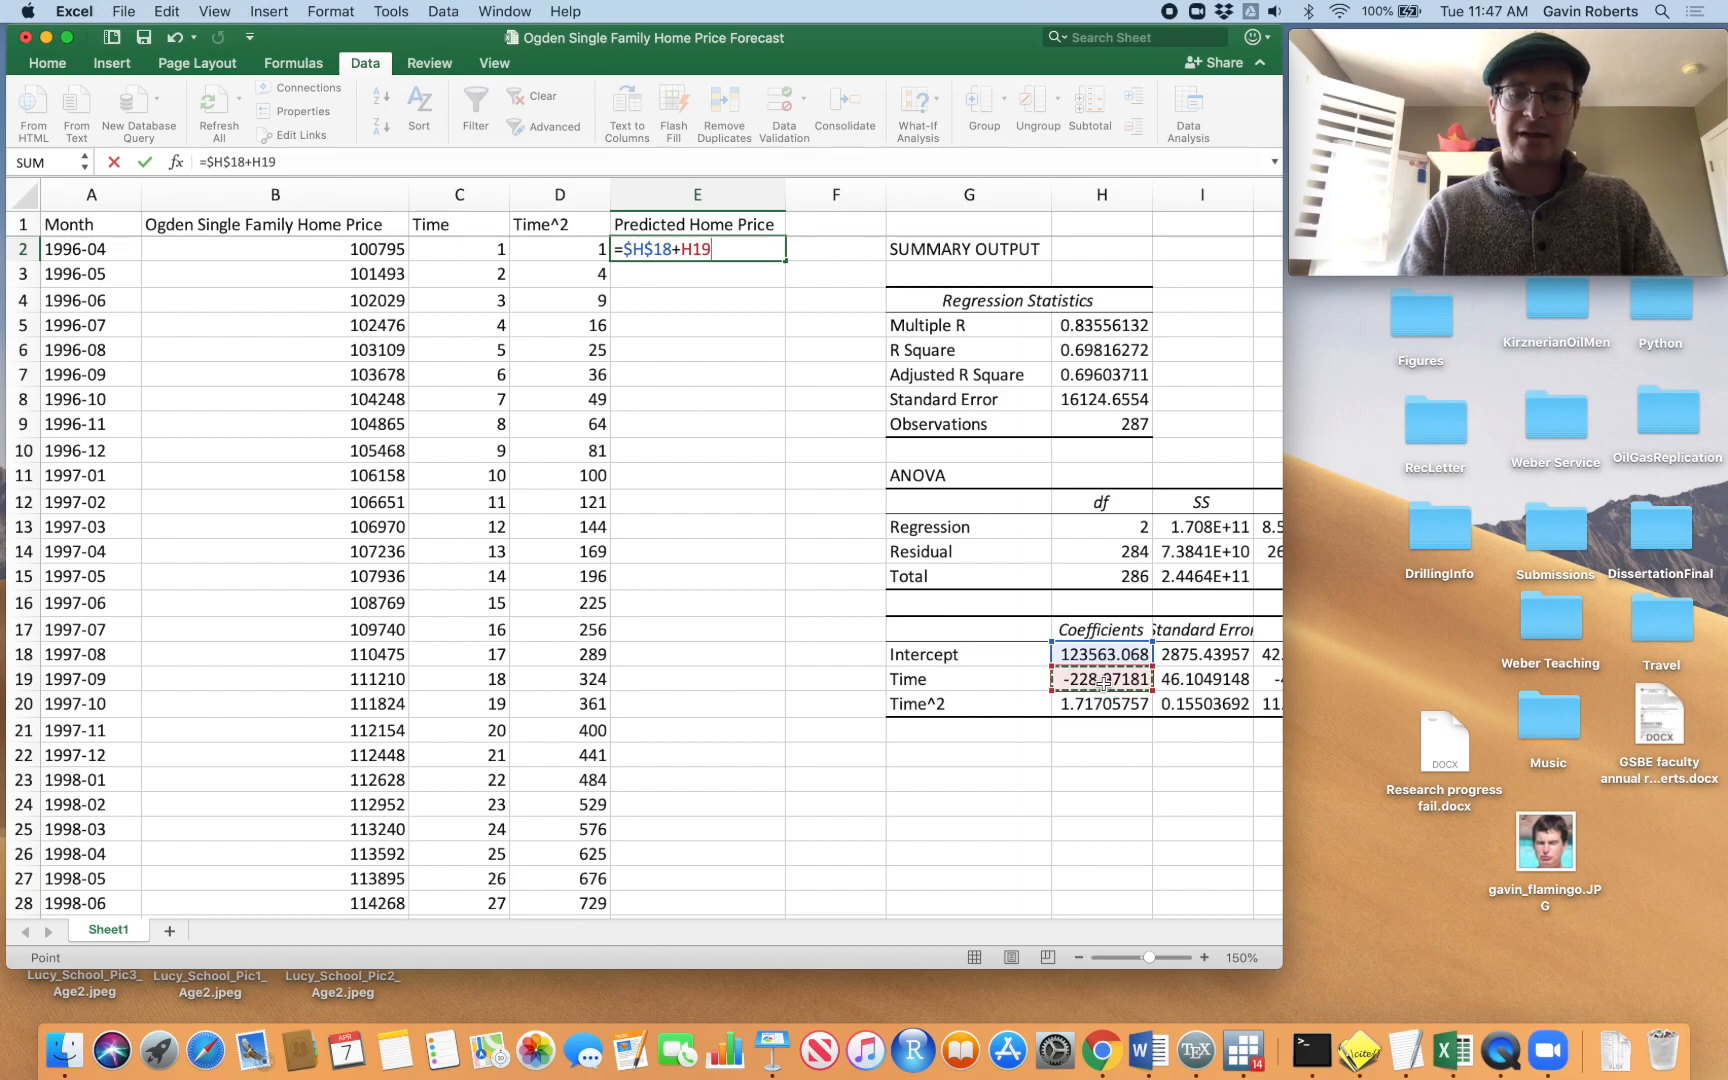
key("F4")
type("*")
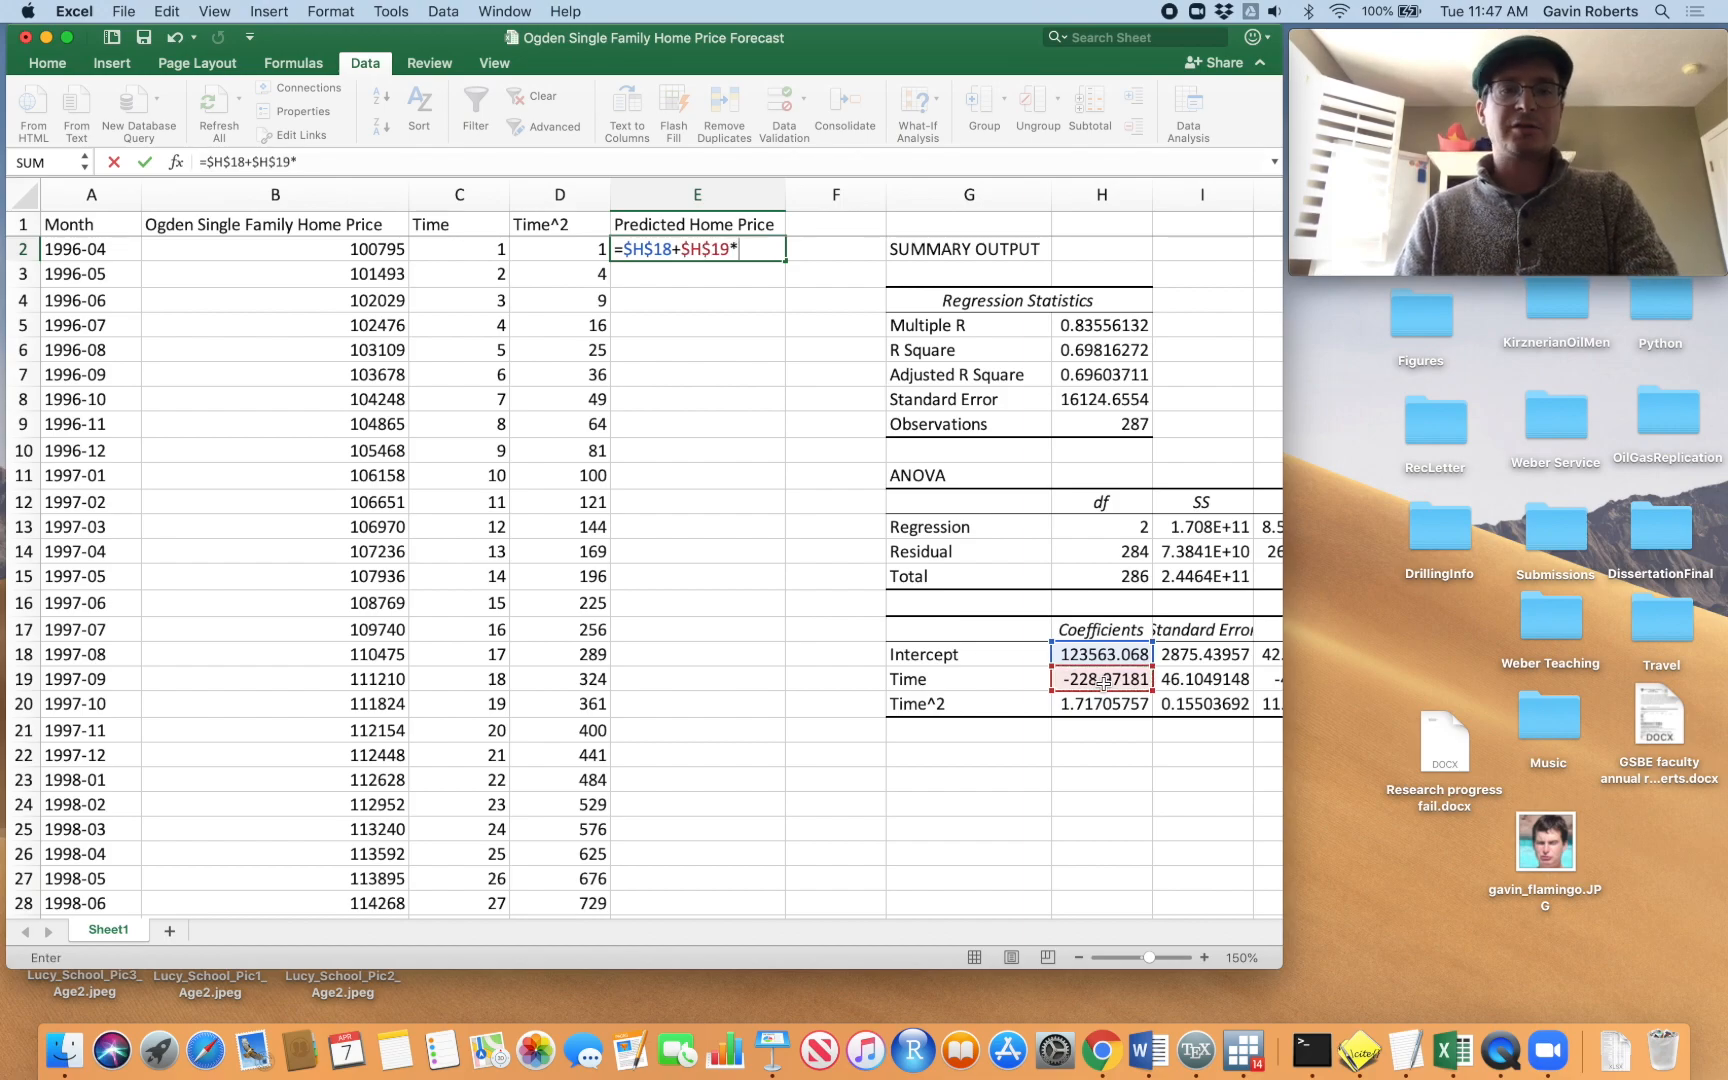
left_click(474, 253)
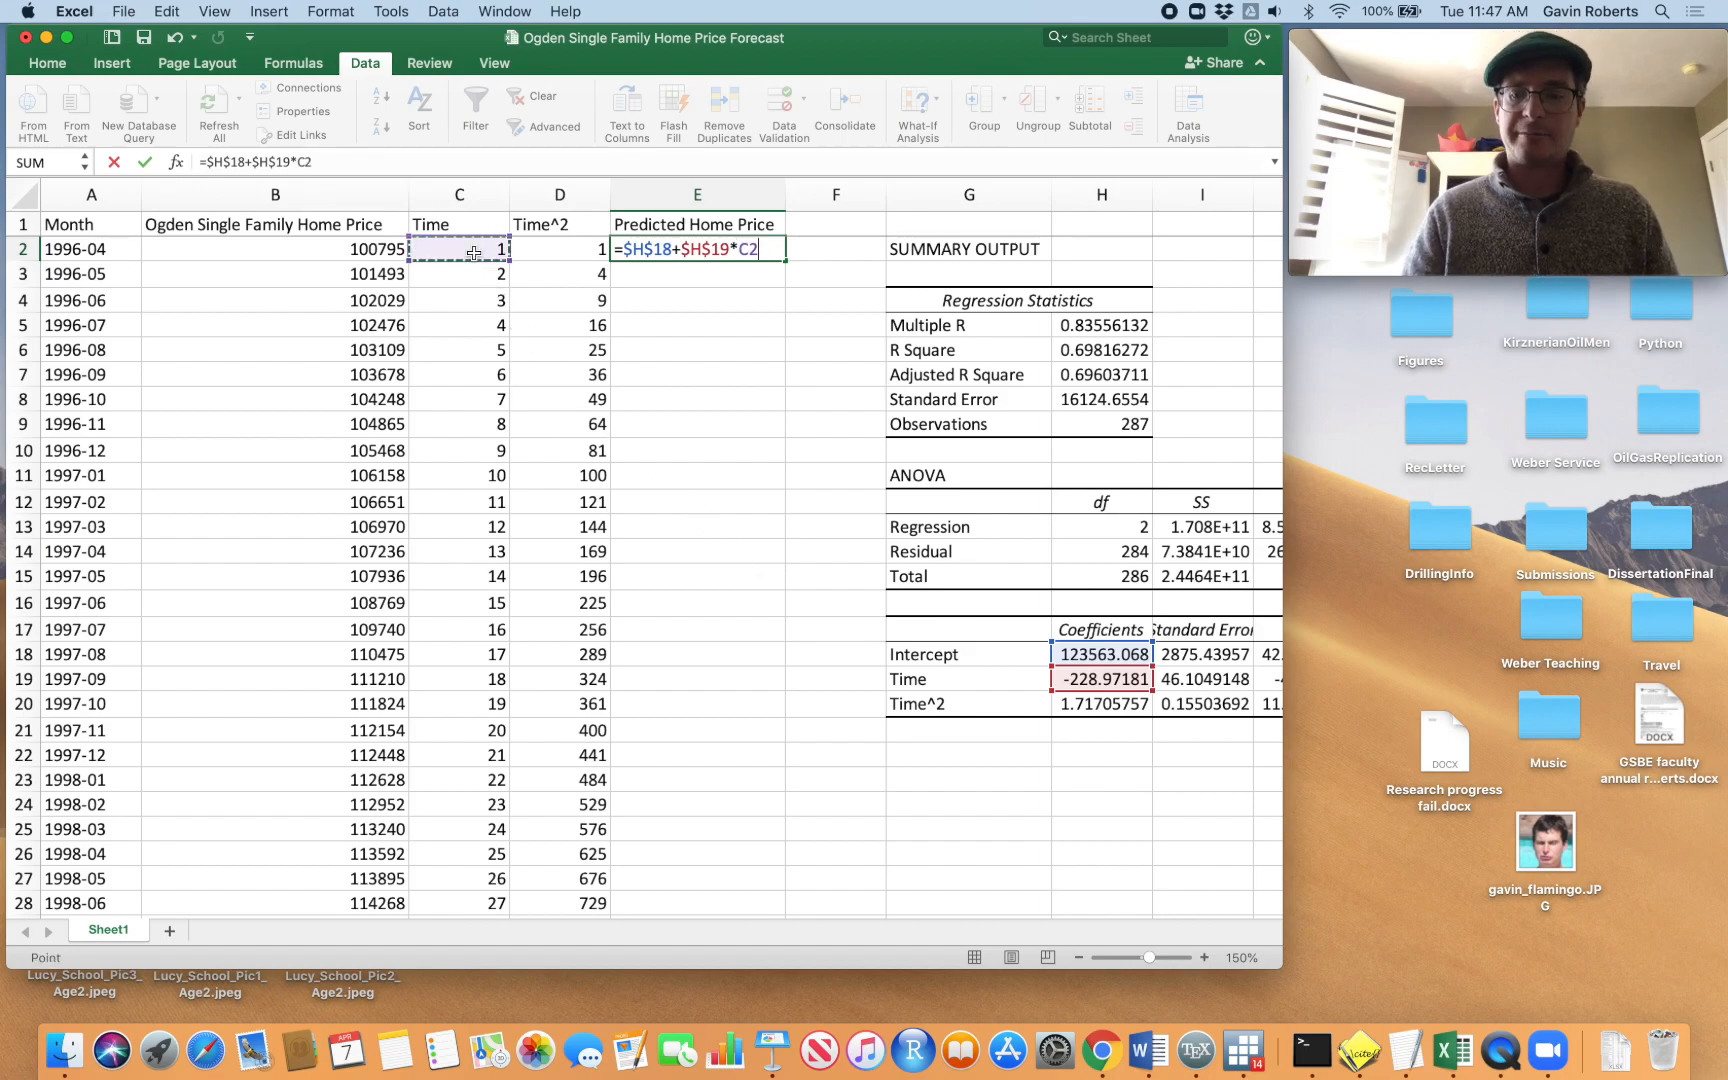
Complete the E2 formula with the Time^2 term, +$H$20*D2, and enter it
type("+")
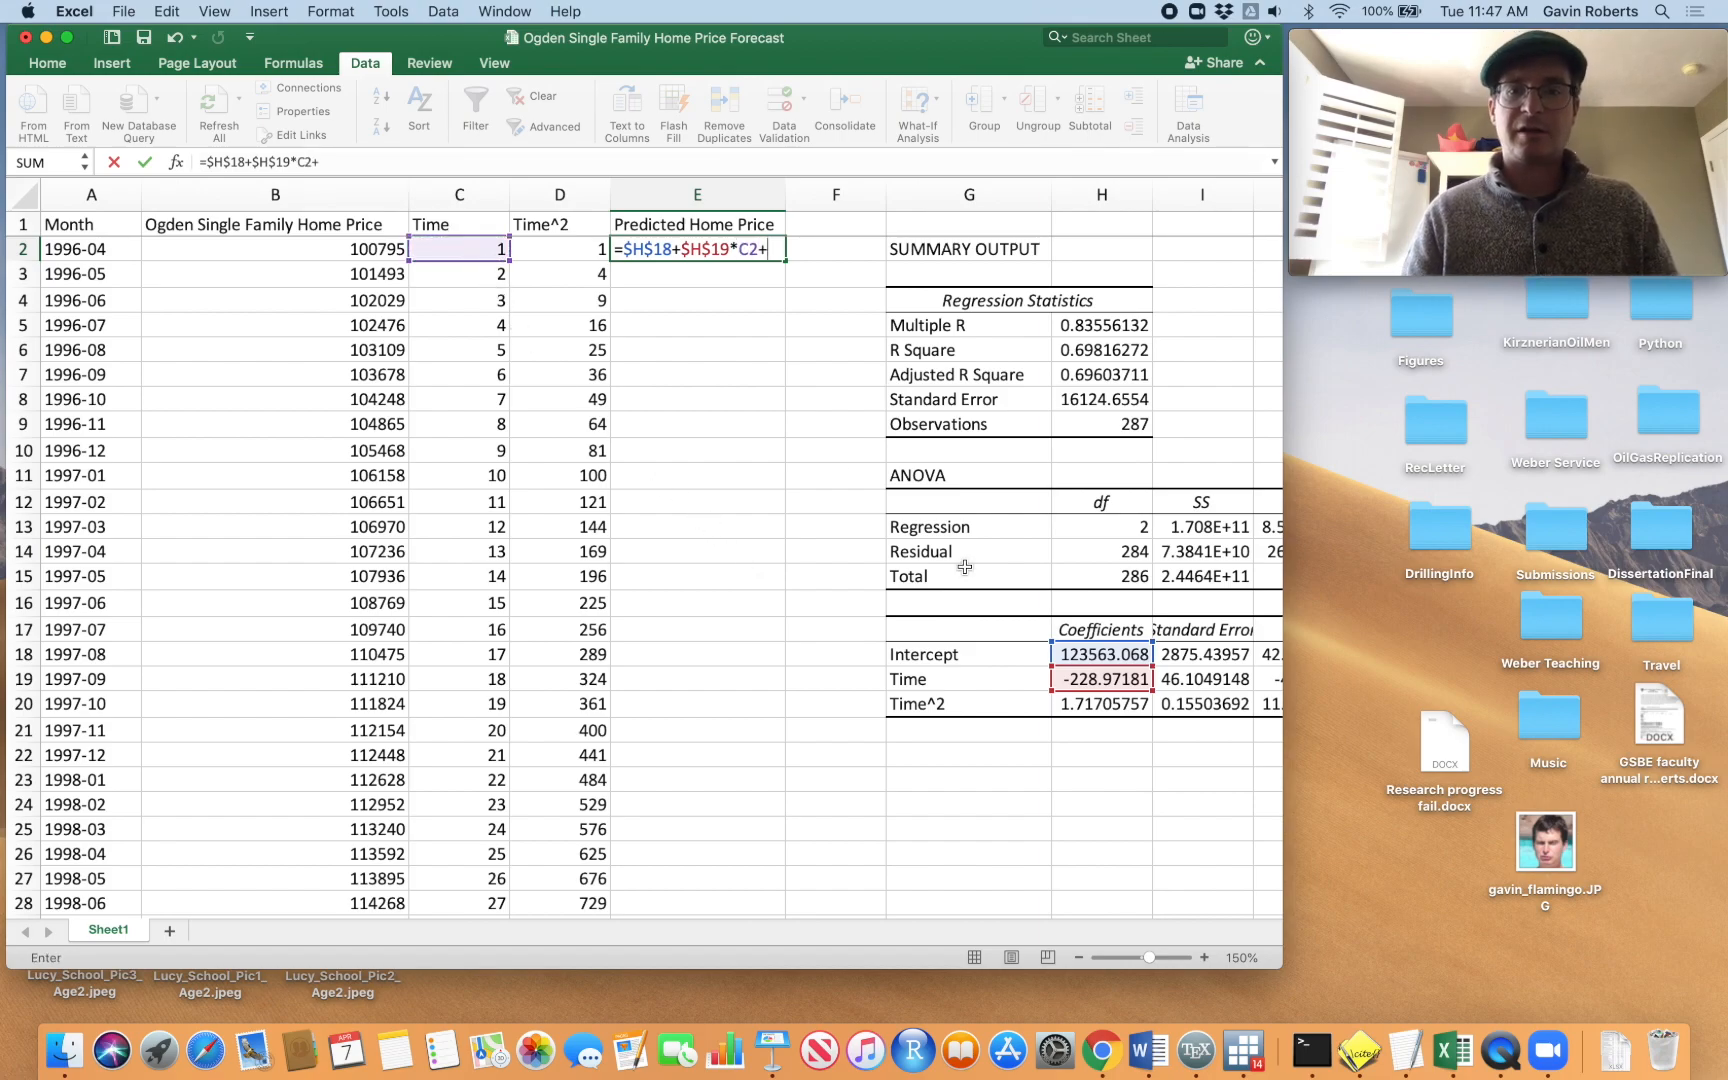
left_click(1086, 699)
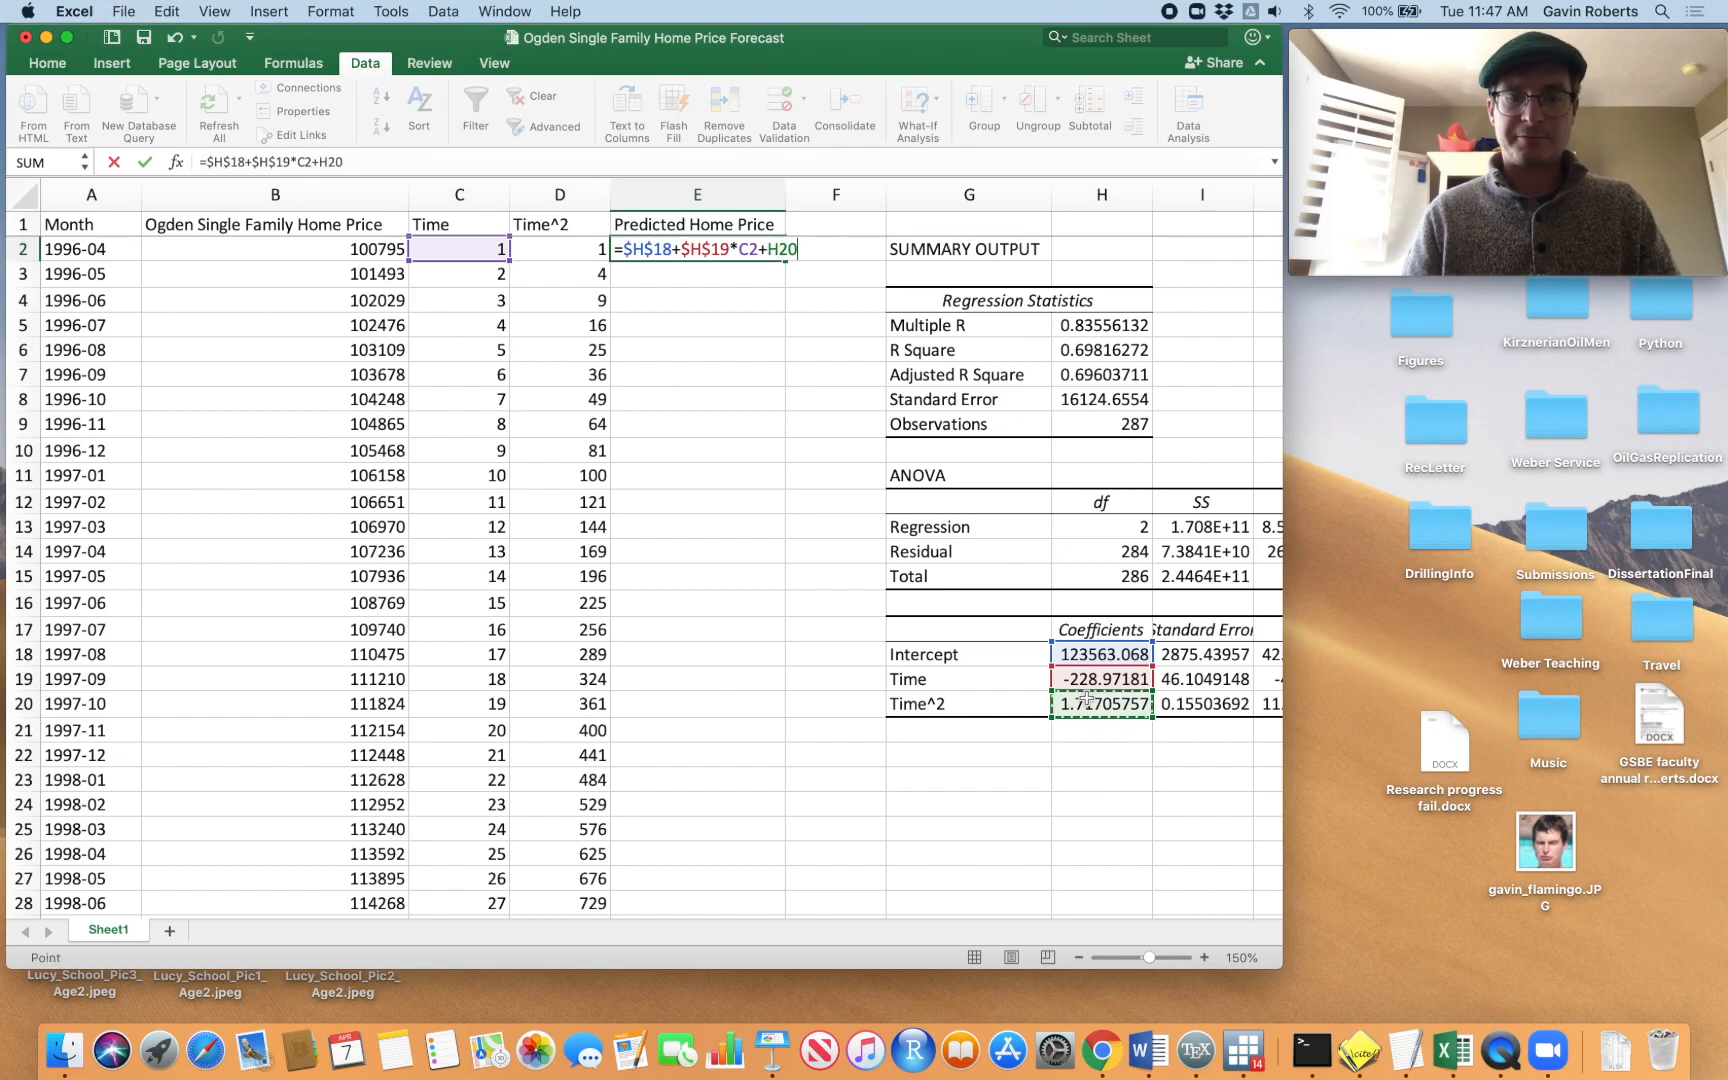
key("F4")
type("*")
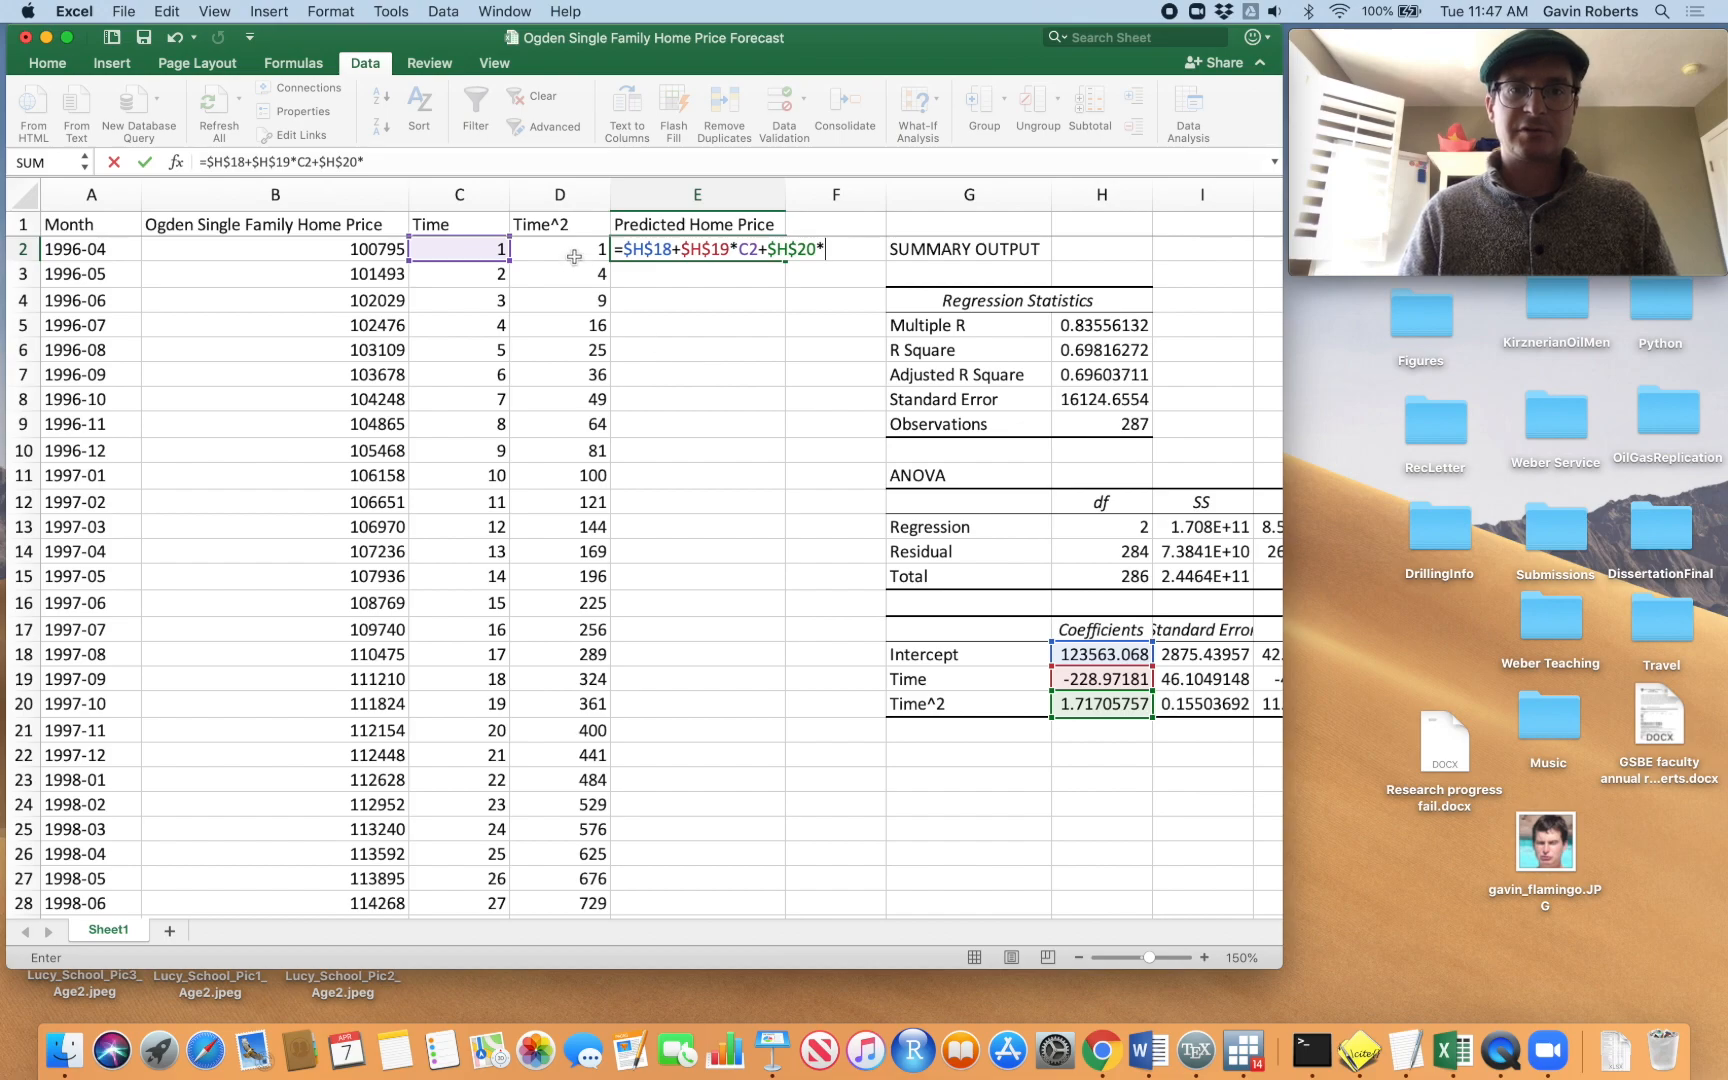
type("D2")
key("Return")
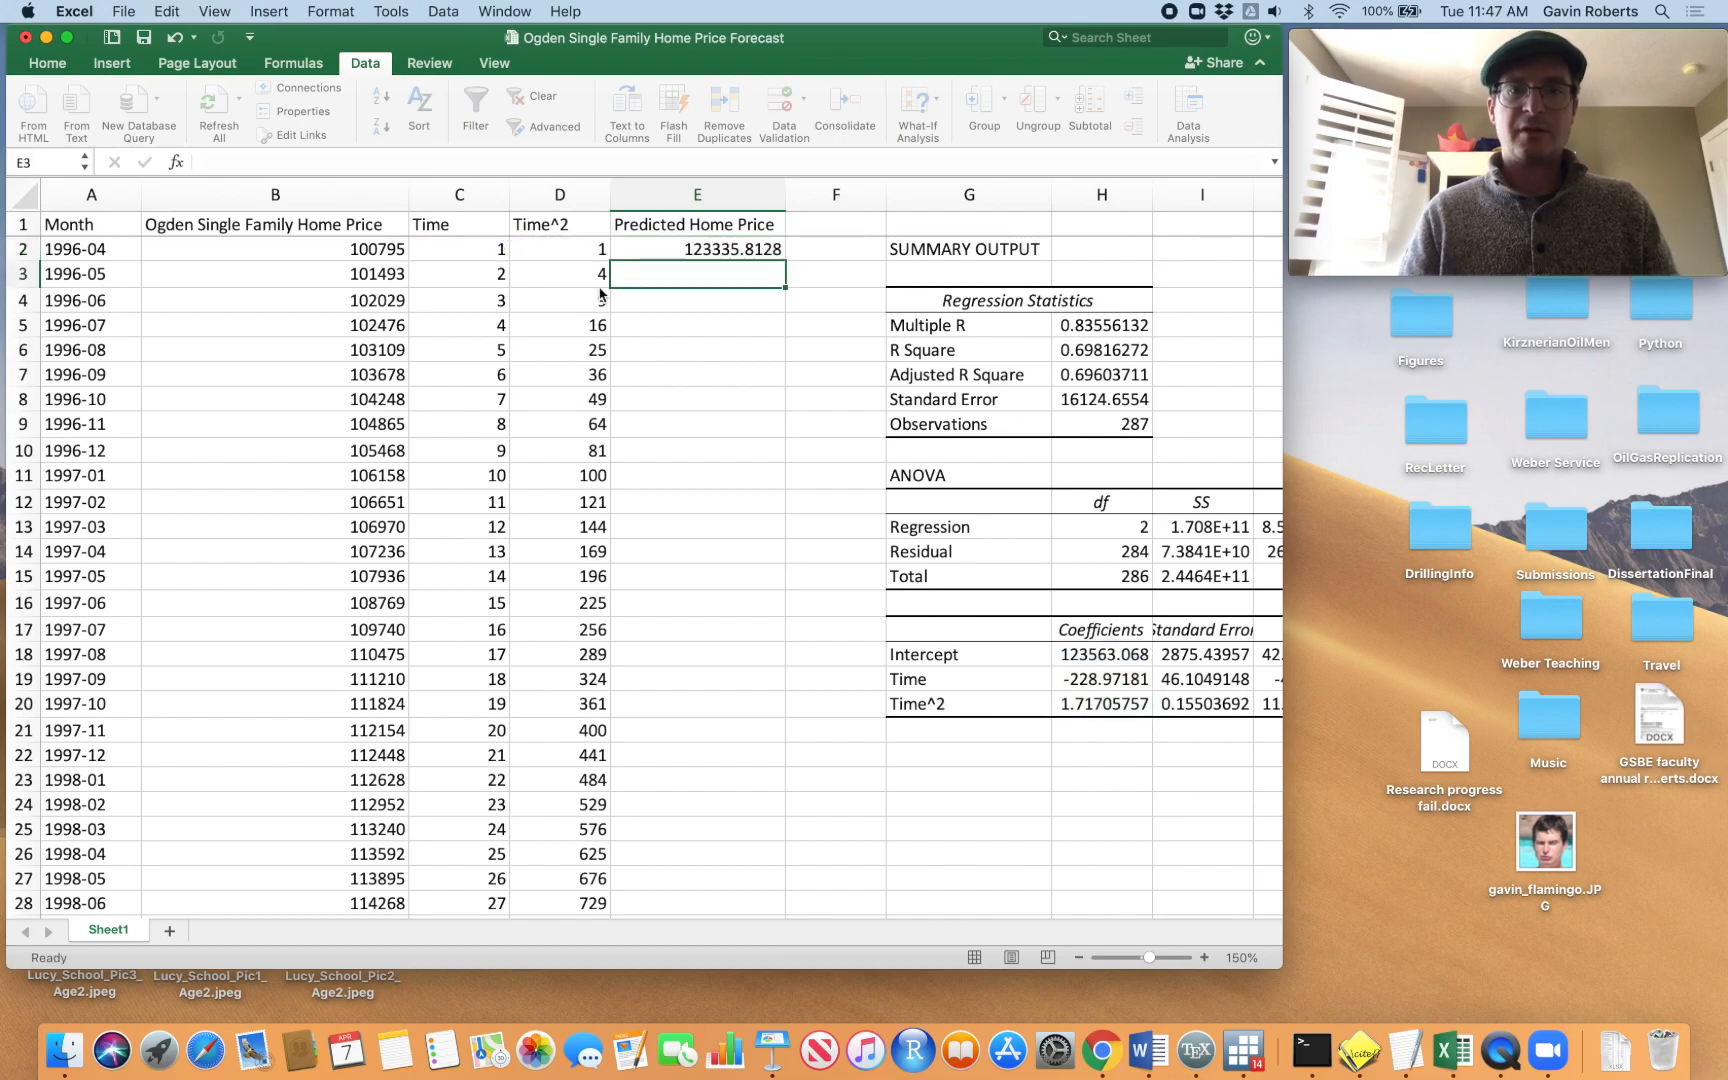
Fill the E2 prediction formula down the Predicted Home Price column through the May-20 row
left_click(728, 251)
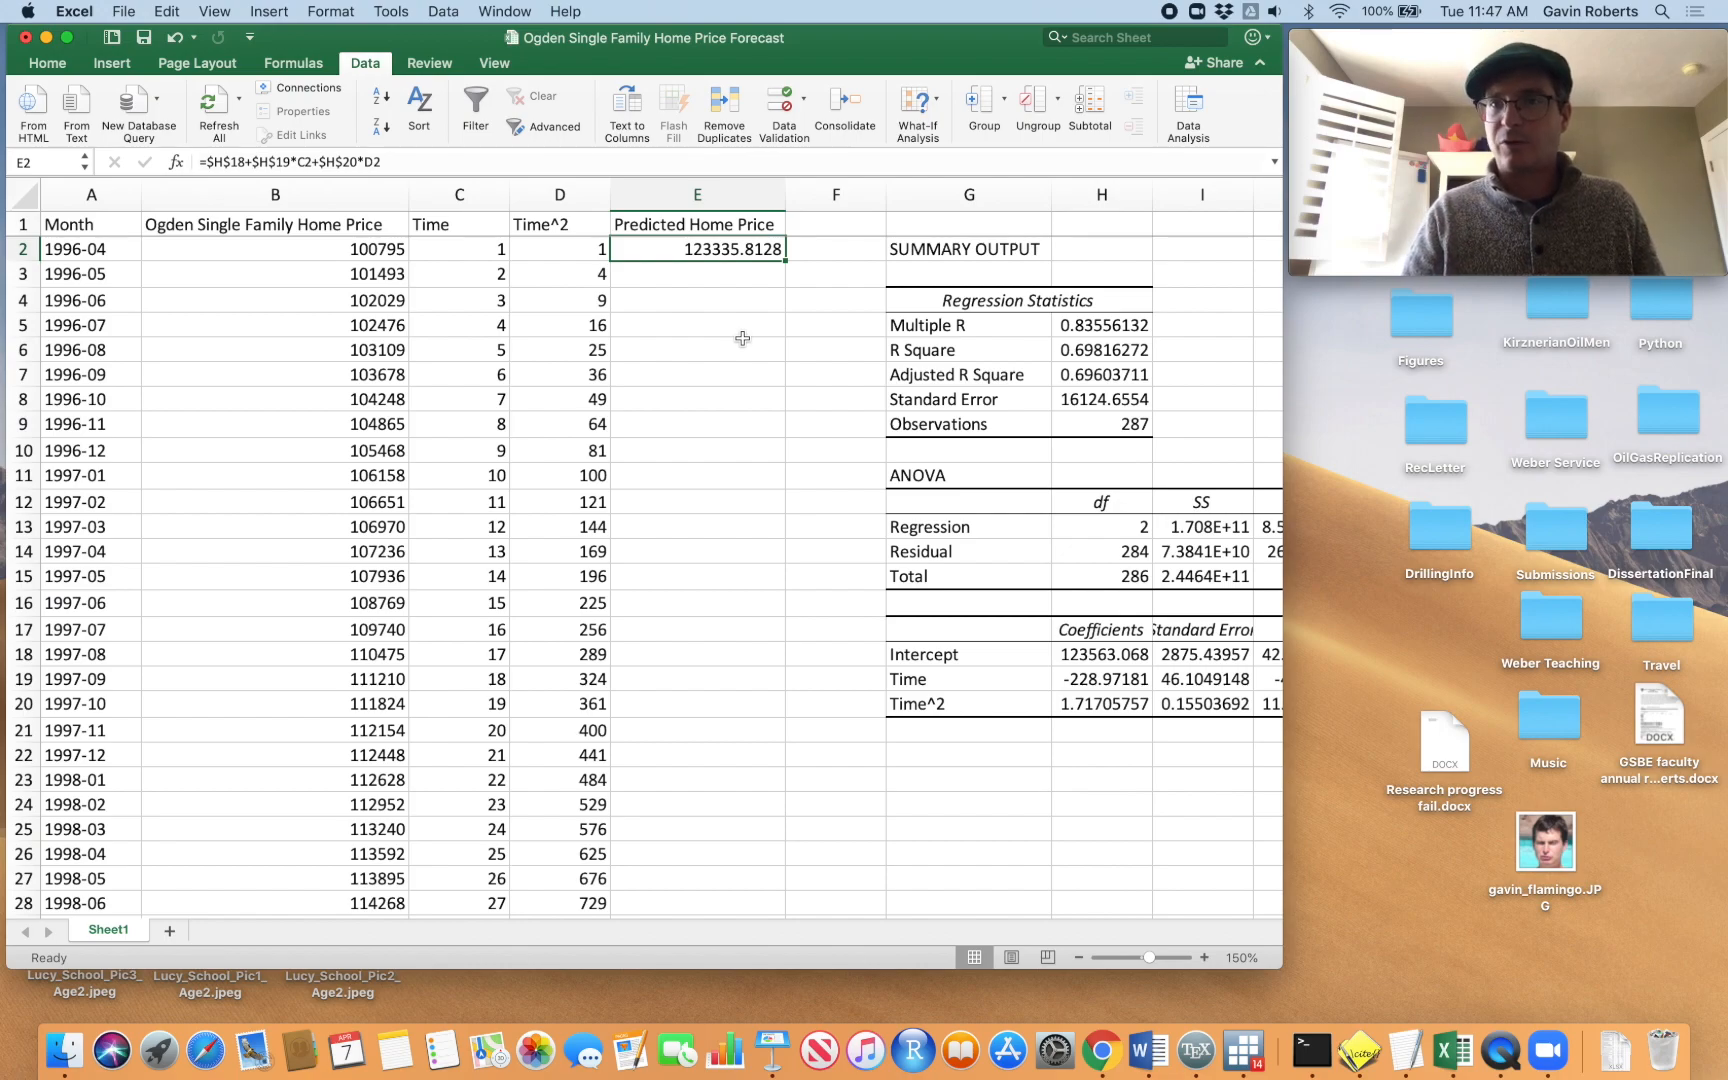
double_click(787, 259)
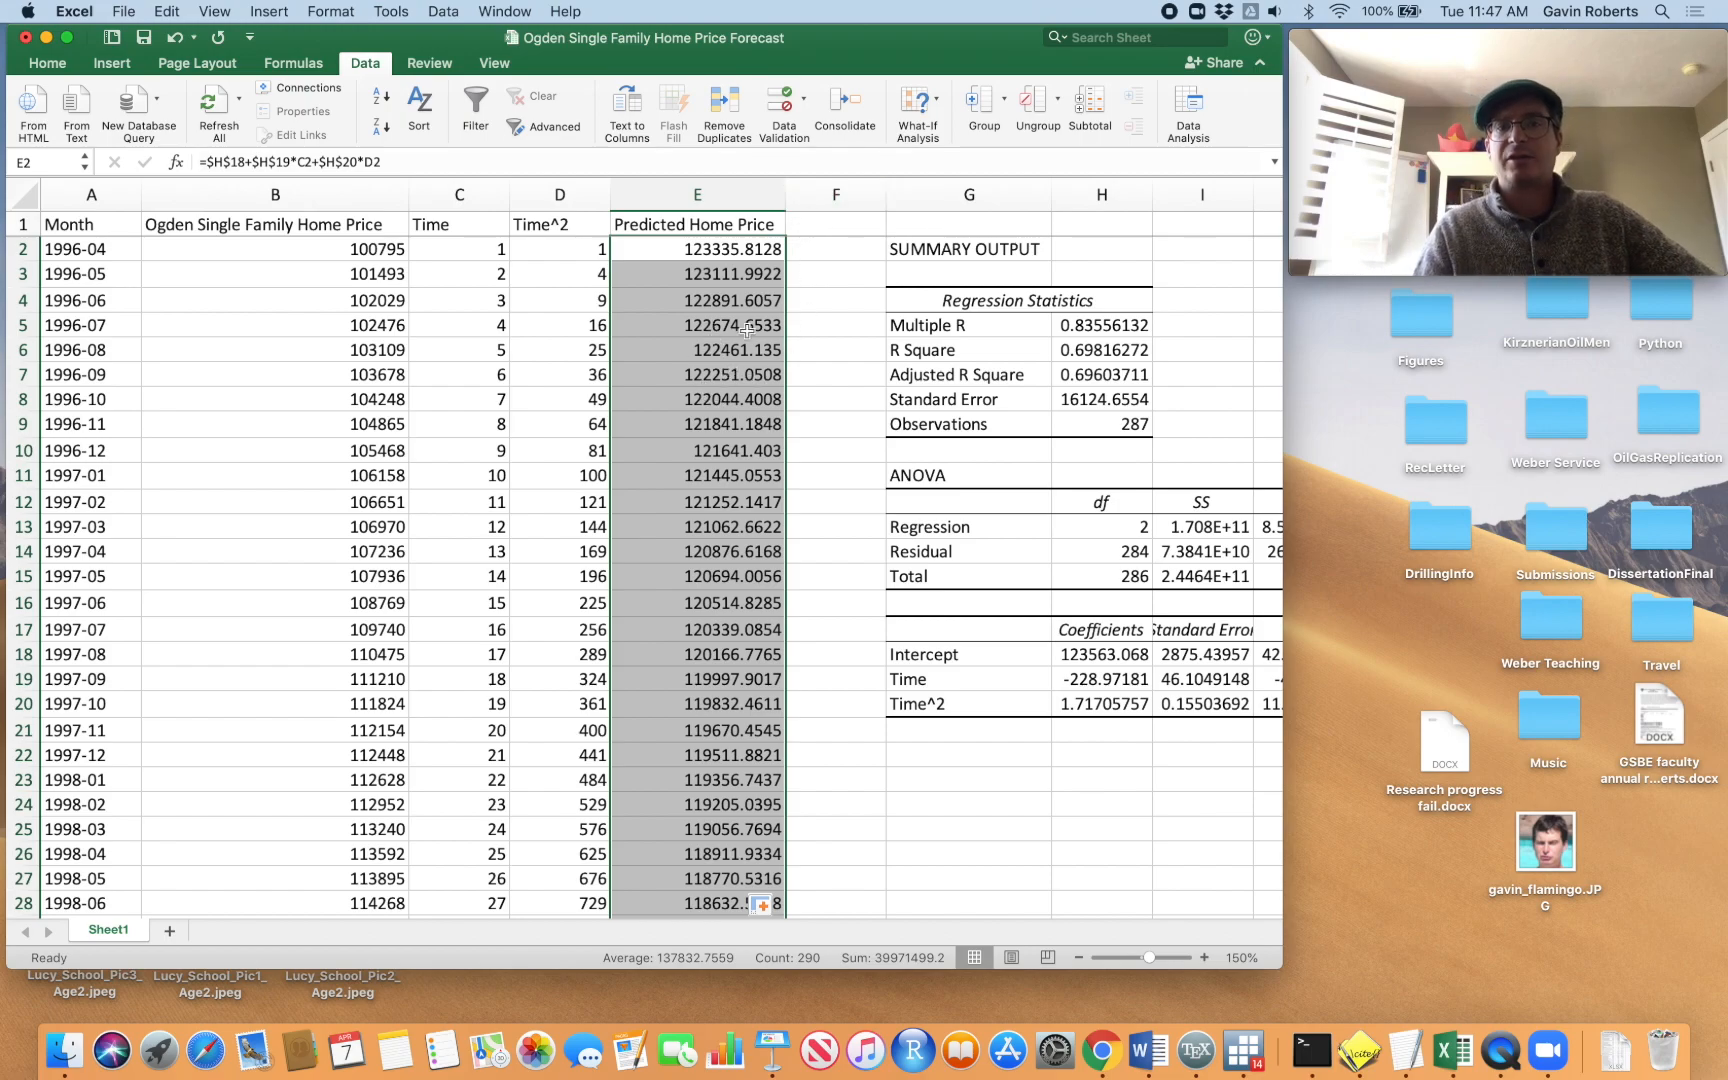
scroll(745, 335, "down", 20)
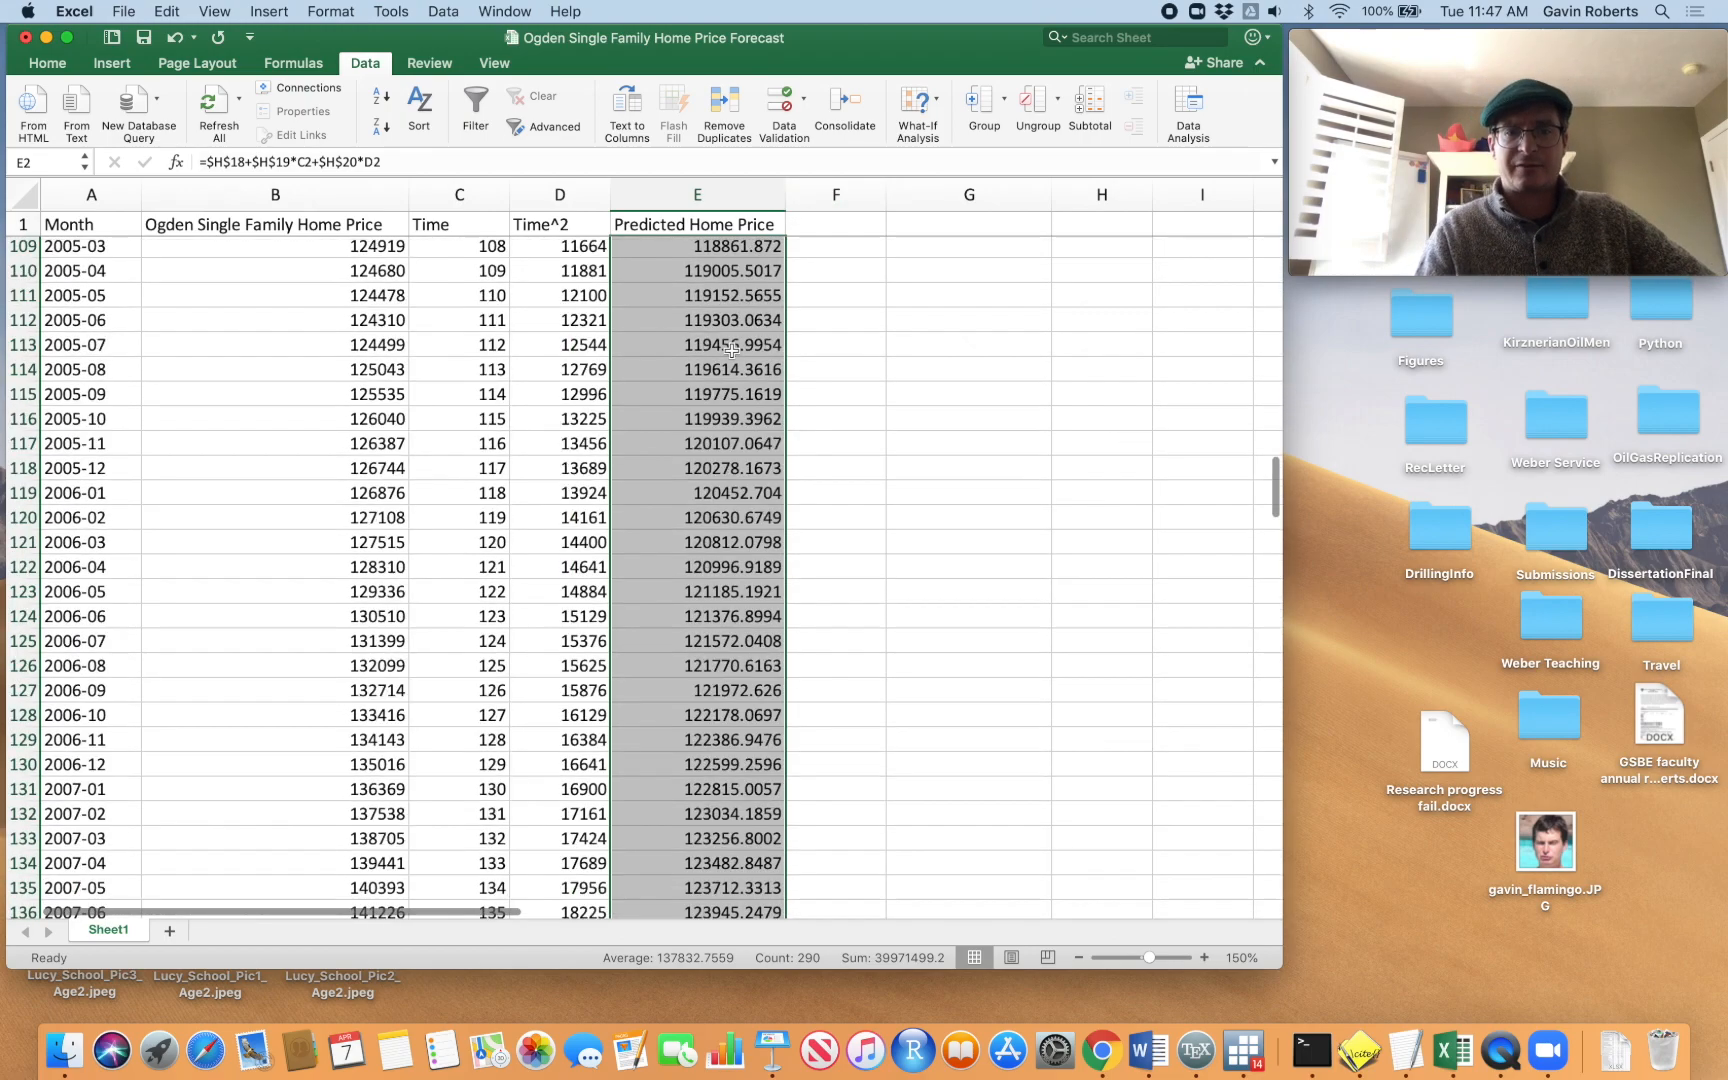
scroll(732, 350, "down", 15)
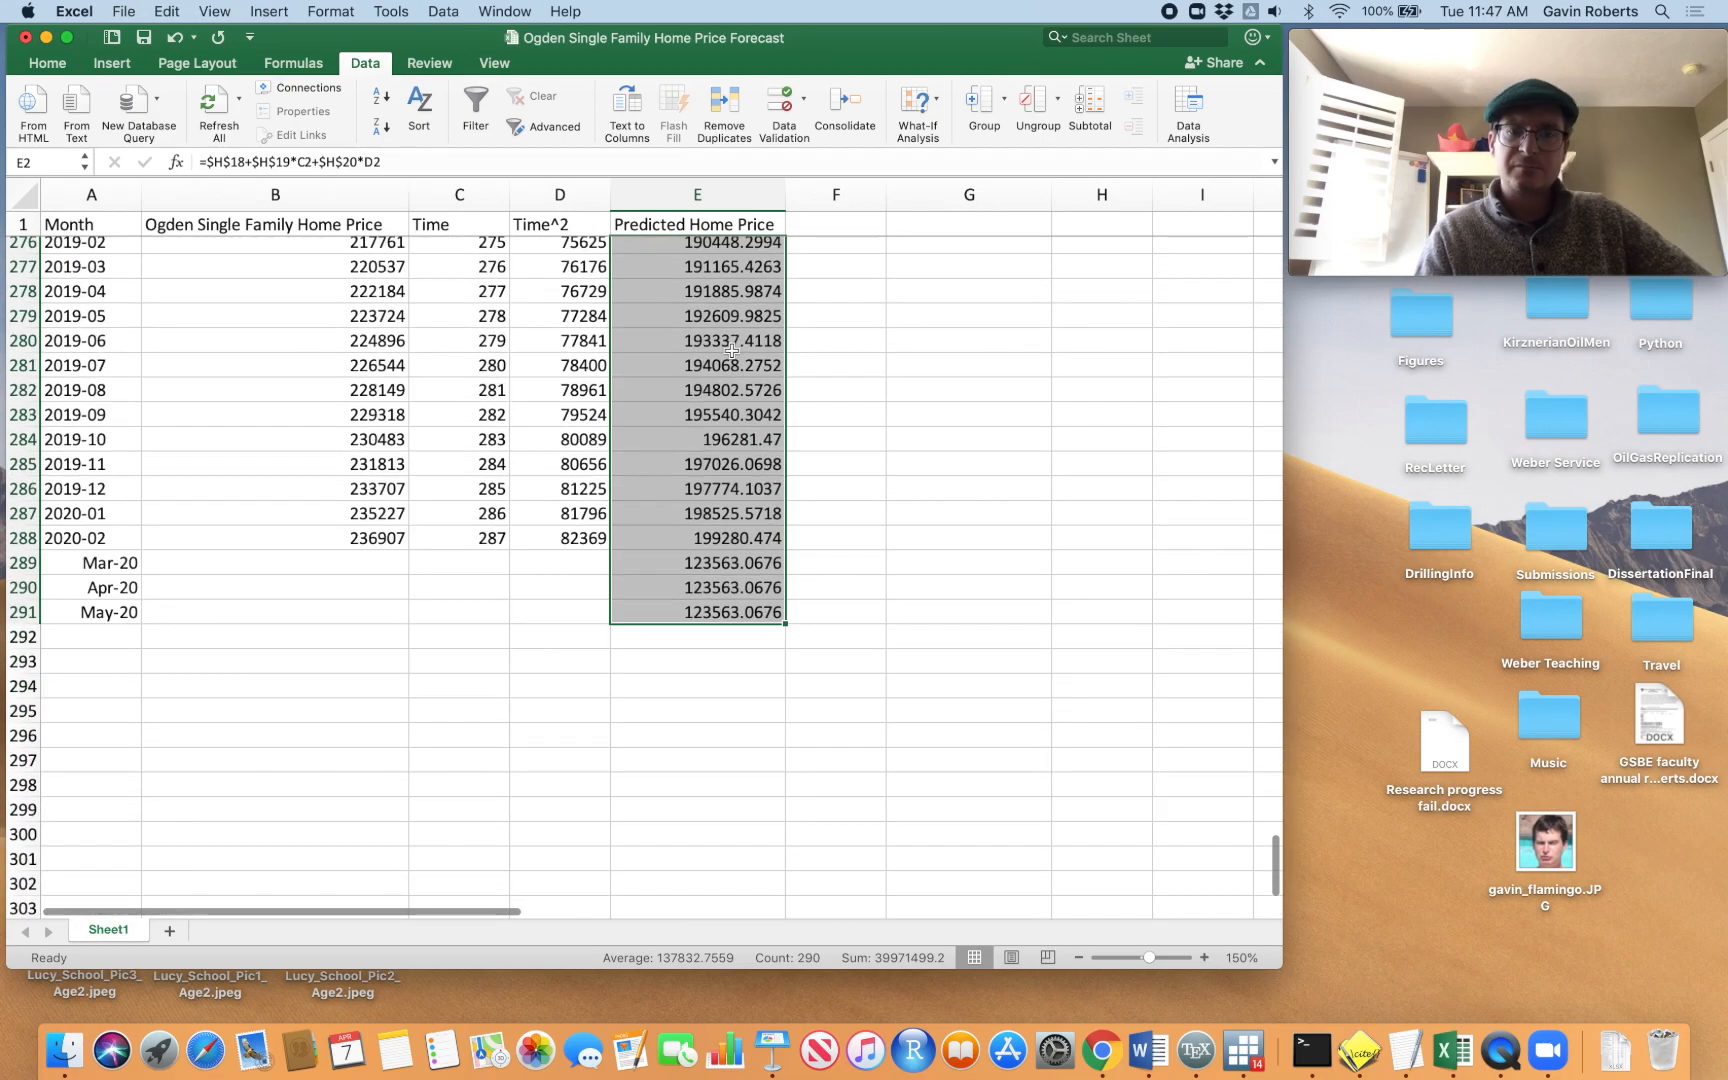
Extend the Time and Time^2 columns from row 288 down through the May-20 row 291
left_click(755, 758)
left_click(750, 684)
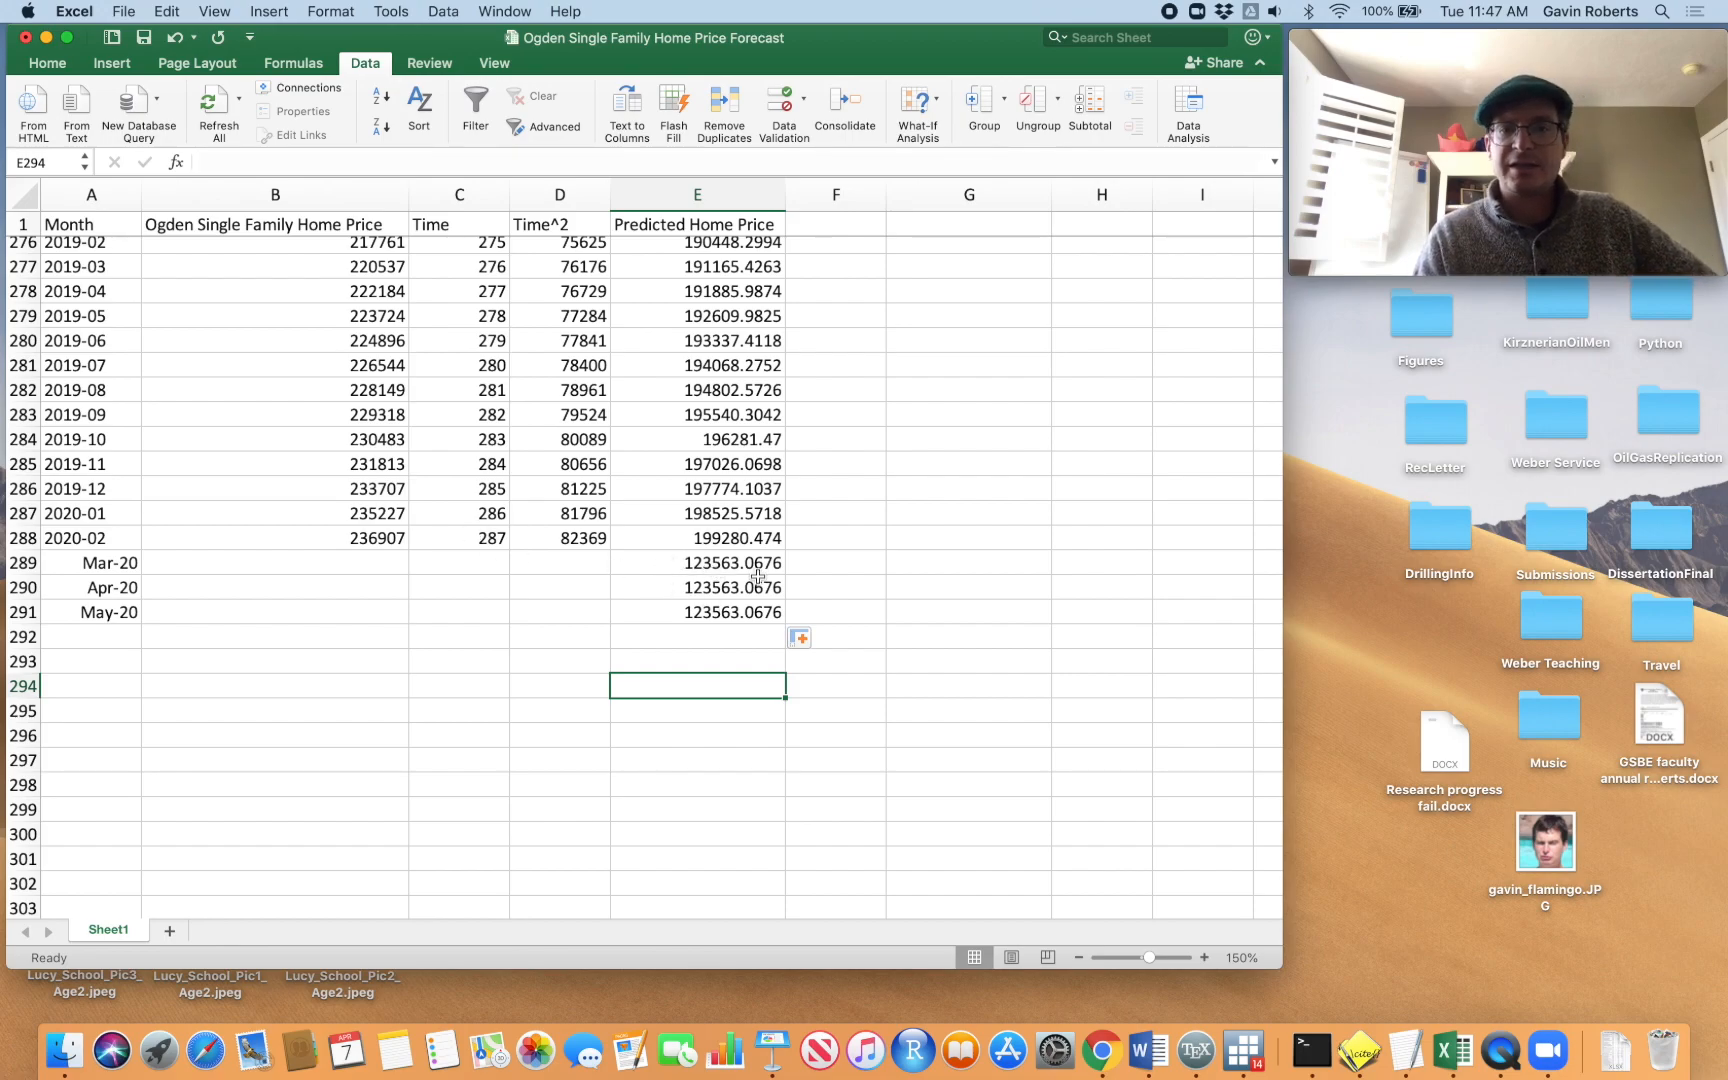
left_click_drag(466, 538, 610, 622)
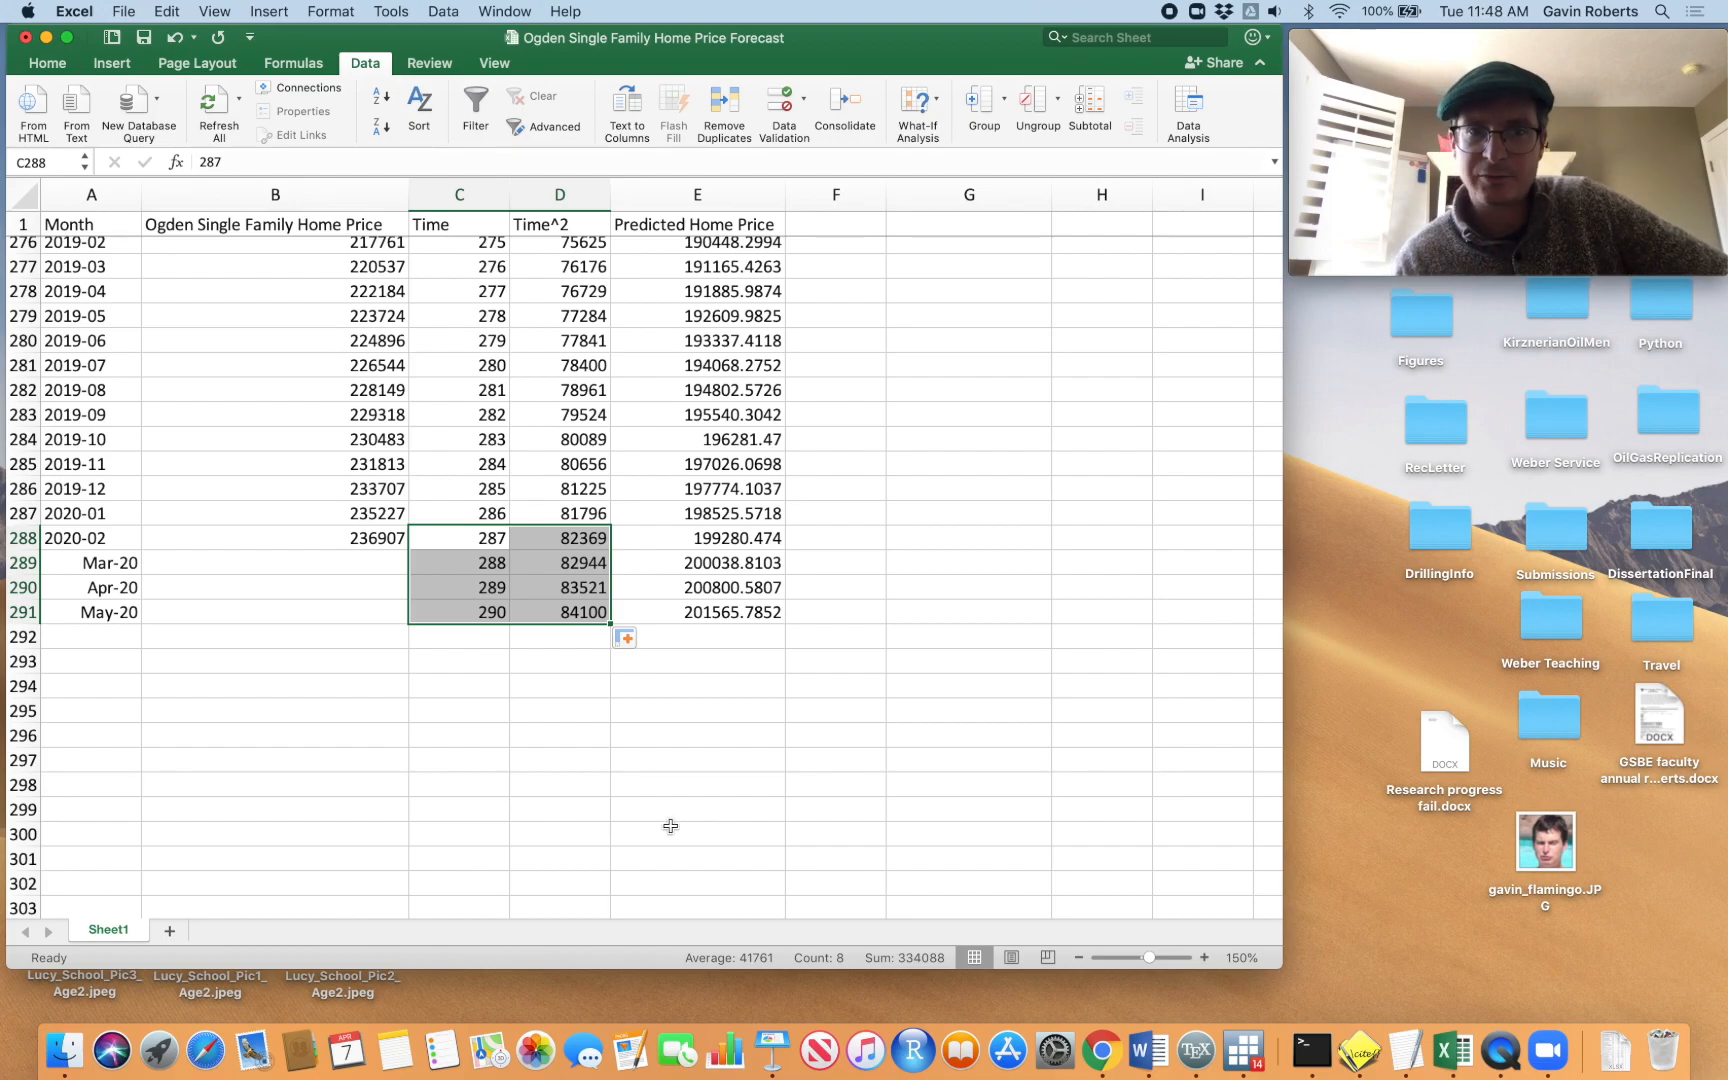
left_click(680, 825)
left_click_drag(486, 540, 490, 614)
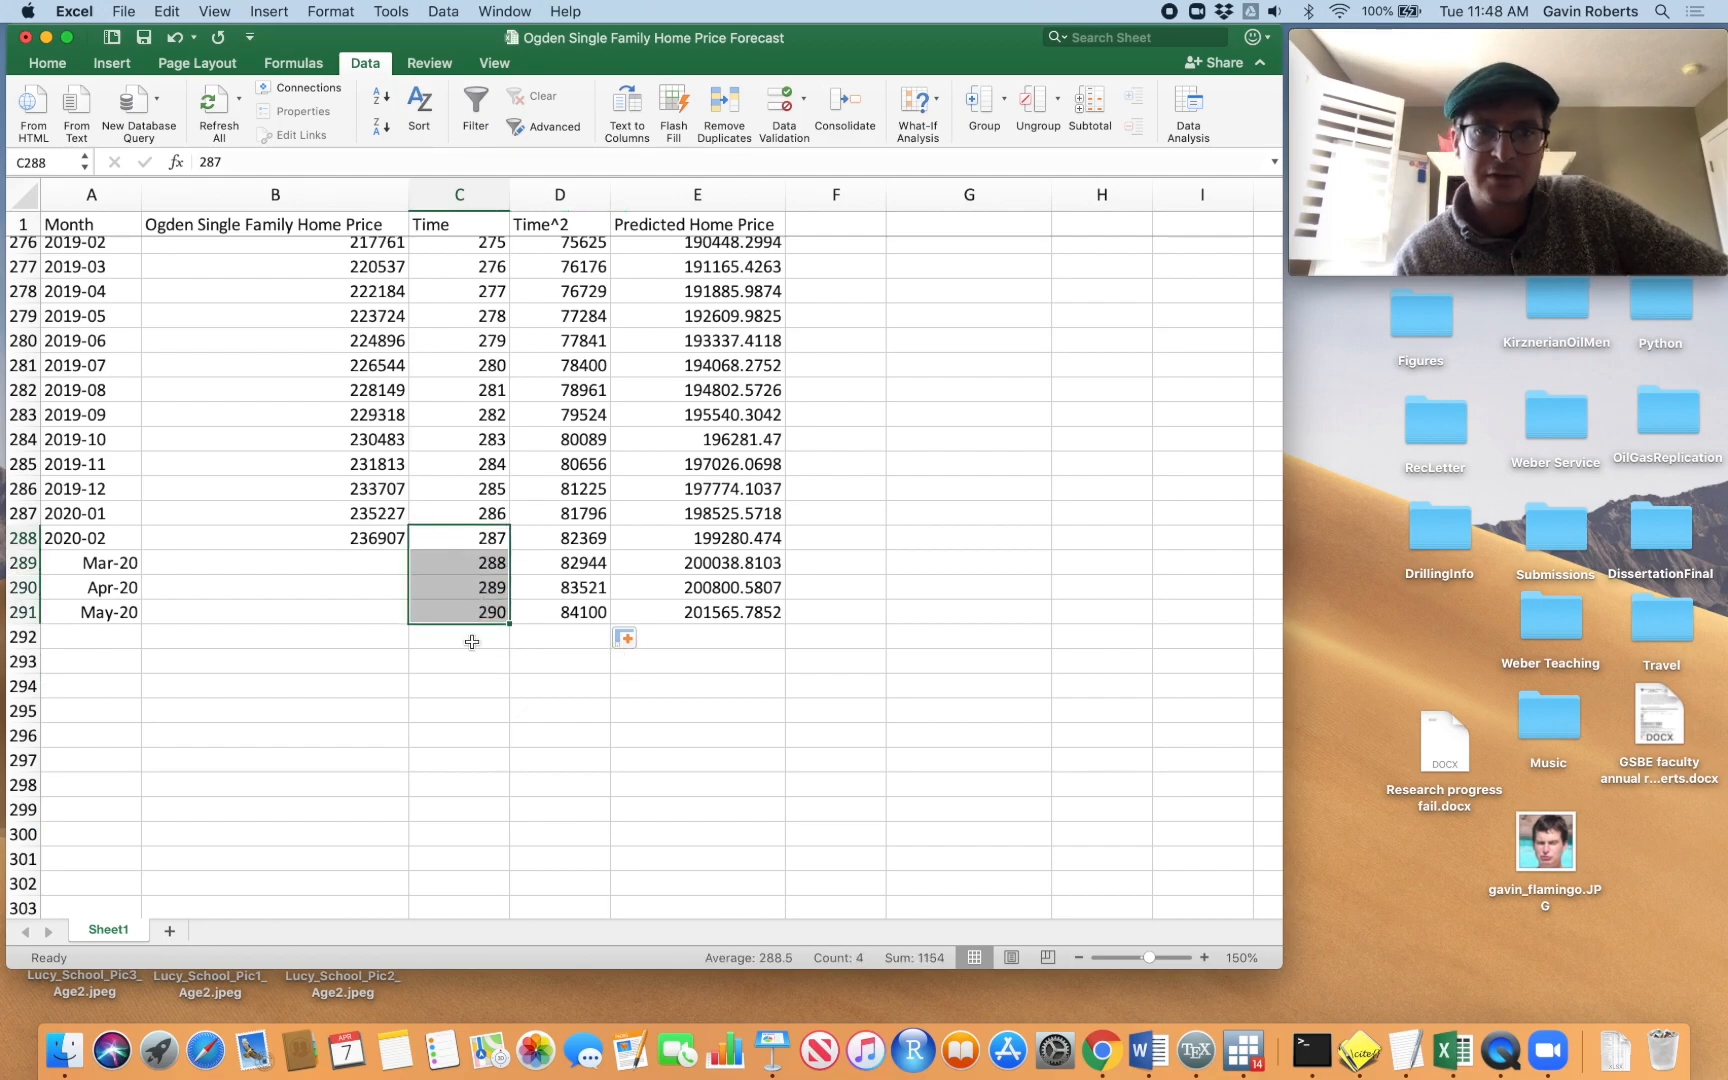
Make the predicted home prices for 2020-02 through May-20 in E288:E291 bold
left_click_drag(571, 539, 572, 614)
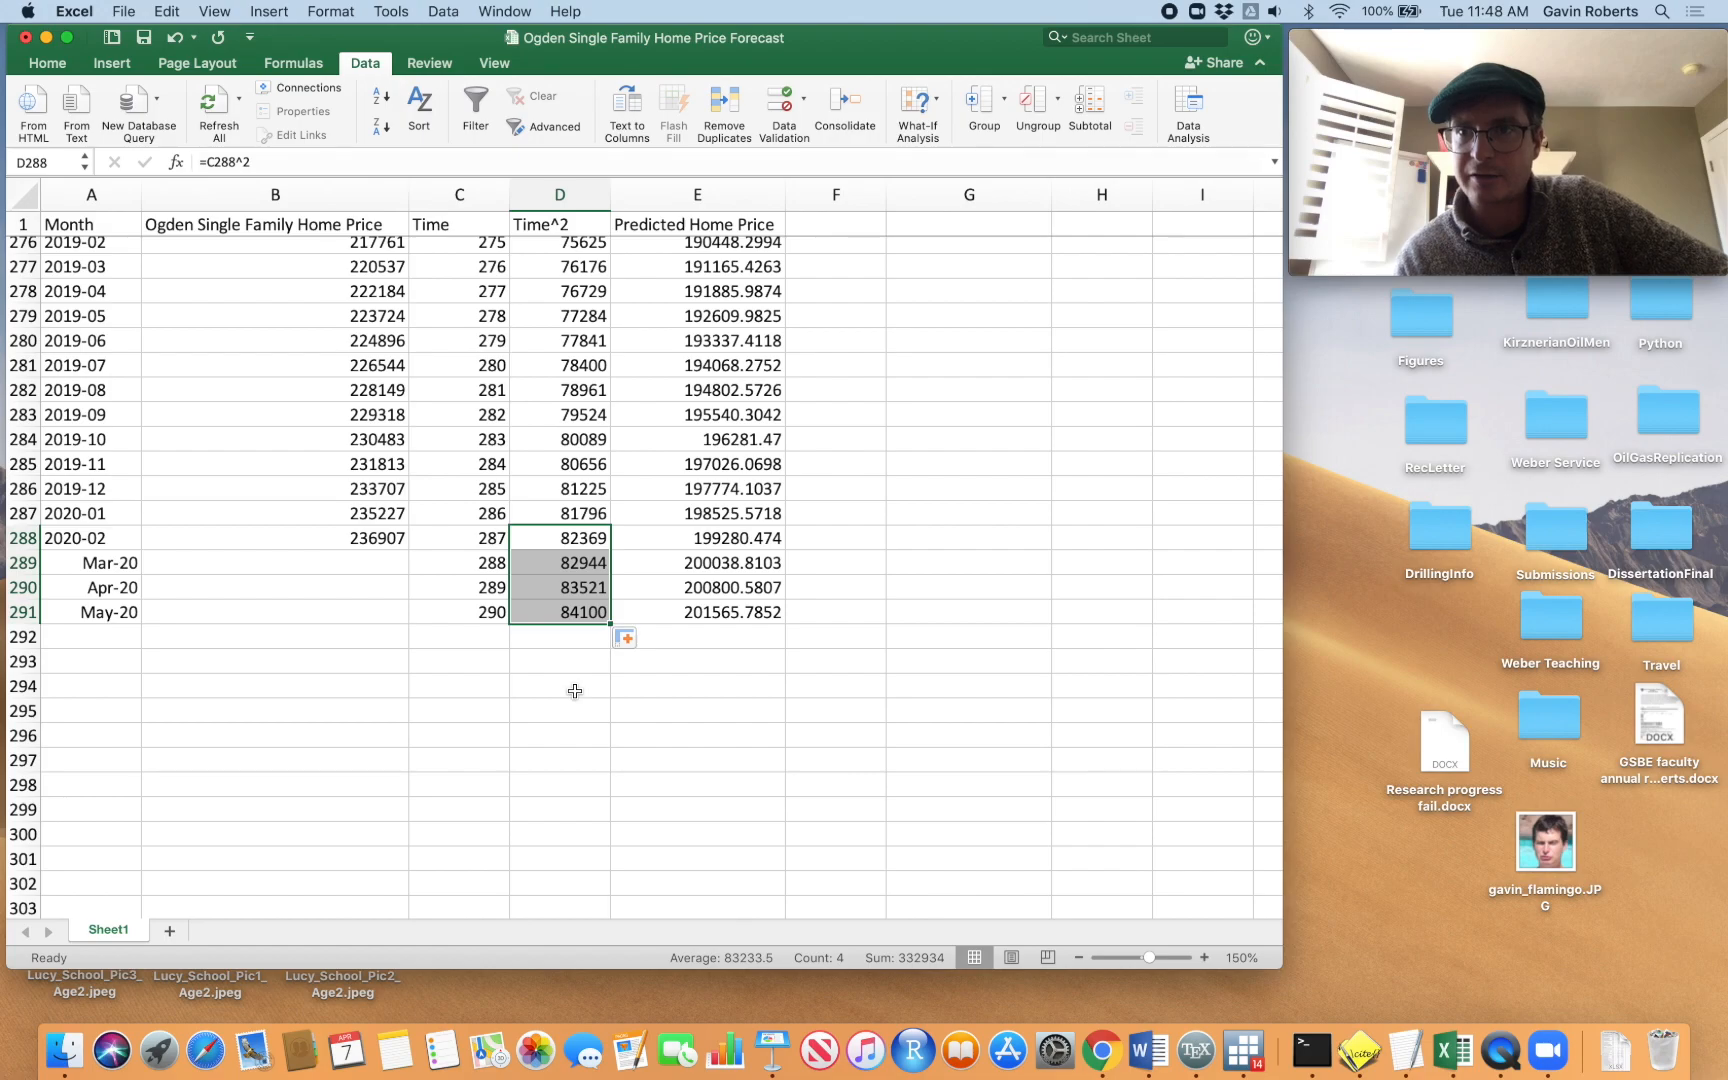
left_click_drag(697, 541, 700, 613)
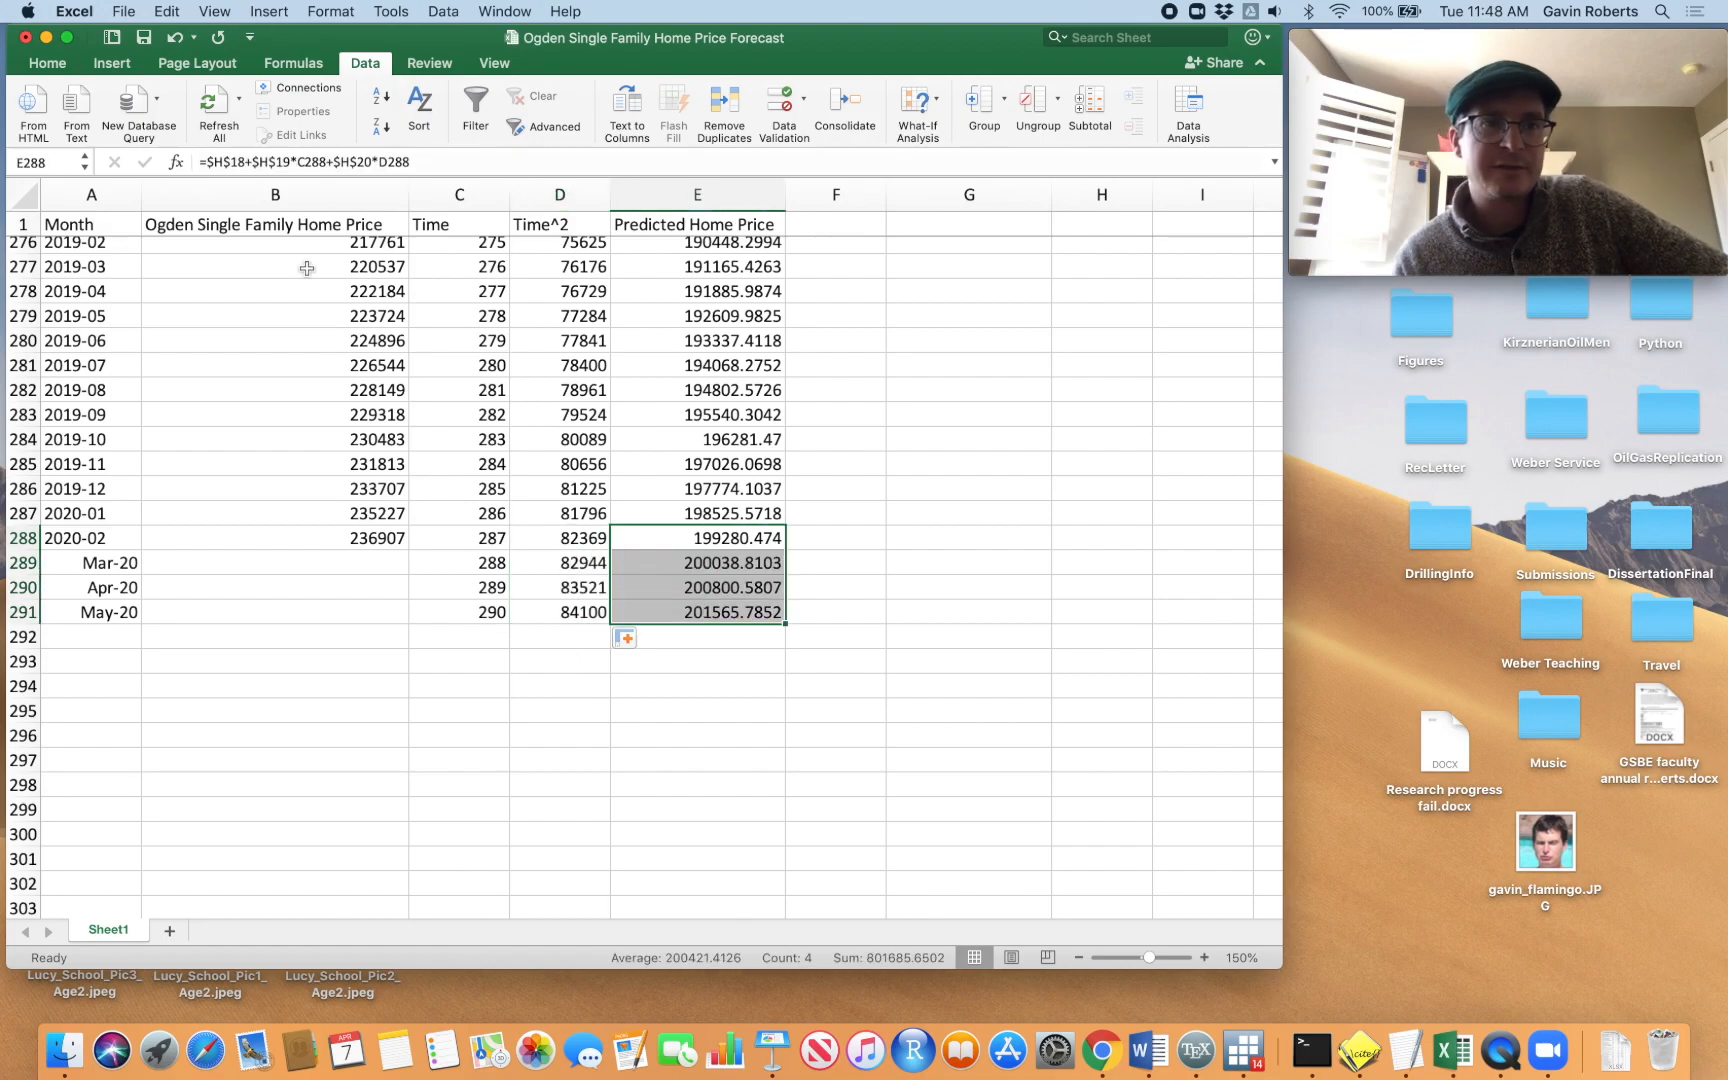
left_click(63, 83)
left_click(1168, 597)
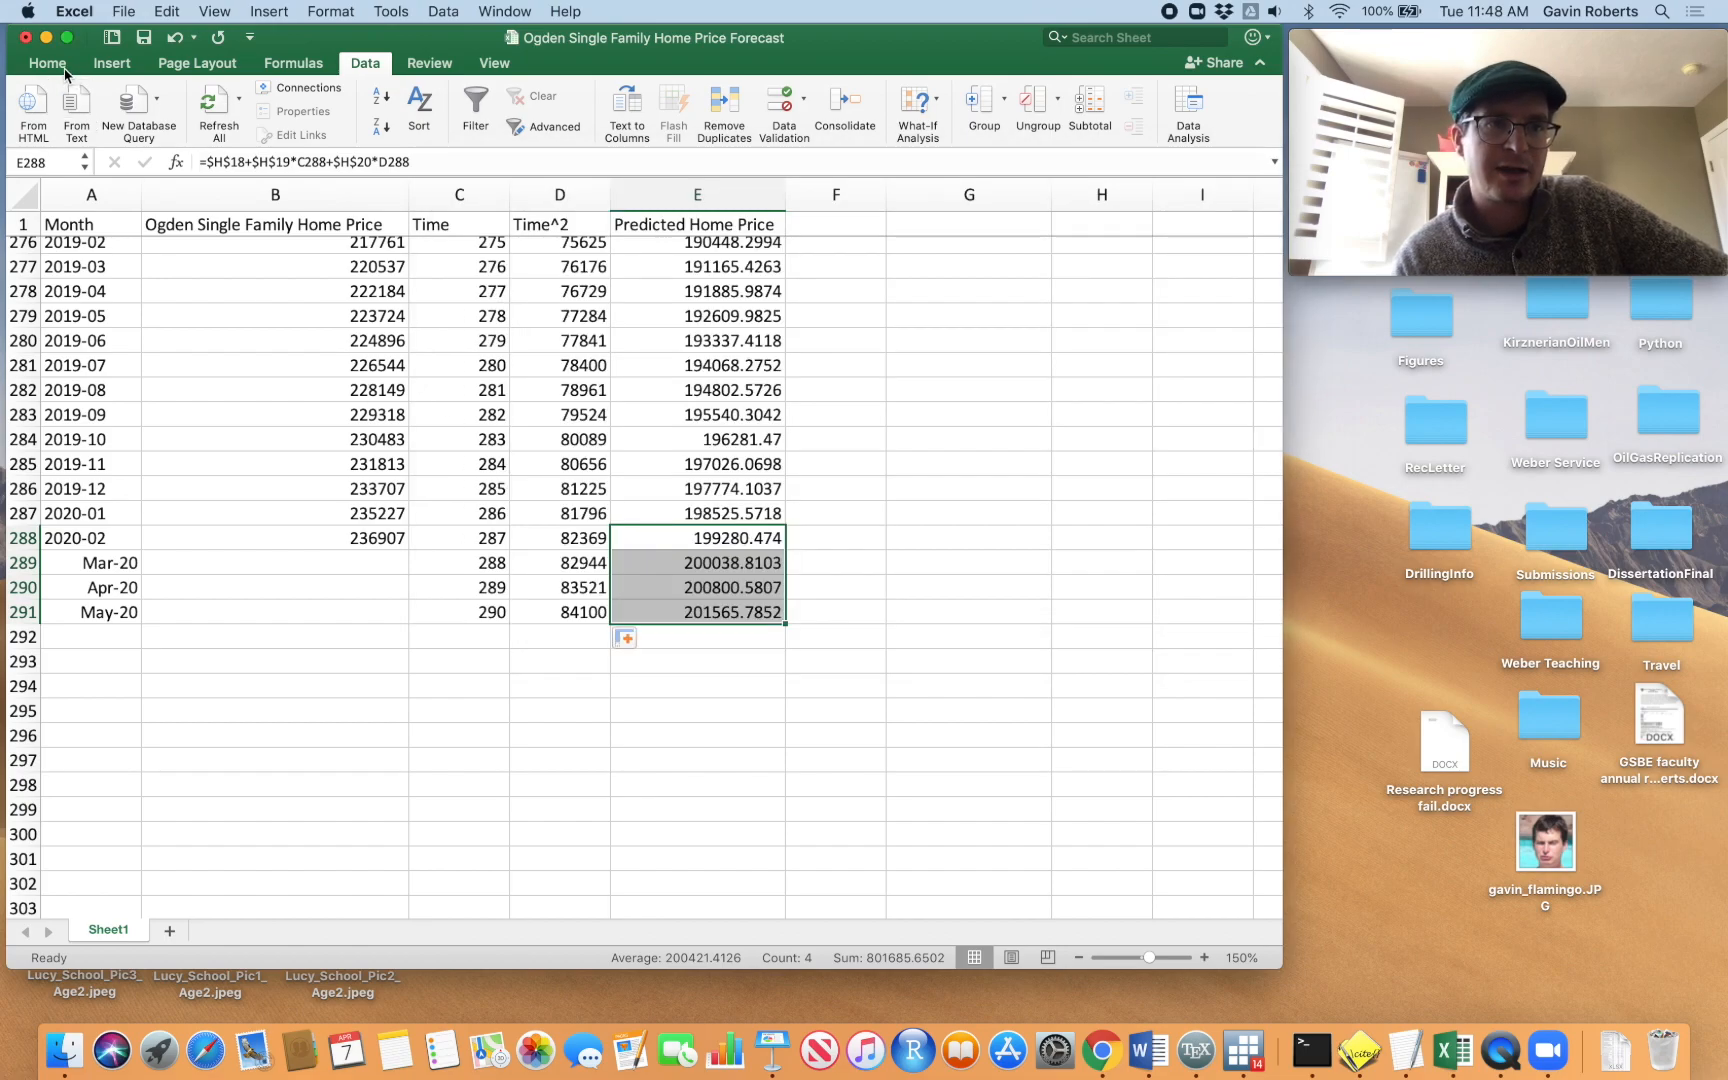
left_click(65, 66)
left_click(139, 126)
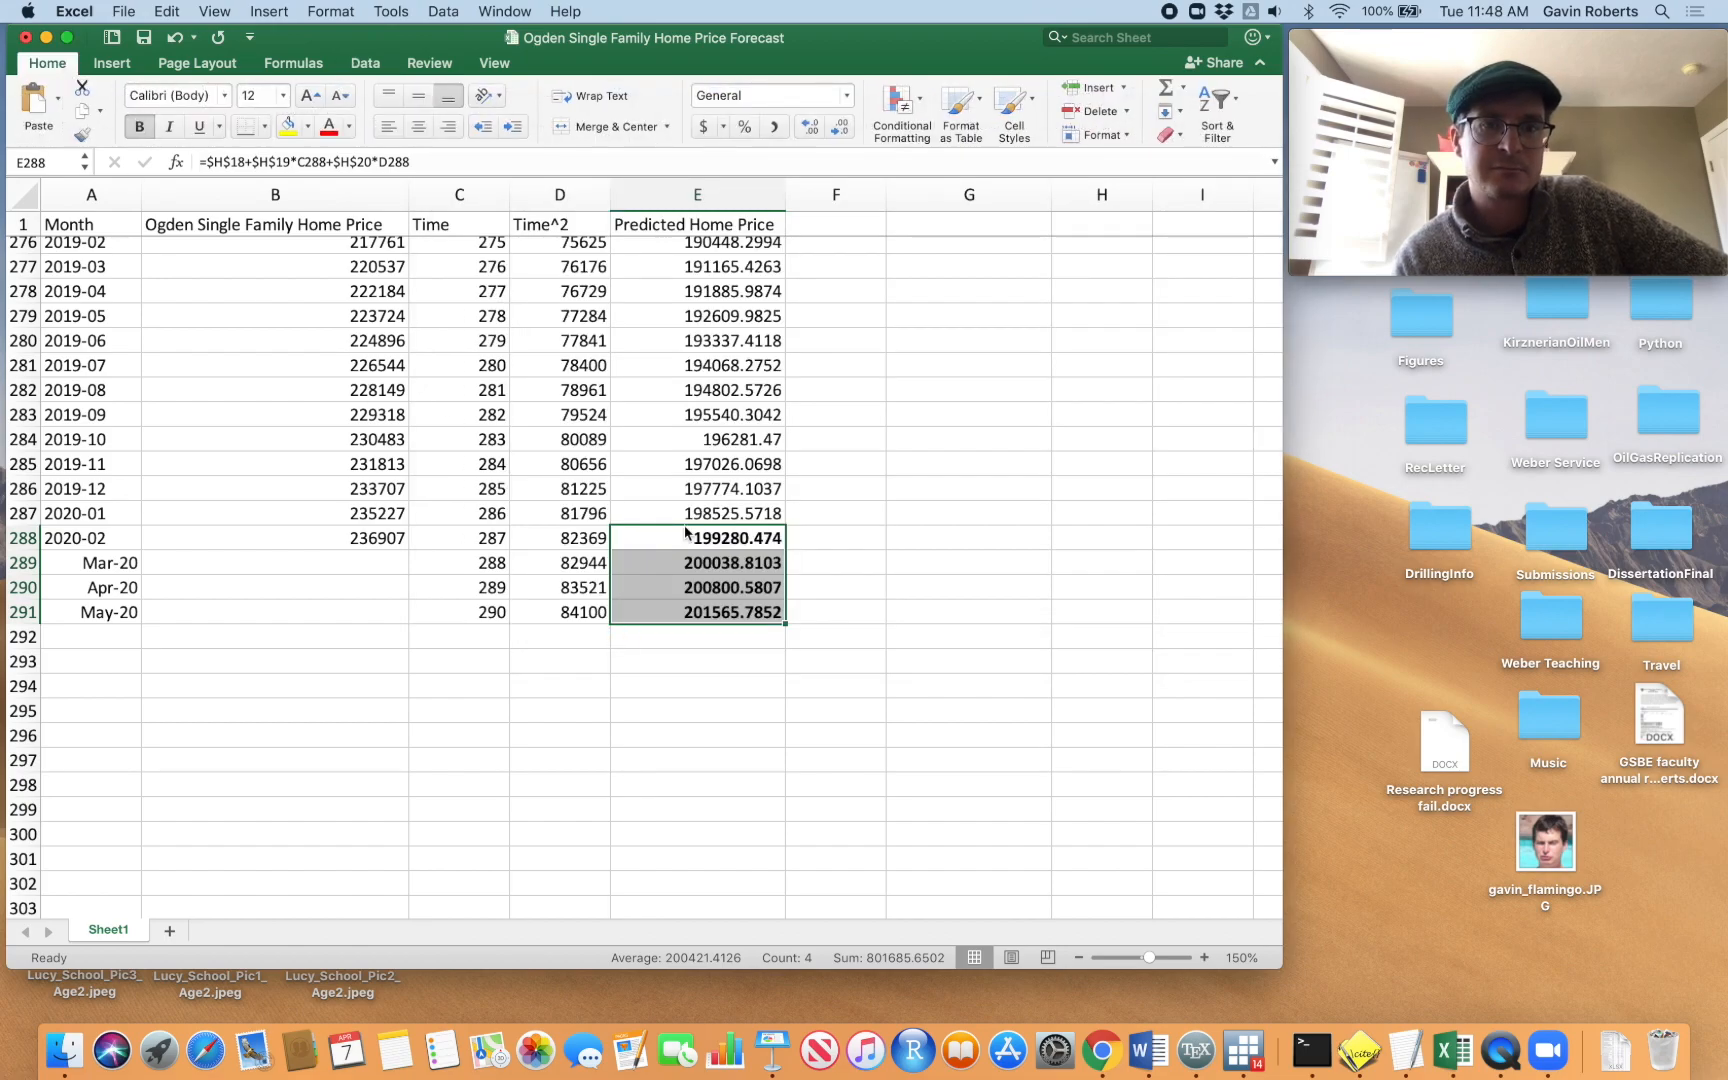
left_click(992, 614)
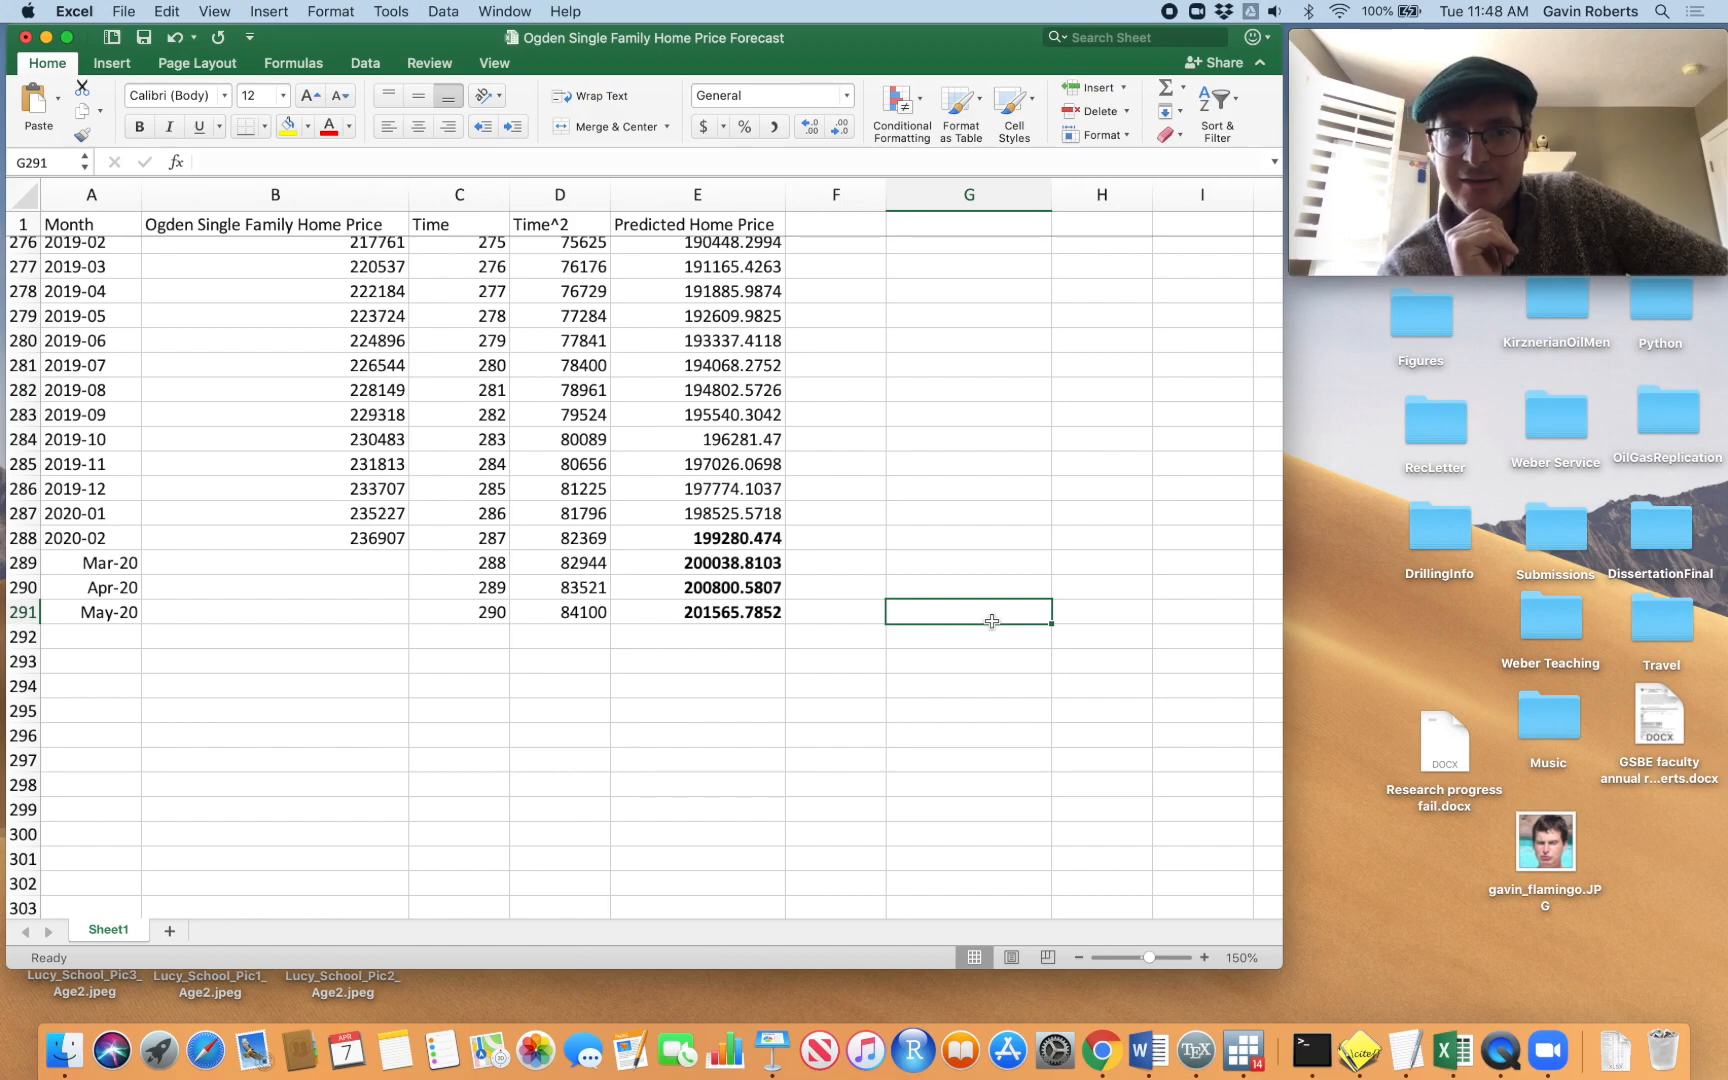
Remove the bold formatting from the 2020-02 predicted price in E288
left_click(760, 540)
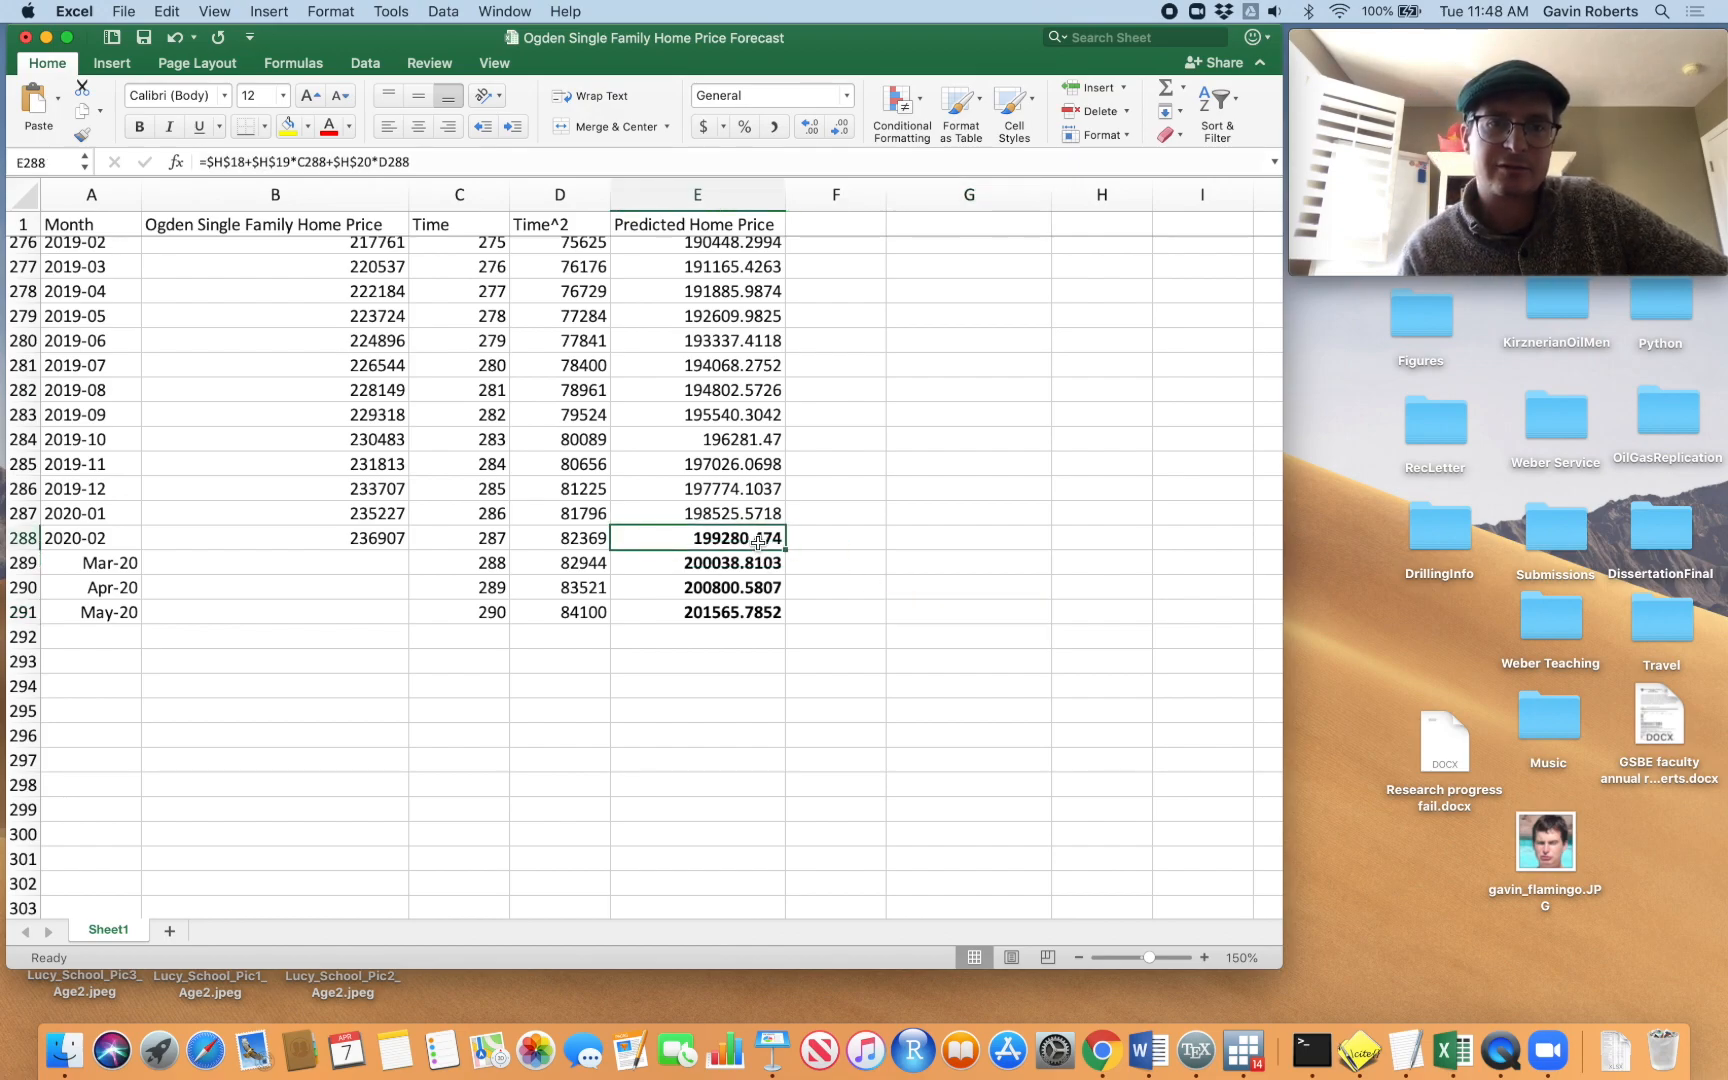
left_click(153, 133)
left_click(912, 634)
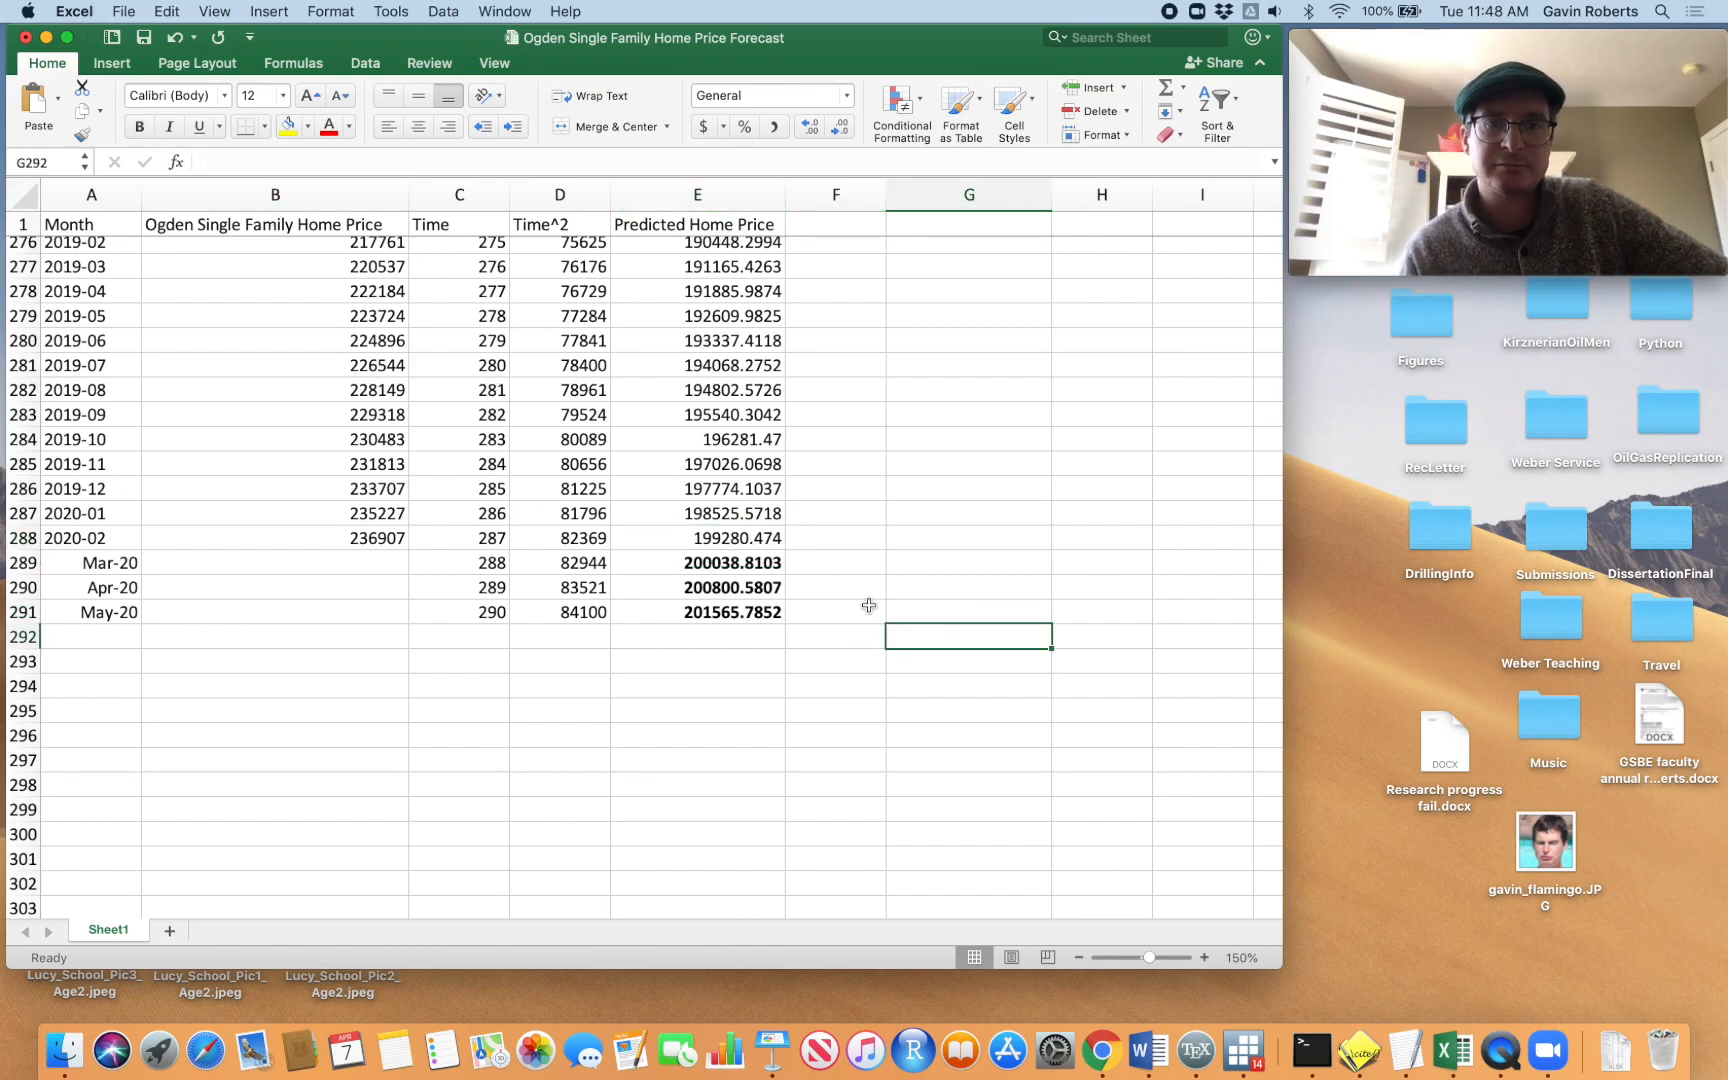
Compare the actual Ogden home prices with the predicted prices for 2019-07 through 2020-02
left_click(755, 537)
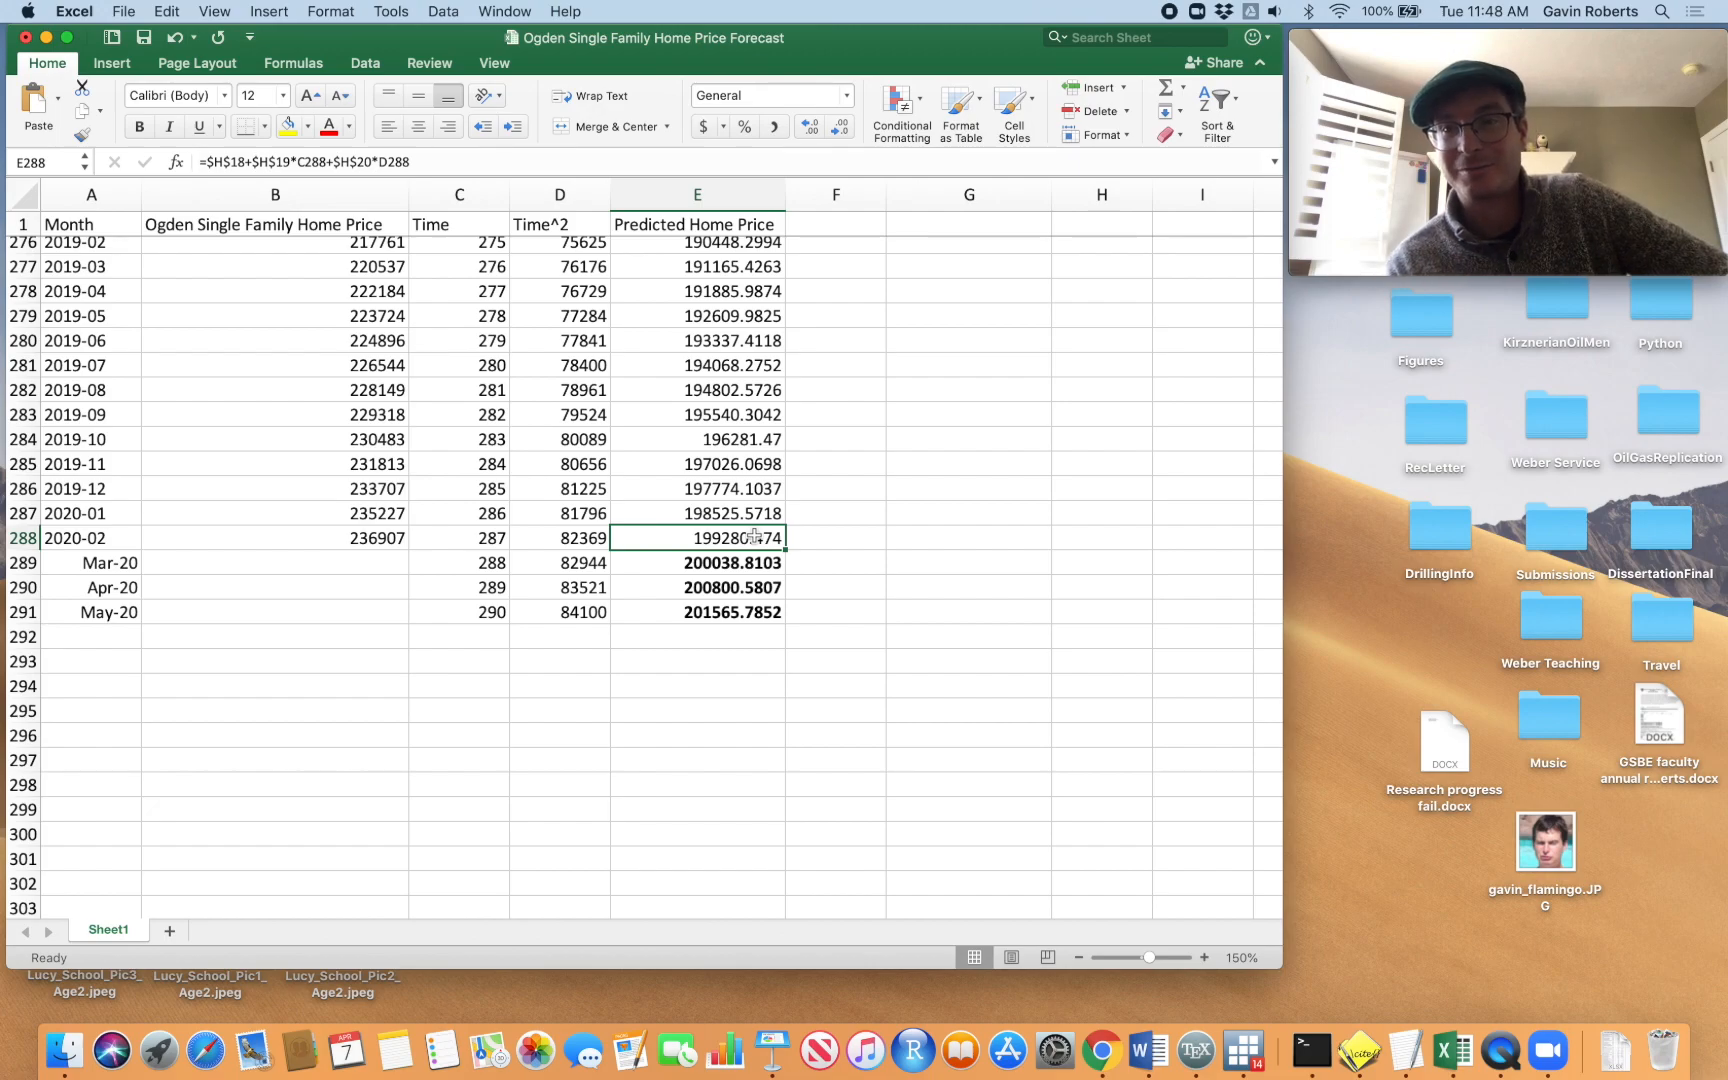
left_click(381, 531)
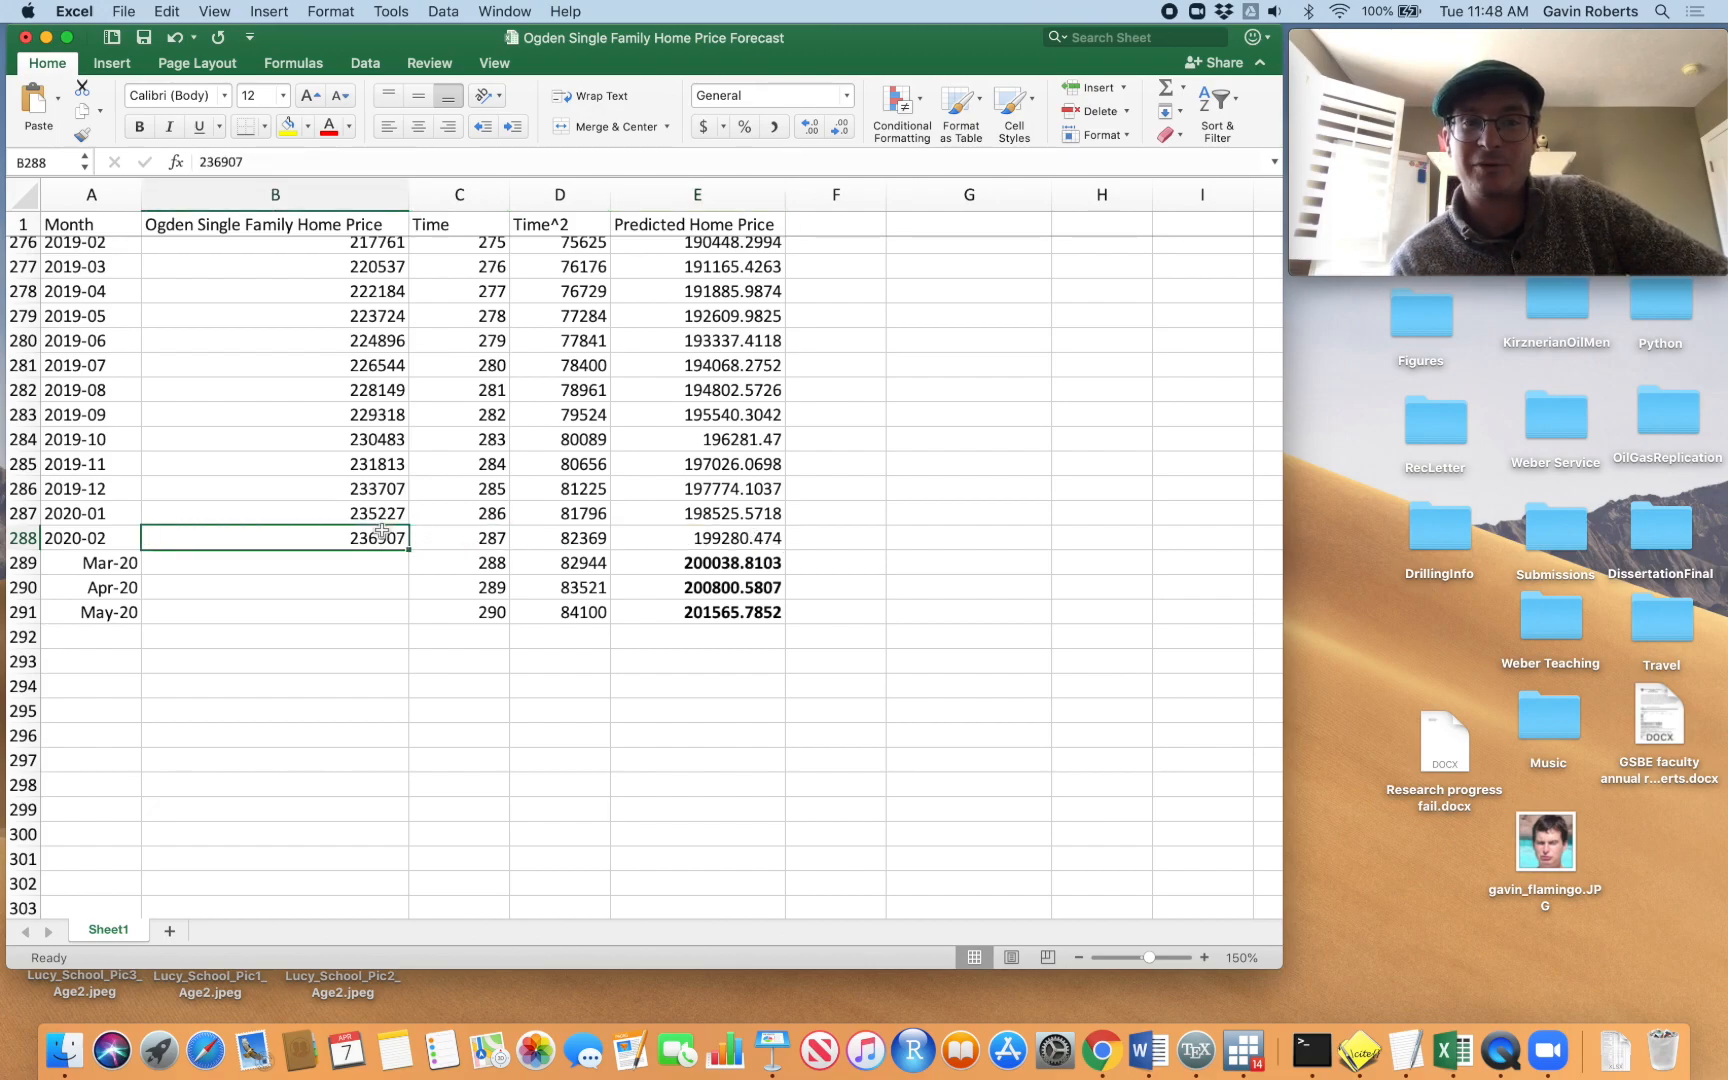
left_click(713, 565)
left_click(705, 540)
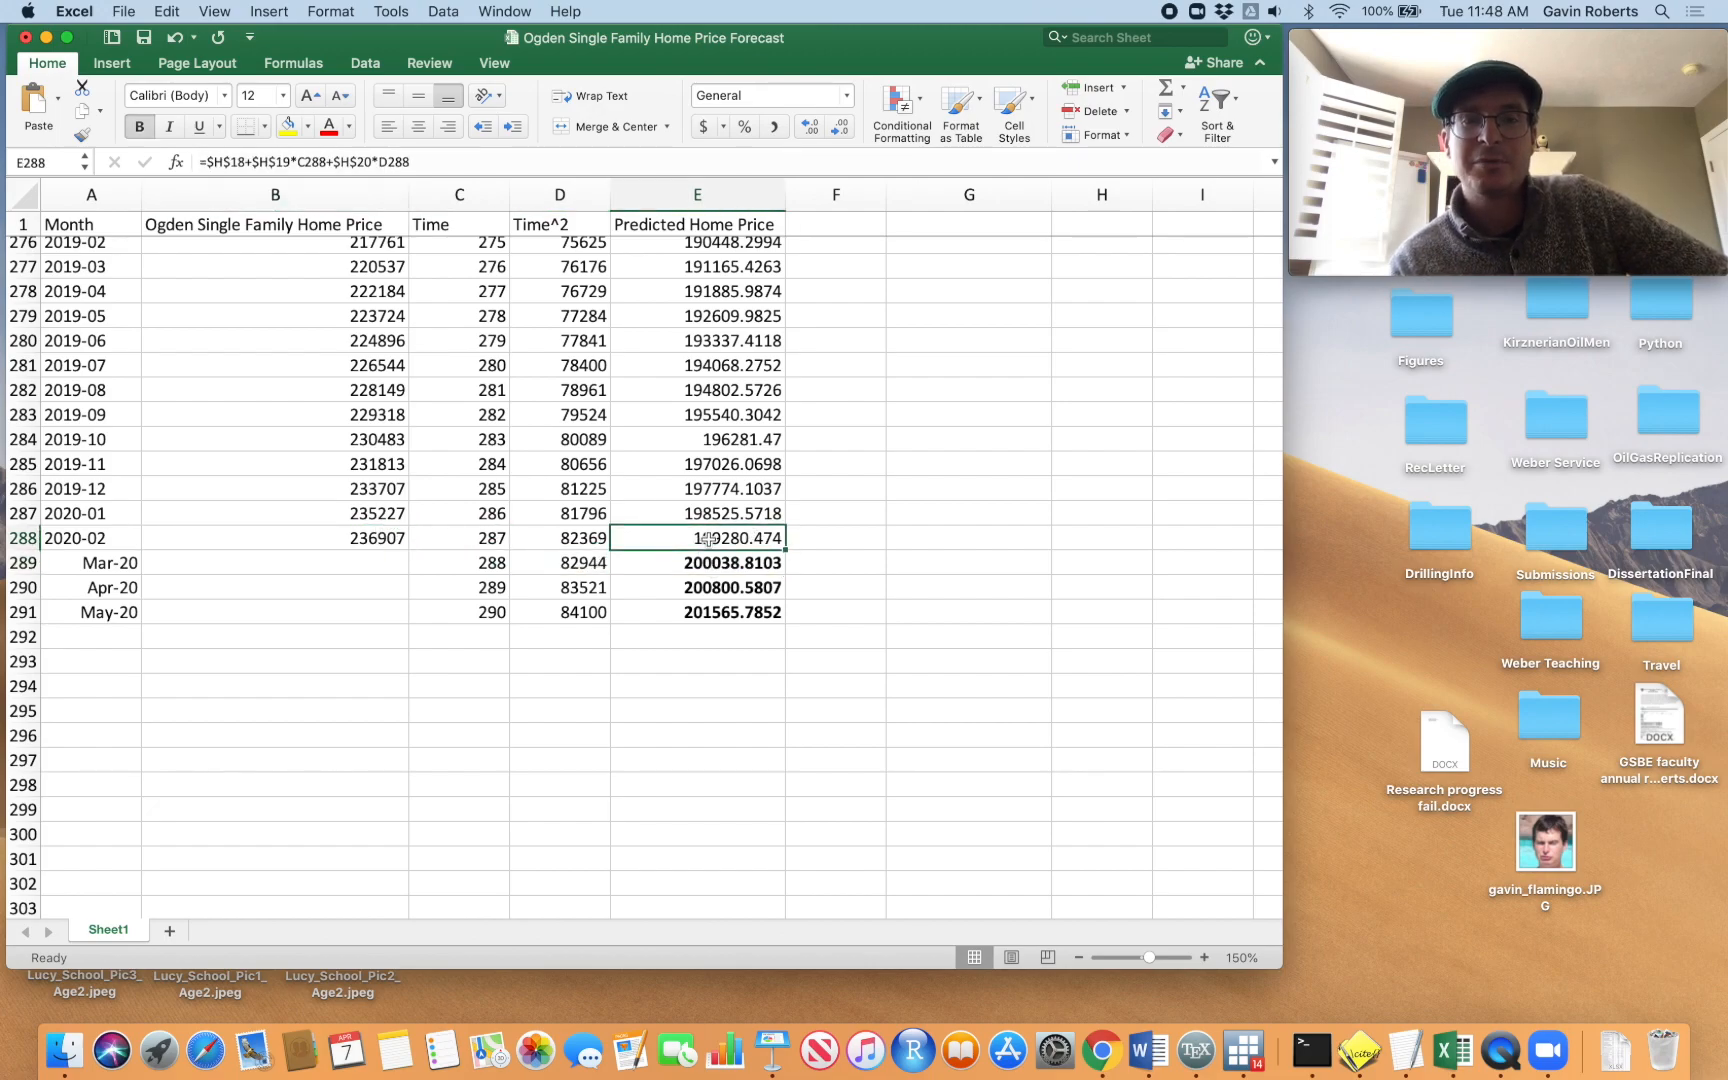
left_click(736, 368)
left_click_drag(736, 370, 731, 541)
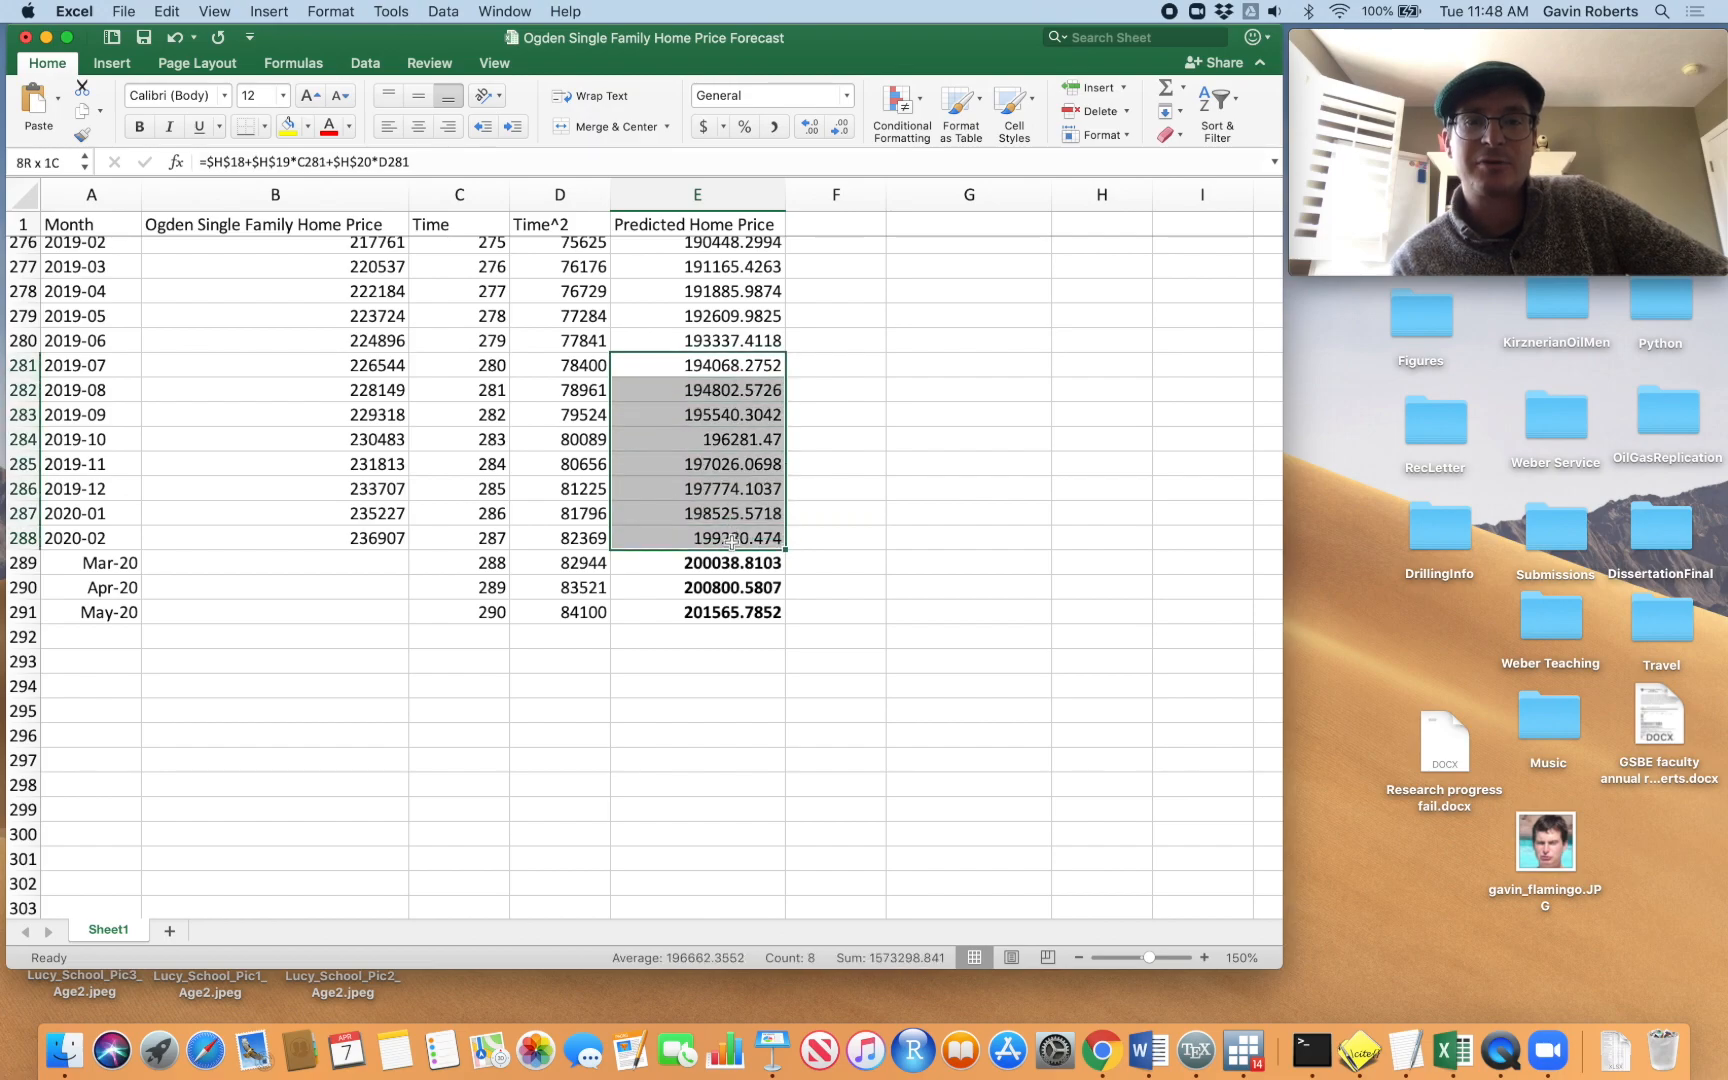
left_click_drag(396, 362, 388, 540)
left_click_drag(695, 370, 695, 535)
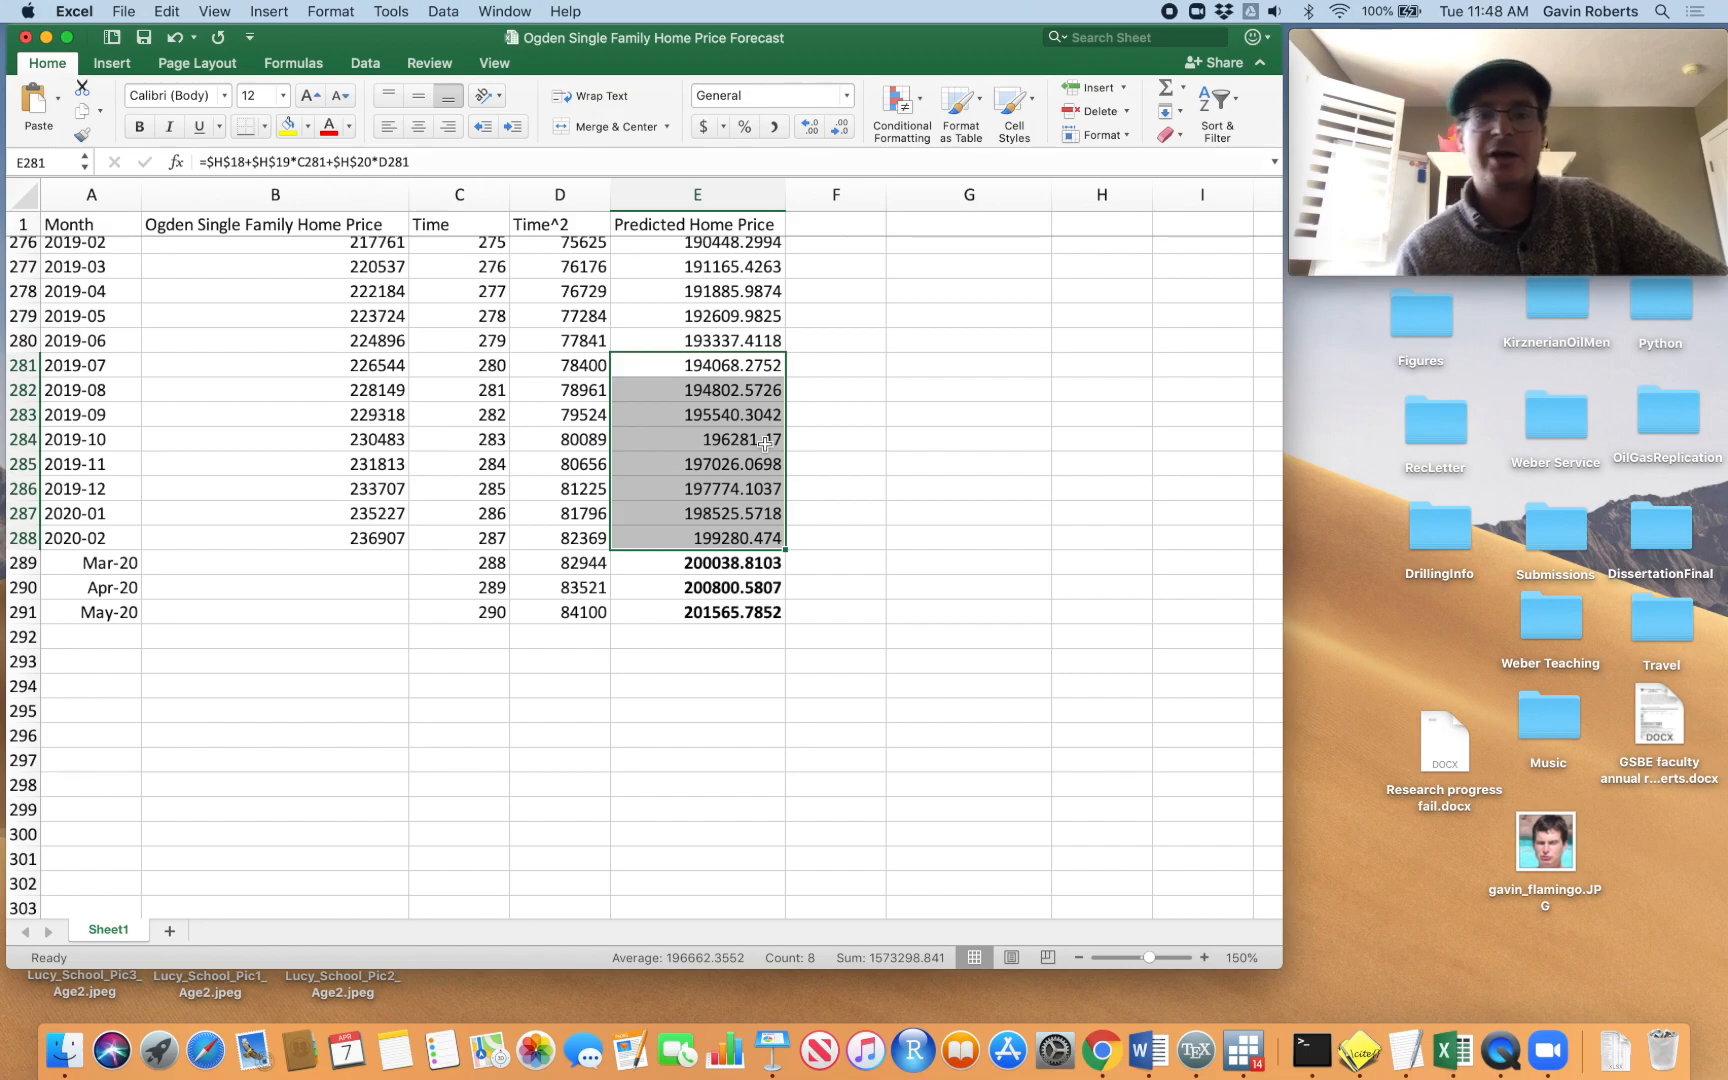
right_click(892, 508)
left_click(918, 441)
Extend the Time and Time^2 columns down to row 324 and the Month column down to Feb-23
scroll(883, 513, "up", 20)
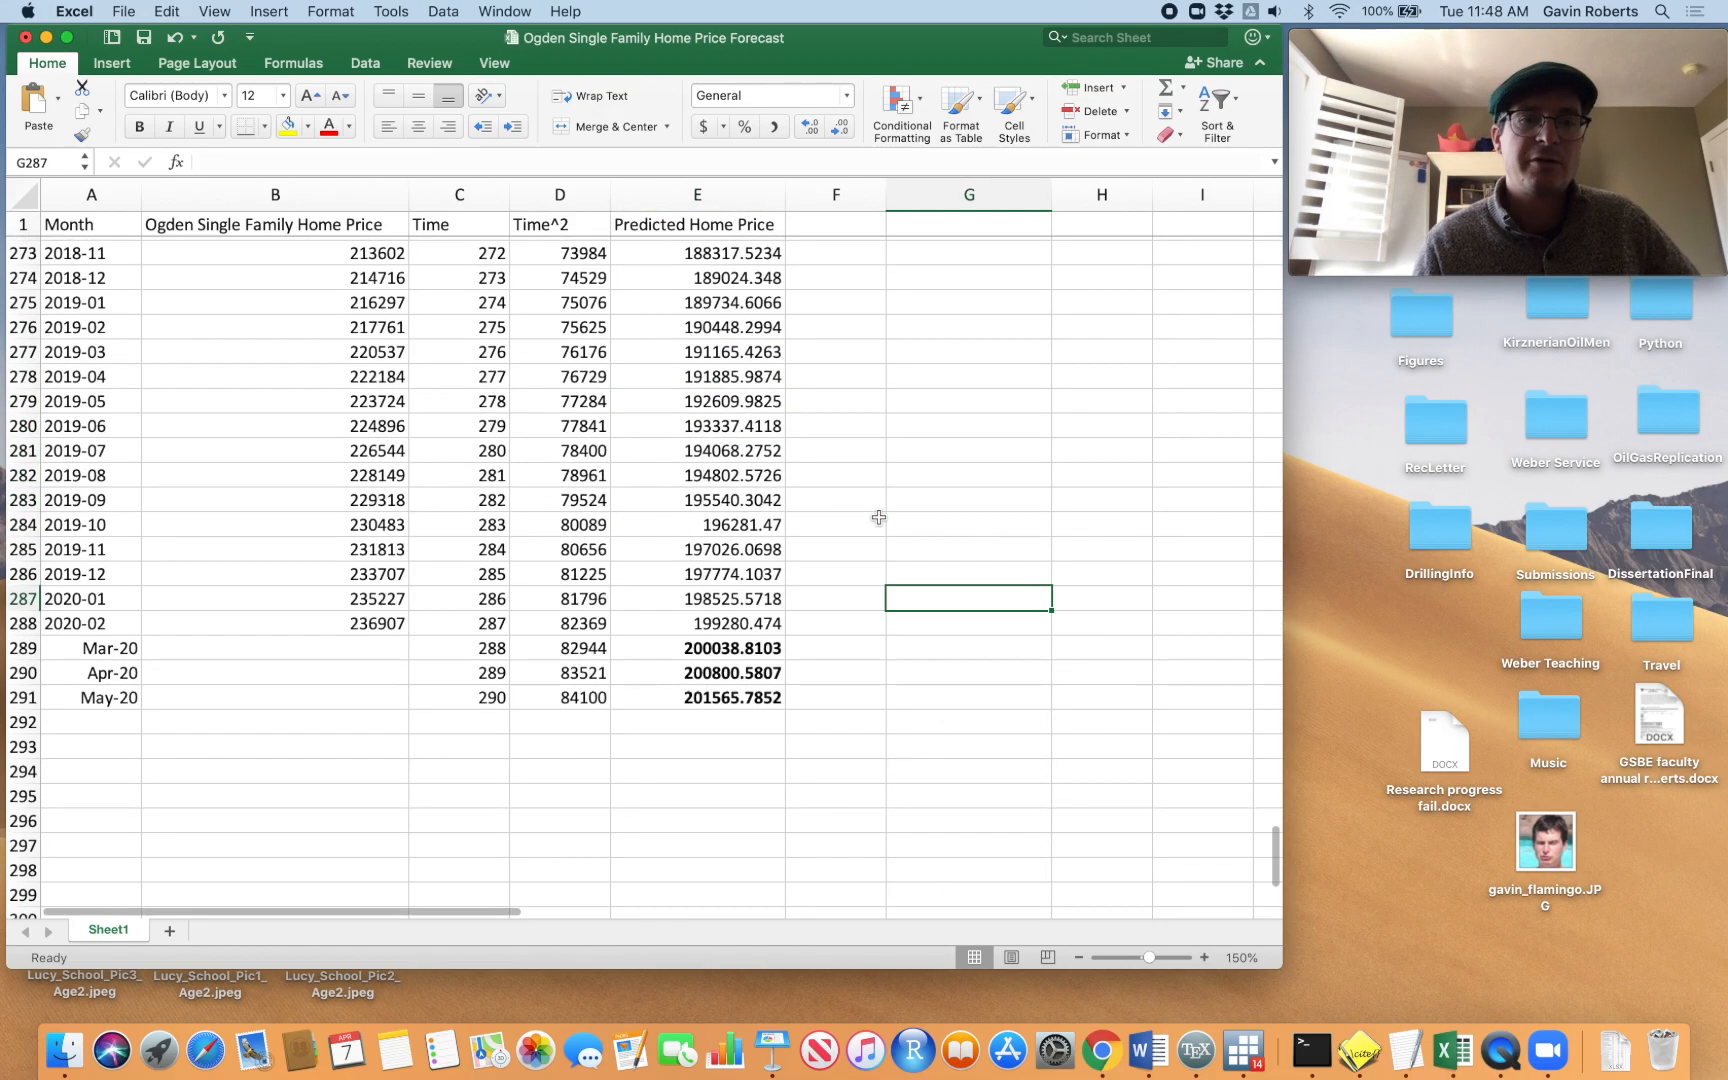
scroll(878, 517, "down", 8)
scroll(878, 517, "down", 20)
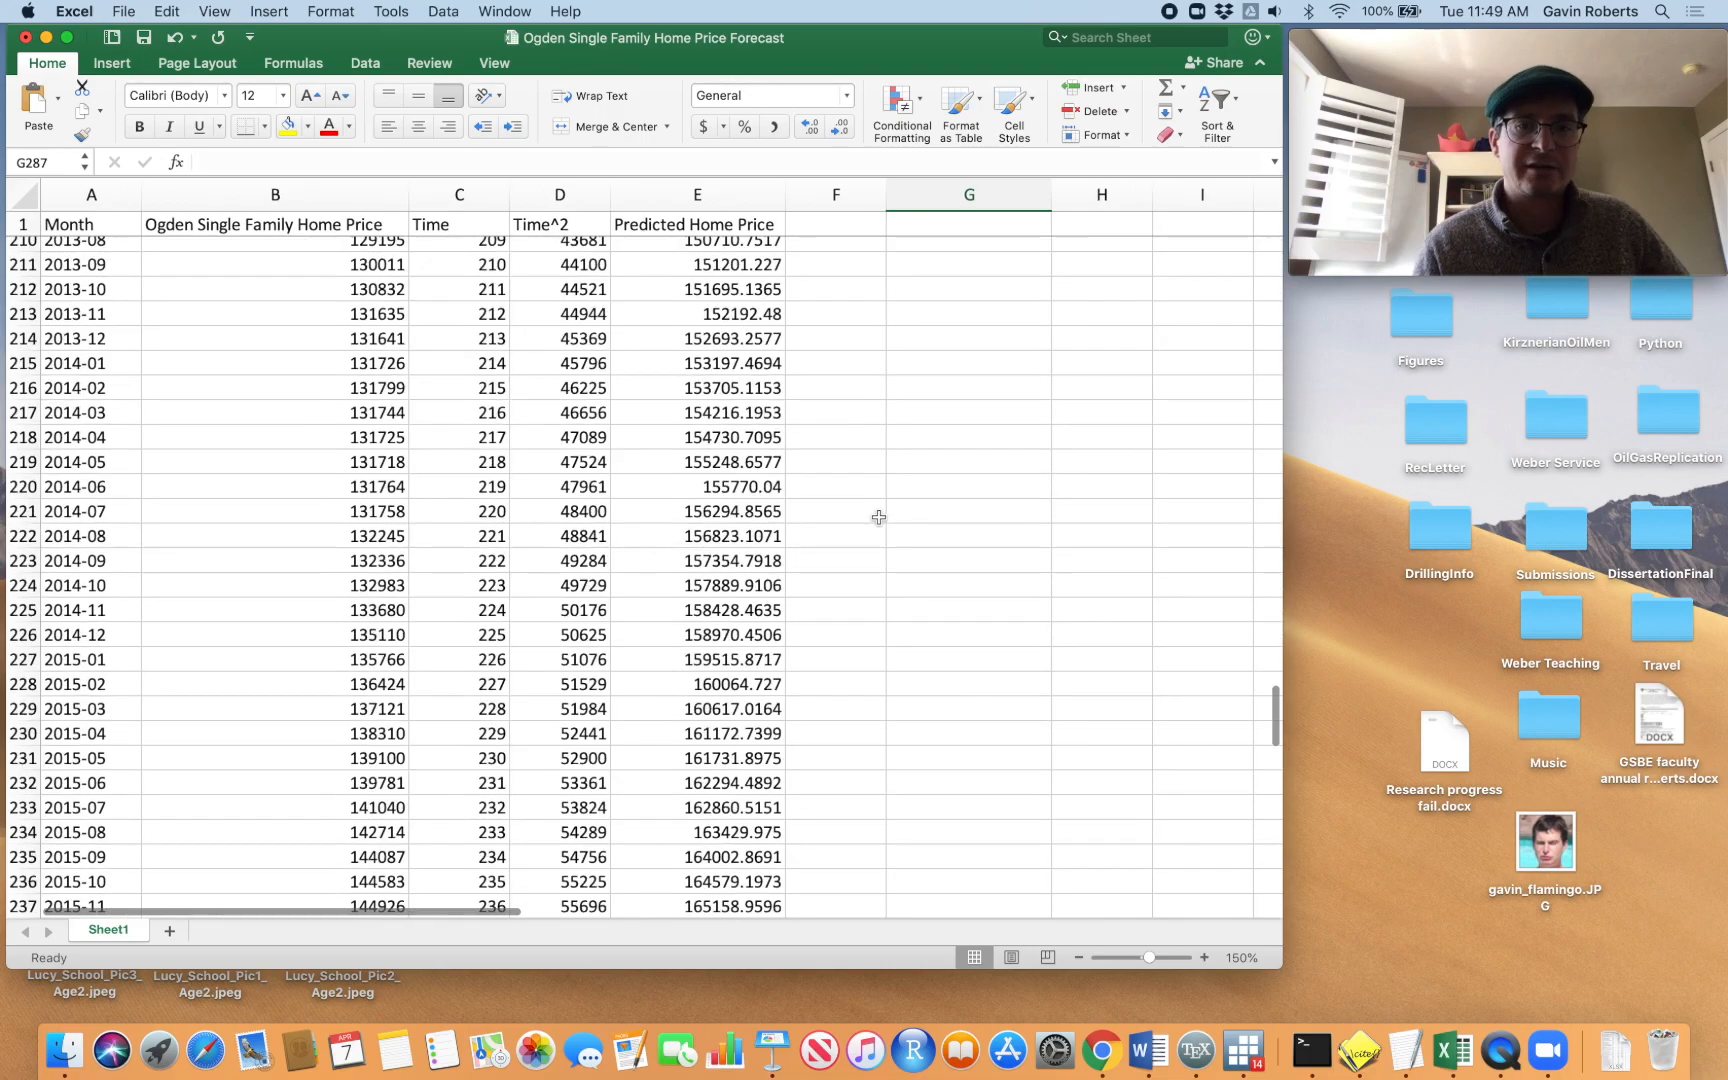
scroll(878, 517, "up", 4)
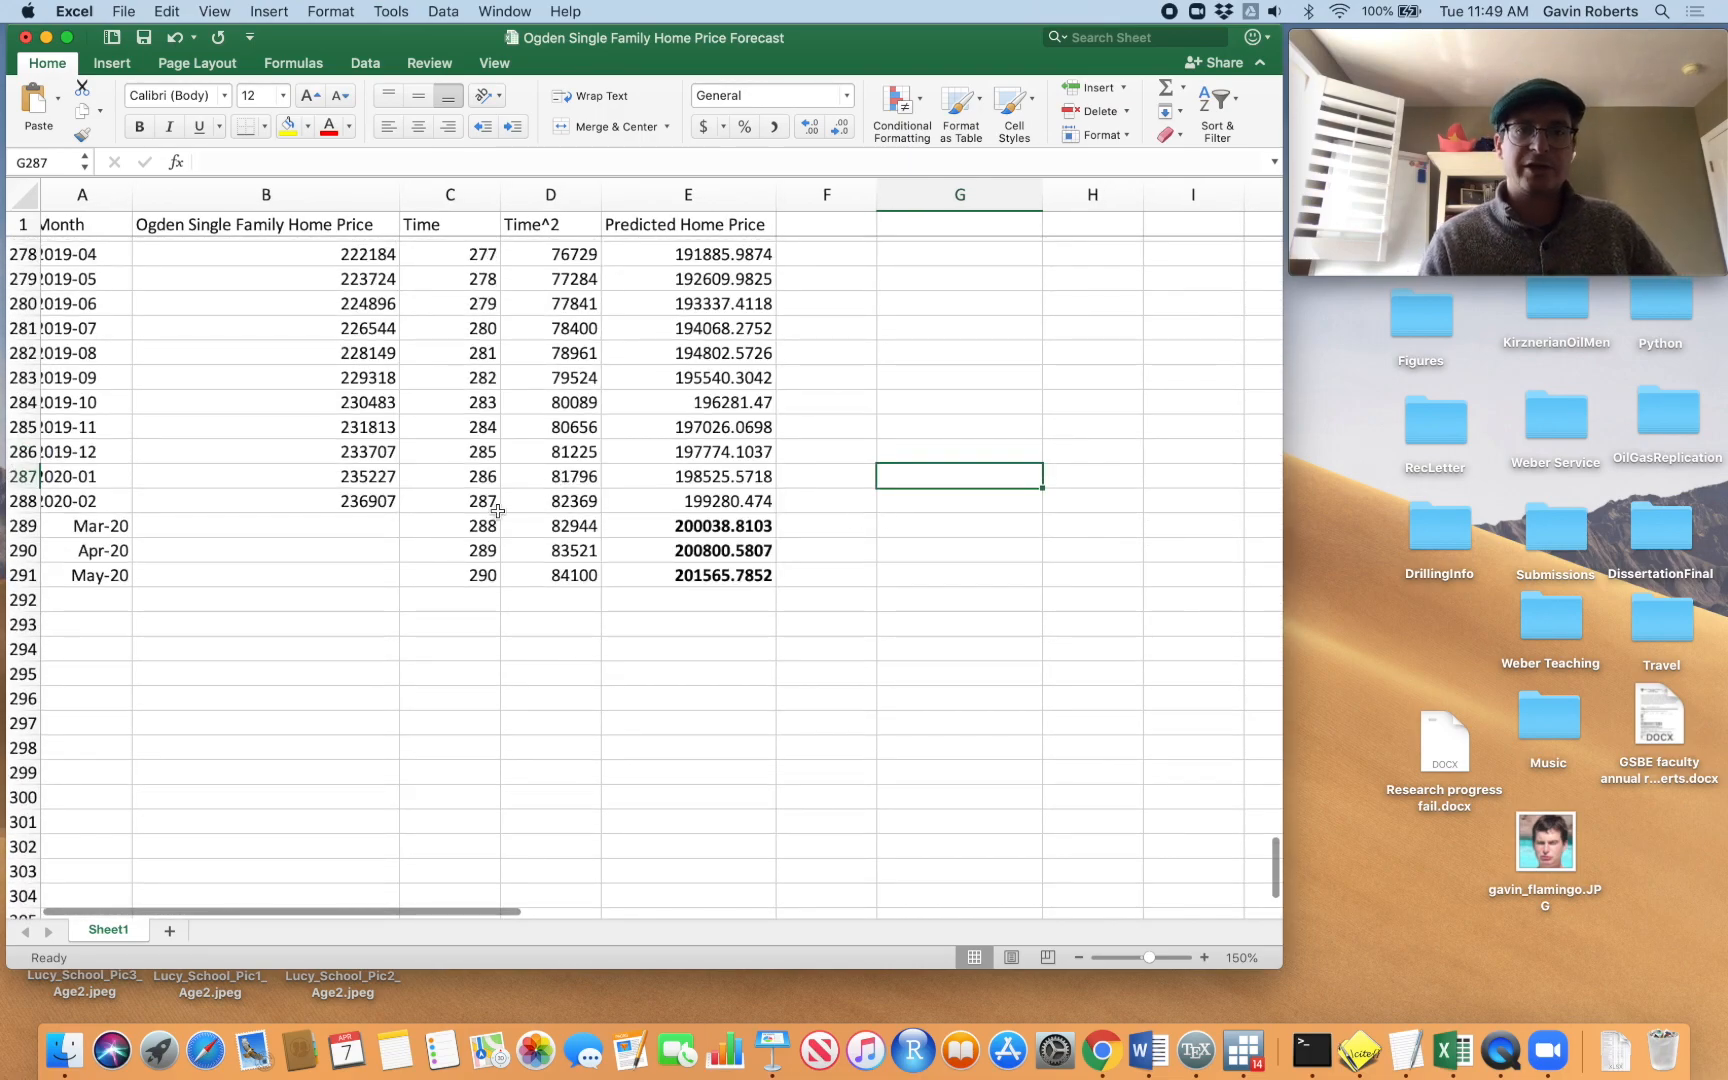
left_click_drag(474, 525, 600, 656)
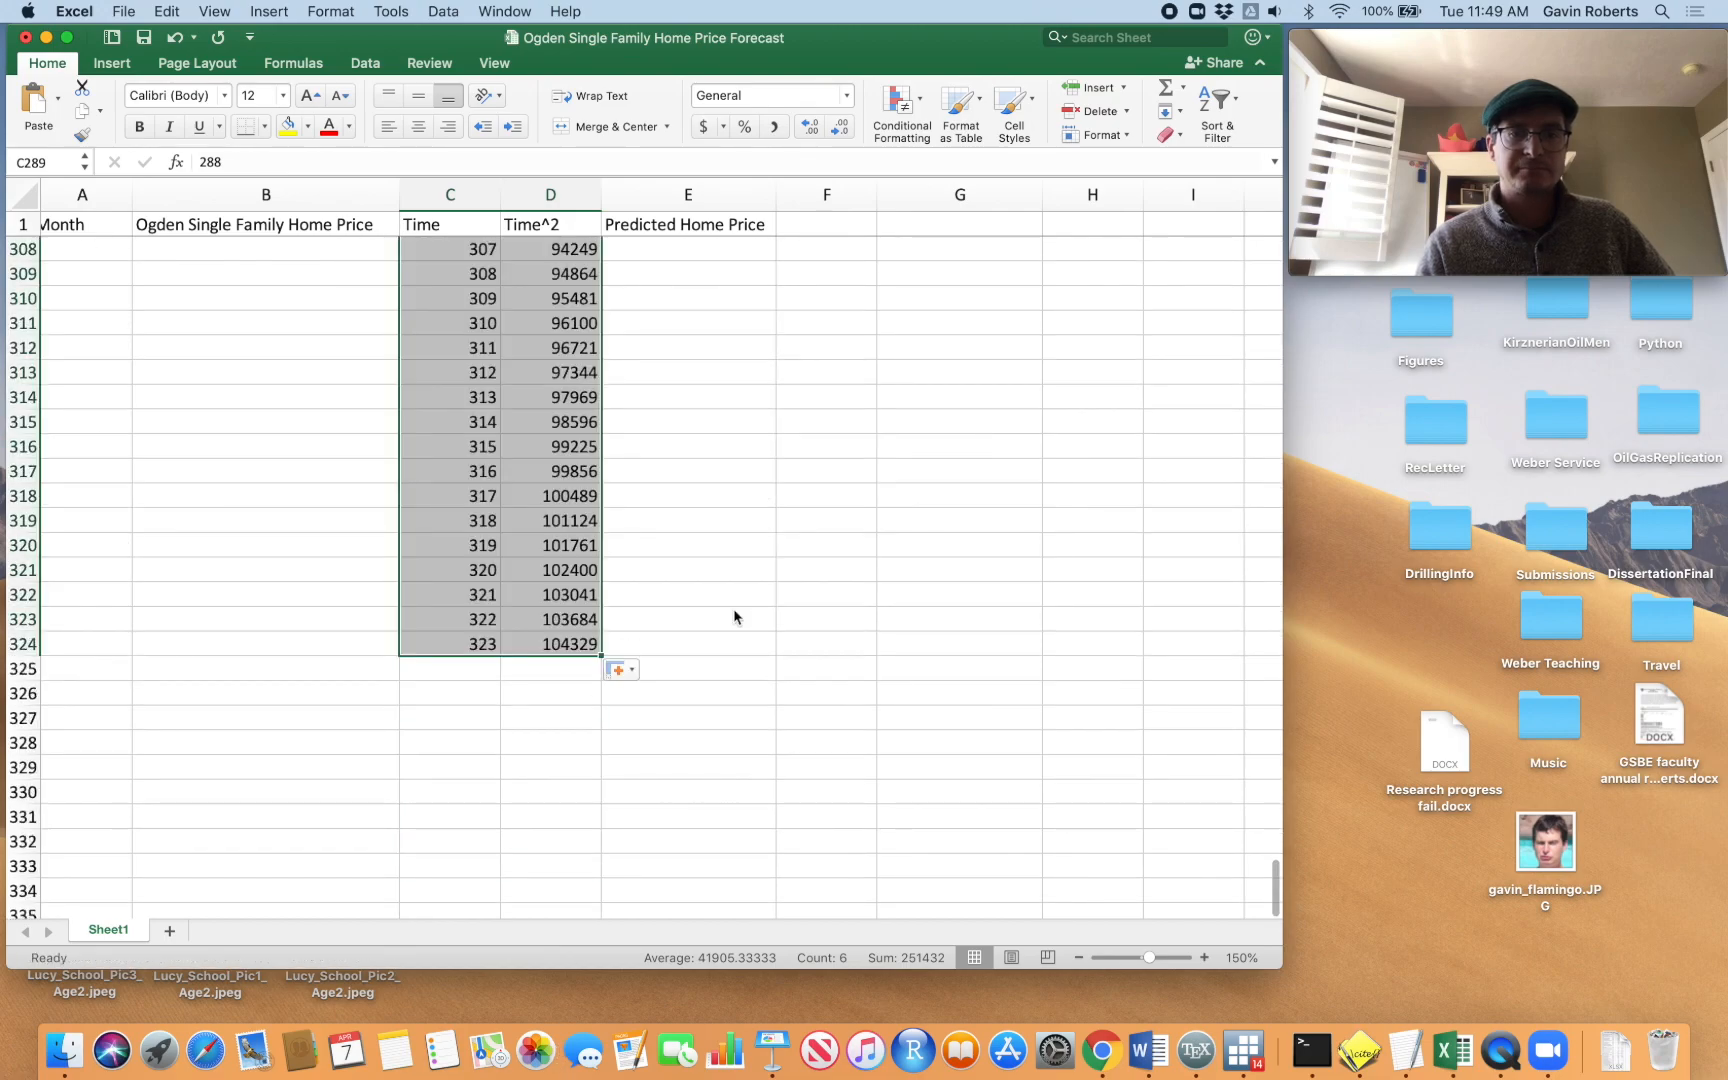
scroll(733, 617, "up", 10)
left_click_drag(85, 478, 88, 866)
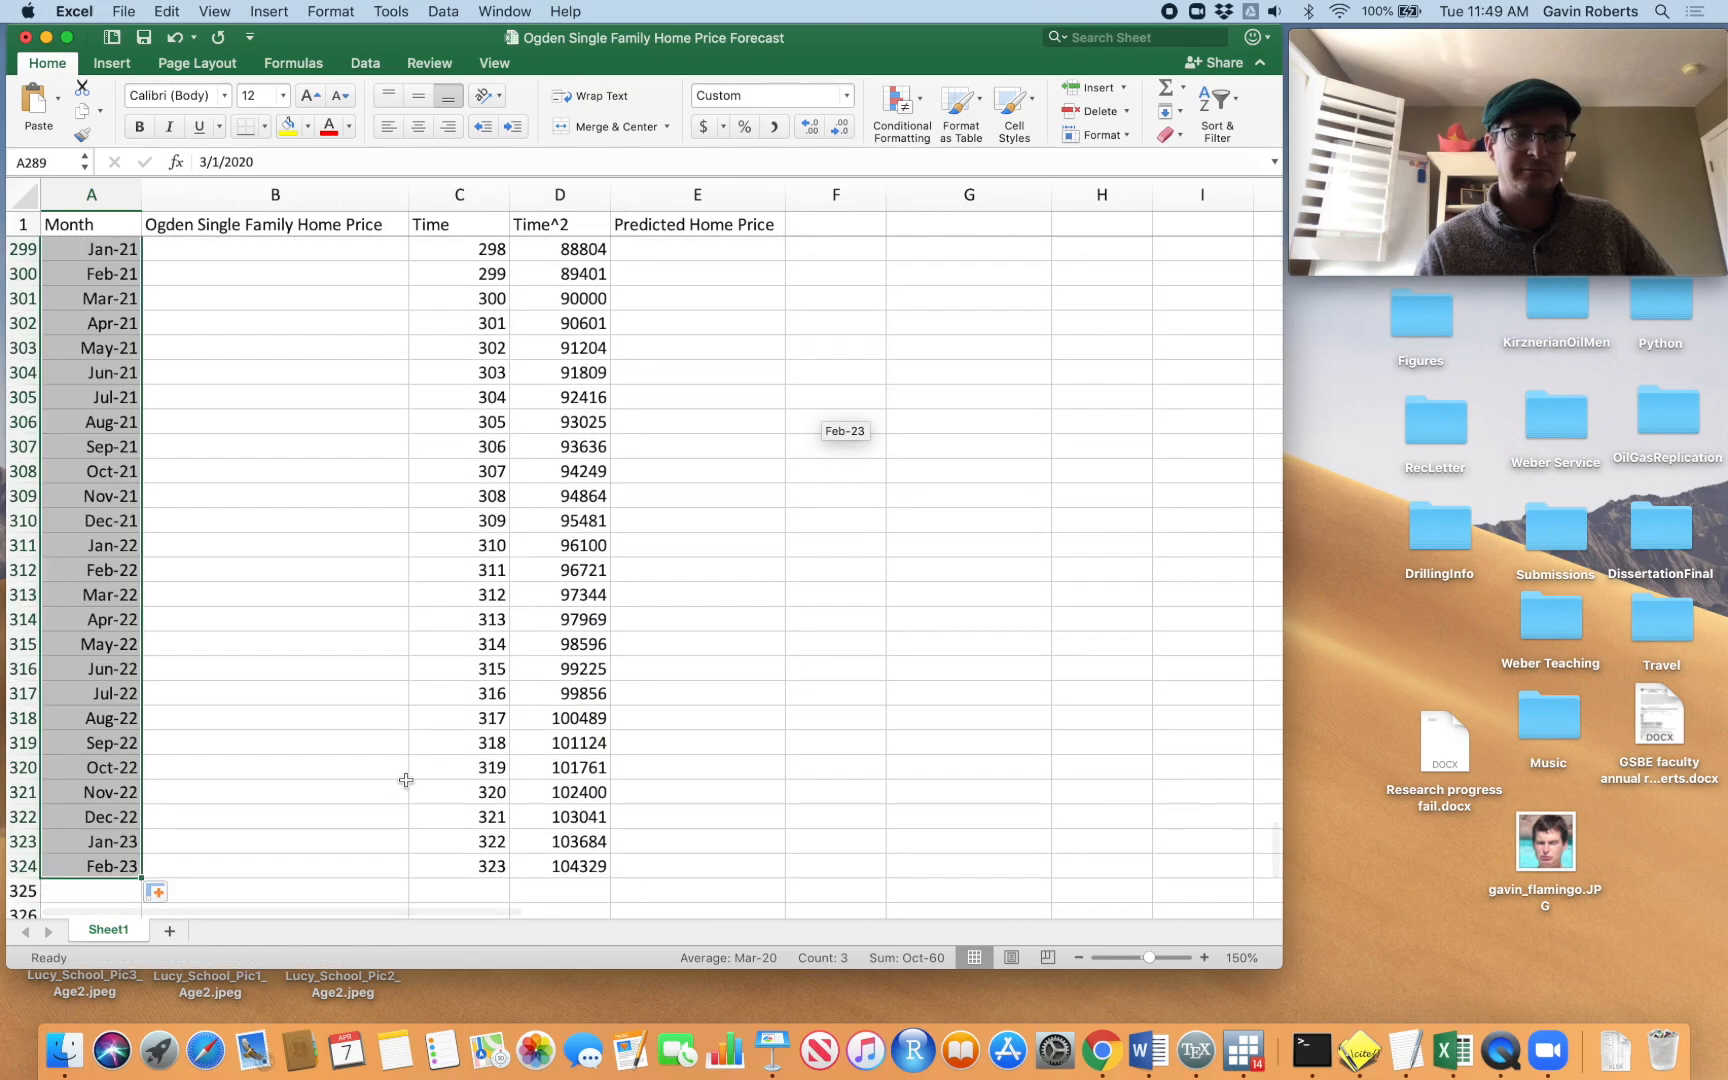
Fill the Predicted Home Price formula from the March to May 2020 rows down through Feb-23 in row 324
scroll(406, 780, "up", 5)
scroll(406, 780, "up", 2)
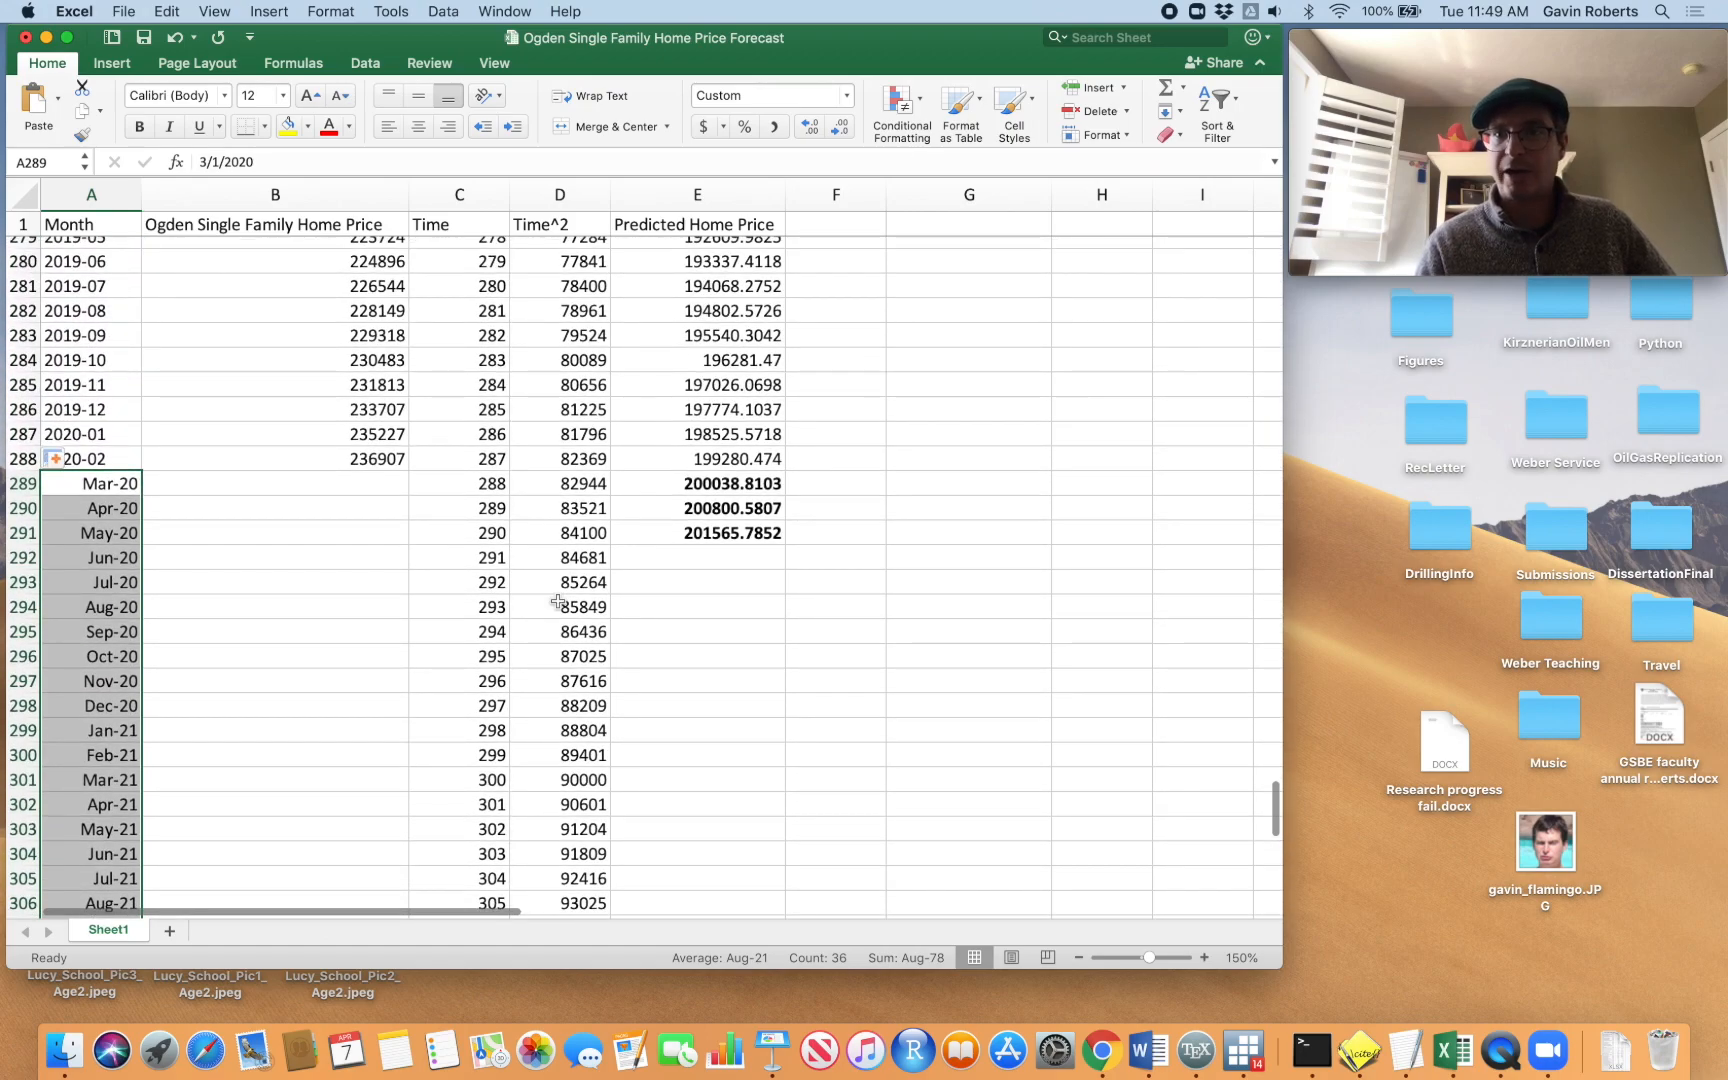
left_click_drag(717, 483, 720, 533)
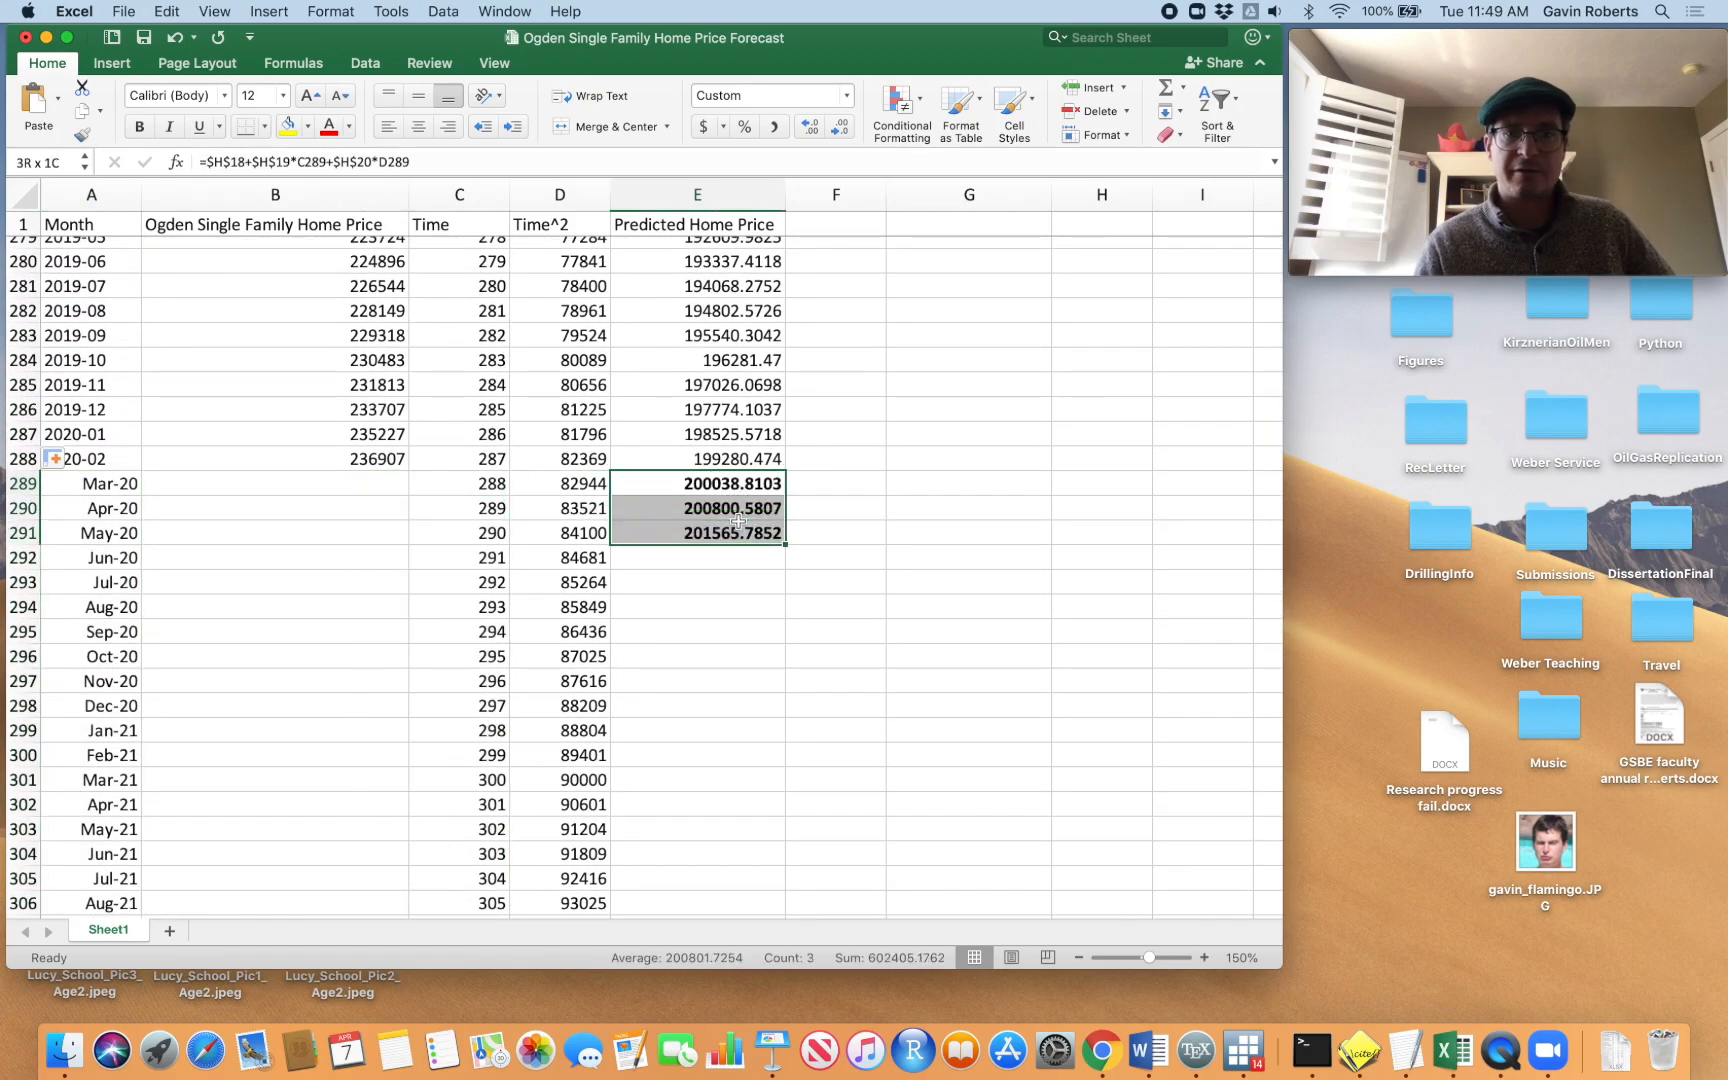
double_click(784, 544)
scroll(826, 597, "down", 10)
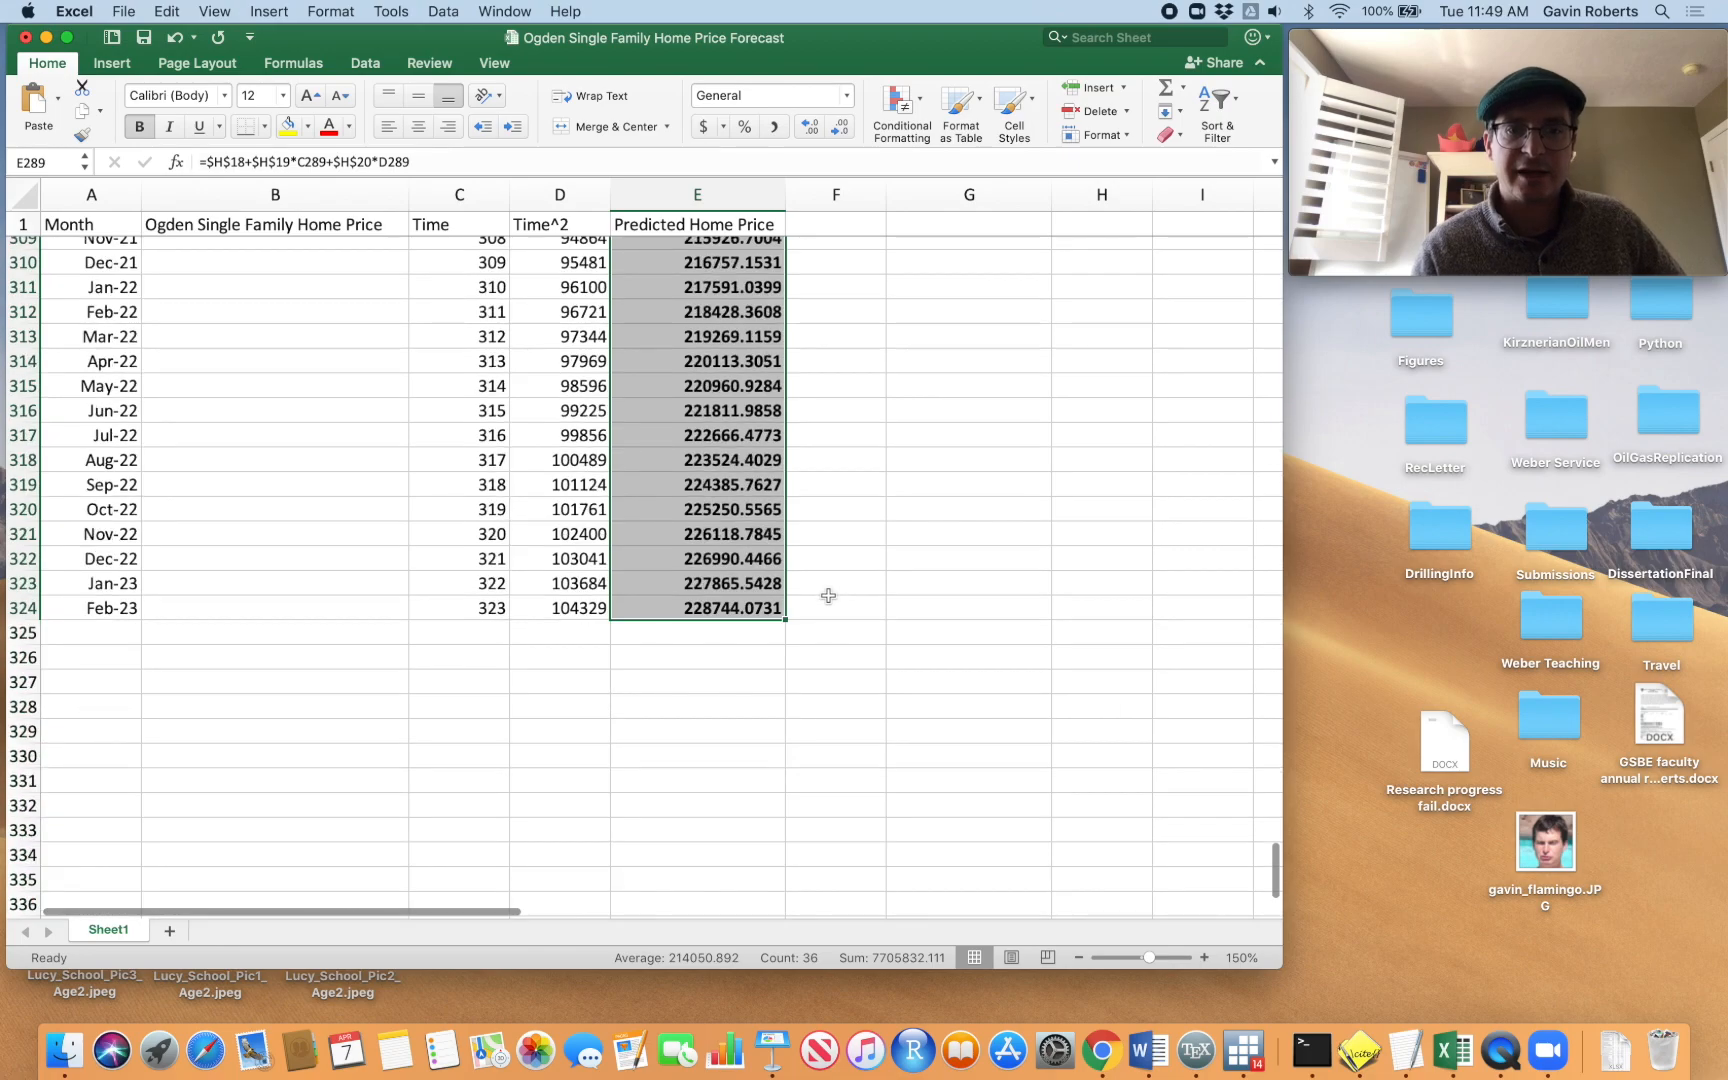
Insert a line chart from the full Ogden Single Family Home Price and Predicted Home Price columns, including their headers
scroll(828, 596, "up", 15)
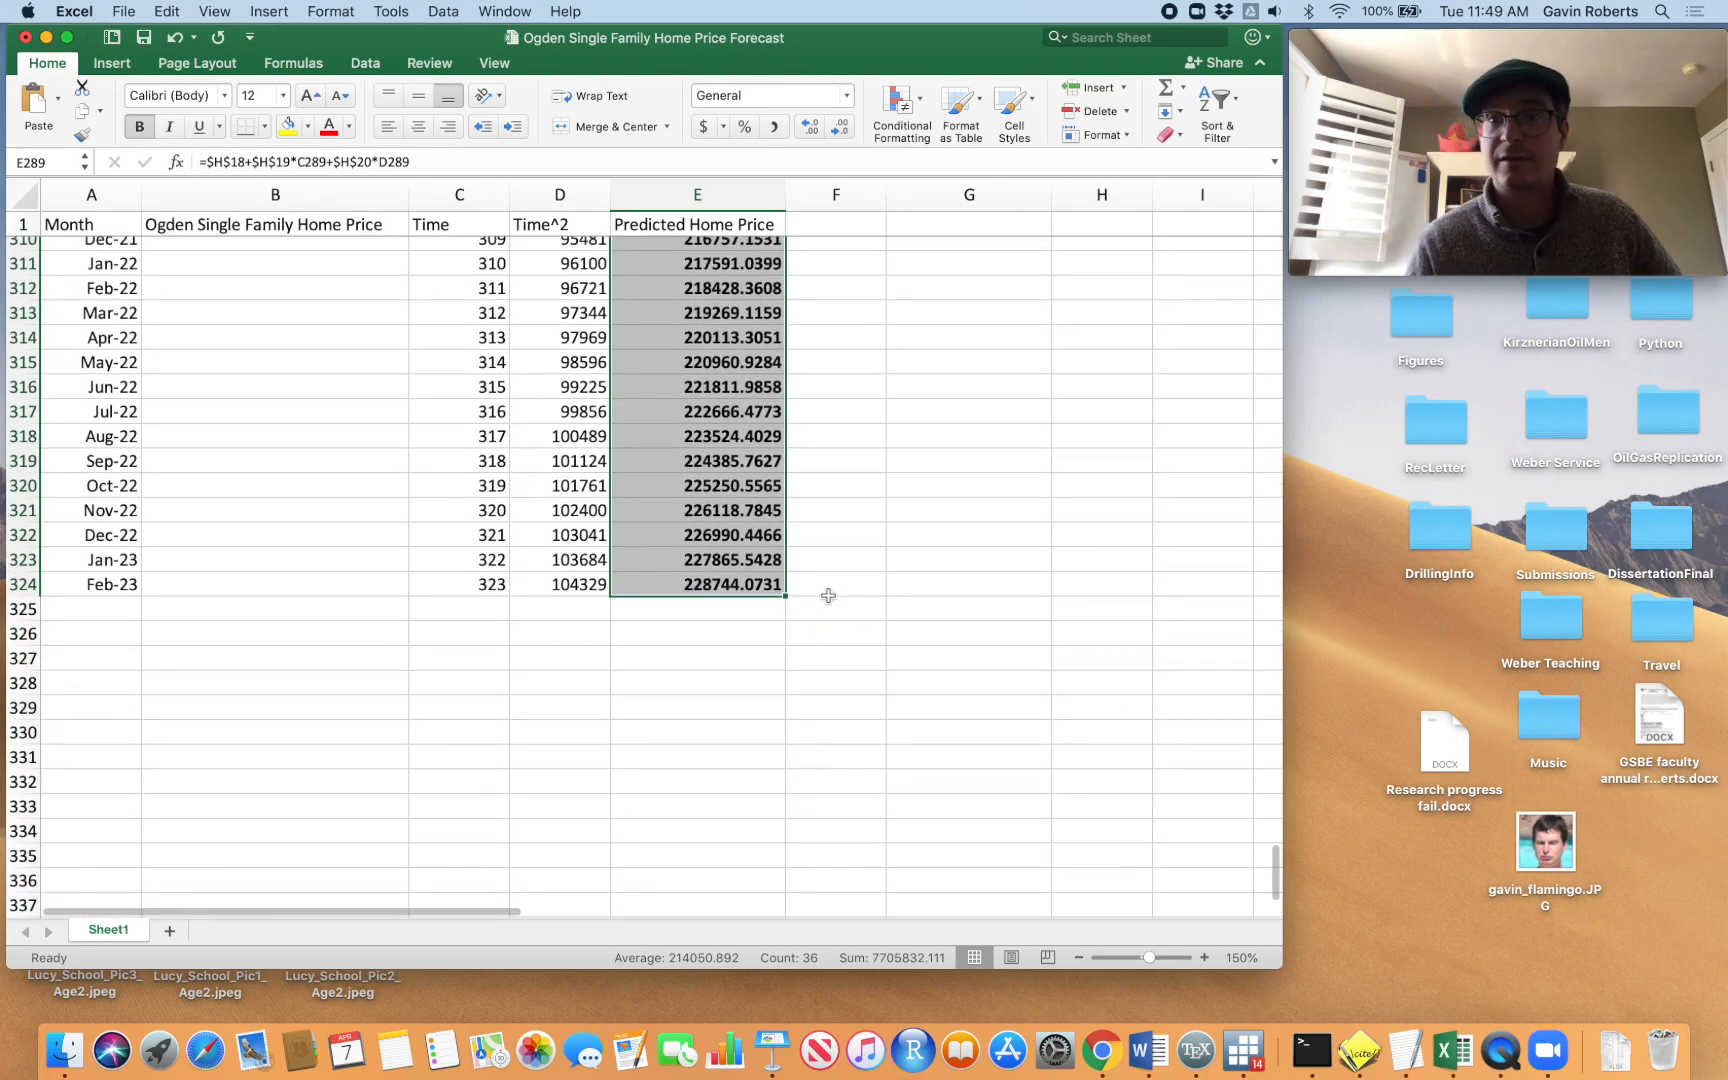
scroll(828, 596, "up", 15)
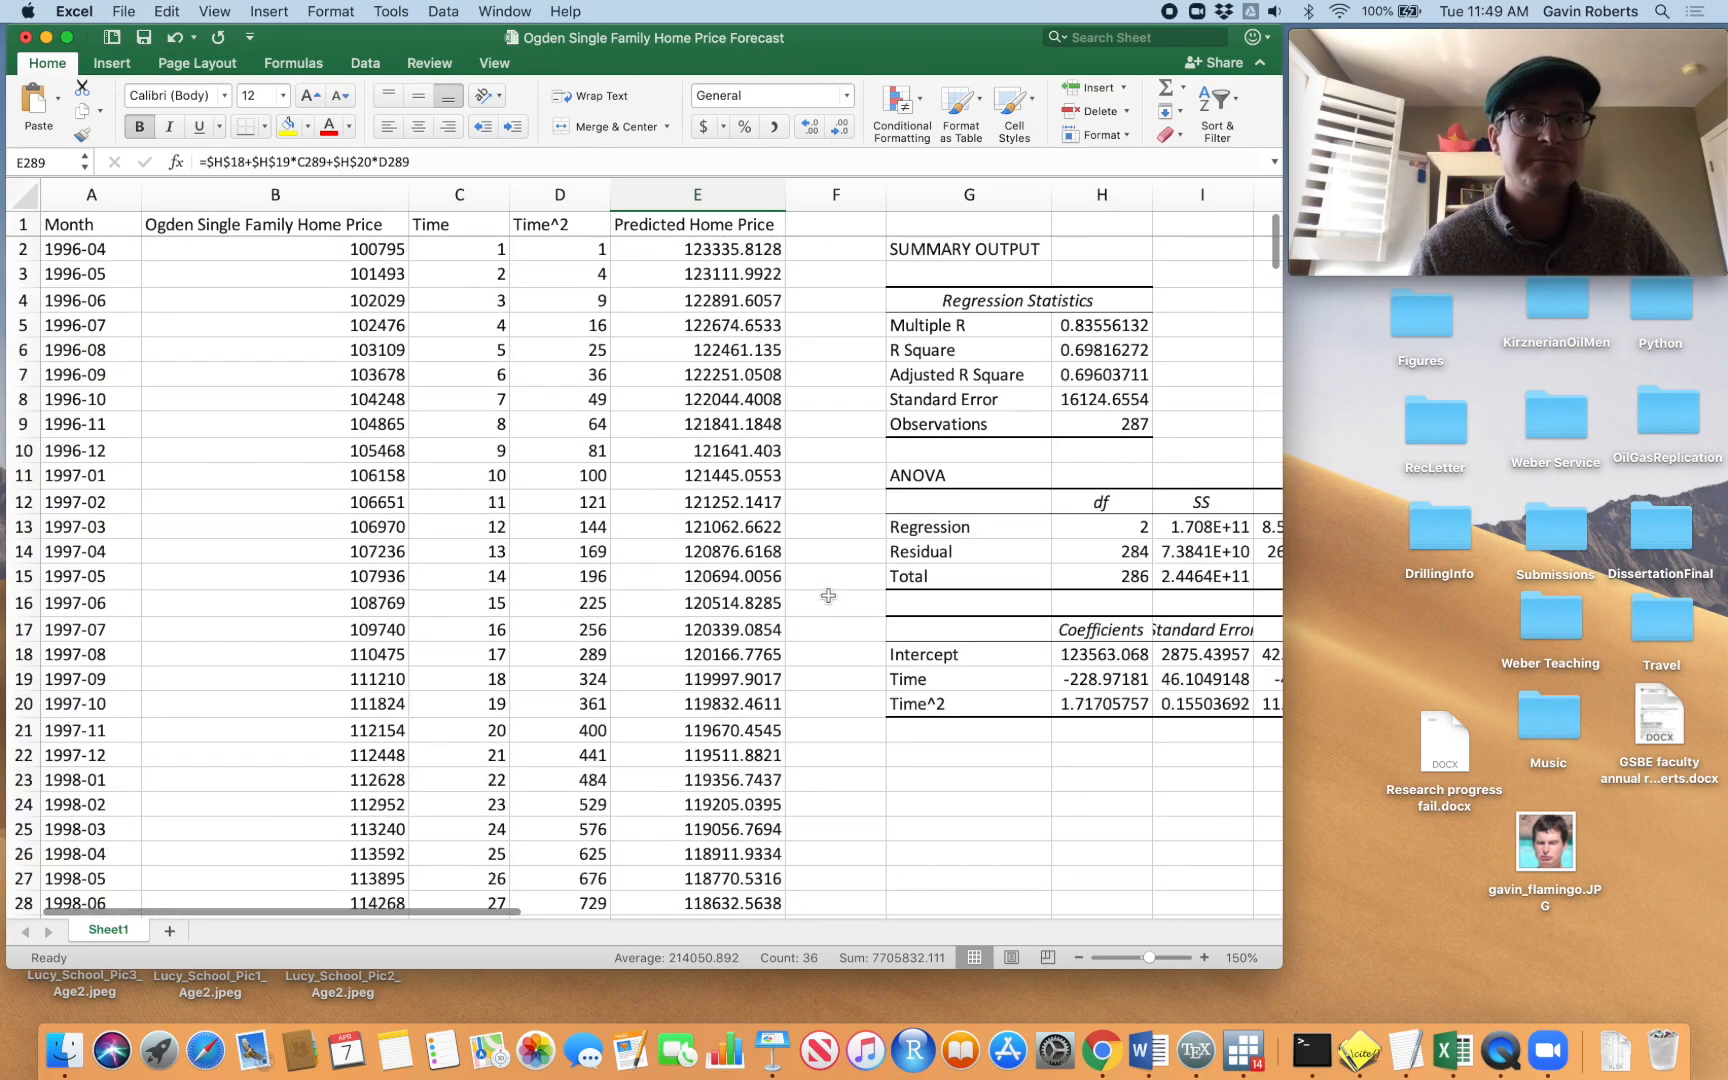
left_click(362, 228)
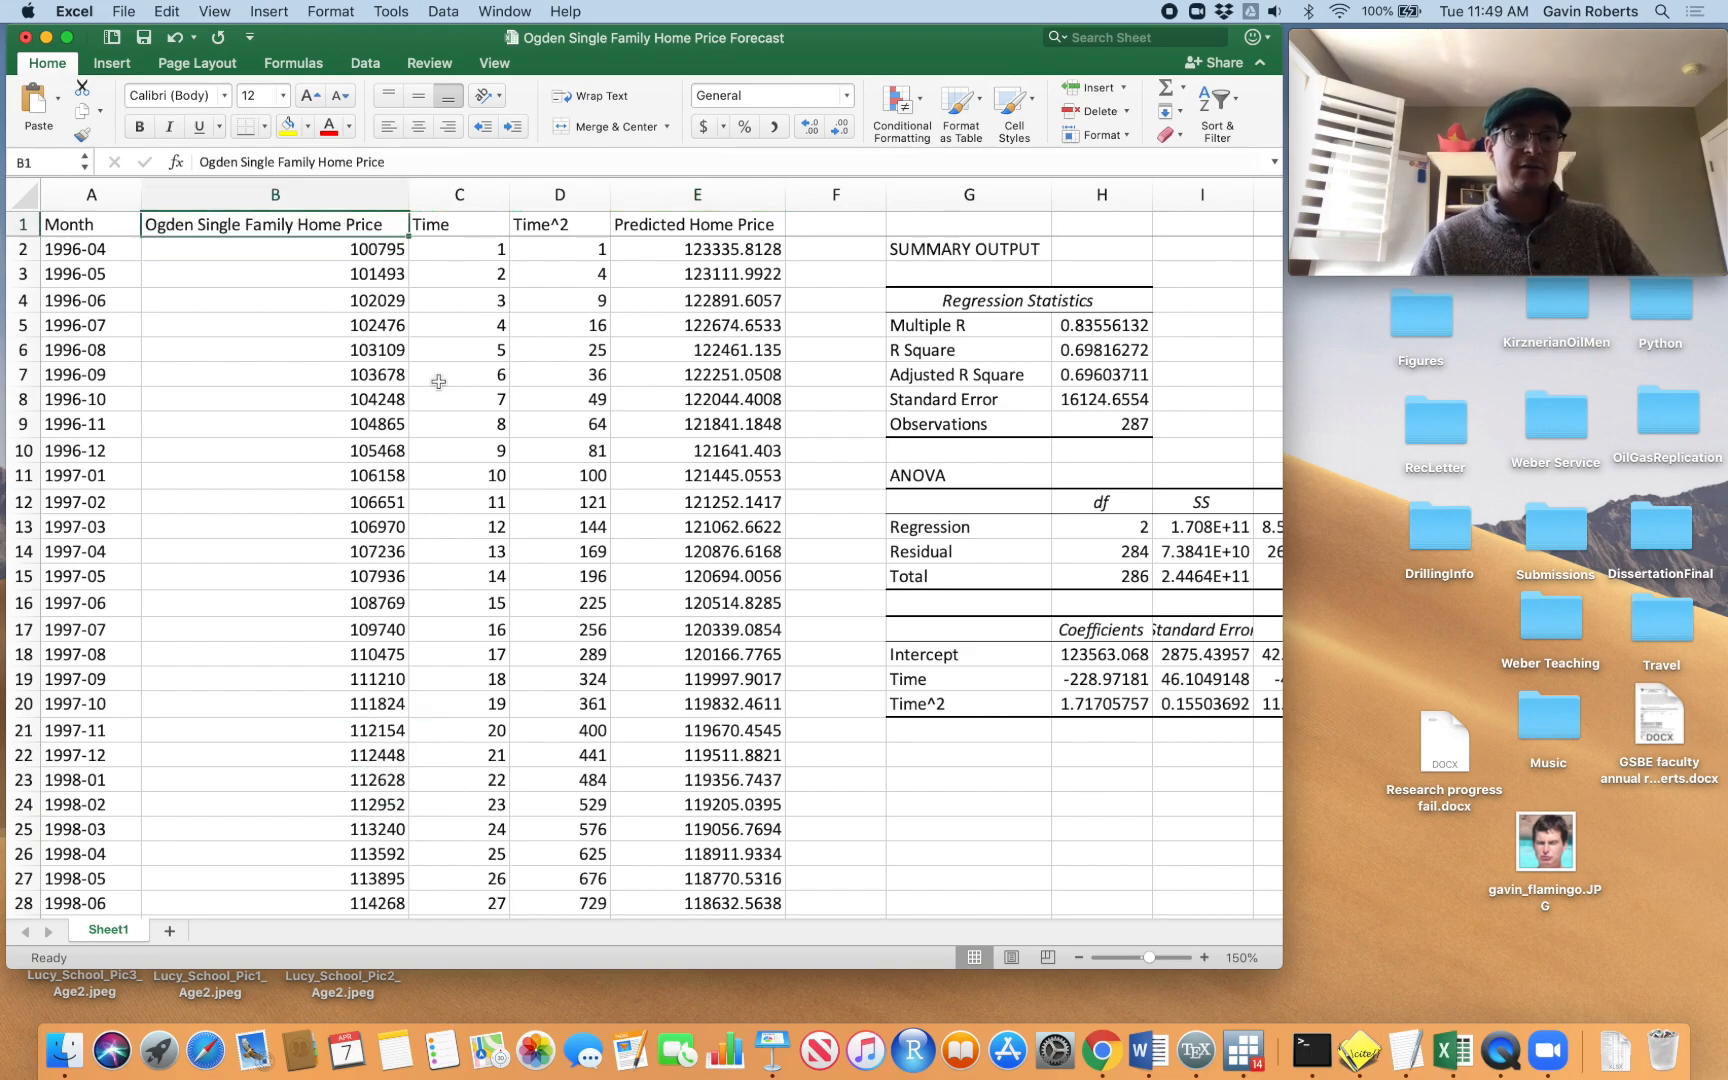
key("super+shift+Down")
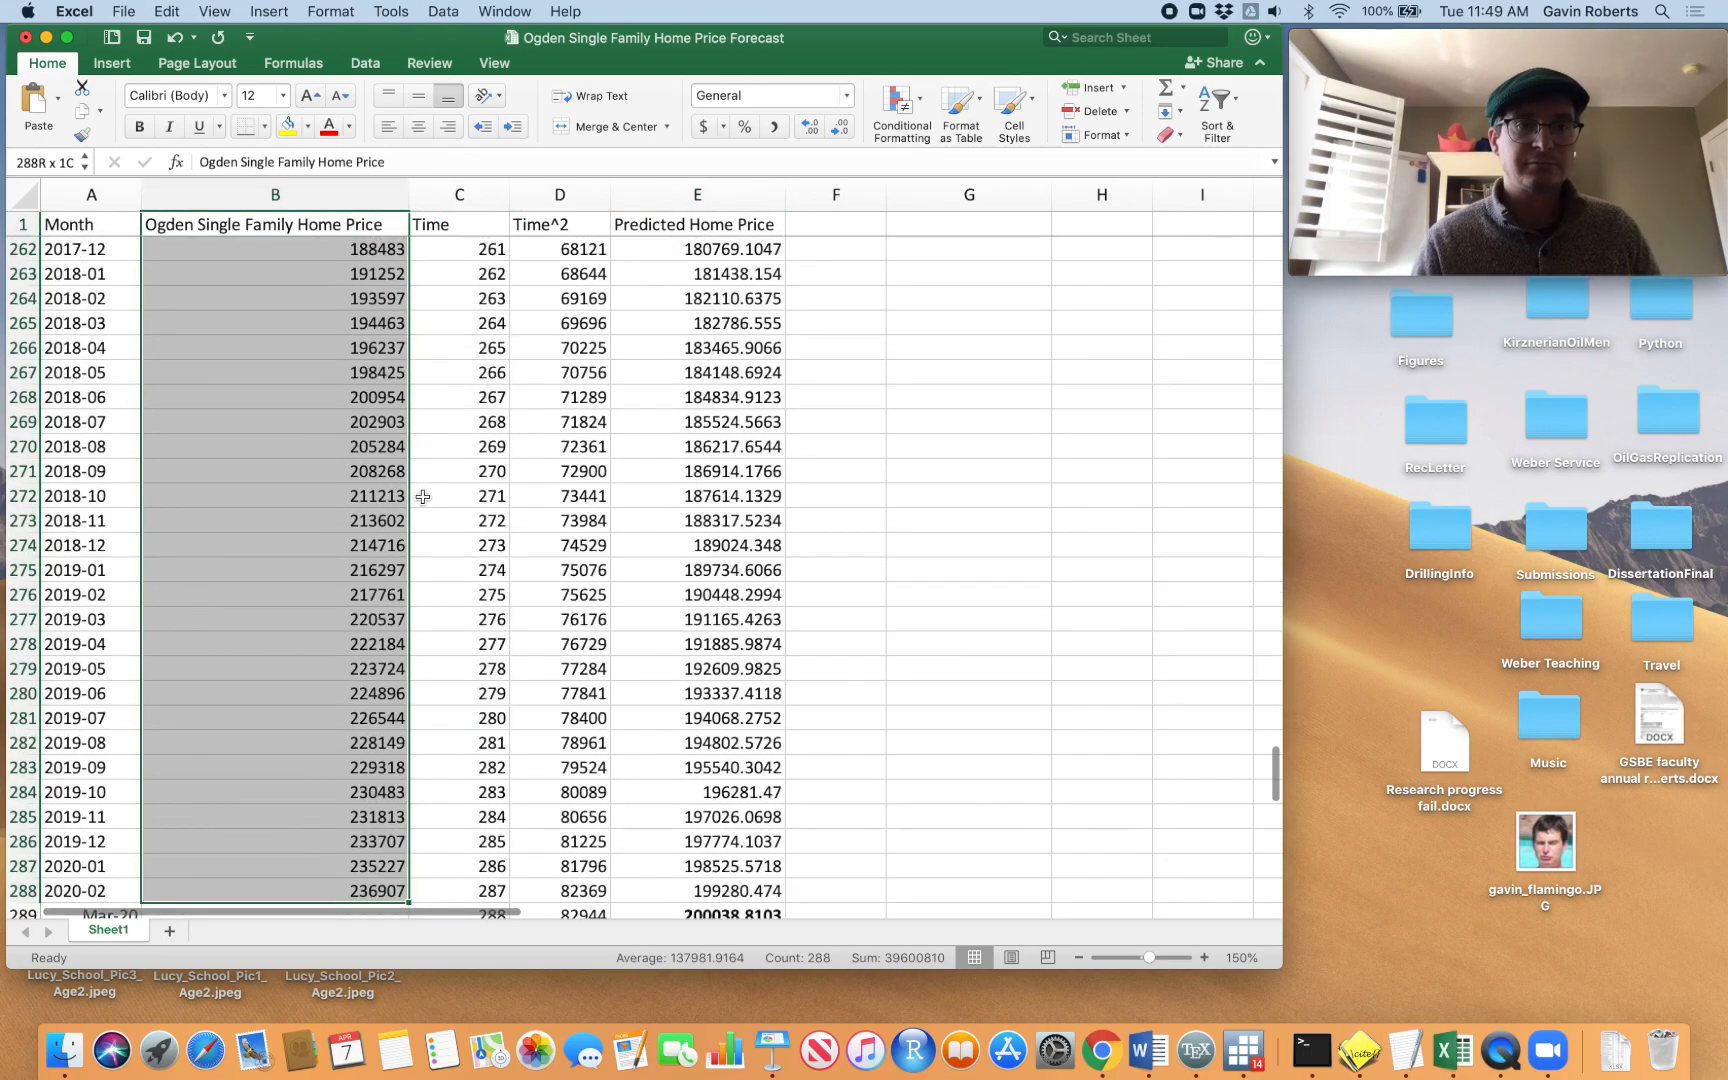
scroll(423, 497, "down", 5)
scroll(423, 497, "up", 20)
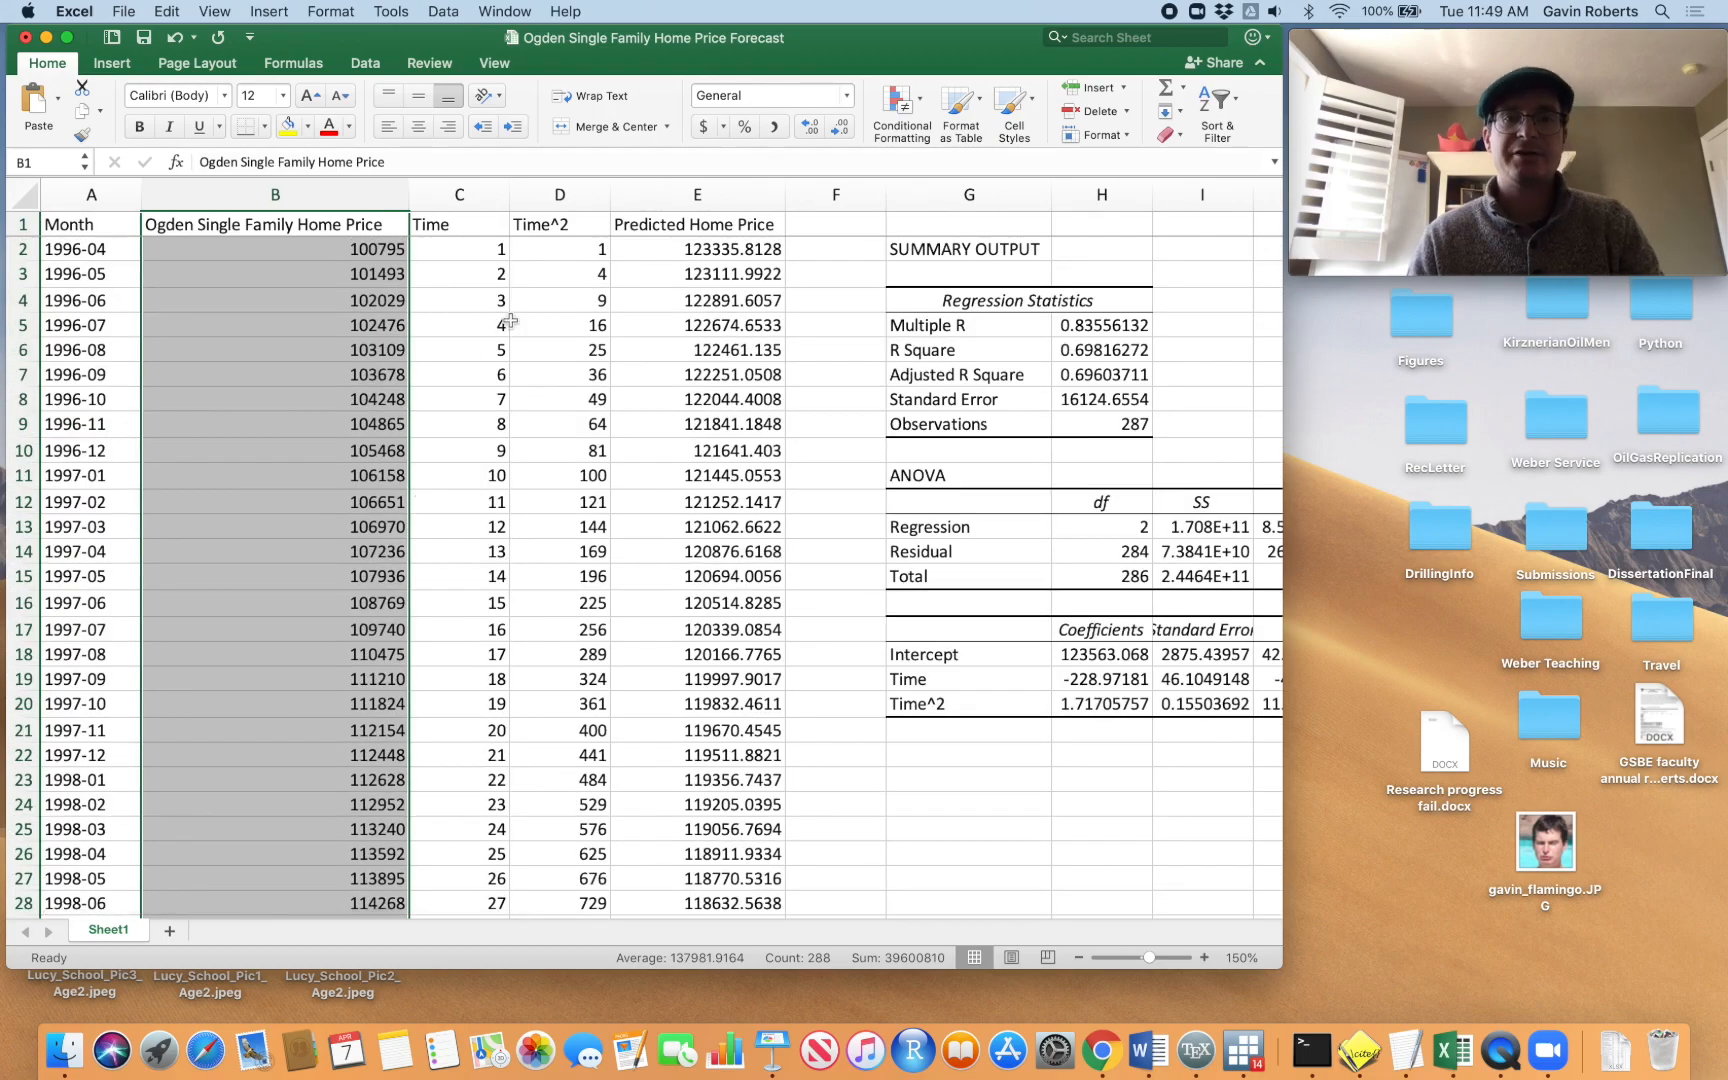
left_click(694, 226, "super")
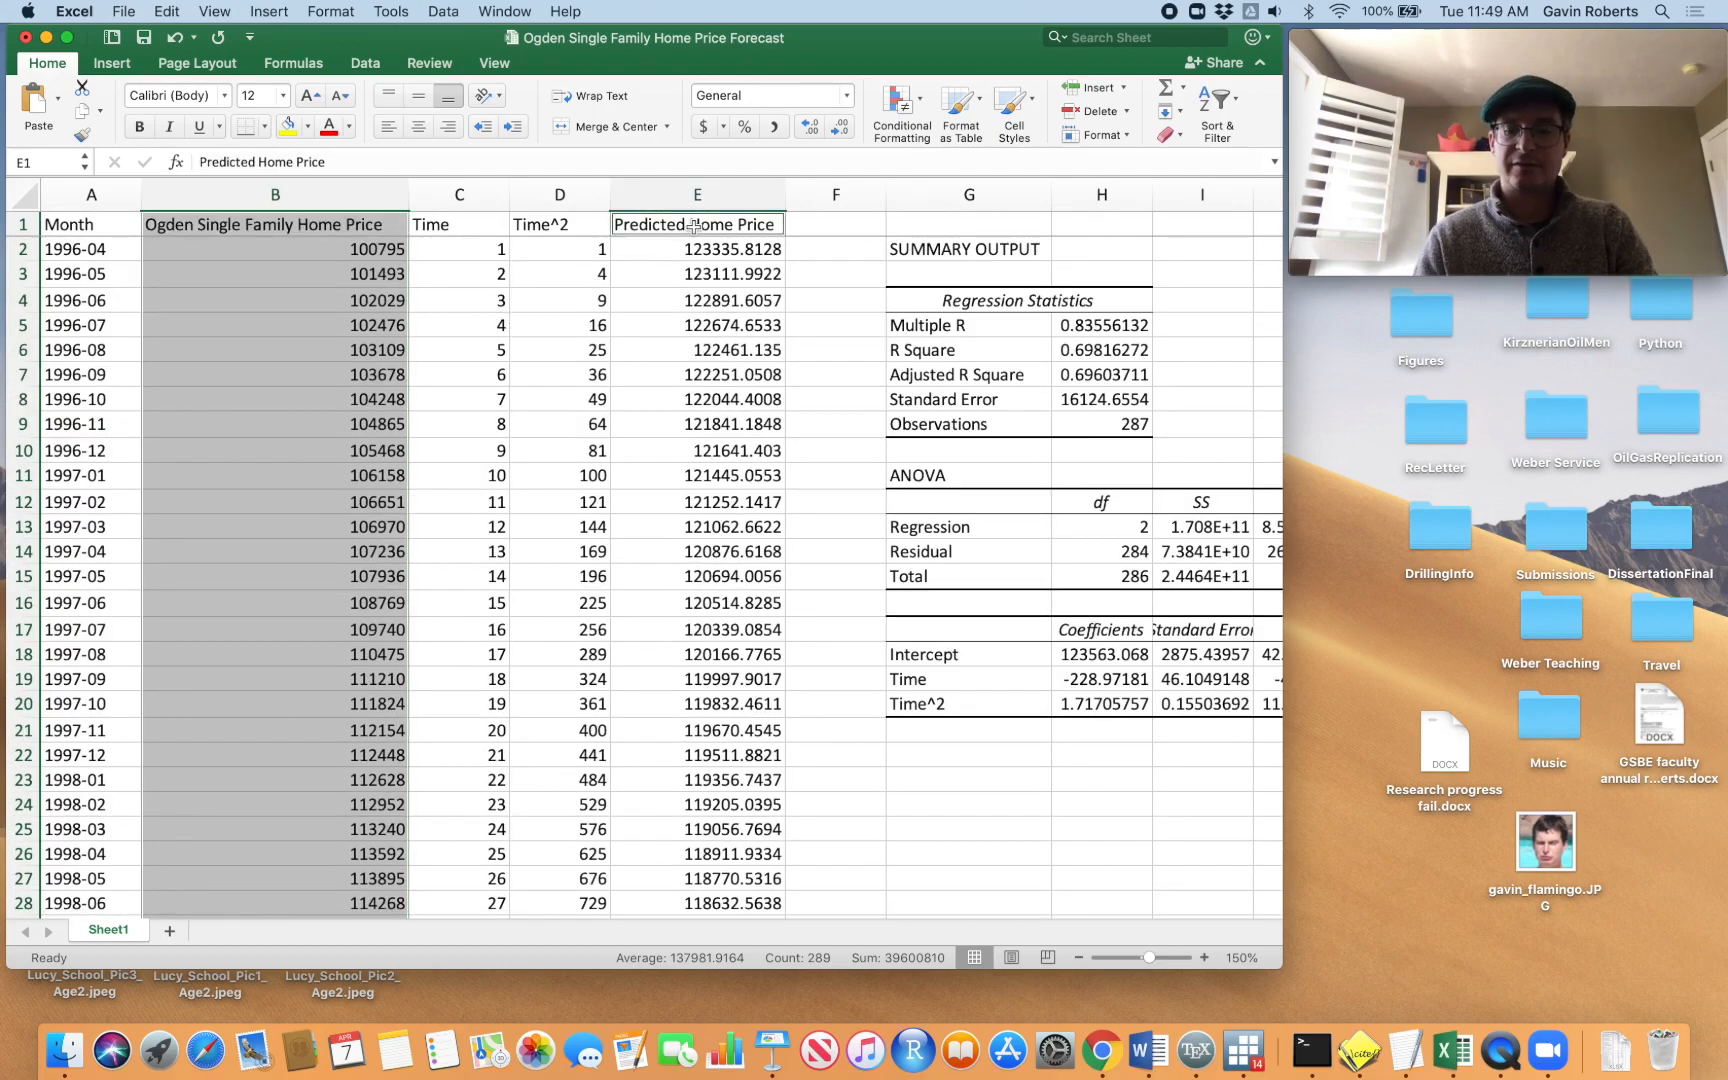
key("super+shift+Down")
scroll(879, 494, "down", 2)
scroll(871, 497, "up", 10)
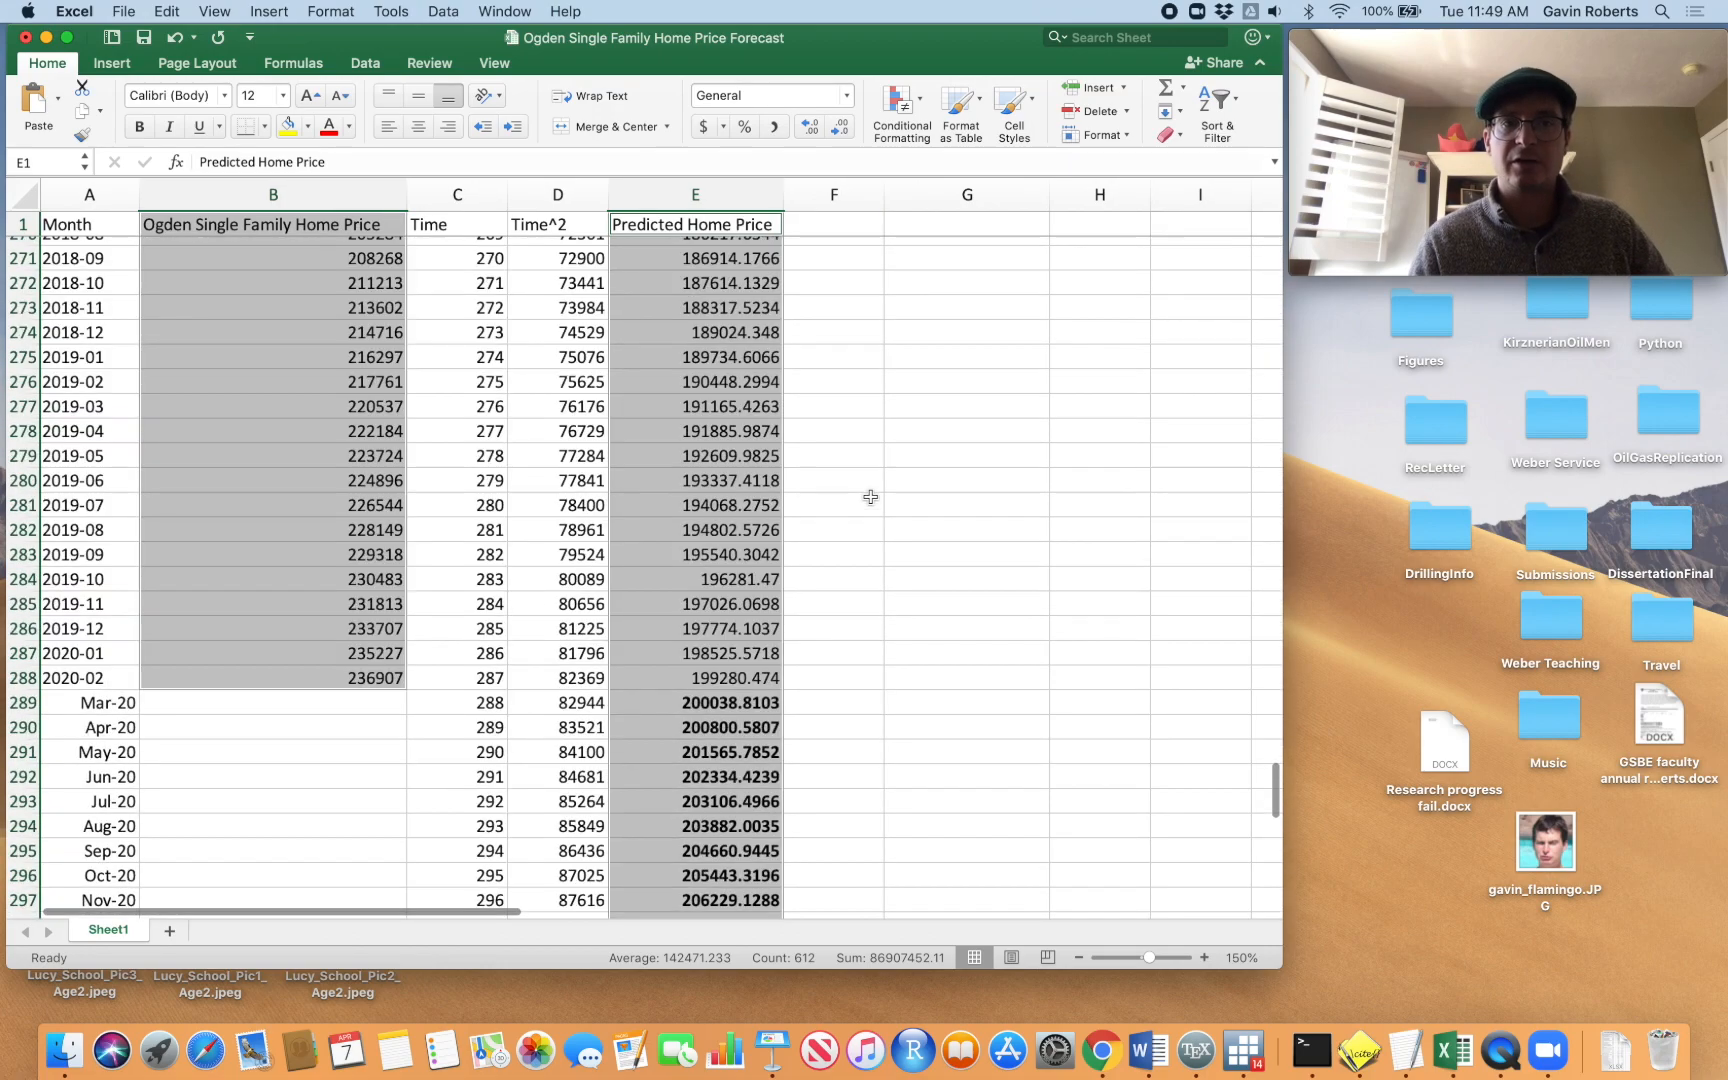
scroll(871, 497, "up", 20)
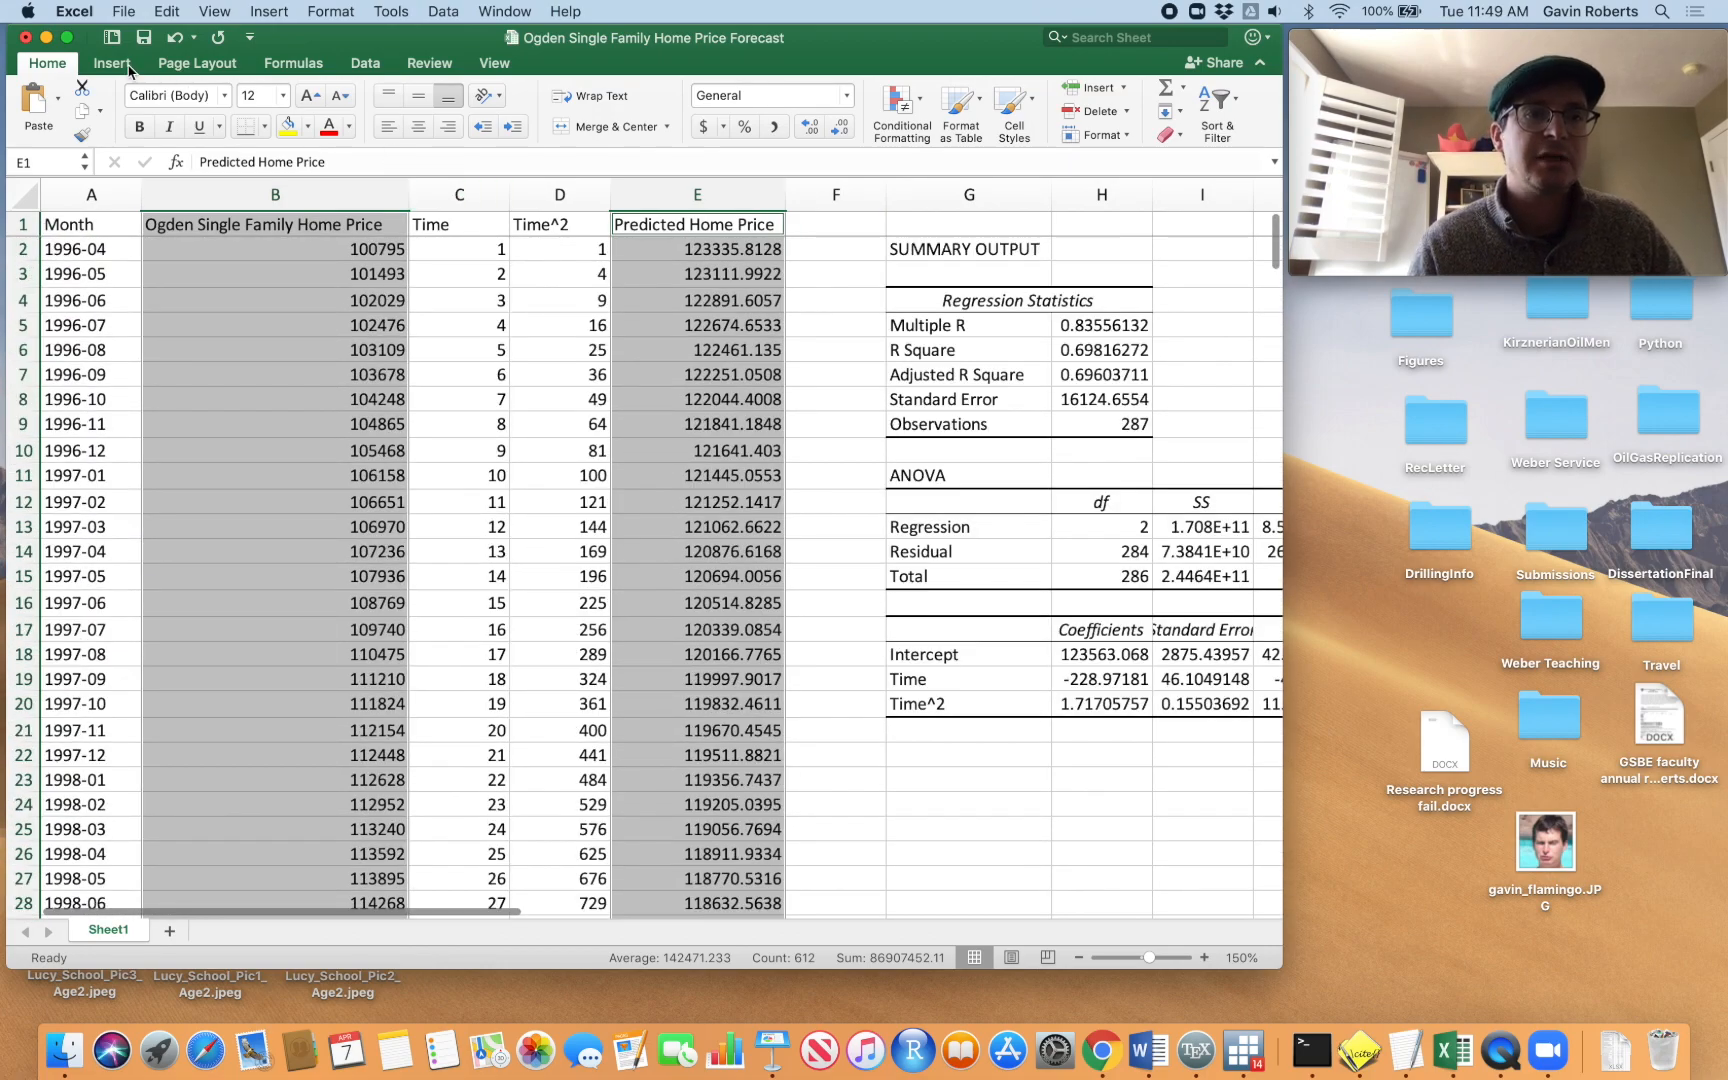
left_click(112, 62)
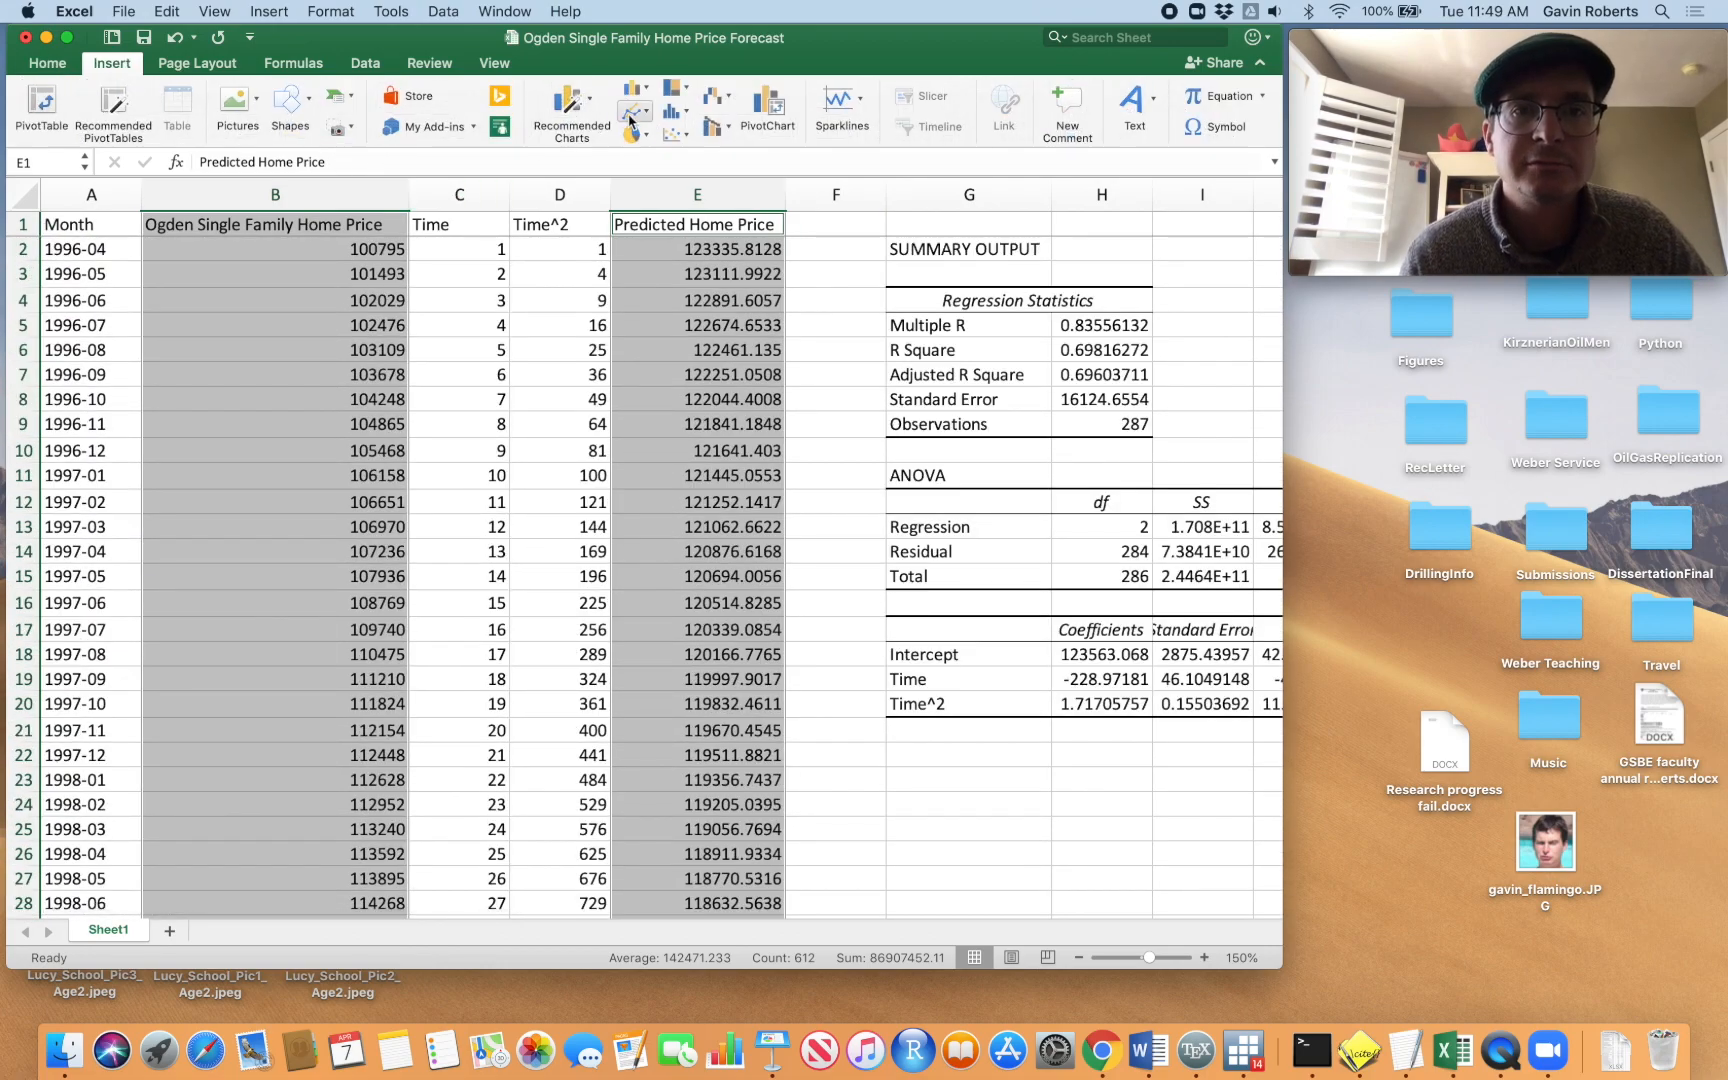
left_click(630, 120)
left_click(660, 202)
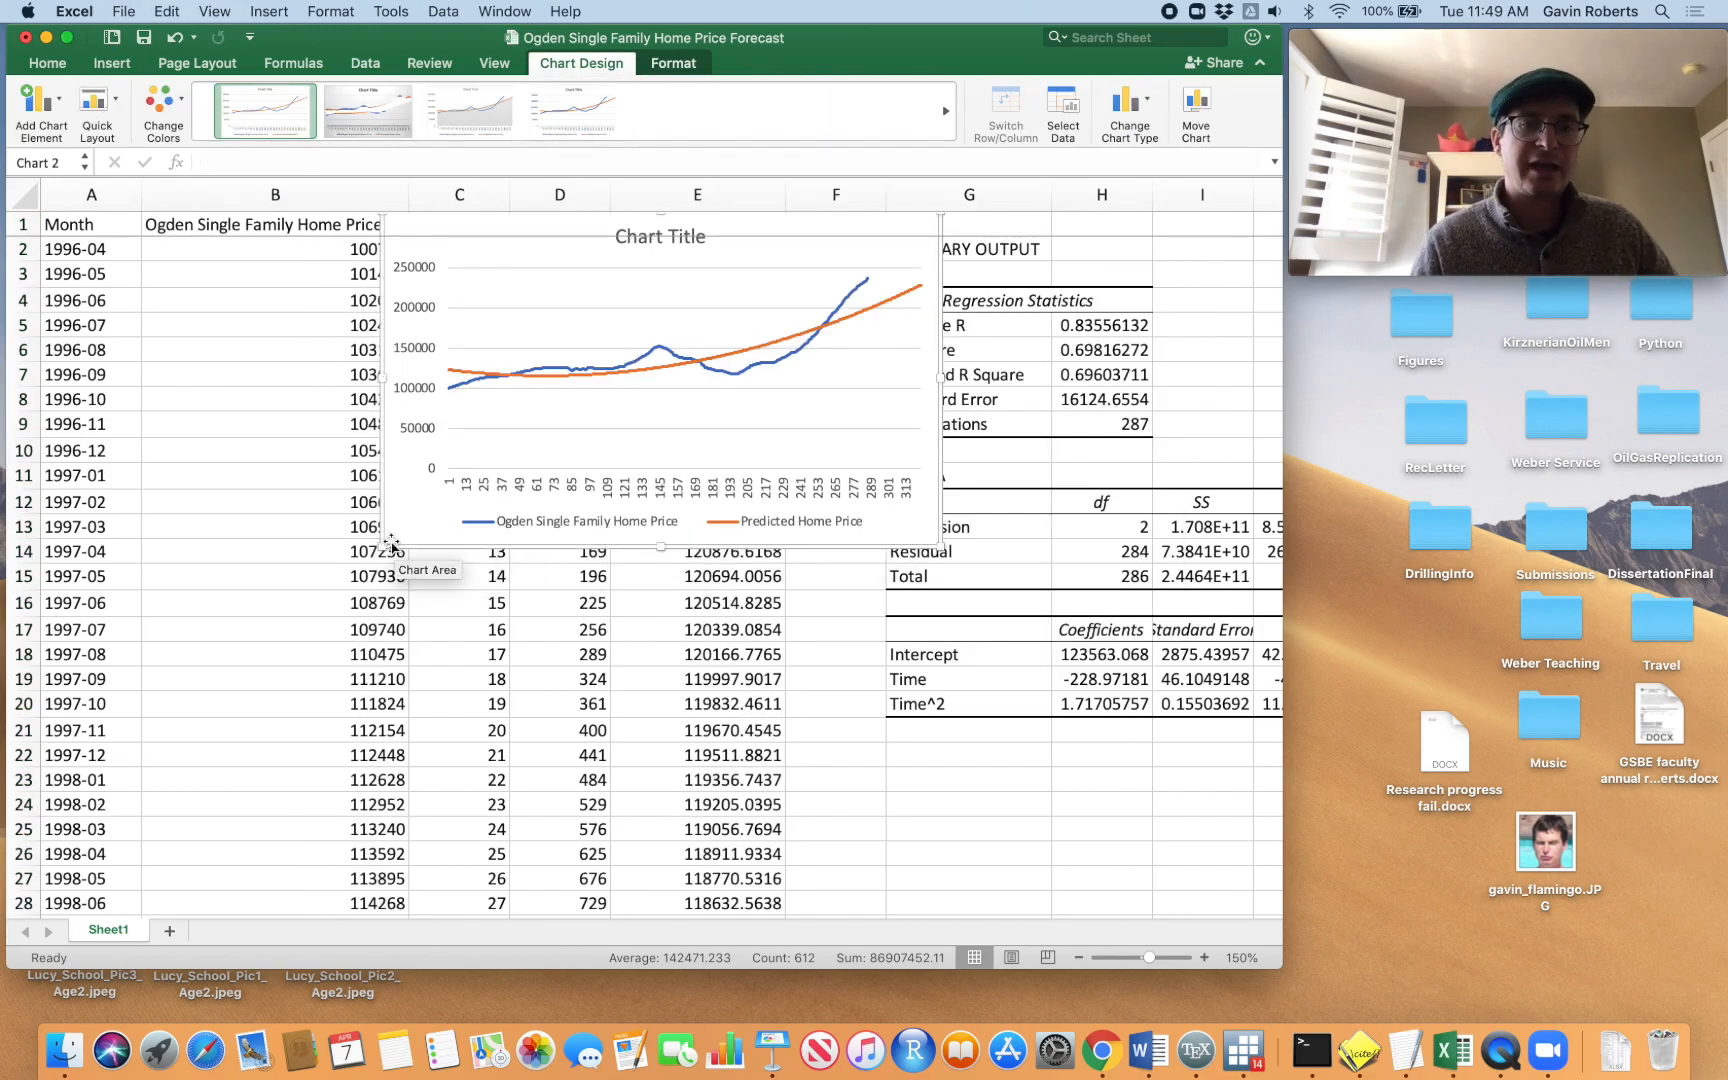
Enlarge the line chart and move it down so it starts around row 5
left_click_drag(390, 545, 195, 662)
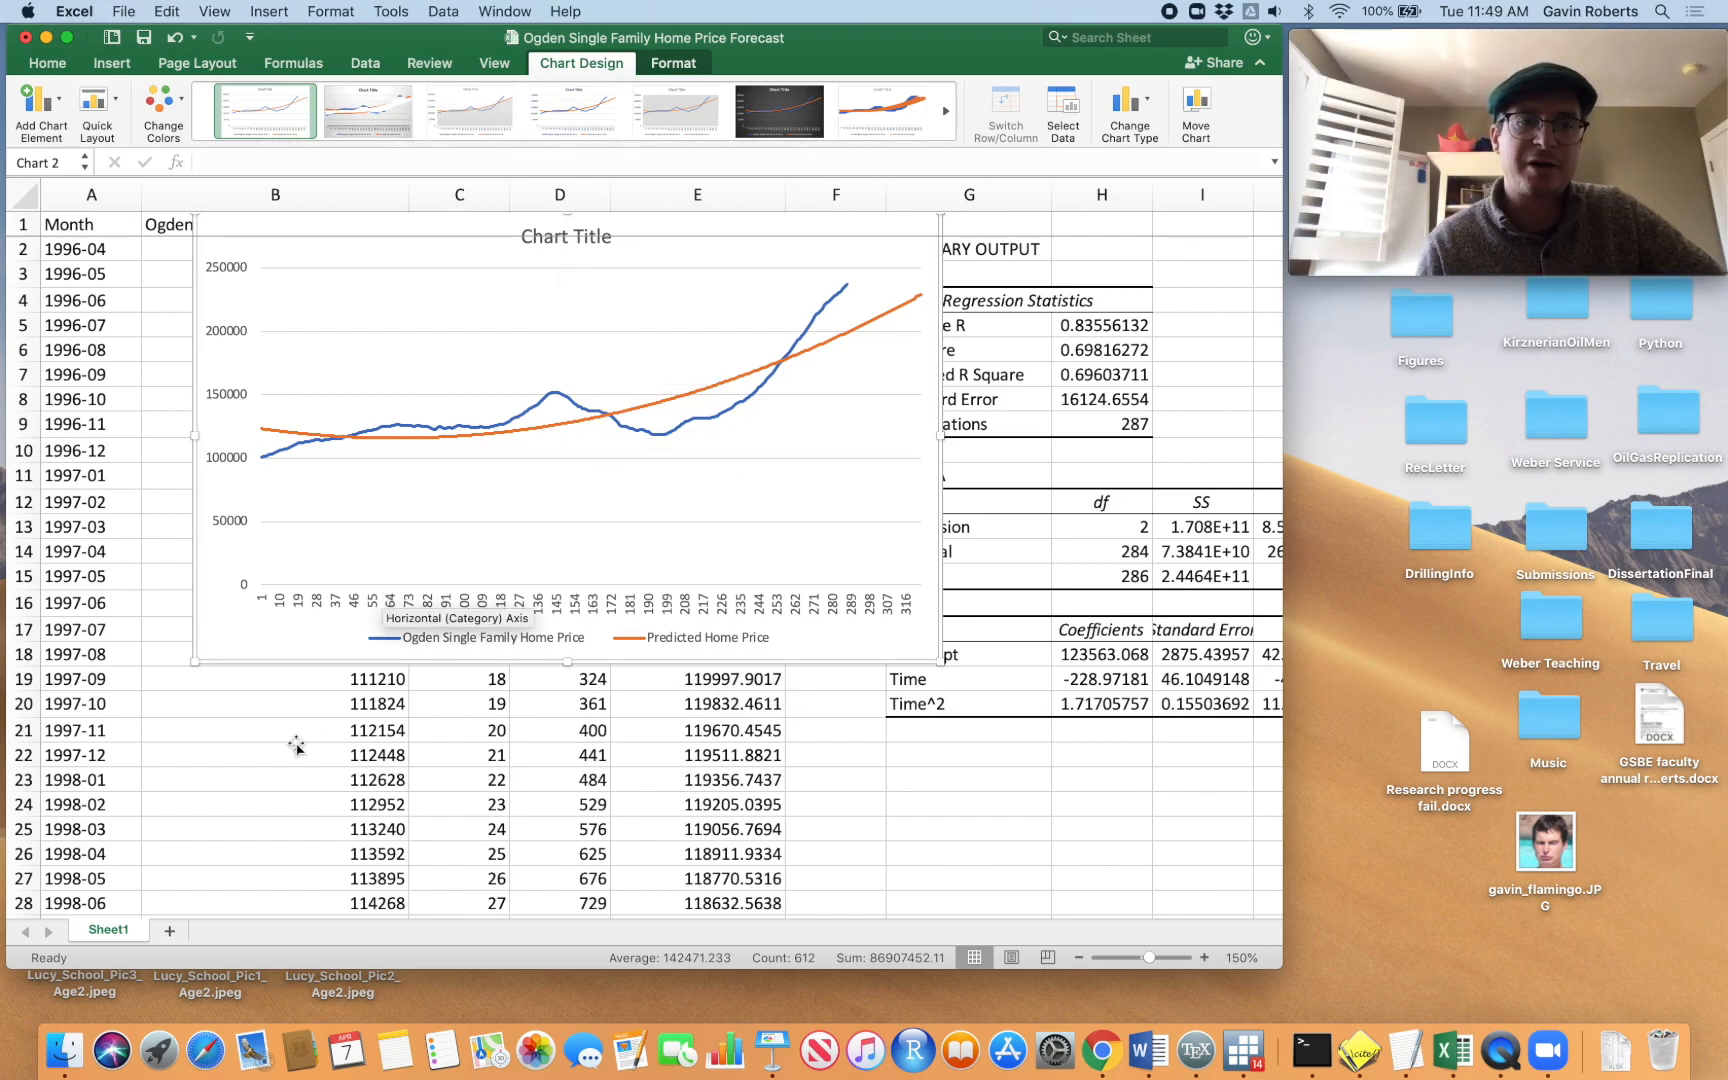
left_click_drag(212, 612, 187, 720)
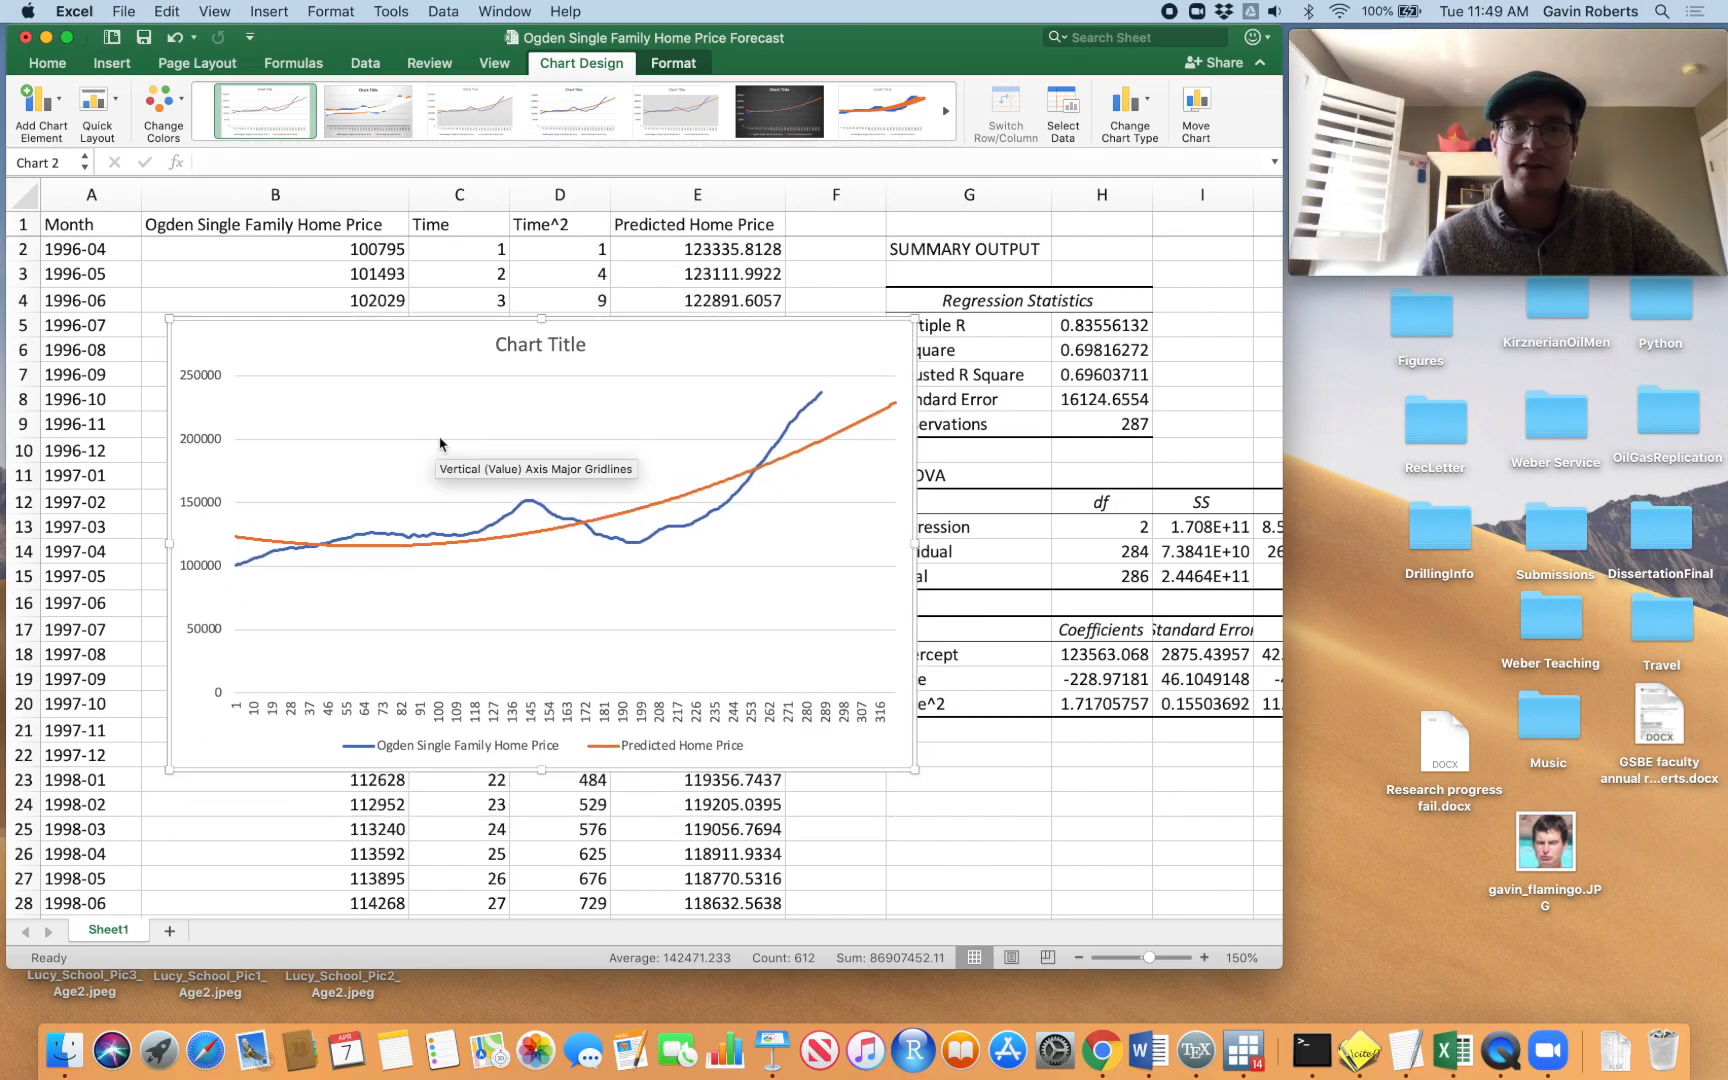
Delete the title from the line chart
left_click(541, 346)
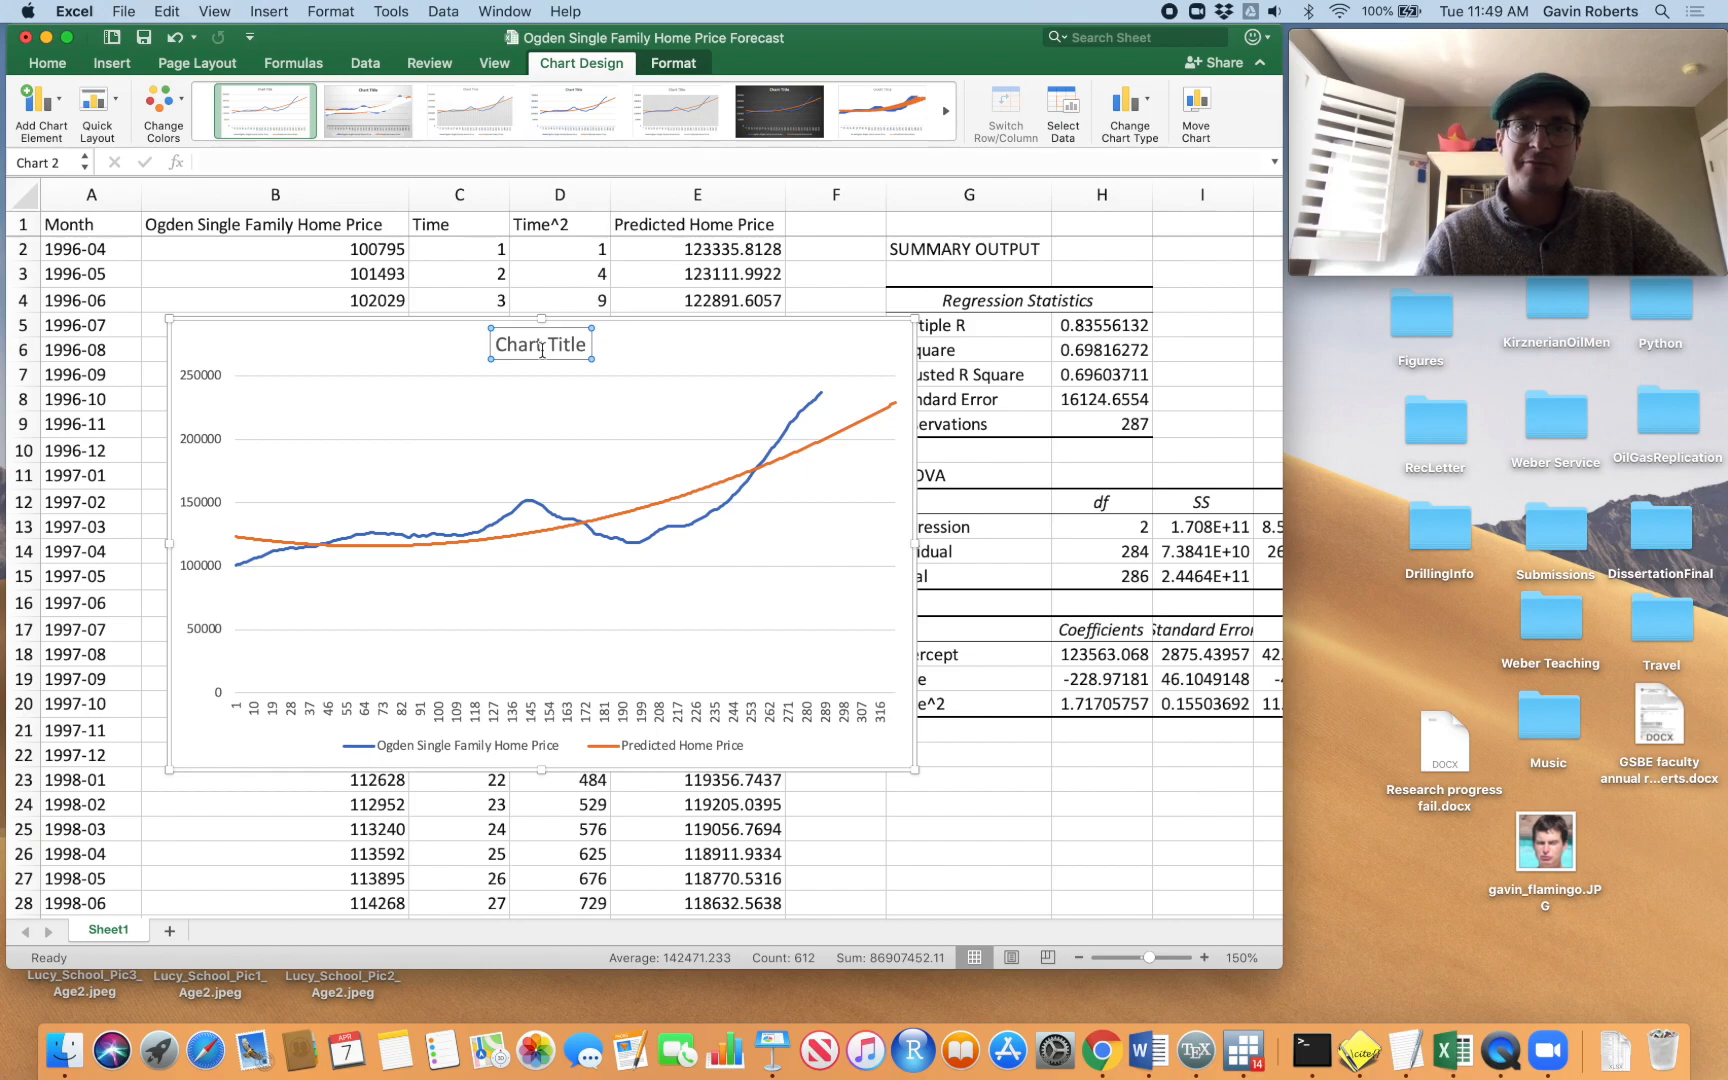
key("Delete")
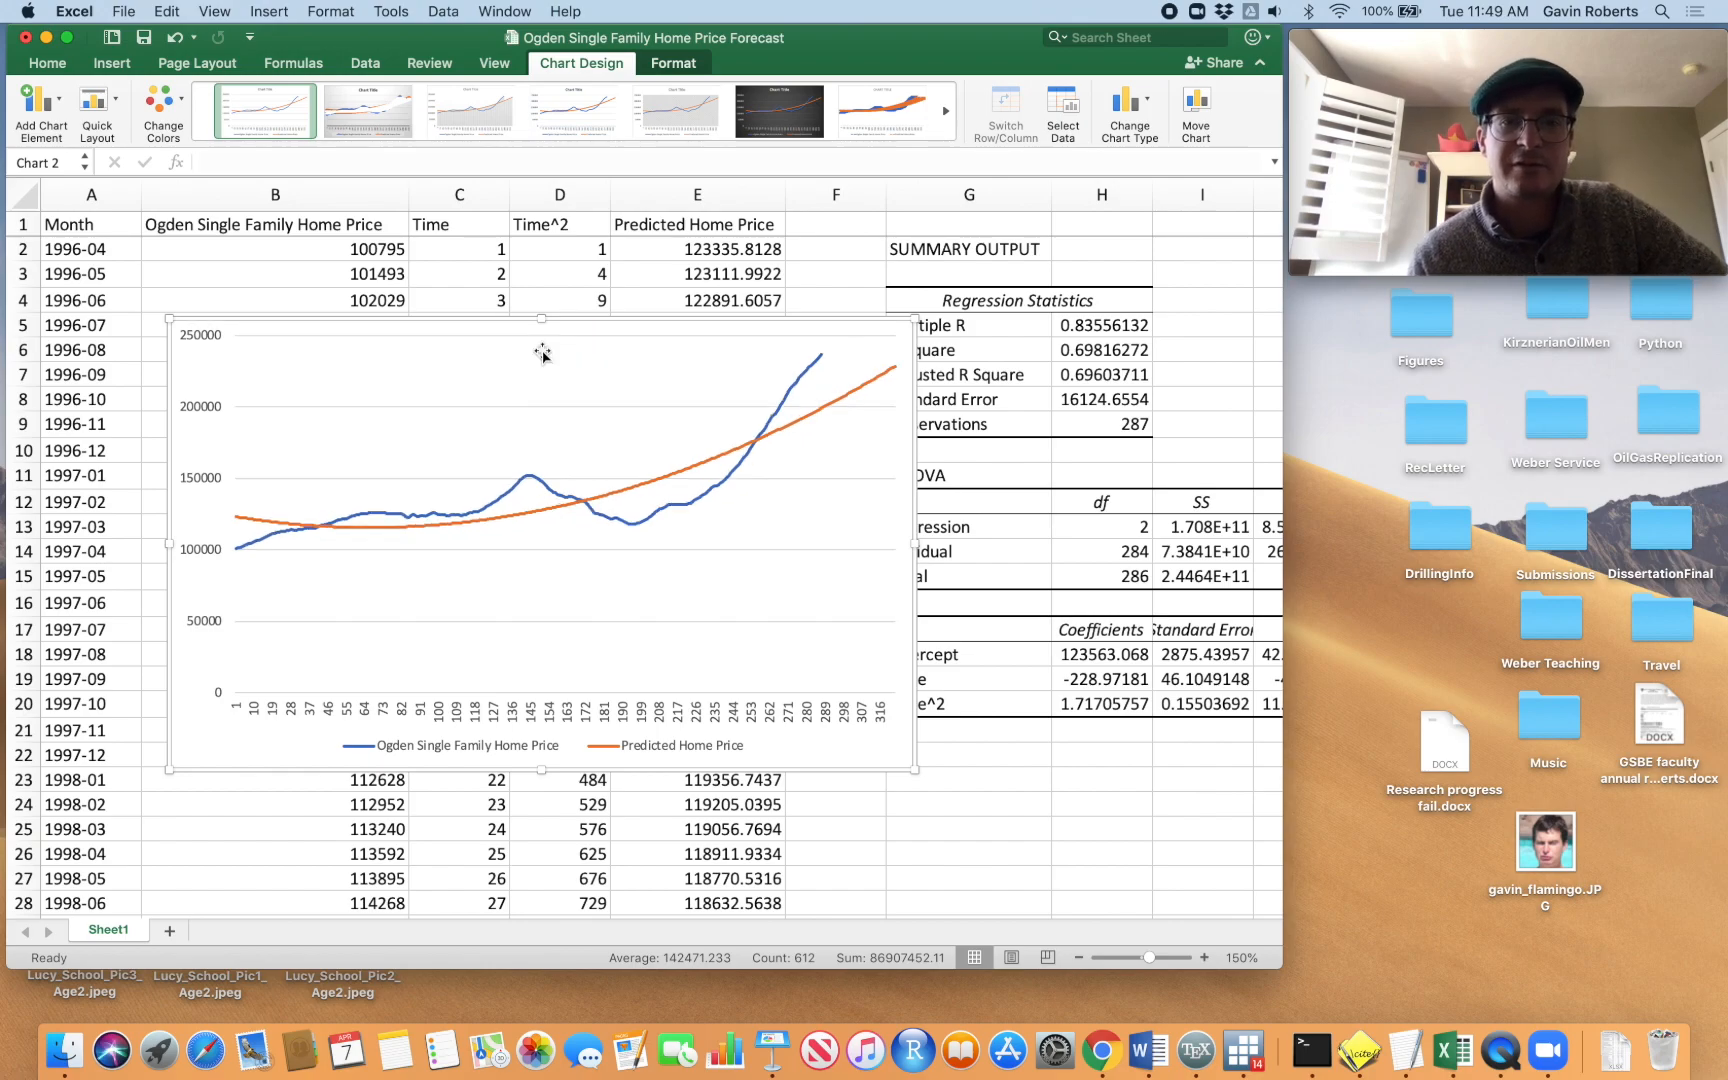
left_click(566, 496)
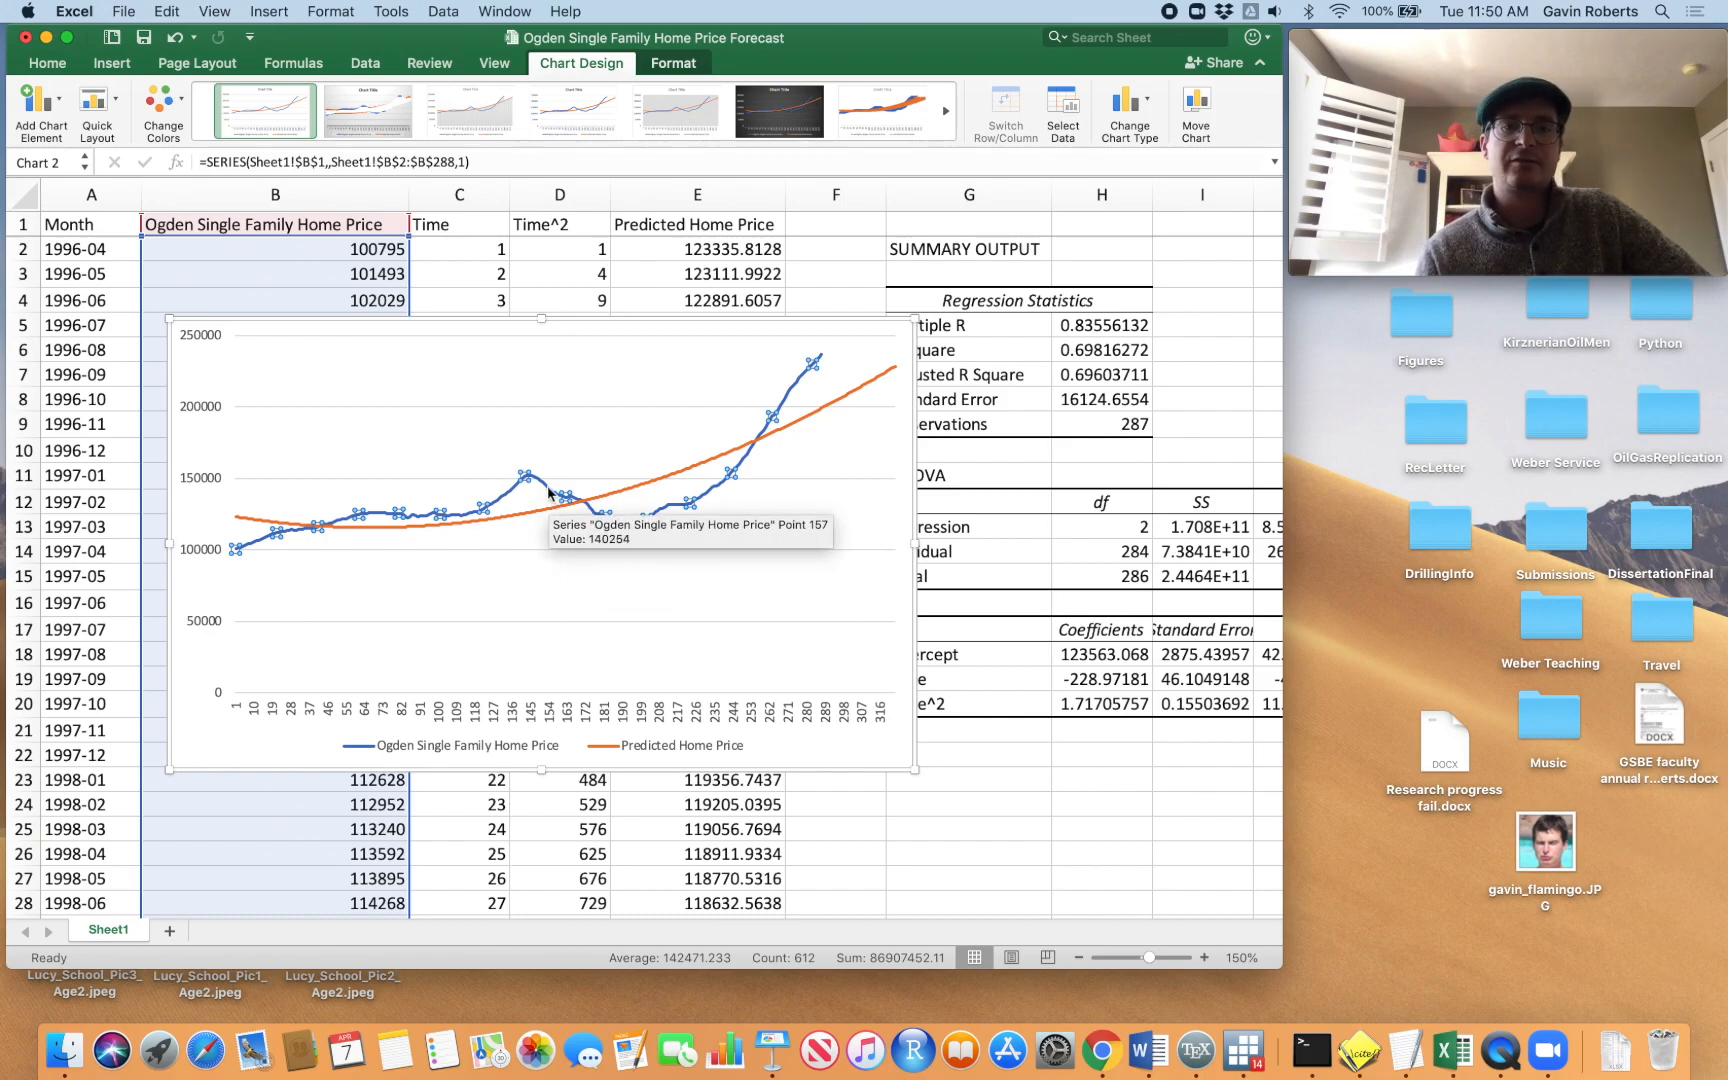
Recolor the Ogden Single Family Home Price line in the chart to black
right_click(549, 497)
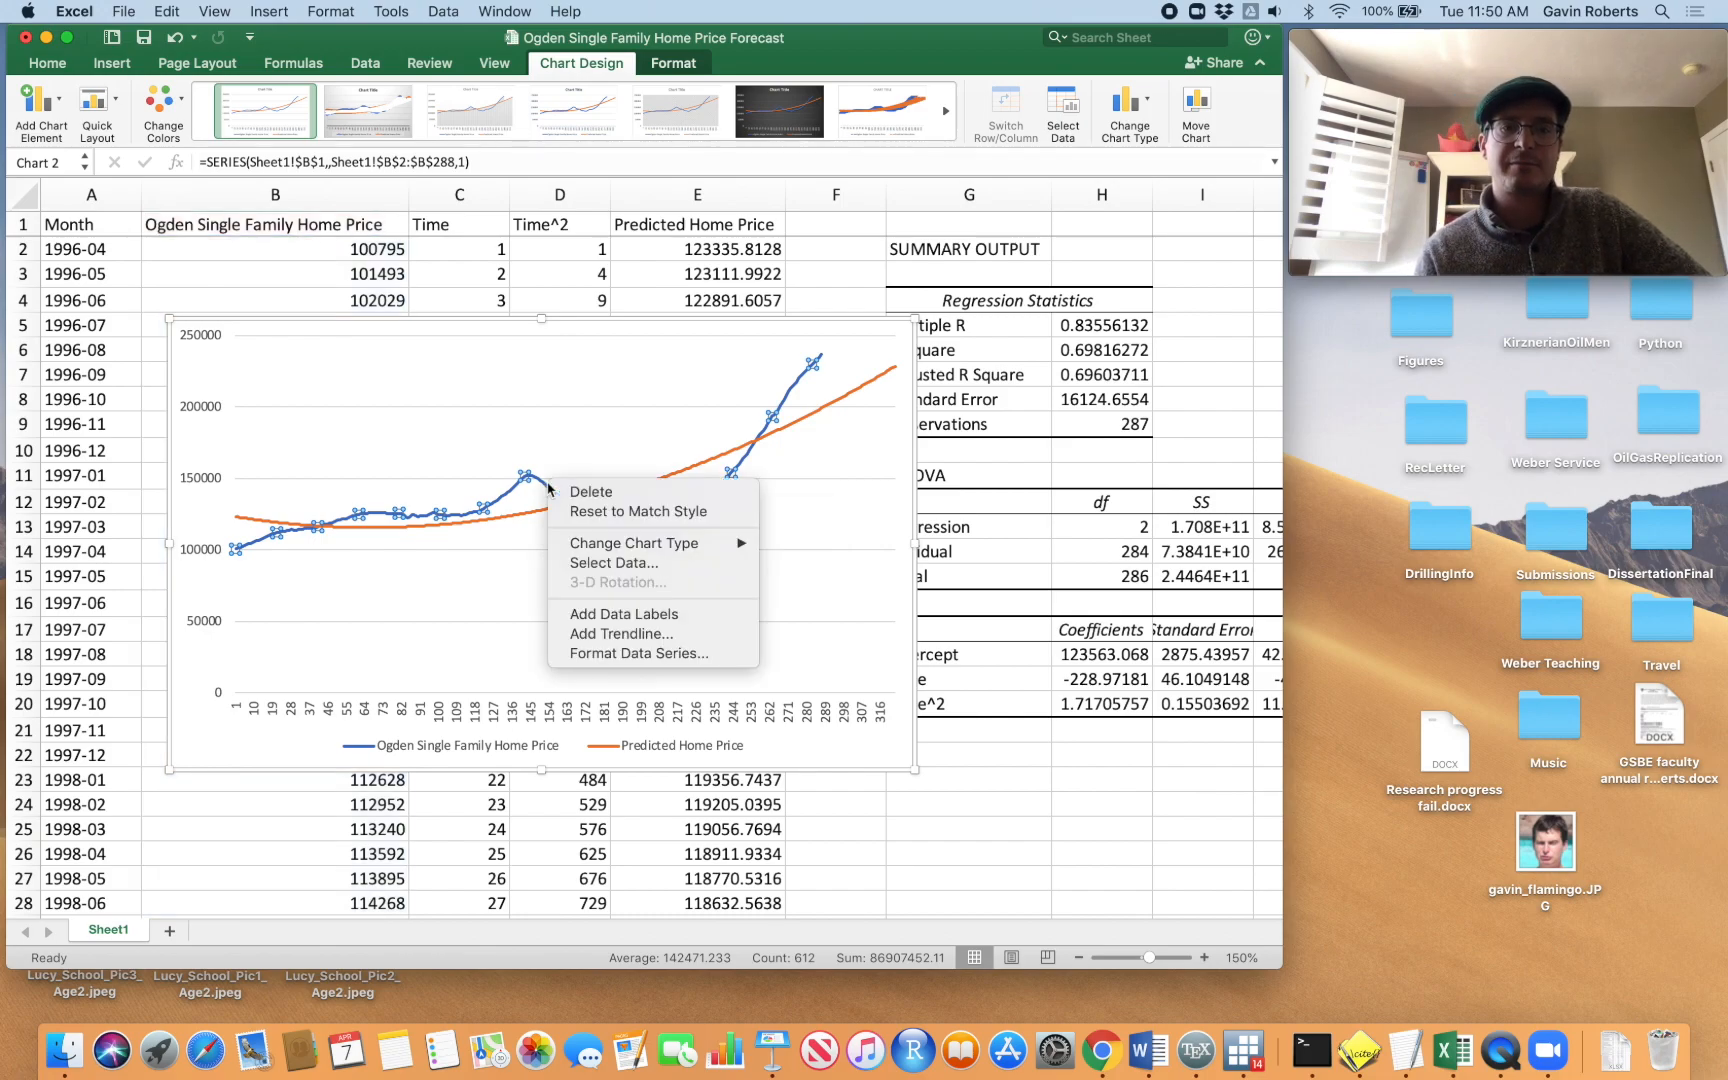
left_click(586, 652)
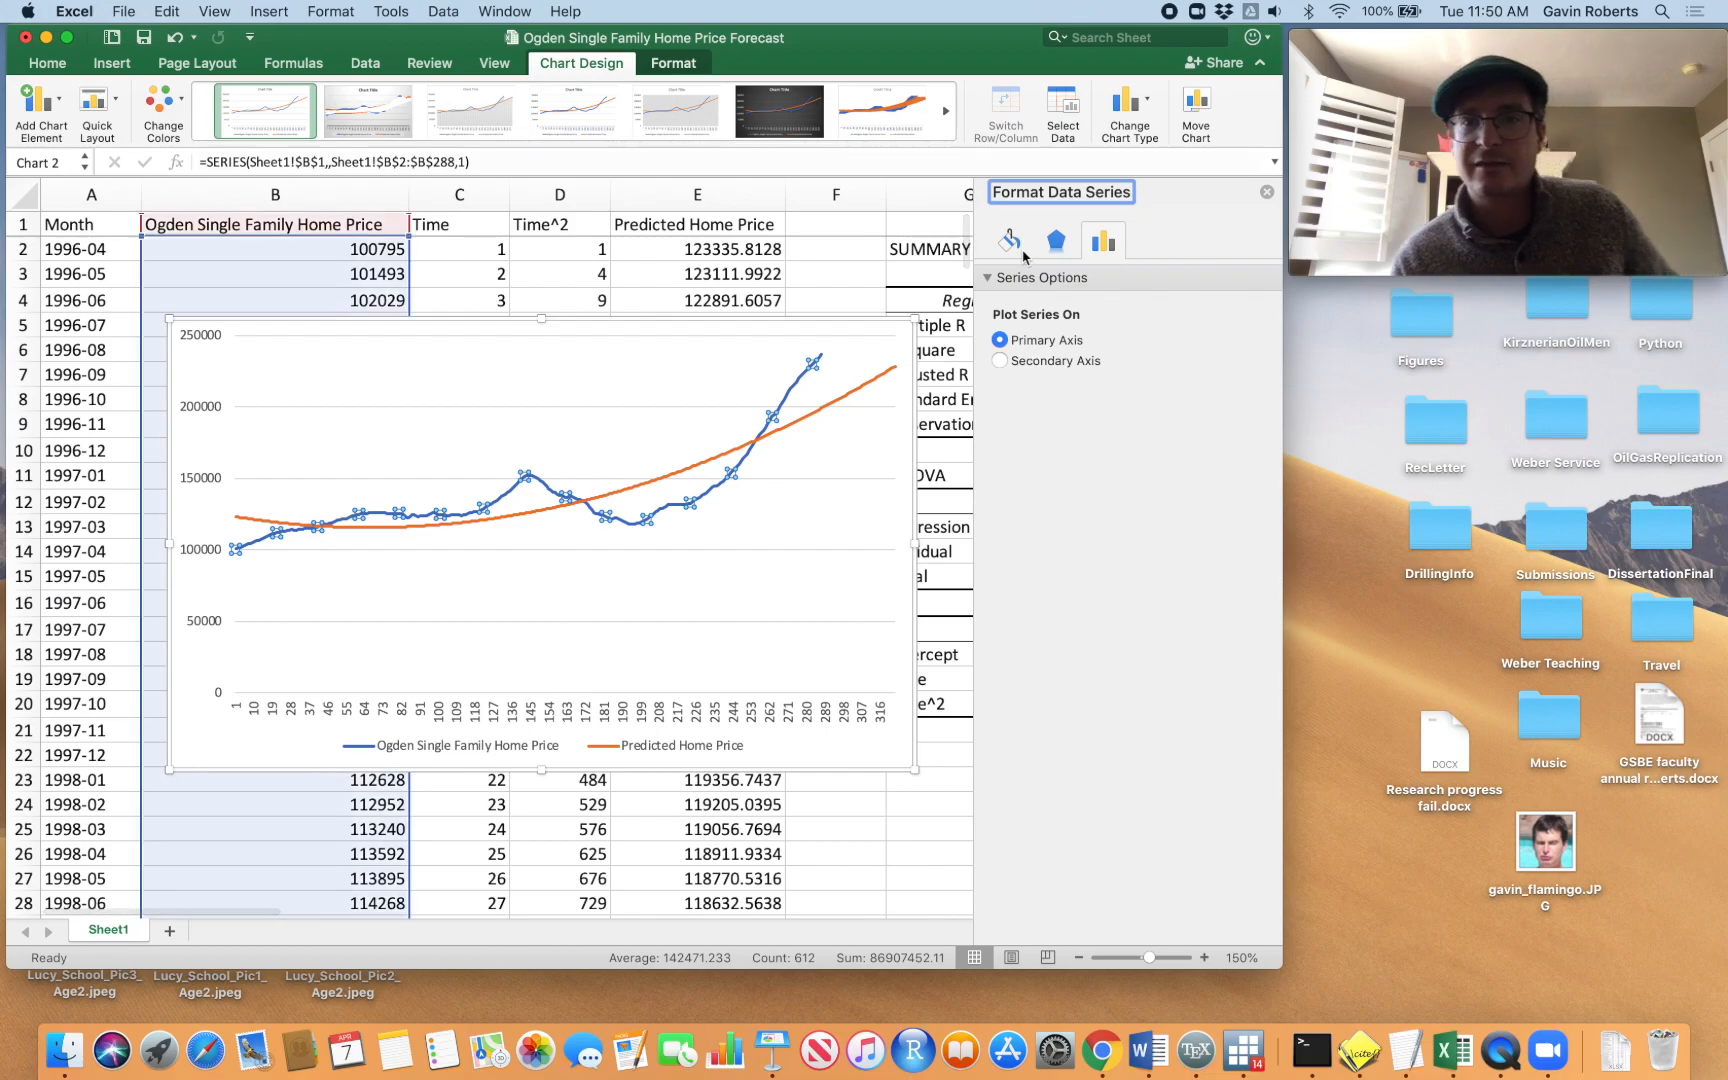
left_click(1010, 241)
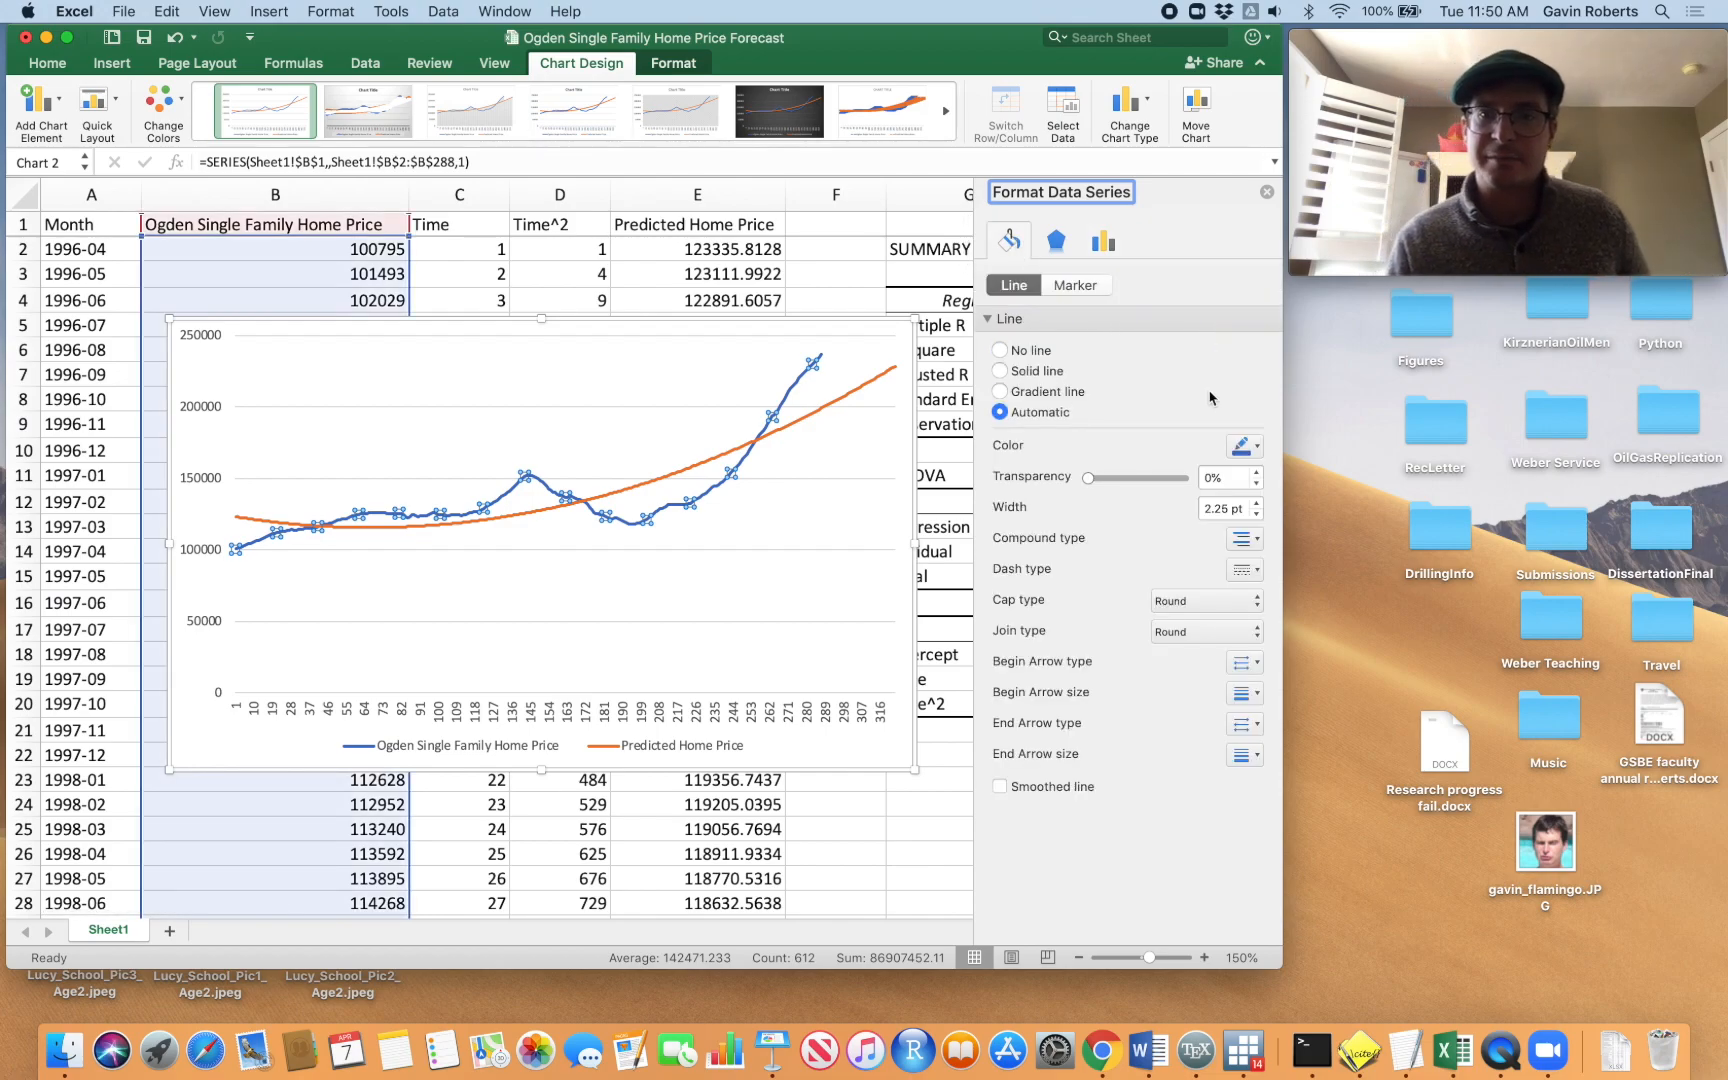
left_click(1245, 445)
left_click(1086, 474)
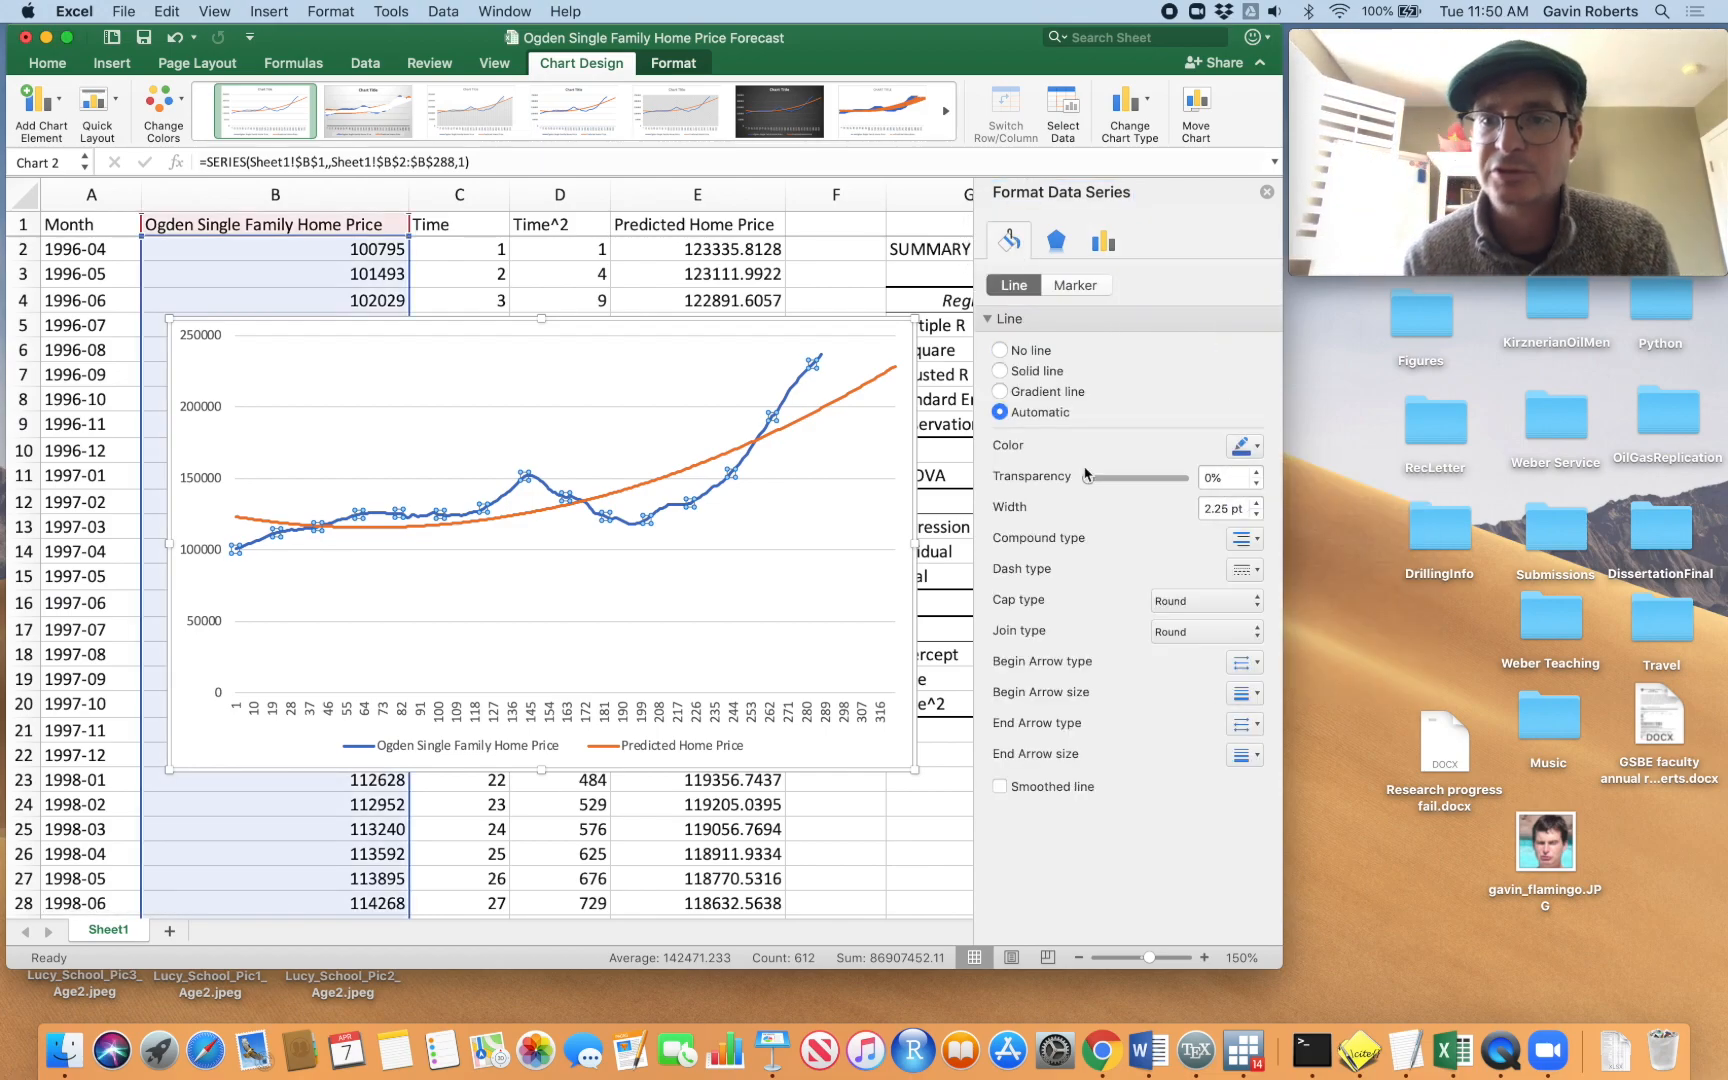
Format the Predicted Home Price line in the chart as a red dashed line
left_click(829, 408)
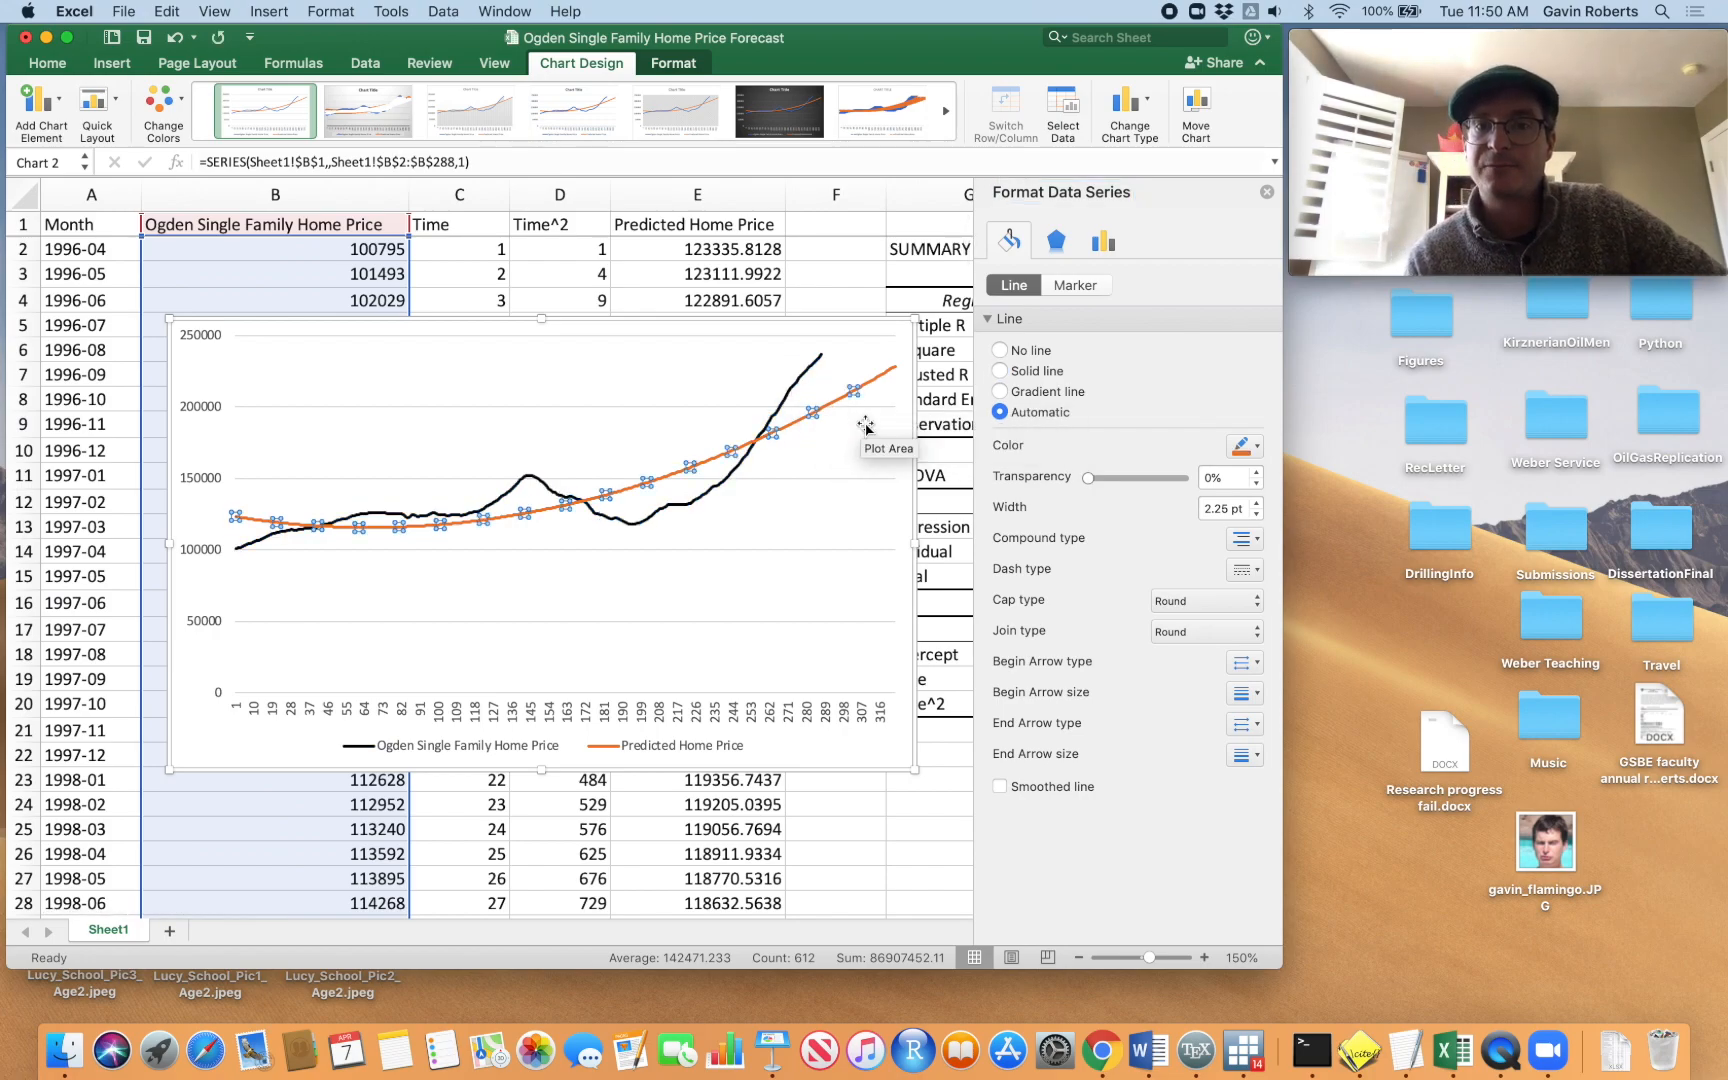
left_click(1256, 446)
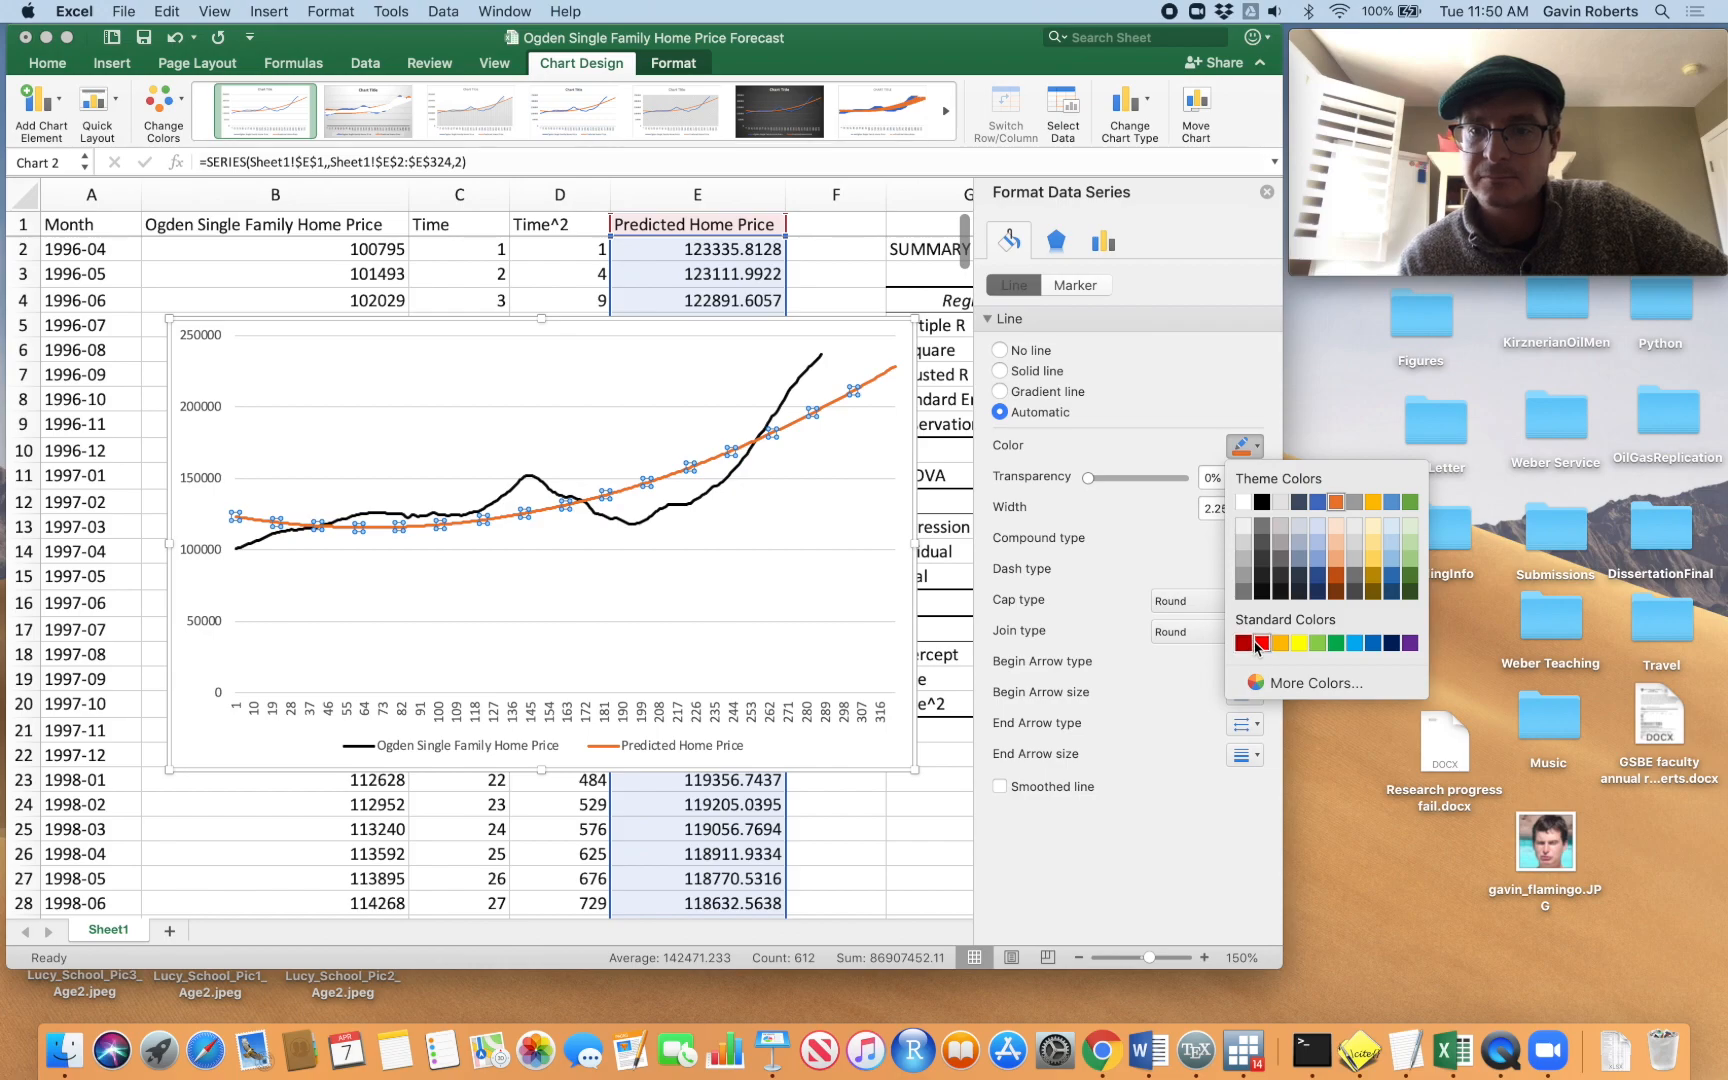
left_click(1258, 643)
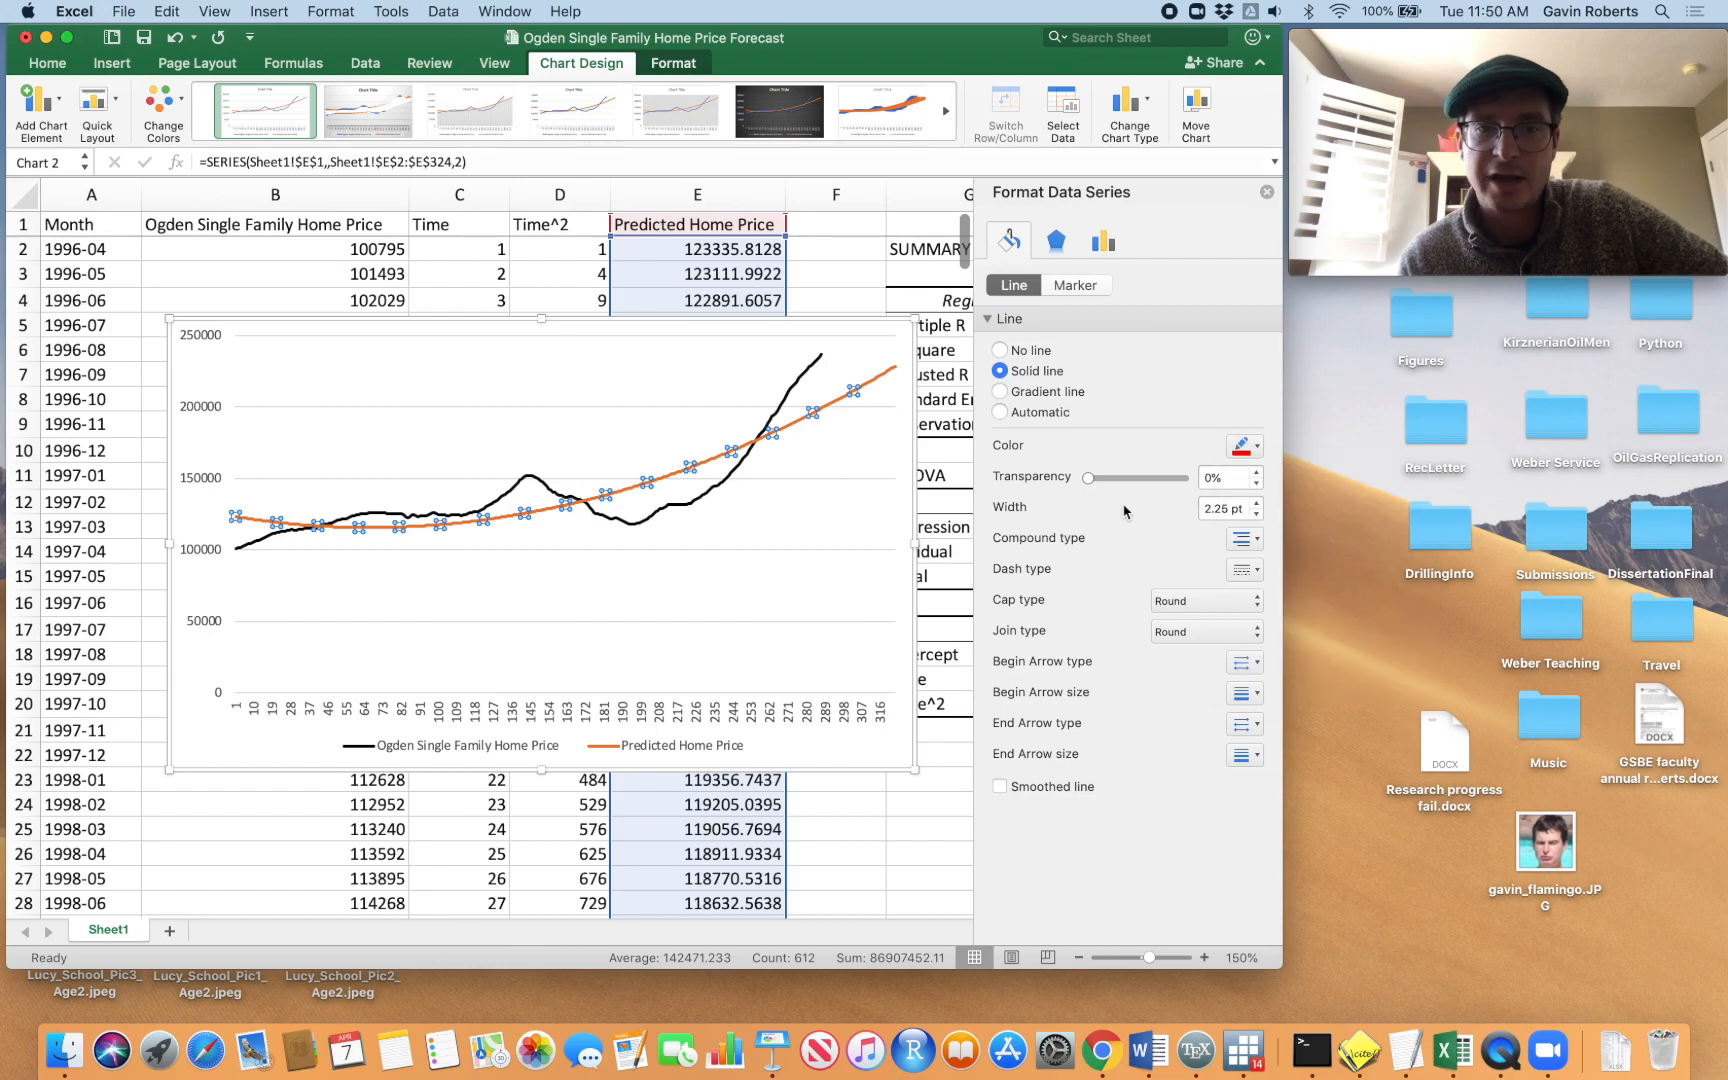
left_click(1247, 571)
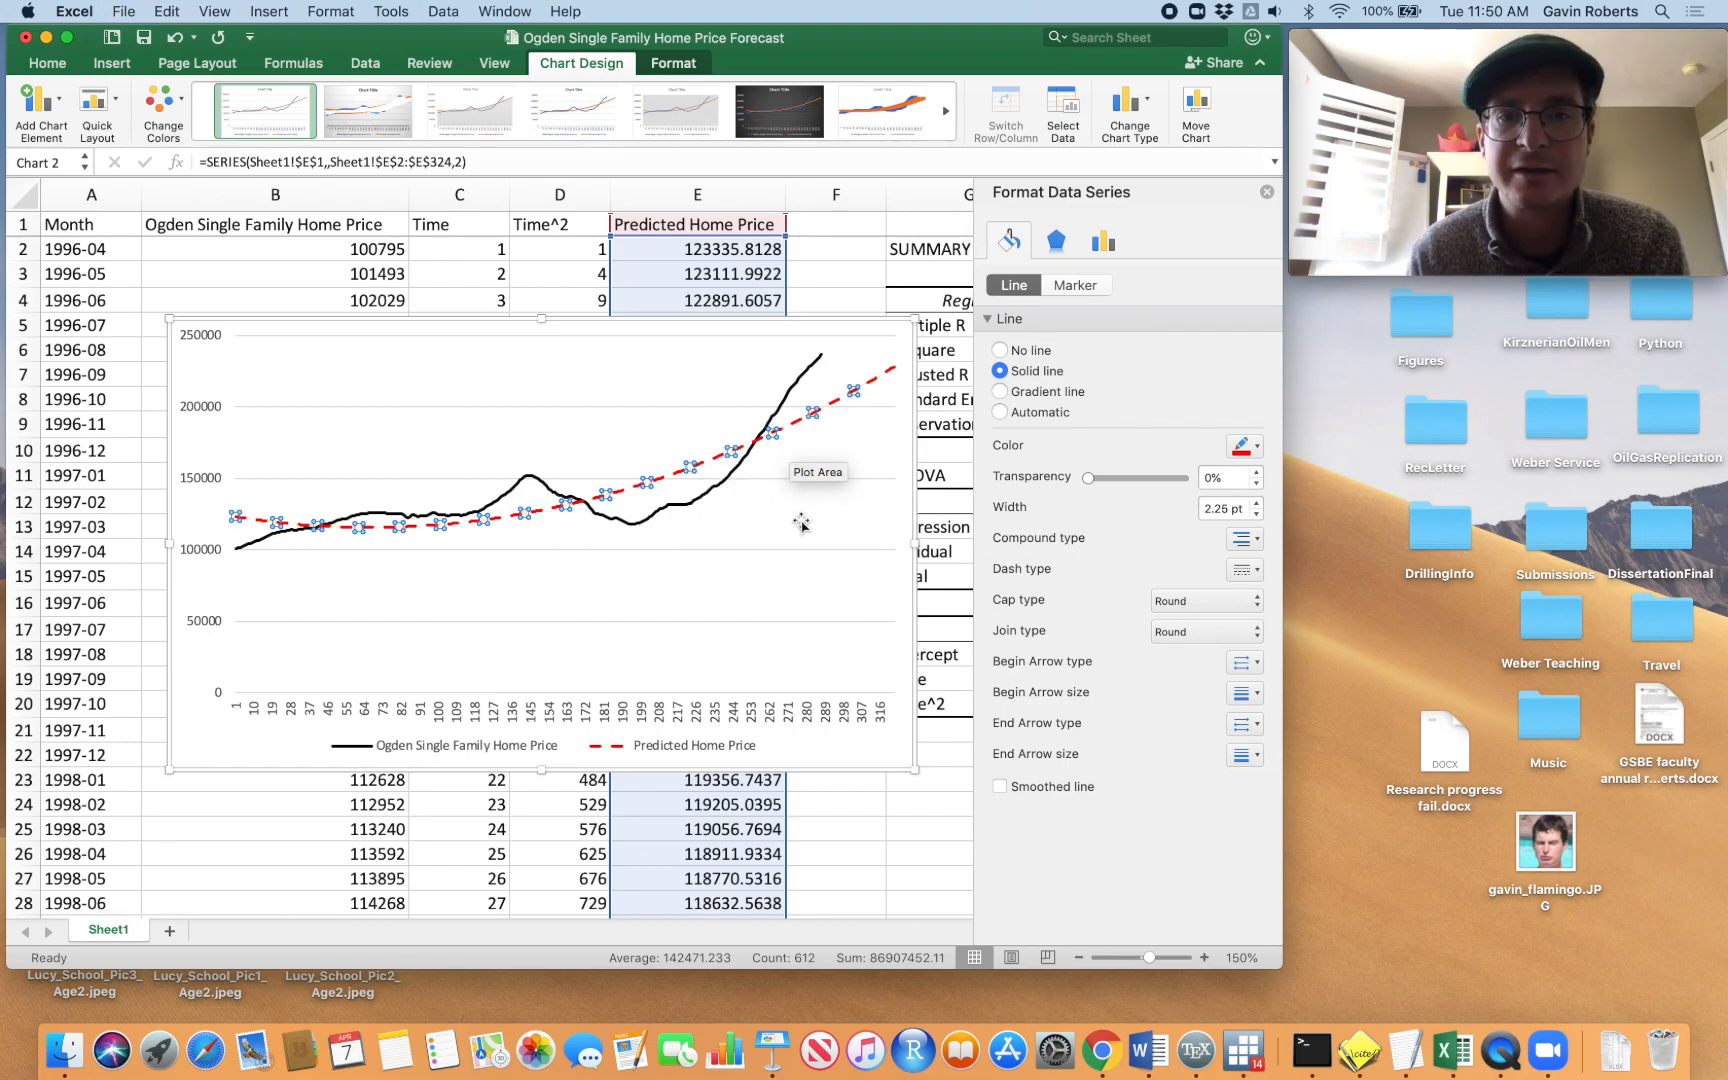
left_click(802, 514)
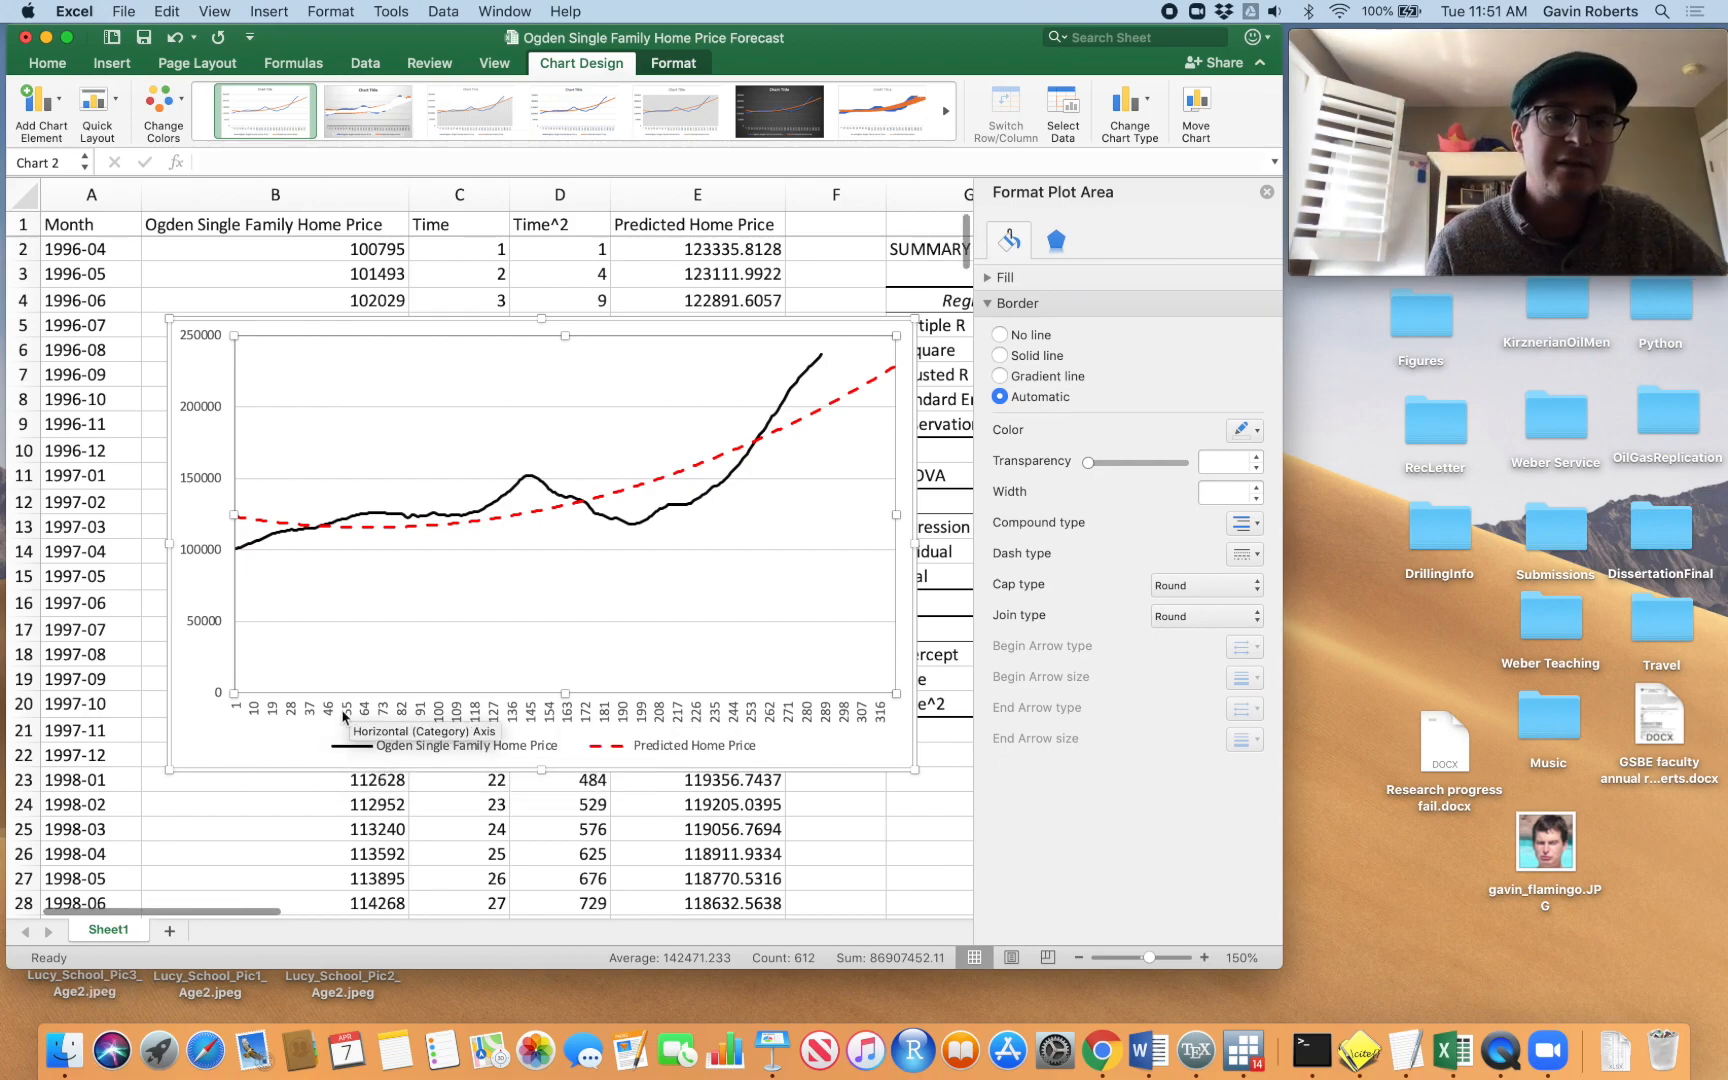
Set the chart's horizontal axis labels to the months in Sheet1 cells A2:A324
right_click(249, 750)
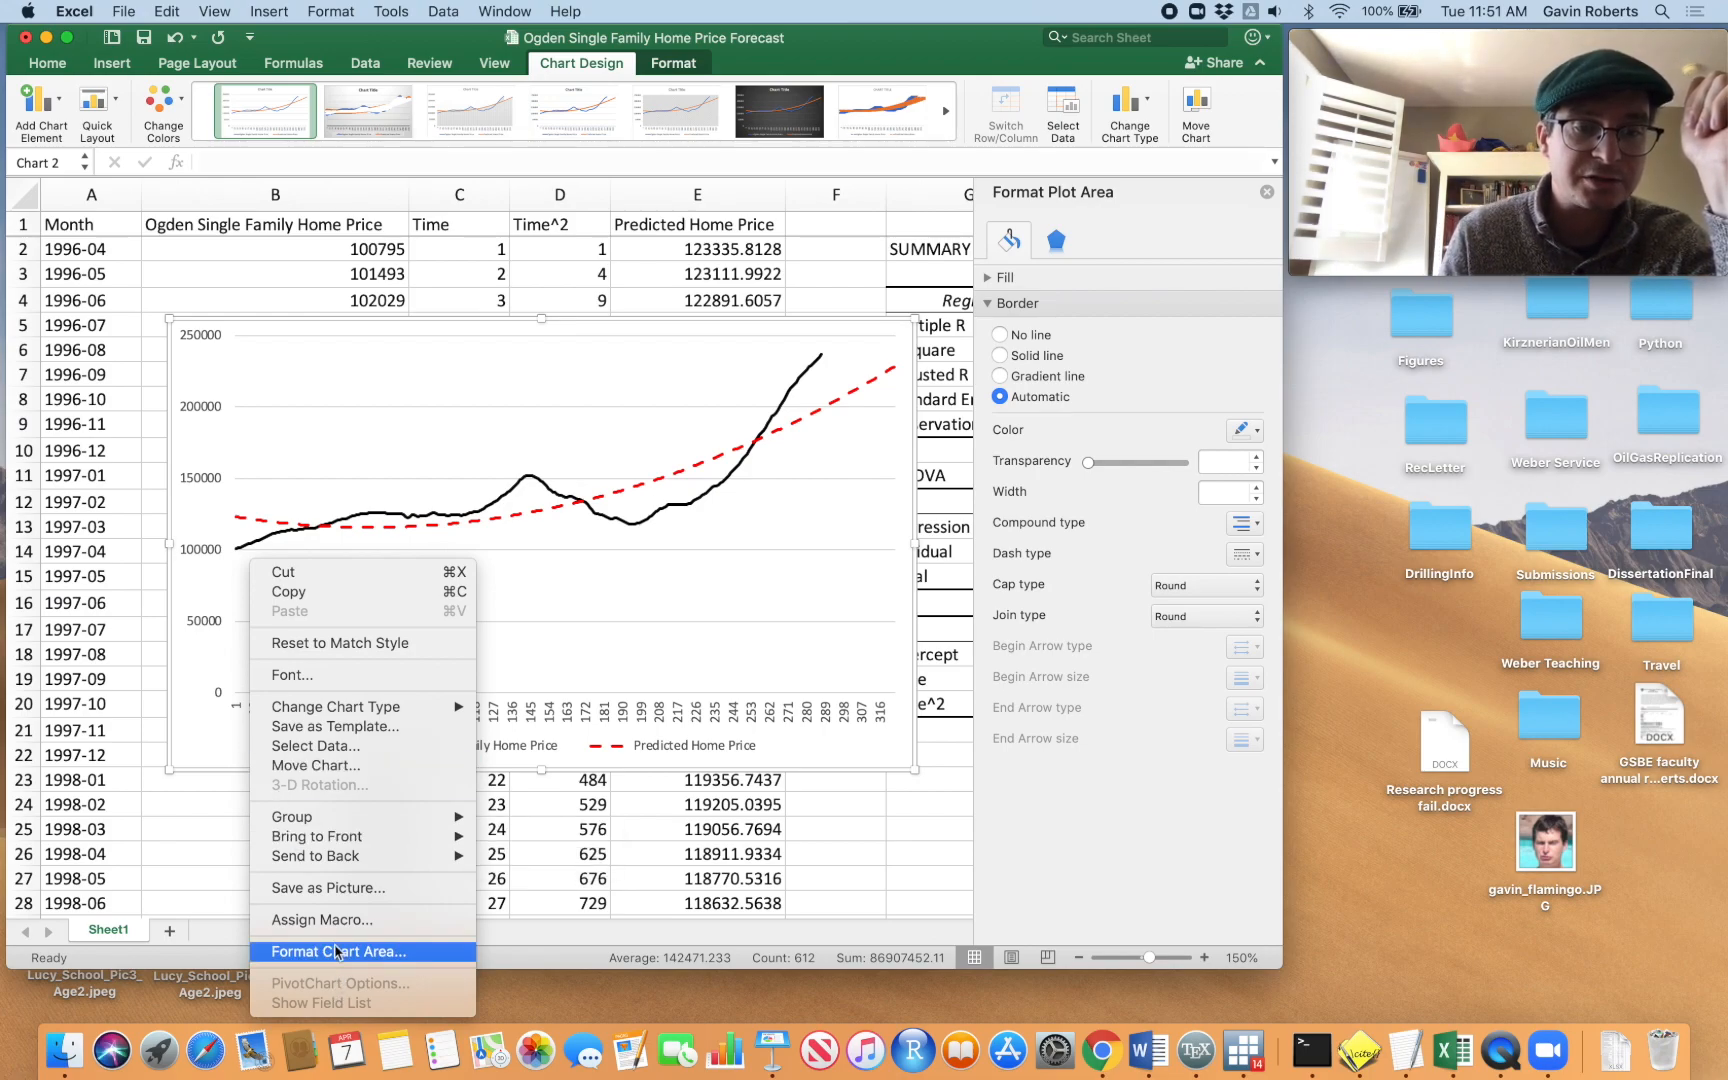
left_click(330, 756)
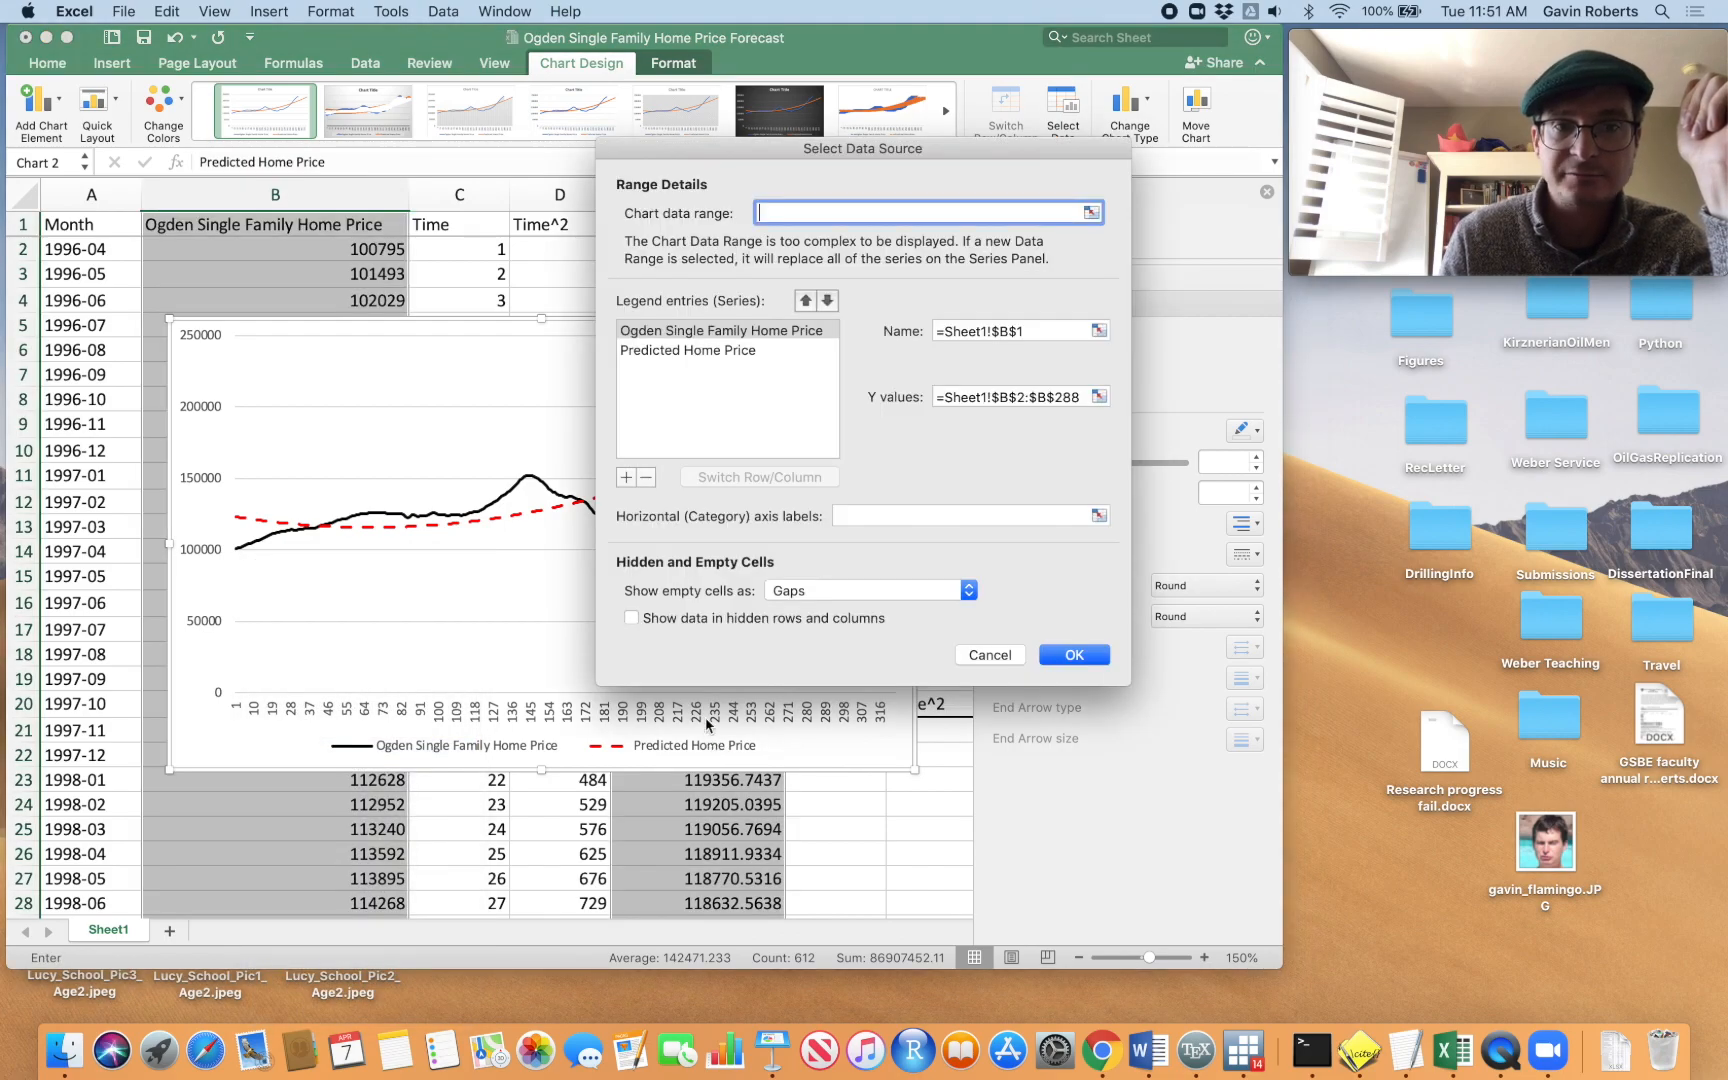
left_click(942, 516)
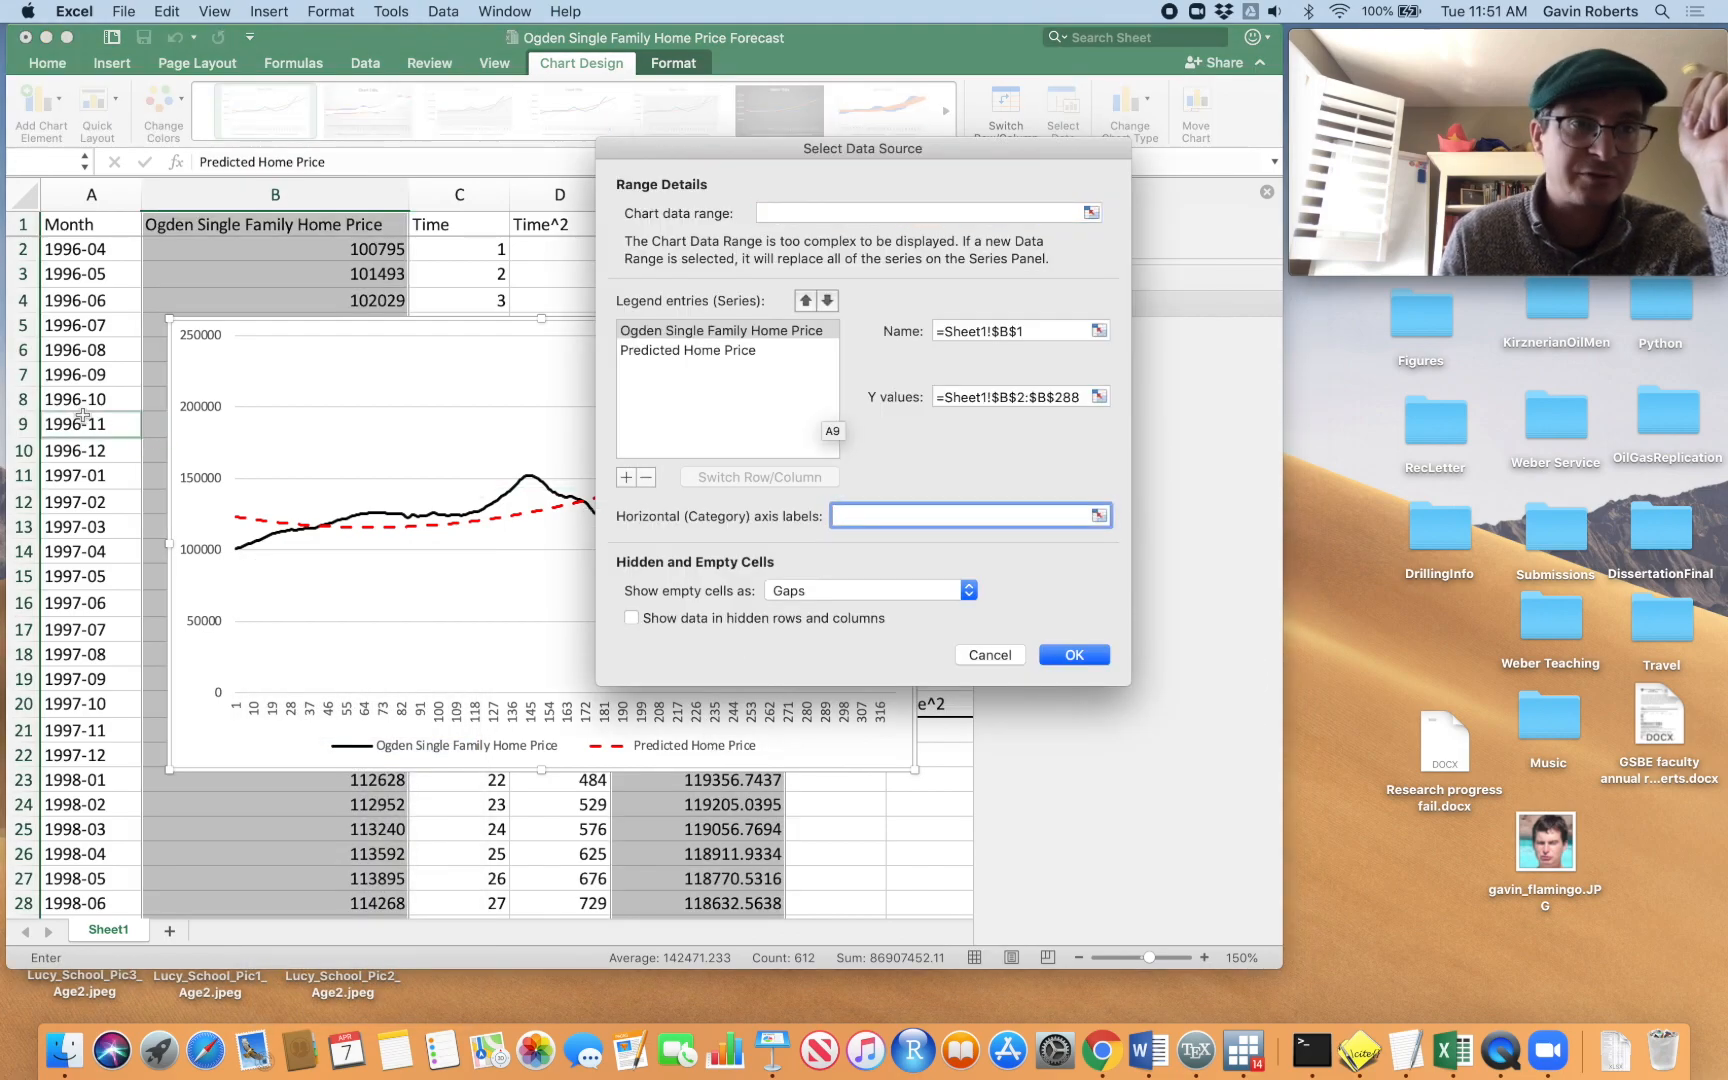
left_click(96, 249)
key("super+shift+Down")
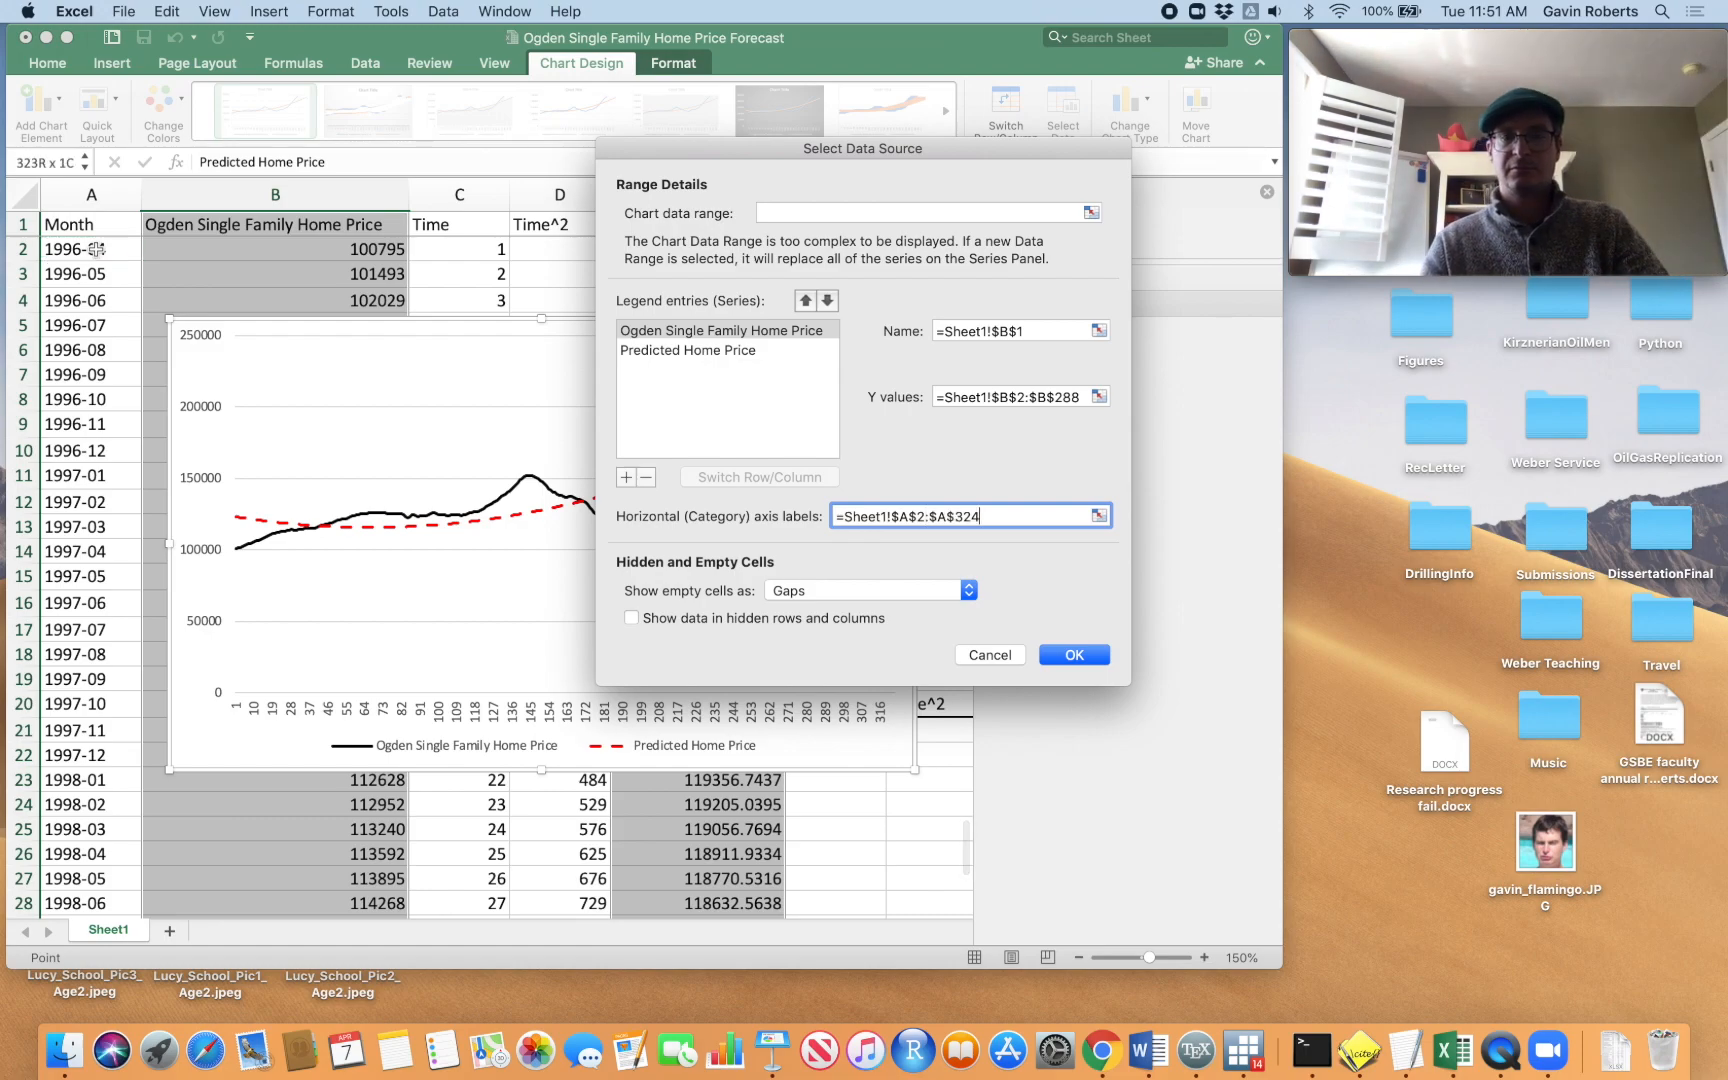
left_click(1066, 655)
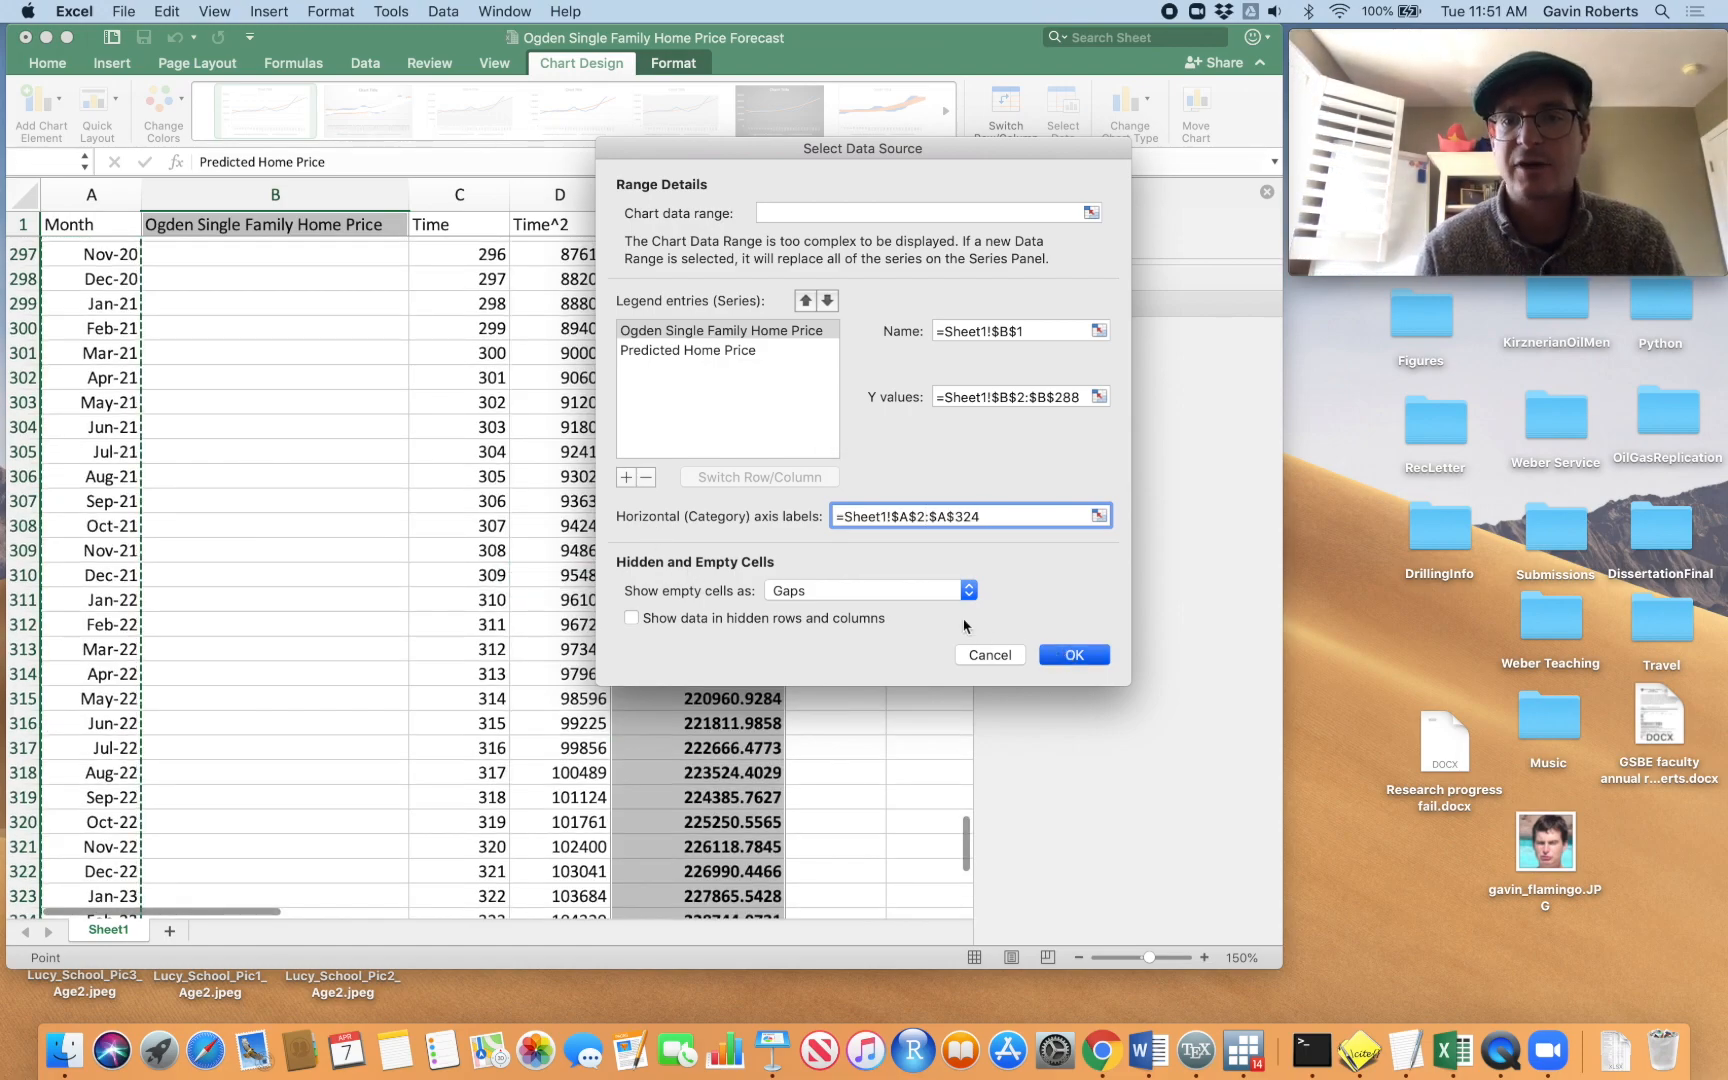
scroll(760, 552, "up", 20)
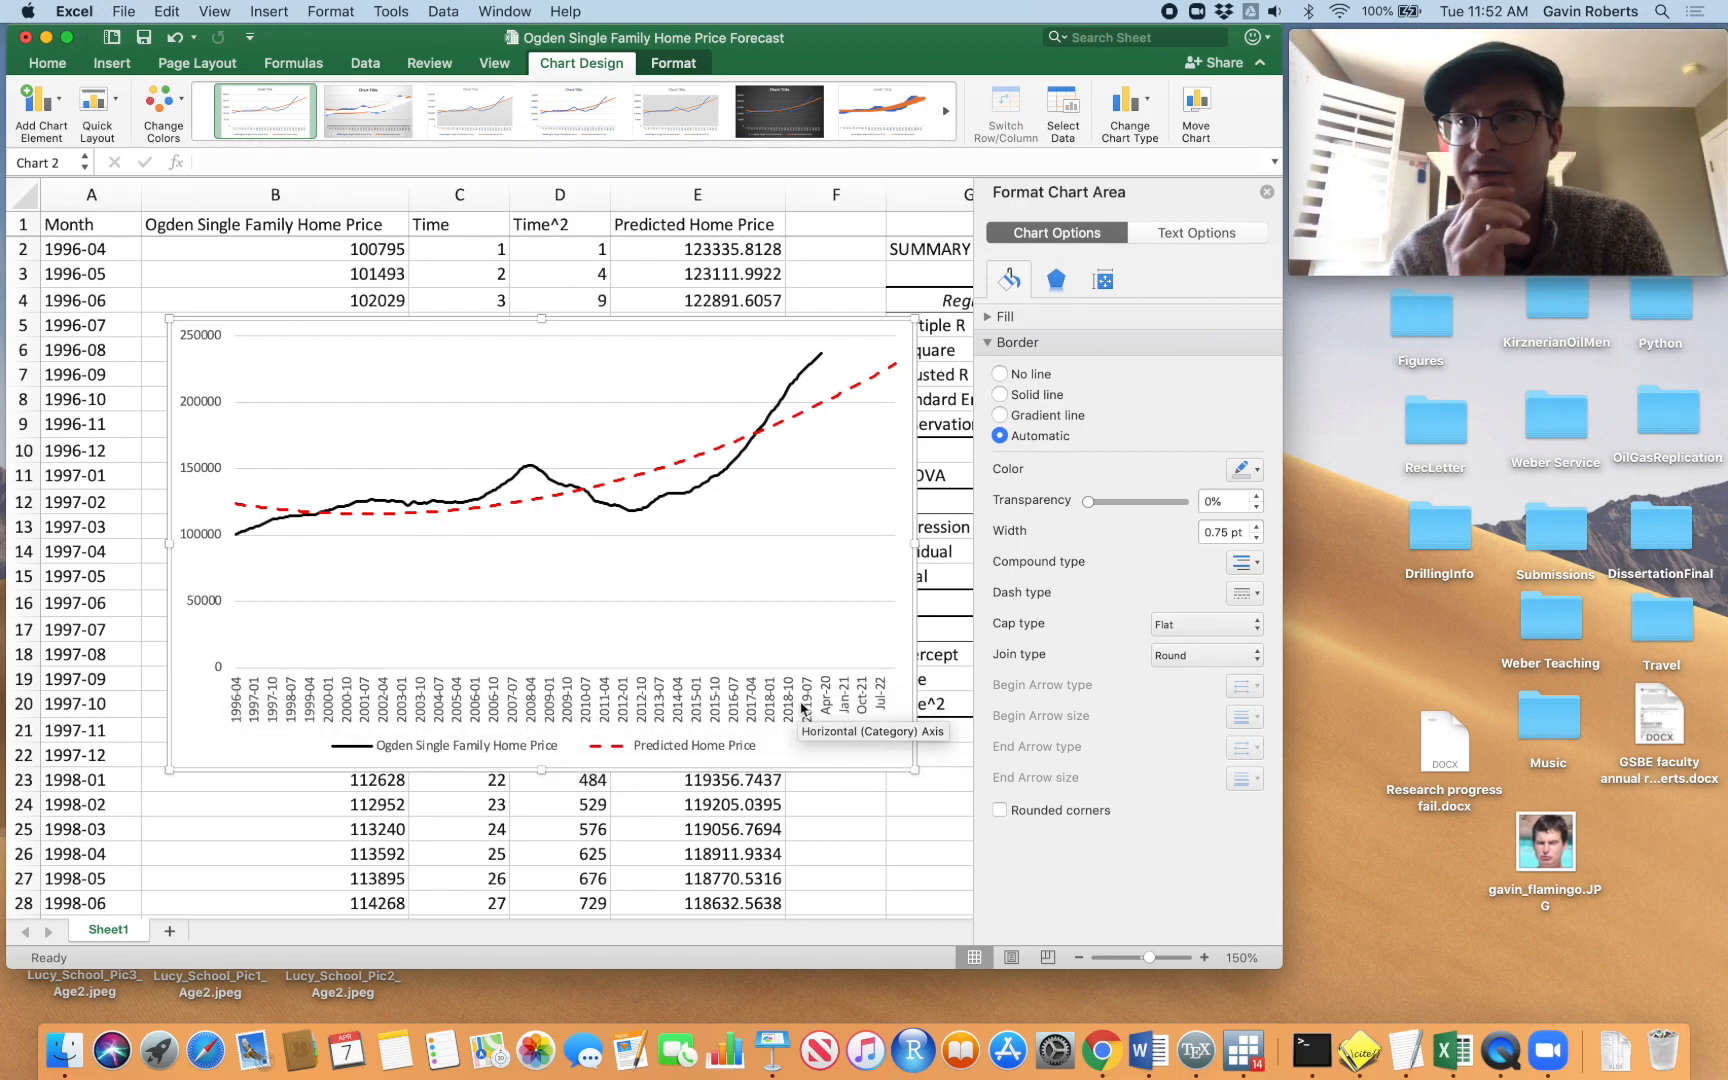
Draw a vertical straight line about 2.94" tall across the chart's plot area at Apr-20, where the actual prices end
left_click(124, 66)
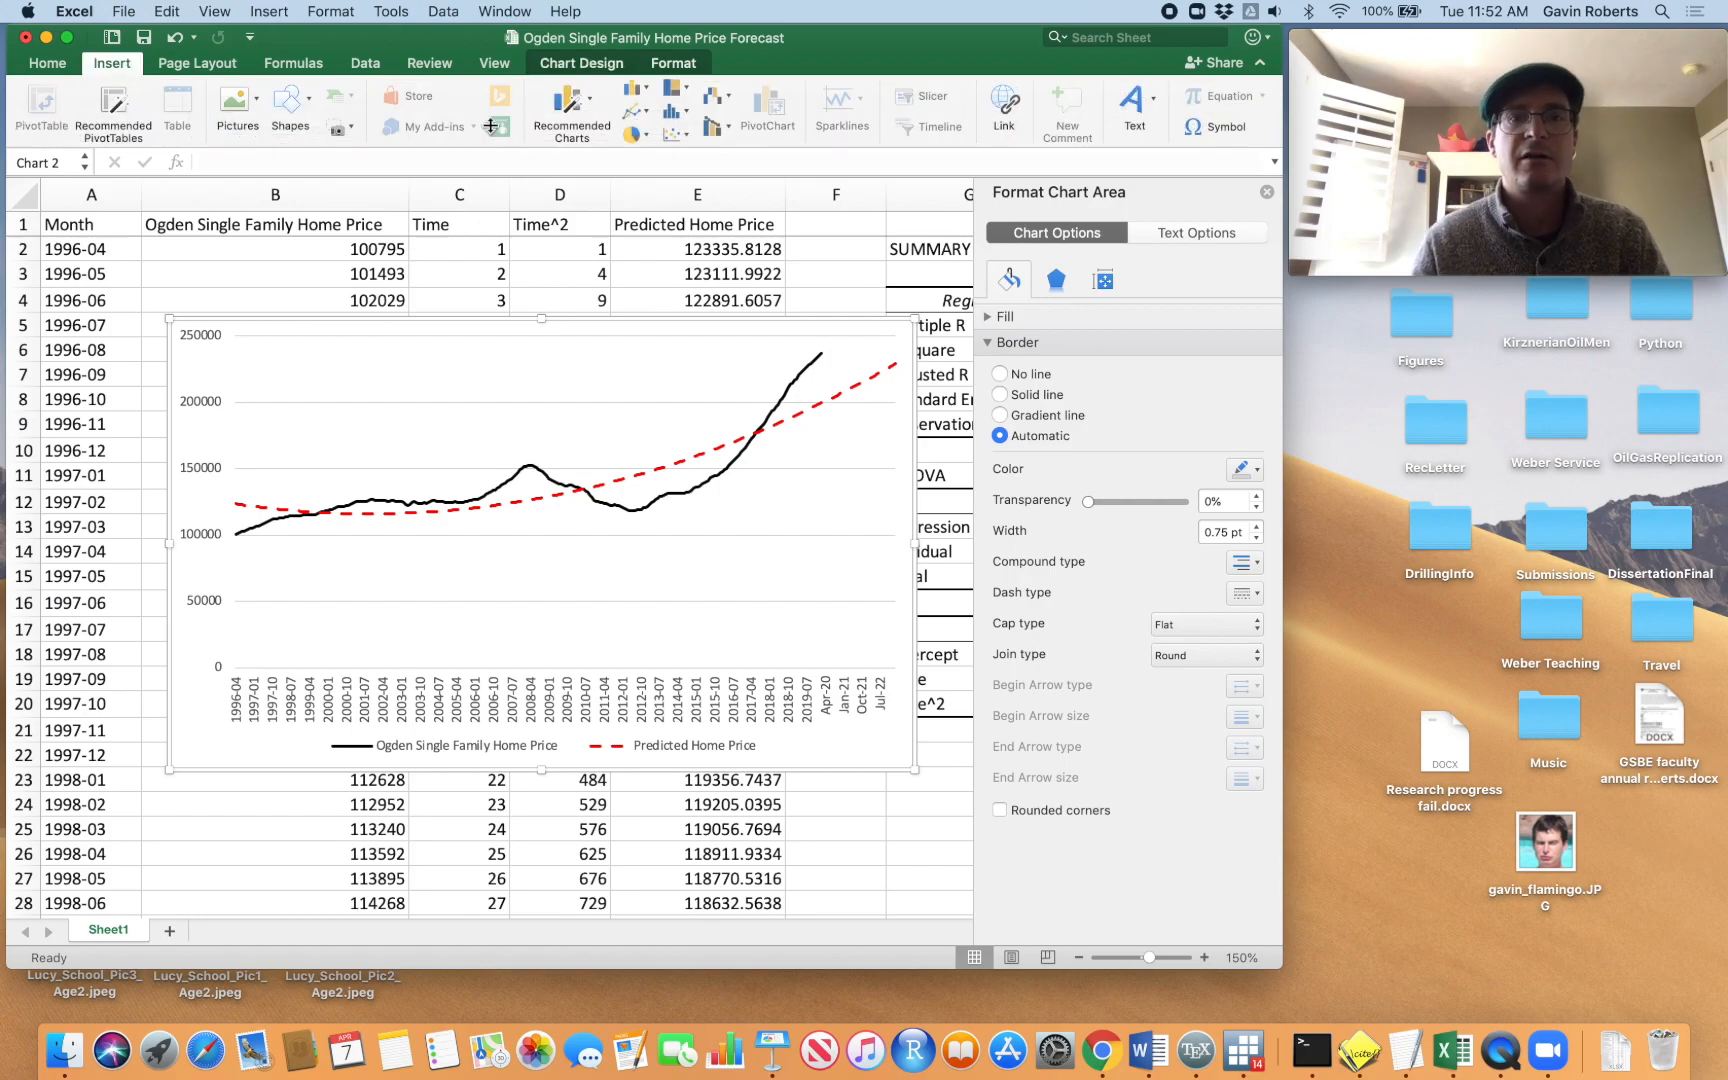
left_click(287, 100)
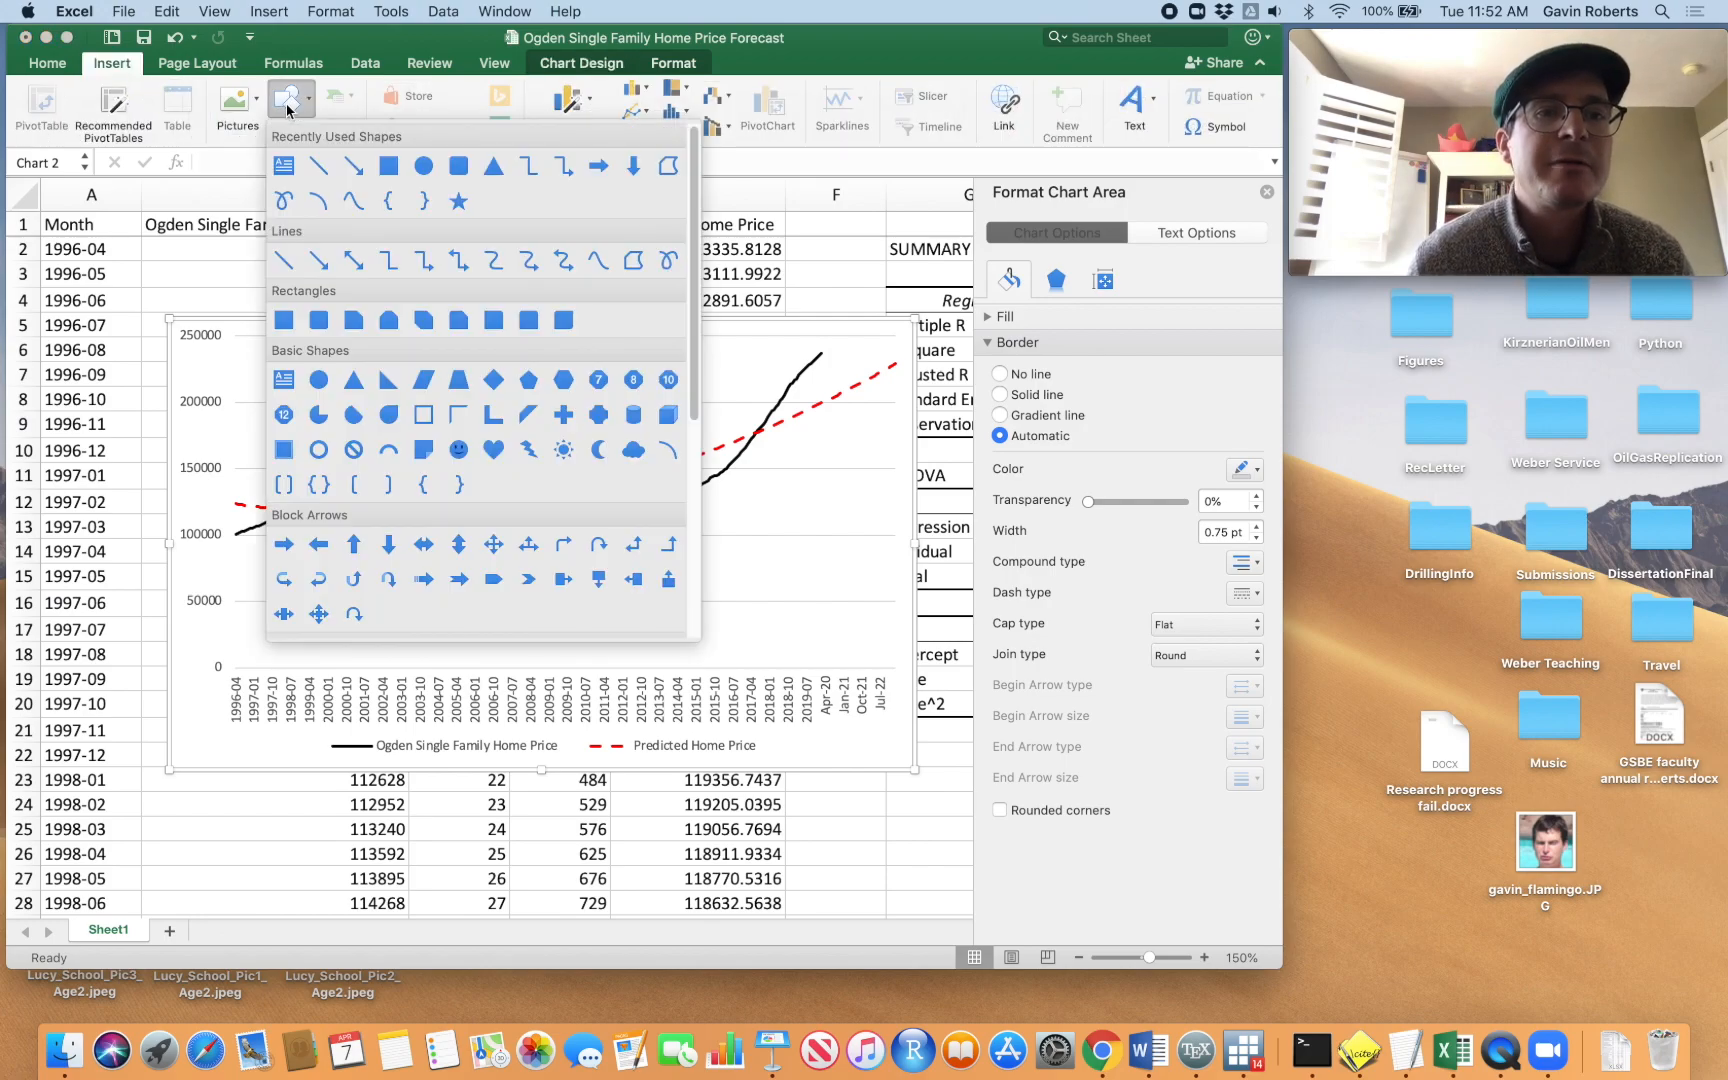
left_click(321, 166)
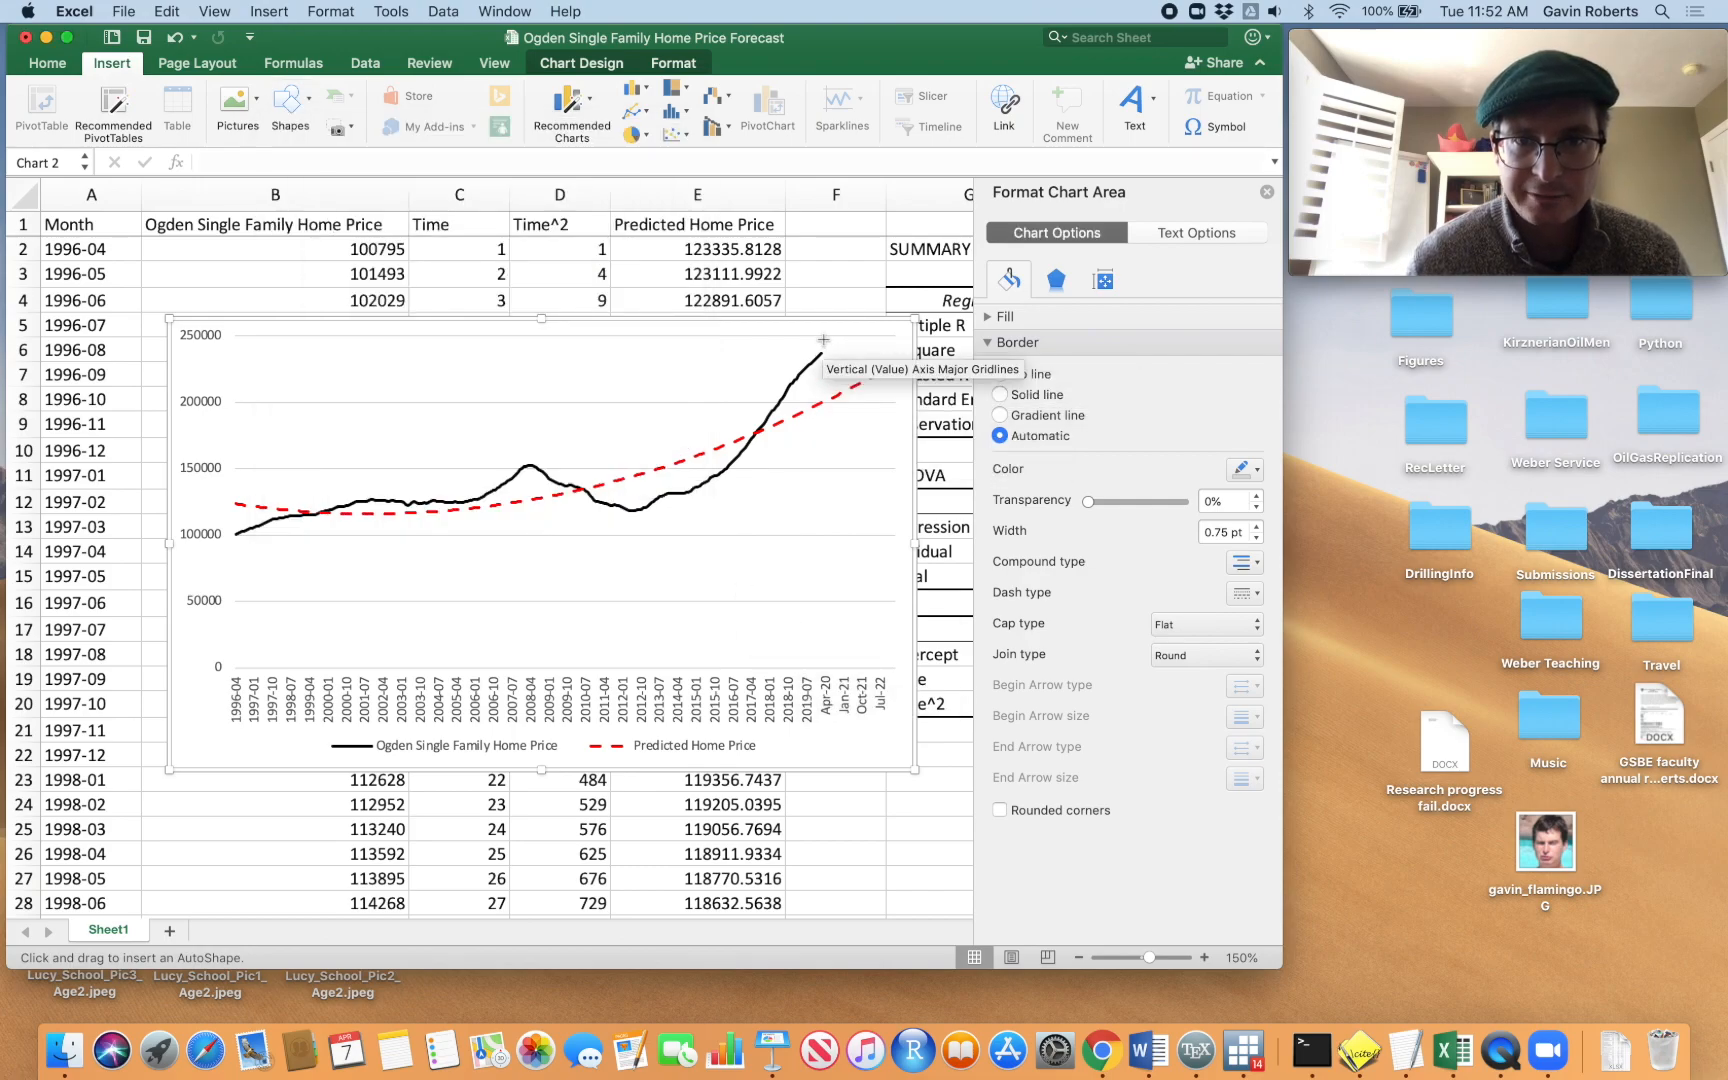
left_click_drag(823, 338, 825, 664)
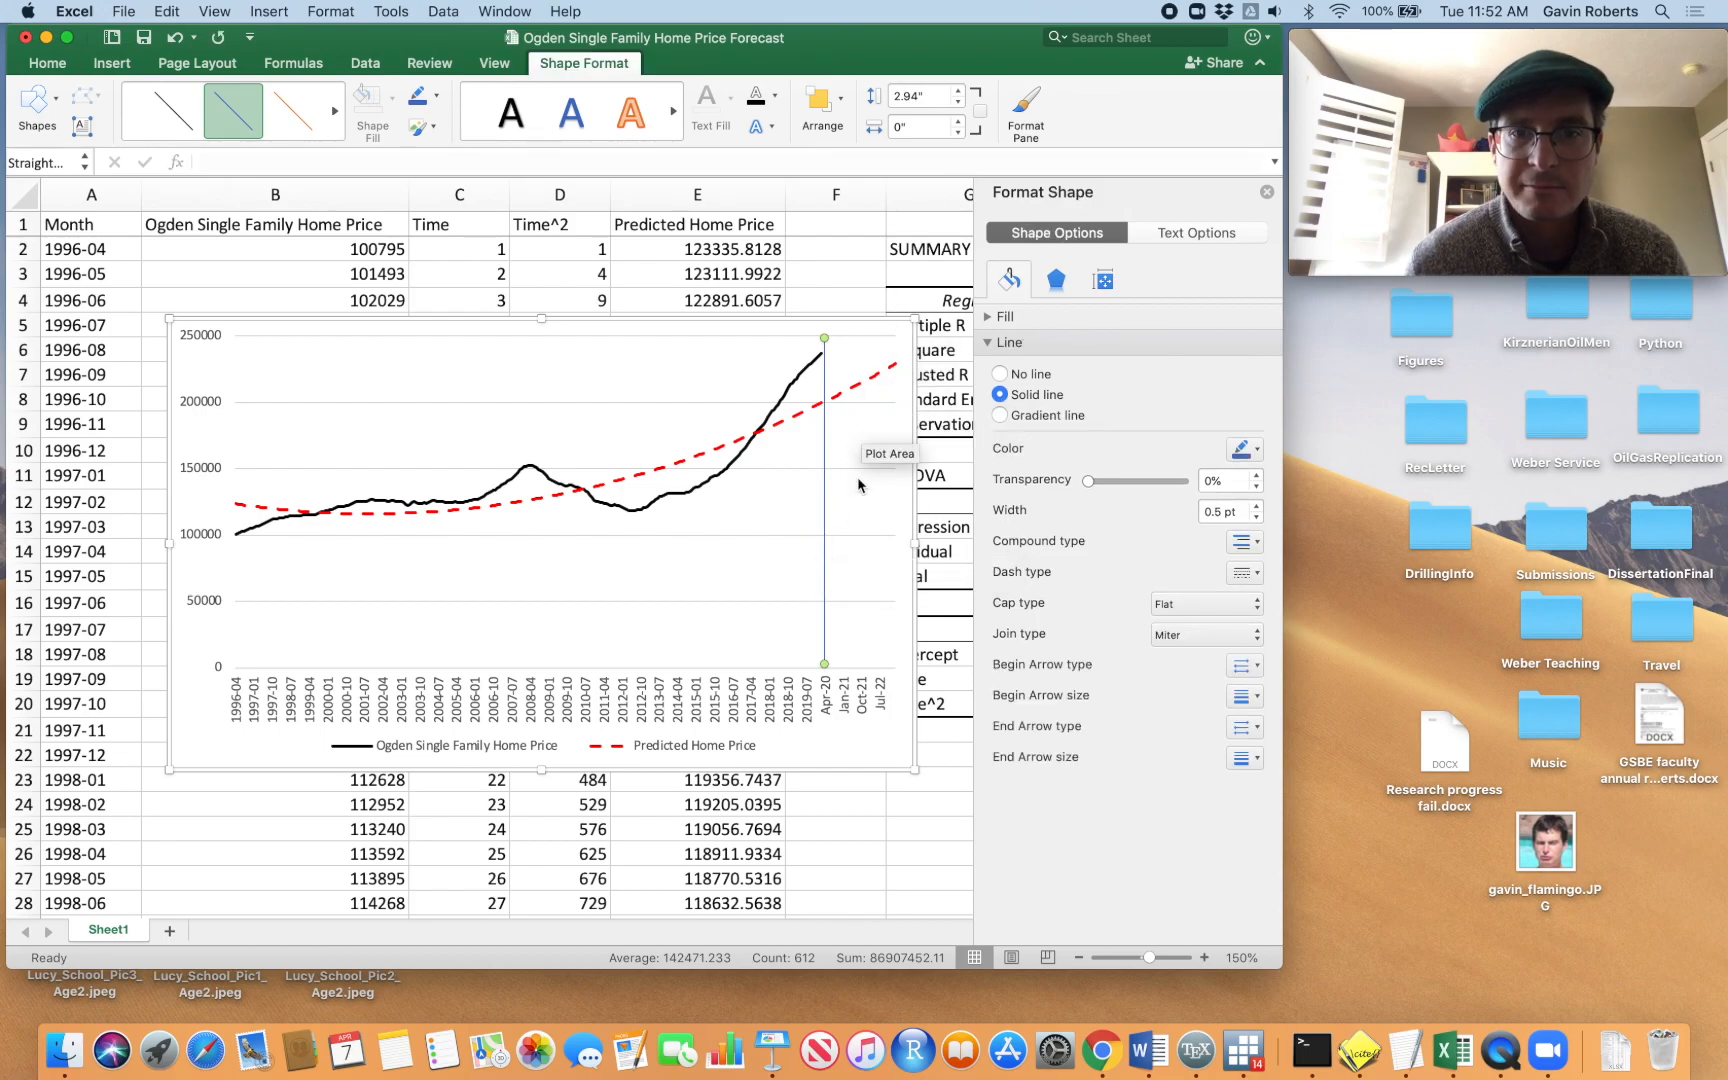
Format the vertical line at Apr-20 as 3 pt wide and dark grey, and close the formatting options
right_click(828, 493)
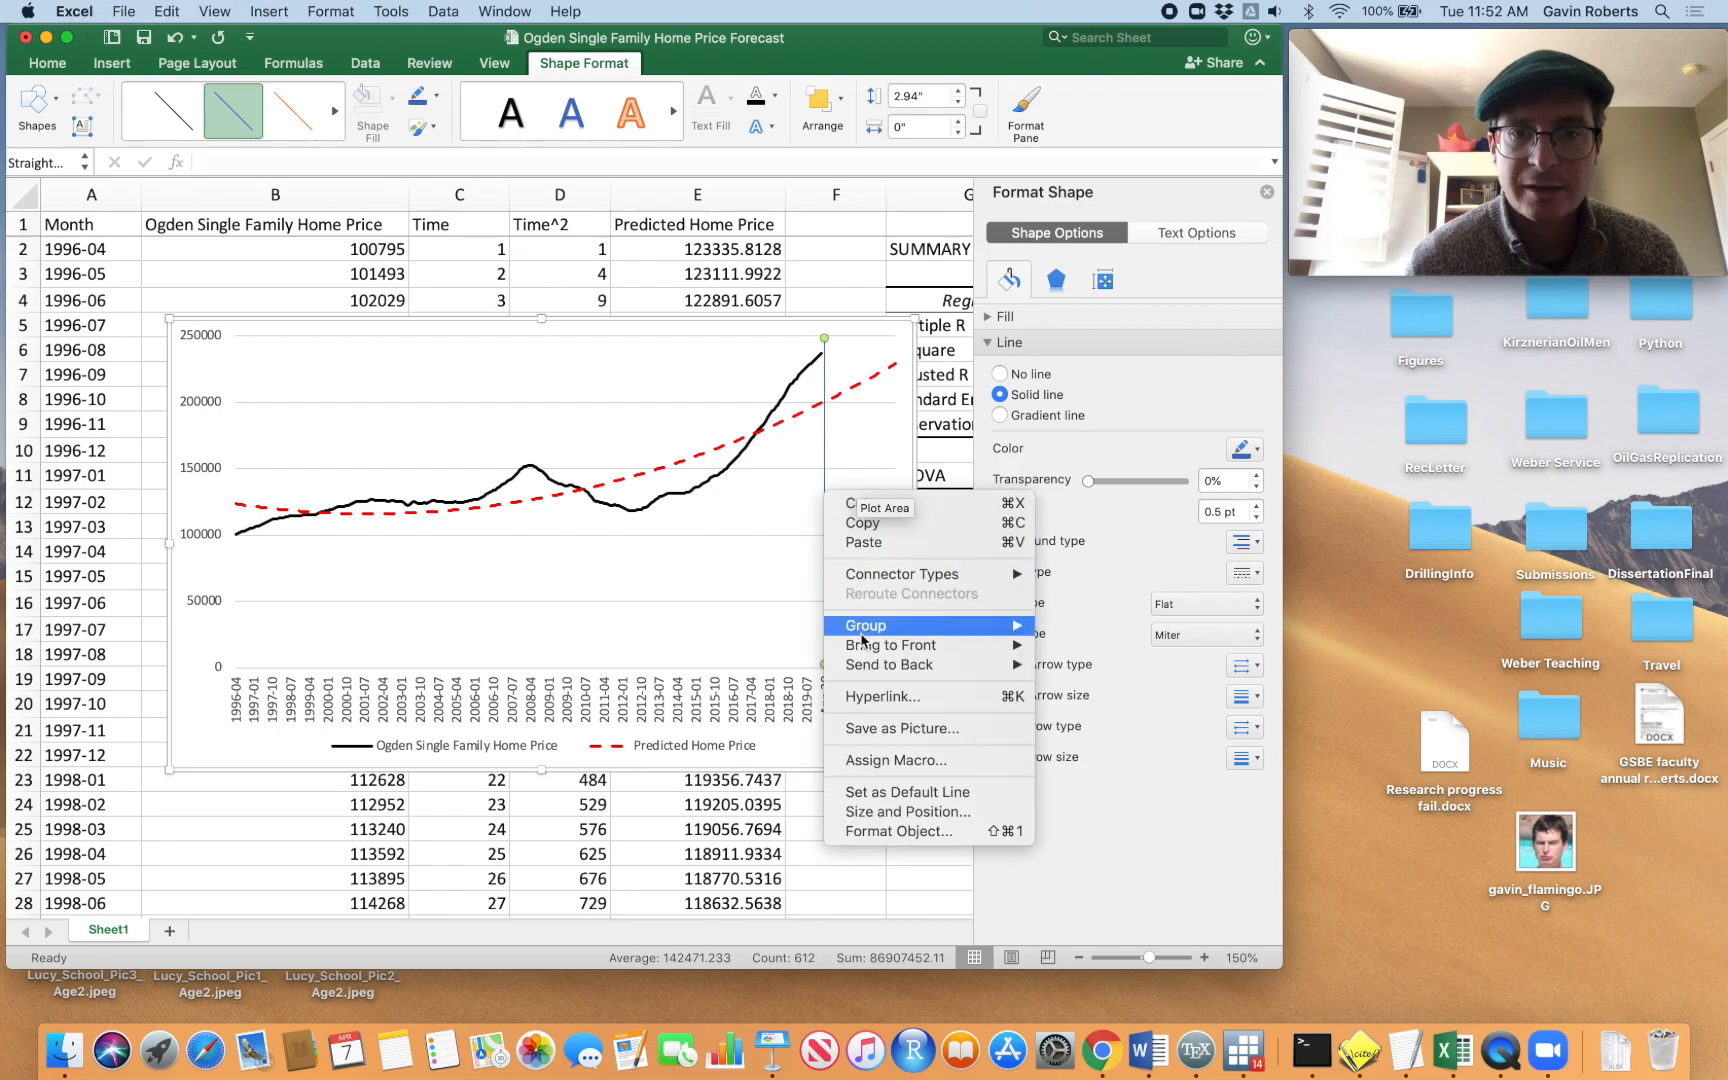
left_click(907, 831)
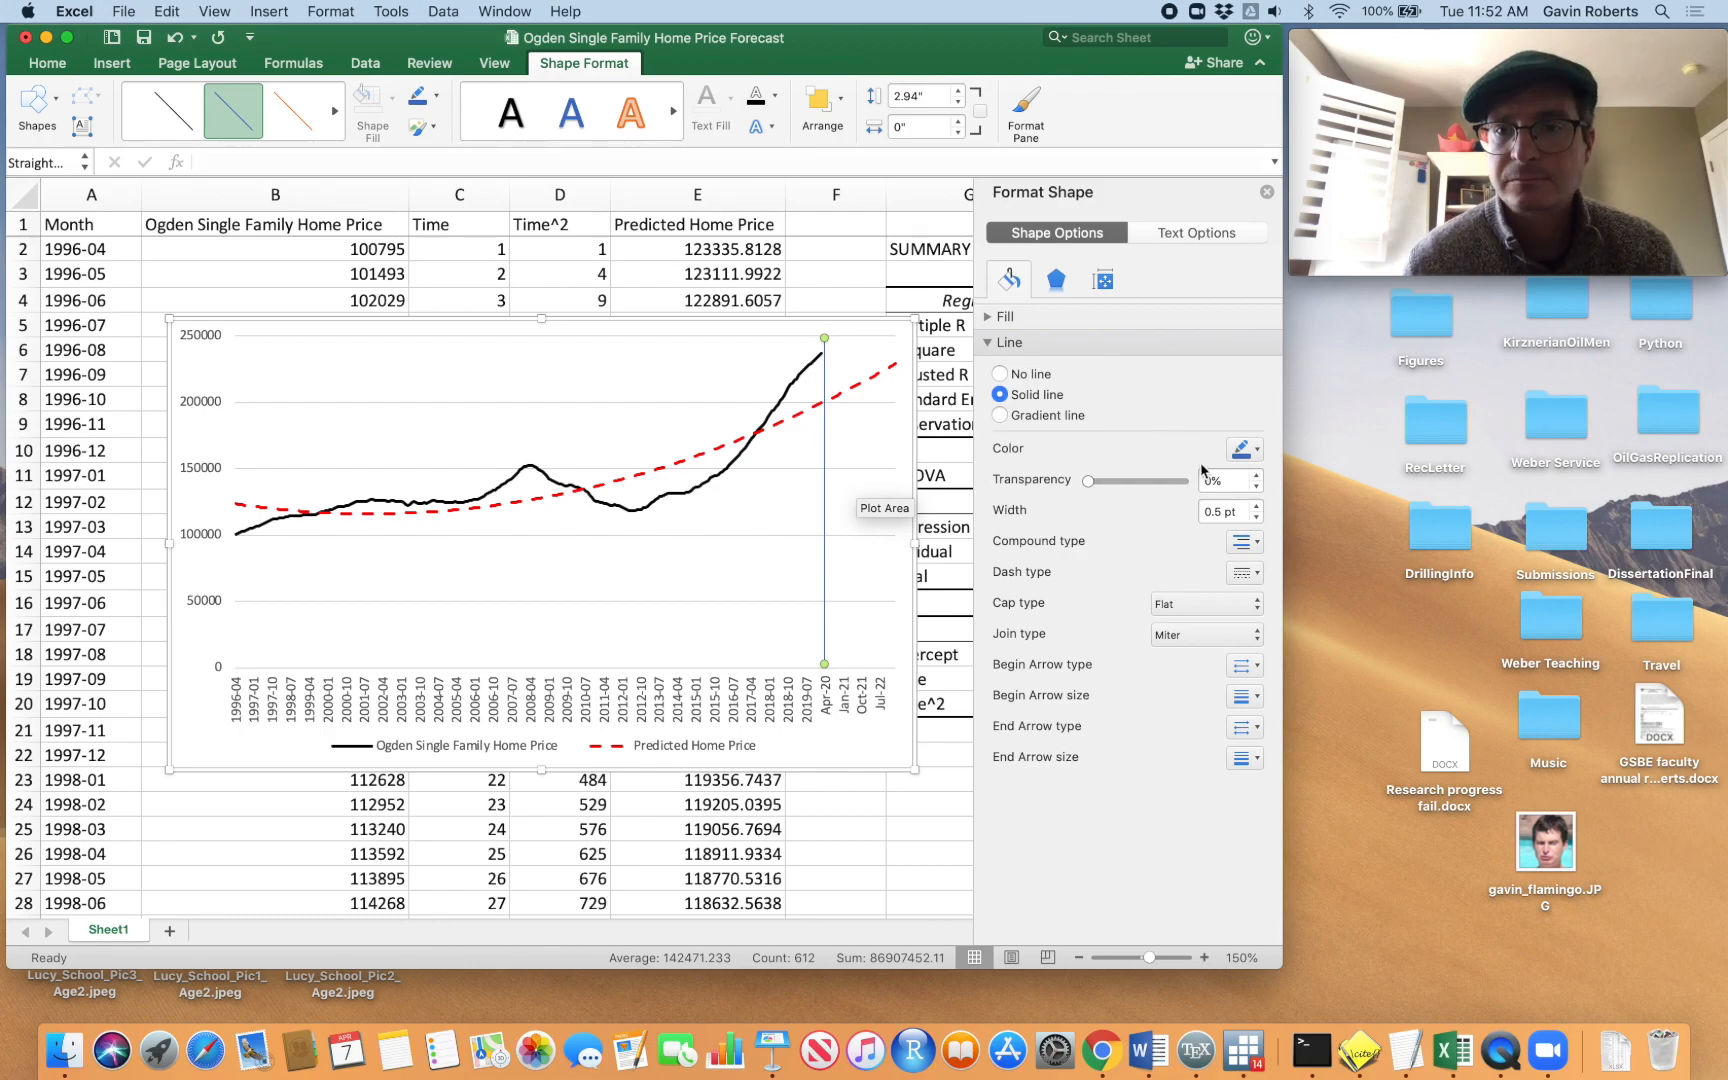
left_click(1257, 506)
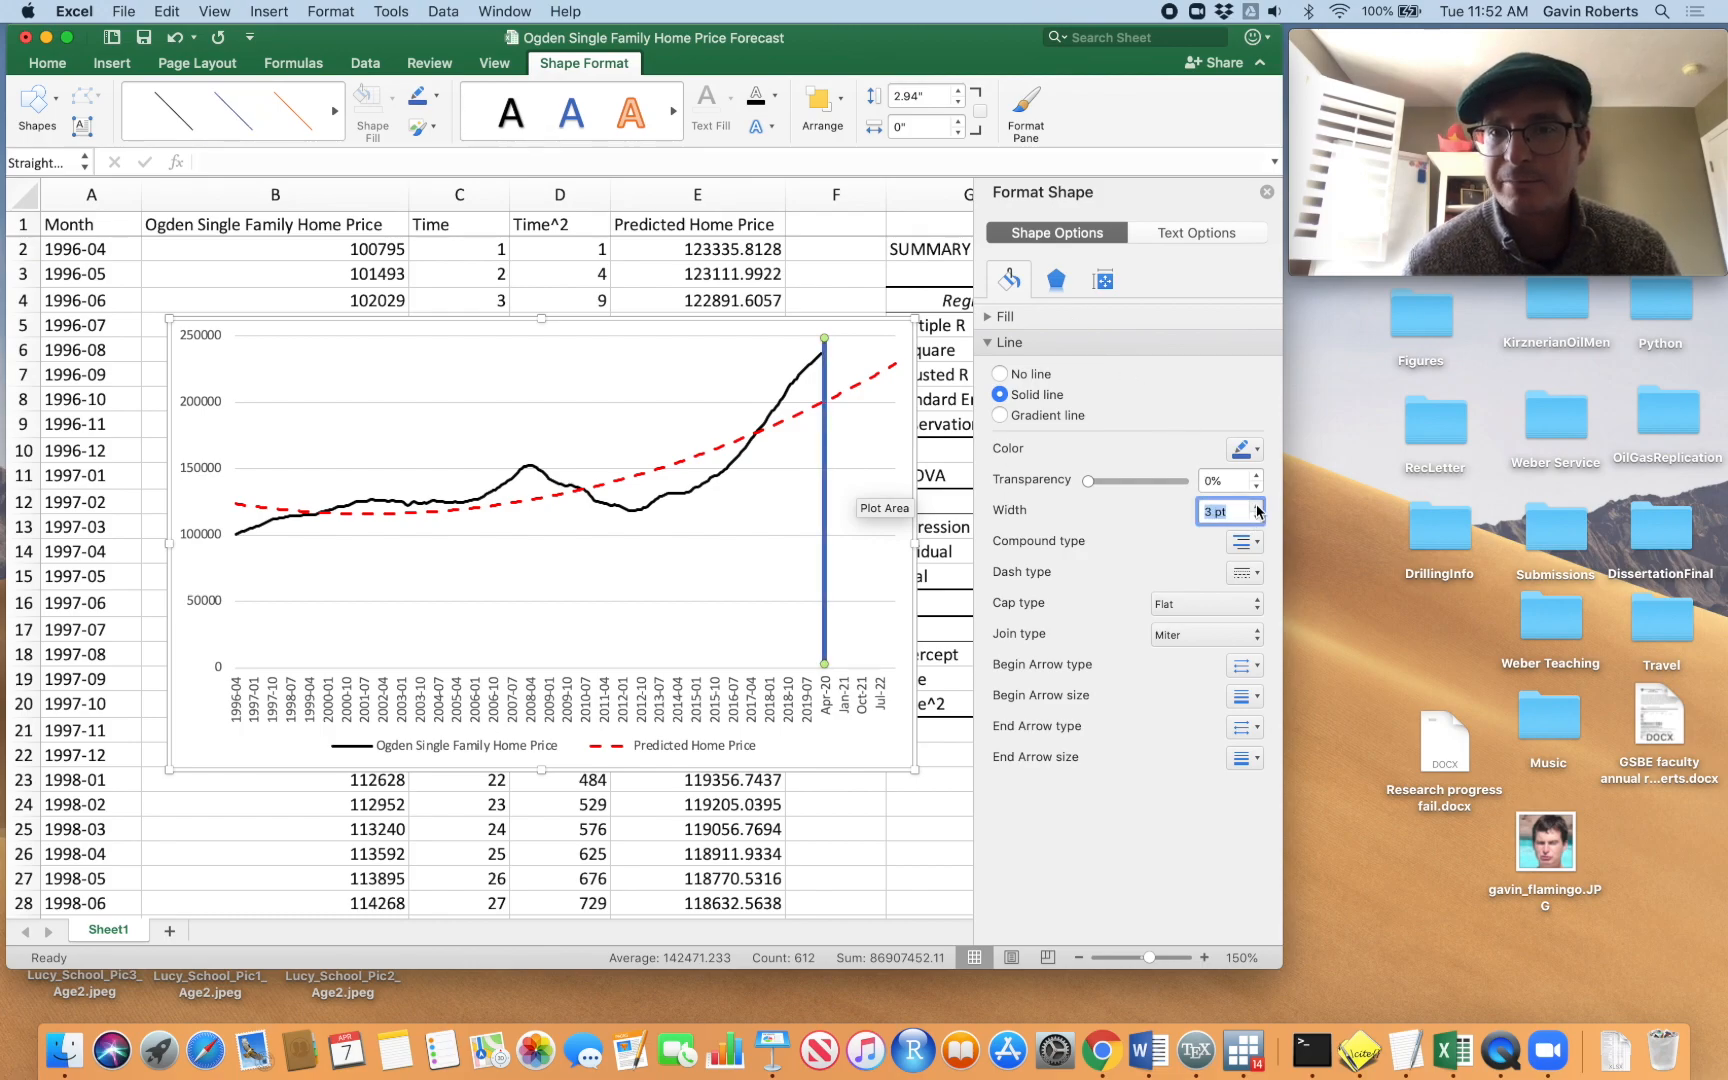
left_click(1257, 455)
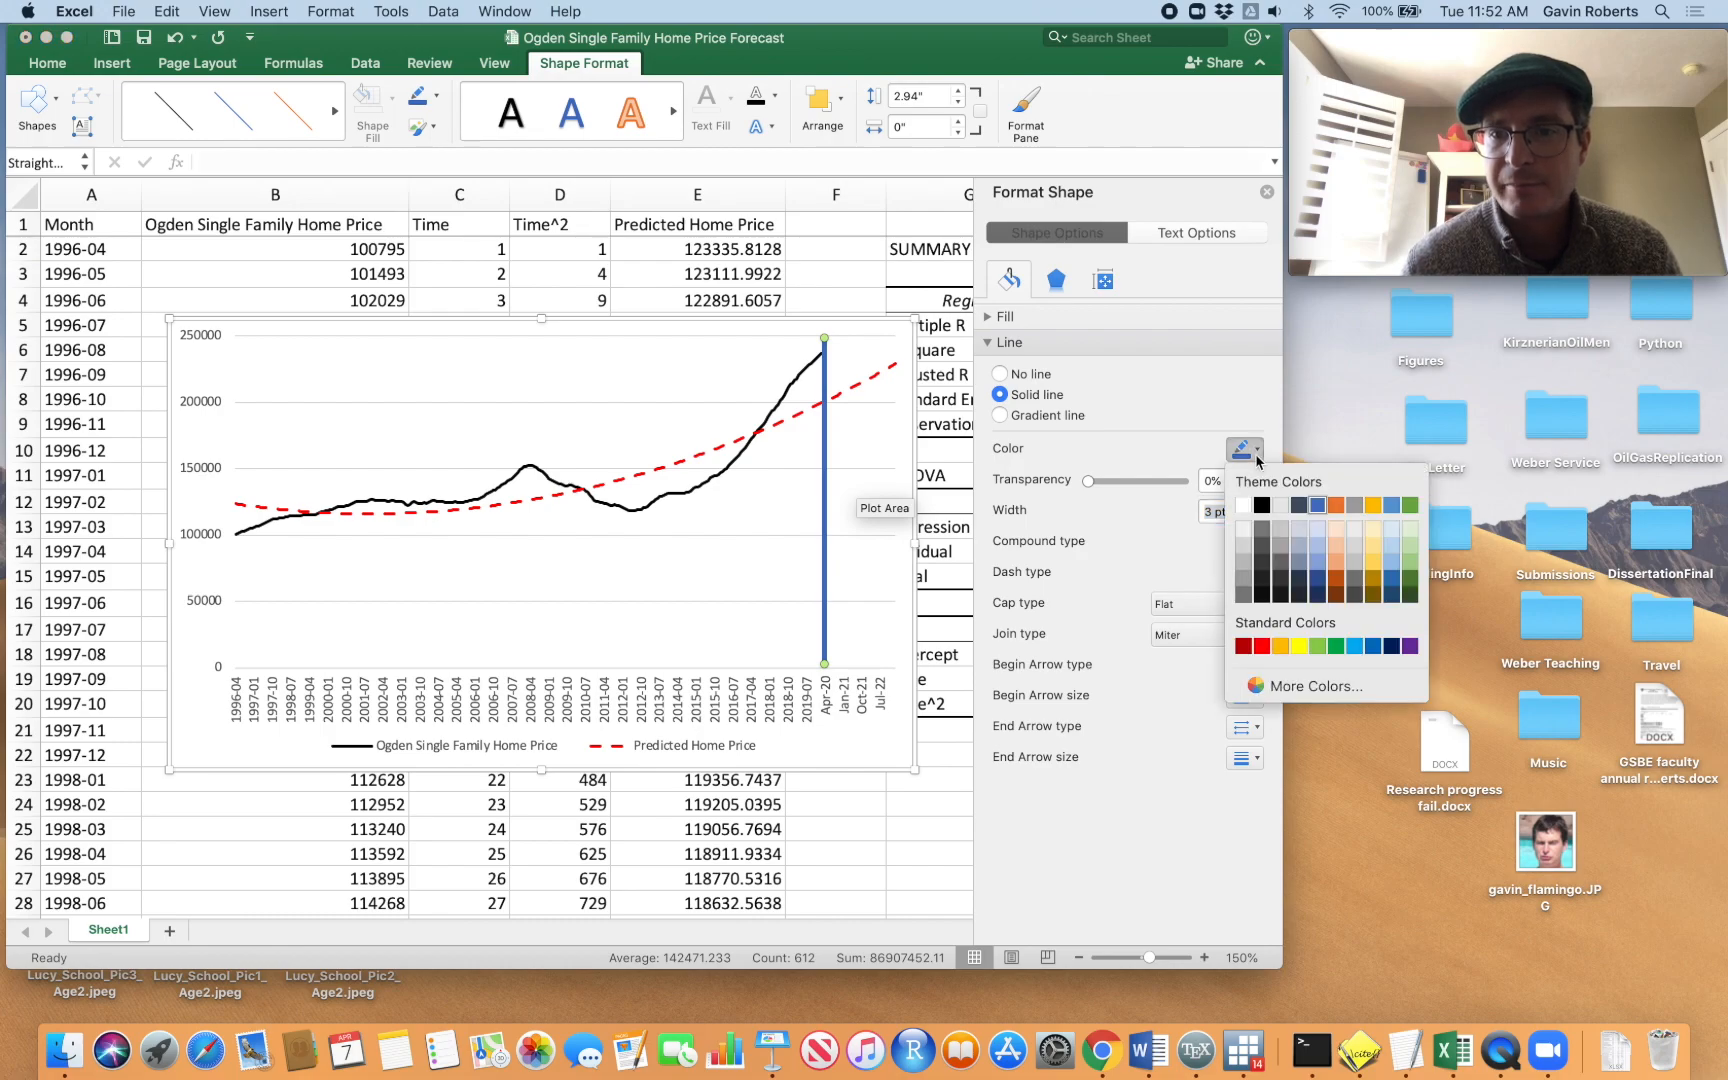
left_click(1241, 598)
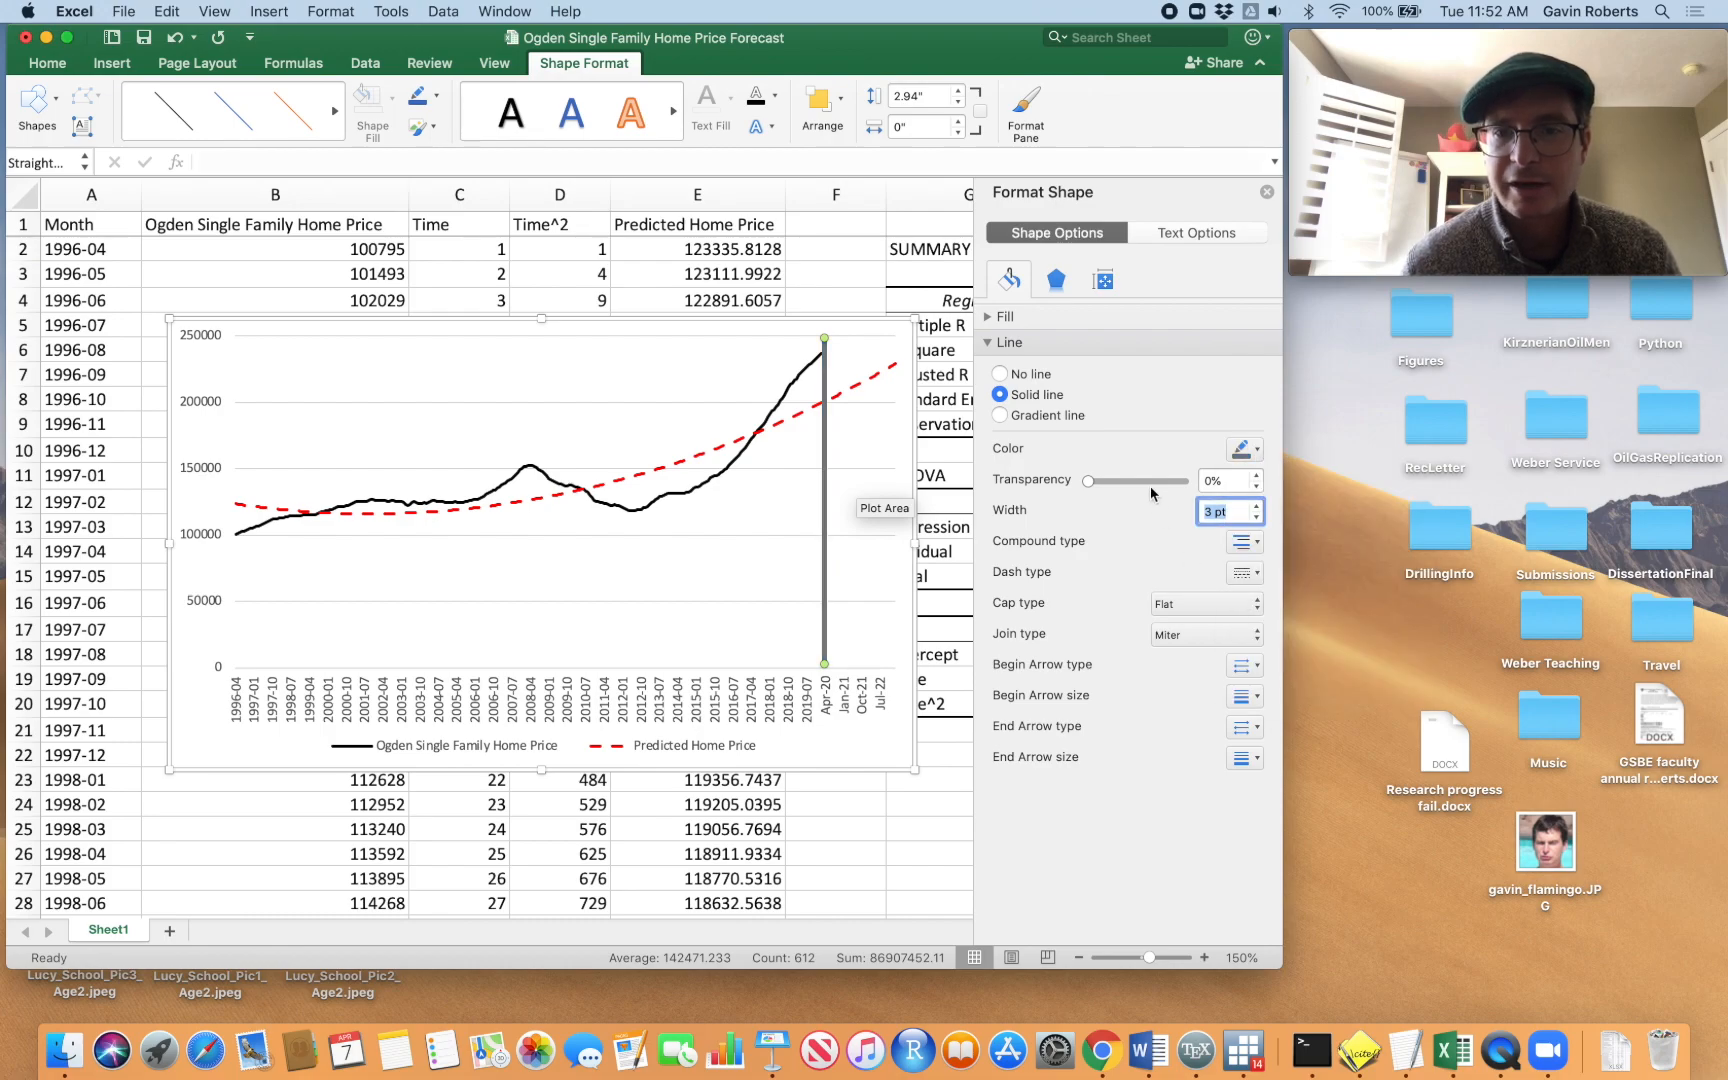
left_click(815, 450)
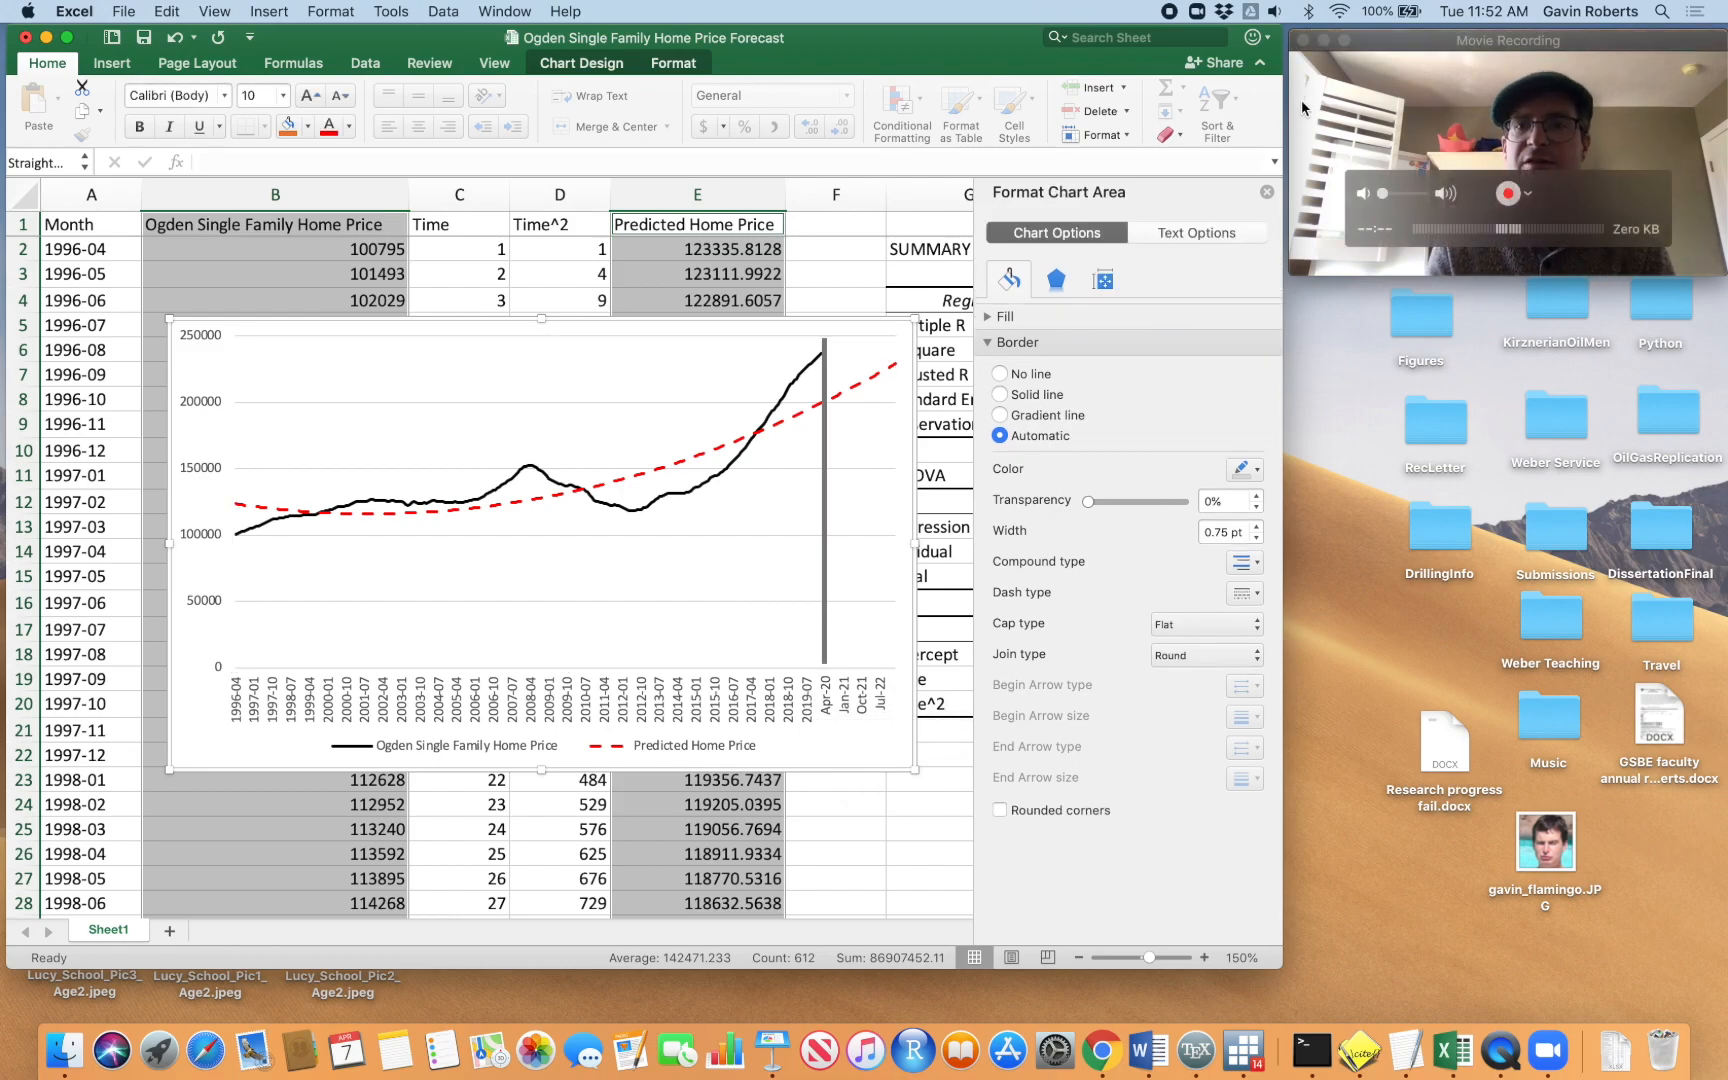
left_click(1267, 192)
Fill column N beside the regression output with black and narrow it to a thin divider
scroll(1062, 328, "right", 2)
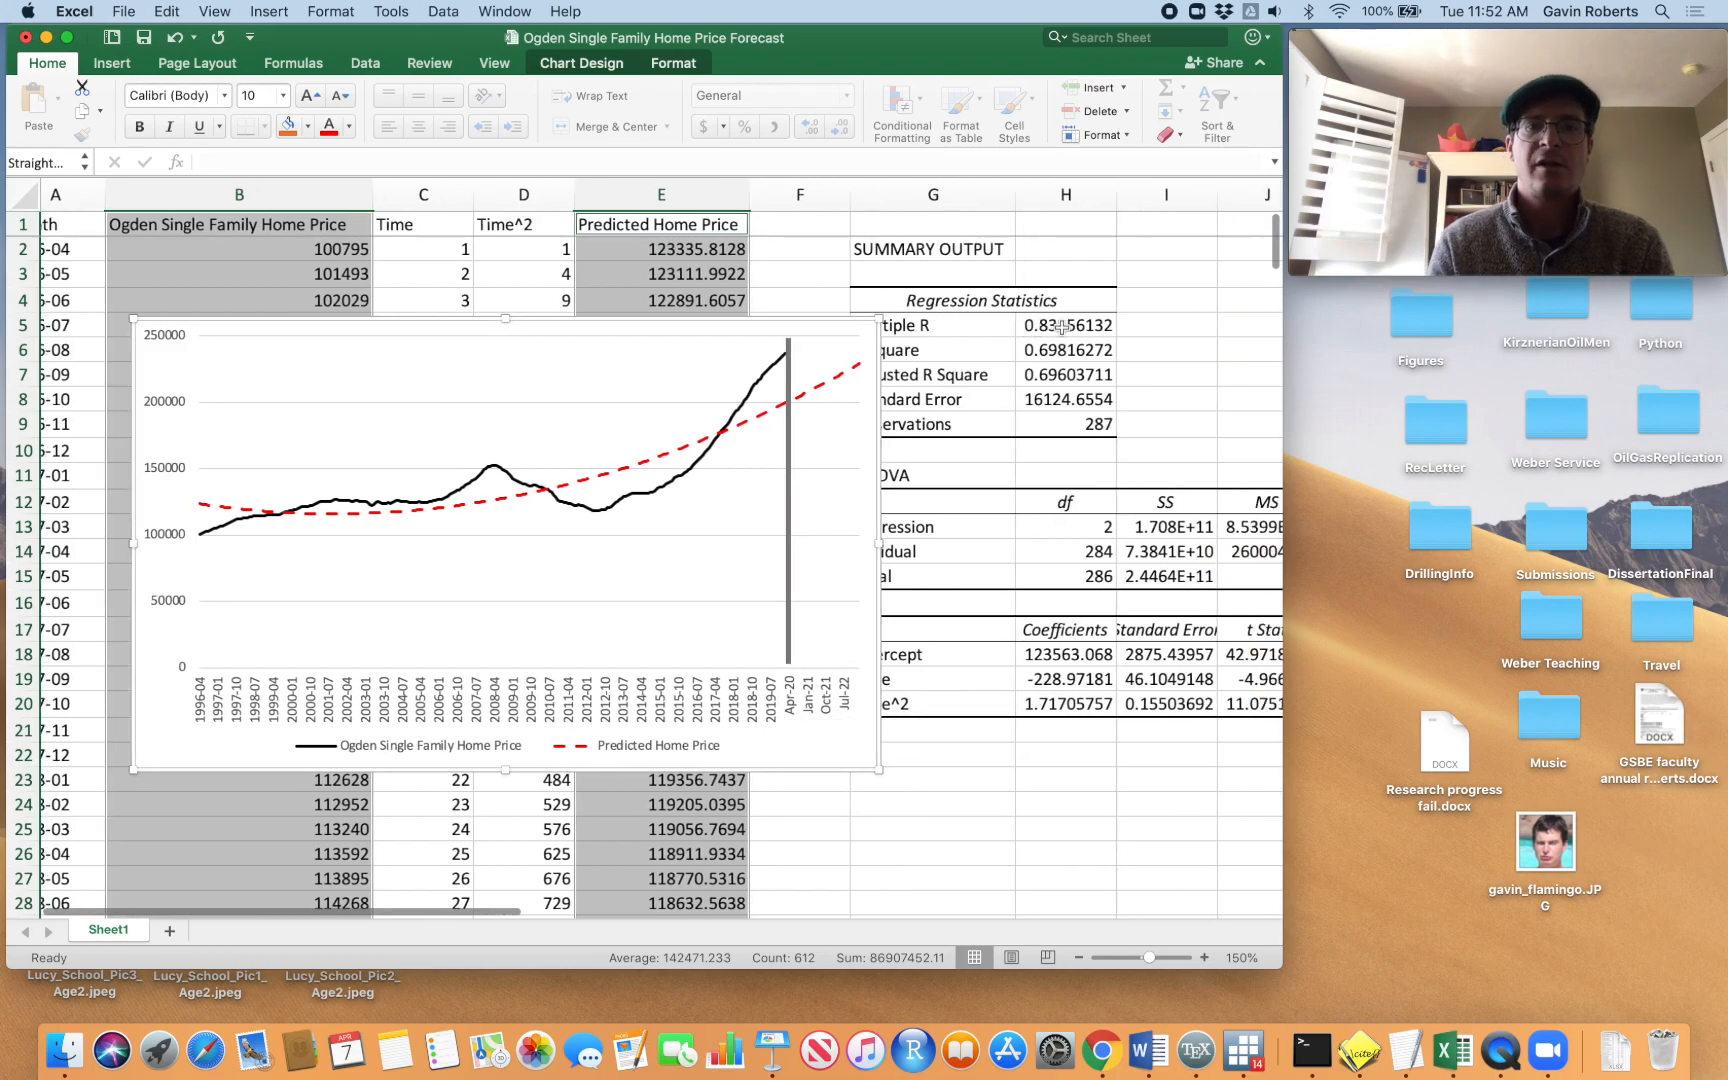
left_click(1262, 255)
scroll(1085, 330, "right", 5)
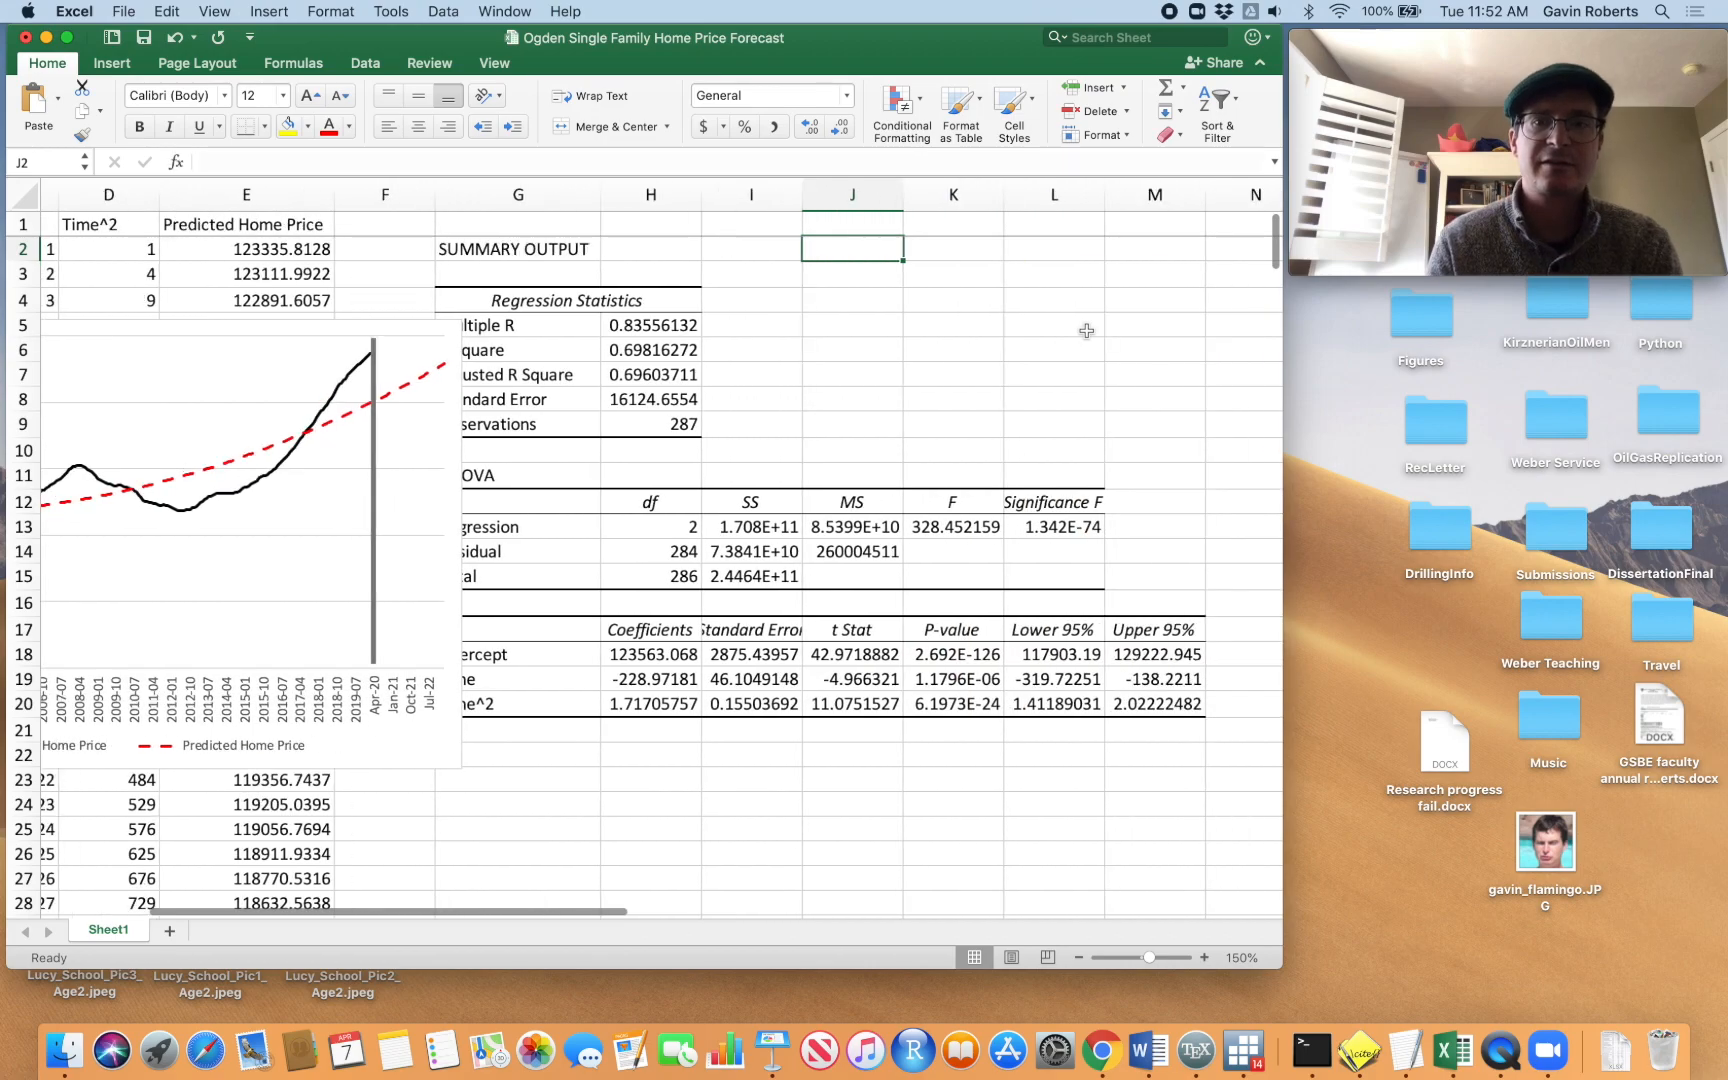
scroll(1081, 330, "right", 2)
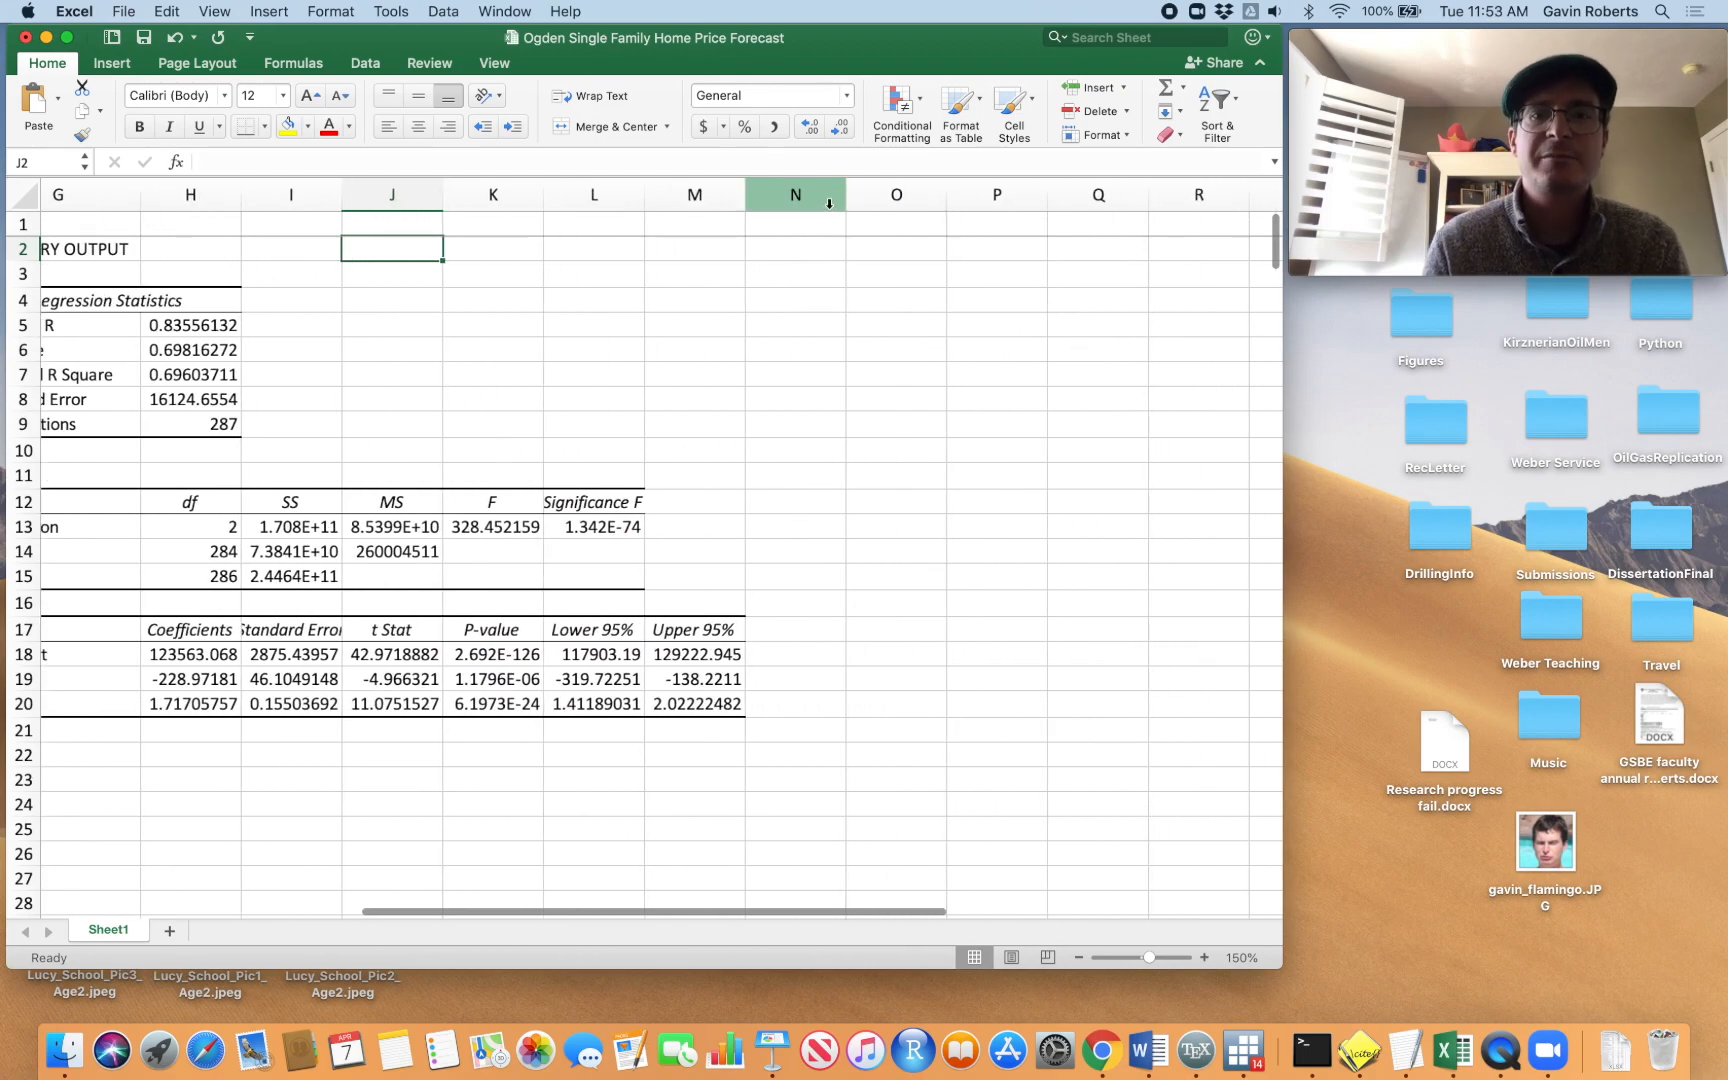
left_click(797, 194)
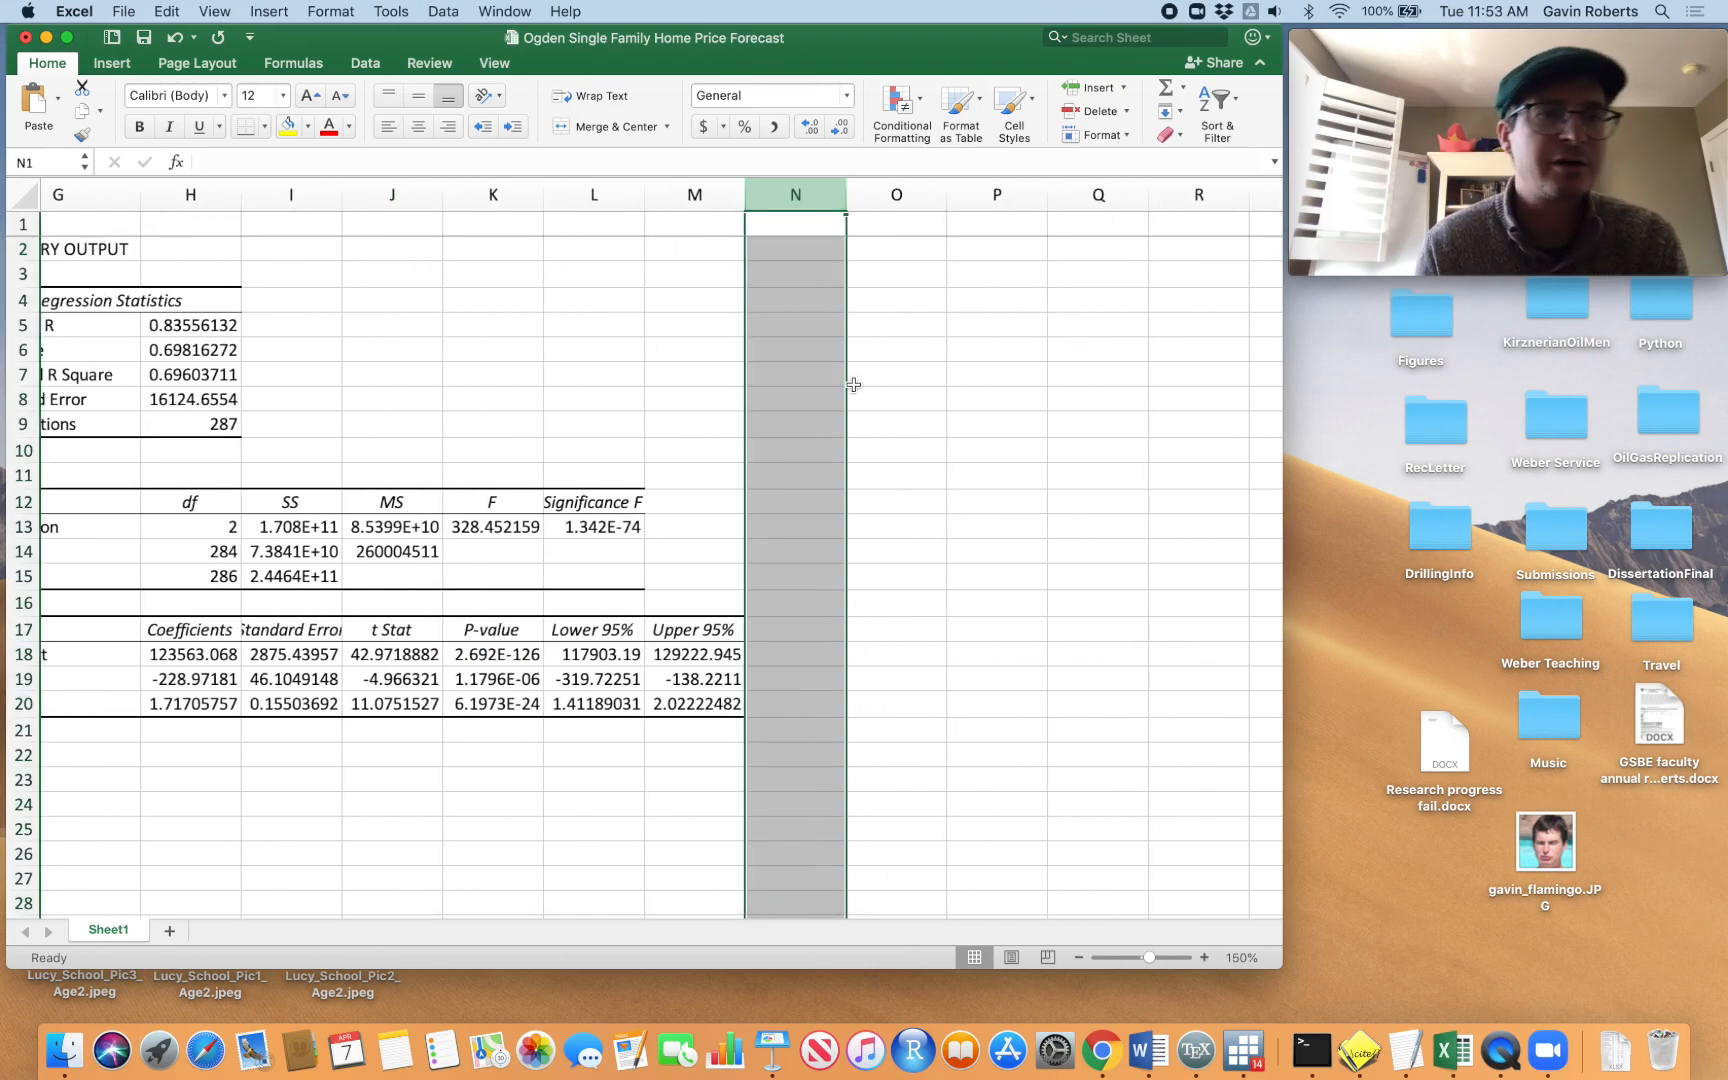
left_click(349, 127)
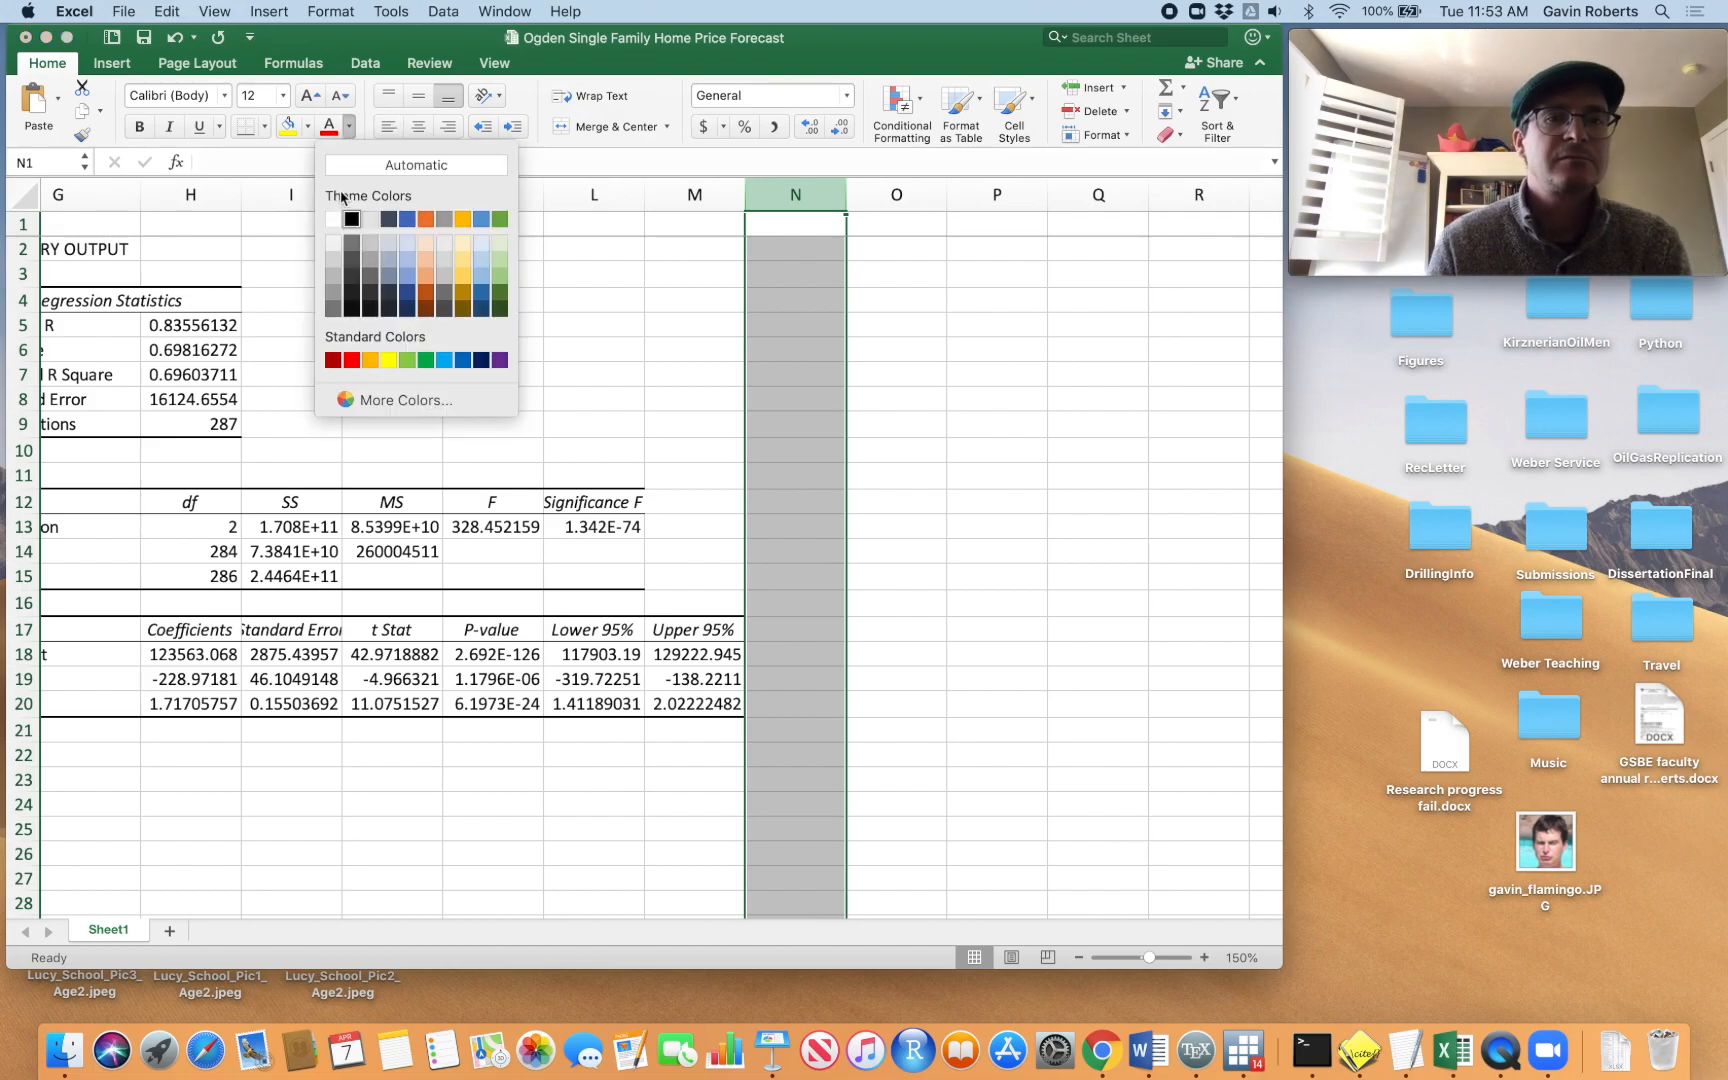
left_click(306, 134)
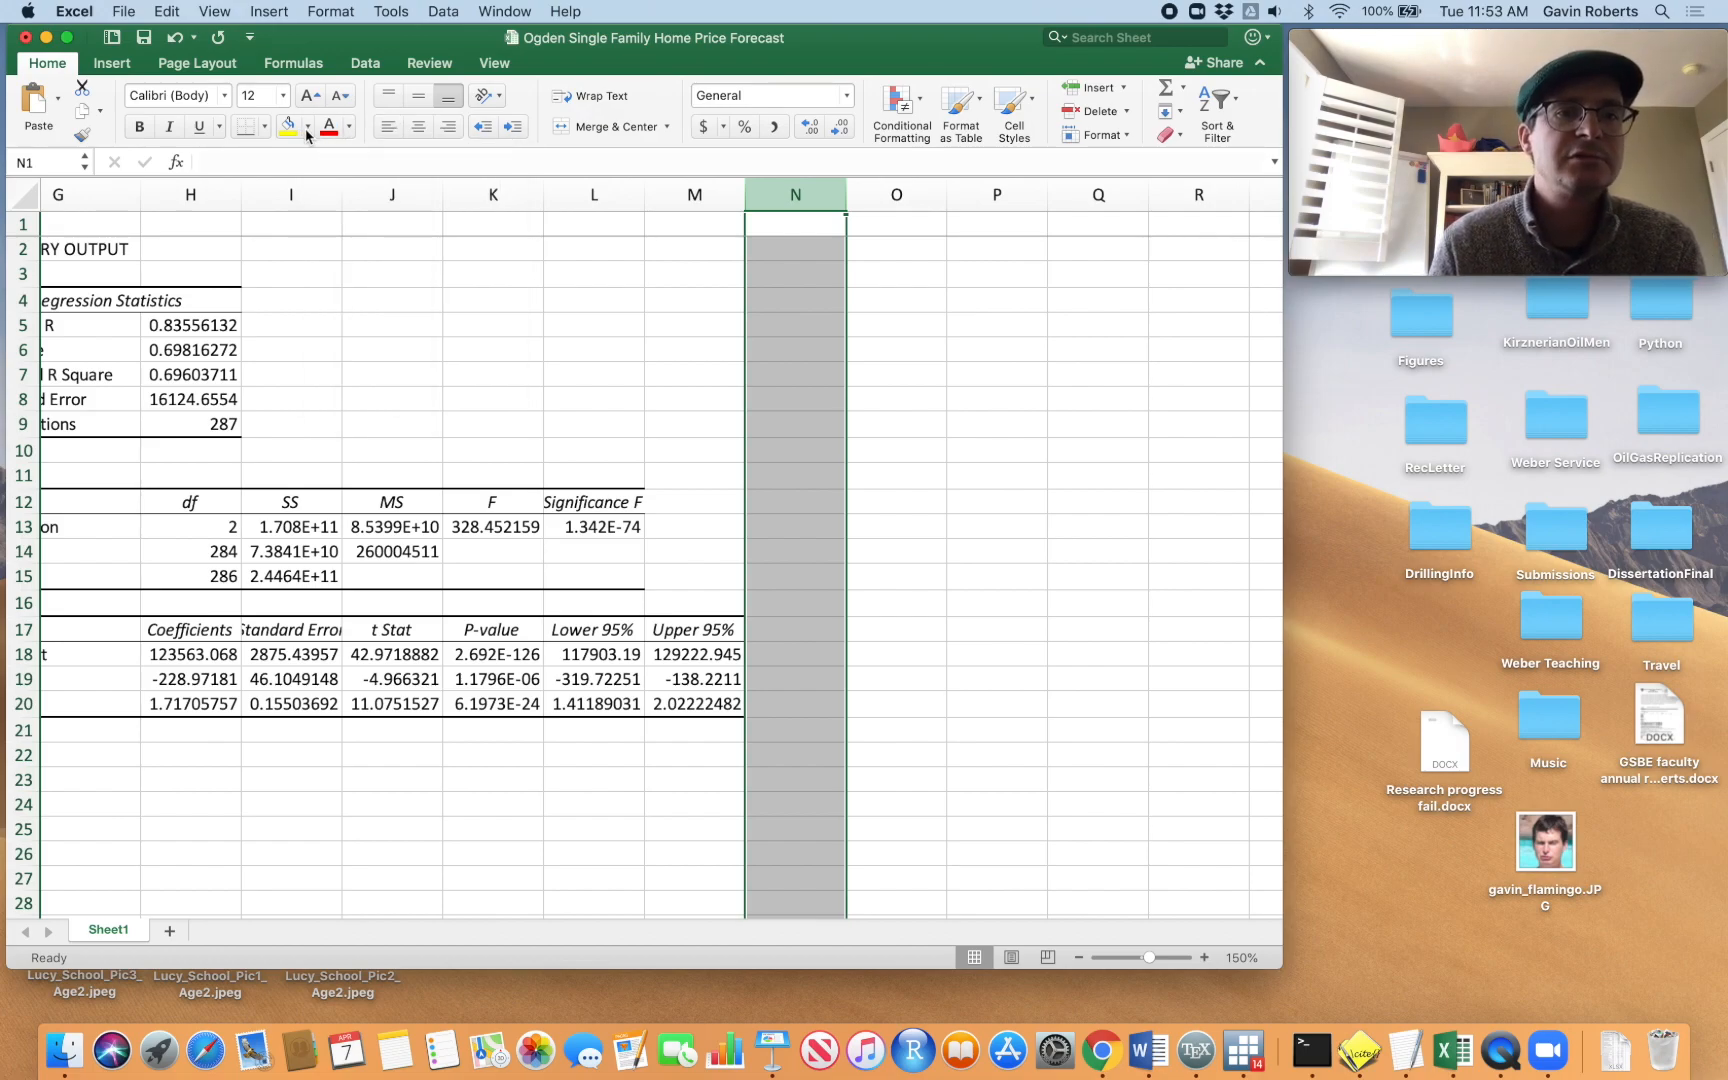
left_click(307, 127)
left_click(310, 218)
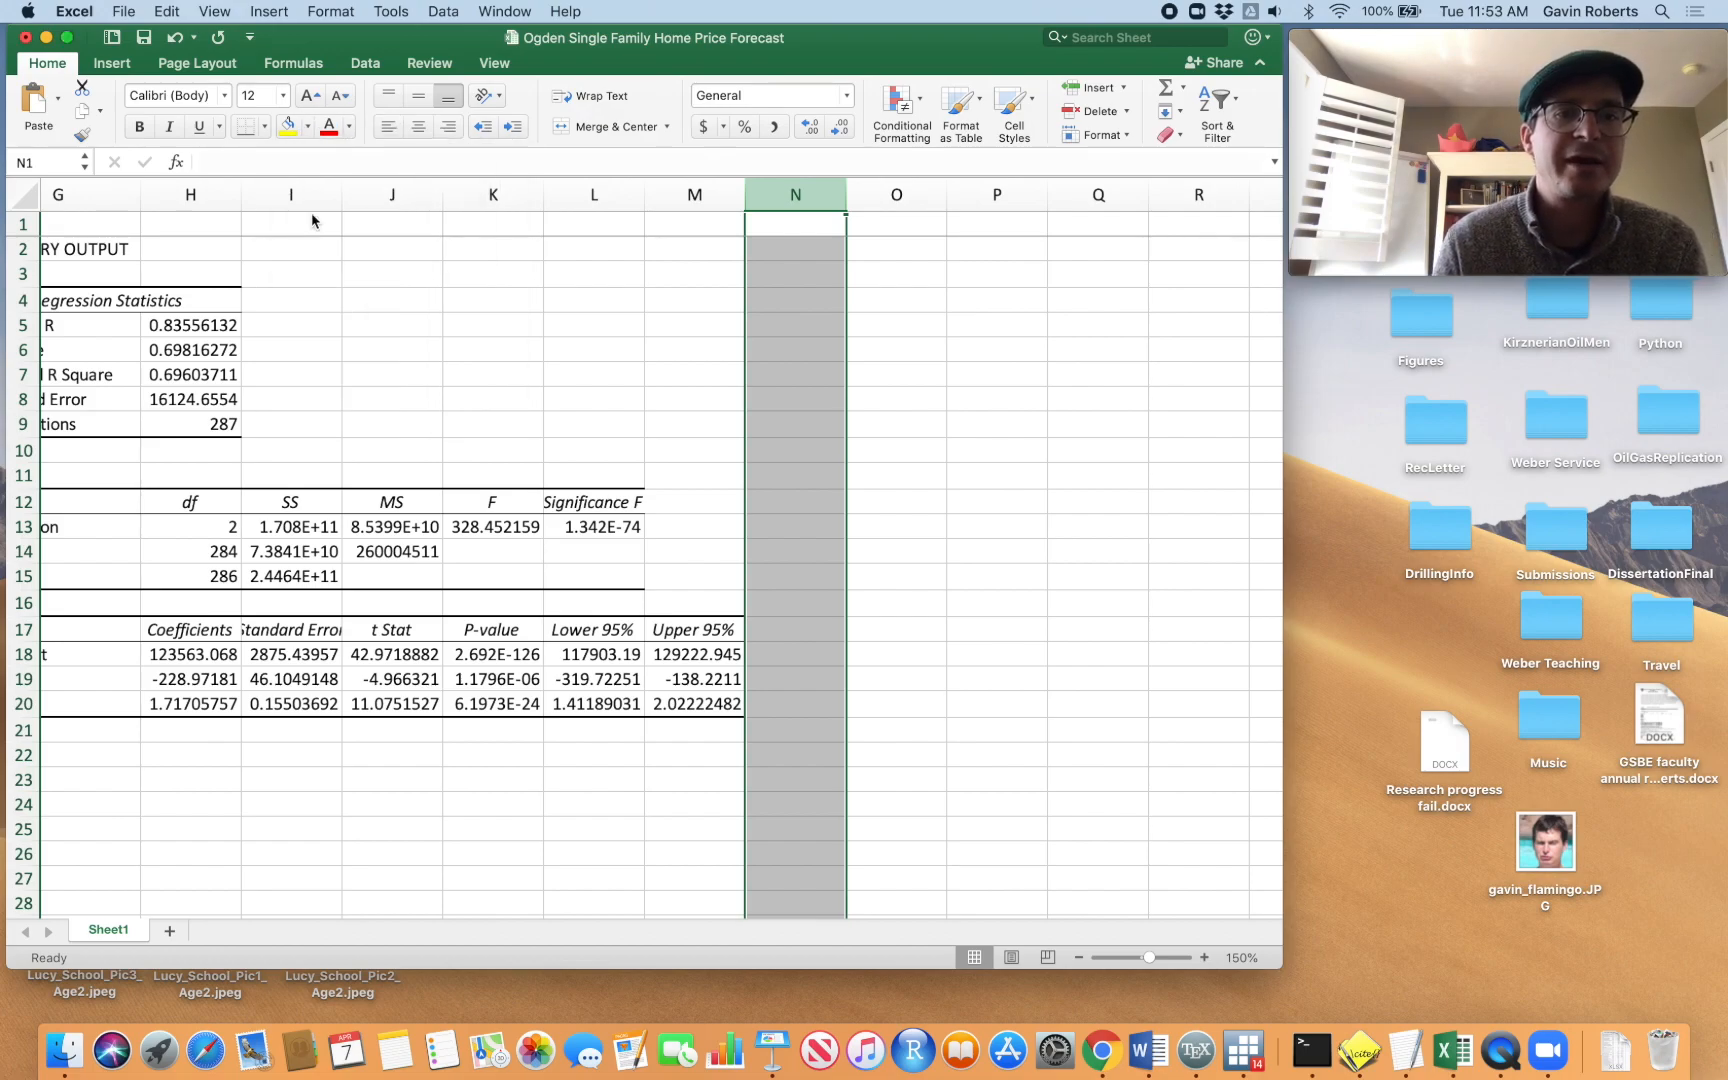
left_click(912, 298)
left_click_drag(847, 194, 767, 190)
Copy columns A to E, from Month to Predicted Home Price, and paste them beyond the black divider starting at cell O1
scroll(923, 395, "left", 2)
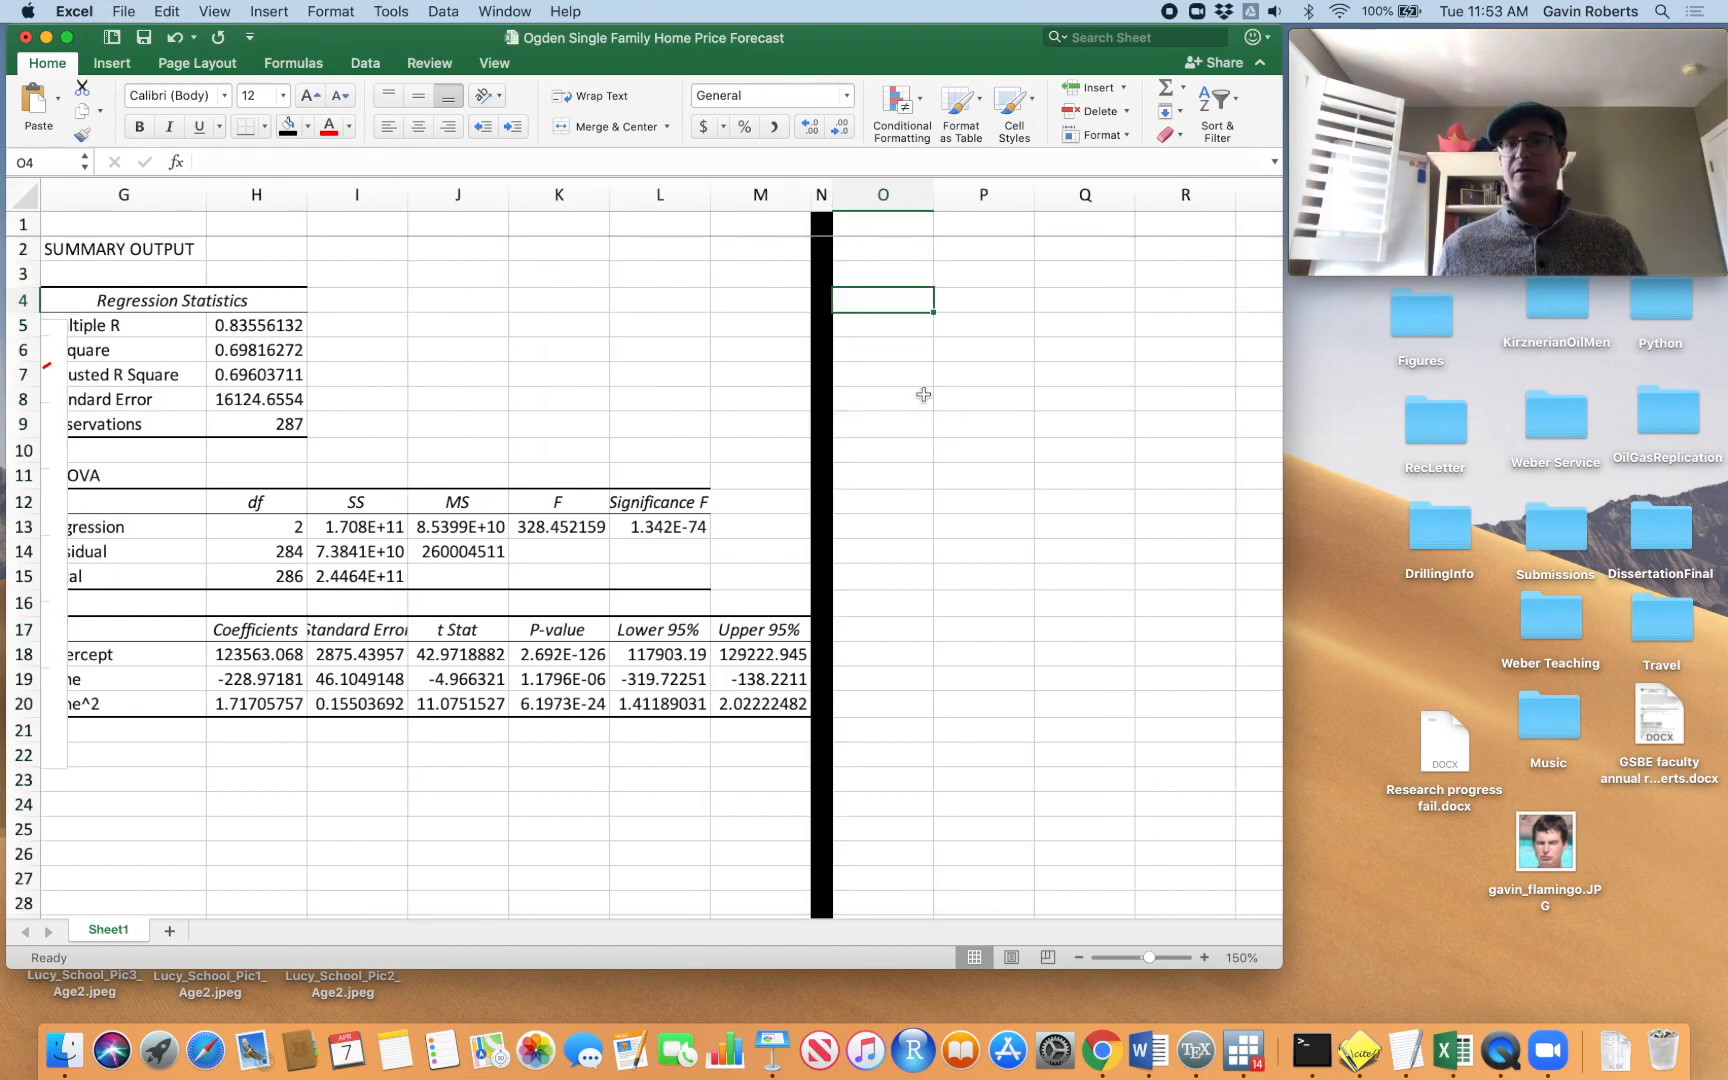
scroll(665, 490, "left", 5)
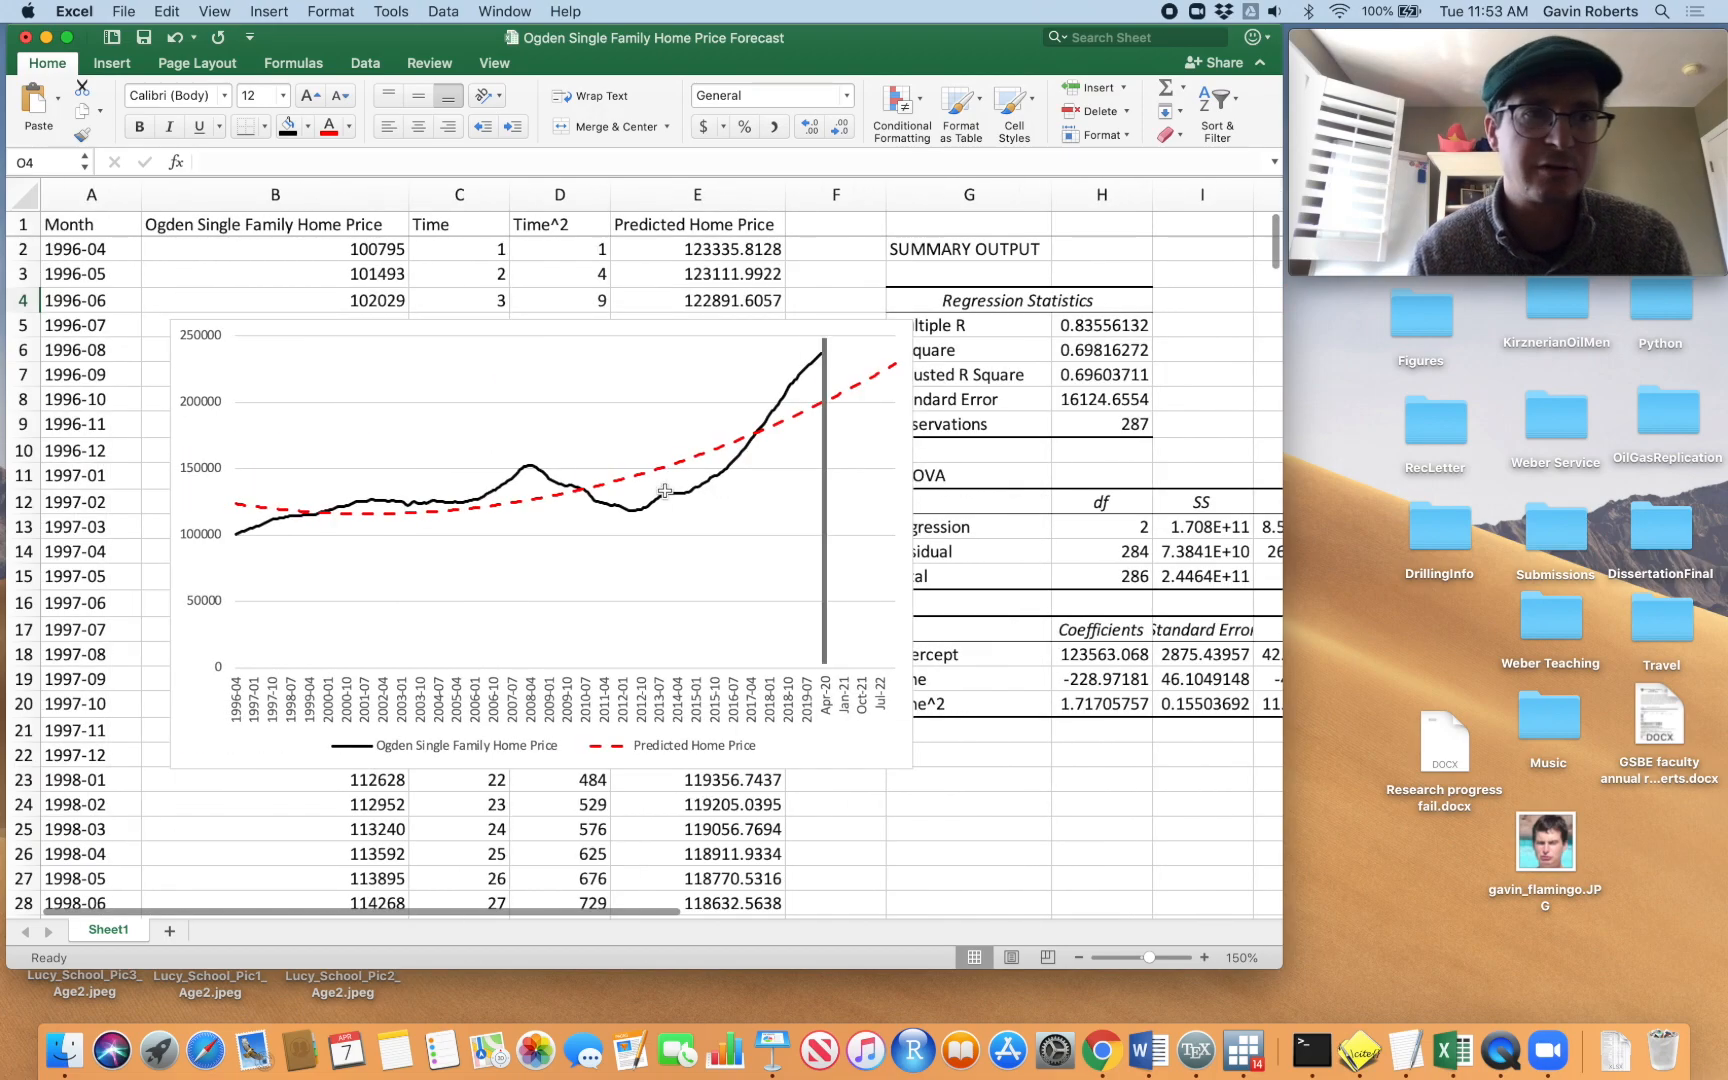
left_click_drag(72, 193, 636, 347)
key("super+c")
scroll(975, 494, "right", 10)
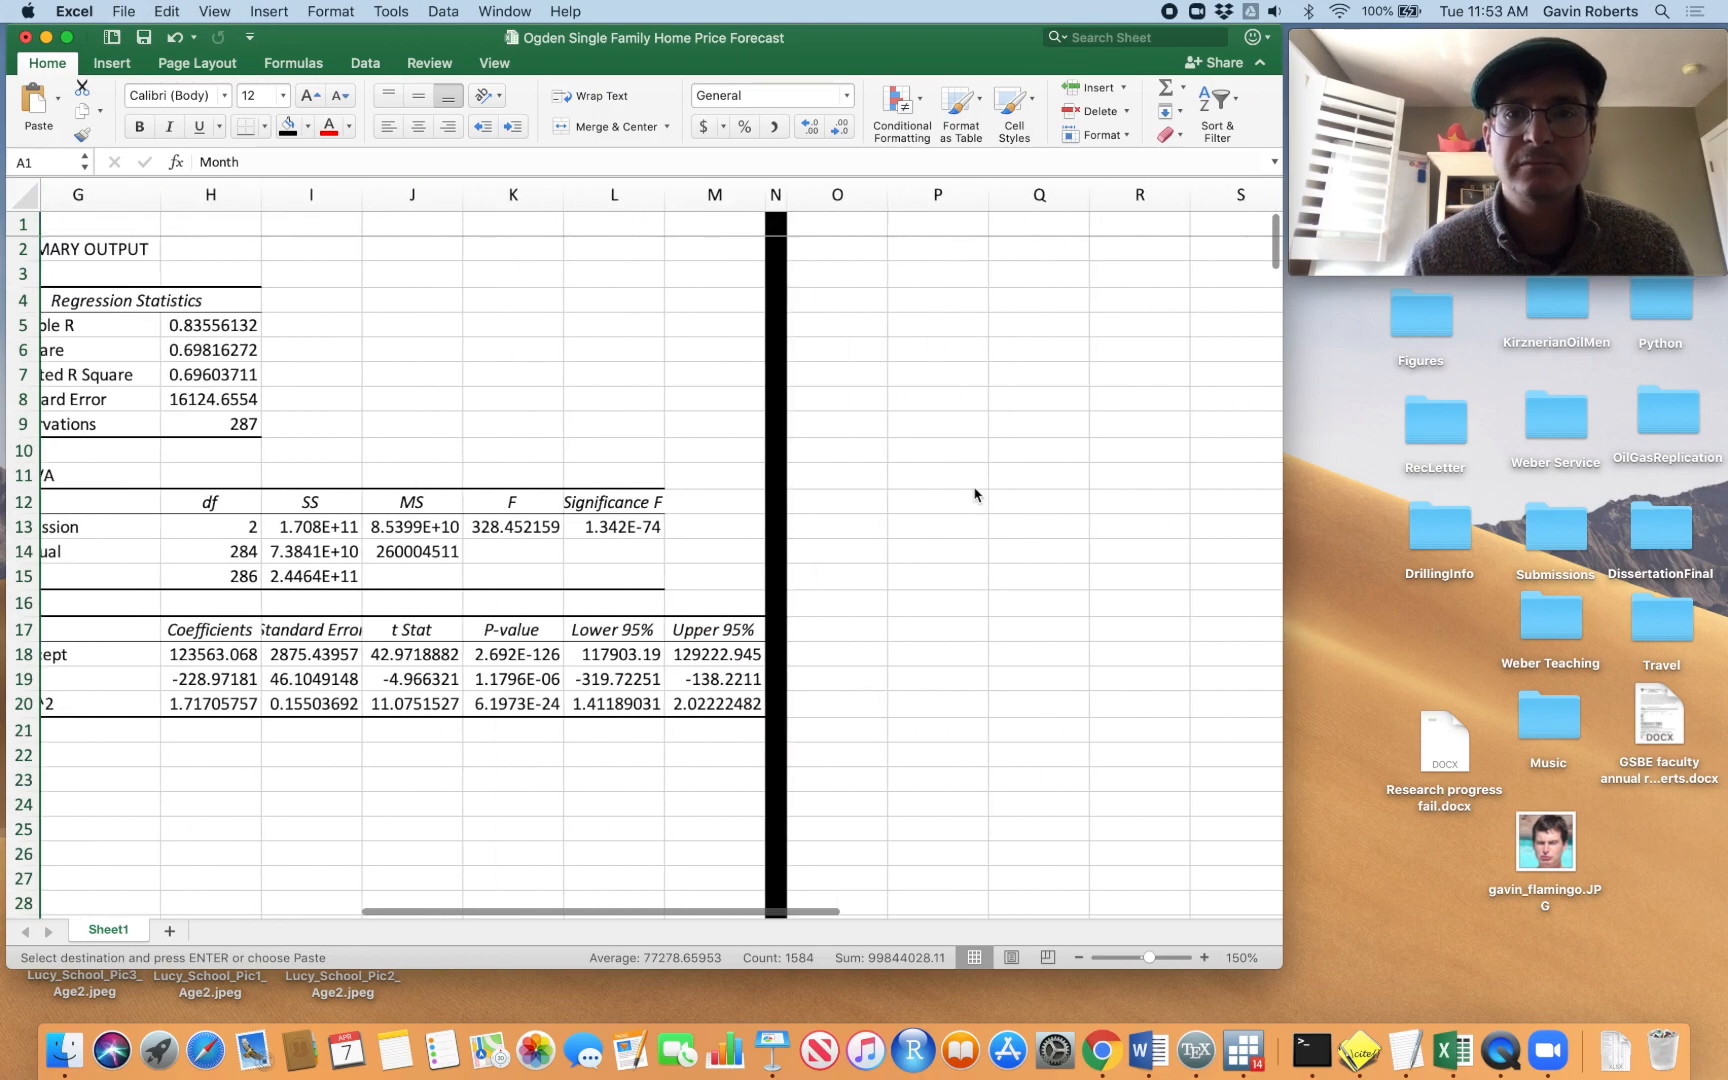
left_click(880, 224)
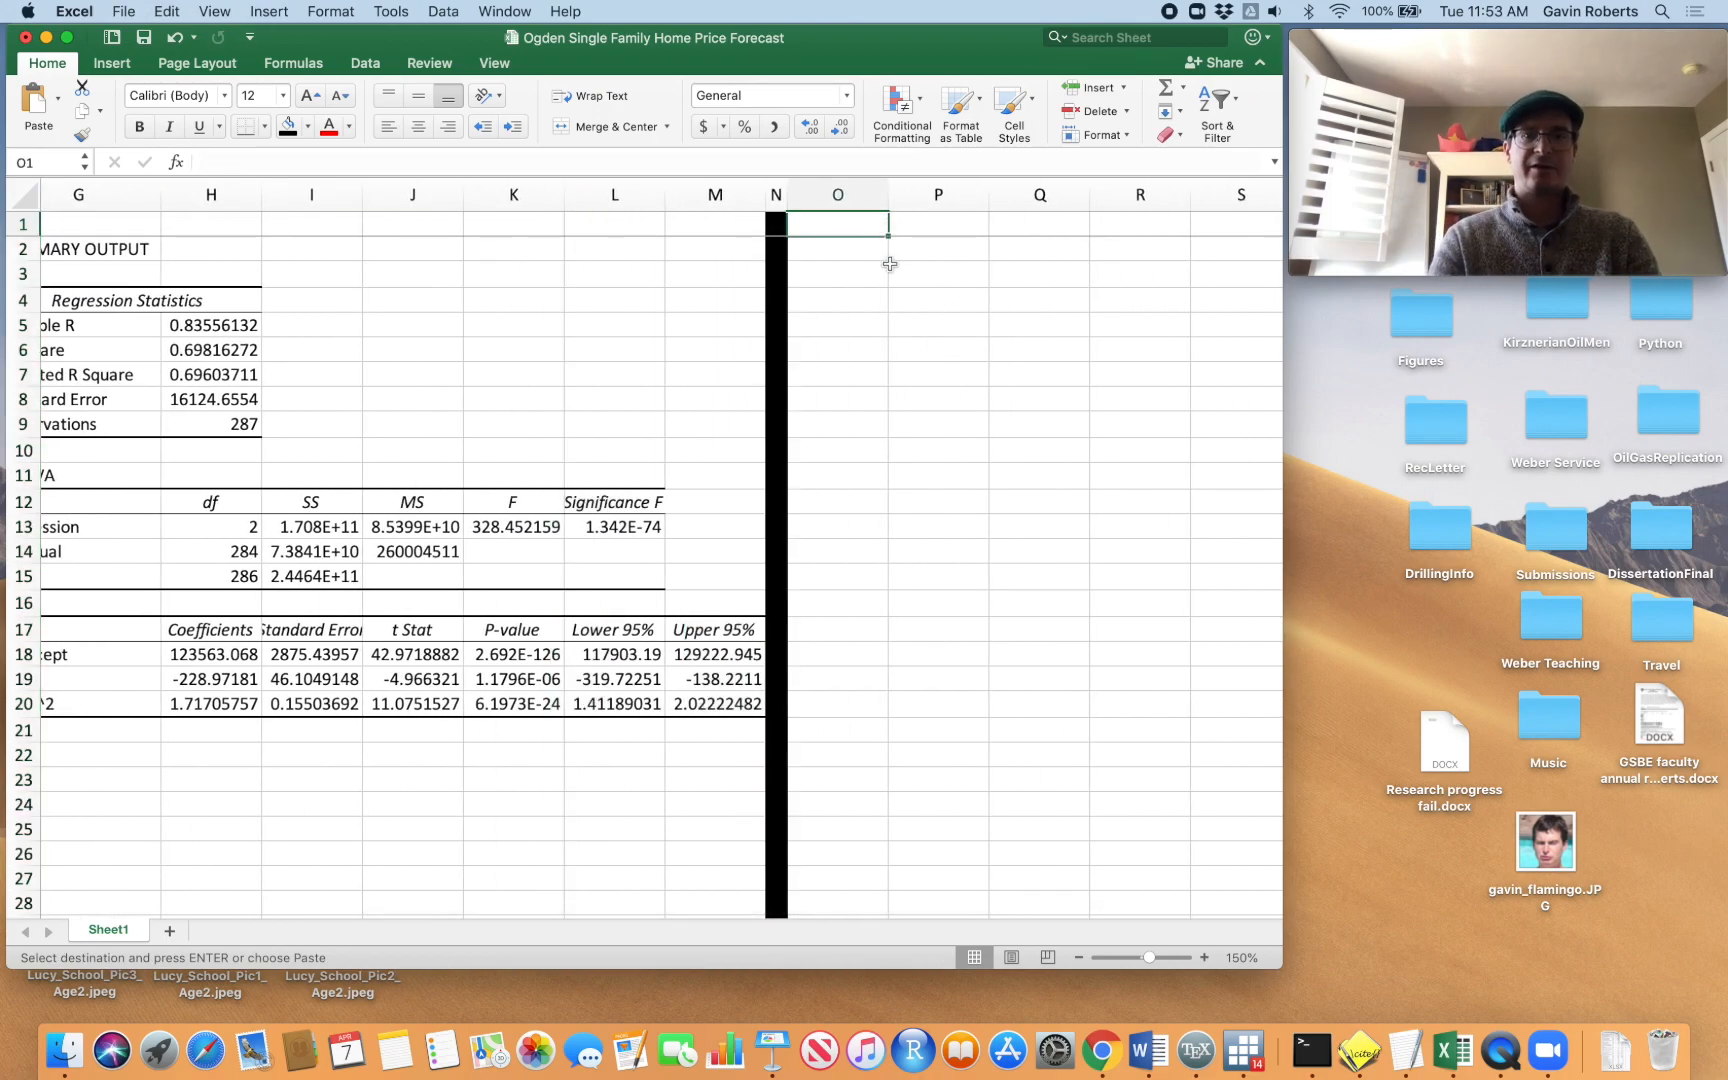
key("super+v")
scroll(1115, 475, "right", 4)
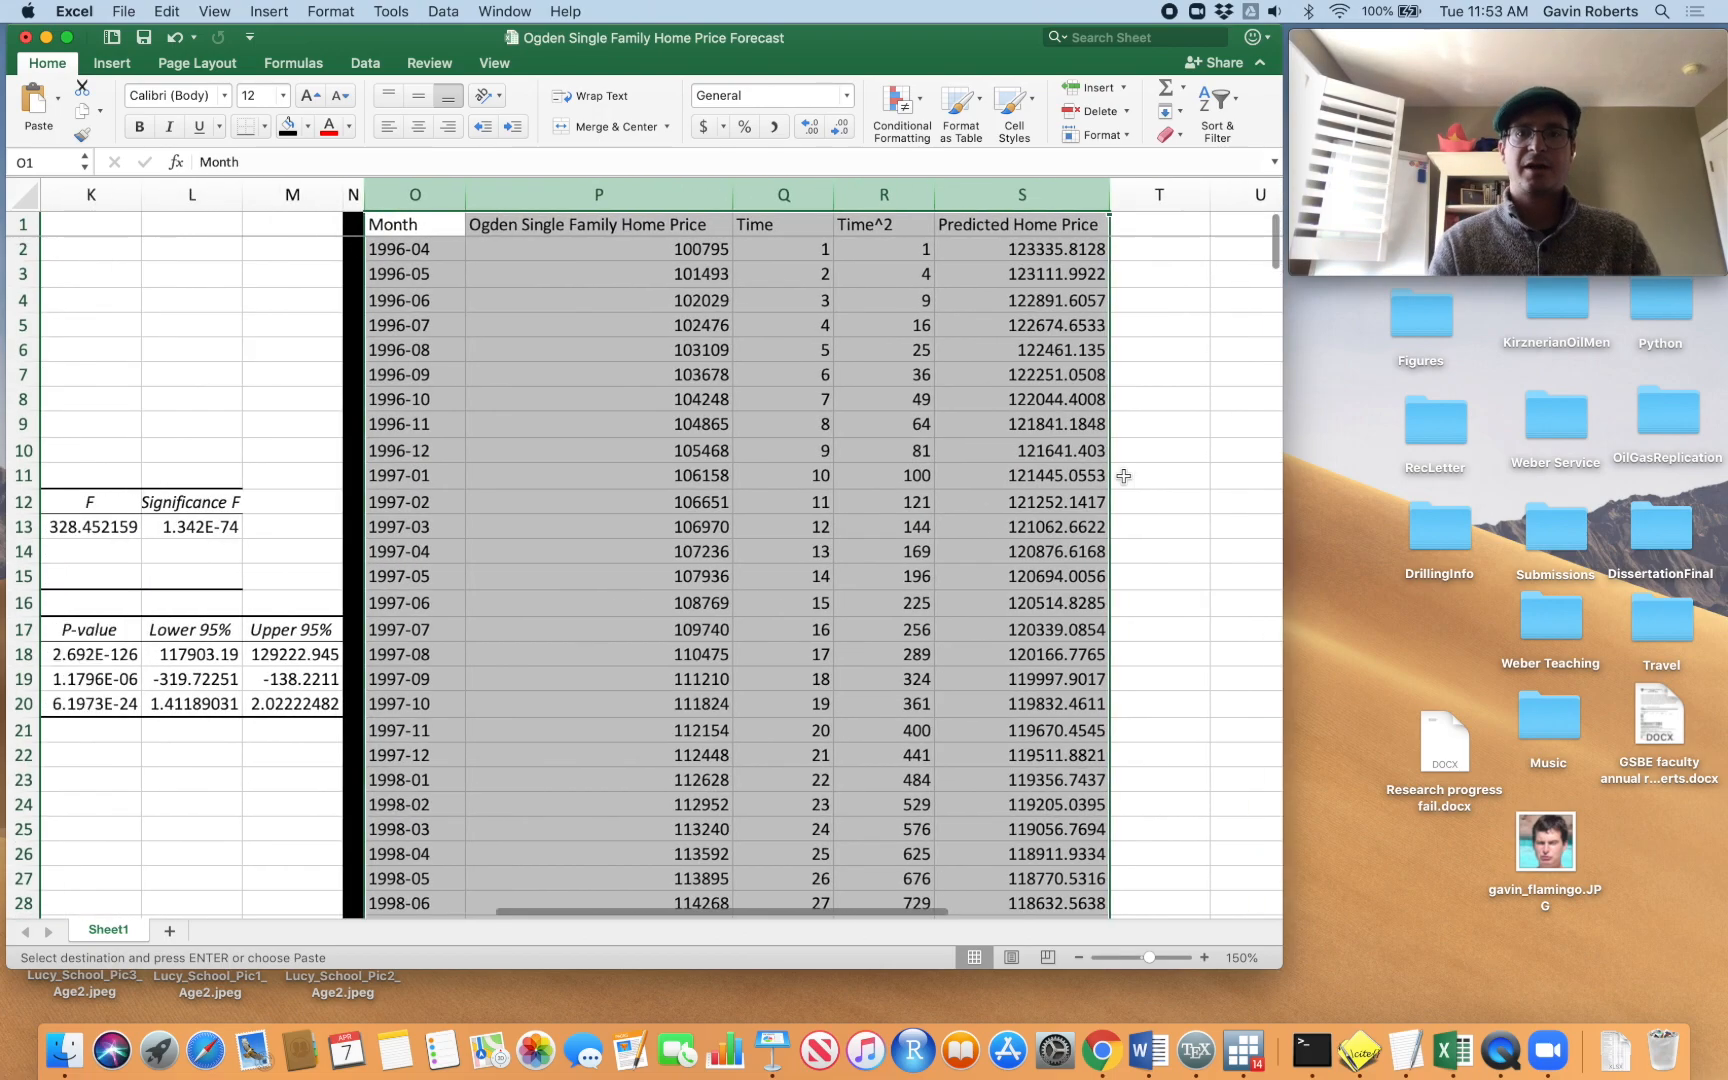
Remove the forecast rows Mar-20 to Feb-23, cells O289:S324, from the pasted data
scroll(1124, 476, "down", 20)
scroll(1123, 476, "down", 5)
left_click(1123, 474)
scroll(1100, 476, "up", 3)
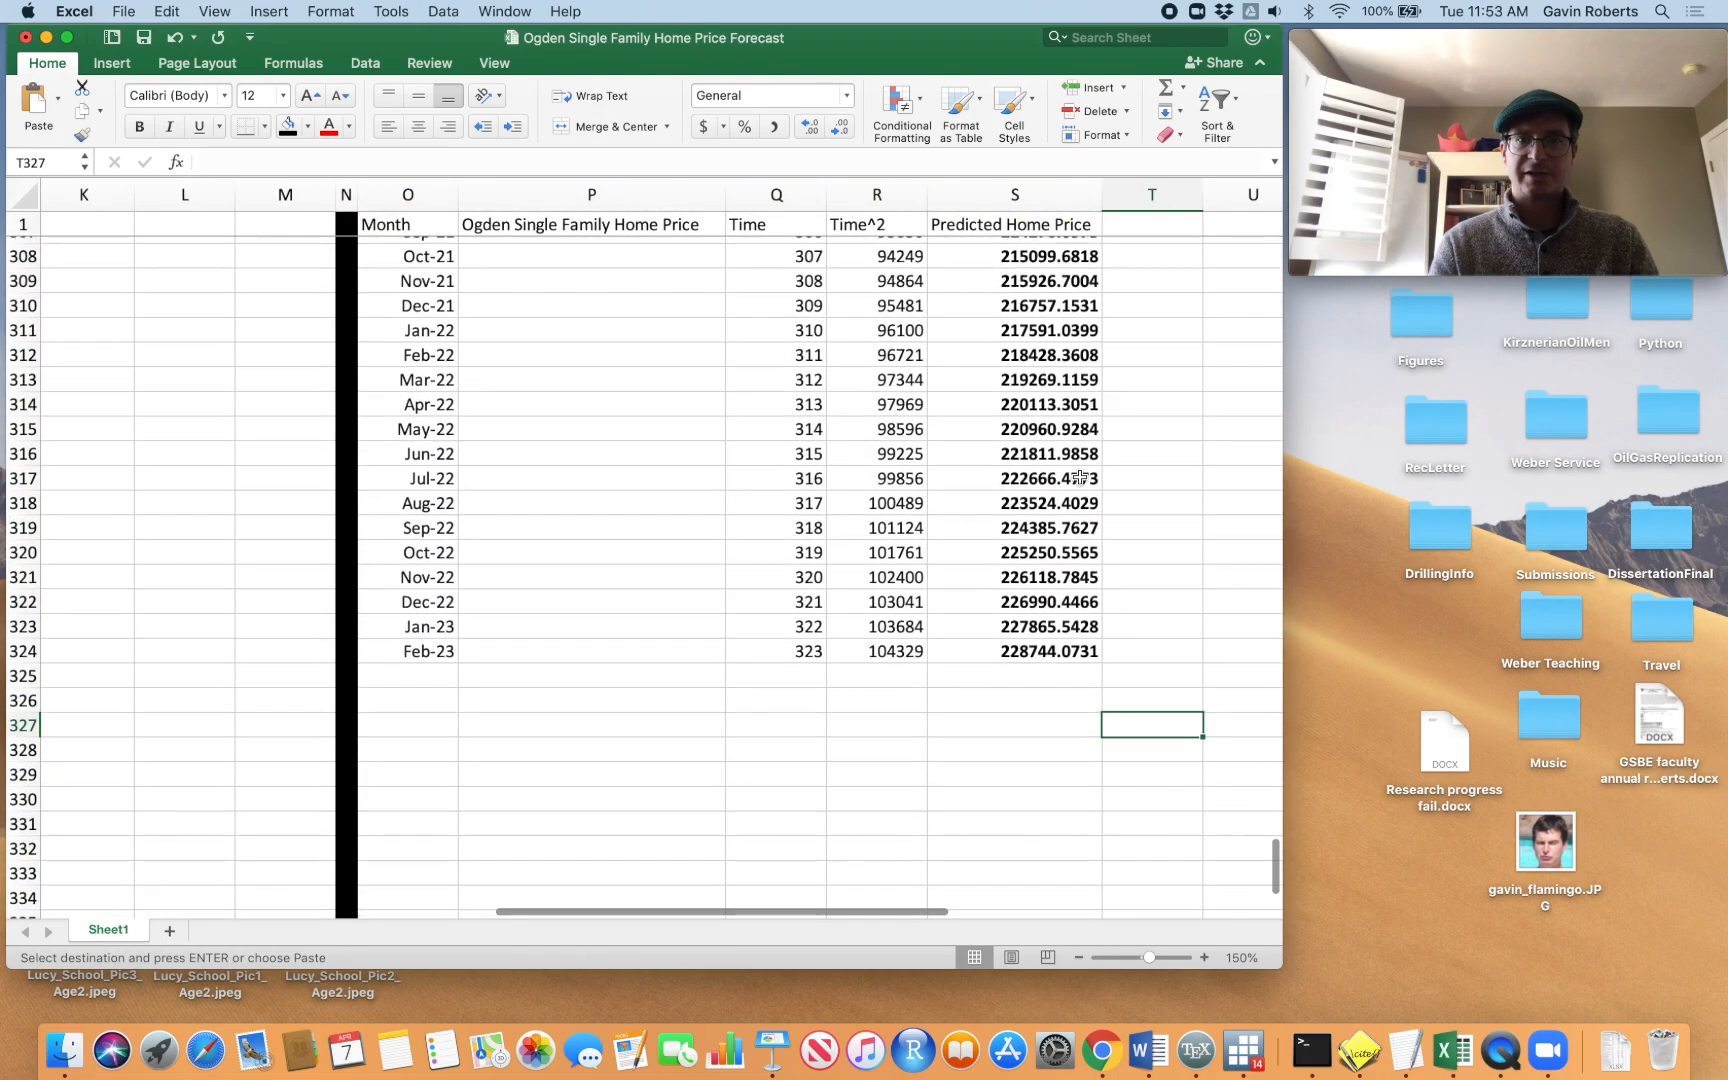
left_click_drag(1058, 648, 379, 388)
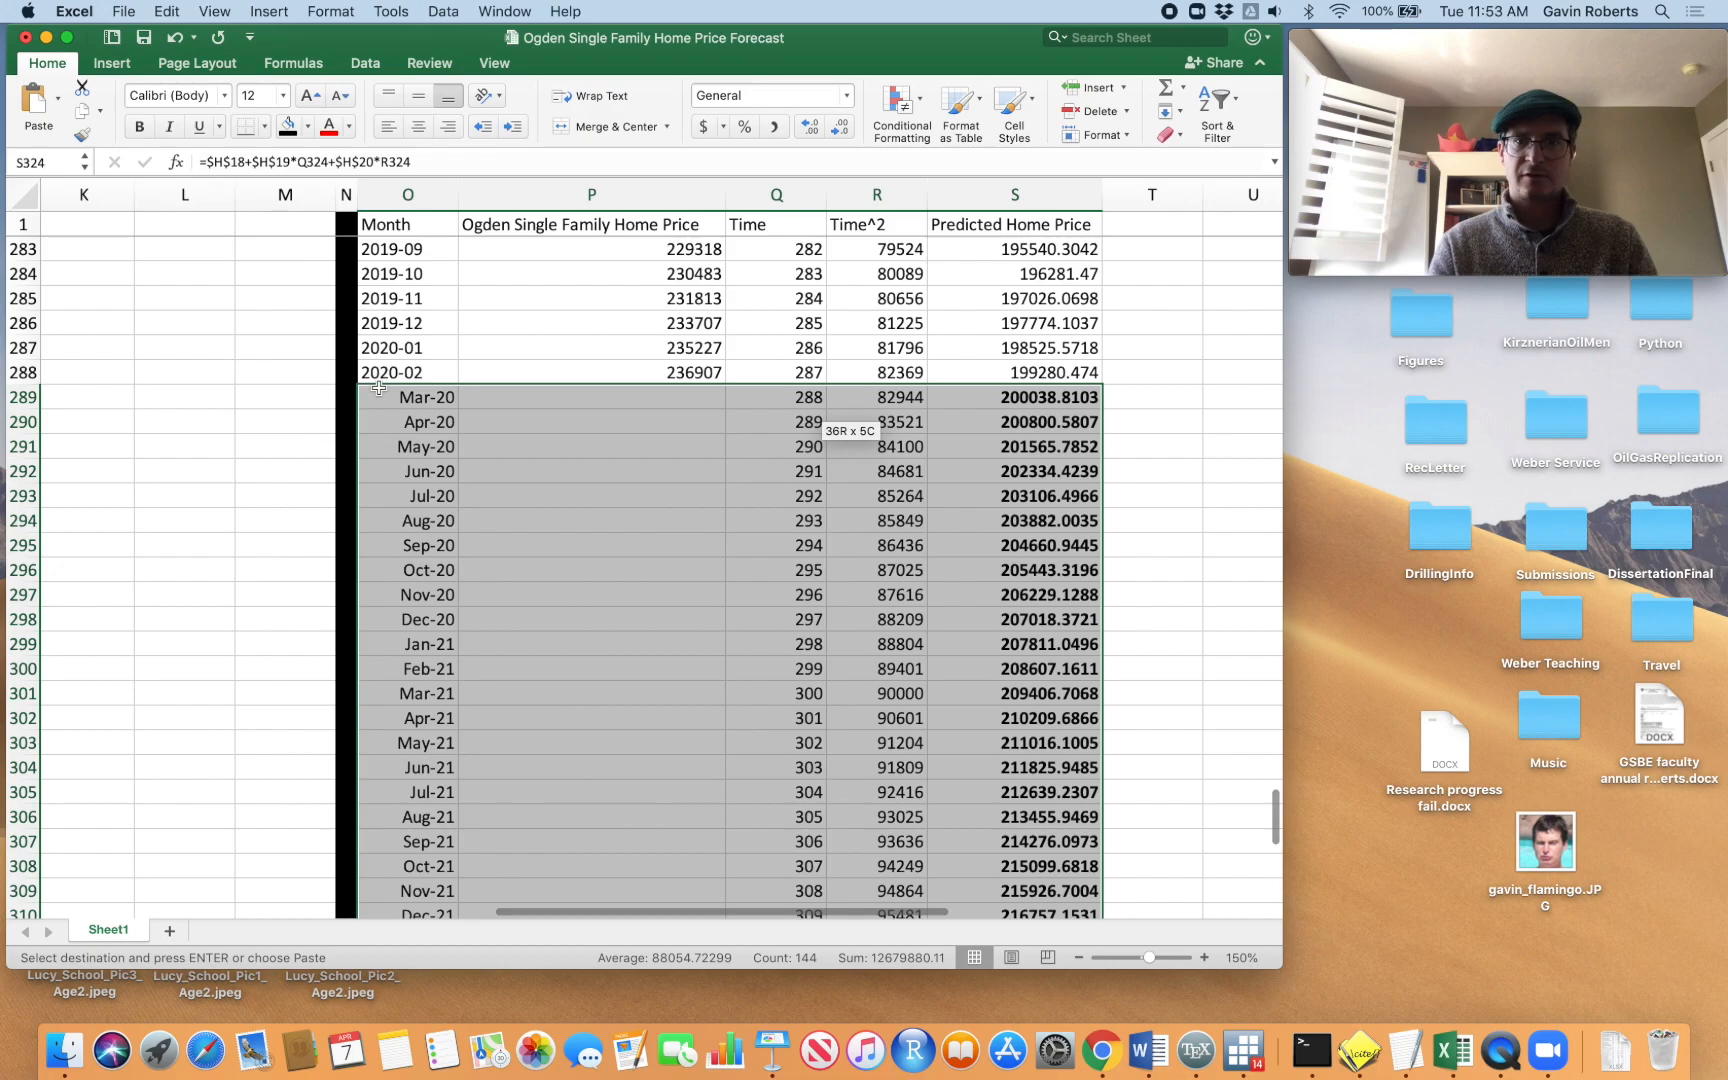
right_click(502, 446)
mouse_move(618, 672)
left_click(570, 636)
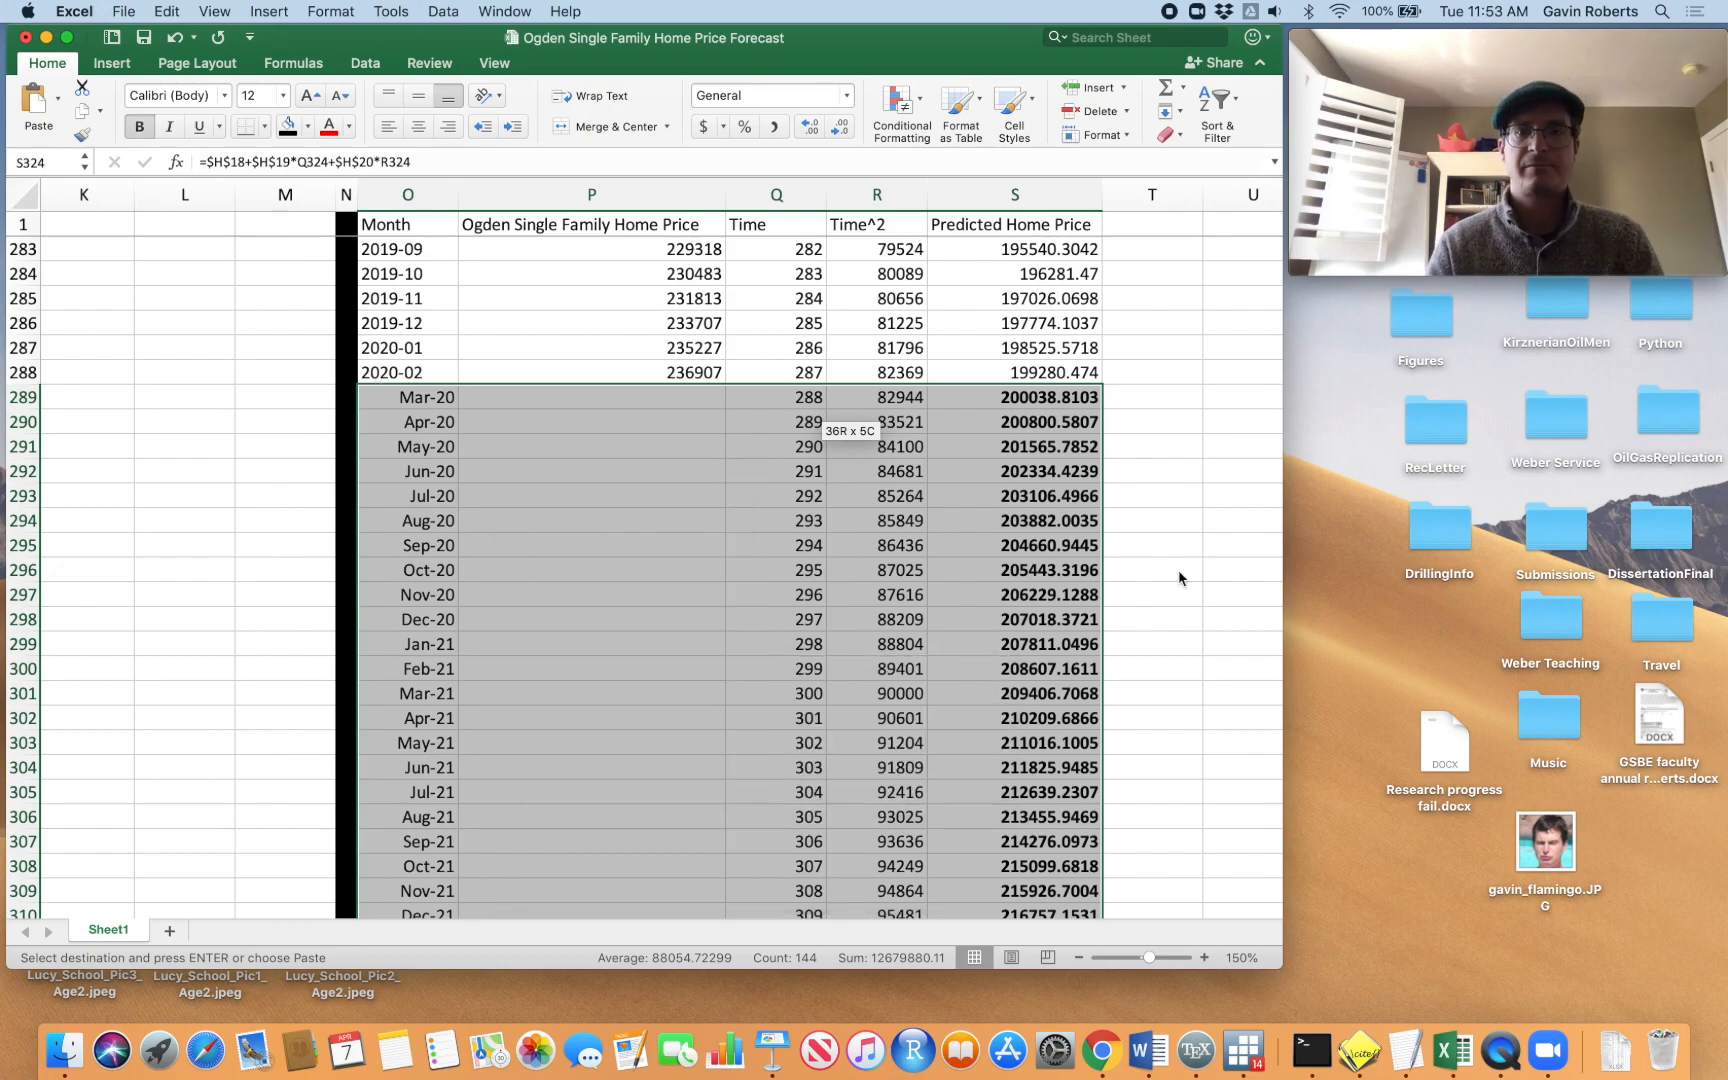
Clear the contents of the pasted Predicted Home Price column, column S
scroll(1190, 625, "up", 3)
scroll(1190, 625, "up", 20)
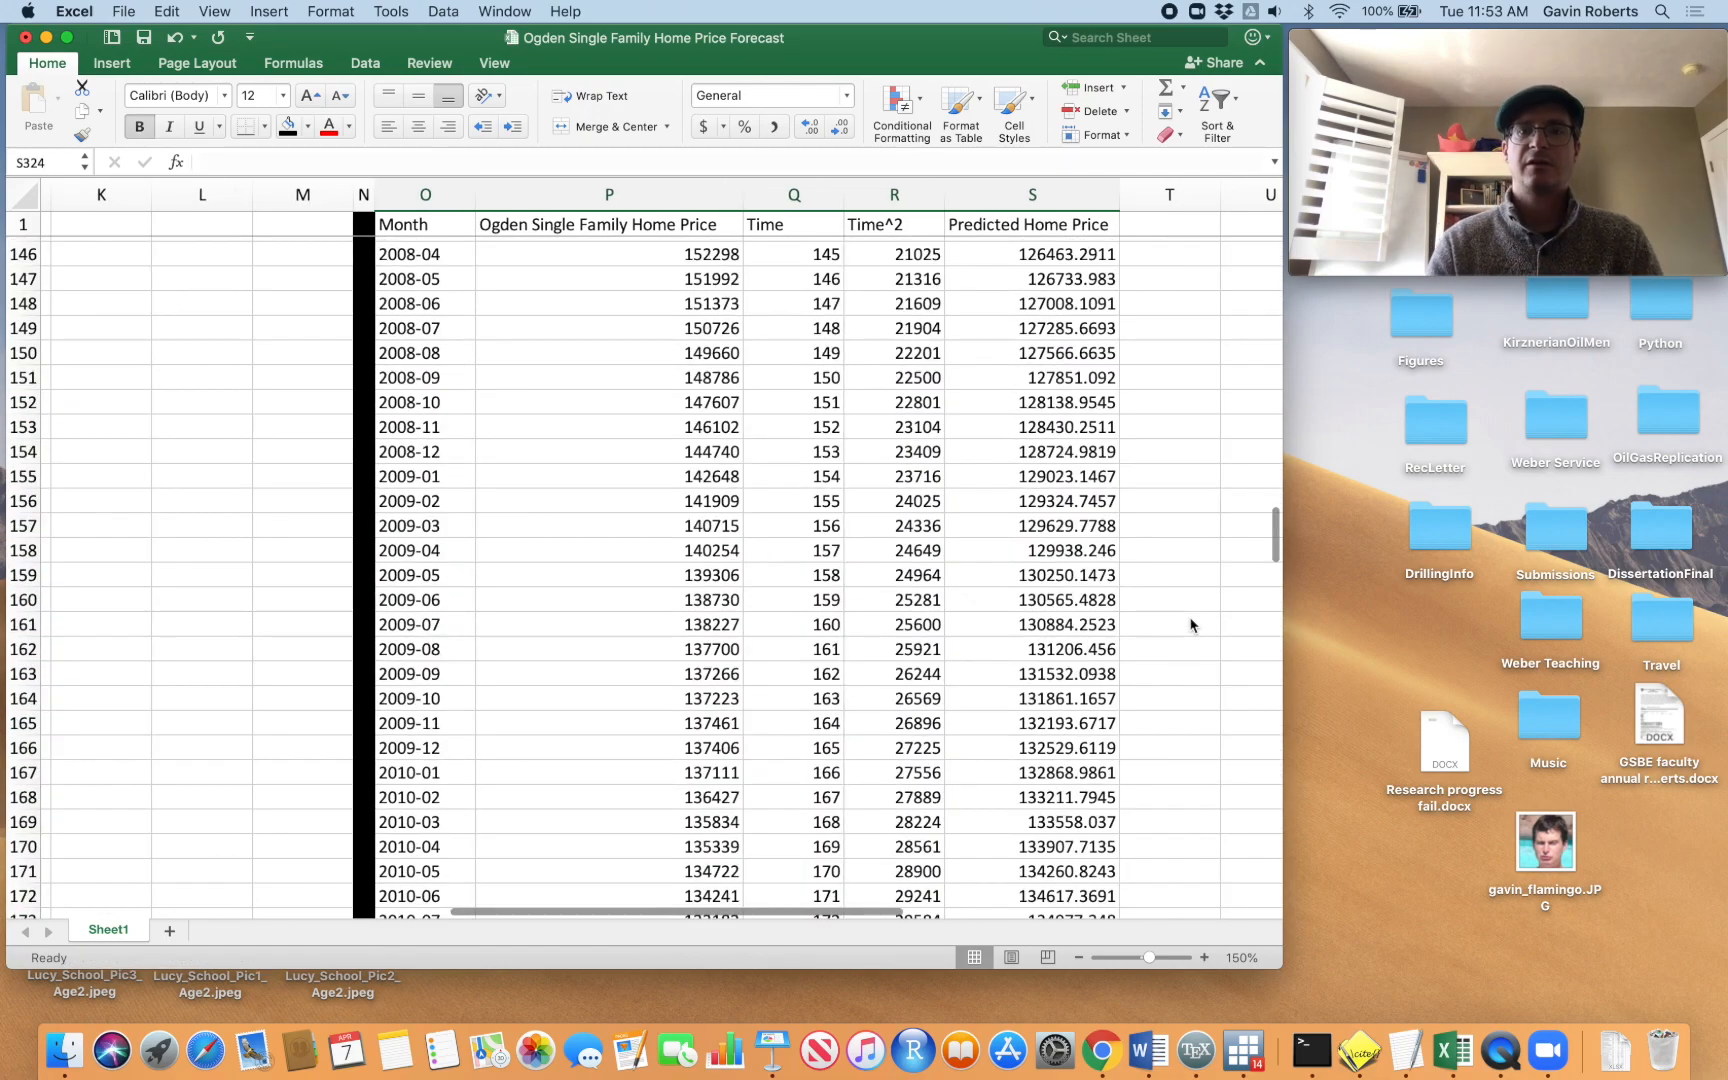
scroll(1190, 625, "right", 10)
scroll(1188, 620, "left", 8)
scroll(1188, 618, "left", 3)
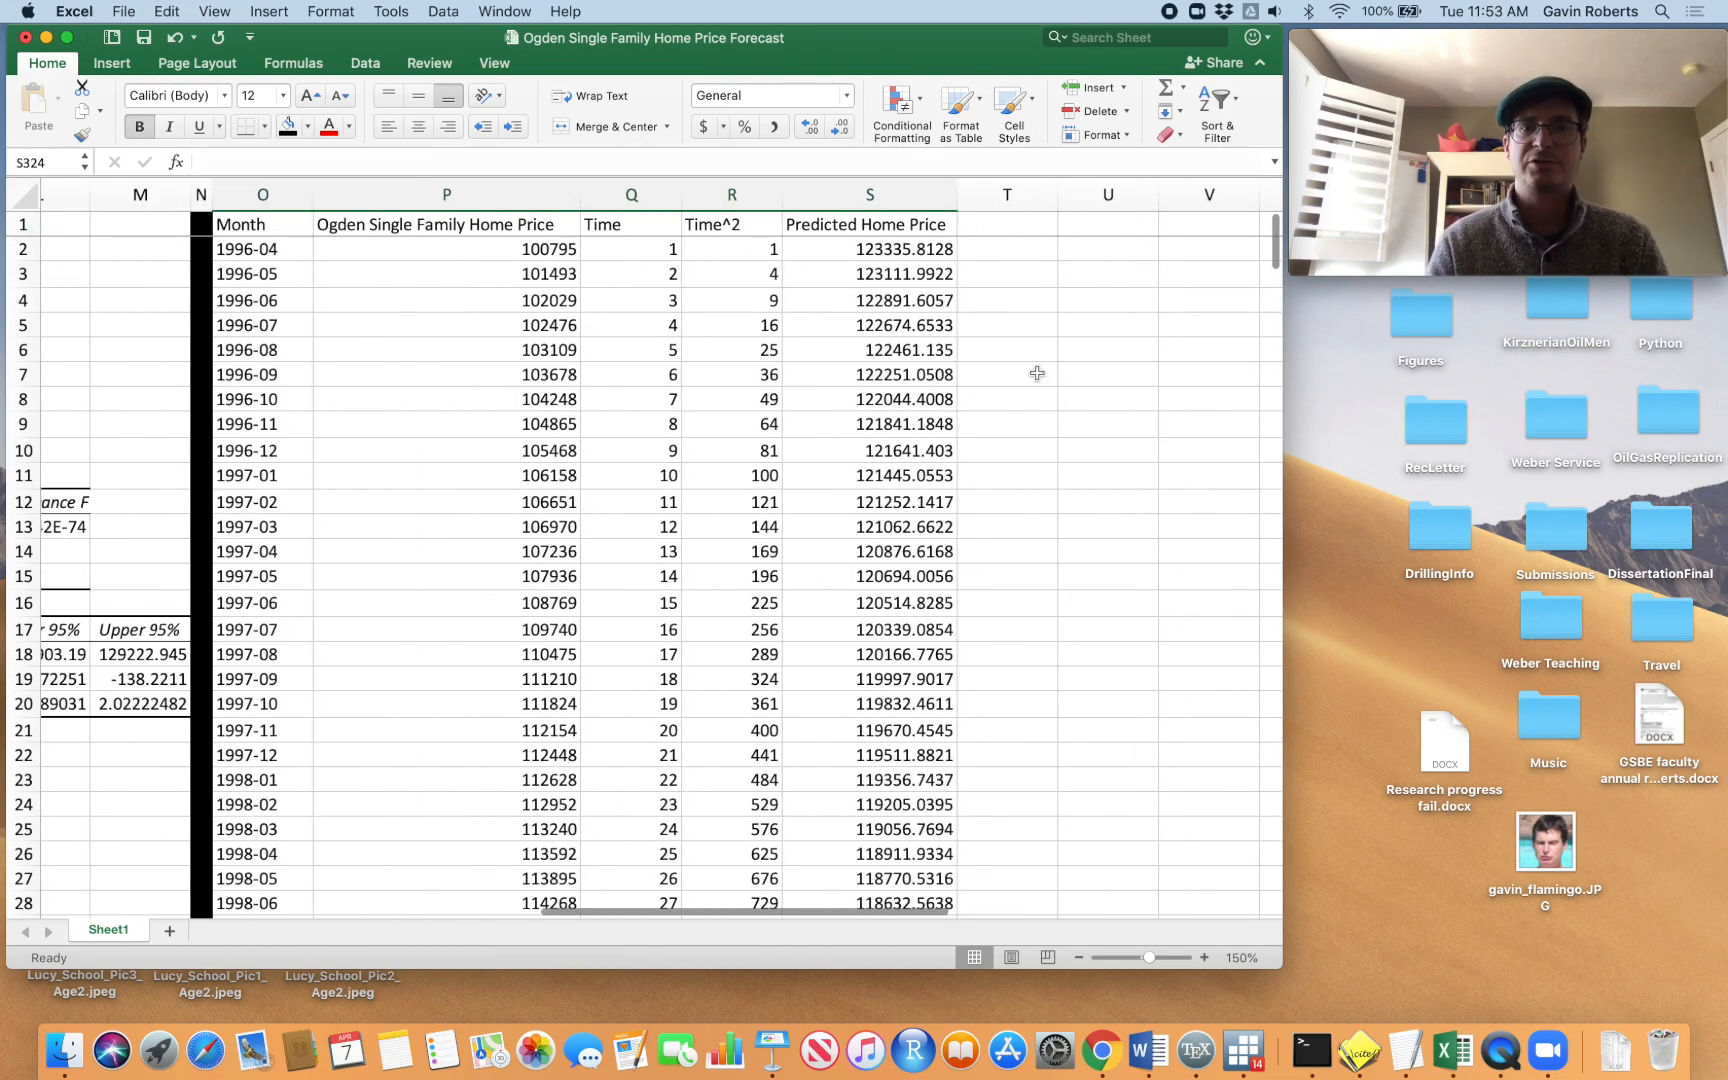
left_click(891, 190)
right_click(891, 187)
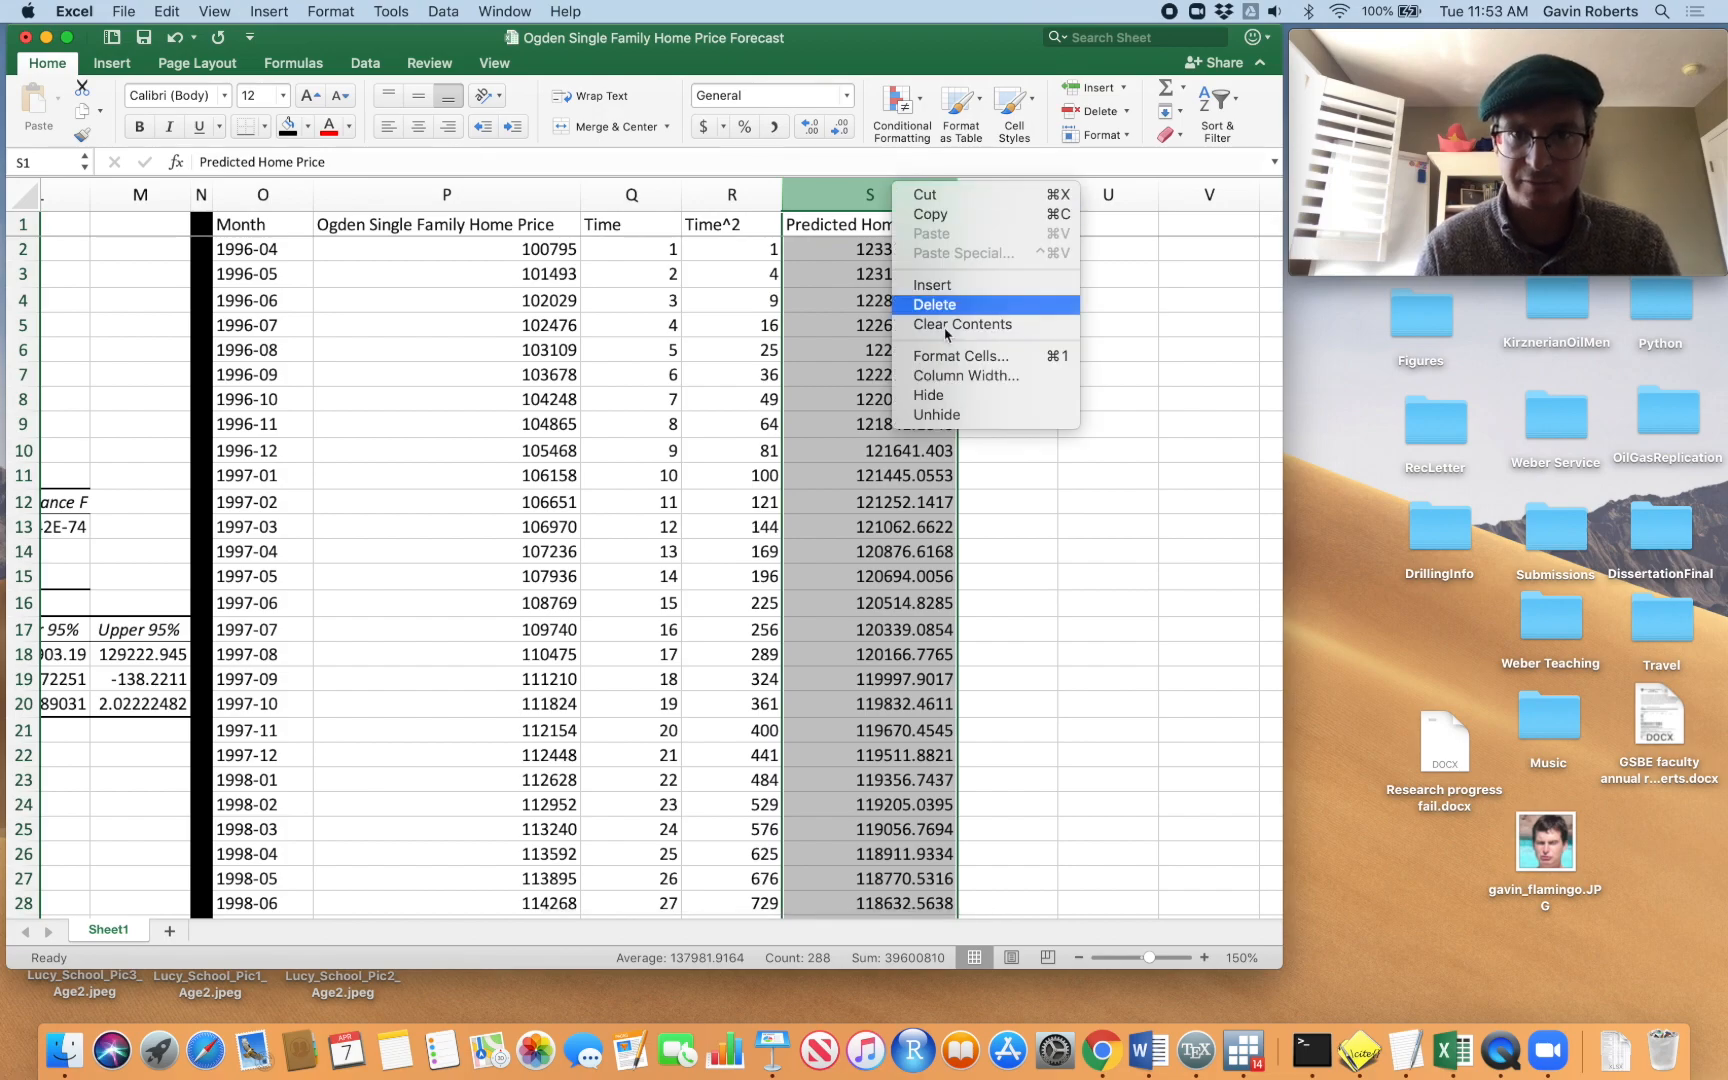
left_click(958, 323)
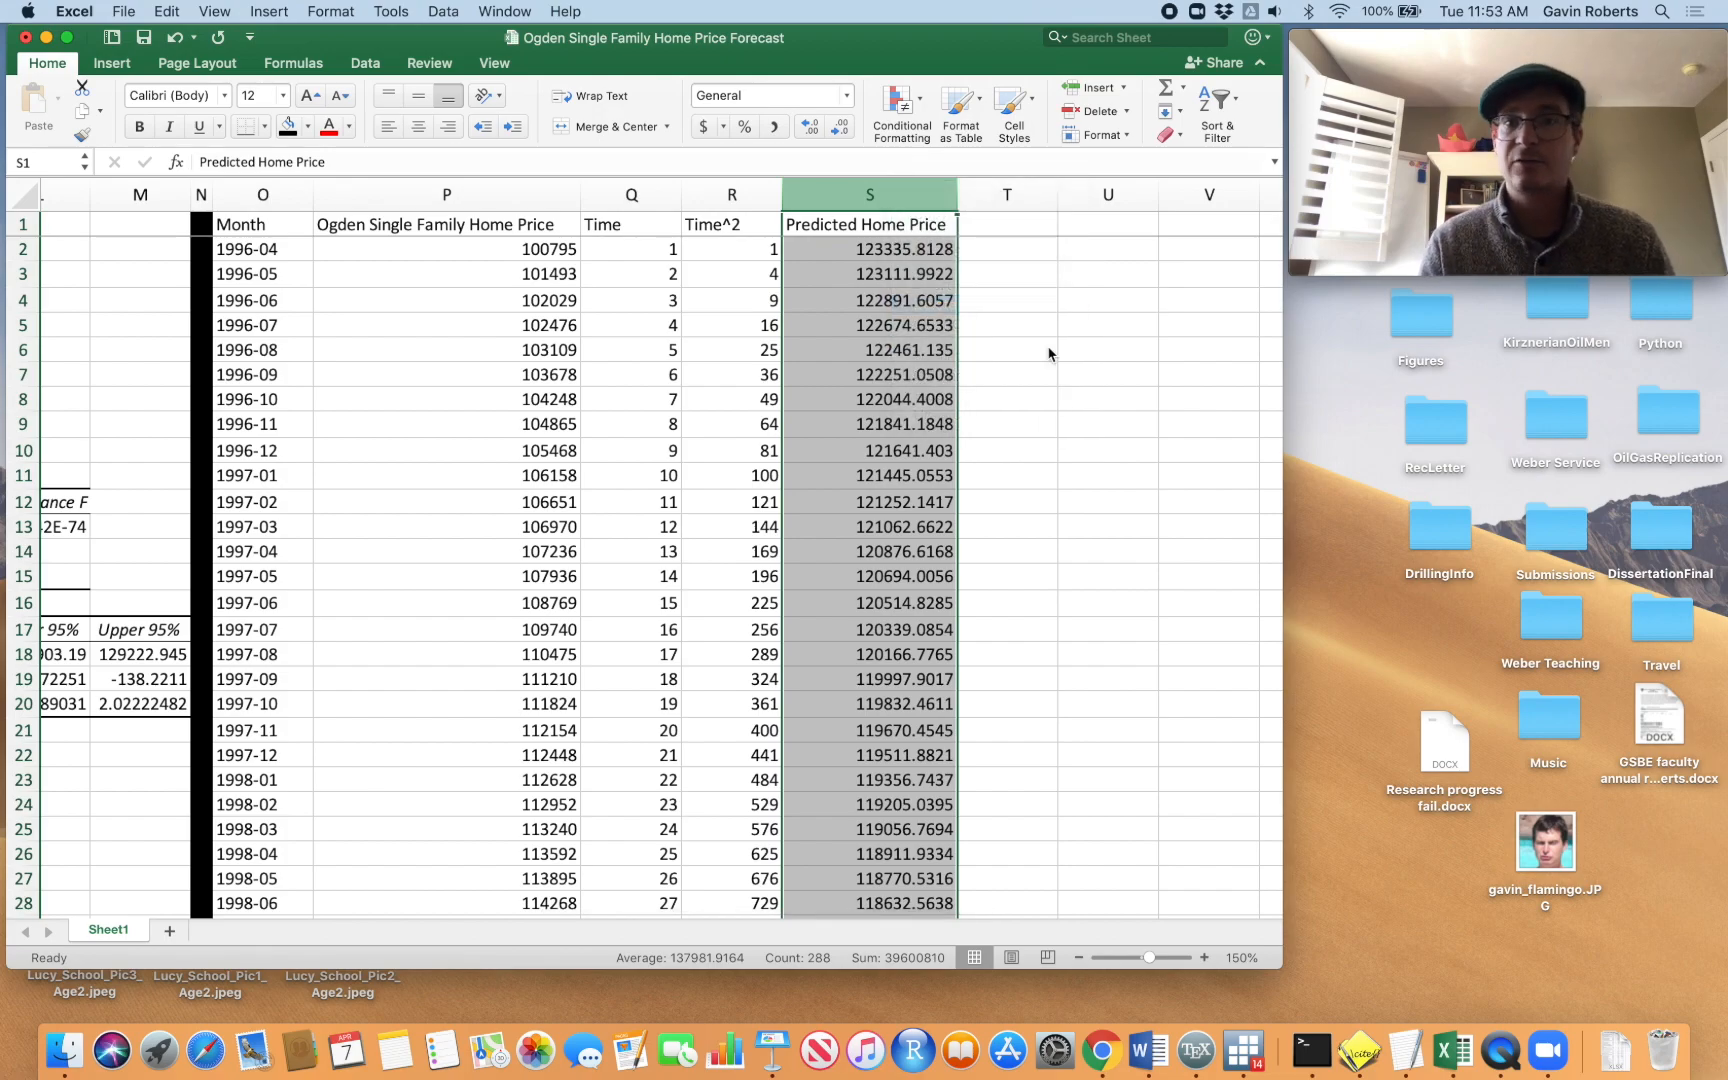
left_click(1099, 374)
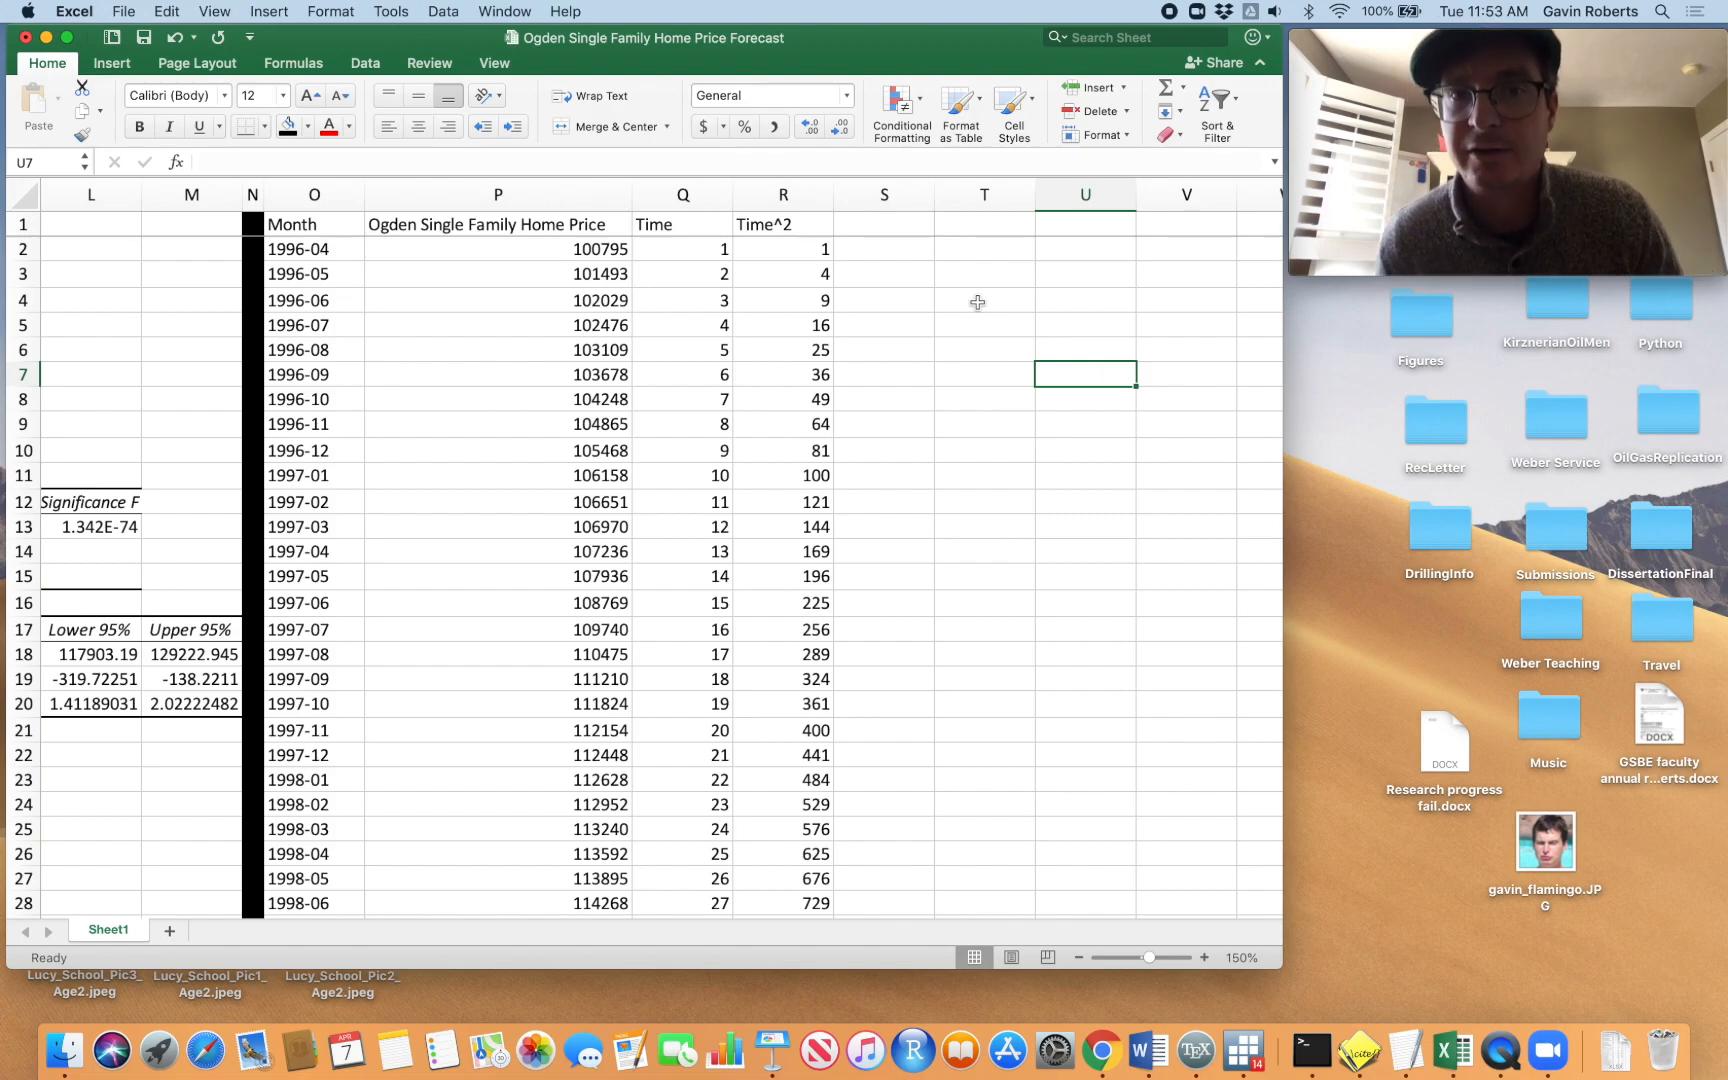
Enter the header "L.Home Price" in cell S1 and widen column S to fit it
scroll(977, 302, "left", 2)
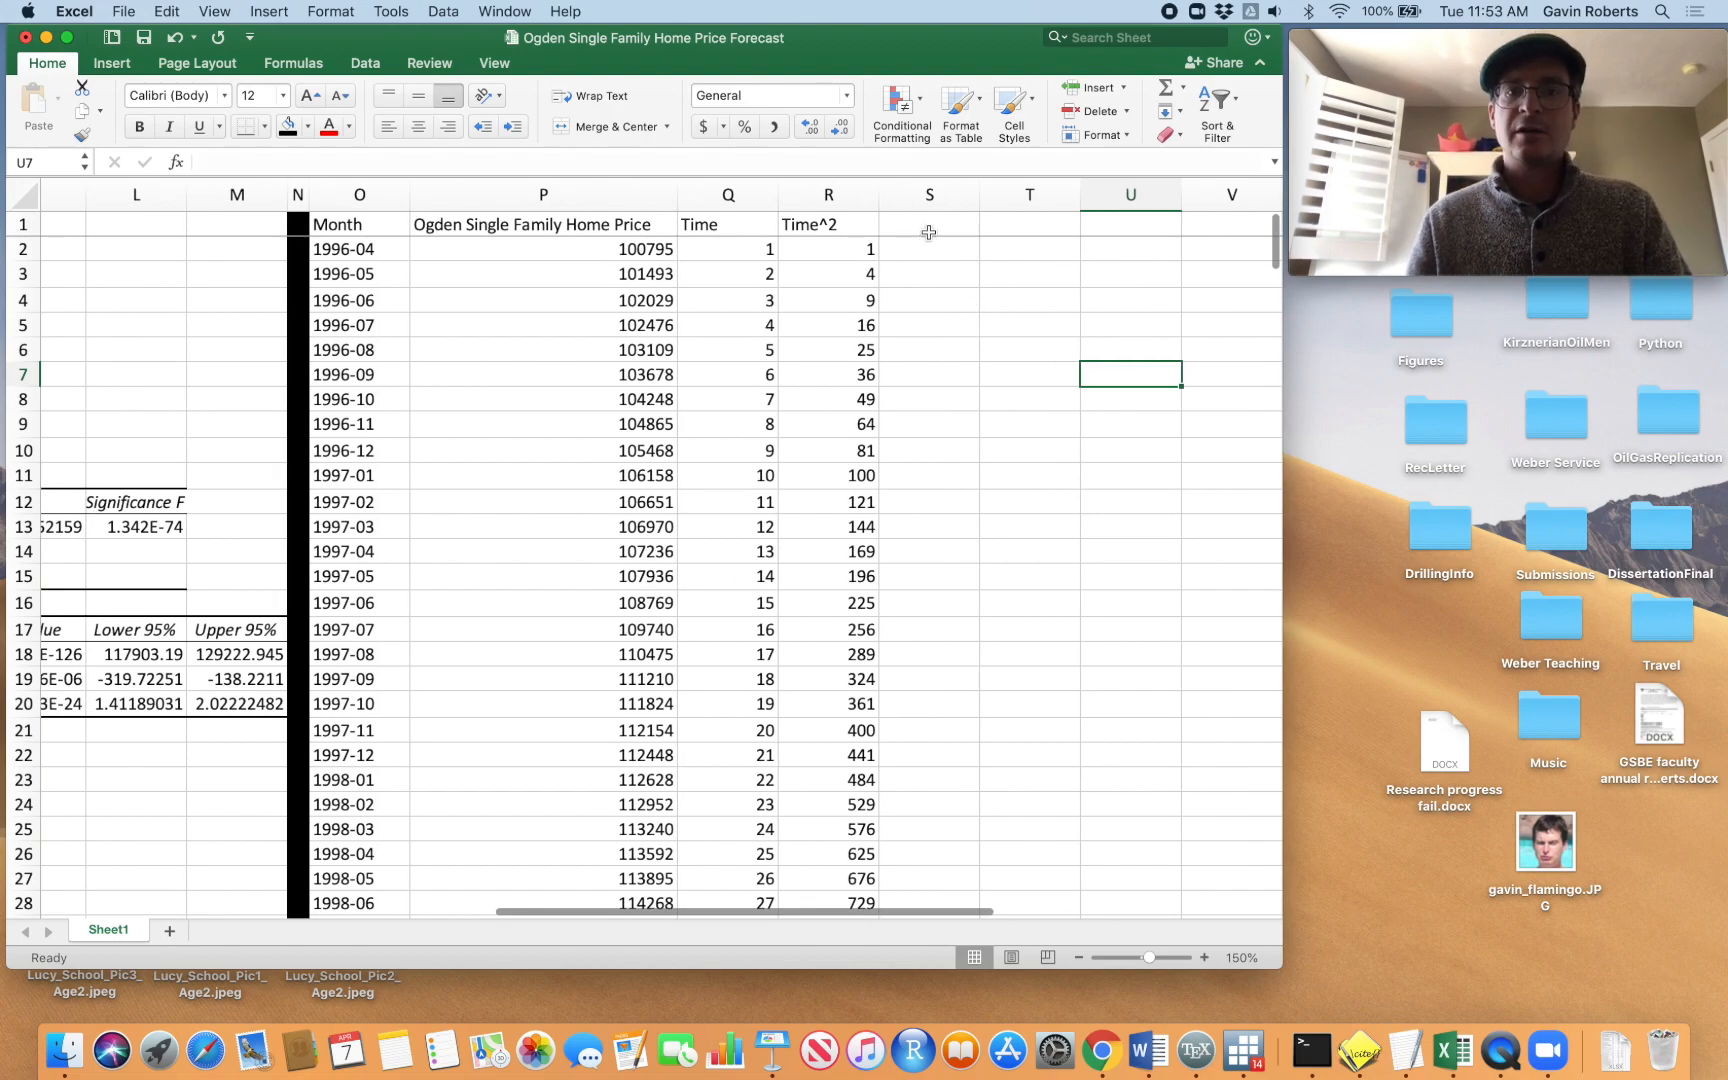
left_click(928, 226)
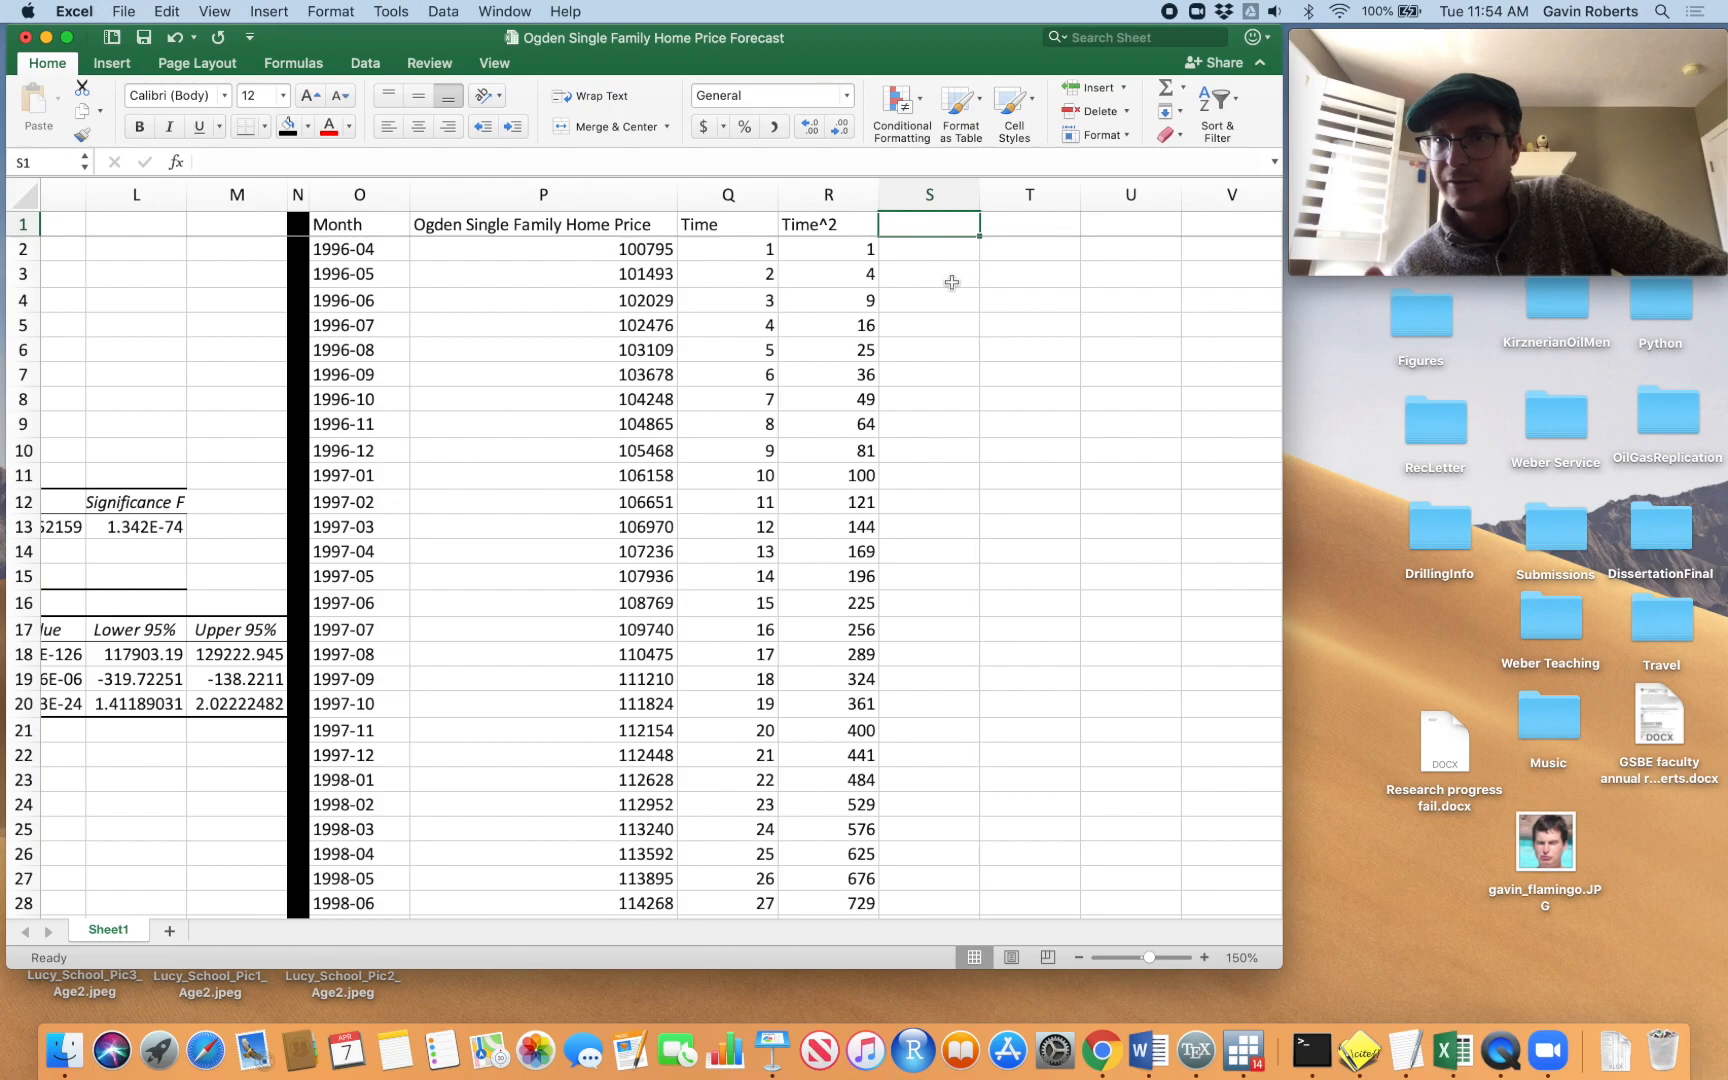
left_click(951, 283)
key("Up")
key("Up")
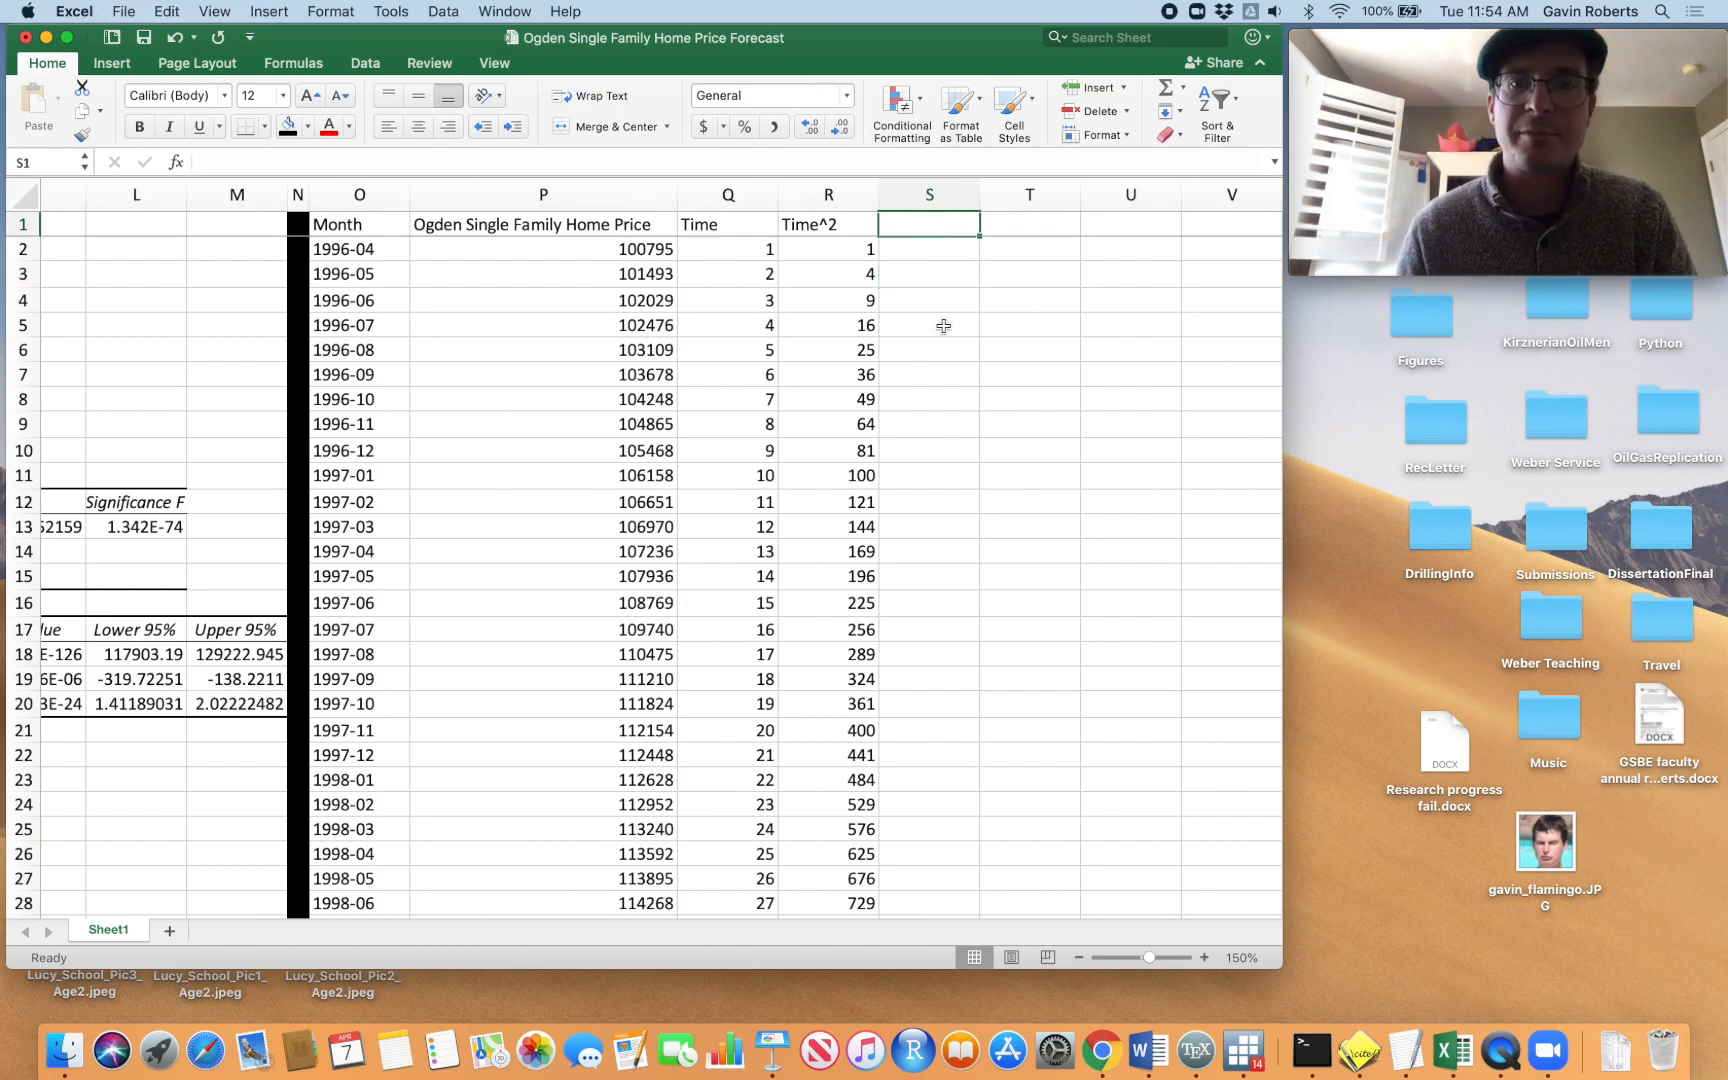
type("L.")
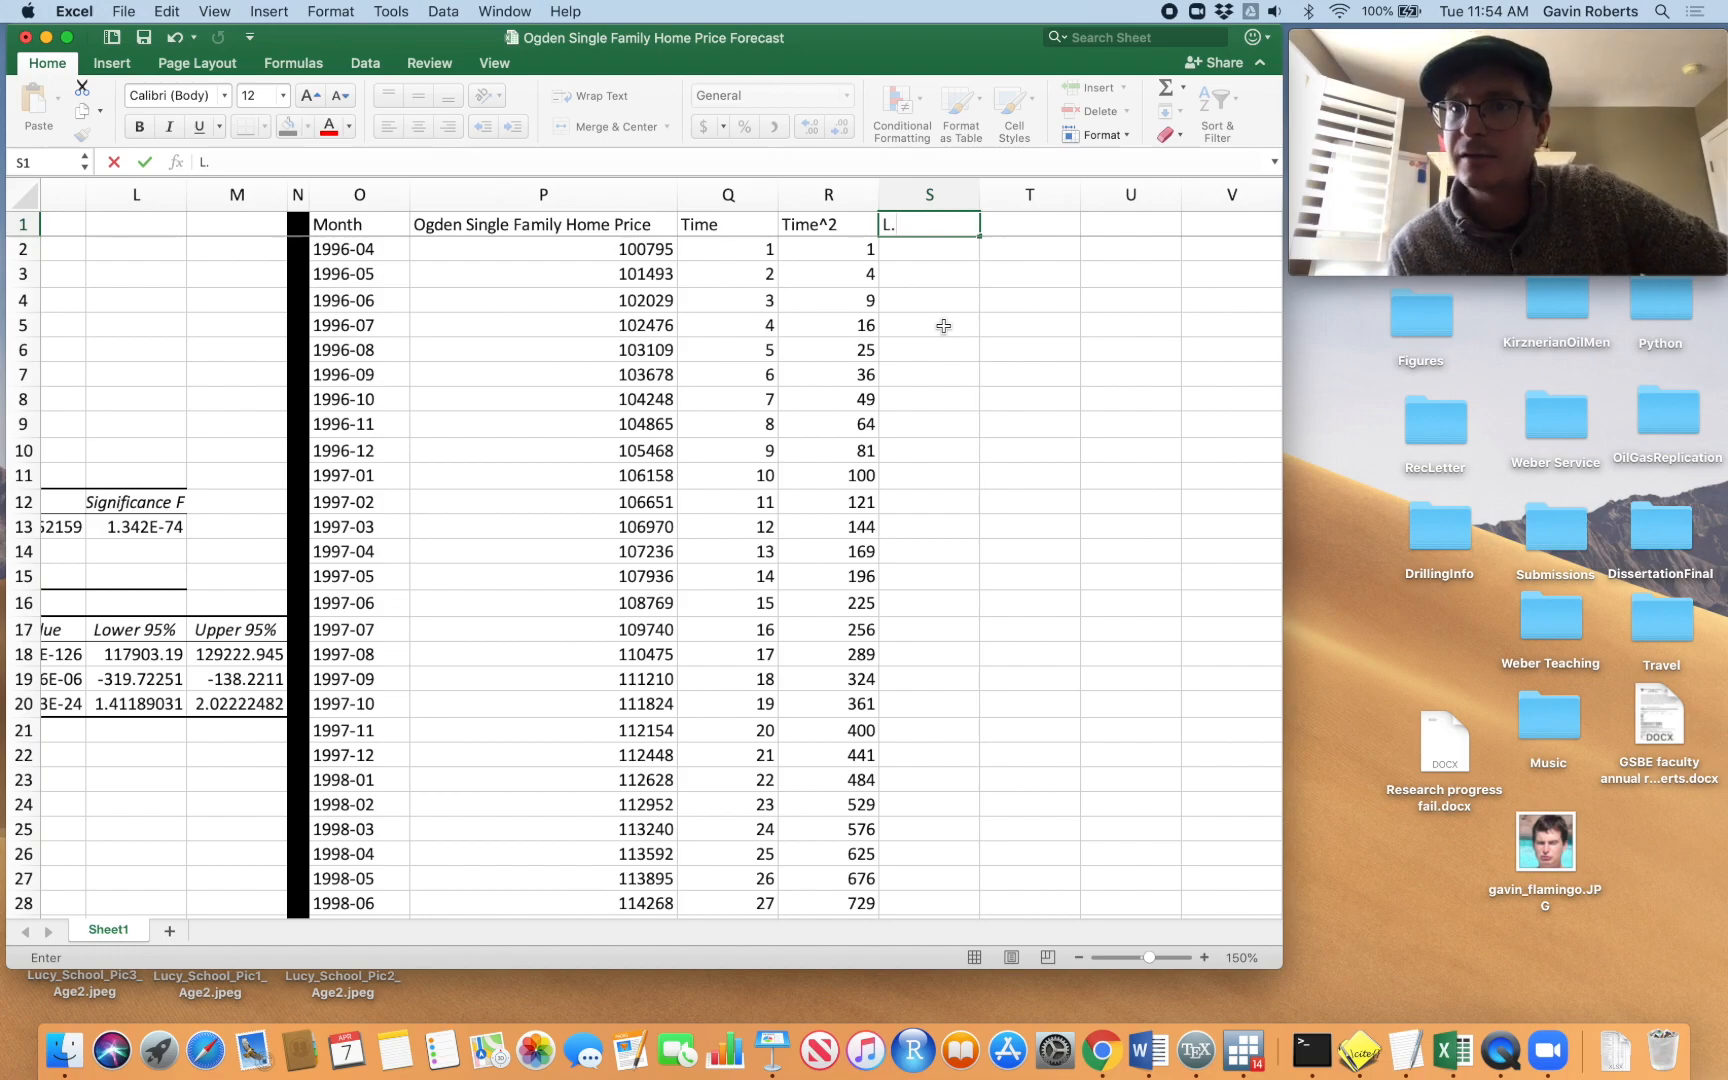
type("Home")
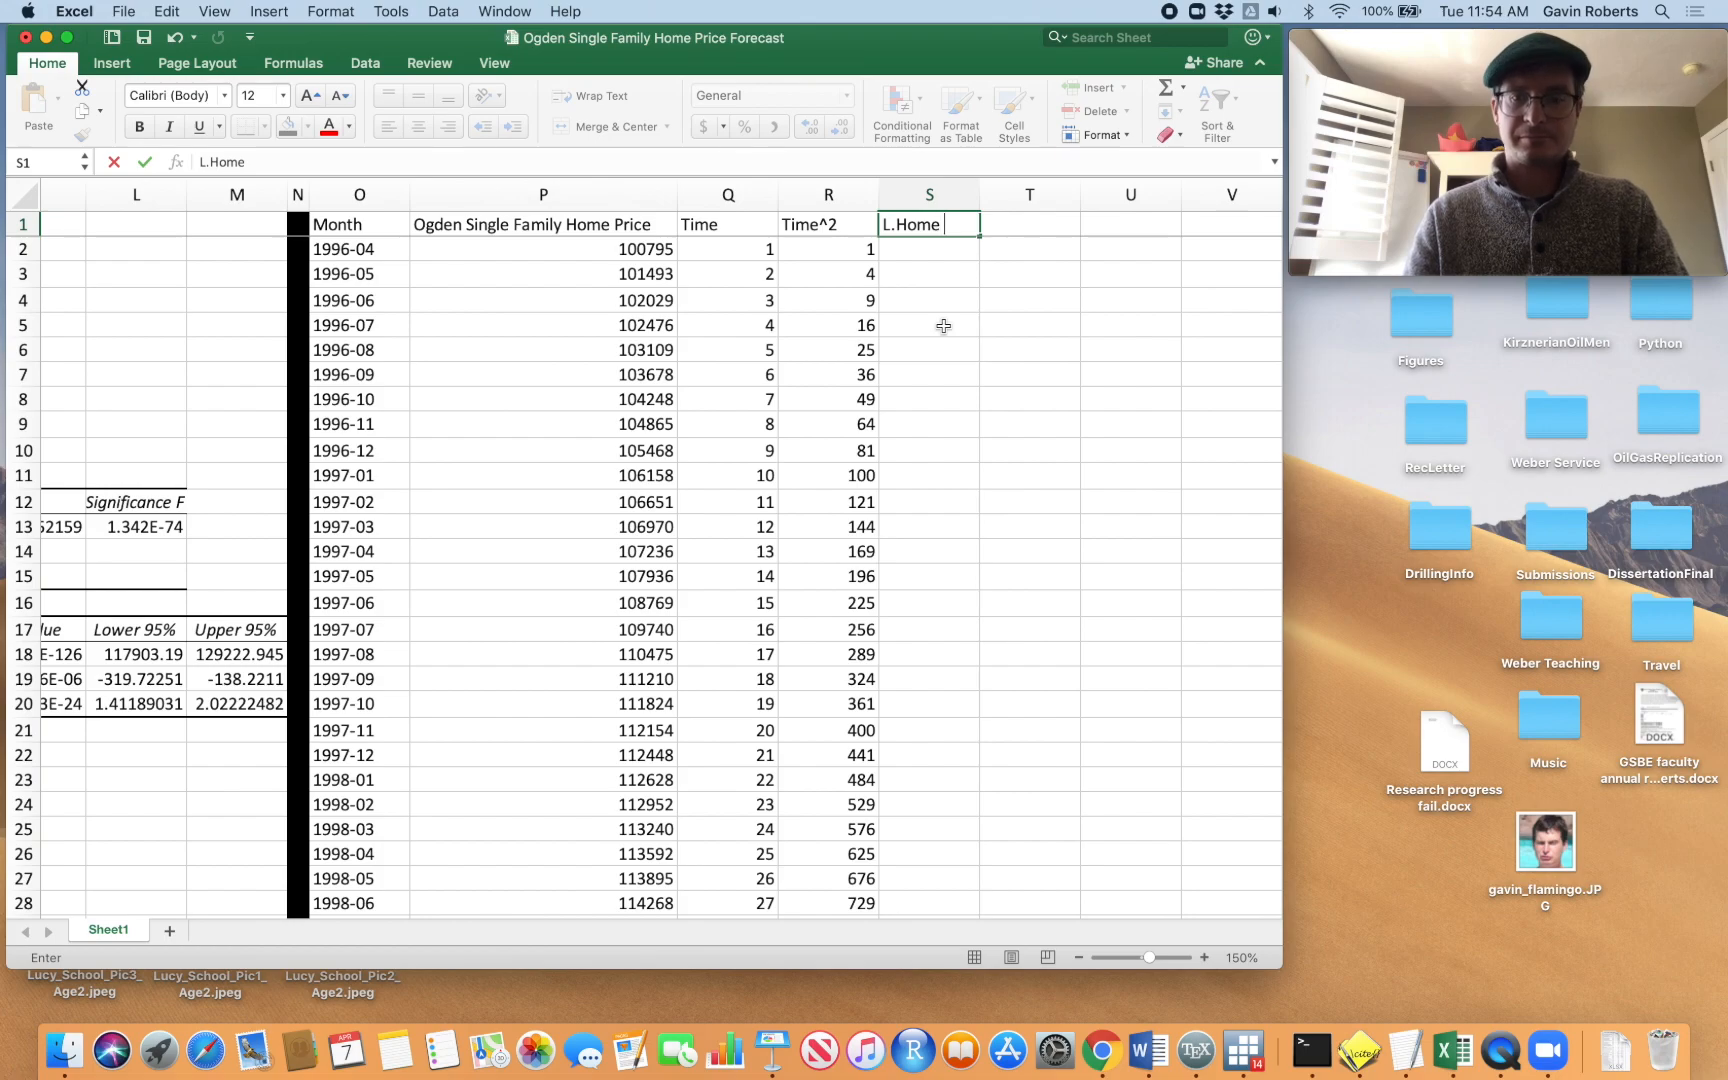
type(" Price")
left_click(943, 326)
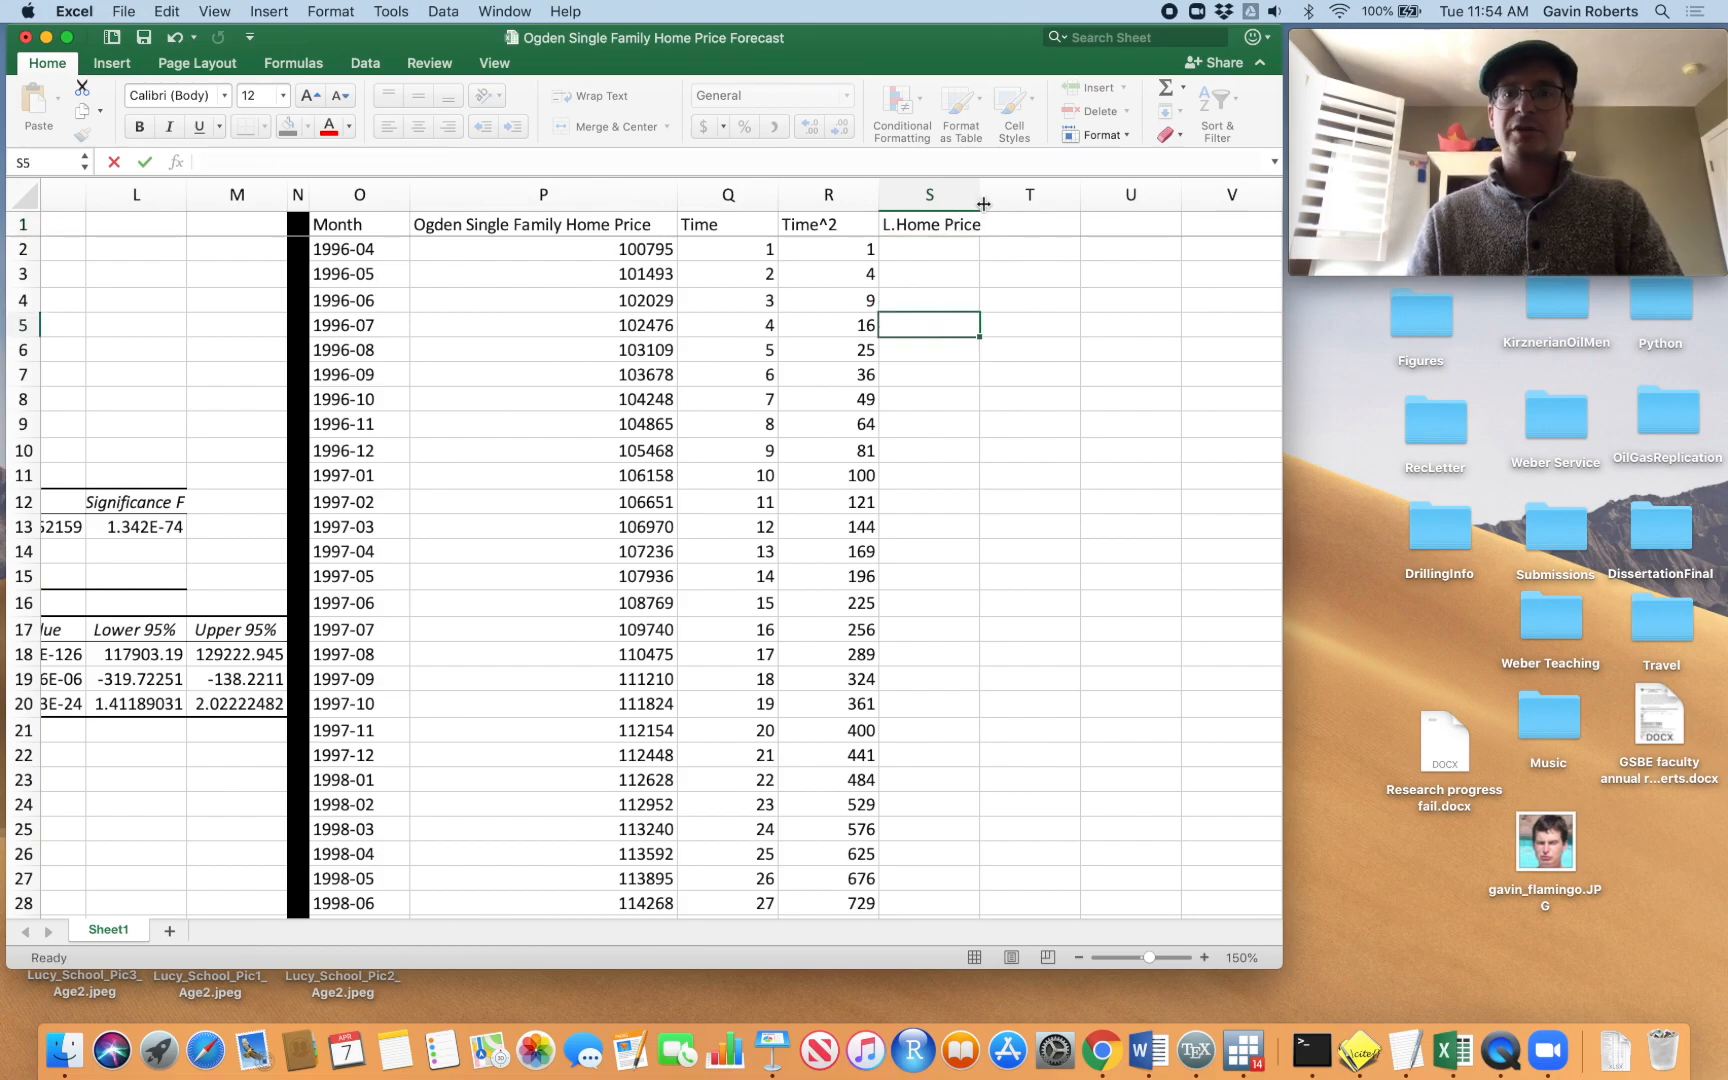
scroll(1058, 405, "left", 2)
Enter the one-month lag formula =P2 in cell S3 and fill it down the L.Home Price column
left_click(987, 278)
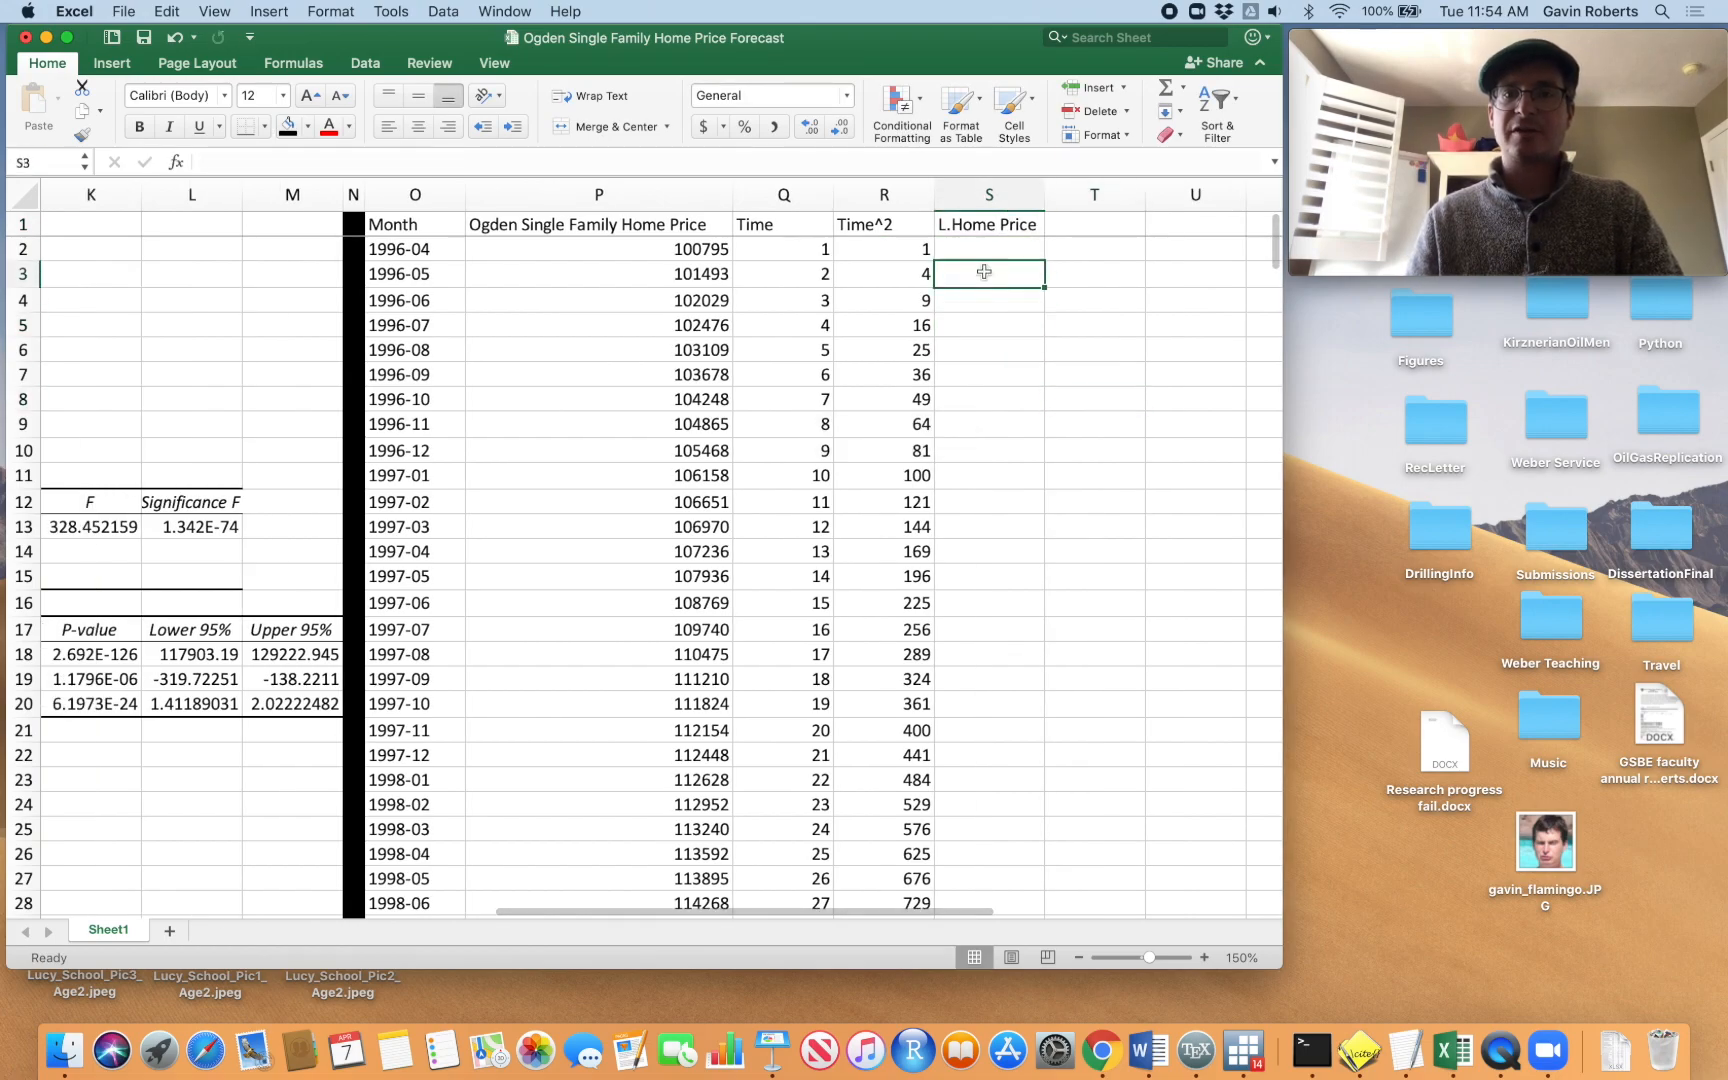
type("=")
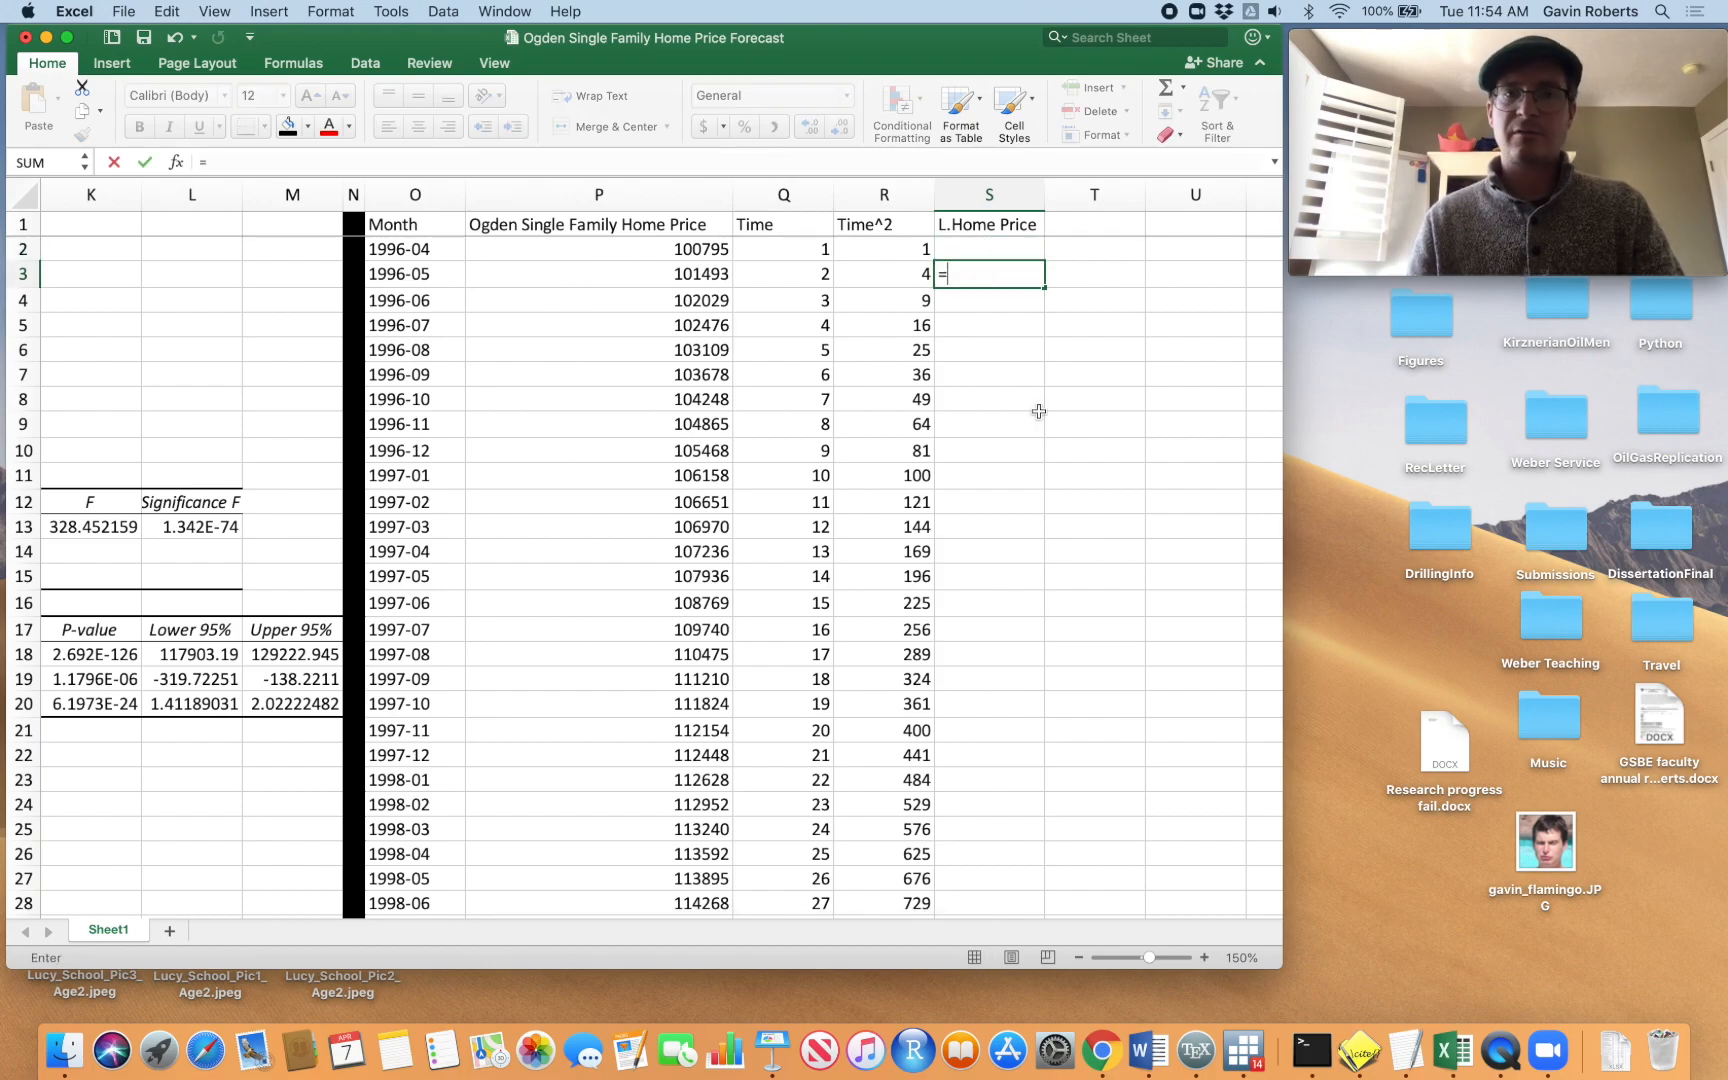
left_click(697, 252)
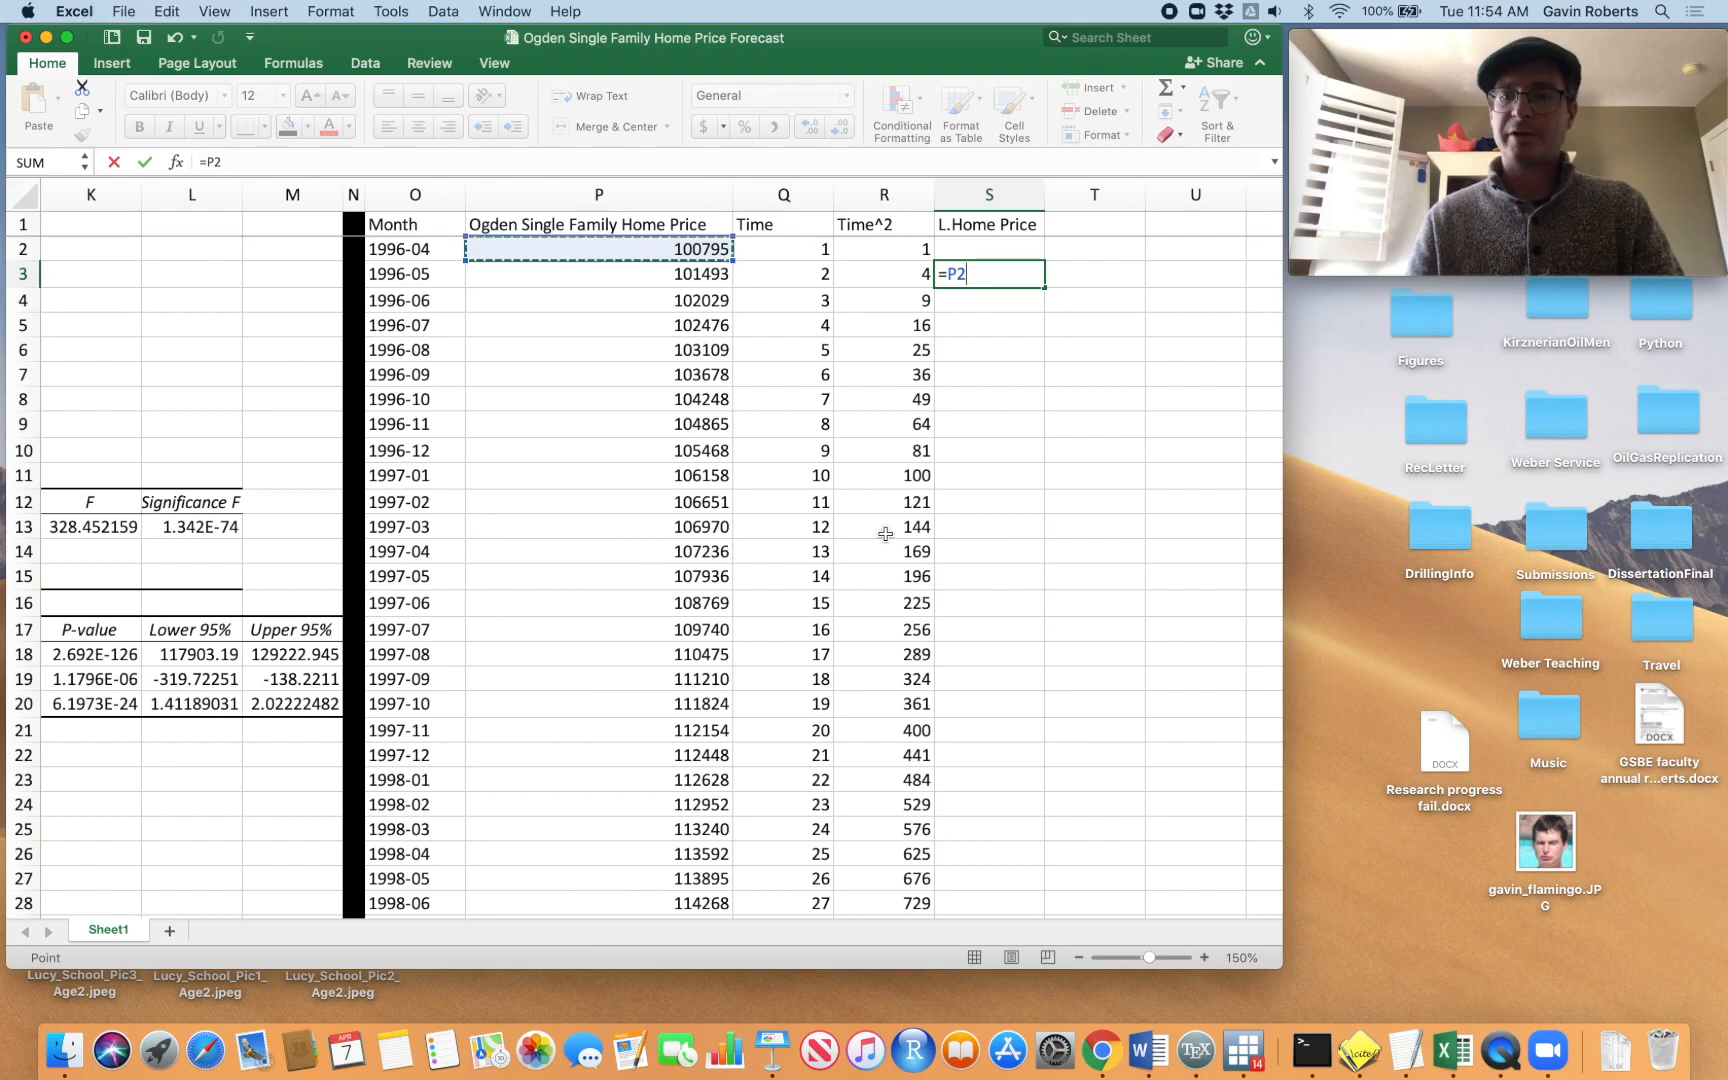
key("Return")
left_click(1012, 280)
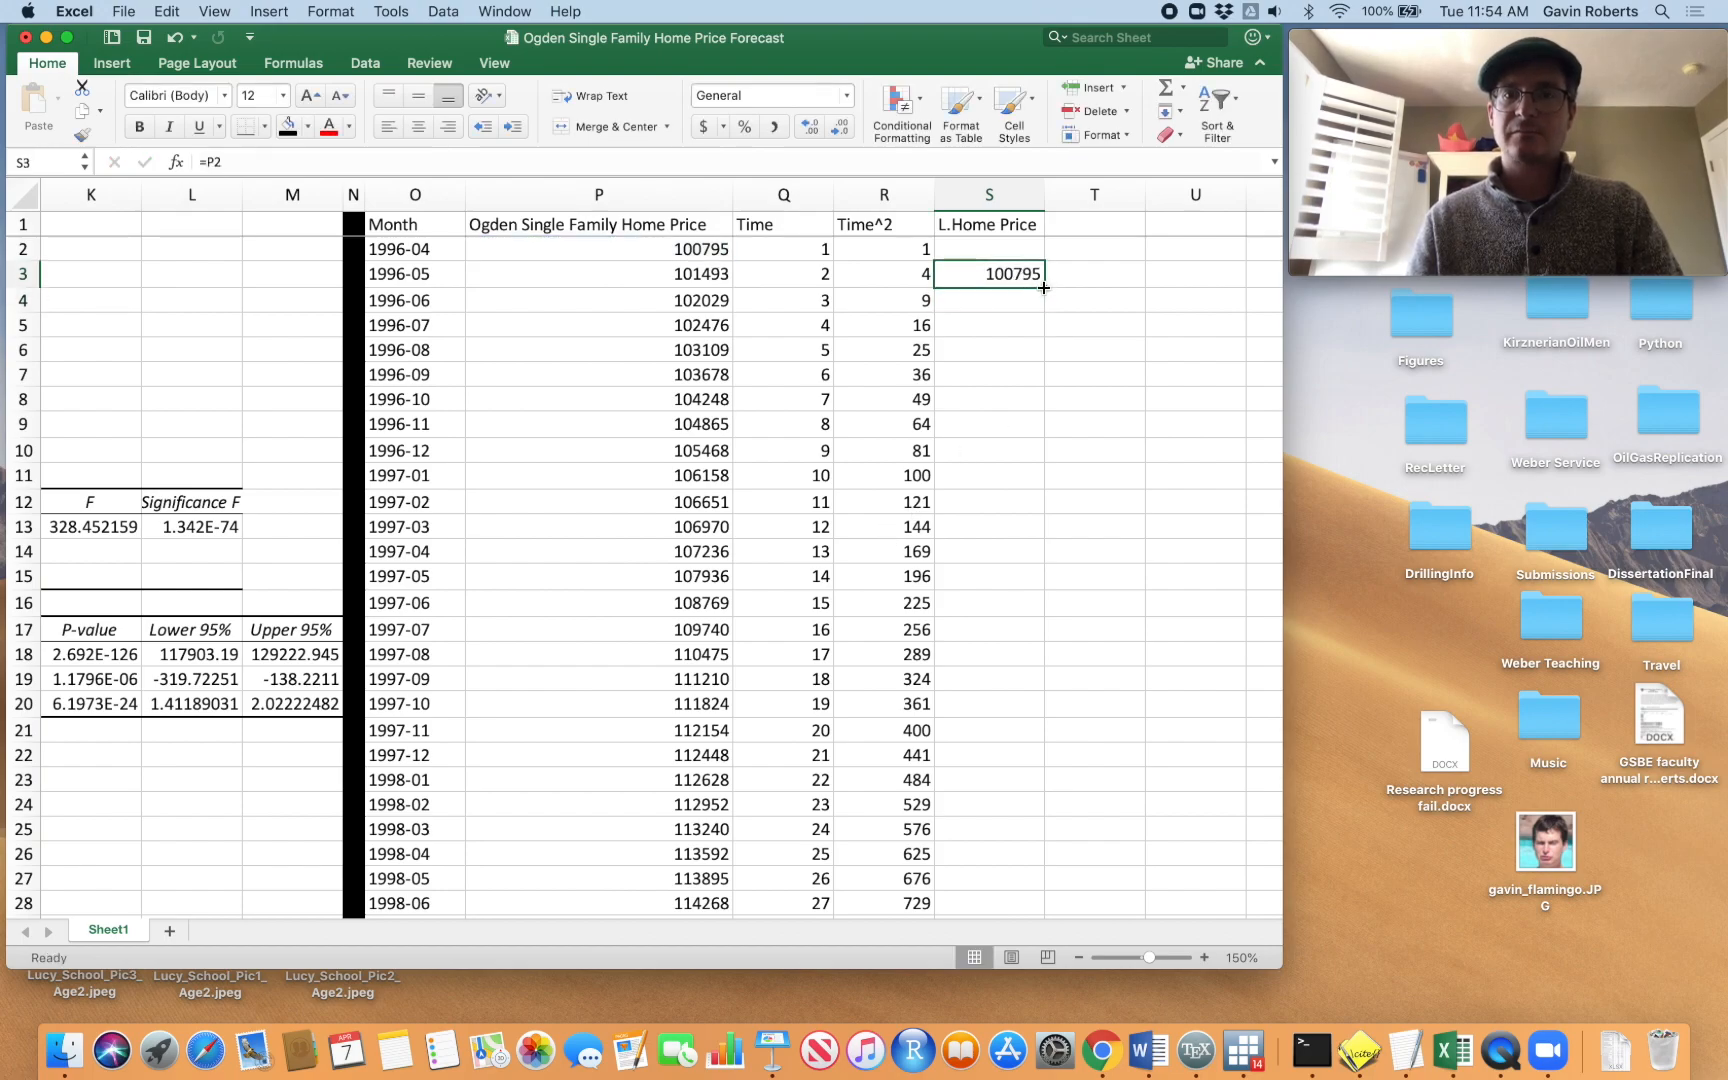
double_click(1047, 290)
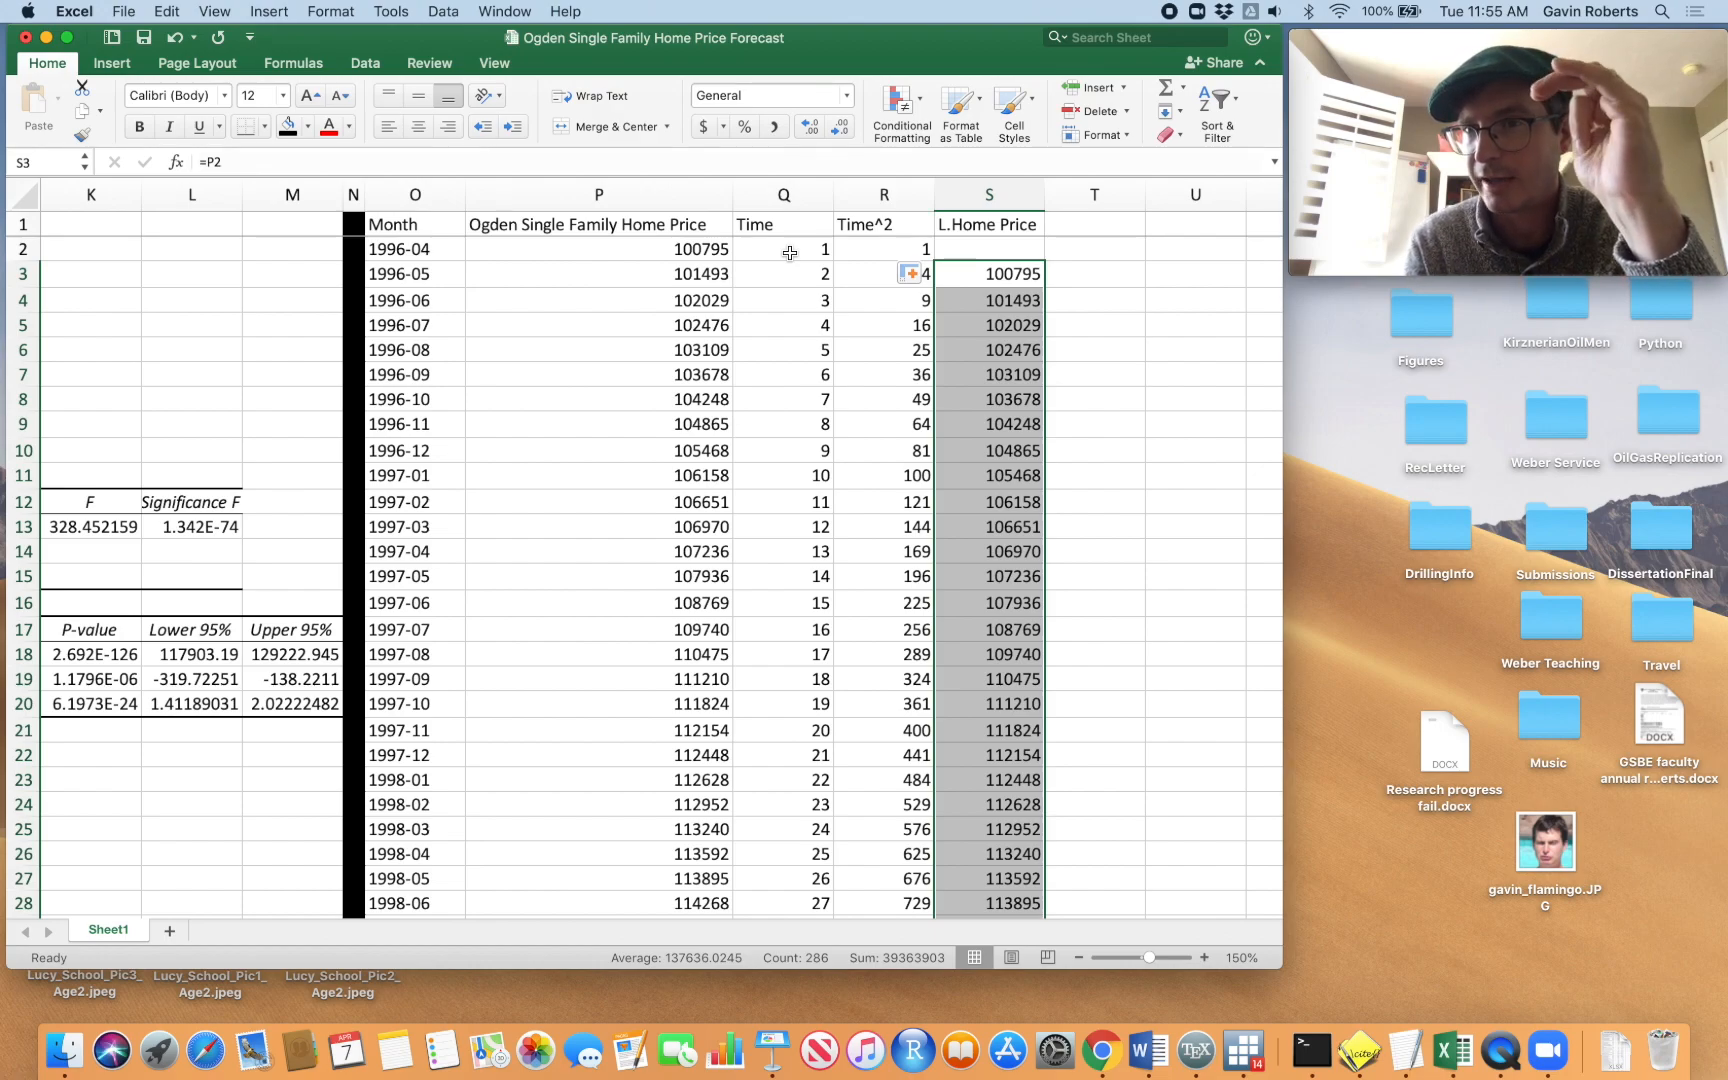
Examine the 1996-04 row of the copied data, from the home price across to the blank L.Home Price cell
left_click(1094, 334)
left_click(993, 263)
left_click_drag(985, 248, 600, 248)
scroll(707, 345, "left", 1)
scroll(707, 345, "left", 1)
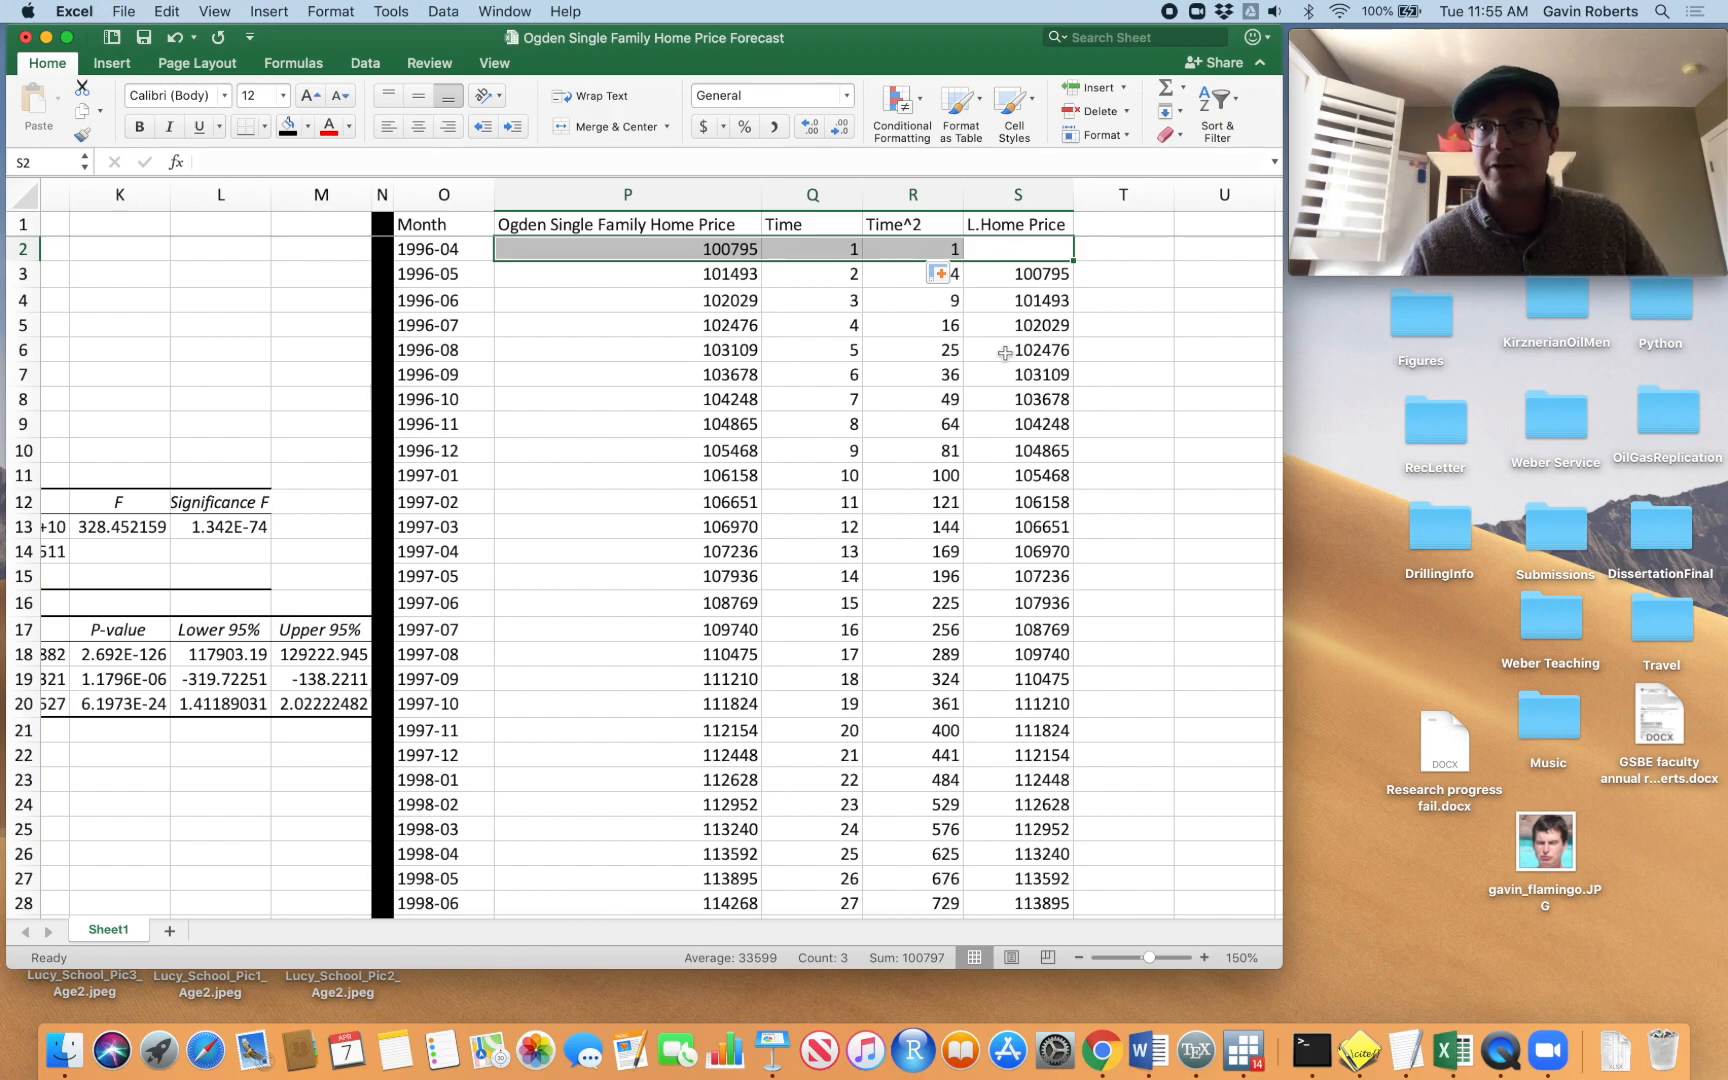
left_click(1007, 358)
left_click(1048, 264)
left_click_drag(1046, 252, 468, 256)
Convert the L.Home Price formulas in column S to fixed numbers by copying the column and pasting it over itself as Values
left_click(1018, 194)
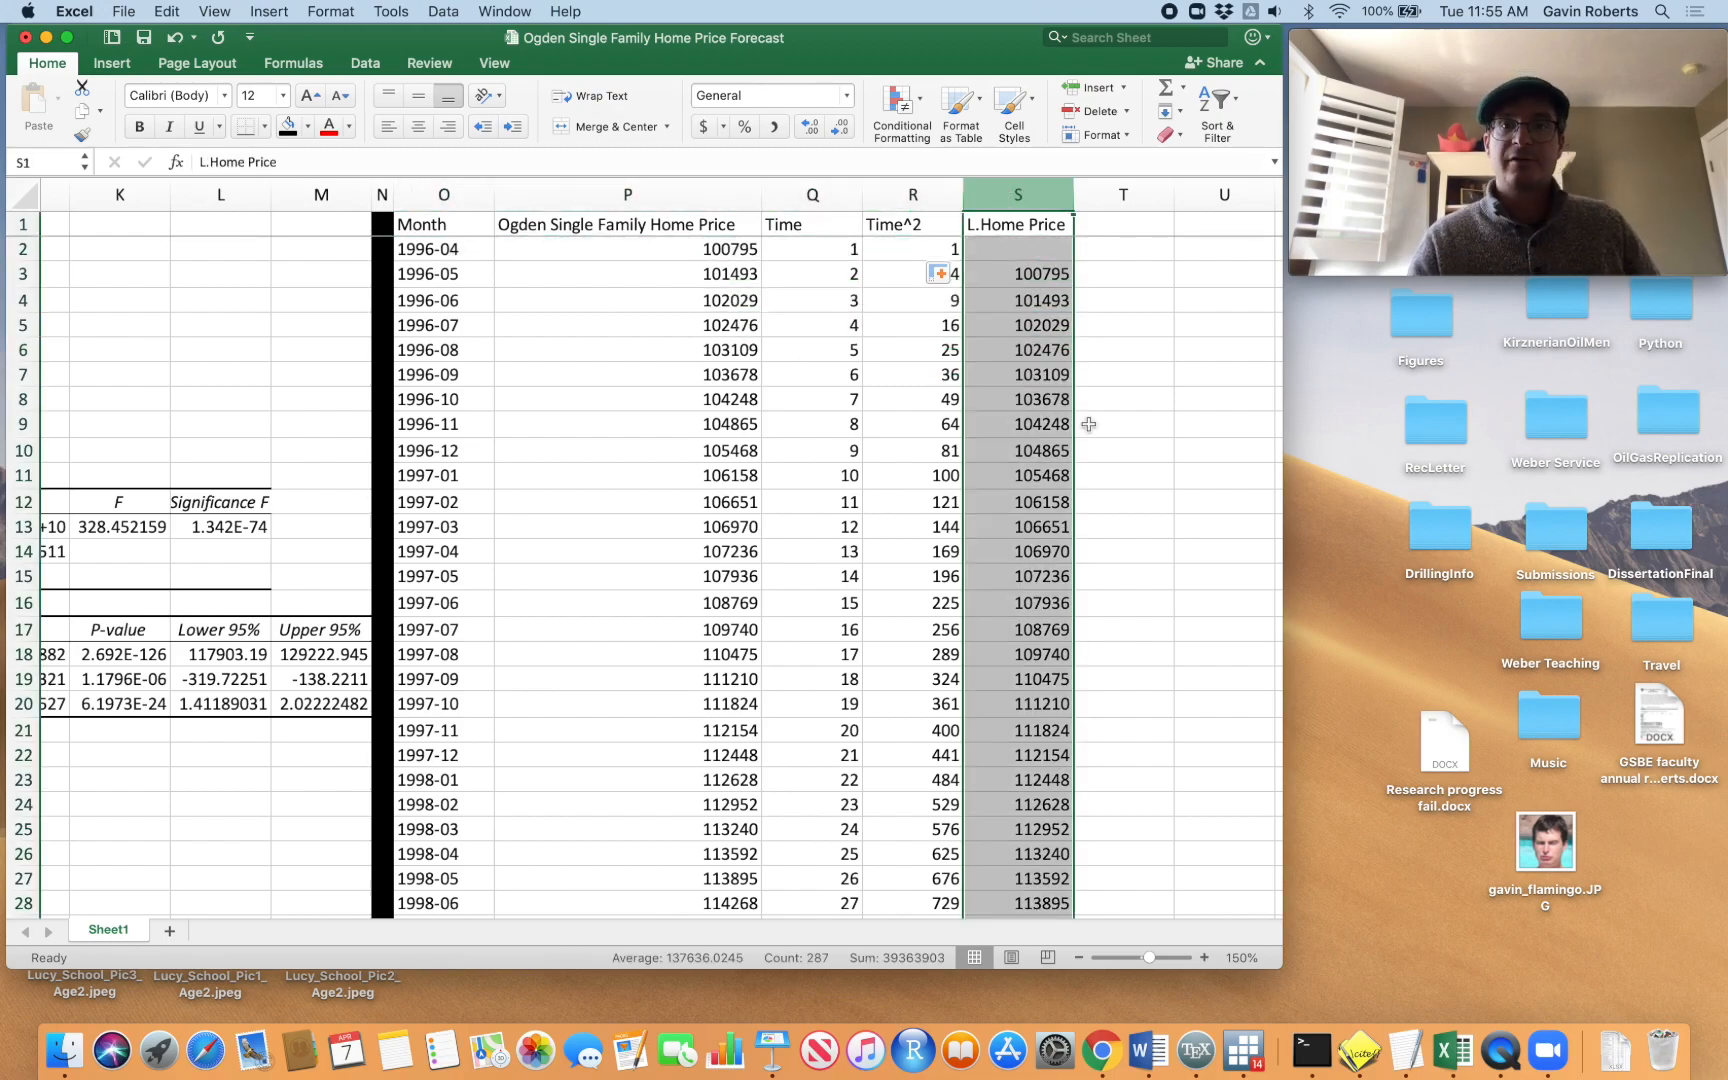
key("super+c")
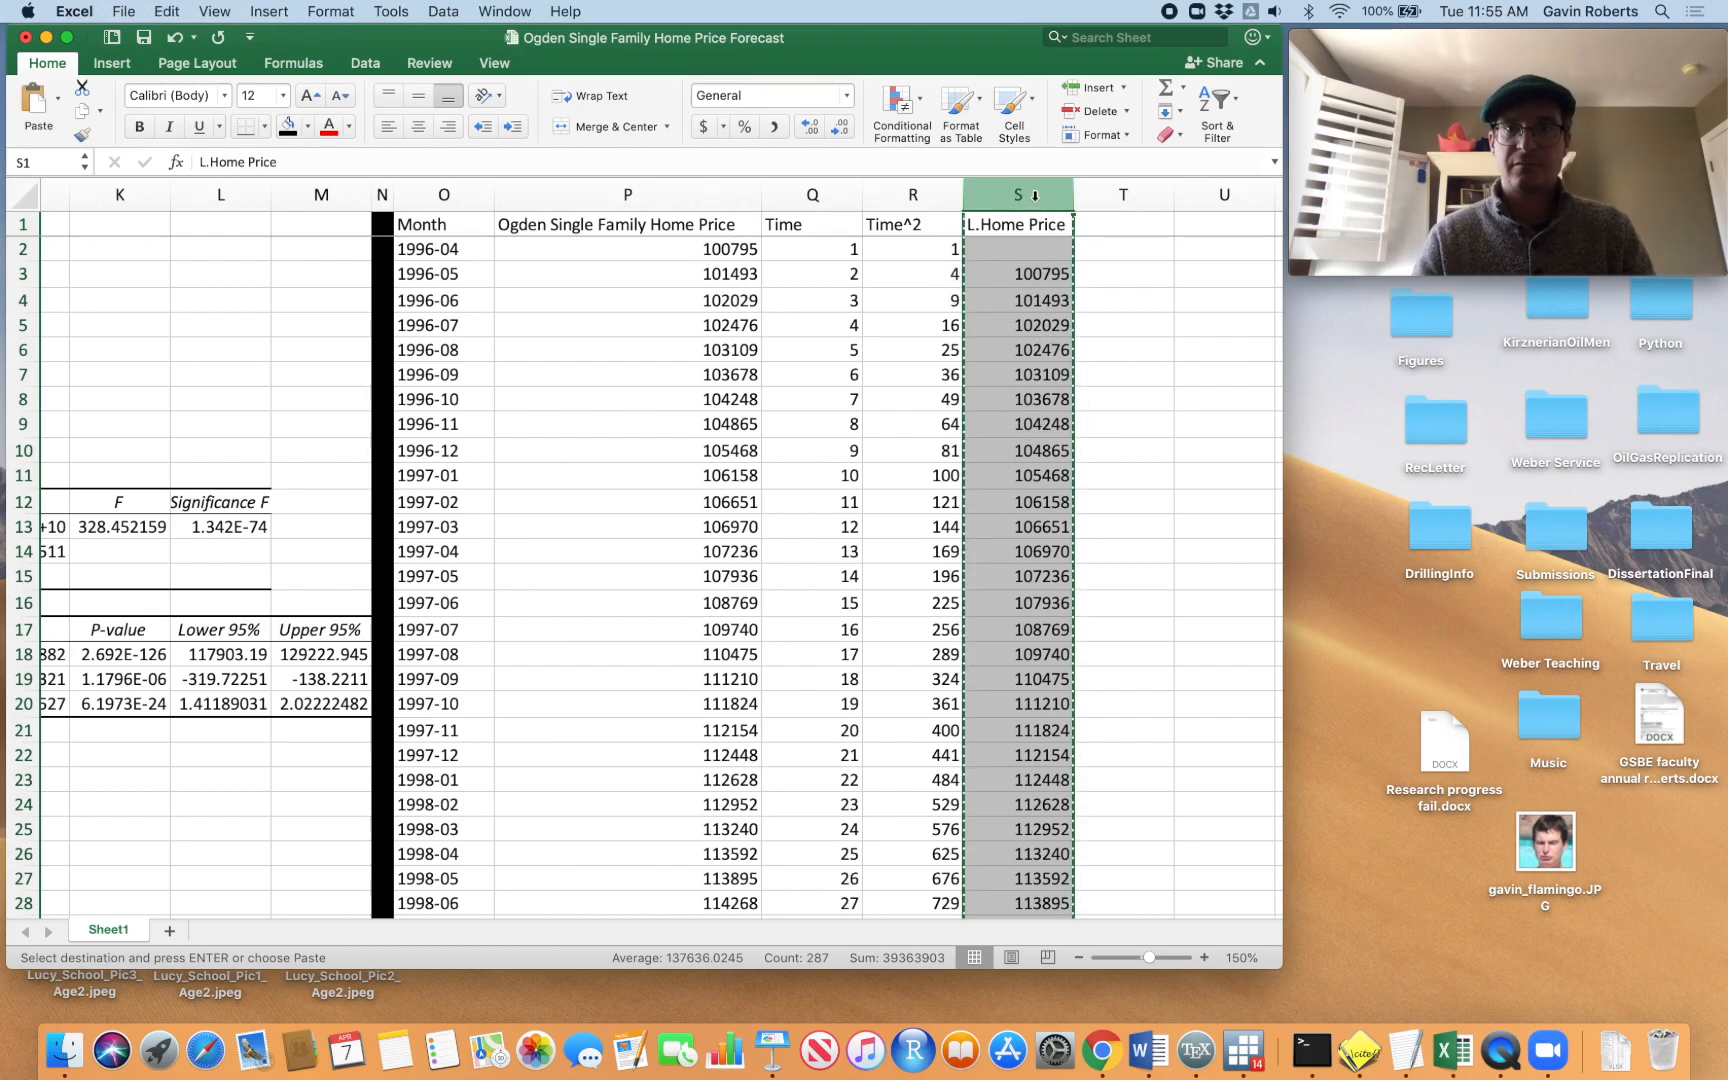
scroll(1040, 597, "down", 7)
scroll(1040, 597, "up", 7)
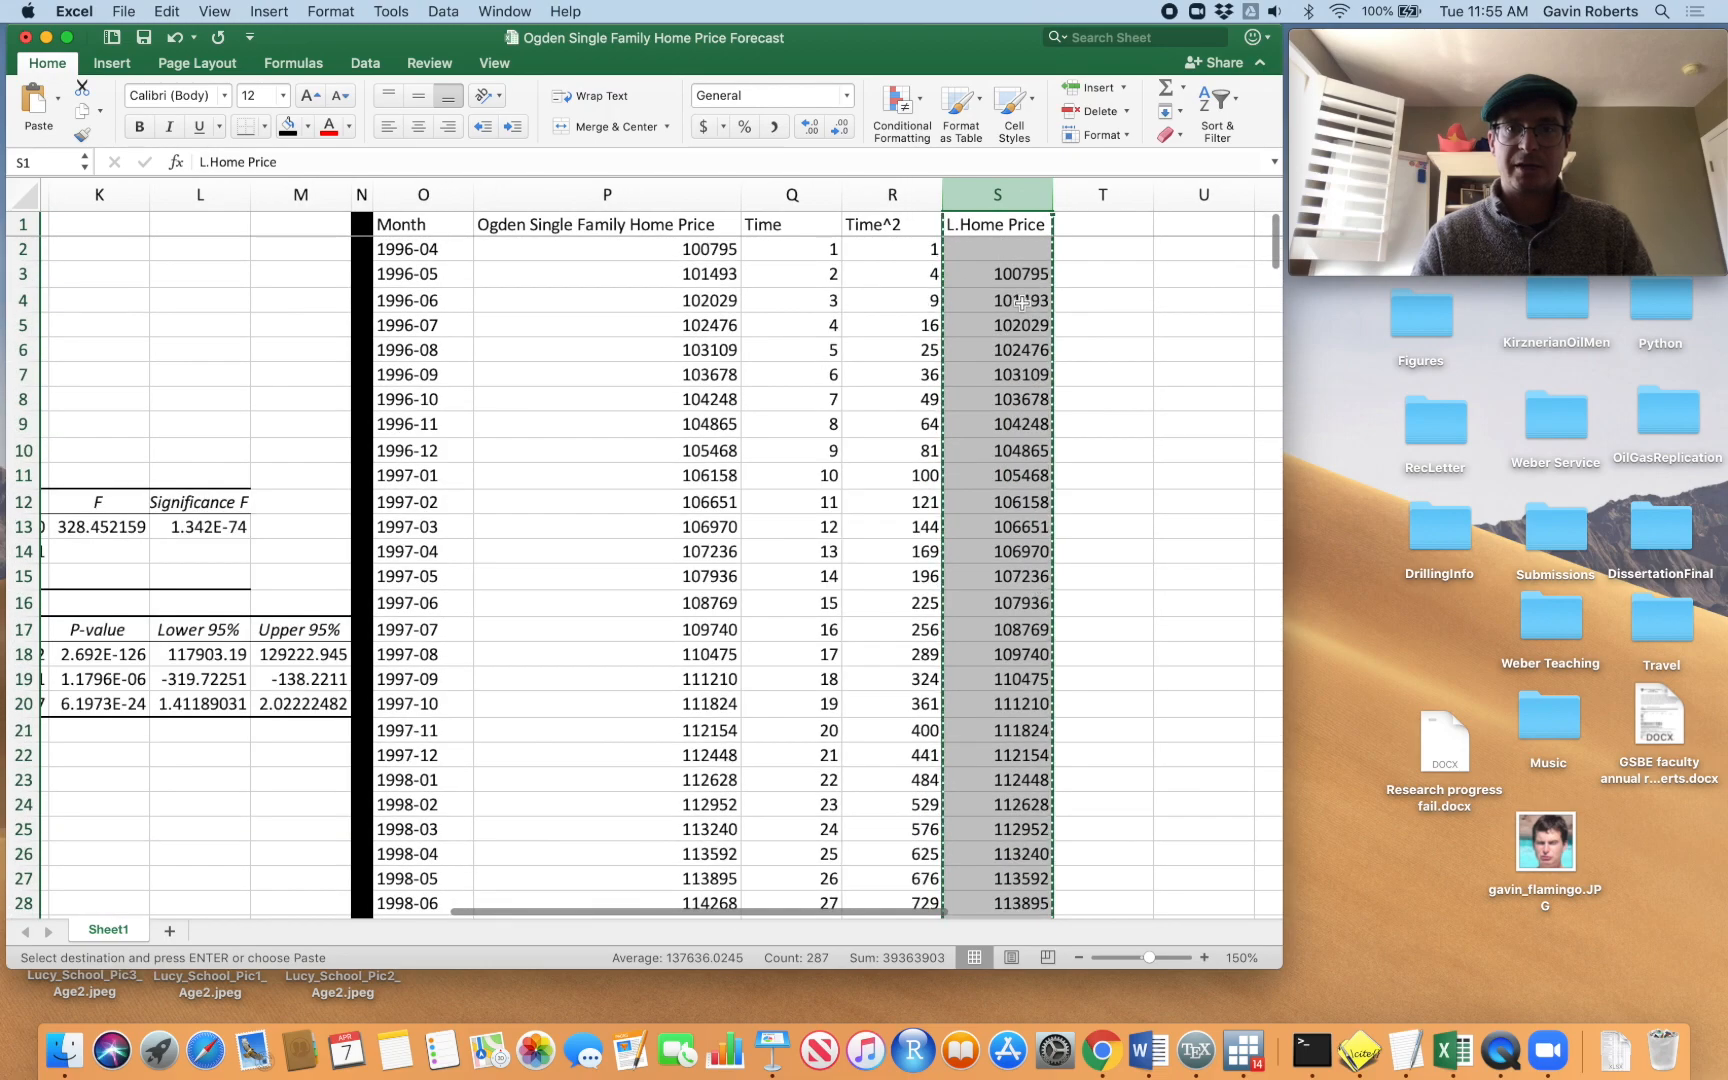
left_click(1082, 376)
left_click(1019, 199)
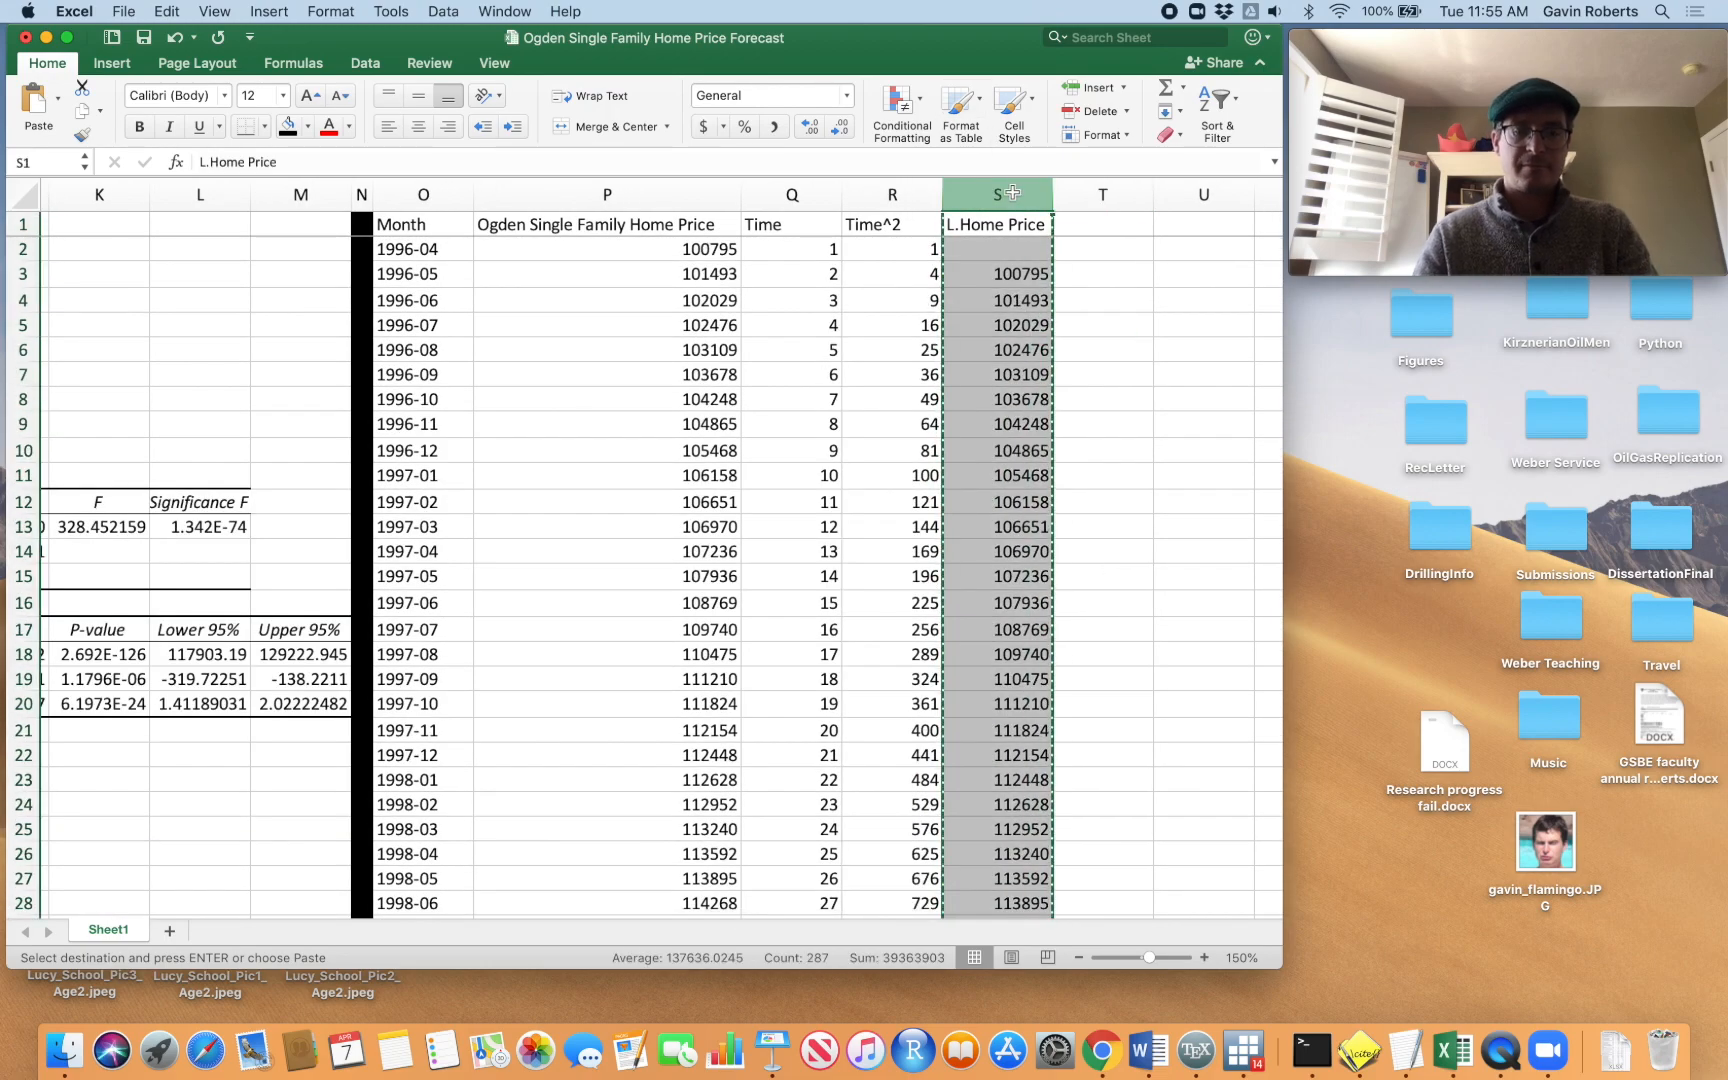
right_click(981, 191)
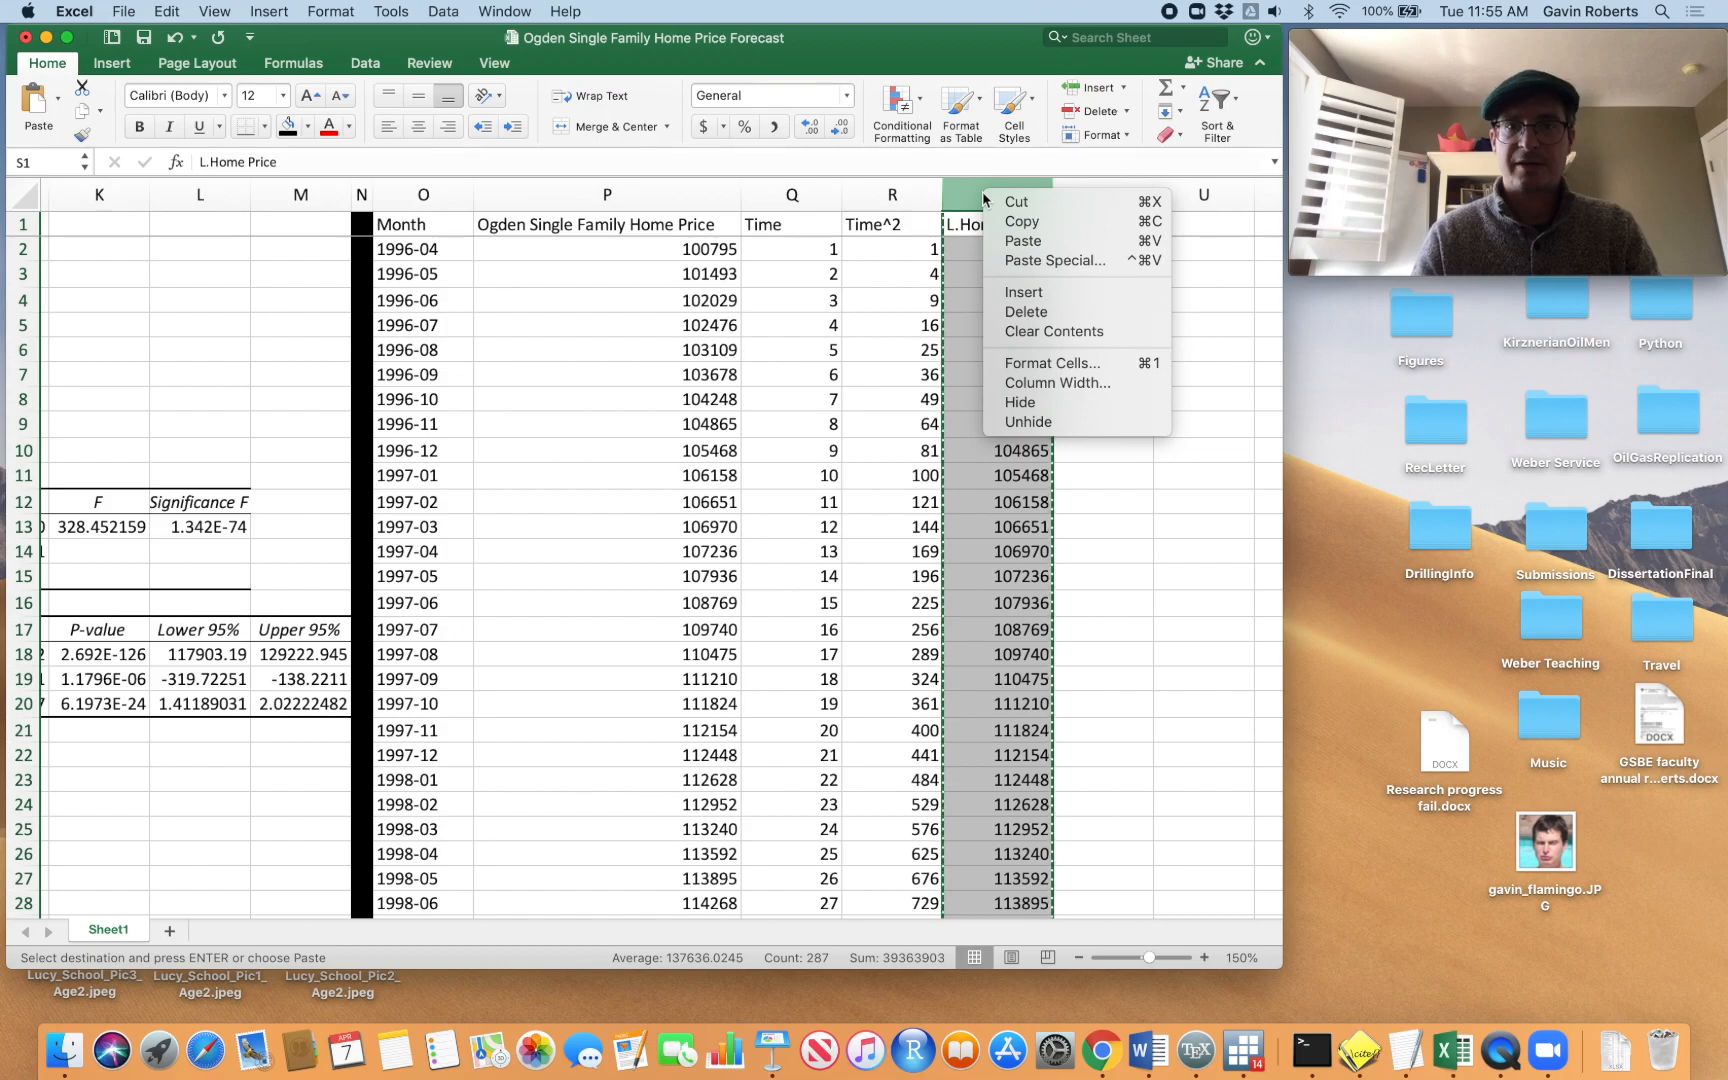
left_click(1023, 262)
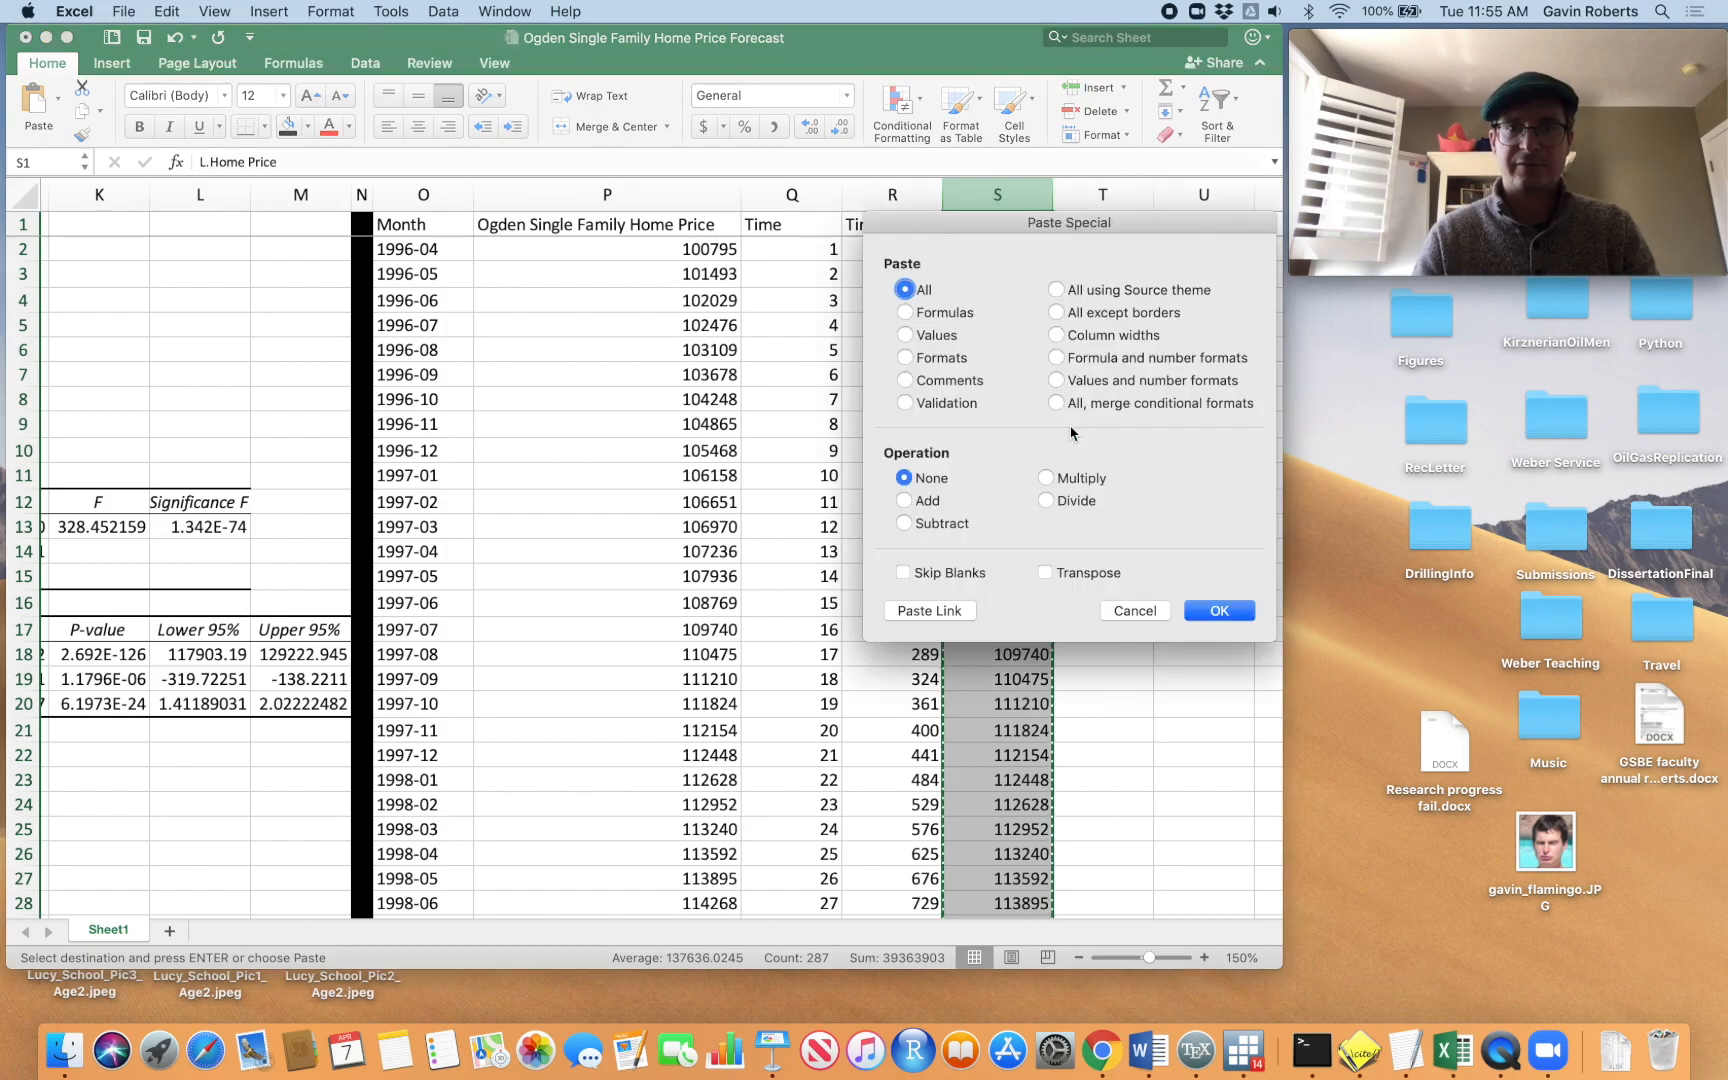
left_click(920, 336)
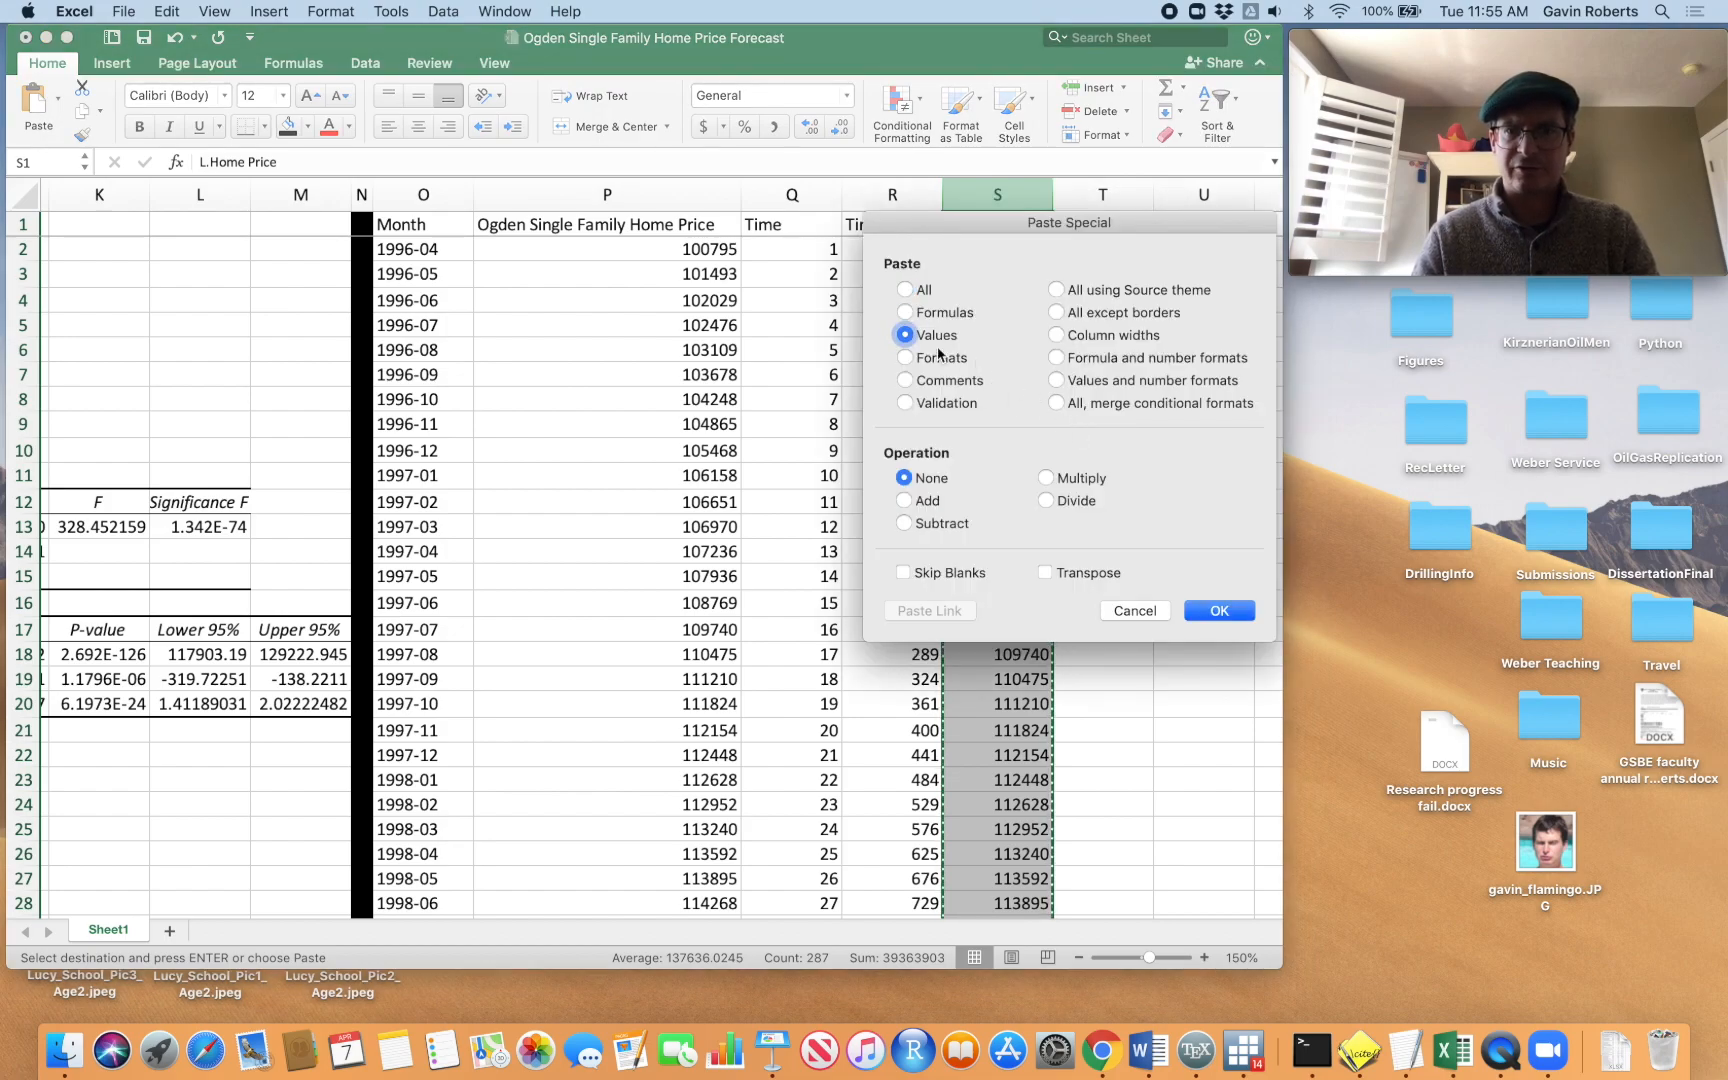
left_click(1219, 611)
left_click(1204, 475)
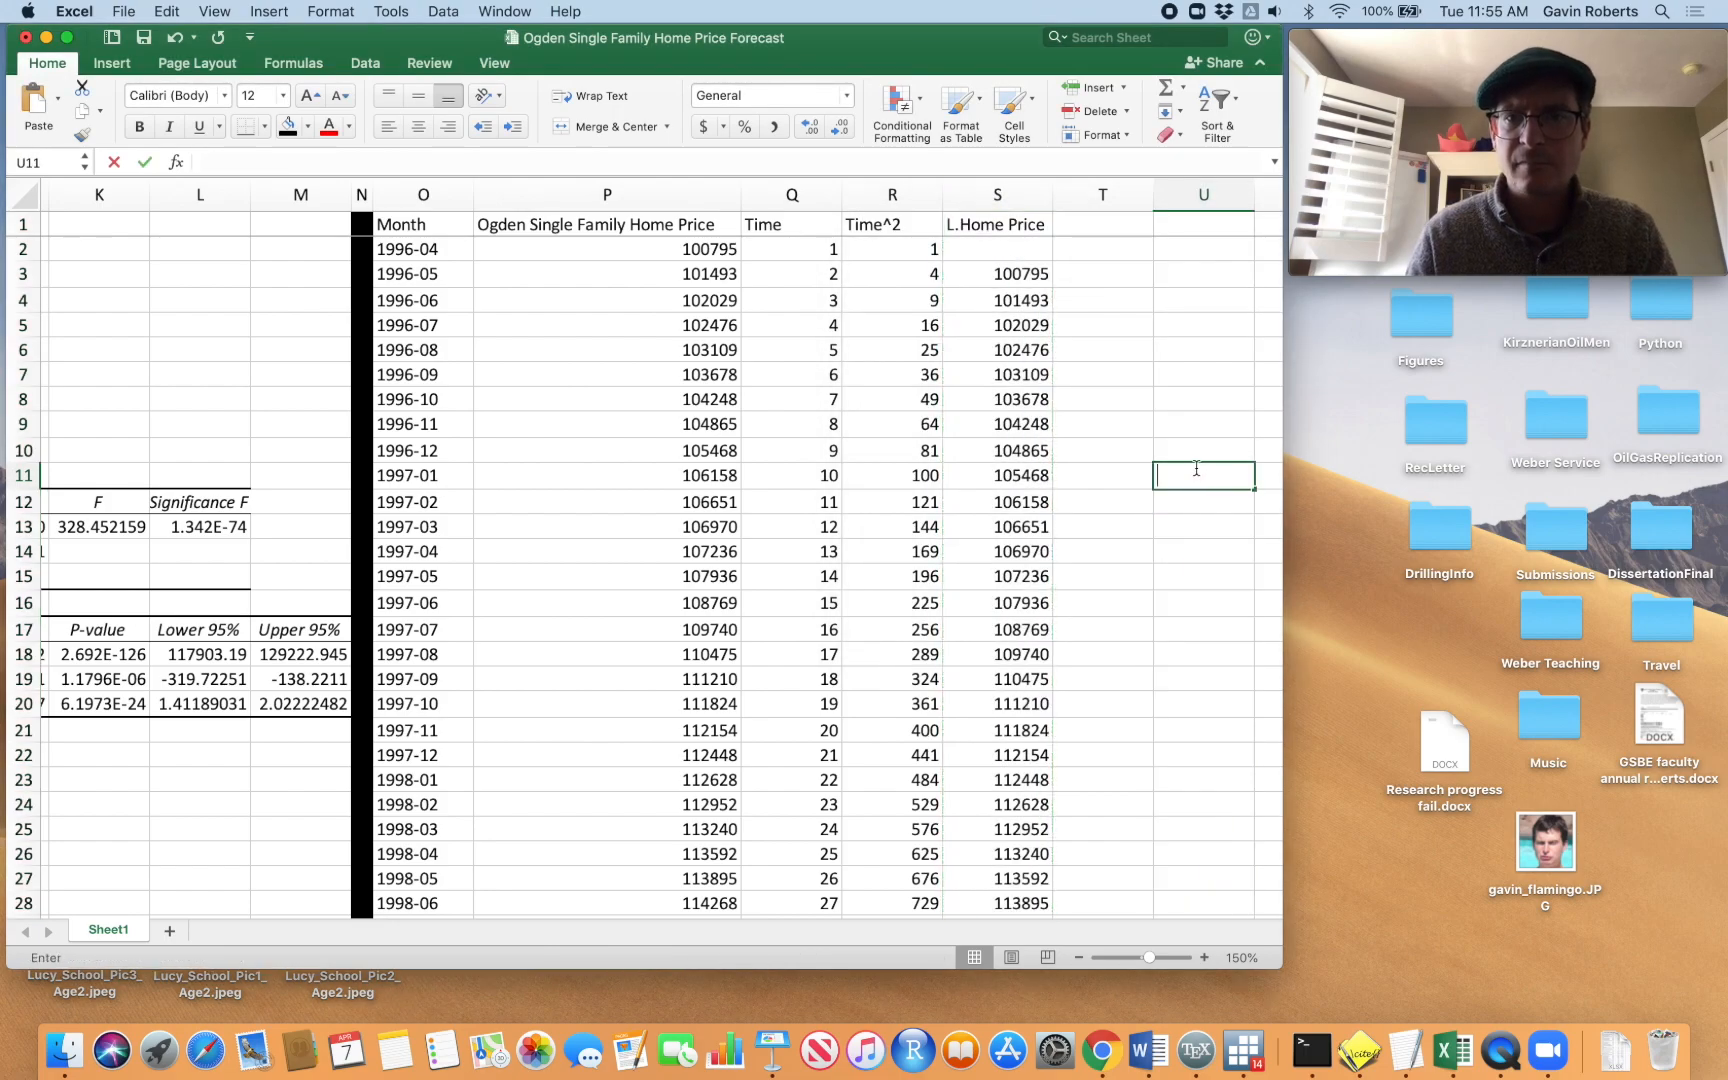
key("BackSpace")
left_click(1027, 273)
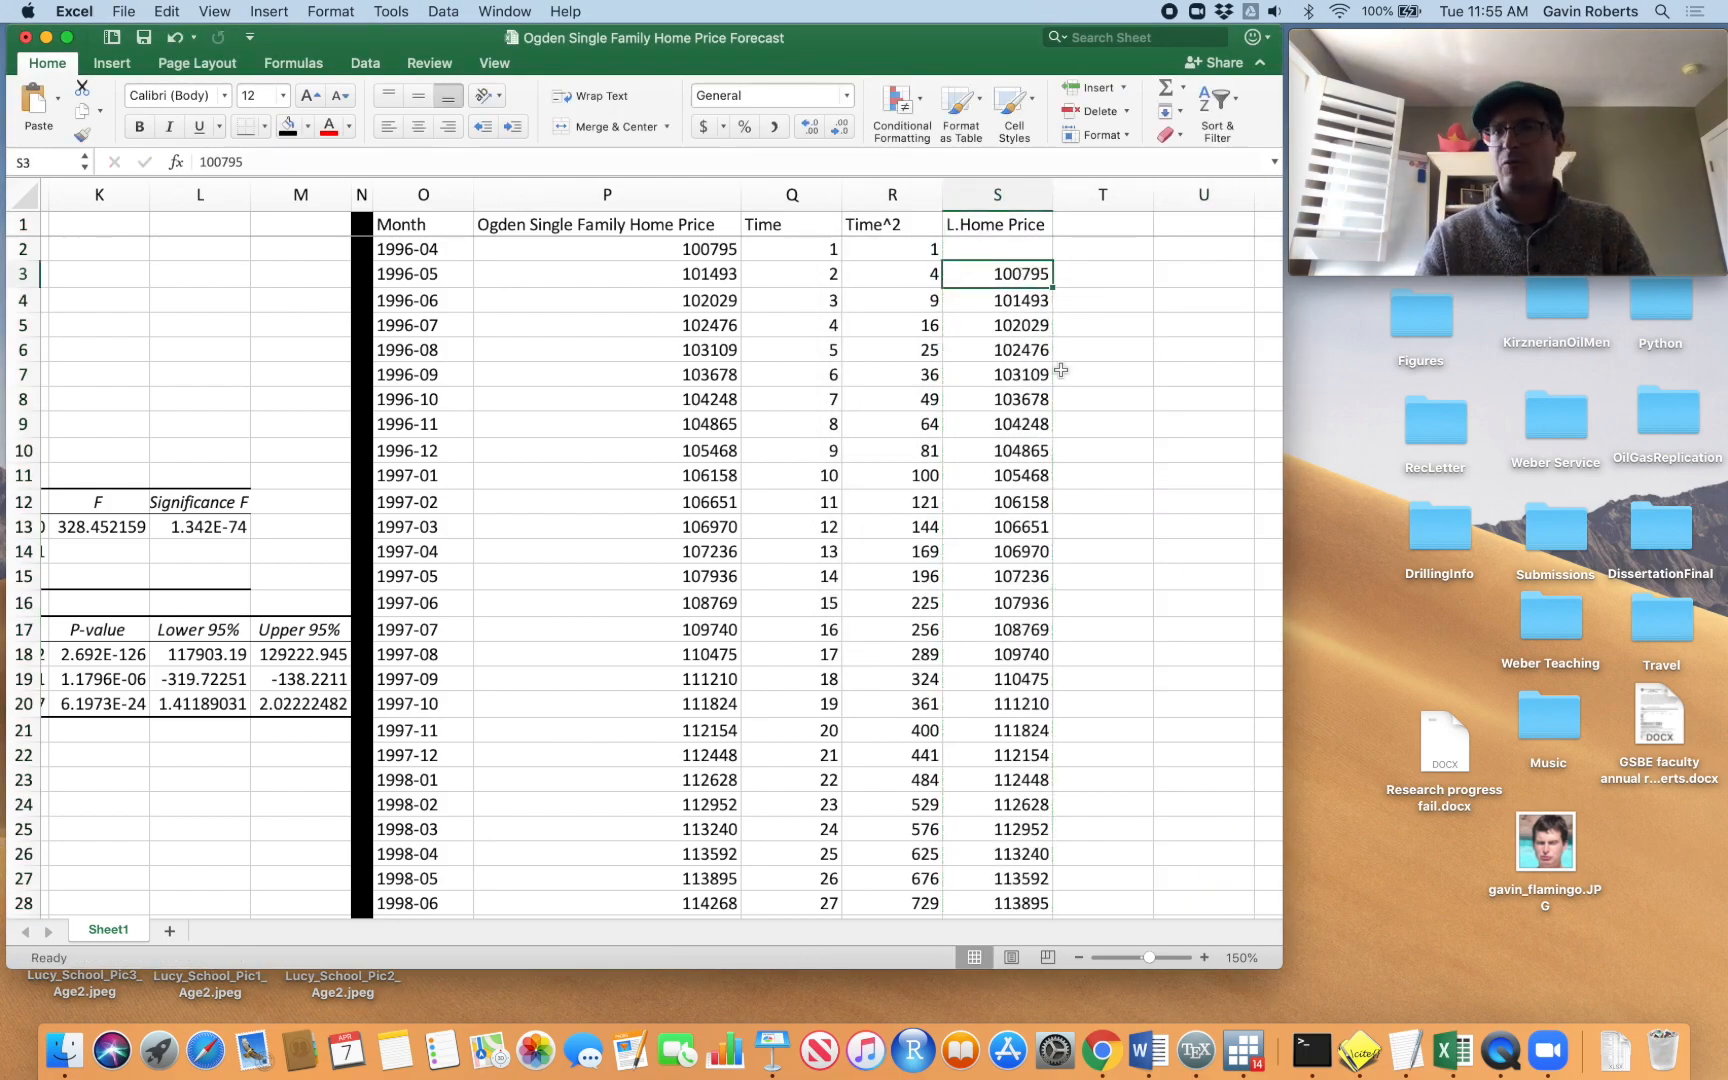
Delete the 1996-04 cells O2:S2 from the copied data, shifting the cells below up
left_click_drag(997, 249, 438, 252)
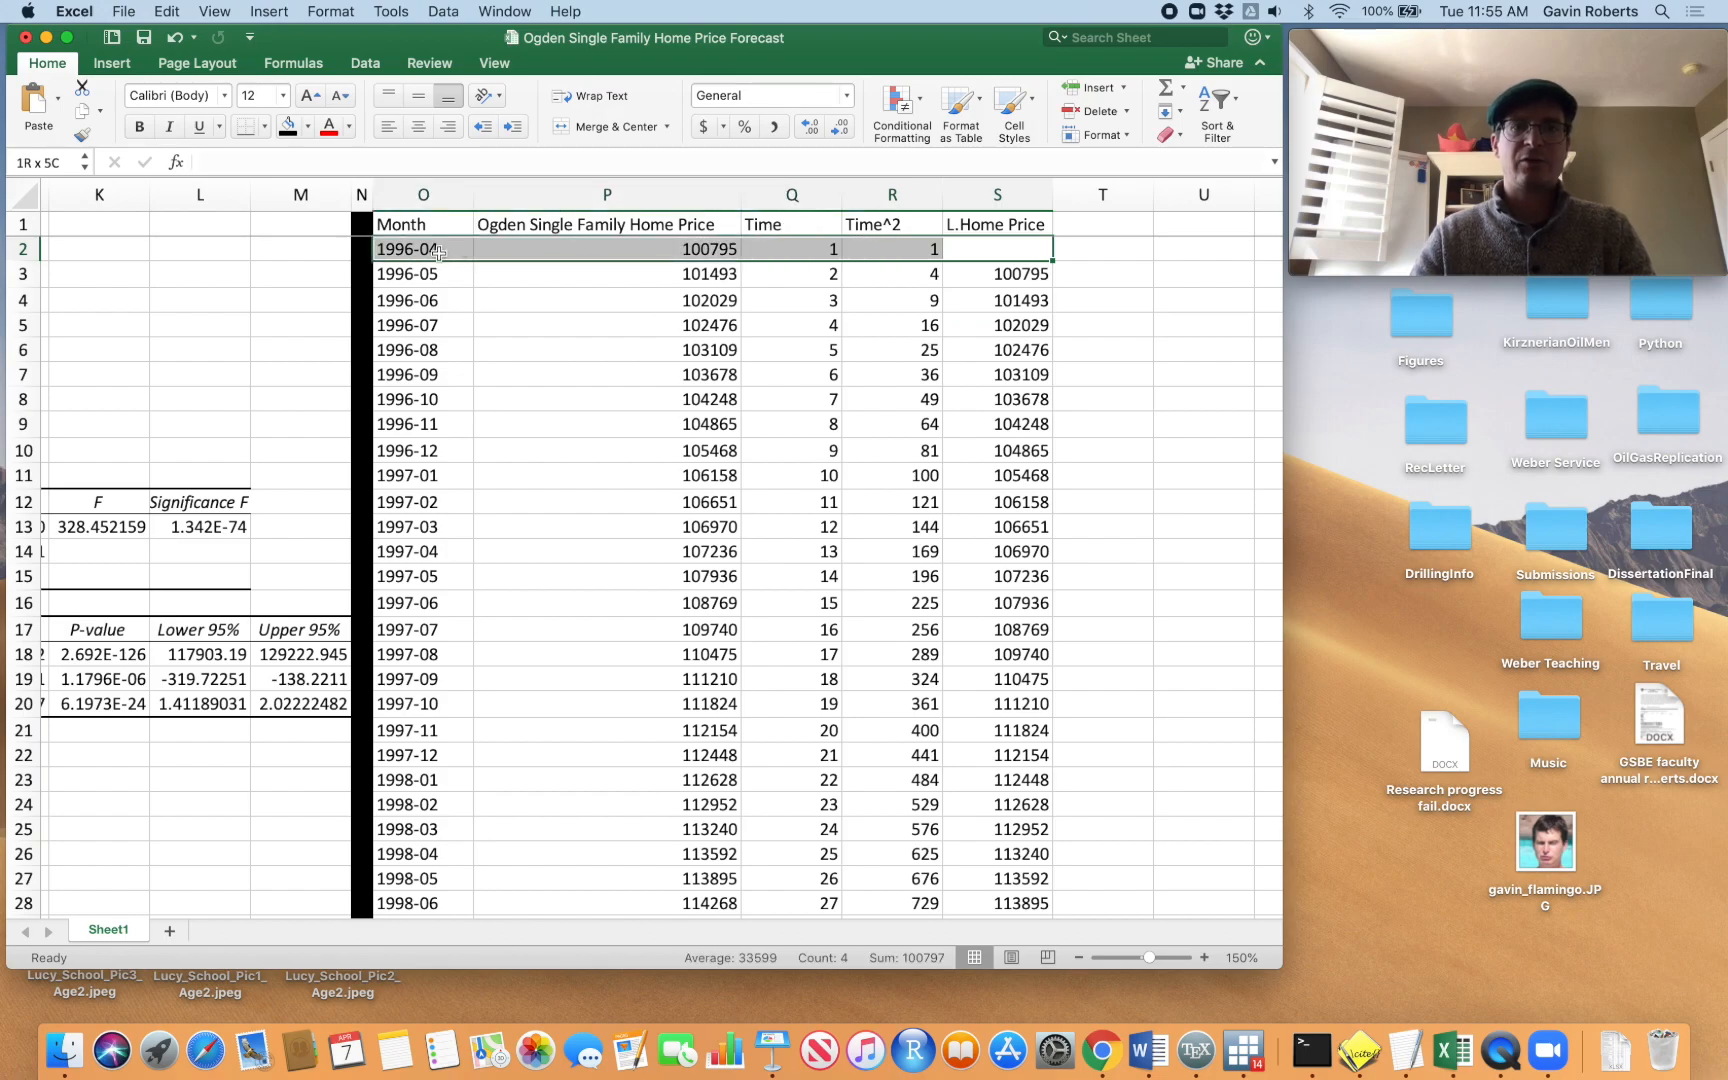
right_click(620, 255)
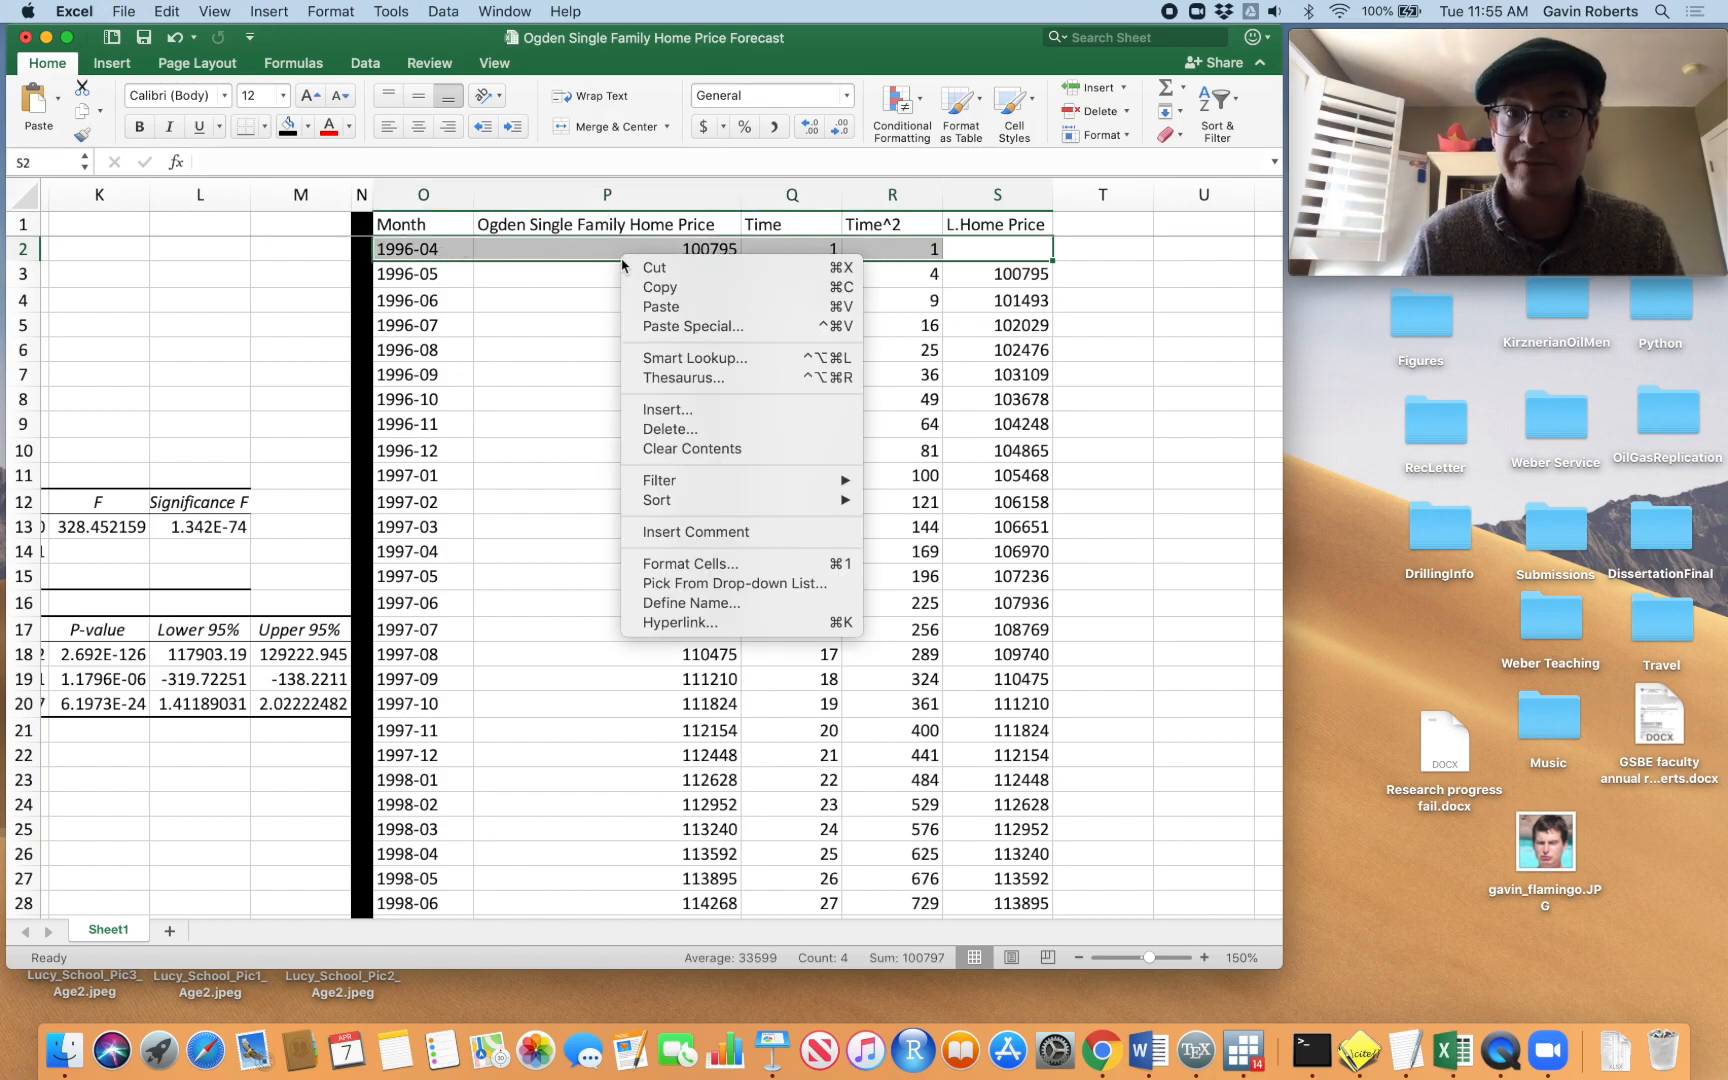
left_click(697, 428)
left_click(736, 486)
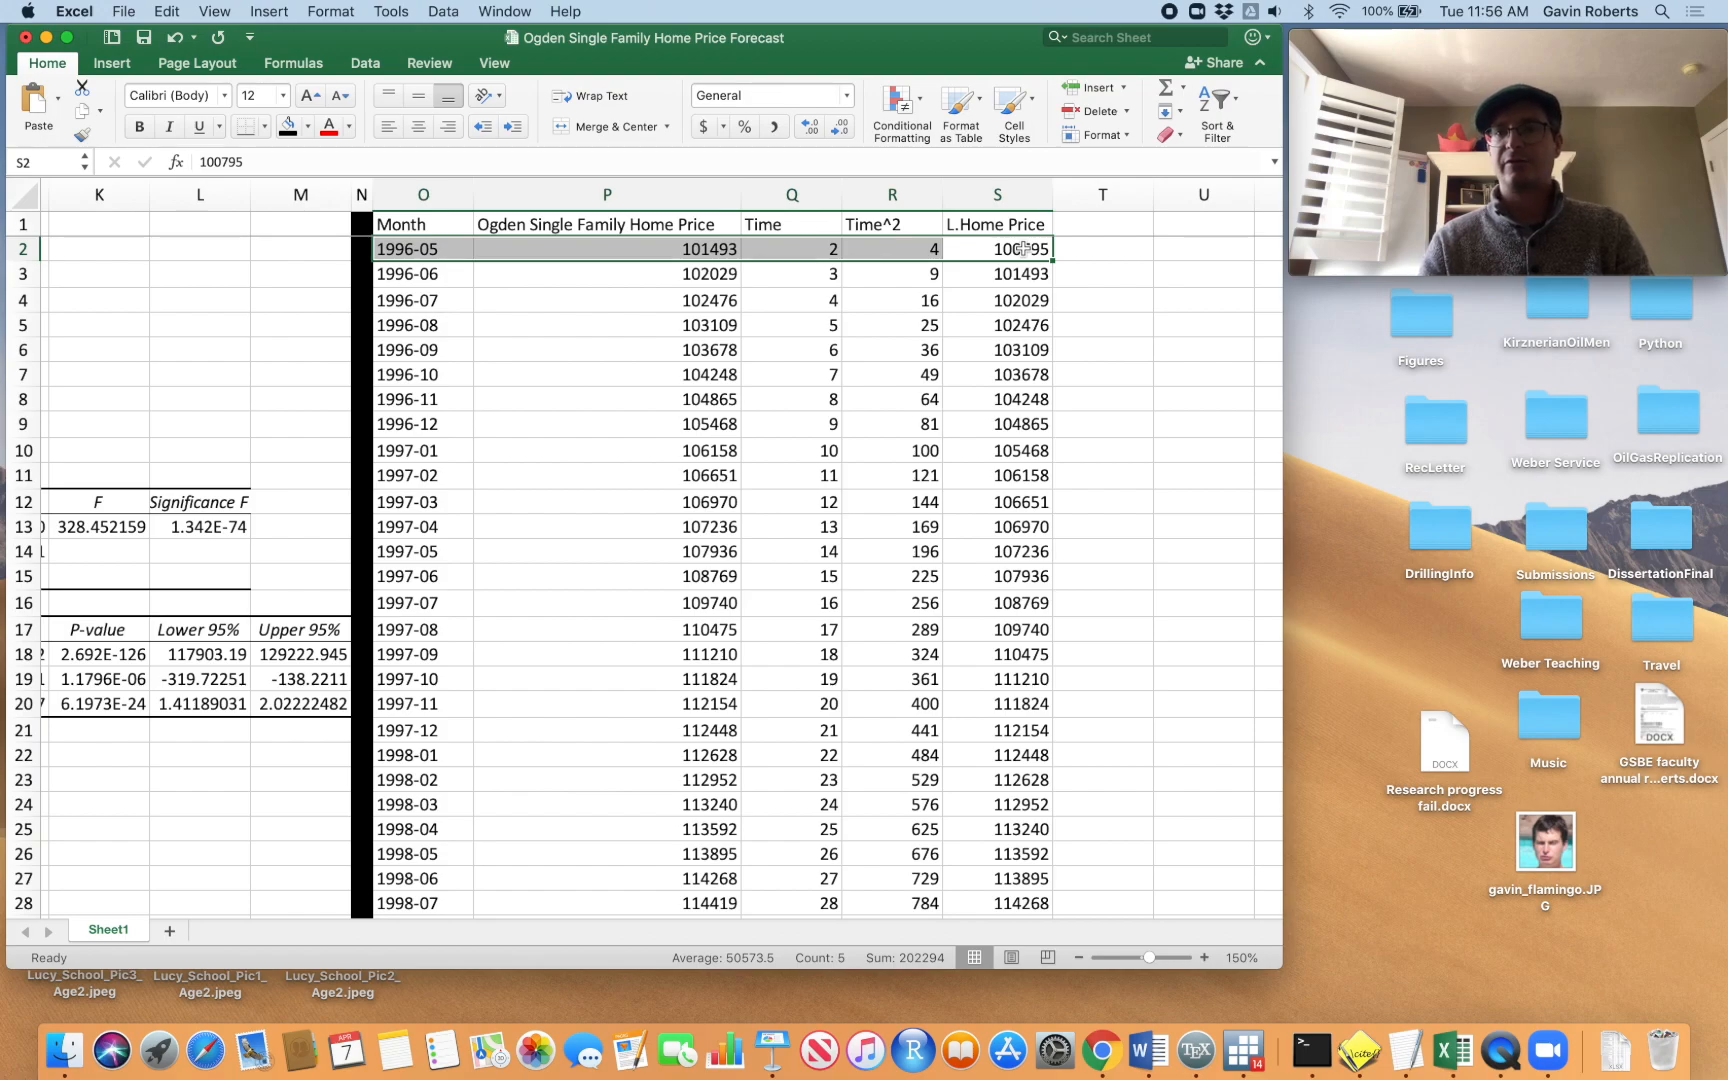
Start a Regression from the Data Analysis tools and set its Input Y Range to $P$2:$P$287
scroll(1101, 384, "right", 3)
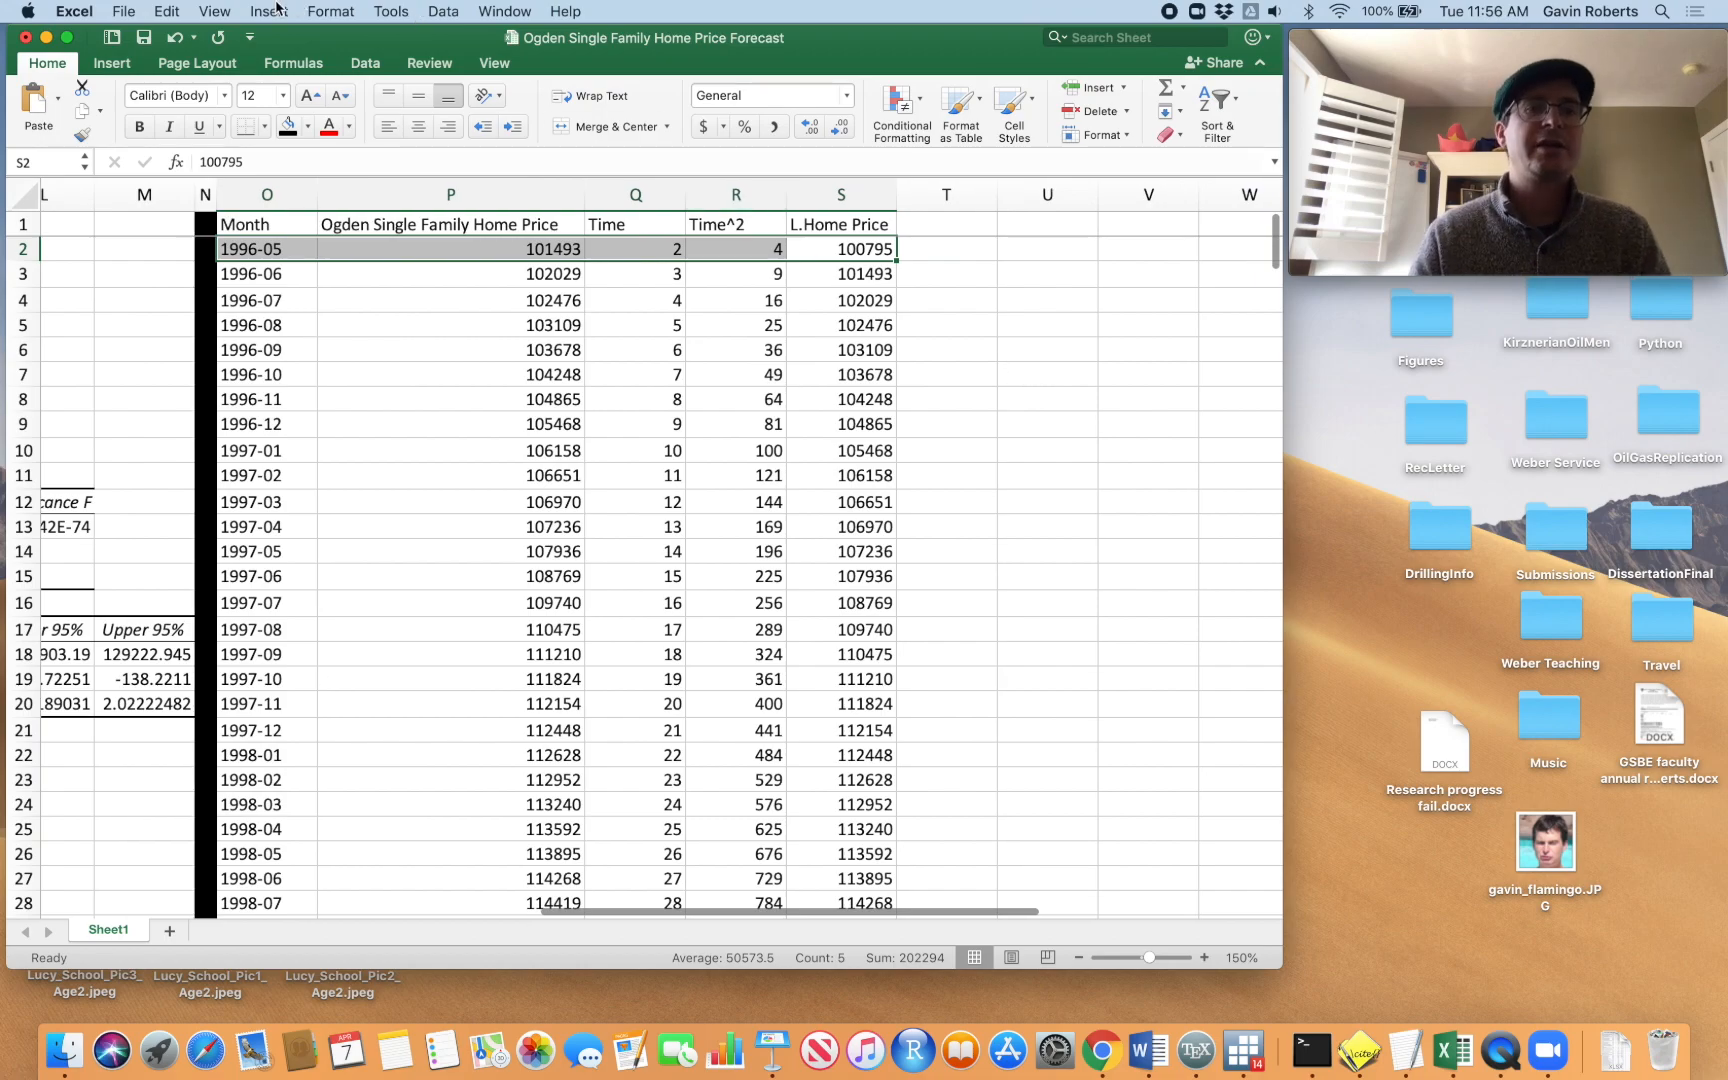
left_click(362, 64)
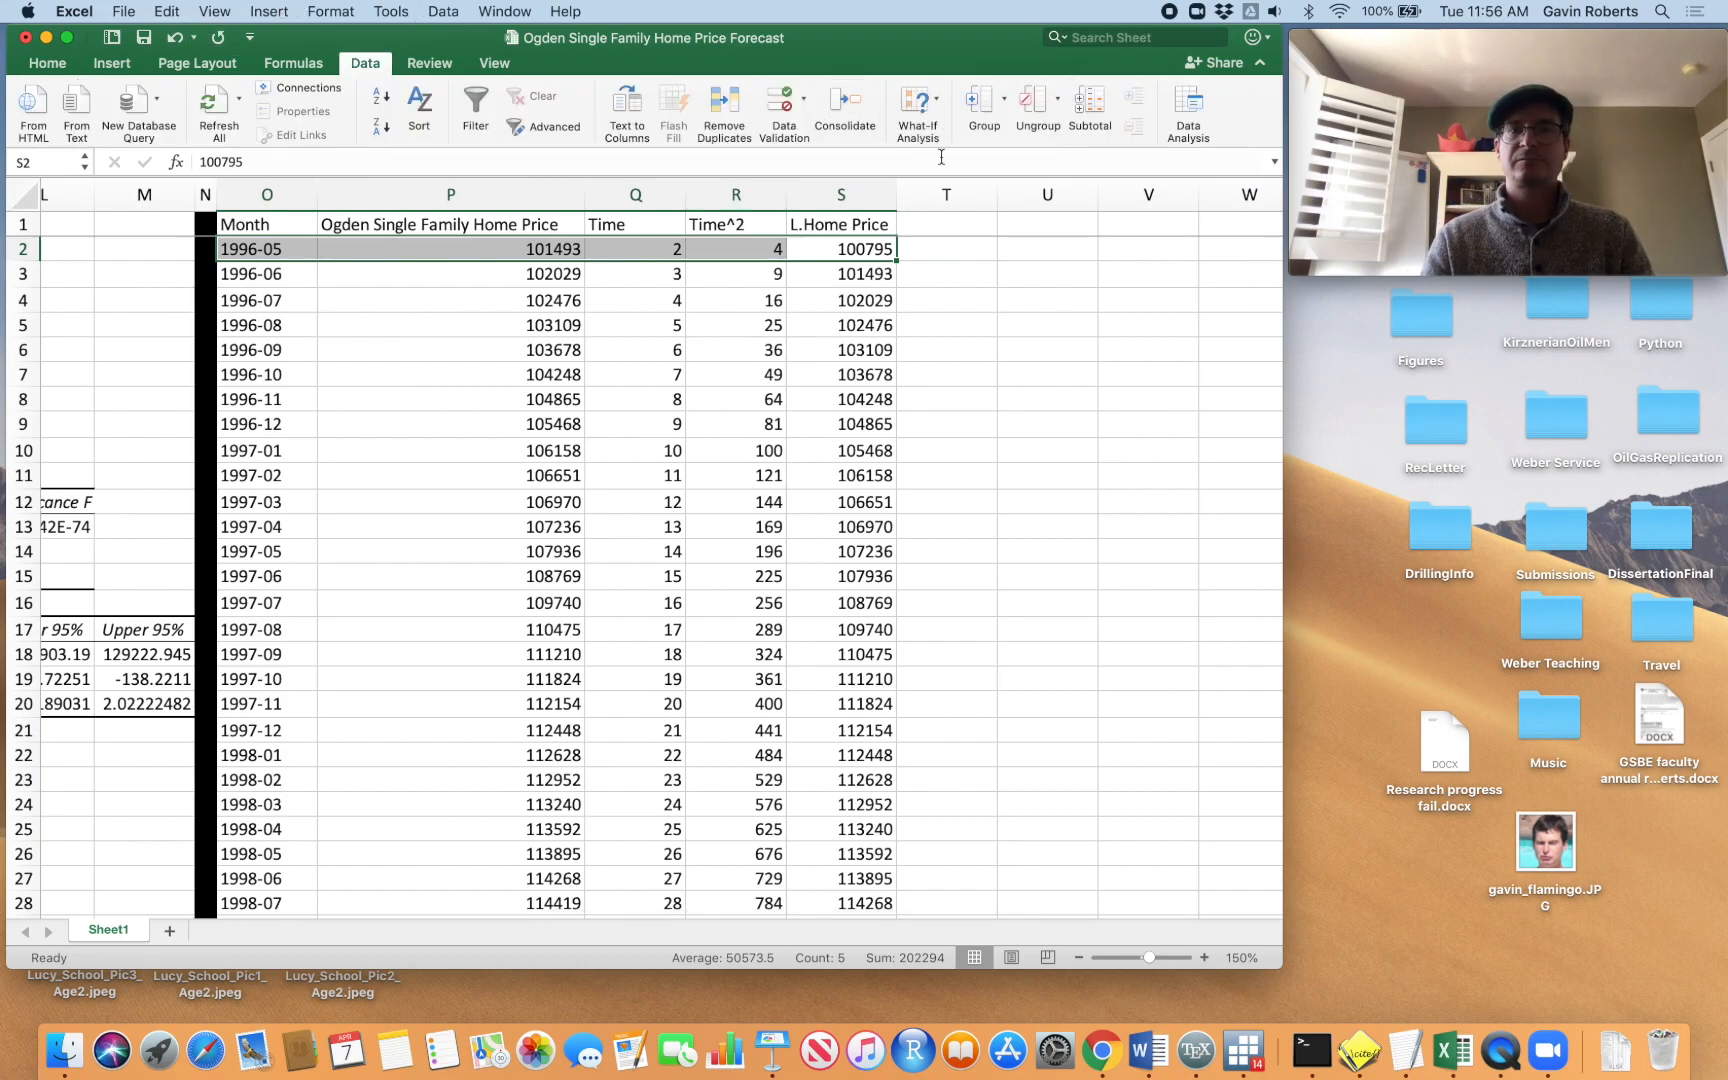
scroll(807, 288, "right", 2)
left_click(1188, 105)
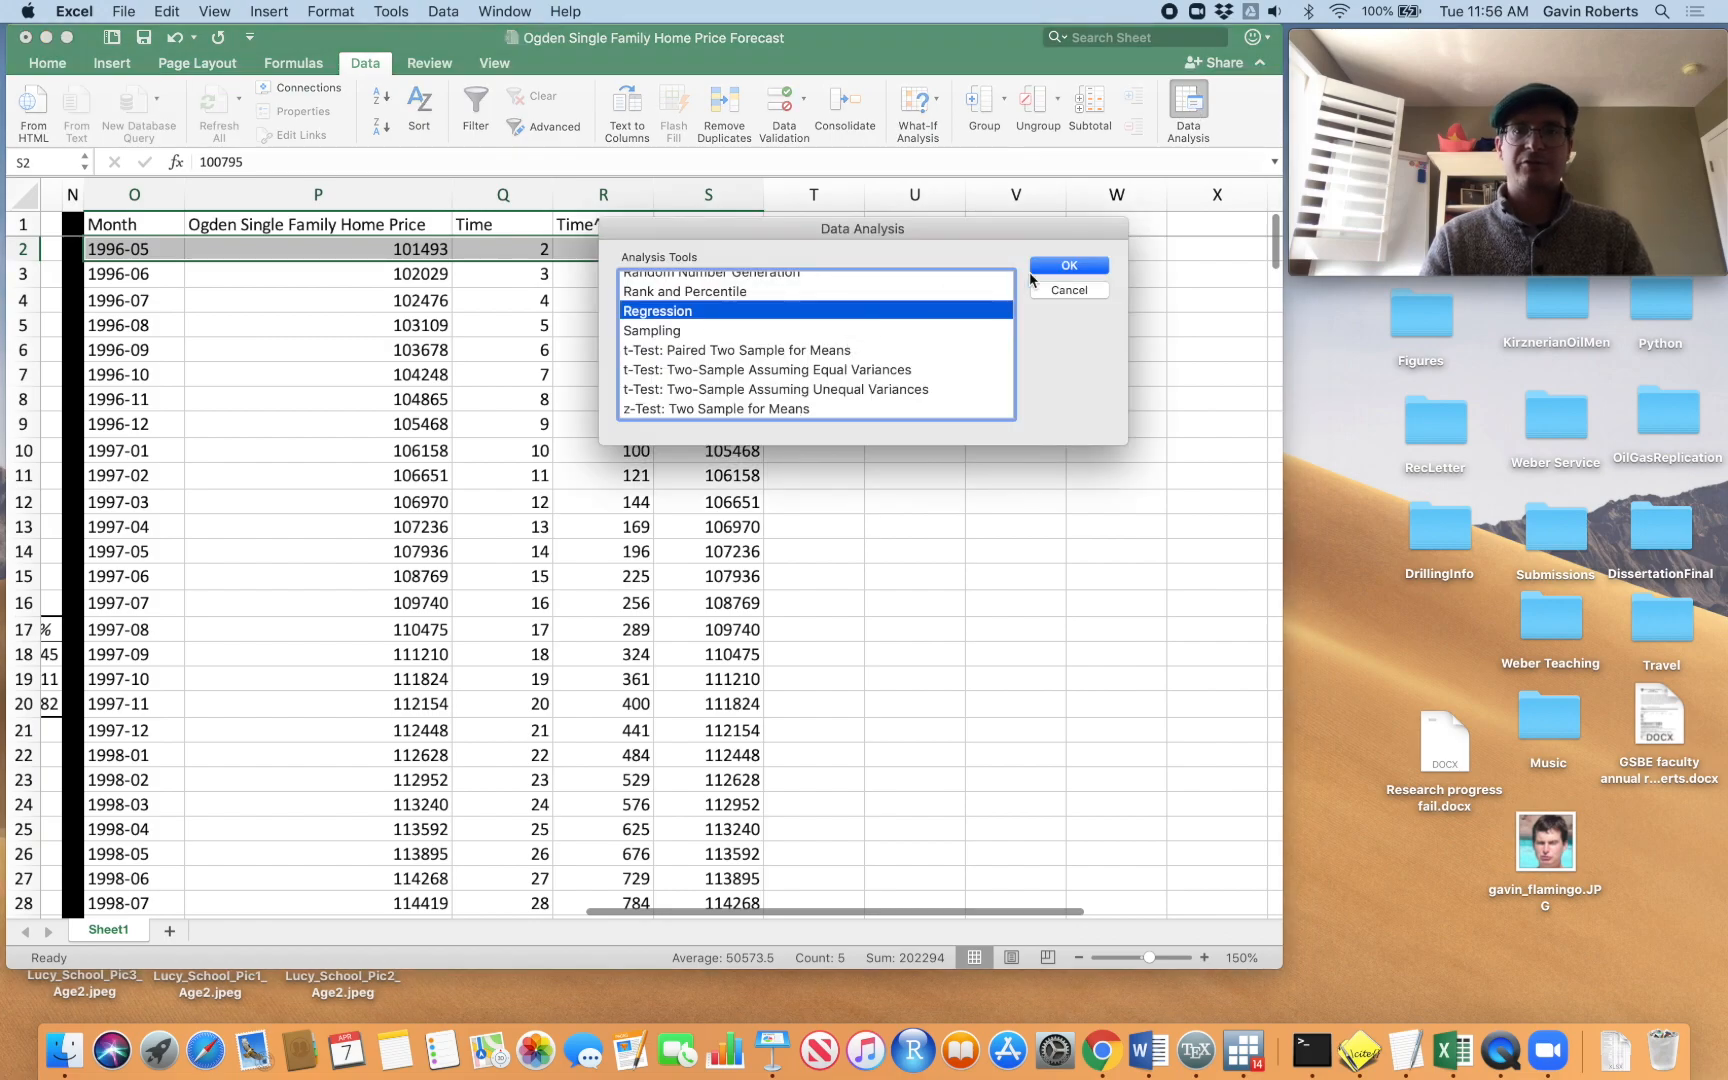
double_click(919, 311)
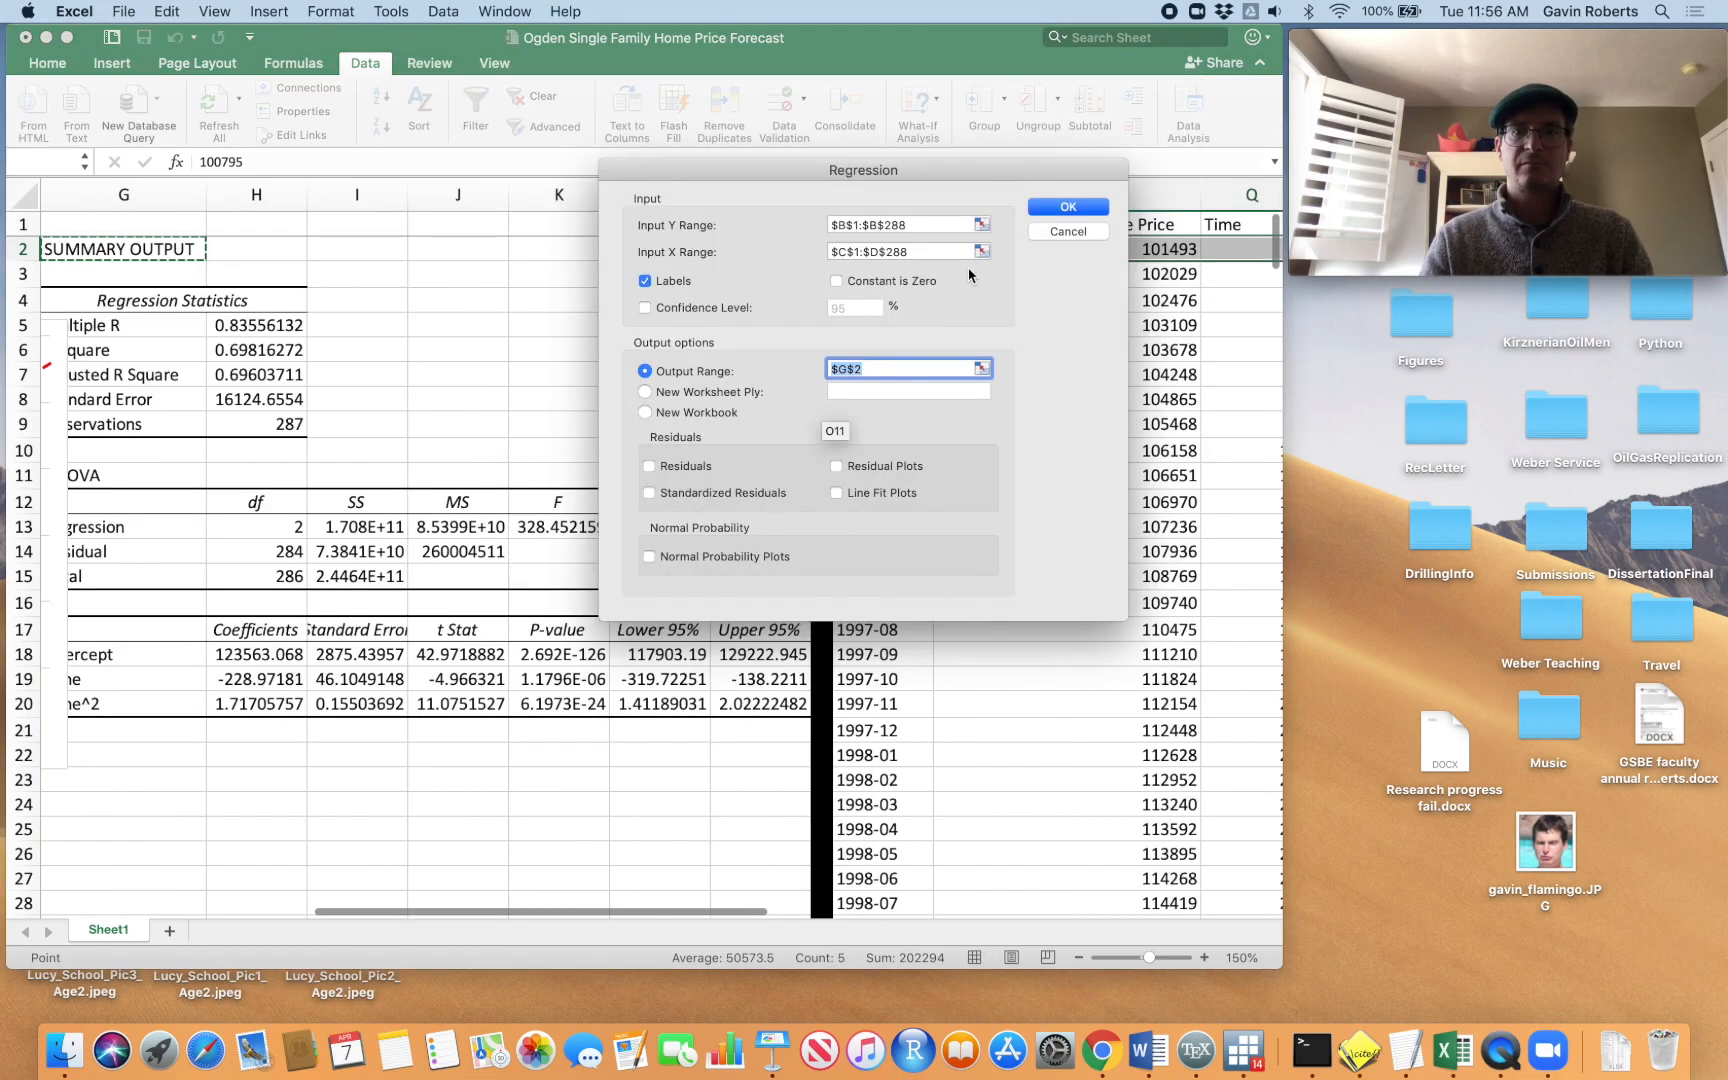
scroll(535, 313, "right", 10)
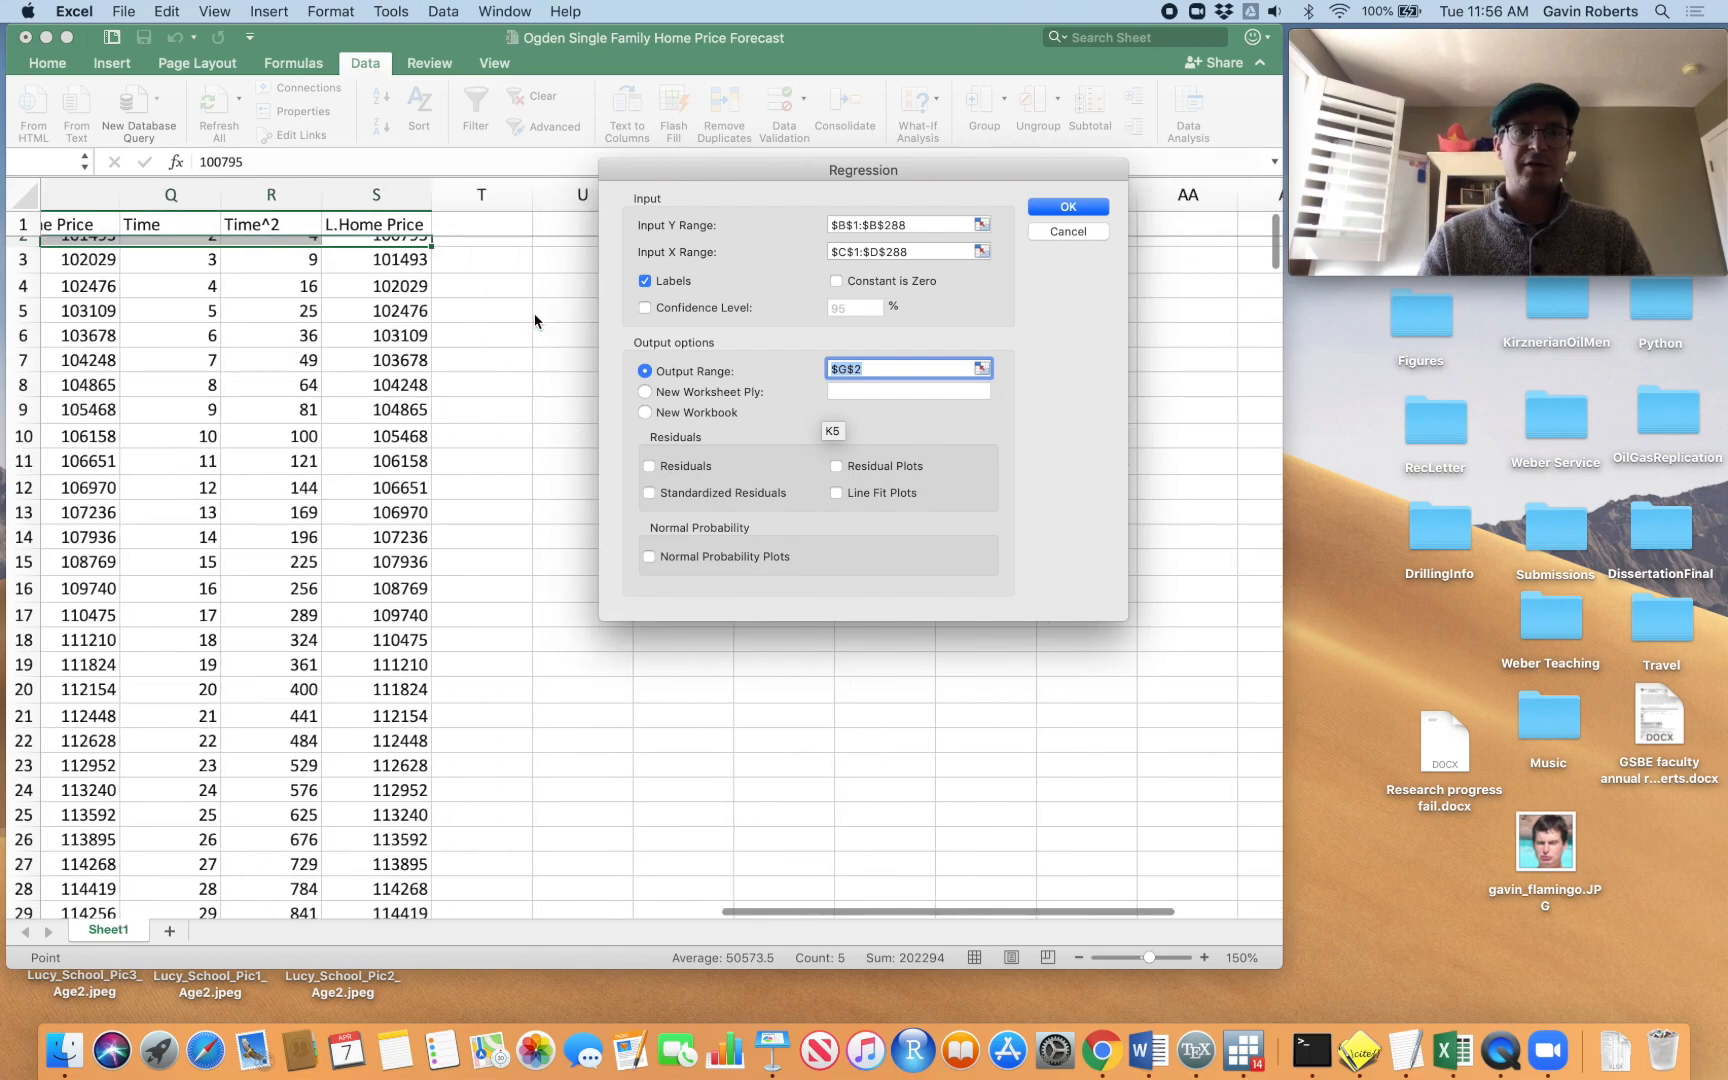
scroll(535, 313, "right", 5)
scroll(535, 313, "left", 3)
scroll(535, 320, "left", 1)
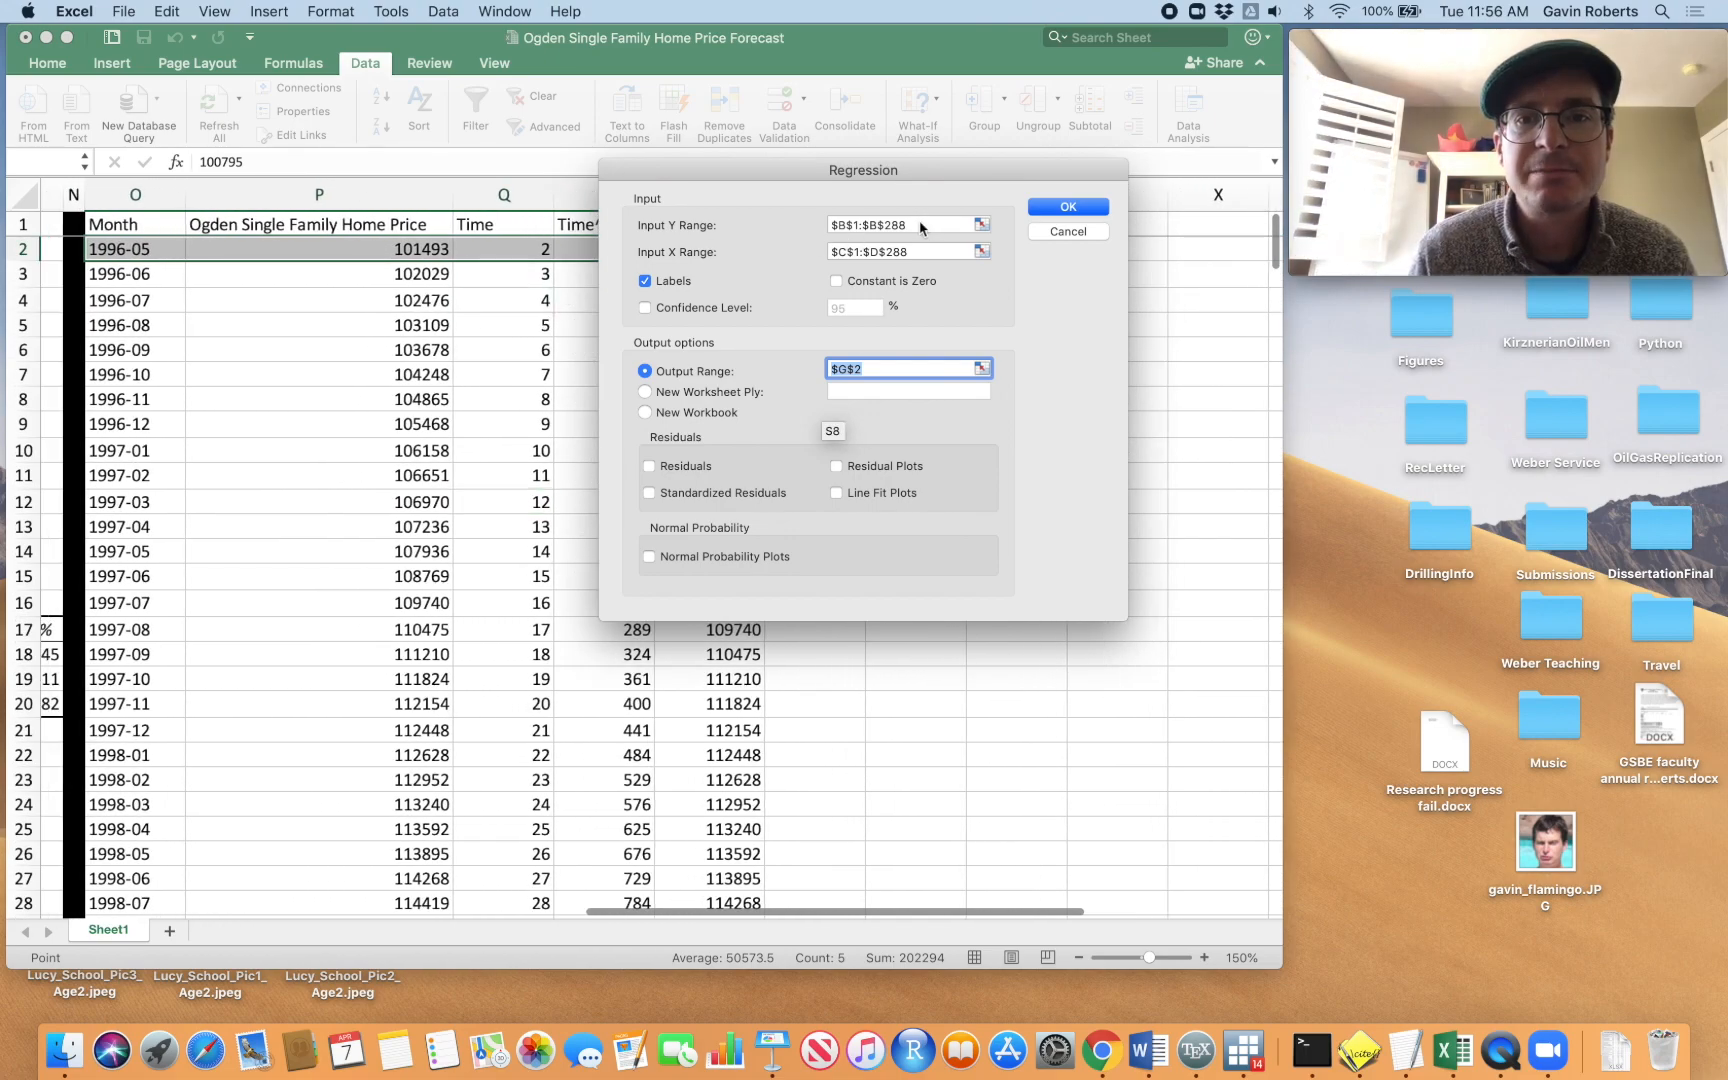
left_click(860, 224)
key("BackSpace")
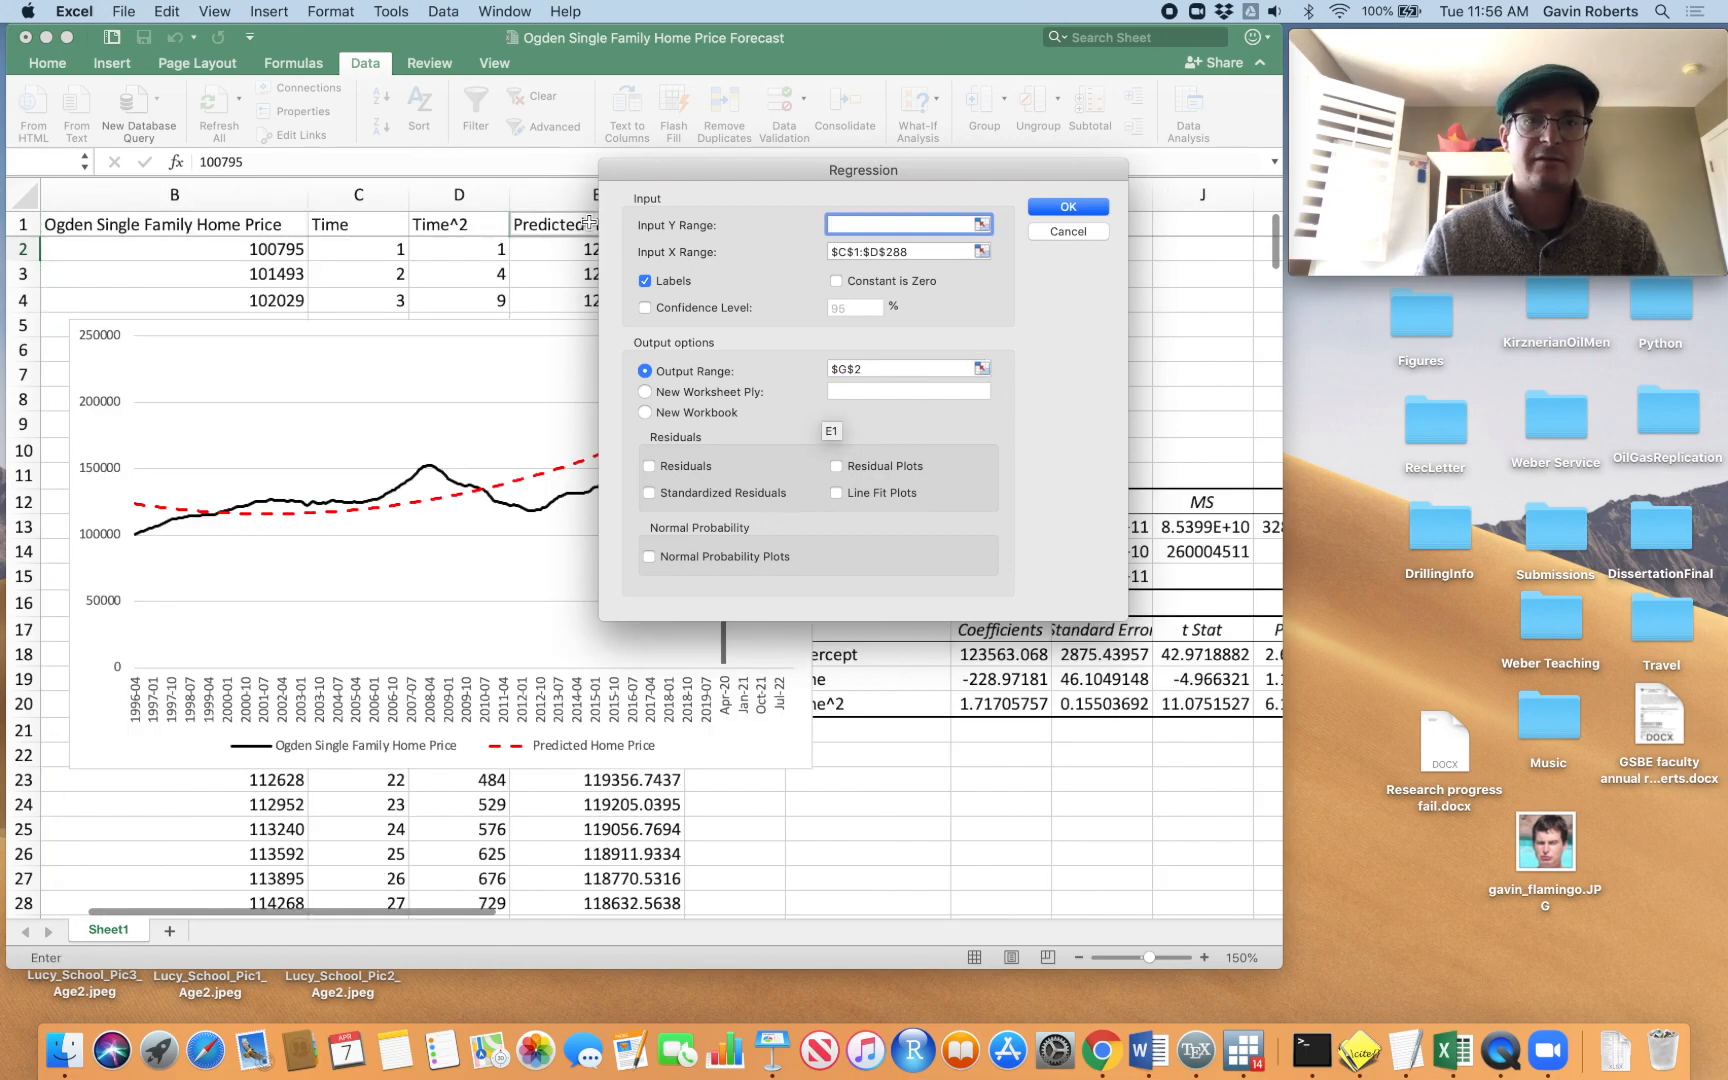
scroll(525, 285, "right", 10)
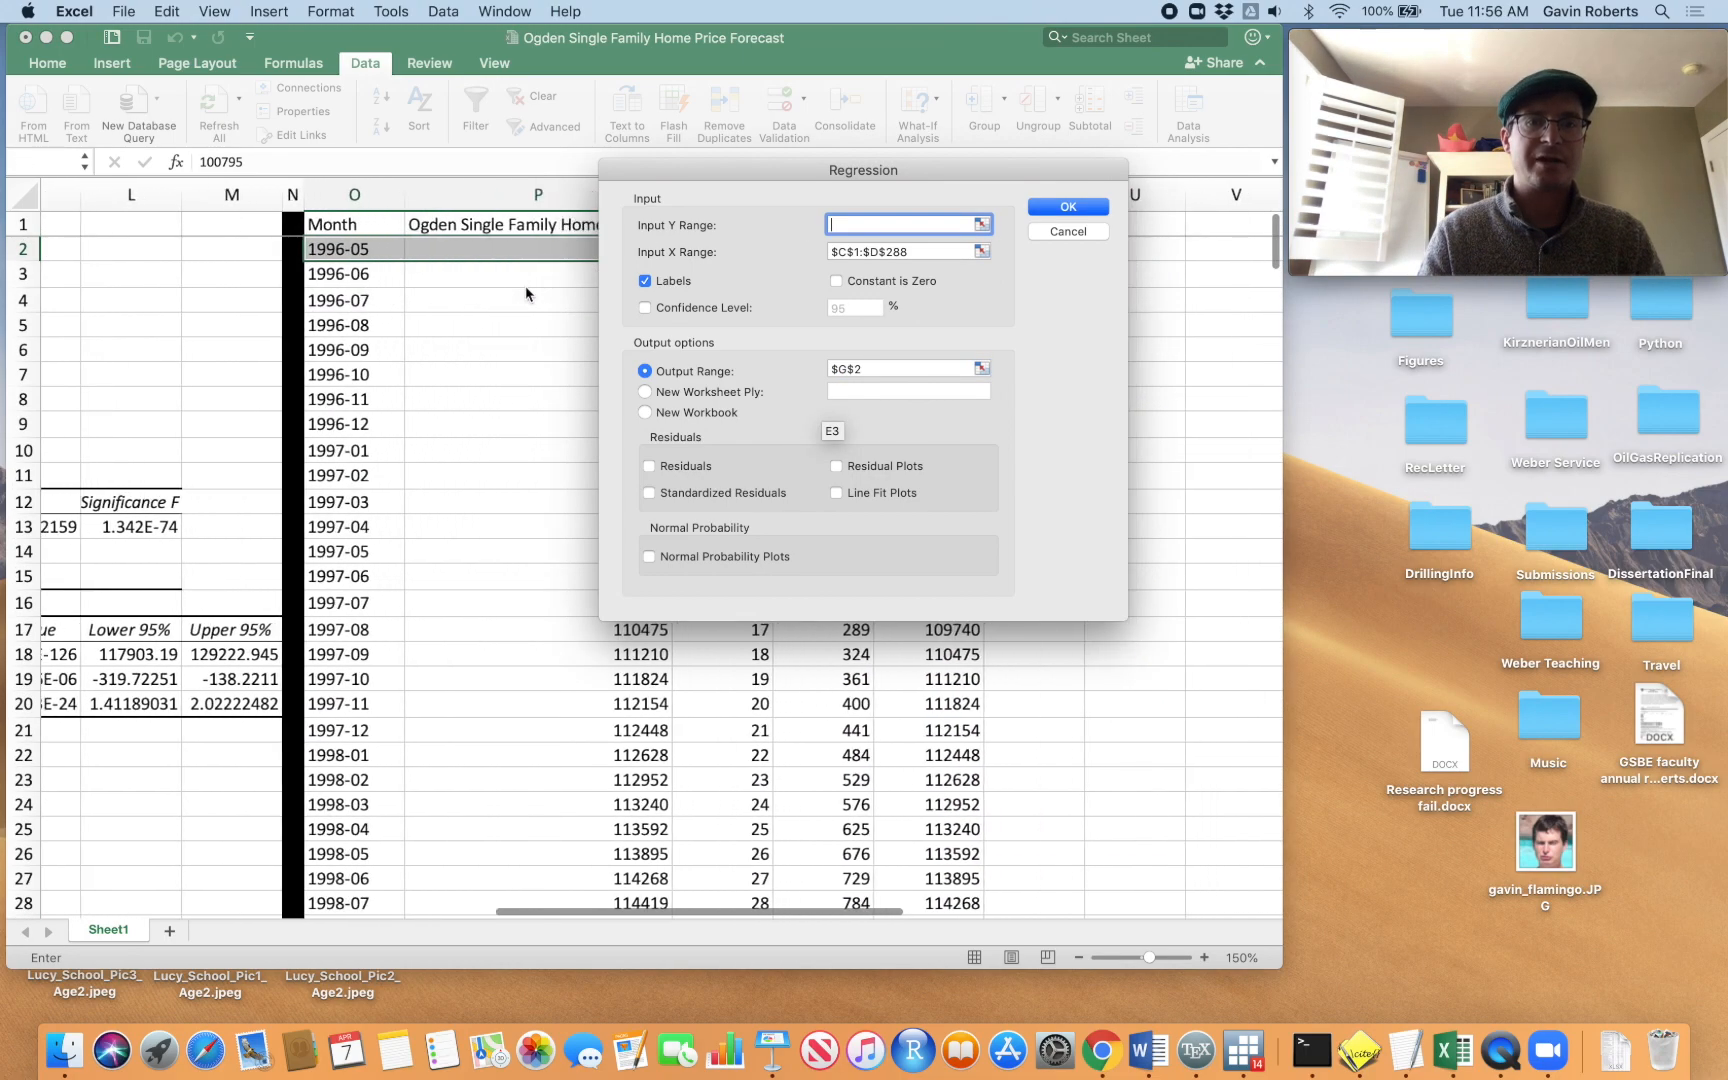
left_click(474, 245)
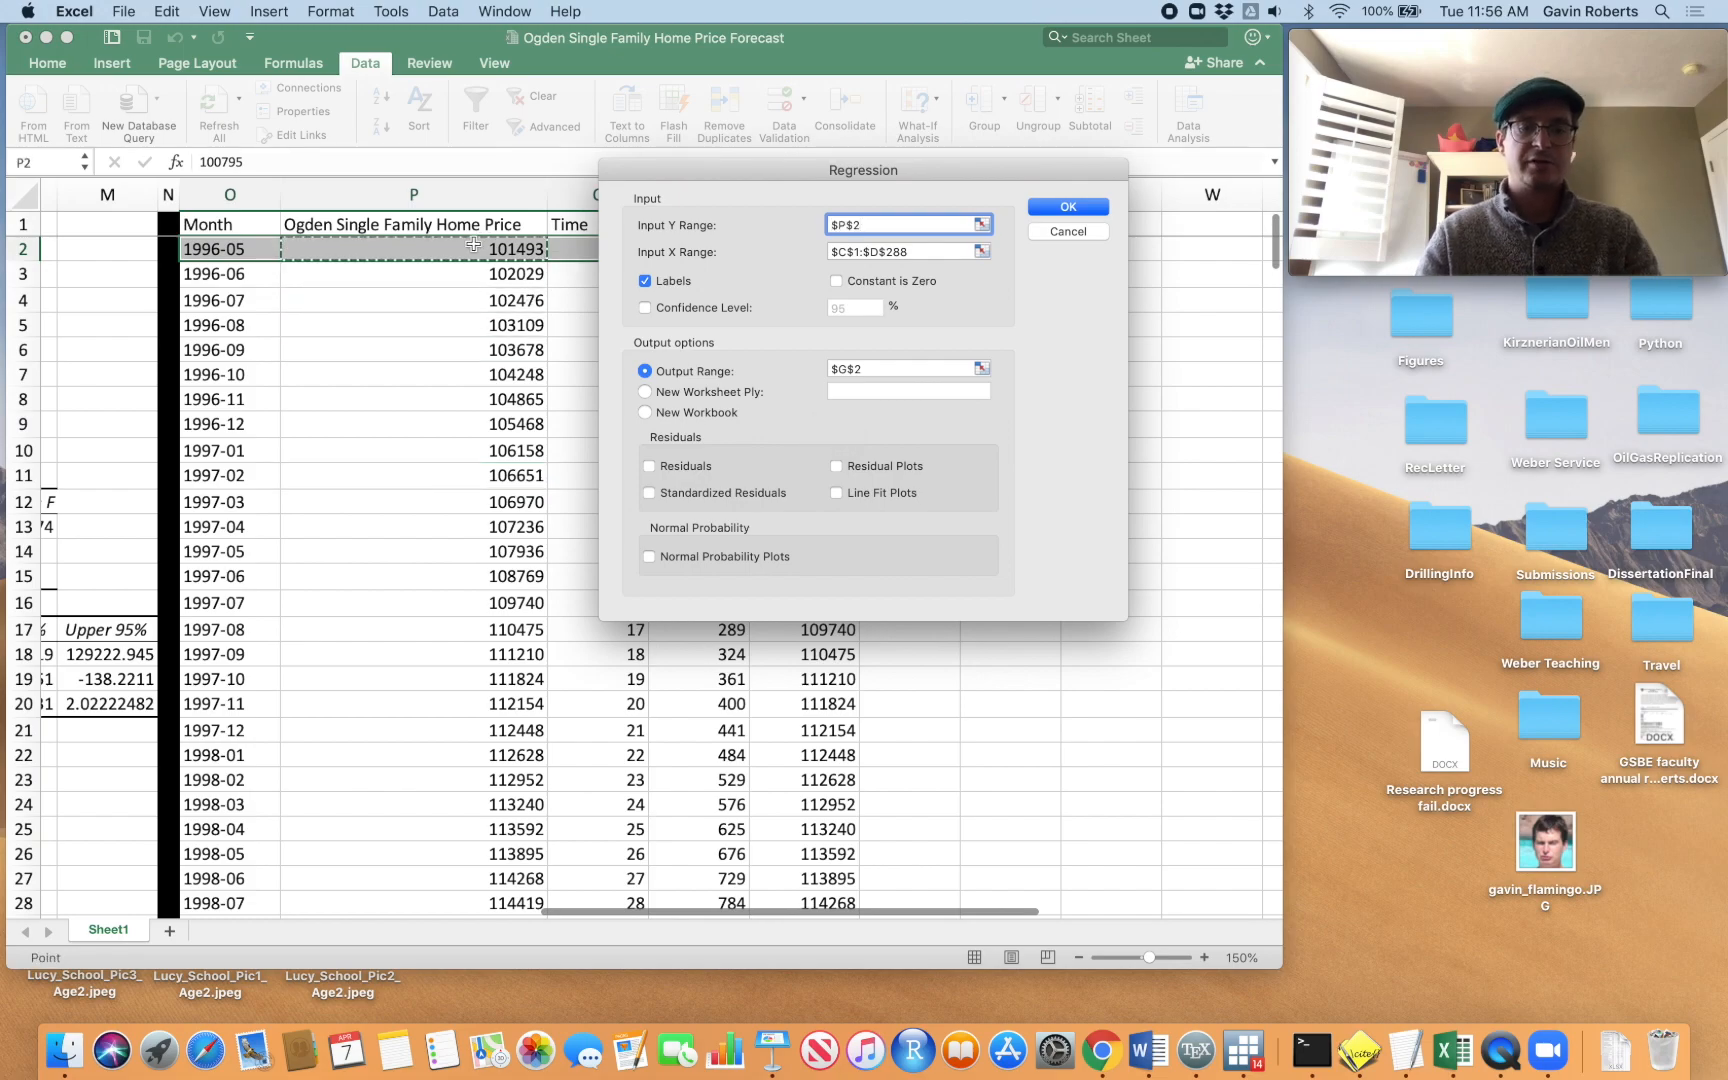
key("shift+super+Down")
scroll(518, 323, "up", 20)
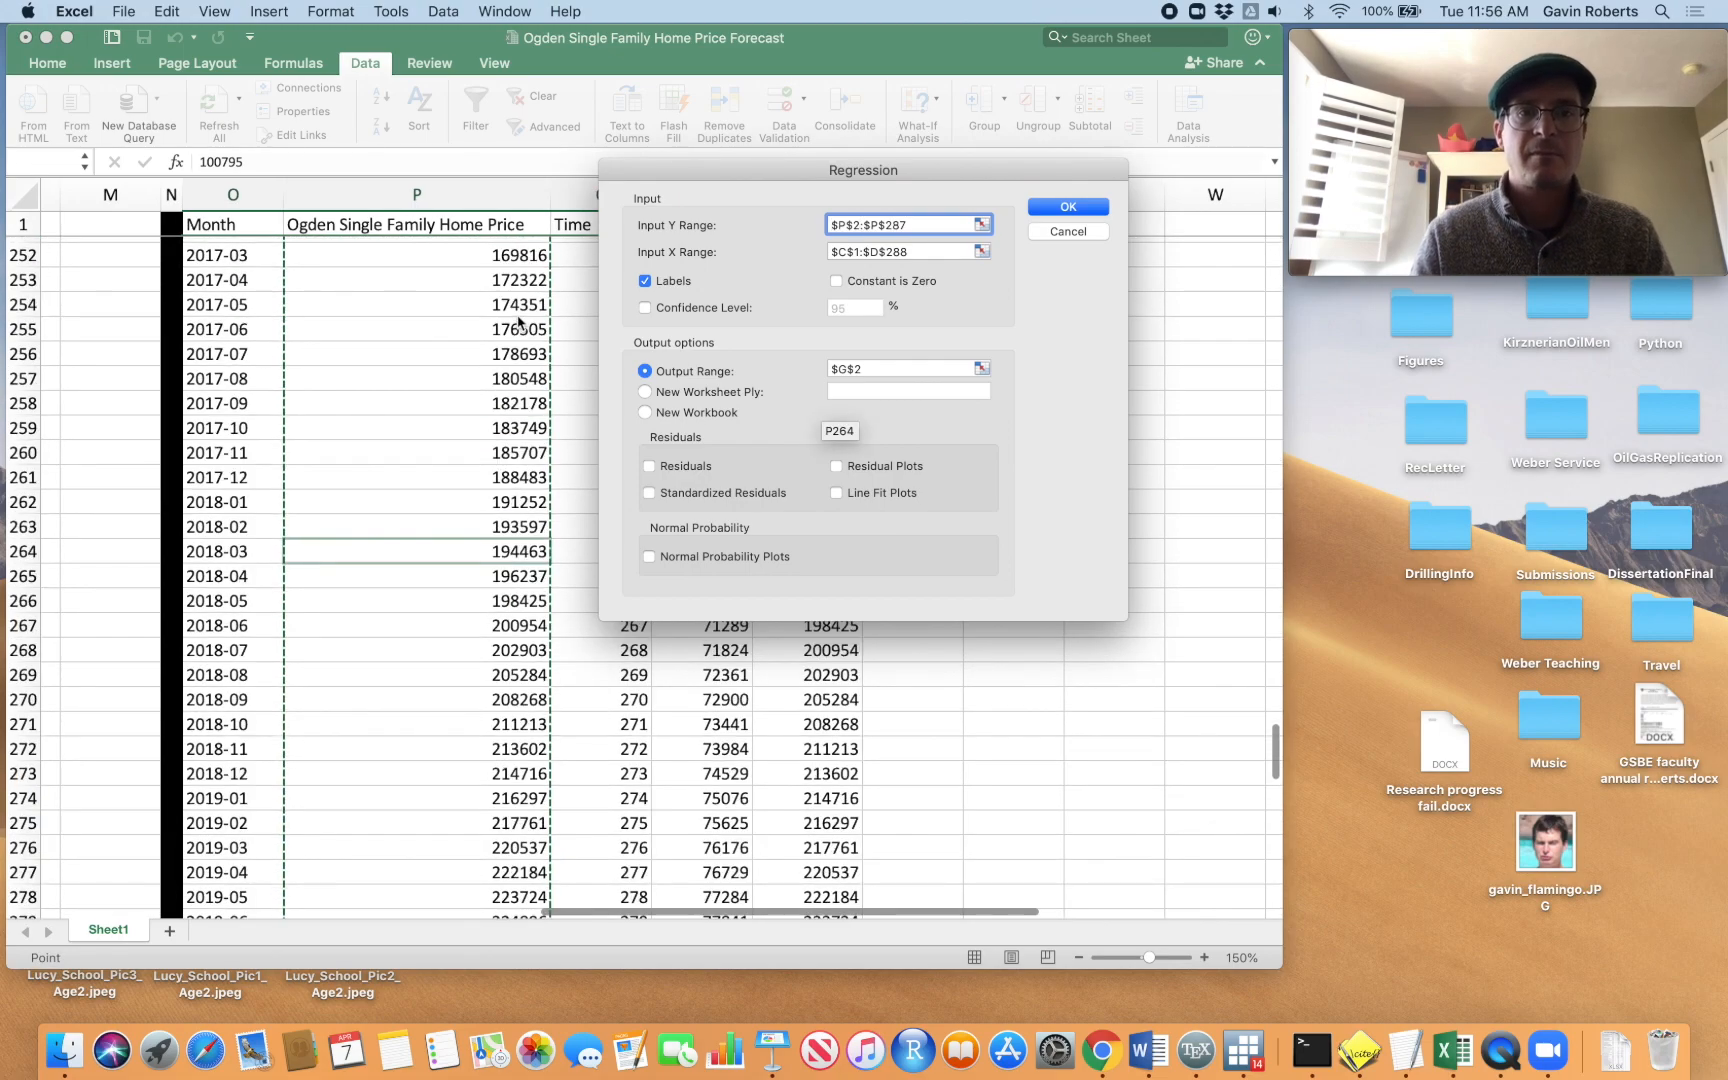
Set the regression's Input X Range to $Q$1:$S$287, covering Time, Time^2 and L.Home Price with their headers
scroll(518, 323, "left", 3)
scroll(518, 323, "right", 10)
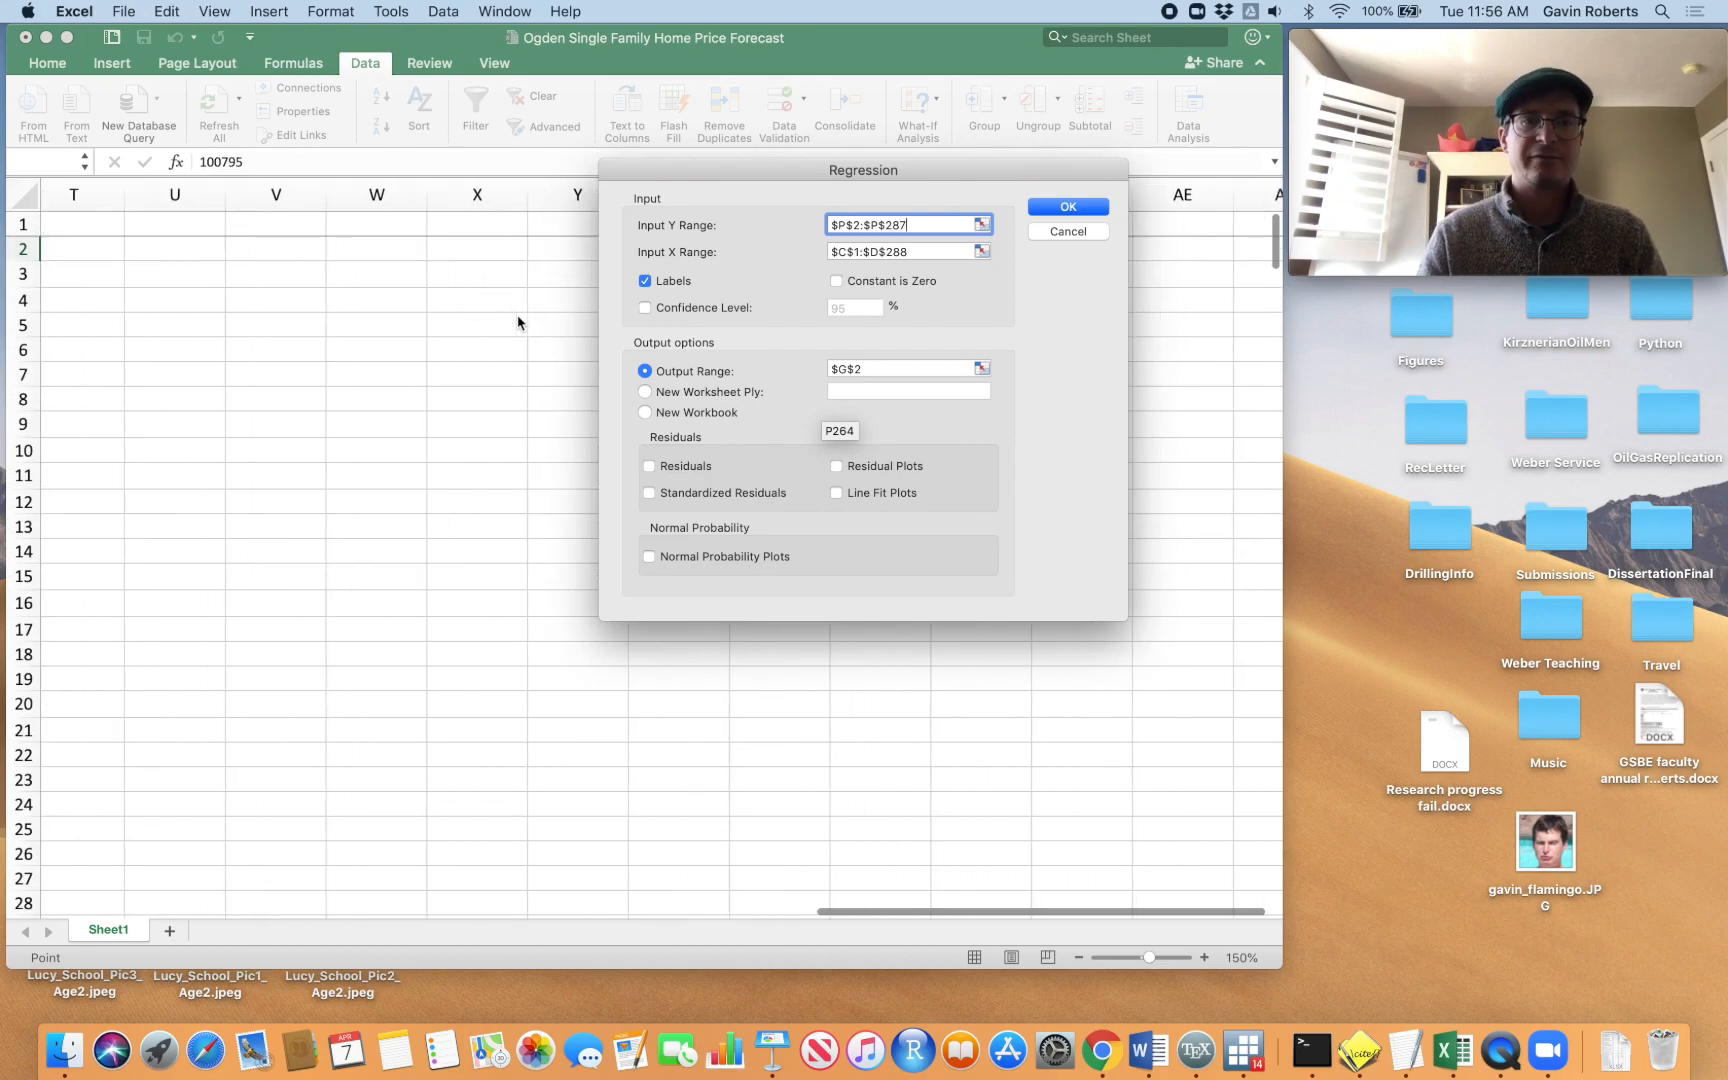
scroll(518, 323, "left", 5)
scroll(518, 323, "left", 3)
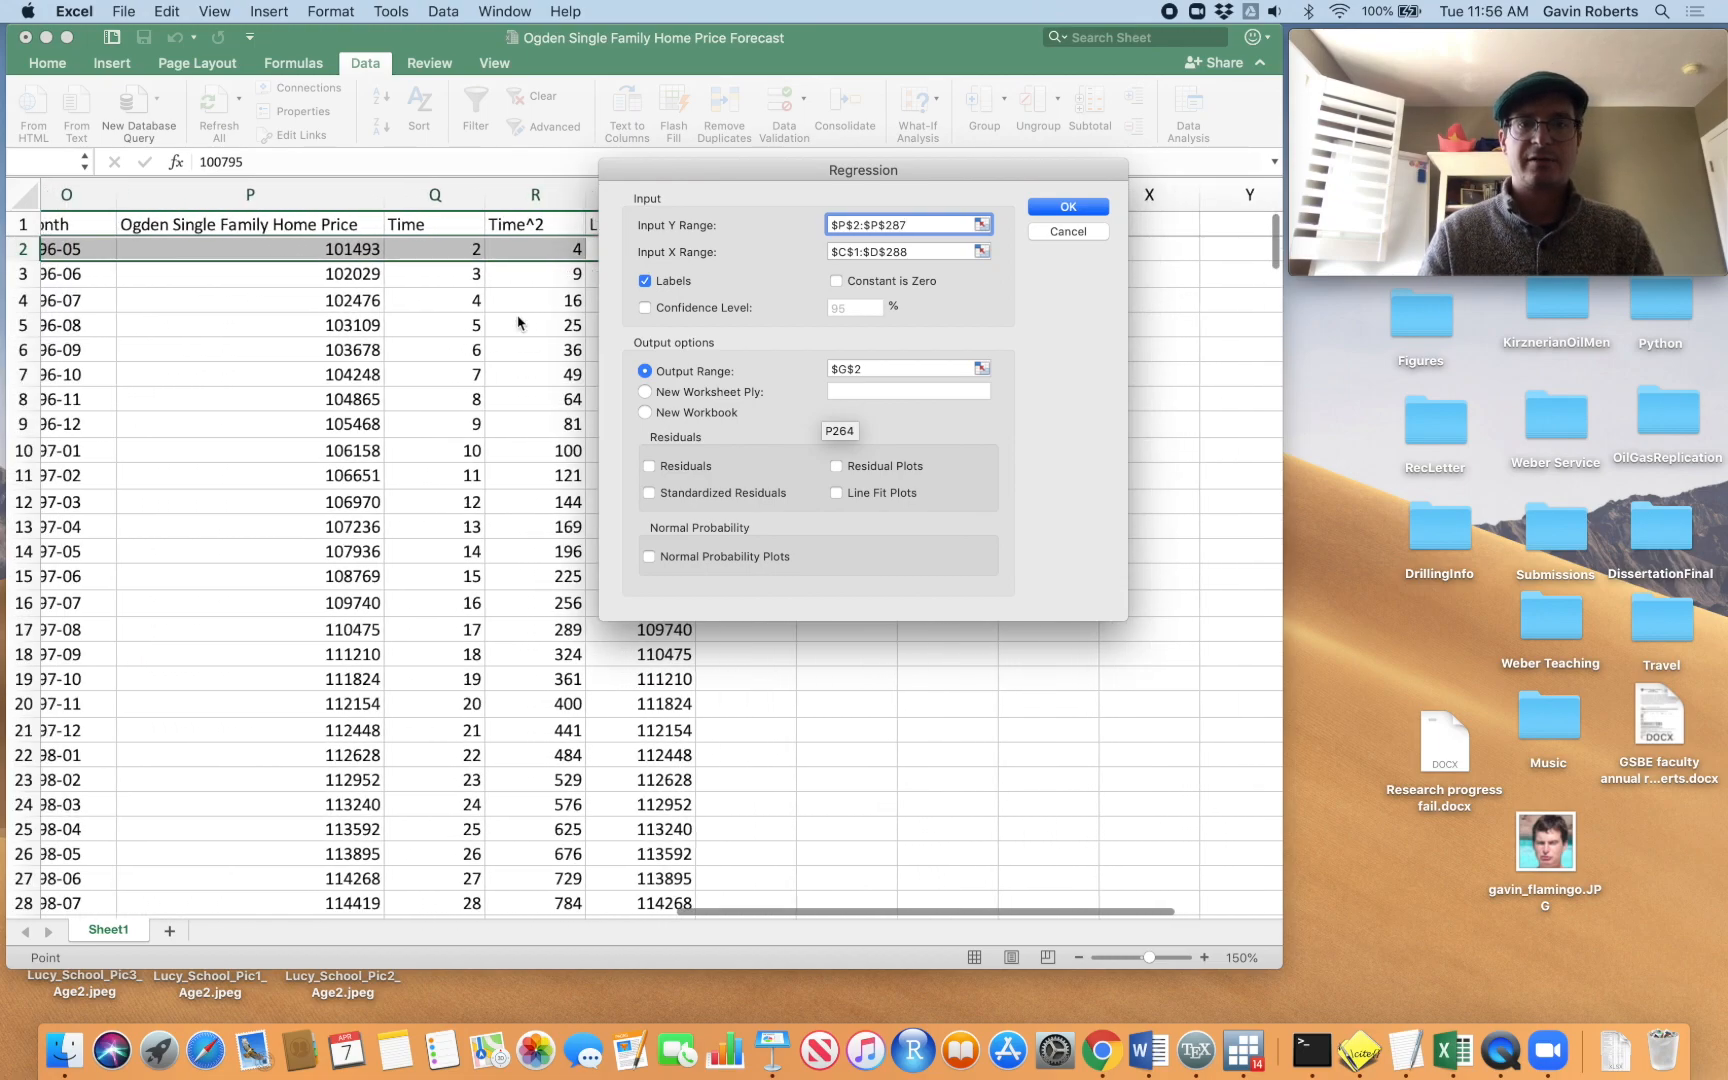
left_click(900, 251)
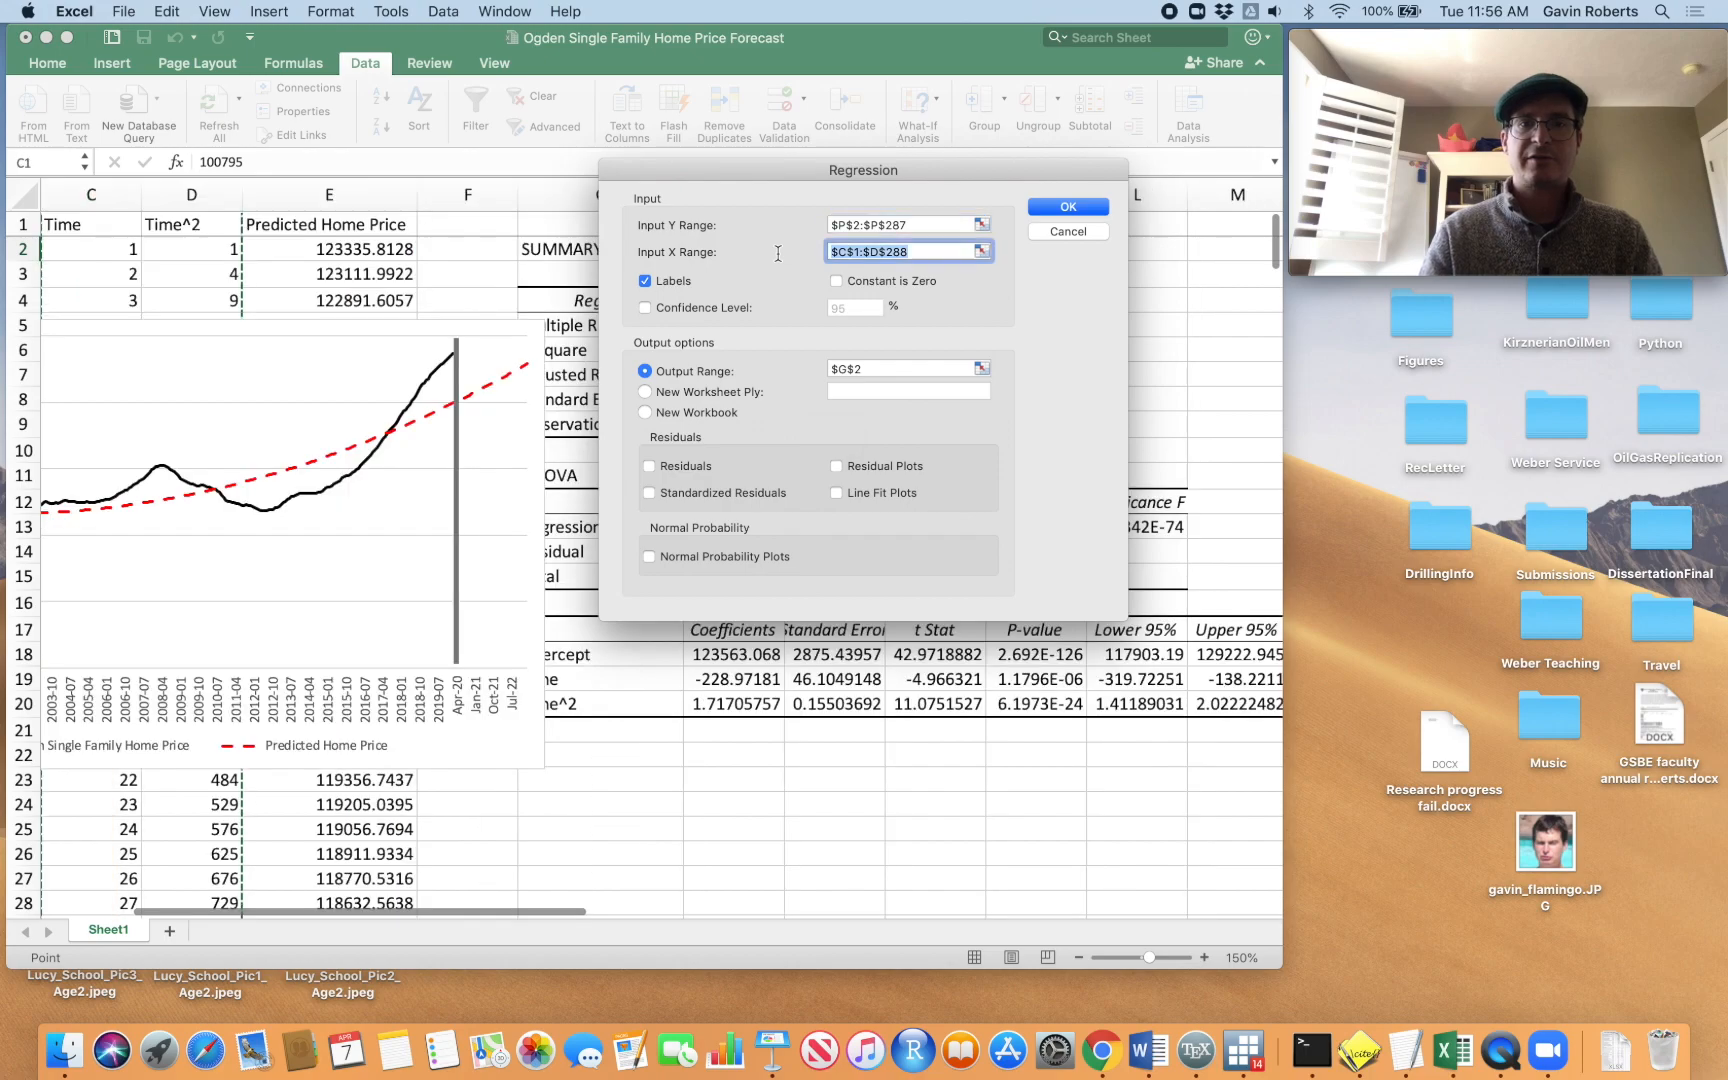
key("BackSpace")
scroll(513, 251, "right", 10)
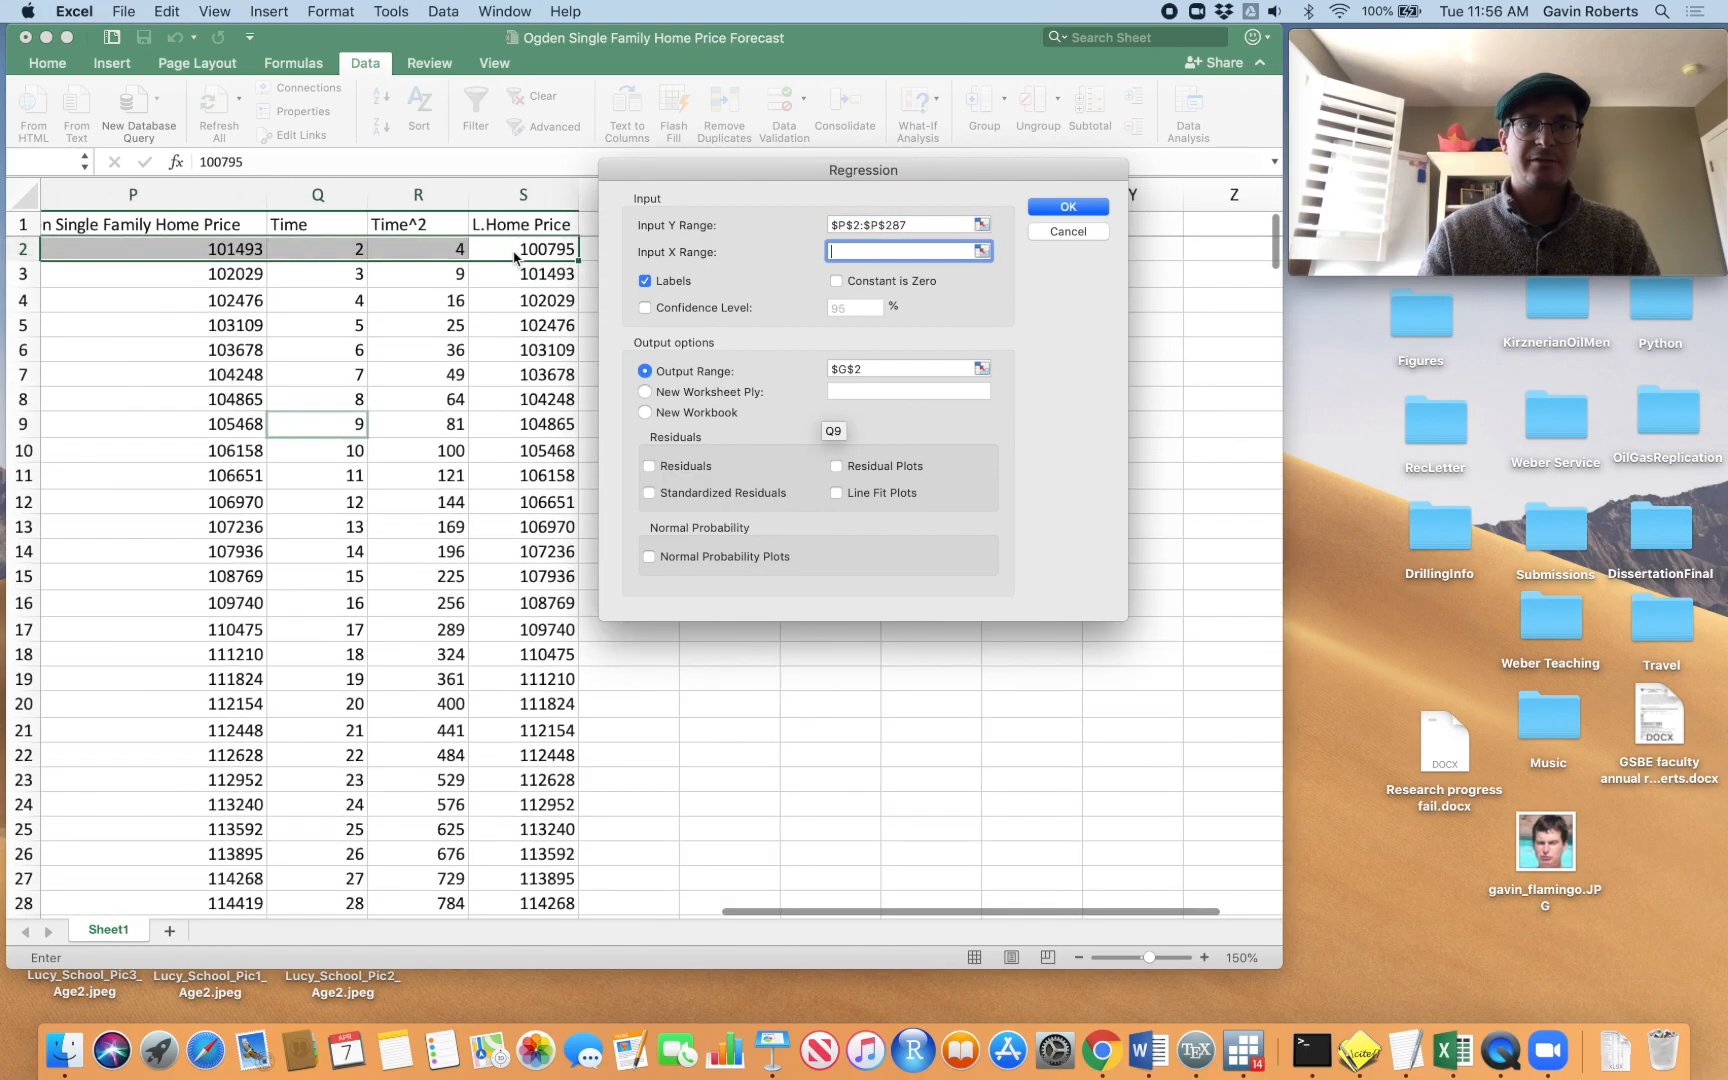
left_click_drag(318, 224, 490, 224)
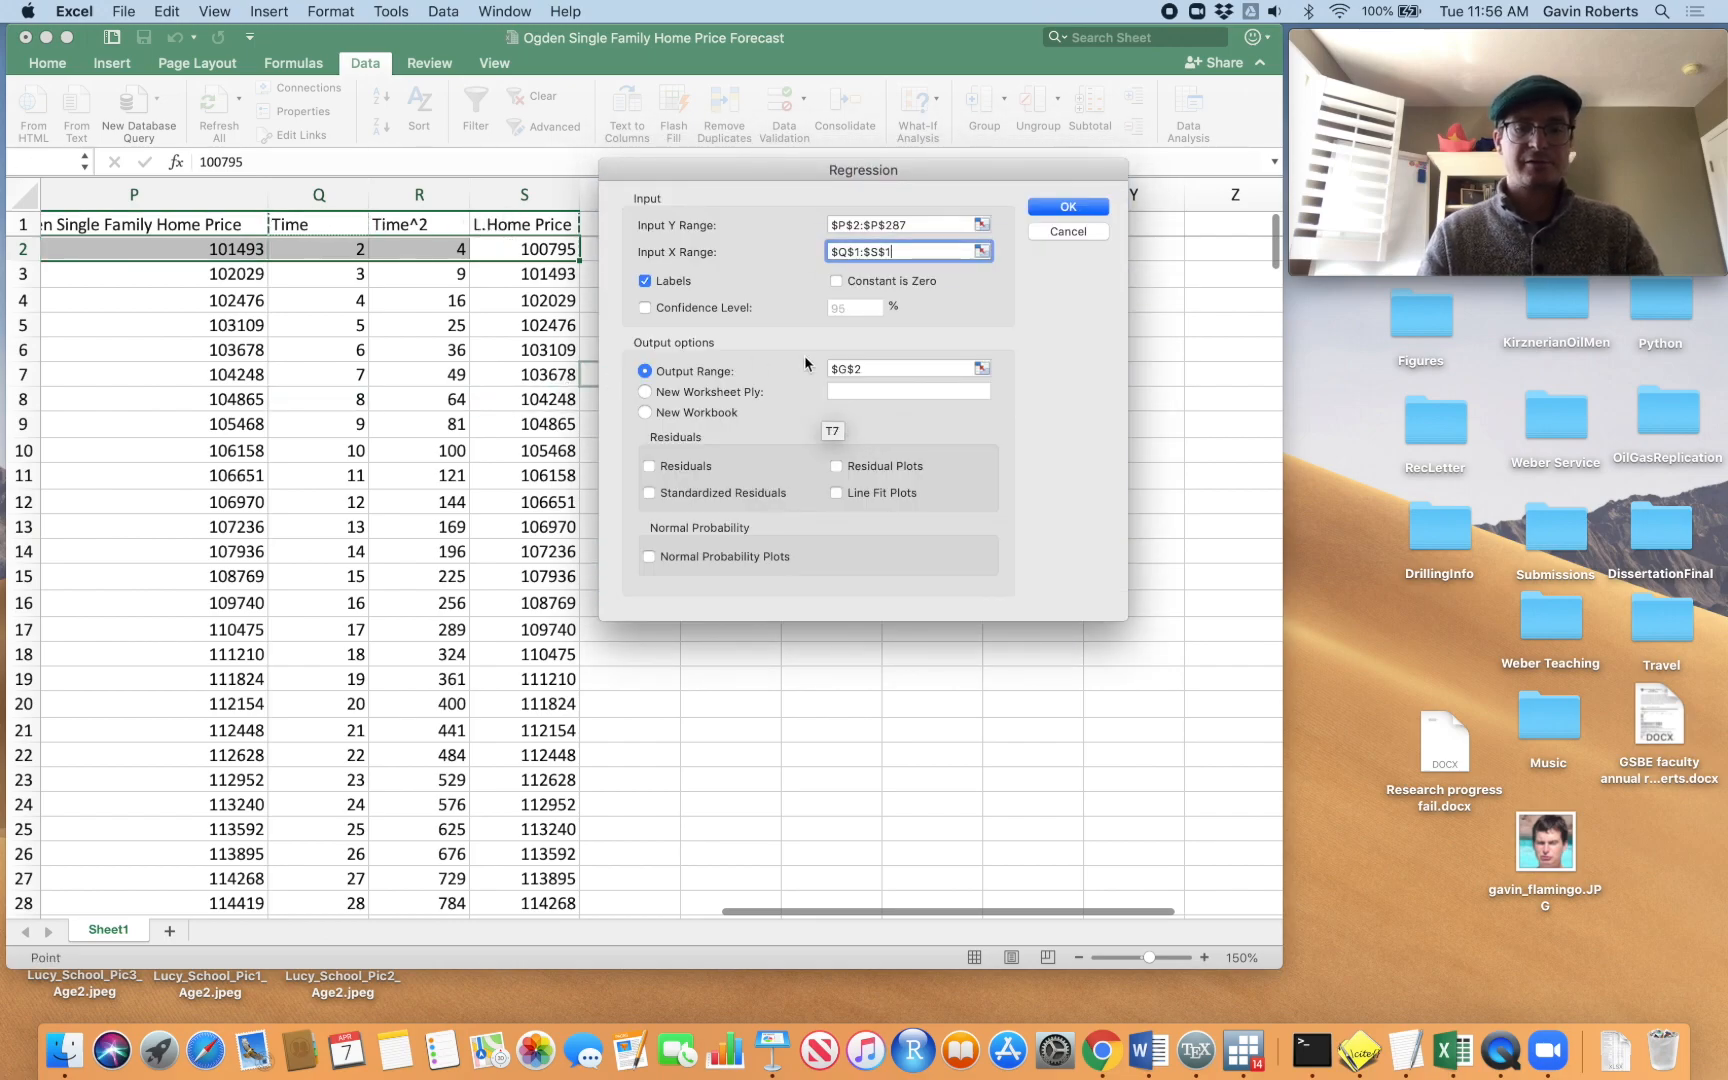
key("super+shift+Down")
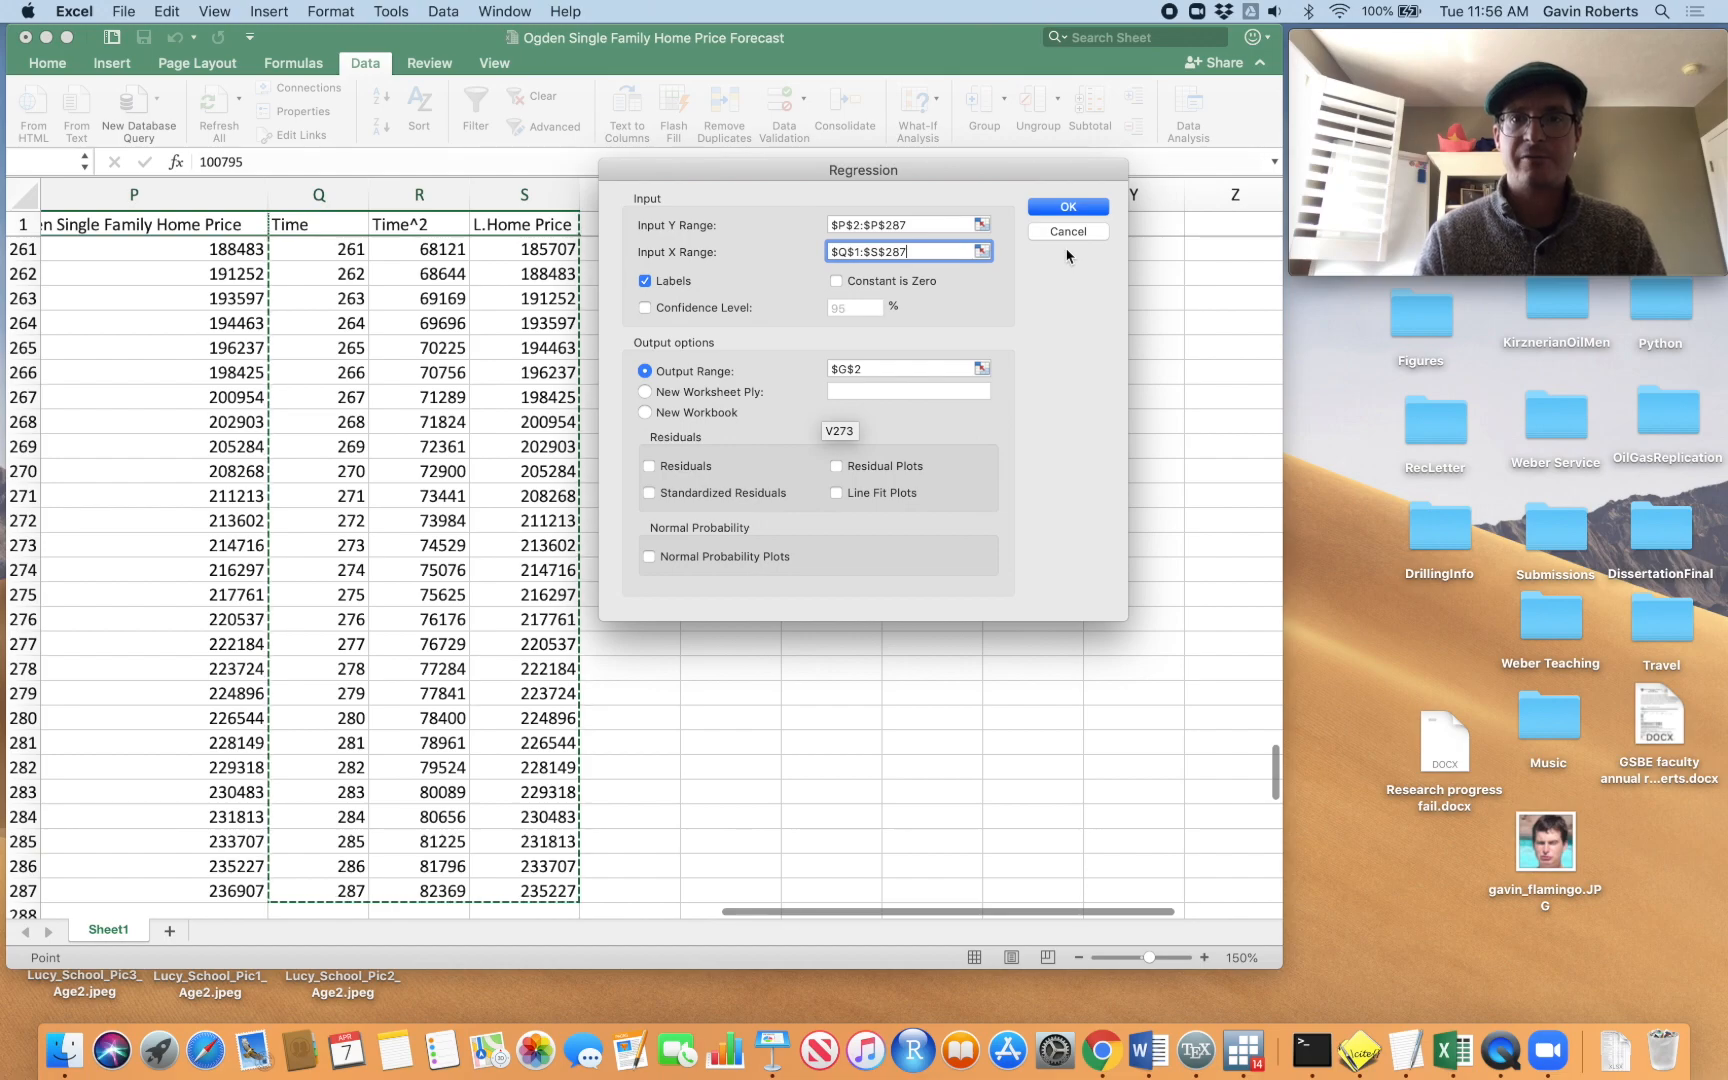
scroll(452, 373, "up", 10)
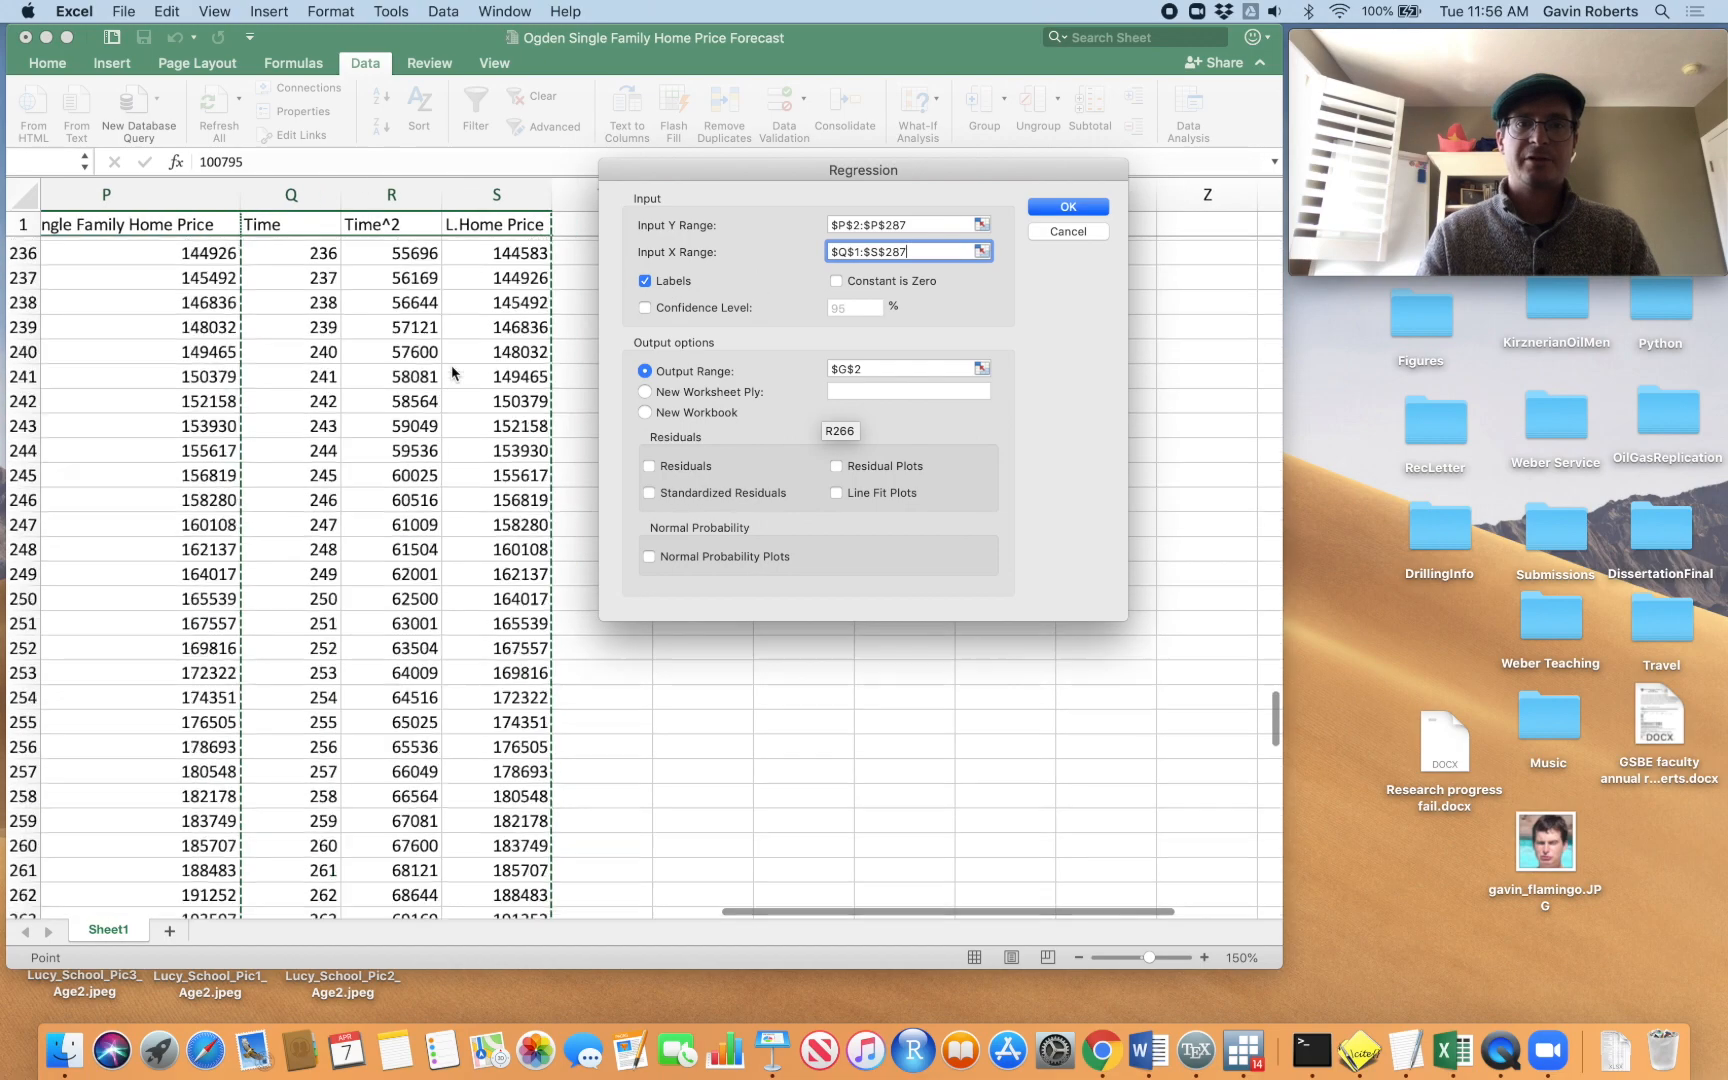
Set the regression's Output Range to $V$2 and try to run the analysis
scroll(452, 373, "up", 15)
scroll(452, 373, "right", 5)
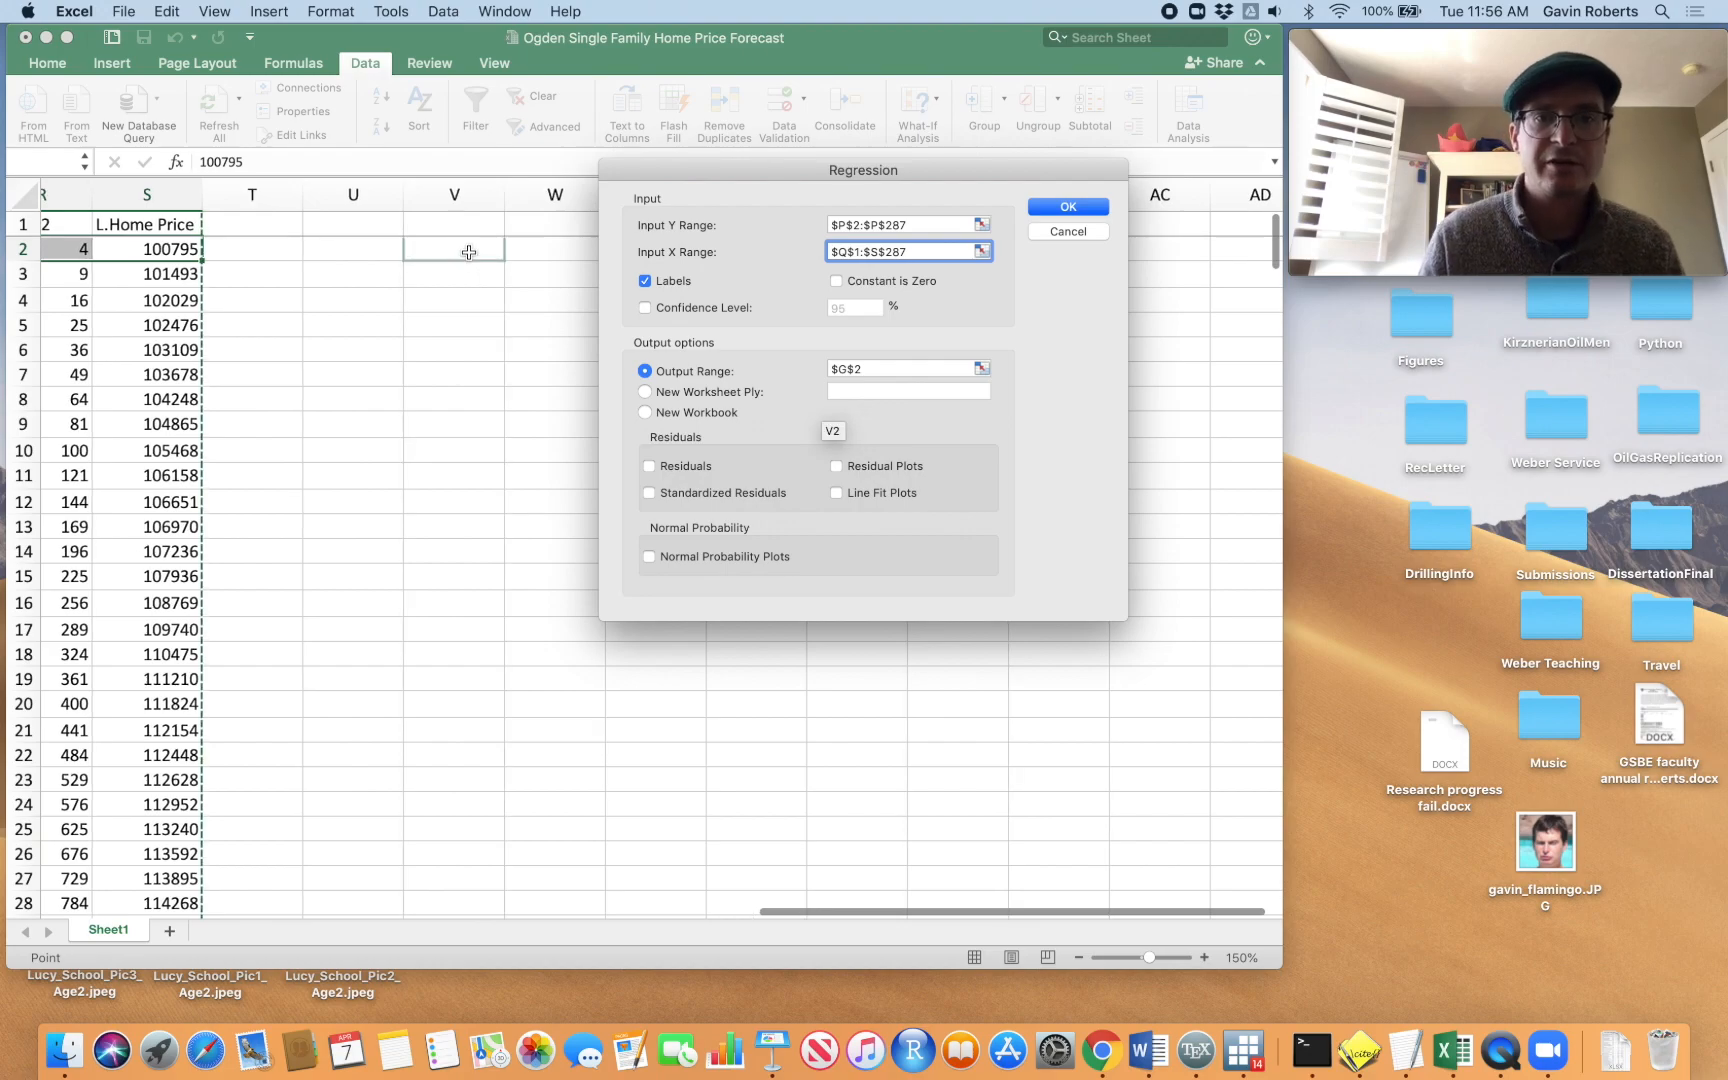
left_click(876, 369)
key("BackSpace")
key("BackSpace")
key("BackSpace")
key("BackSpace")
scroll(321, 327, "right", 10)
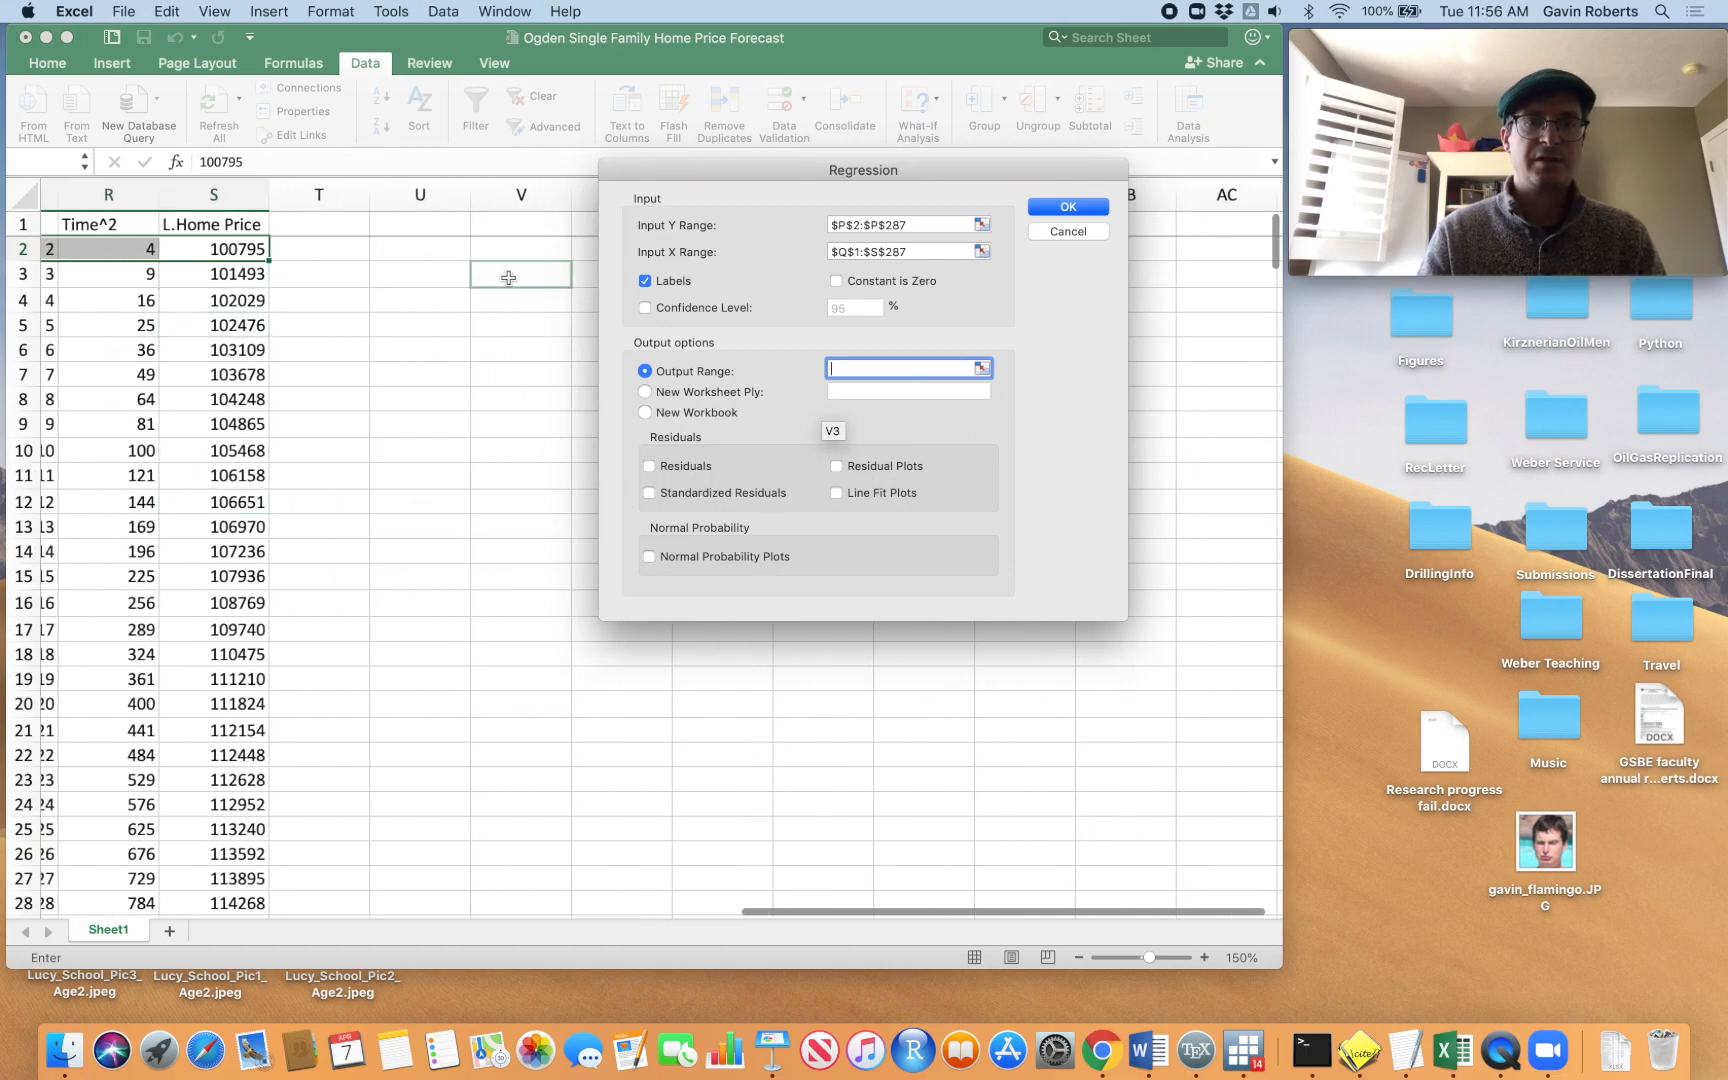
left_click(517, 251)
left_click(1079, 212)
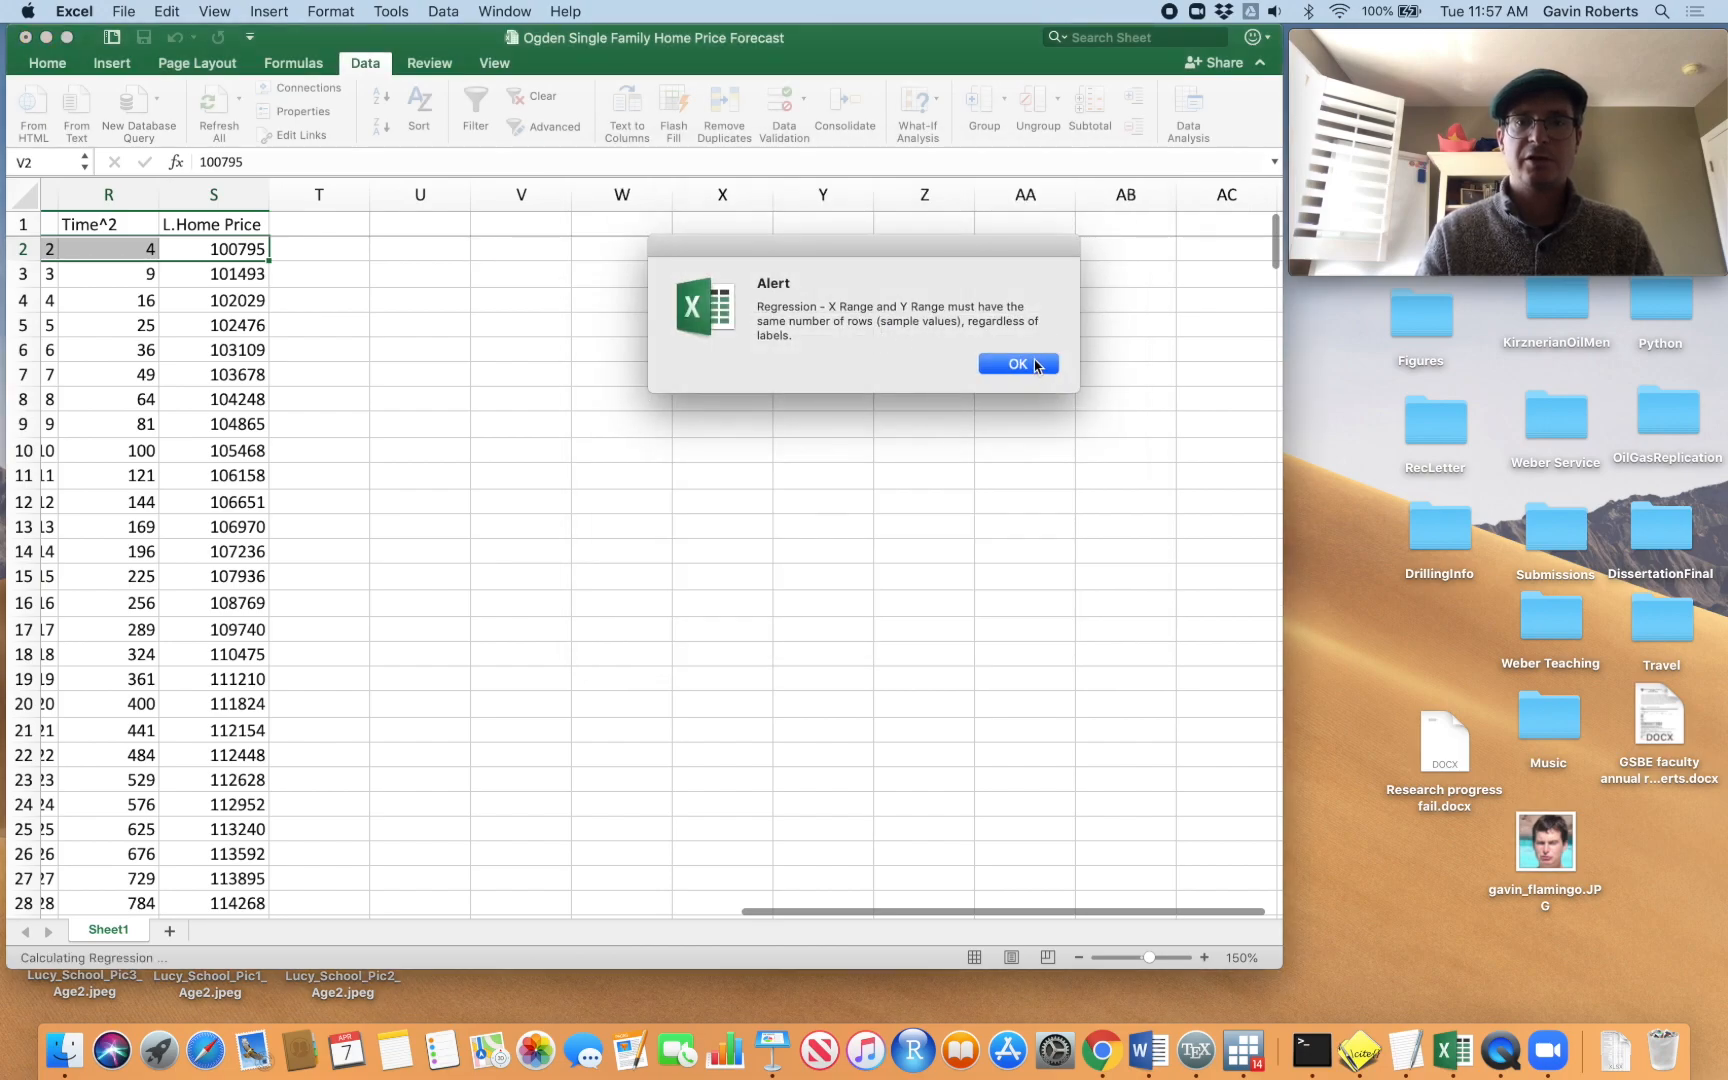
left_click(1033, 365)
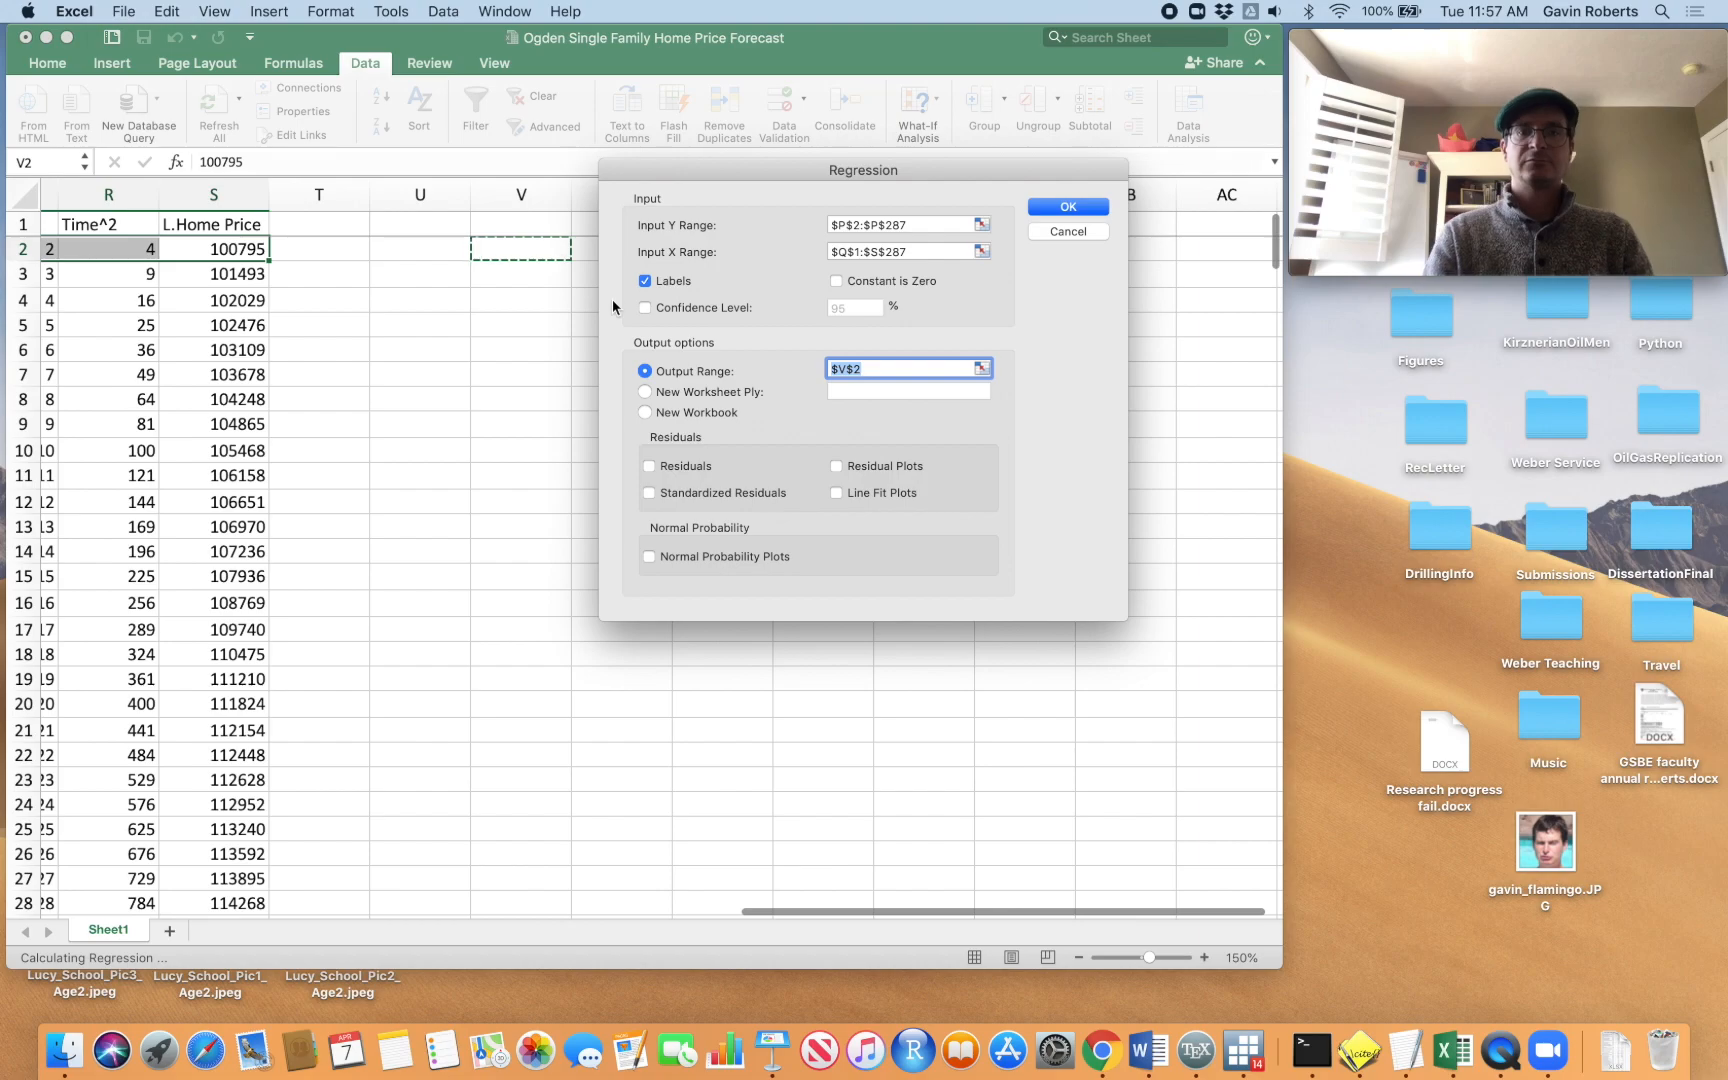
Examine the first and last rows of the copied home price data against the regression's X and Y ranges
scroll(348, 345, "left", 5)
scroll(348, 349, "down", 20)
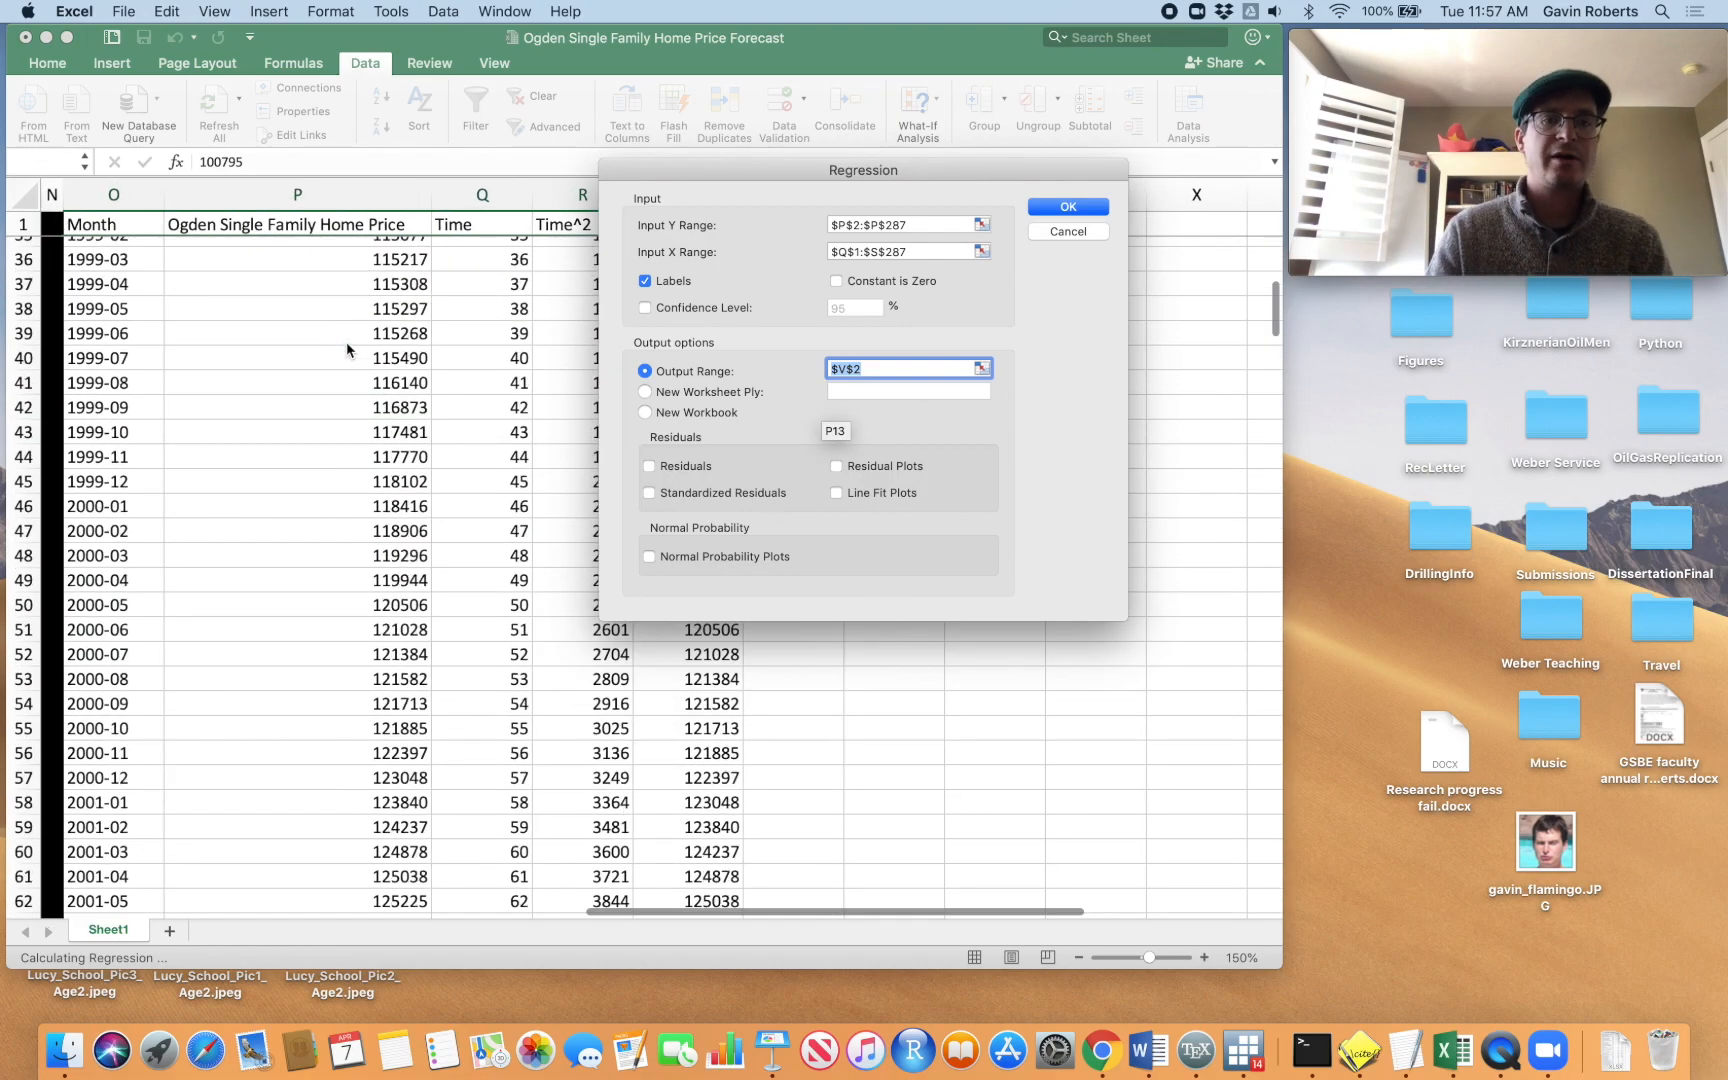
scroll(348, 350, "down", 10)
scroll(348, 350, "up", 10)
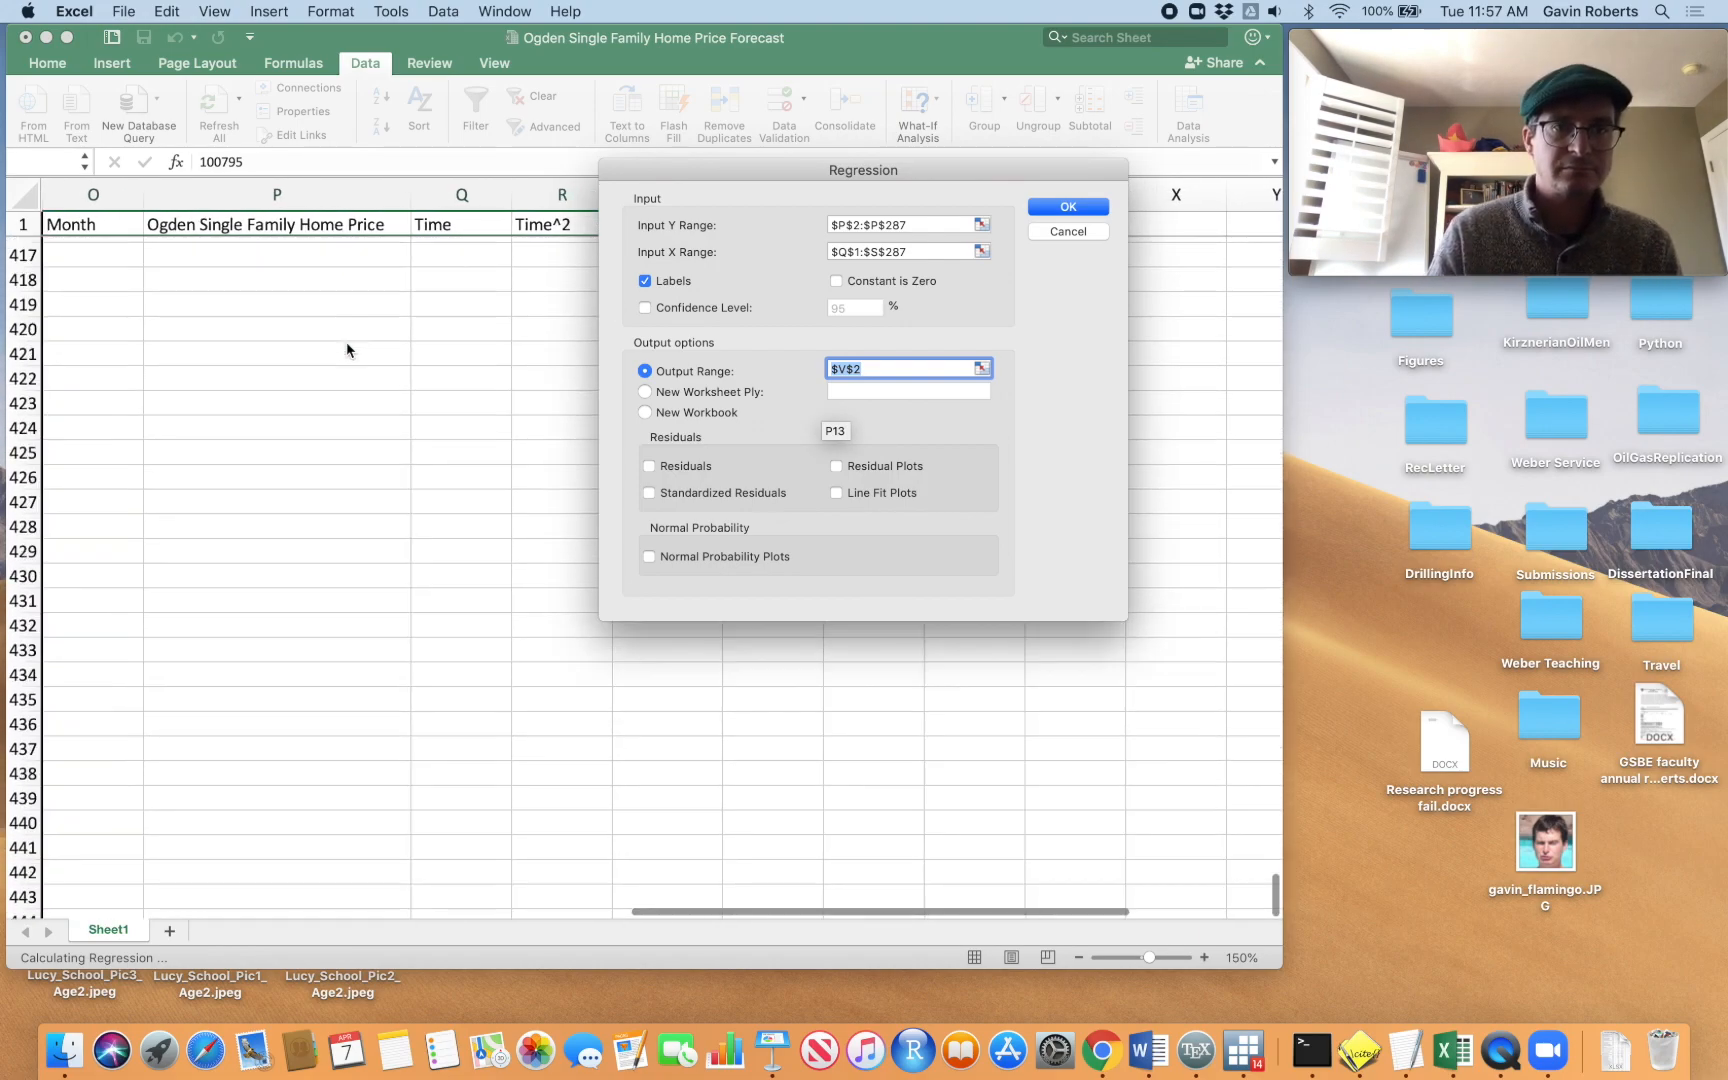
scroll(348, 350, "down", 10)
scroll(348, 350, "up", 20)
scroll(347, 349, "down", 1)
scroll(347, 349, "left", 2)
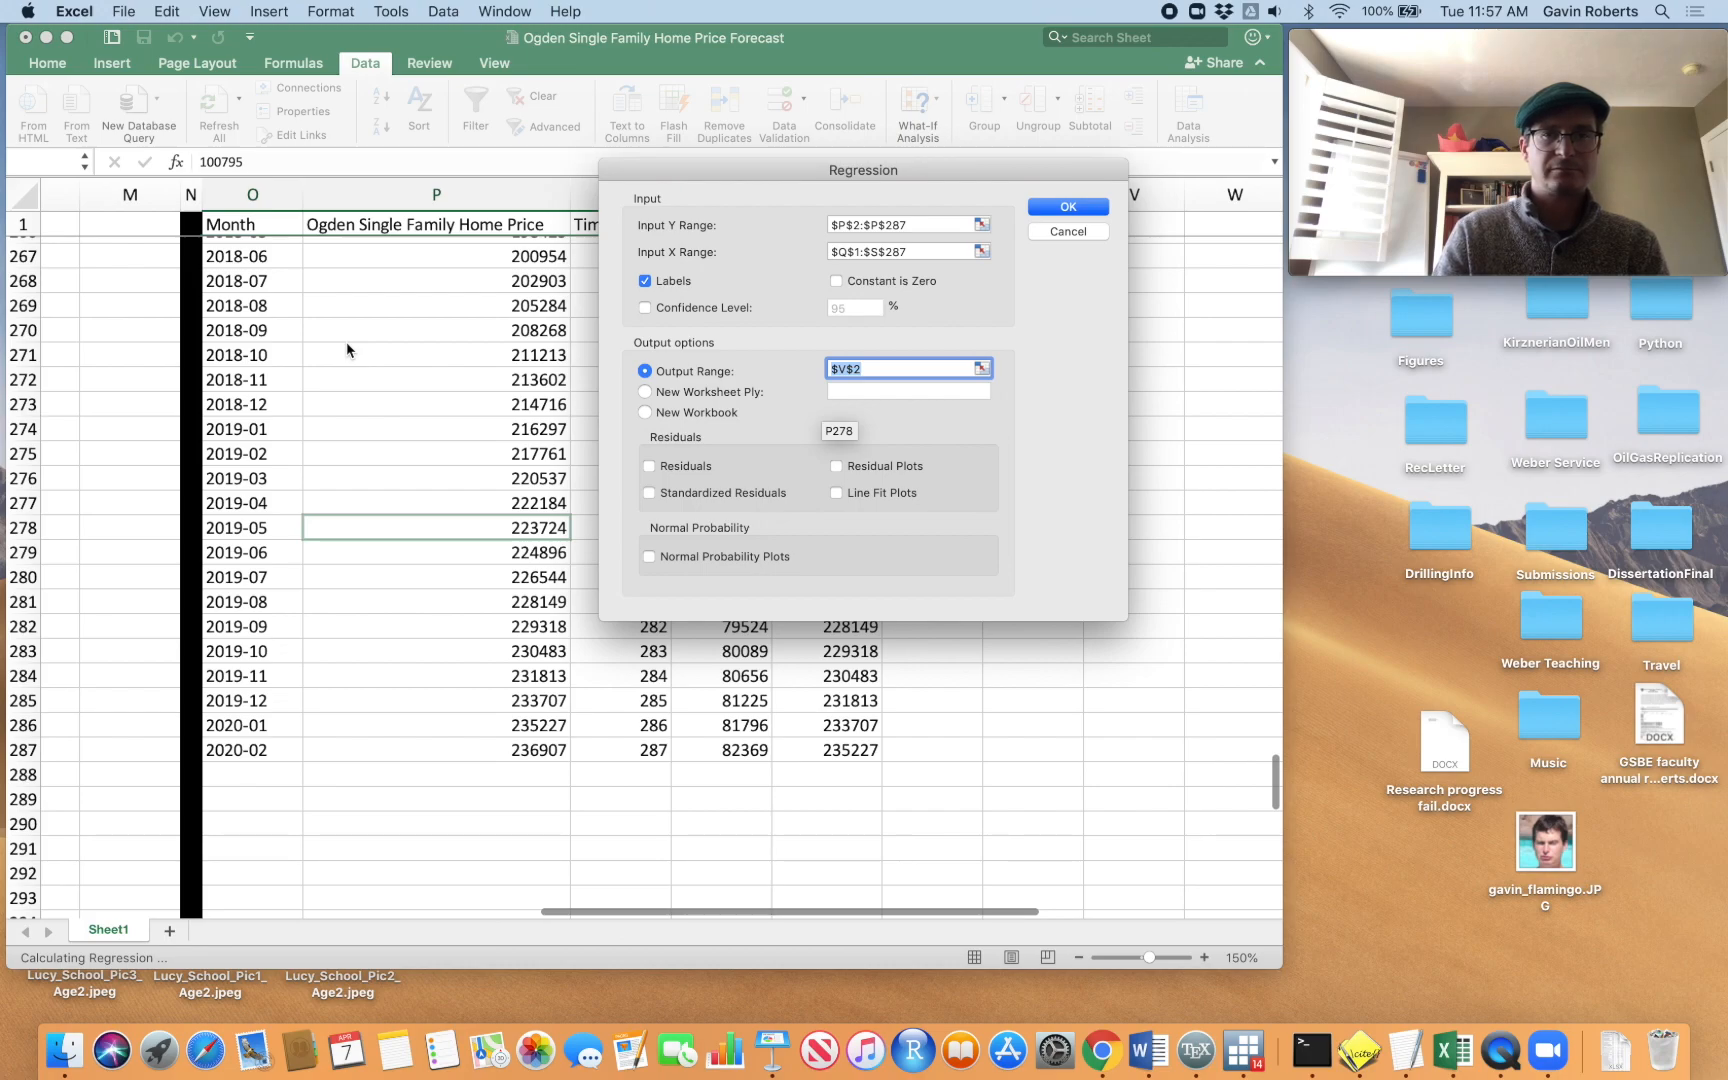
scroll(347, 350, "up", 20)
scroll(347, 350, "right", 10)
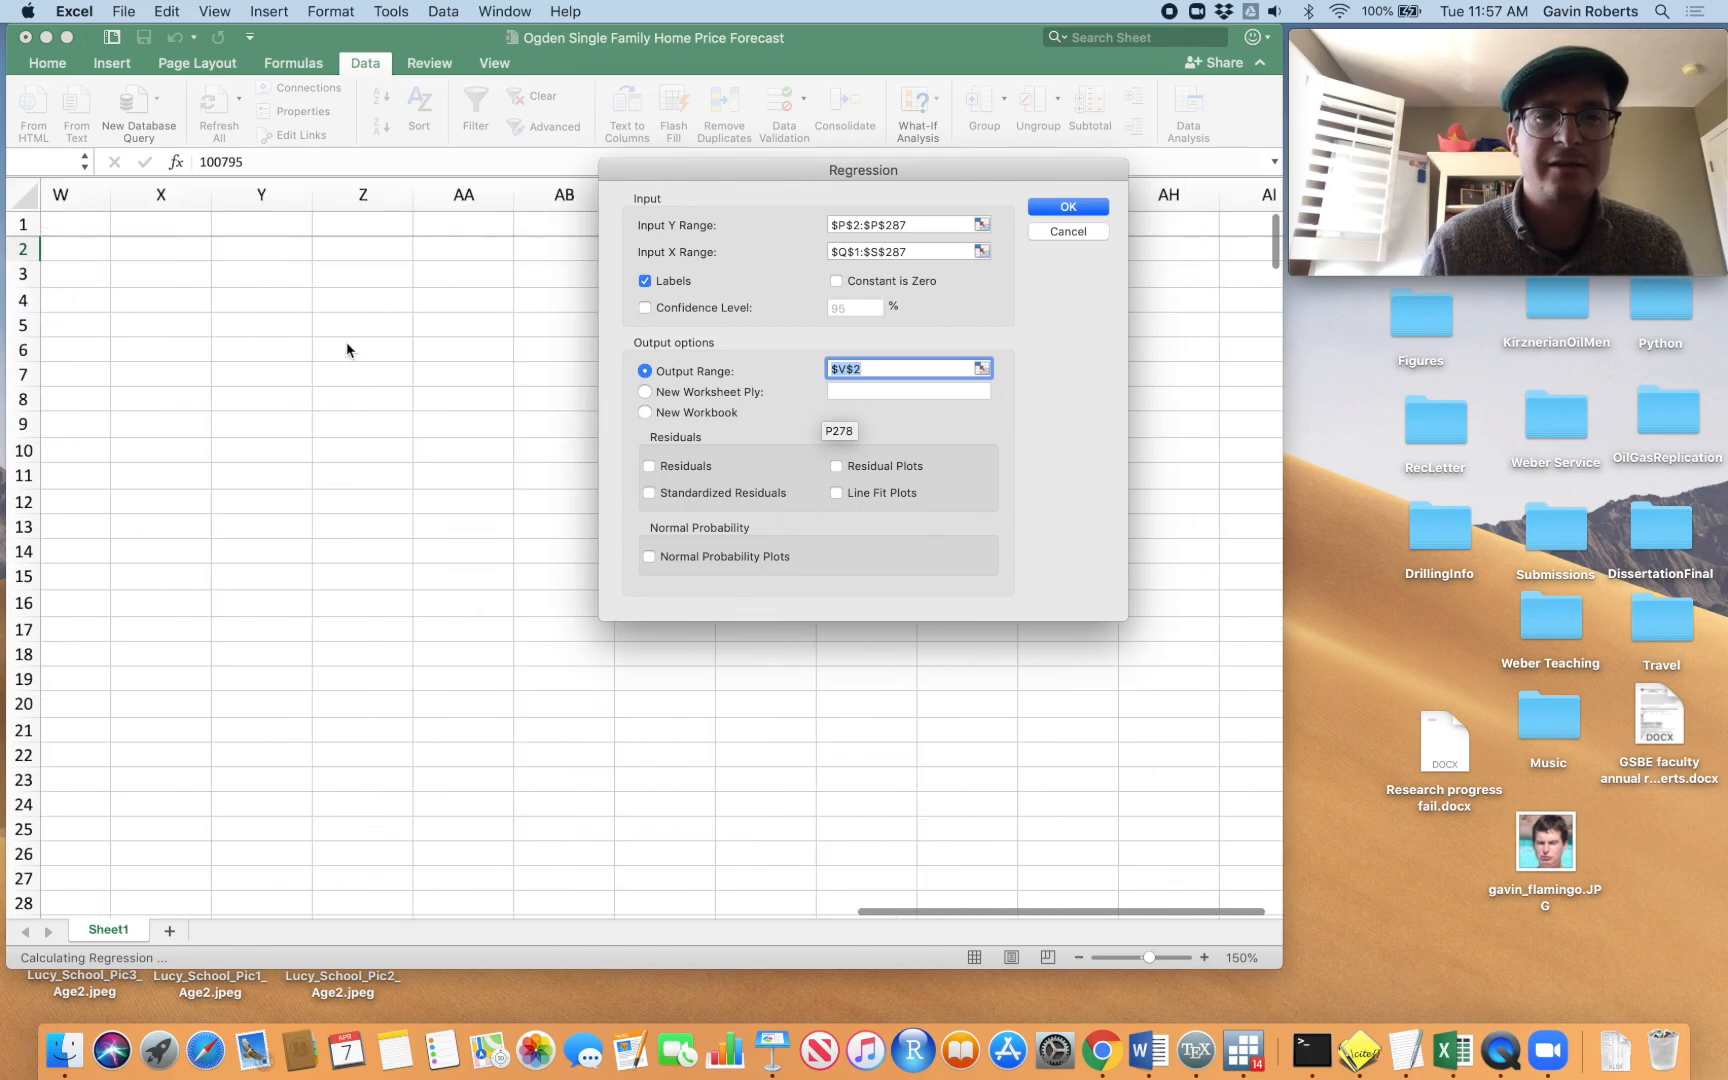
scroll(347, 350, "left", 15)
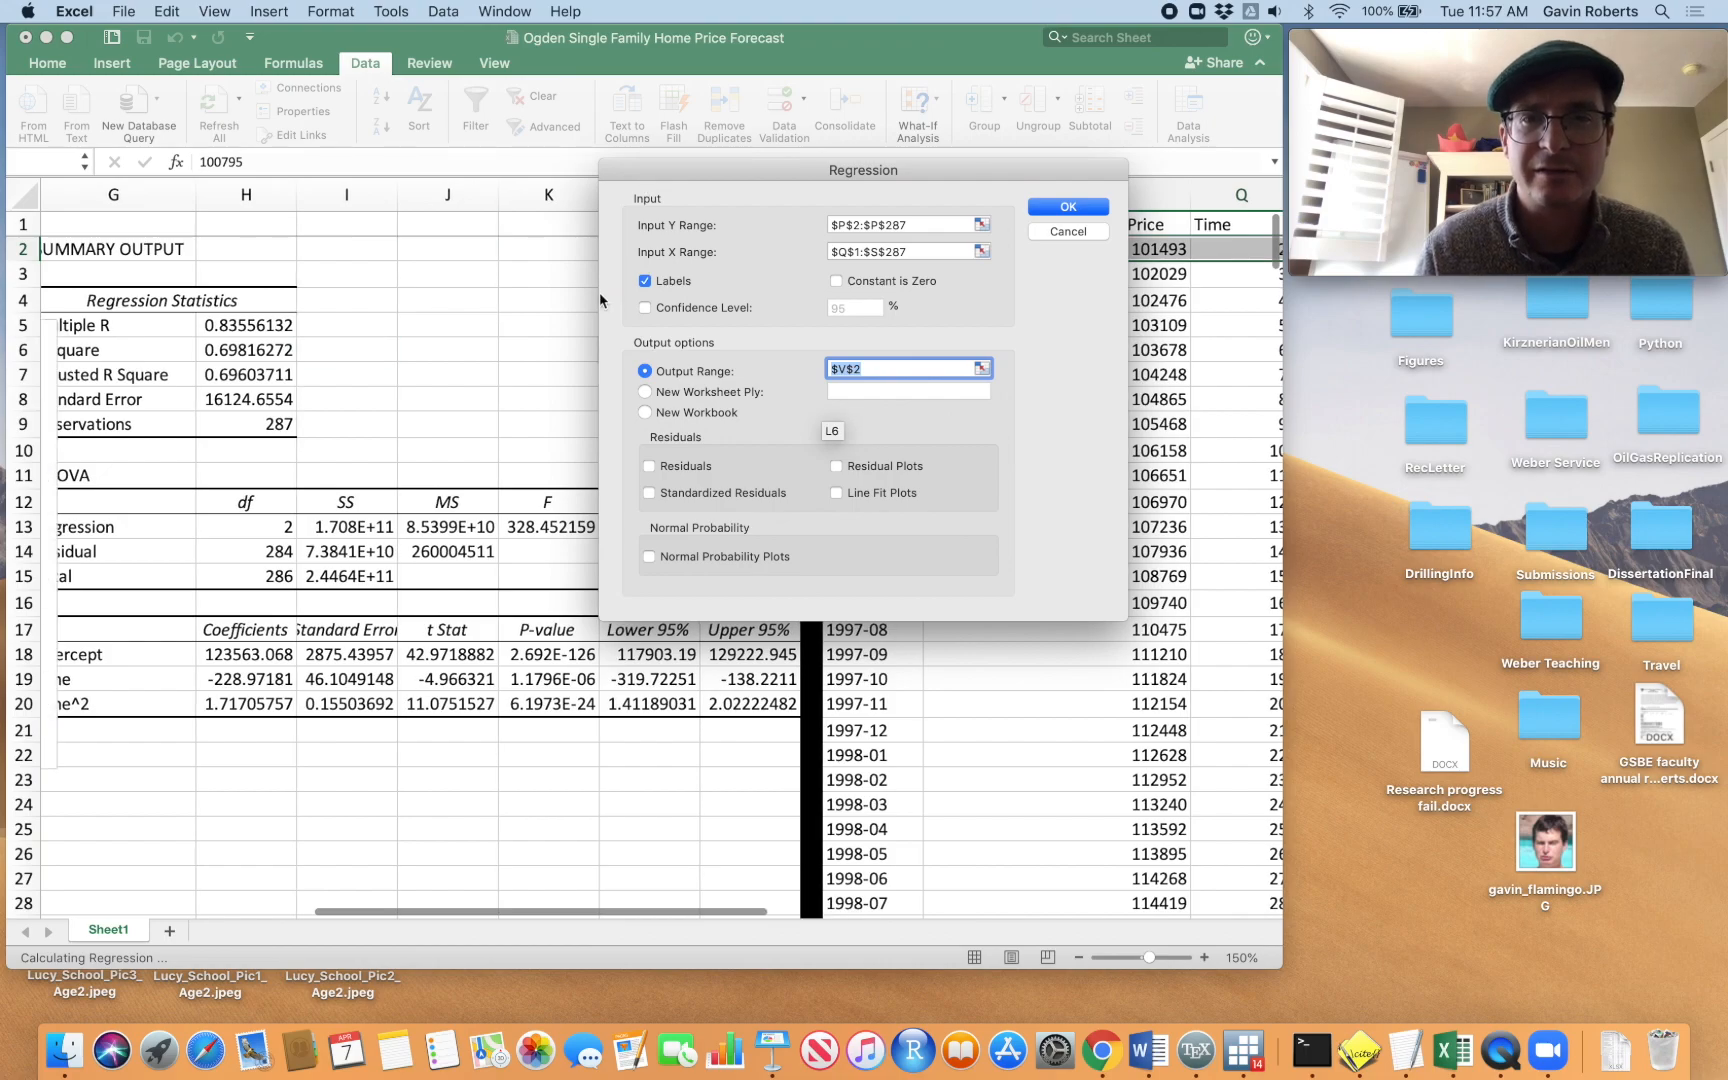
scroll(485, 300, "right", 6)
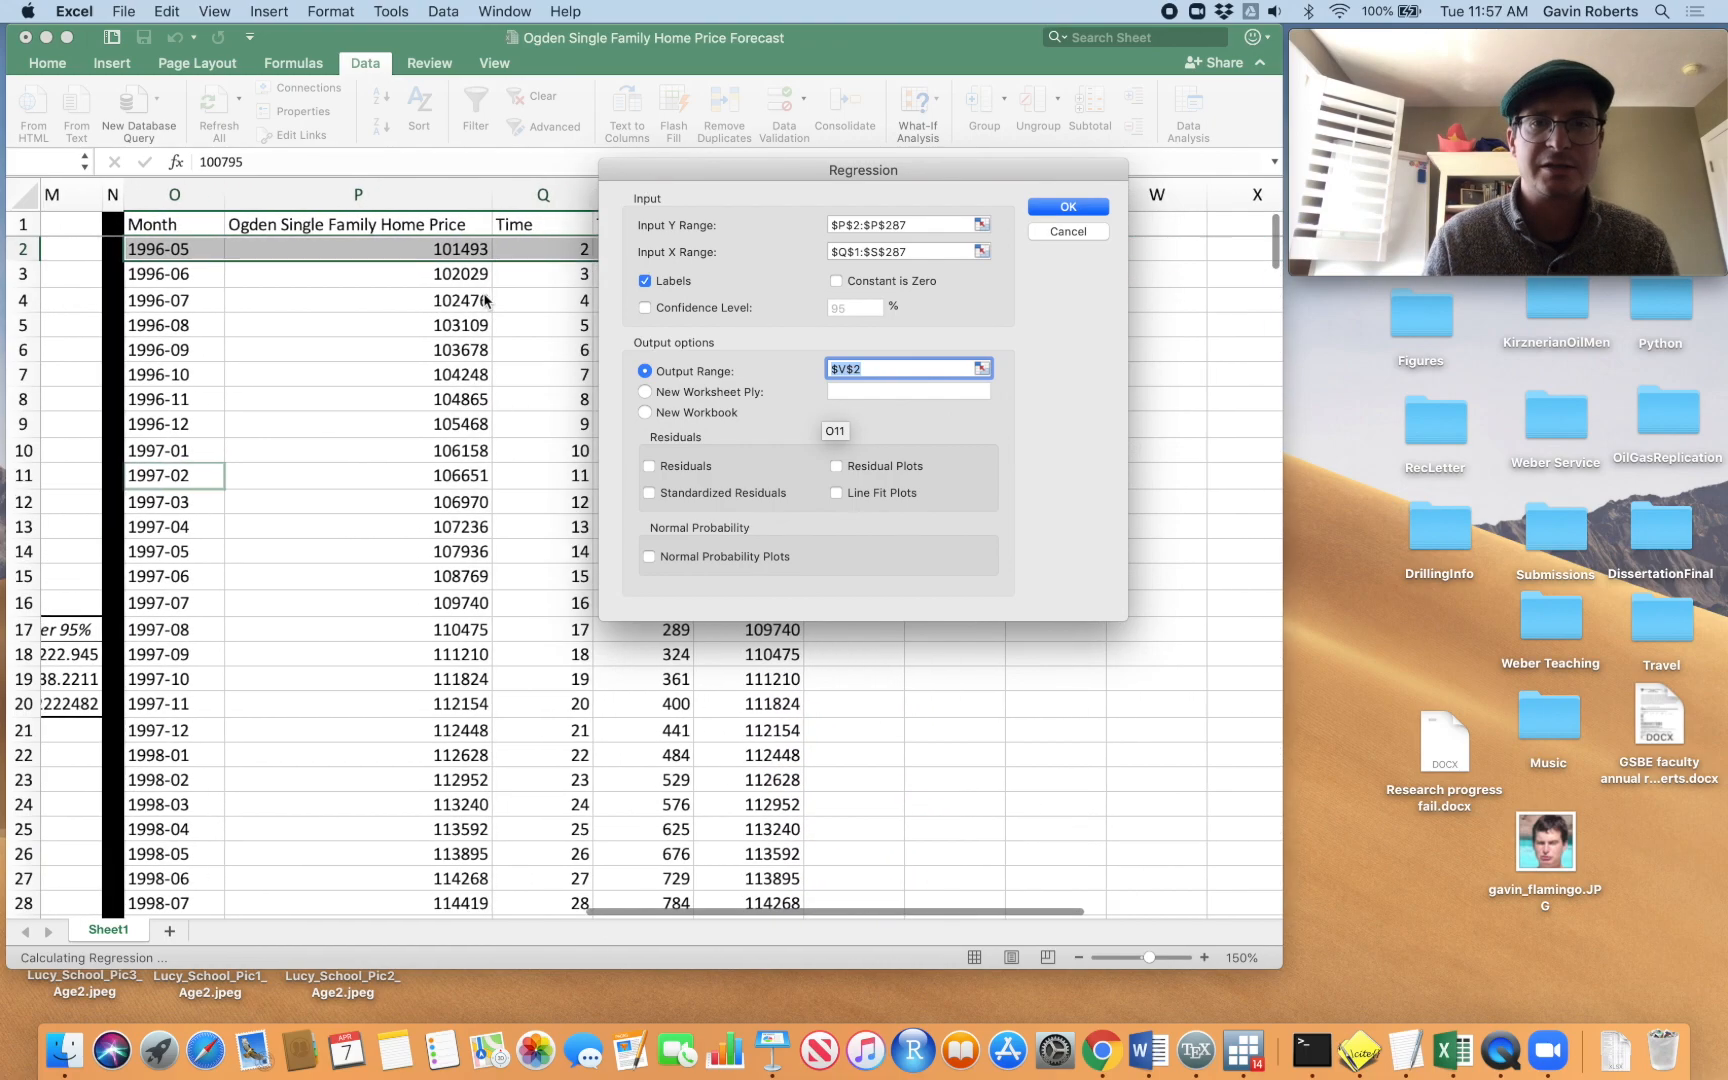
scroll(485, 300, "right", 1)
Correct the Input Y Range to $P$1:$P$287 so it includes the header, and run the regression
left_click(860, 226)
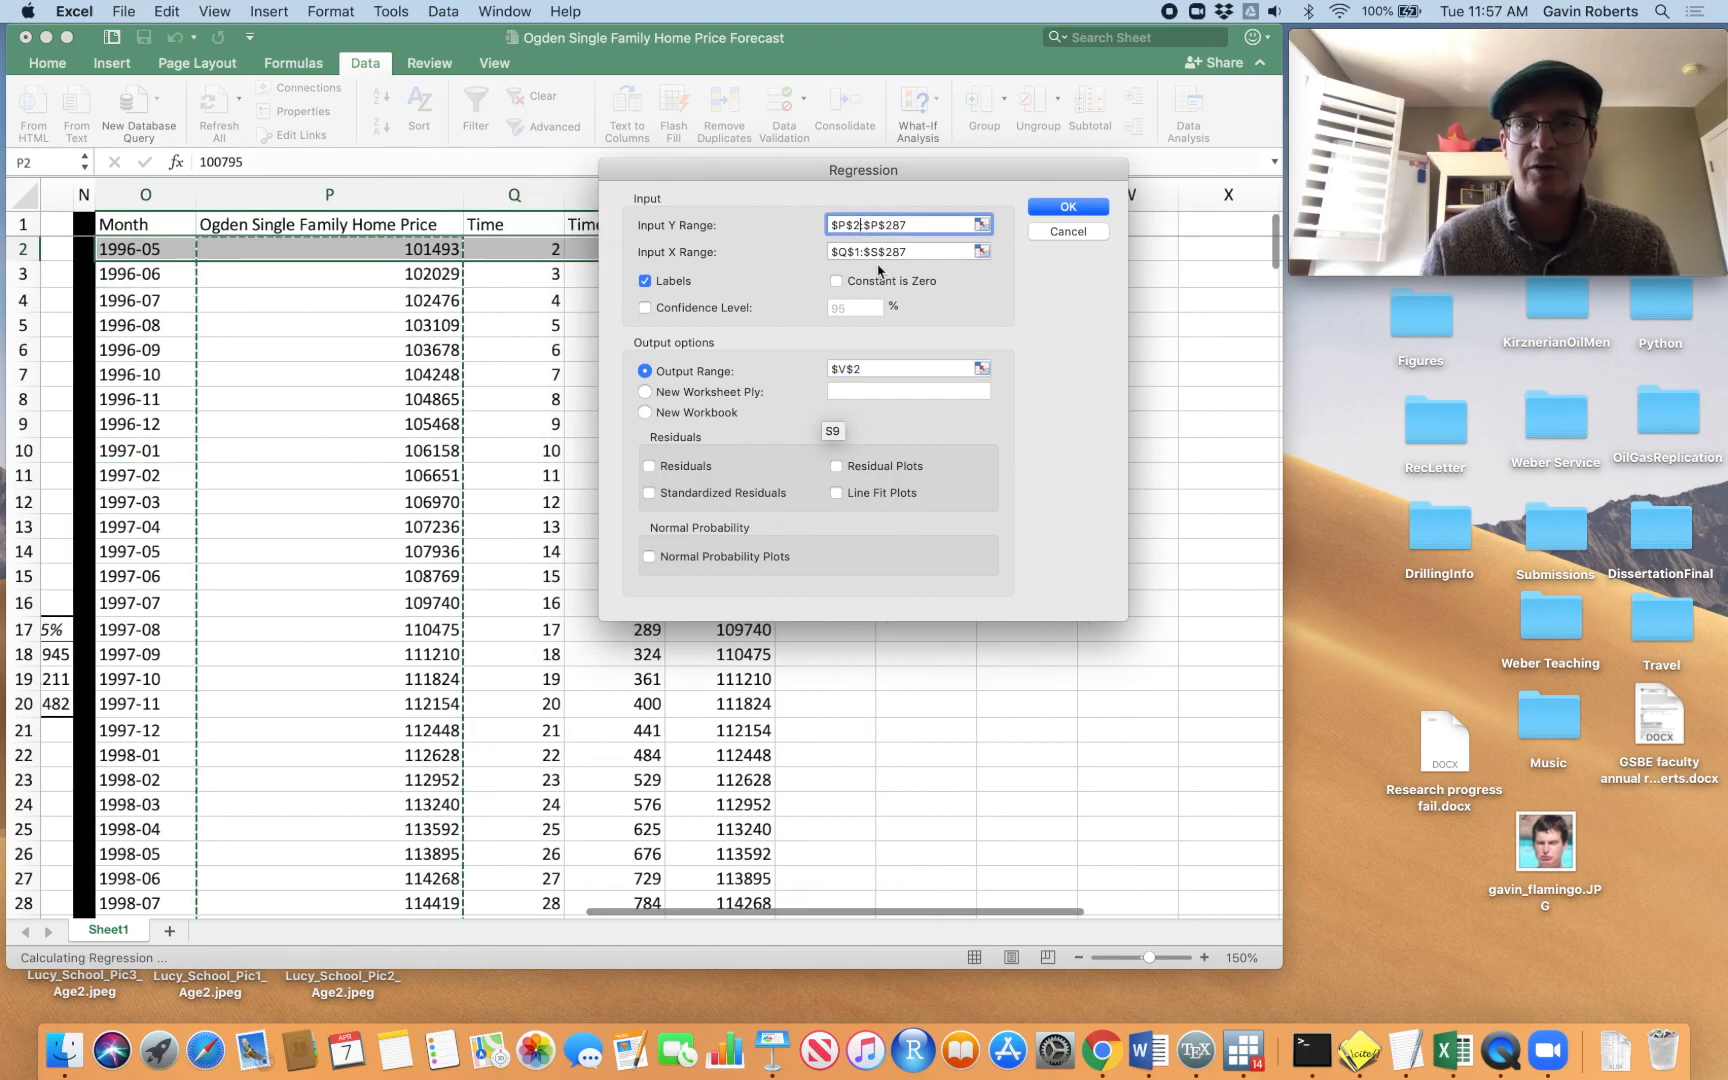
key("BackSpace")
type("1")
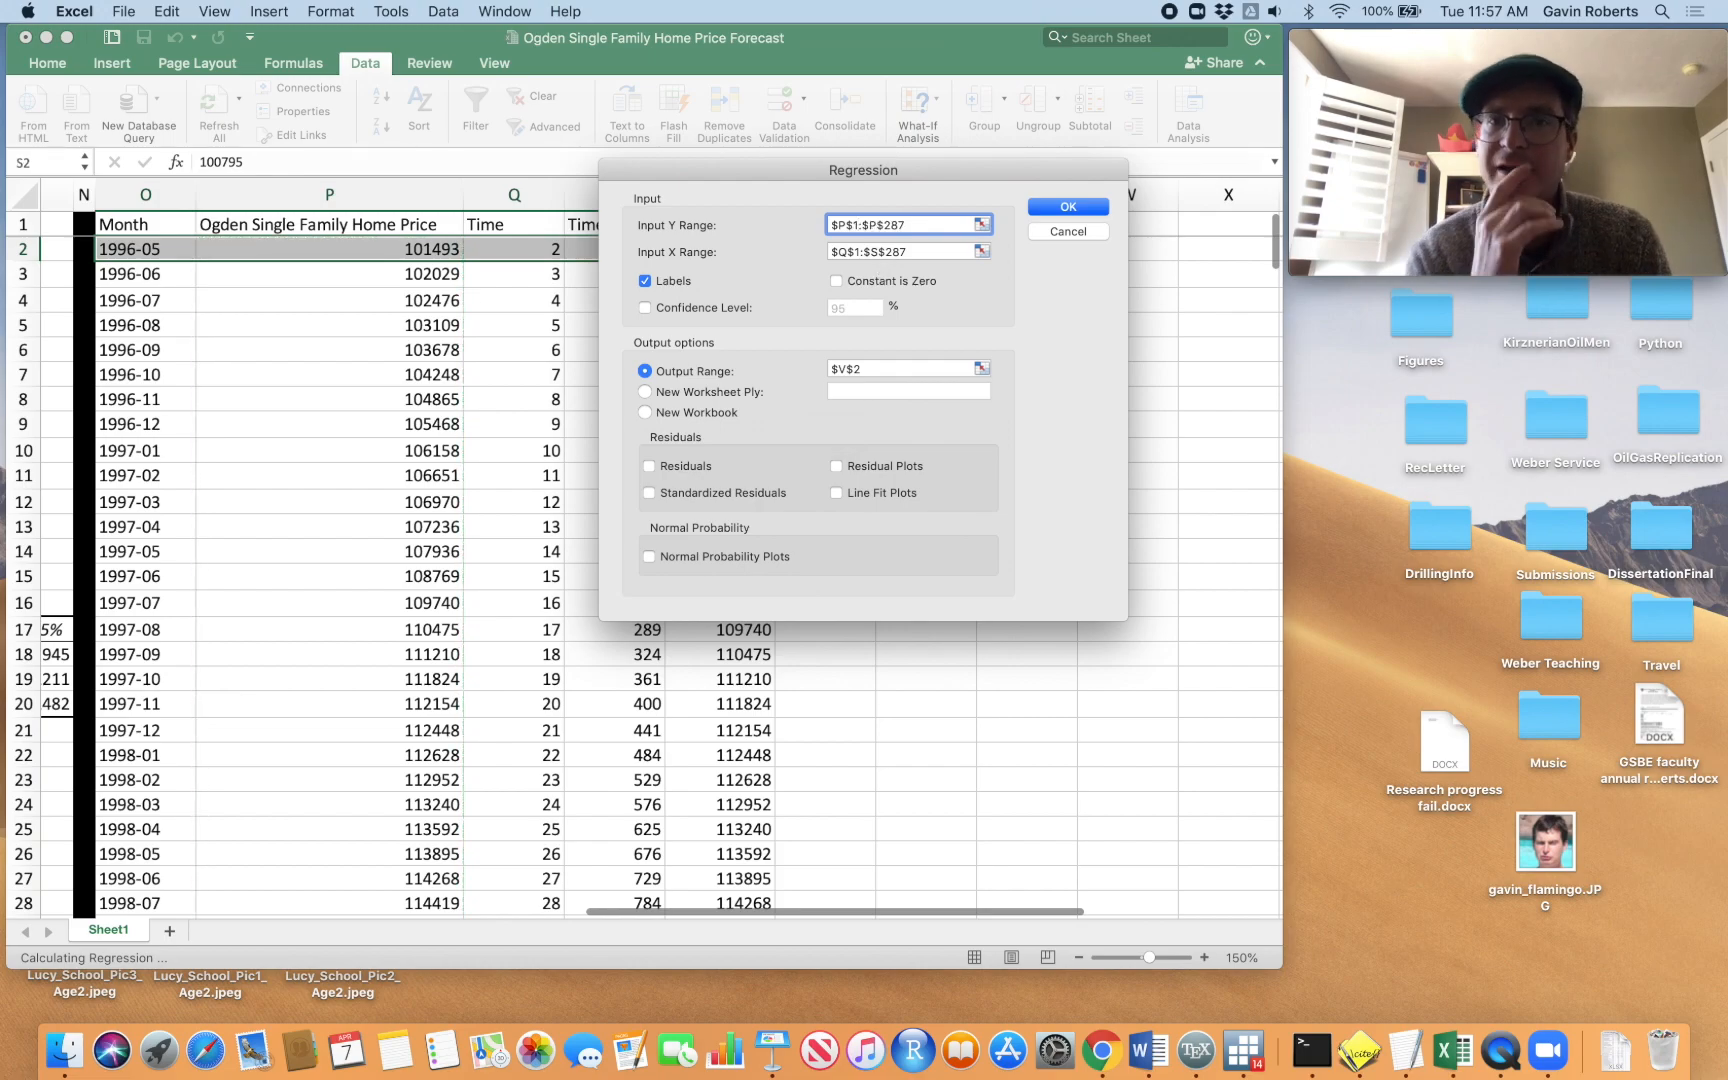
scroll(556, 301, "right", 4)
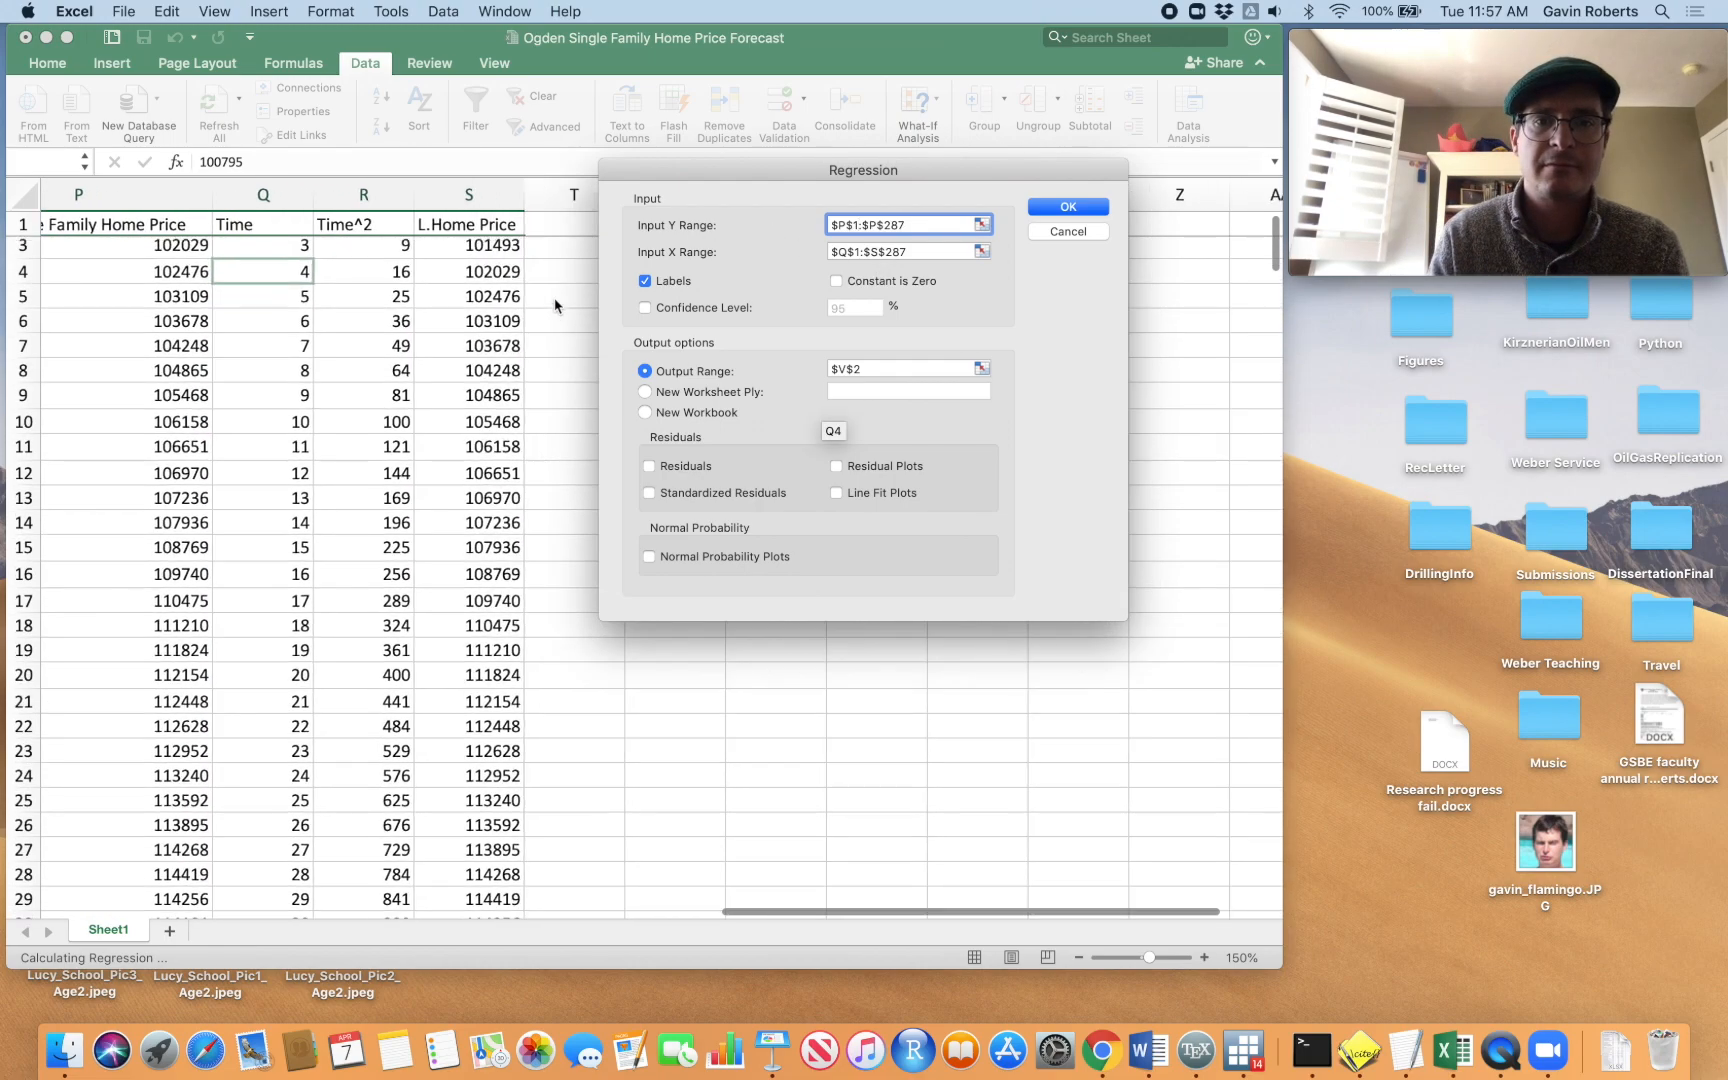
left_click(1065, 207)
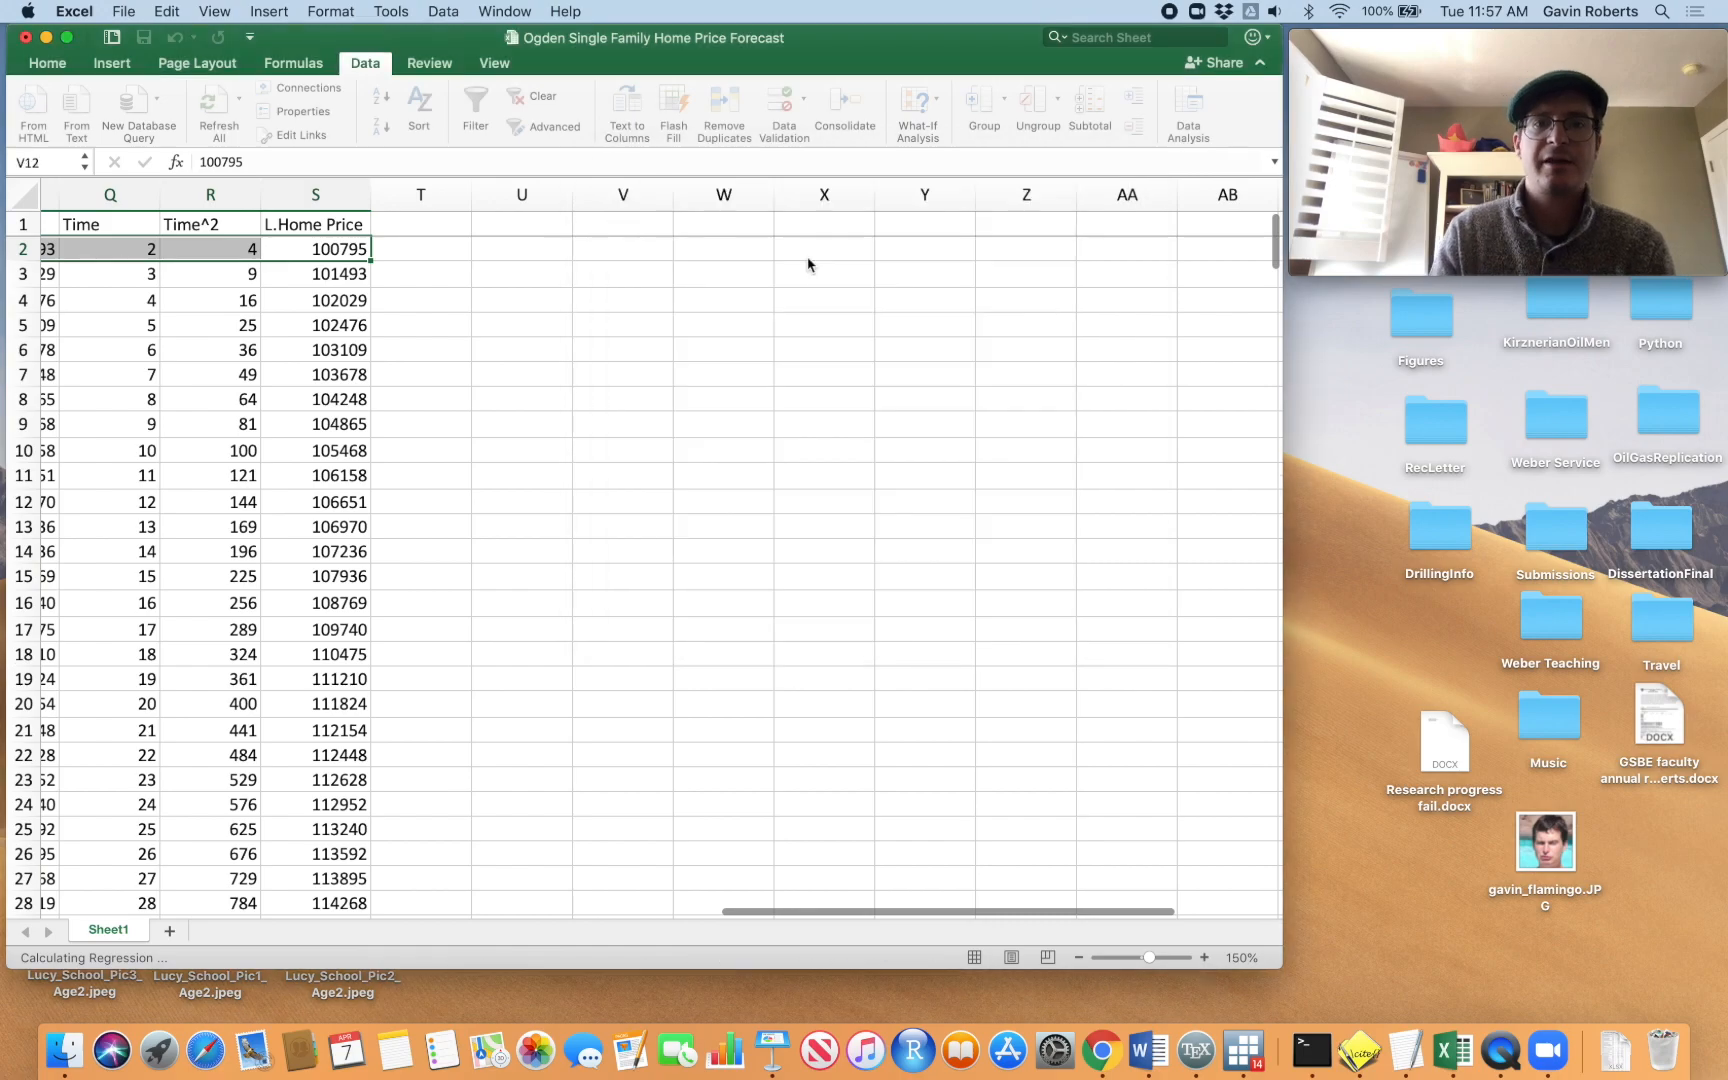
scroll(681, 212, "right", 3)
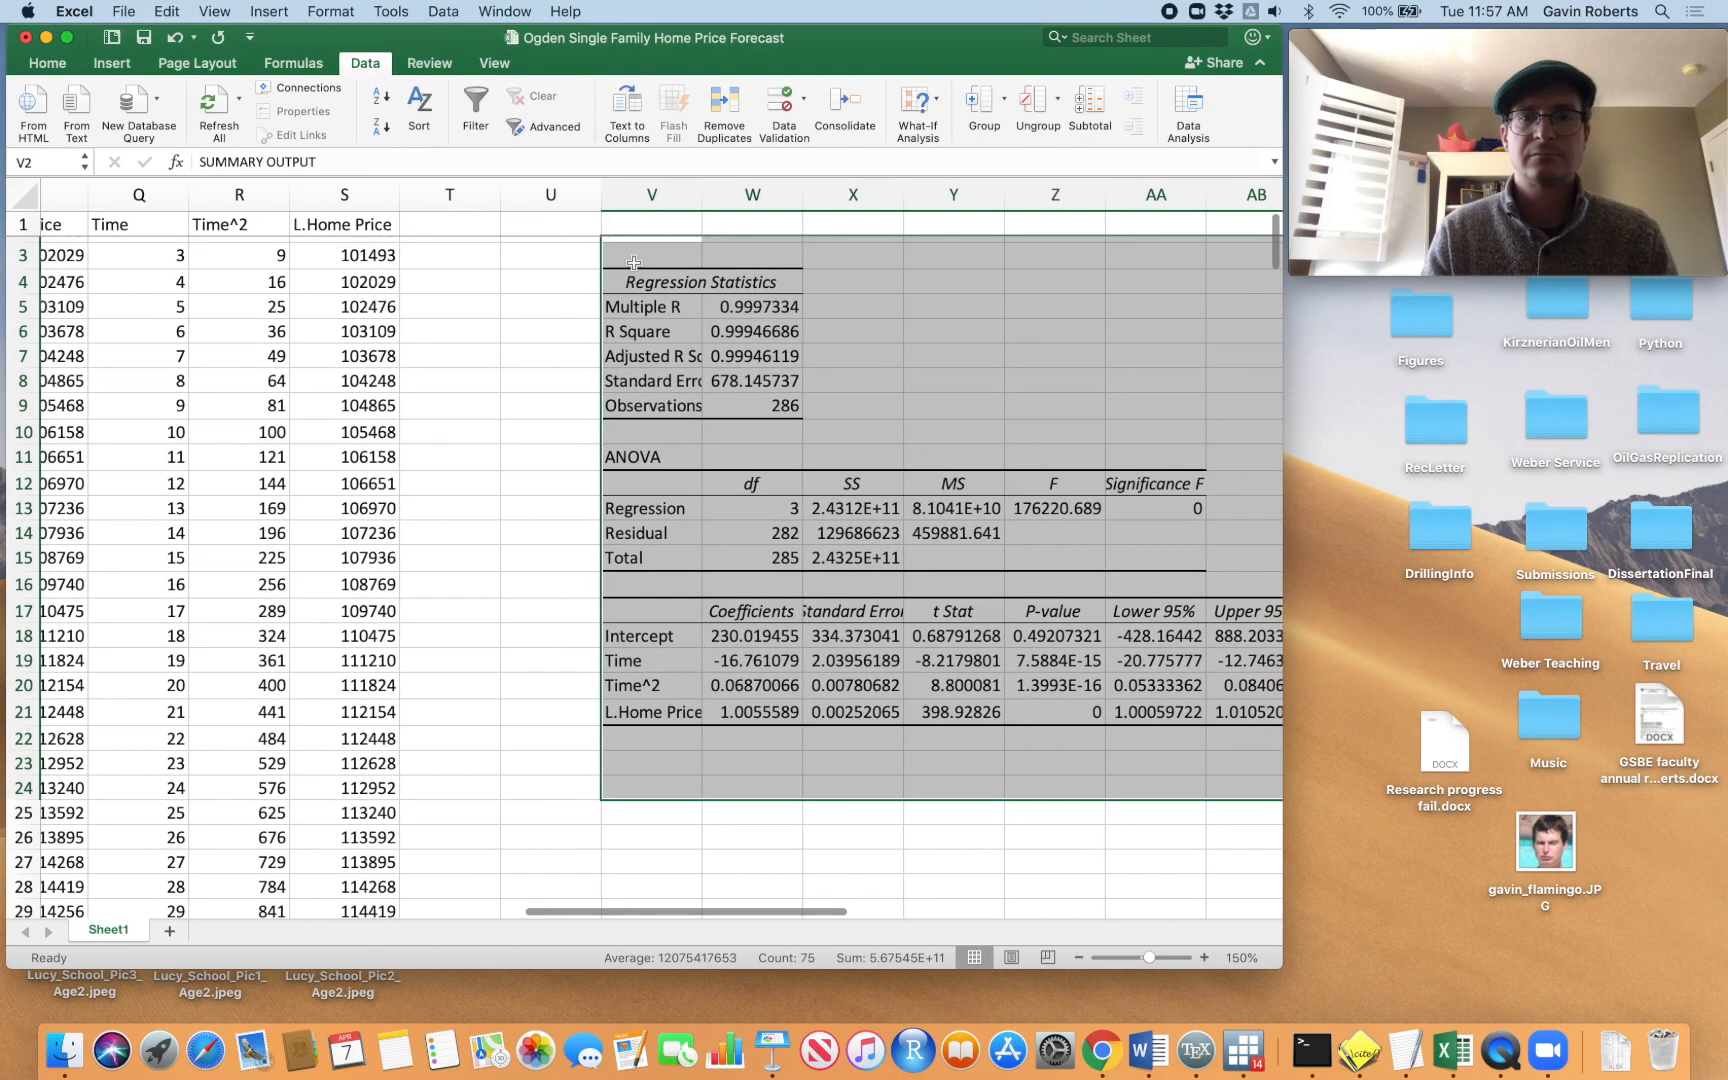
Check the R Square value in the summary output of the regression that includes L.Home Price
left_click_drag(702, 195, 702, 195)
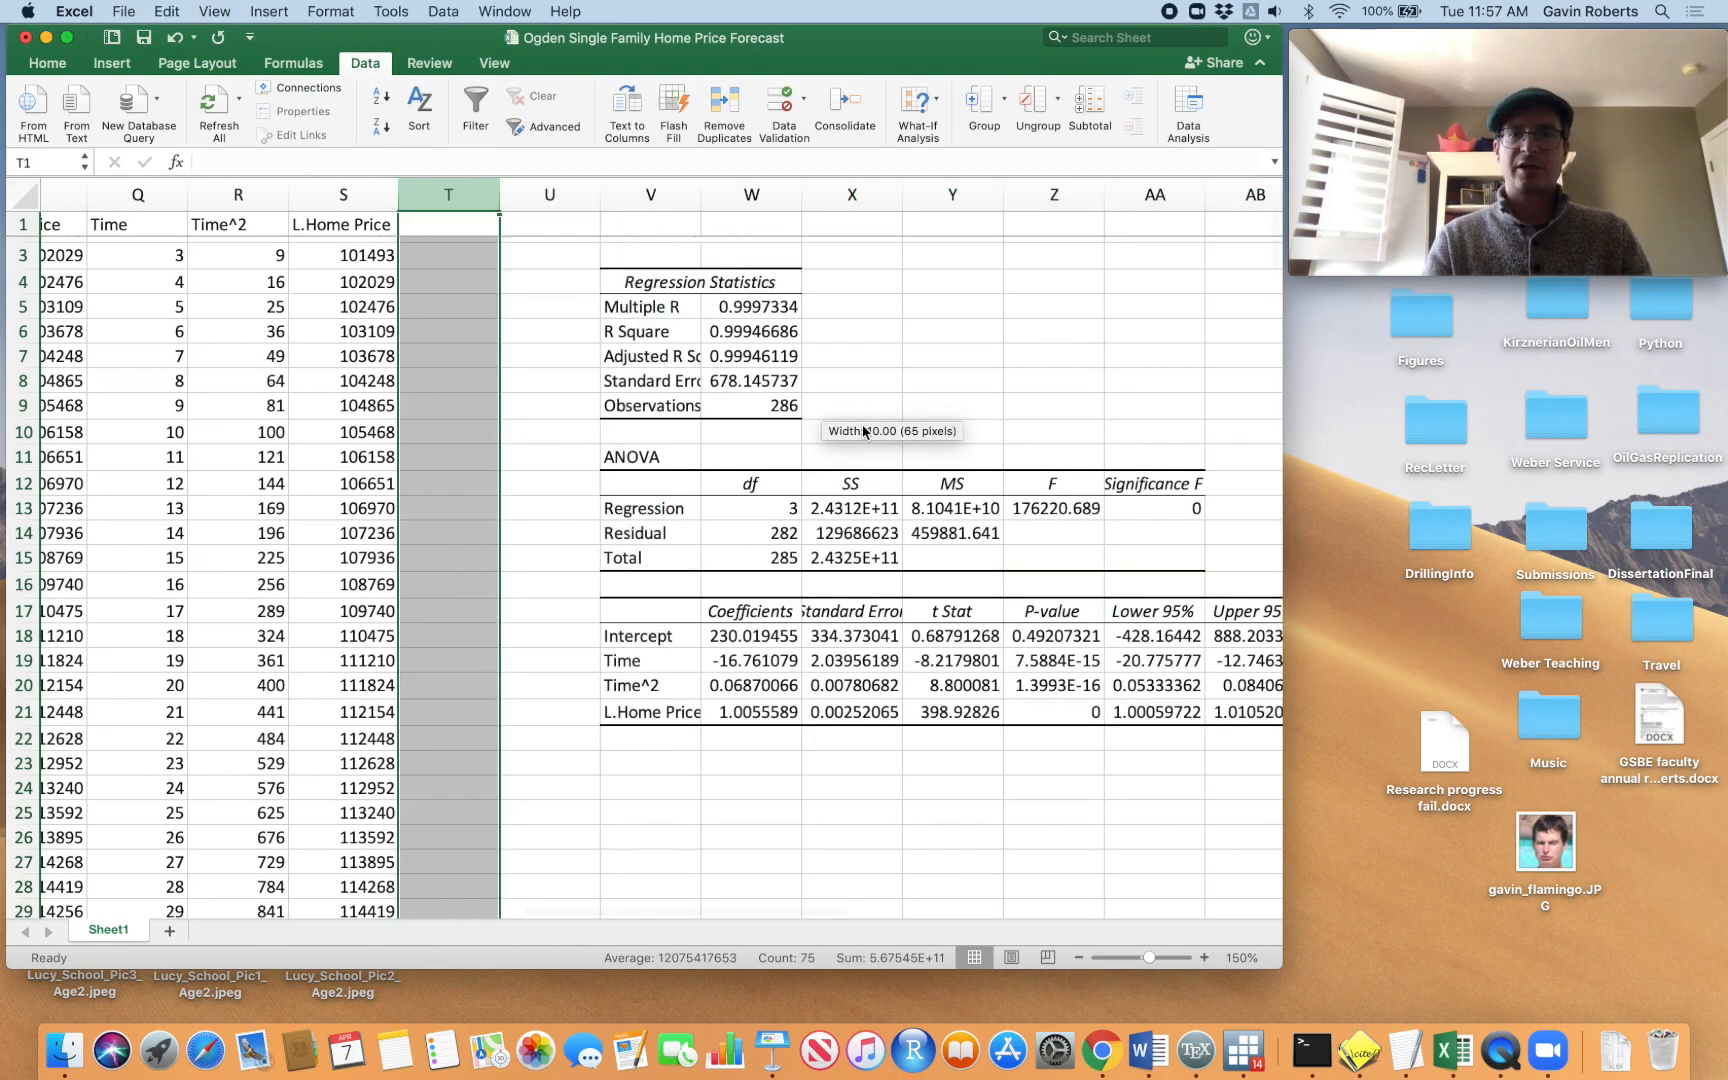
left_click(897, 336)
left_click(767, 324)
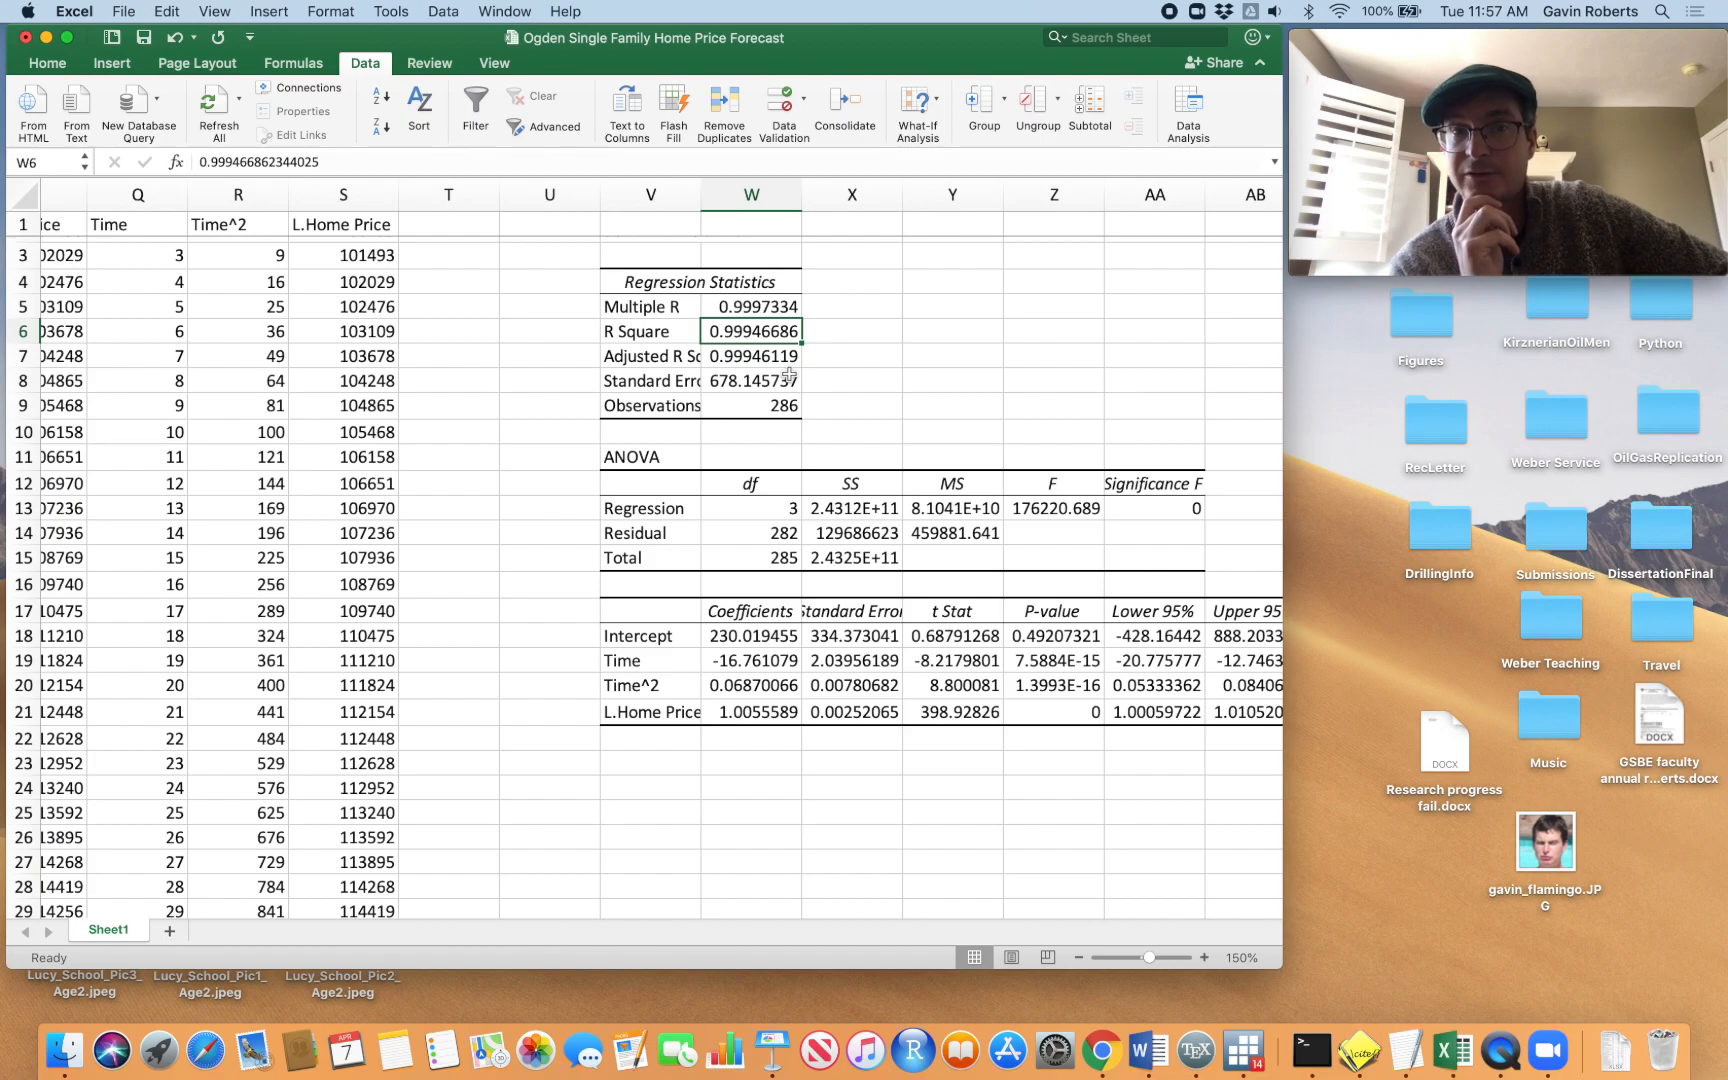
Enter the heading "Predicted Home Price" in T1, beside L.Home Price, and fit column T's width to it
scroll(447, 352, "left", 3)
scroll(447, 352, "up", 1)
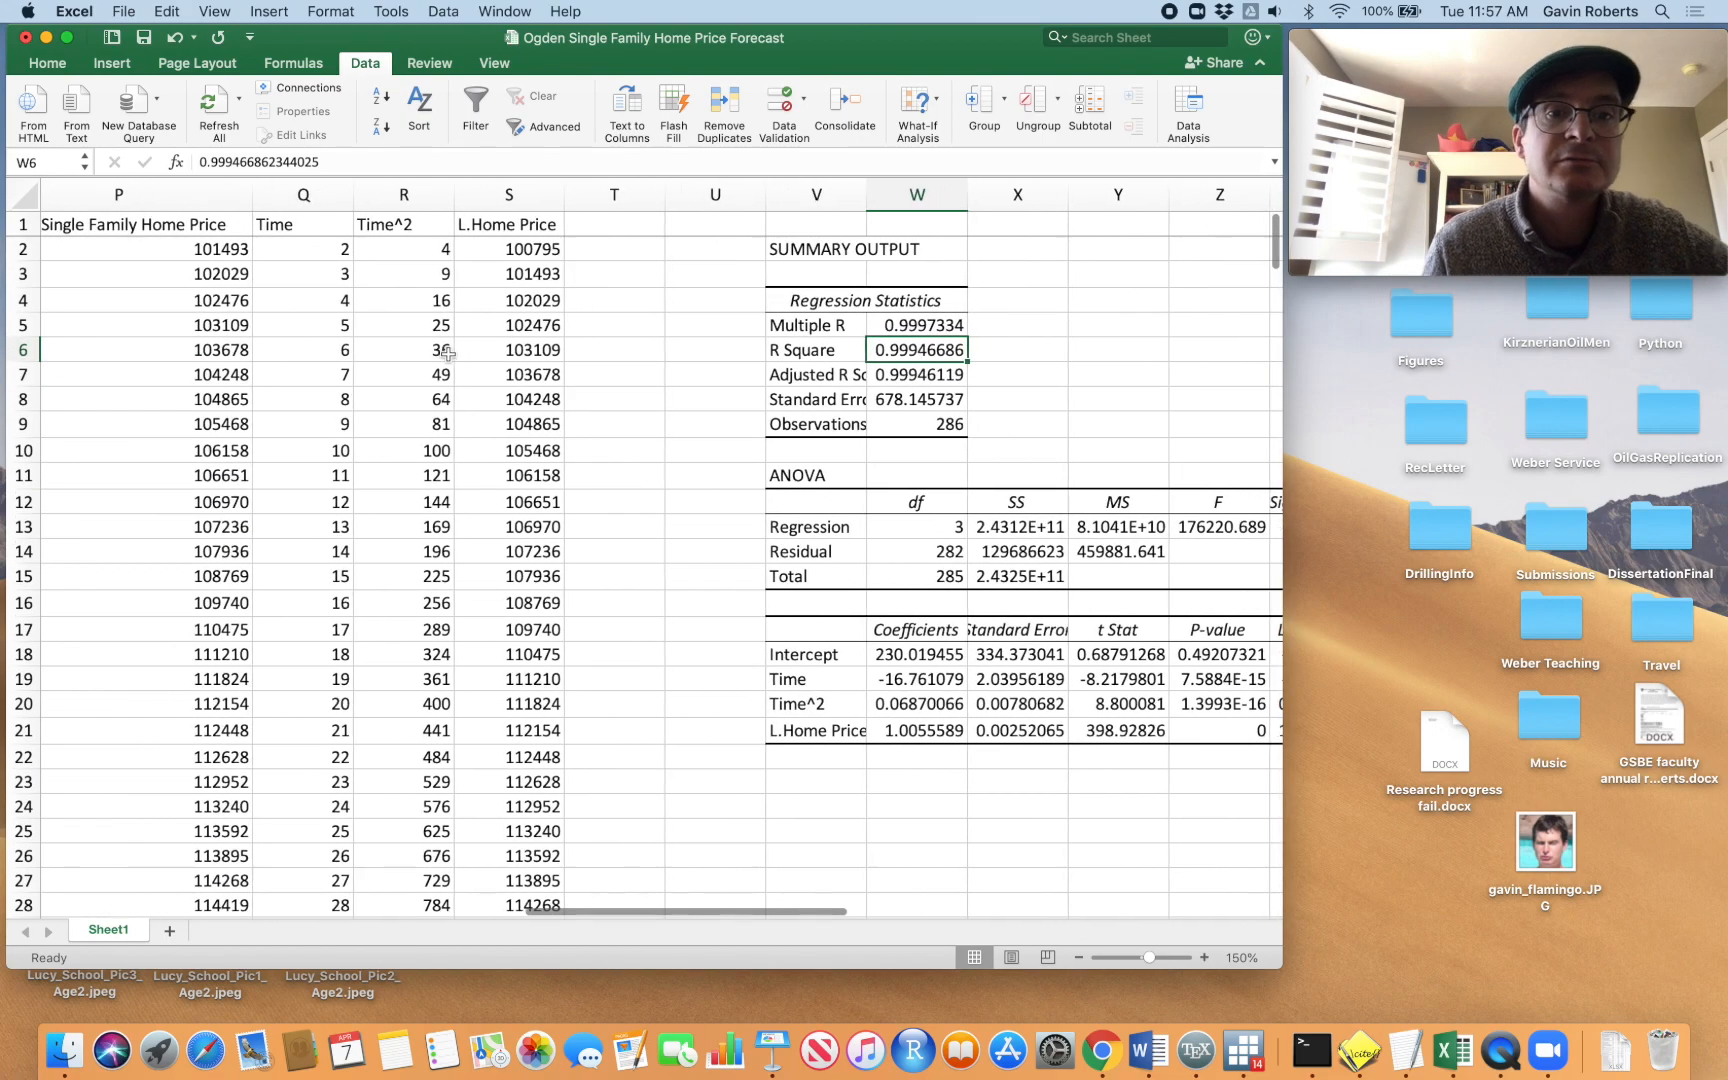
scroll(447, 352, "left", 3)
left_click(765, 260)
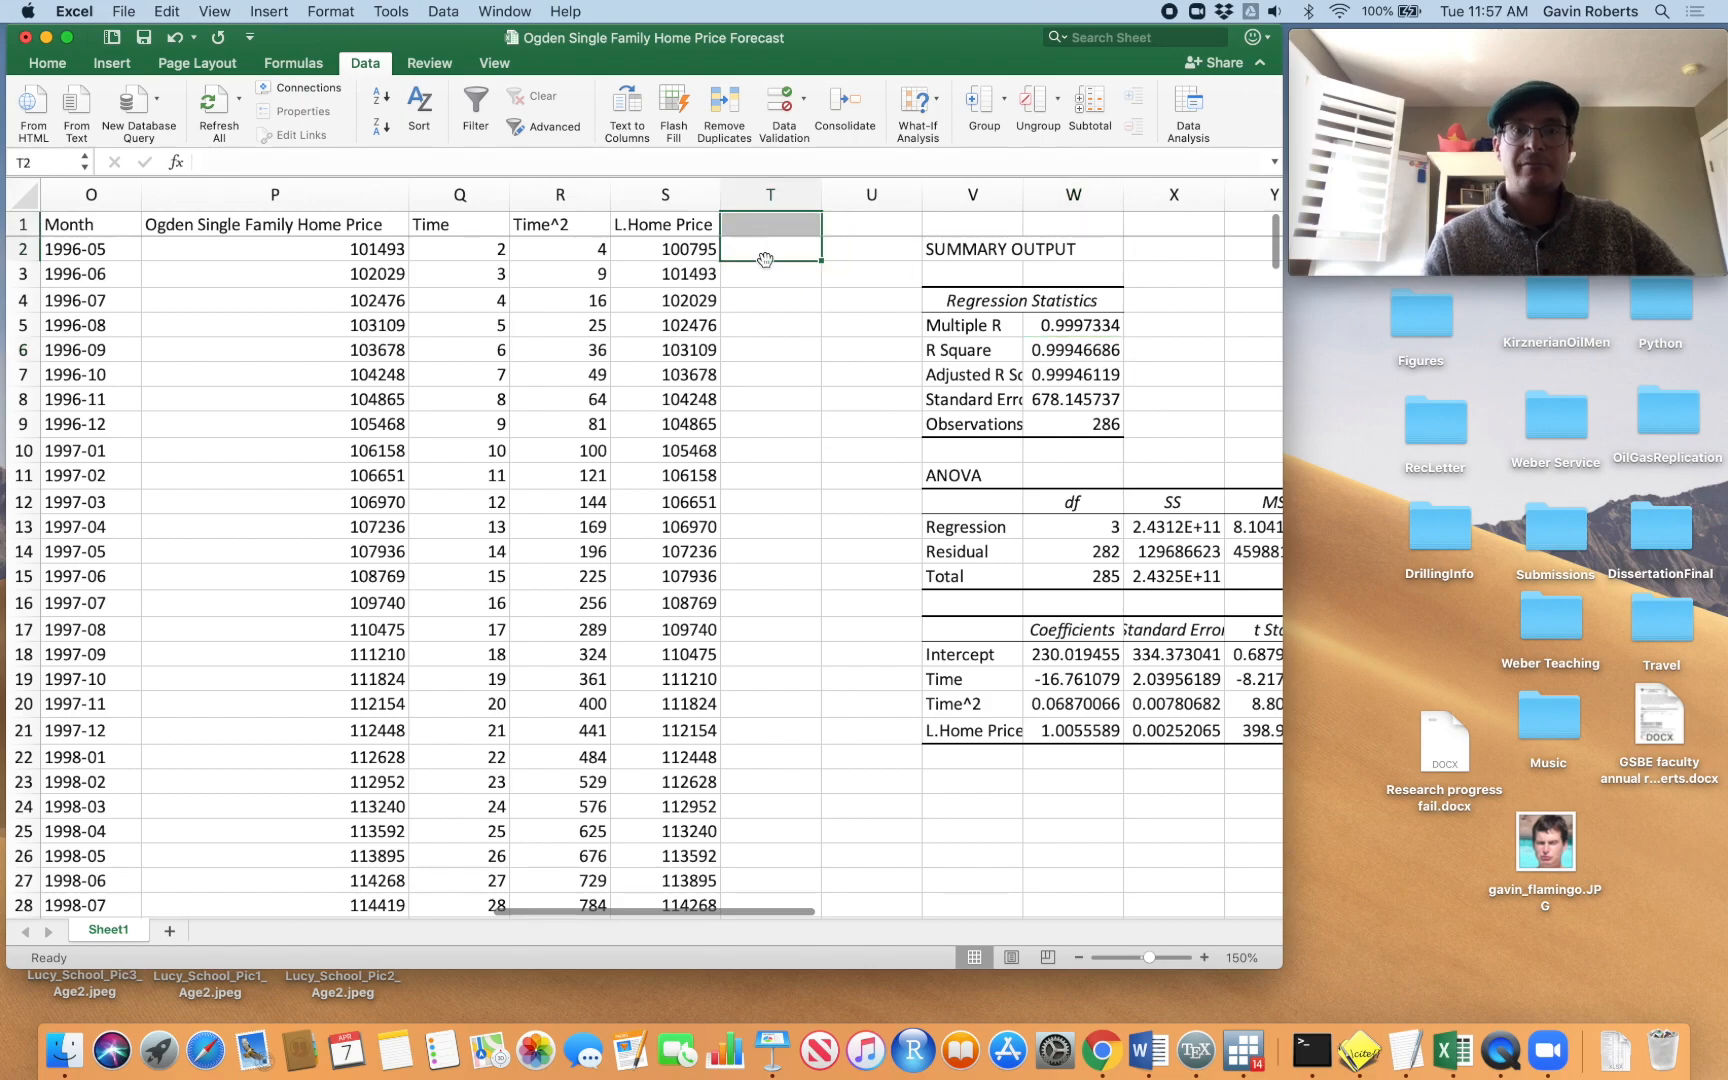
left_click(770, 197)
left_click(768, 227)
type("Predicted HomePrice")
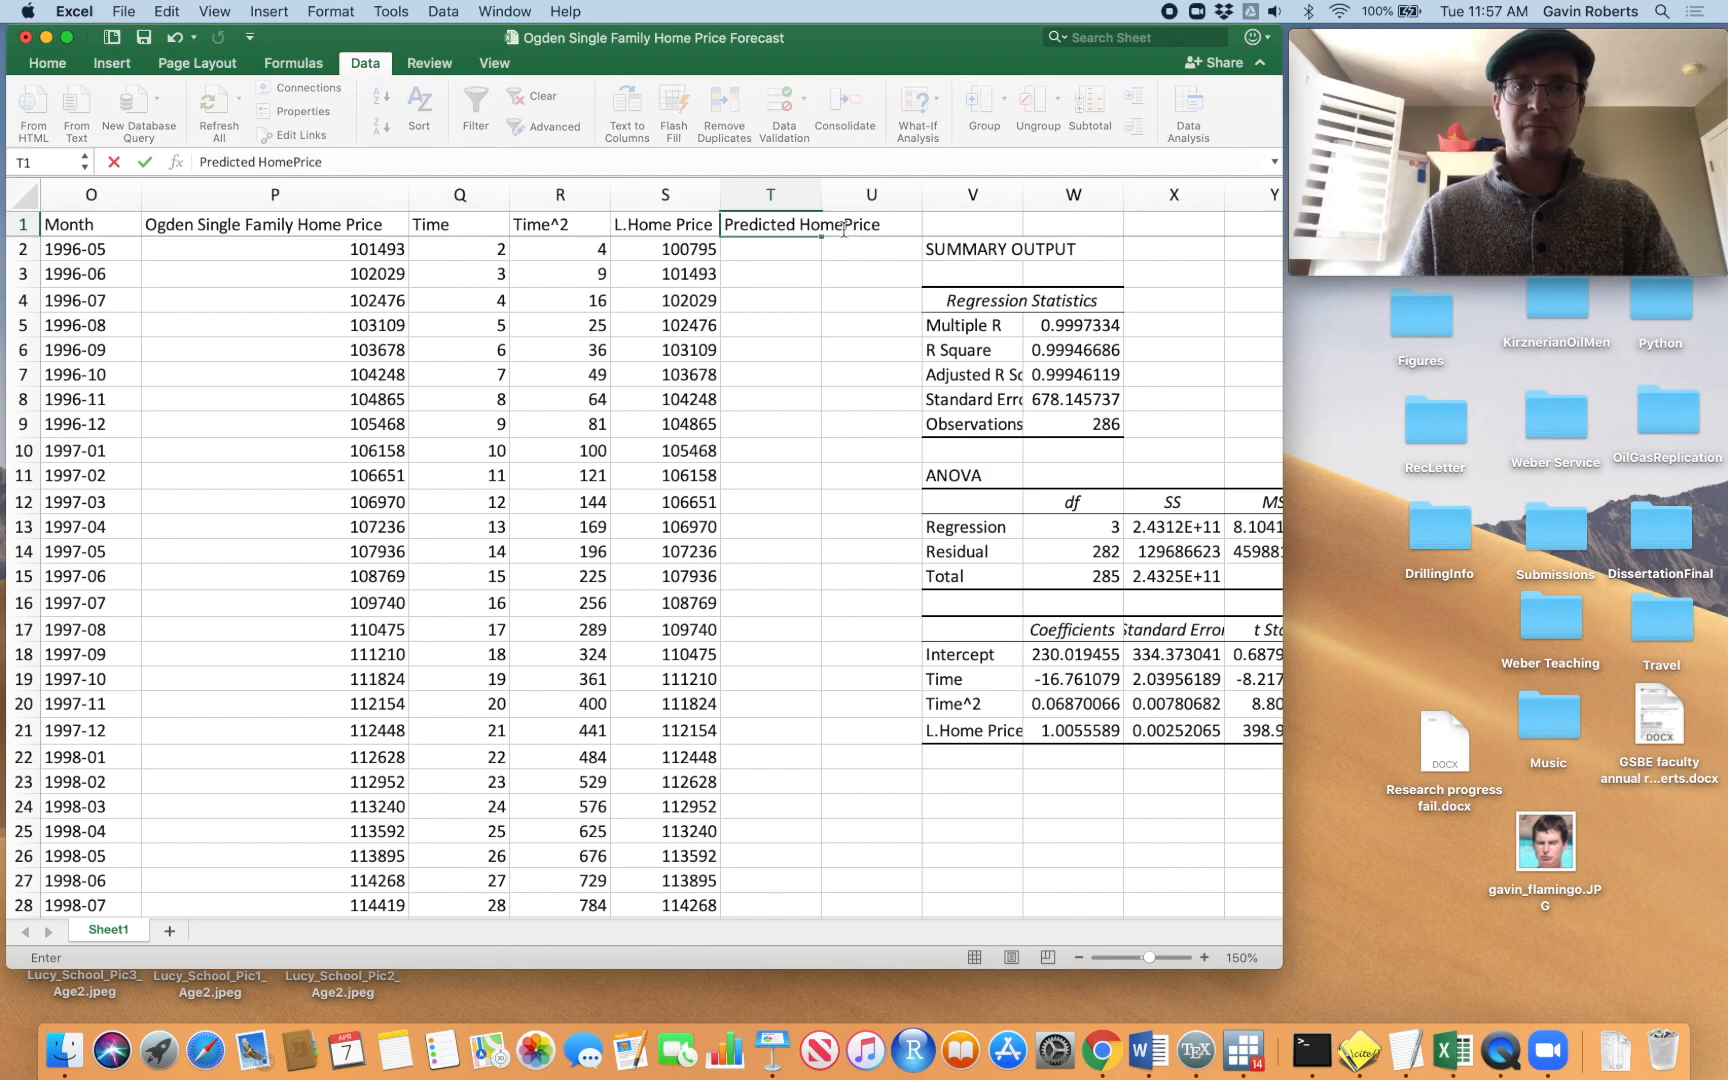
left_click(843, 228)
left_click(820, 300)
double_click(822, 196)
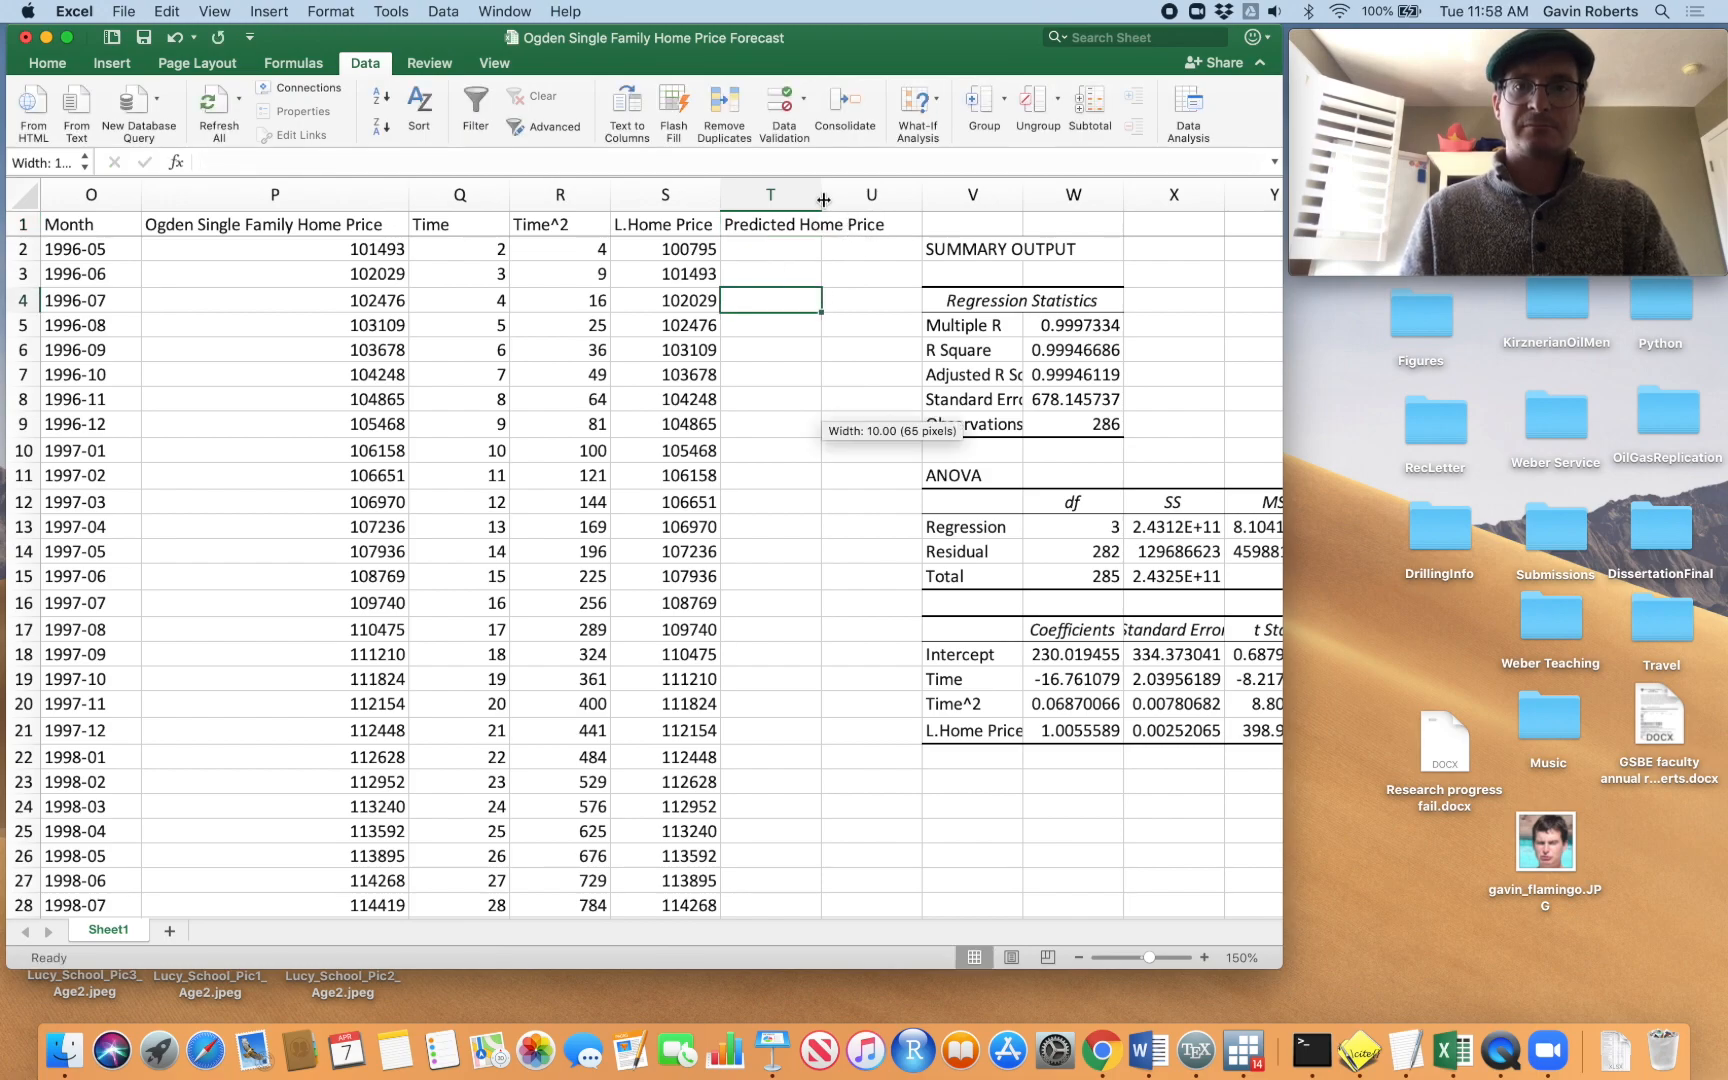
left_click(860, 343)
Begin the prediction formula in T2 with the Intercept coefficient as an absolute reference, =$W$18+
left_click(813, 248)
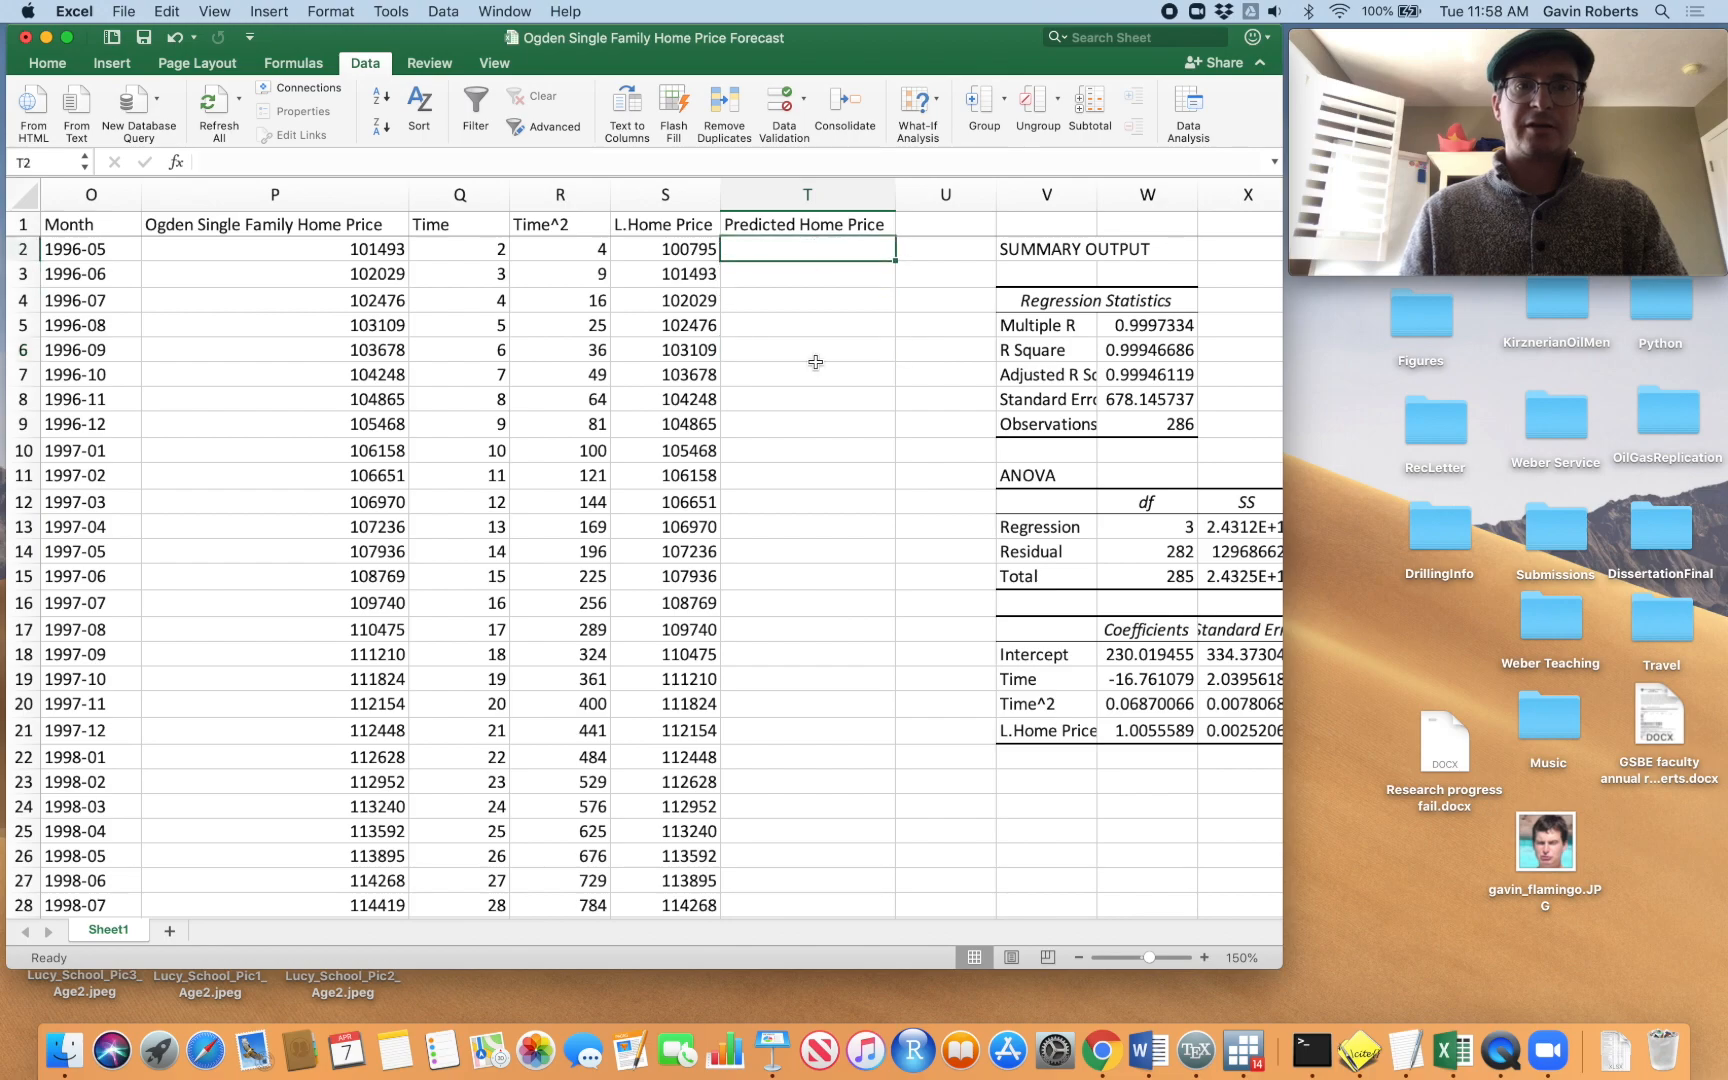
scroll(815, 362, "left", 1)
type("=")
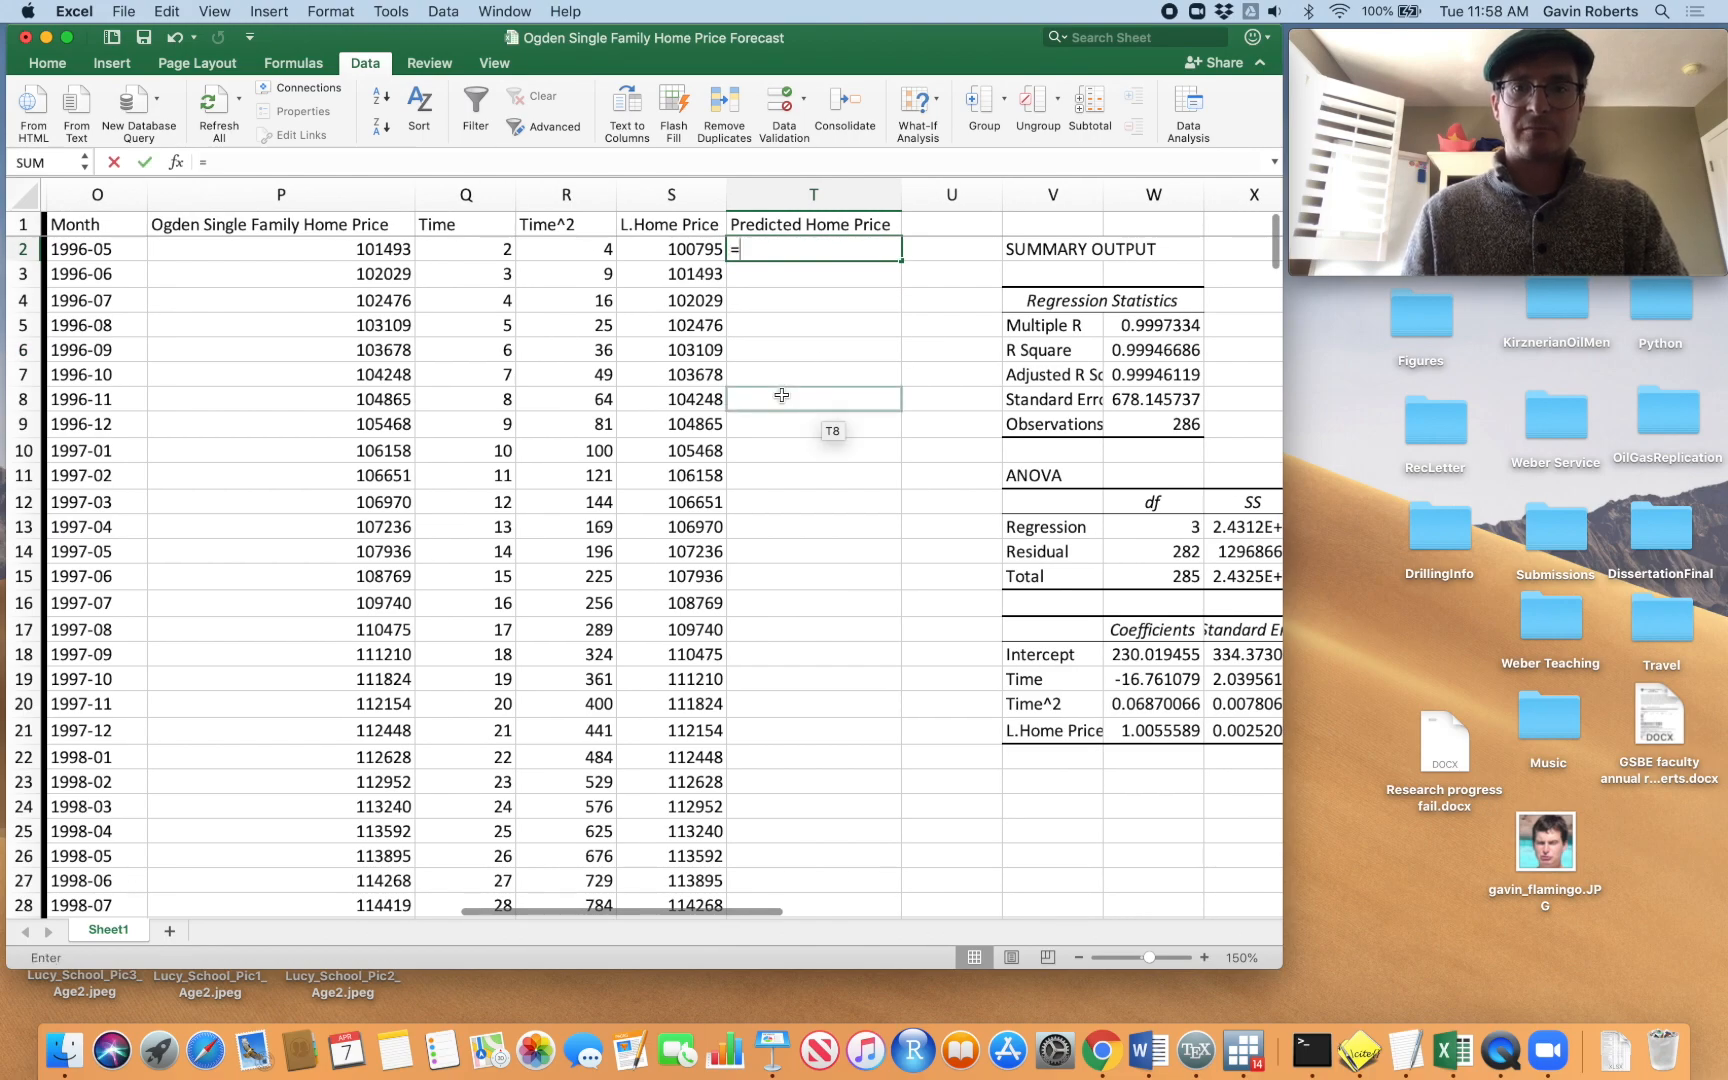
left_click(1140, 652)
scroll(1143, 657, "right", 2)
scroll(1143, 657, "down", 1)
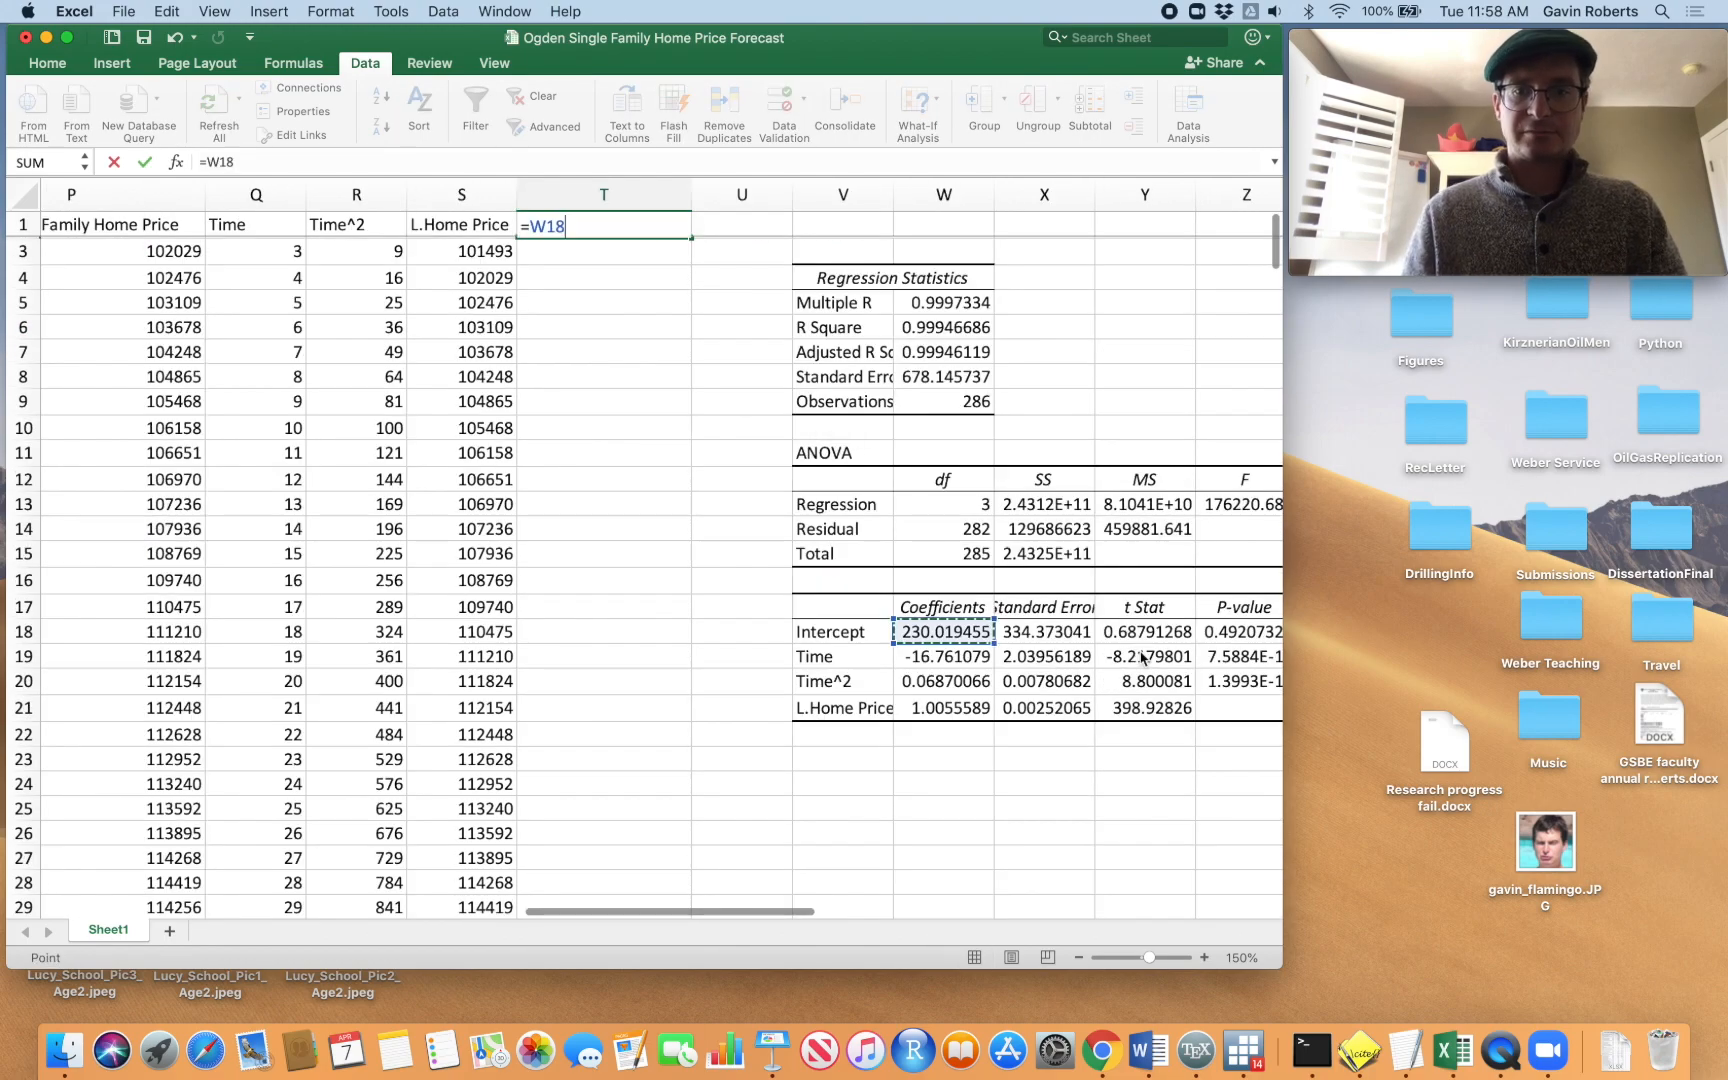
key("F4")
type("+")
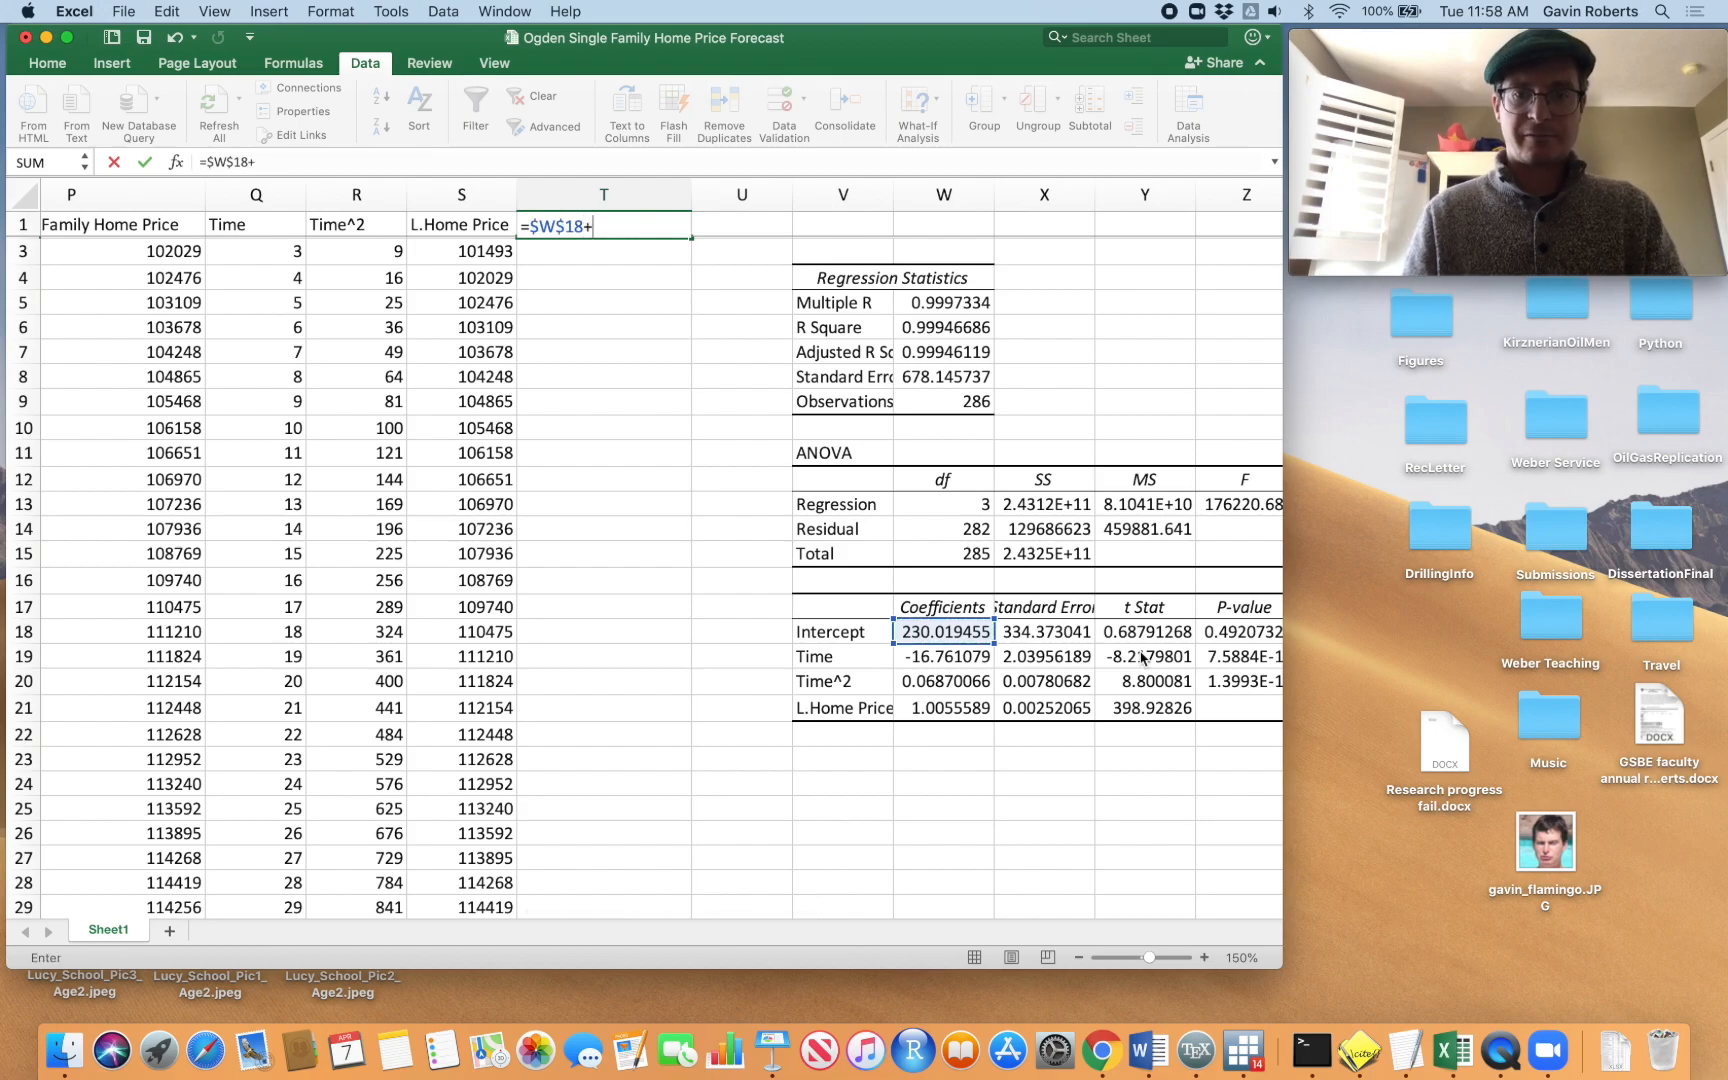
Continue the T2 formula with the Time coefficient as the absolute reference $W$19, followed by a multiplication sign
left_click(962, 652)
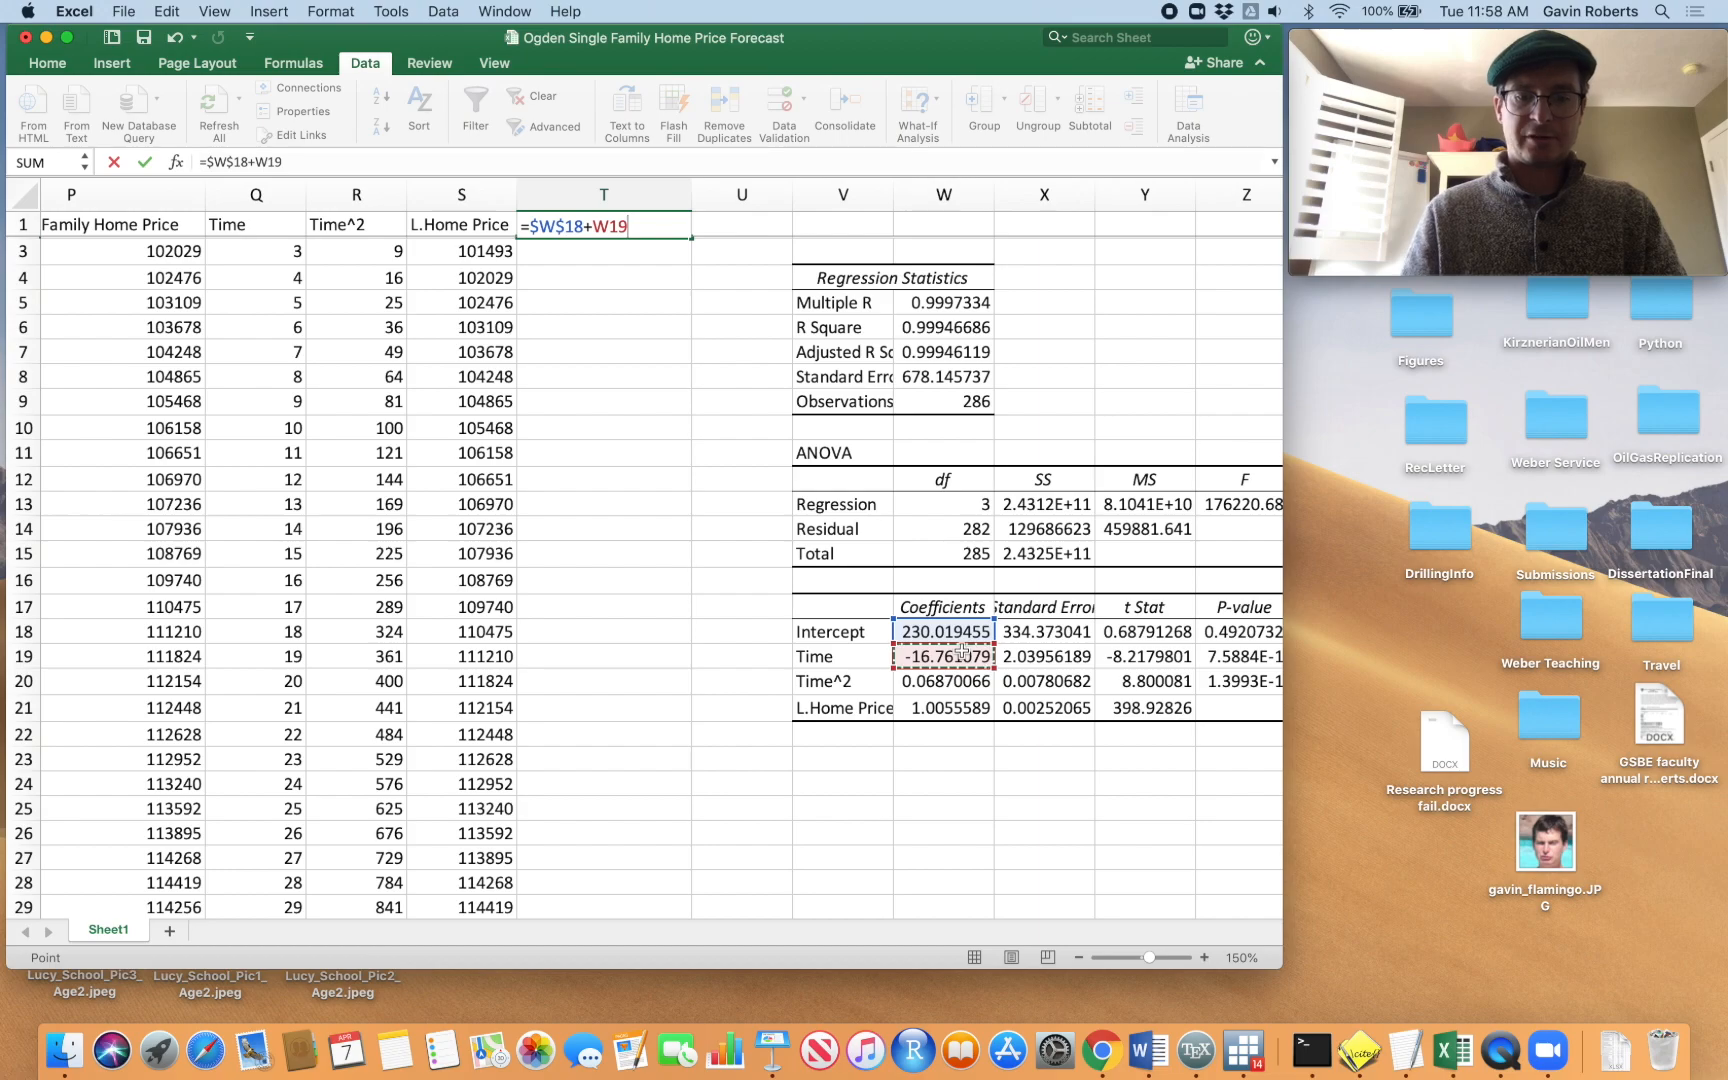
key("F4")
type("*")
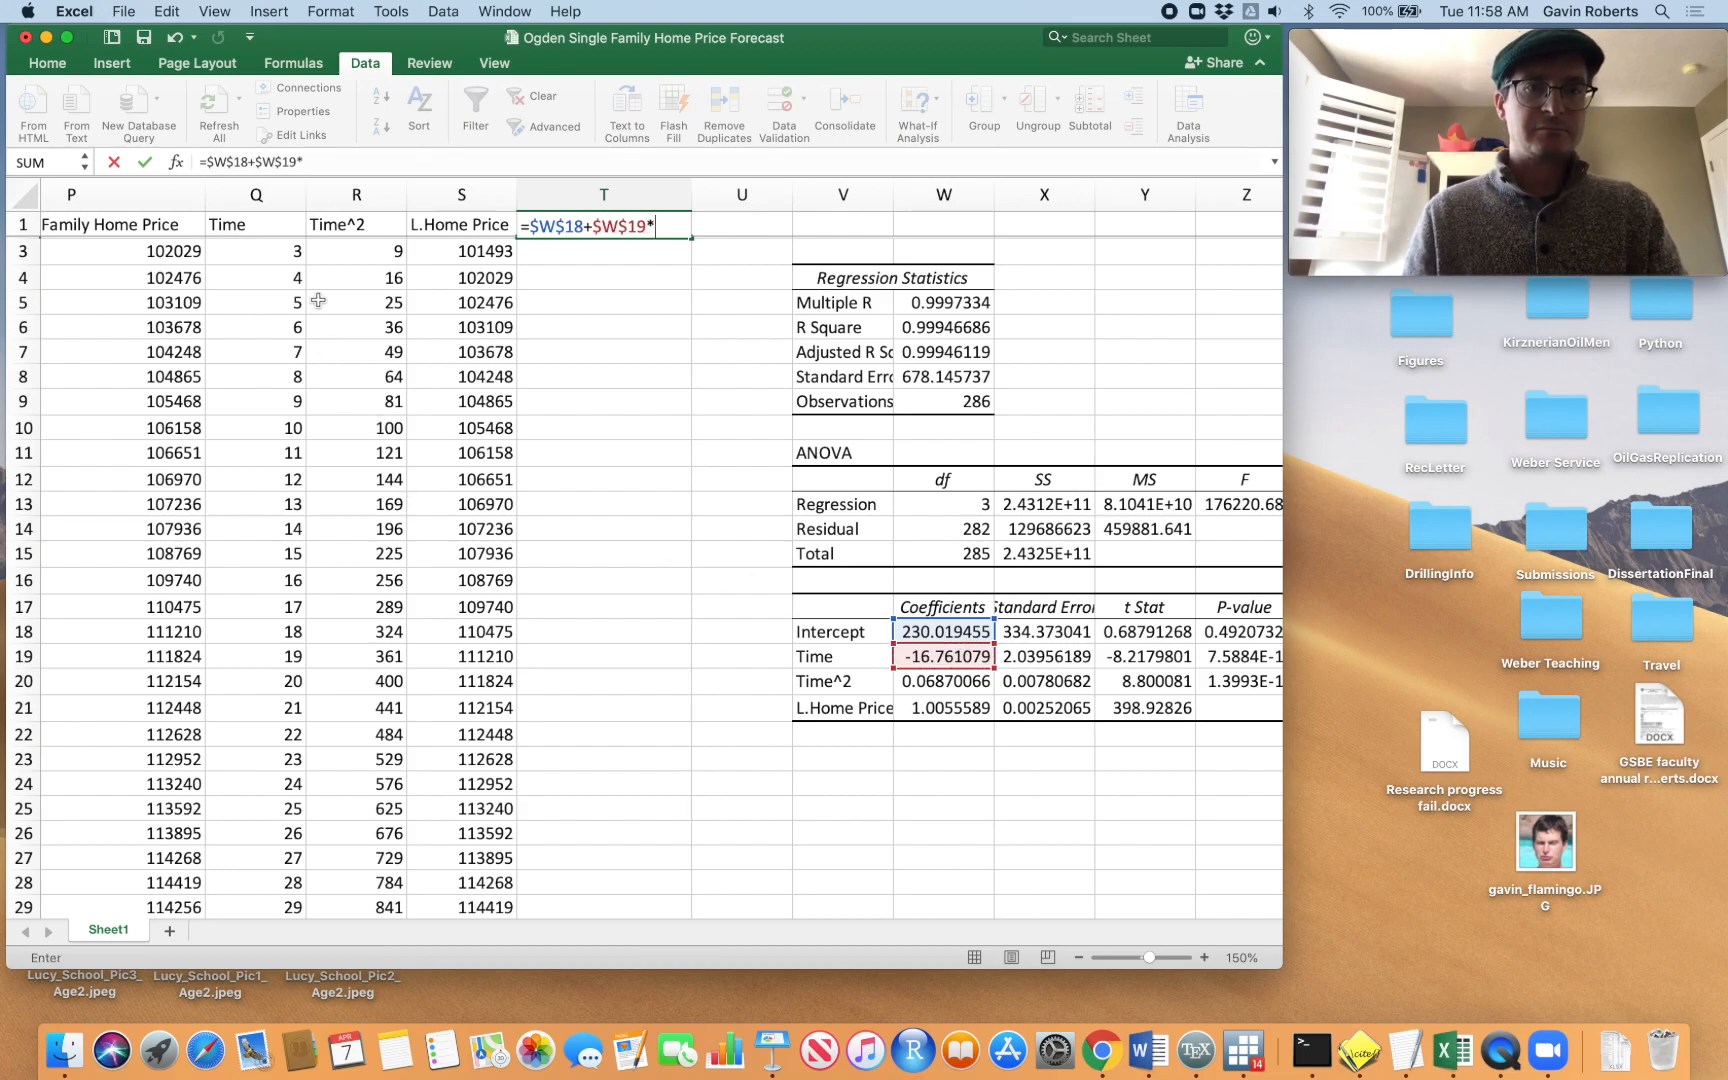
scroll(318, 300, "up", 1)
scroll(305, 252, "left", 1)
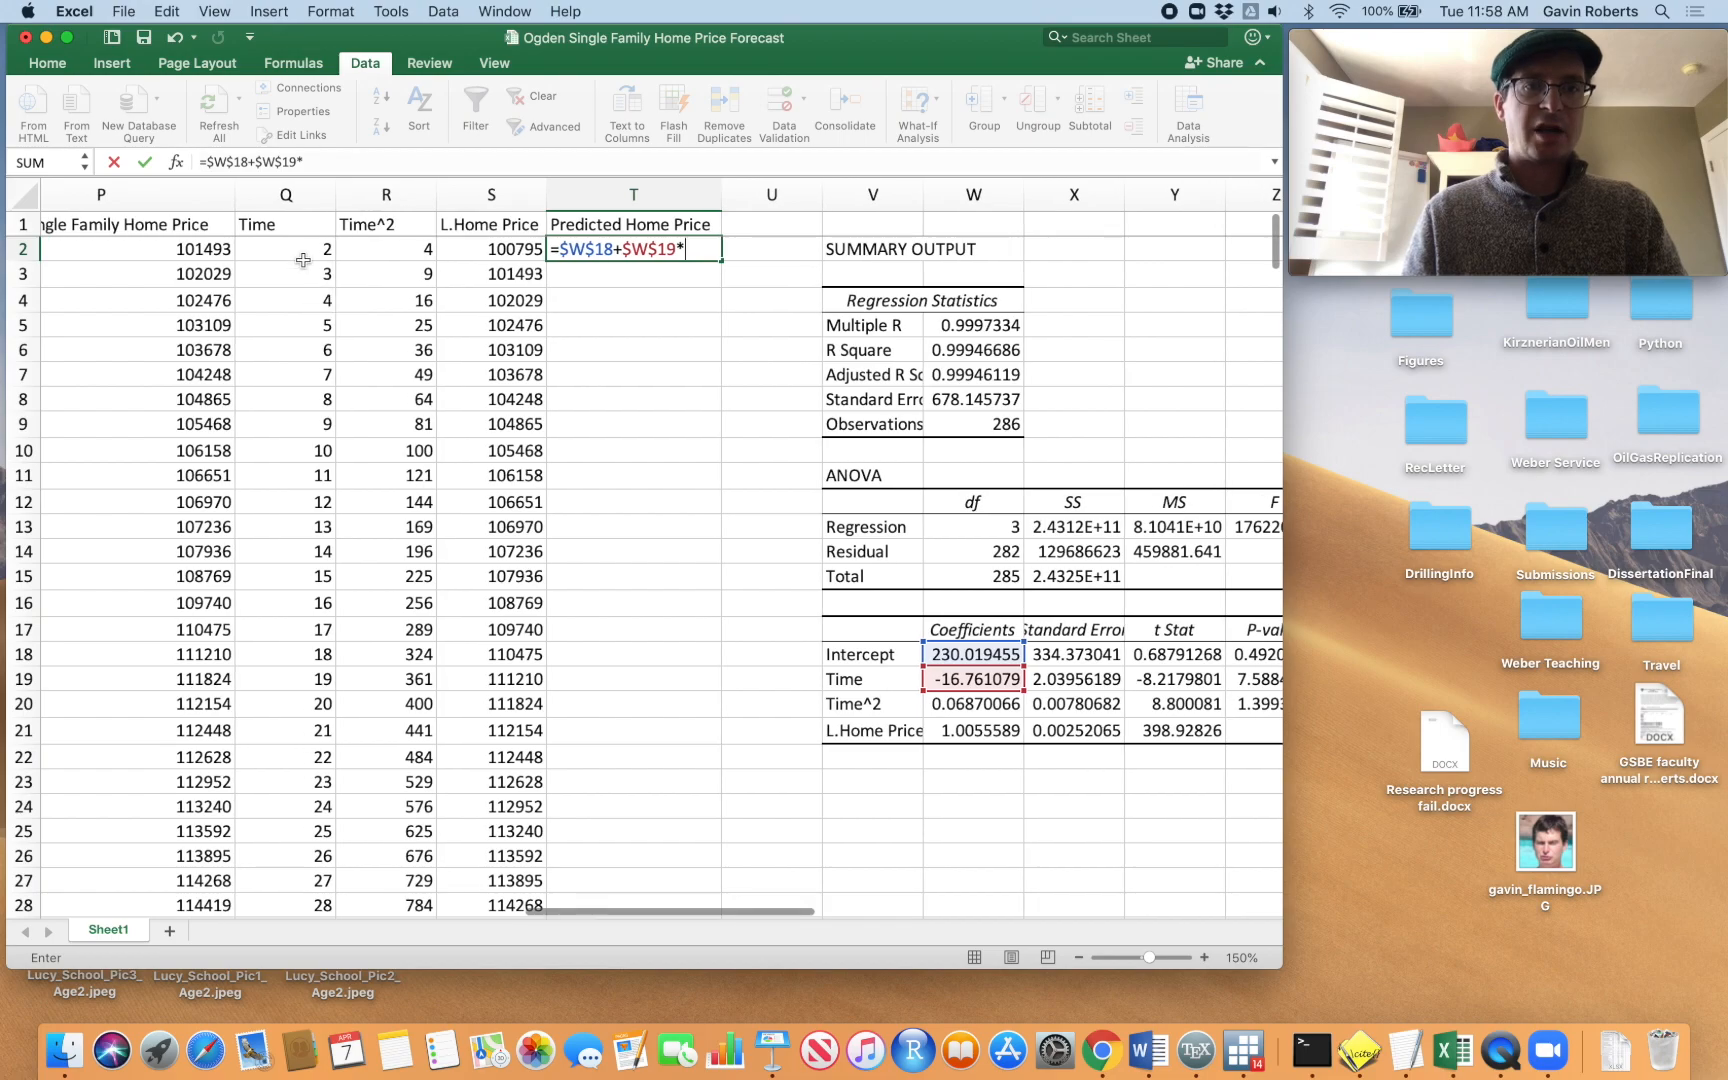
Extend the prediction formula in T2 with Q2 as the Time value, plus the absolute Time^2 coefficient $W$20 multiplied by R2
left_click(312, 257)
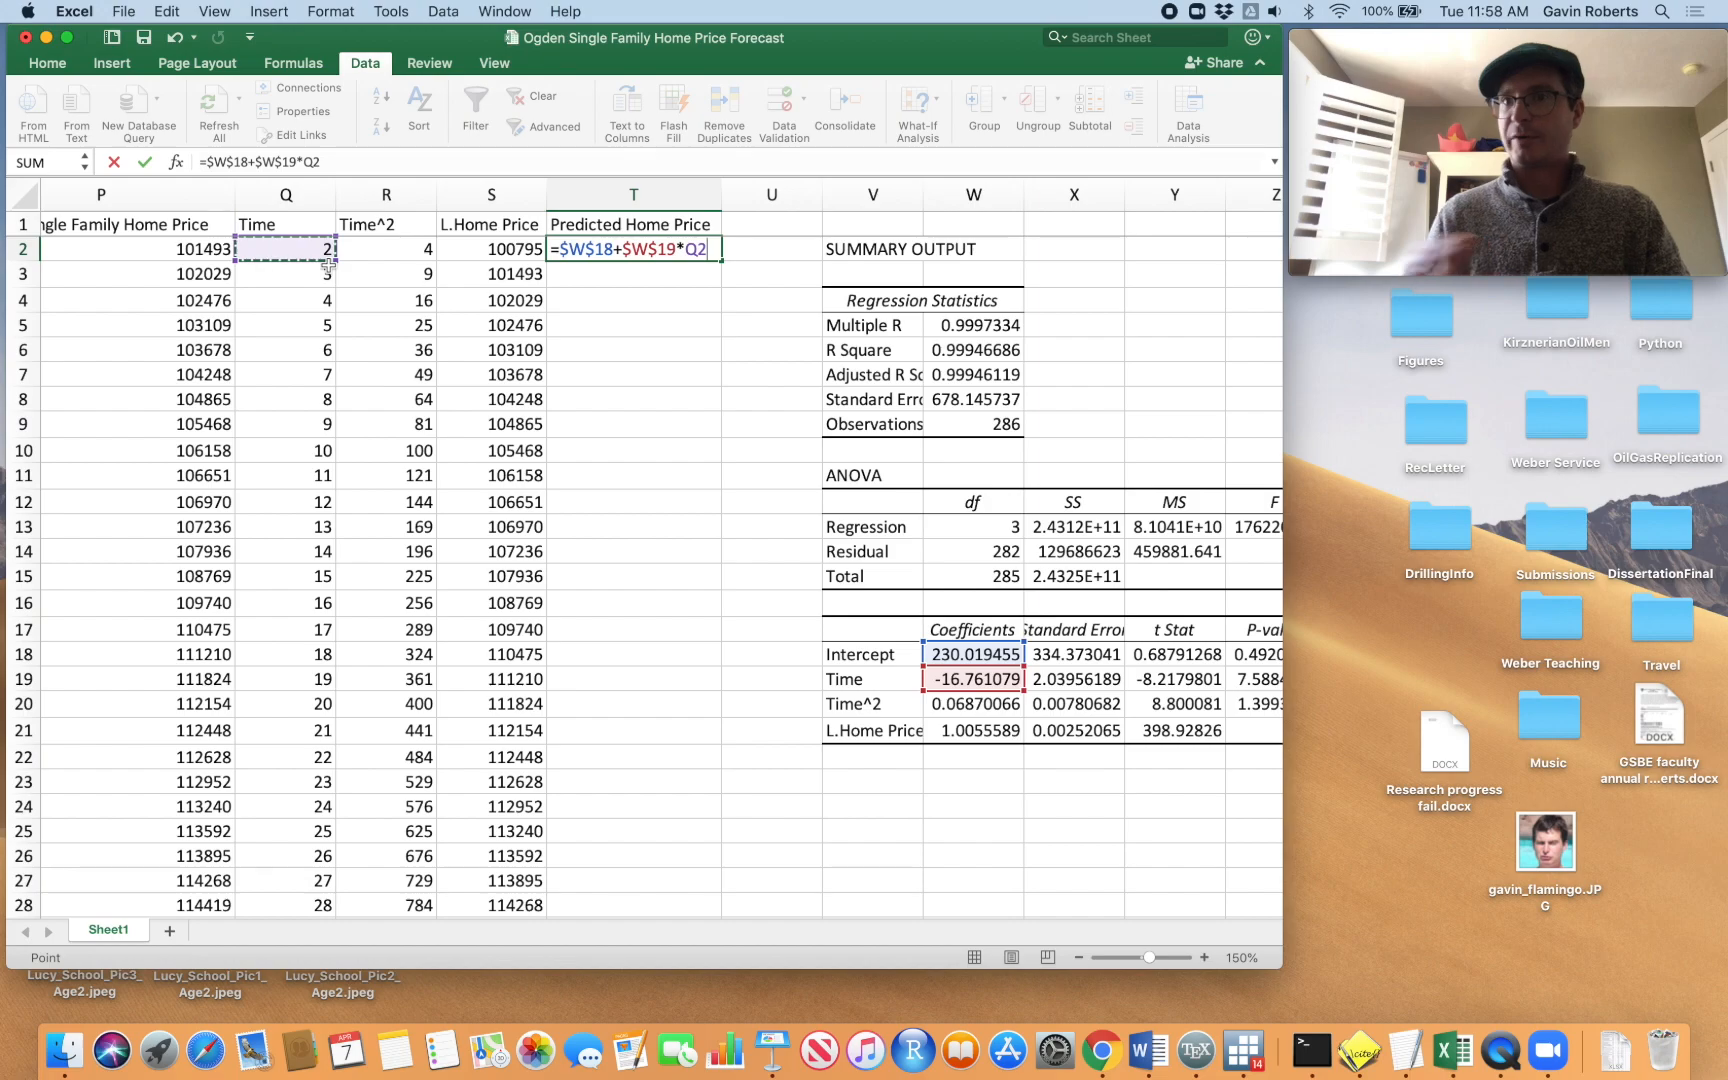
type("+")
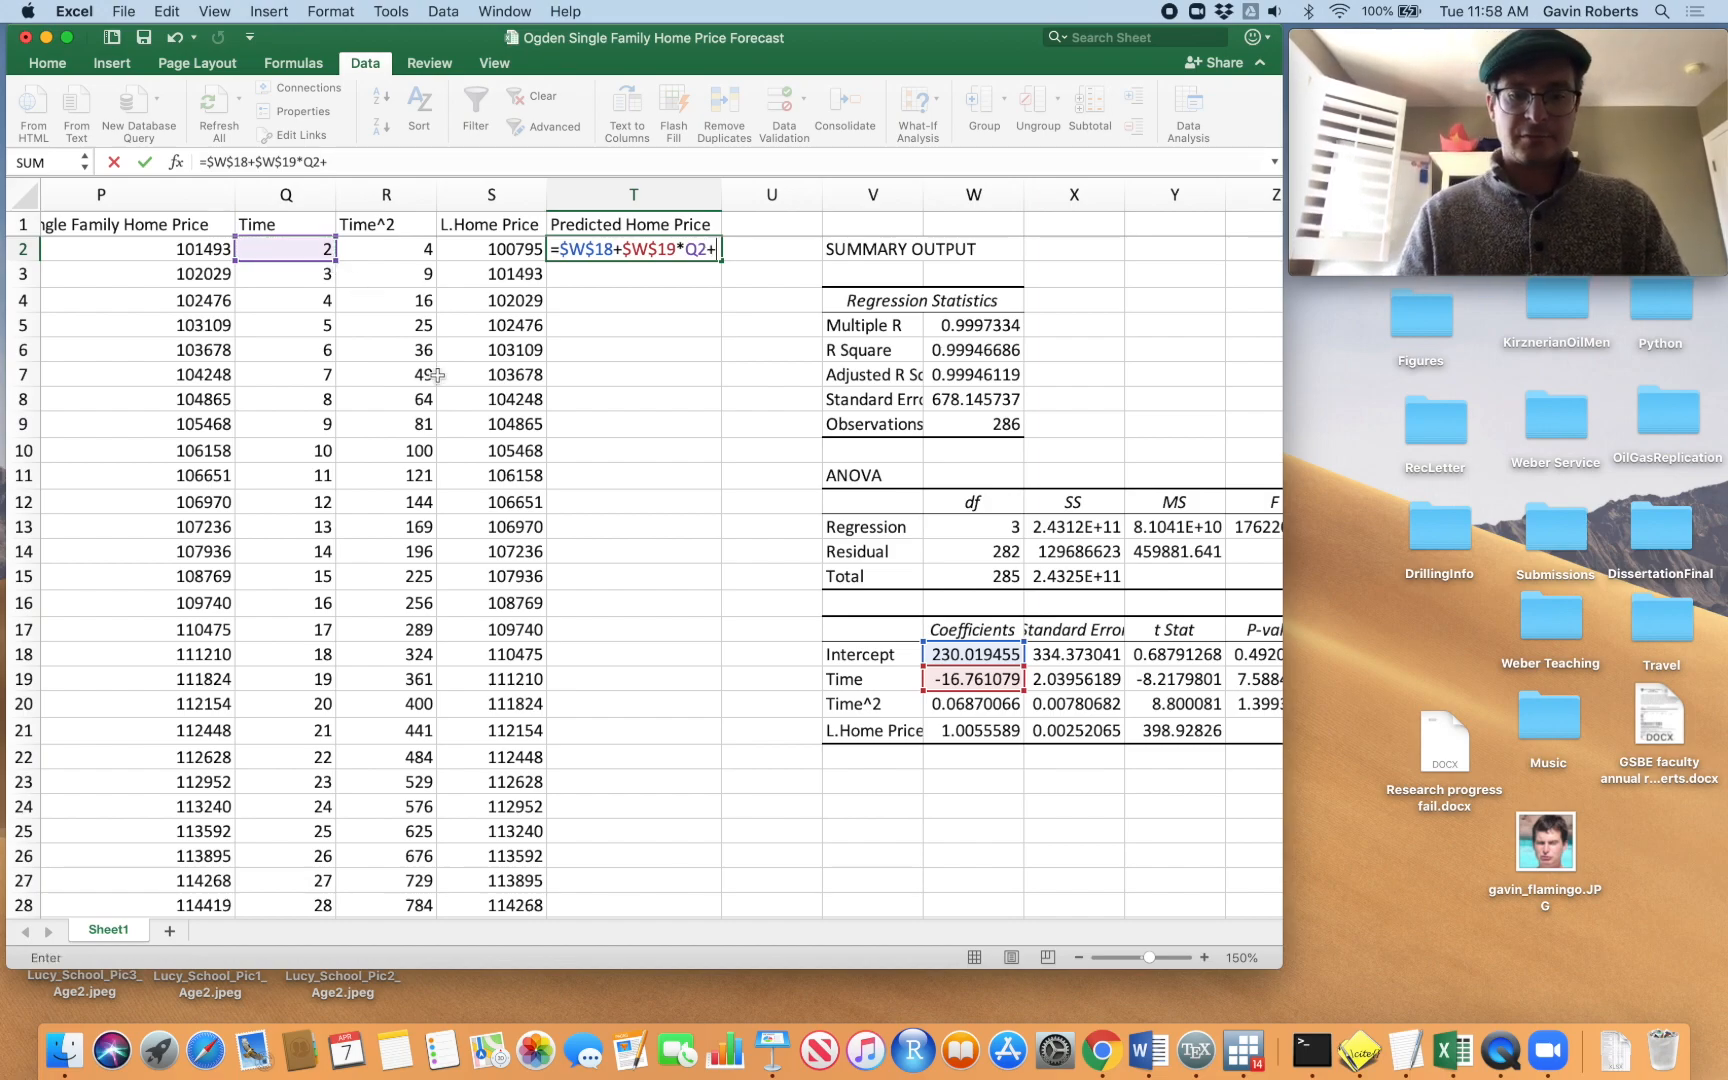
left_click(960, 703)
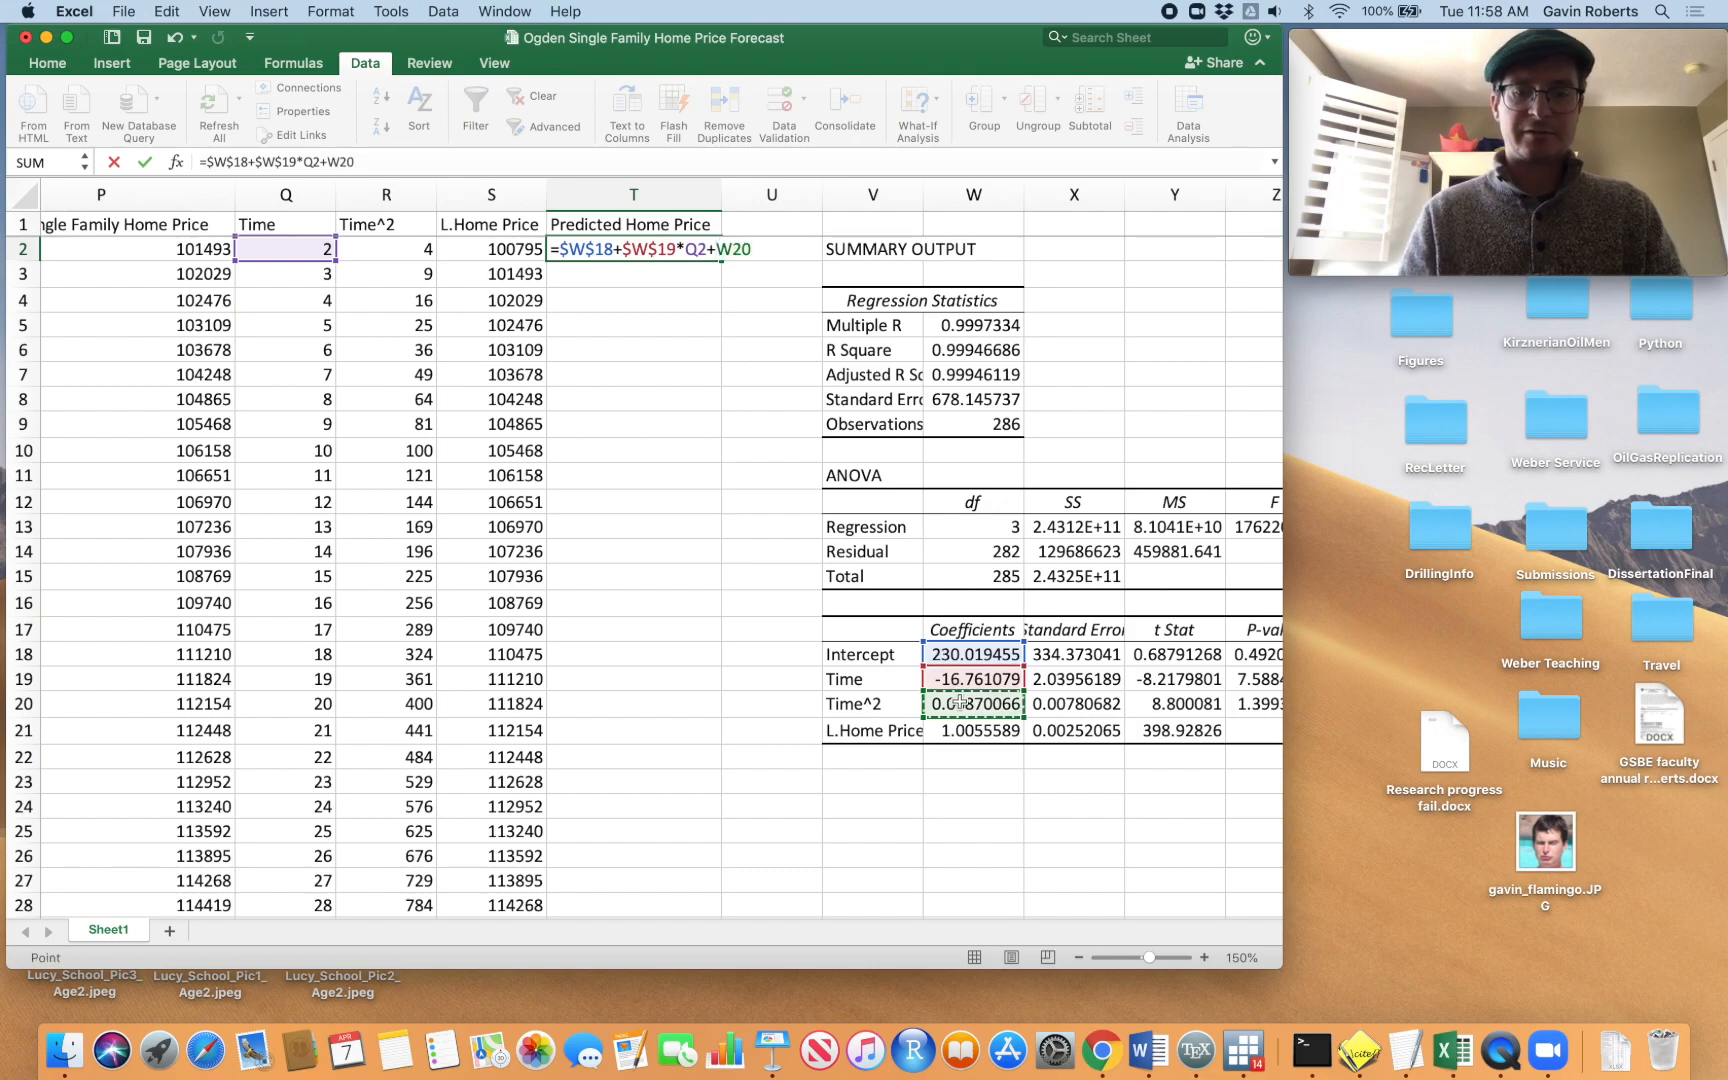
key("F4")
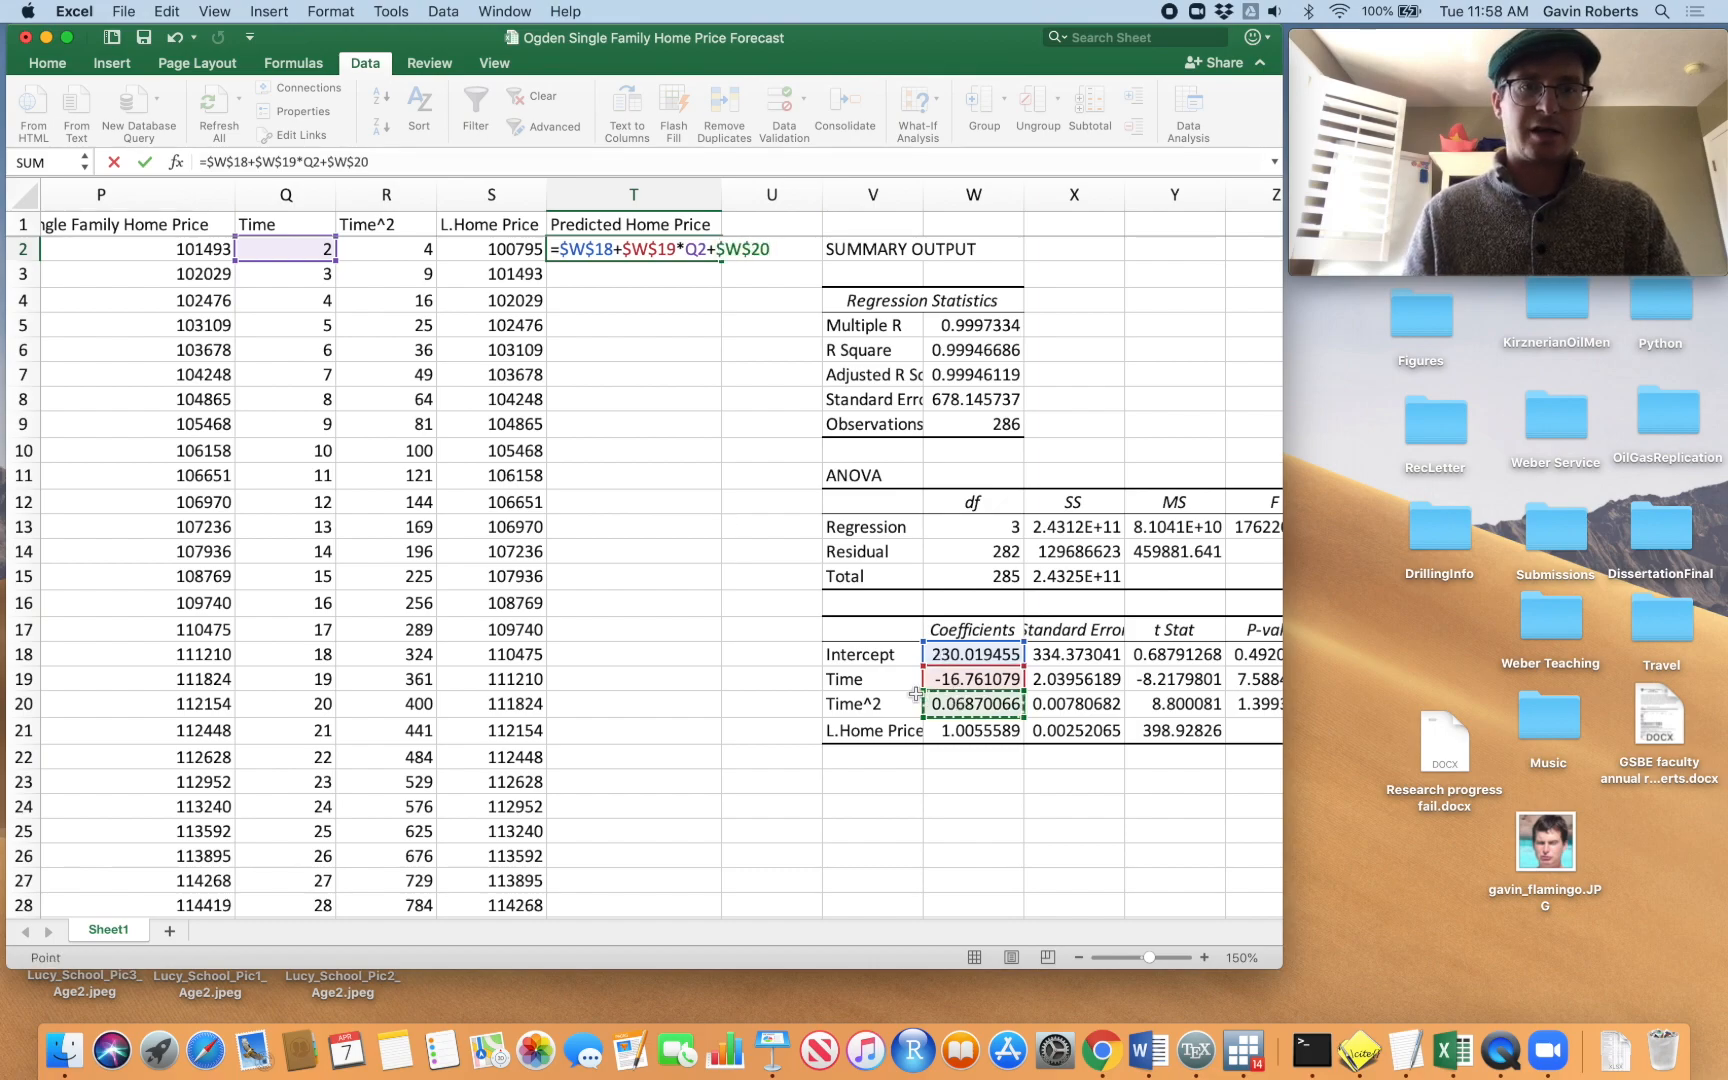
type("*")
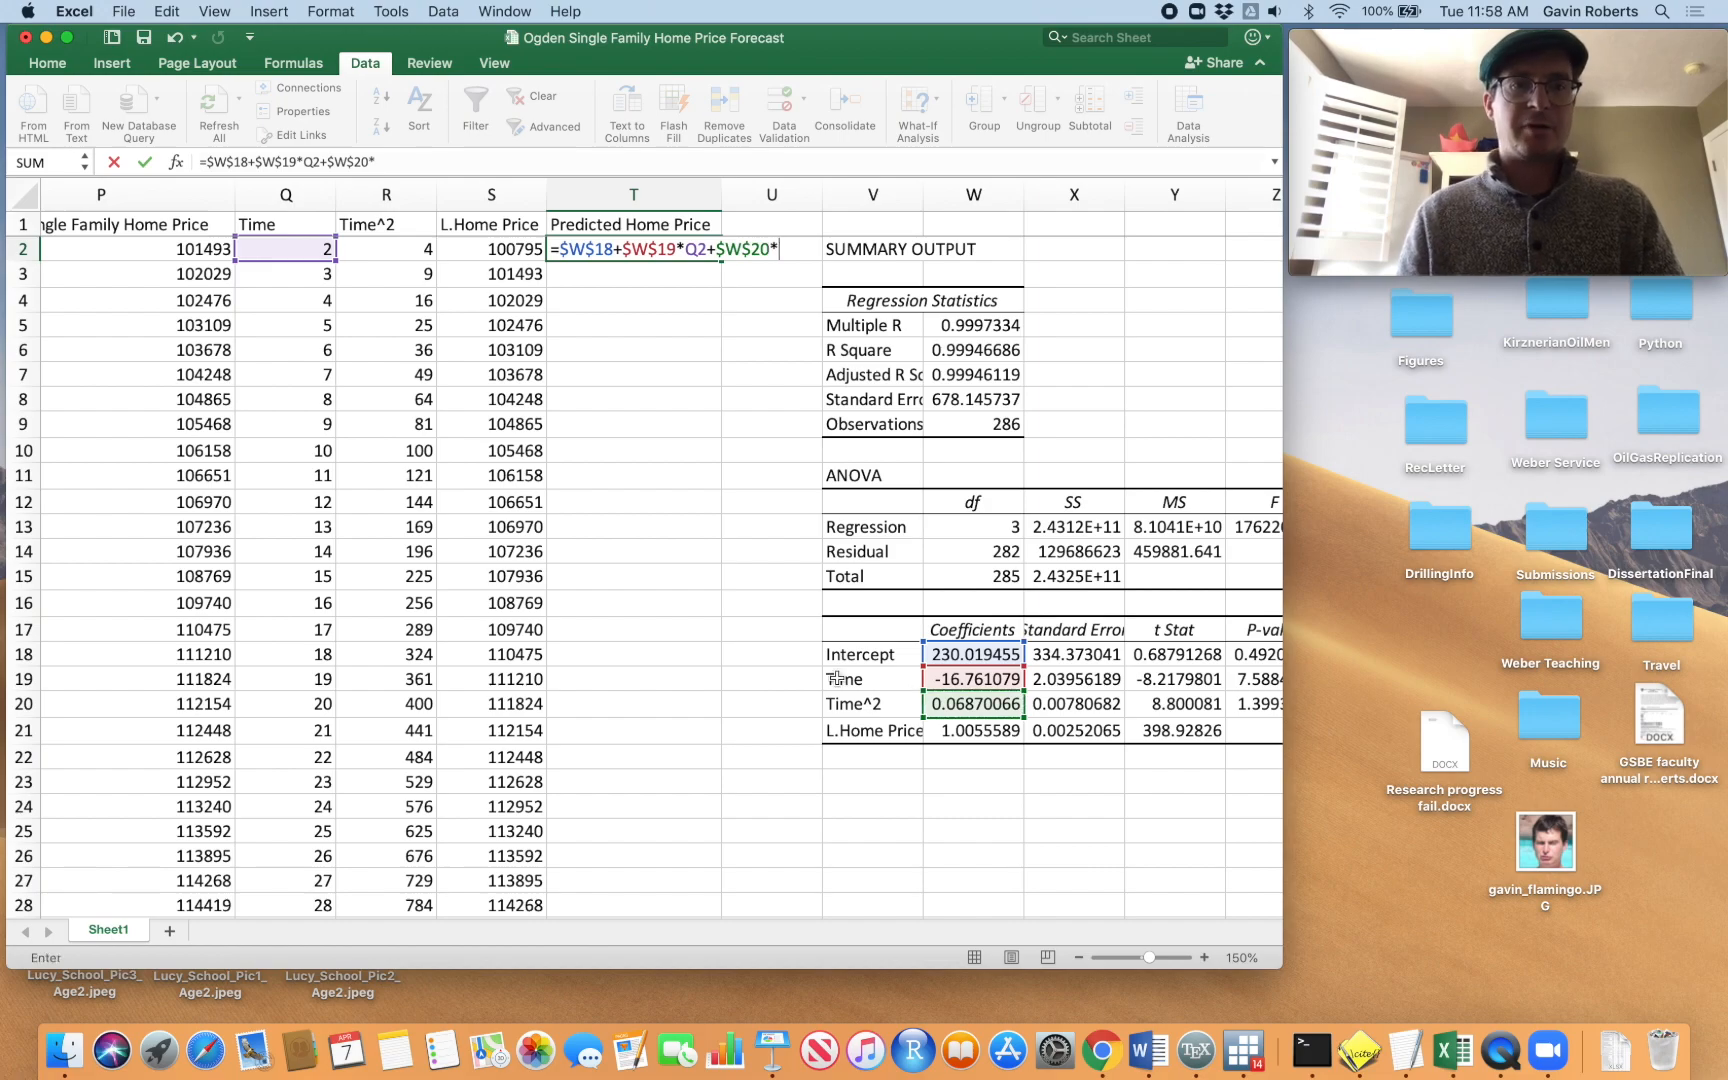
left_click(403, 257)
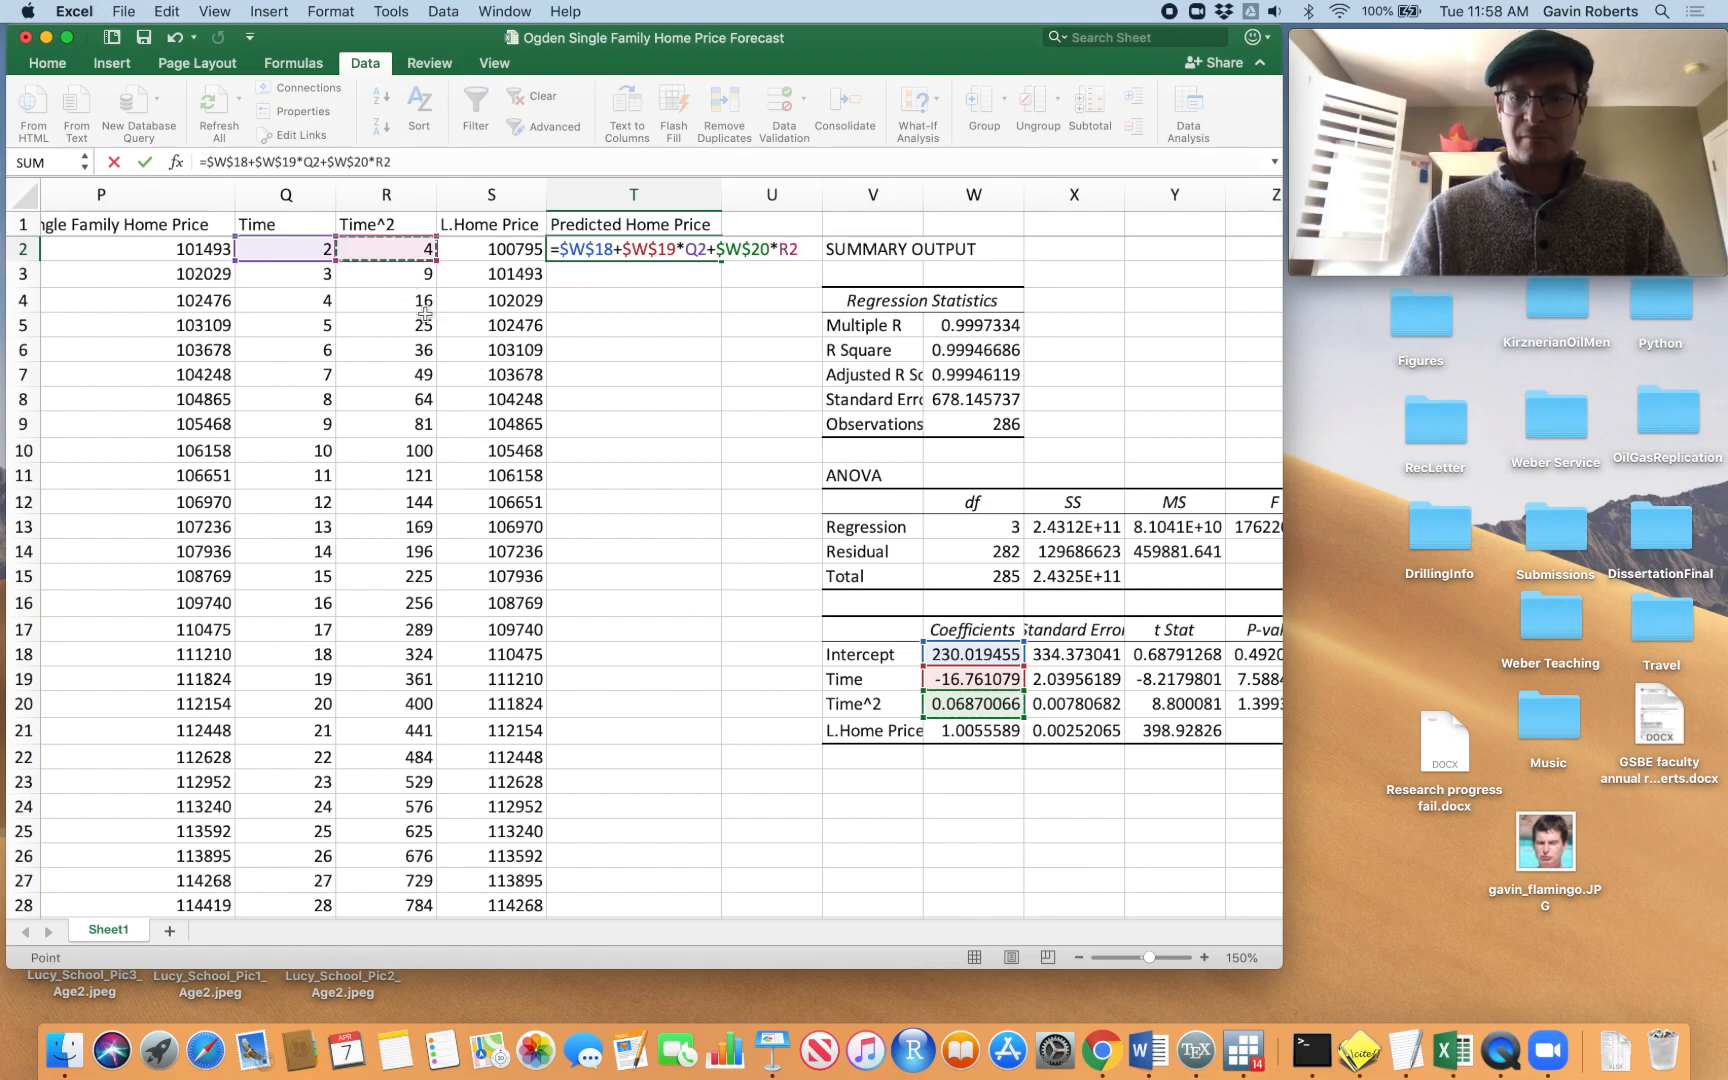
type("+")
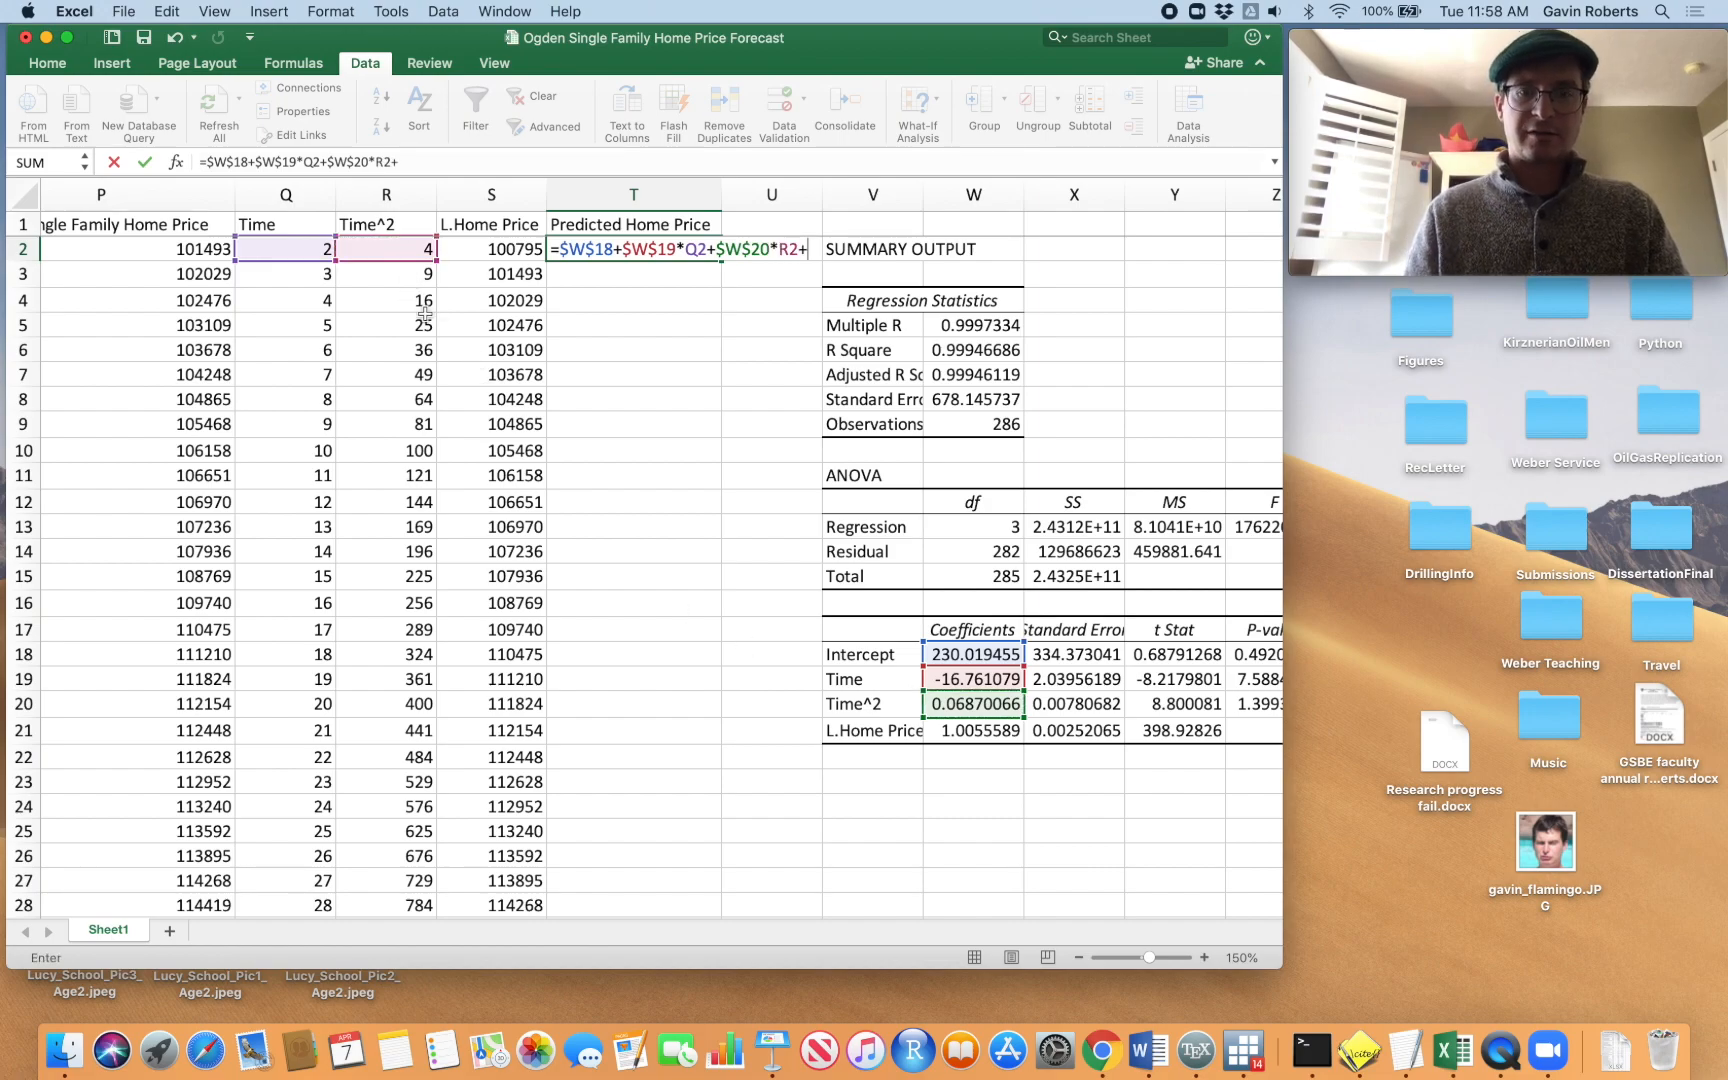
Complete the T2 formula by adding the absolute L.Home Price coefficient $W$21 multiplied by S2, and enter it
left_click(973, 732)
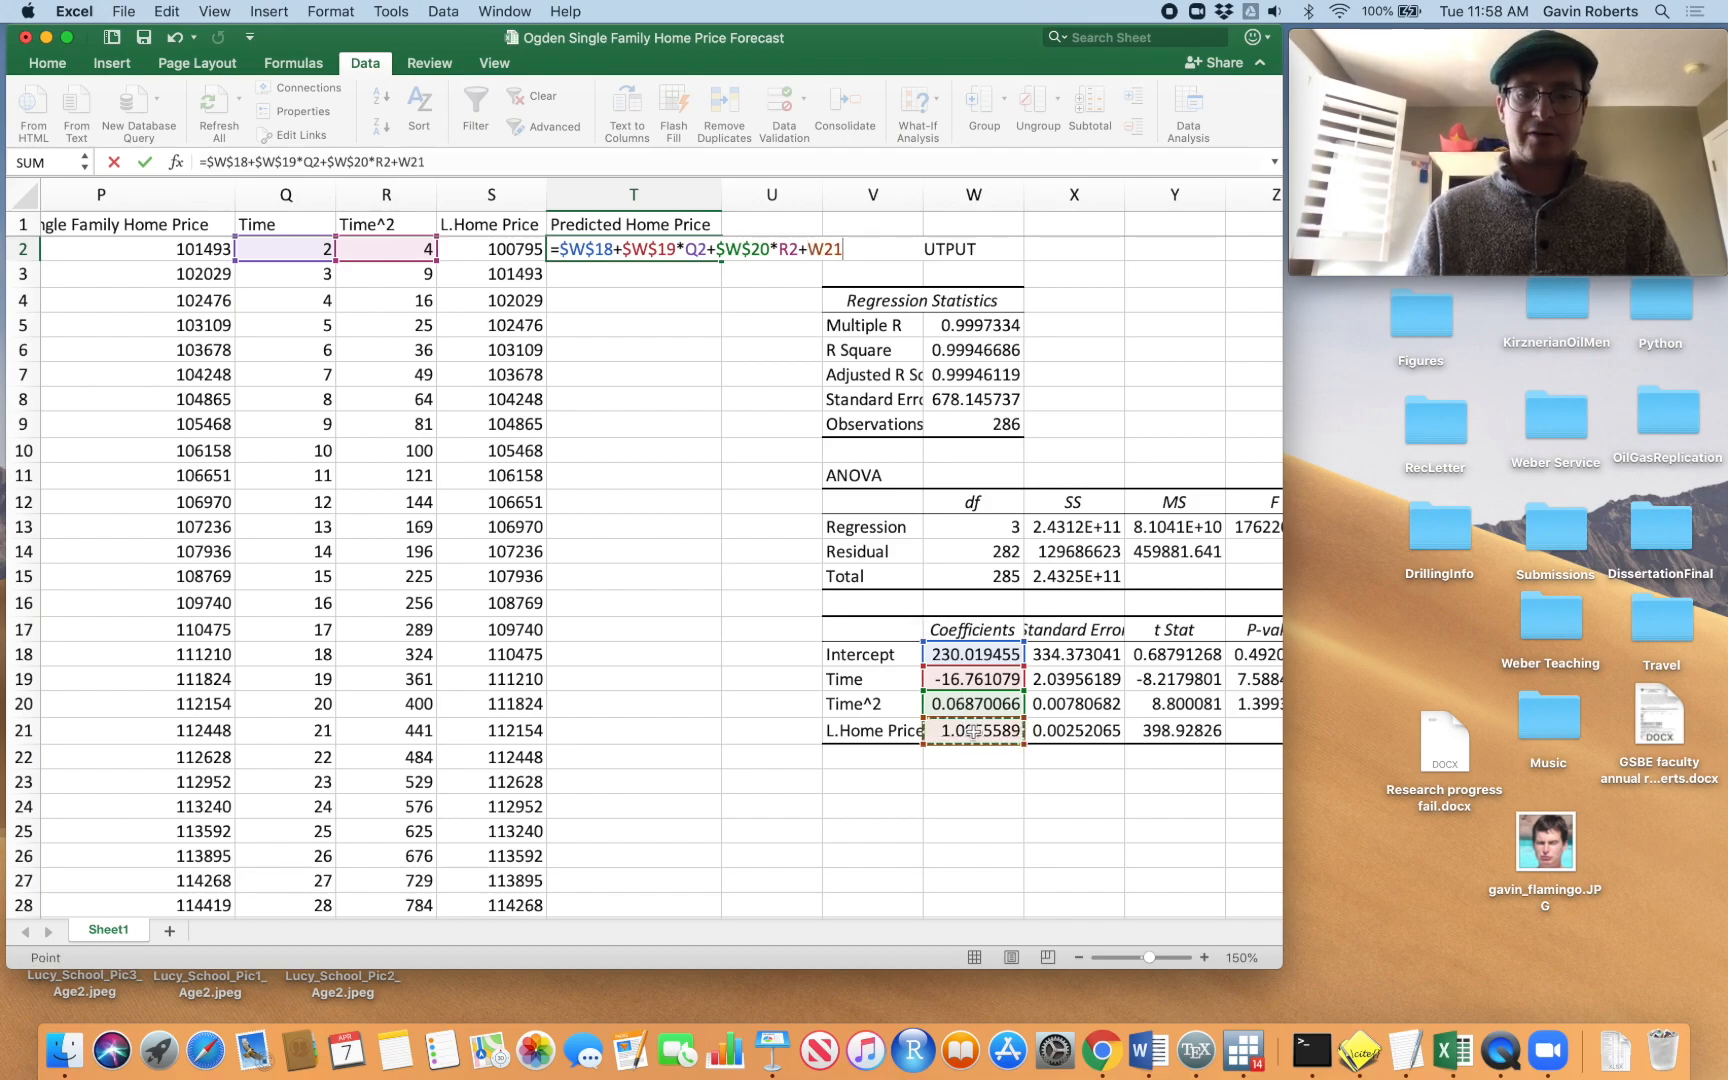
key("F4")
type("*")
left_click(494, 253)
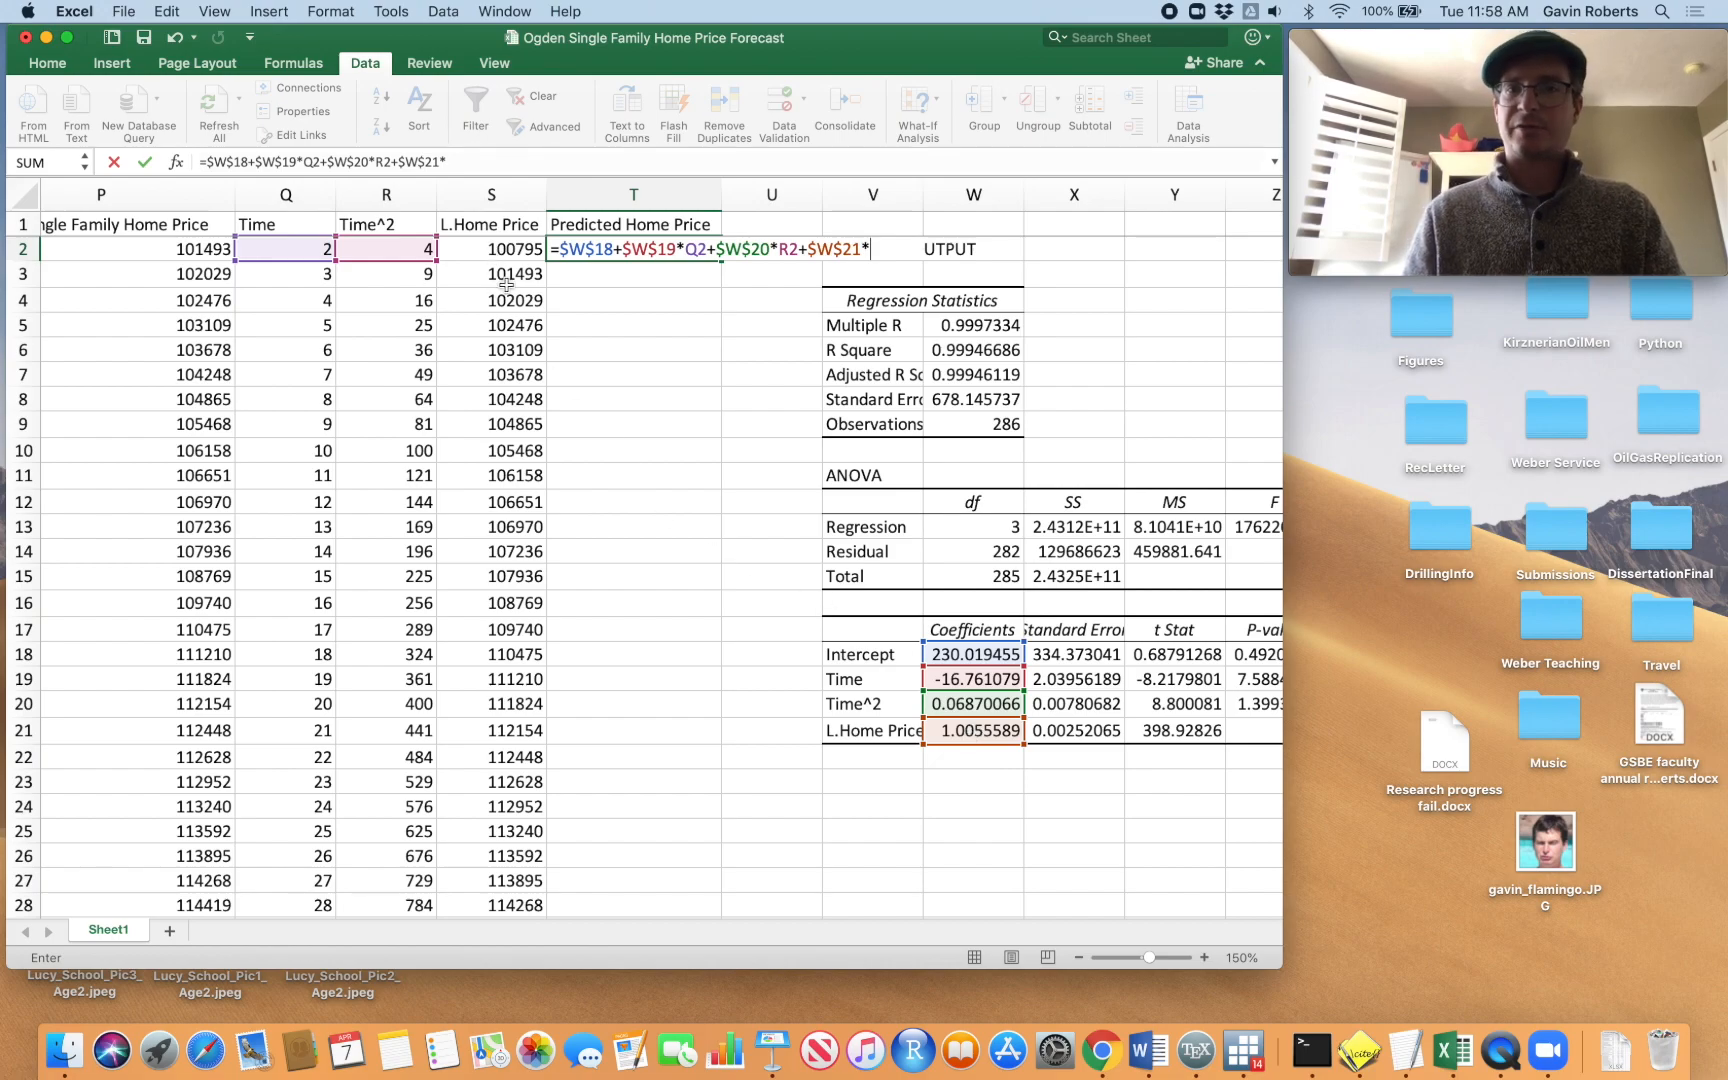
key("Return")
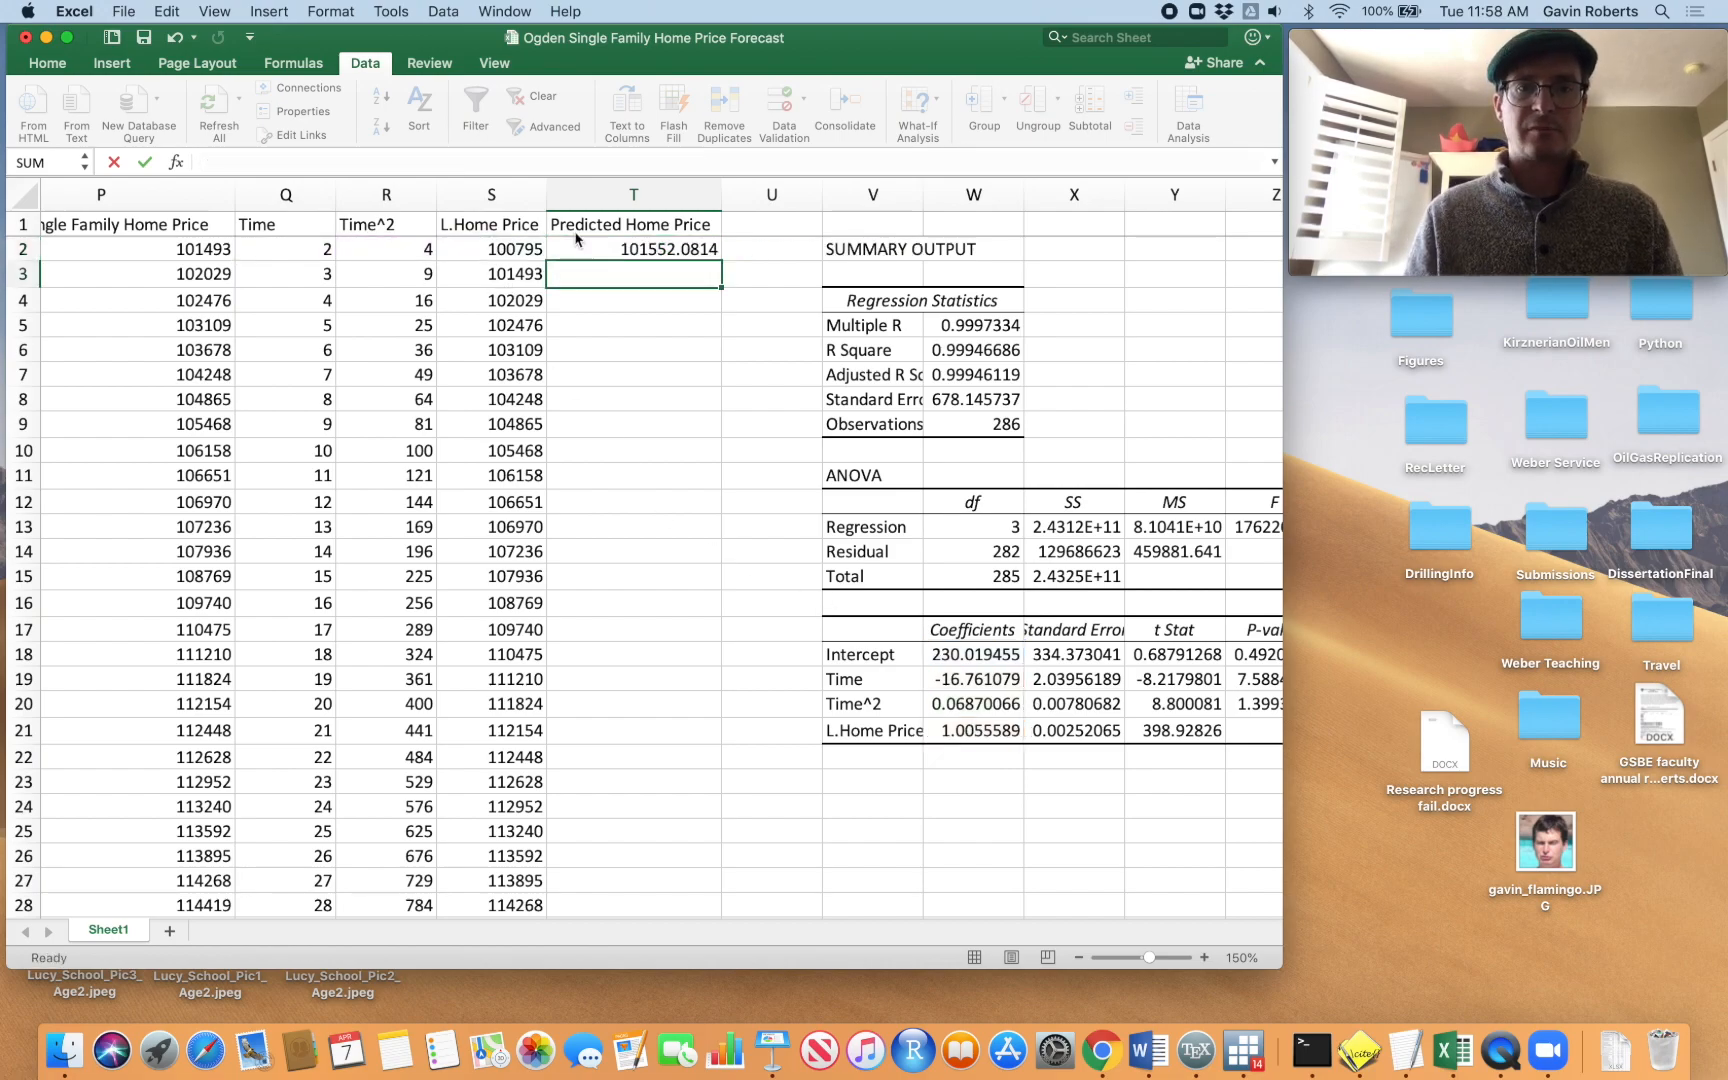
Fill the T2 prediction formula down the Predicted Home Price column to row 287
left_click(663, 256)
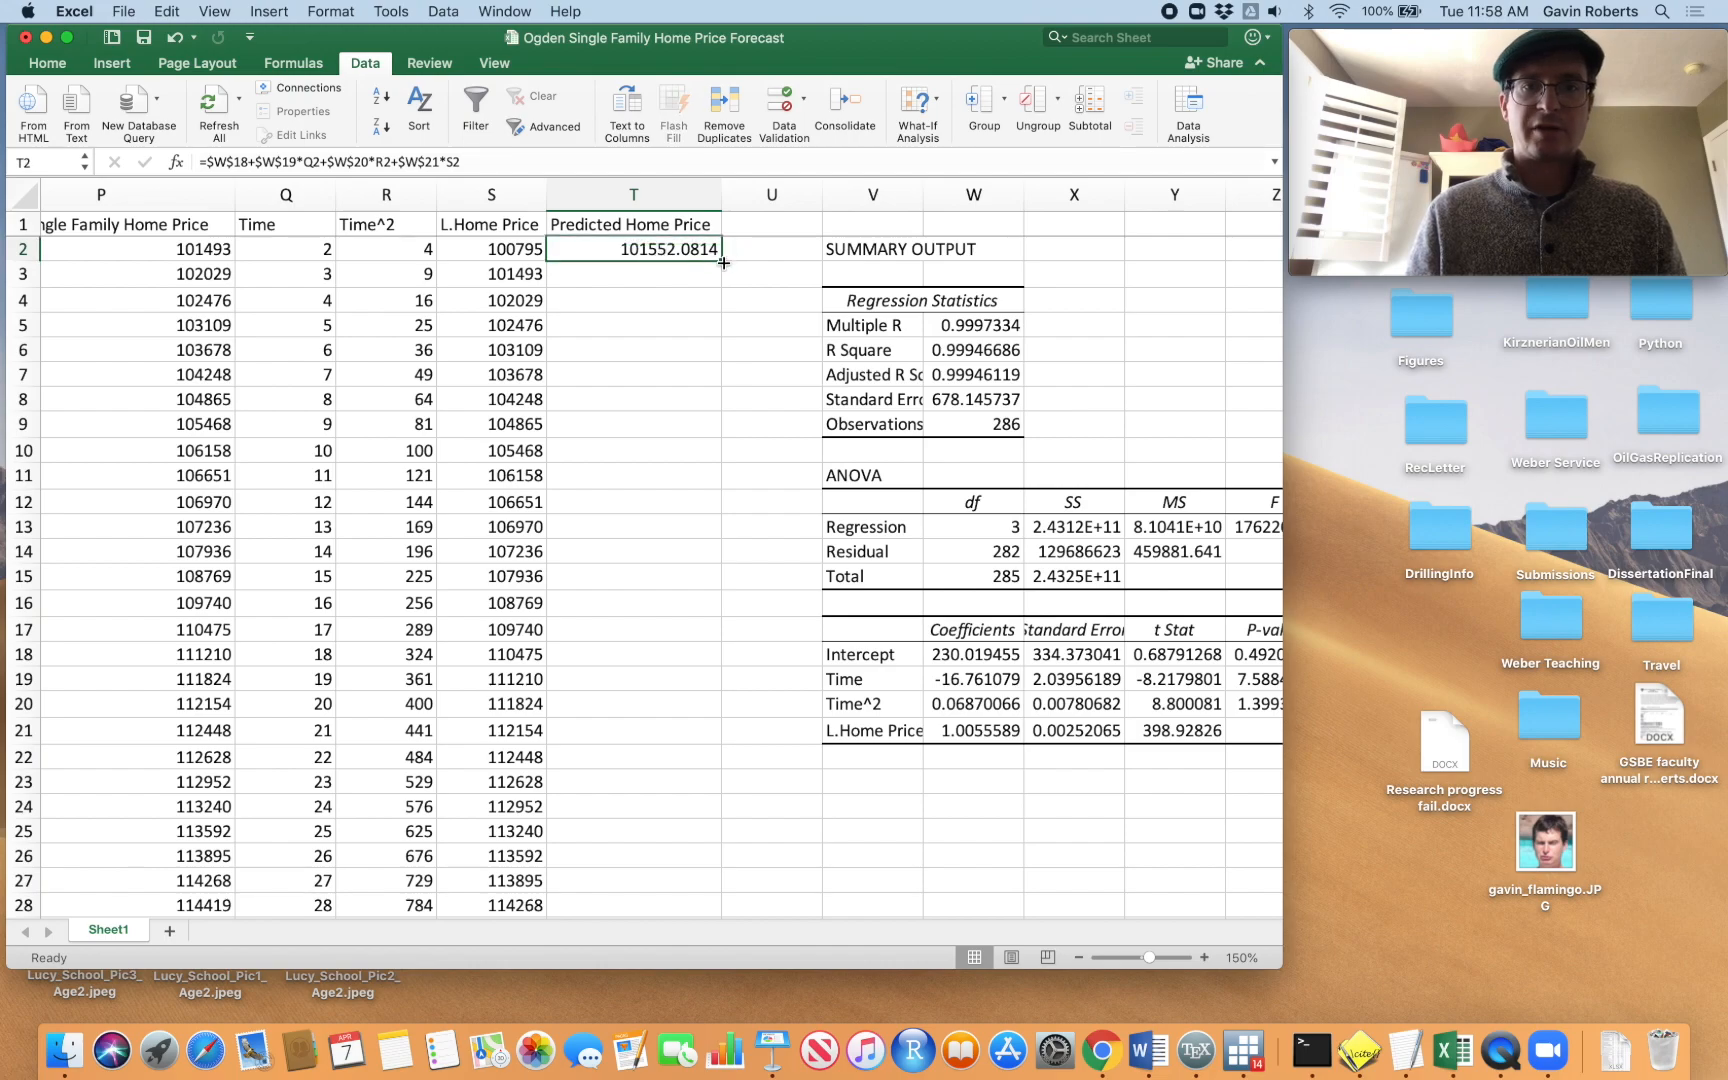
double_click(720, 261)
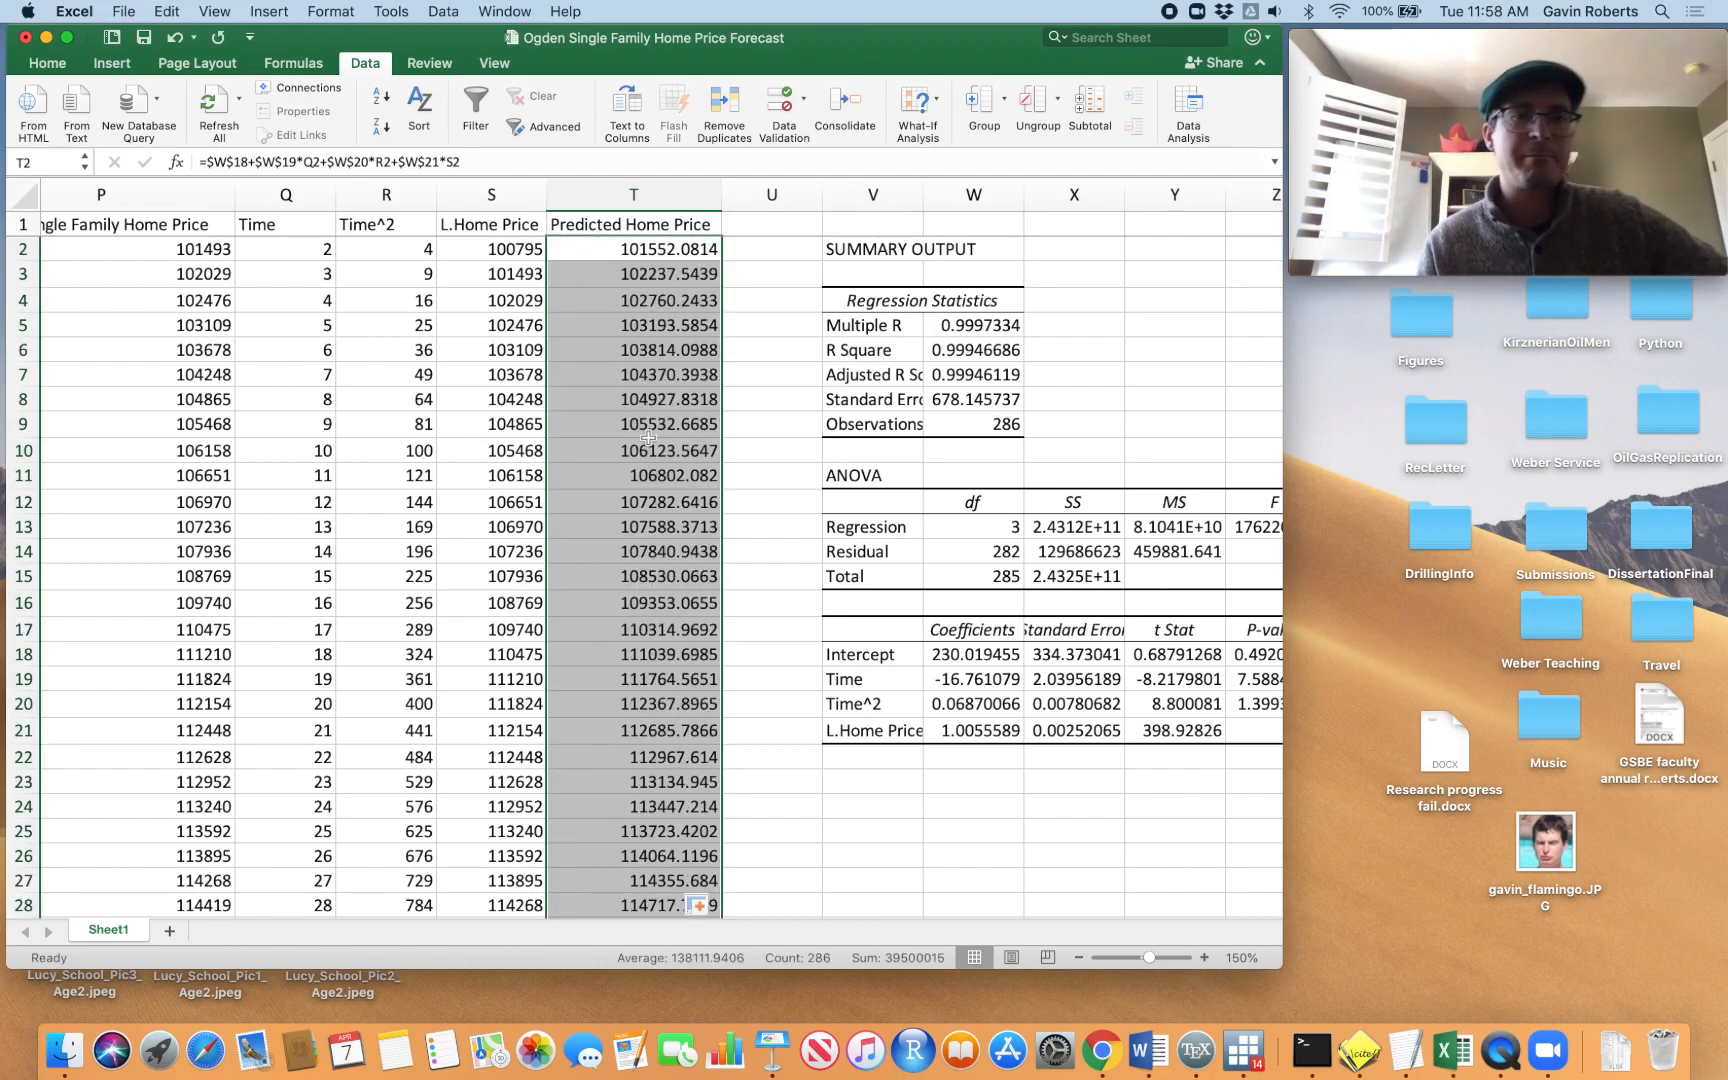
scroll(524, 432, "left", 2)
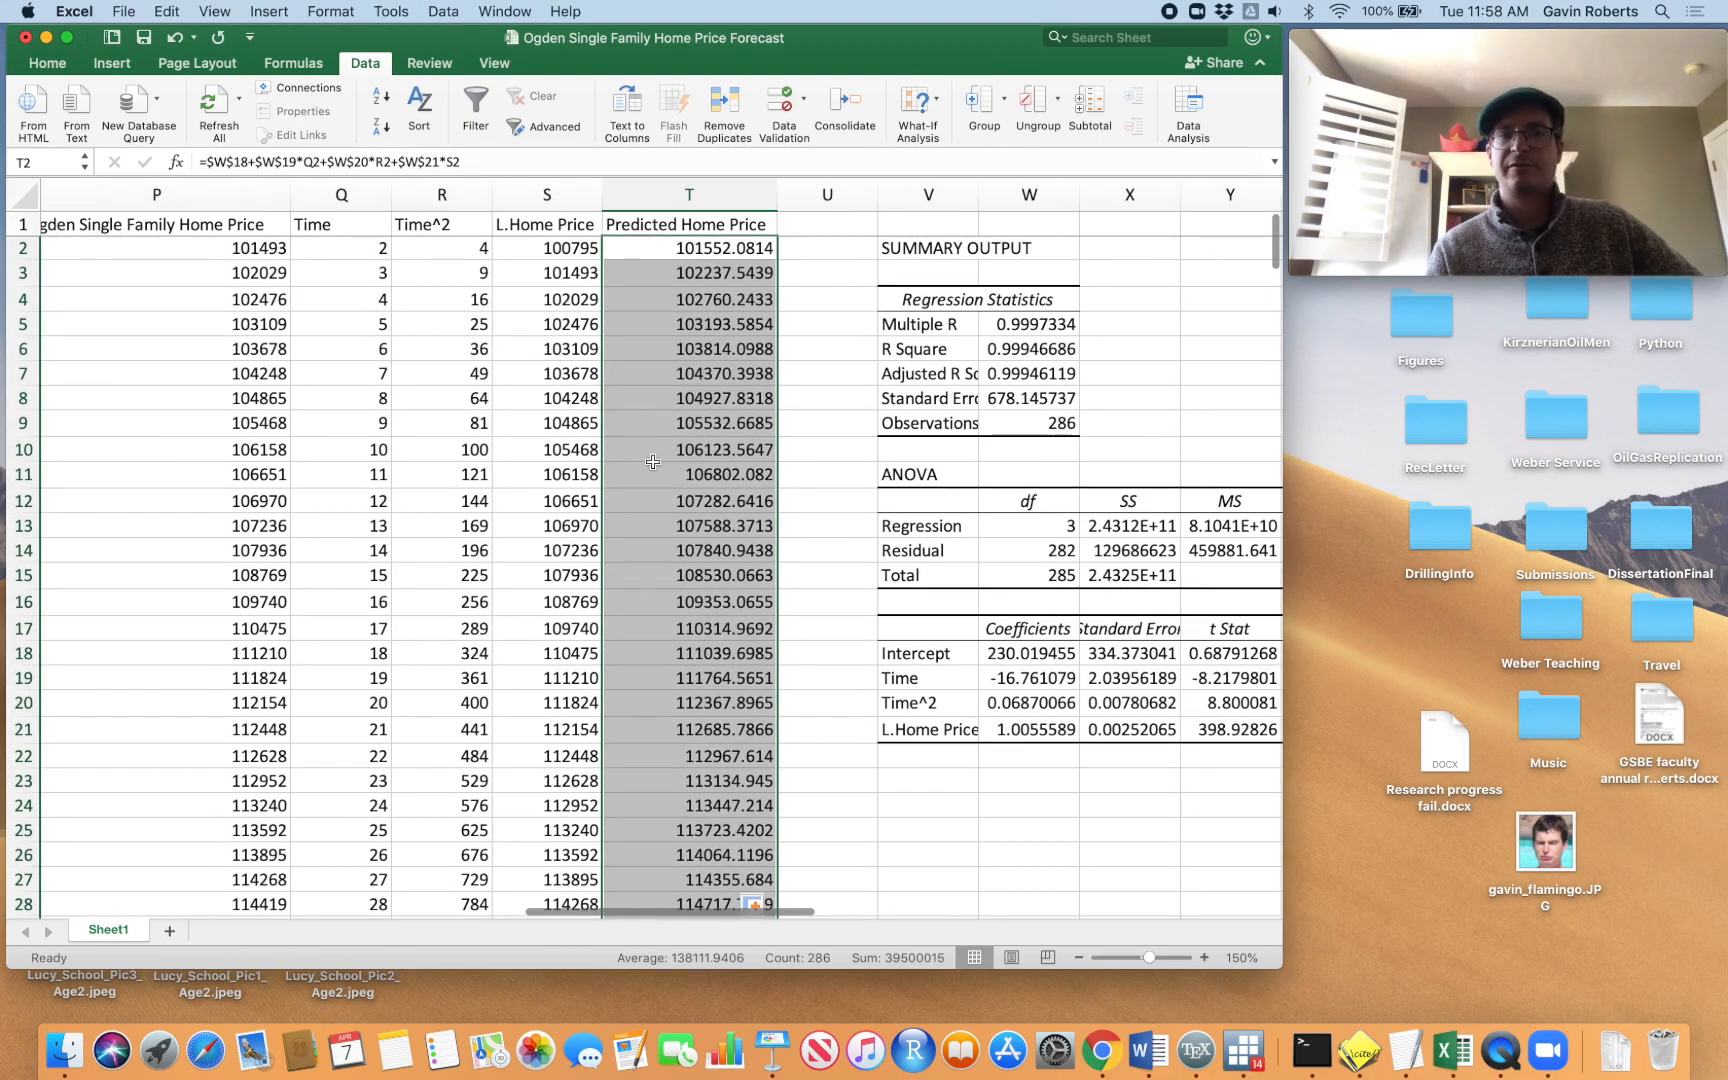
scroll(571, 500, "down", 10)
scroll(571, 500, "down", 20)
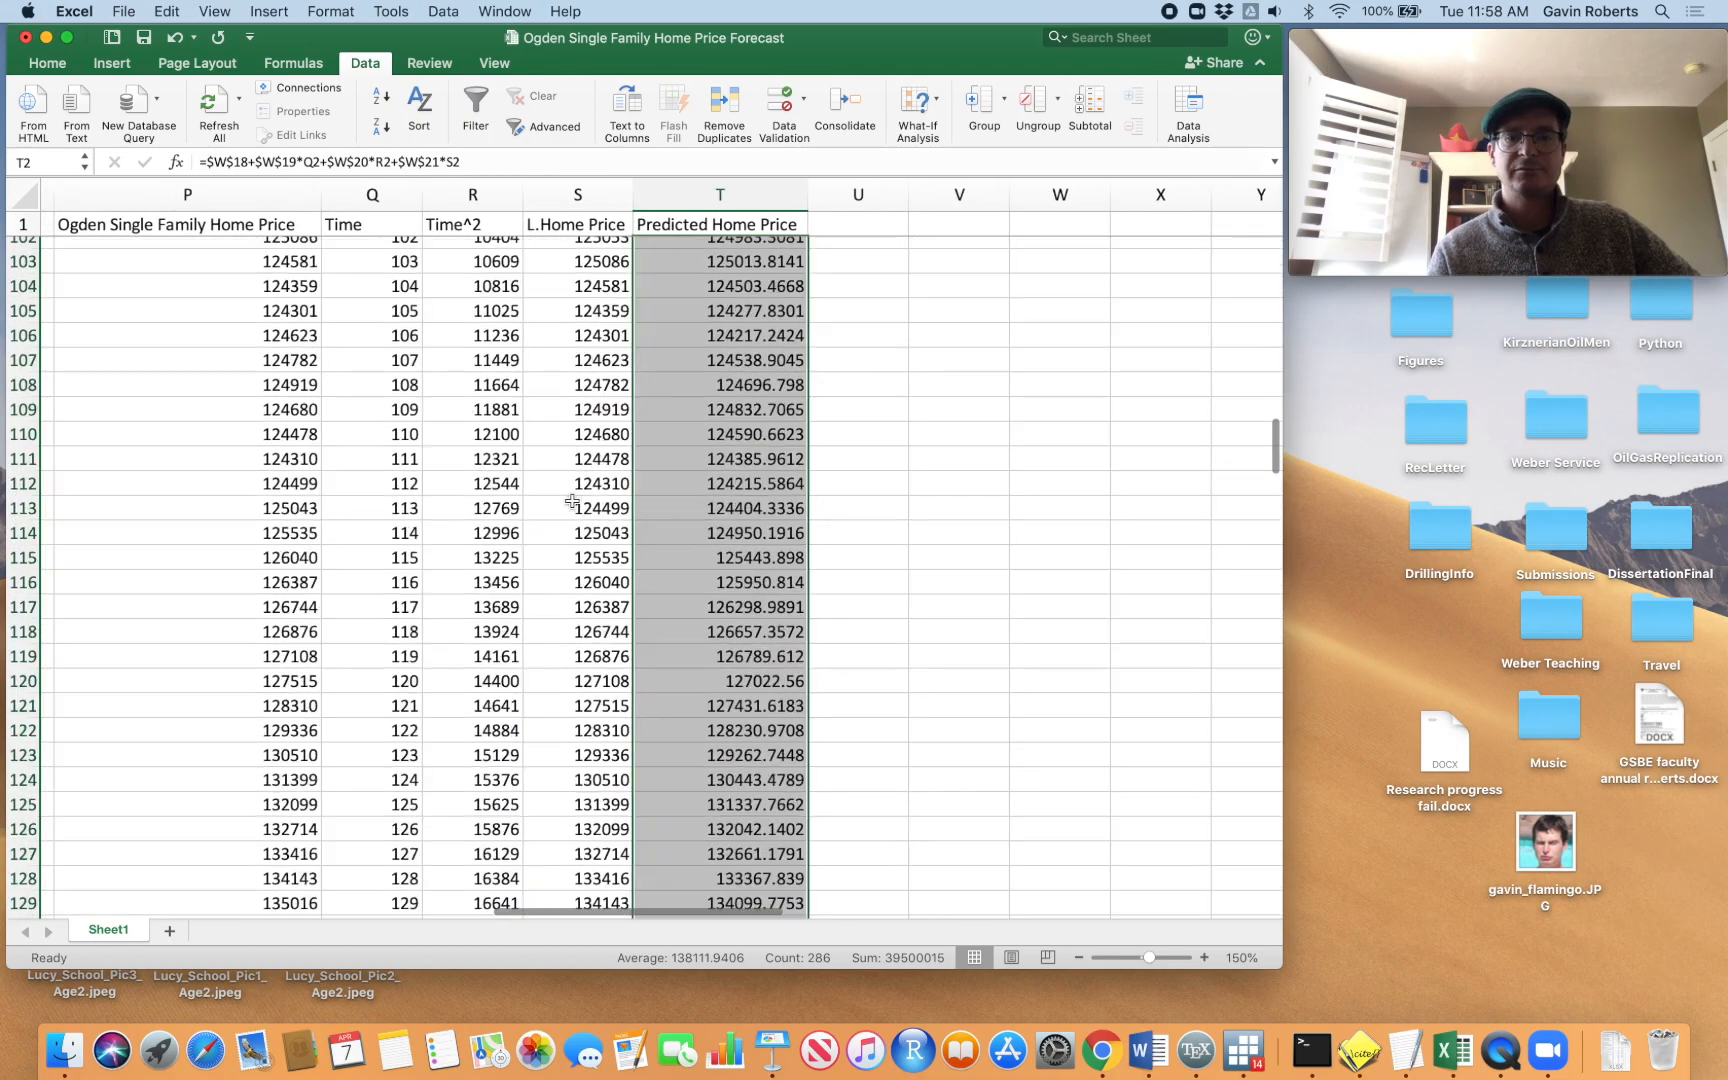
scroll(571, 500, "down", 20)
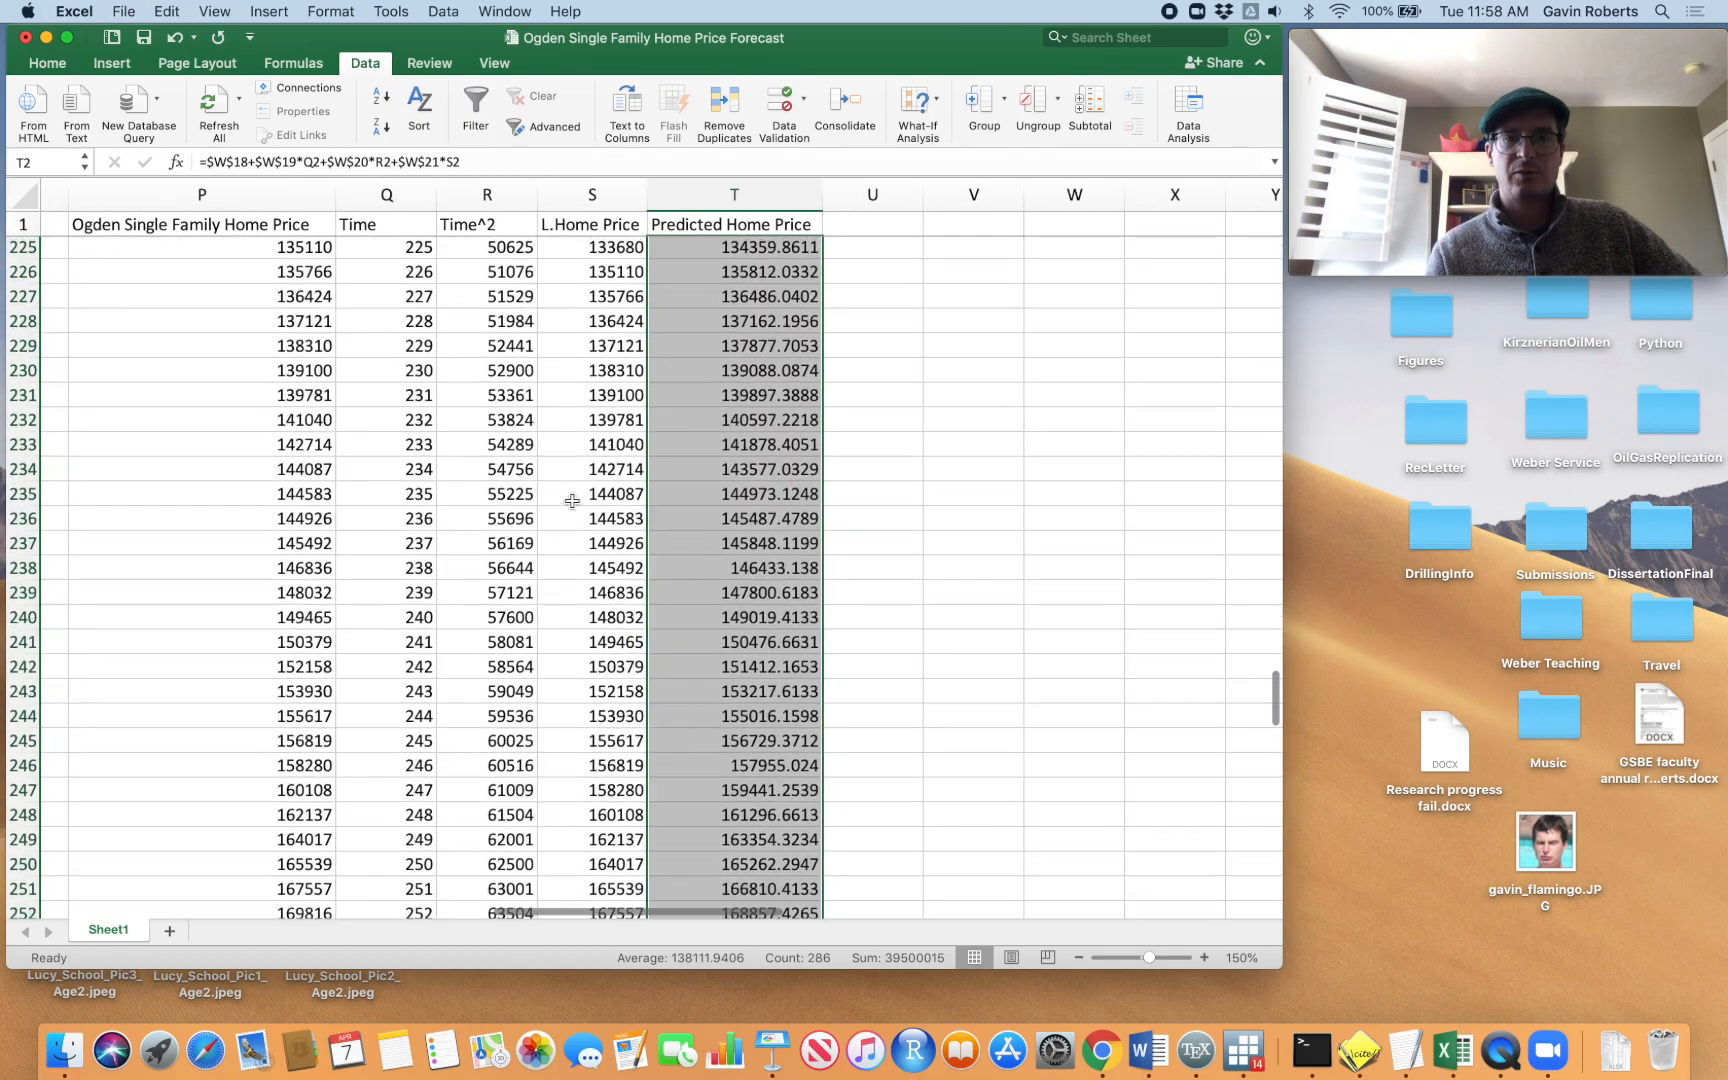
scroll(571, 500, "left", 3)
scroll(571, 500, "up", 2)
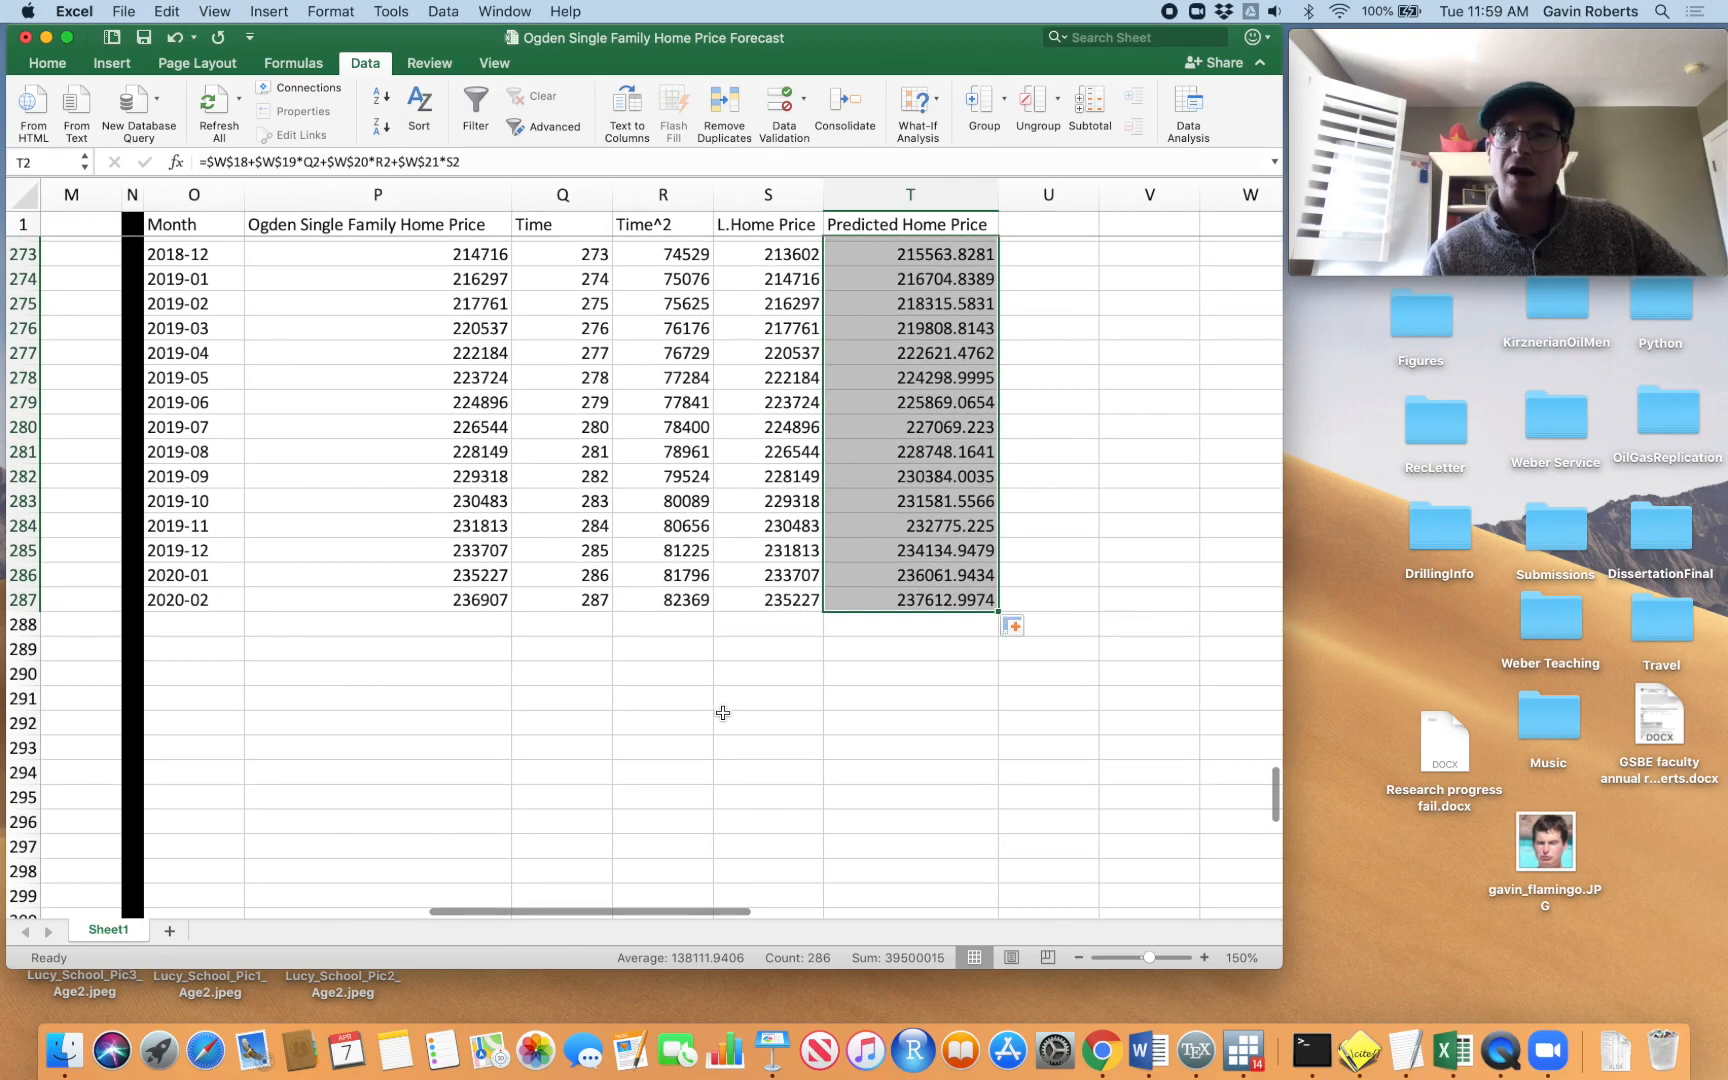
left_click(600, 604)
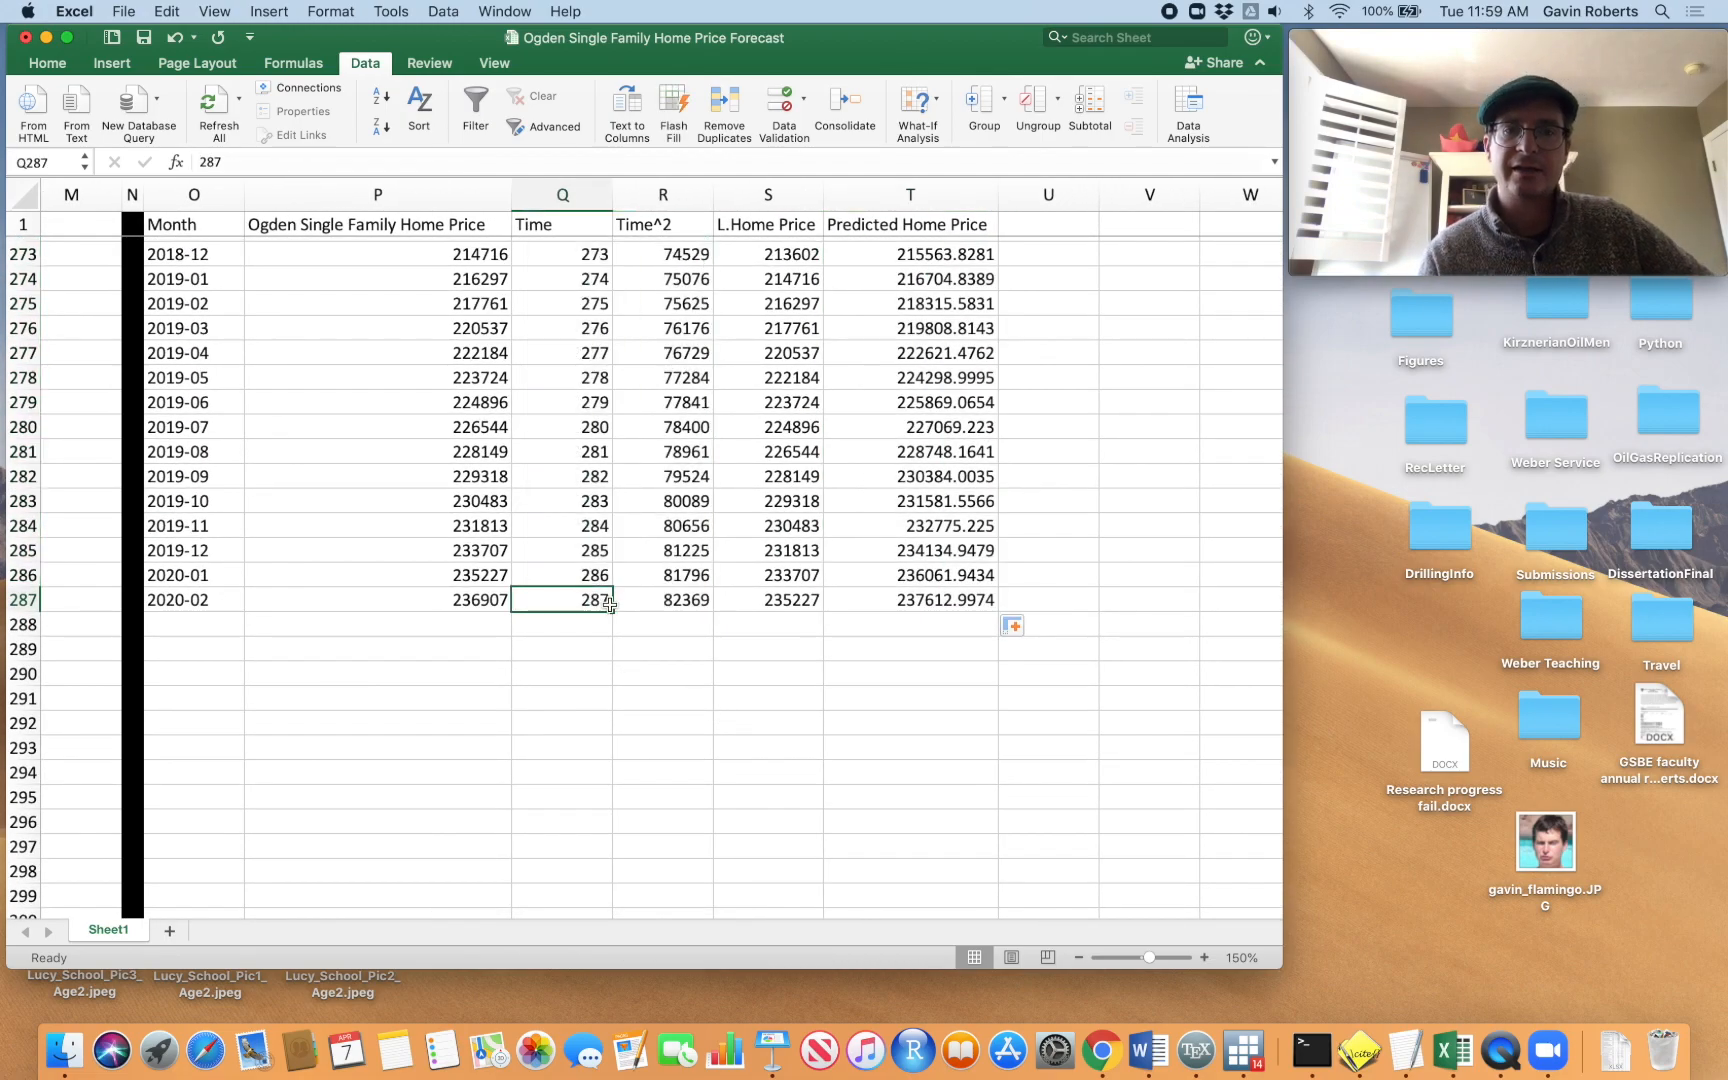
left_click_drag(609, 611, 612, 630)
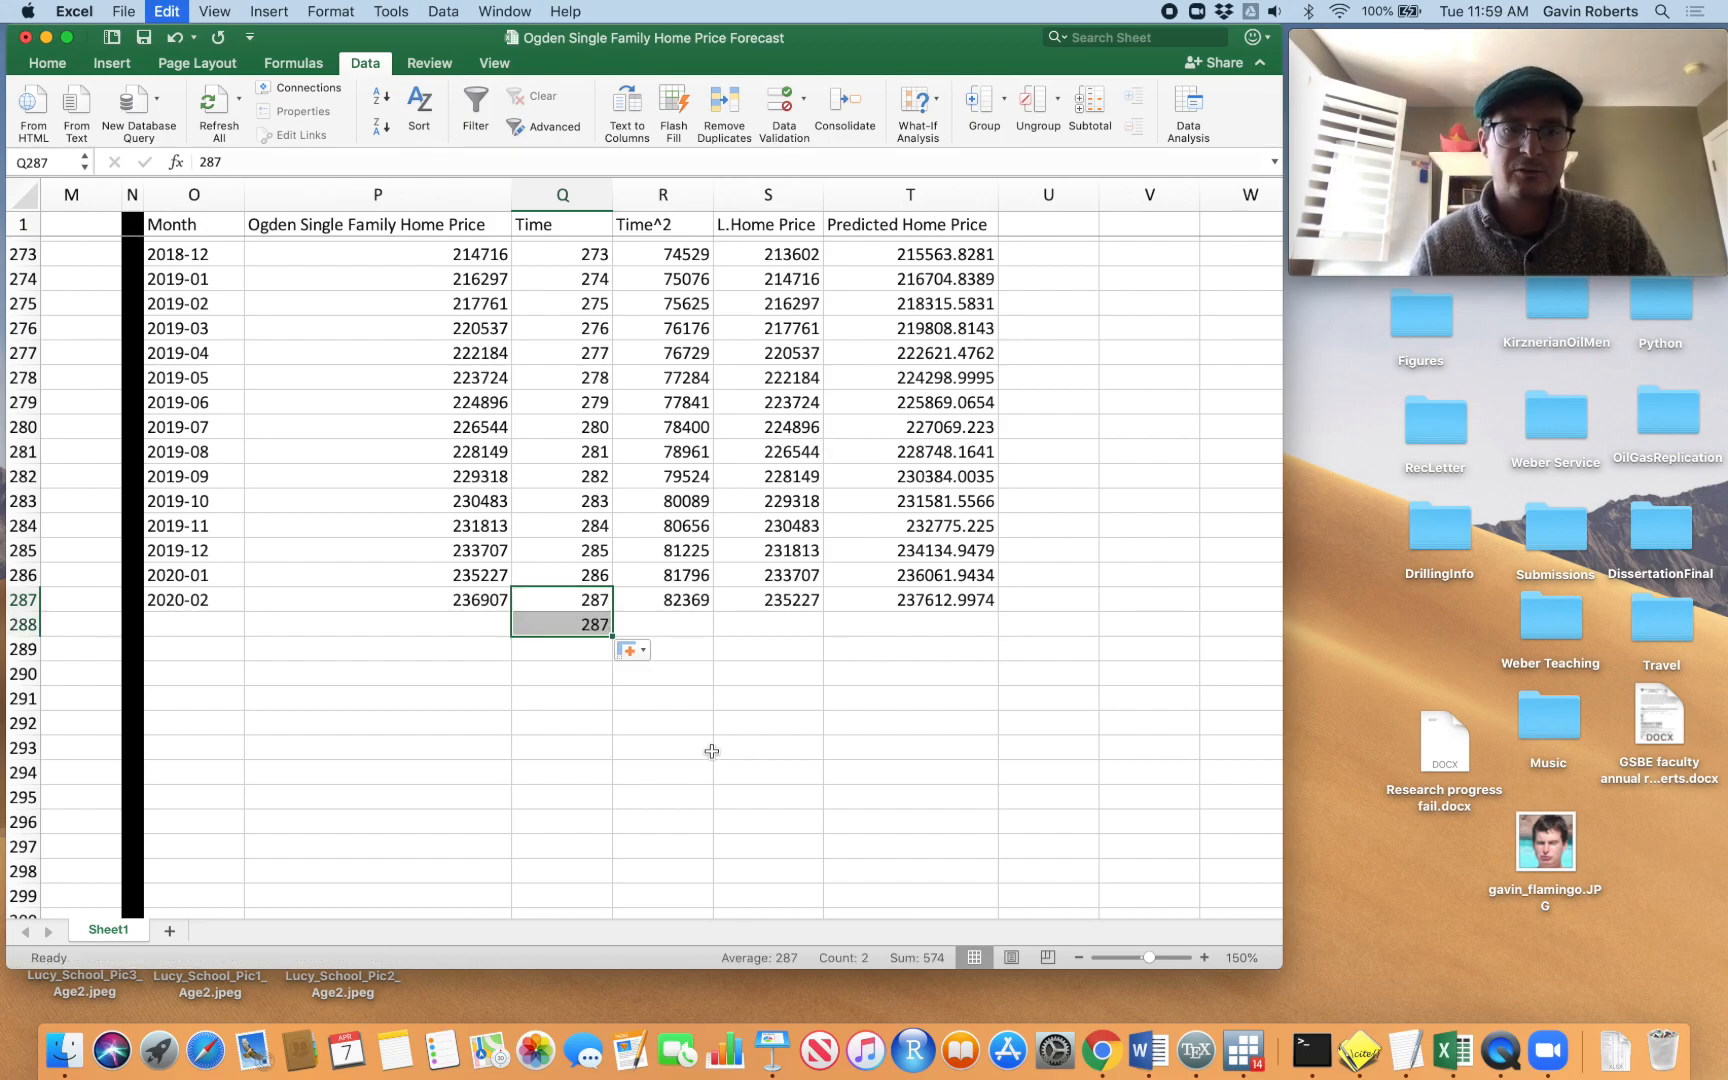
key("super+z")
Extend the Time series and the Time^2 formula from rows 286–287 into row 288
left_click_drag(607, 572, 620, 628)
left_click(683, 649)
left_click_drag(712, 576, 733, 638)
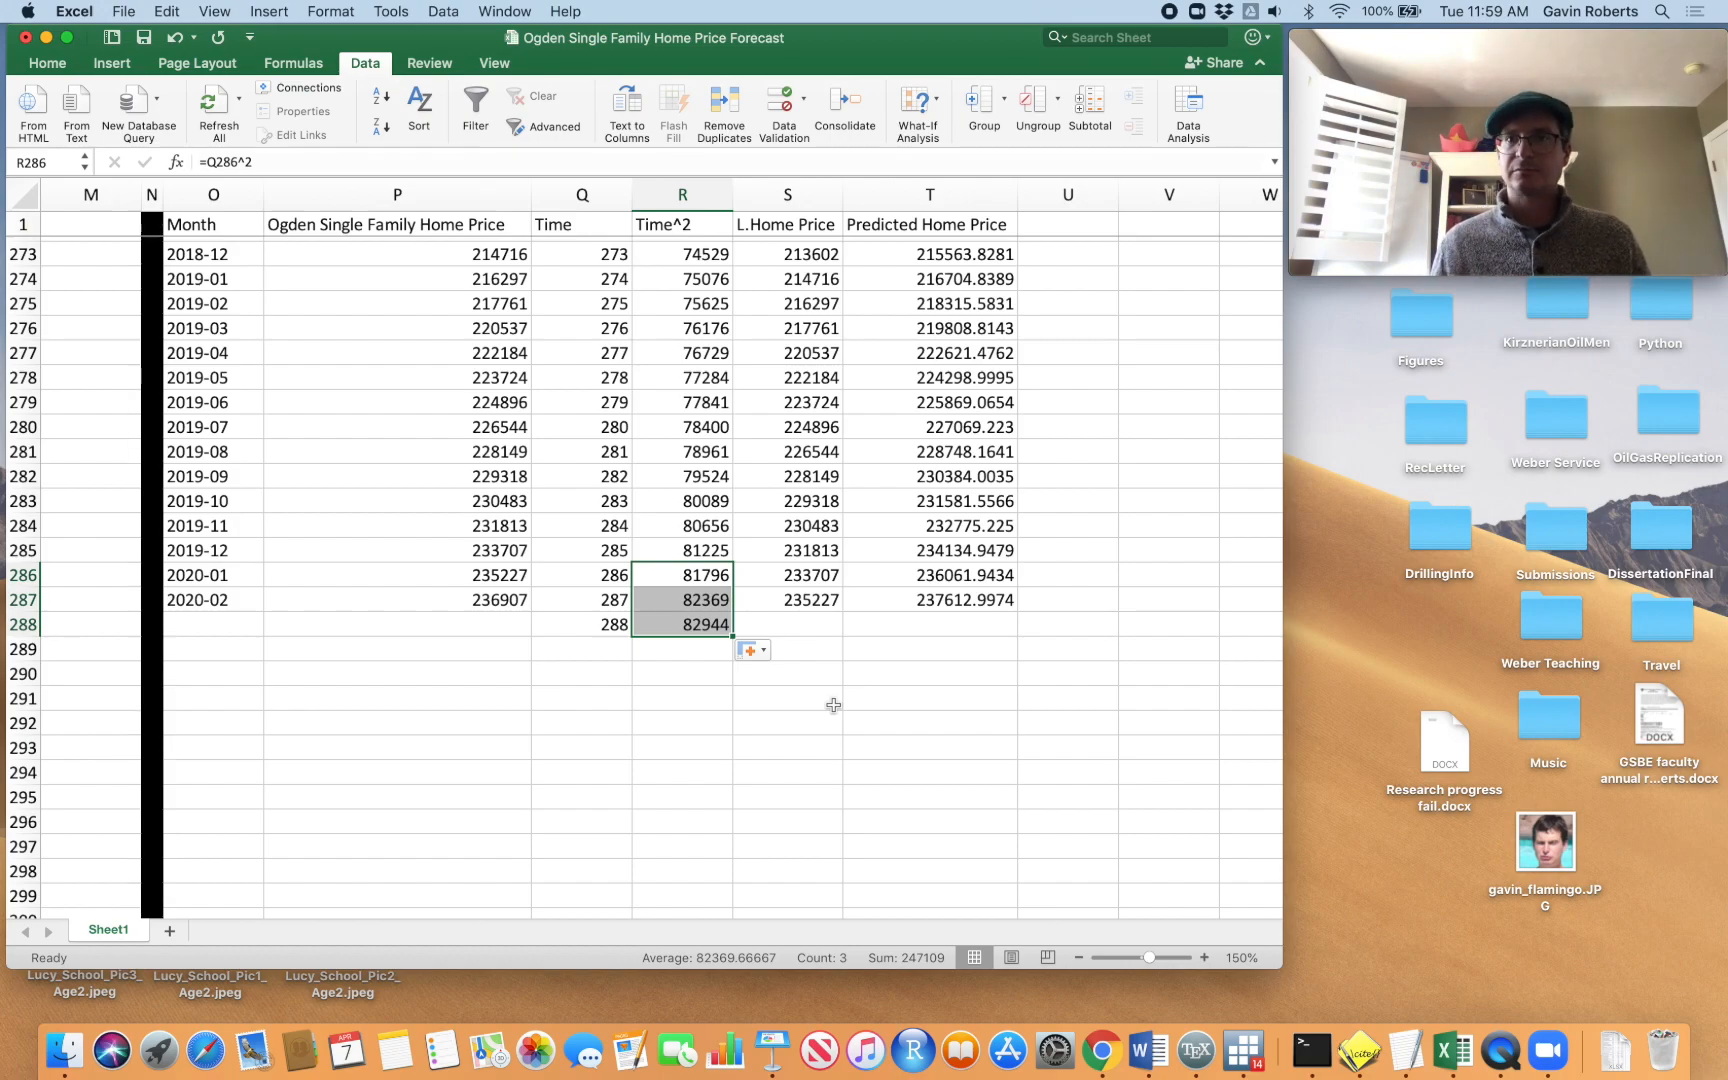
Set the lagged home price in S288 to reference the February 2020 home price in P287
left_click(820, 626)
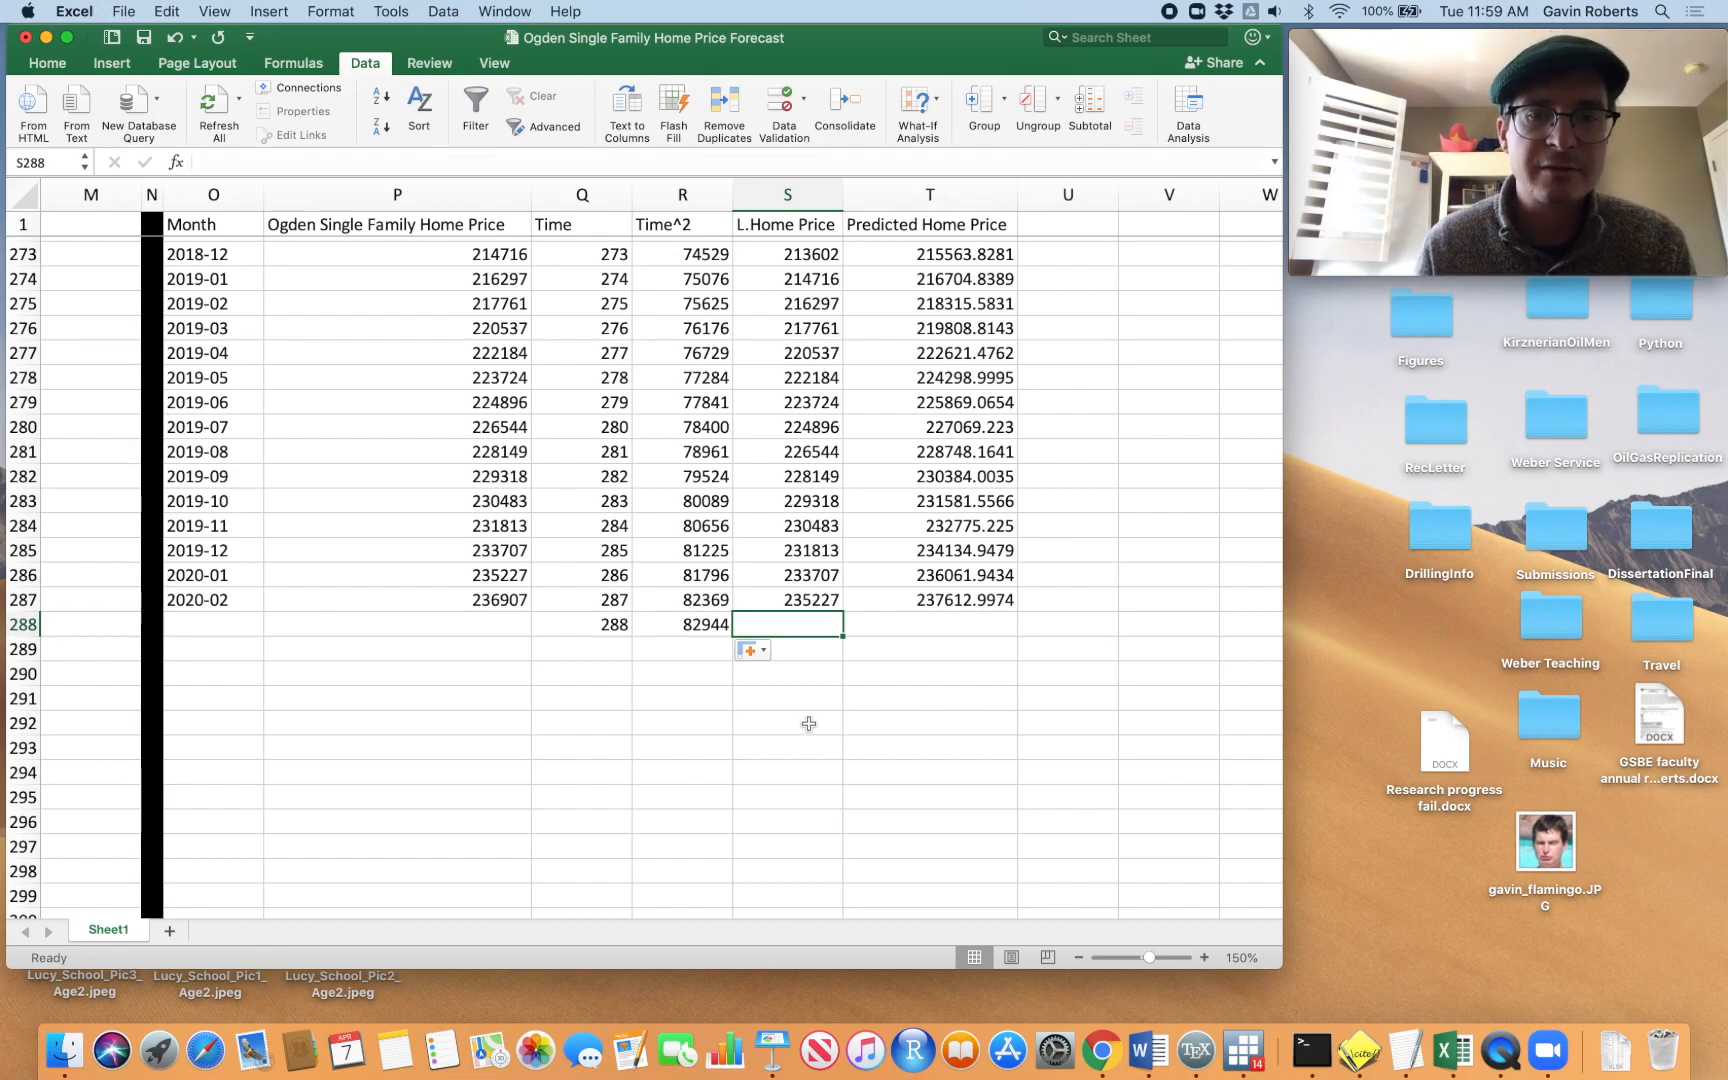
type("=")
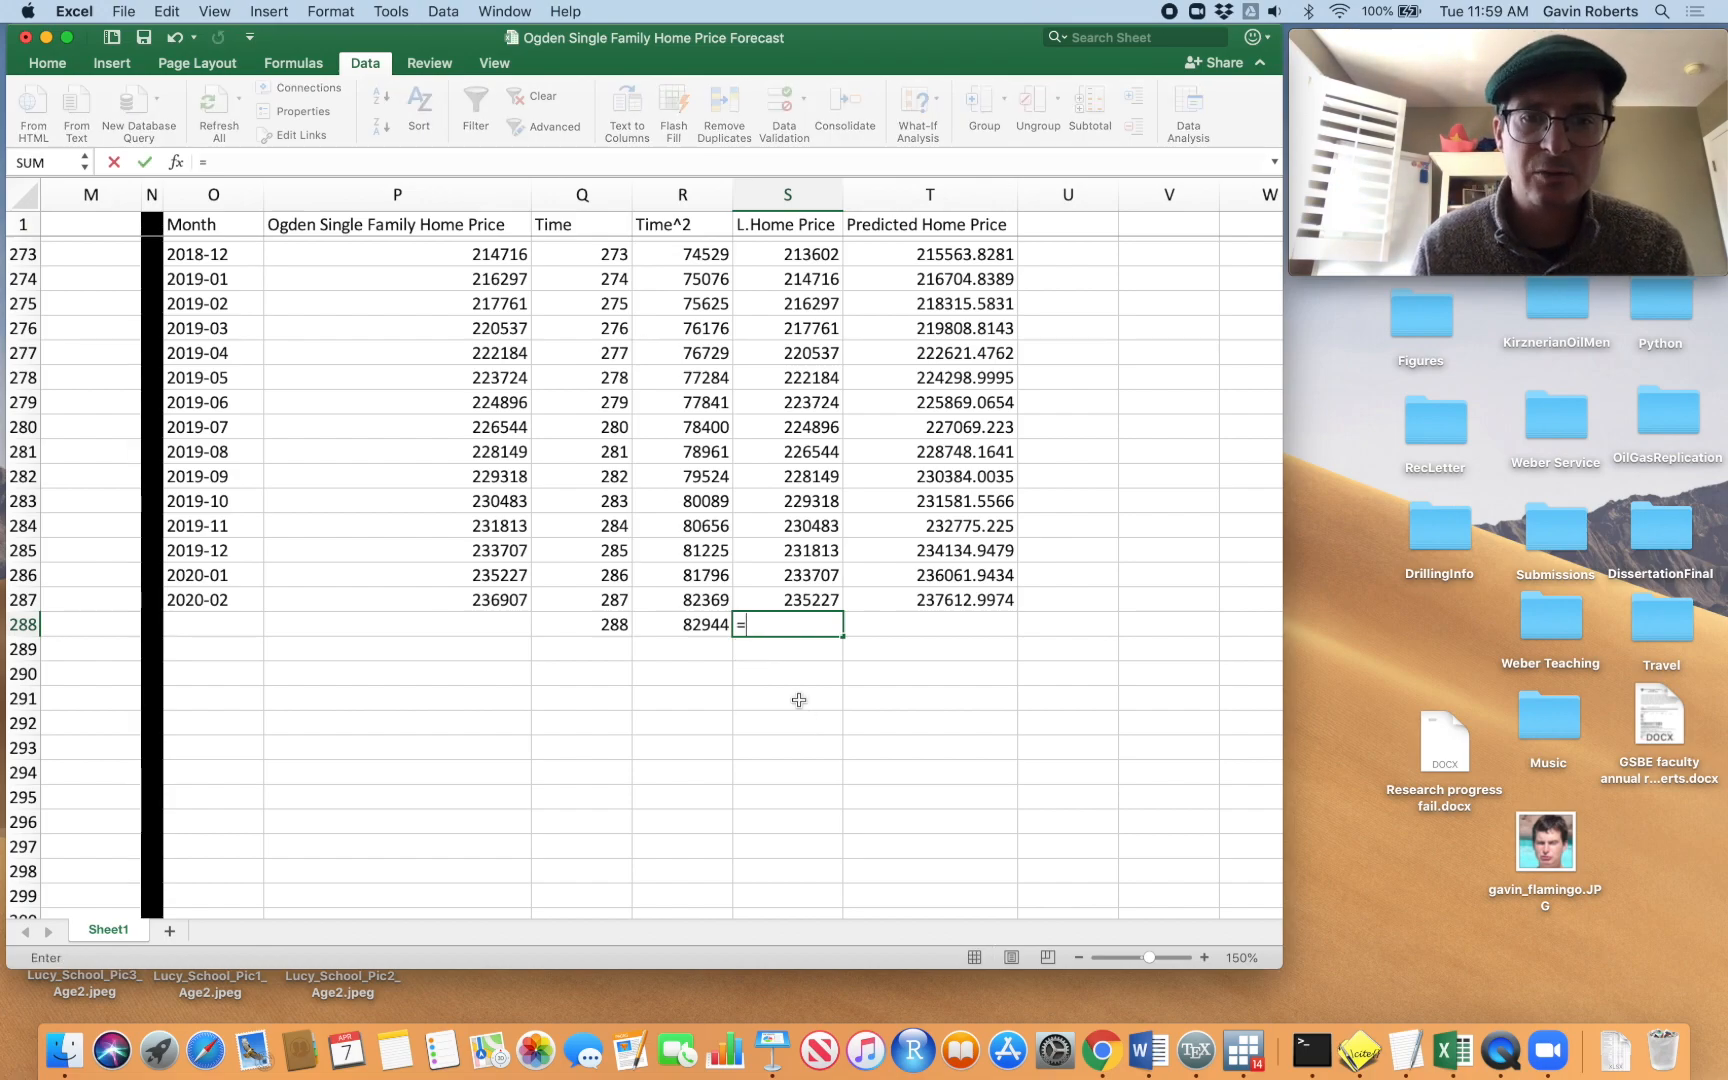
left_click(519, 604)
key("Return")
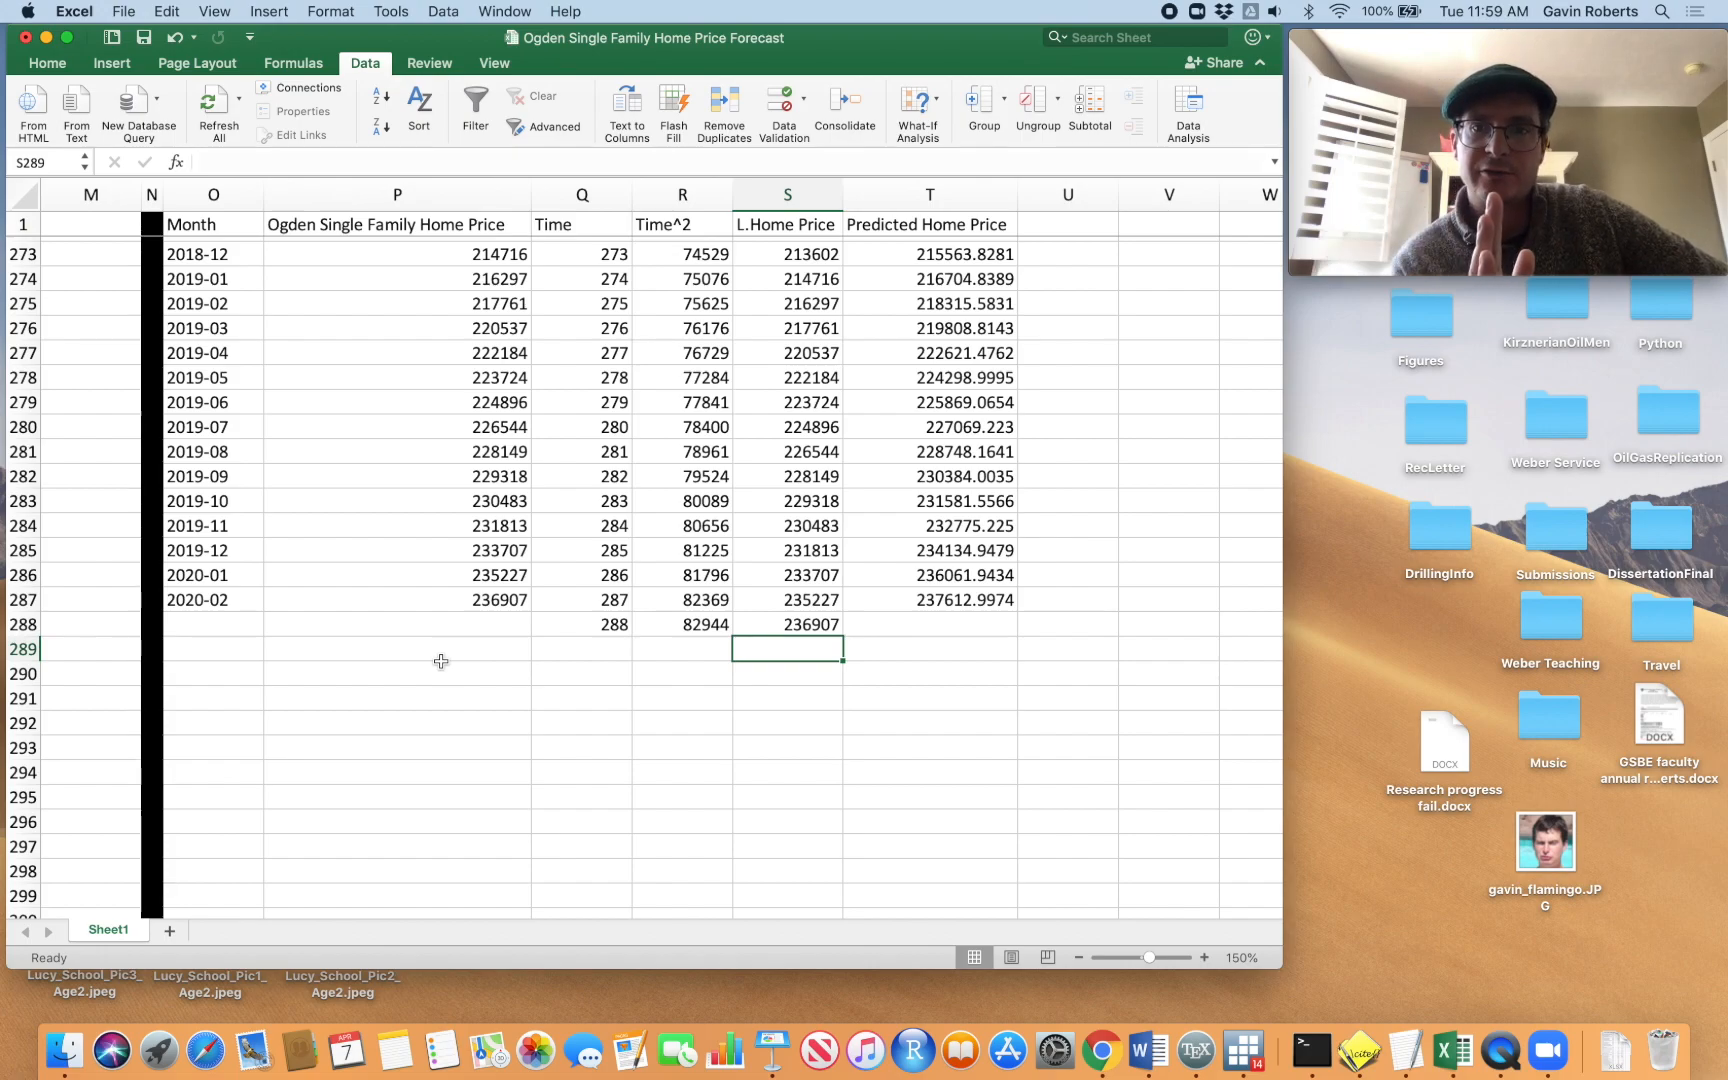
Extend the Predicted Home Price formula from T287 into T288 to forecast the next month
left_click(935, 603)
left_click_drag(1018, 613, 1020, 636)
left_click(978, 668)
Make the forecast value in T288 bold
left_click(974, 618)
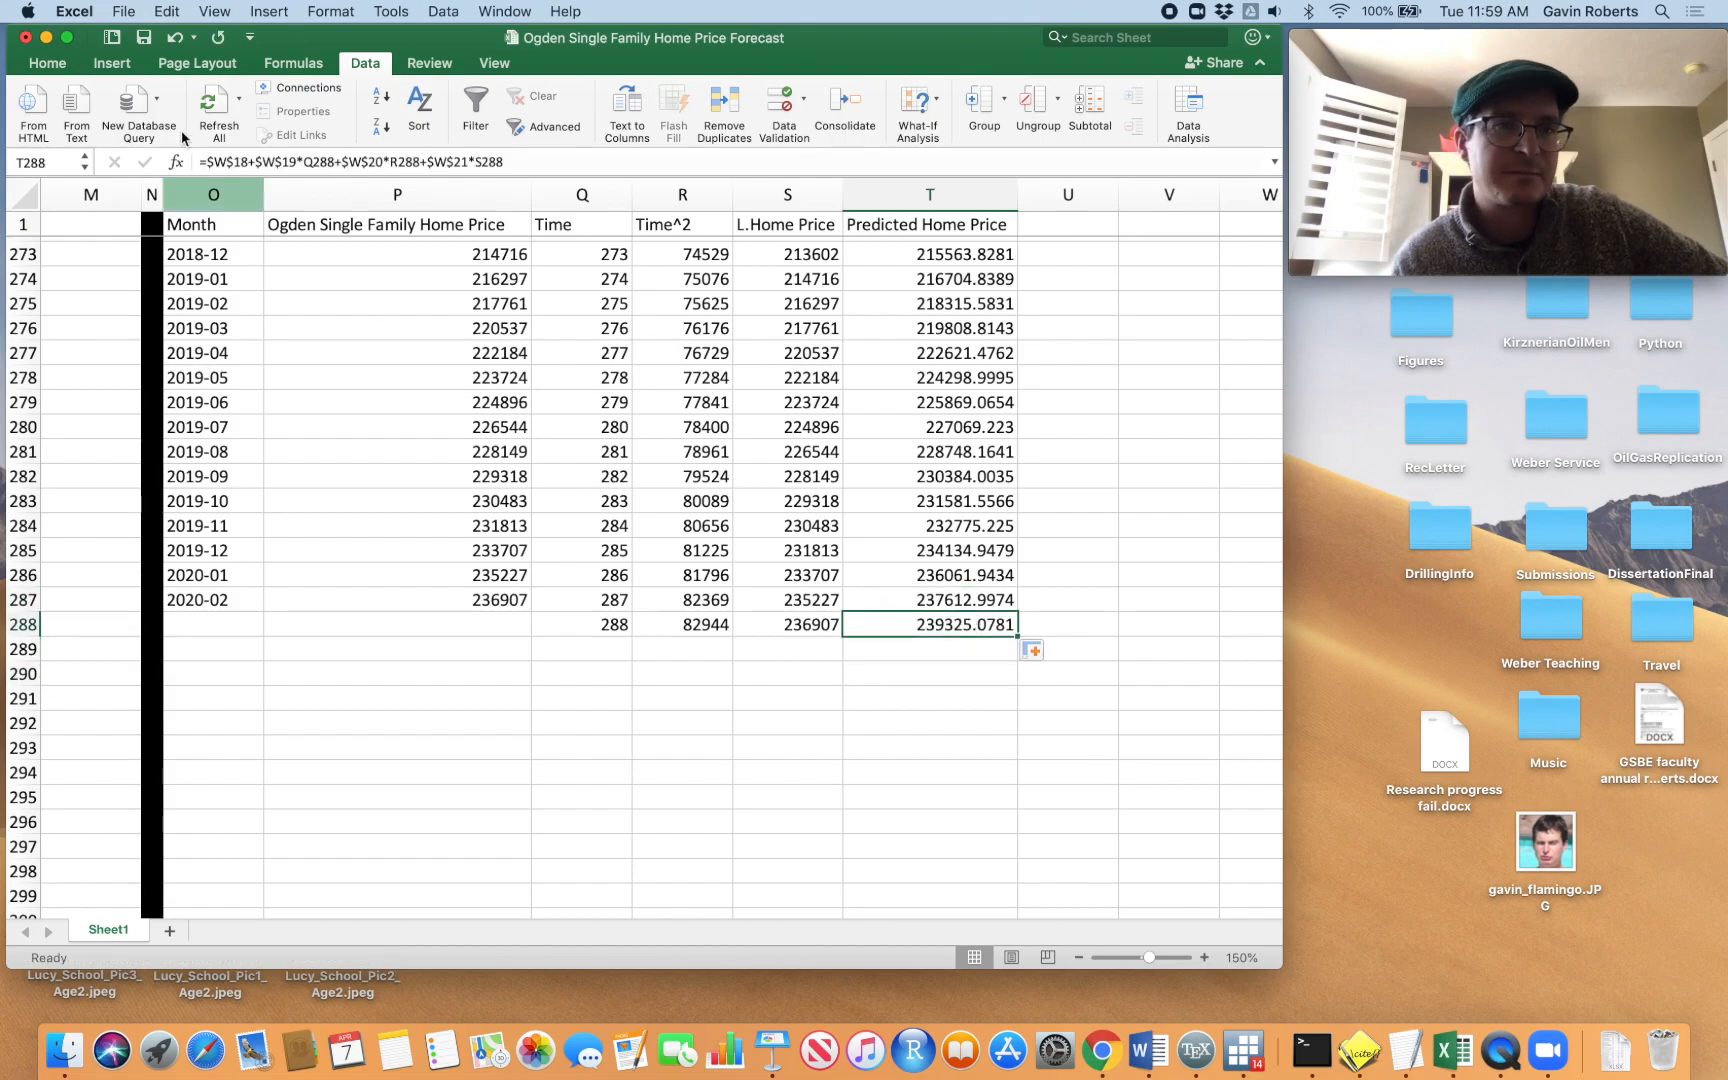
left_click(50, 66)
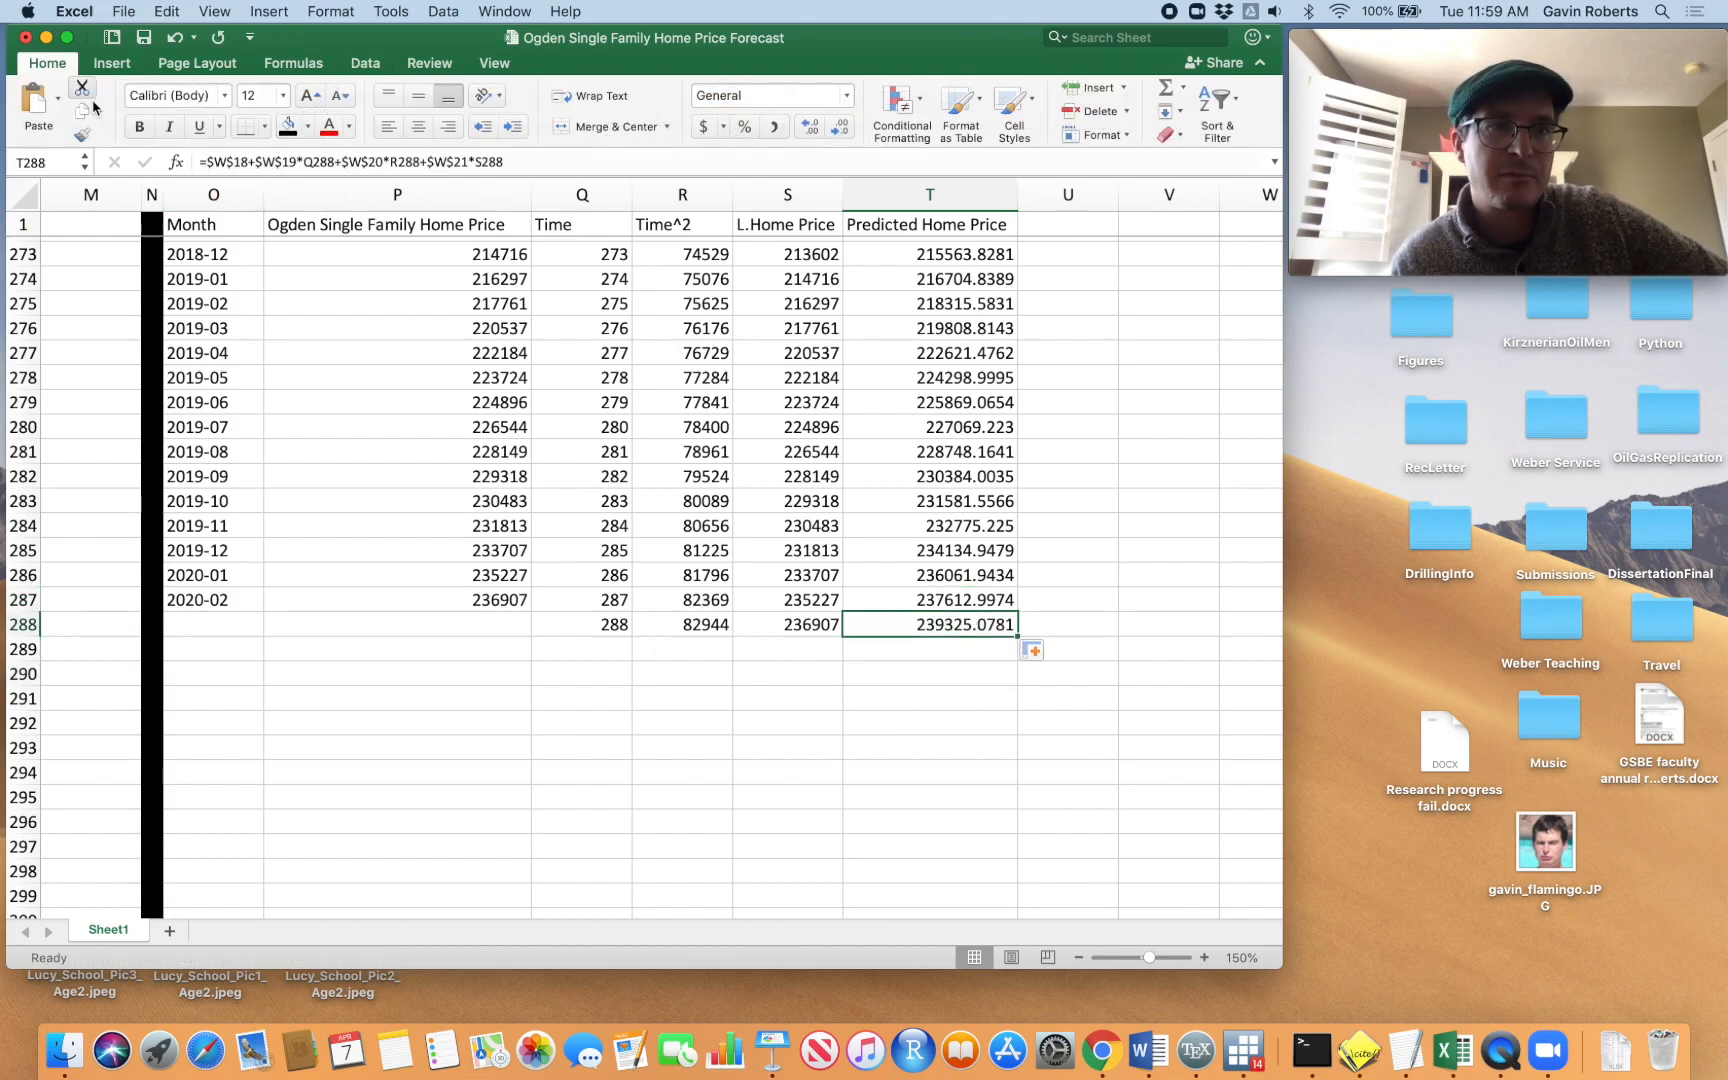
left_click(139, 126)
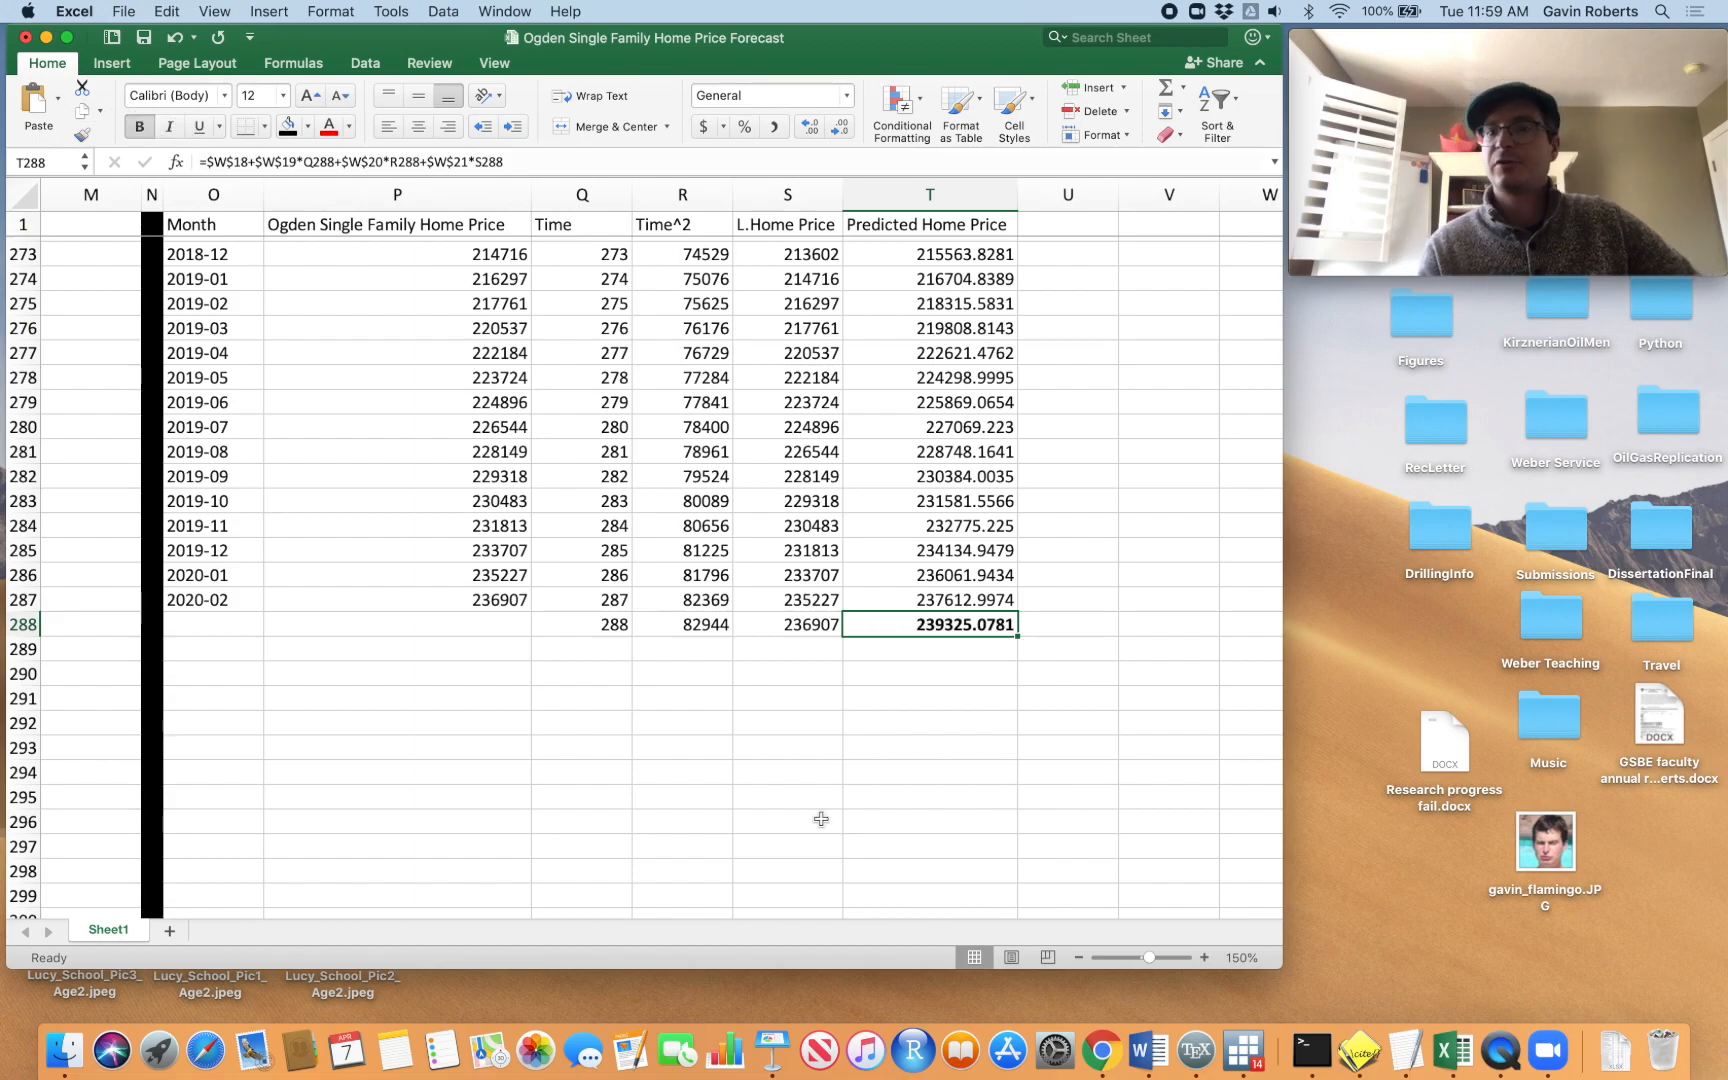
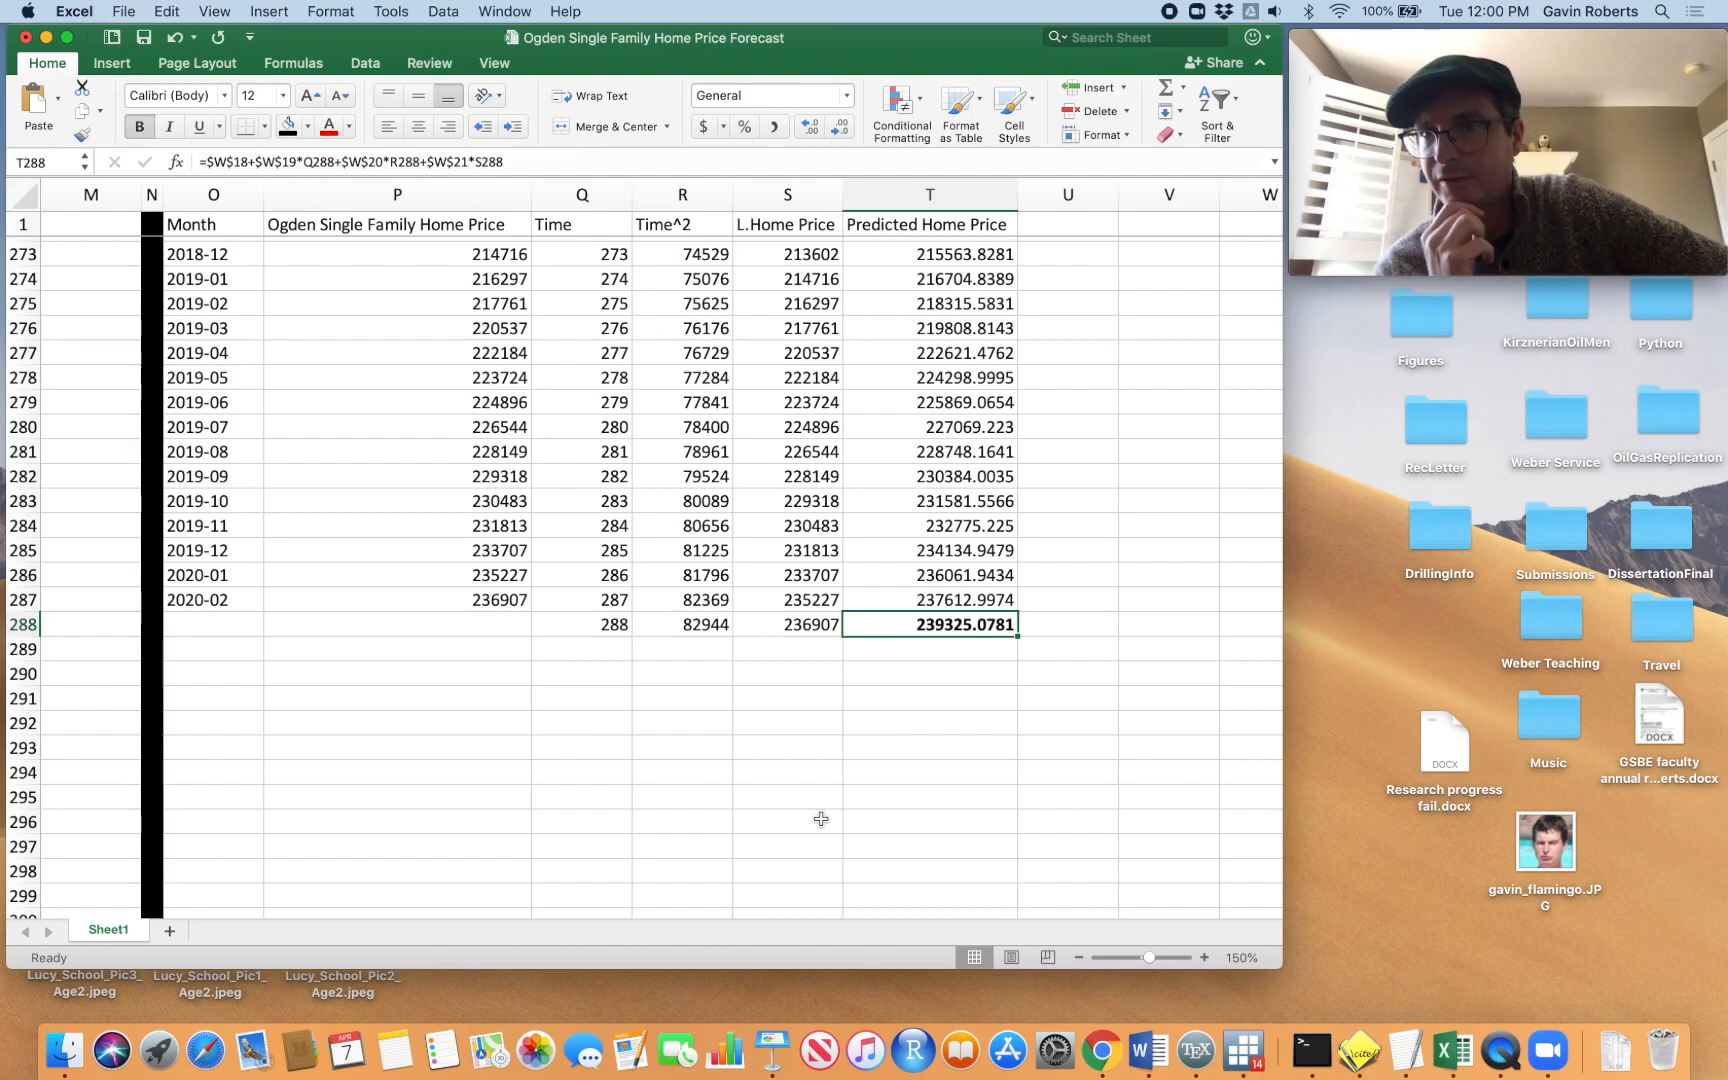
Delete columns AC and AD, which hold the duplicate Lower 95.0% and Upper 95.0% bounds of the regression output
scroll(821, 819, "up", 20)
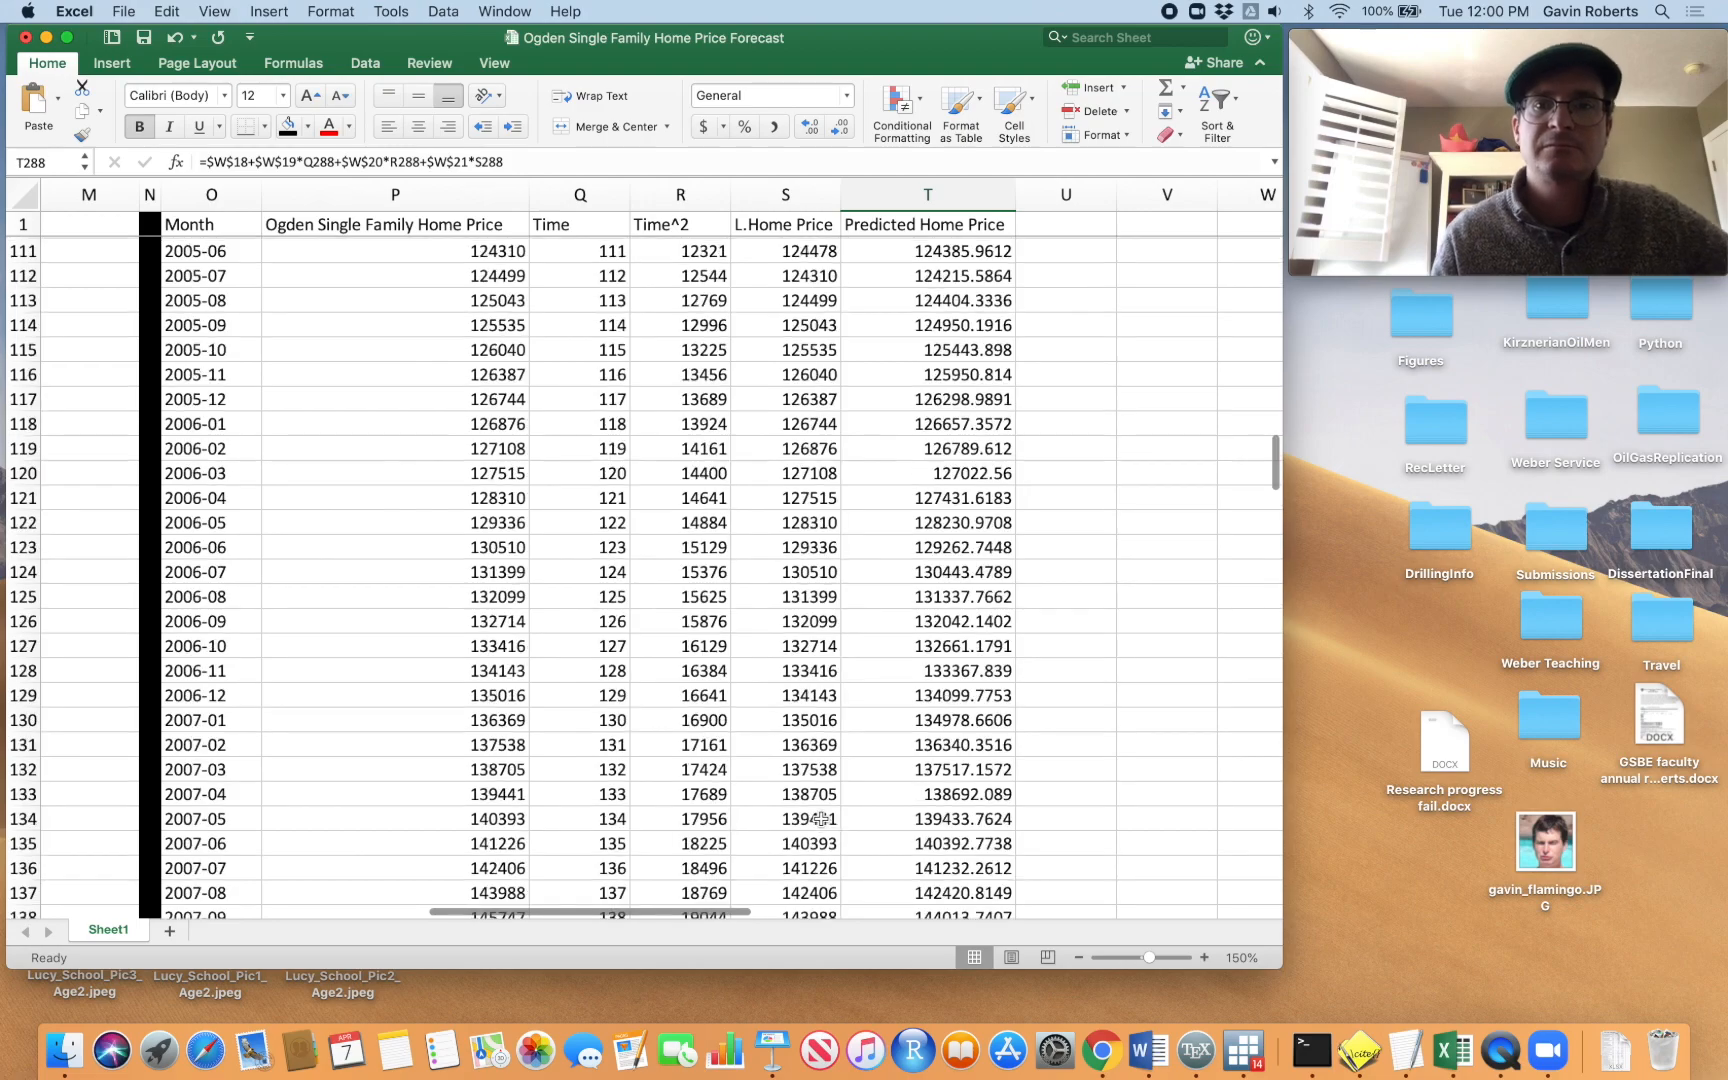
scroll(821, 819, "left", 1)
scroll(821, 819, "right", 10)
scroll(821, 819, "left", 1)
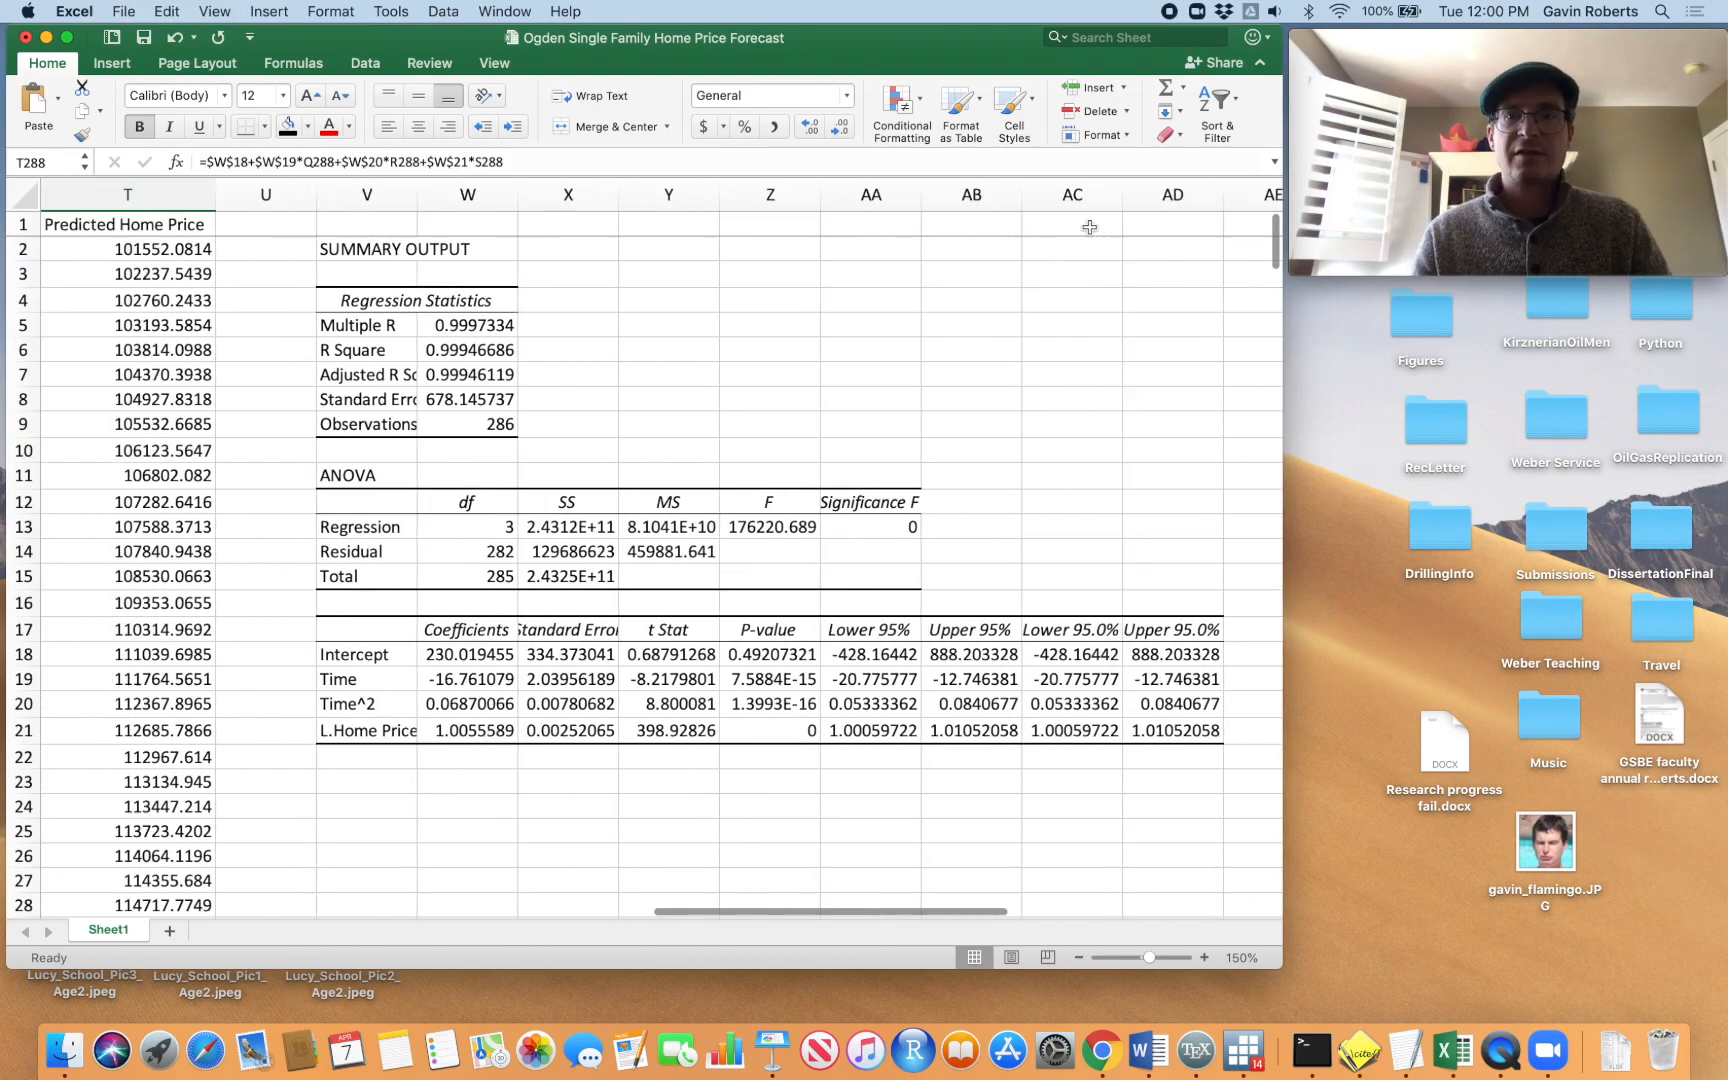
left_click_drag(1165, 190, 1083, 180)
right_click(1064, 352)
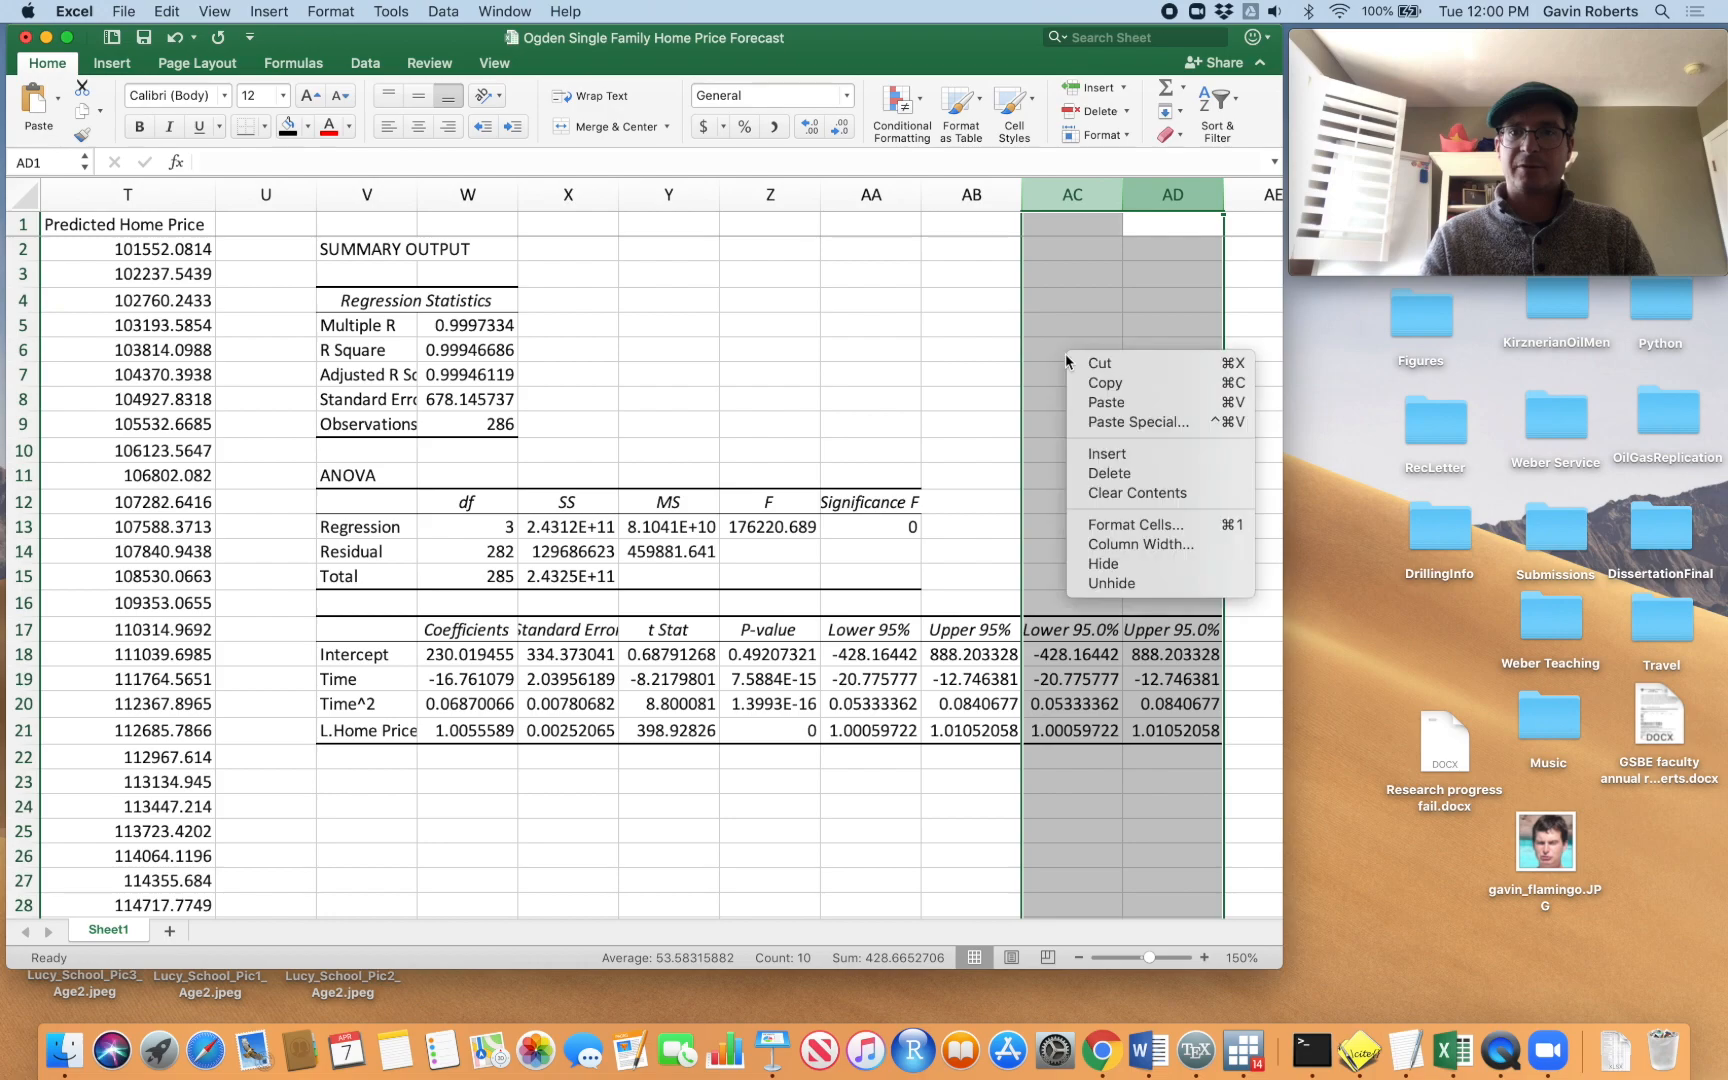
left_click(1115, 472)
Compare the data and regression output of the first time-trend model with those of the lagged home price model
scroll(935, 408, "left", 5)
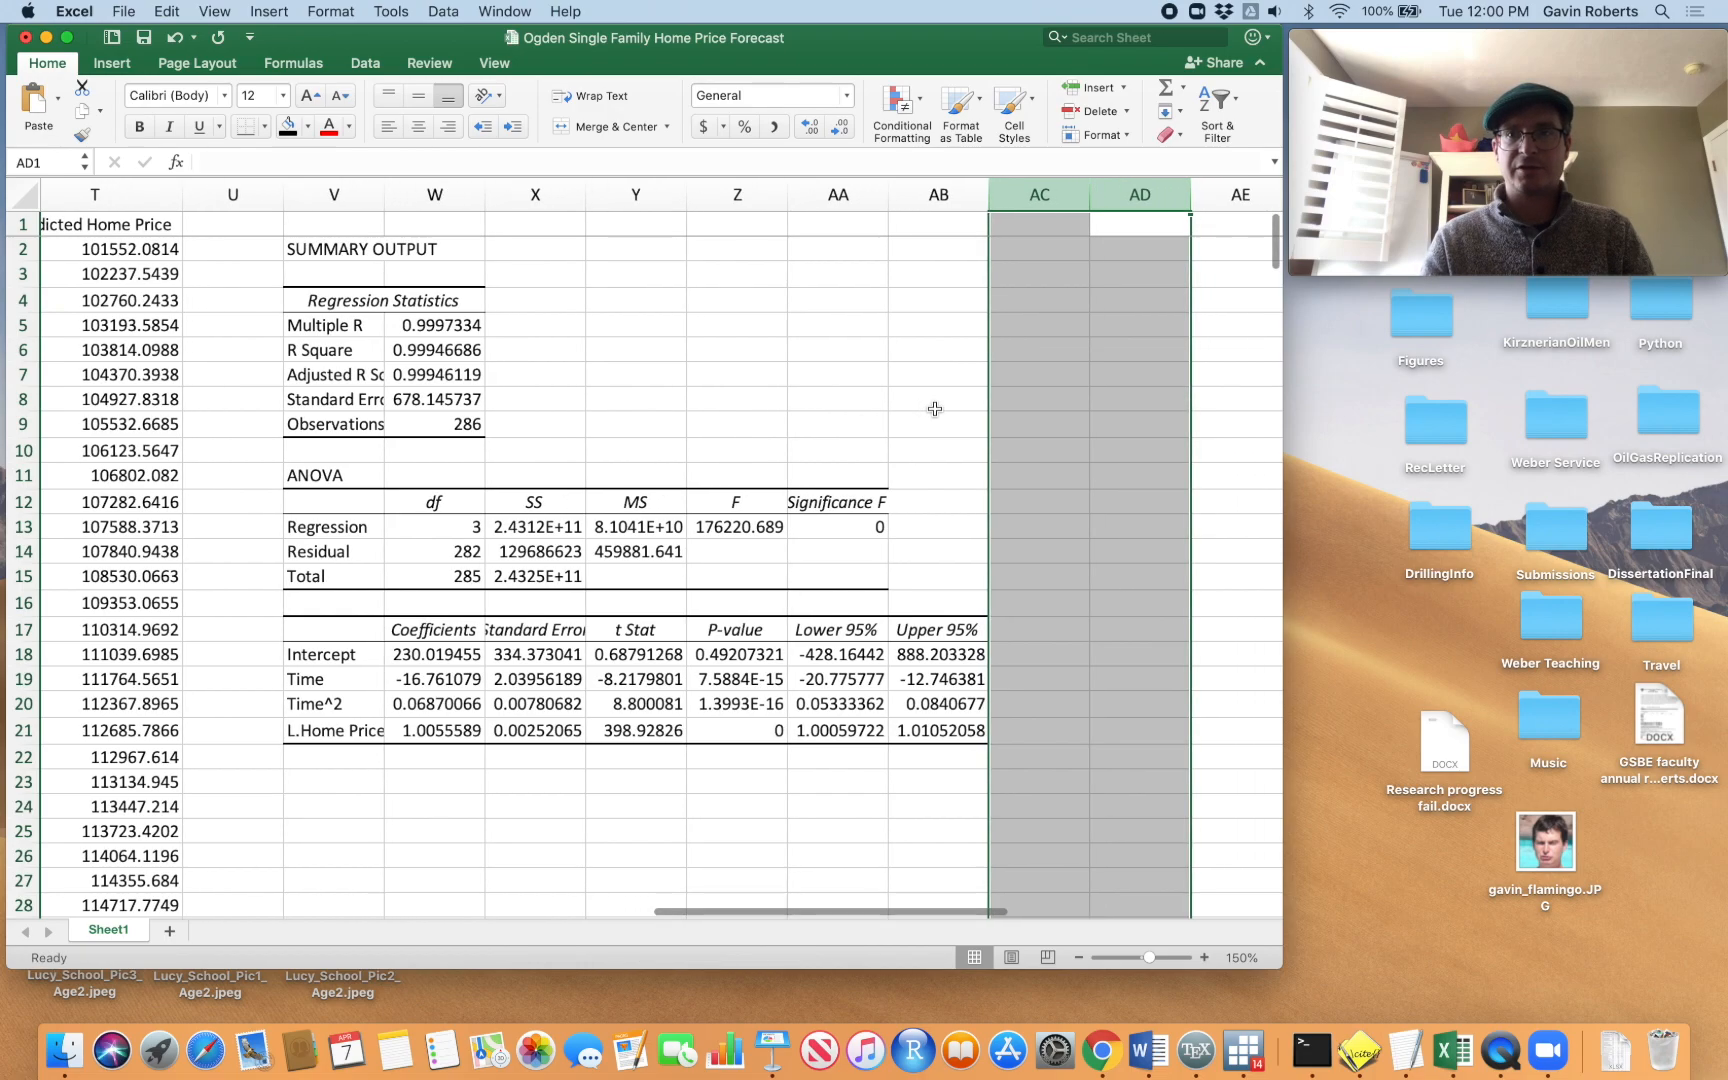
scroll(935, 408, "left", 4)
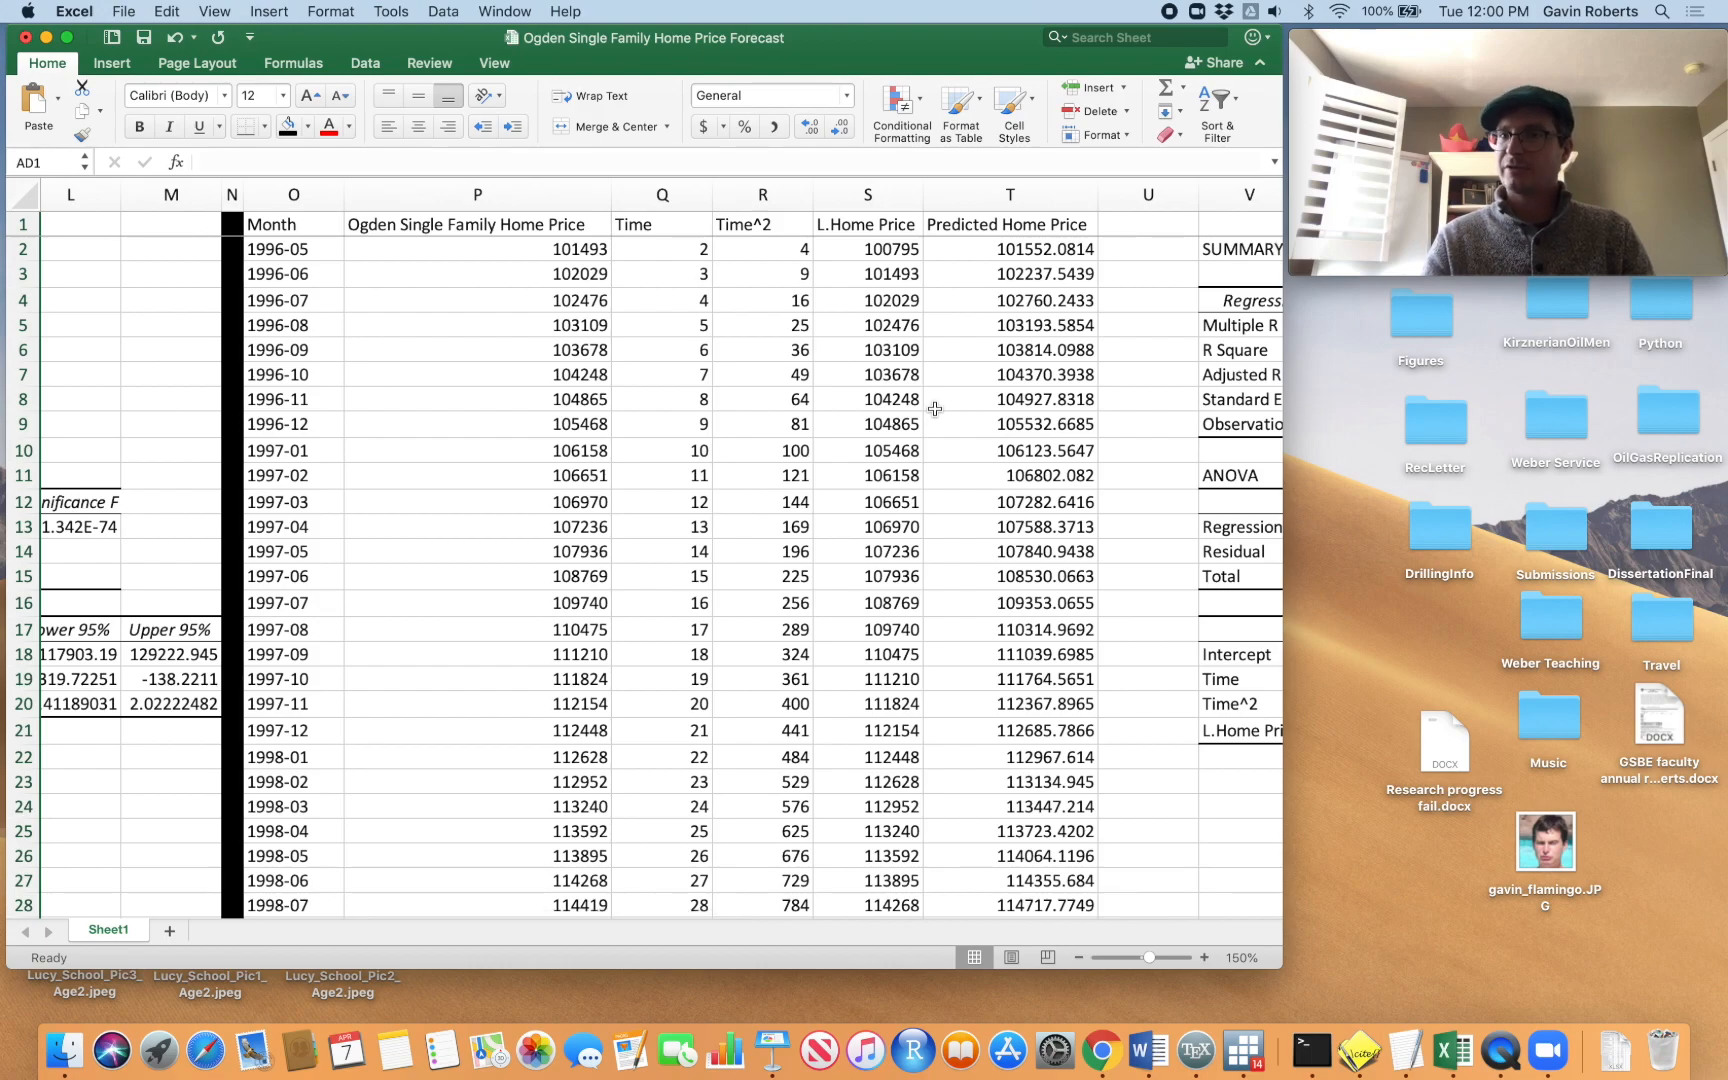
scroll(811, 403, "right", 2)
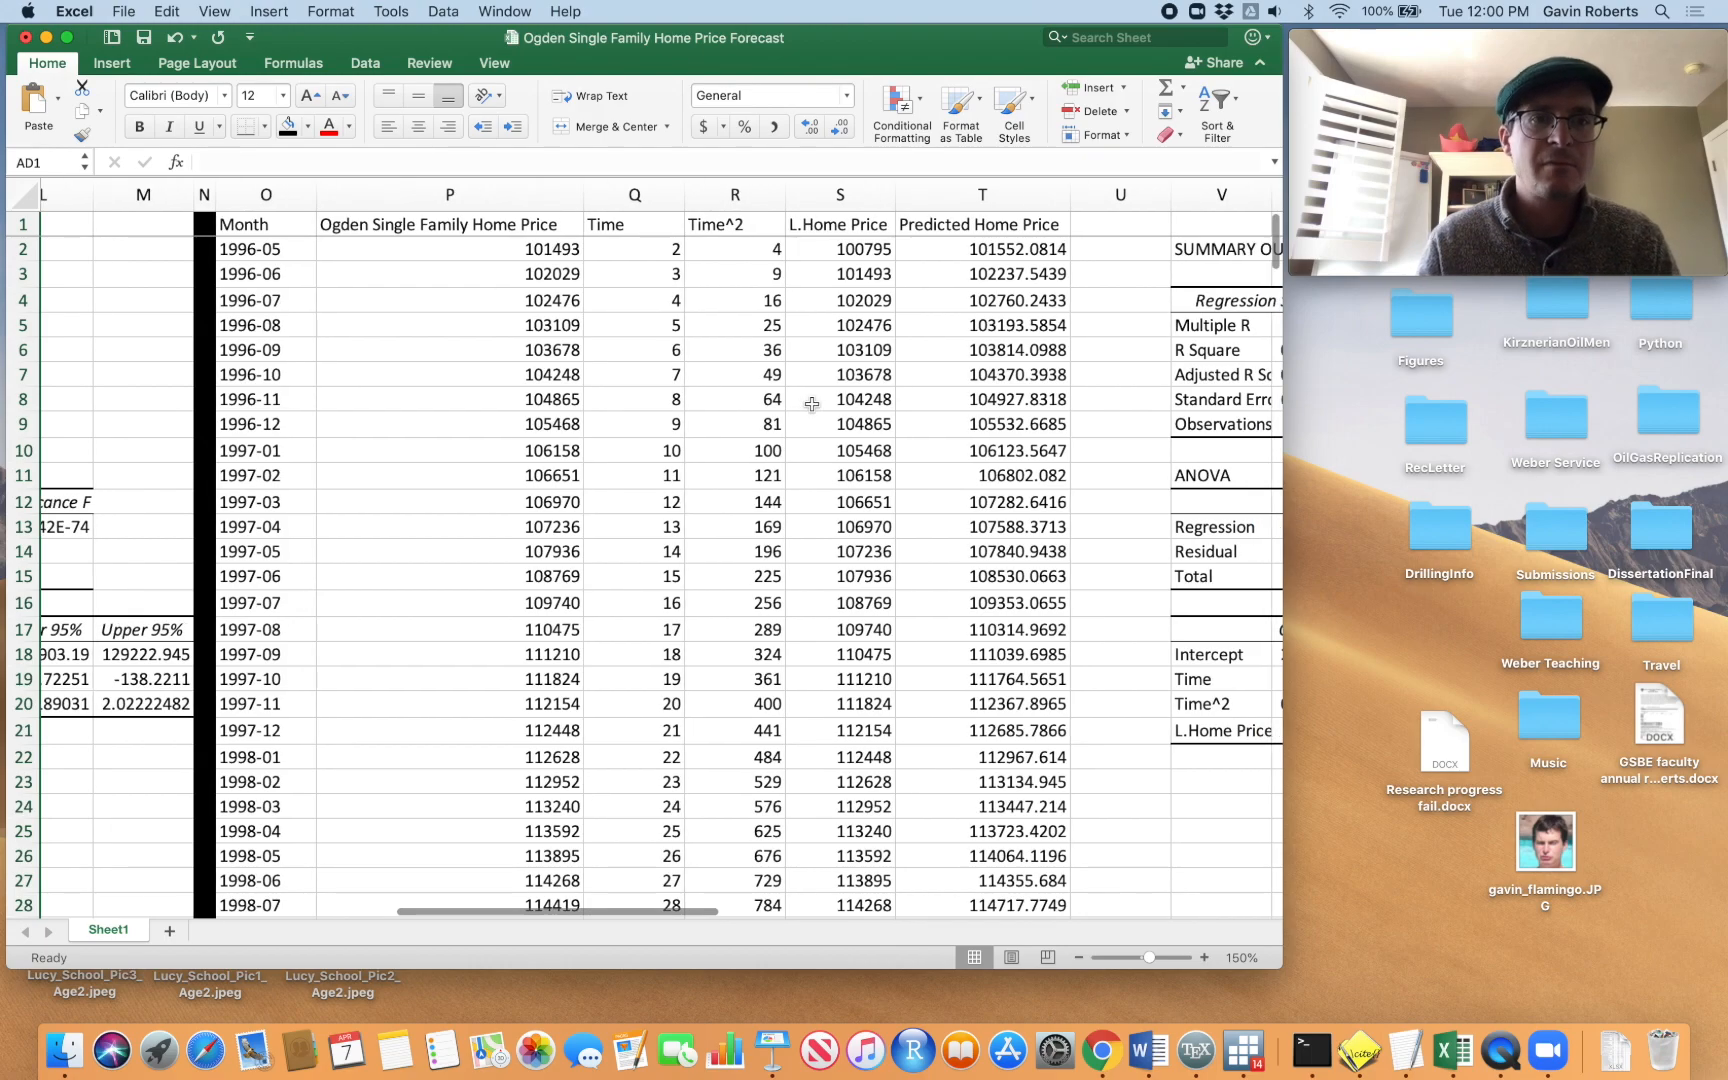
scroll(811, 403, "left", 2)
scroll(811, 403, "left", 15)
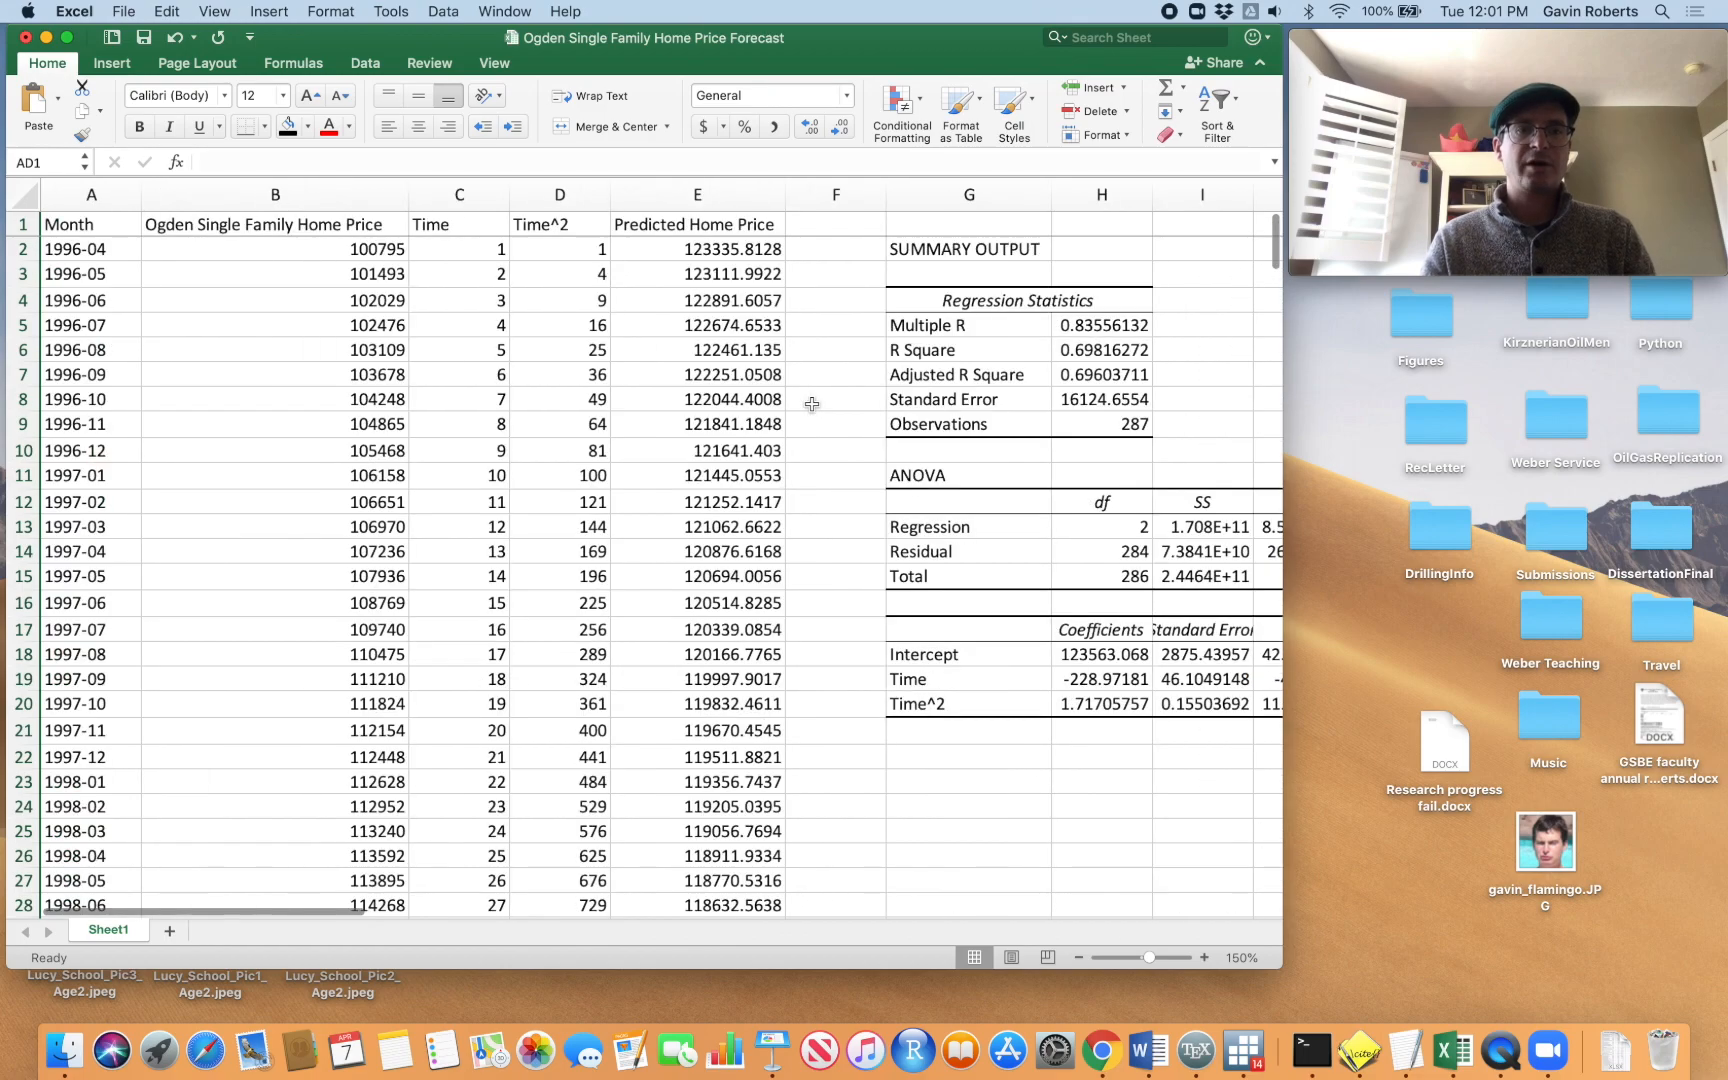
scroll(886, 366, "right", 15)
scroll(886, 366, "right", 5)
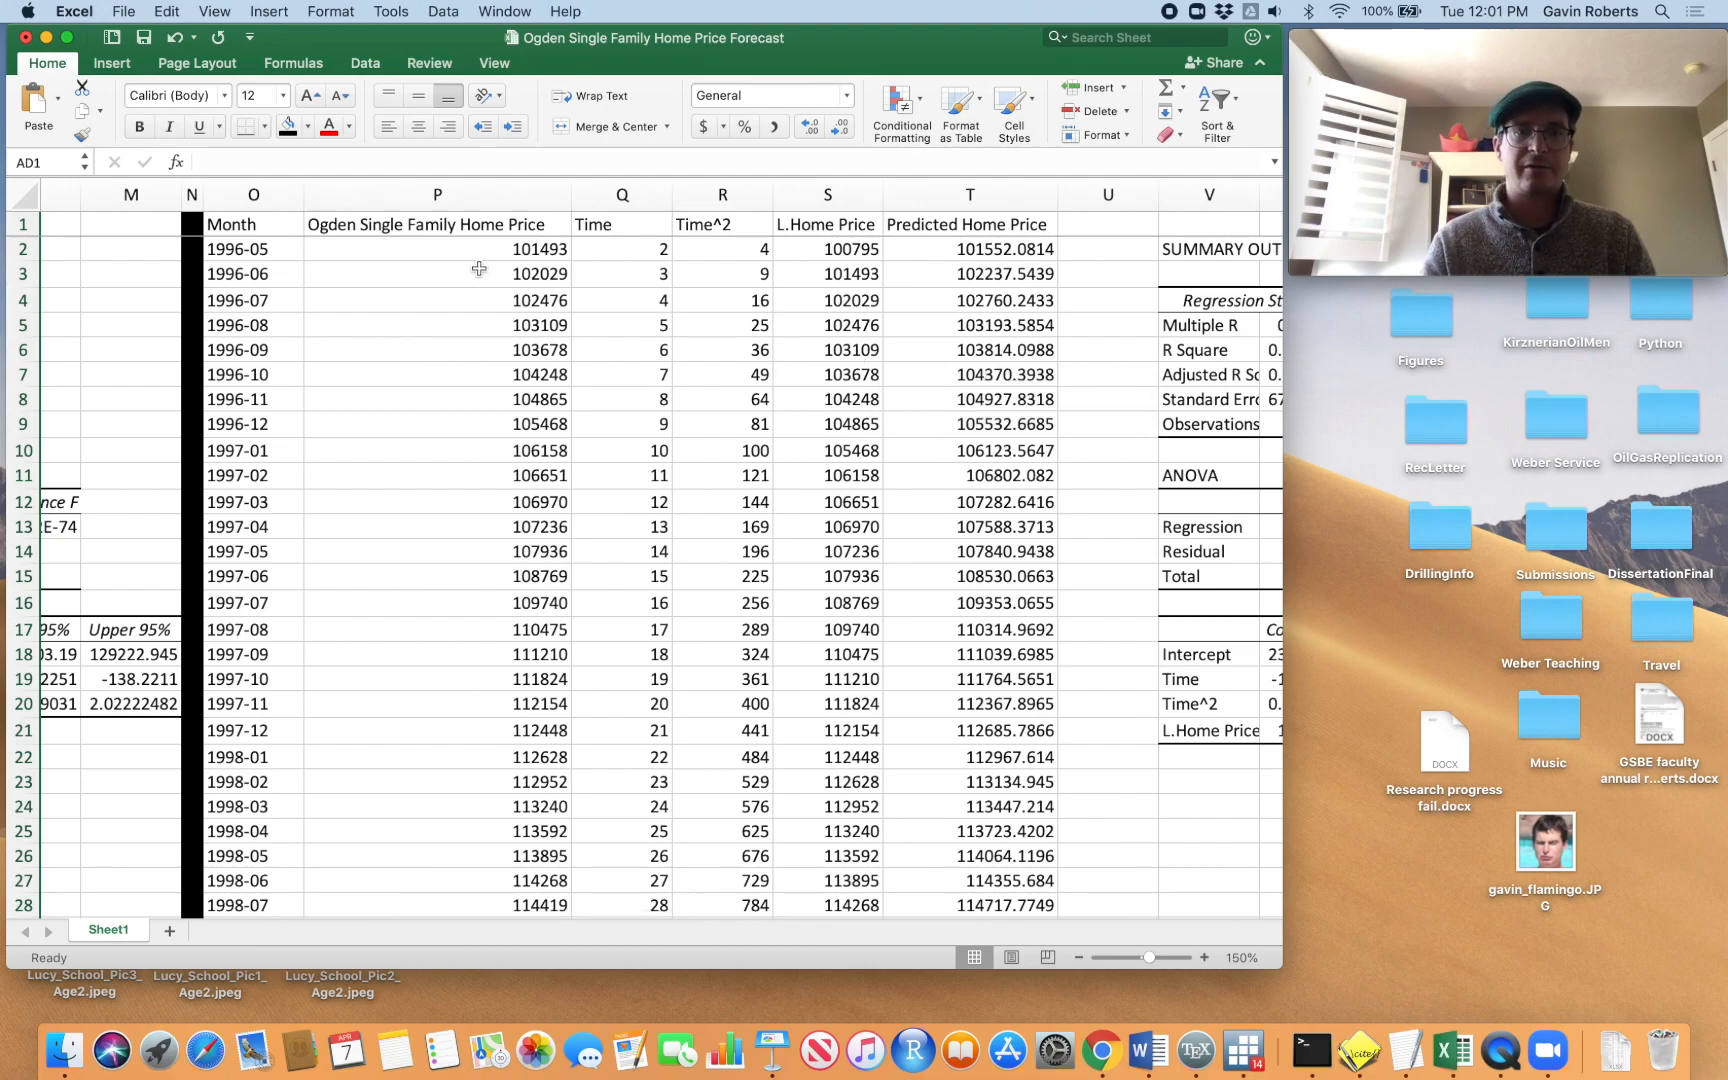
Insert a line chart of the Ogden Single Family Home Price column P and the Predicted Home Price column T, including their headers
left_click(414, 222)
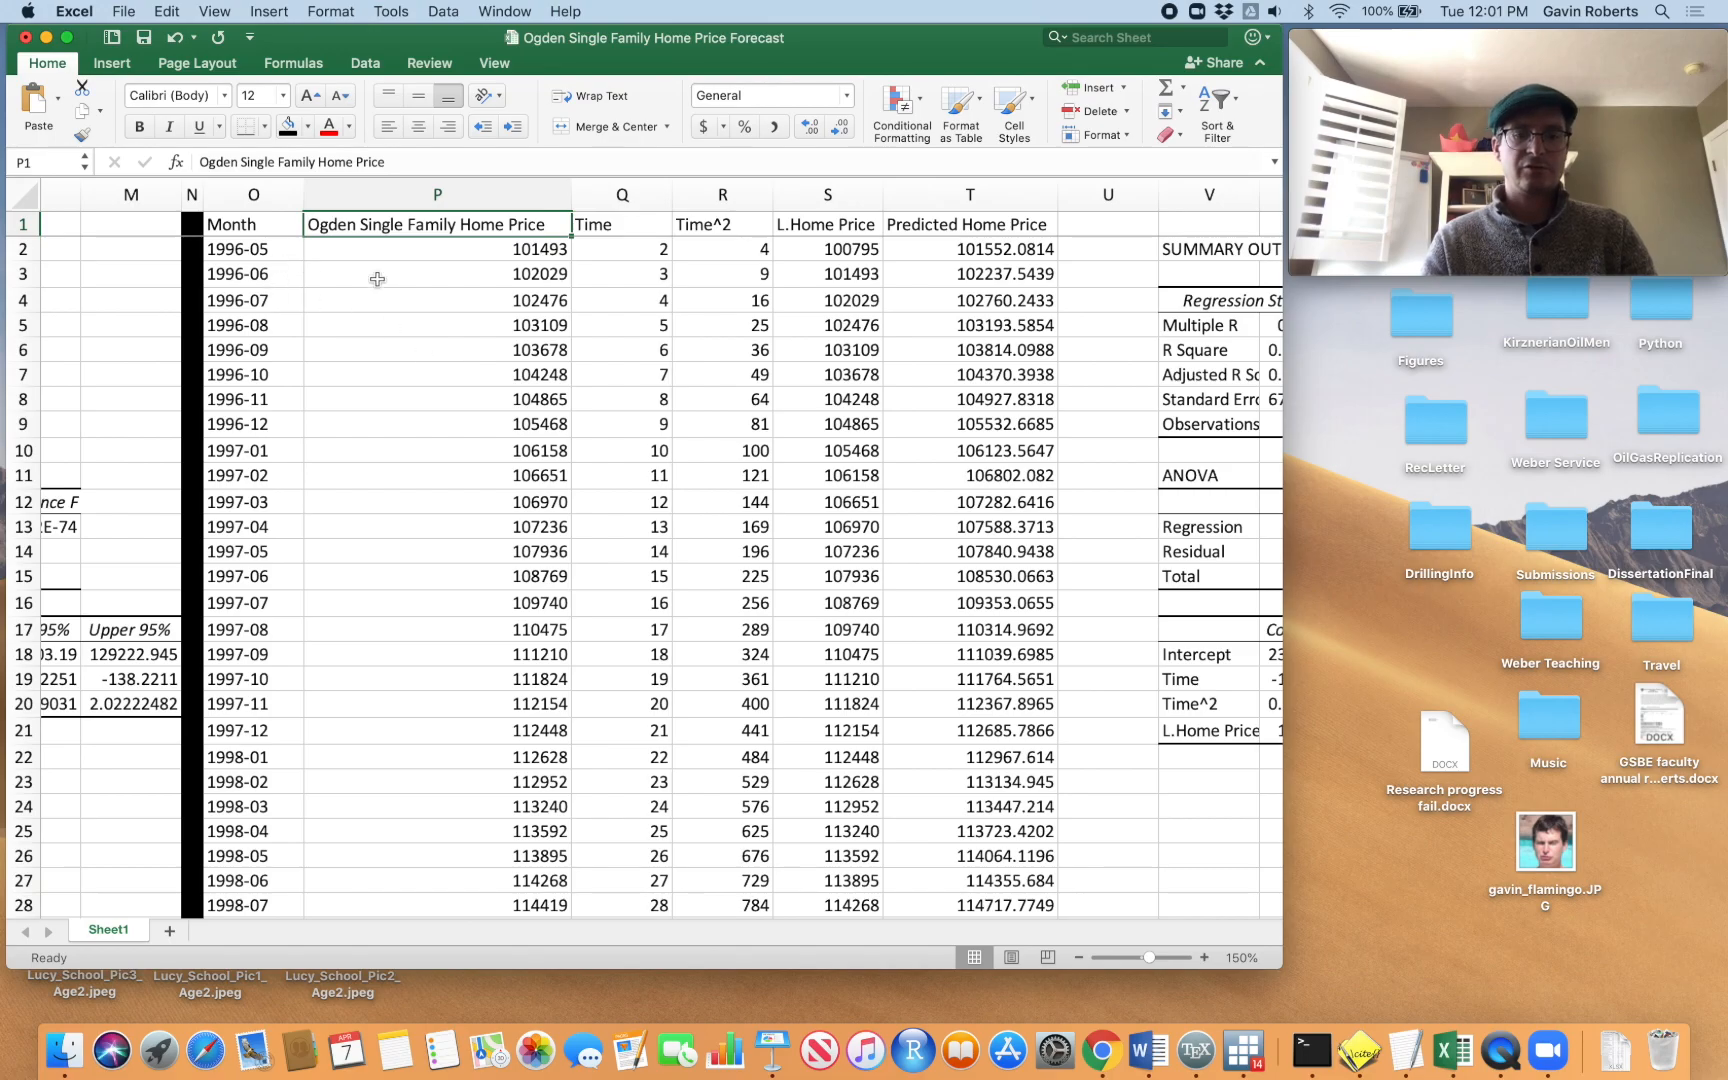
key("super+shift+Down")
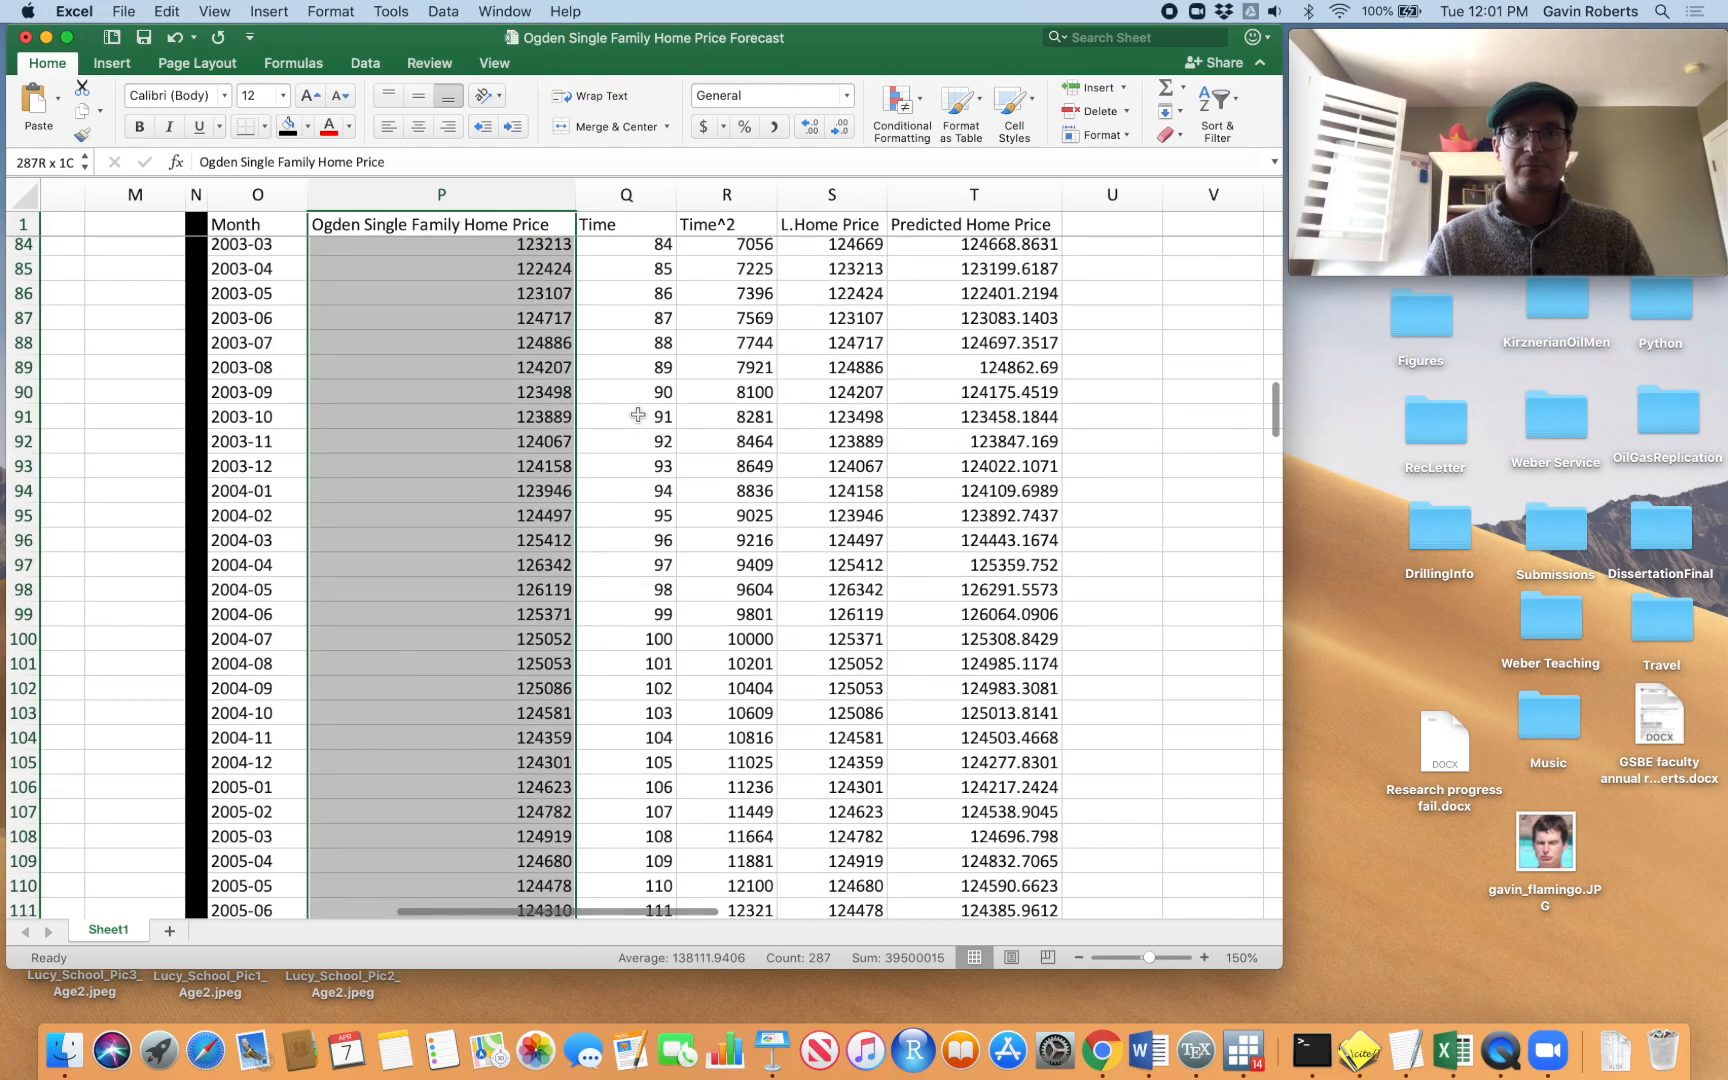
scroll(638, 414, "up", 20)
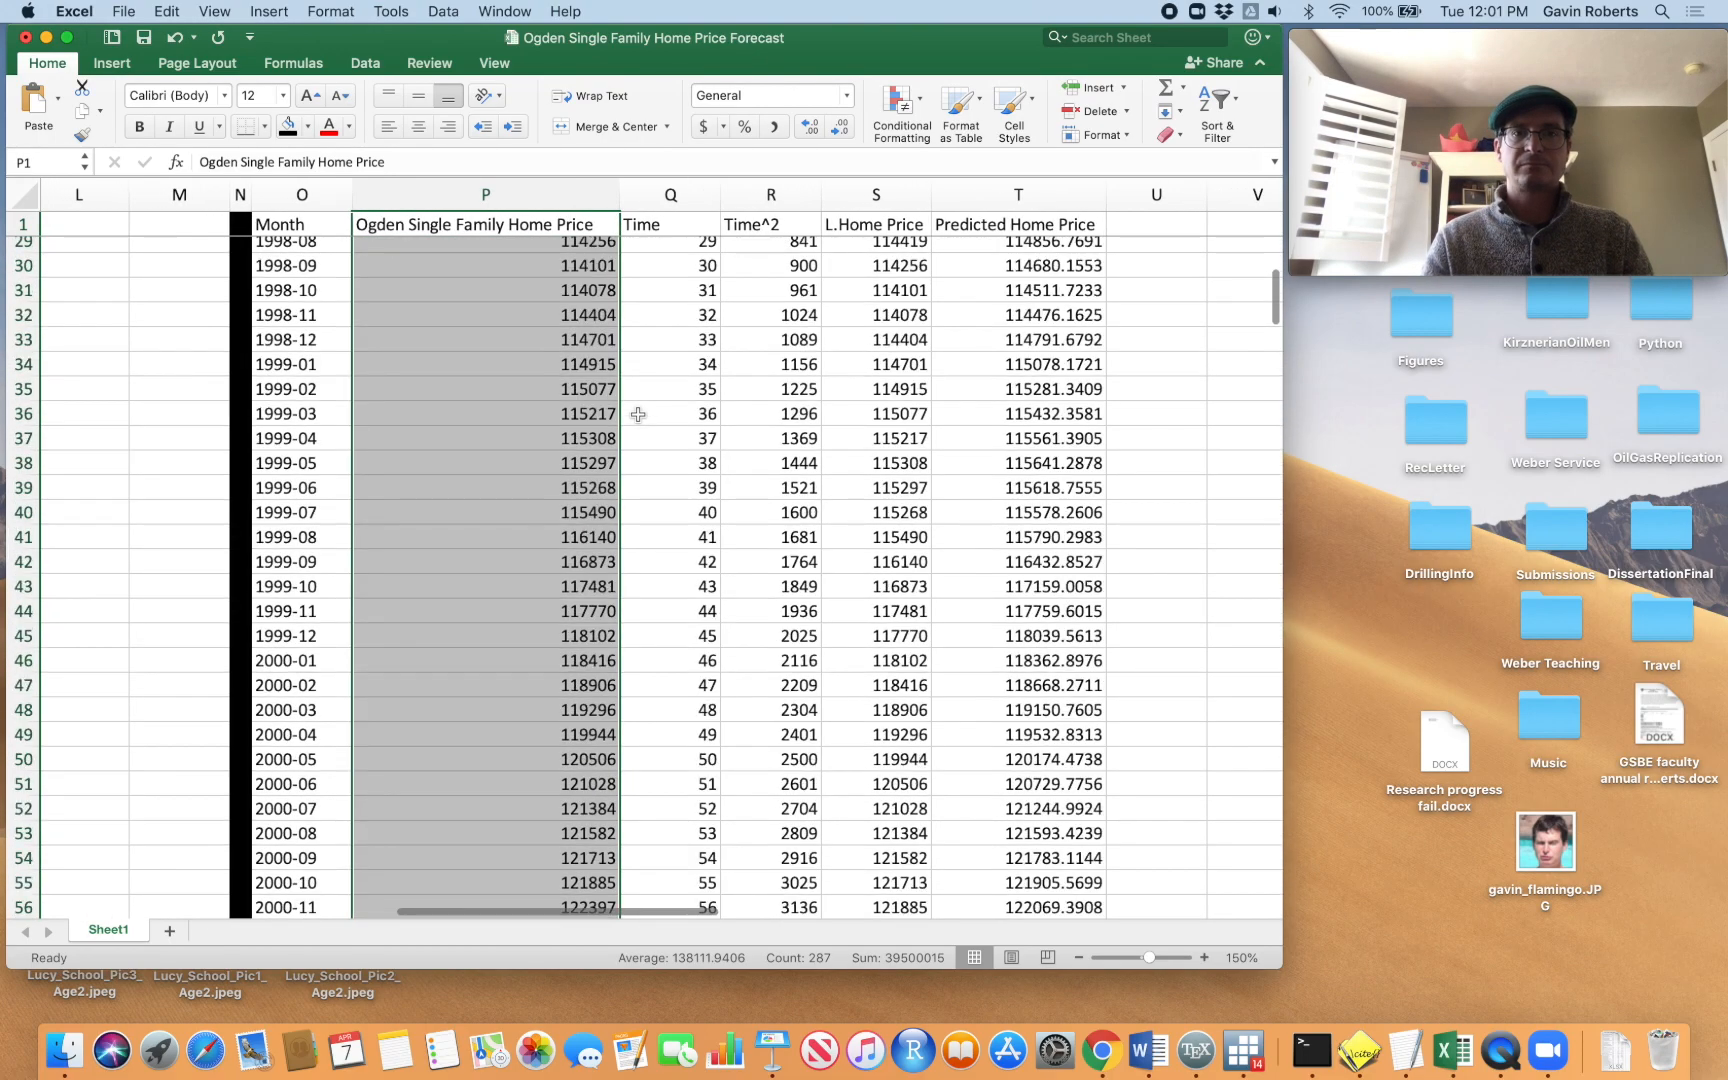
scroll(638, 414, "right", 5)
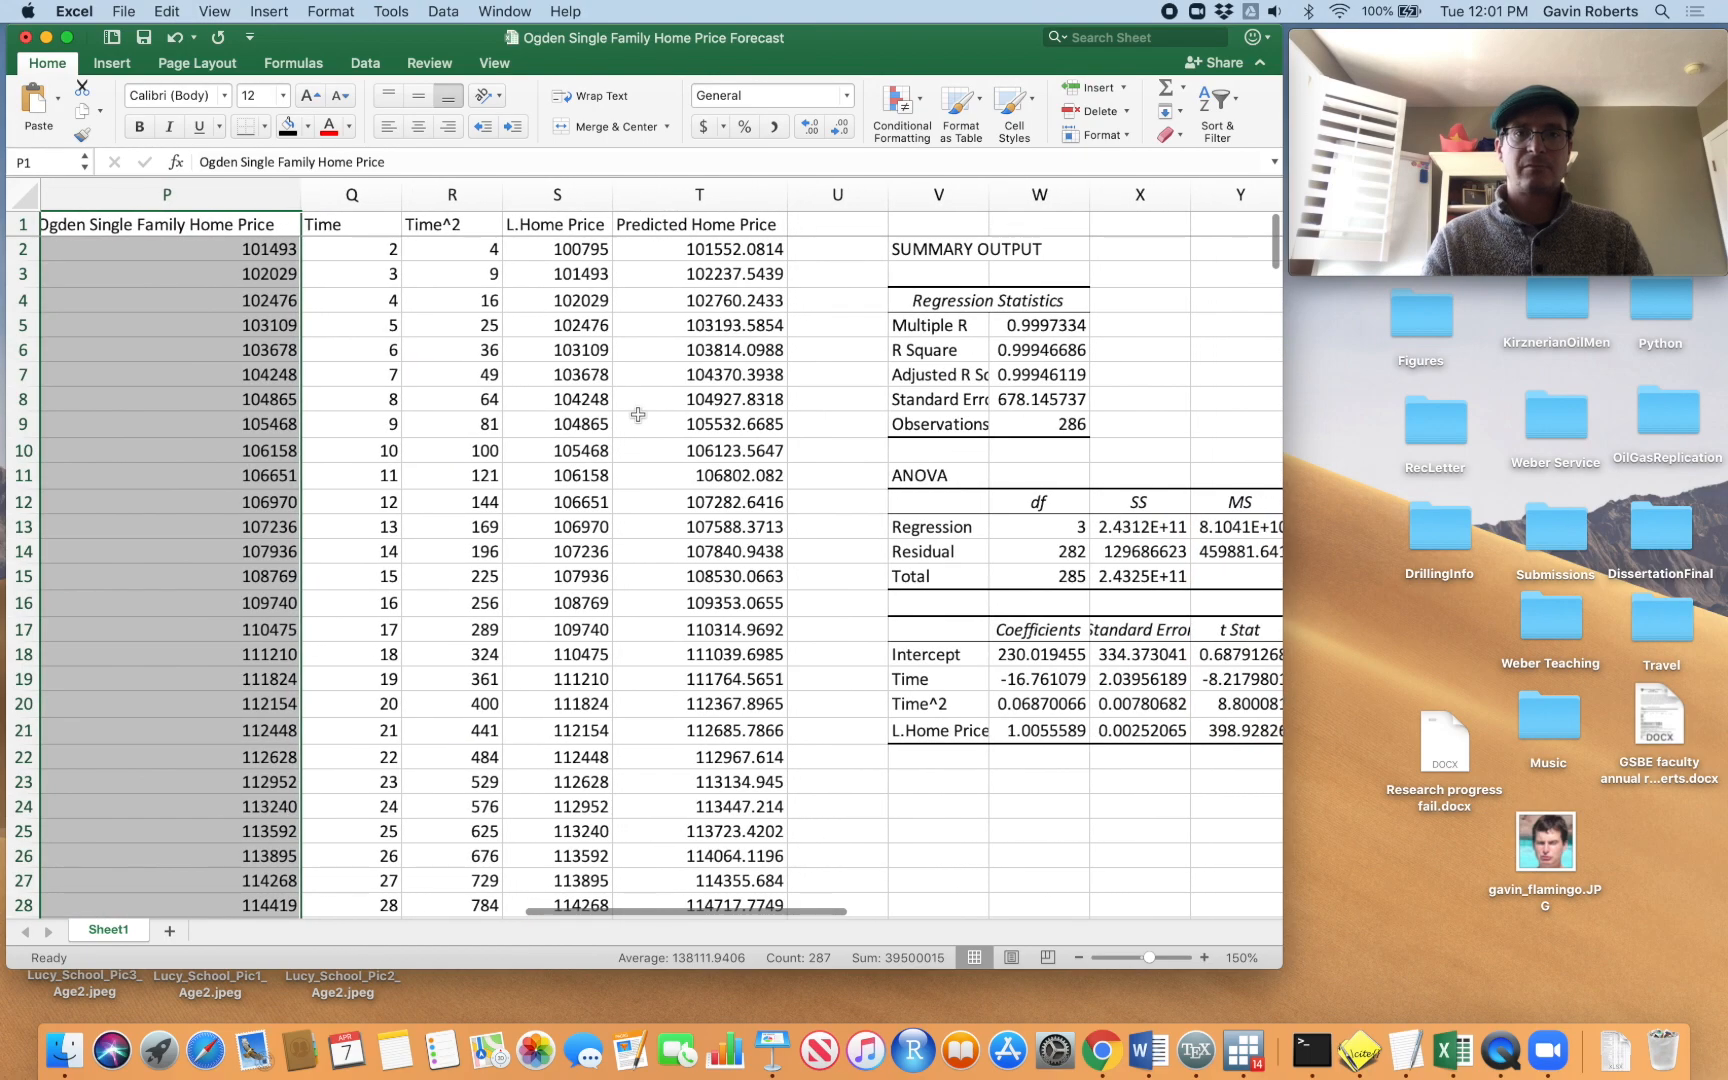
left_click(738, 226, "super")
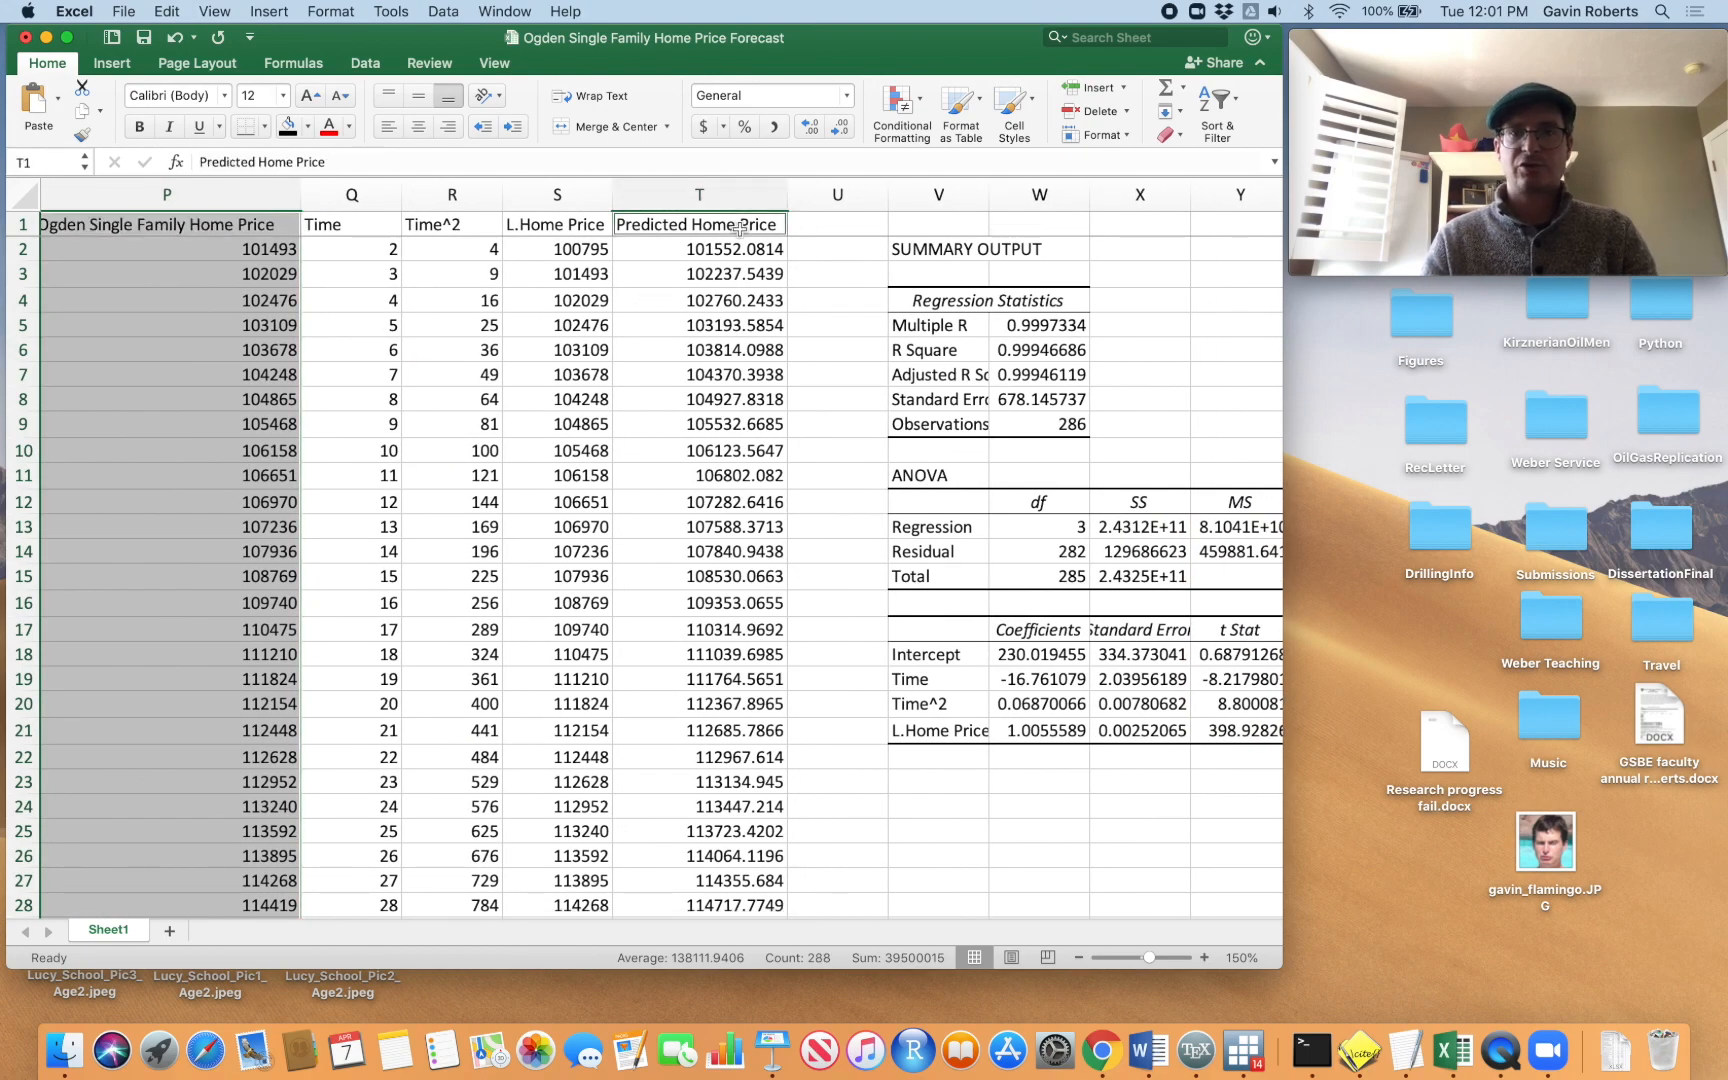
key("super+shift+Down")
scroll(772, 415, "up", 20)
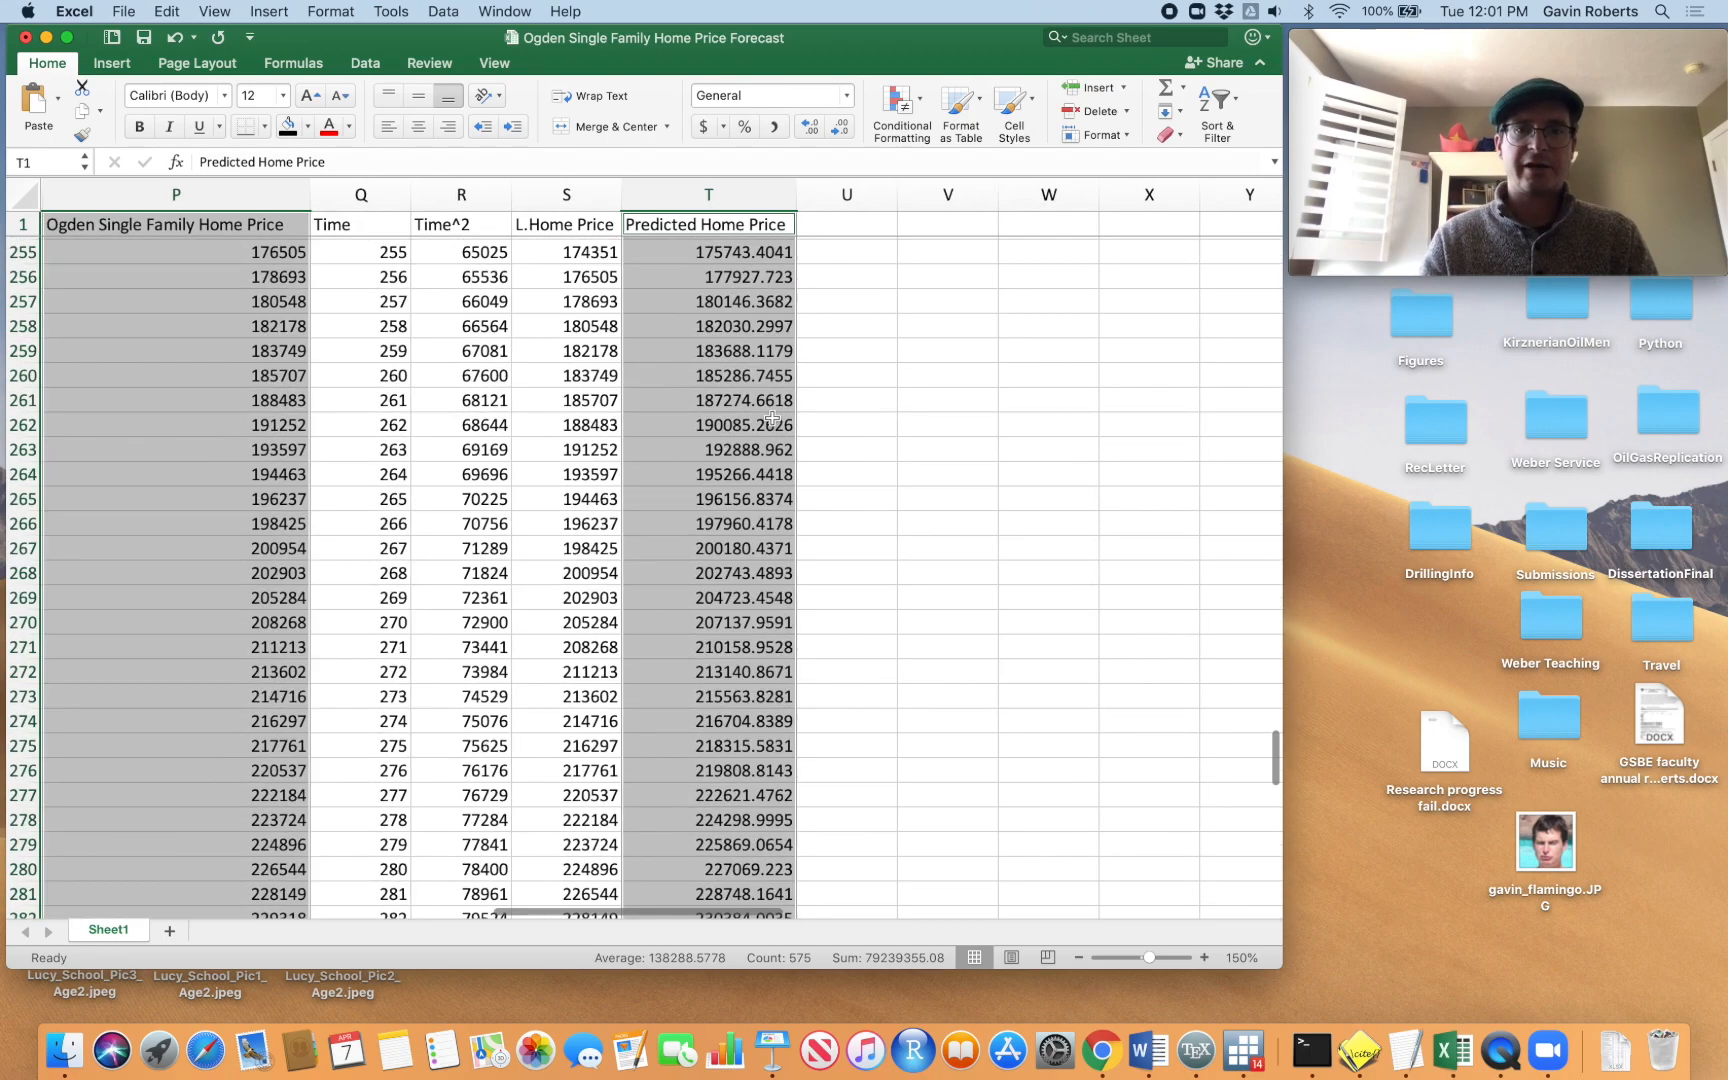
scroll(772, 415, "up", 15)
scroll(772, 415, "left", 5)
scroll(772, 418, "right", 3)
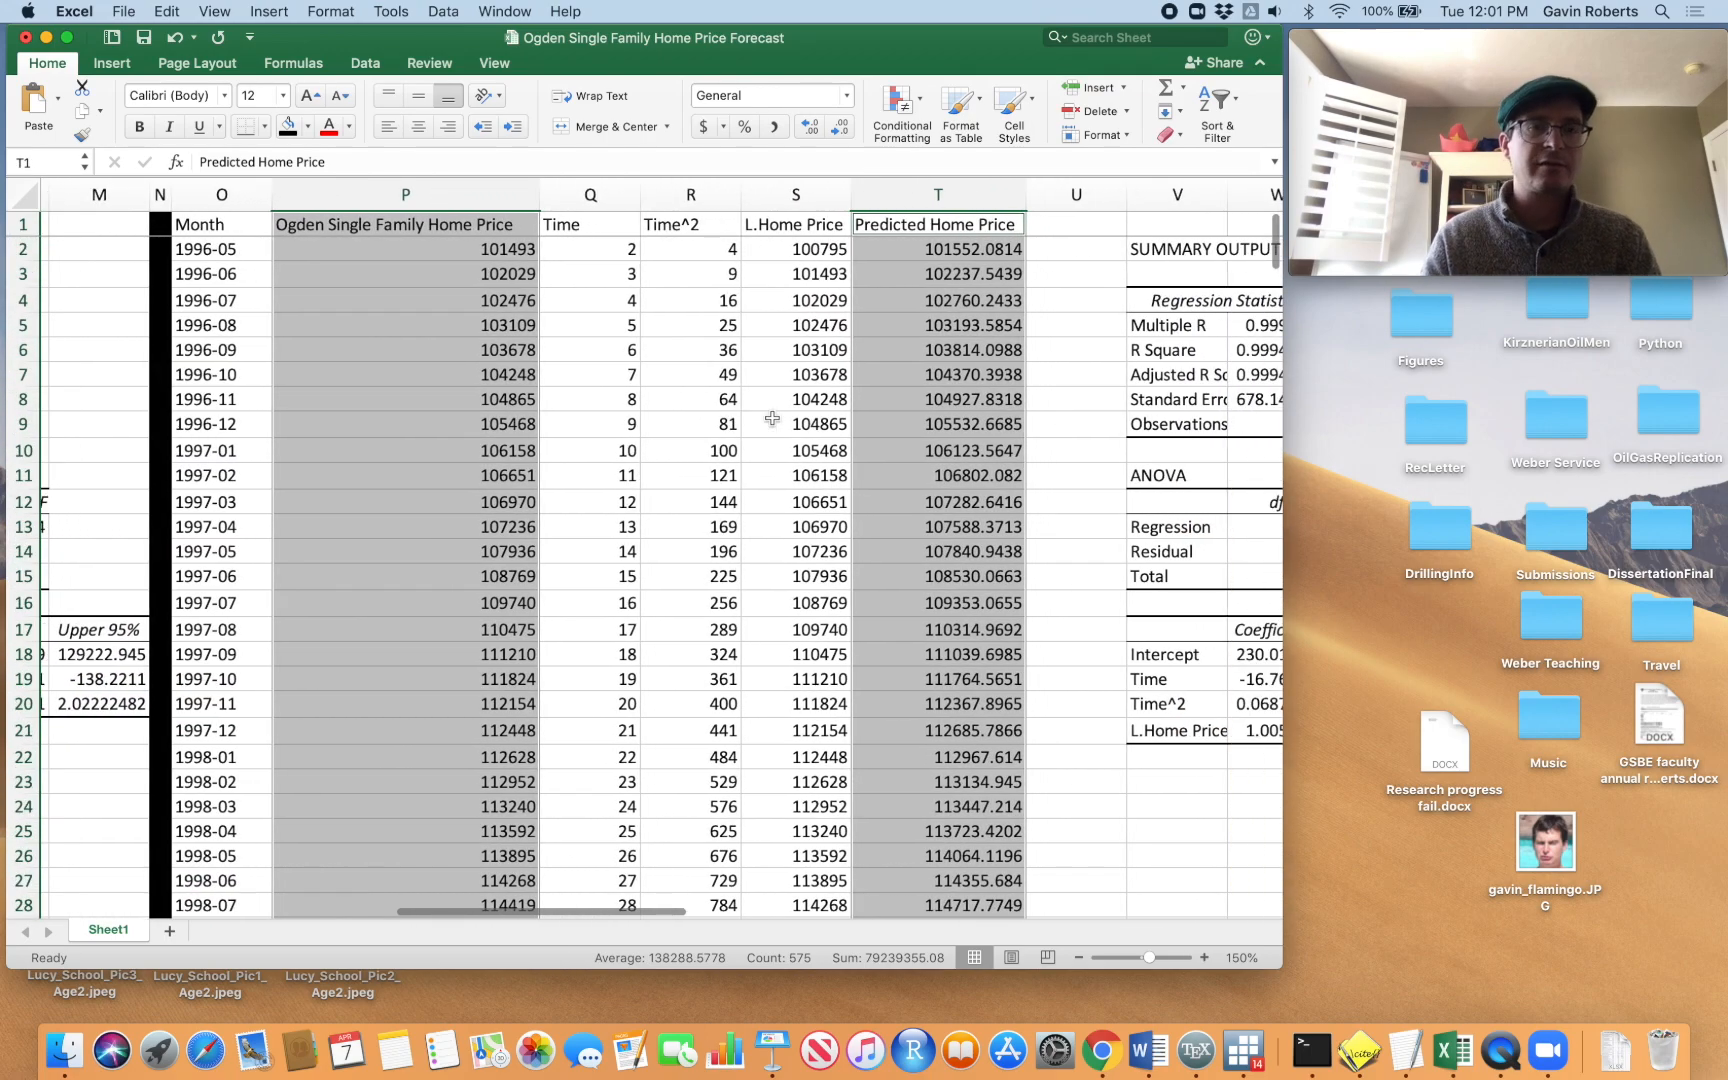
left_click(121, 64)
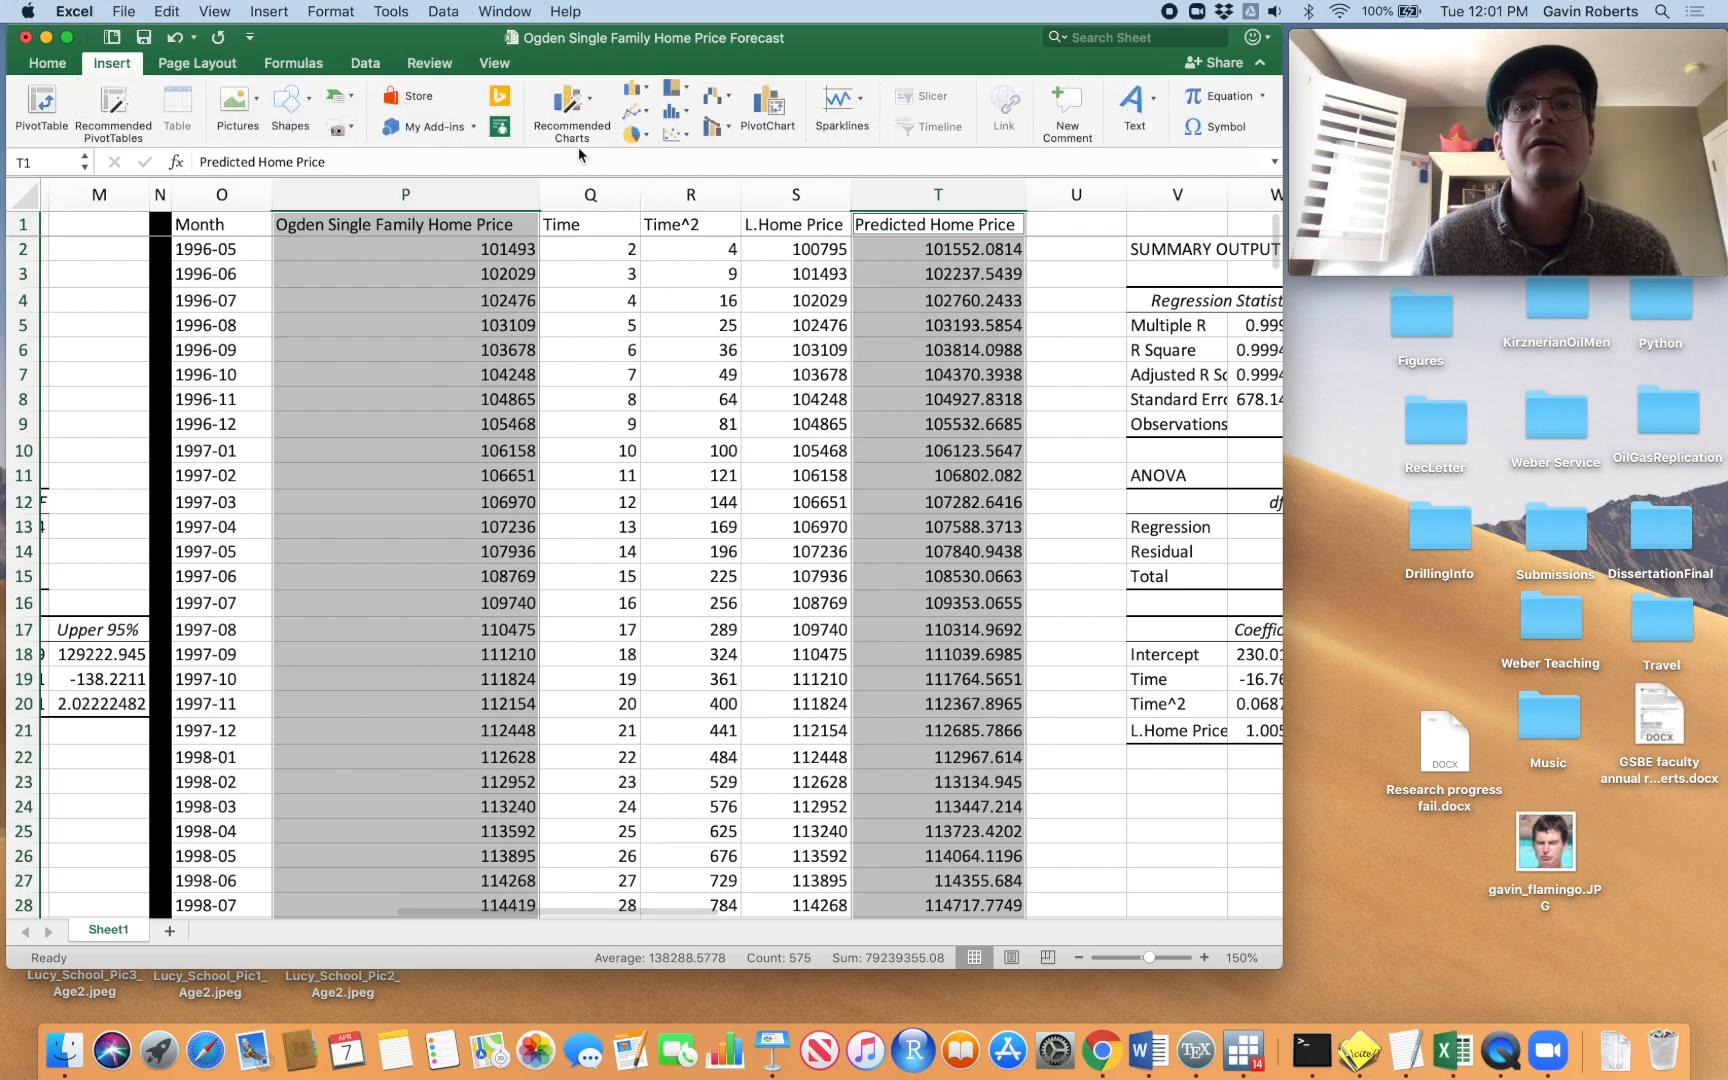
left_click(634, 111)
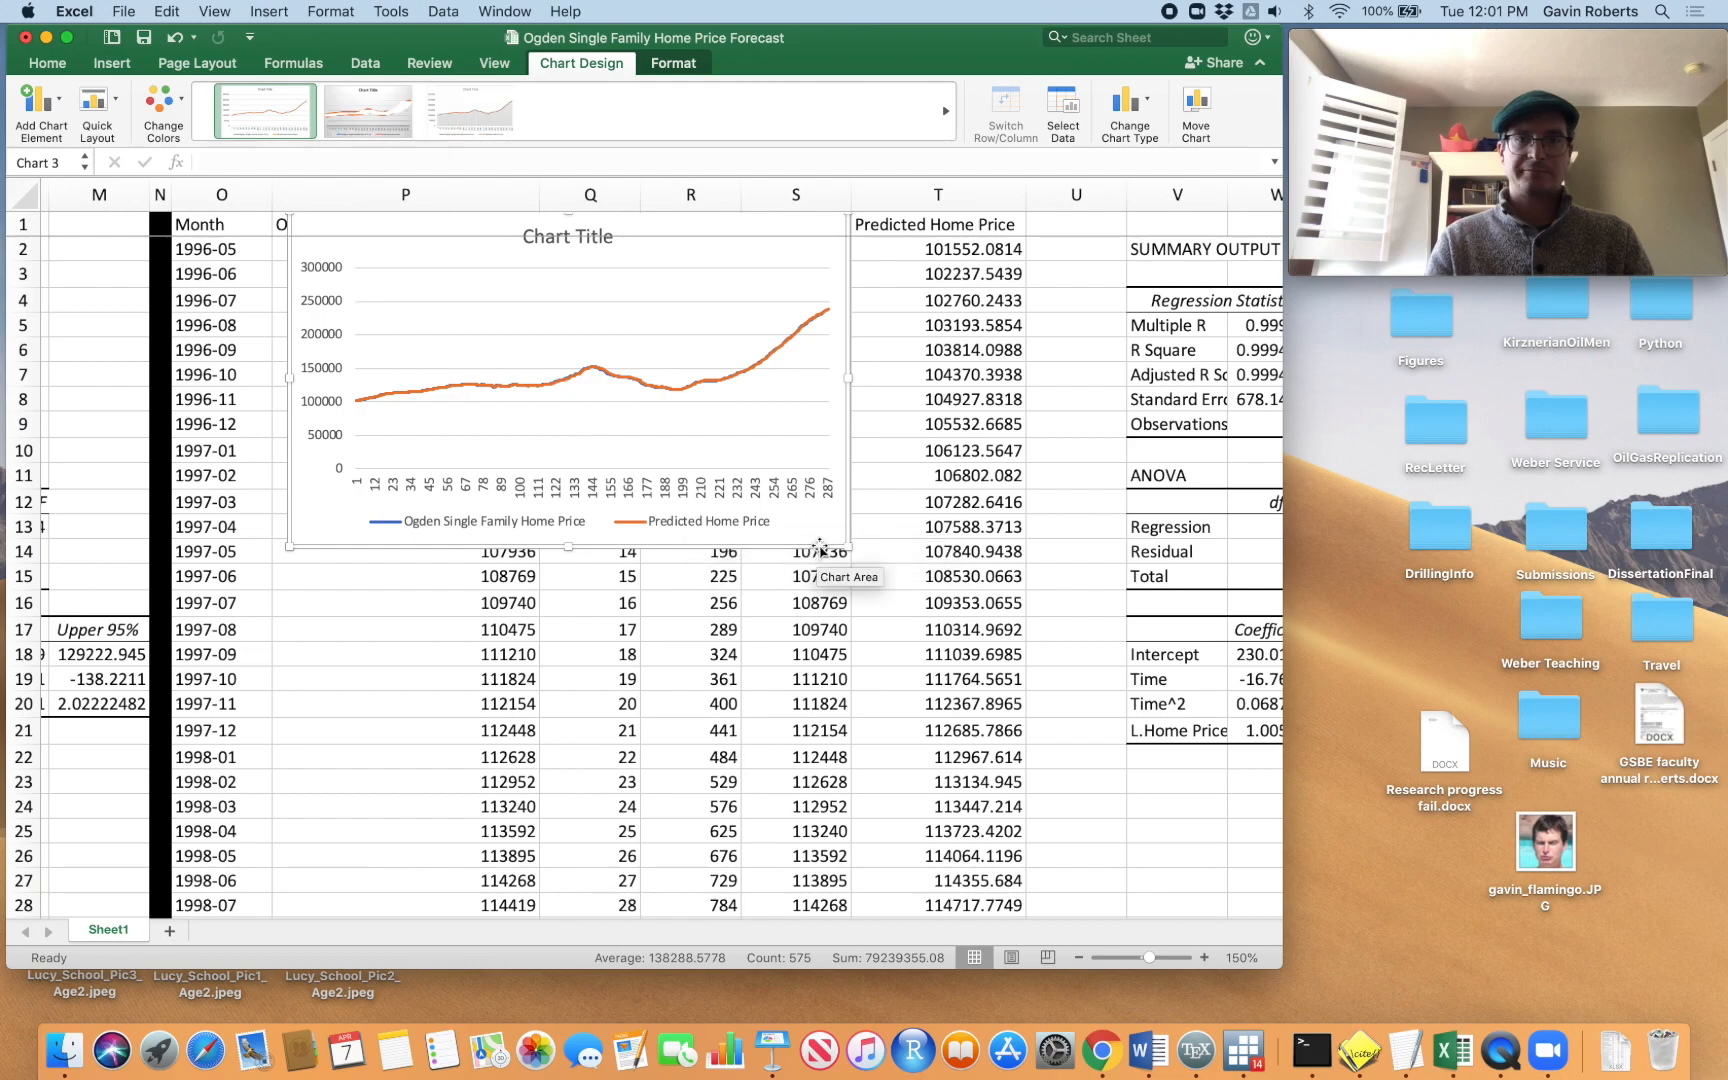
Move the chart down a few rows and delete its chart title
left_click_drag(820, 520, 850, 615)
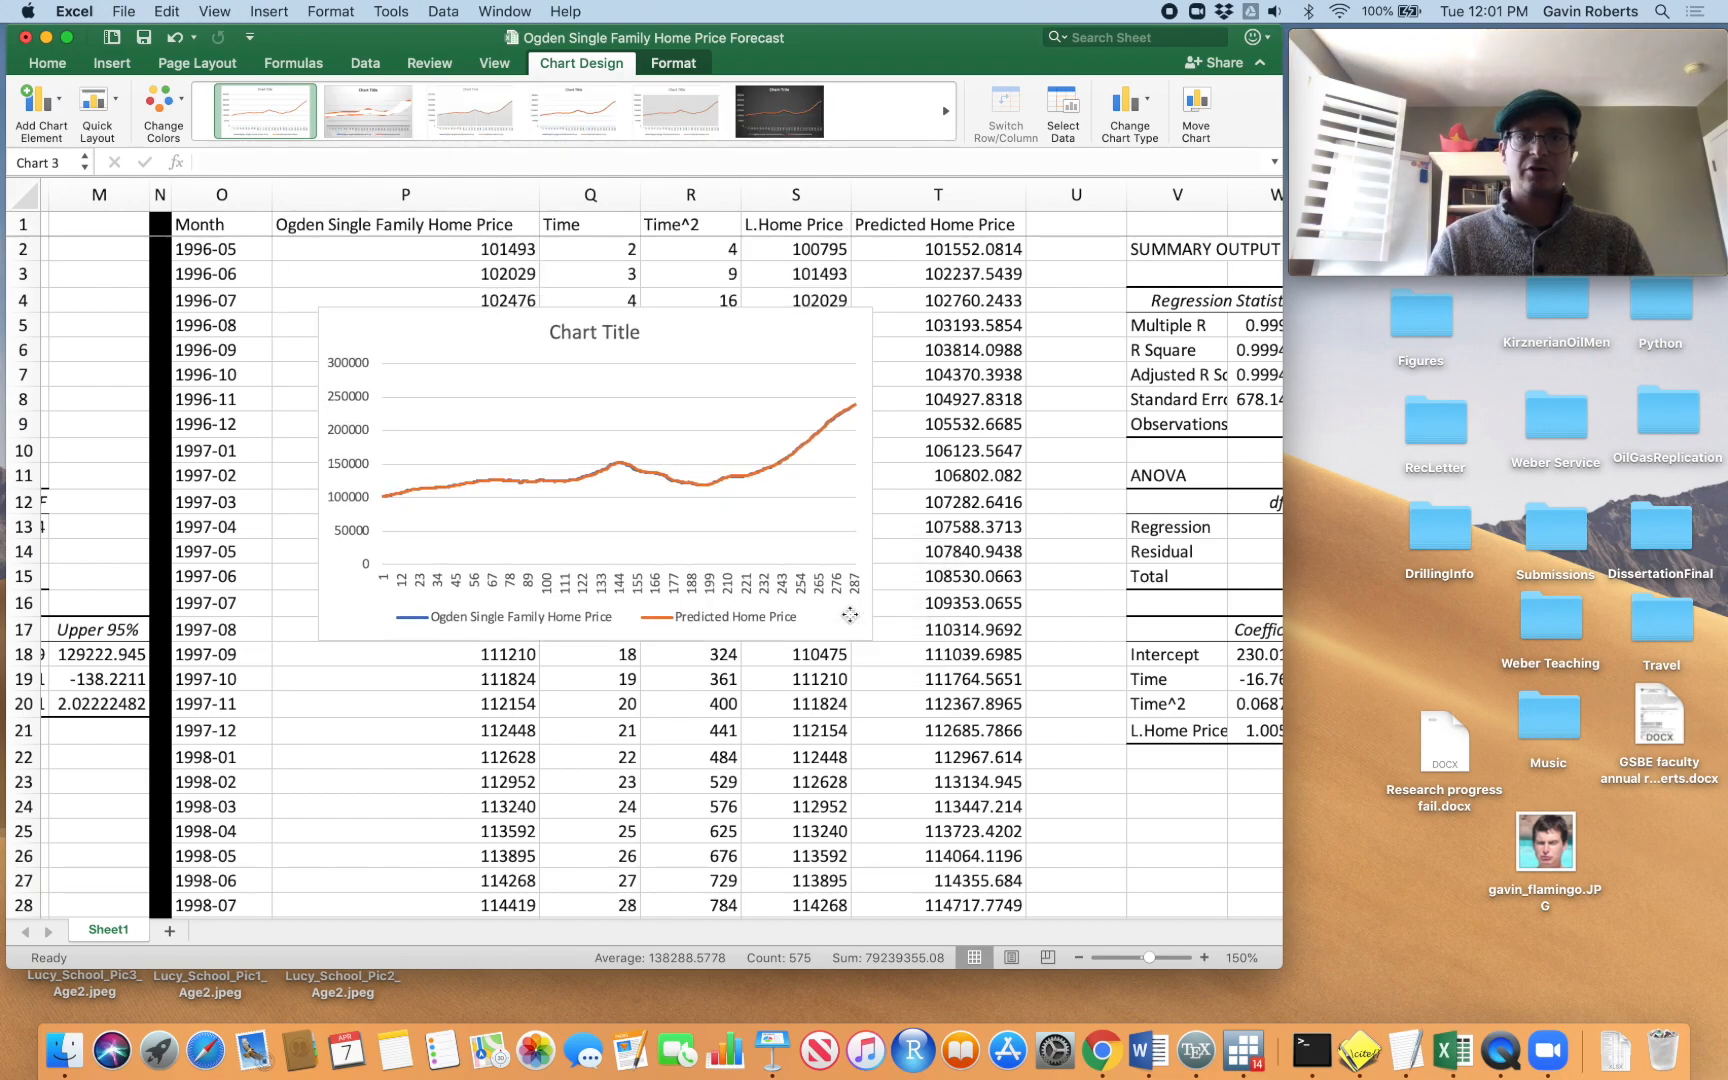
left_click(594, 336)
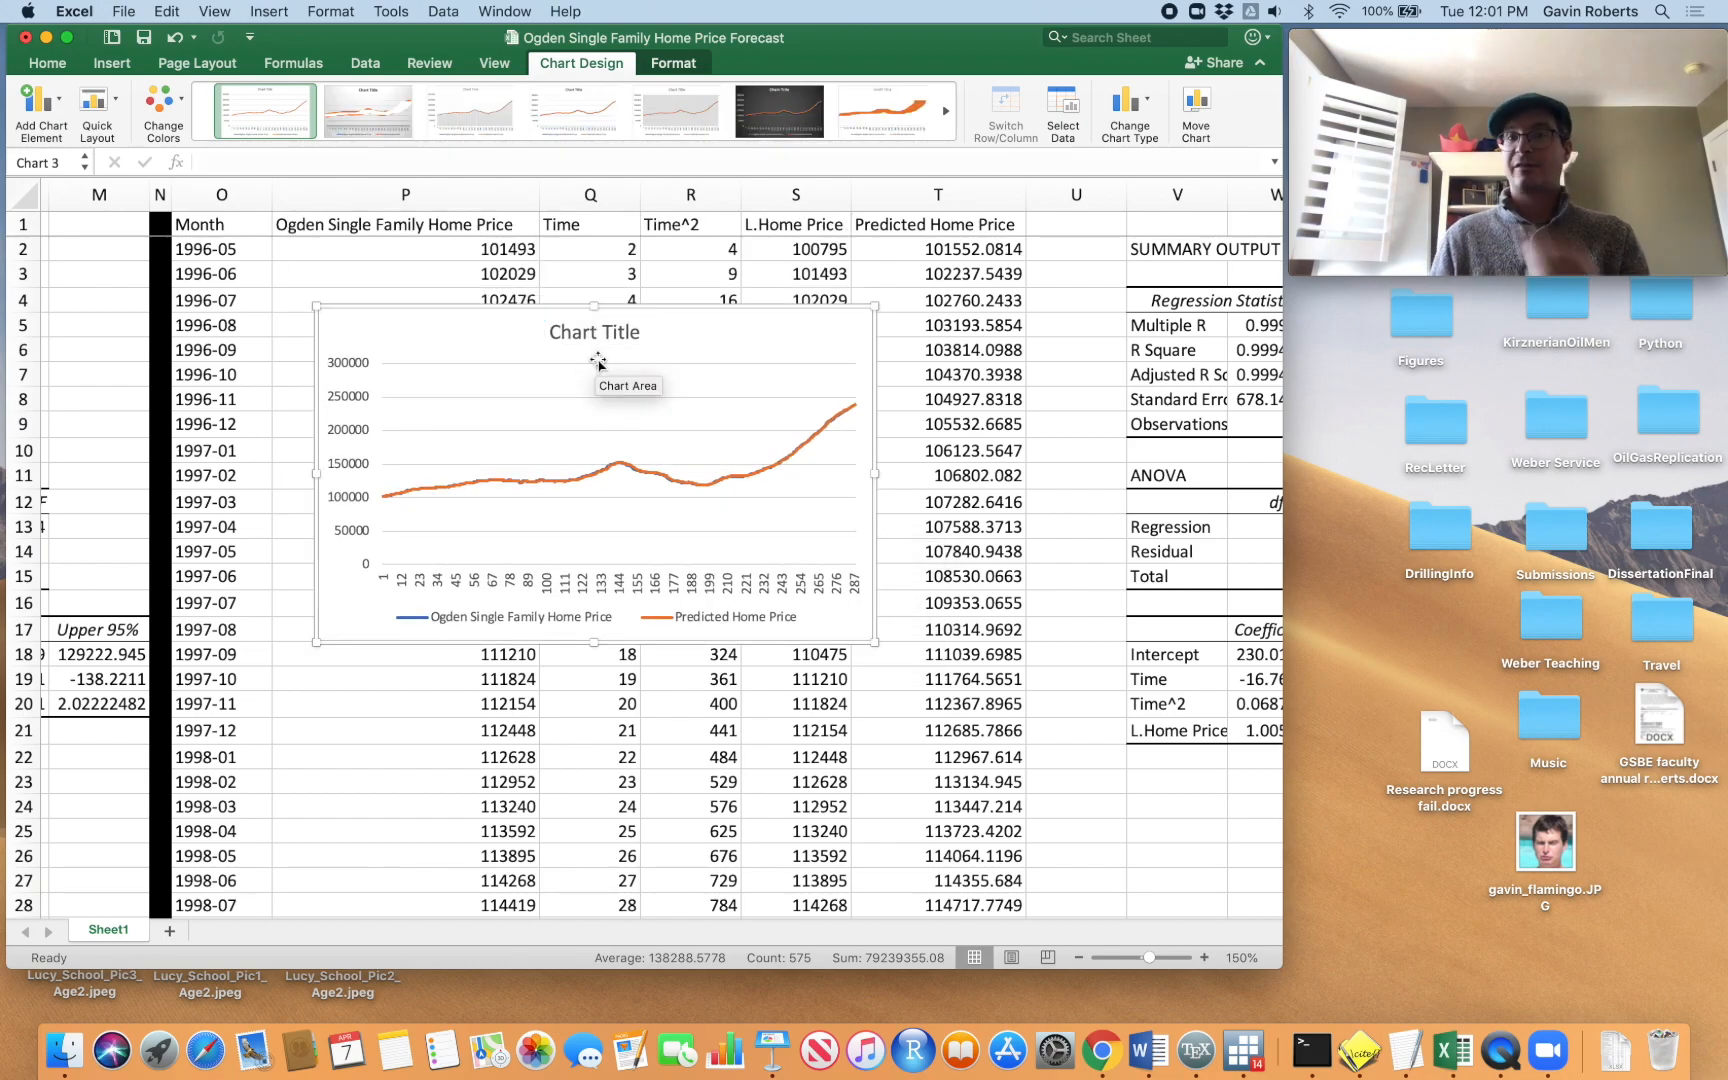
key("Delete")
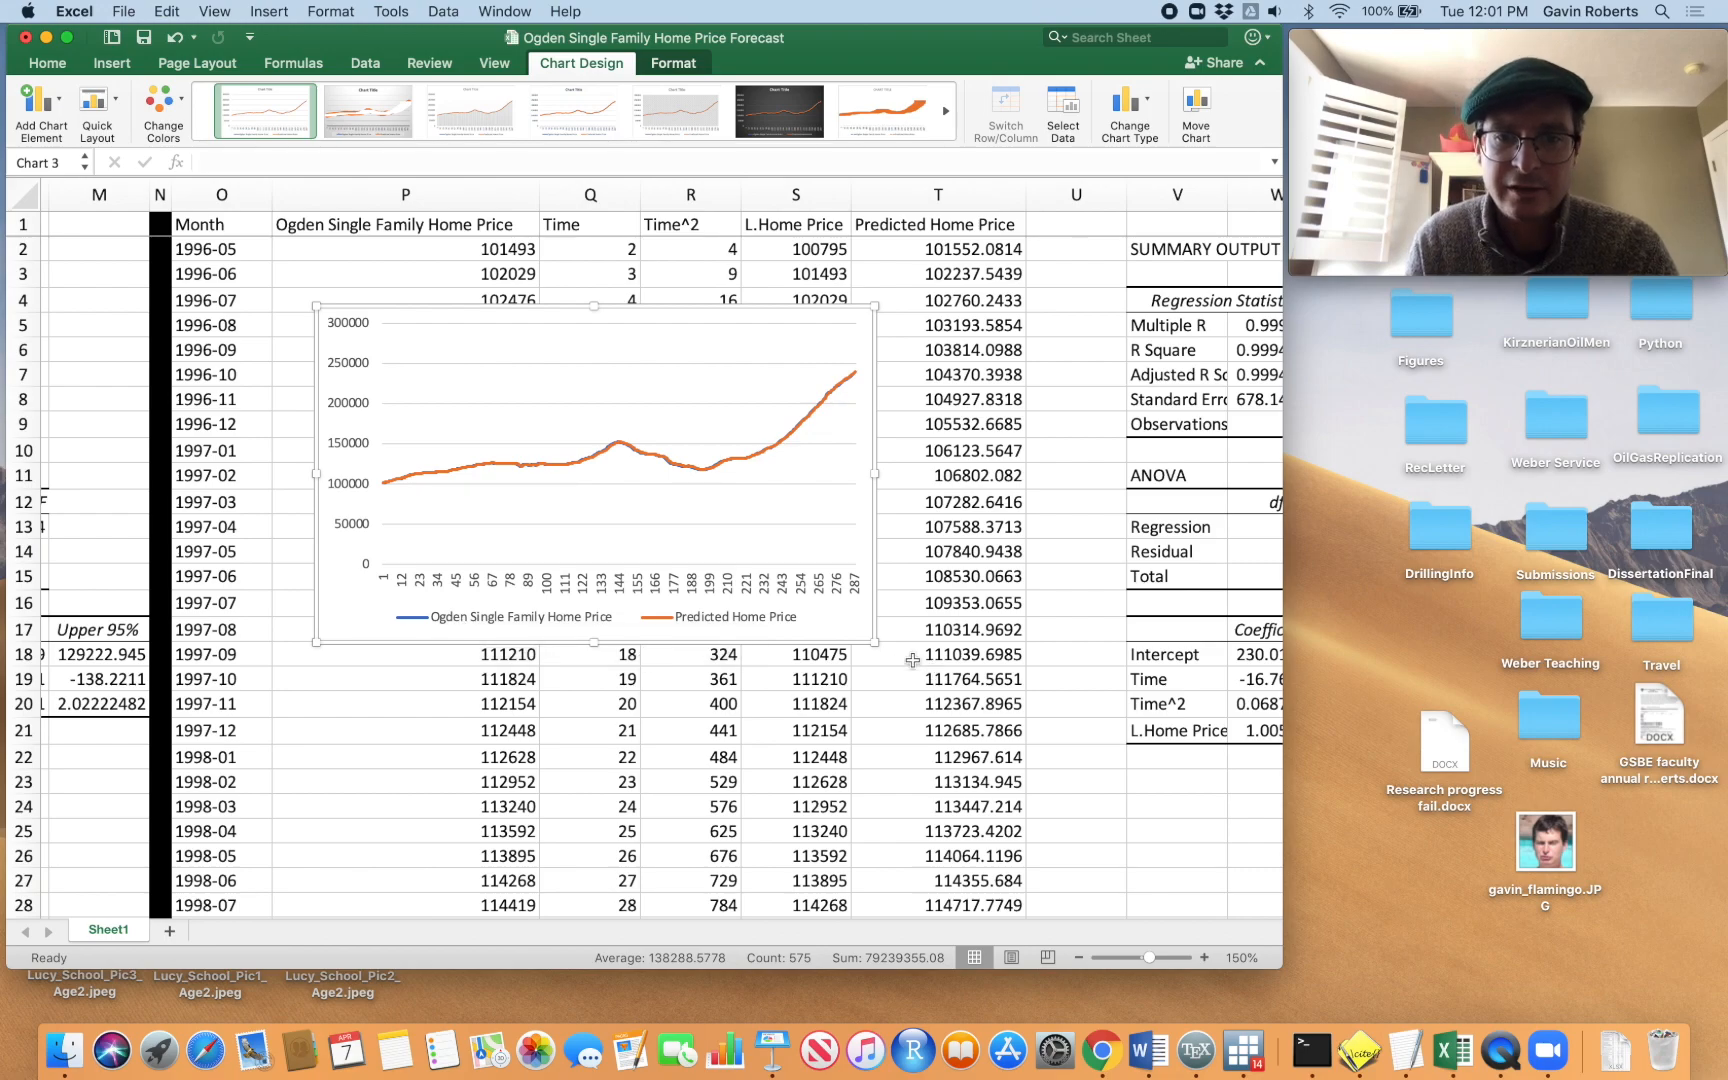
Enlarge the chart so it stretches from column O to column V and down to row 28
left_click_drag(875, 642, 1194, 864)
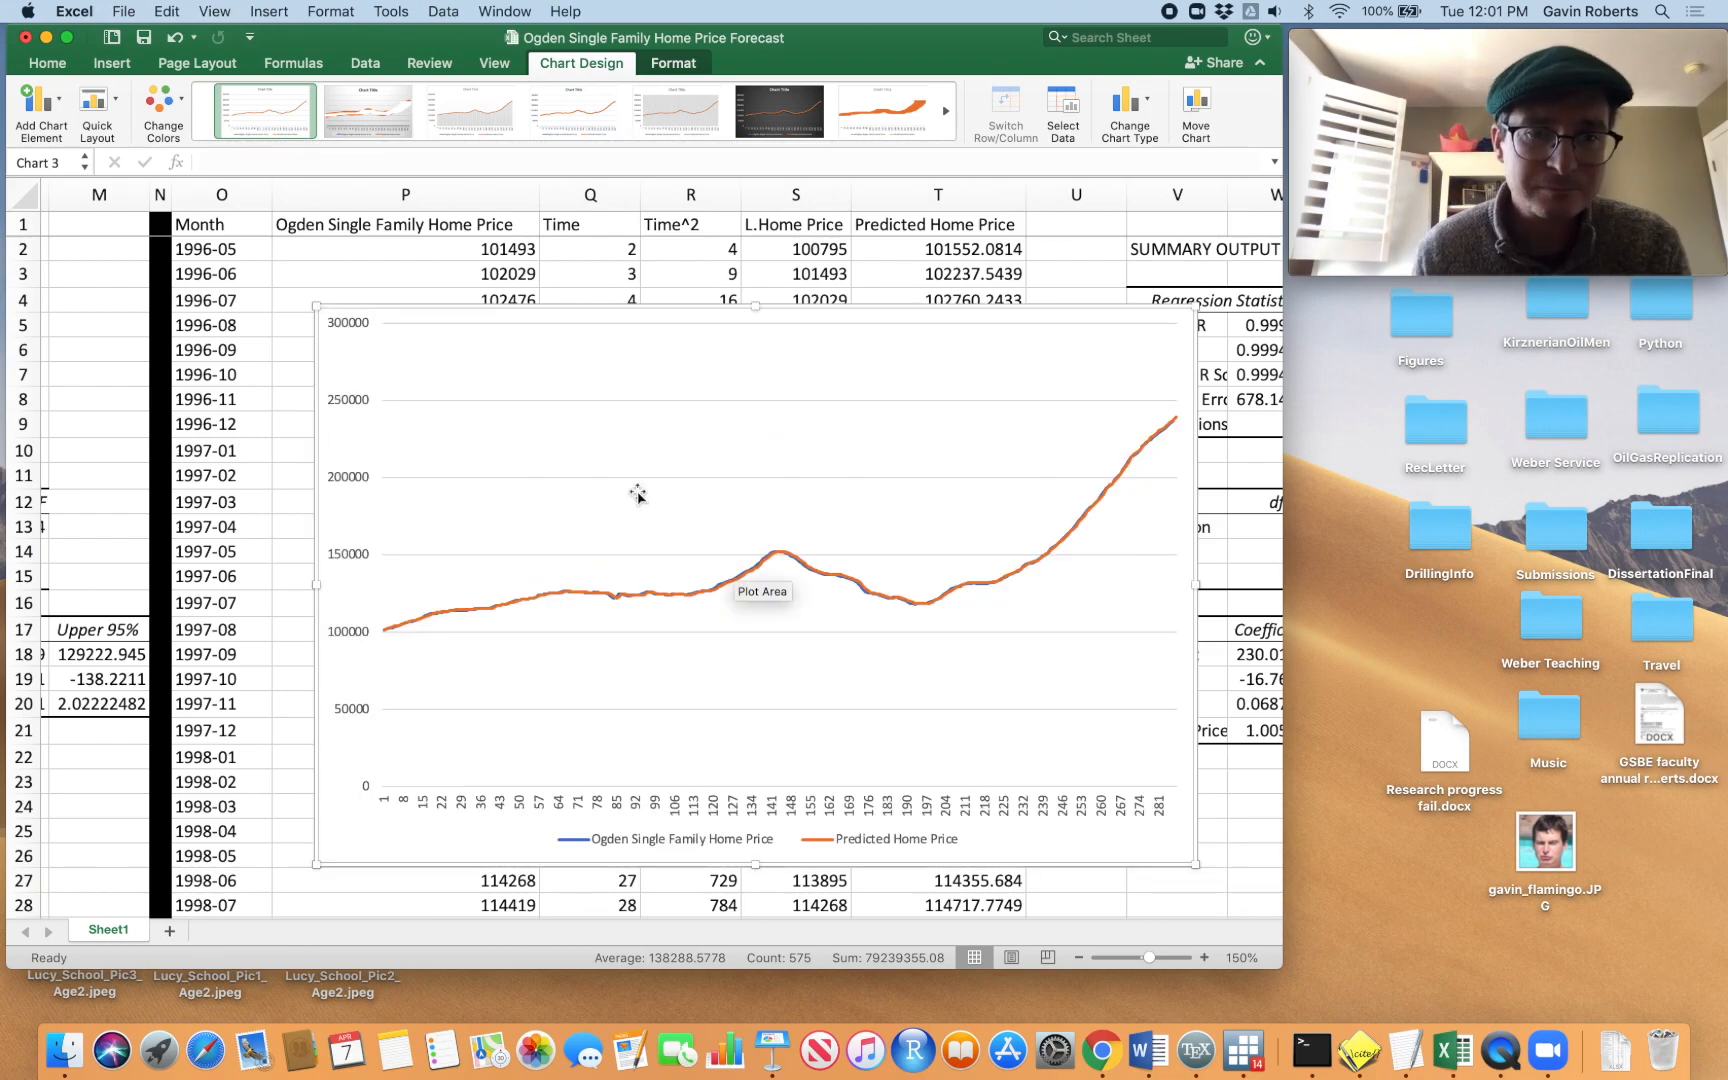
scroll(638, 493, "down", 5)
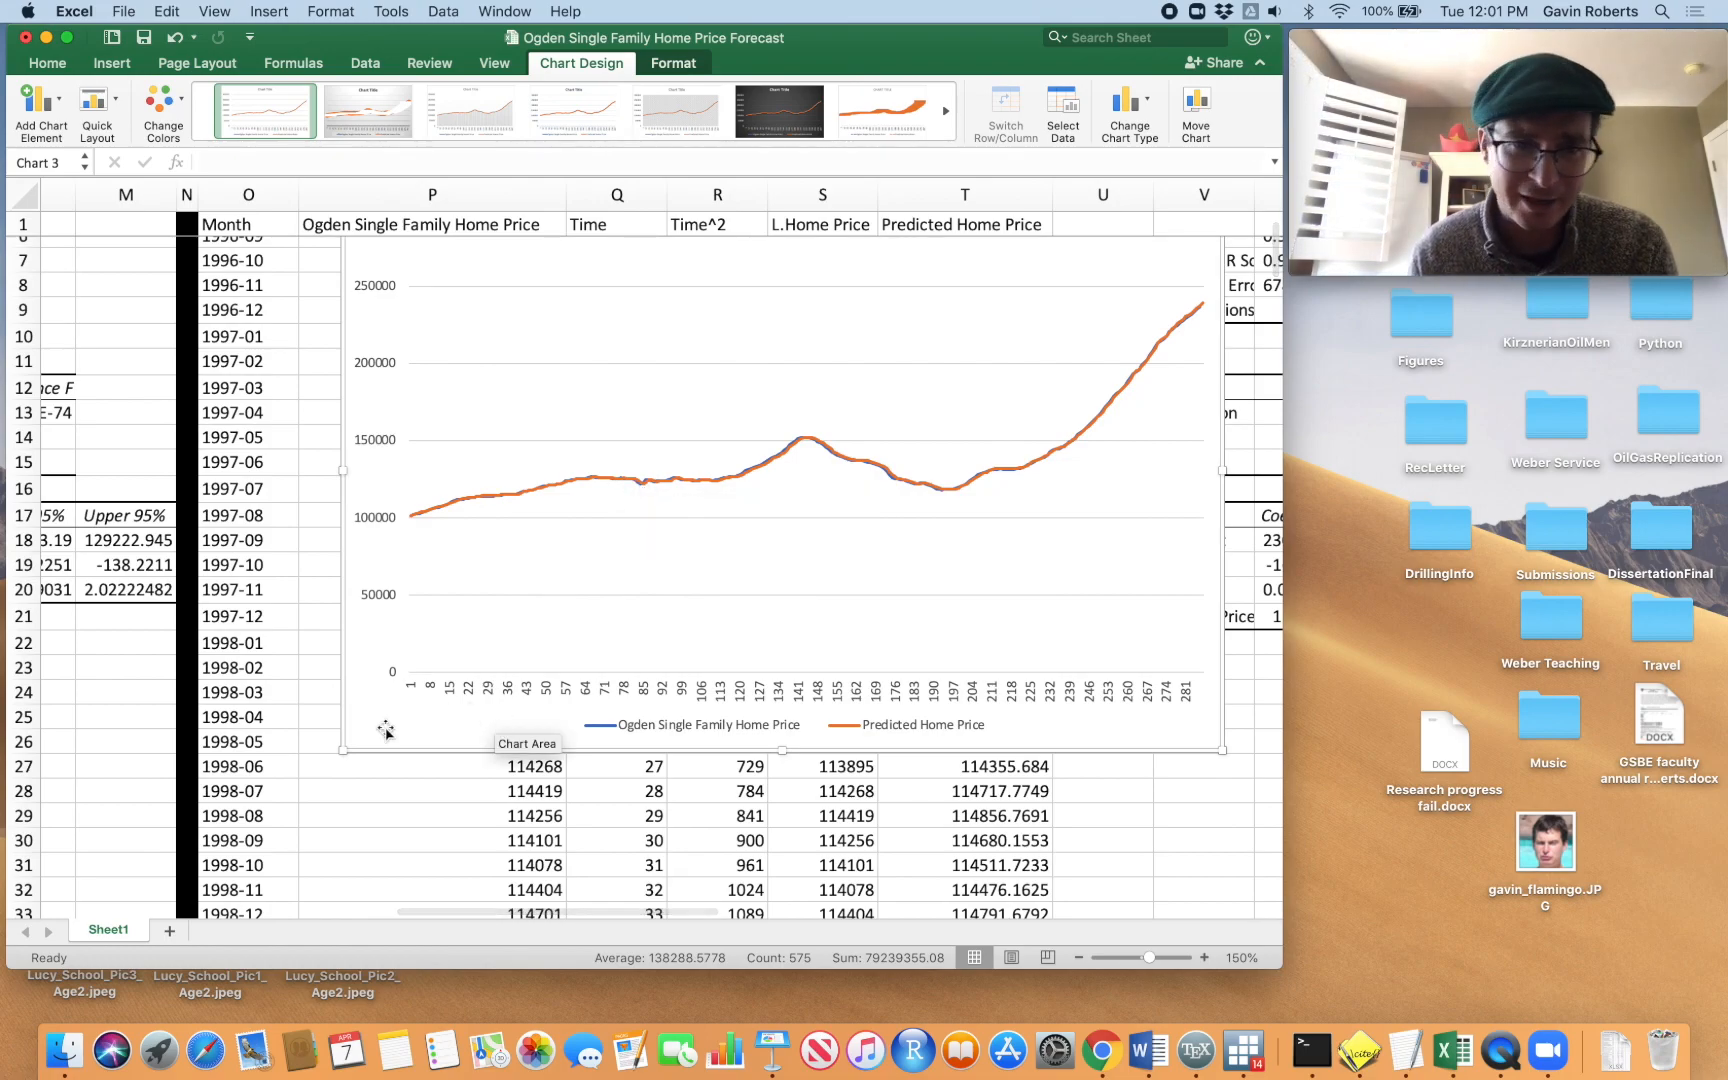
left_click_drag(343, 749, 268, 791)
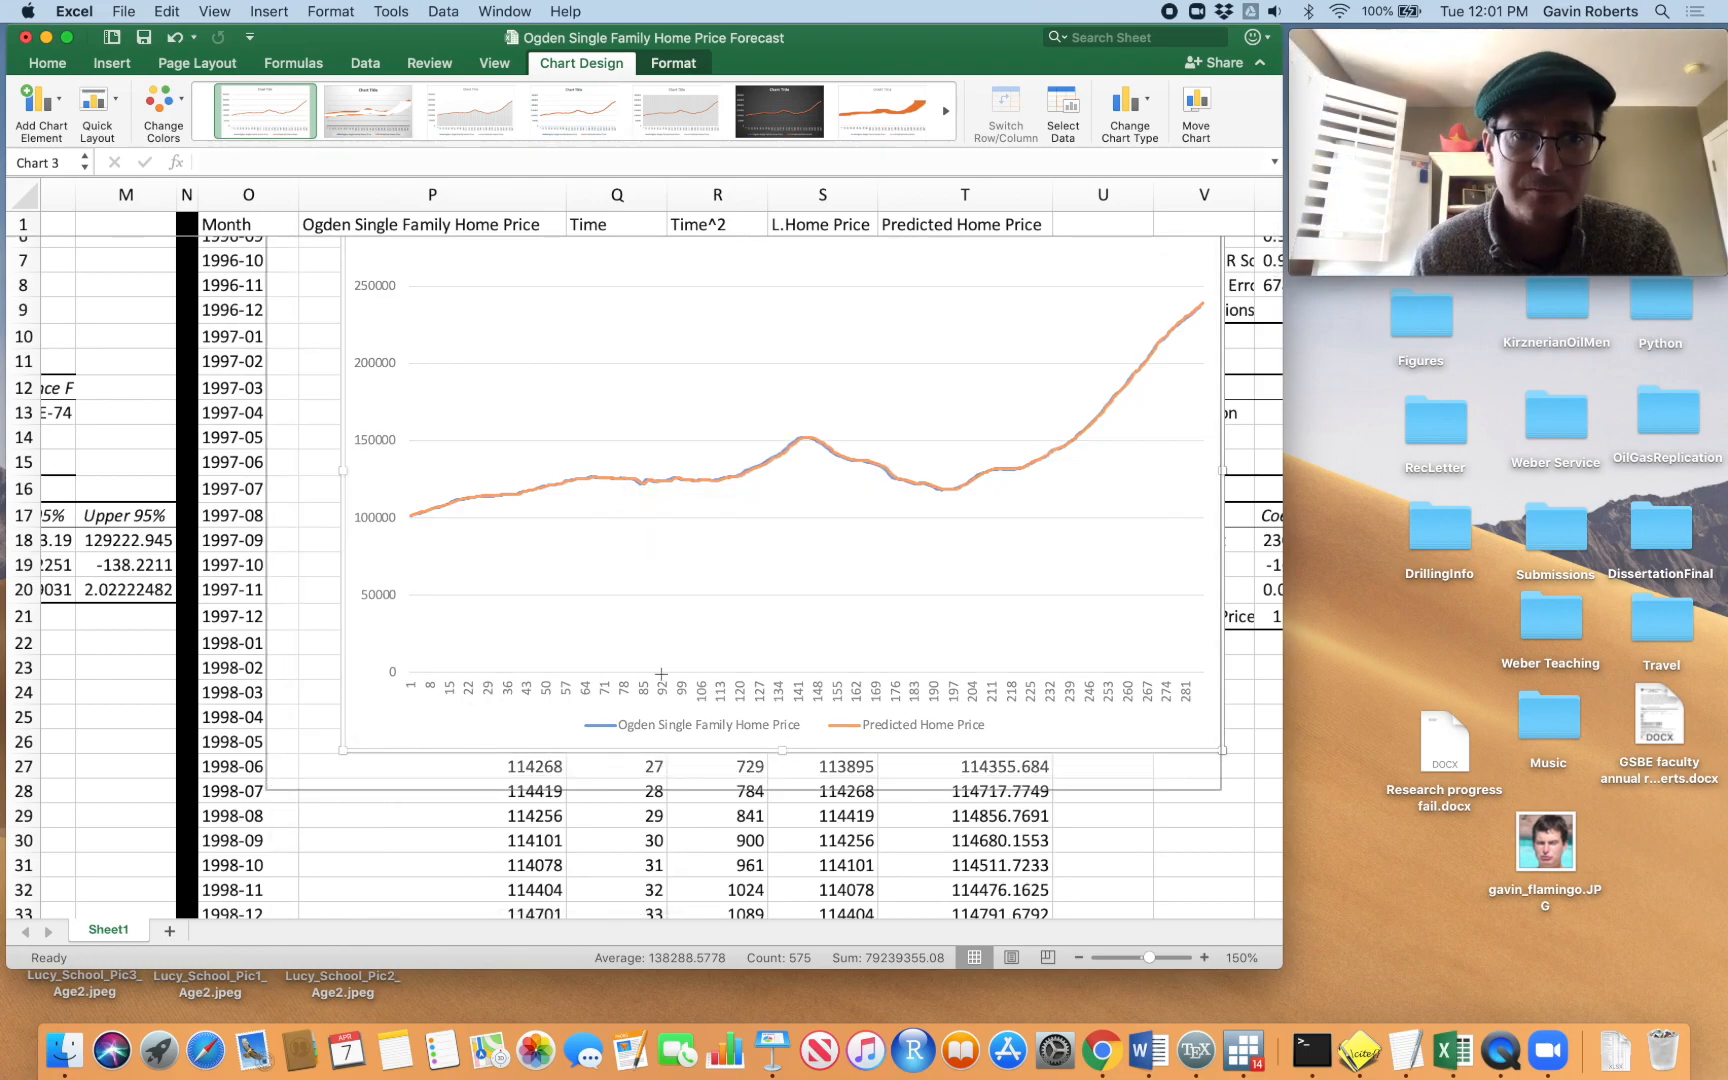
Format the Predicted Home Price series as a red dashed line
mouse_move(653, 508)
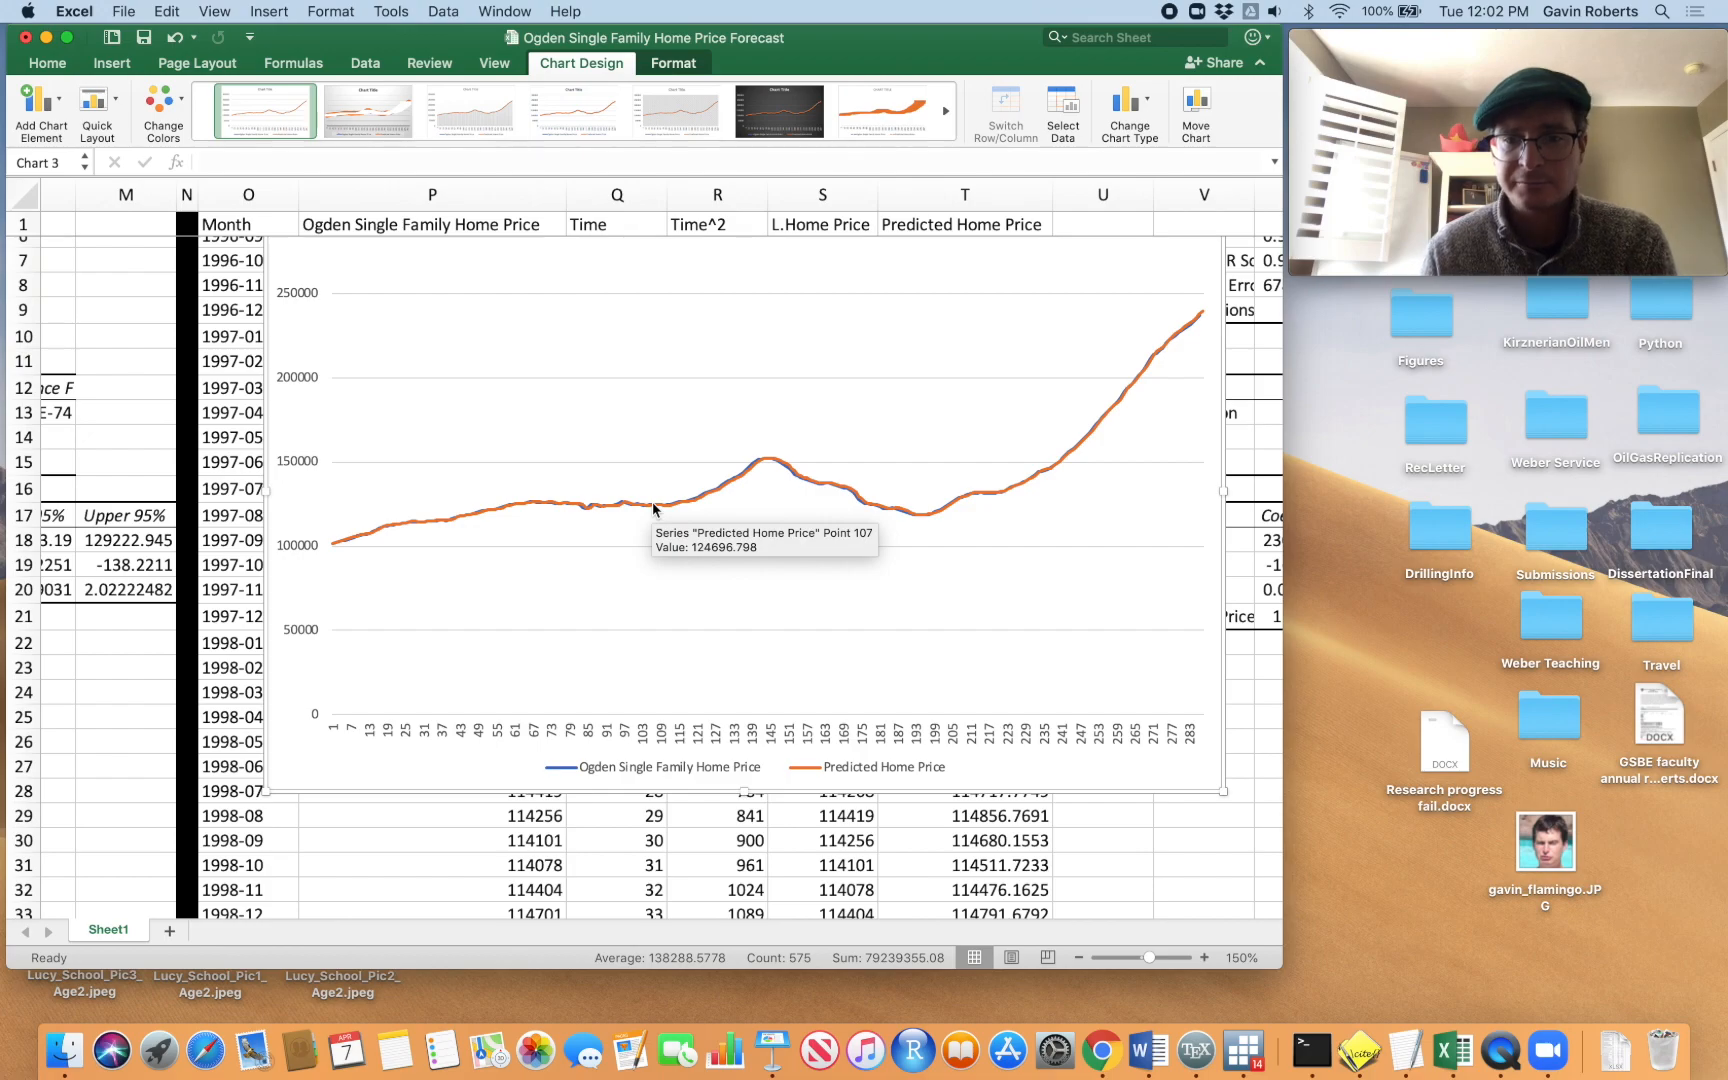
left_click(653, 506)
right_click(653, 503)
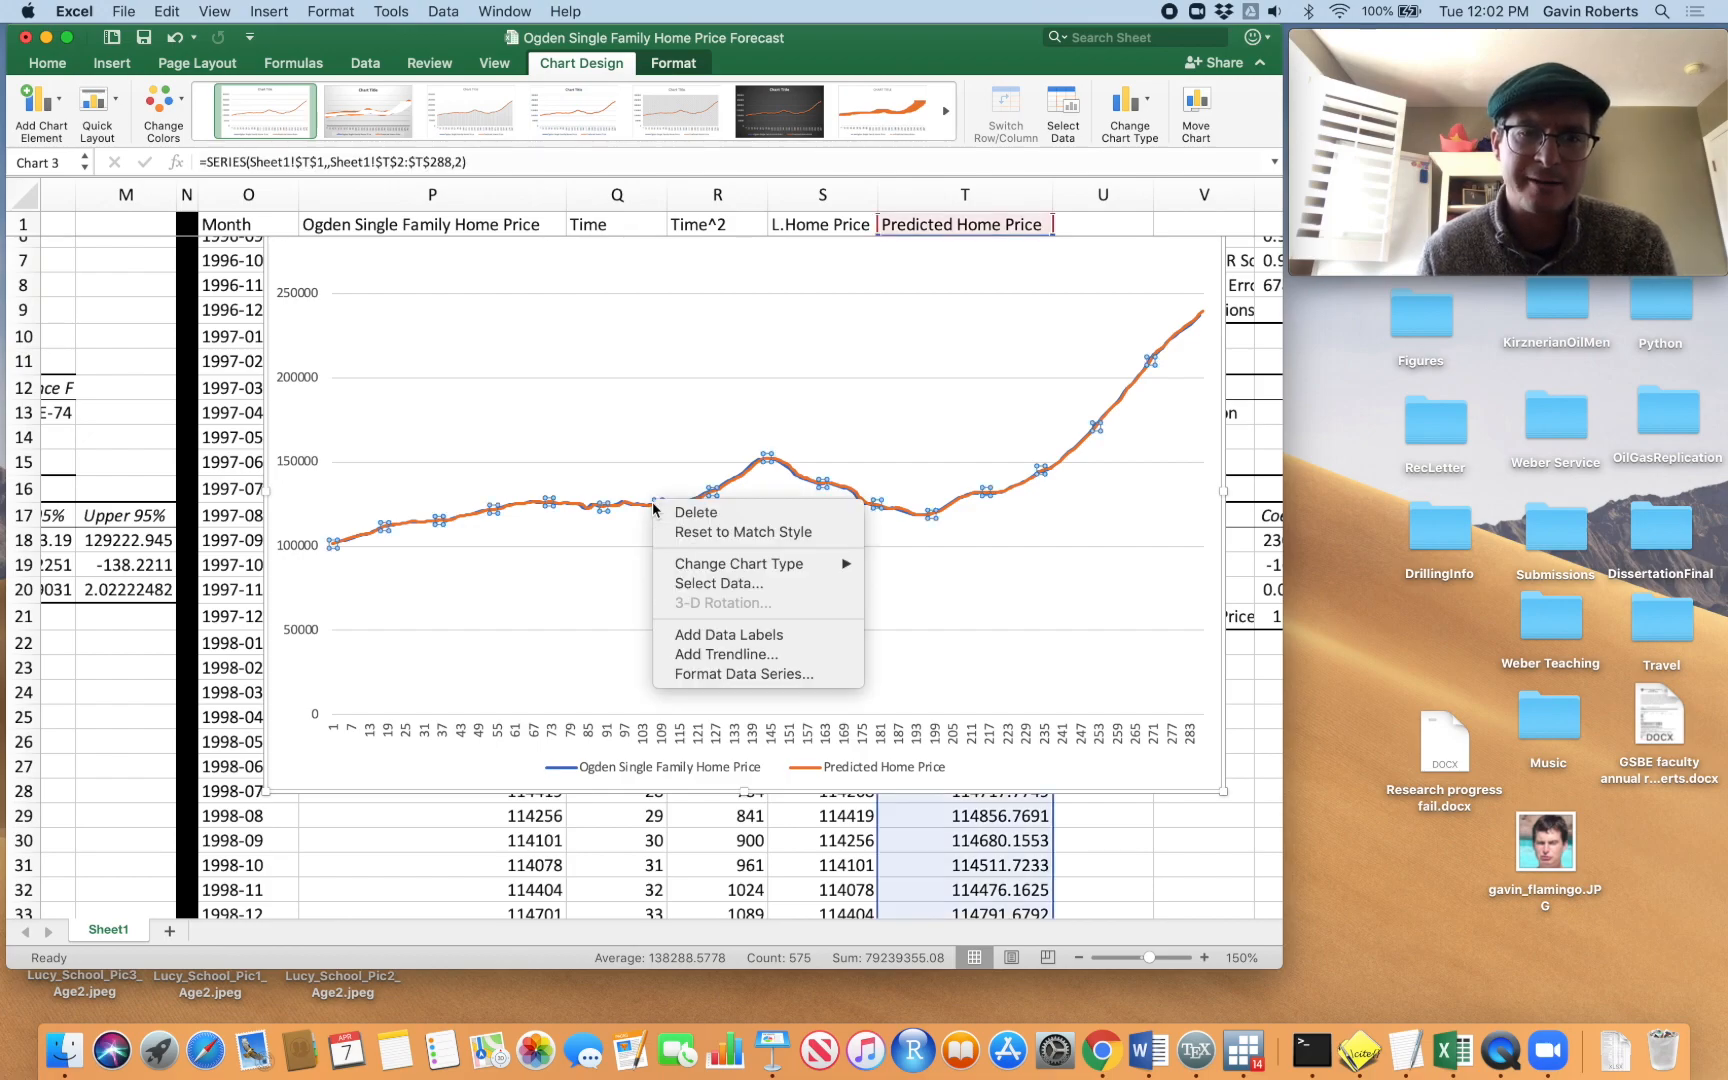
left_click(795, 674)
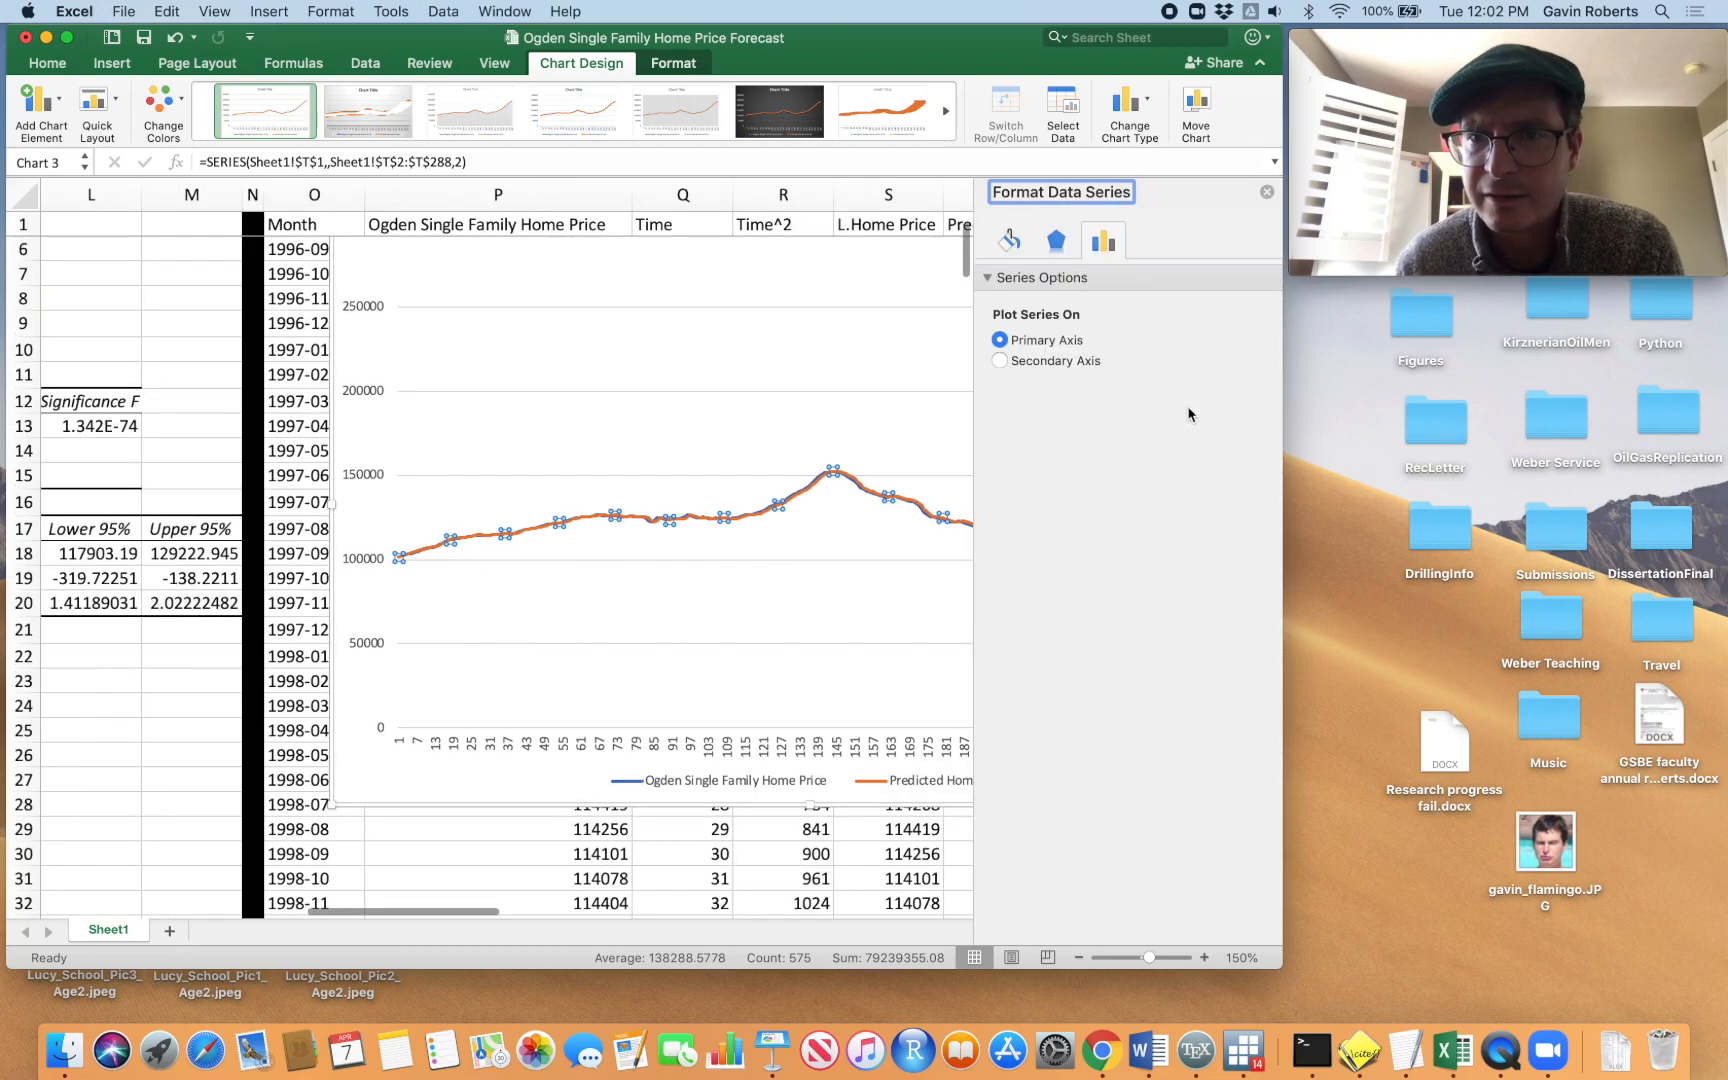
left_click(1019, 248)
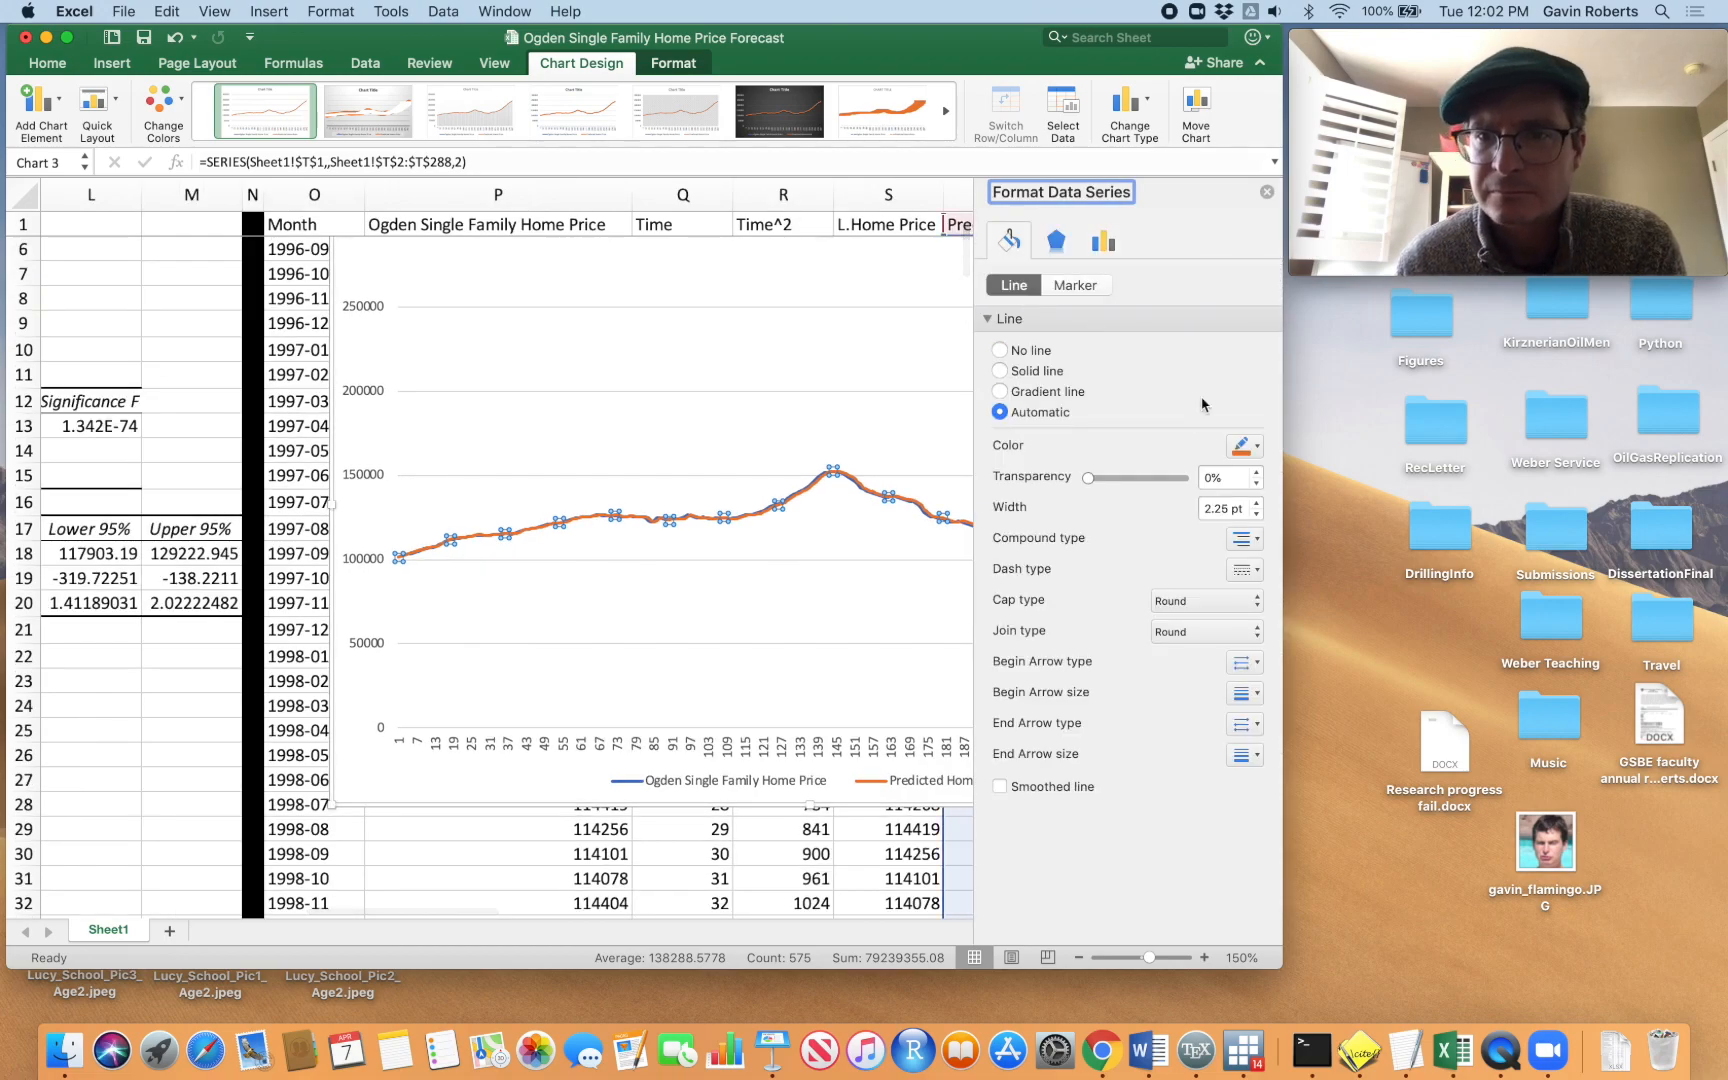
left_click(1254, 448)
left_click(1262, 642)
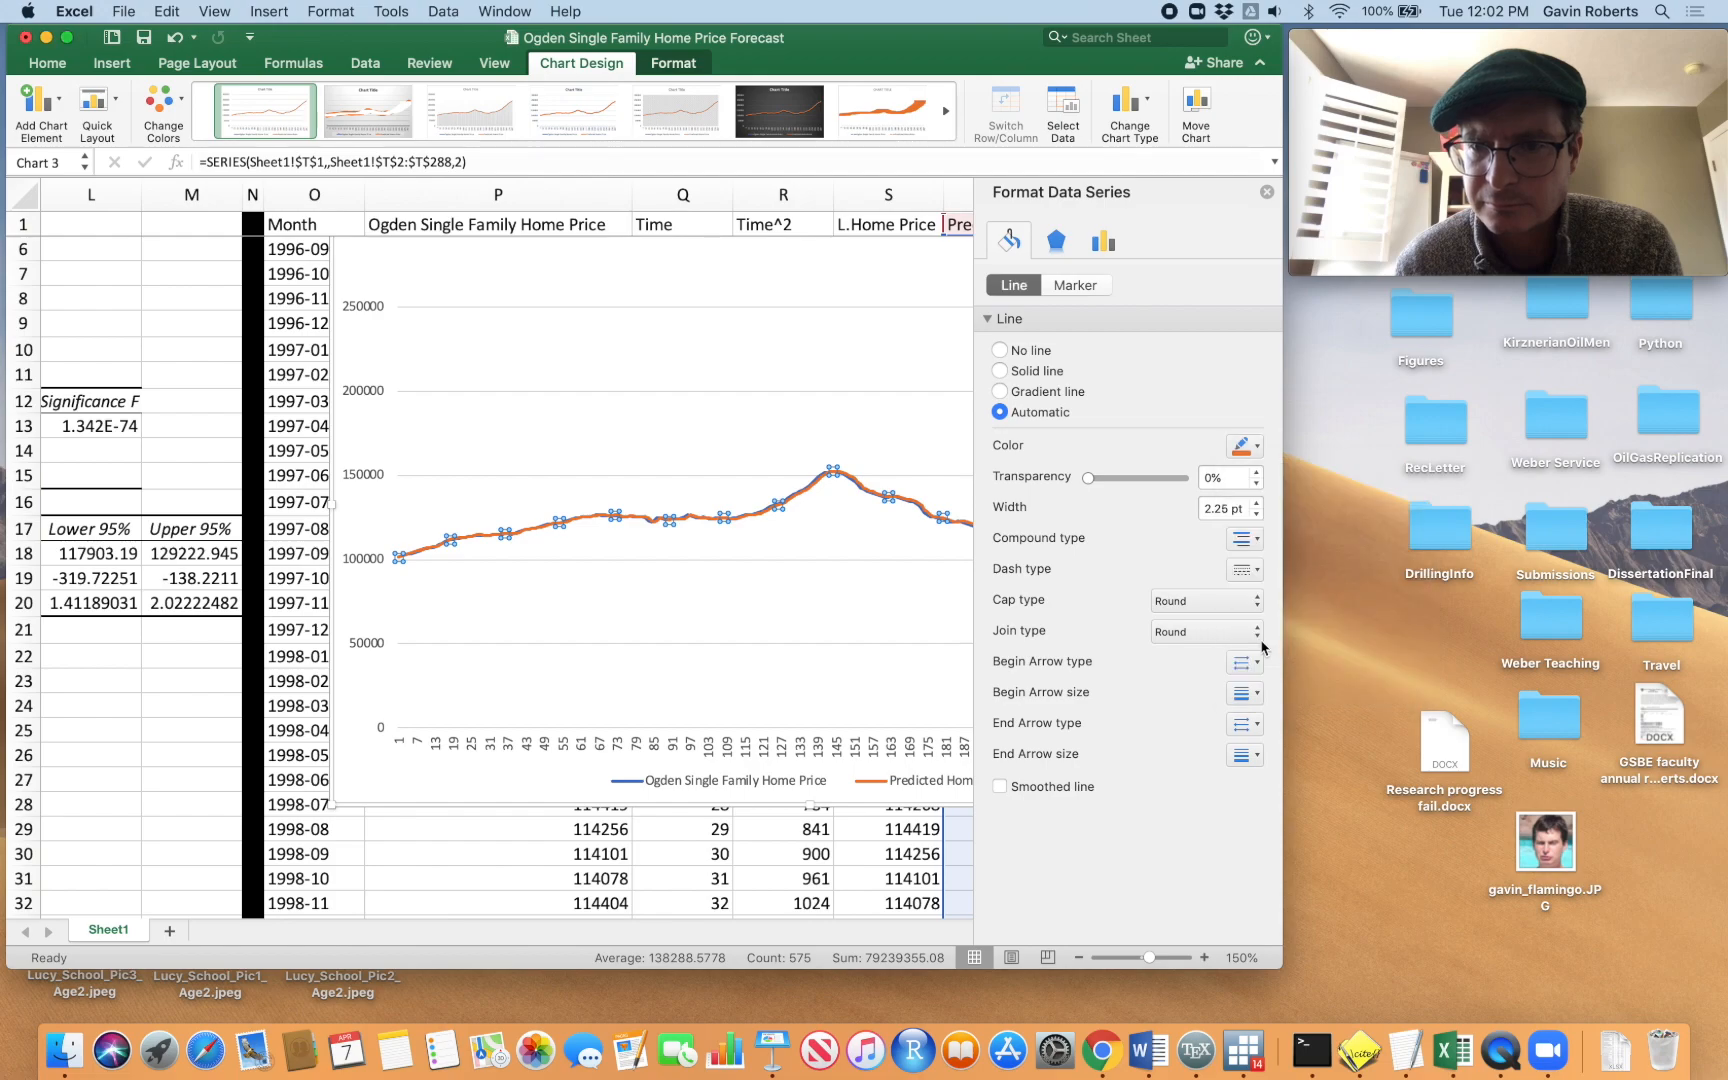
left_click(1258, 570)
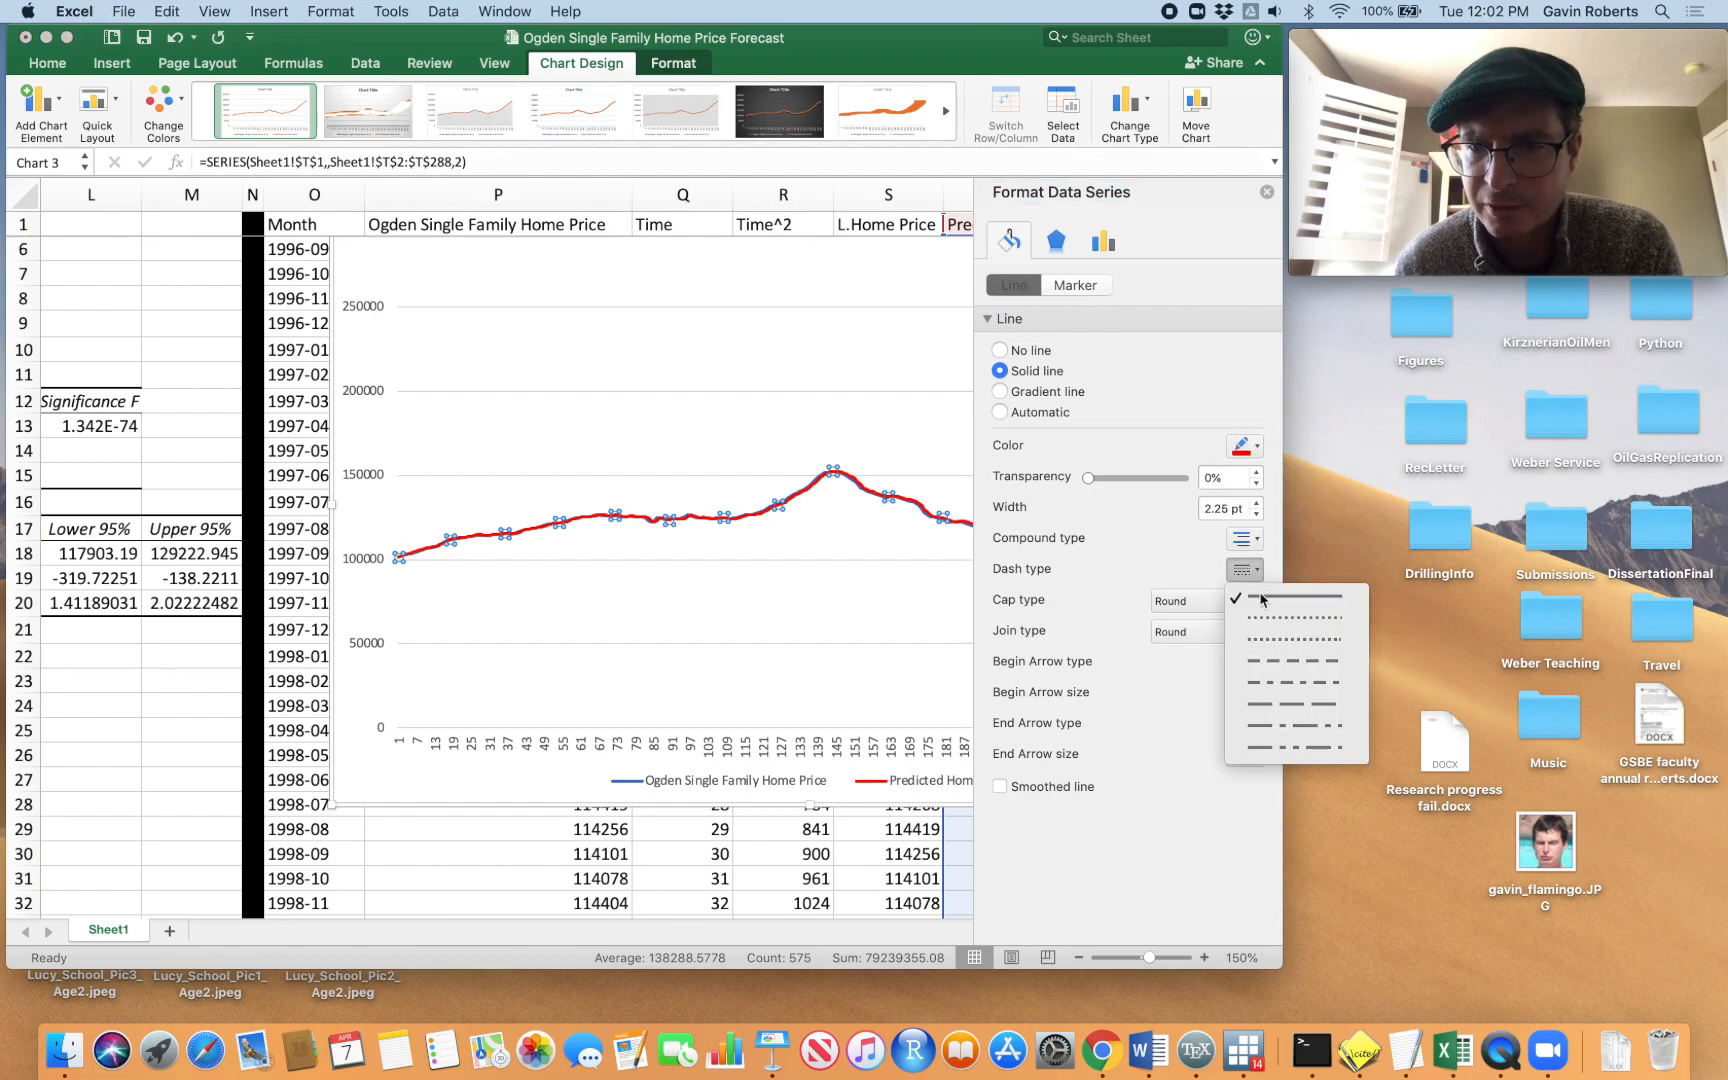
left_click(995, 630)
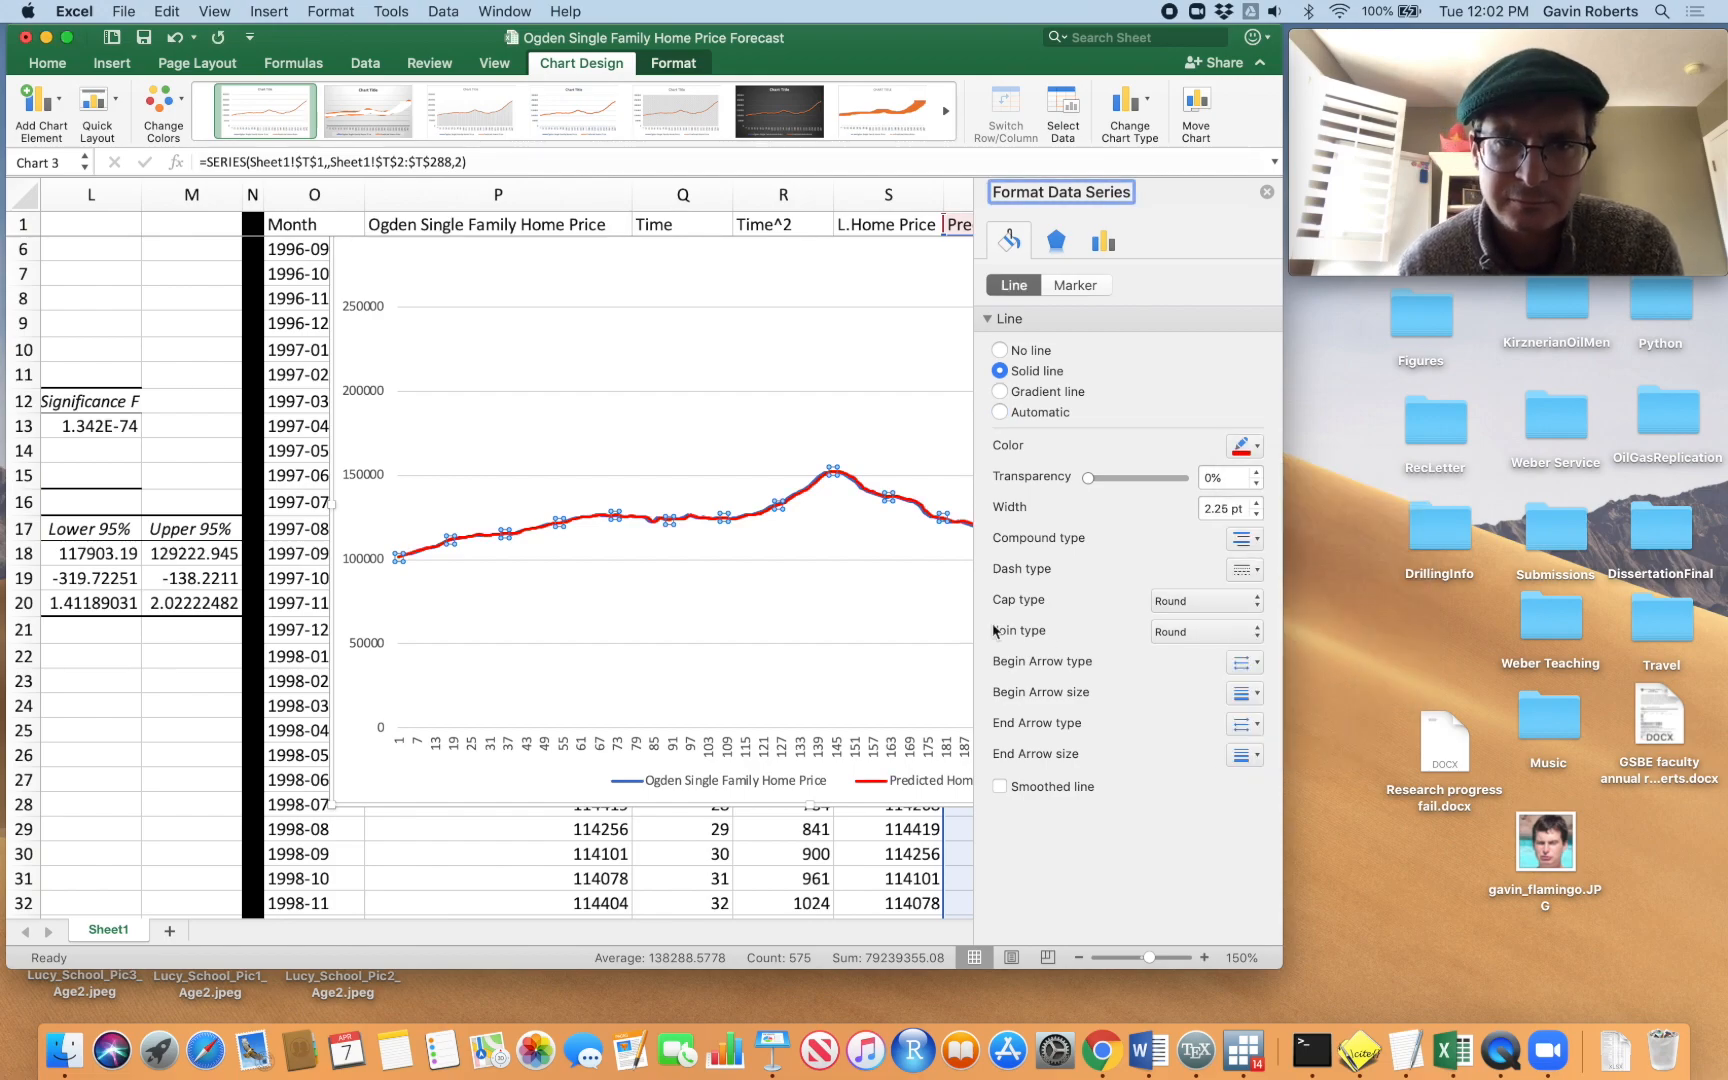
Try to select the Ogden Single Family Home Price line in the chart and open its series formatting
left_click(818, 483)
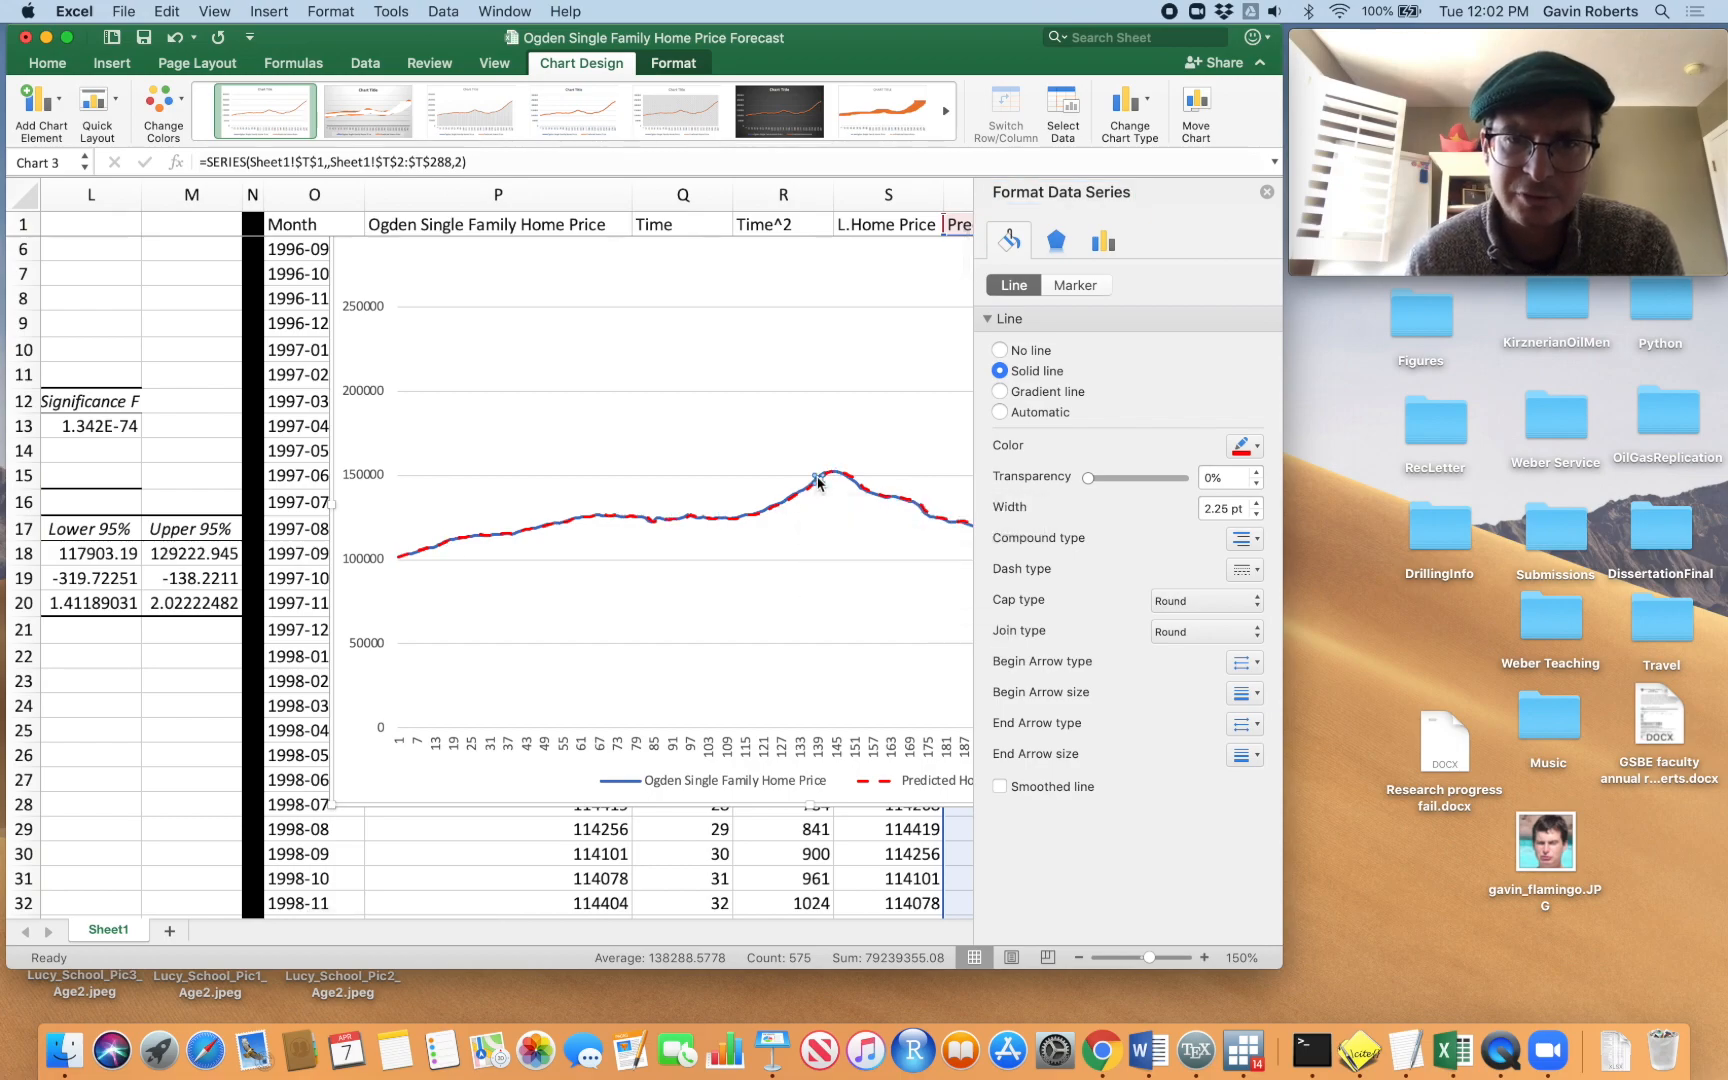
left_click(681, 522)
right_click(681, 522)
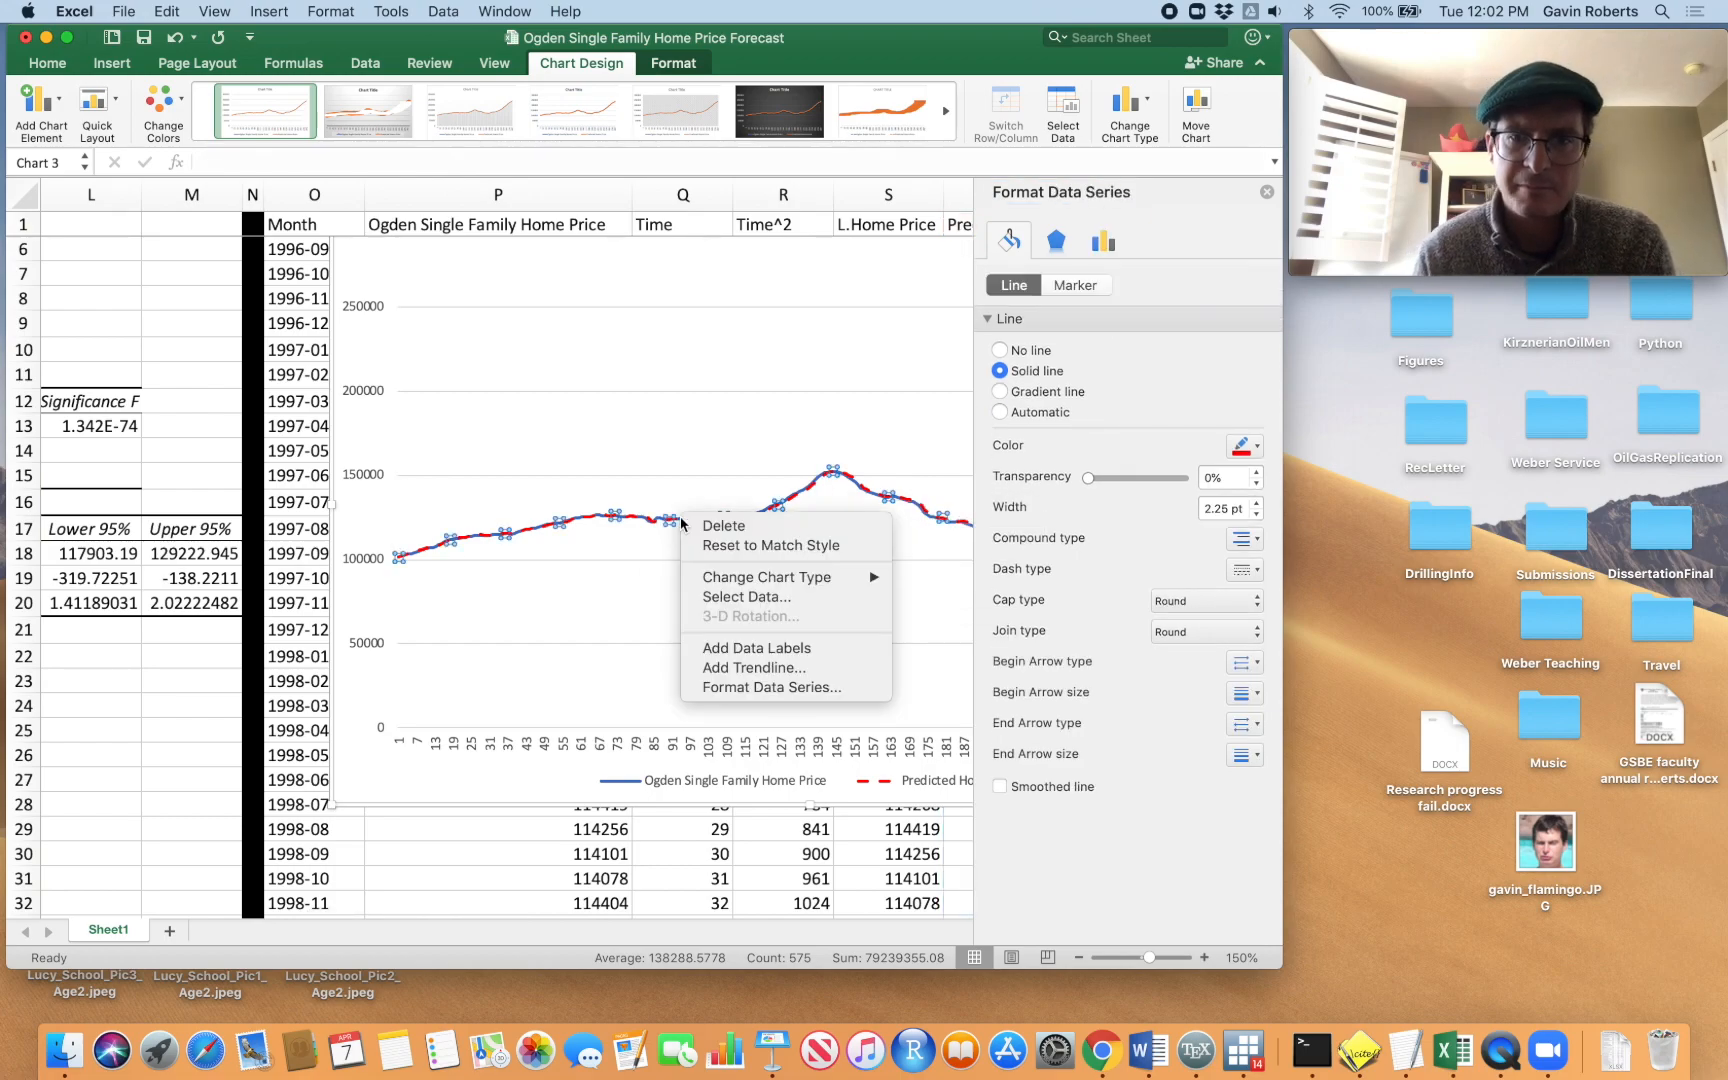
key("Escape")
left_click(415, 557)
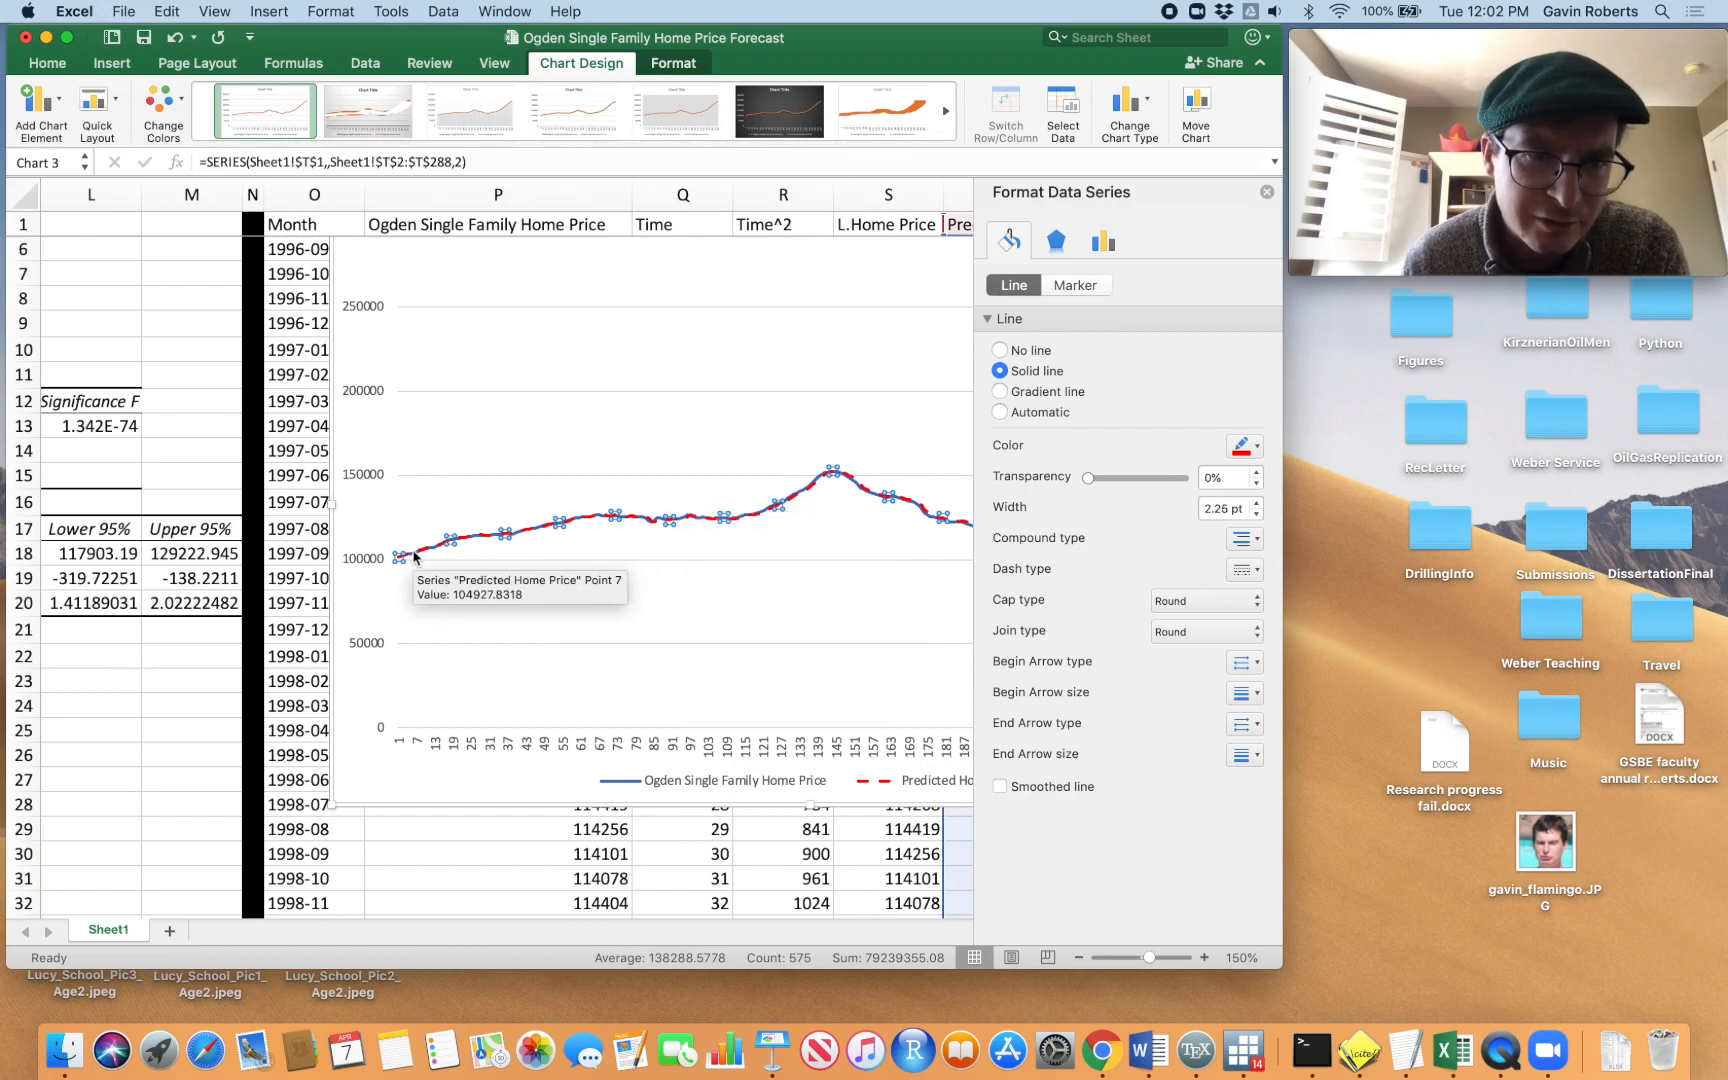
left_click(412, 553)
right_click(414, 549)
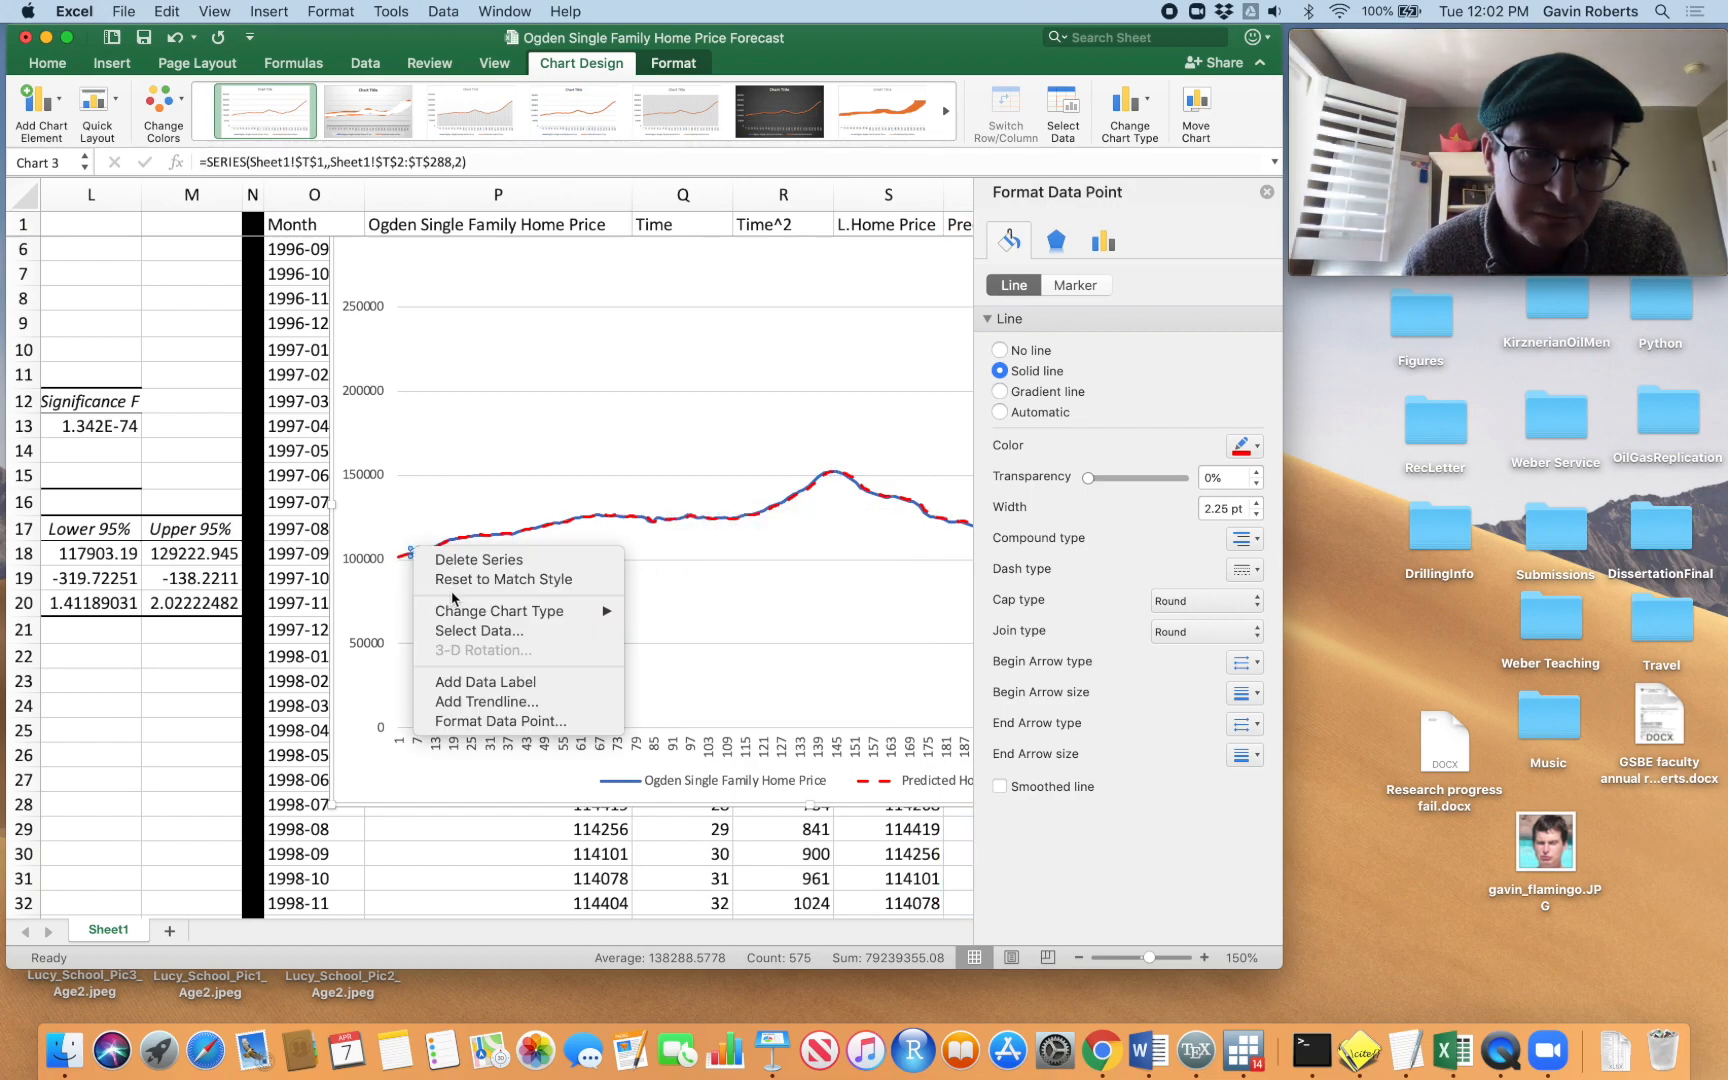
left_click(680, 655)
left_click(625, 500)
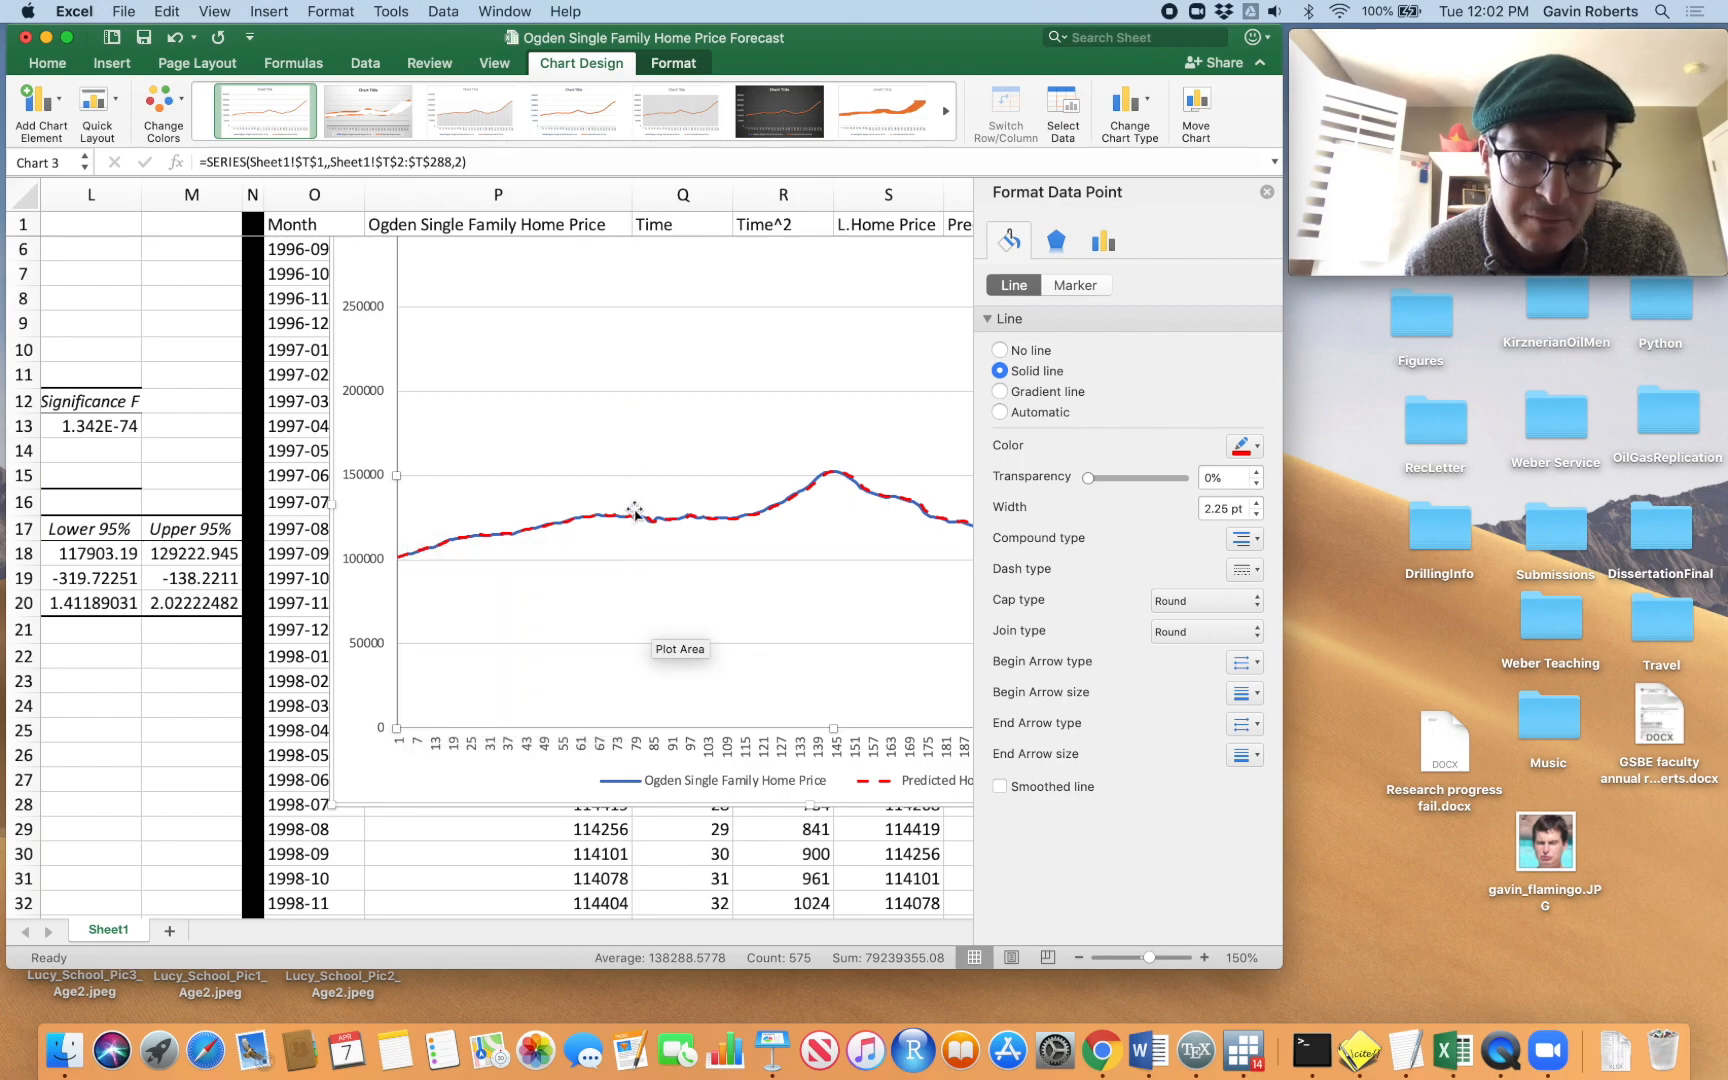
right_click(642, 521)
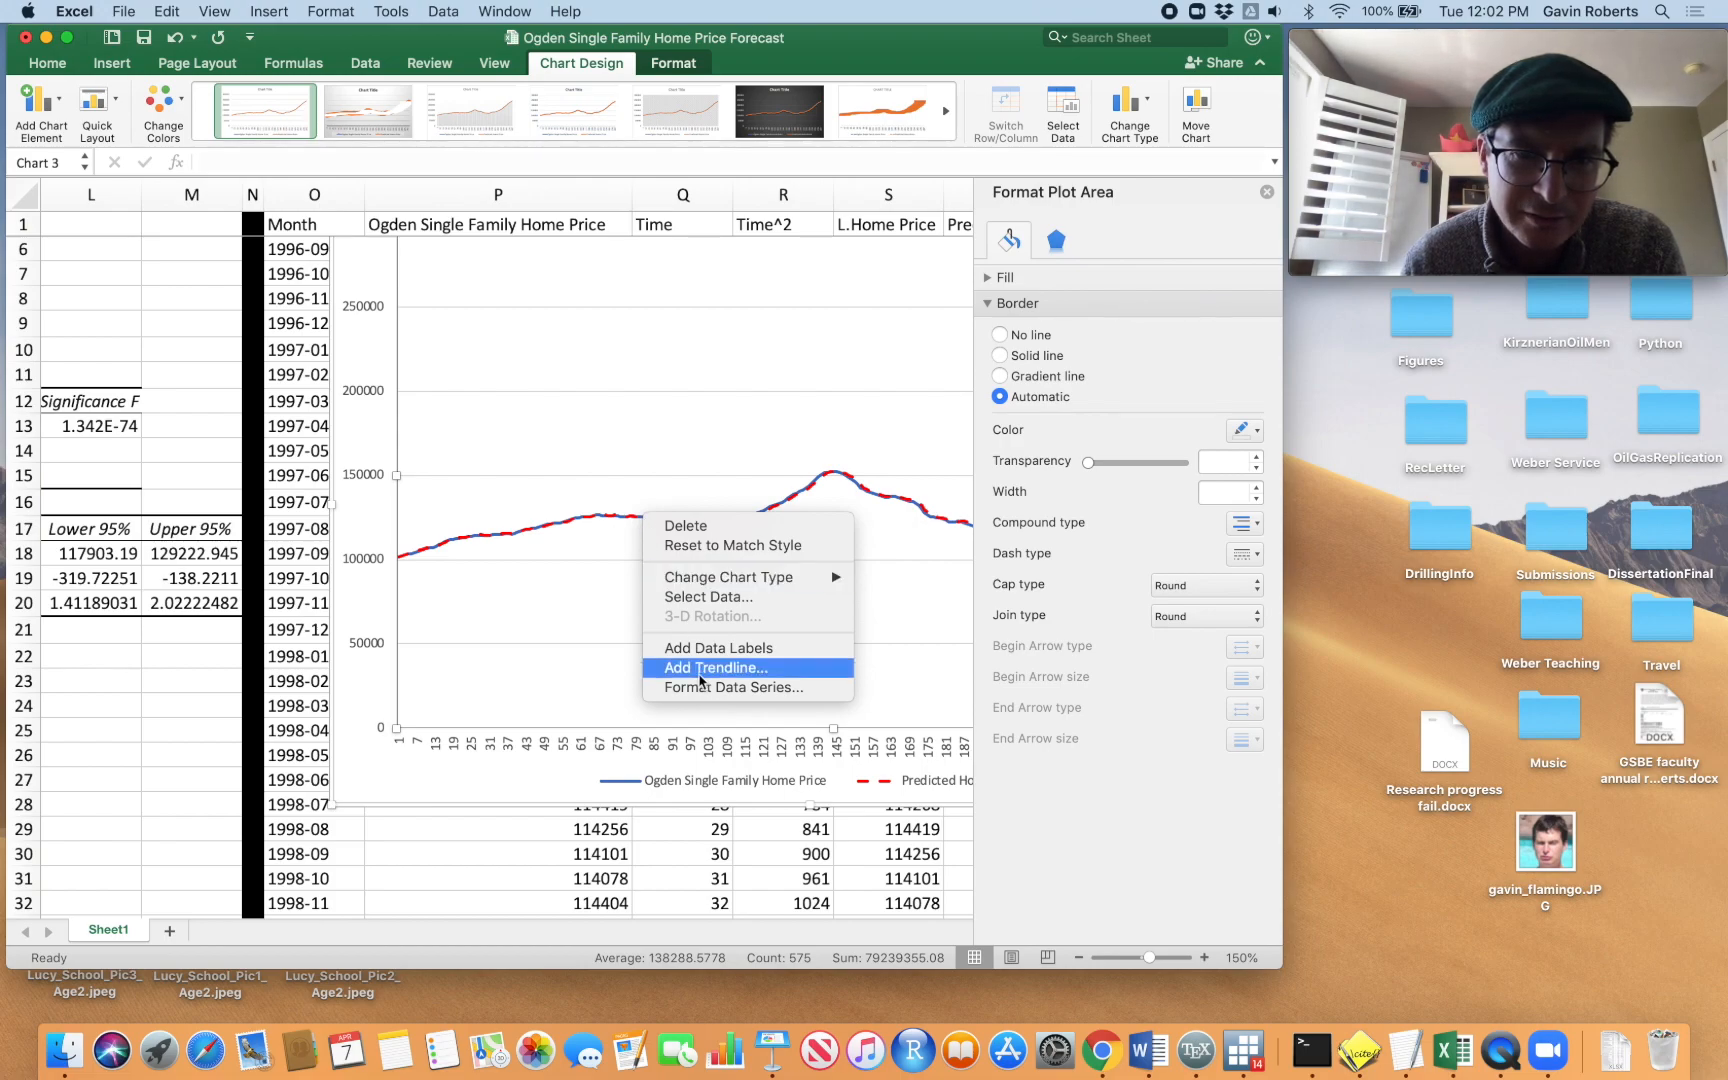
left_click(704, 688)
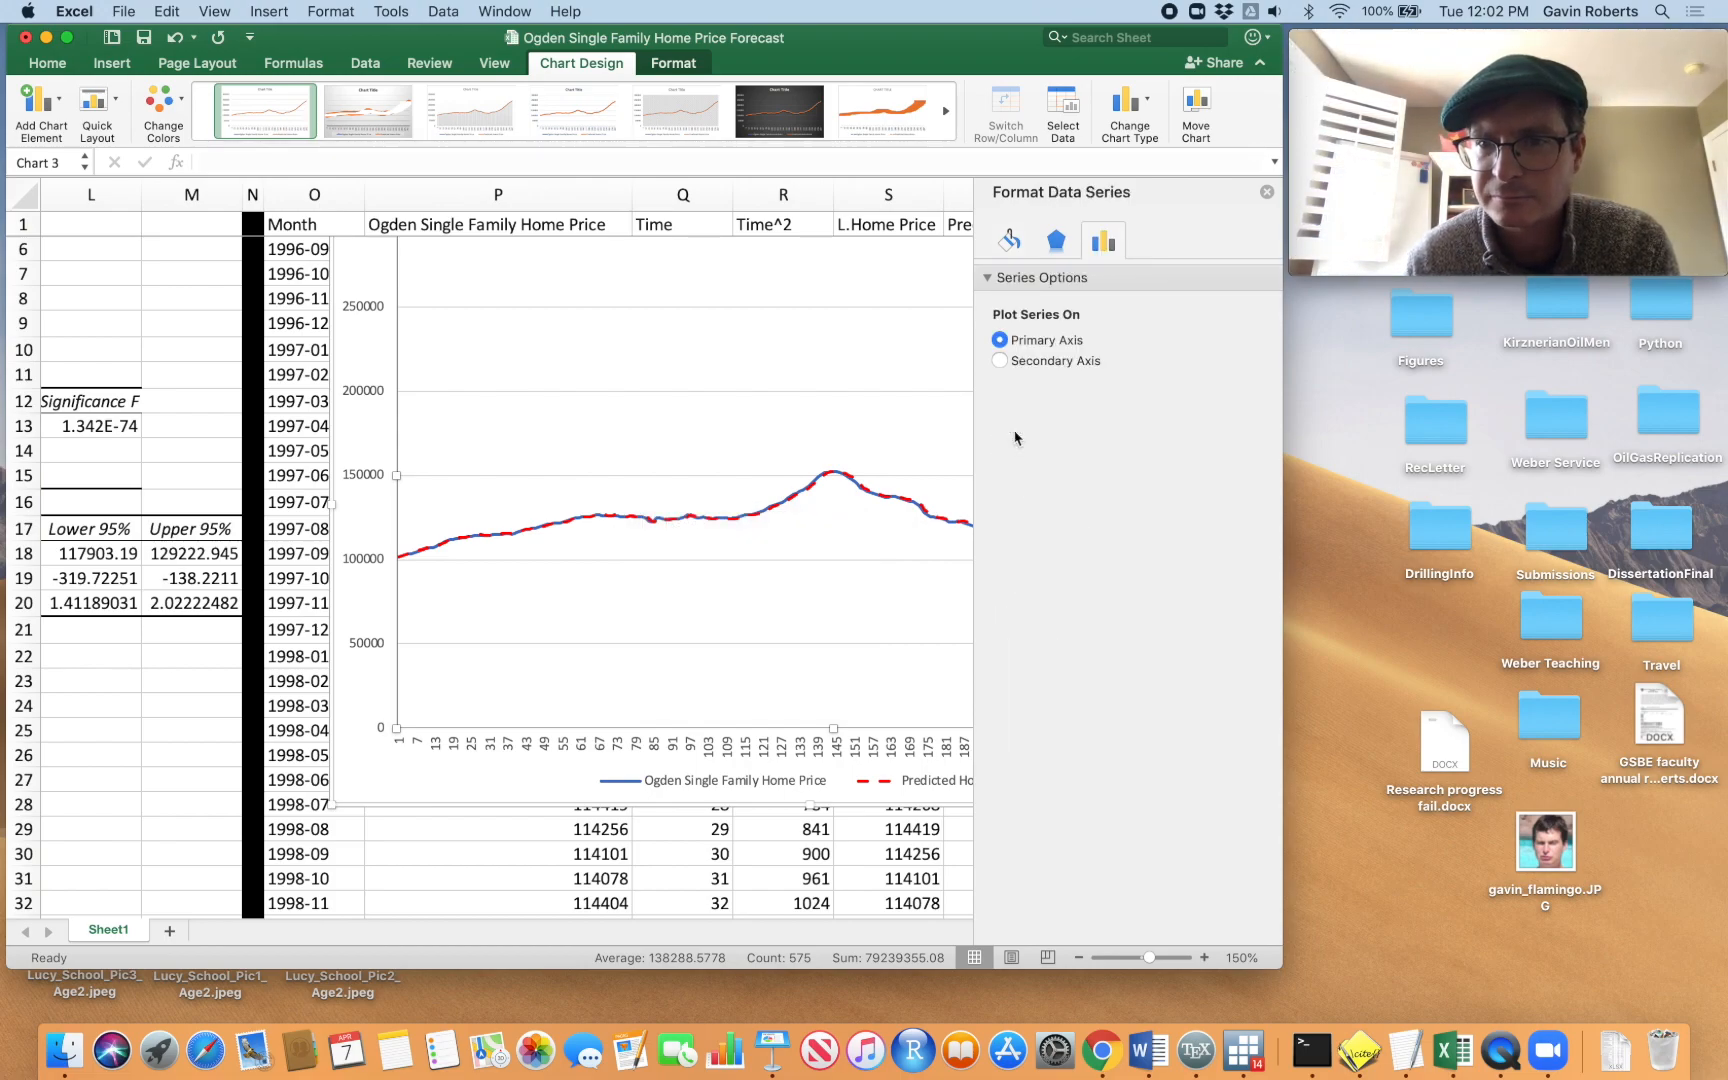
left_click(1010, 242)
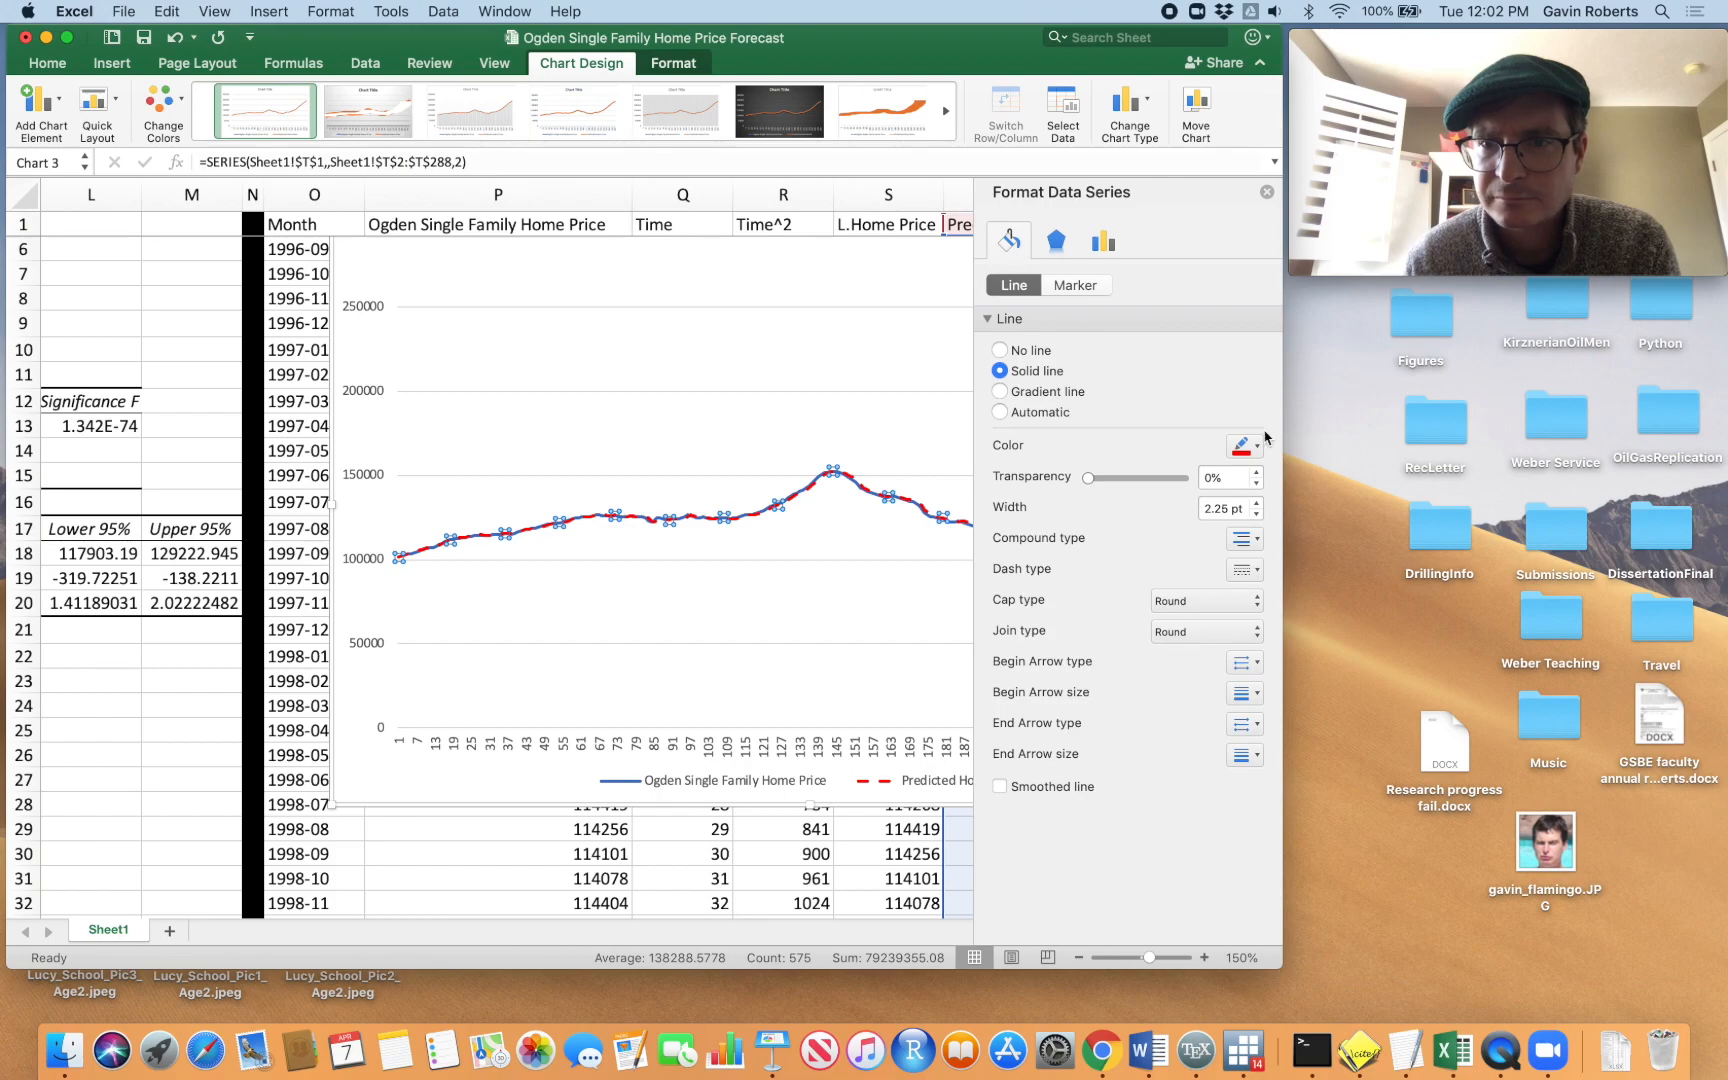
Enlarge the chart further so it extends out to column L and down to row 35
left_click(772, 418)
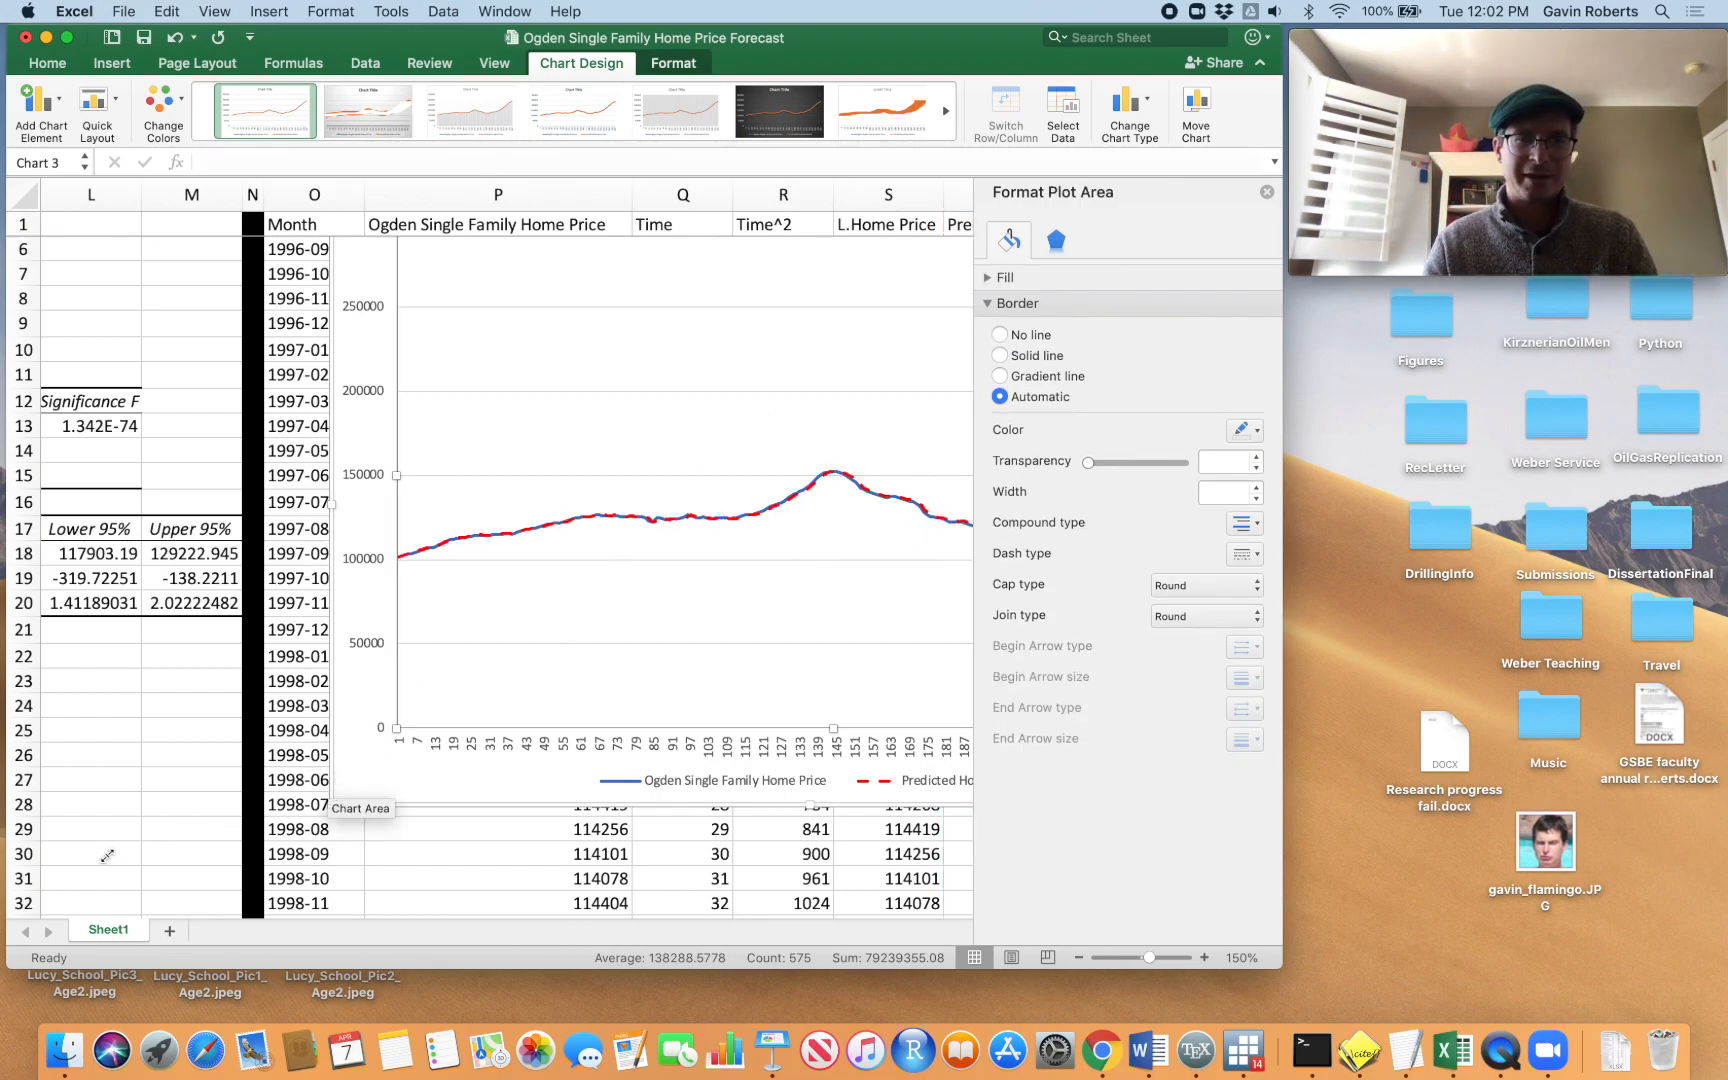
scroll(328, 595, "down", 5)
left_click_drag(328, 598, 98, 780)
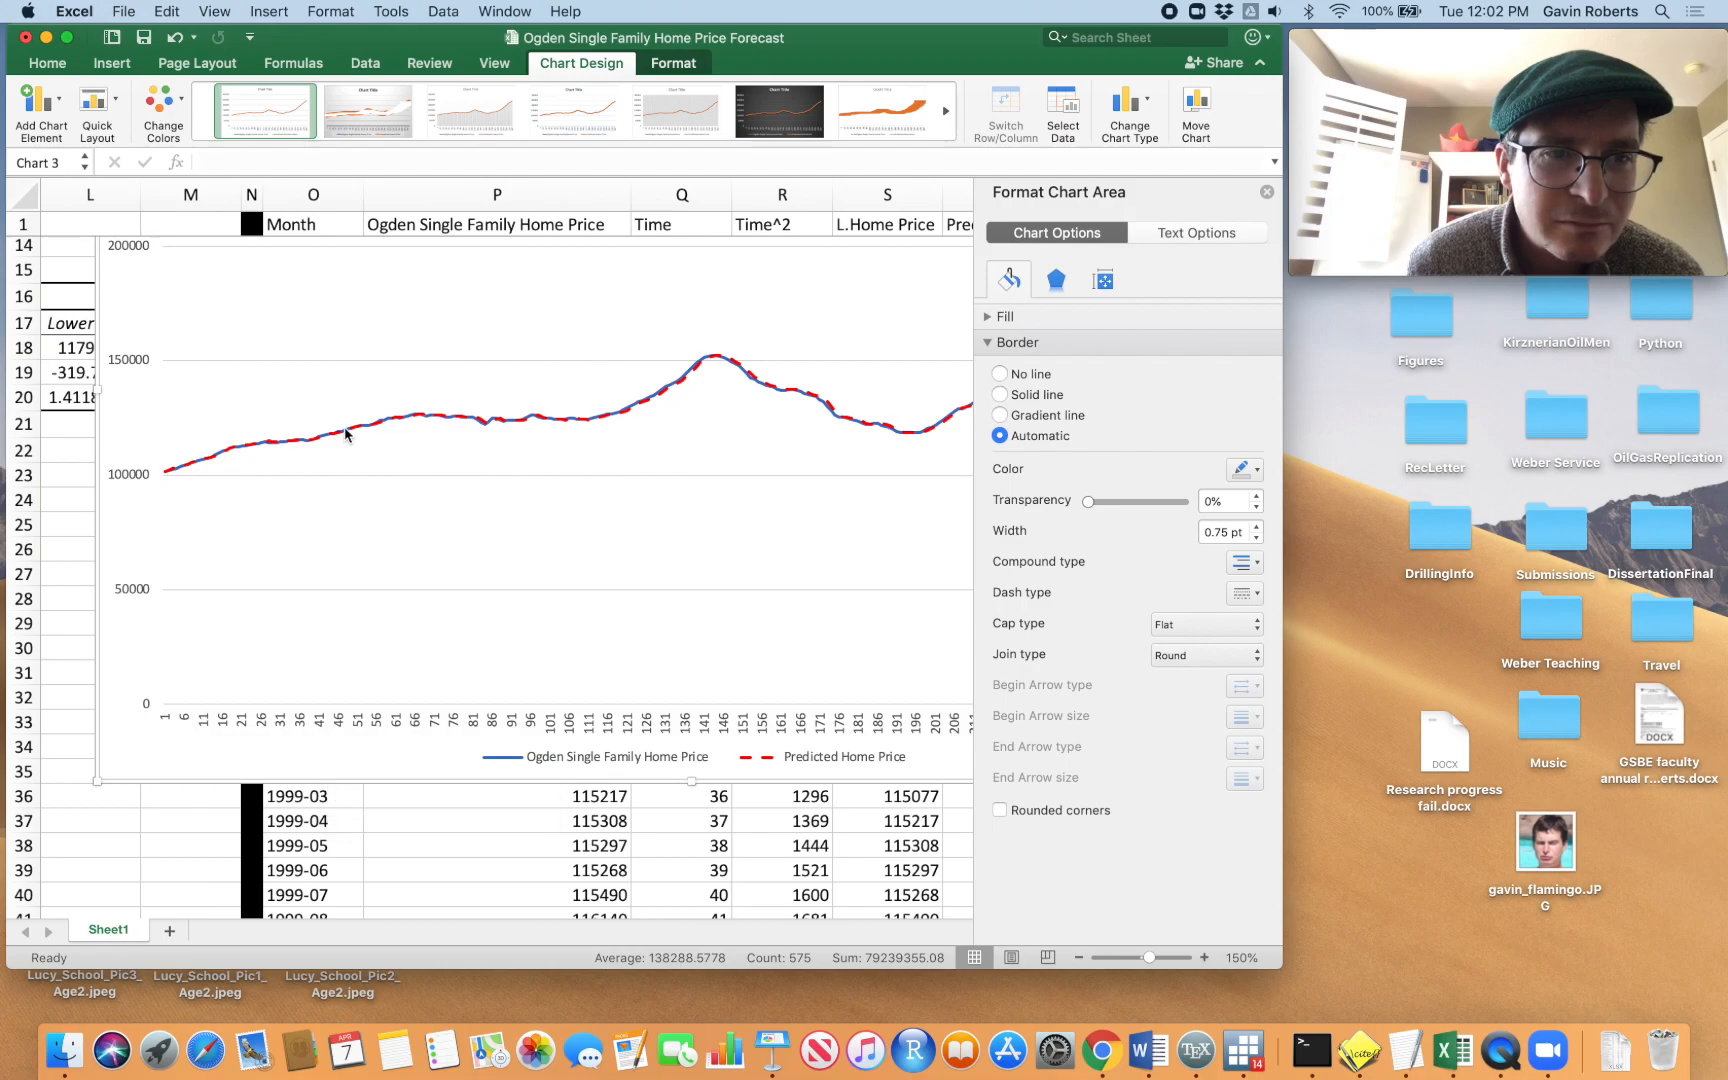
left_click(345, 433)
right_click(345, 433)
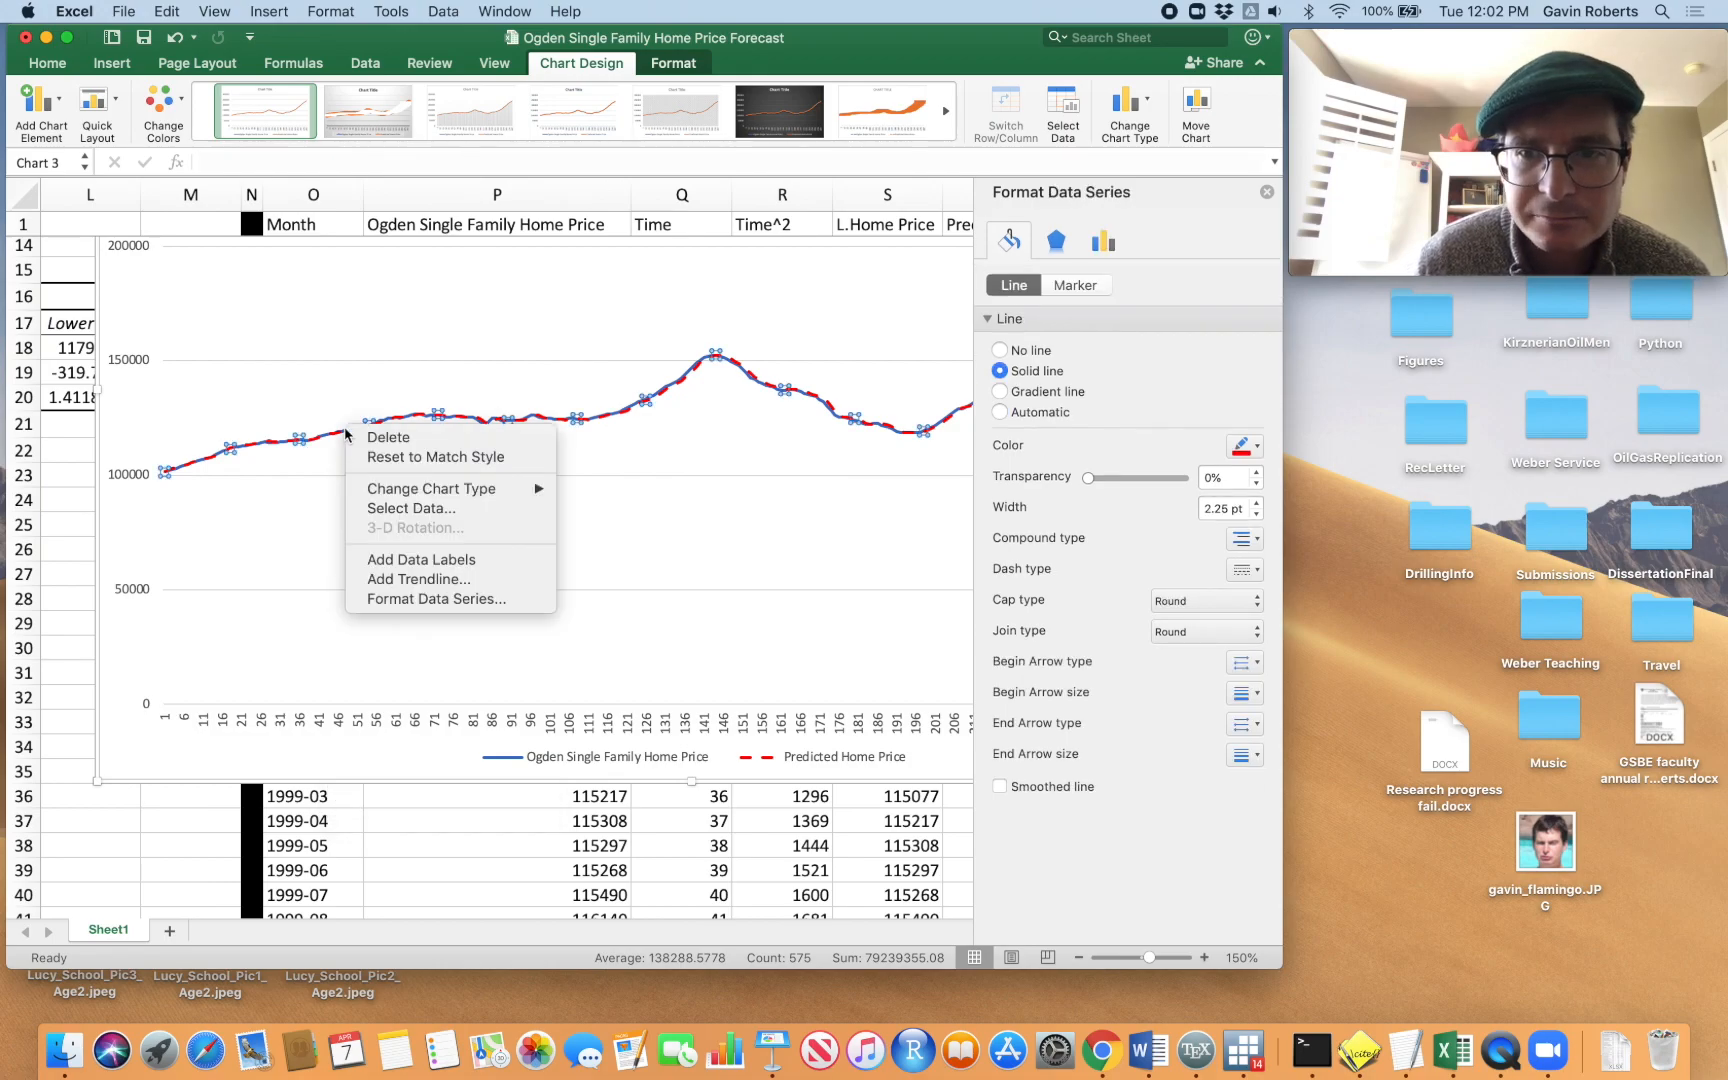
left_click(681, 528)
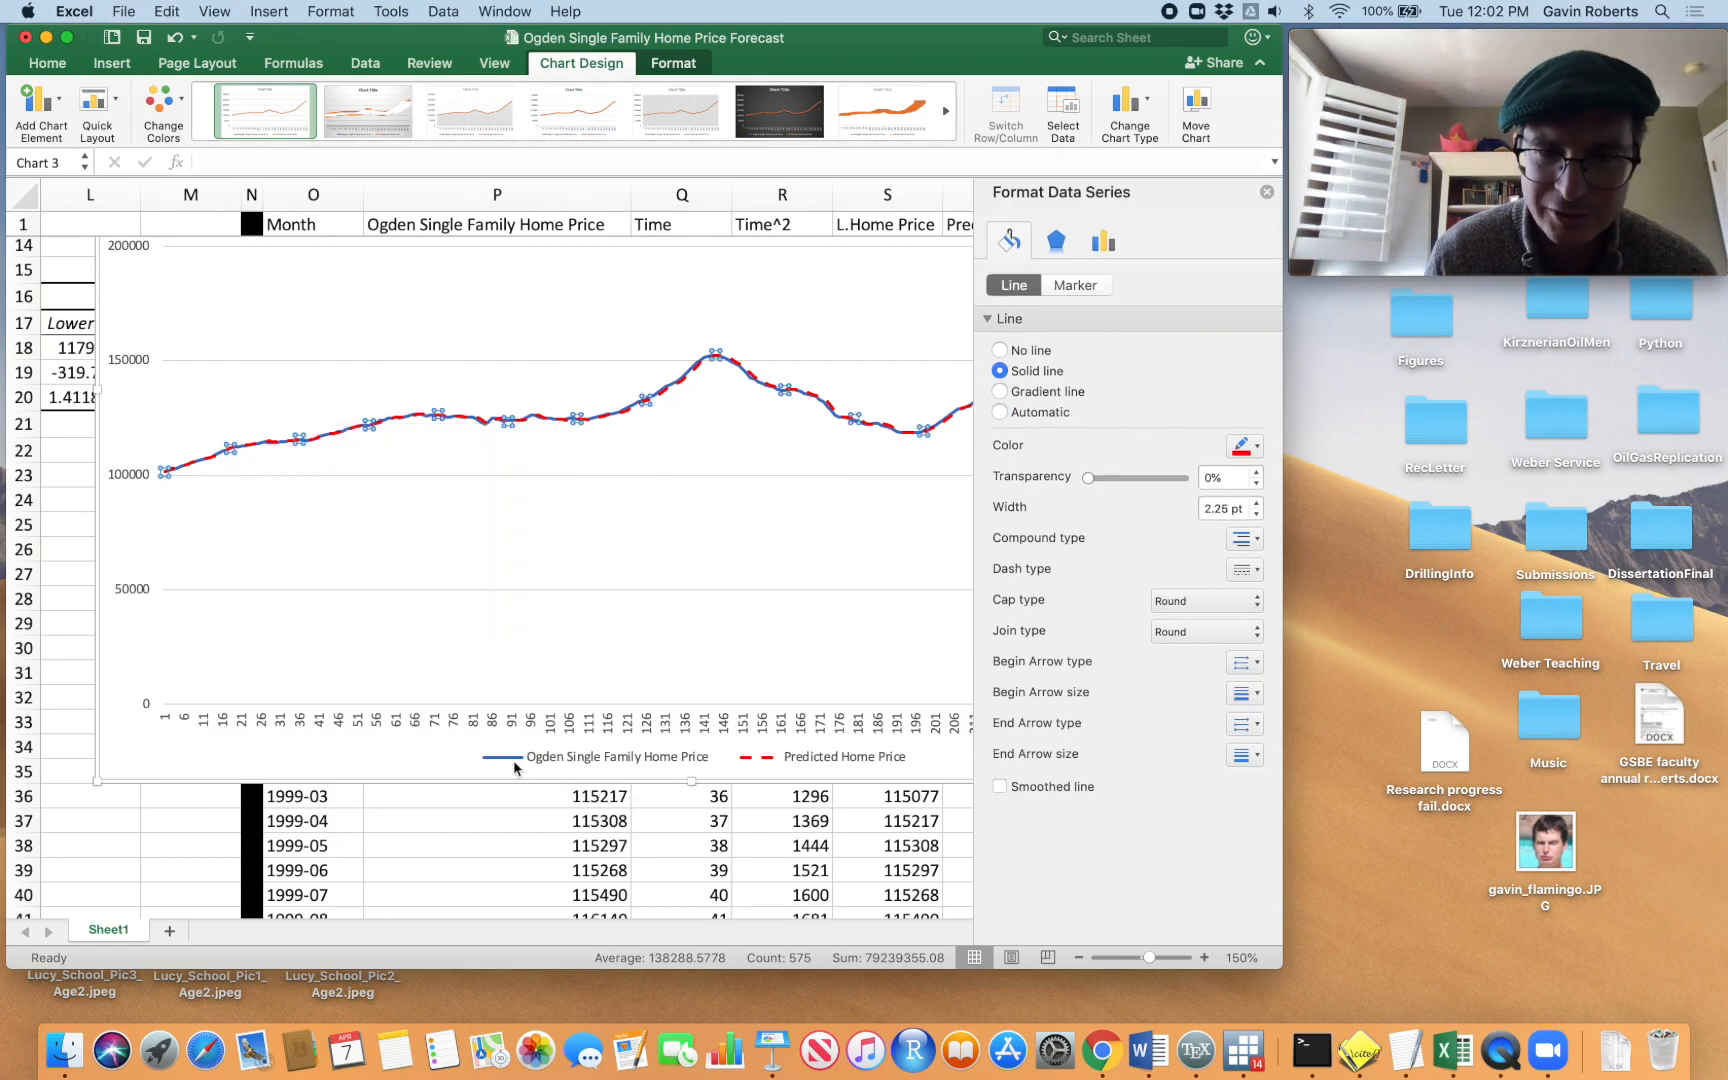
Recolor the Ogden Single Family Home Price line black through its legend entry and close the formatting pane
left_click(531, 758)
left_click(514, 762)
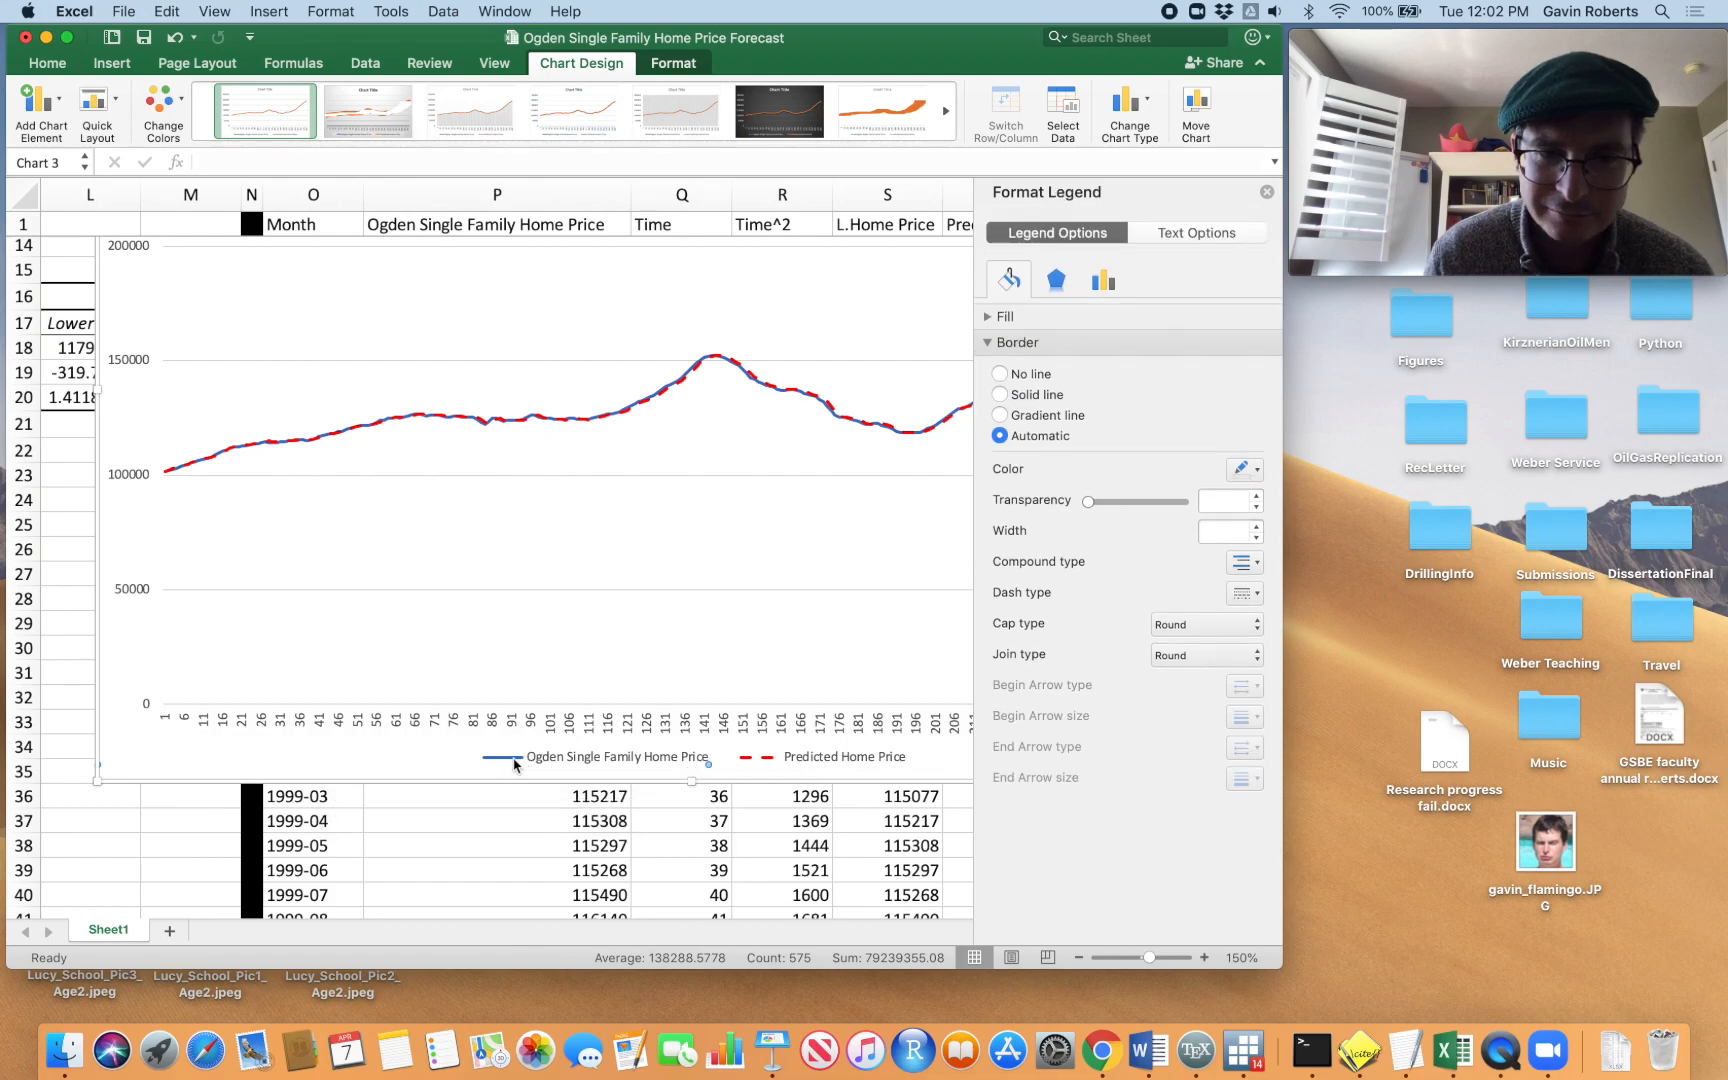
right_click(514, 764)
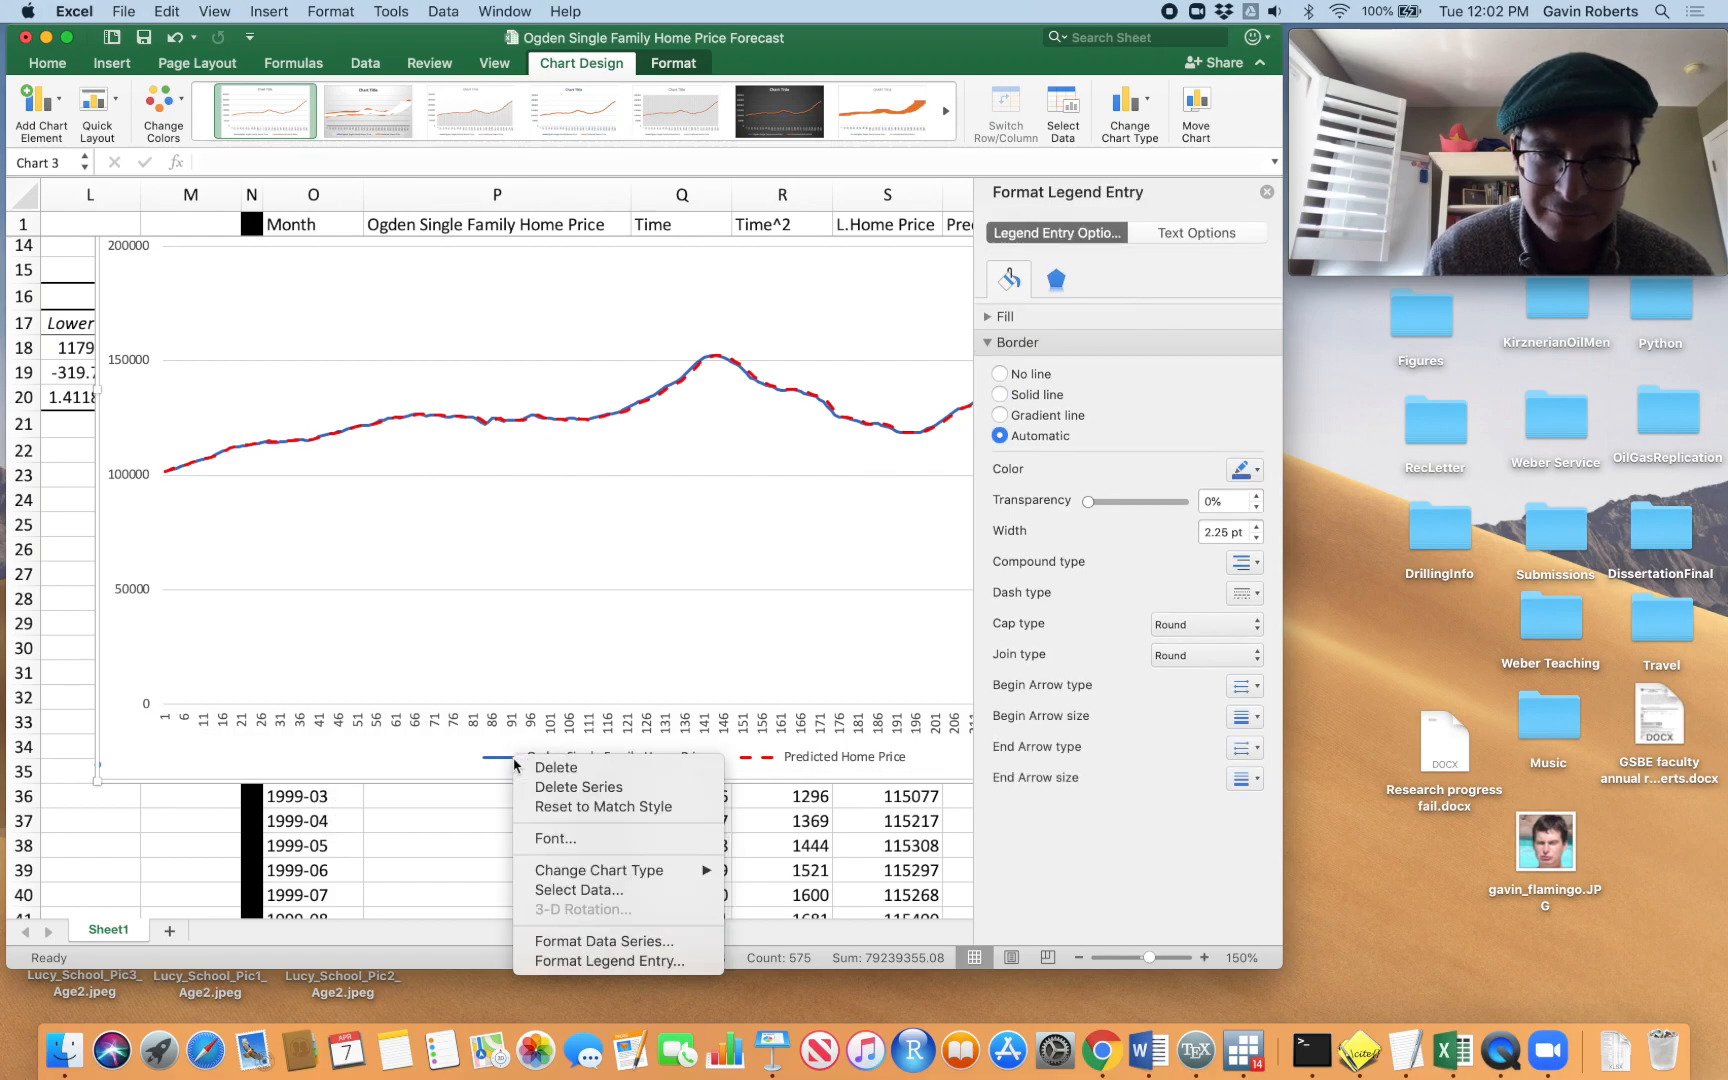
left_click(1257, 474)
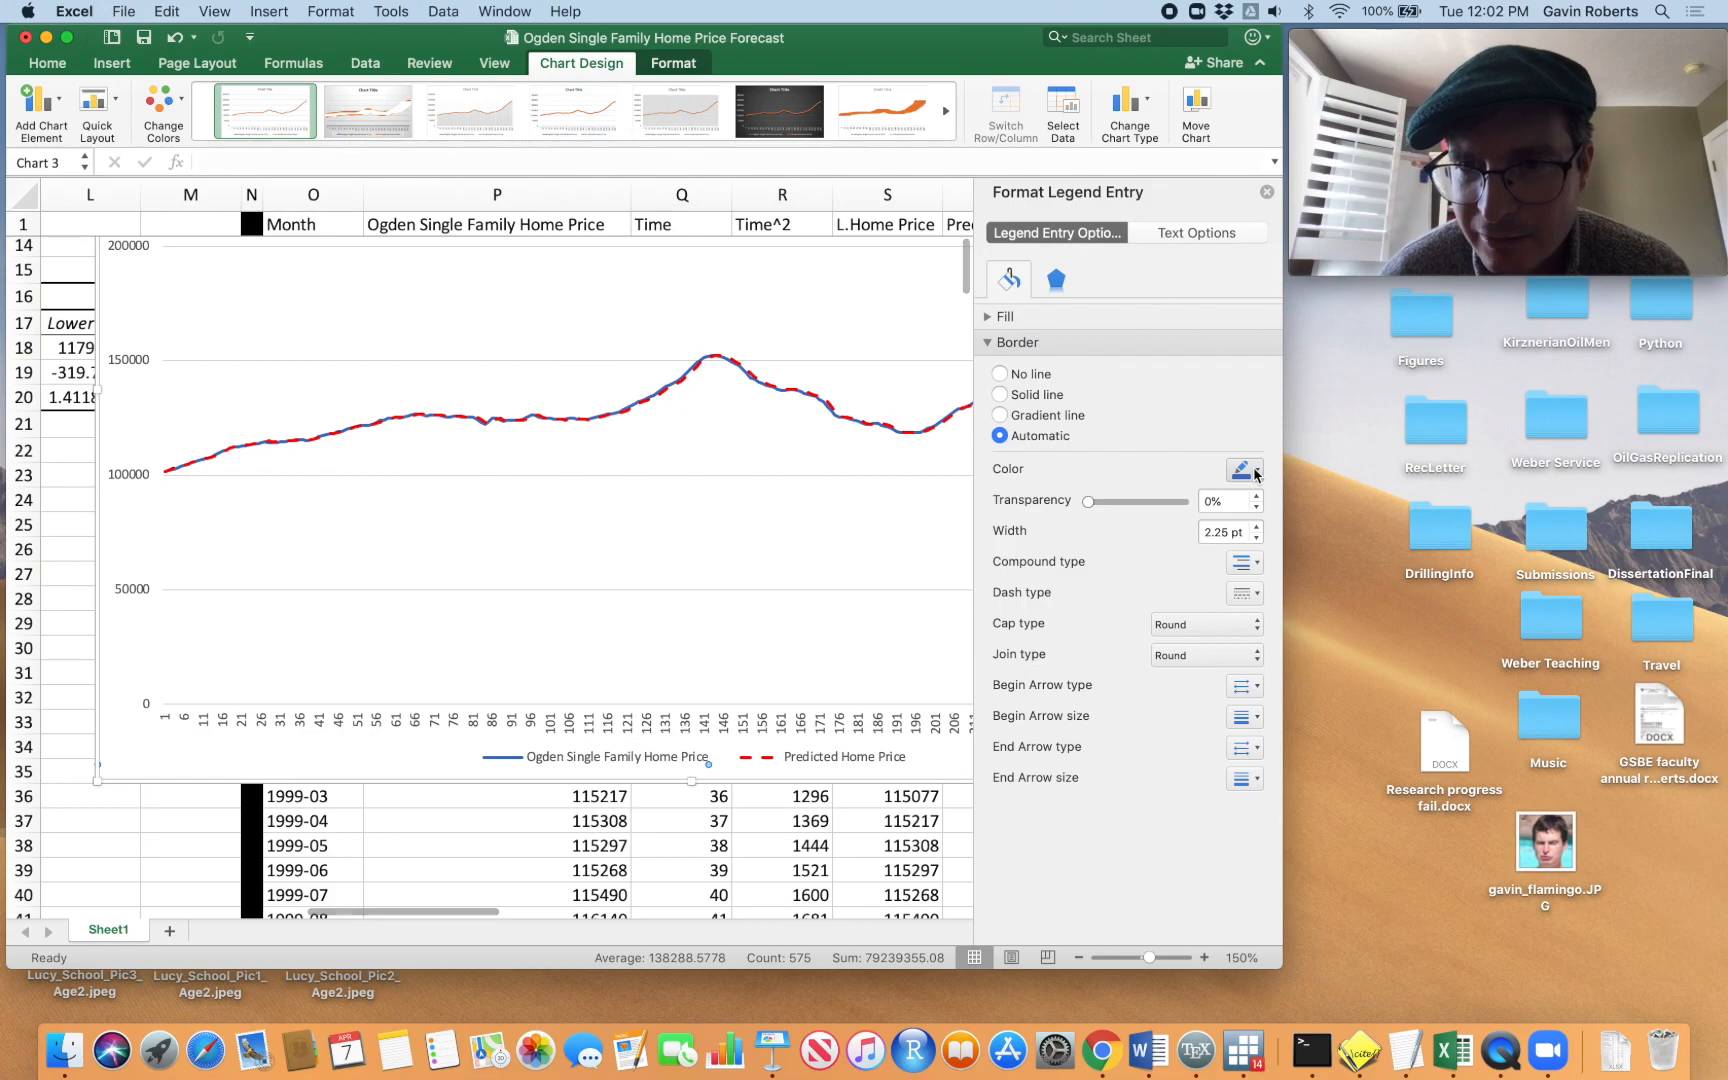
left_click(1259, 474)
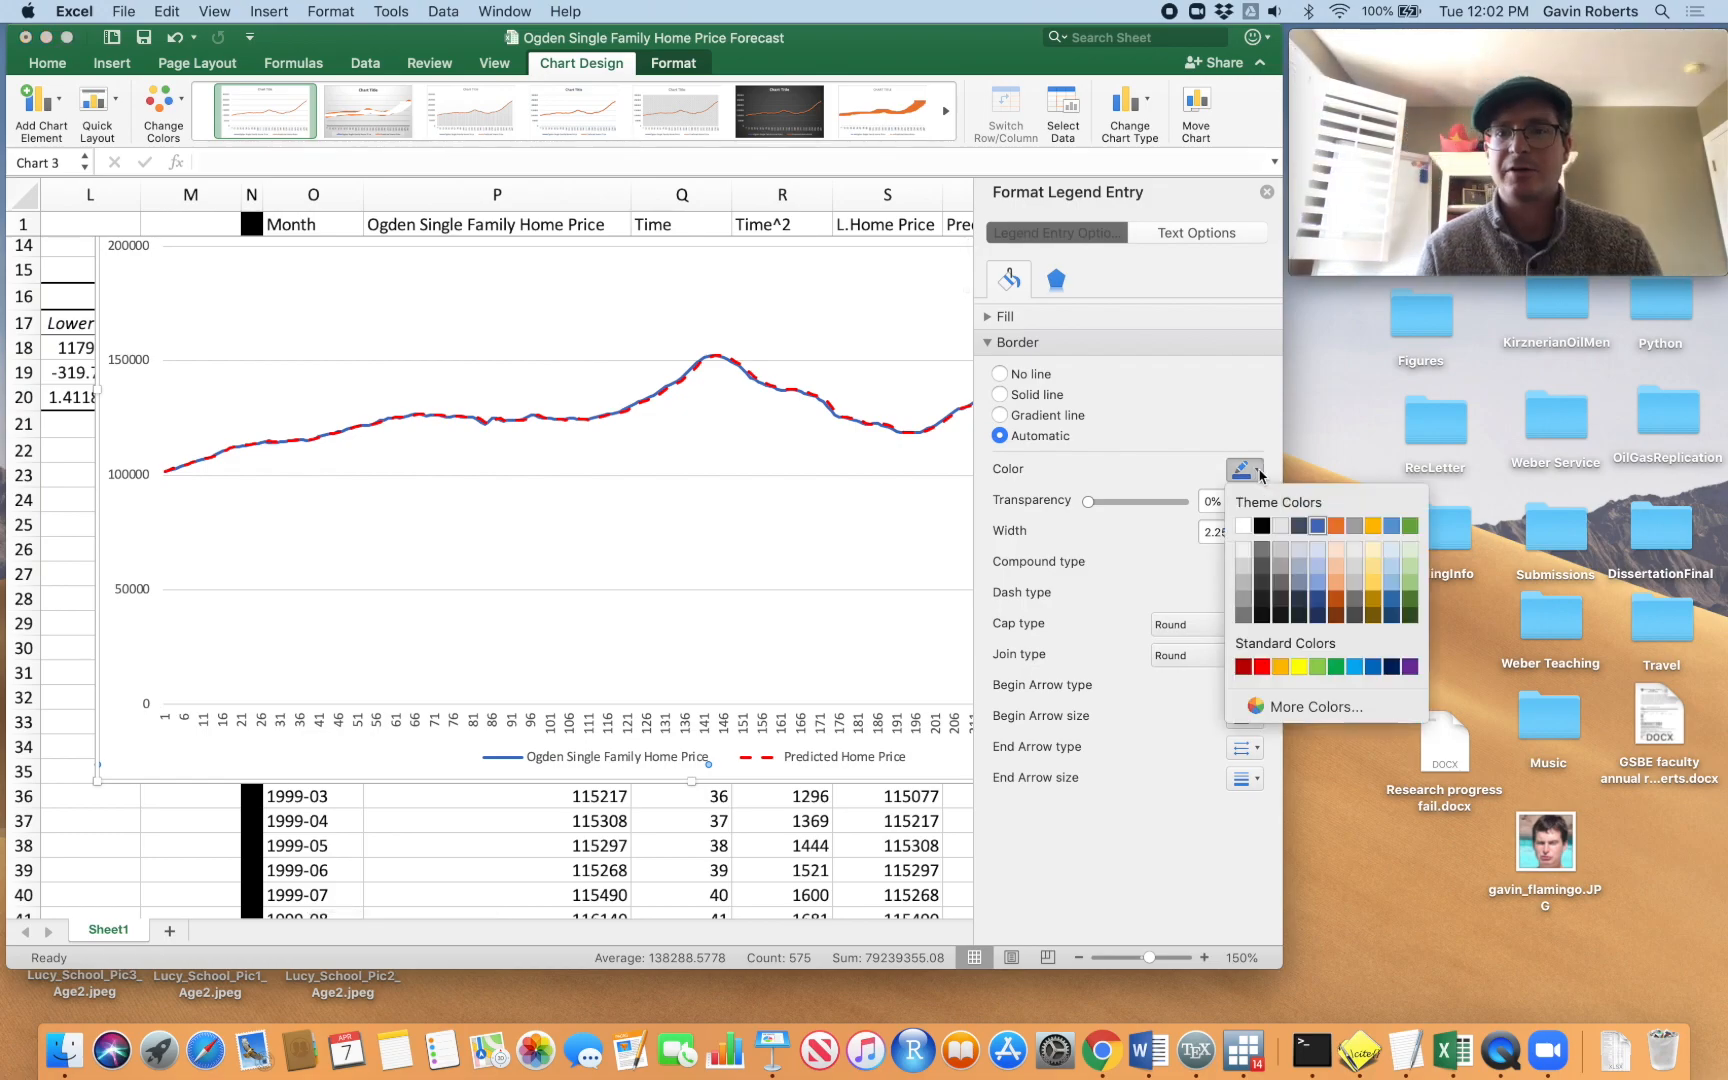
left_click(1261, 526)
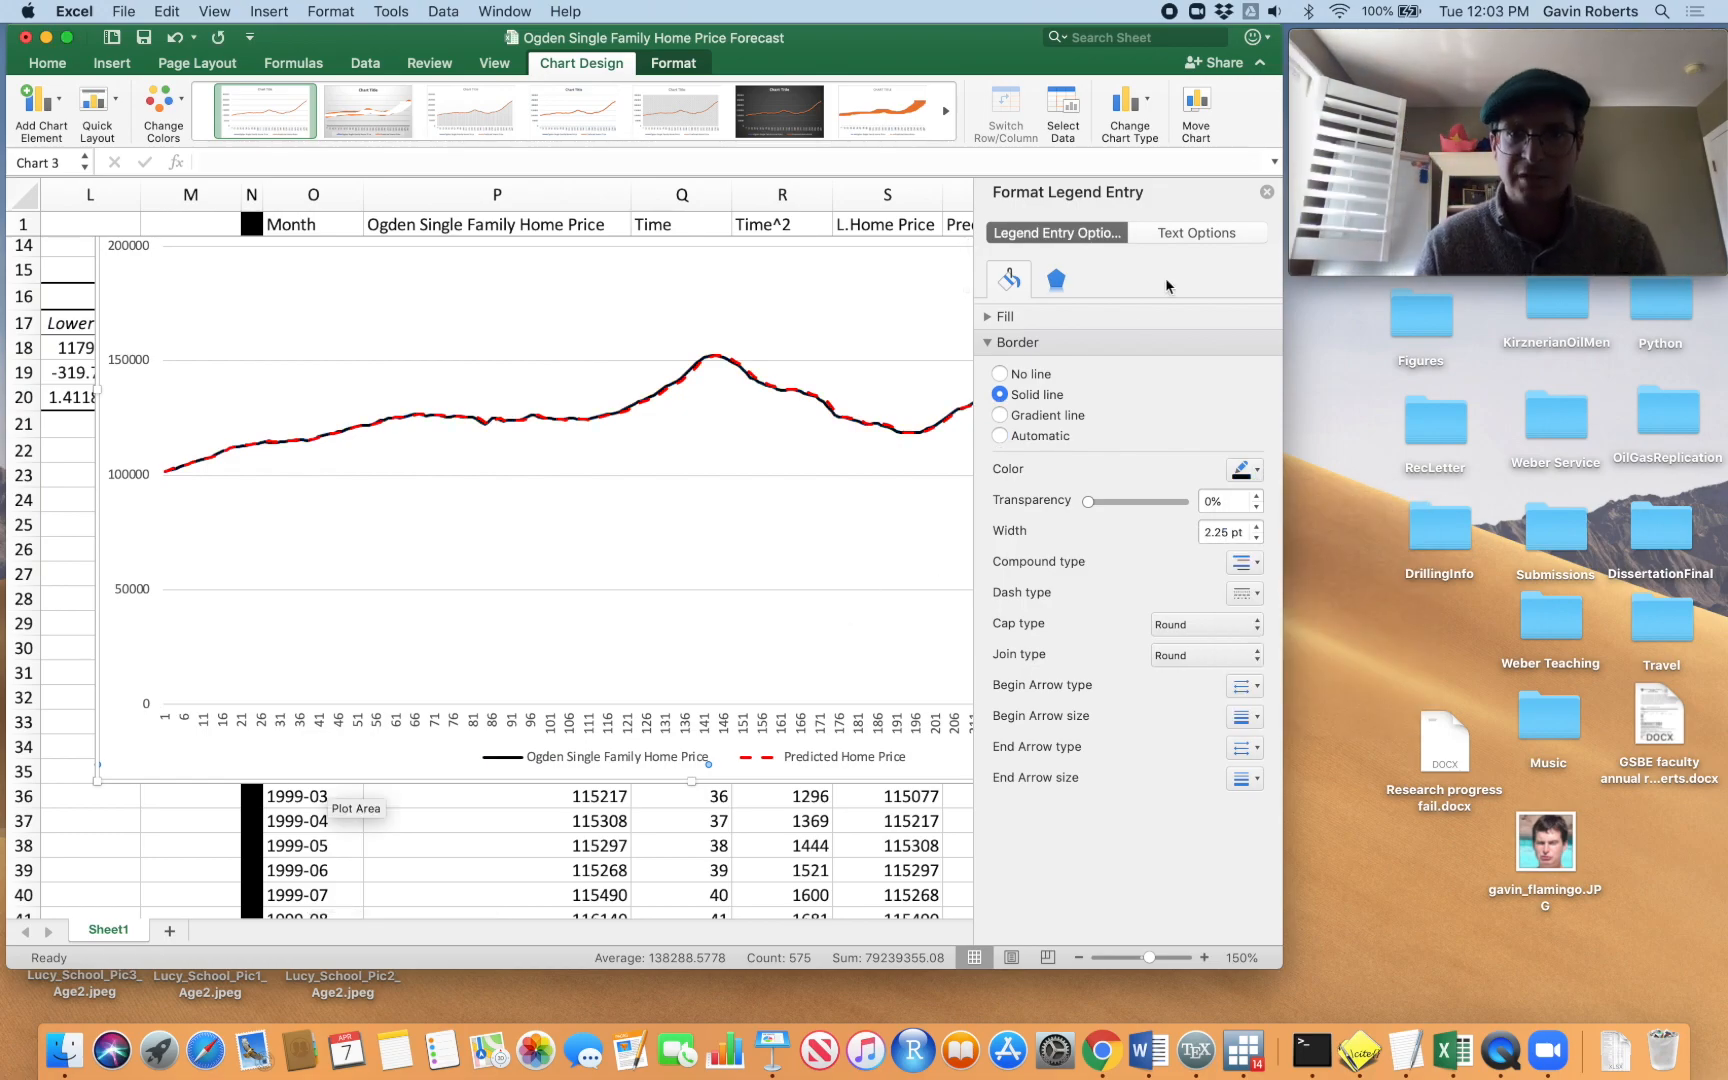
left_click(1267, 192)
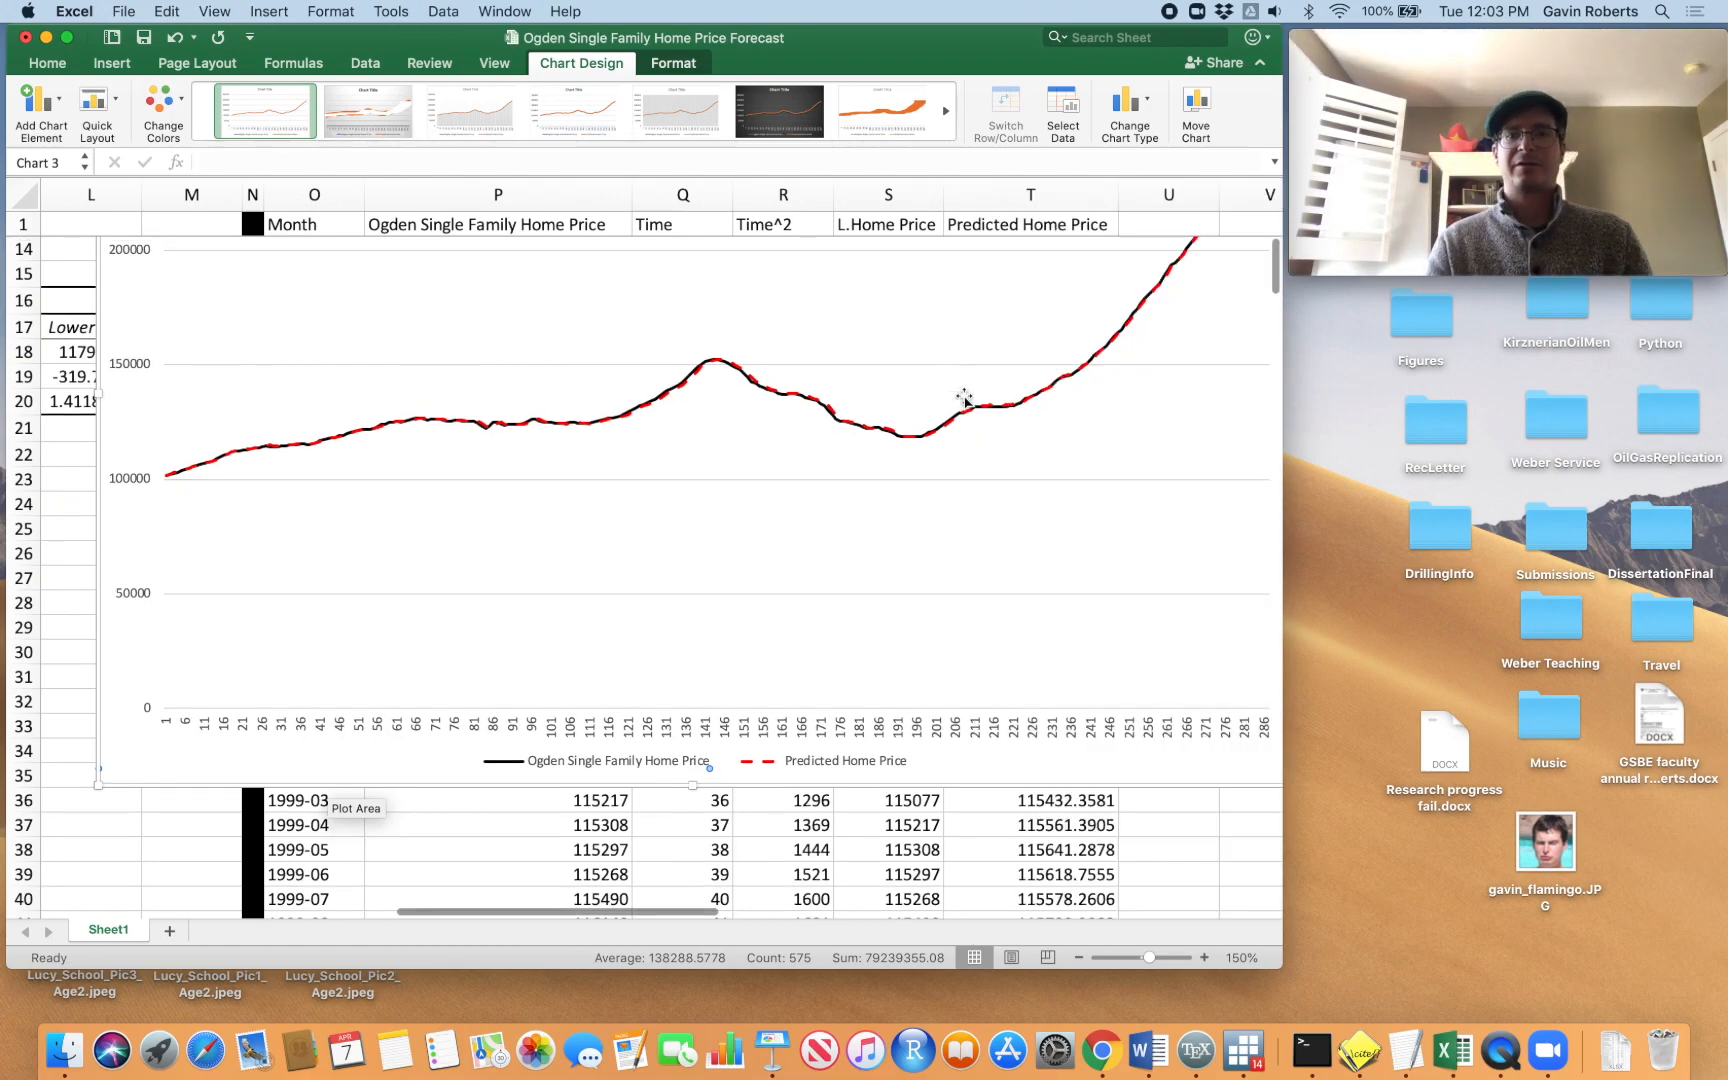
Shrink the lagged-price chart until it is small enough to fit beside the earlier forecast chart
scroll(984, 457, "up", 5)
scroll(984, 457, "right", 2)
scroll(984, 457, "down", 7)
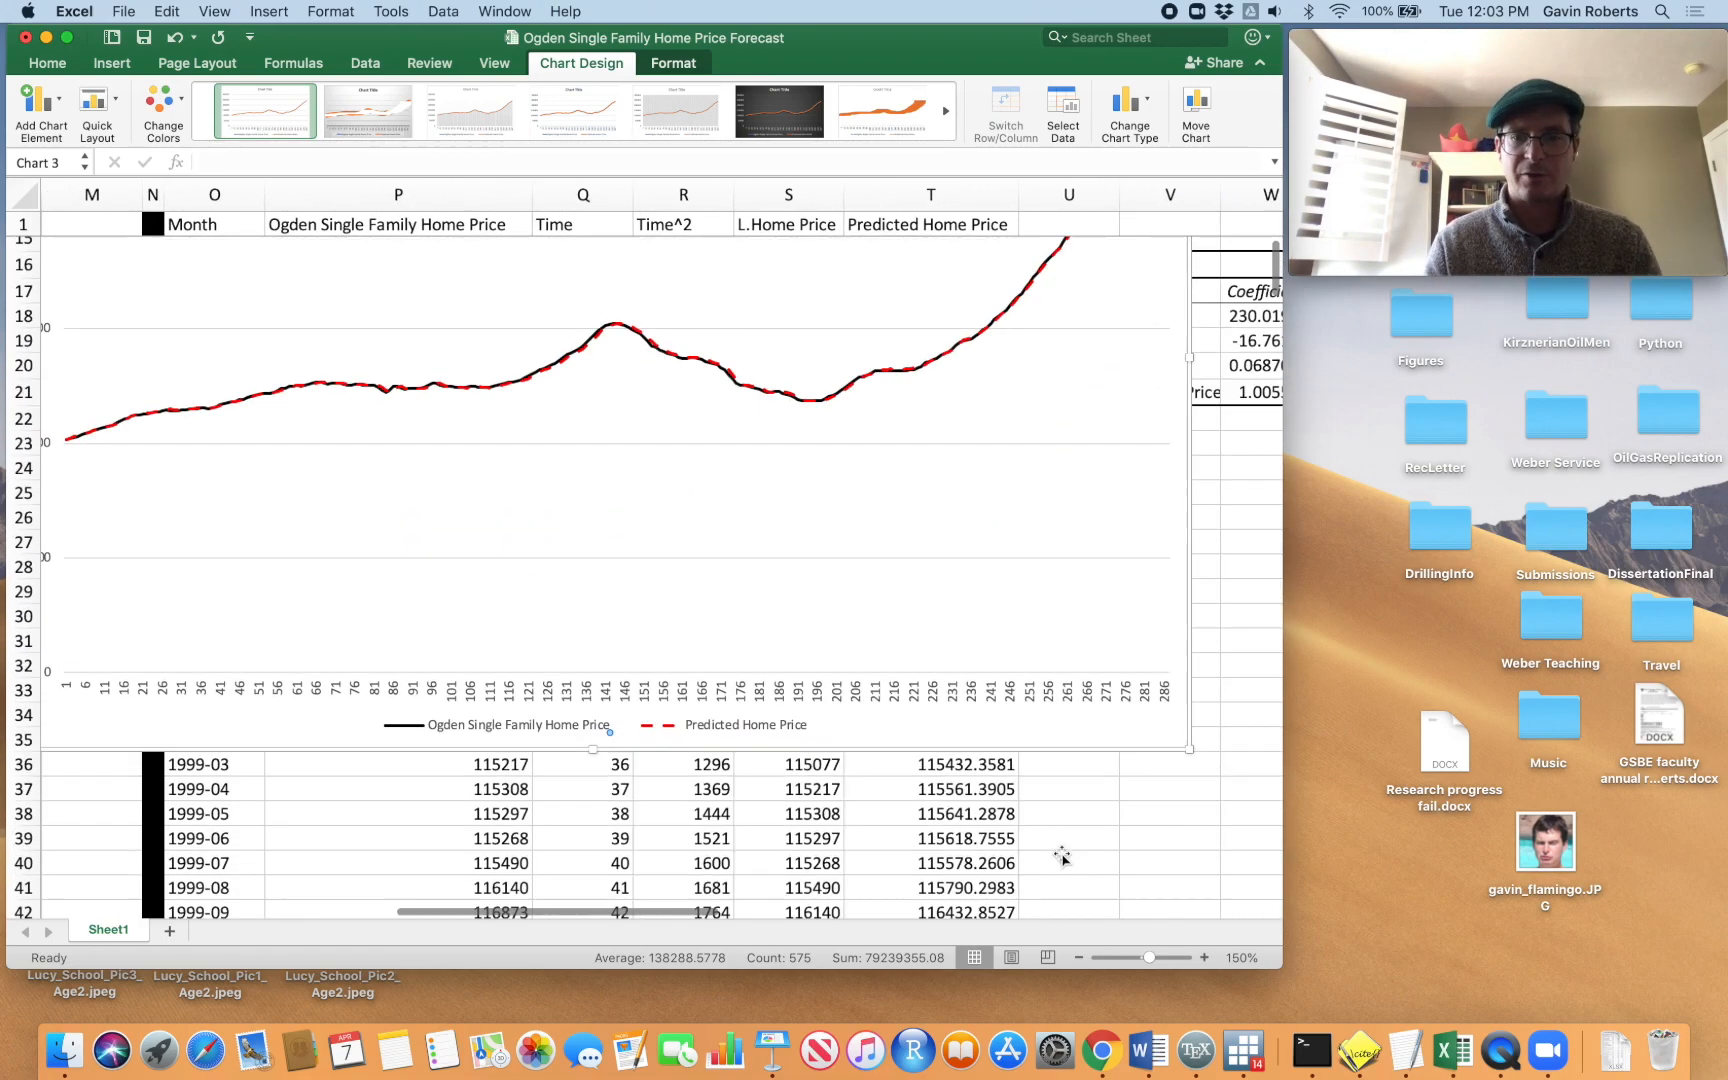
left_click_drag(1183, 643, 945, 465)
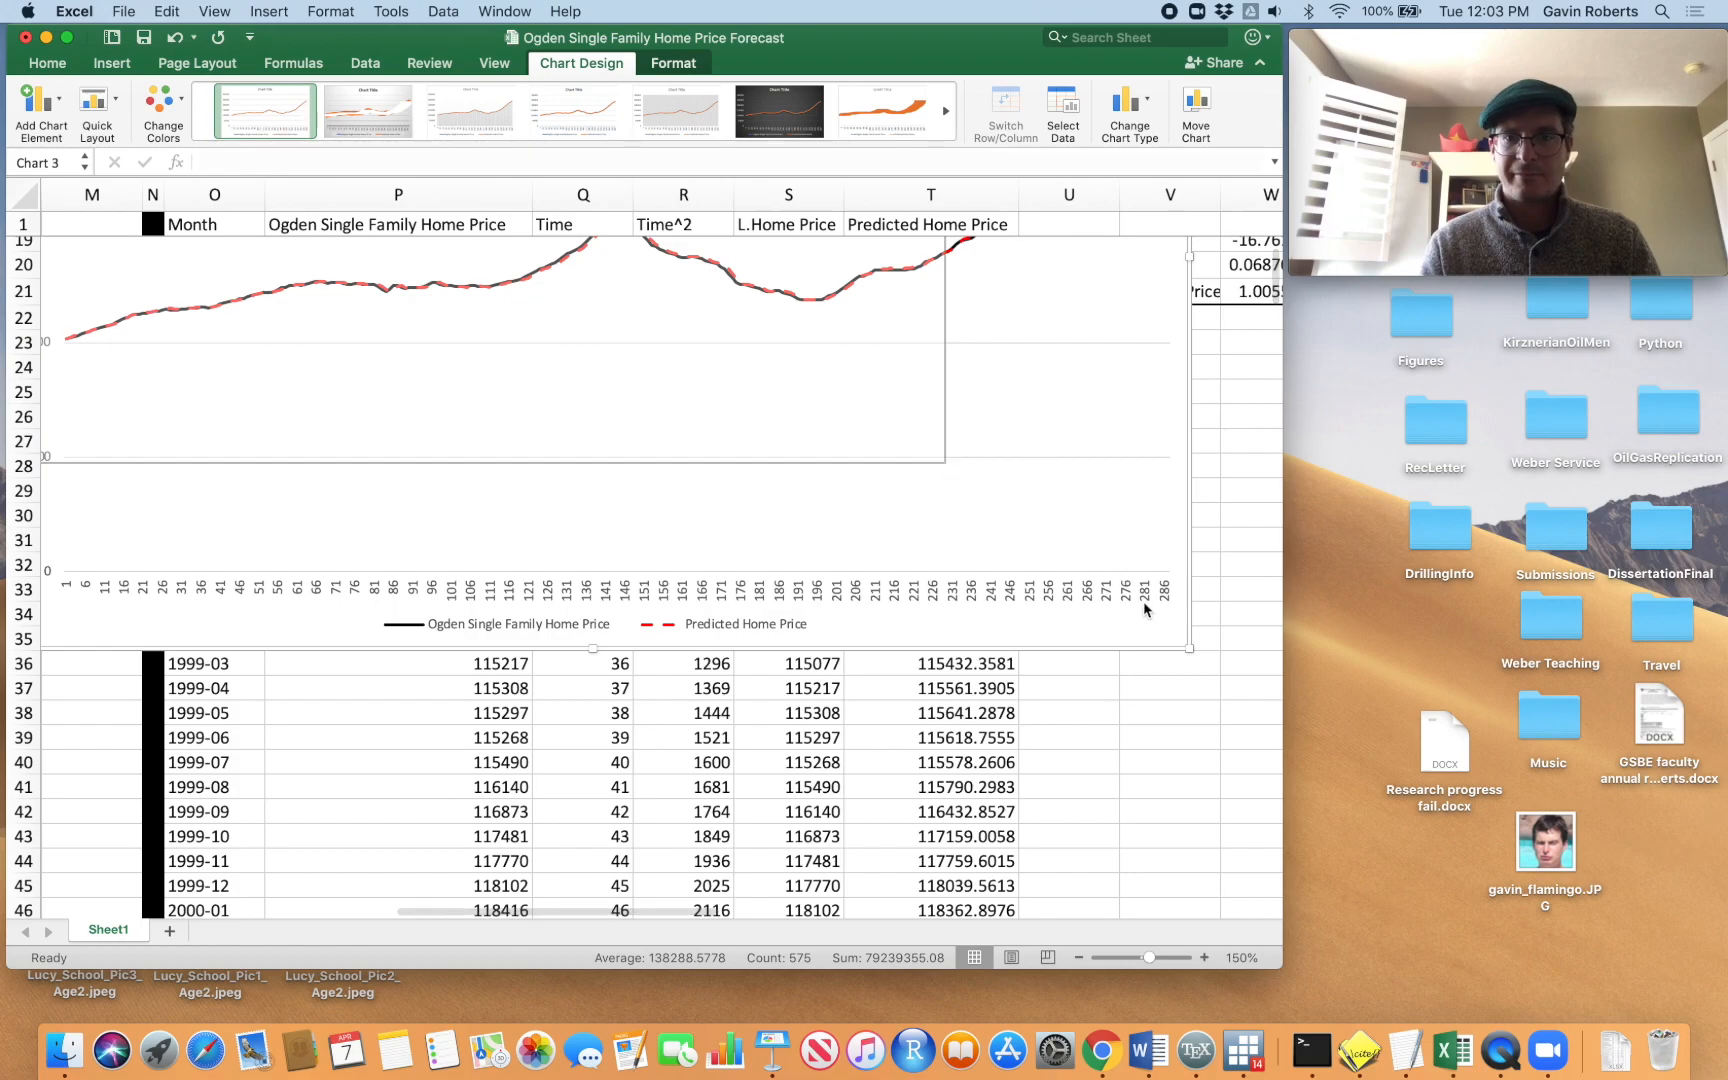
scroll(882, 508, "up", 8)
scroll(882, 508, "left", 1)
scroll(886, 512, "down", 1)
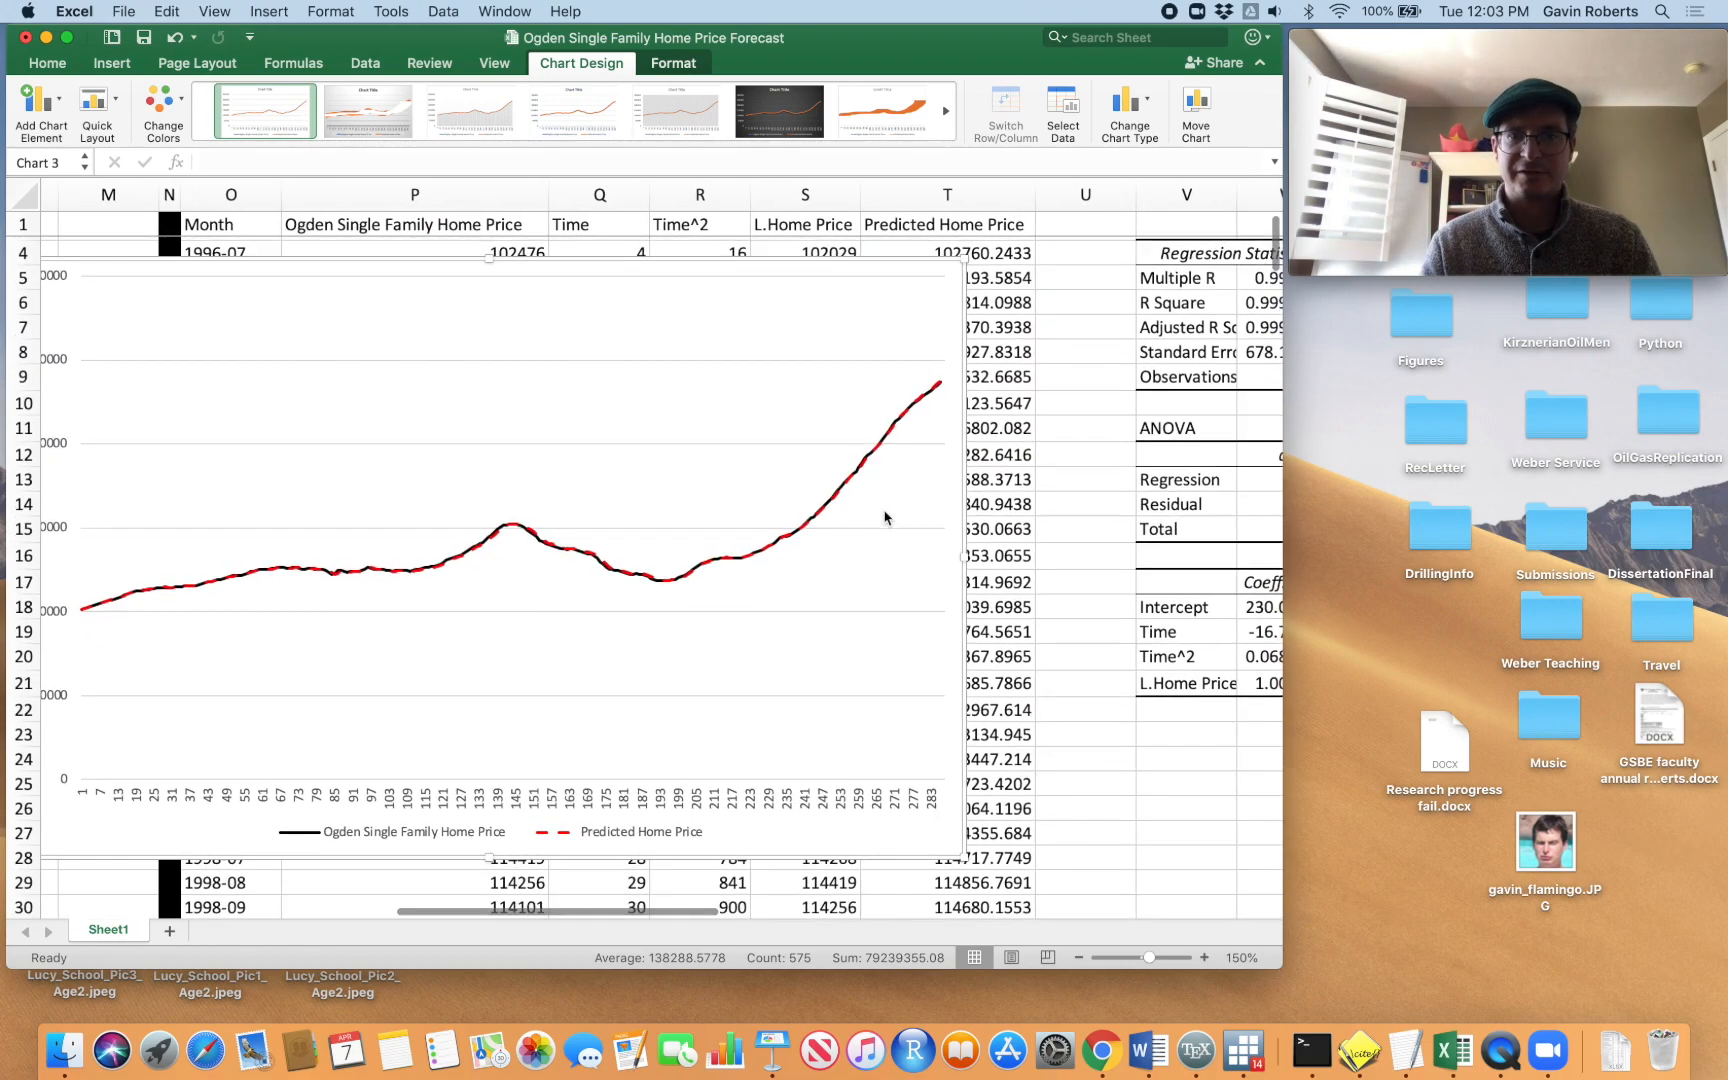
left_click_drag(799, 726, 694, 636)
scroll(953, 657, "left", 3)
scroll(953, 657, "up", 2)
scroll(953, 657, "left", 5)
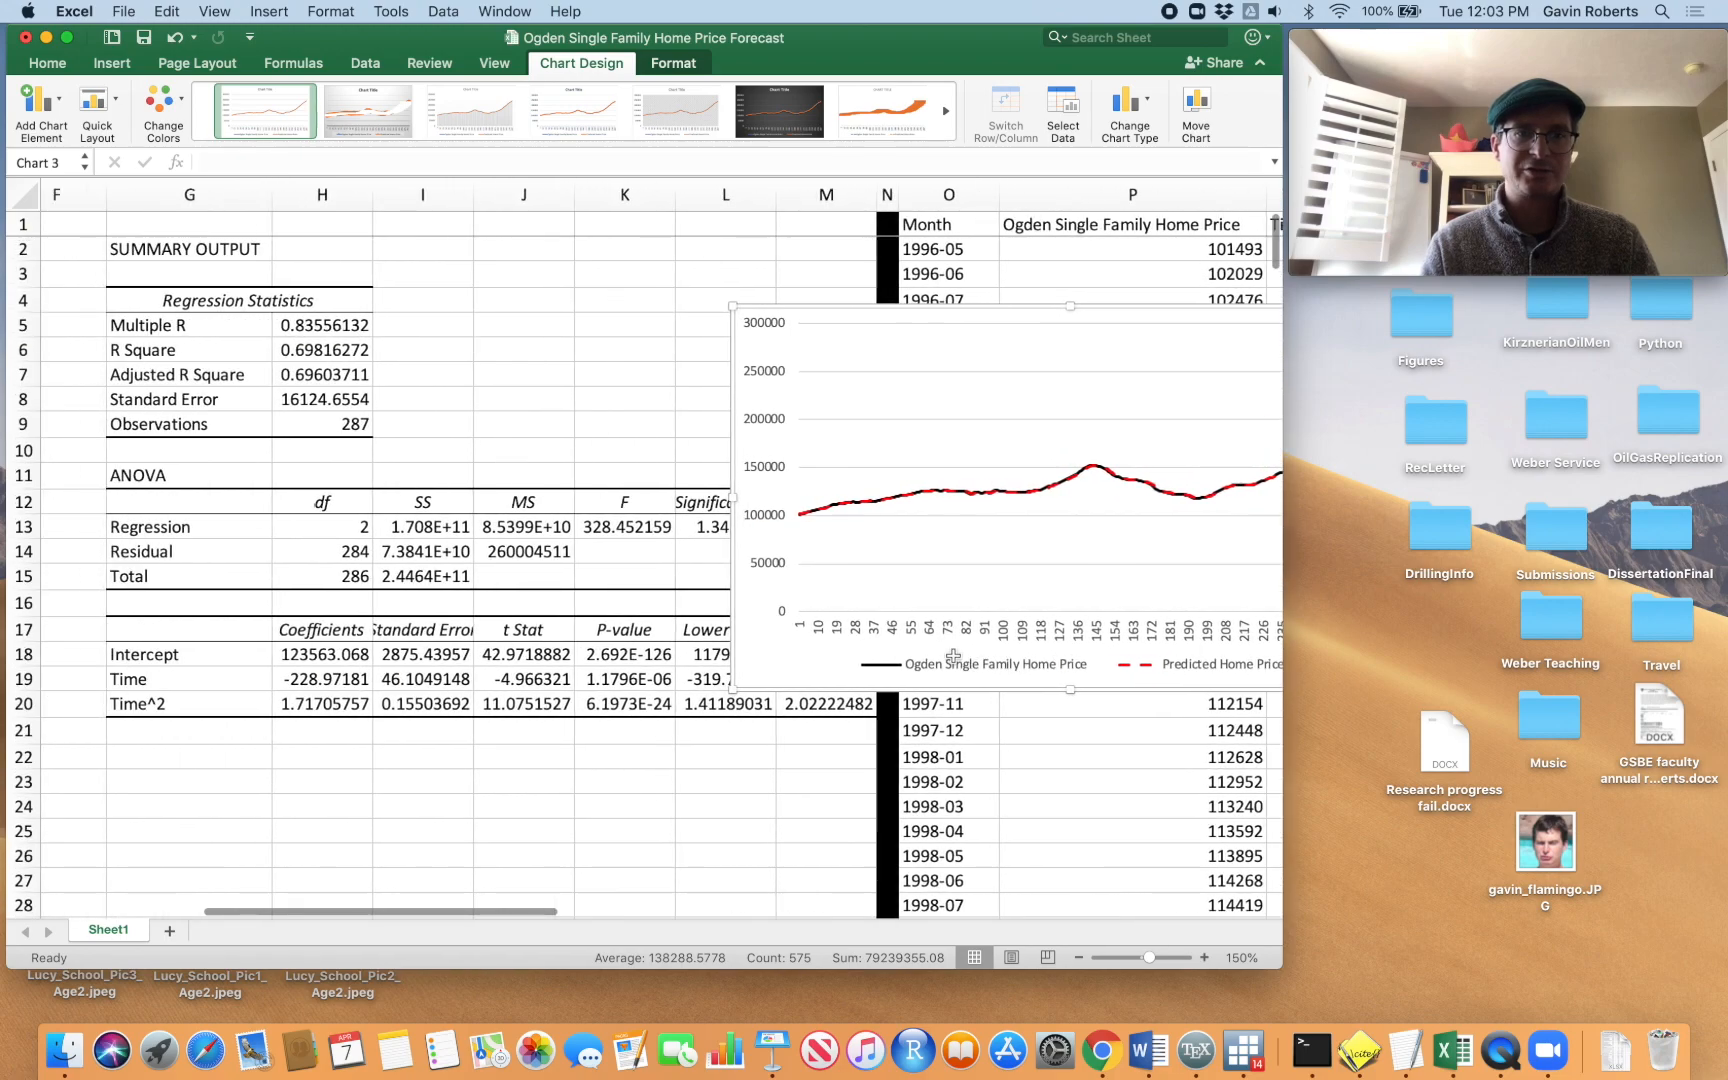
Move the lagged-price chart beside the earlier forecast chart, spanning columns G to M, to compare the two
left_click_drag(928, 668, 404, 693)
scroll(404, 693, "left", 5)
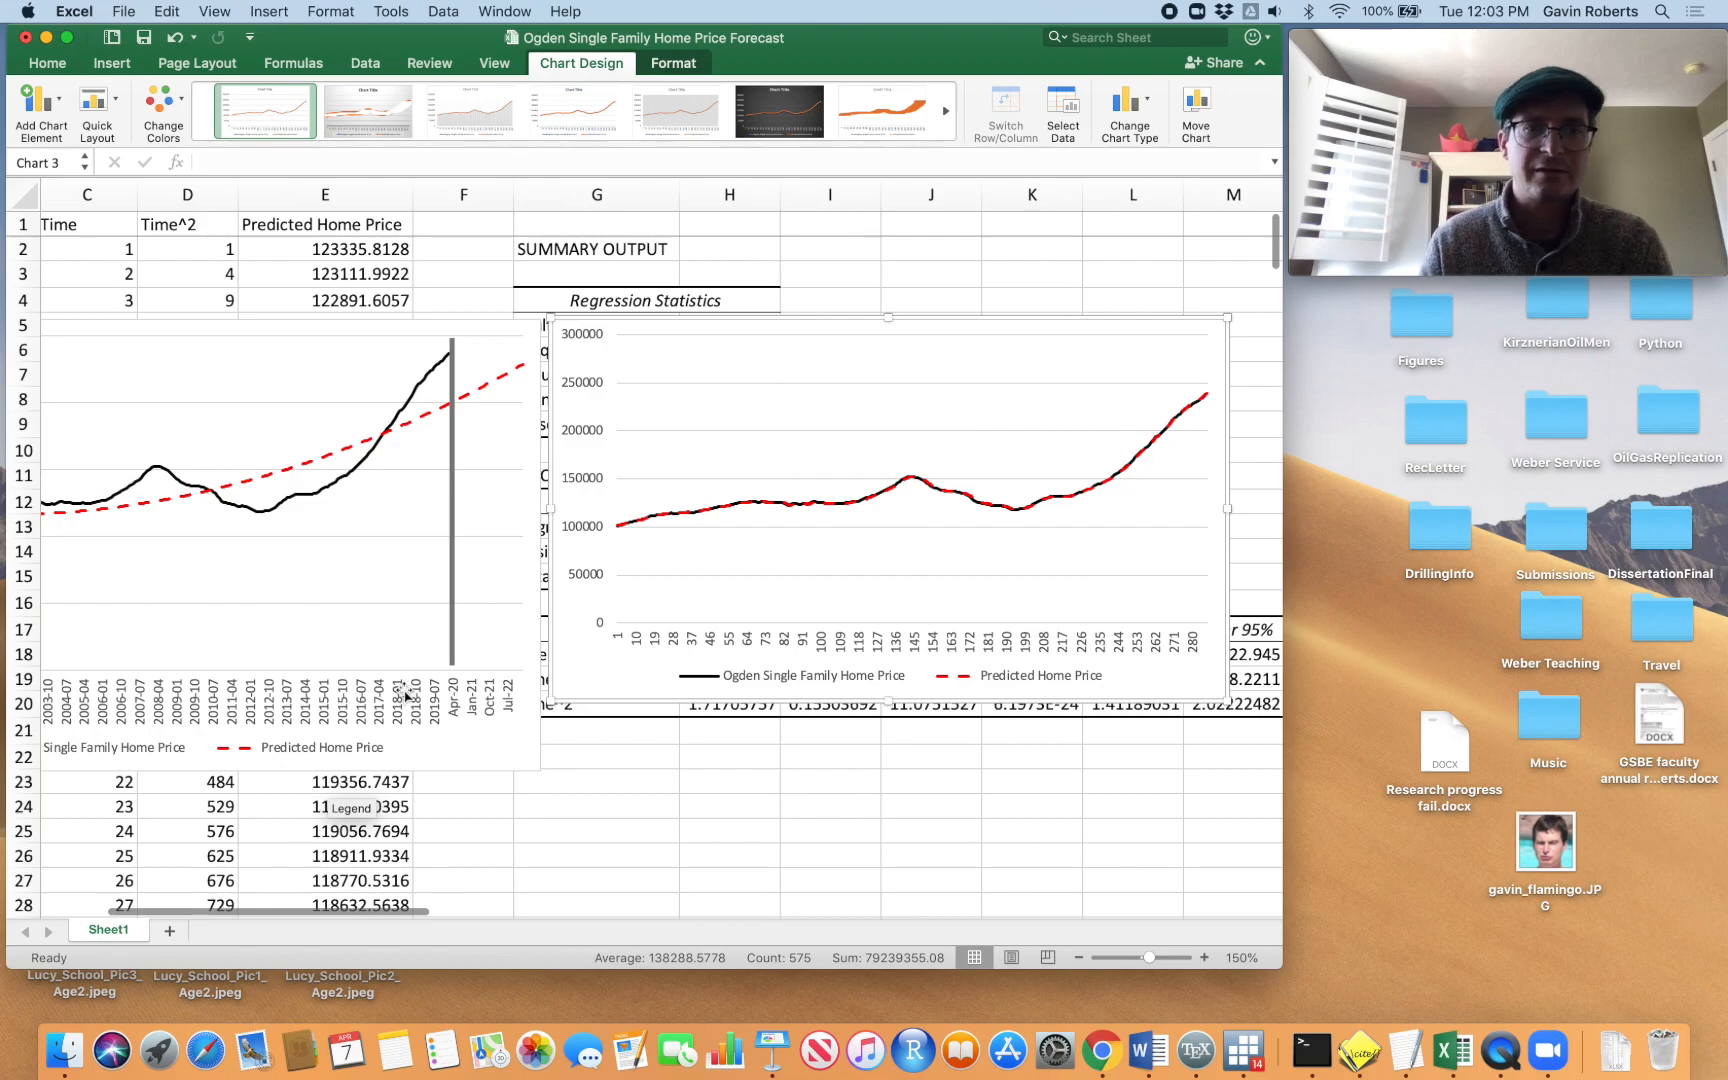
scroll(404, 693, "down", 1)
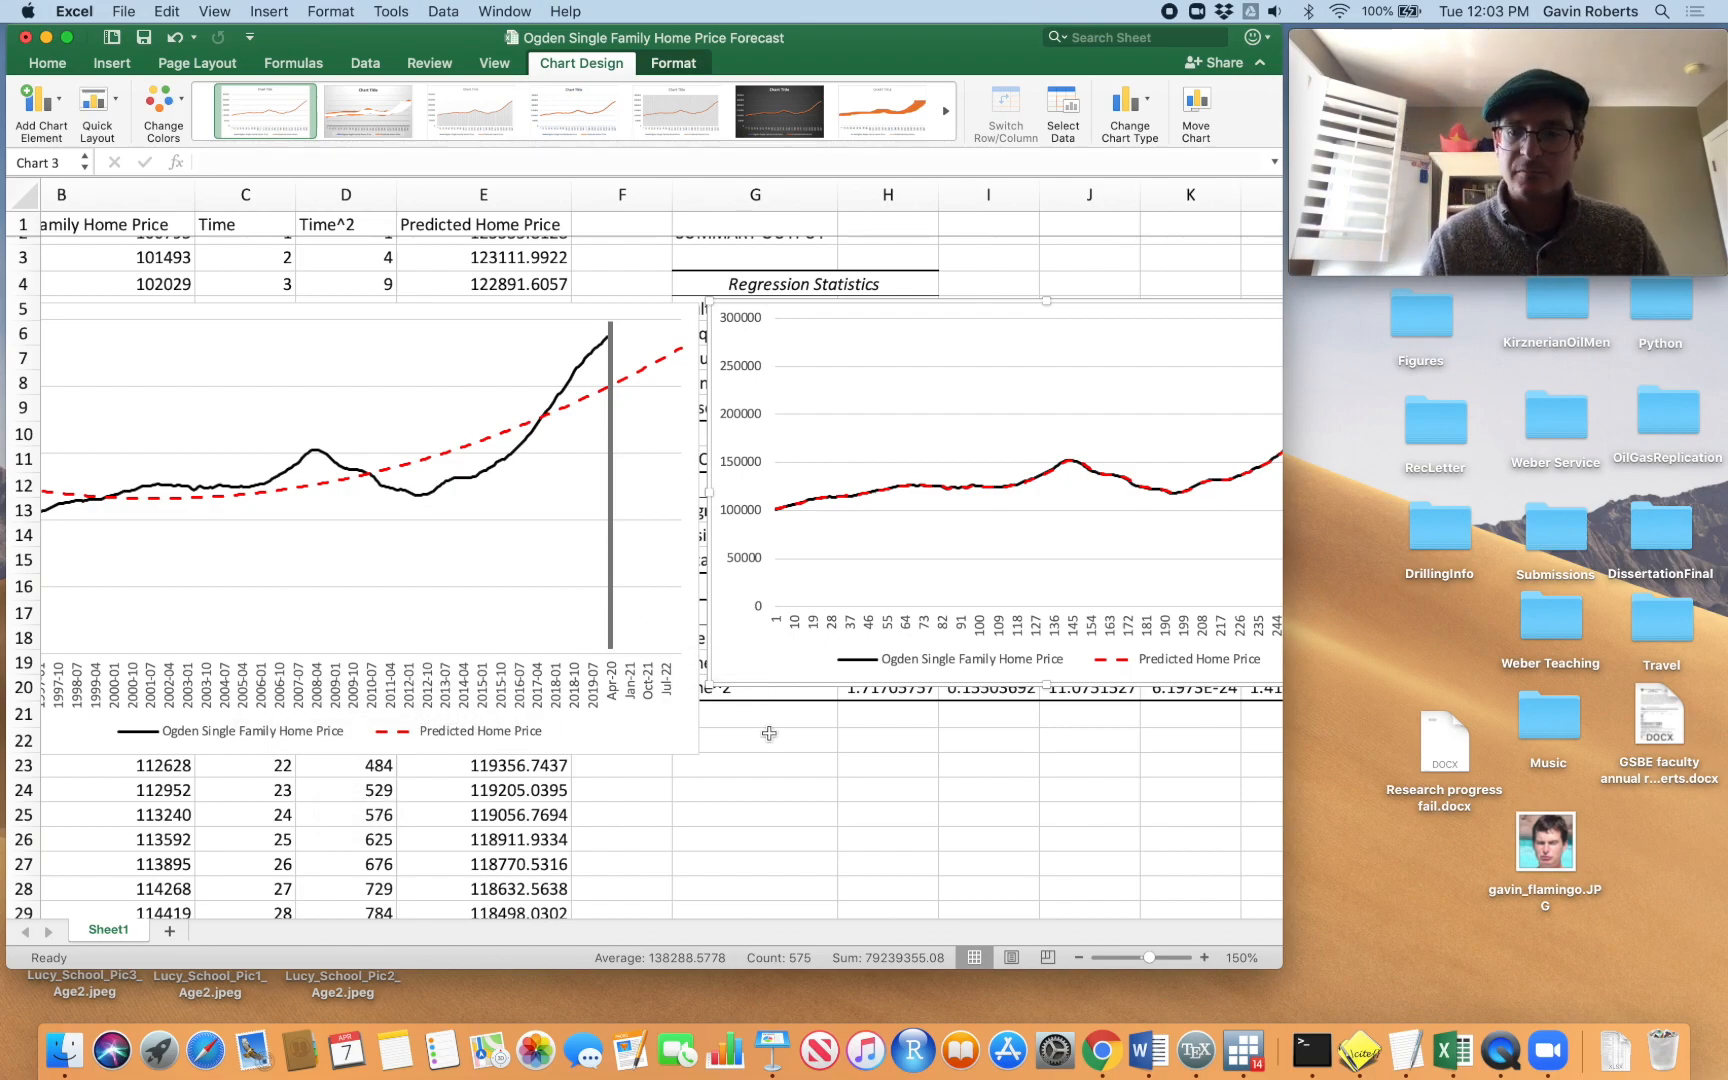
Delete both the lagged-price chart and the earlier forecast chart from the sheet
scroll(769, 734, "right", 10)
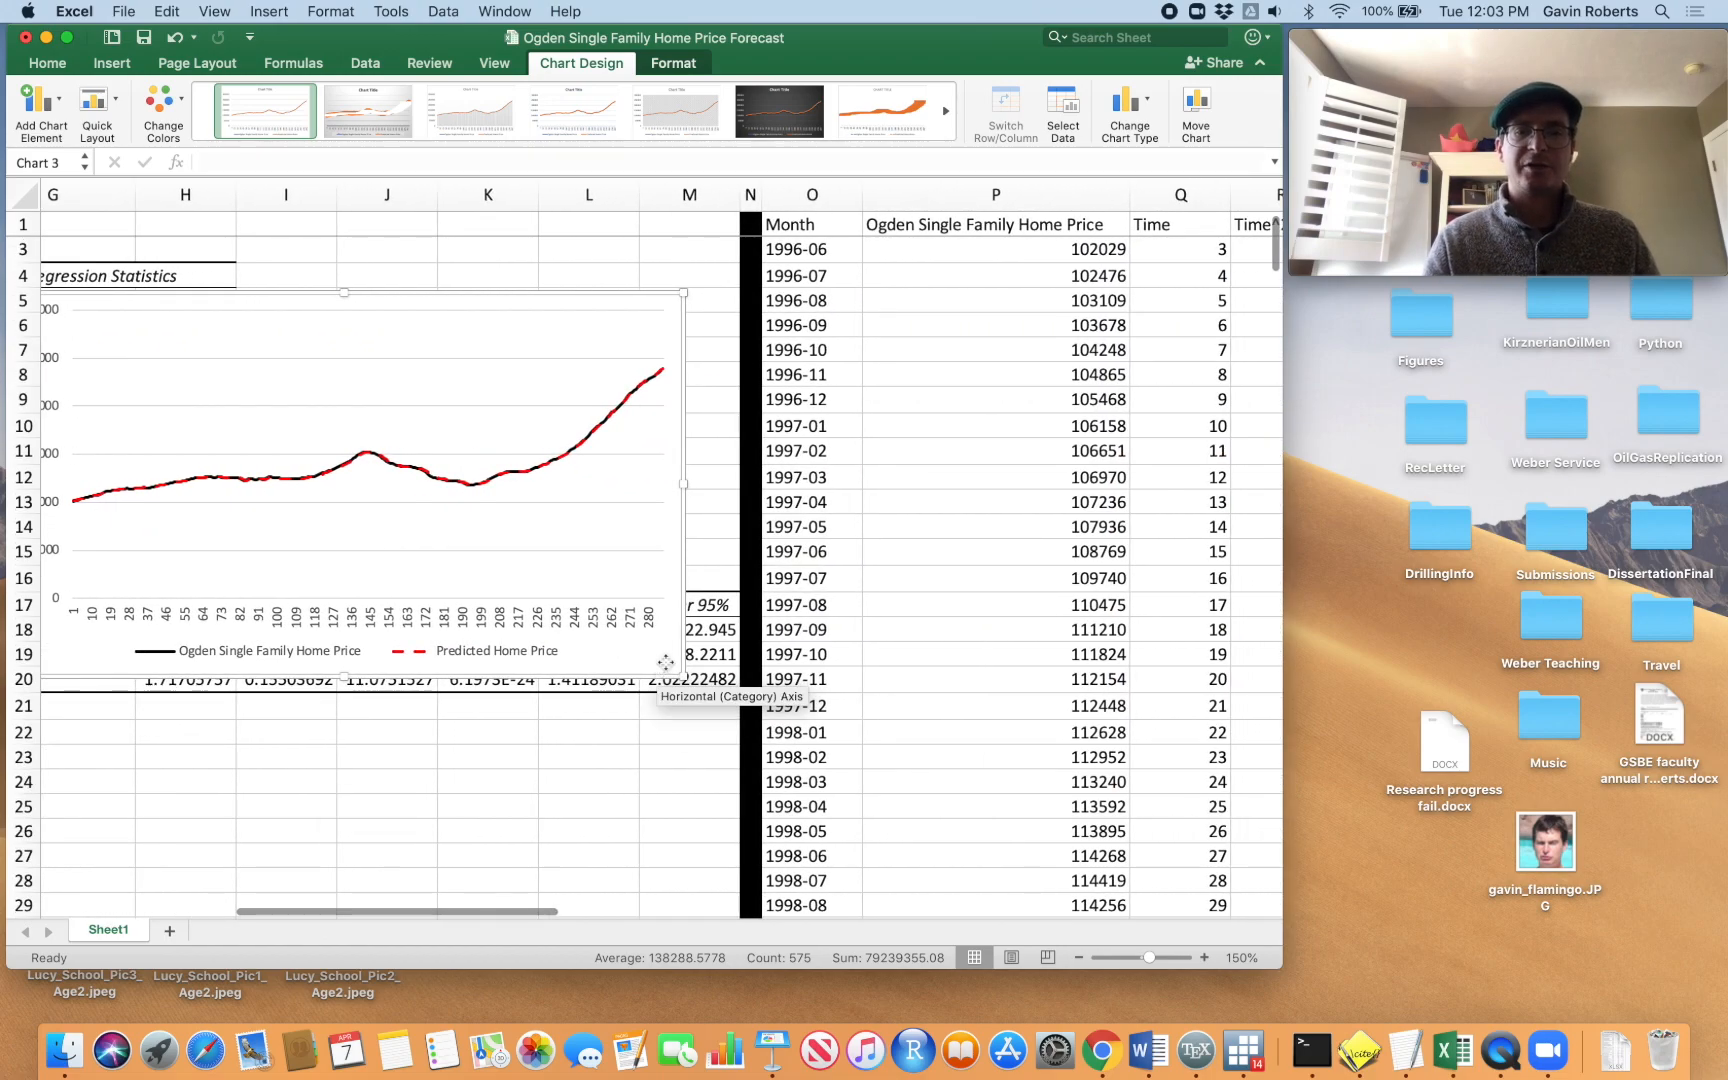
left_click(676, 737)
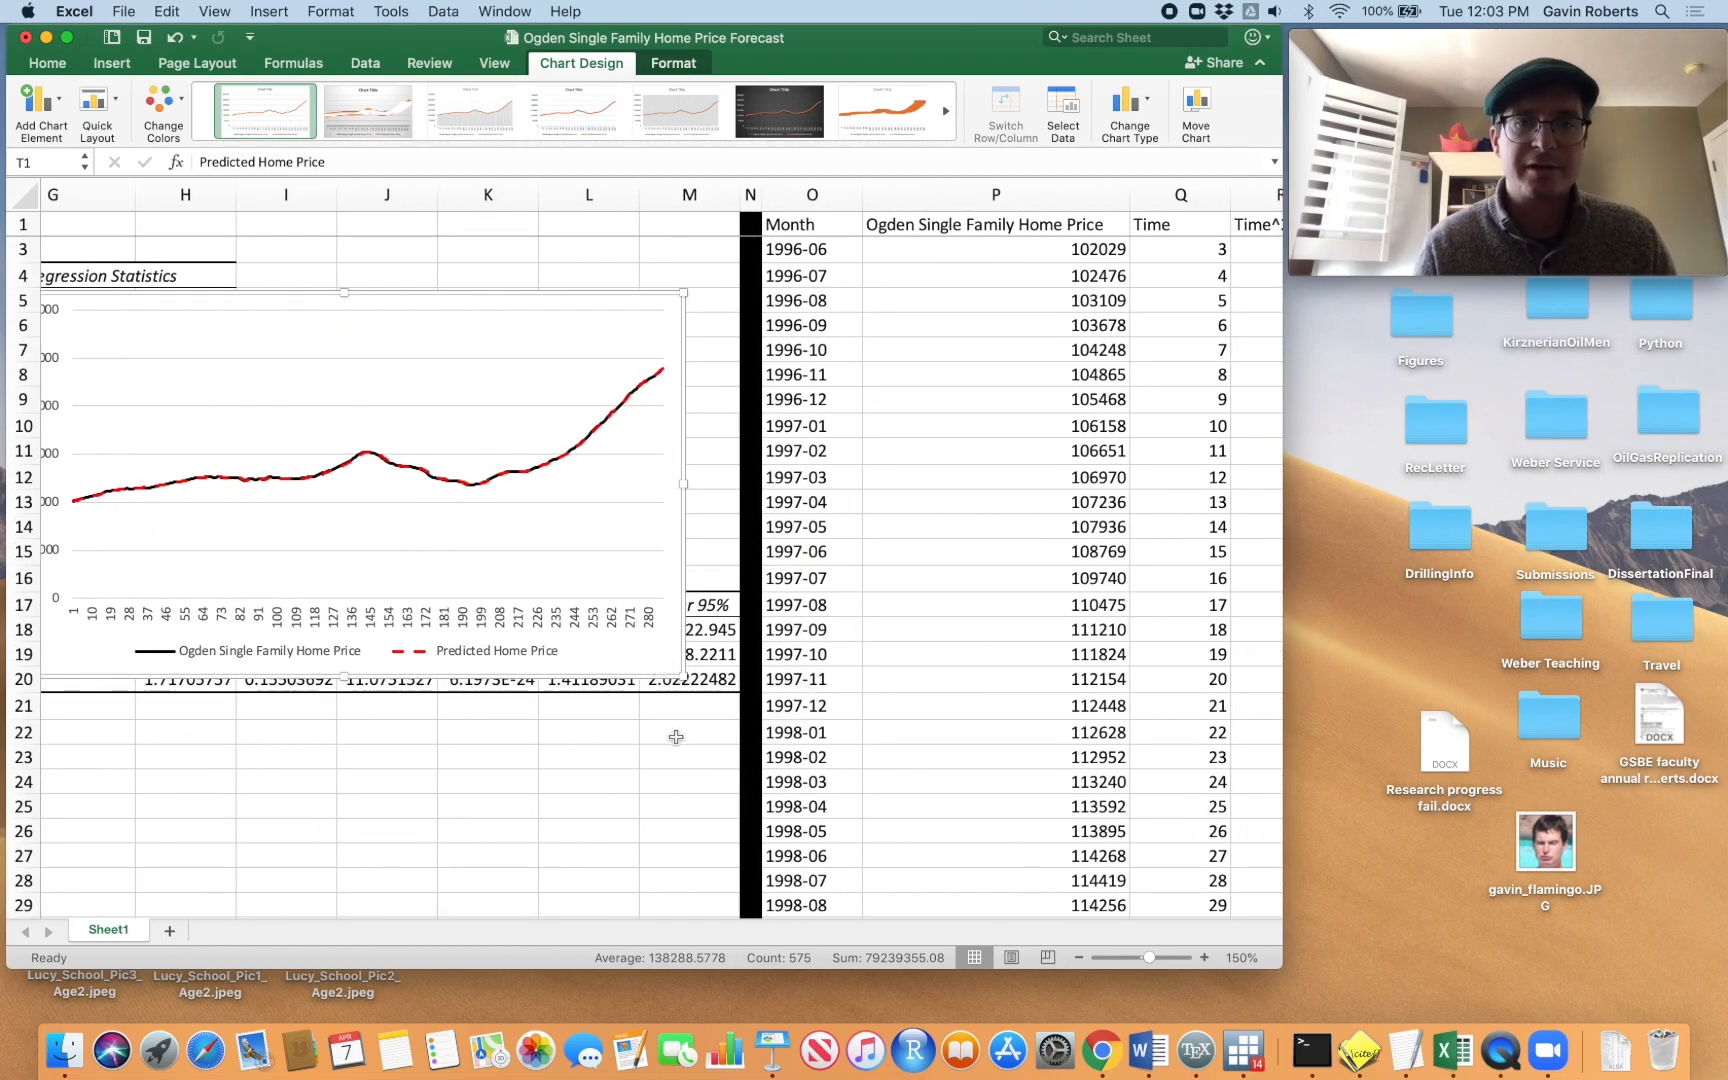
scroll(676, 737, "left", 5)
left_click(450, 746)
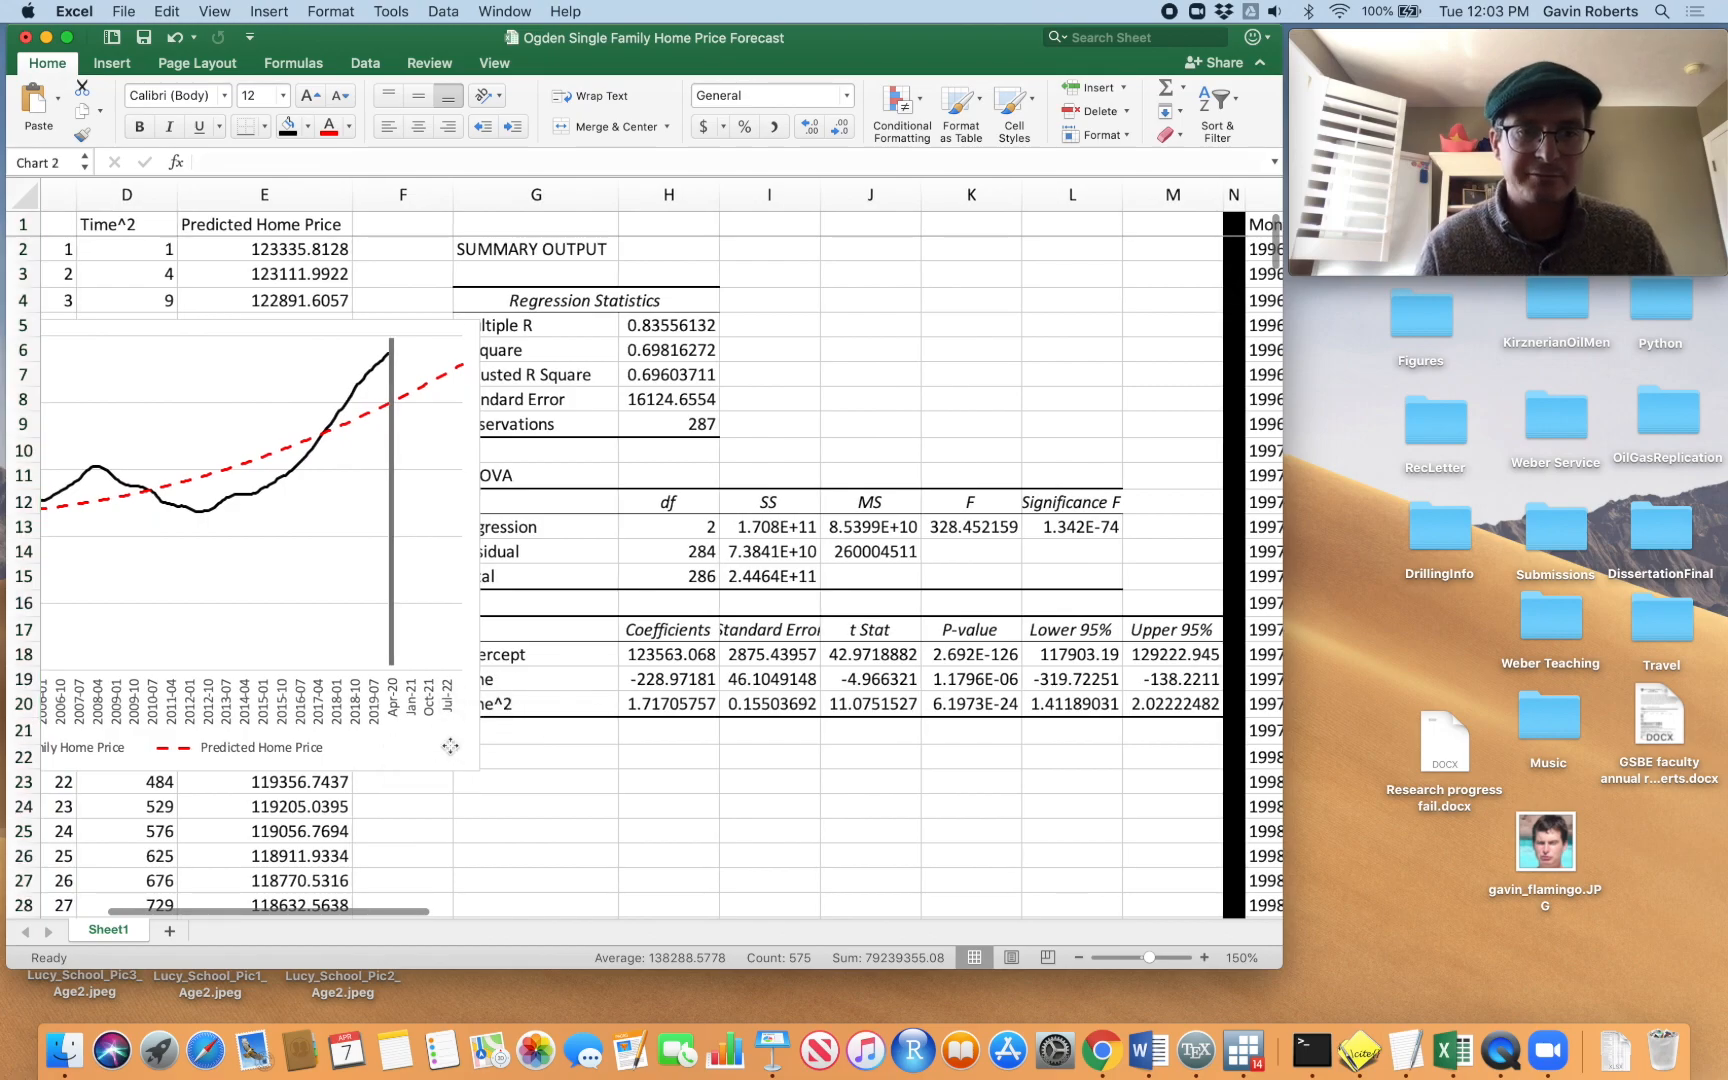
key("Delete")
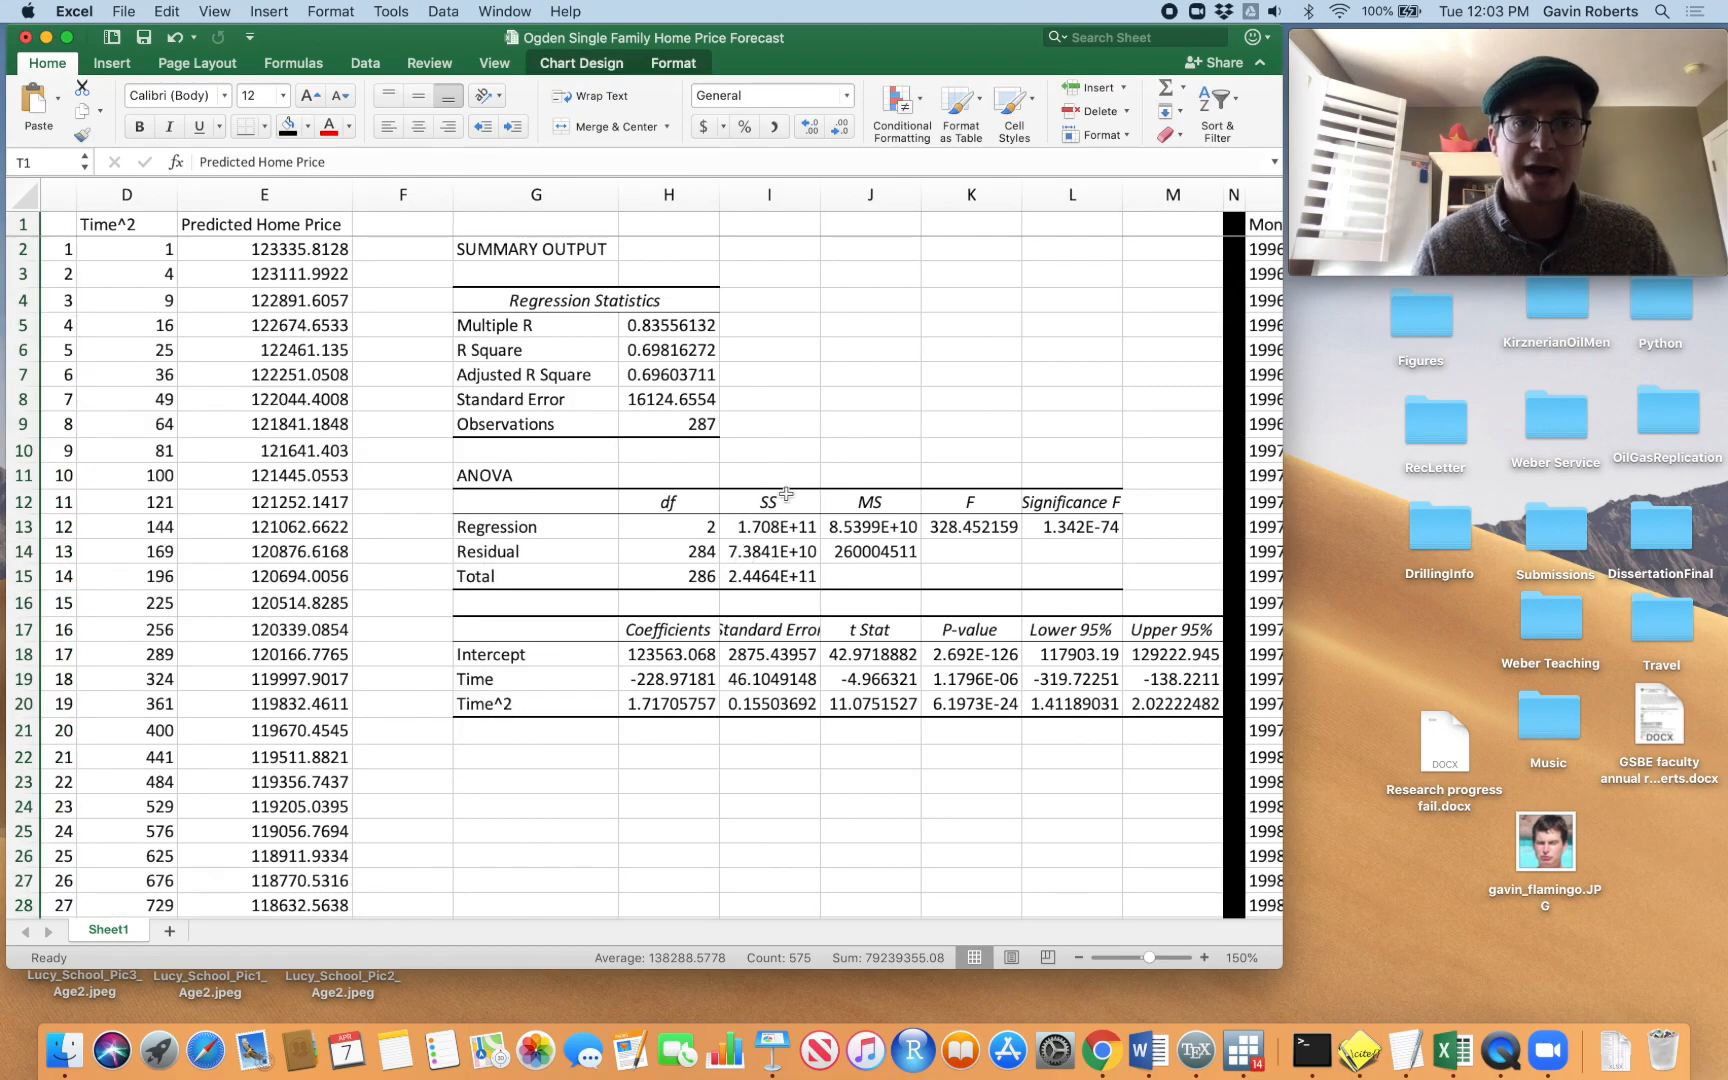
scroll(869, 376, "right", 8)
left_click(869, 376)
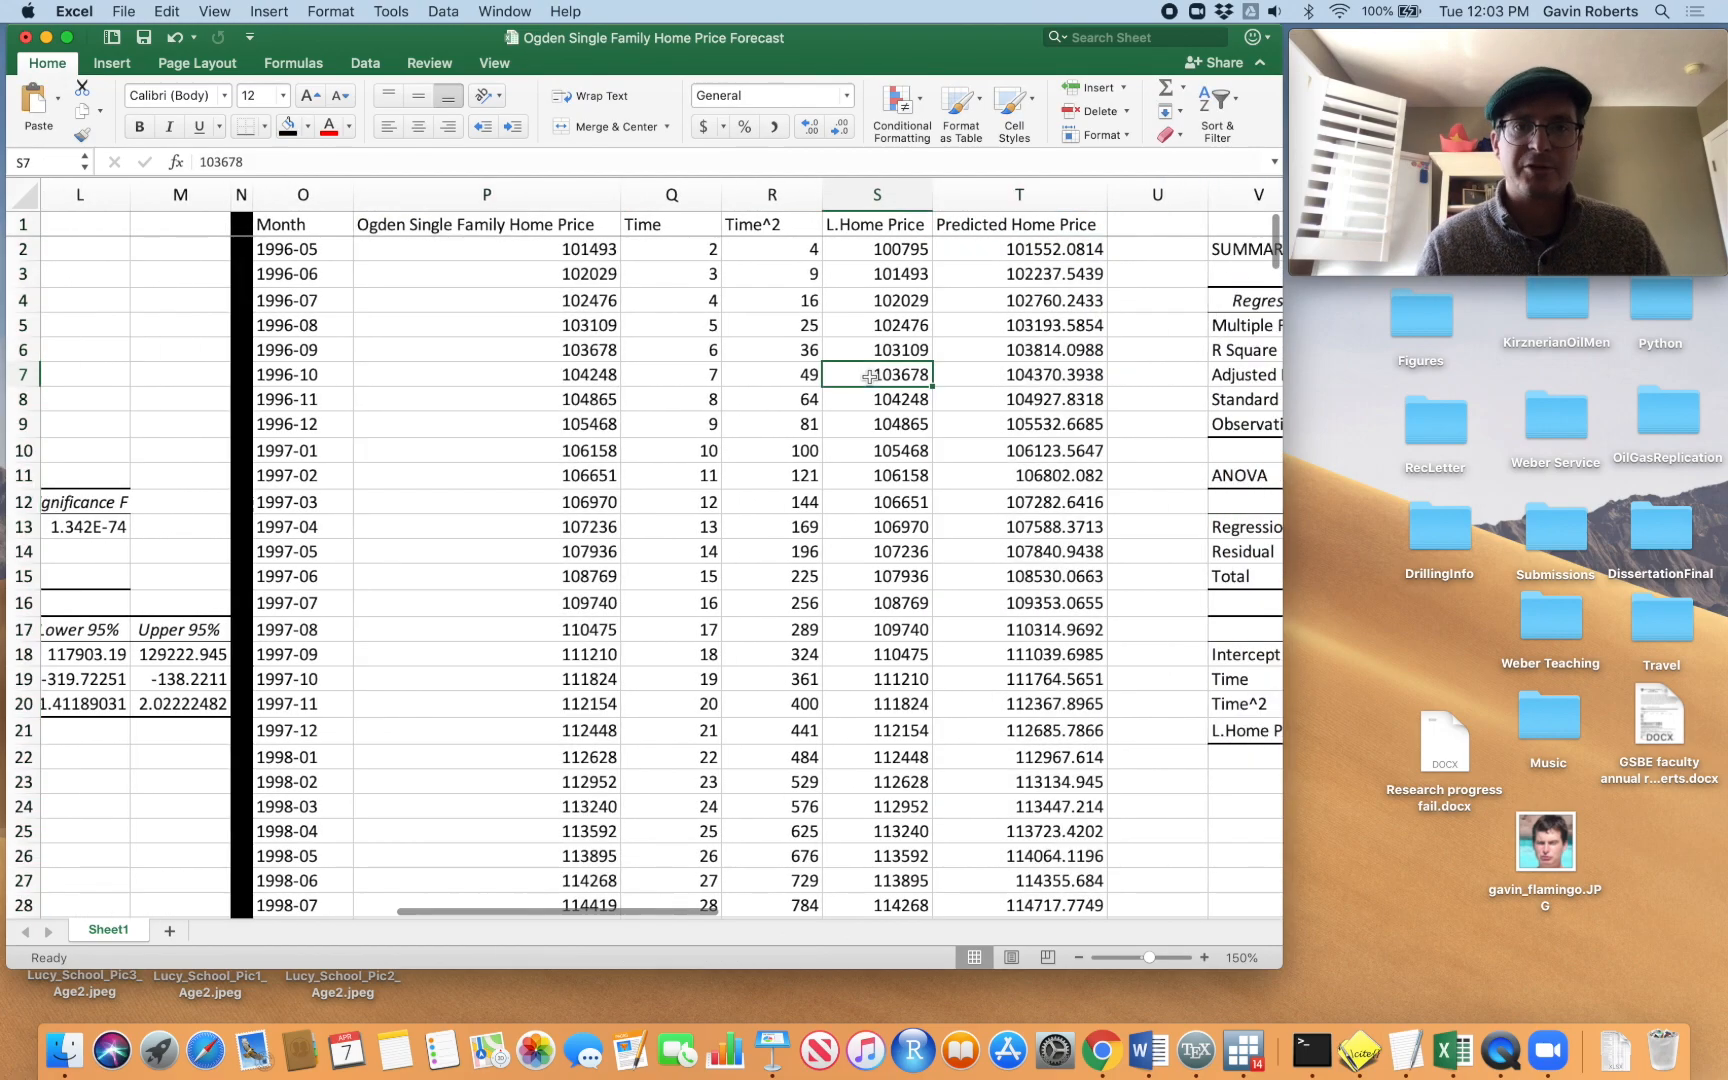
Copy the Month, Ogden Single Family Home Price, Time and Time^2 columns (A to D) and paste them starting at AD1
scroll(869, 376, "left", 10)
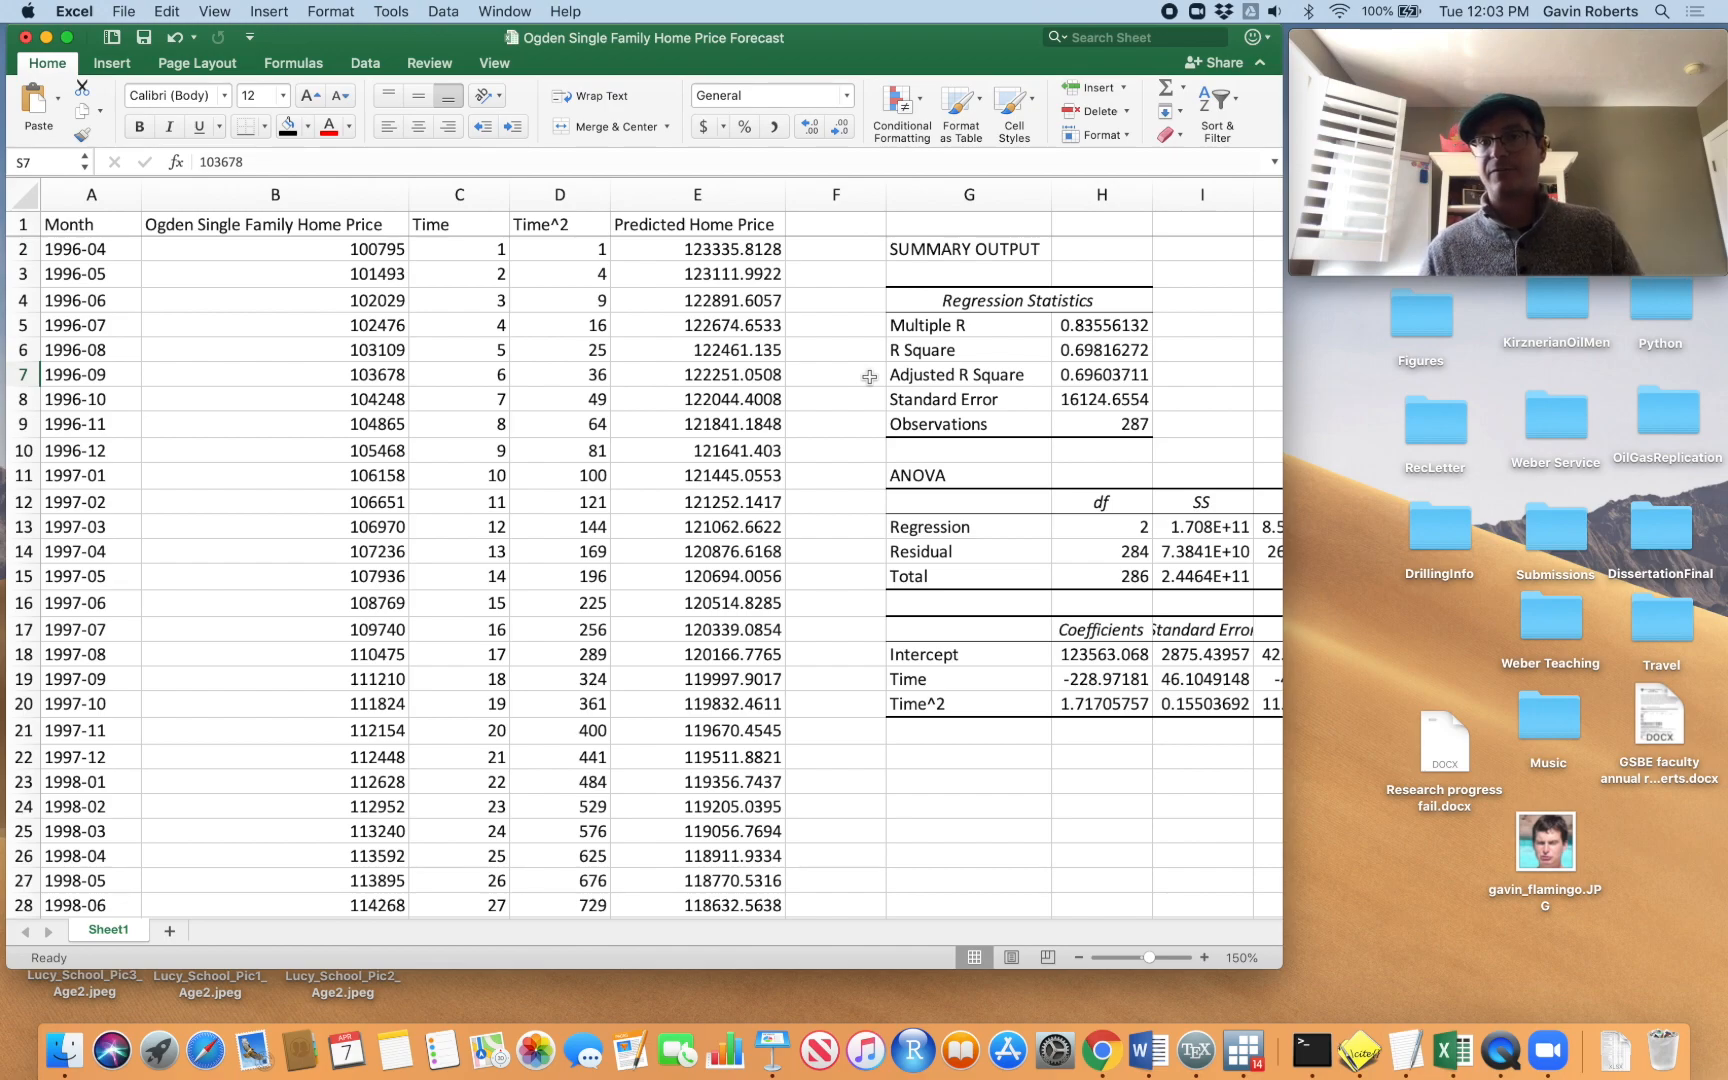
mouse_move(90, 194)
left_mouse_down()
mouse_move(640, 190)
mouse_move(512, 185)
left_mouse_up()
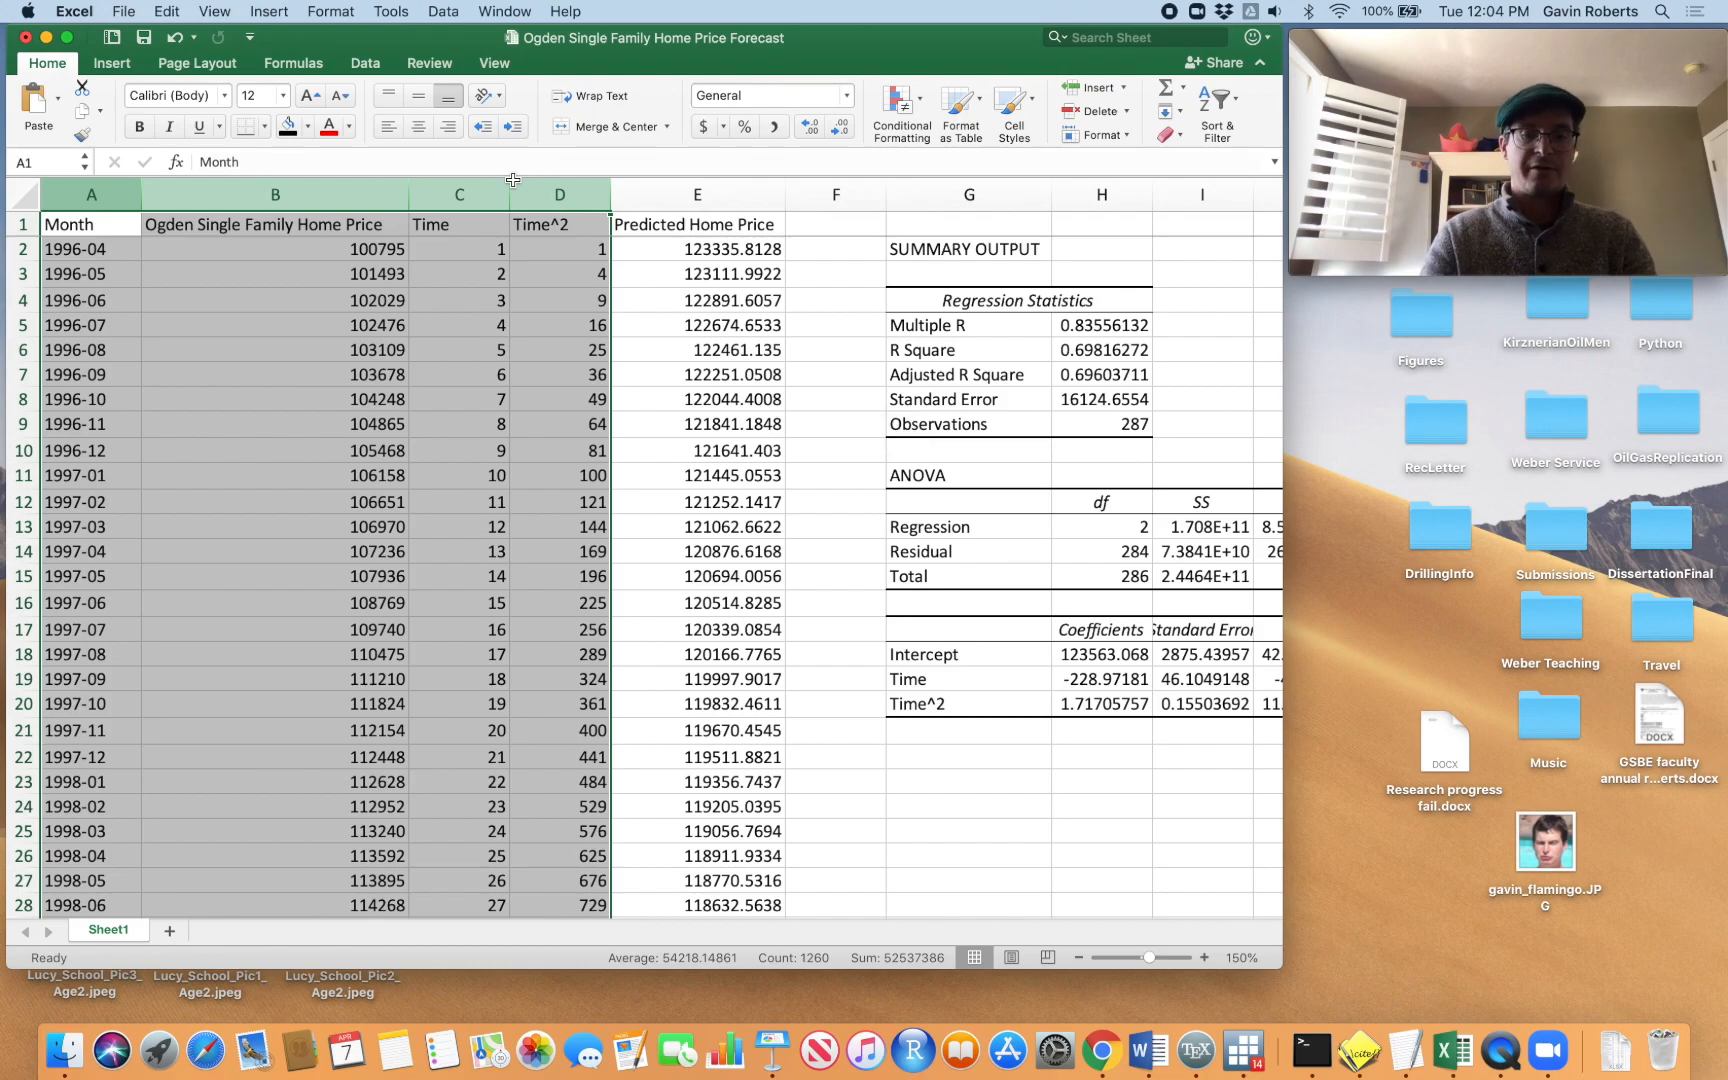
key("cmd+c")
scroll(705, 312, "right", 15)
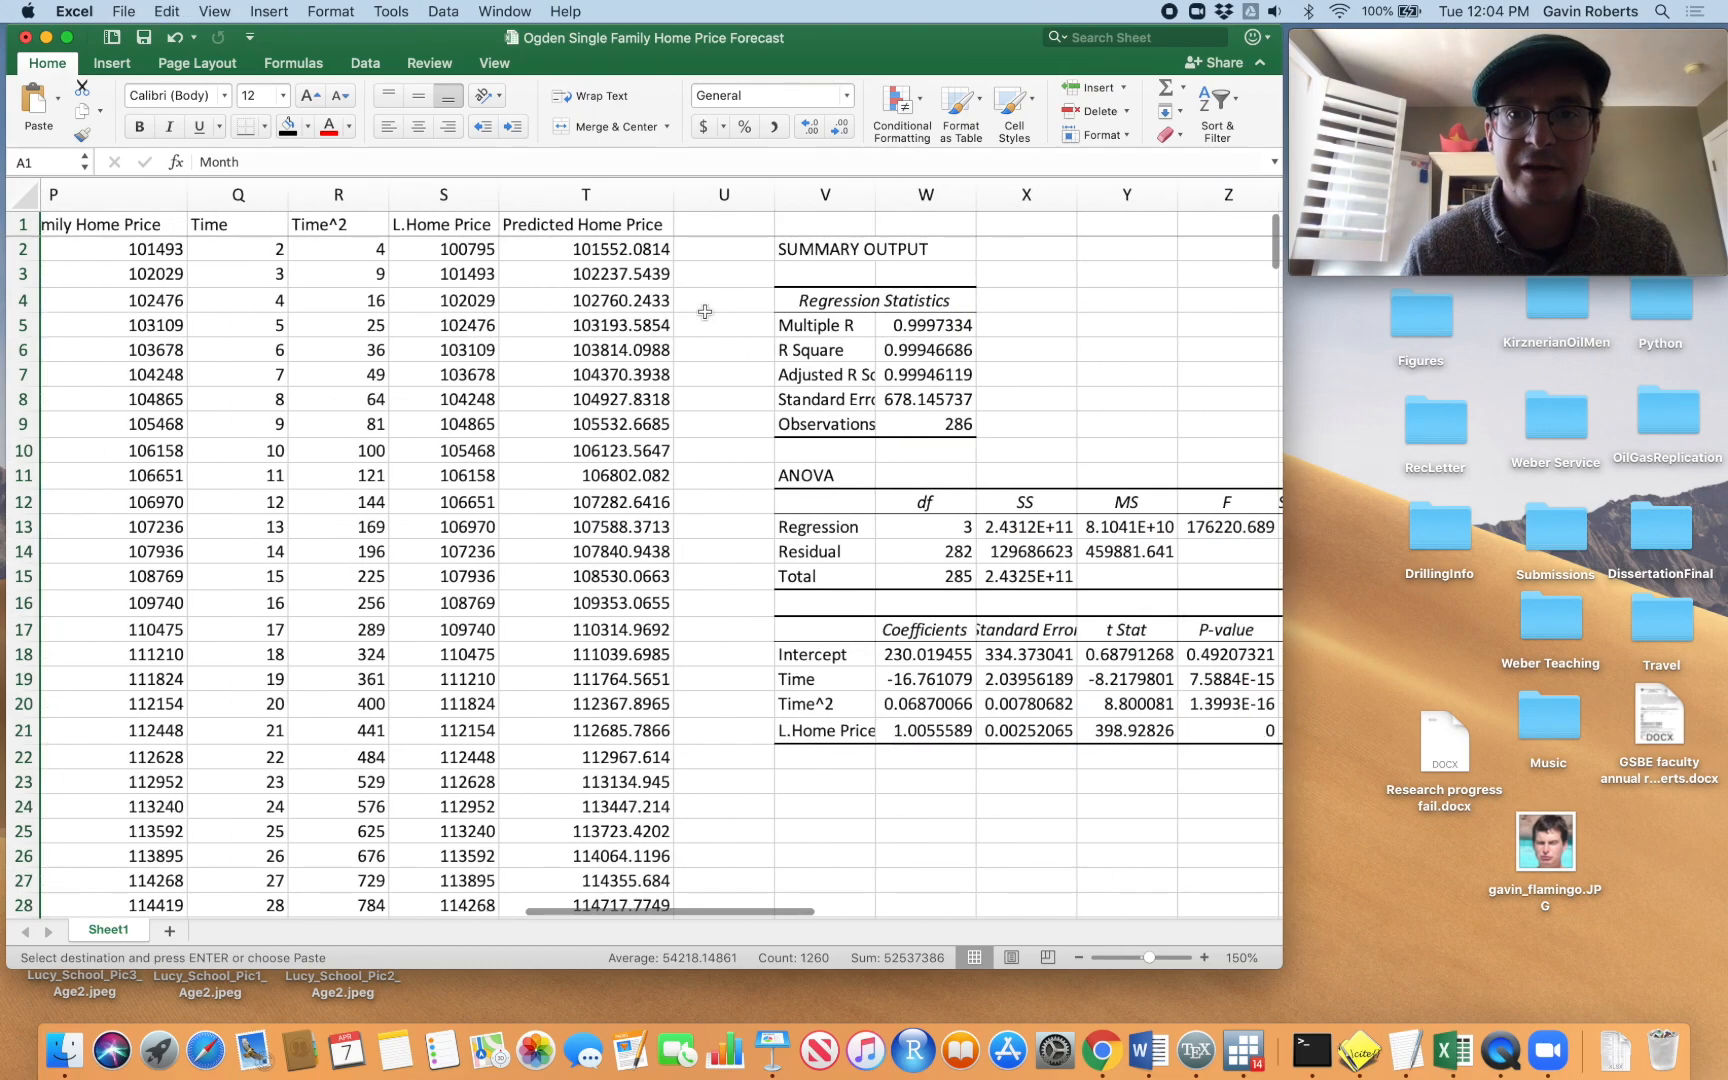
scroll(705, 312, "right", 3)
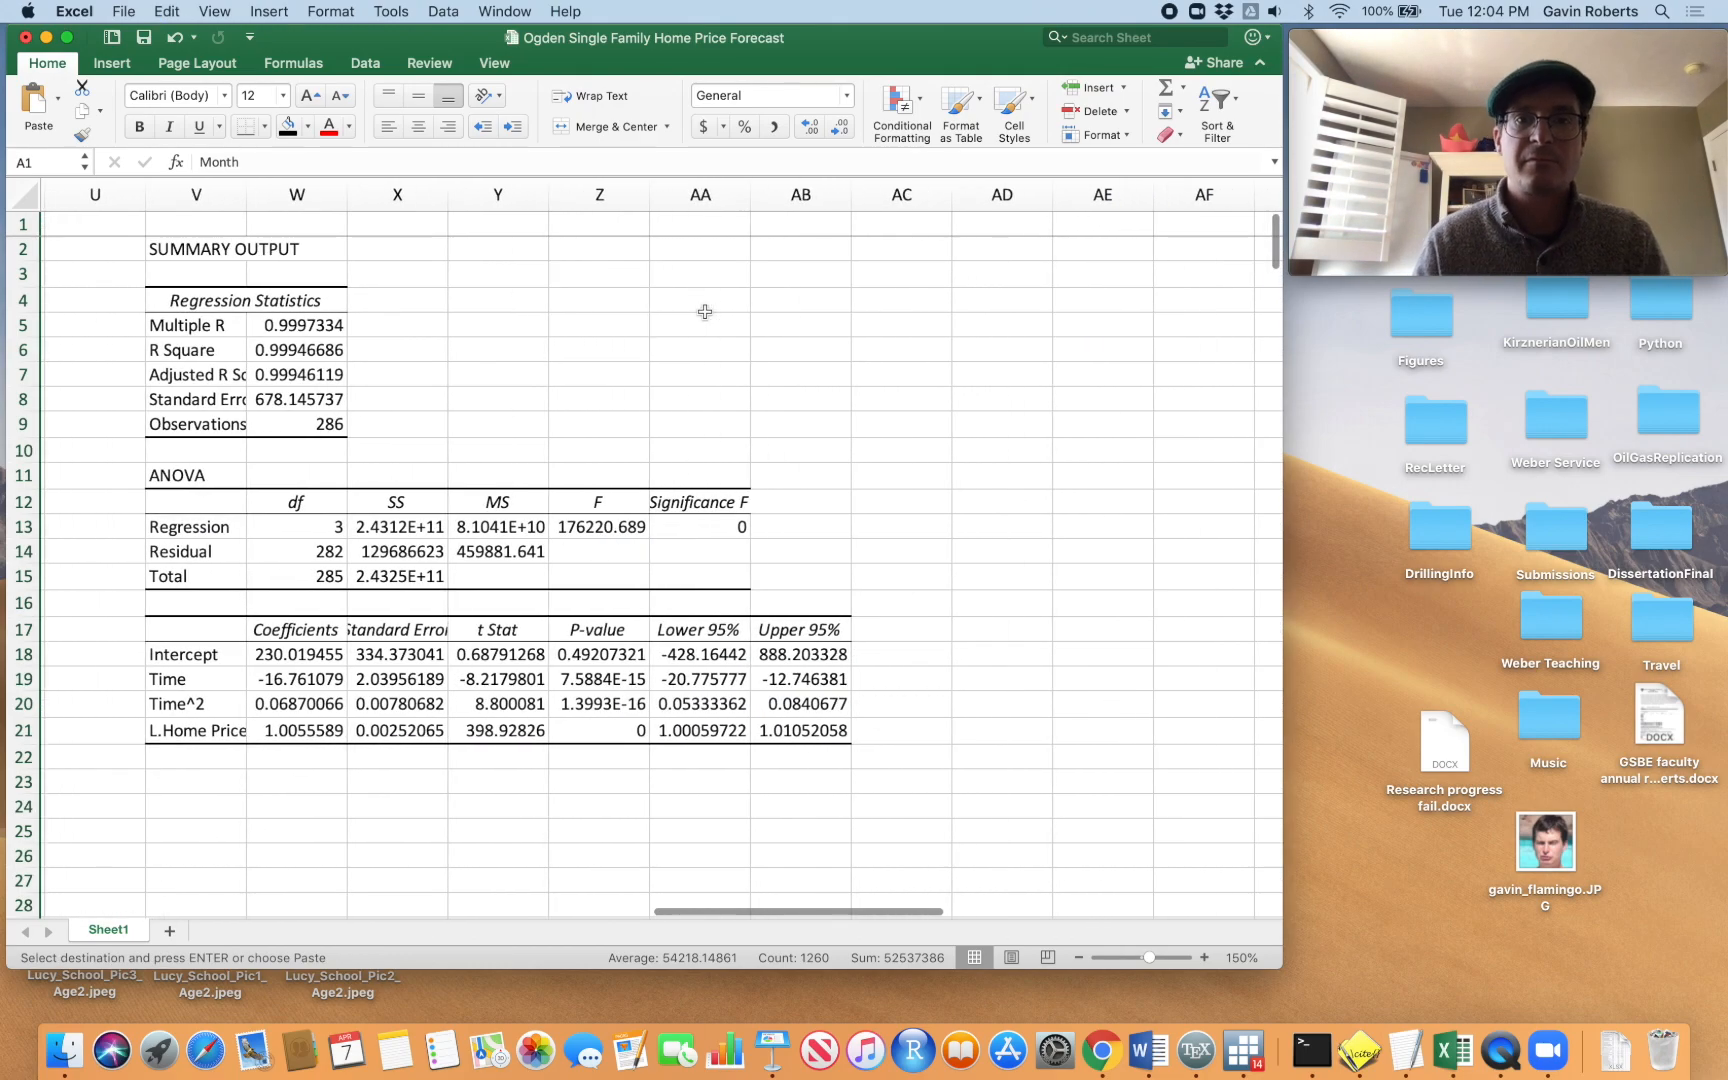
left_click(1010, 224)
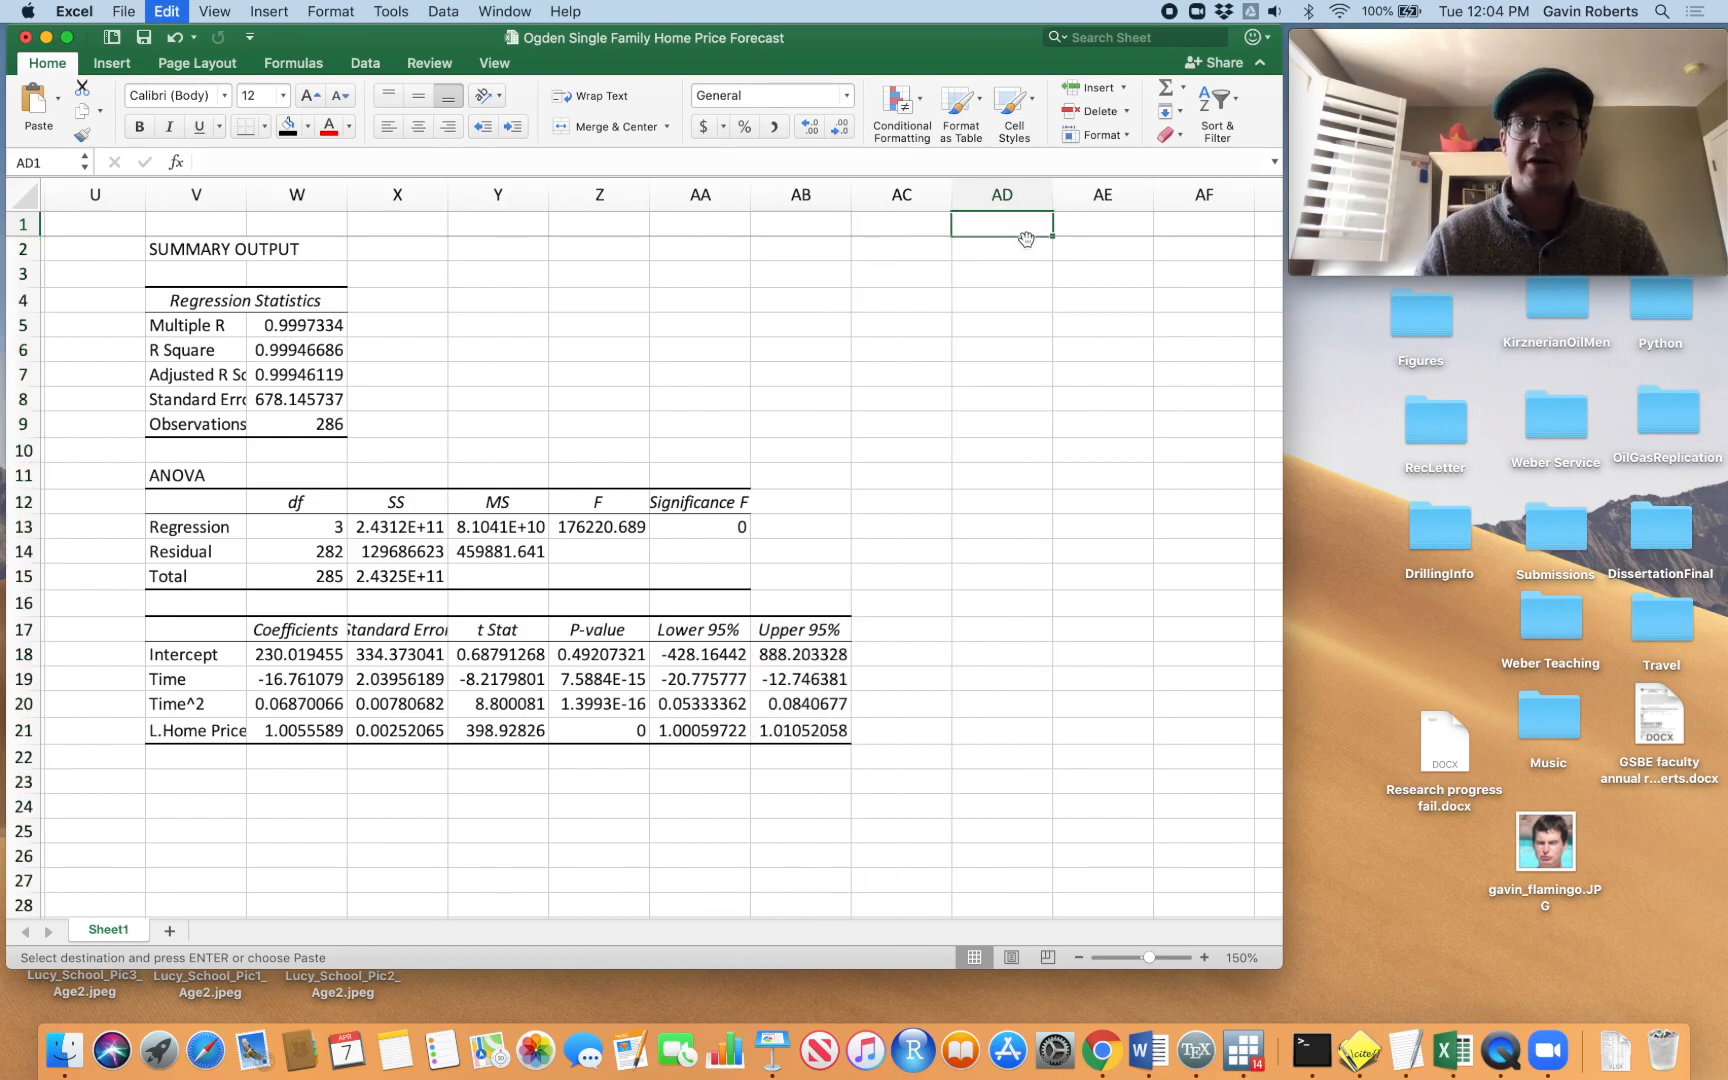
key("cmd+v")
Narrow column AC and fill it black as a divider before the pasted data
left_click(1064, 192)
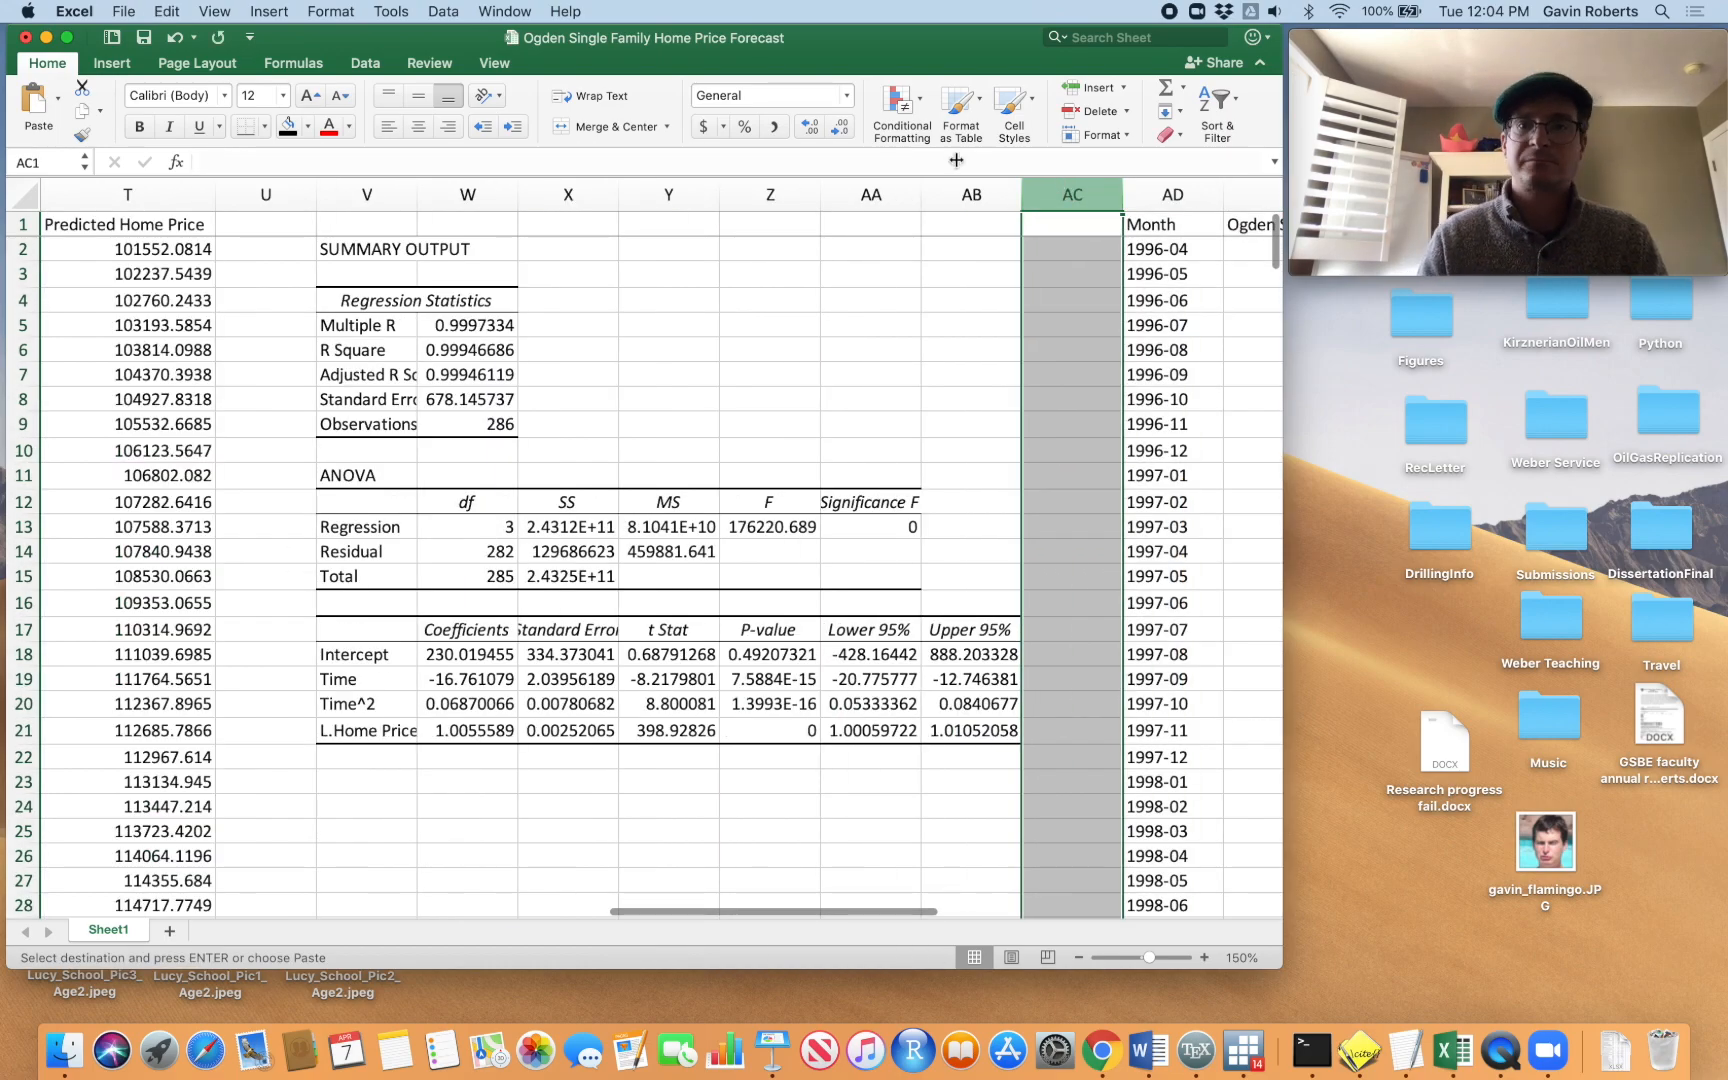
left_click_drag(1122, 194, 1056, 199)
scroll(842, 356, "right", 10)
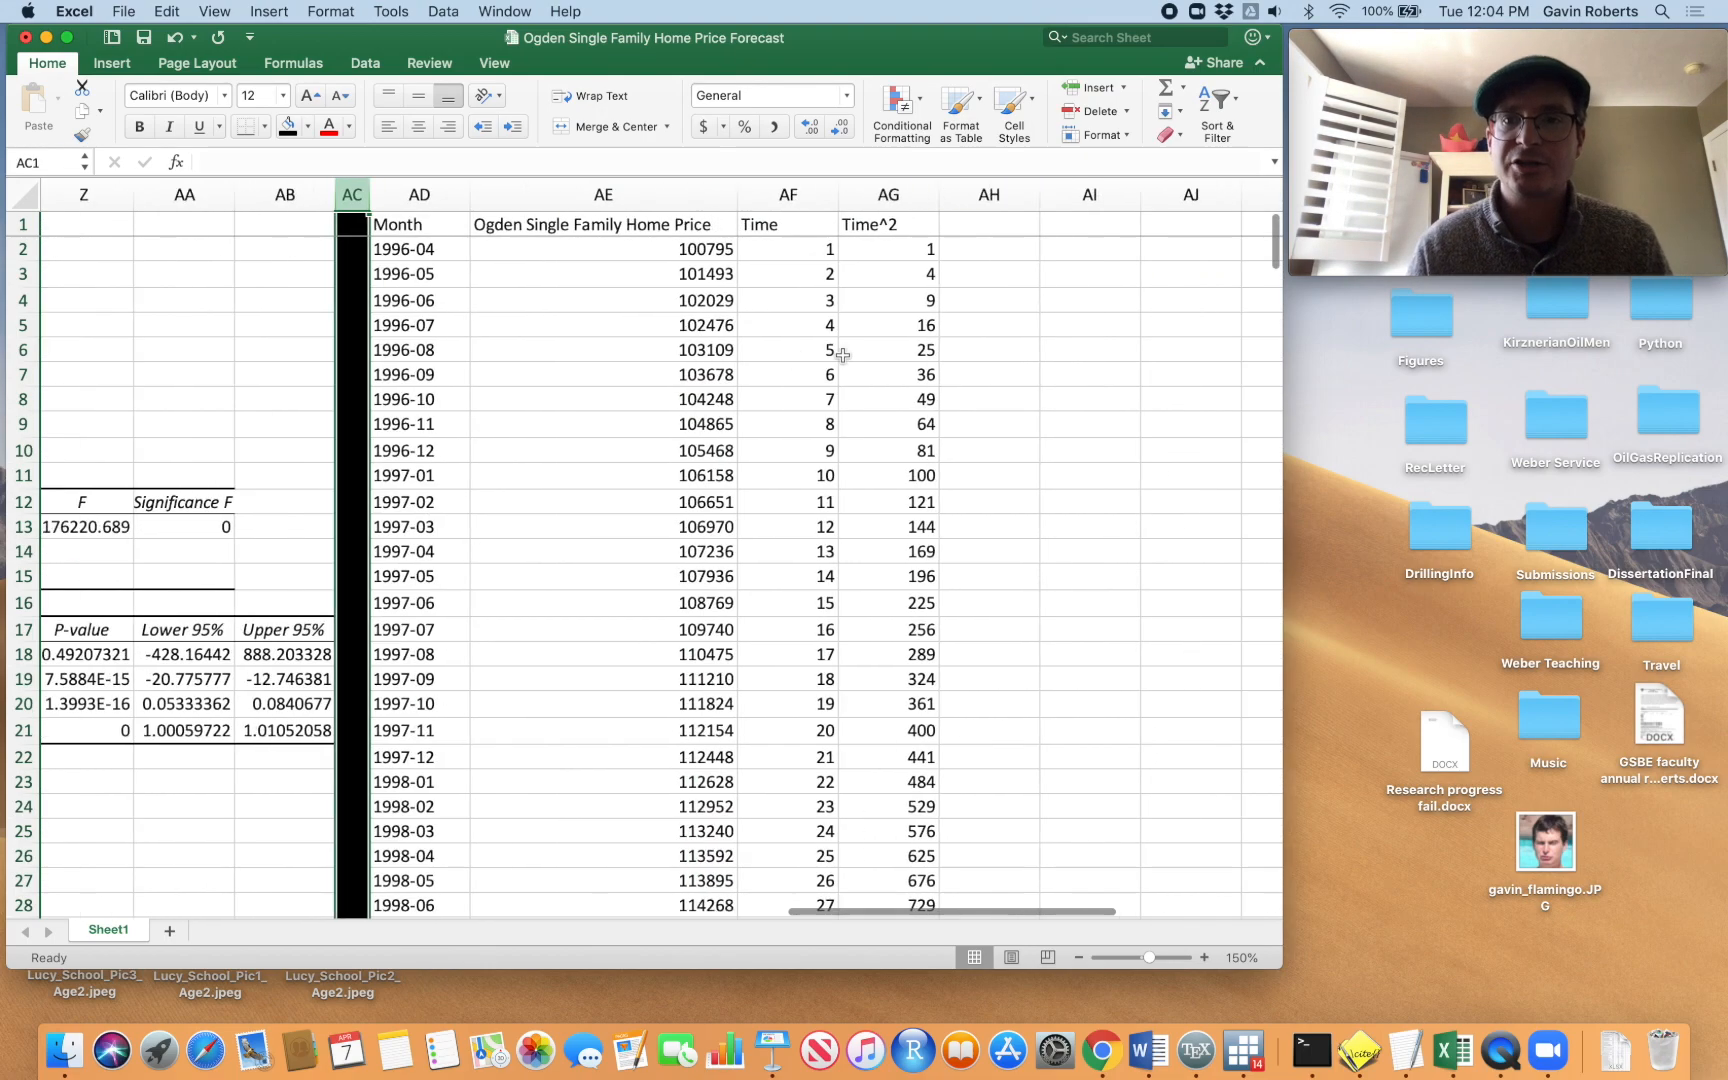
Enter the header "L.13 Home Price" in AH1 and widen column AH to fit it
left_click(1030, 347)
left_click(946, 224)
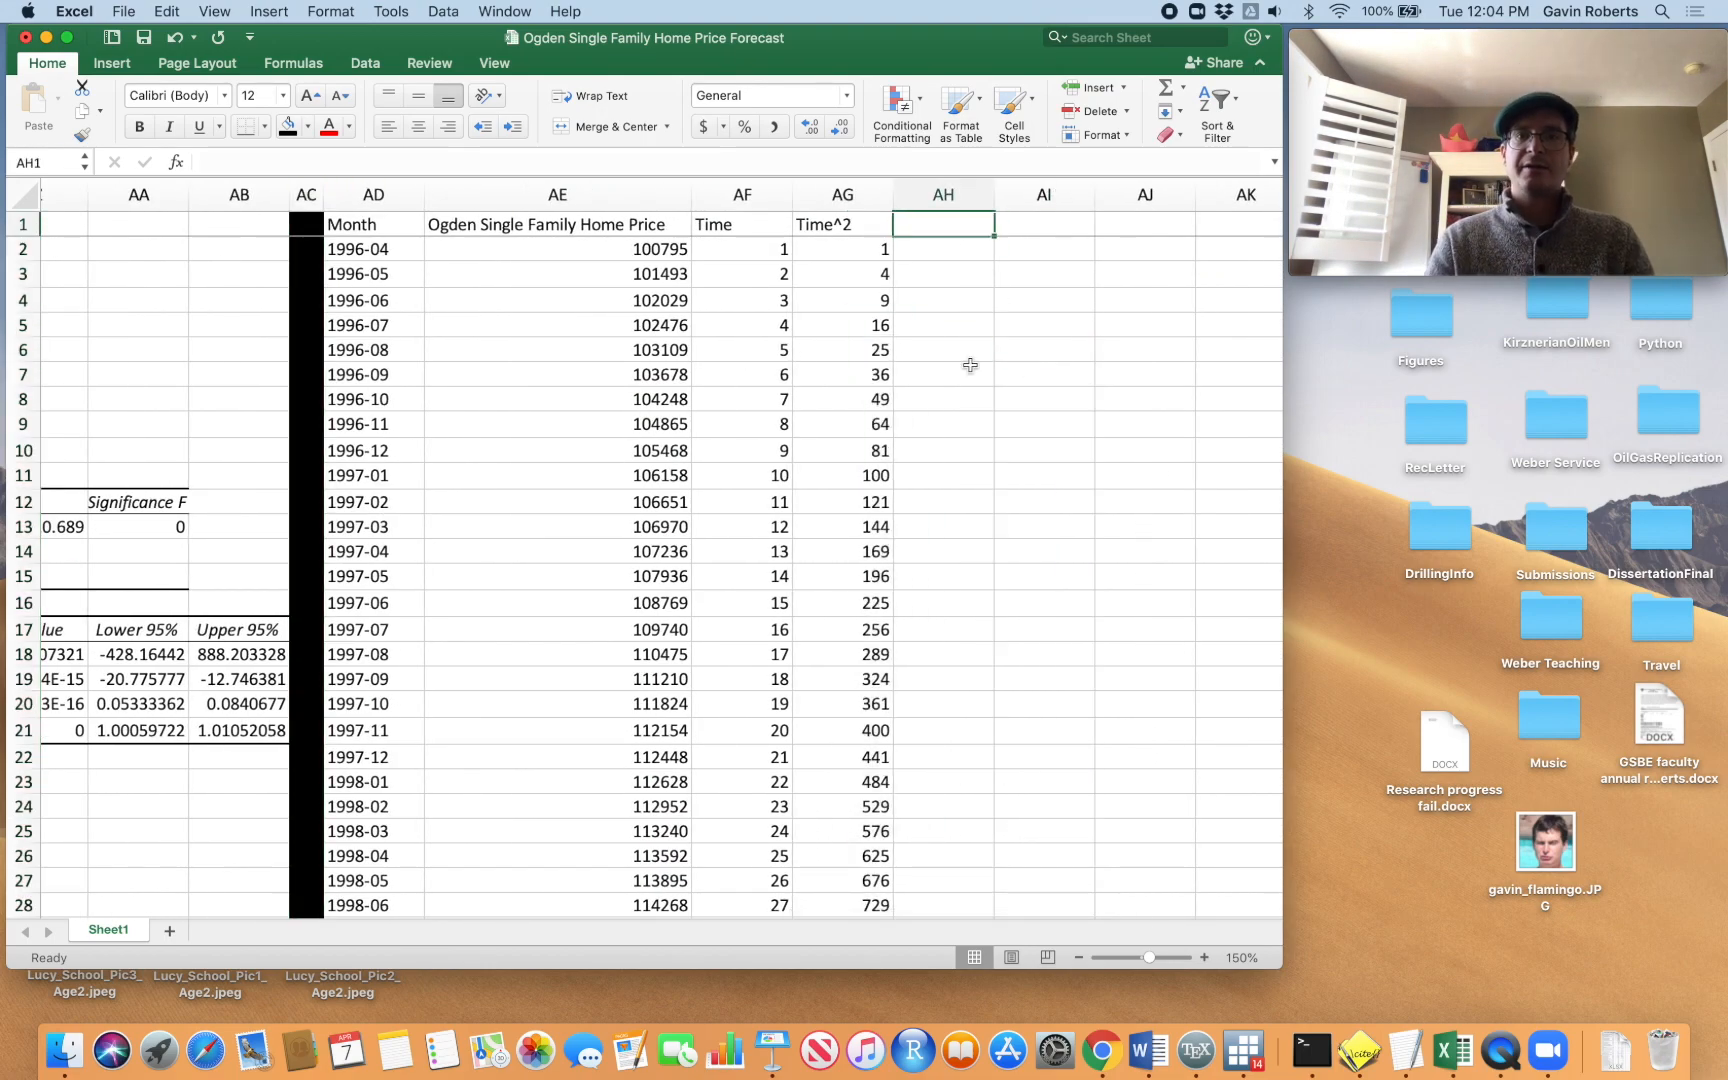
type("L.13")
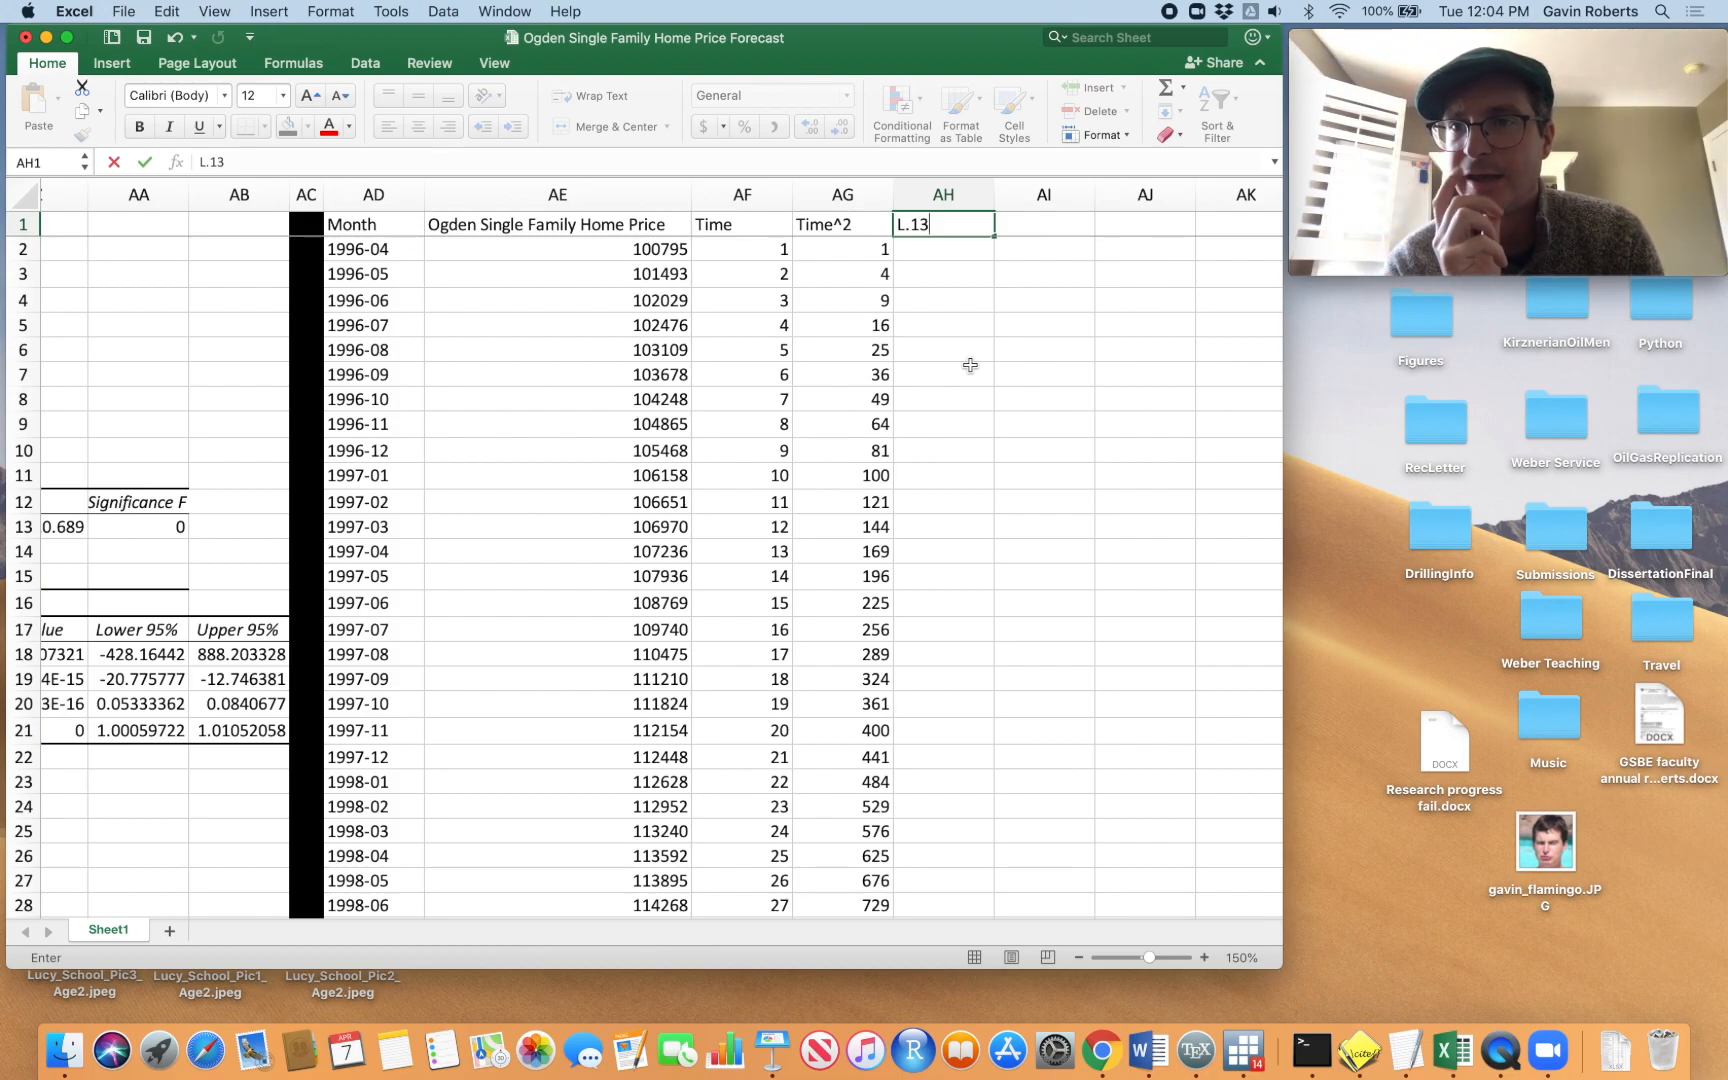
left_click(960, 221)
type("H")
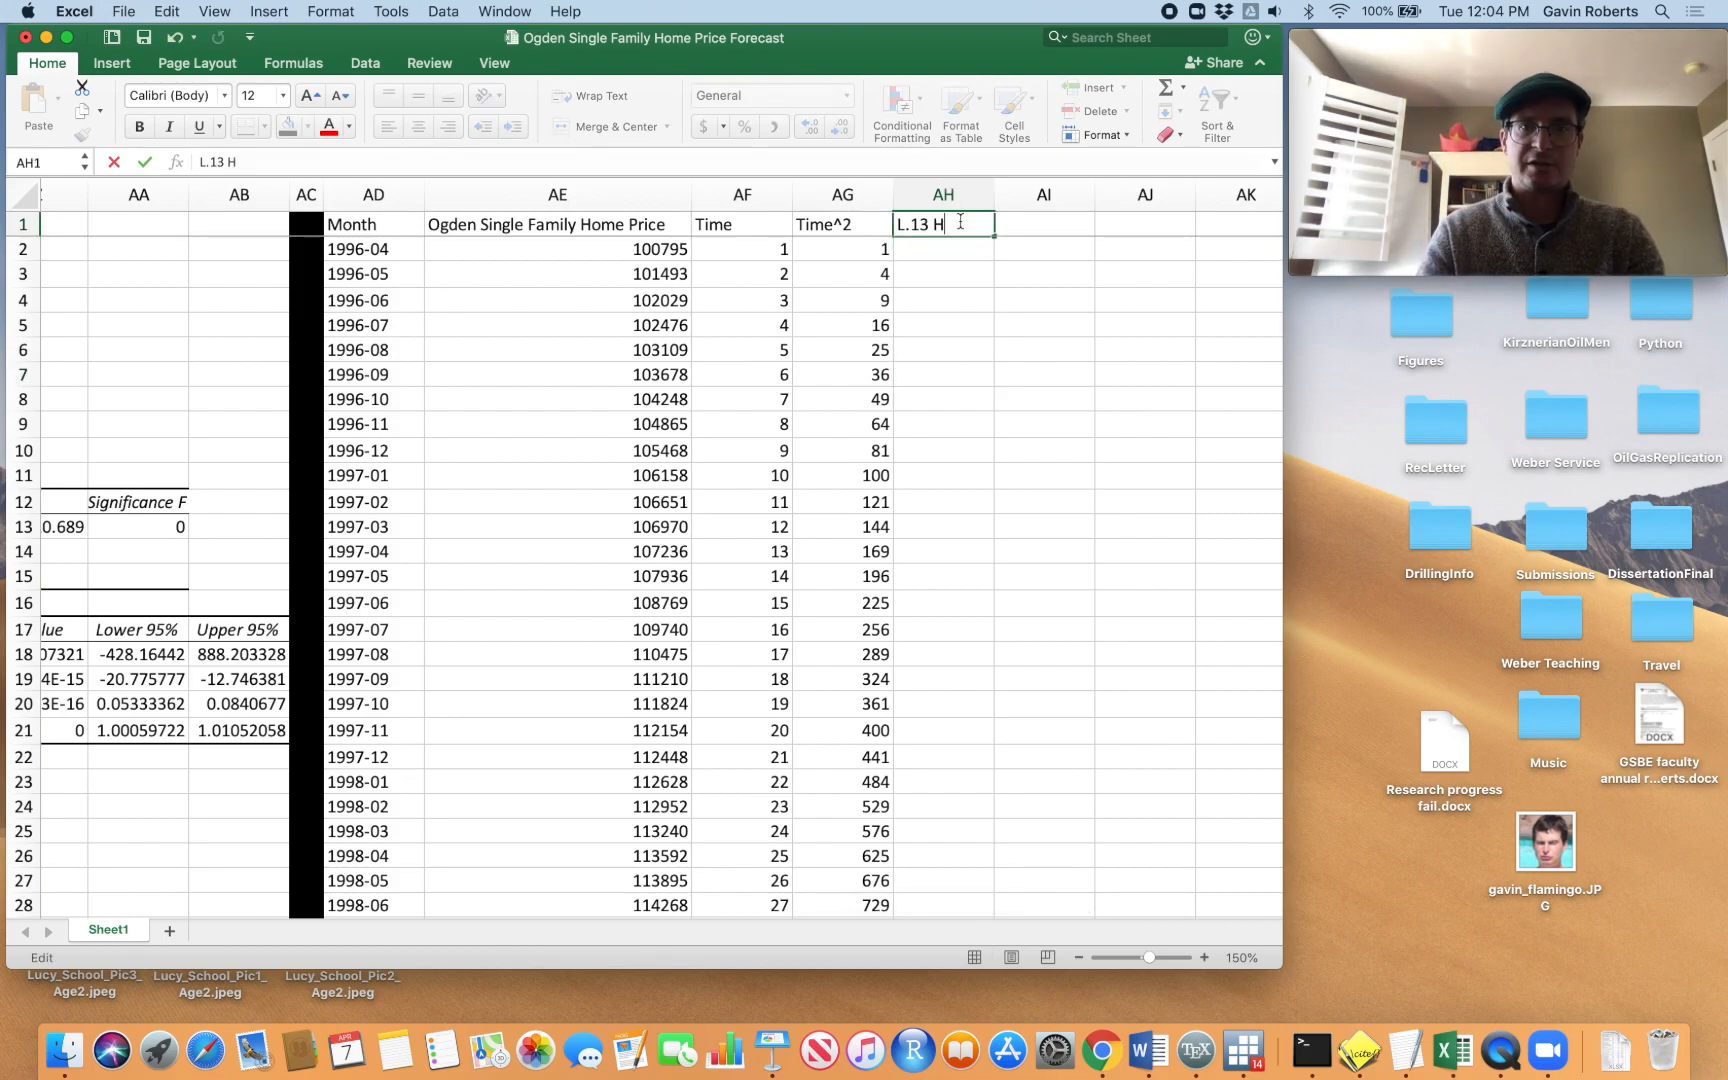
type("ome PRice")
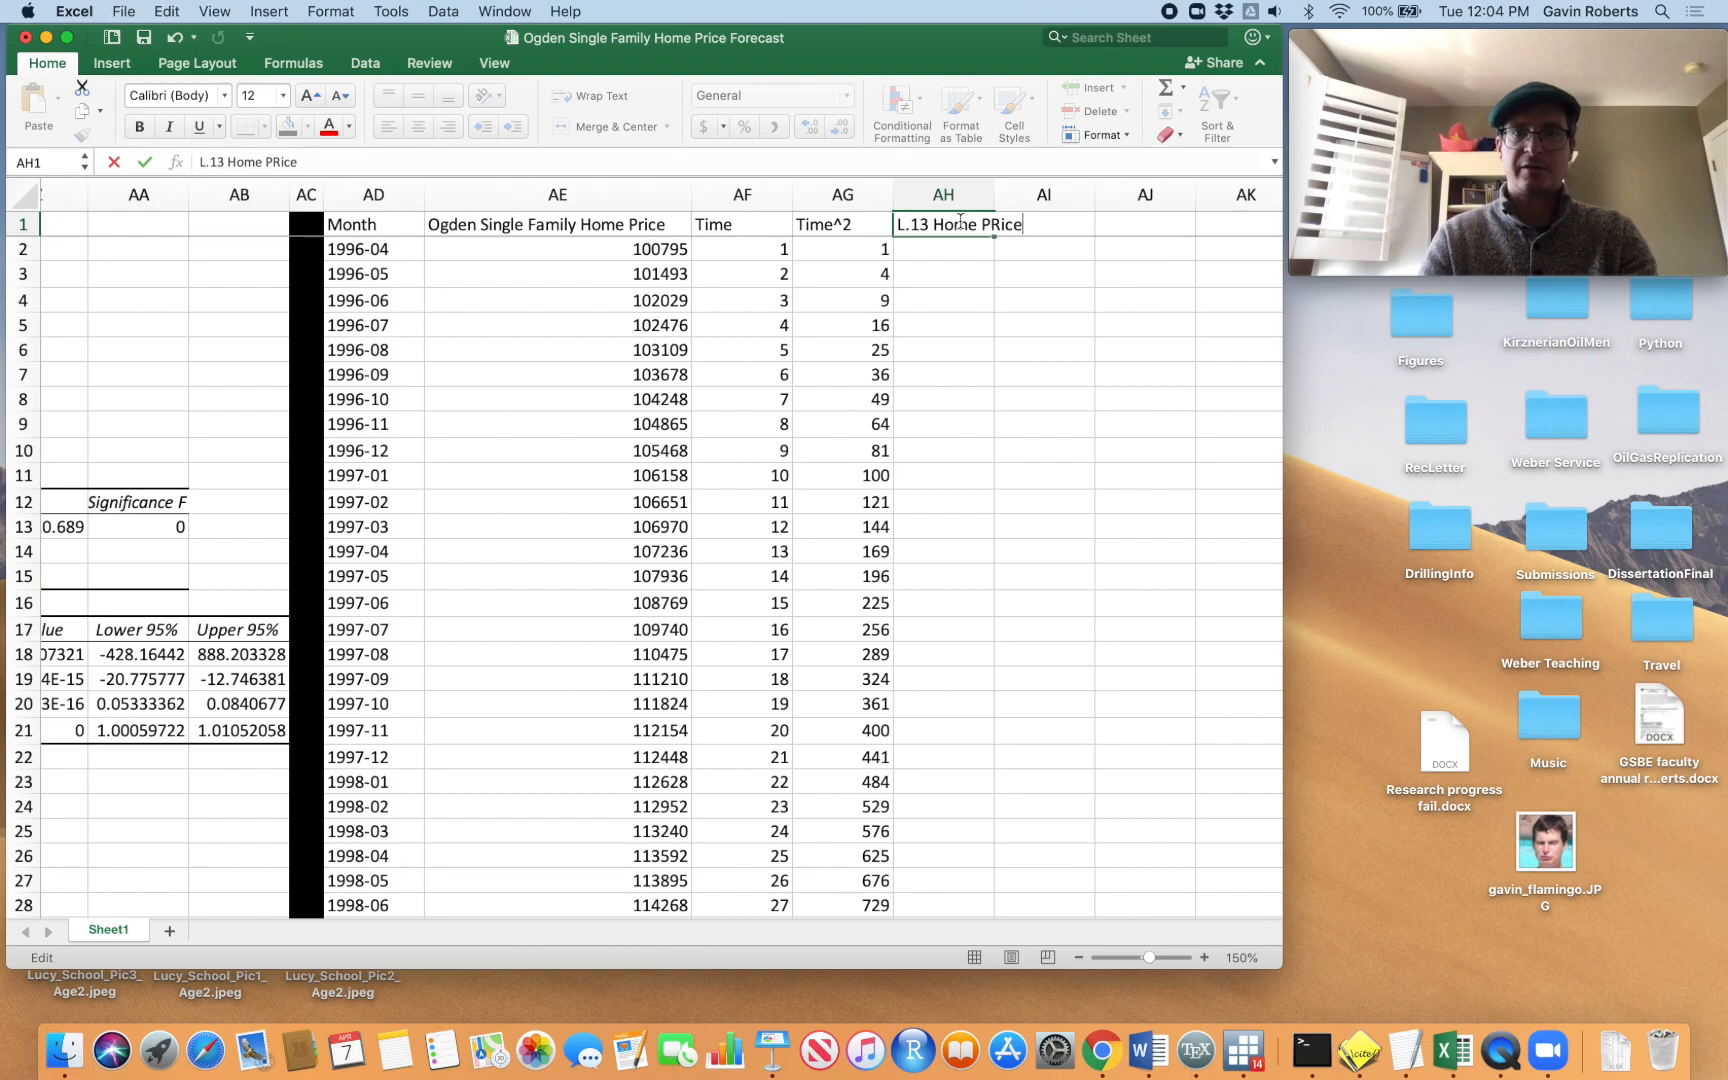
key("BackSpace")
key("BackSpace")
key("BackSpace")
type("rice")
left_click(1024, 306)
left_click_drag(991, 194, 1063, 390)
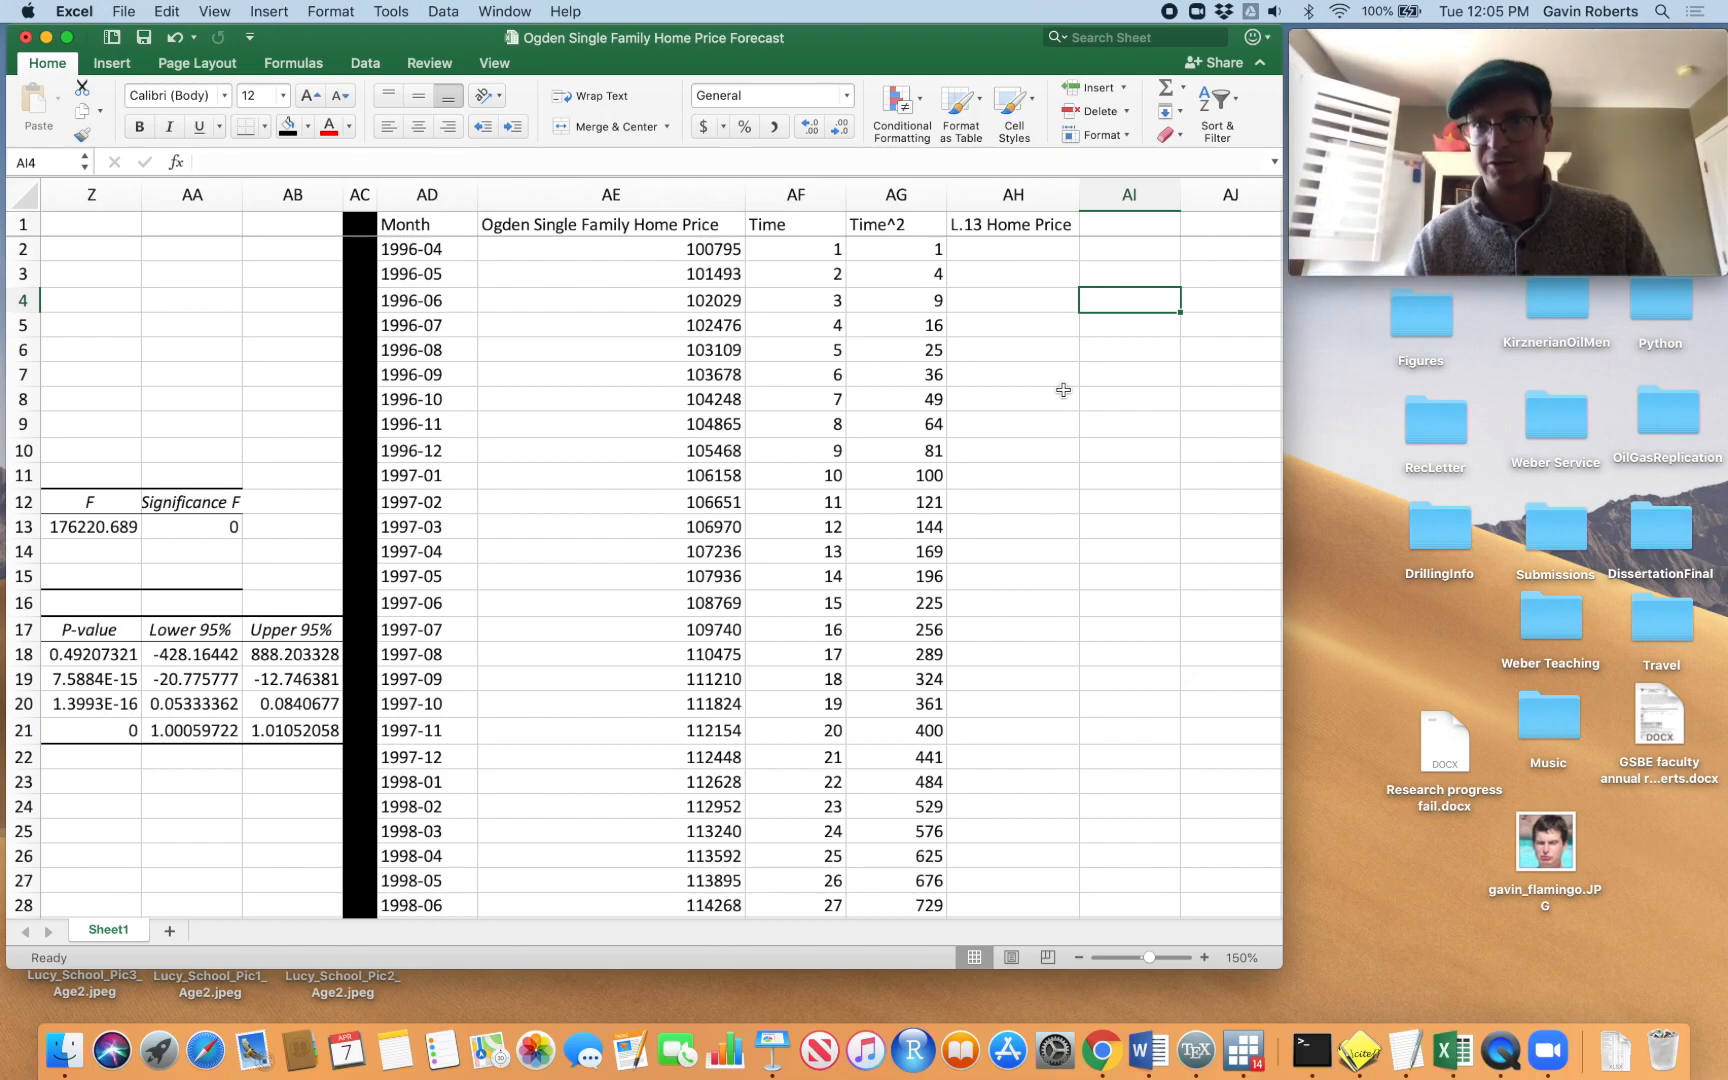
left_click(1016, 276)
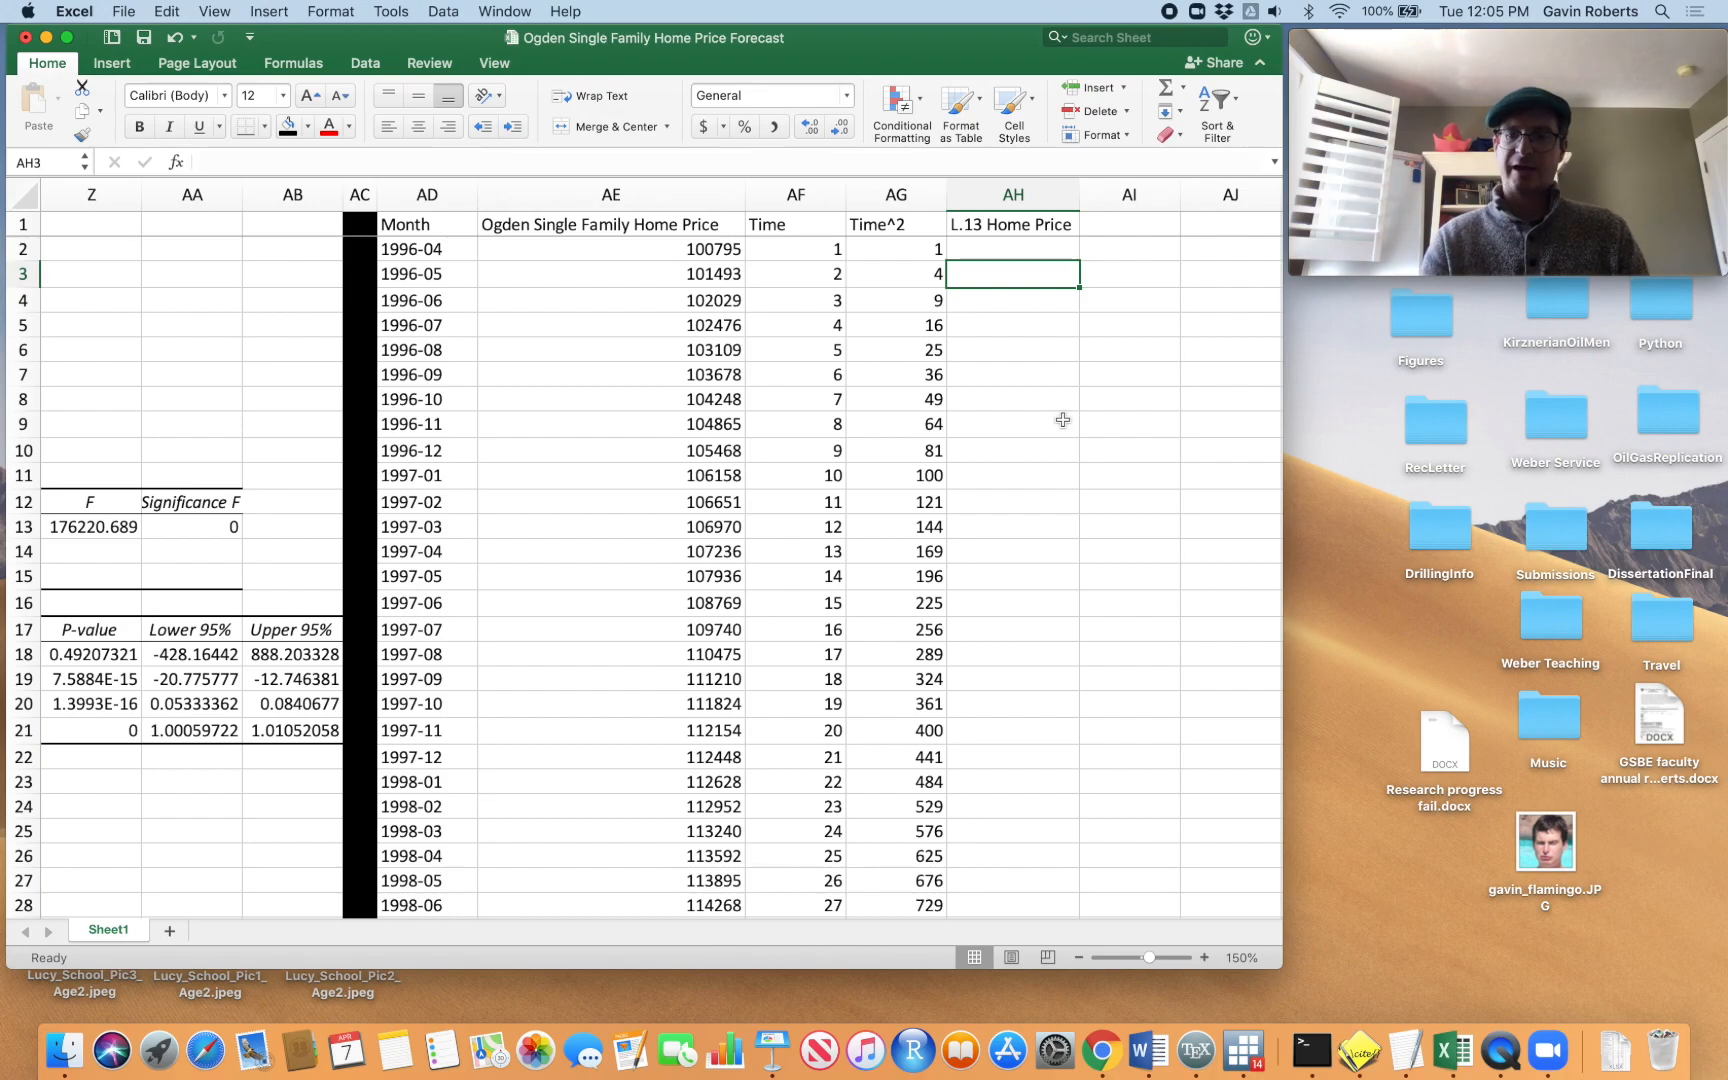
key("Down")
key("Down")
key("Down")
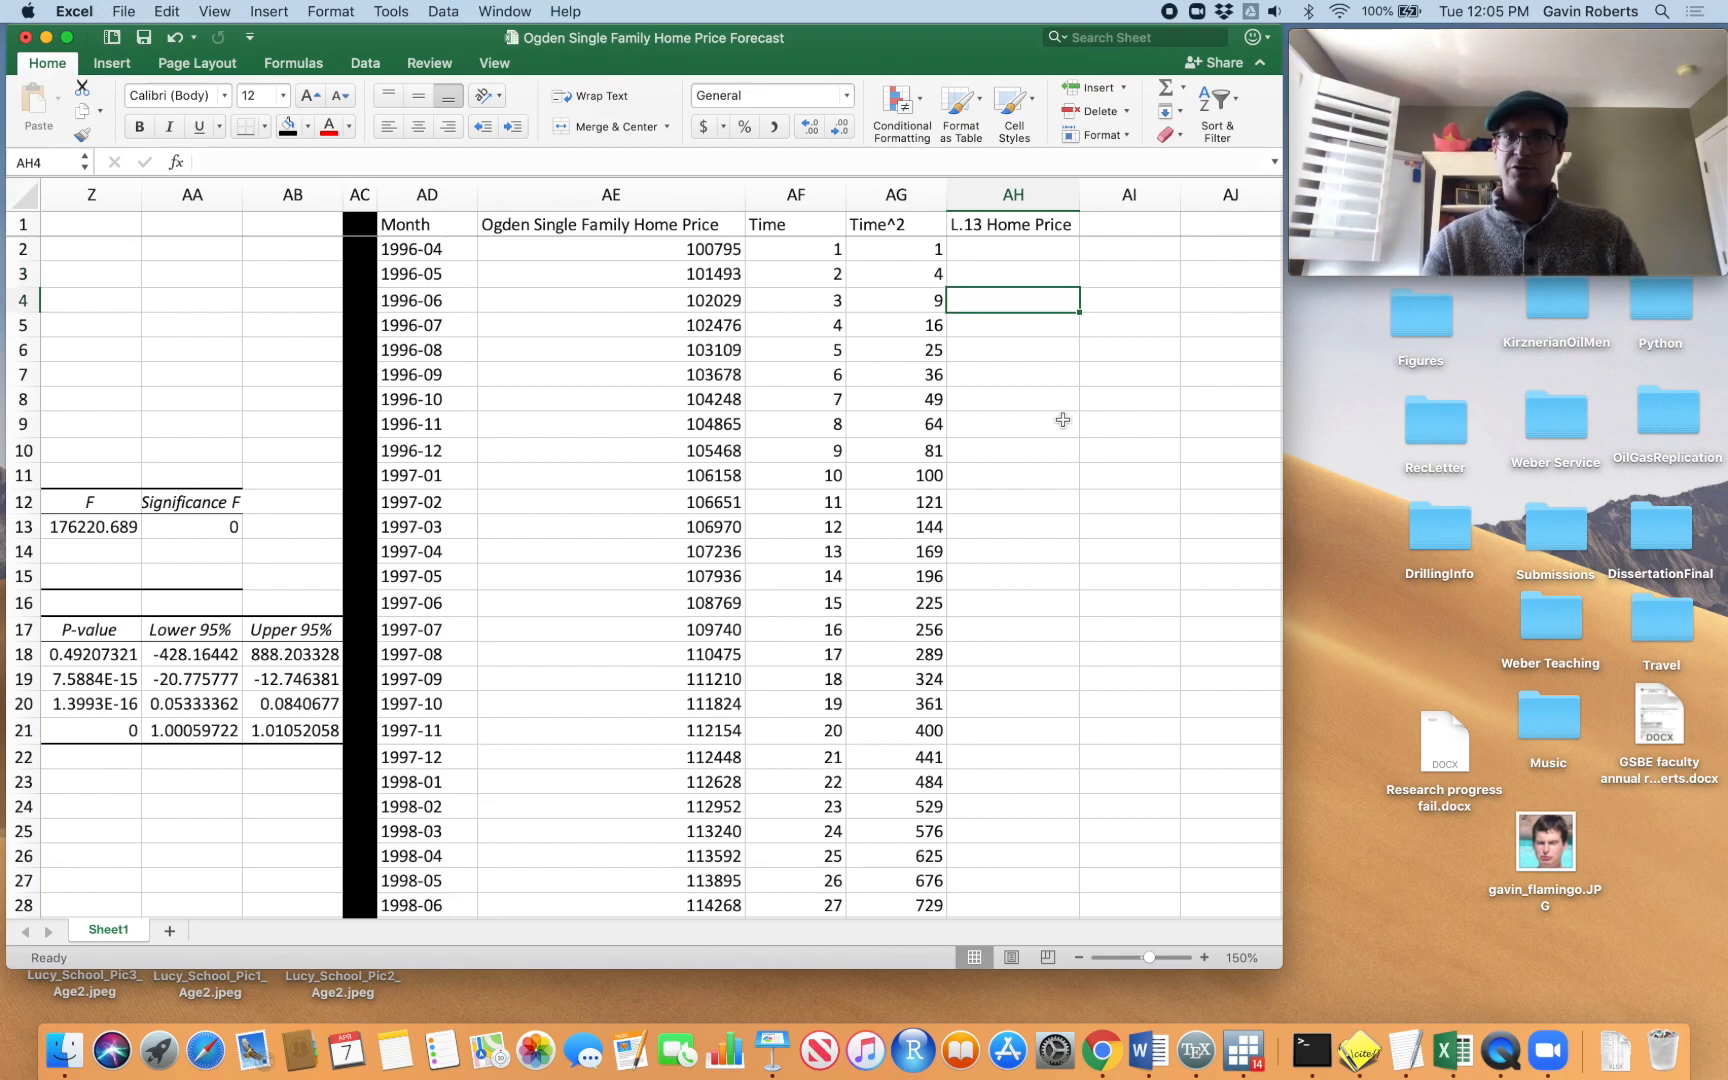
key("Down")
key("Down")
key("Down")
key("Down")
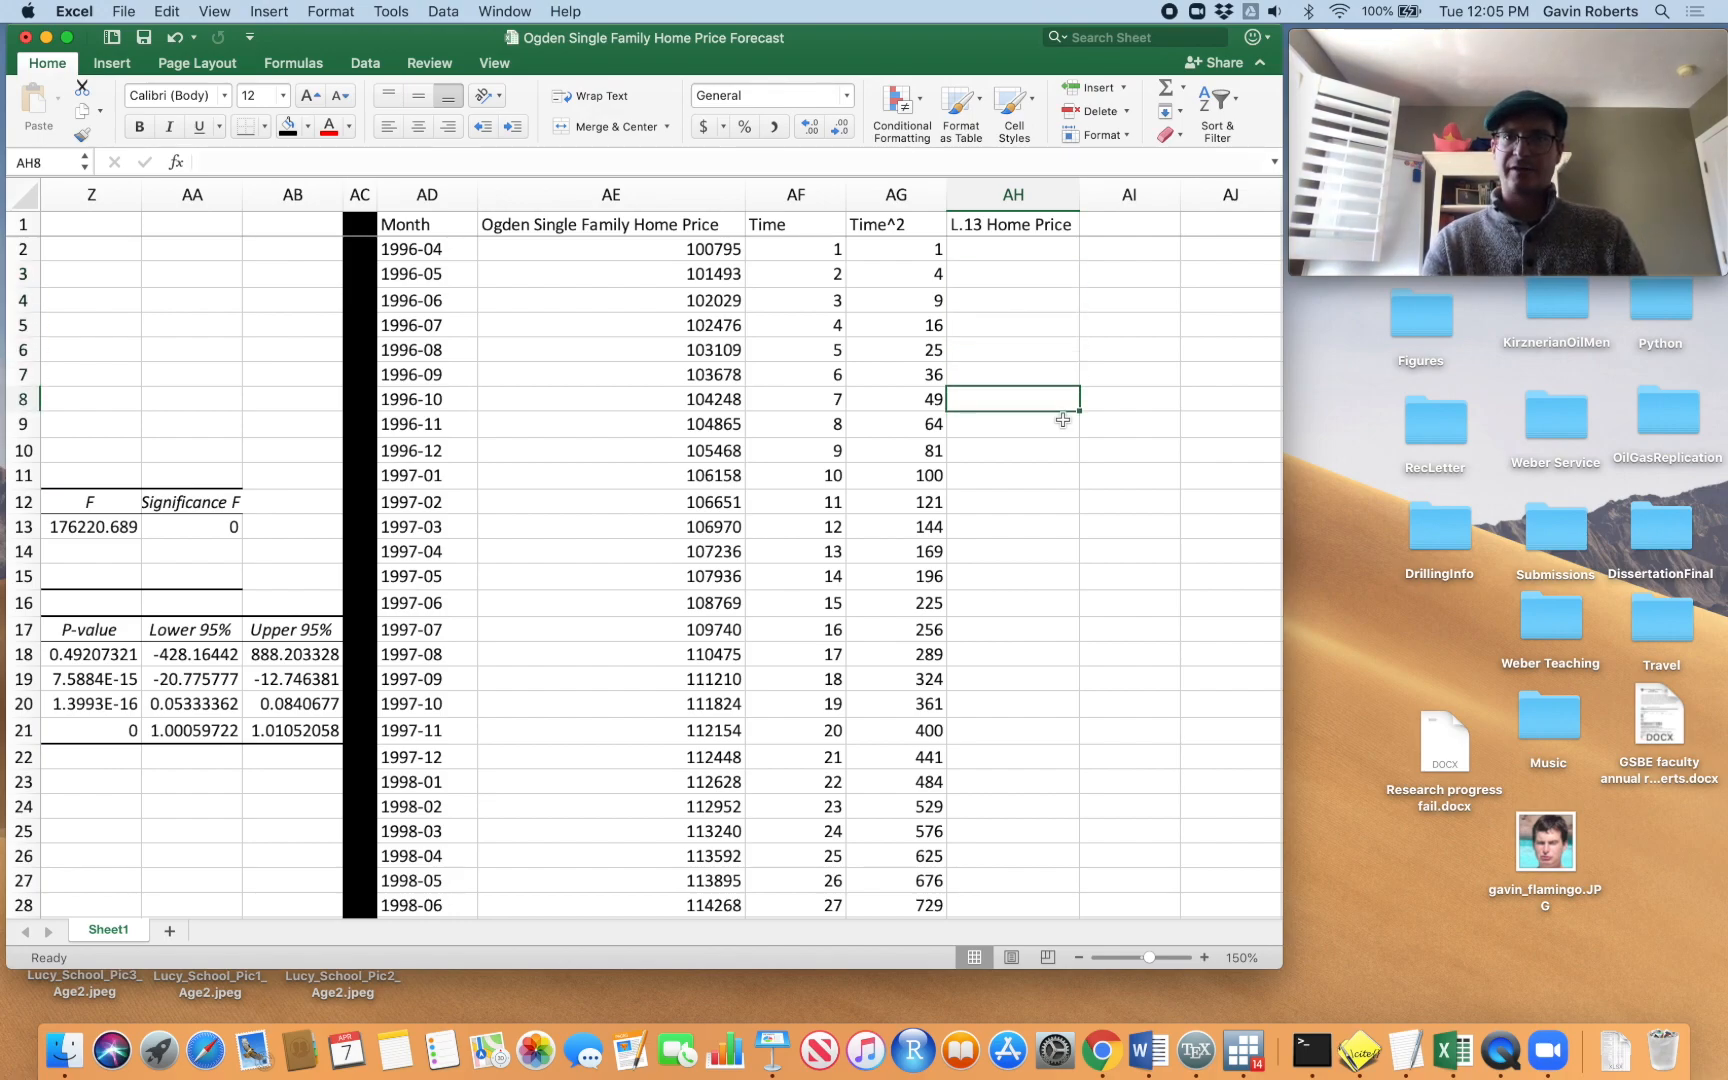
key("Down")
key("Down")
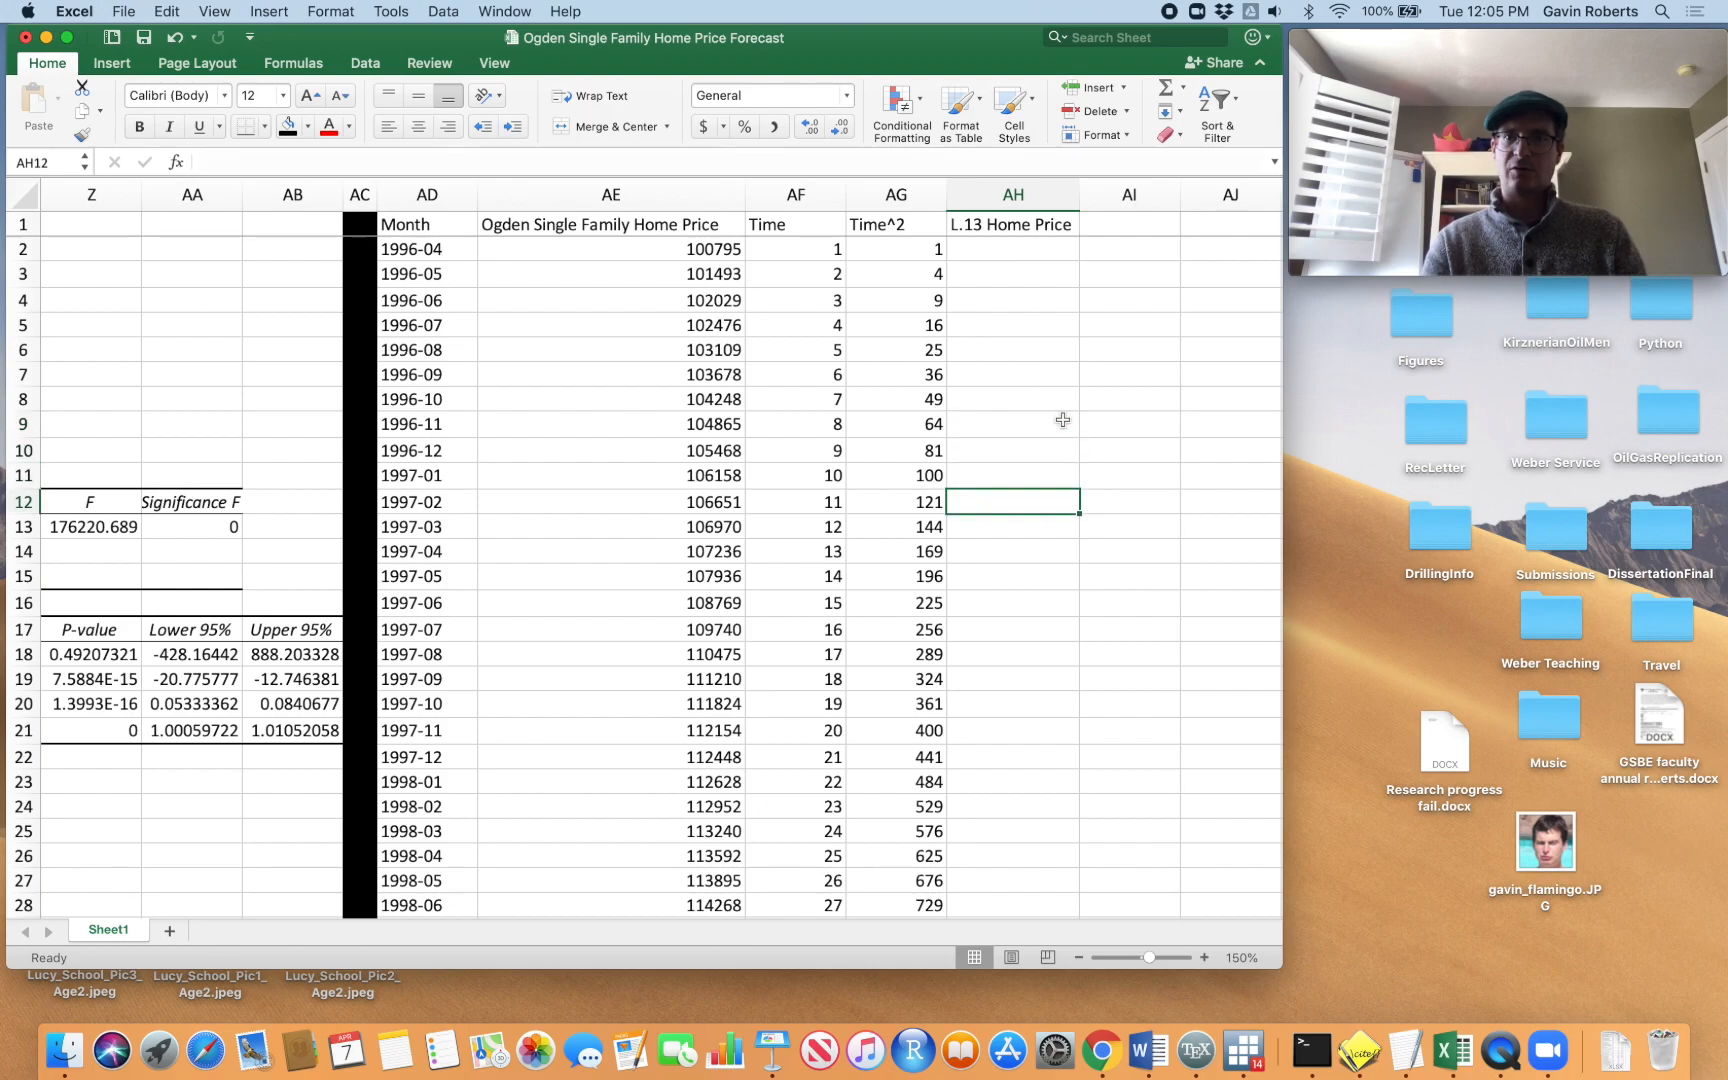
Enter the formula =AE2 in AH15, the 1997-05 row, and fill it down the L.13 Home Price column
left_click(1030, 274)
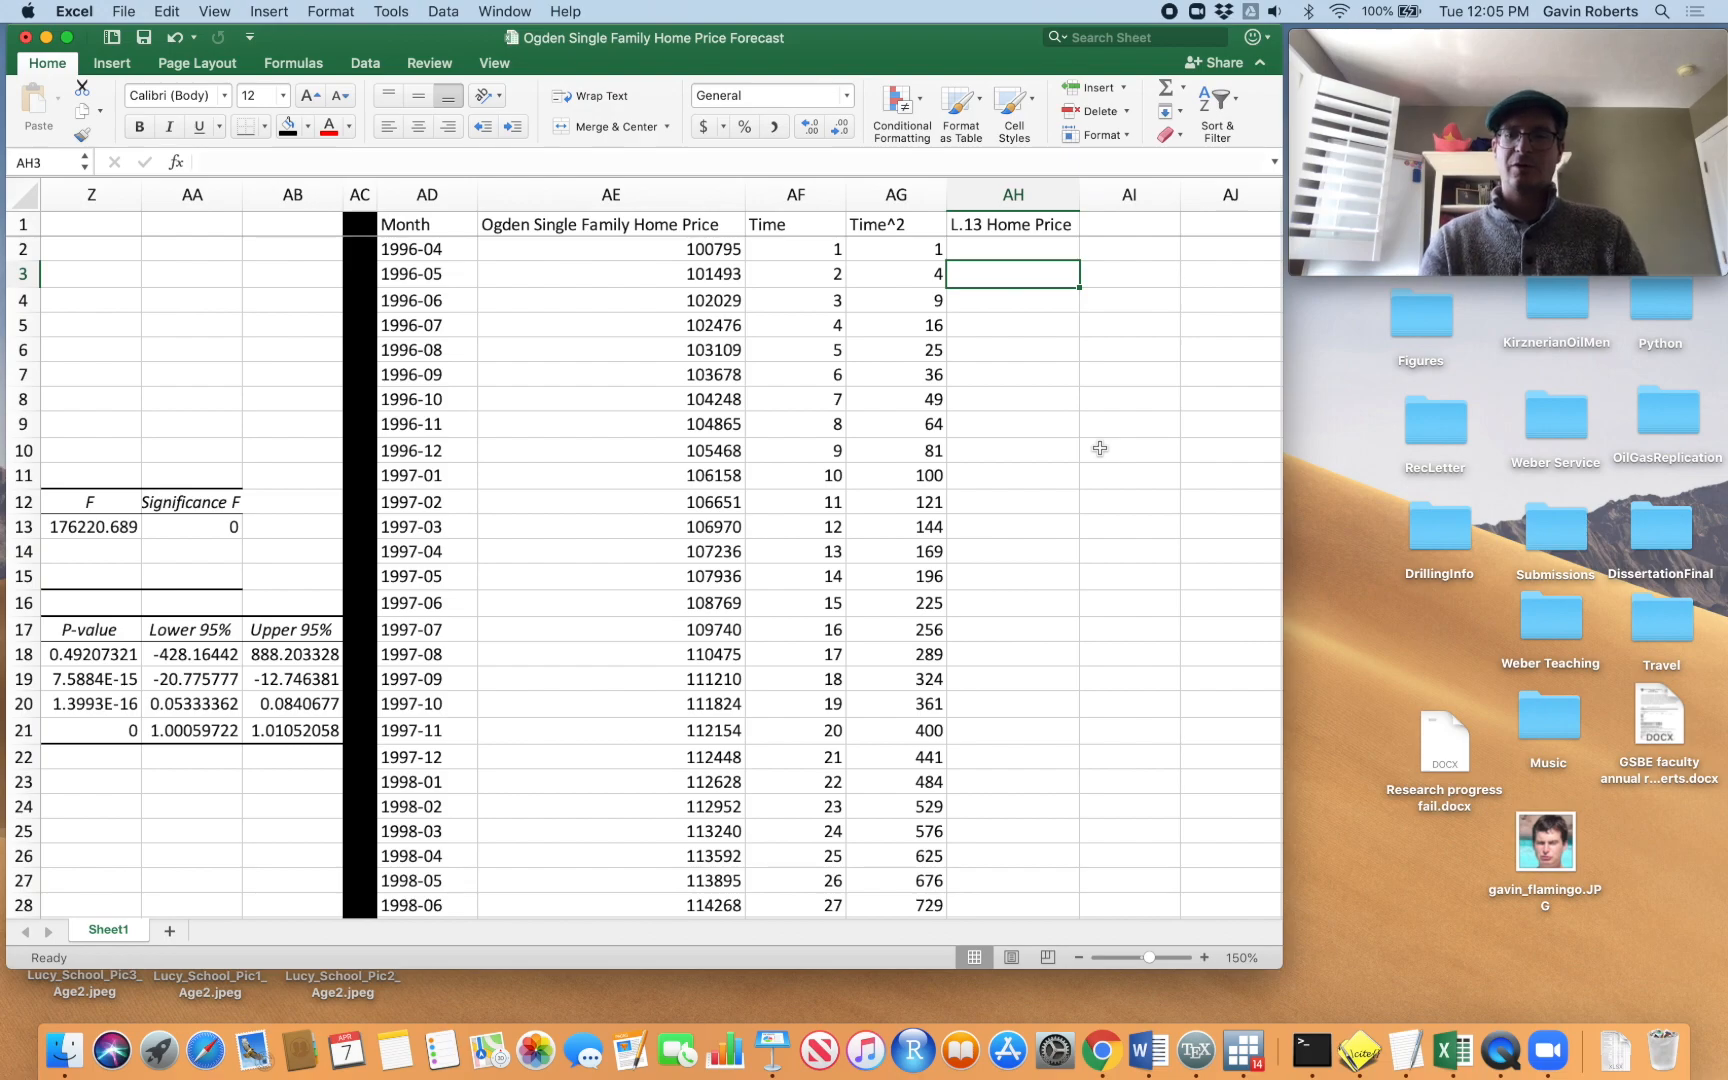
key("Down")
key("Down")
key("Down")
key("Down")
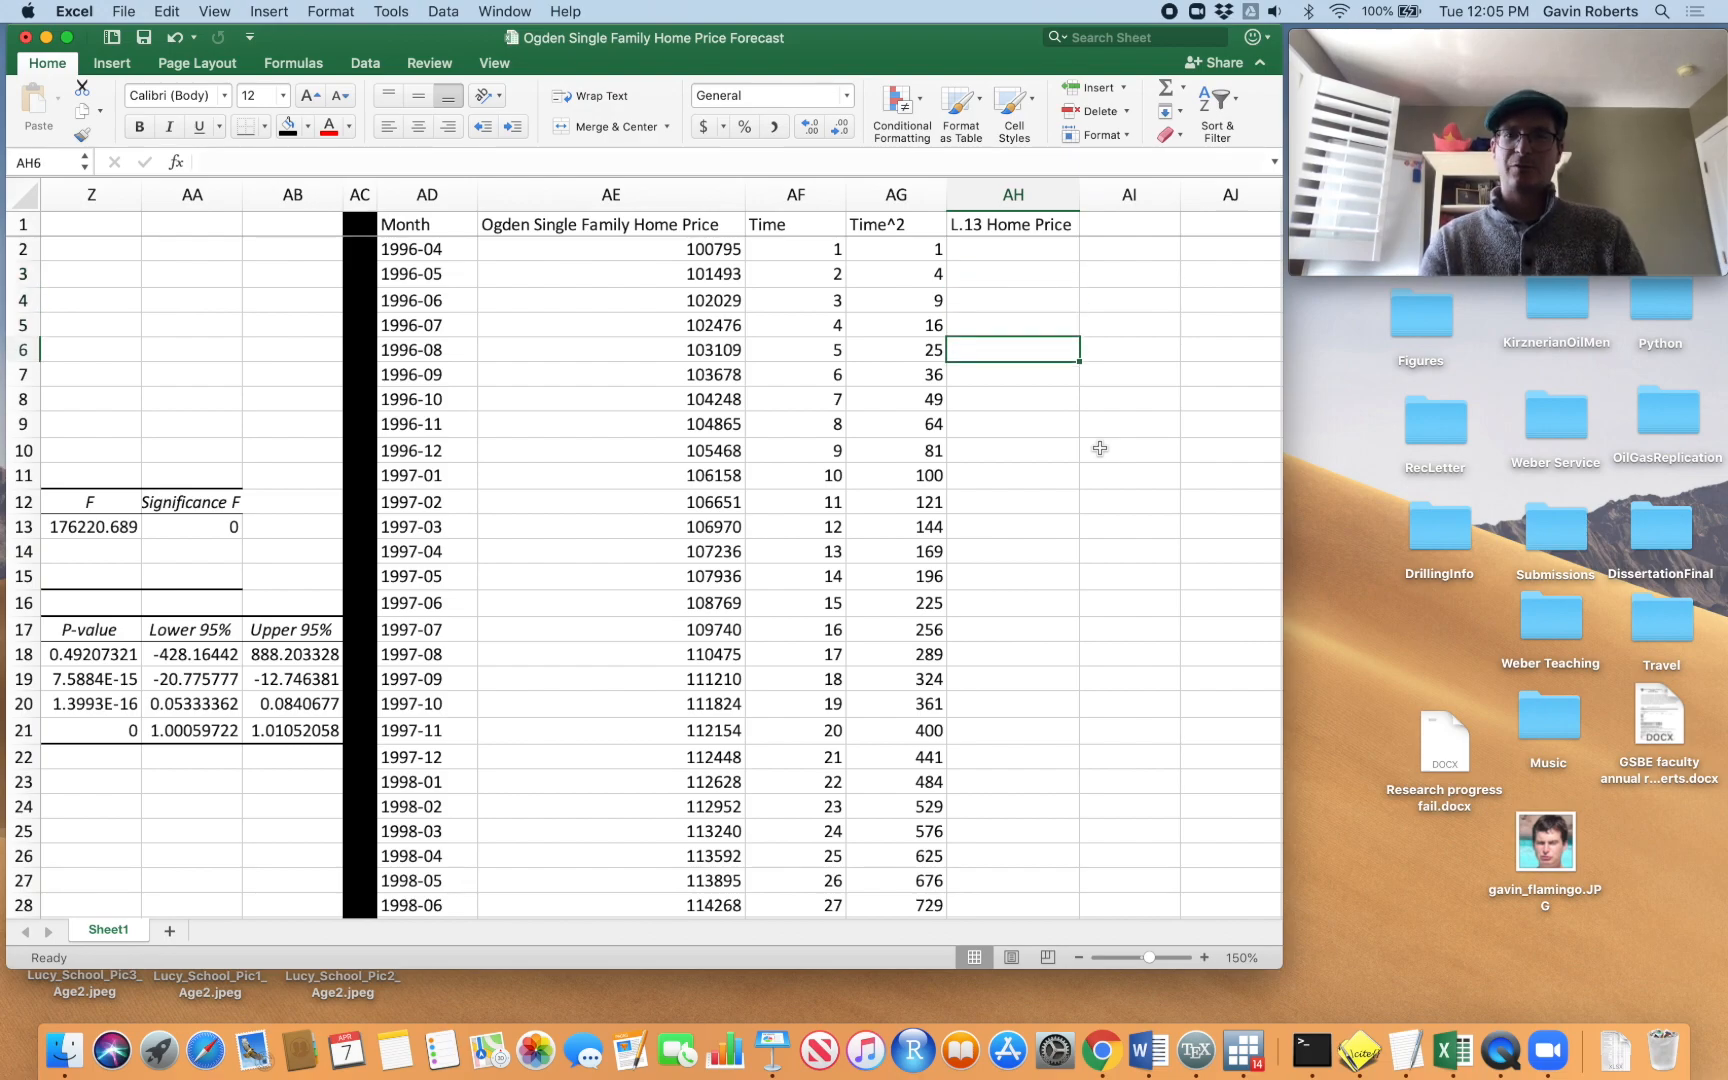
key("Down")
key("Down")
key("Down")
key("Down")
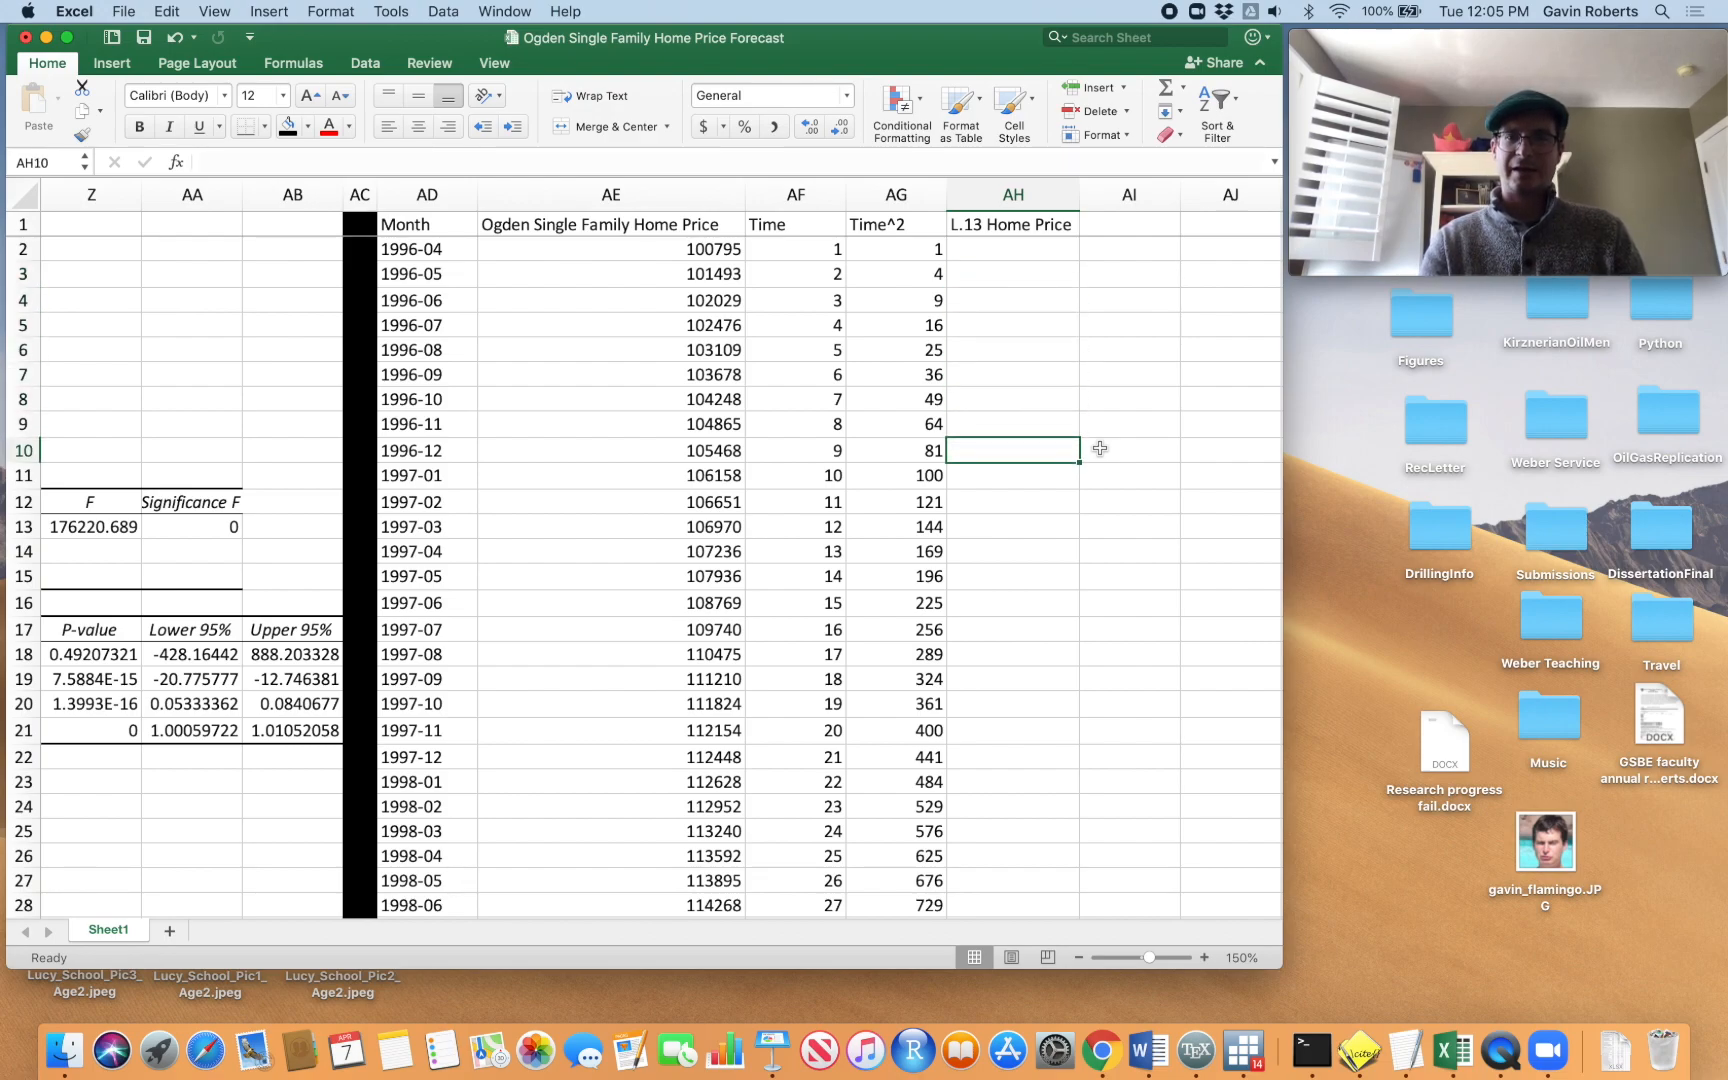
key("Down")
key("Down")
key("Down")
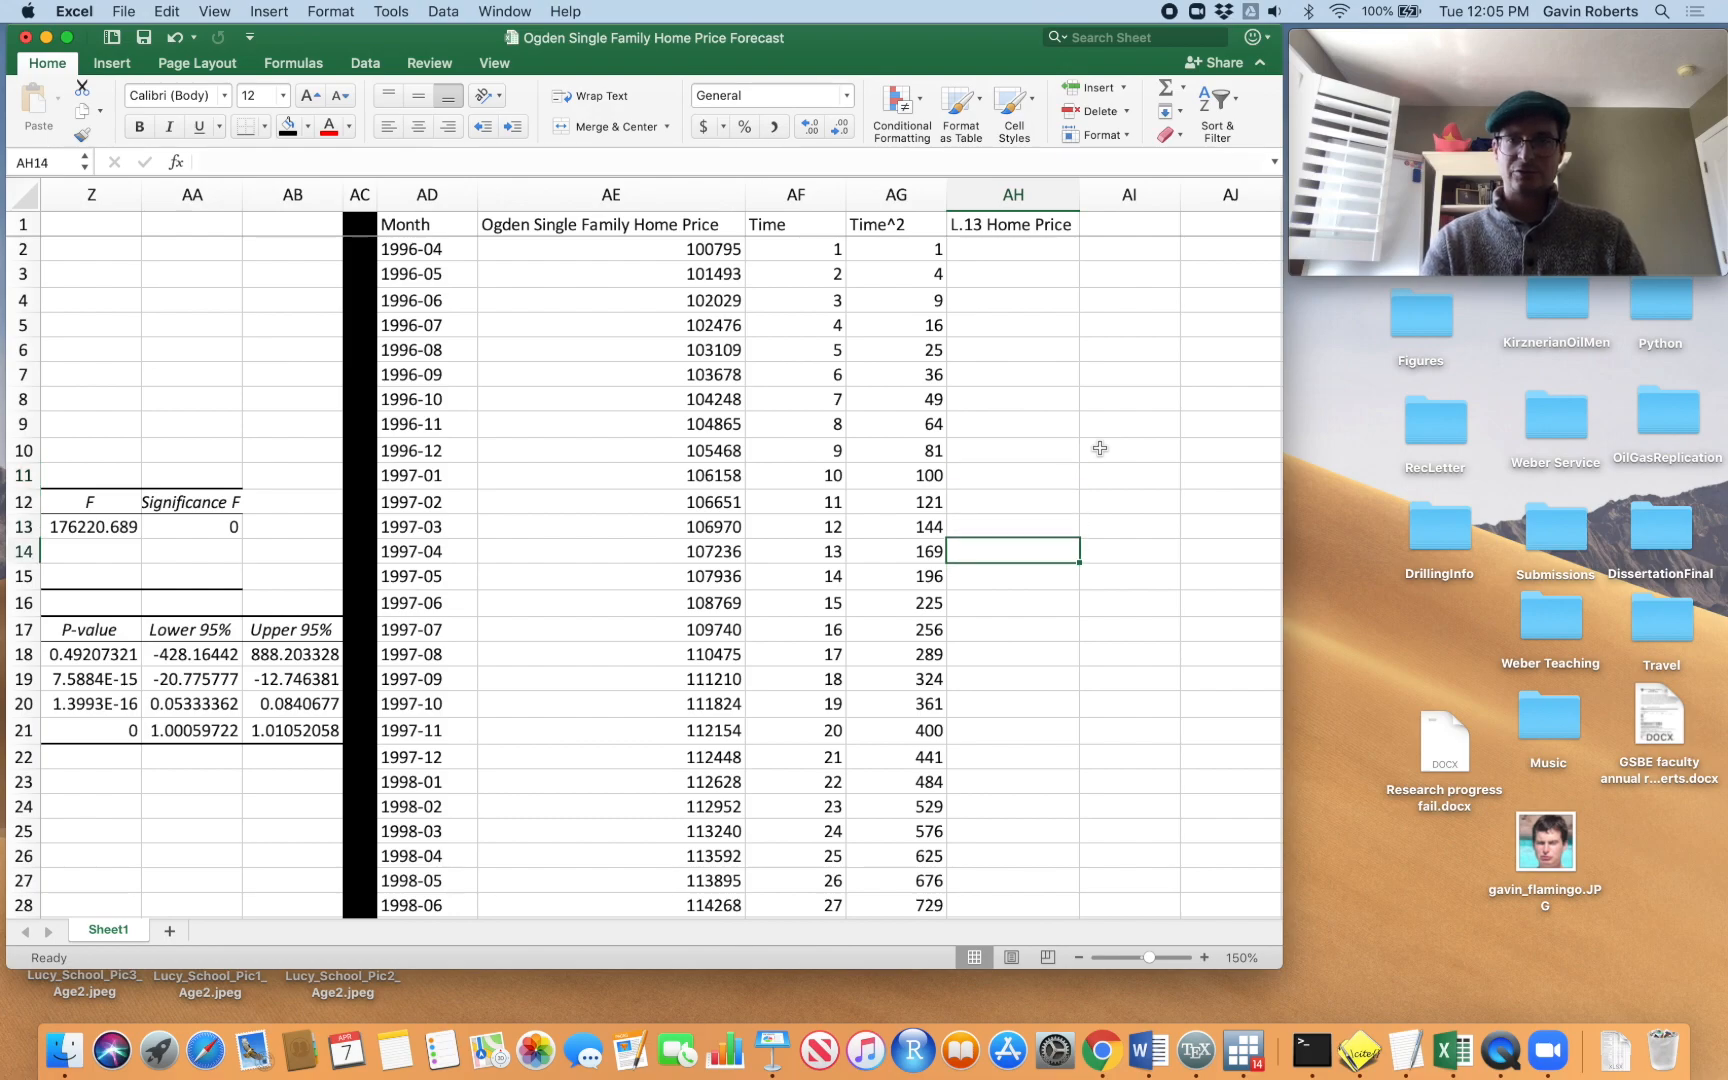
key("Down")
type("=")
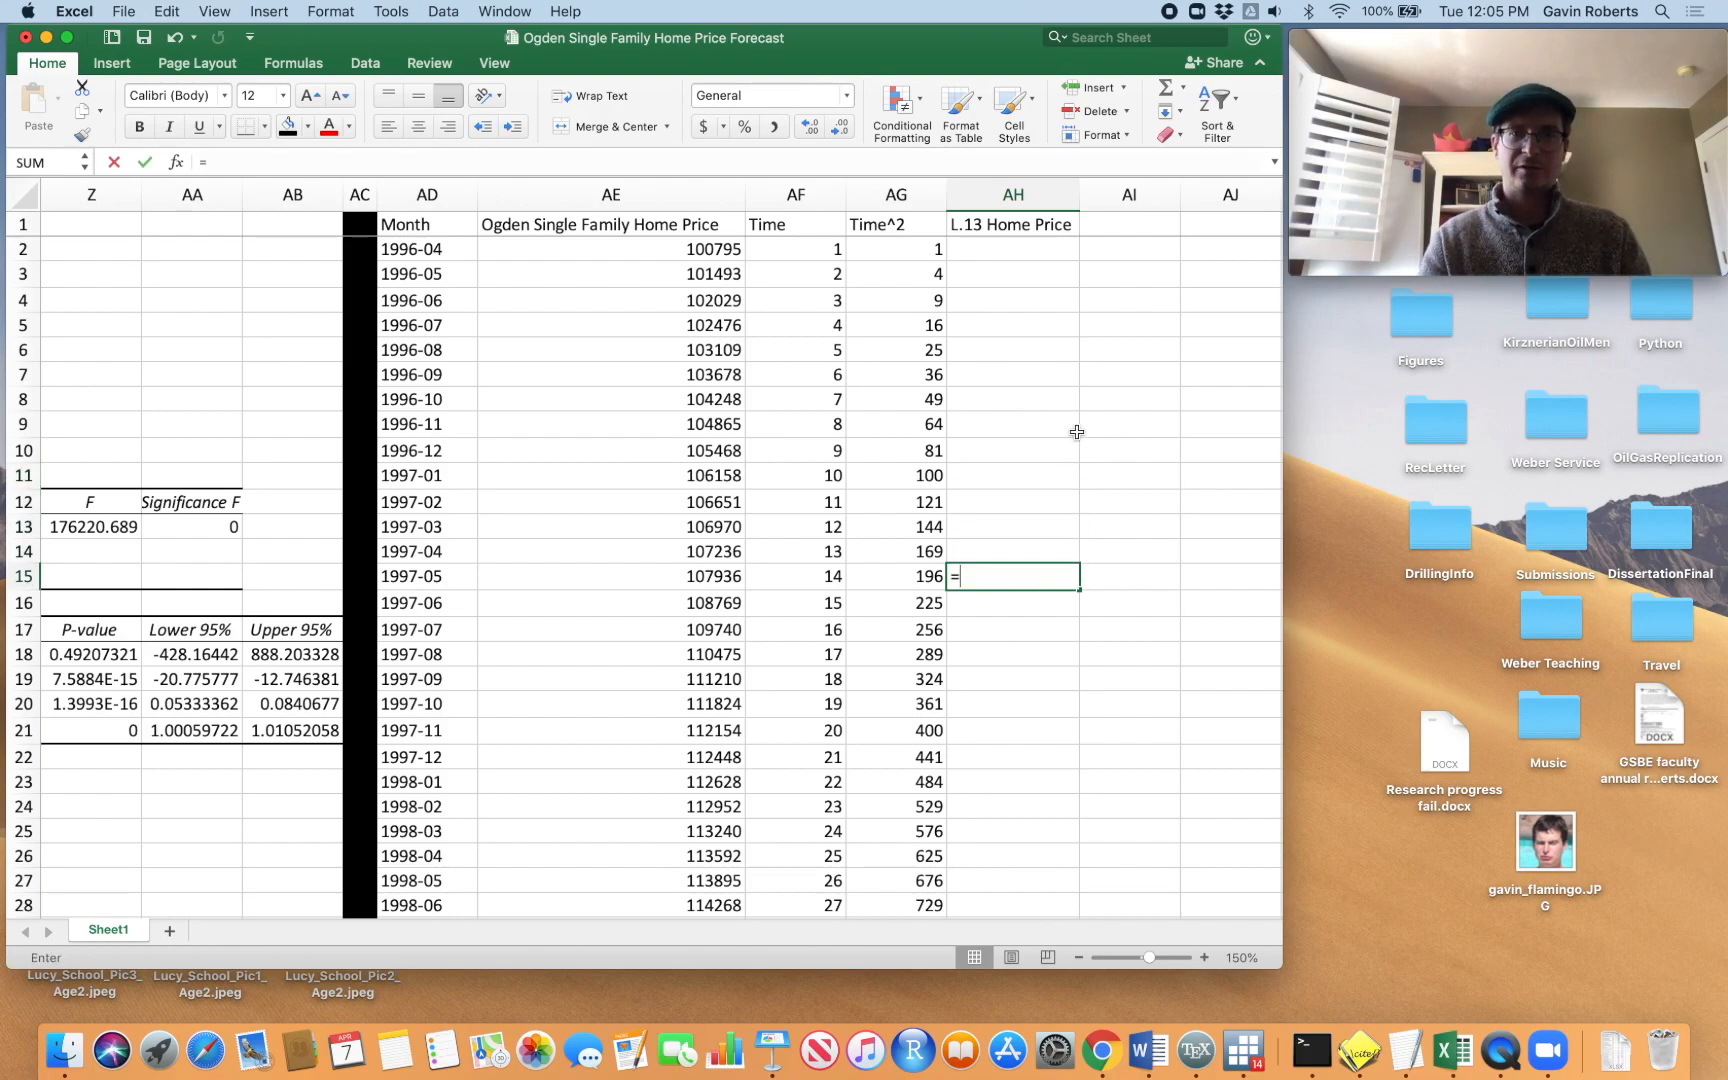
left_click(722, 300)
key("Up")
key("Up")
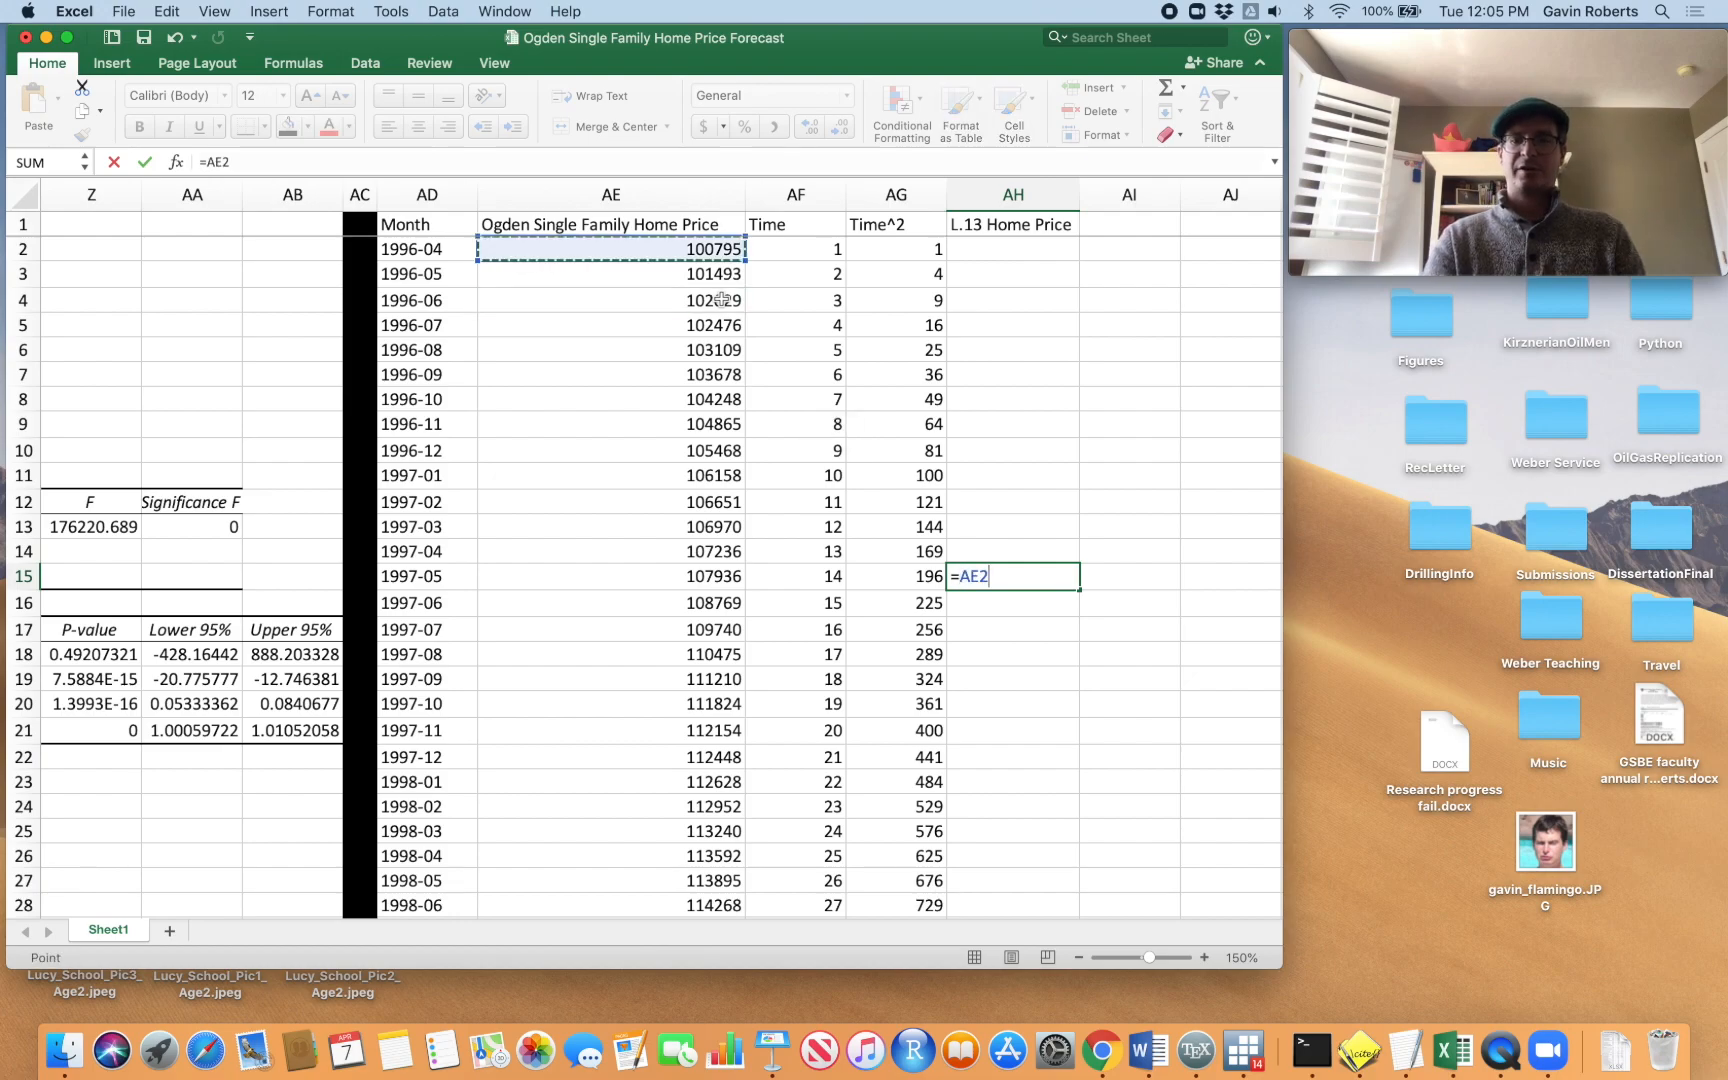
key("Return")
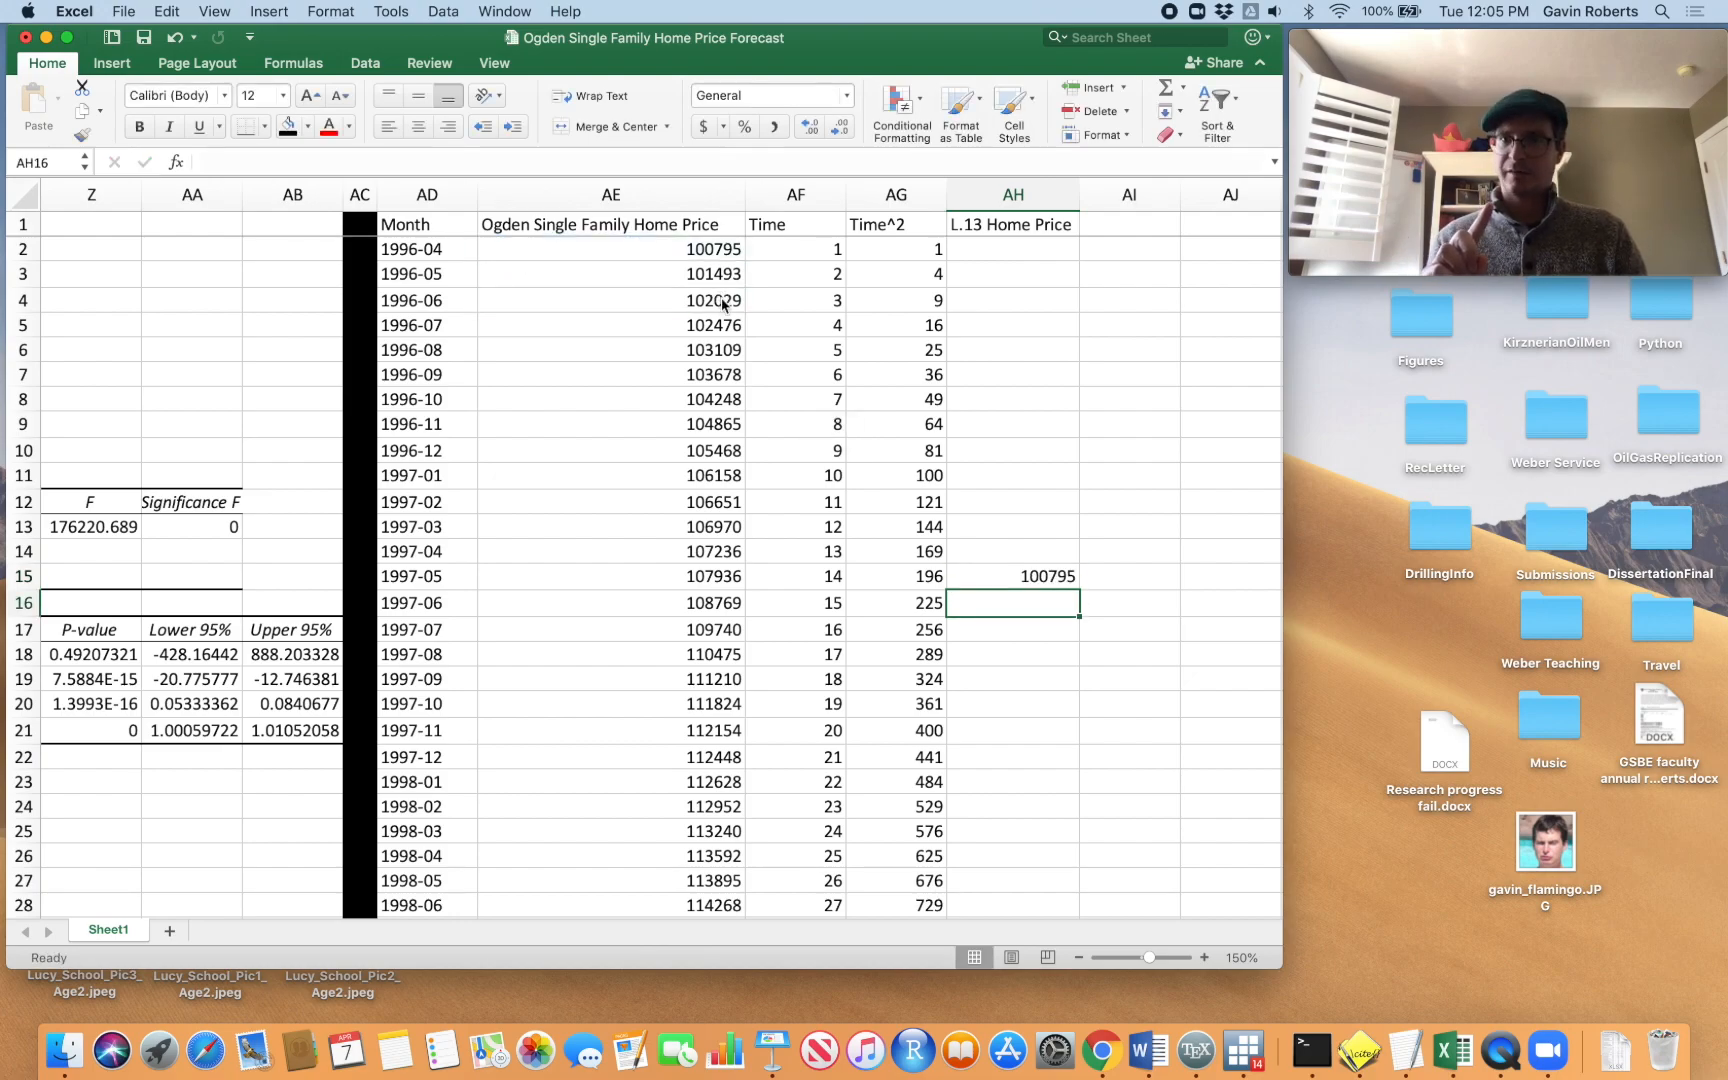
left_click(1038, 572)
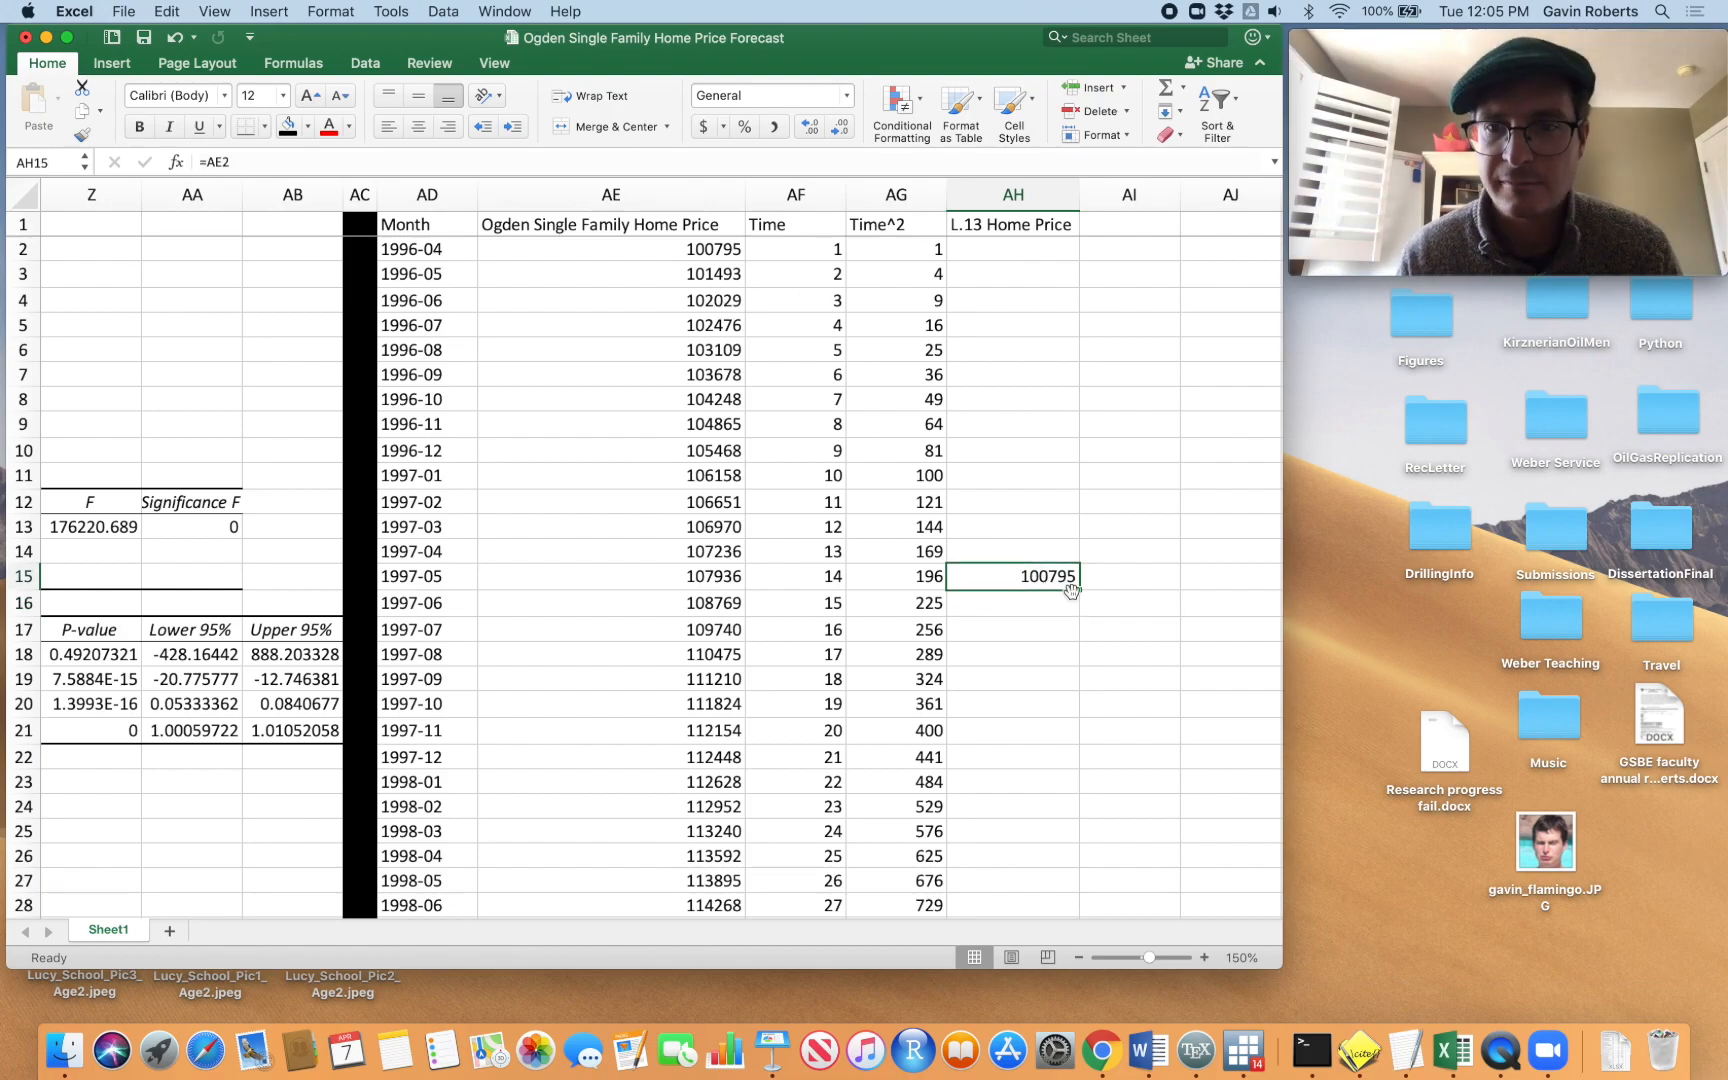
double_click(1077, 591)
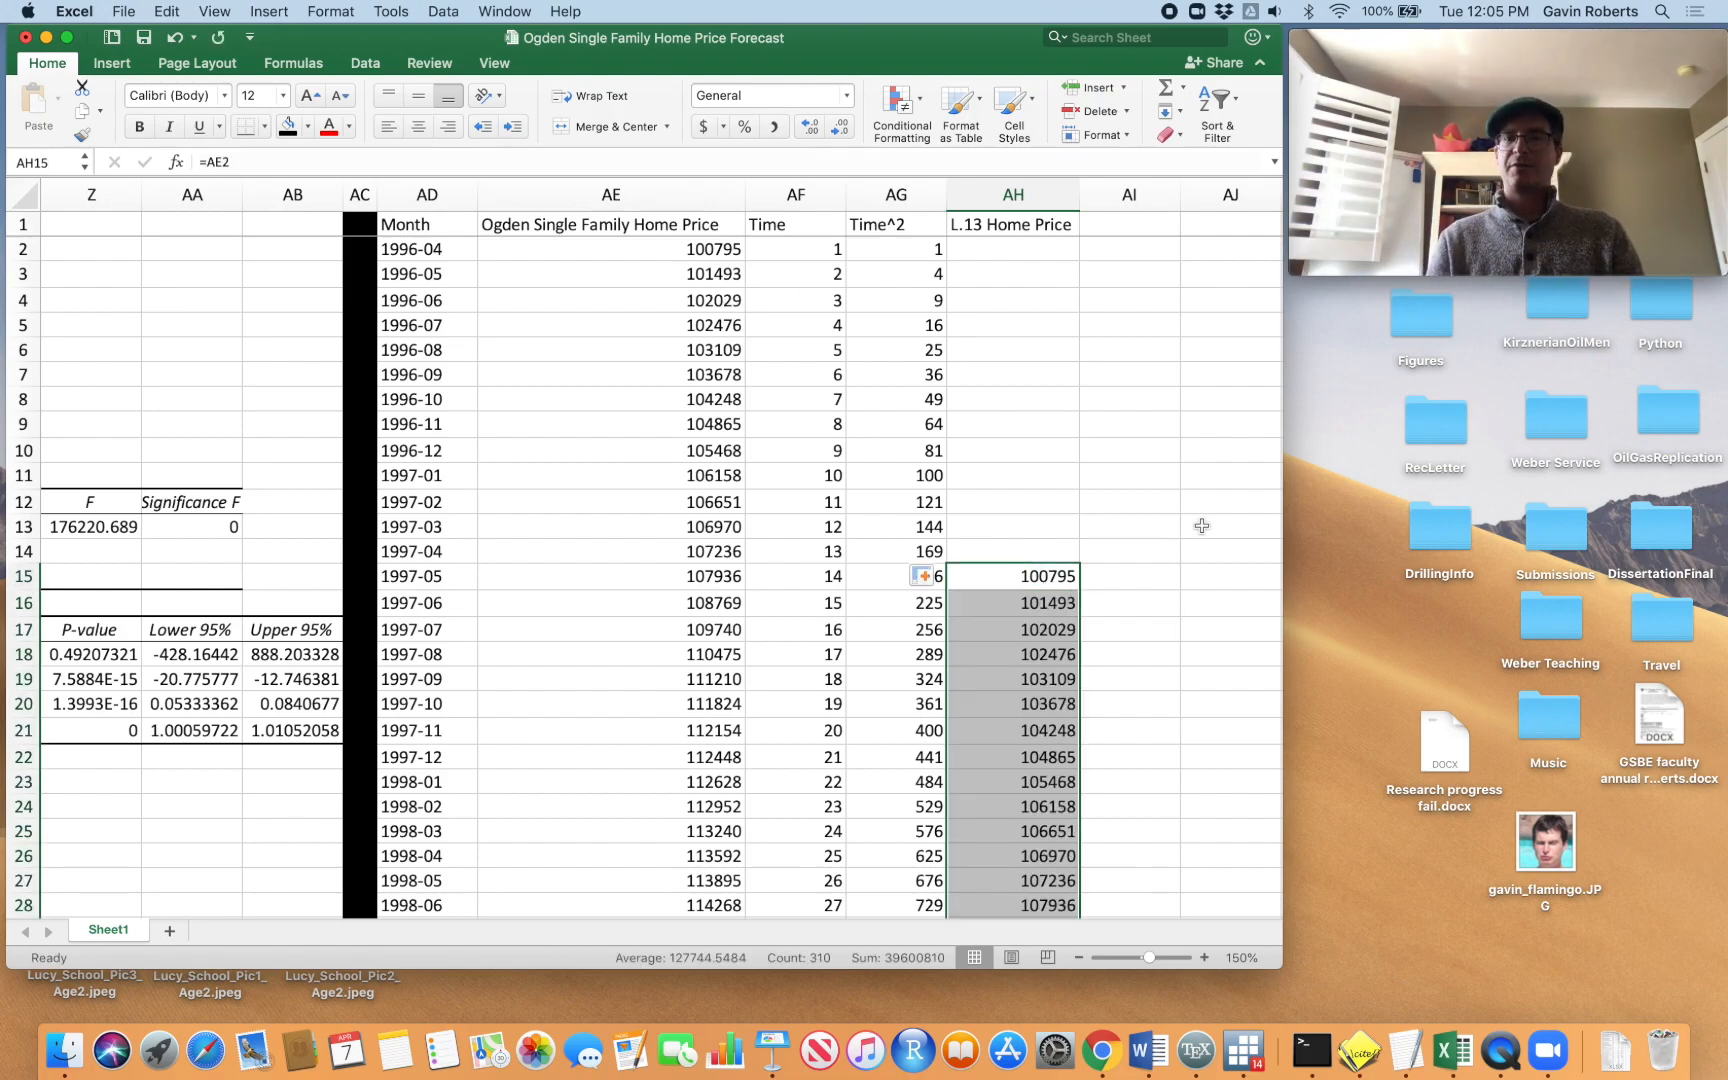
Copy column AH and paste it over itself as values only to replace the lag formulas
left_click(1031, 194)
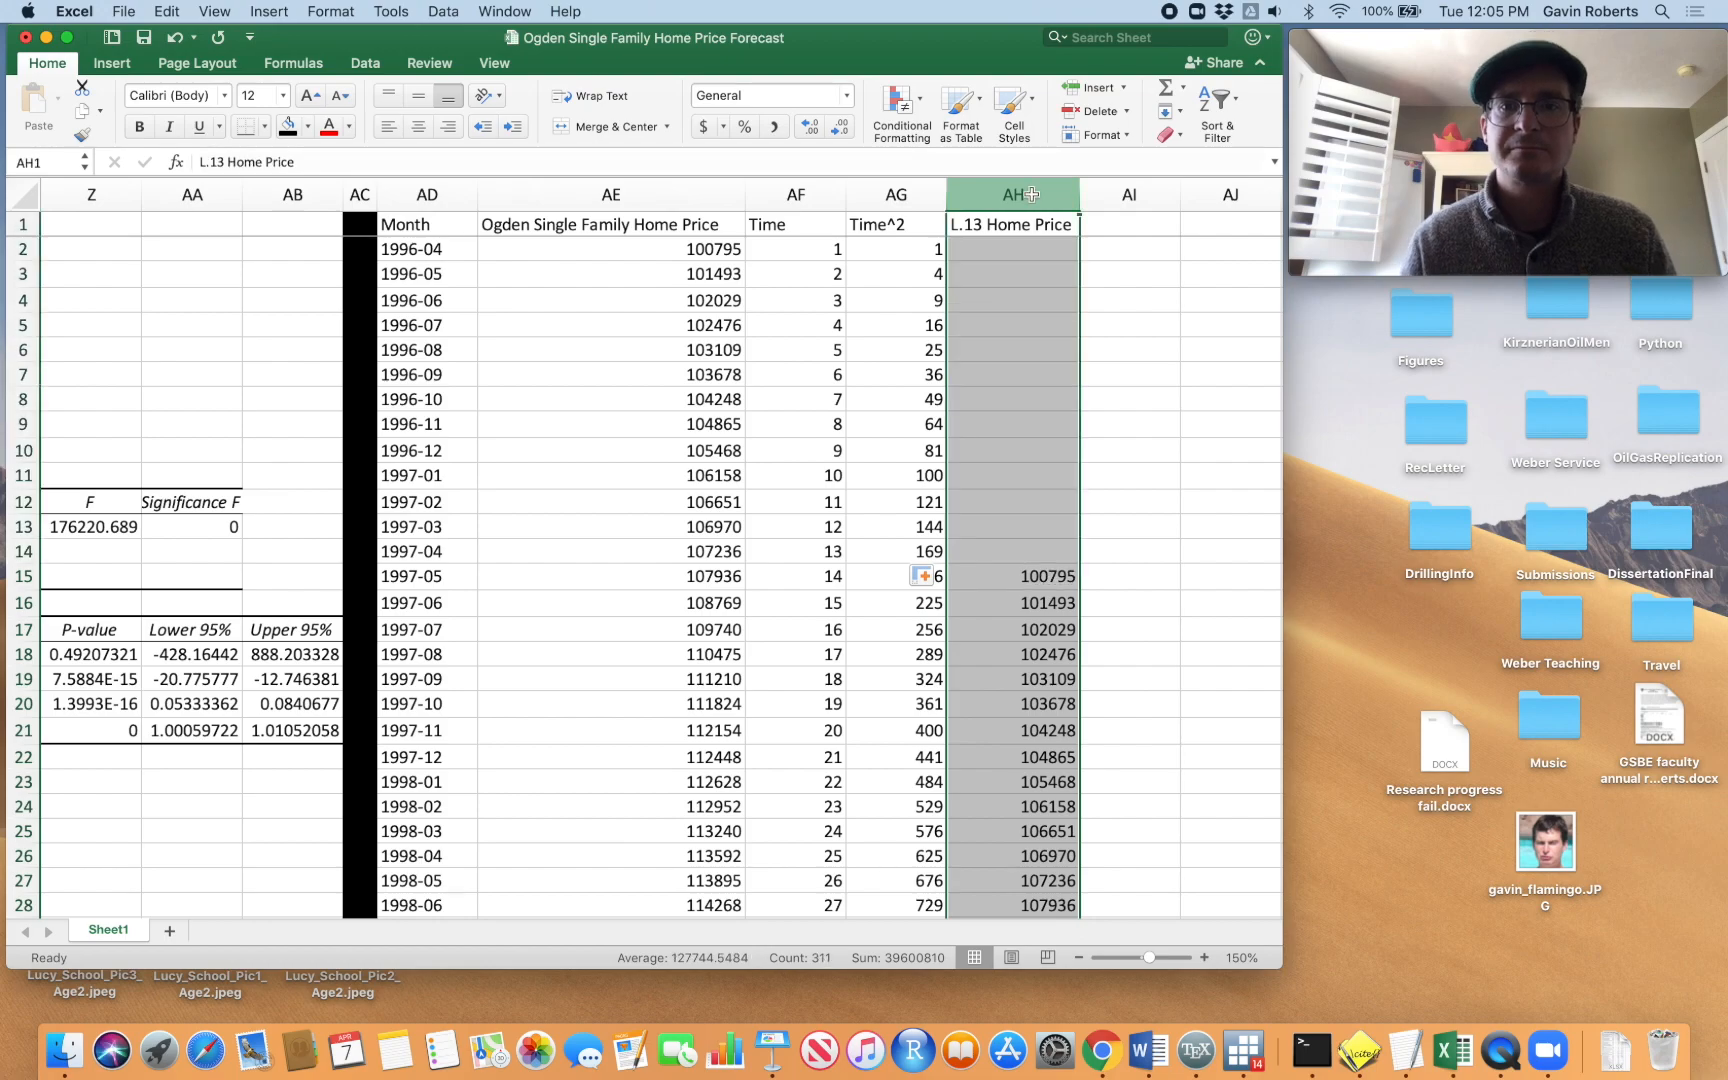
key("super+c")
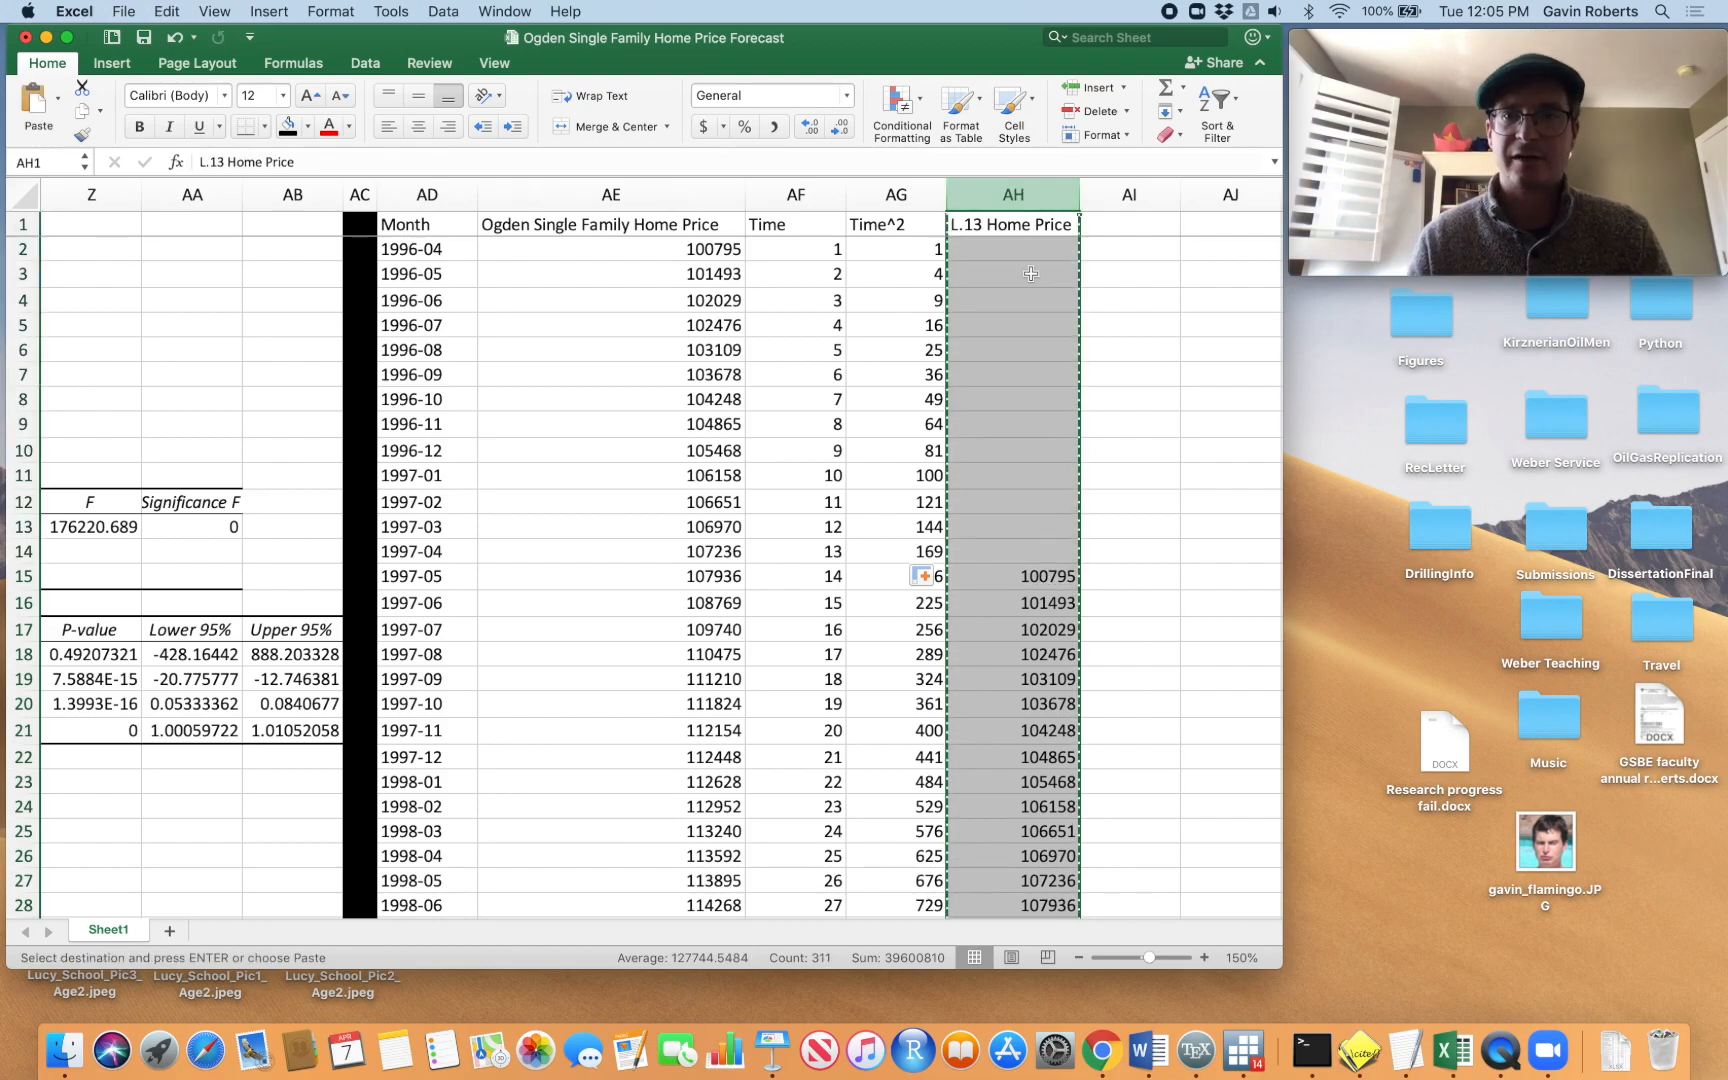
right_click(999, 192)
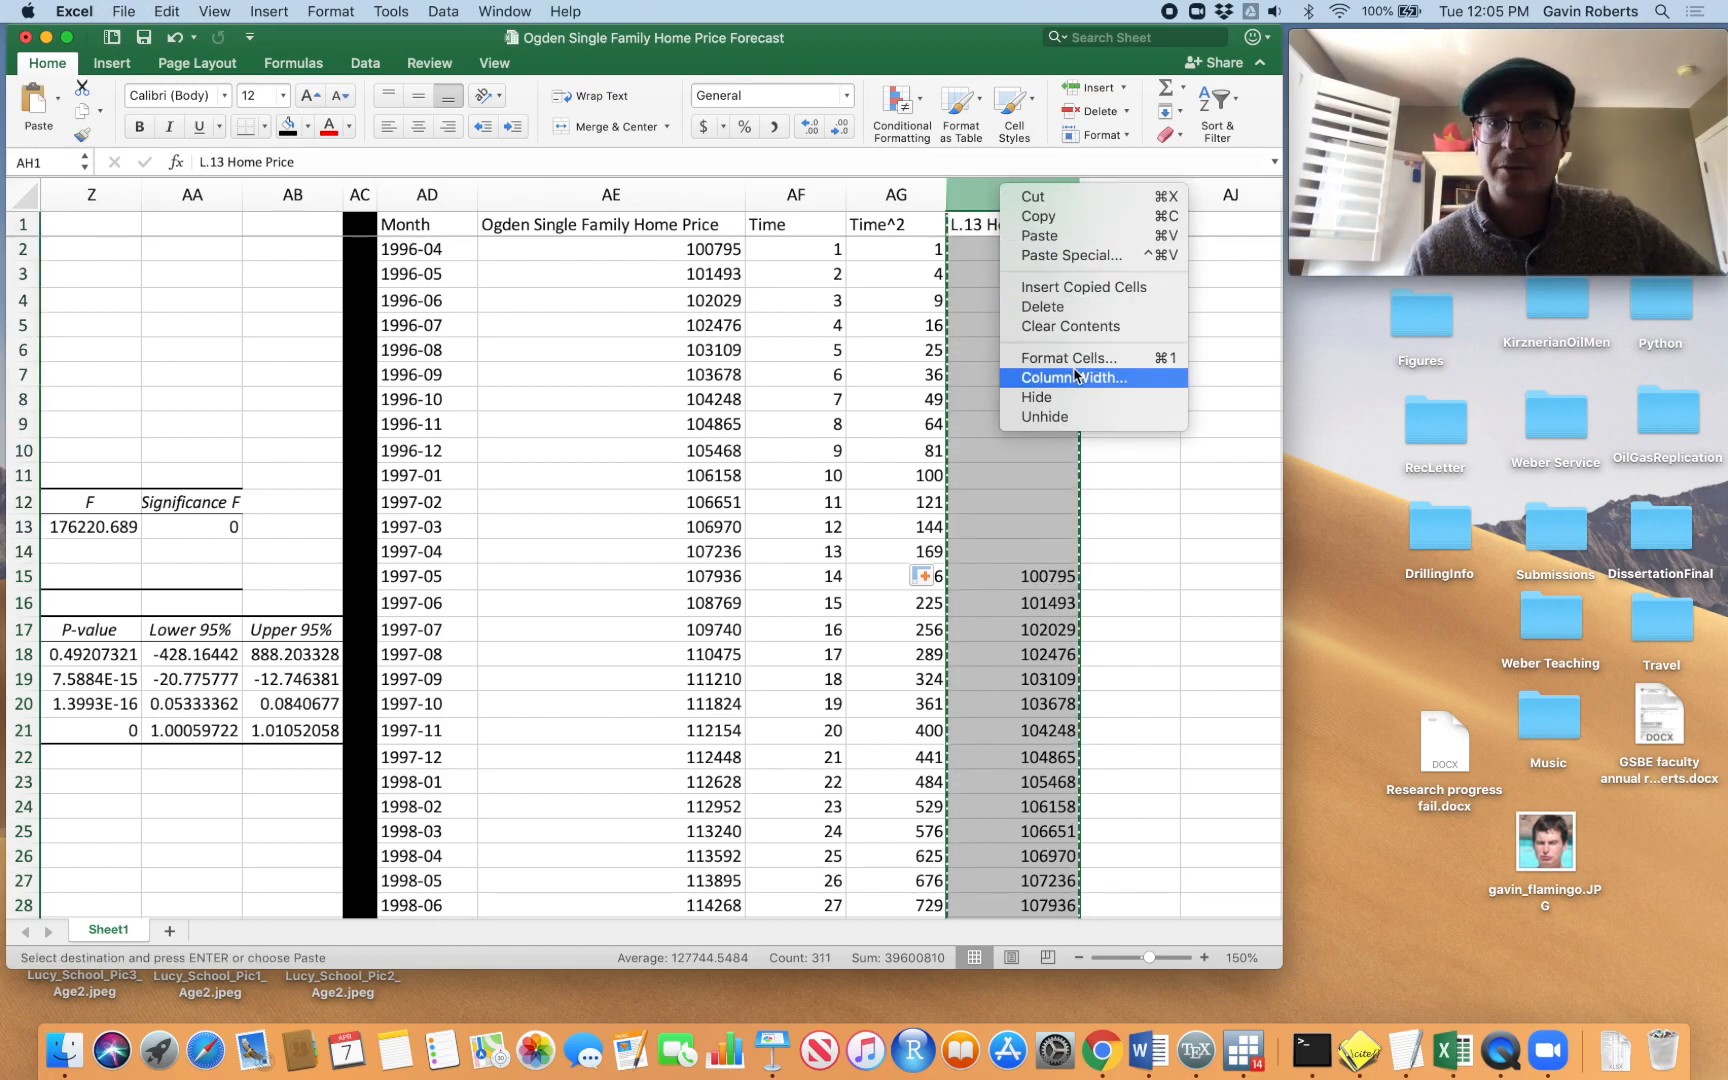
left_click(1066, 256)
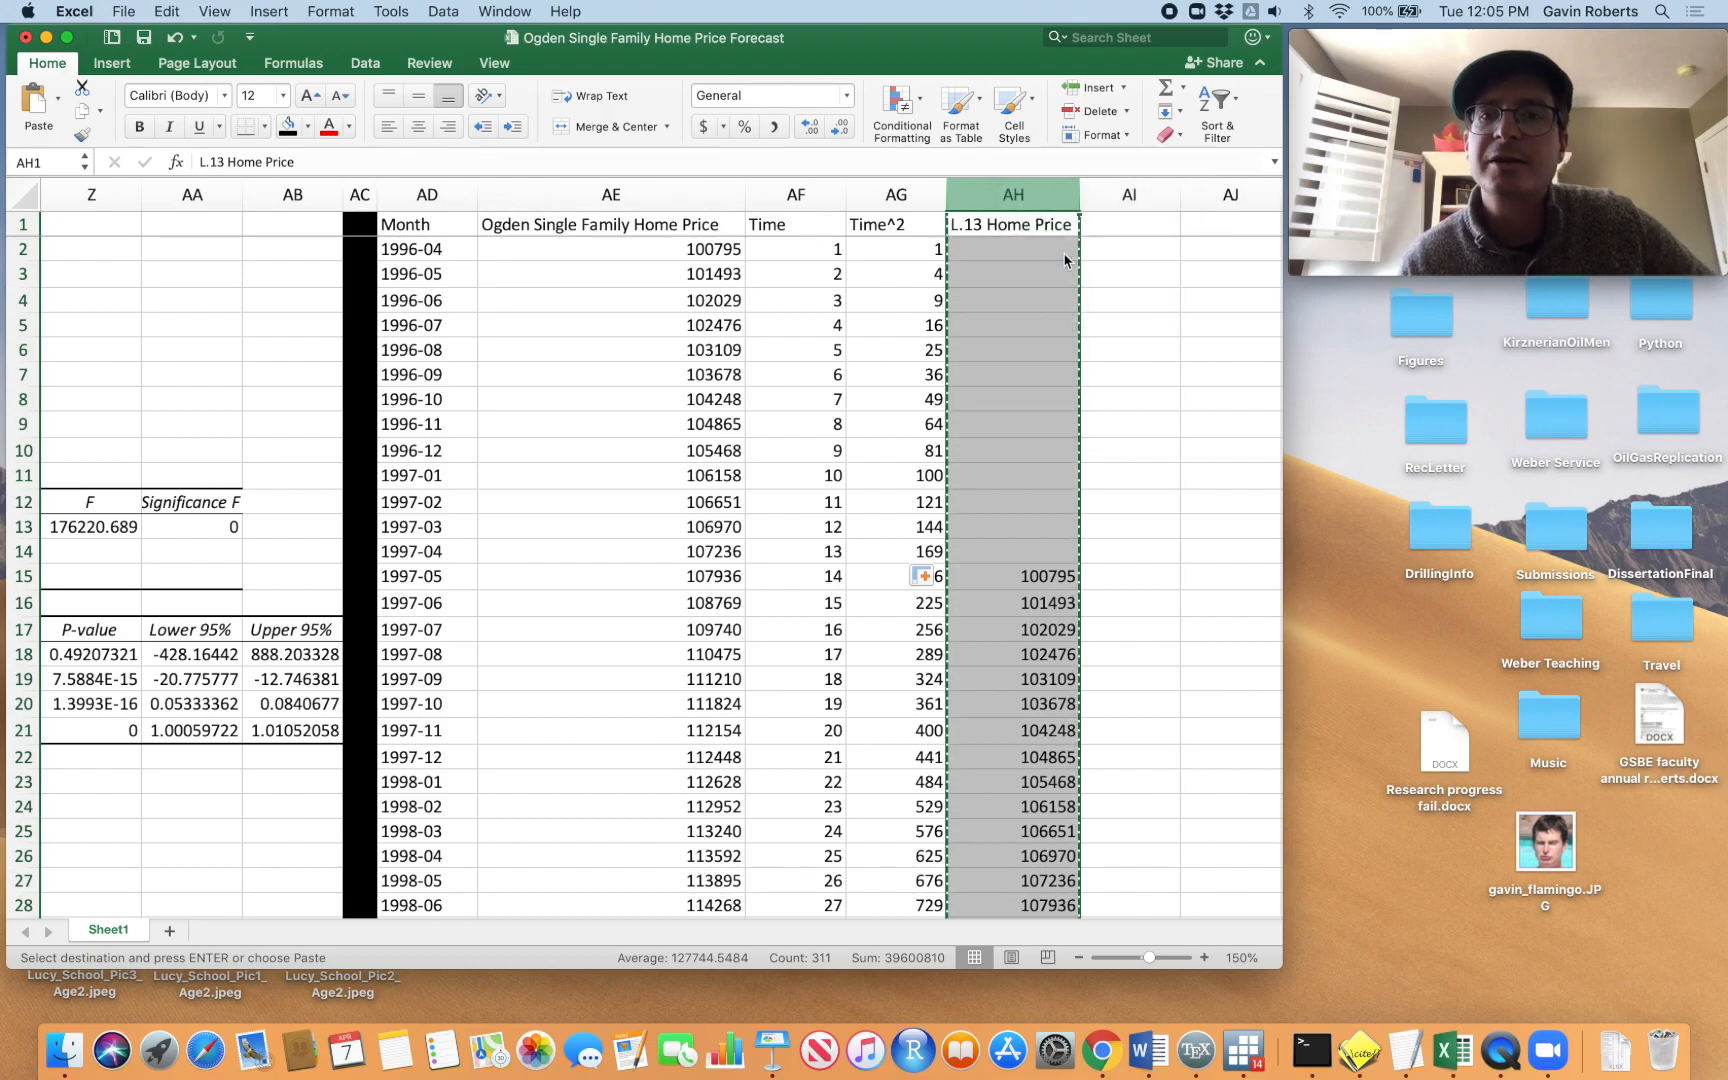
left_click(899, 163)
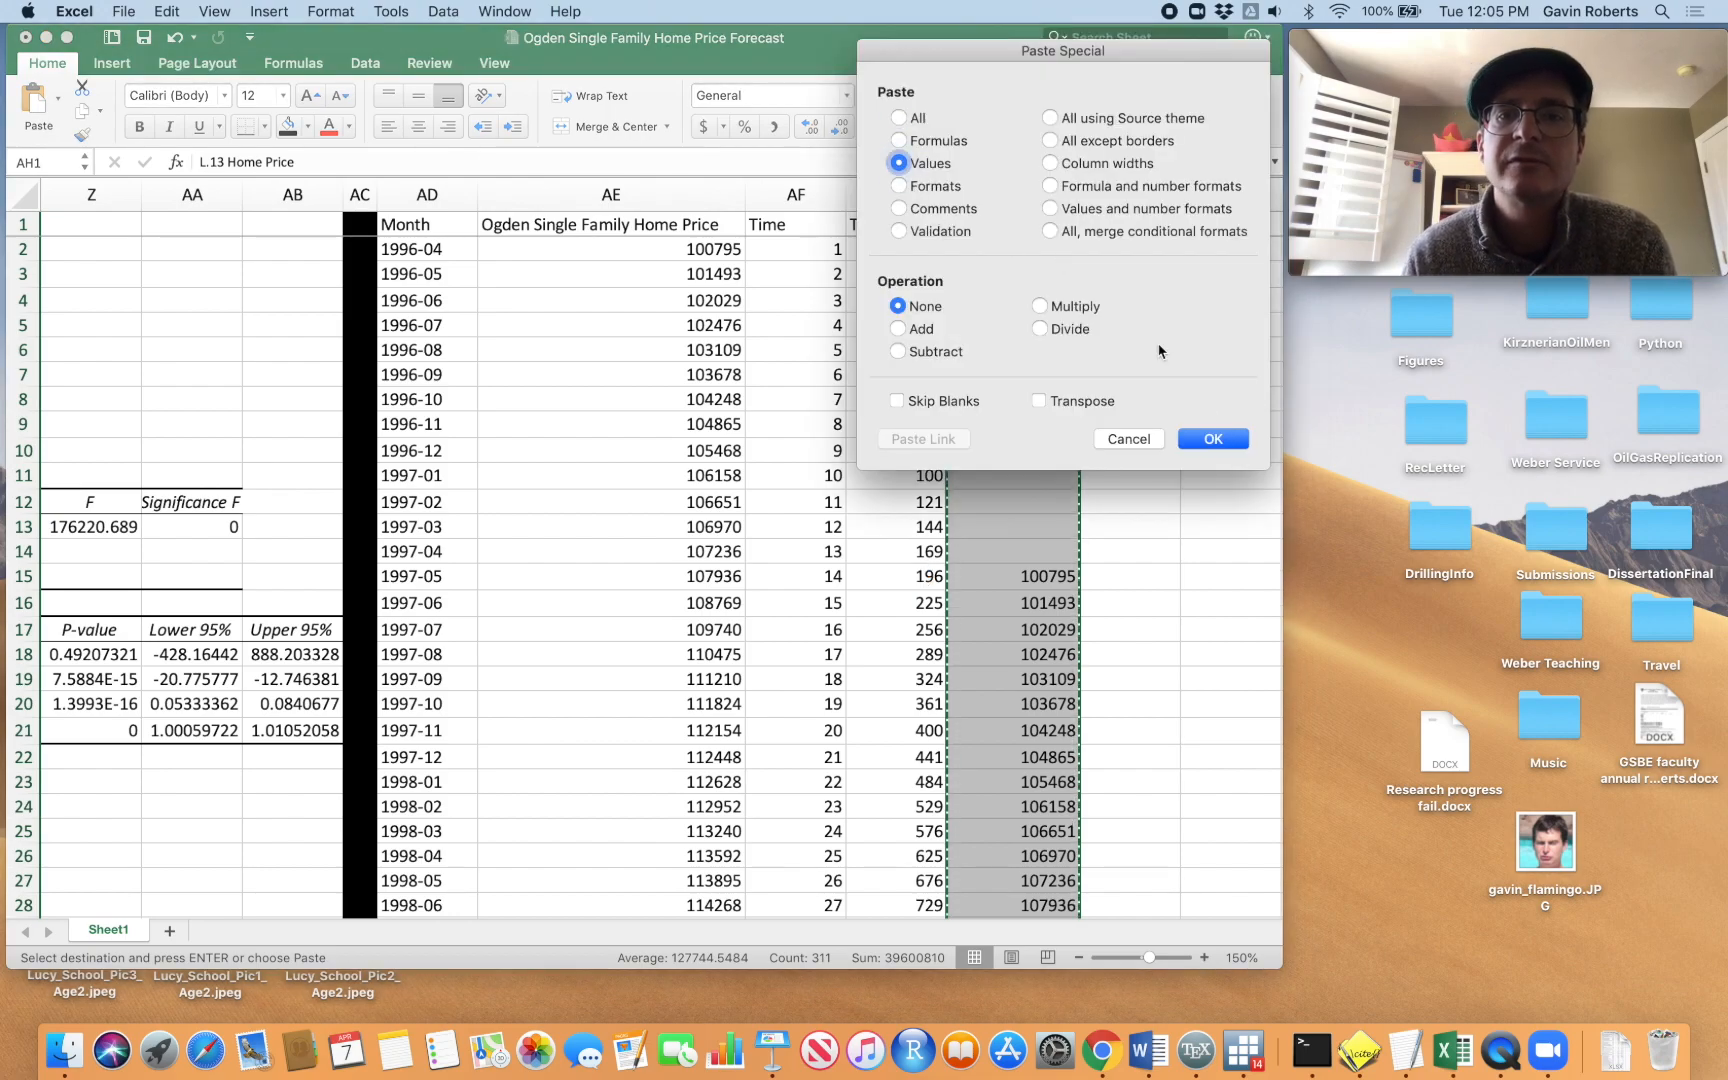
left_click(1213, 438)
left_click(1188, 495)
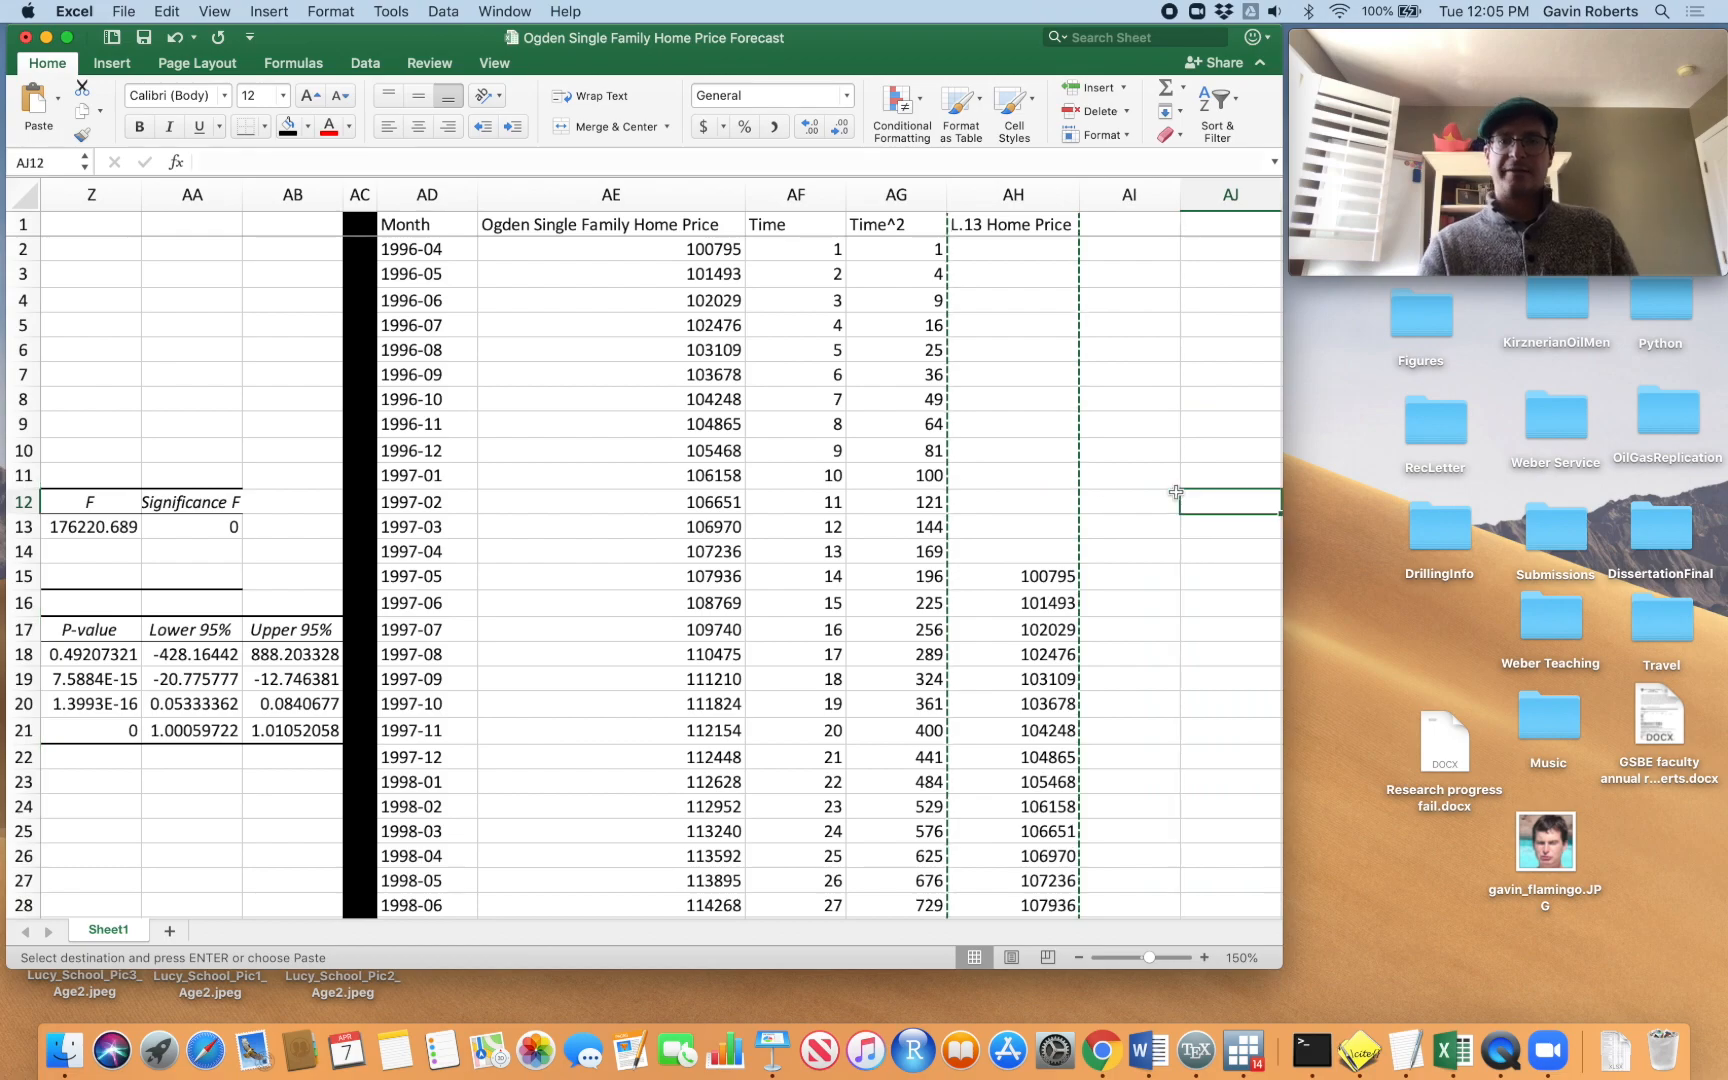
Delete cells AD2:AH14, the 13 months without a lagged price, shifting the remaining cells up
left_click(1054, 555)
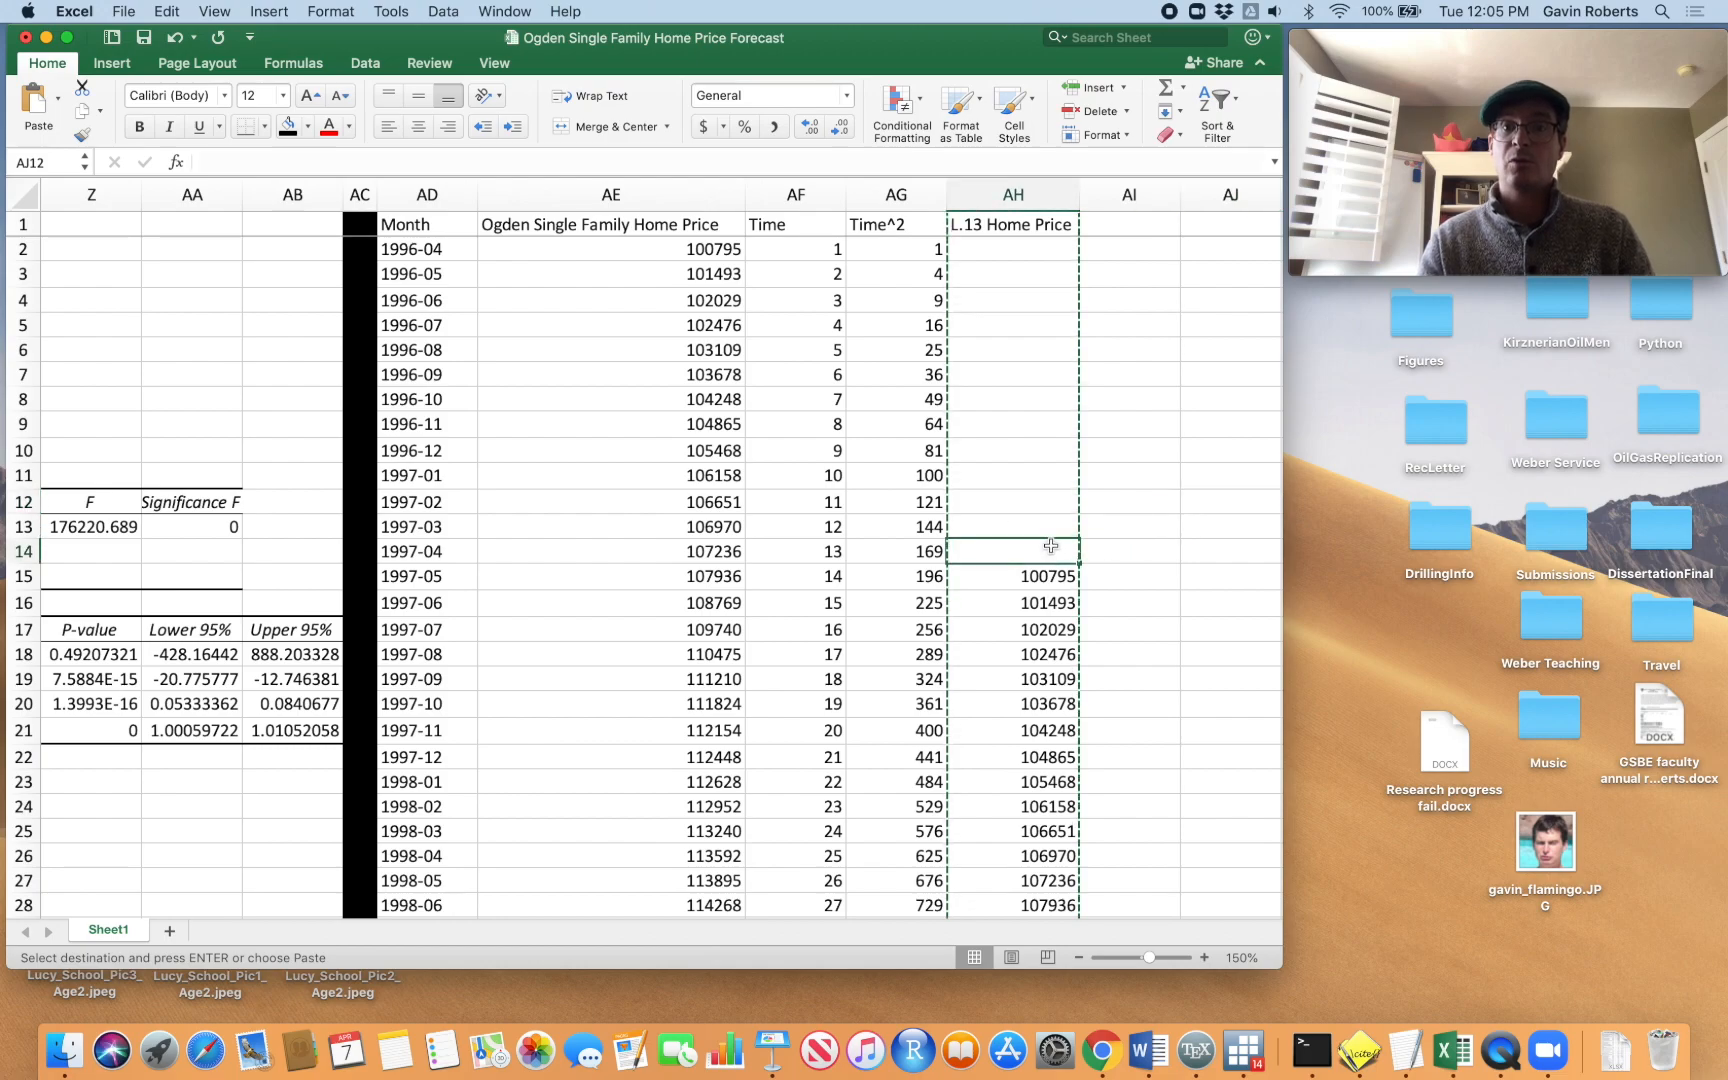
left_click_drag(1050, 546, 1049, 522)
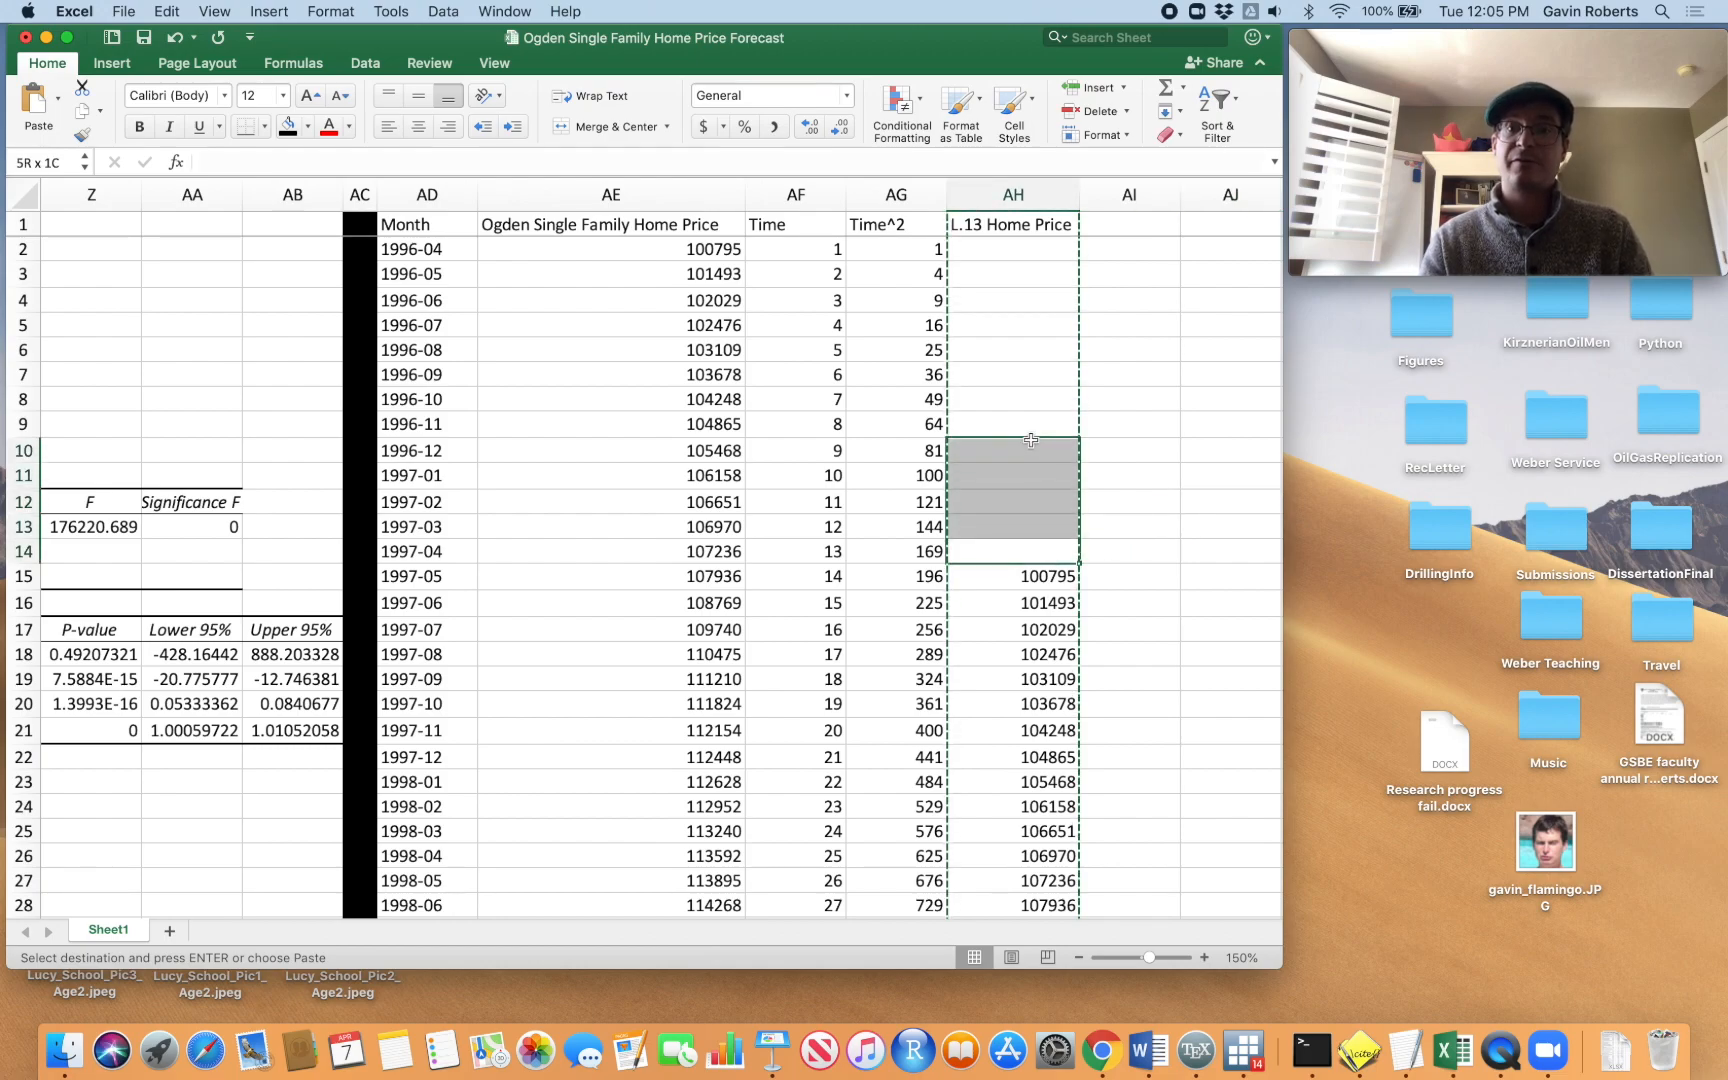
left_click_drag(1028, 415, 413, 250)
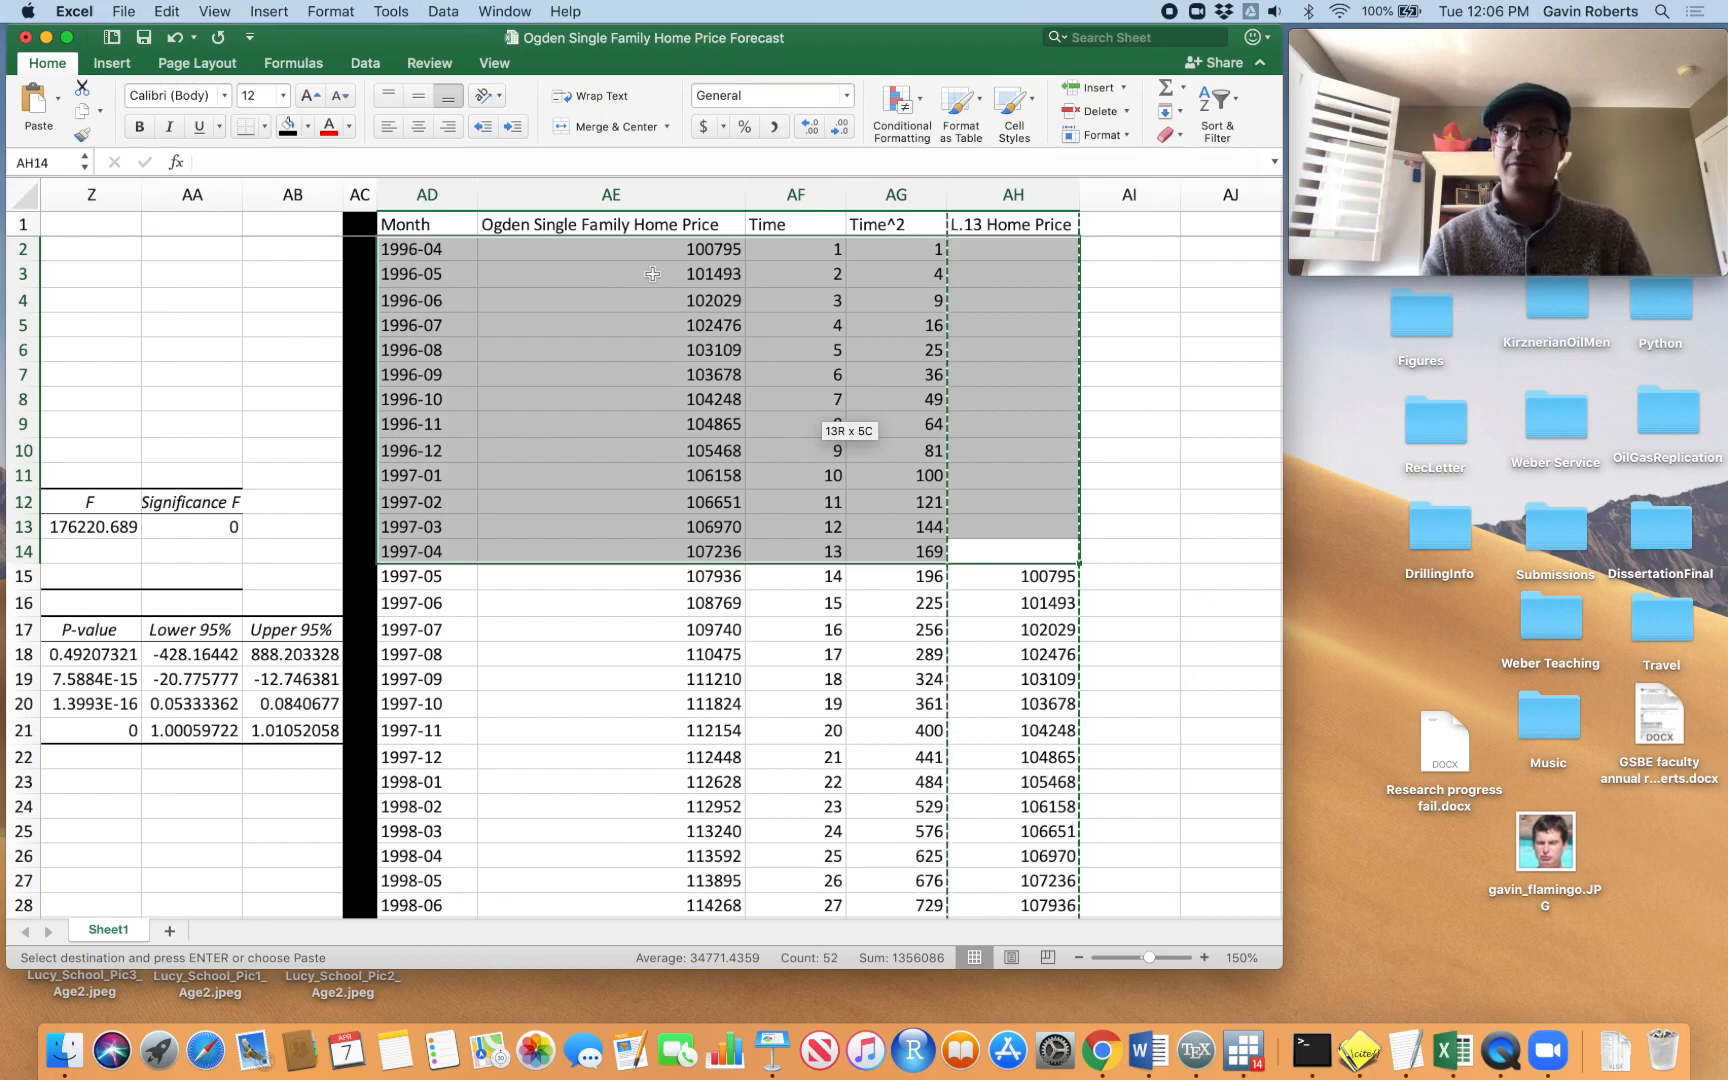
right_click(652, 273)
left_click(726, 444)
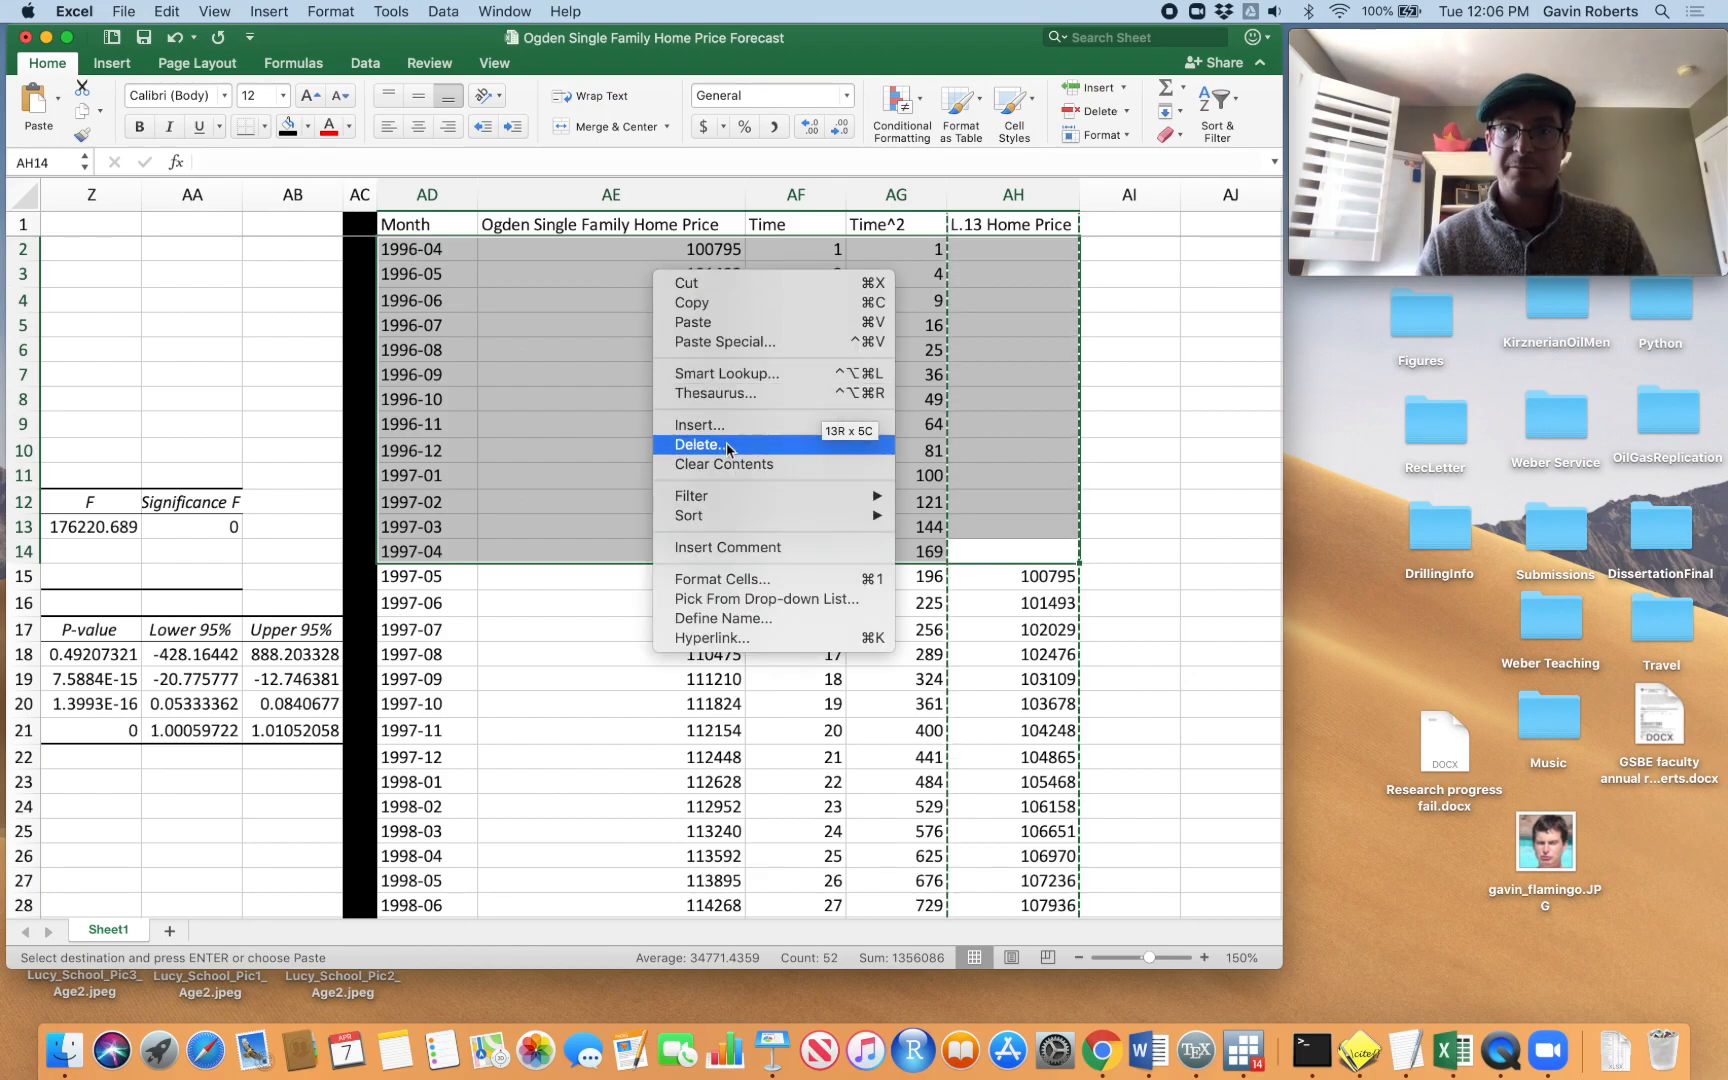
left_click(1087, 601)
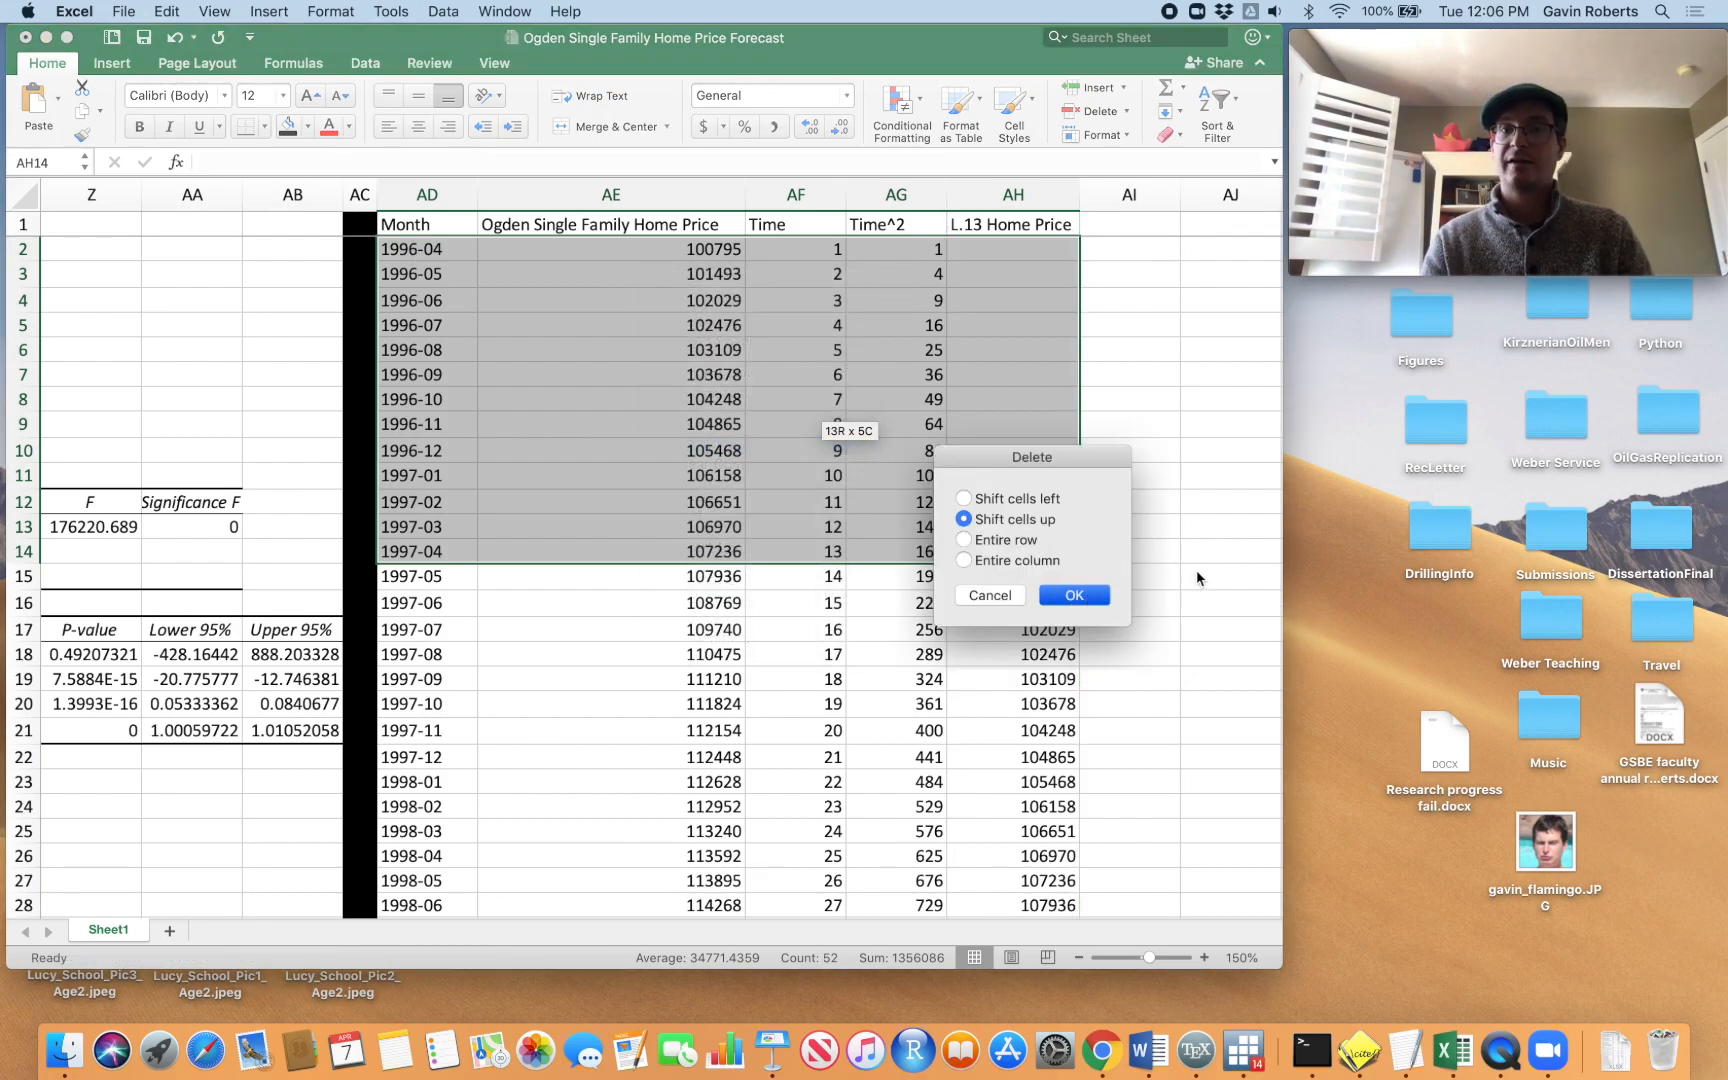
left_click(1135, 363)
Start a Regression data analysis and set the Input Y Range to the home prices in $AE$1:$AE$275
scroll(1130, 380, "right", 5)
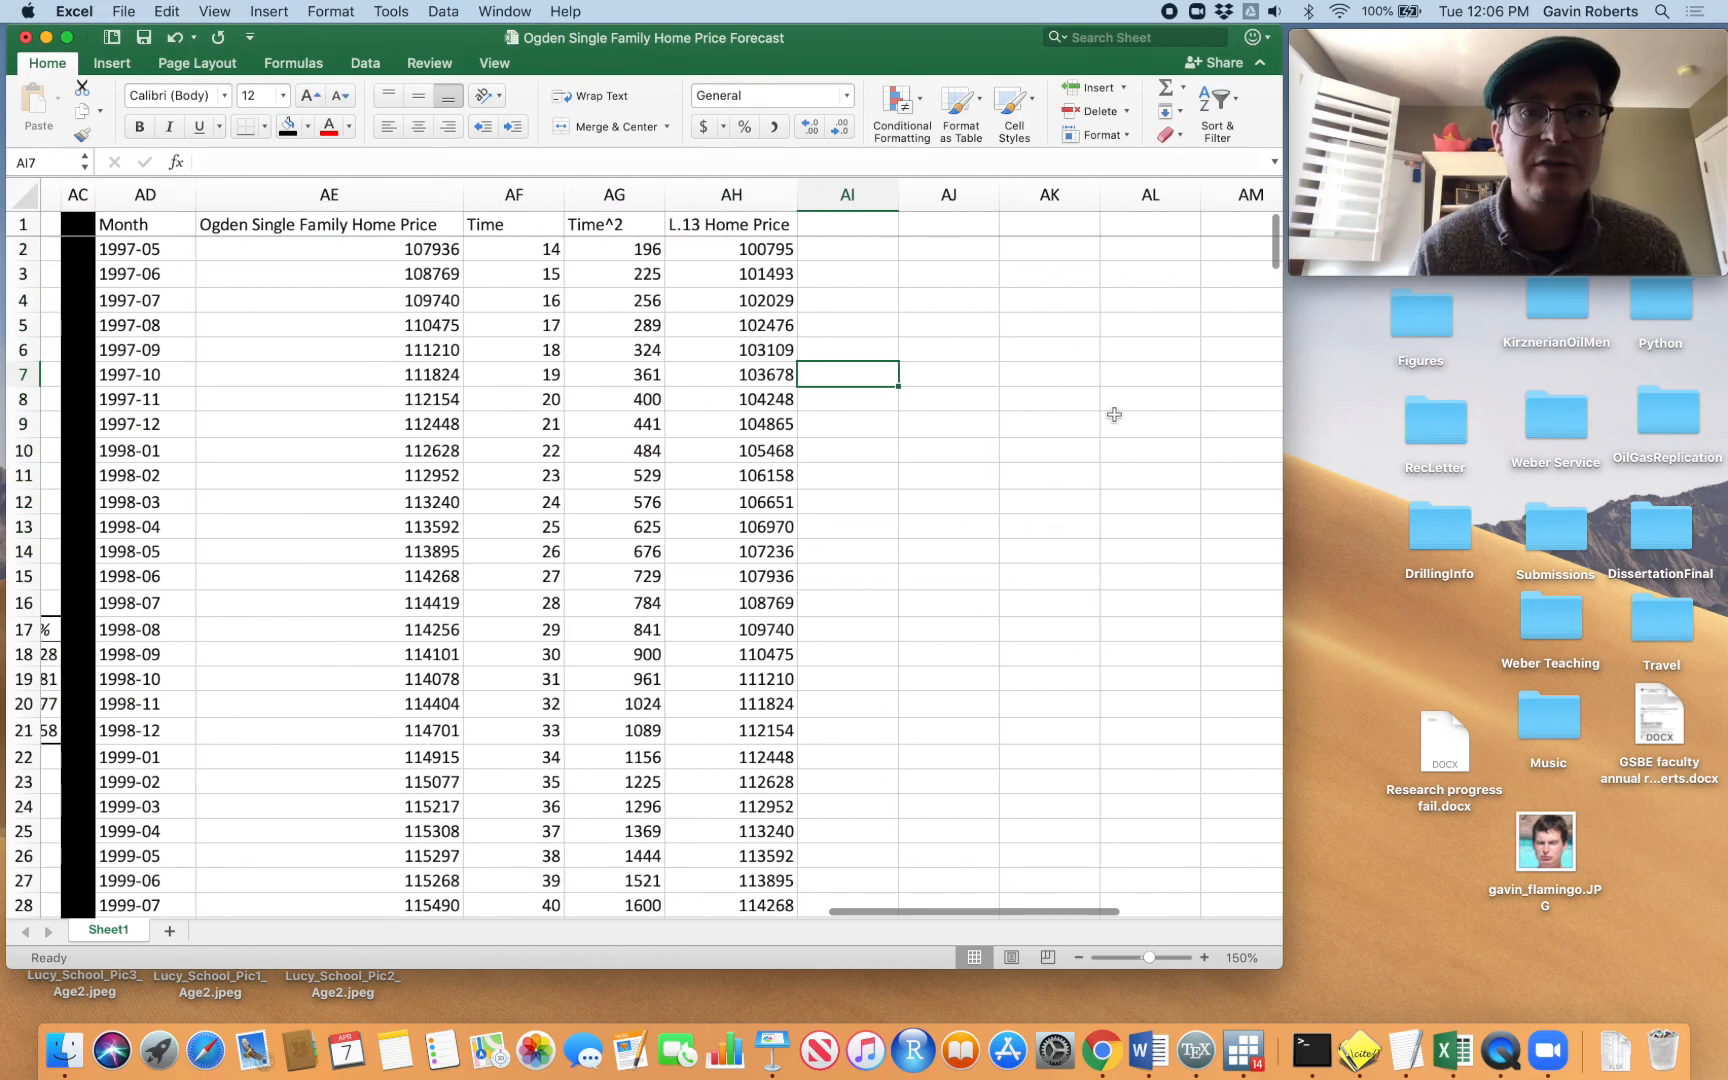
scroll(1114, 414, "right", 2)
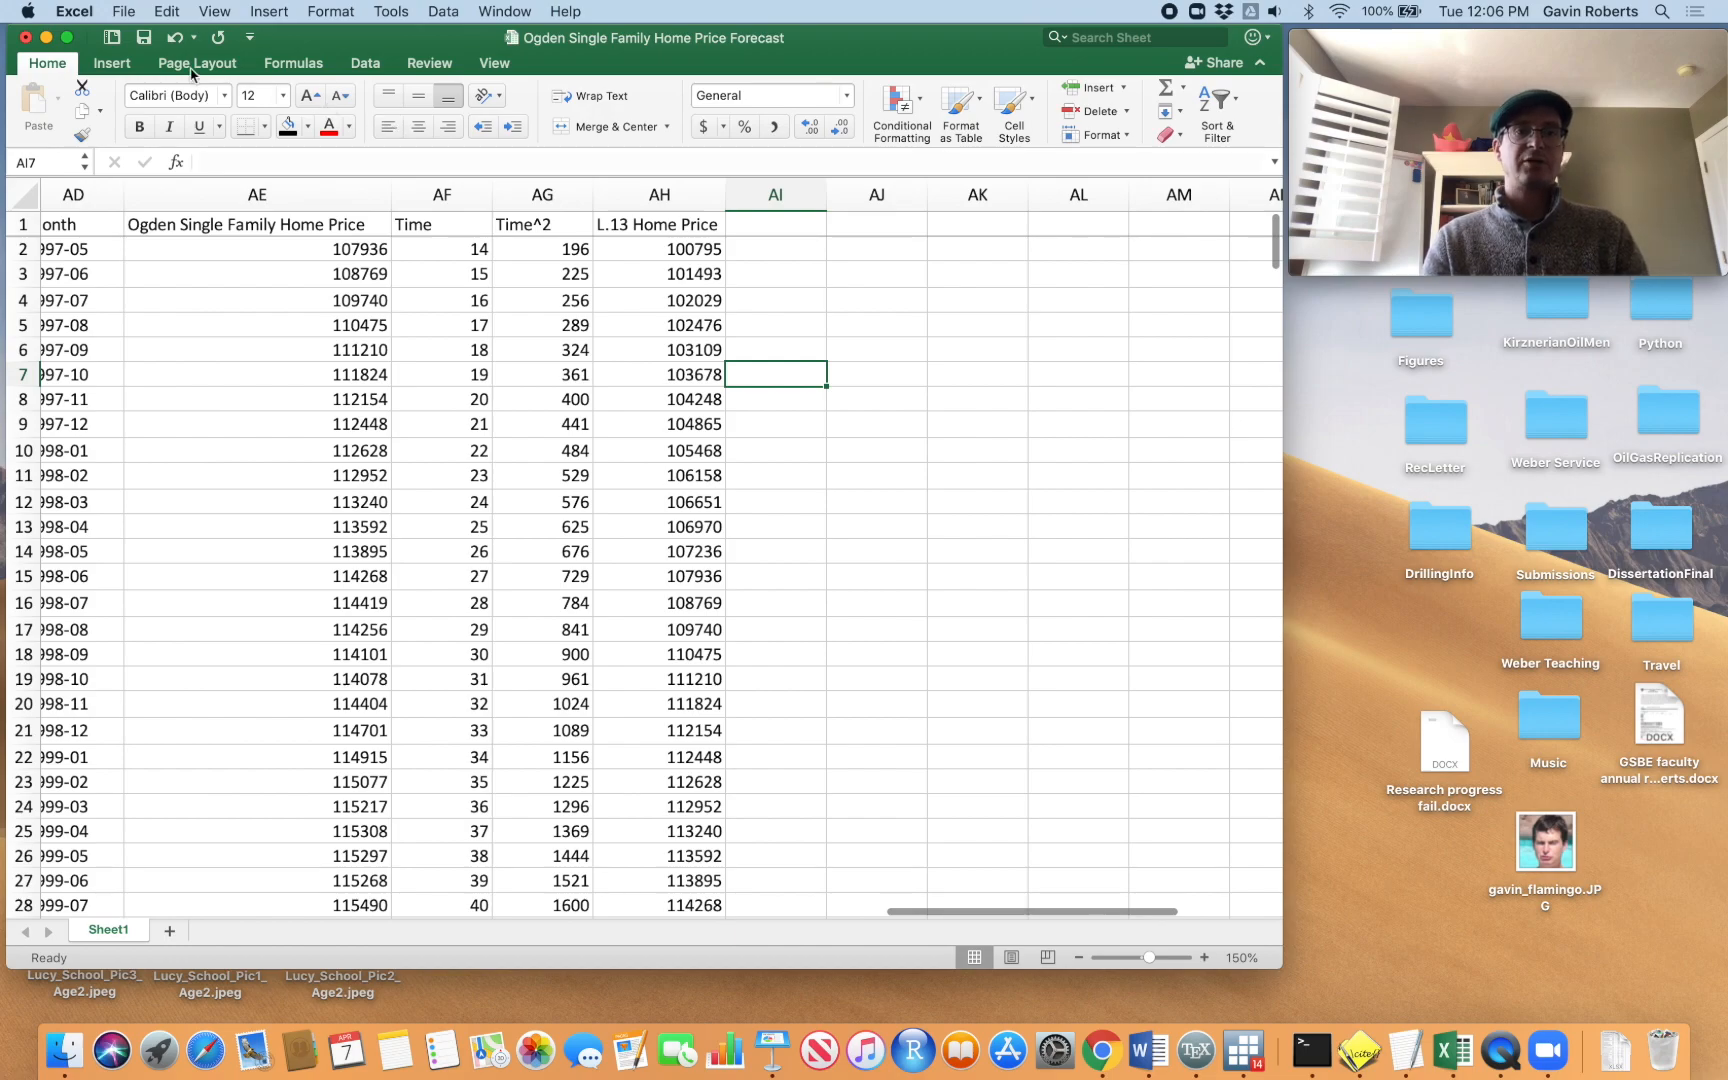
left_click(362, 68)
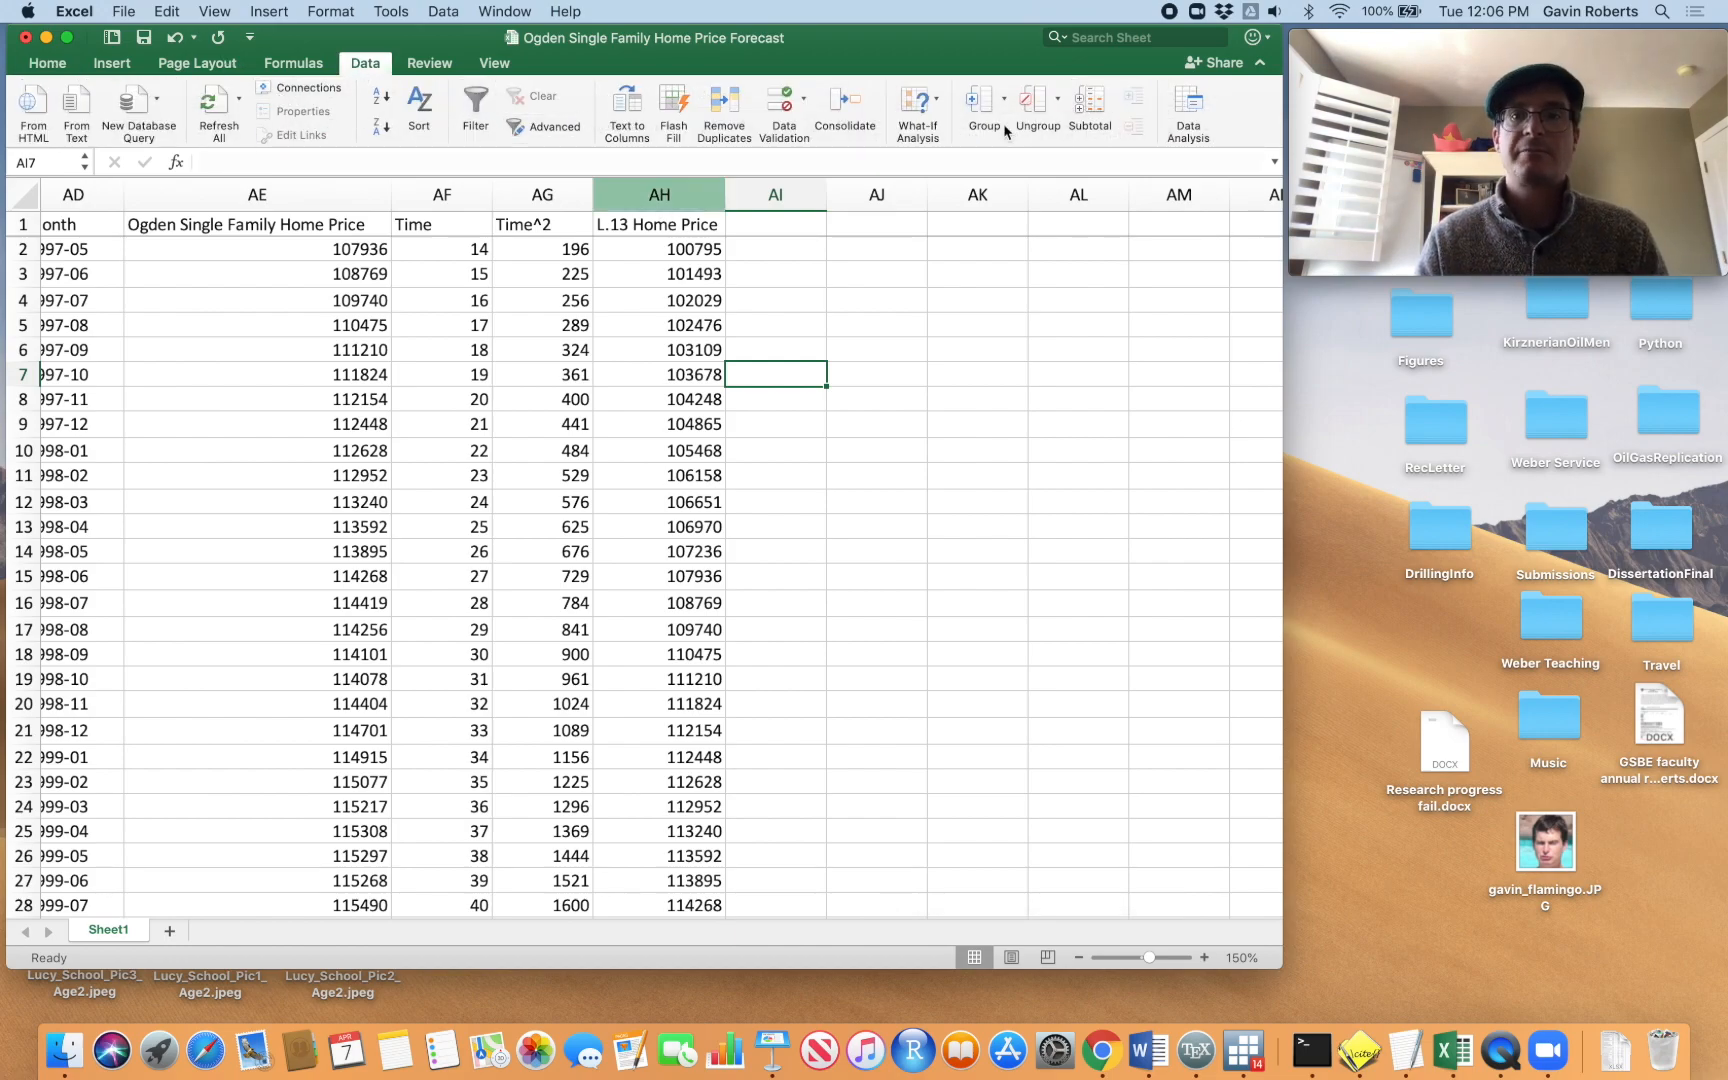
left_click(1188, 112)
left_click(1057, 268)
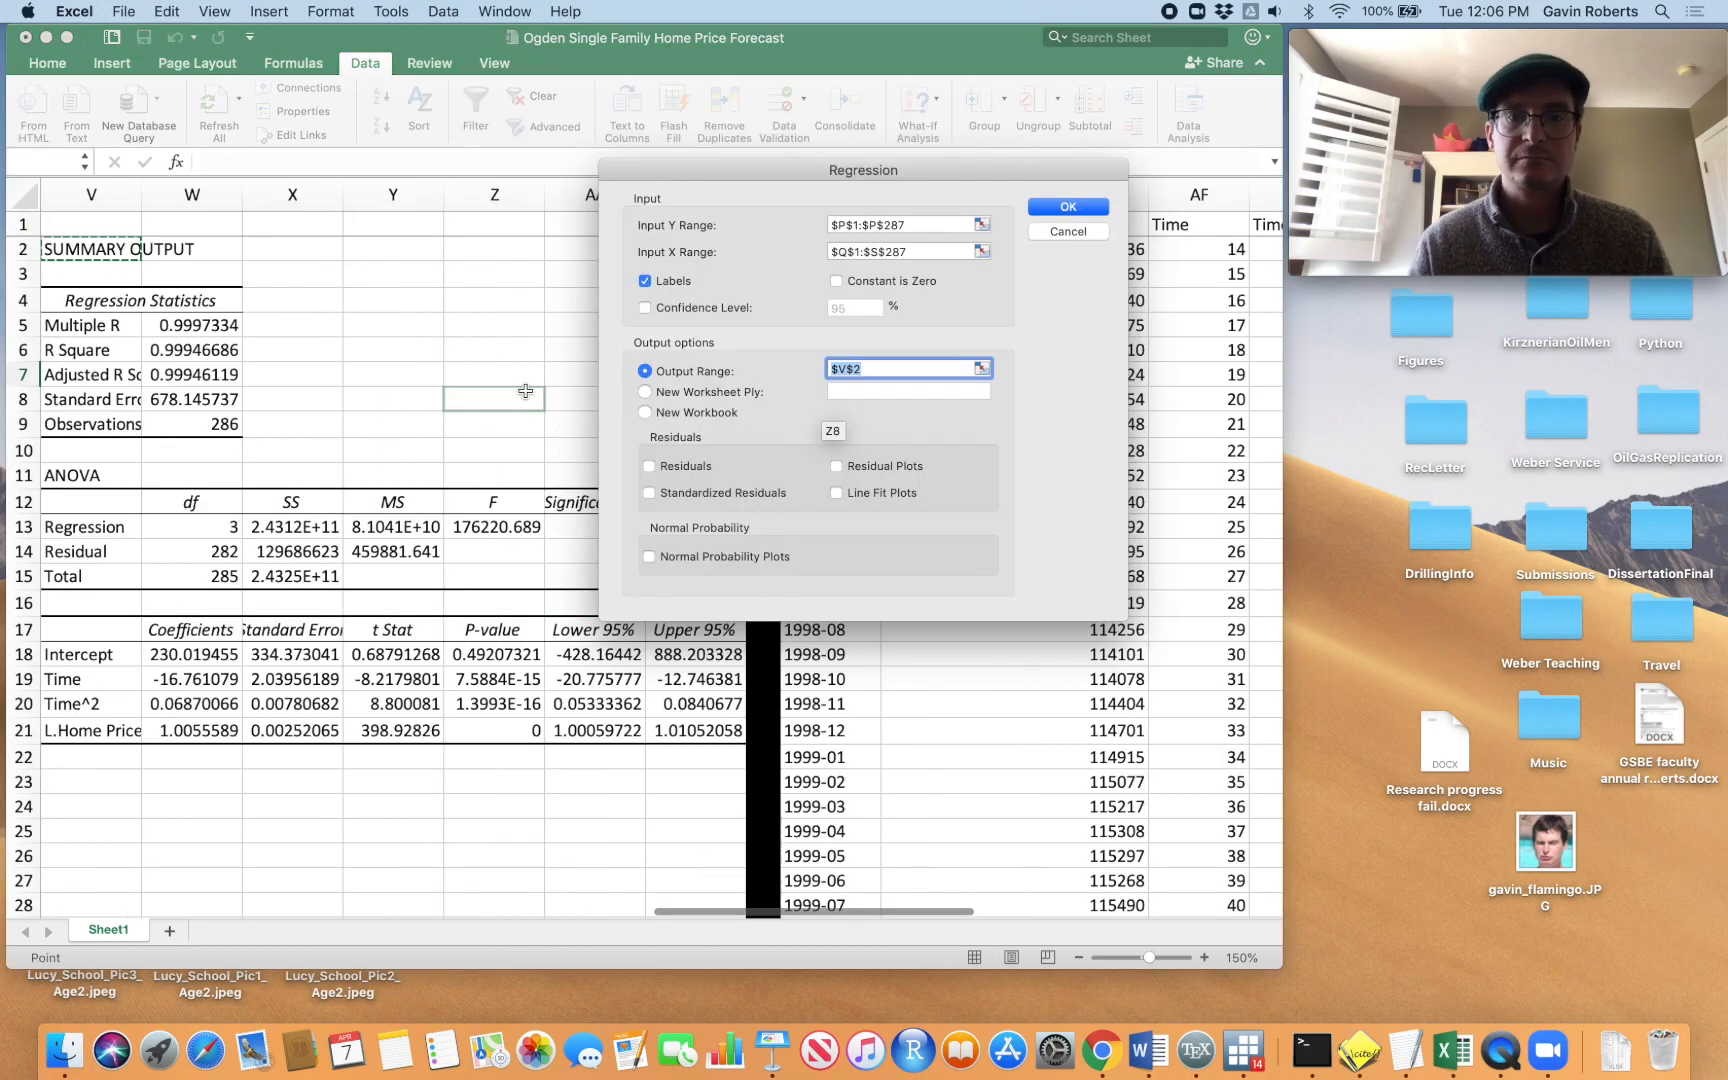
scroll(525, 389, "right", 10)
scroll(527, 398, "left", 3)
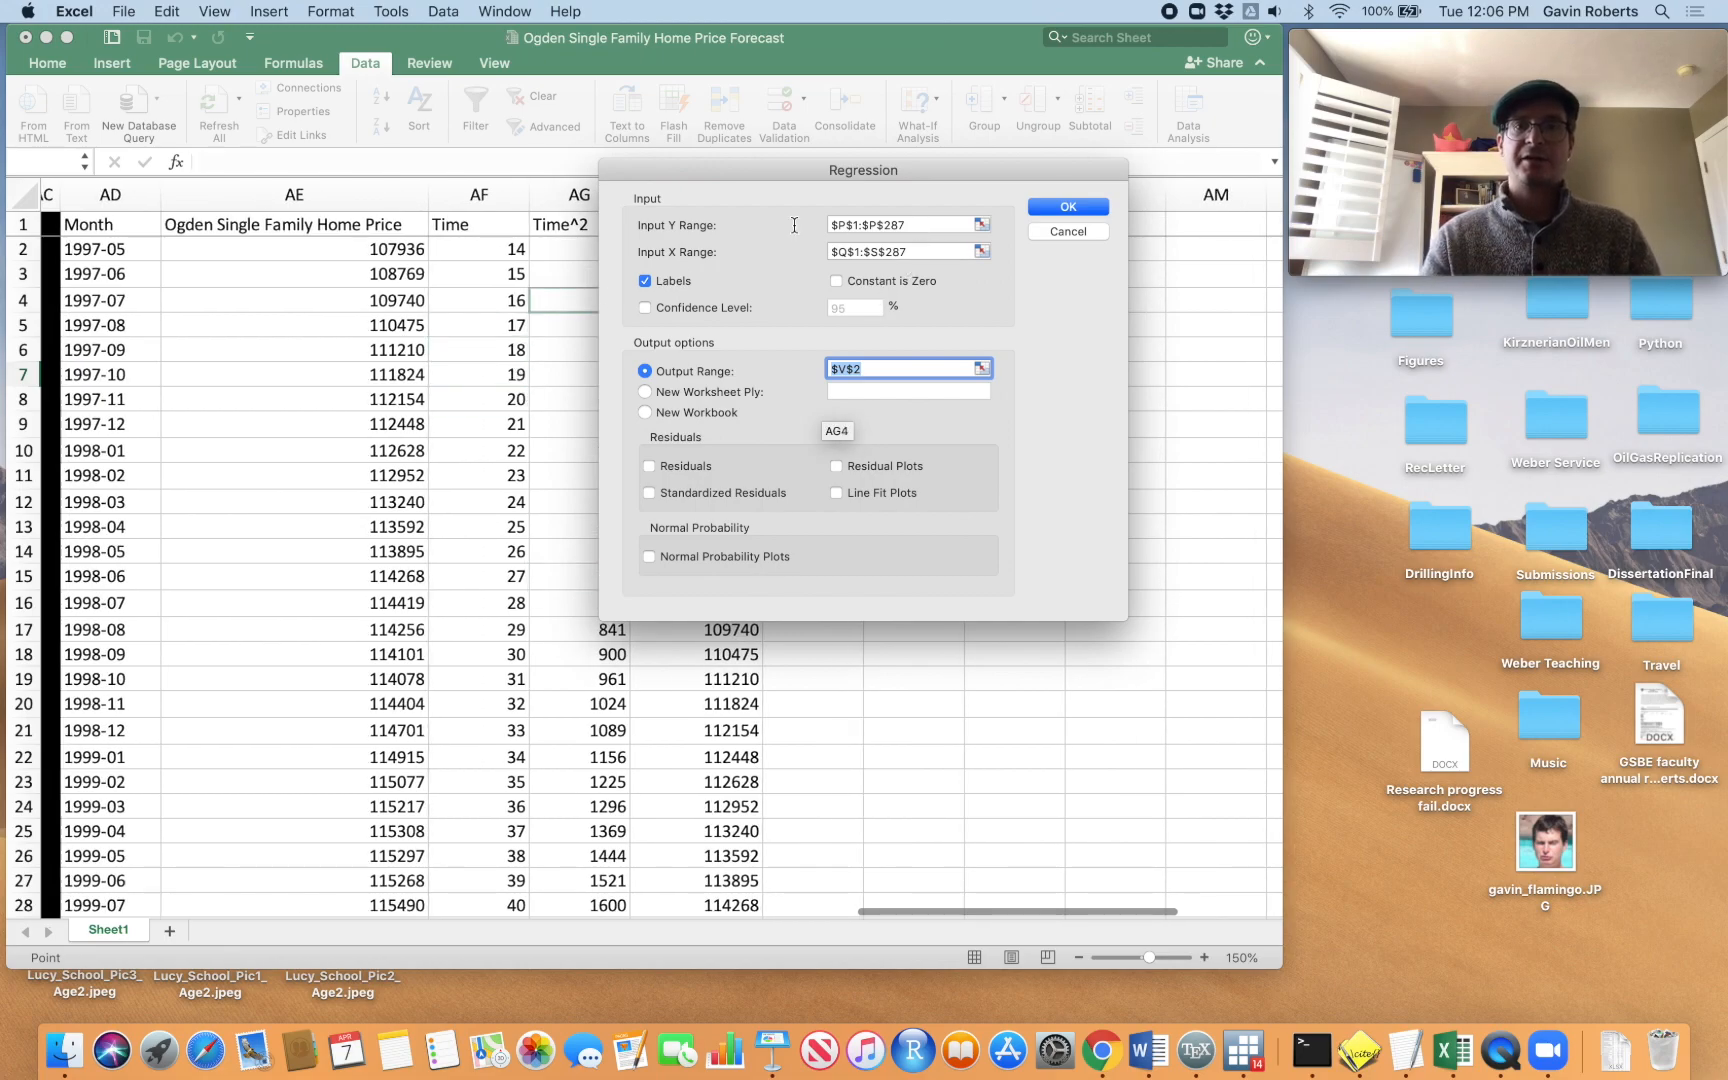
left_click(900, 225)
key("BackSpace")
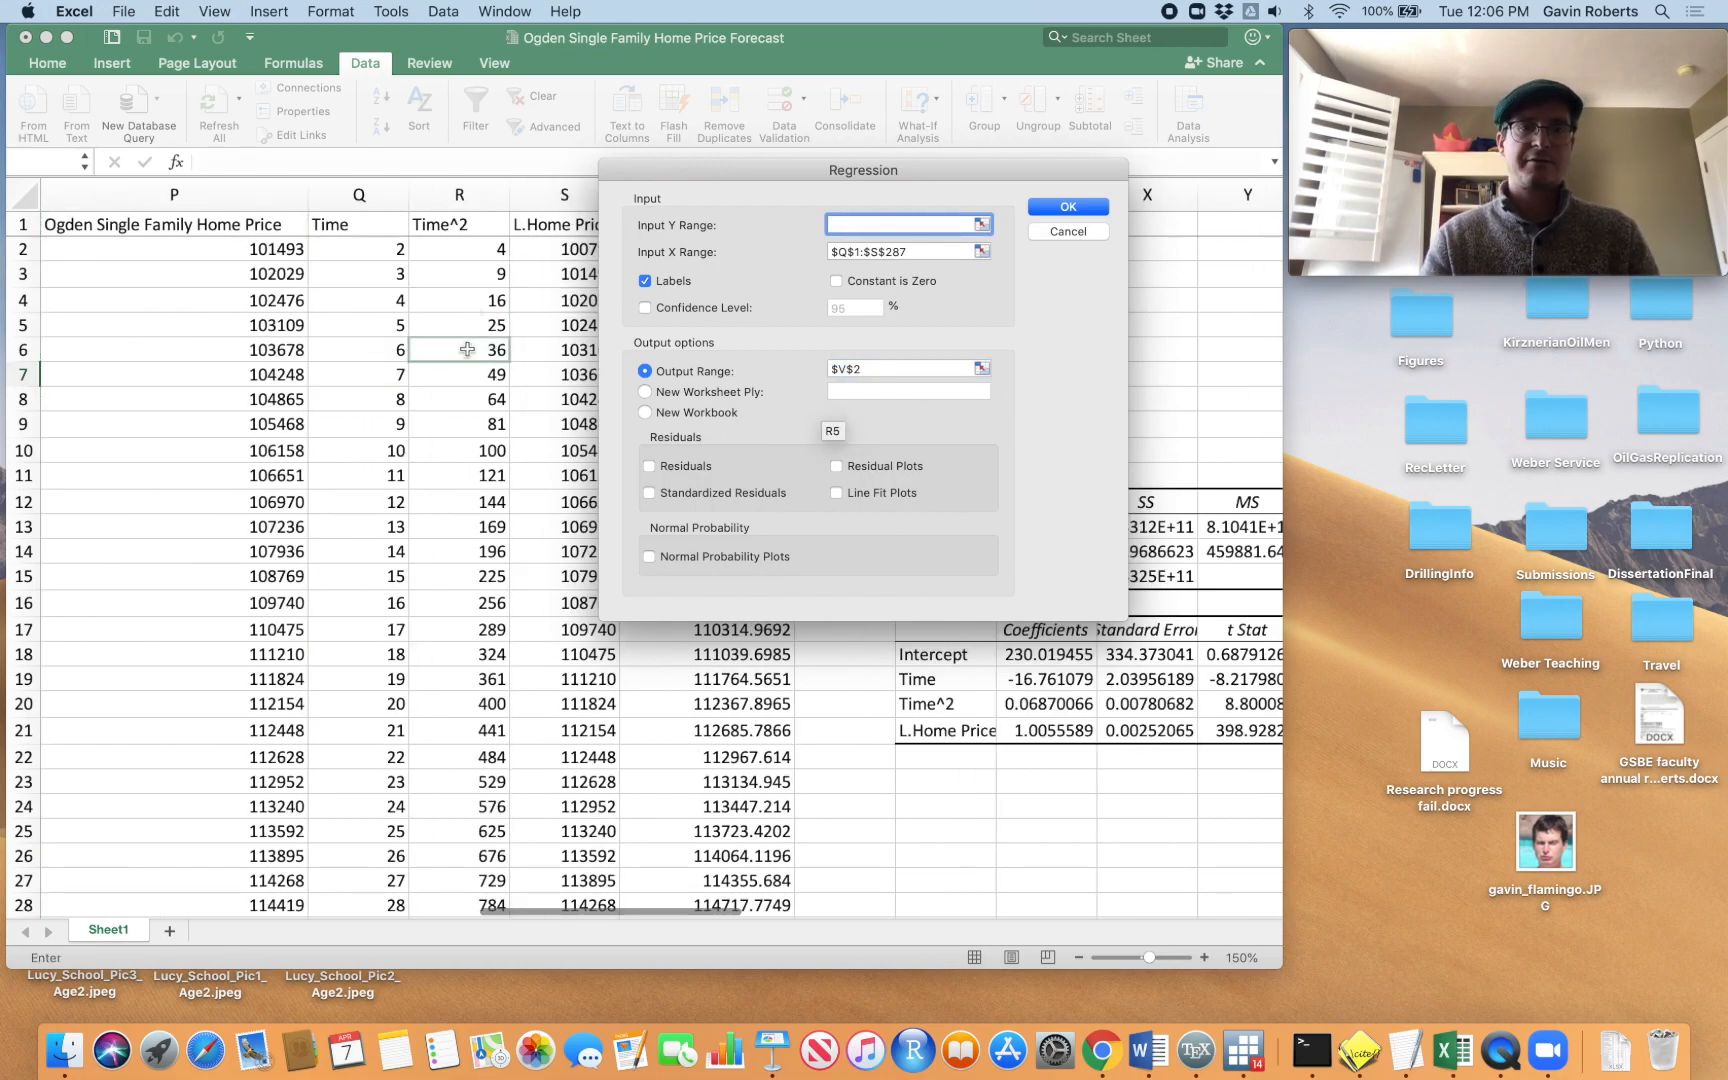
scroll(467, 349, "right", 15)
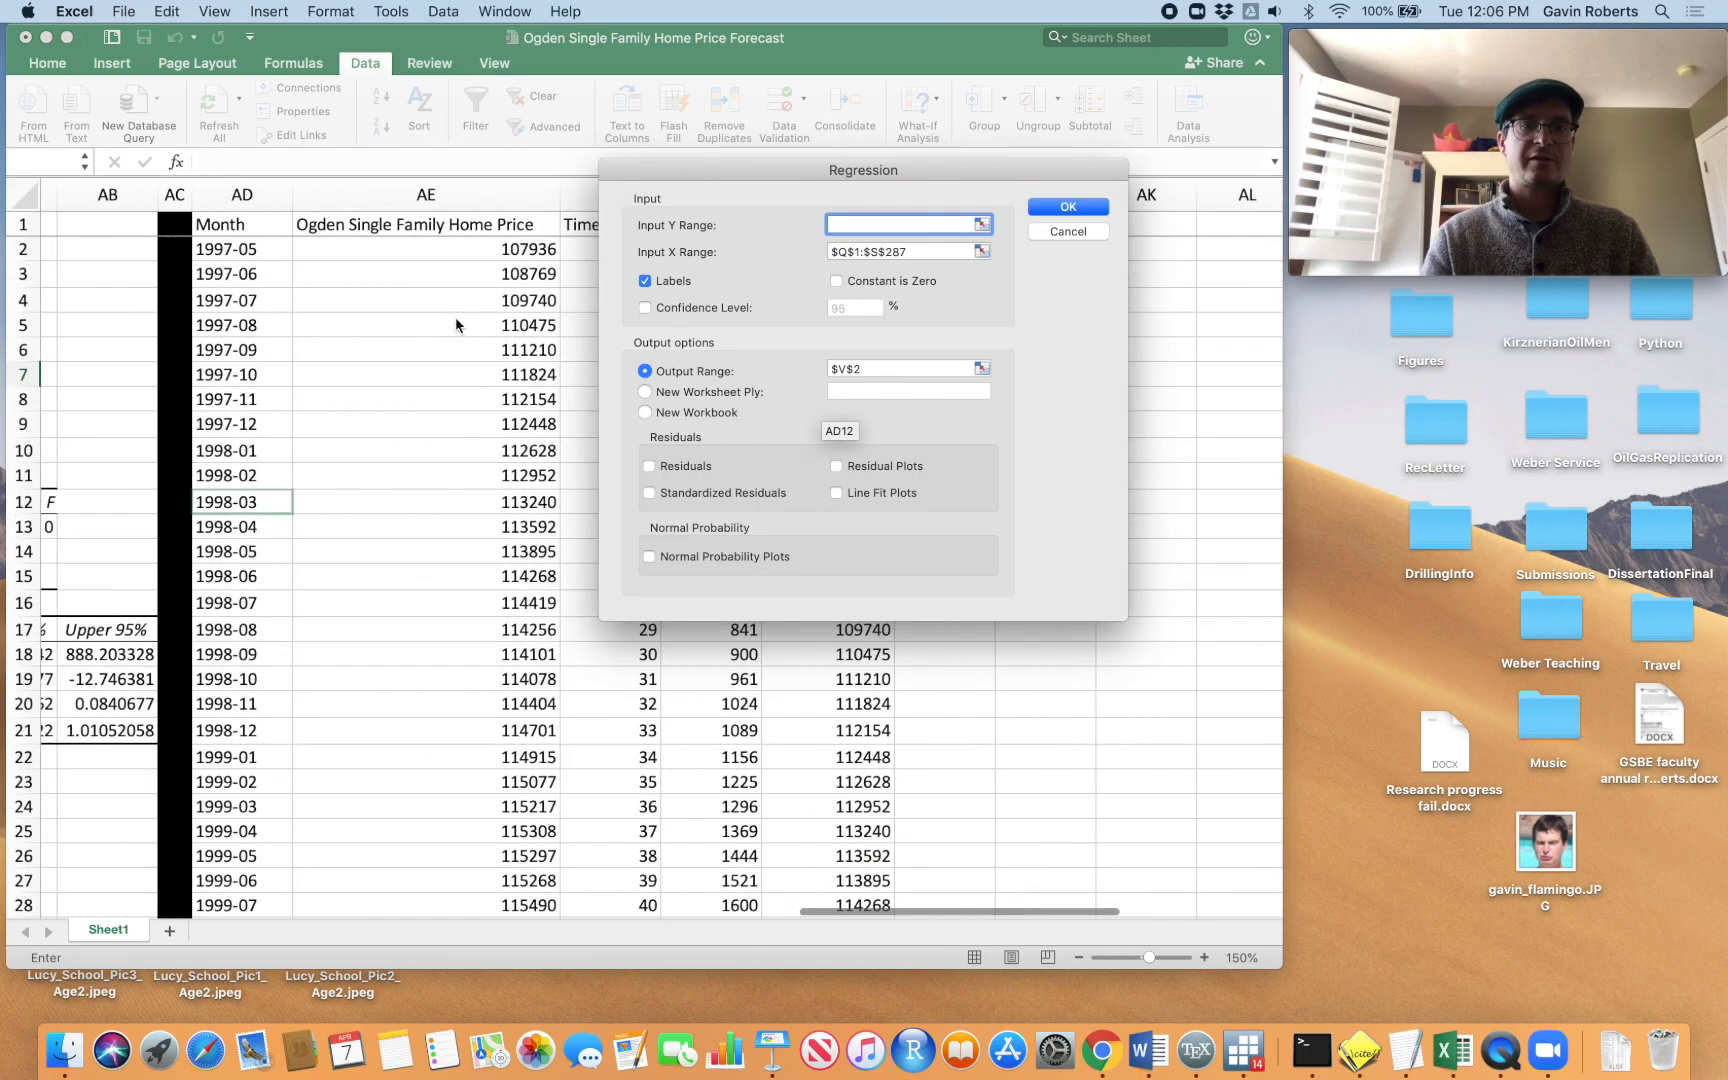
scroll(456, 325, "right", 2)
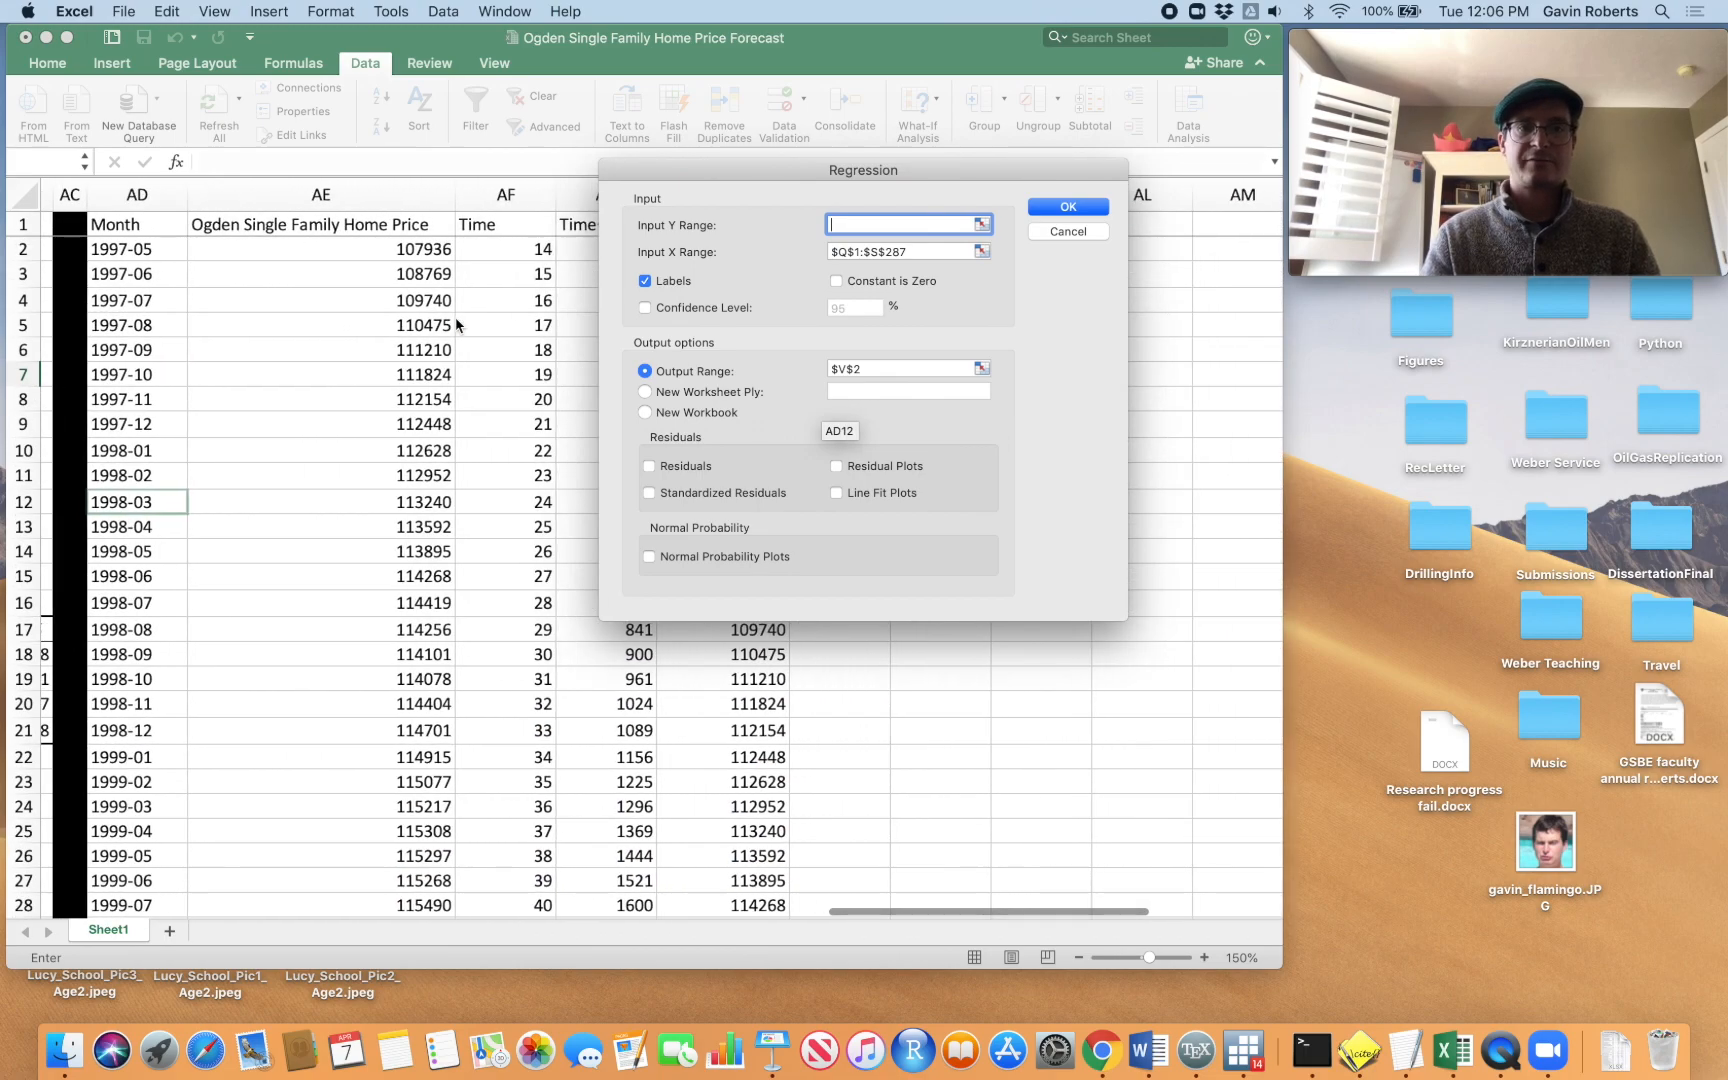
left_click(410, 230)
key("super+shift+Down")
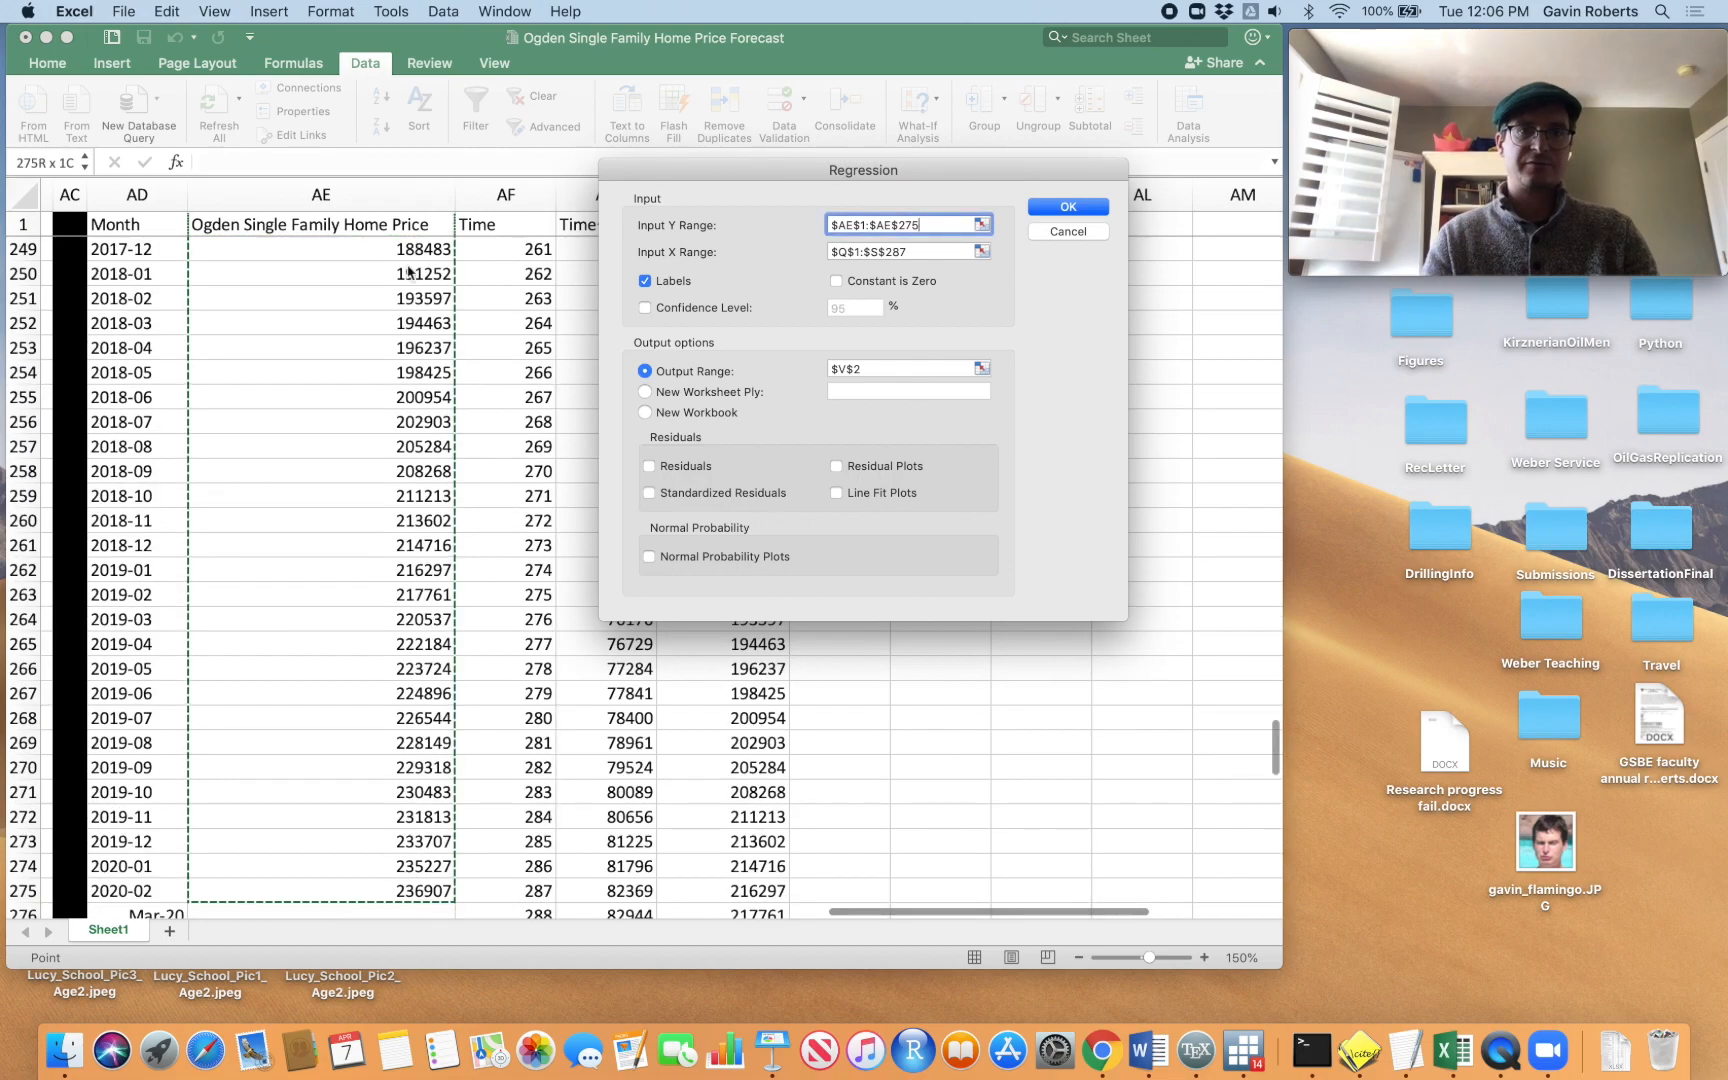
Set the regression's Input X Range to the Time, Time^2 and L.13 Home Price columns, $AF$1:$AH$311
scroll(420, 300, "up", 20)
scroll(437, 357, "right", 4)
scroll(437, 357, "left", 1)
key("Tab")
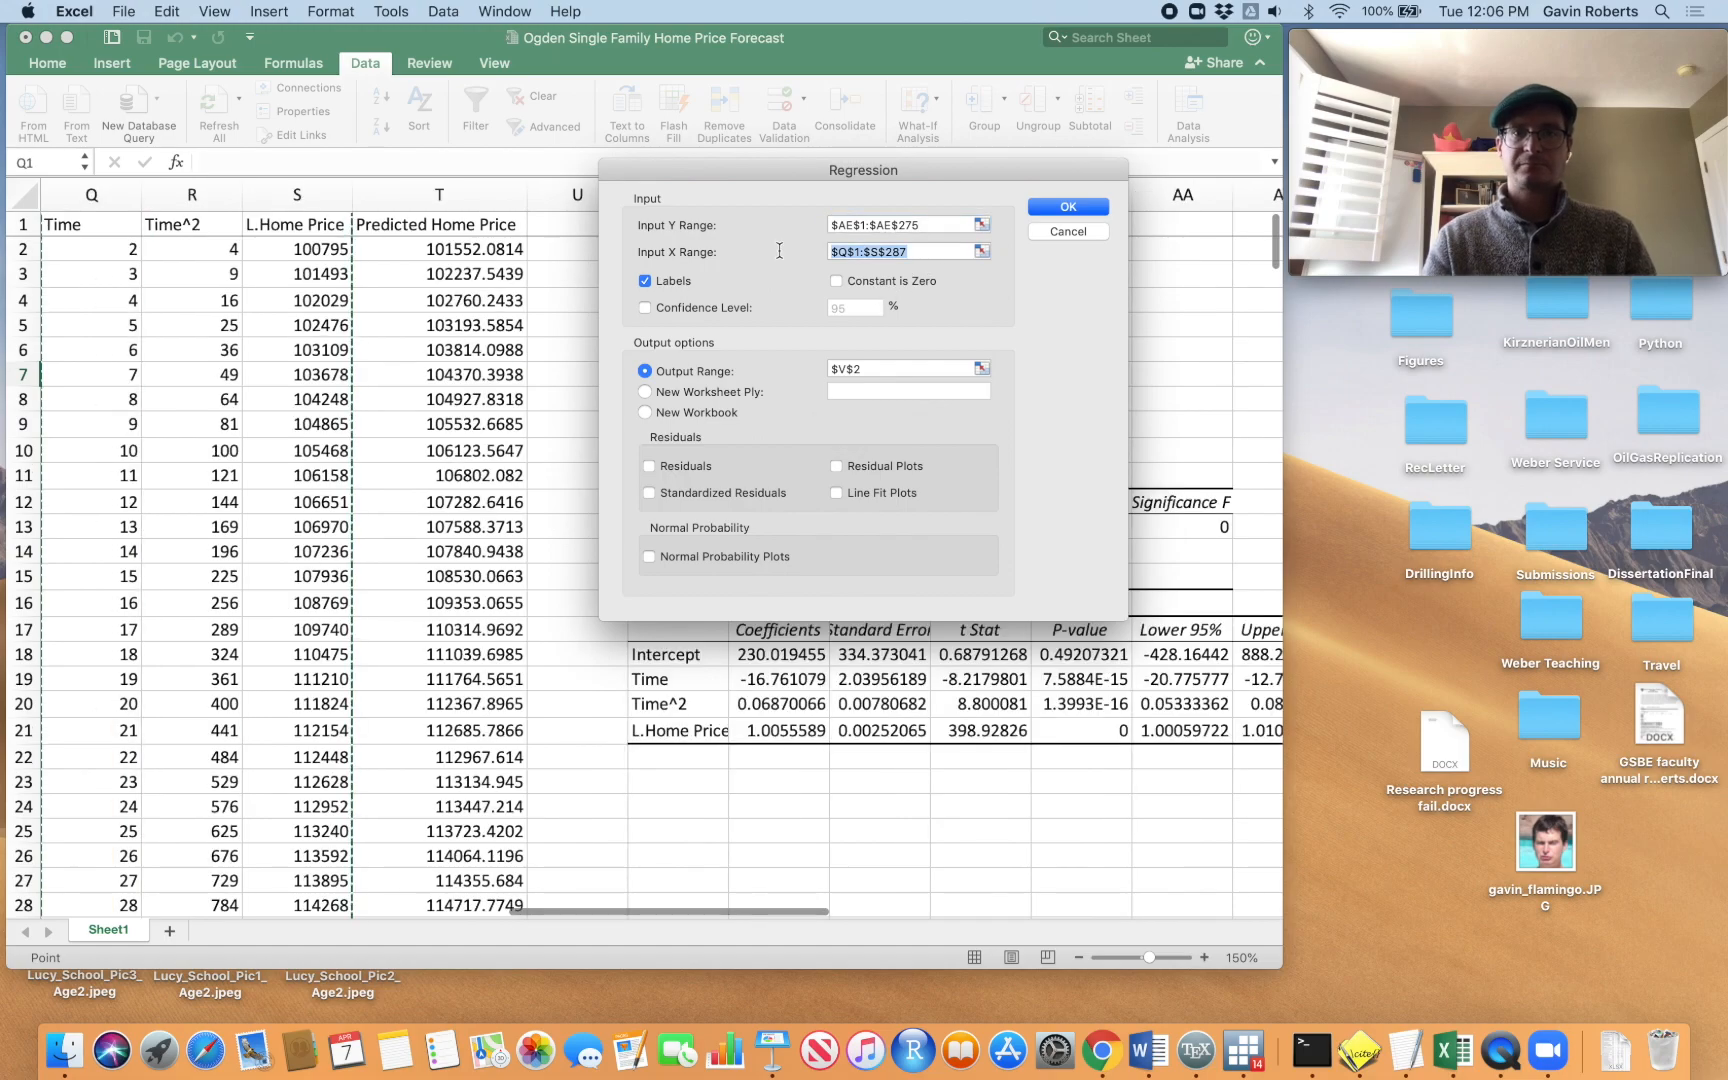
key("BackSpace")
scroll(474, 333, "right", 2)
scroll(474, 333, "right", 5)
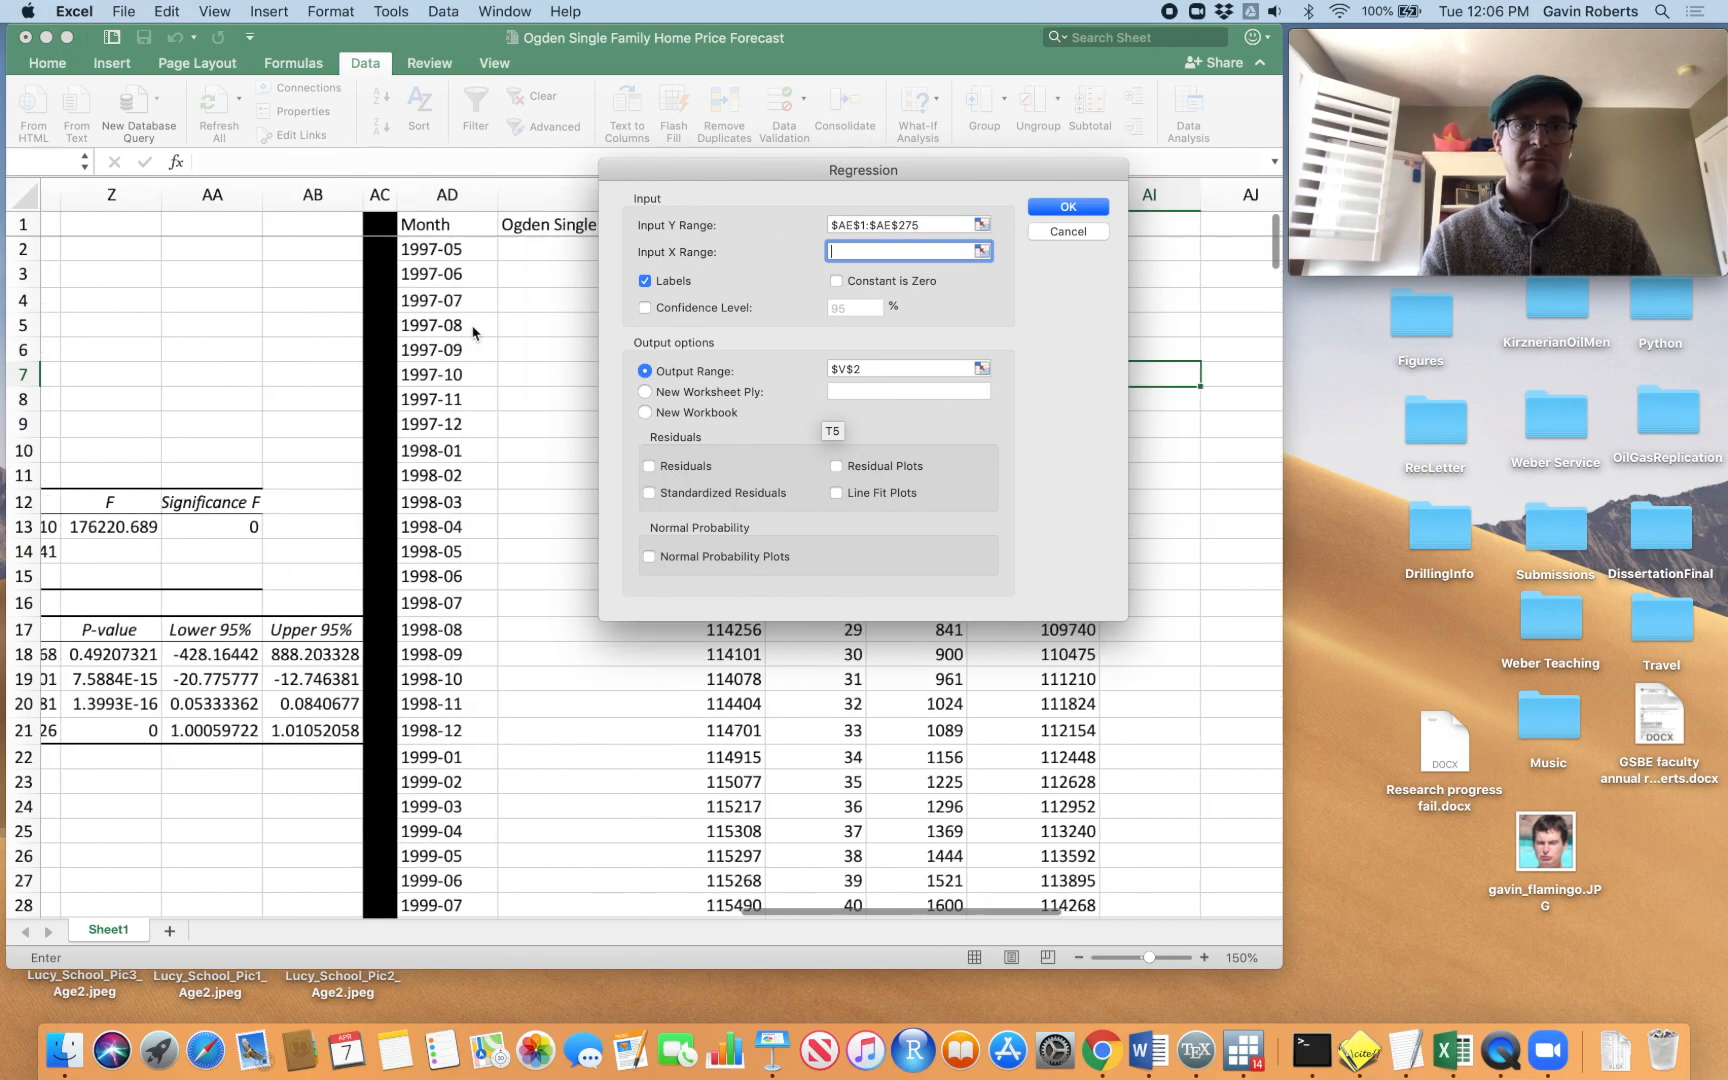
left_click_drag(220, 226, 405, 226)
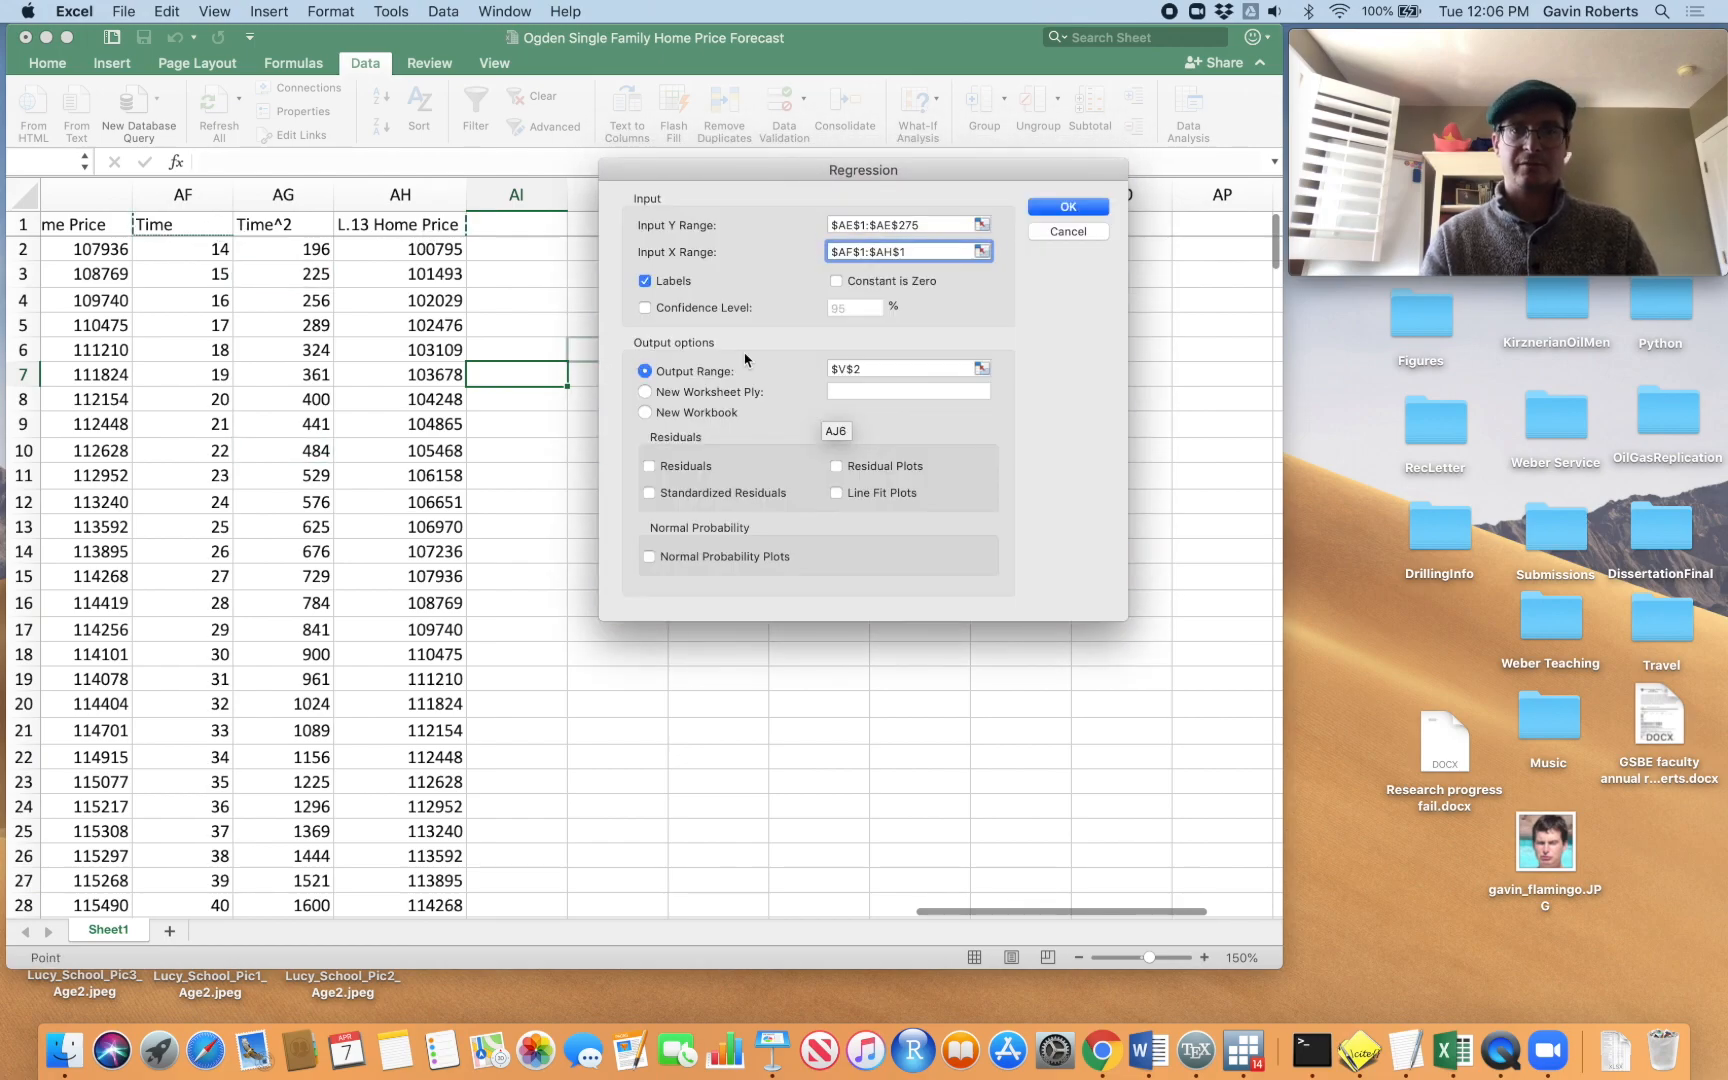
key("super+shift+Down")
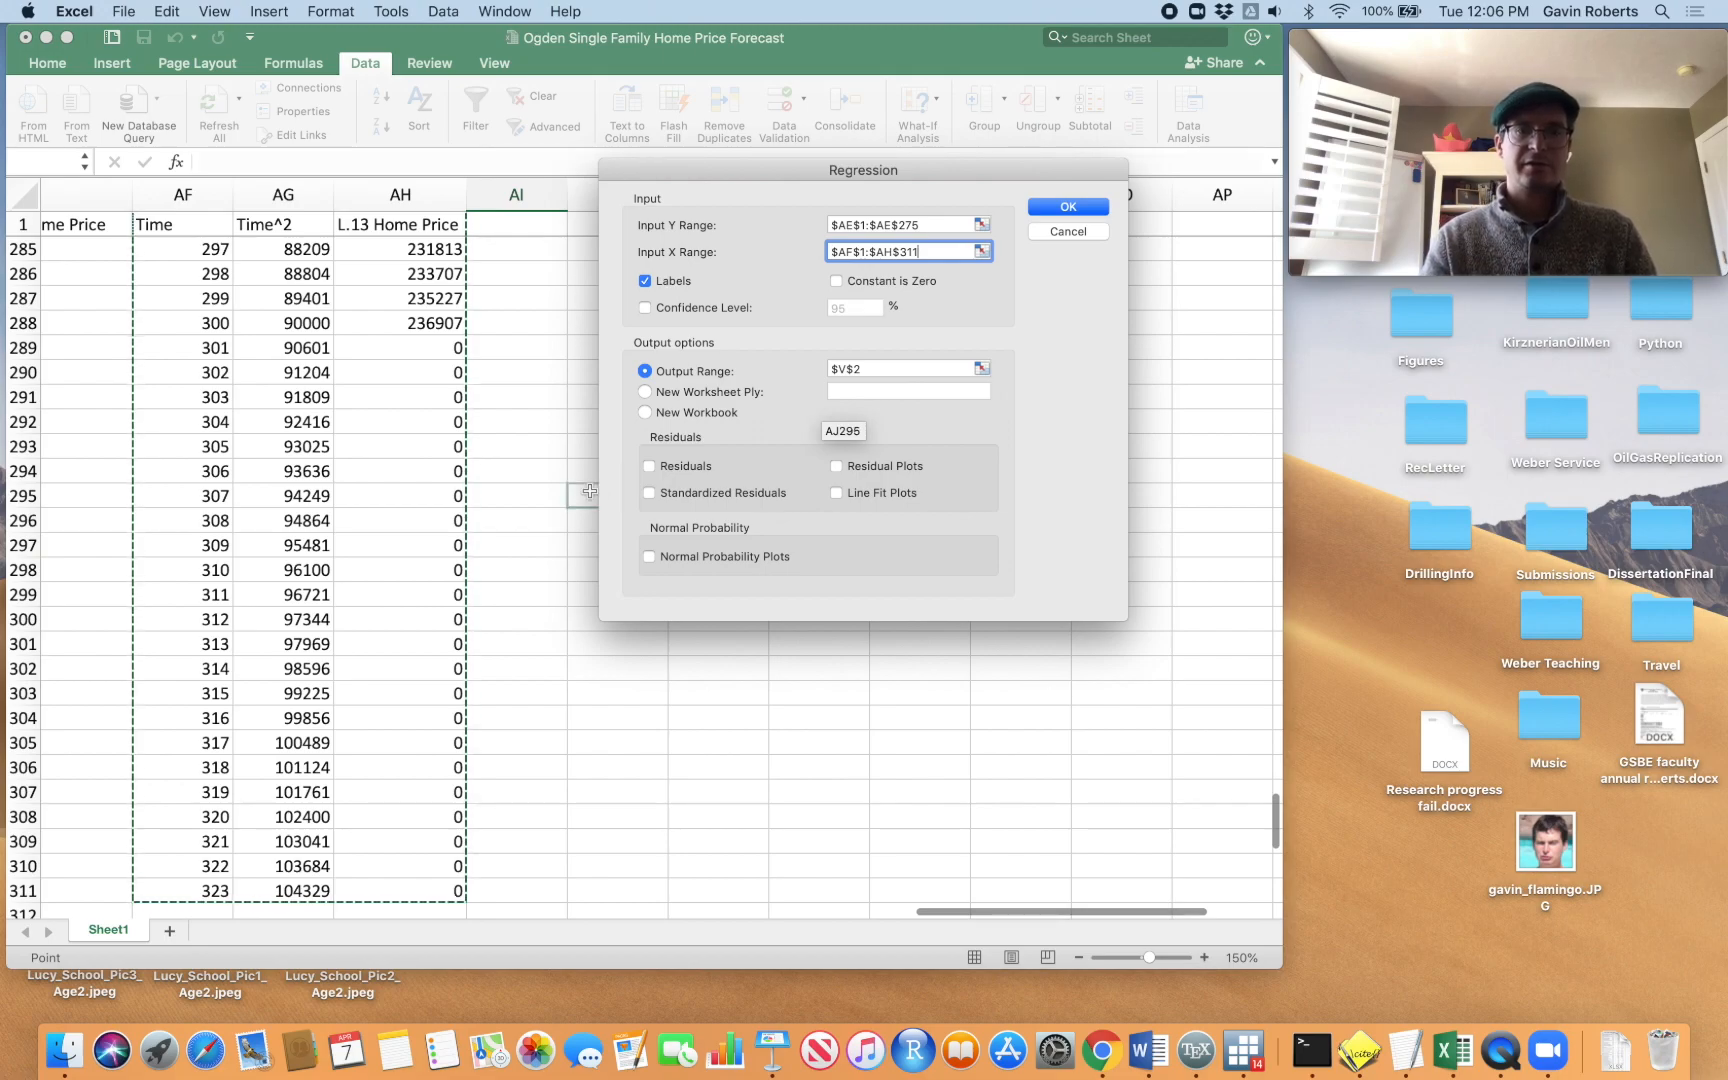
Shorten the Input X Range to $AF$1:$AH$275 so it ends at the 2020-02 row like the Y range
scroll(590, 491, "left", 3)
scroll(589, 489, "left", 3)
scroll(589, 489, "up", 10)
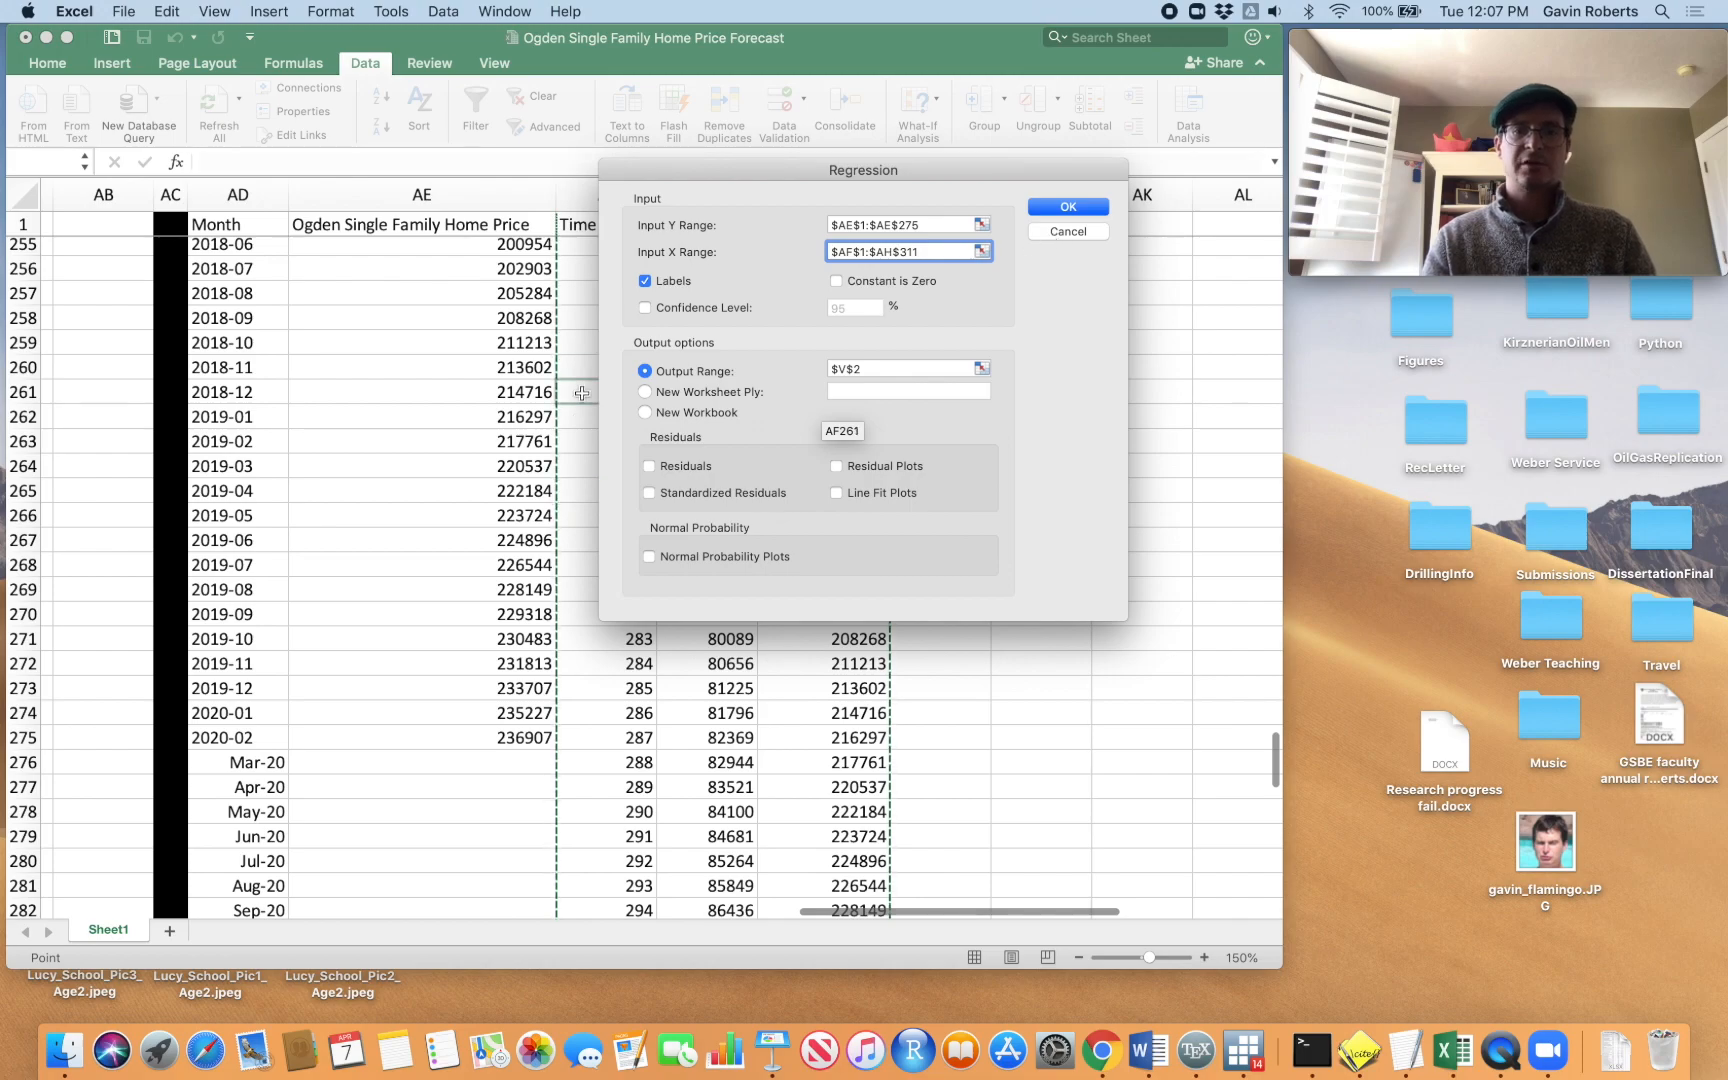
scroll(502, 608, "down", 2)
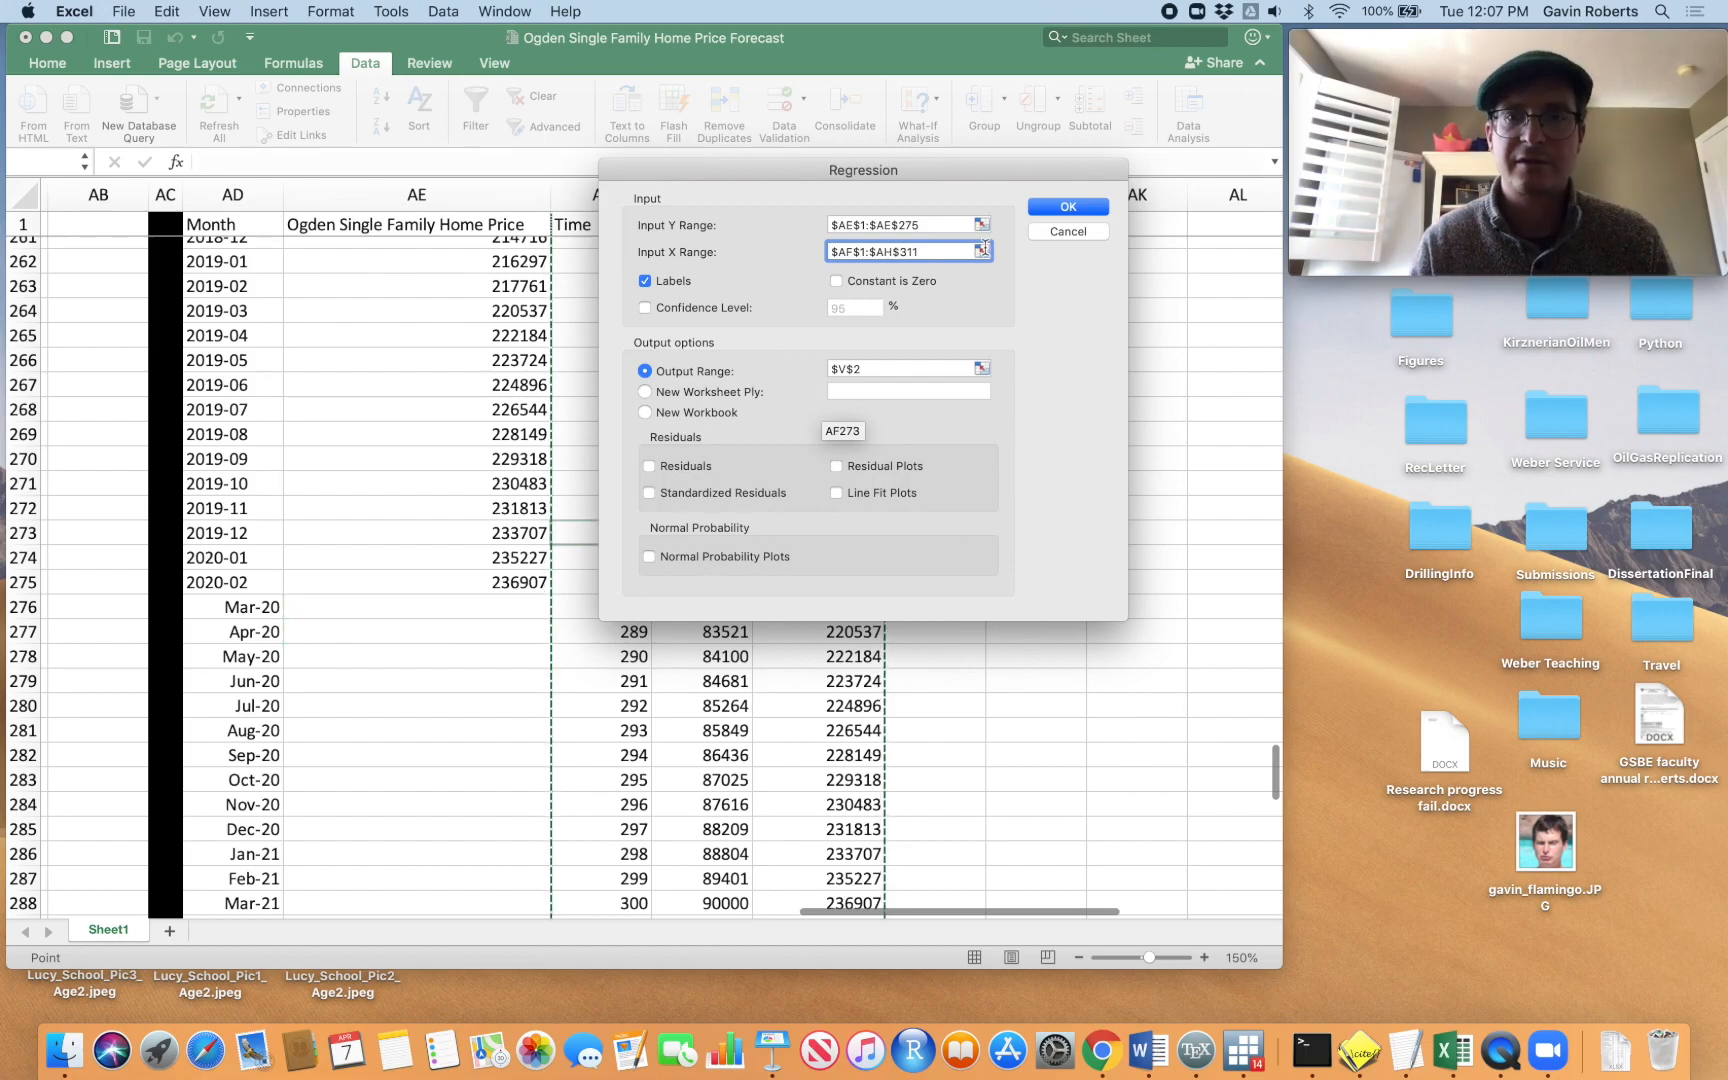
key("BackSpace")
key("BackSpace")
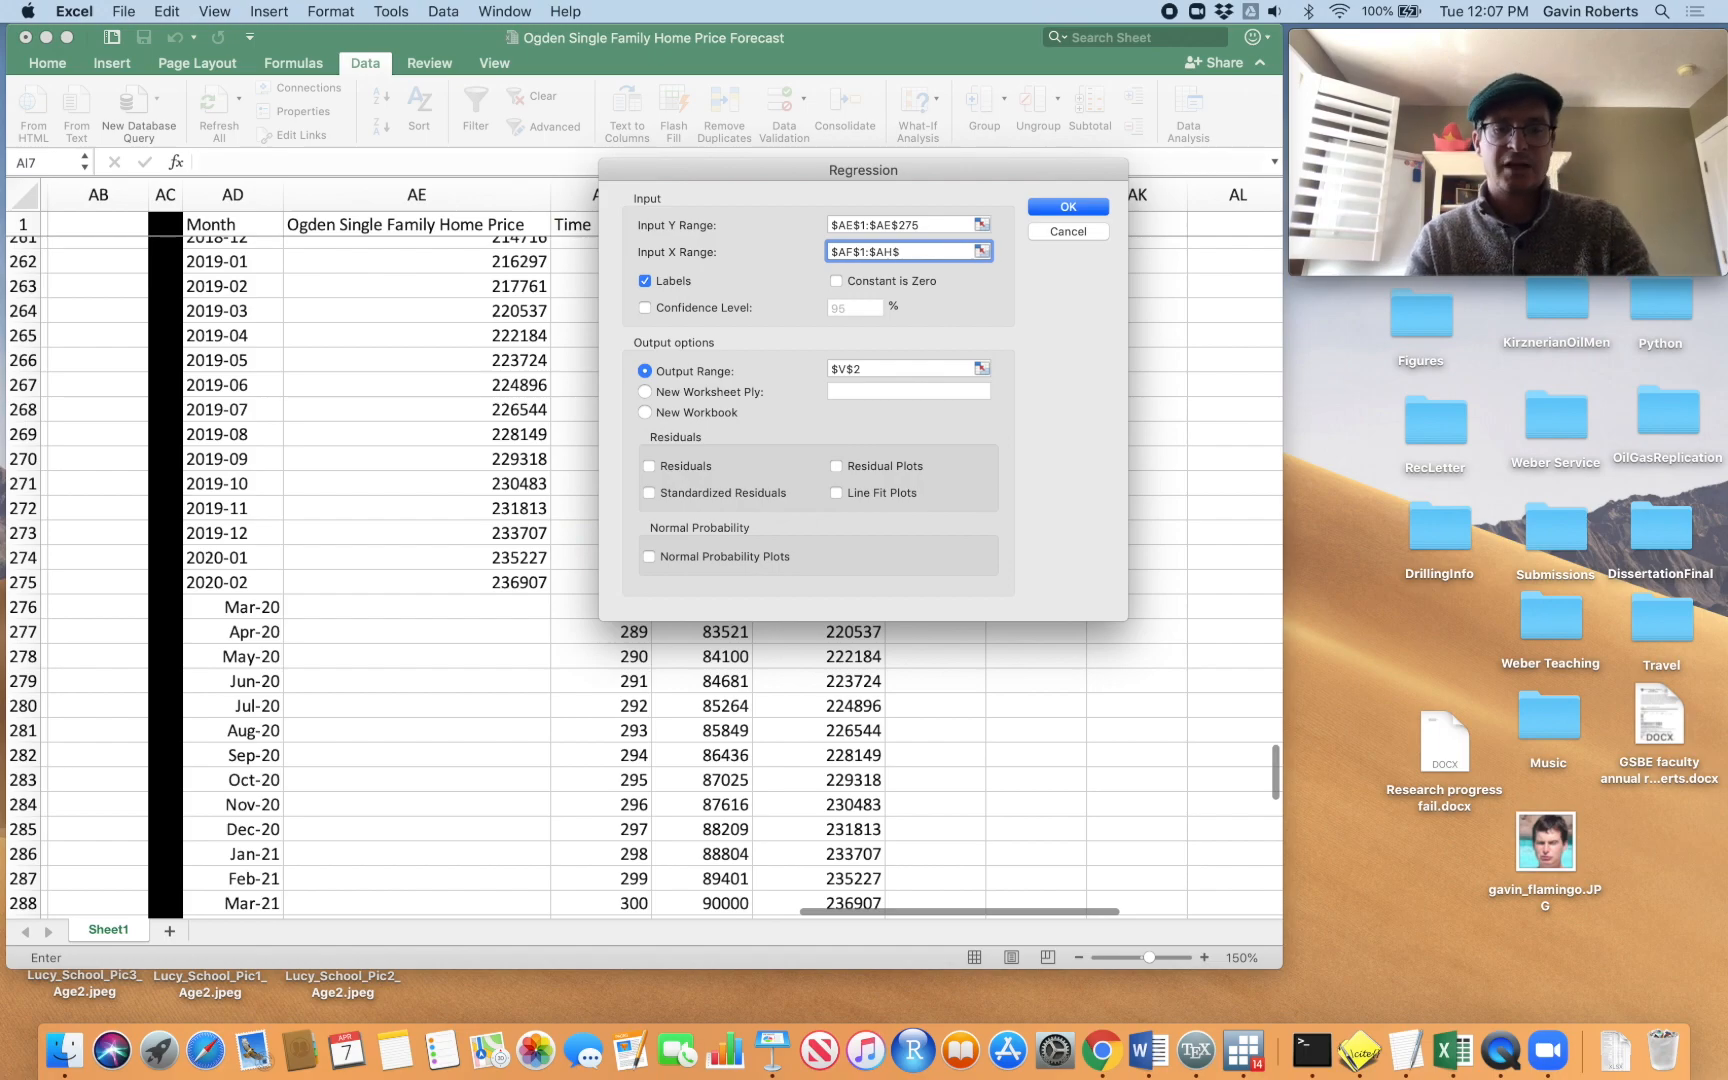
type("5")
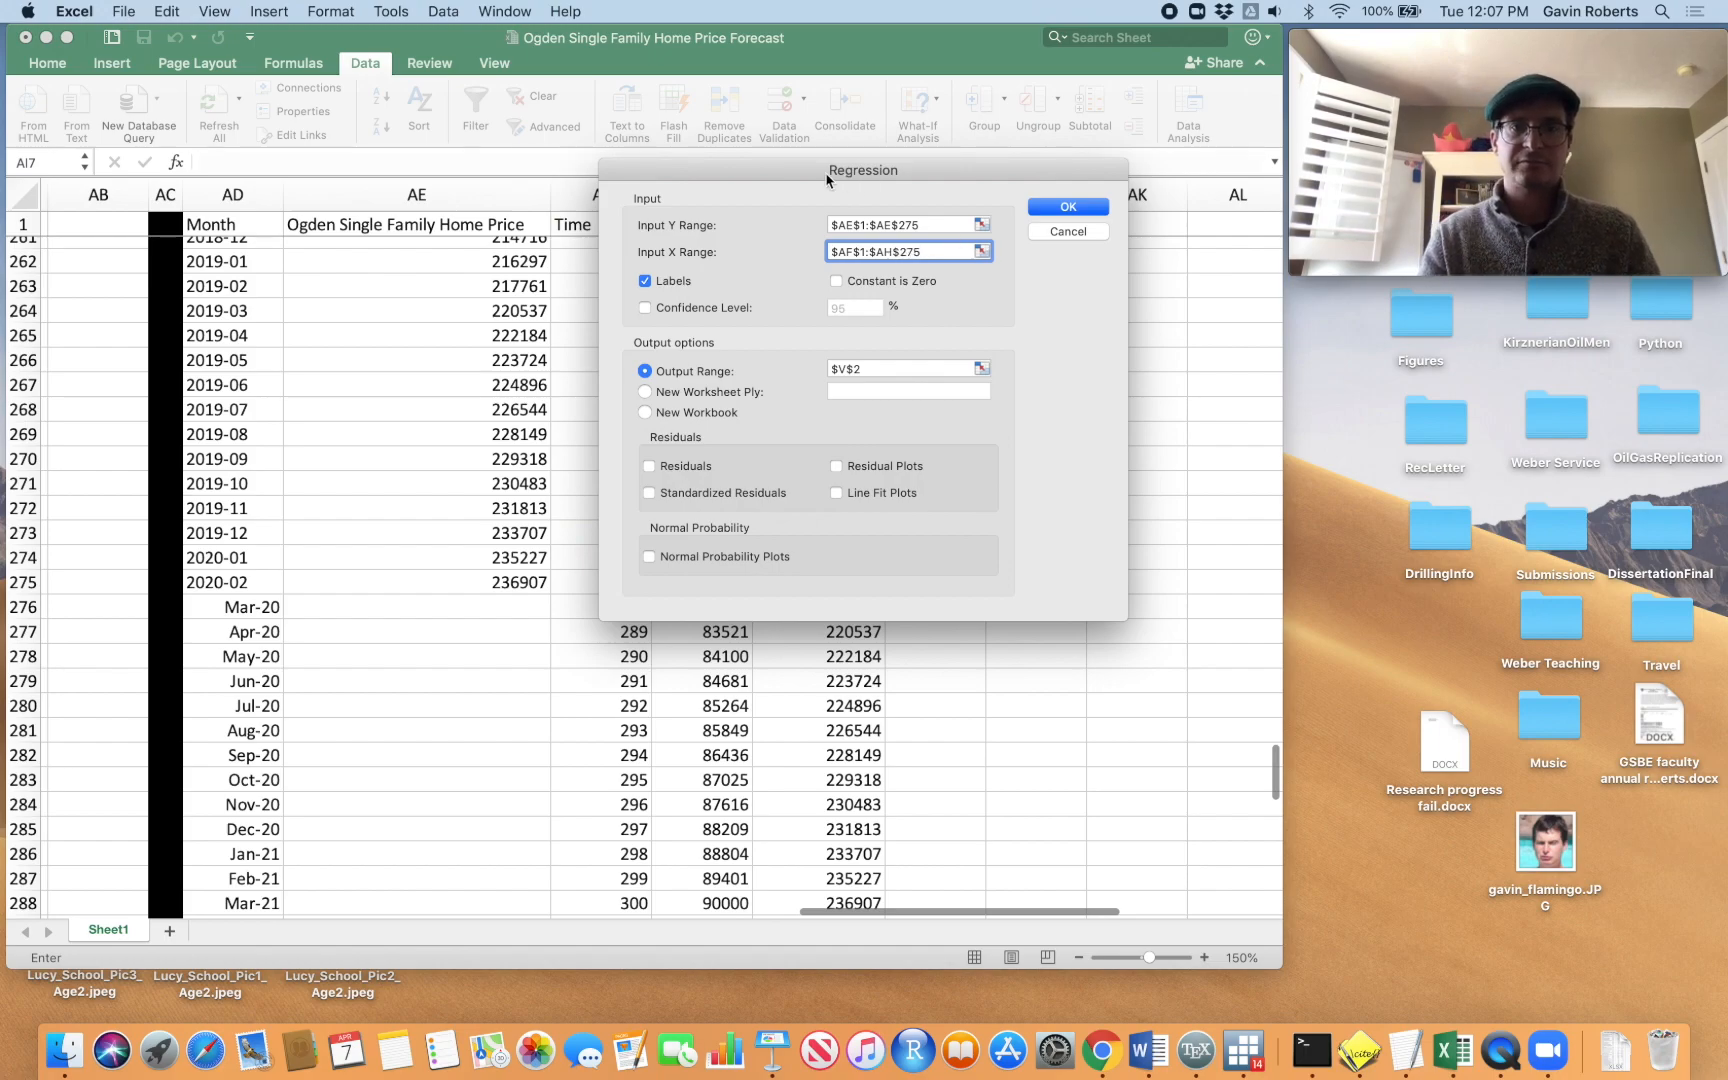
Set the regression's Output Range to $AK$2 and run the regression
left_click_drag(830, 180, 1100, 177)
scroll(580, 390, "right", 2)
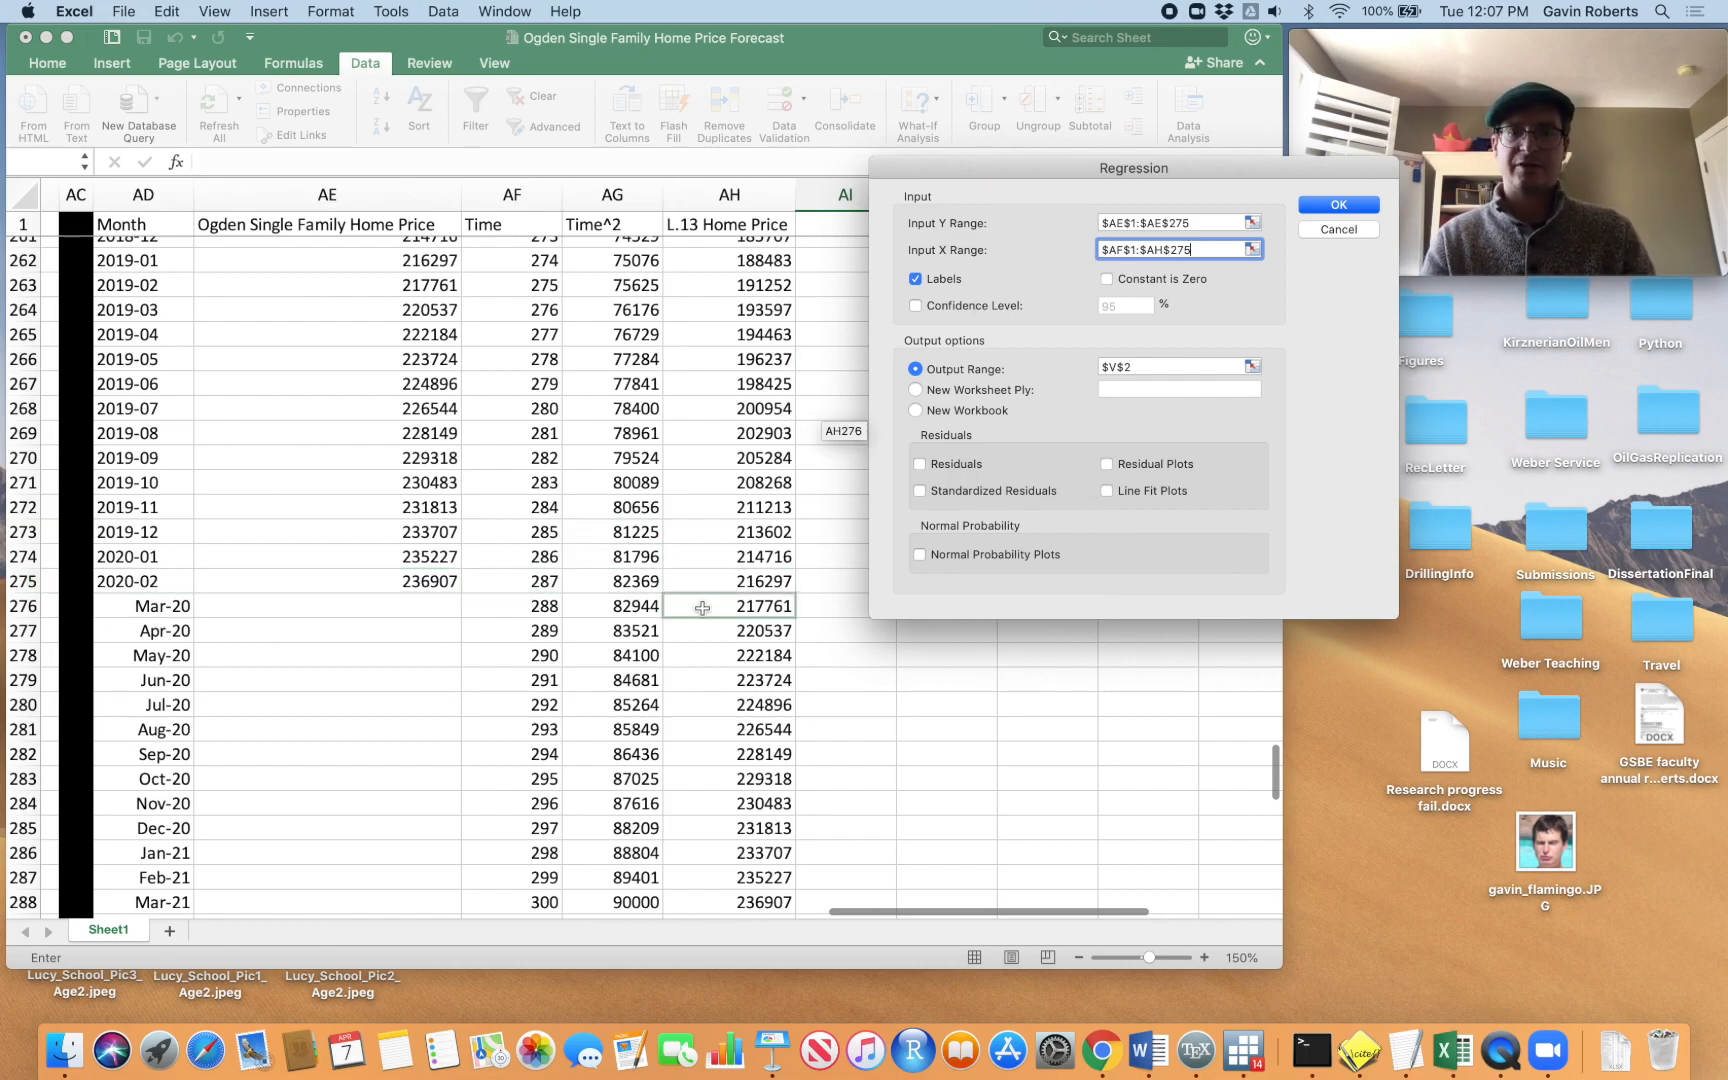
scroll(703, 608, "down", 5)
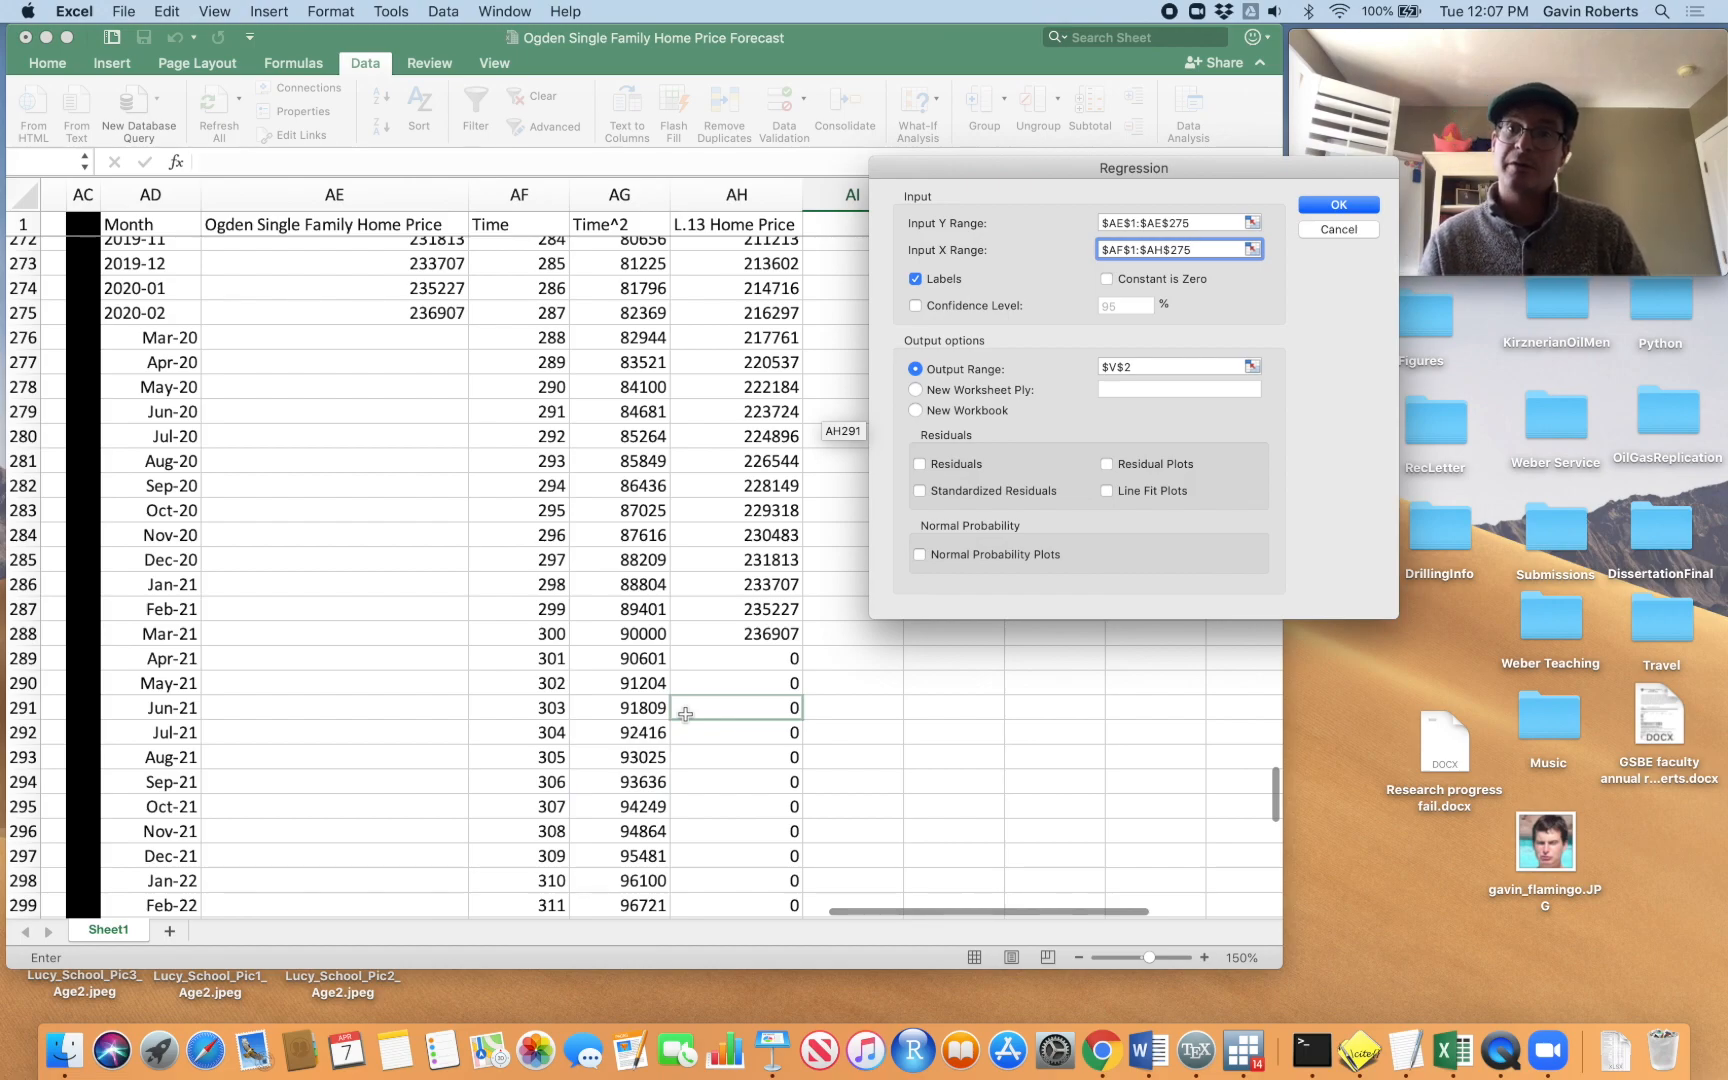
scroll(685, 713, "up", 20)
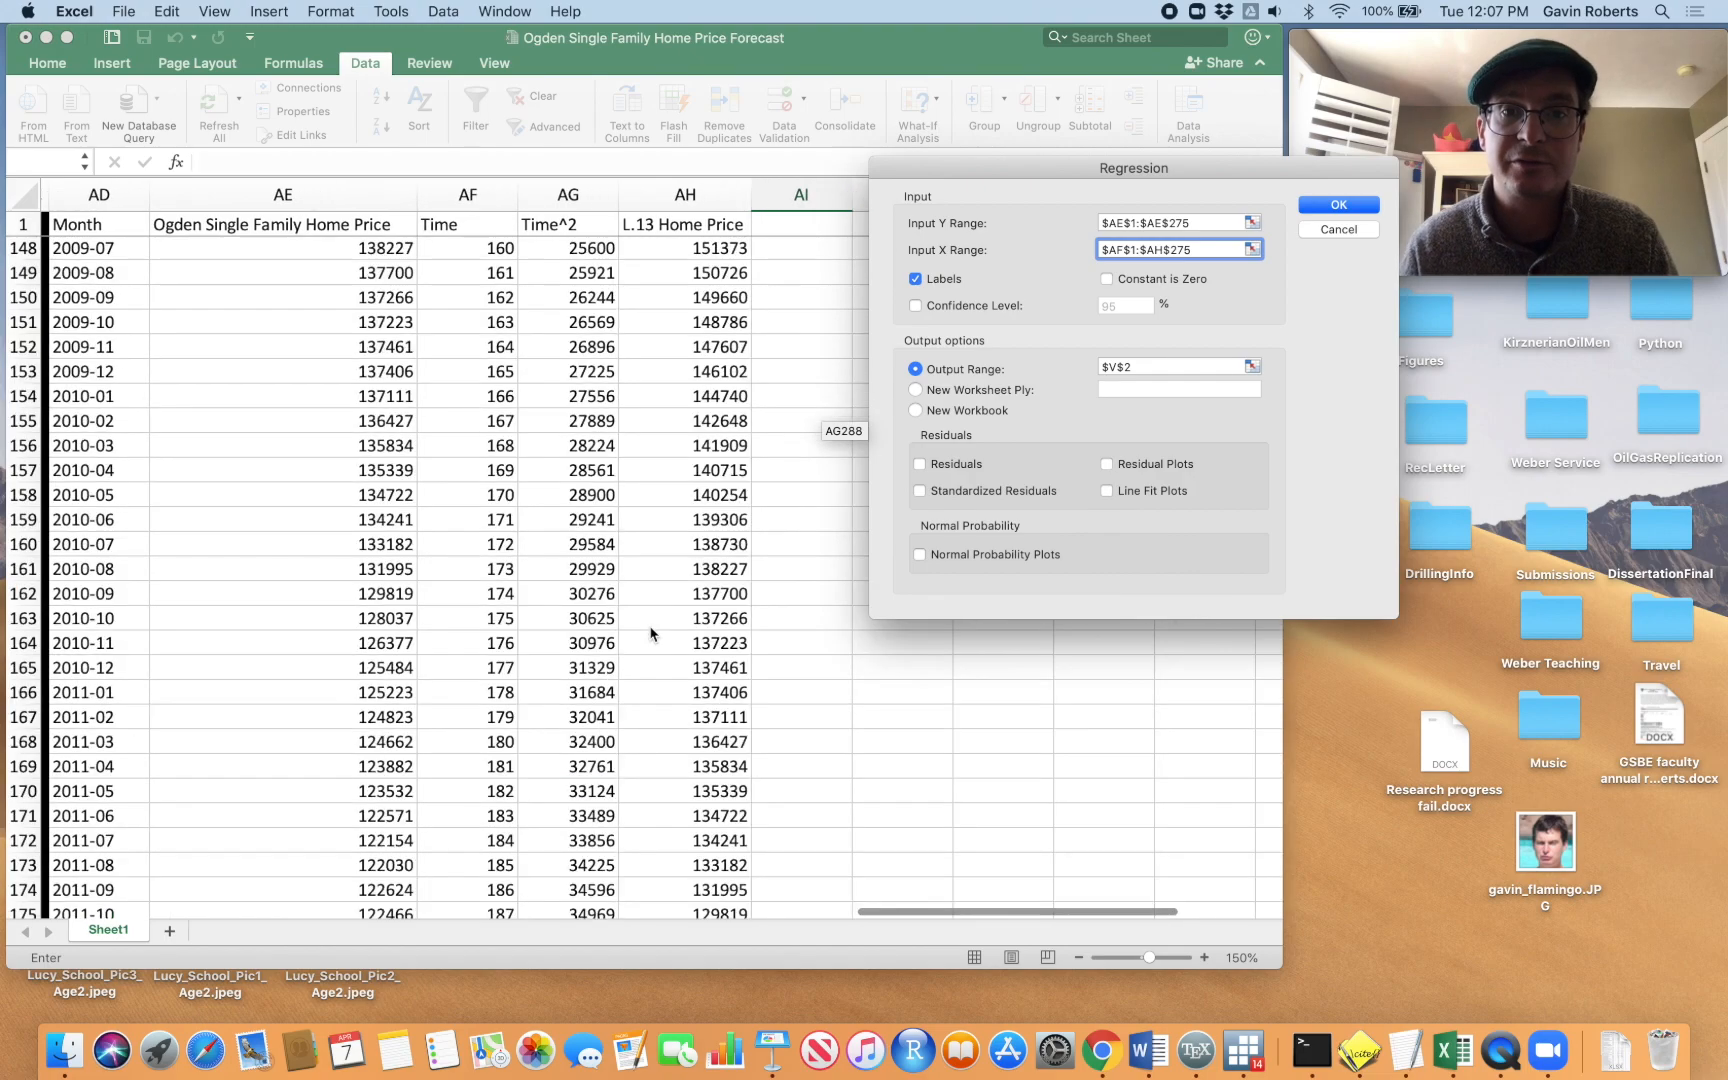
scroll(651, 633, "right", 3)
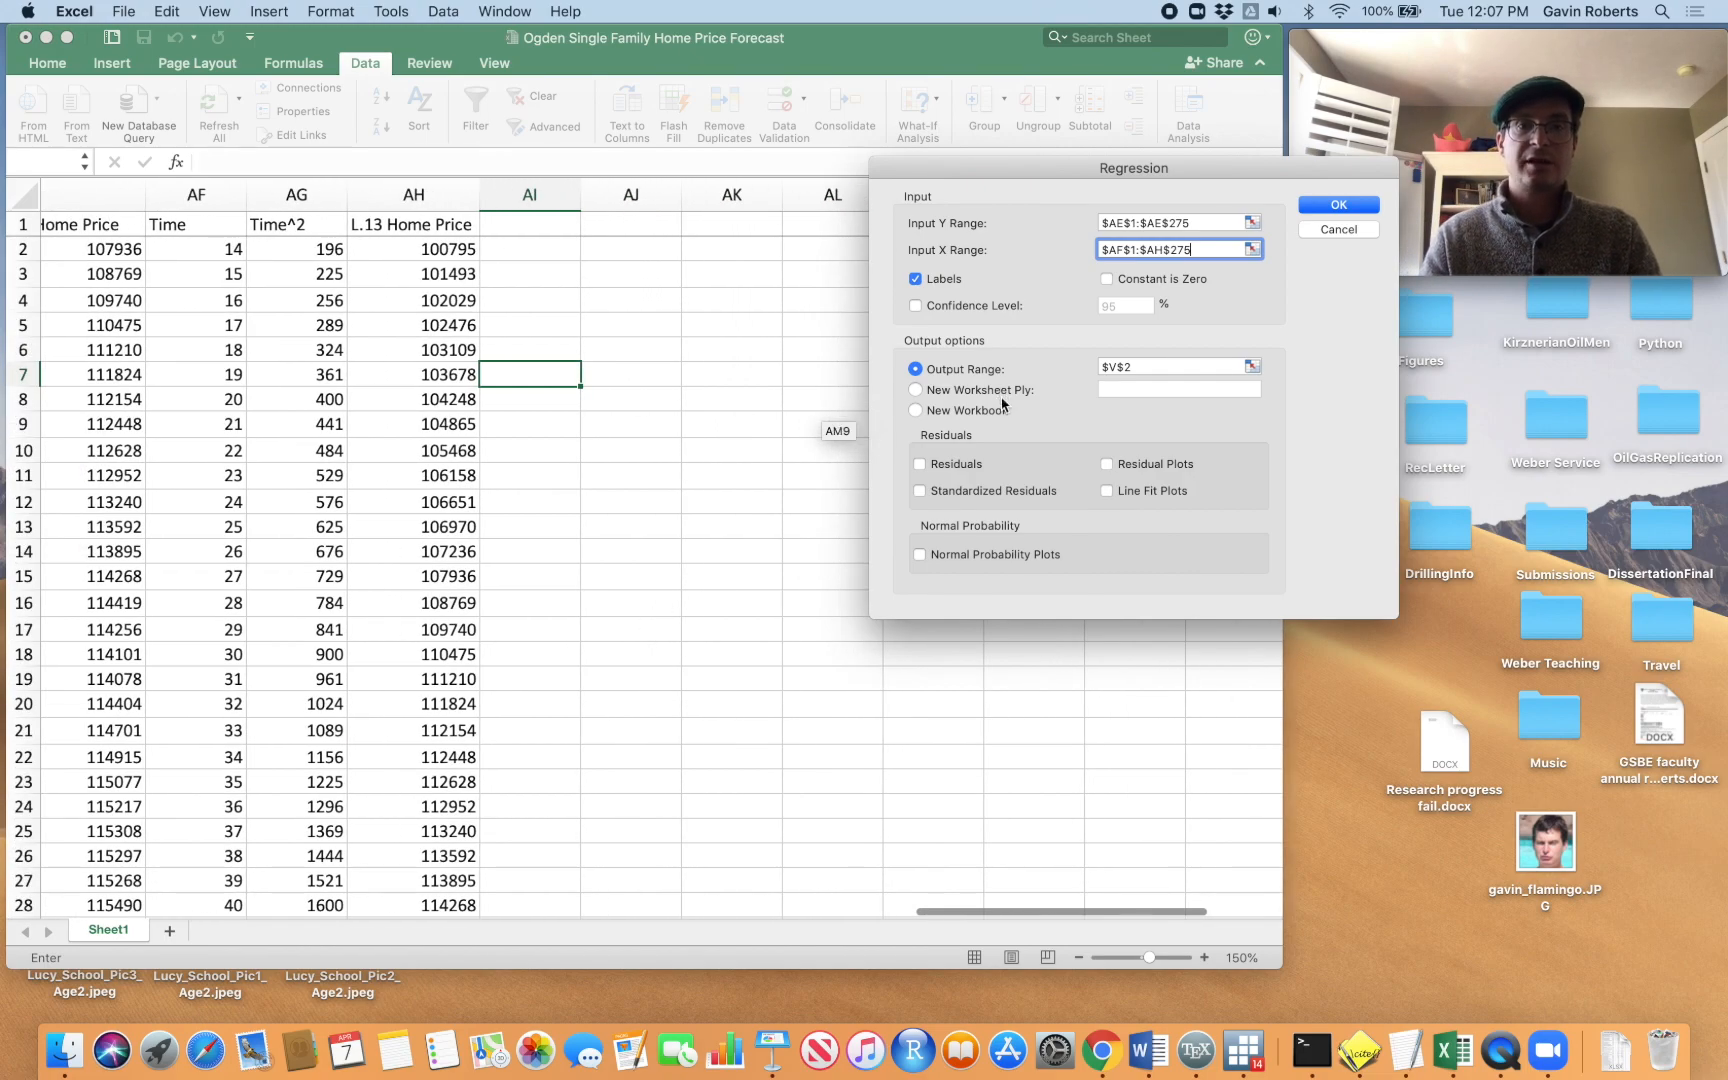
left_click(1167, 361)
key("BackSpace")
key("BackSpace")
key("BackSpace")
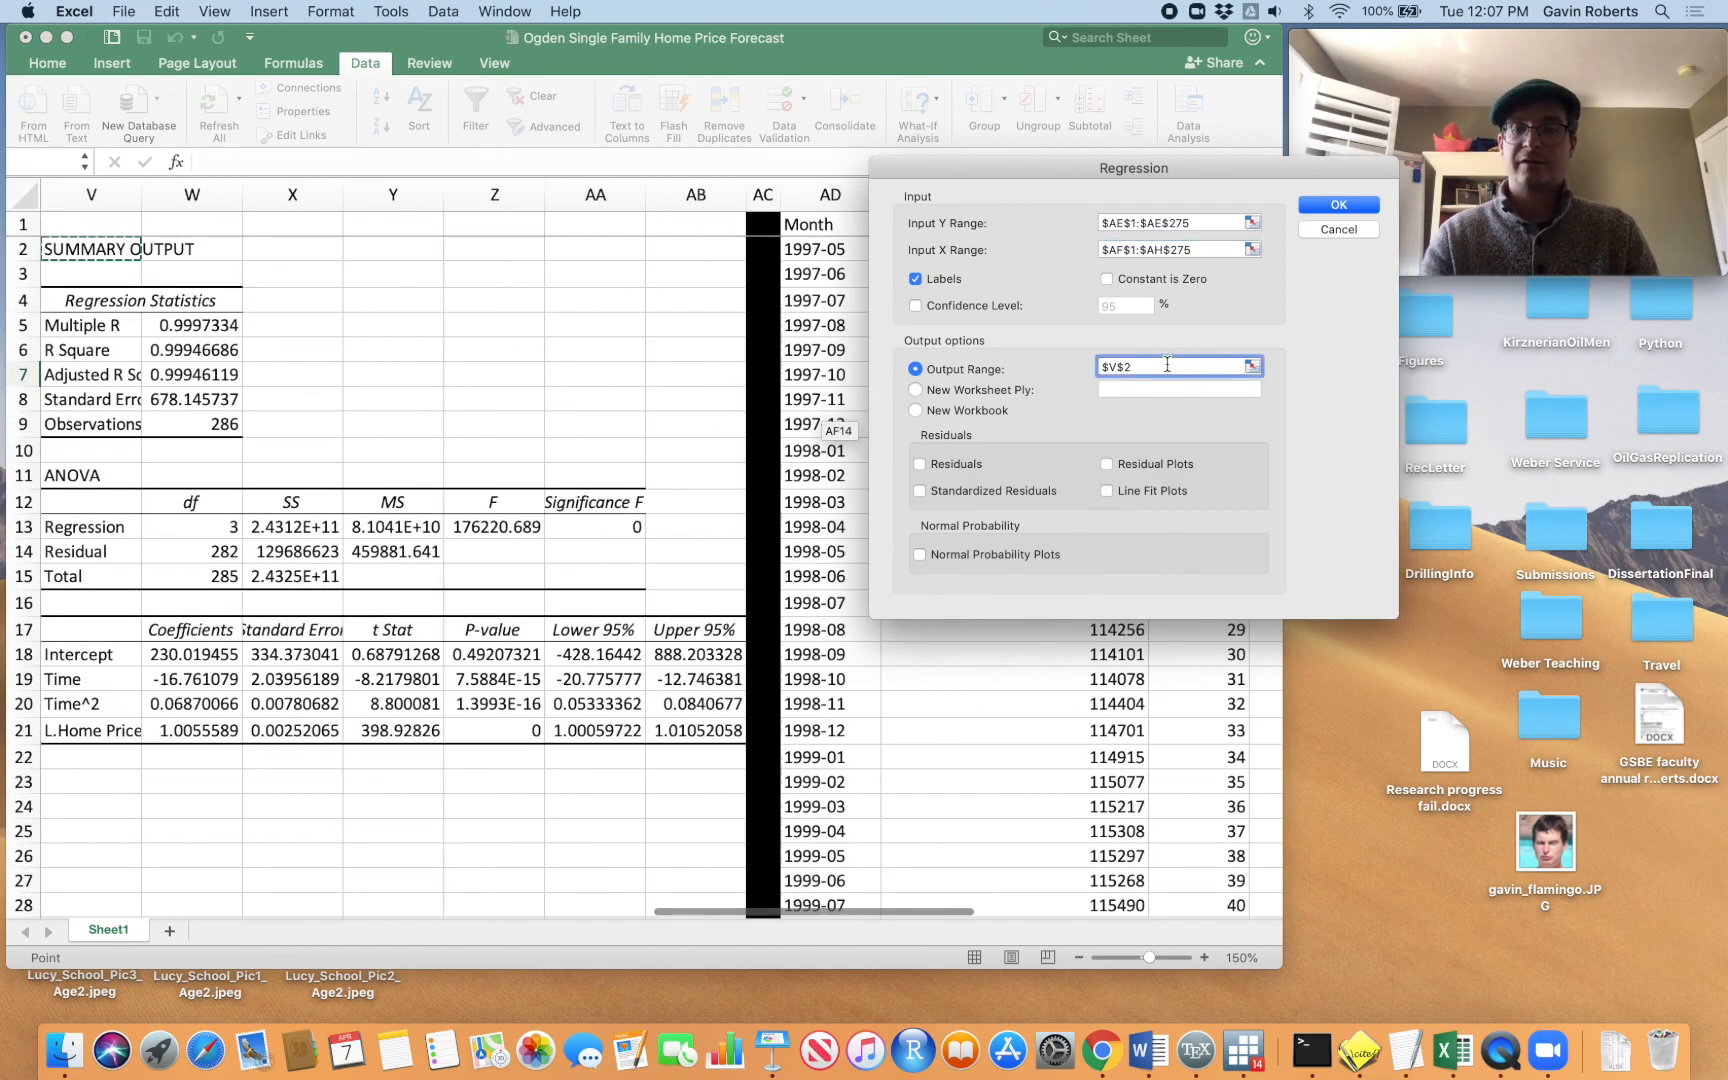
scroll(710, 259, "right", 15)
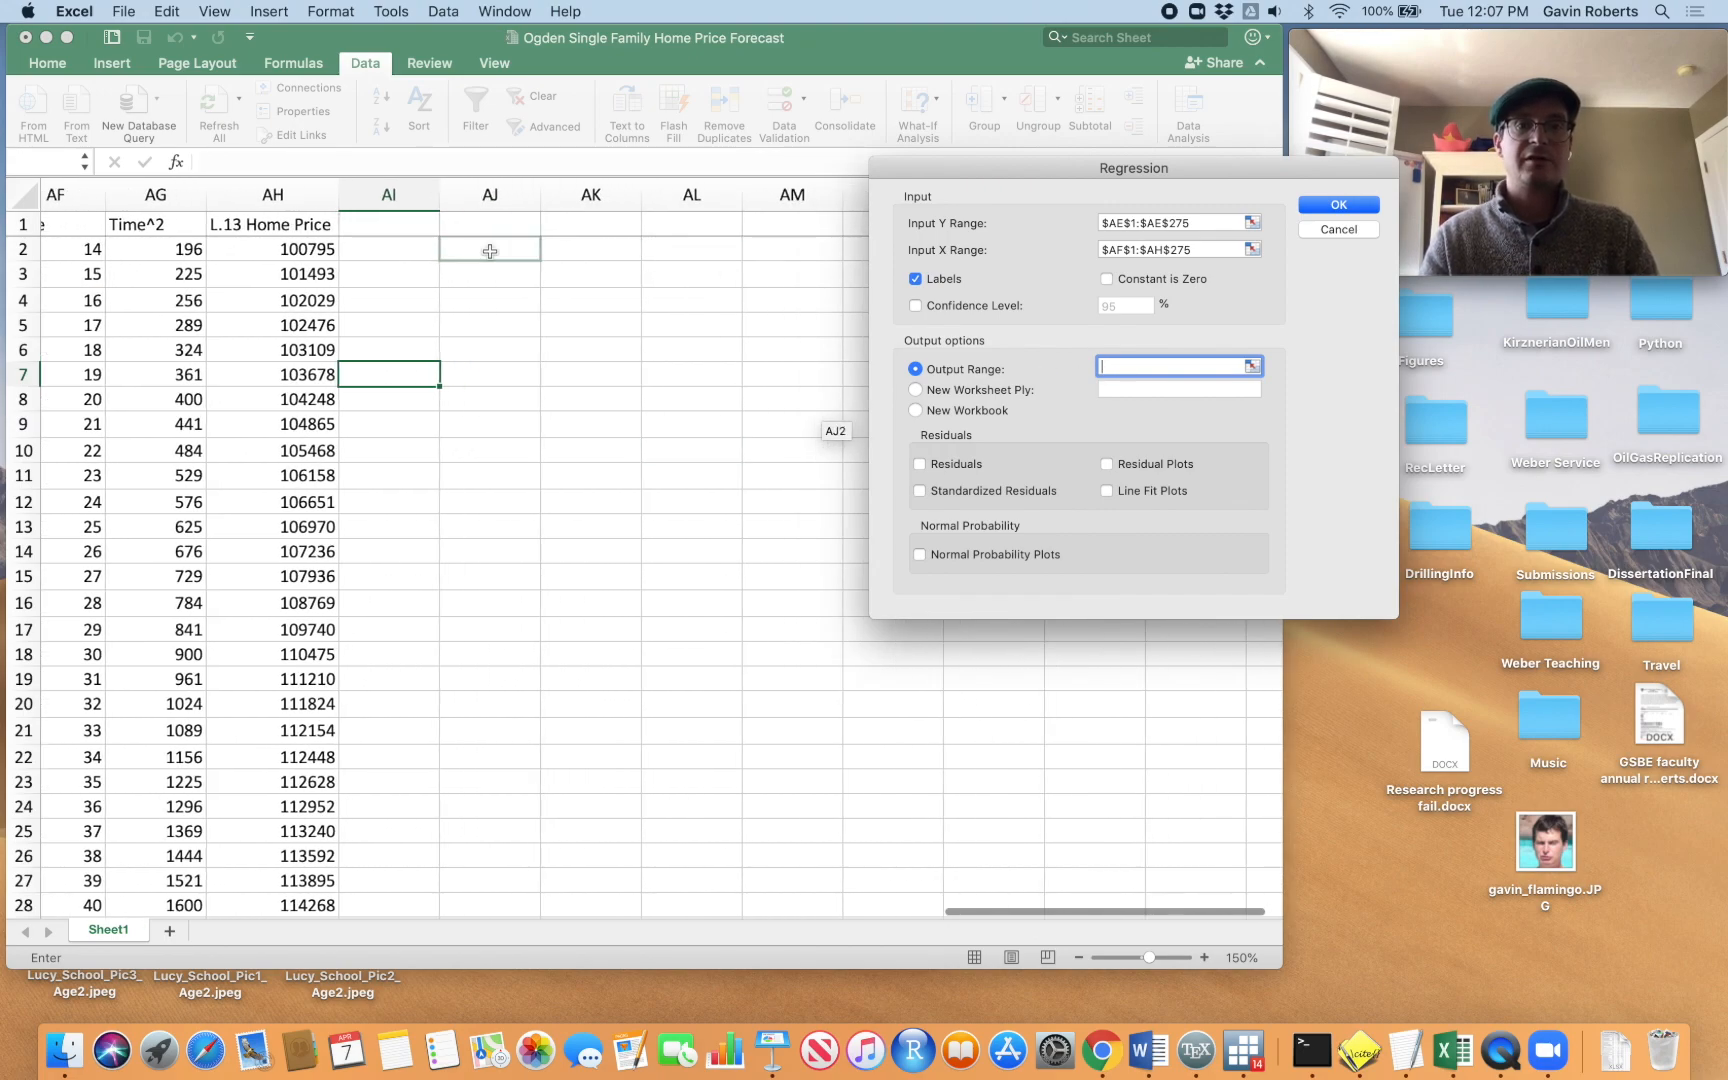
left_click(578, 249)
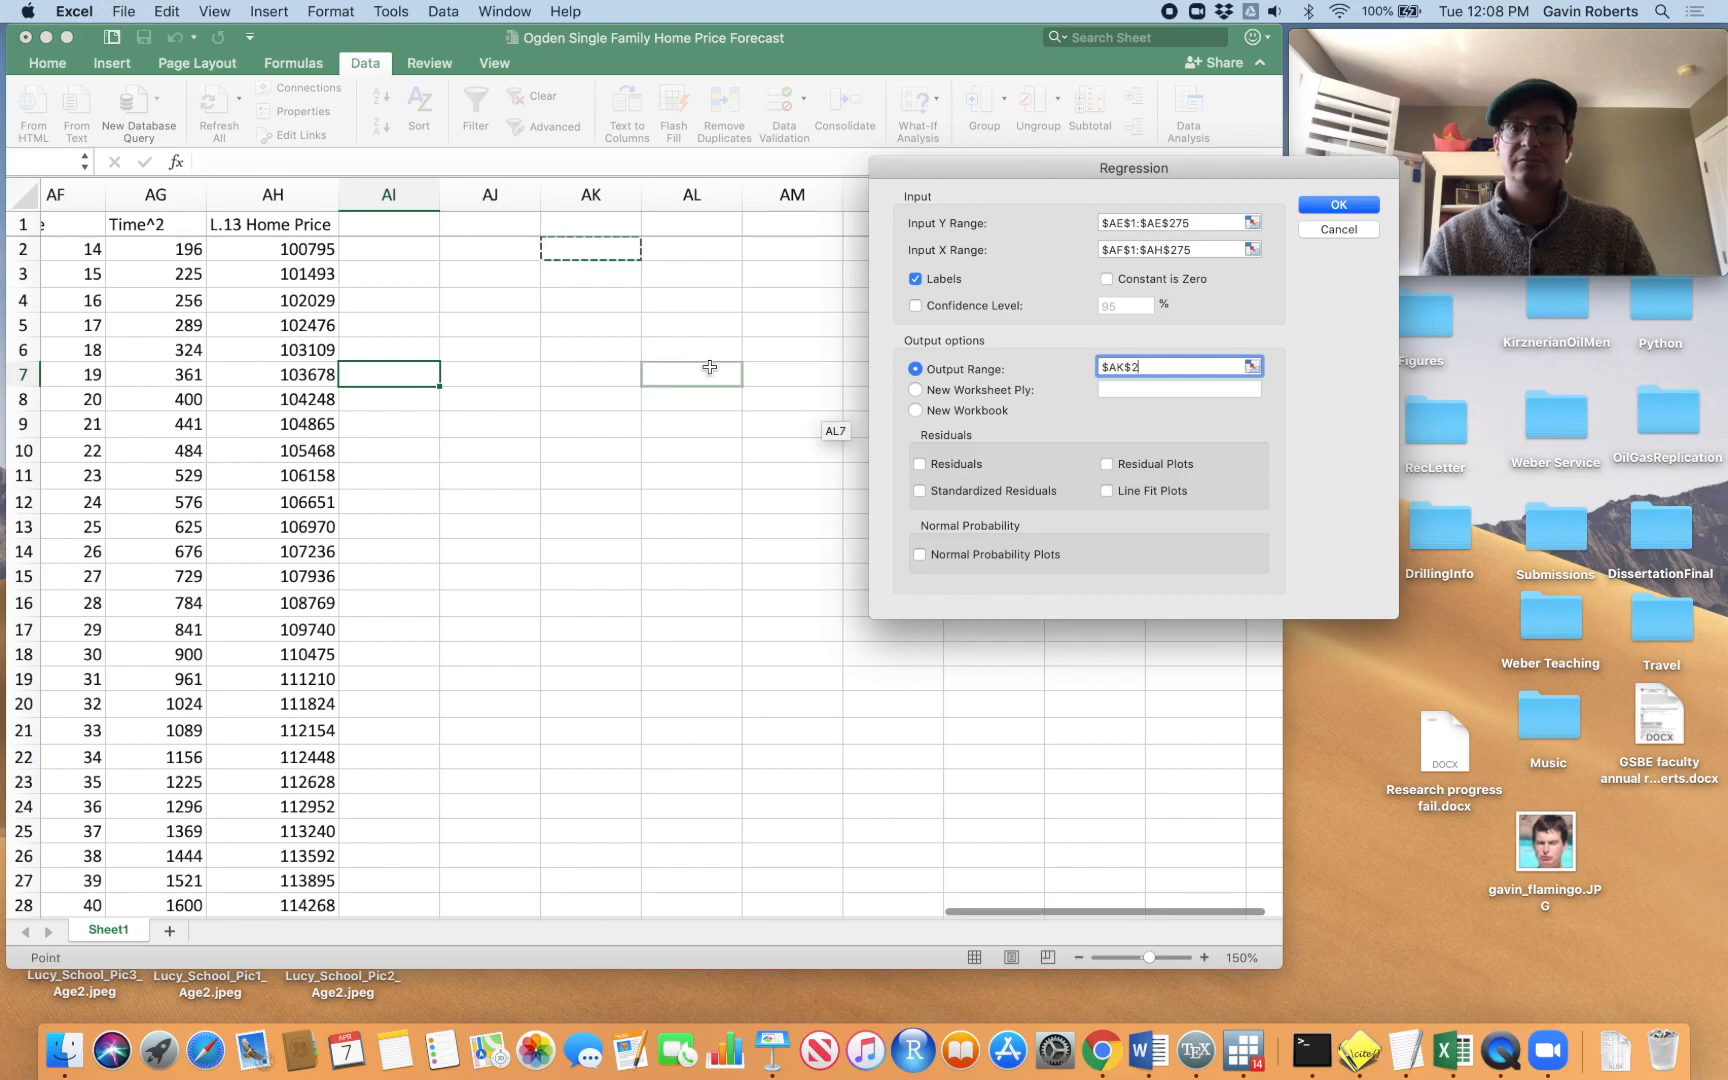
left_click(1338, 205)
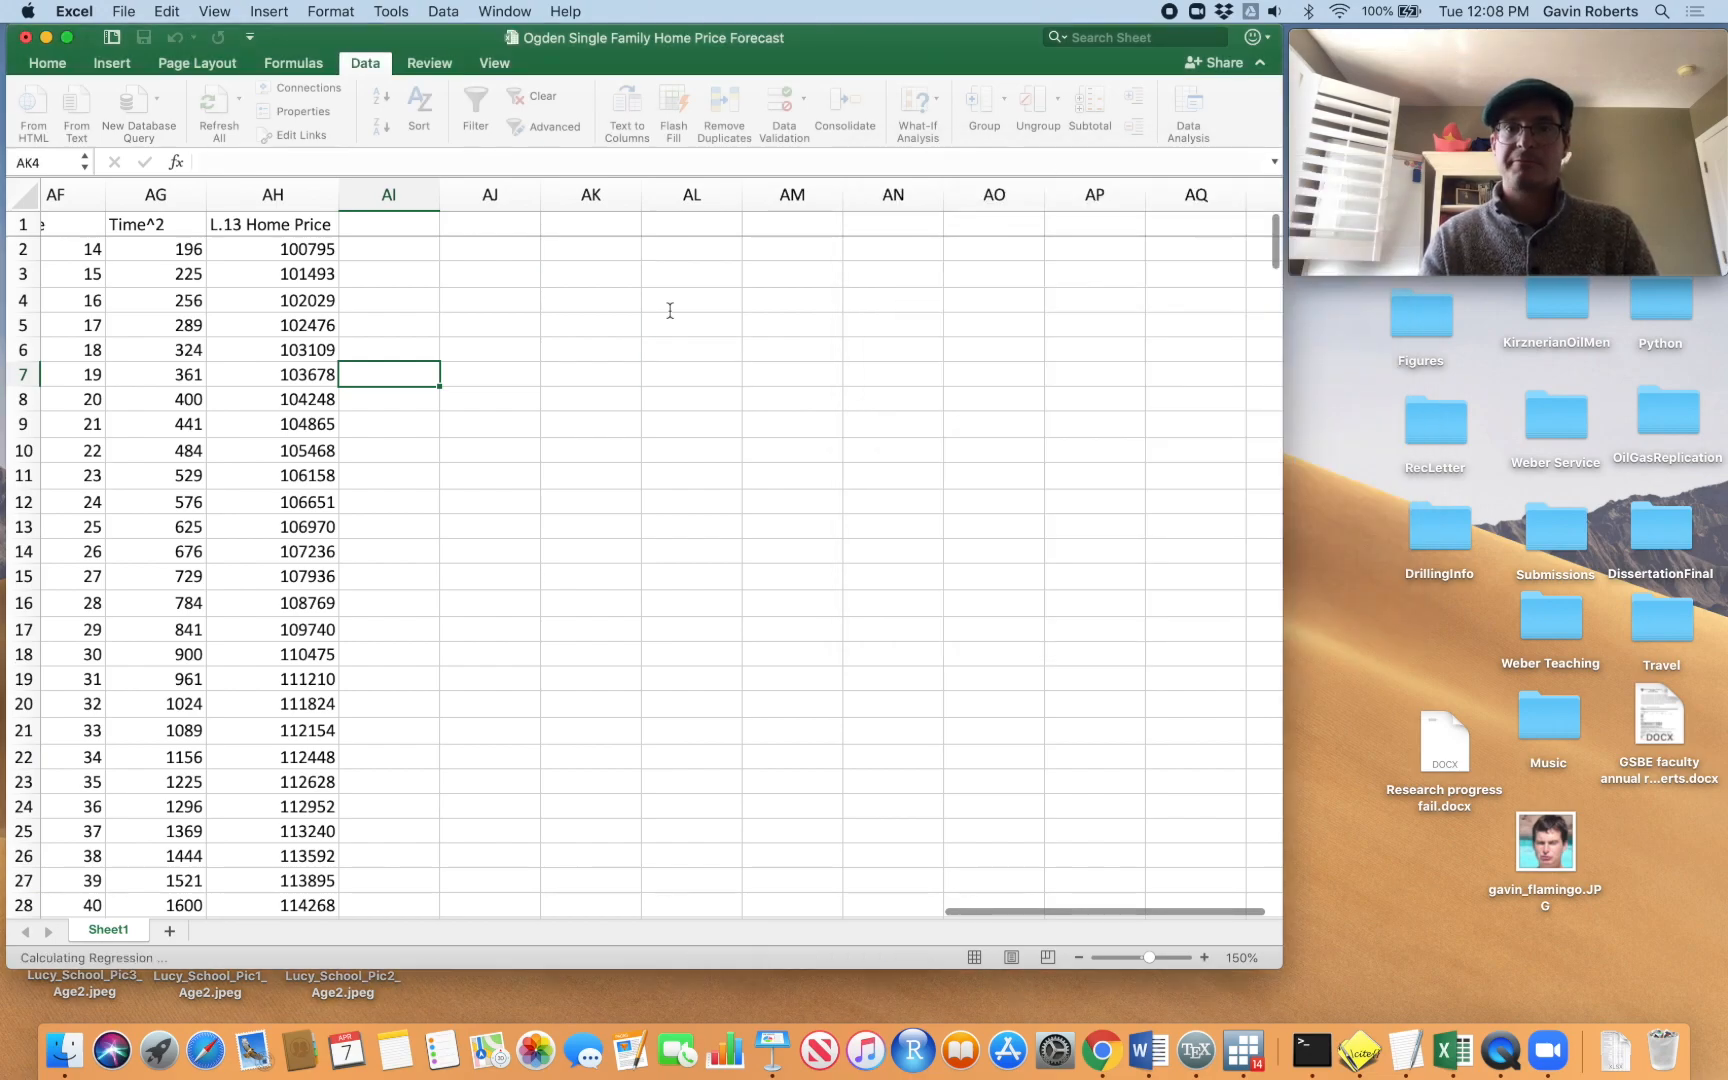
Widen column AK to fit the summary labels and delete columns AQ:AS of the new regression output
scroll(640, 280, "right", 1)
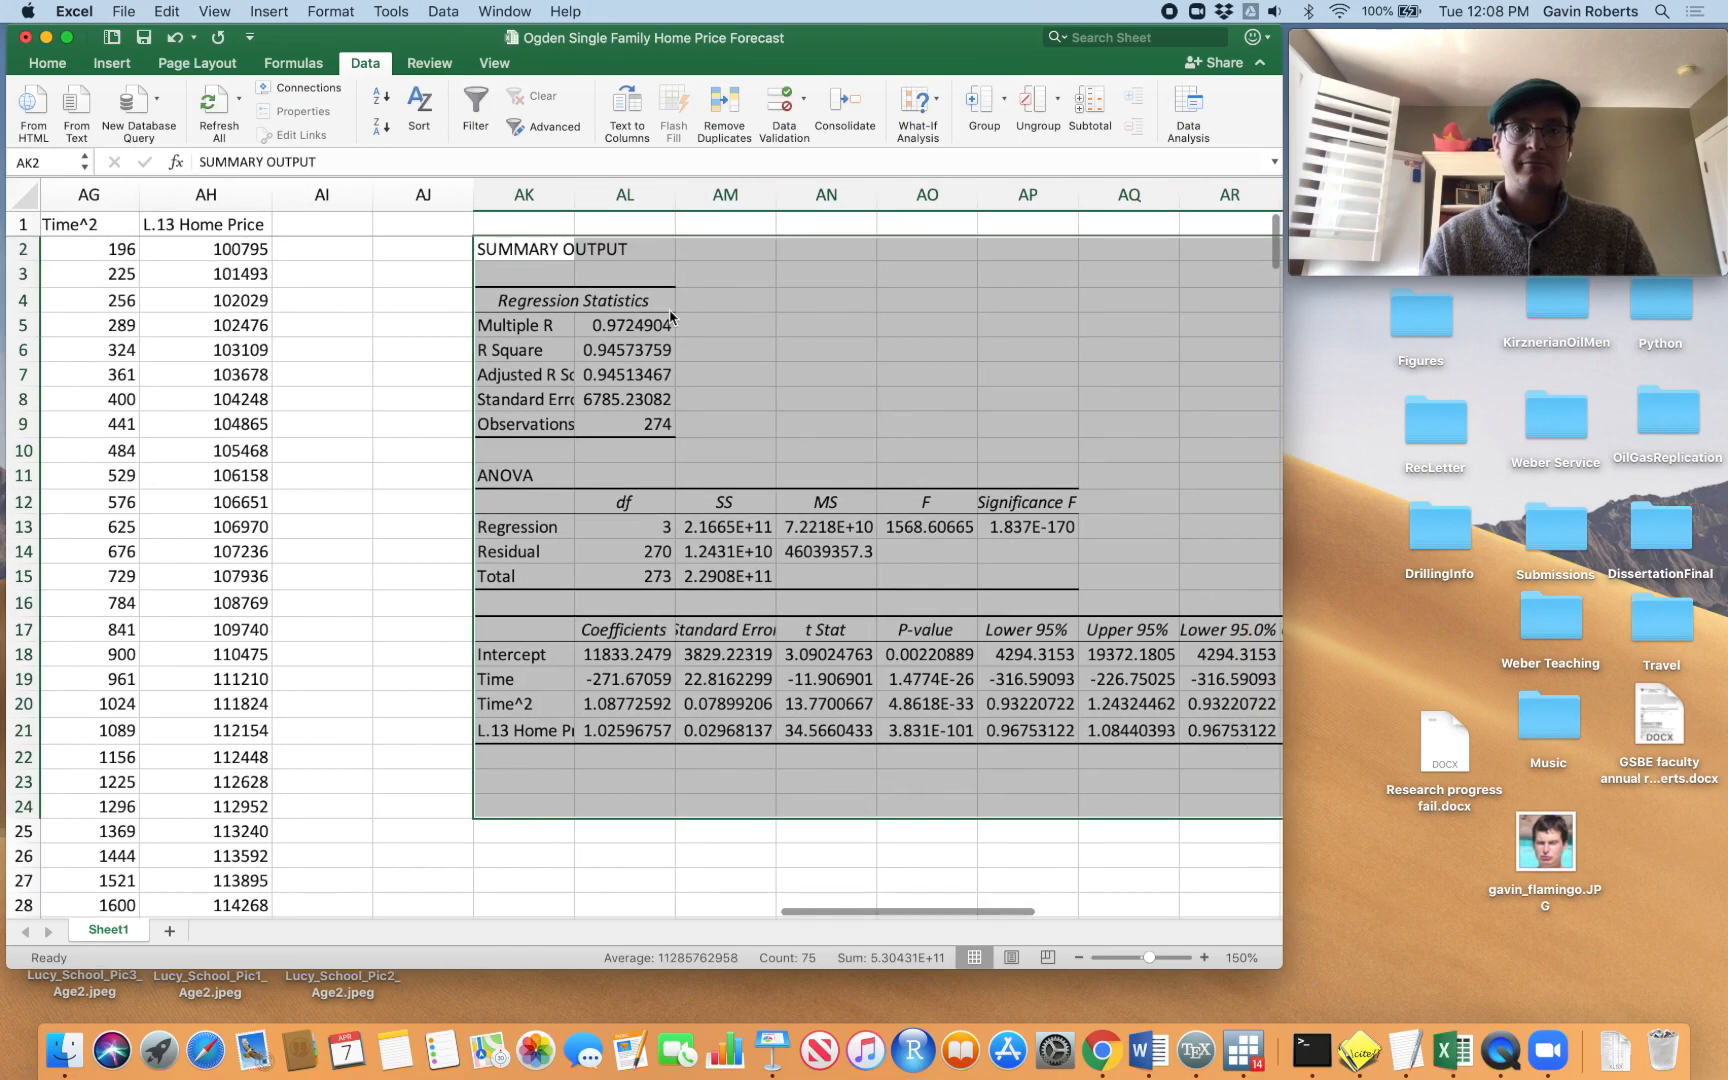
left_click_drag(577, 198, 641, 198)
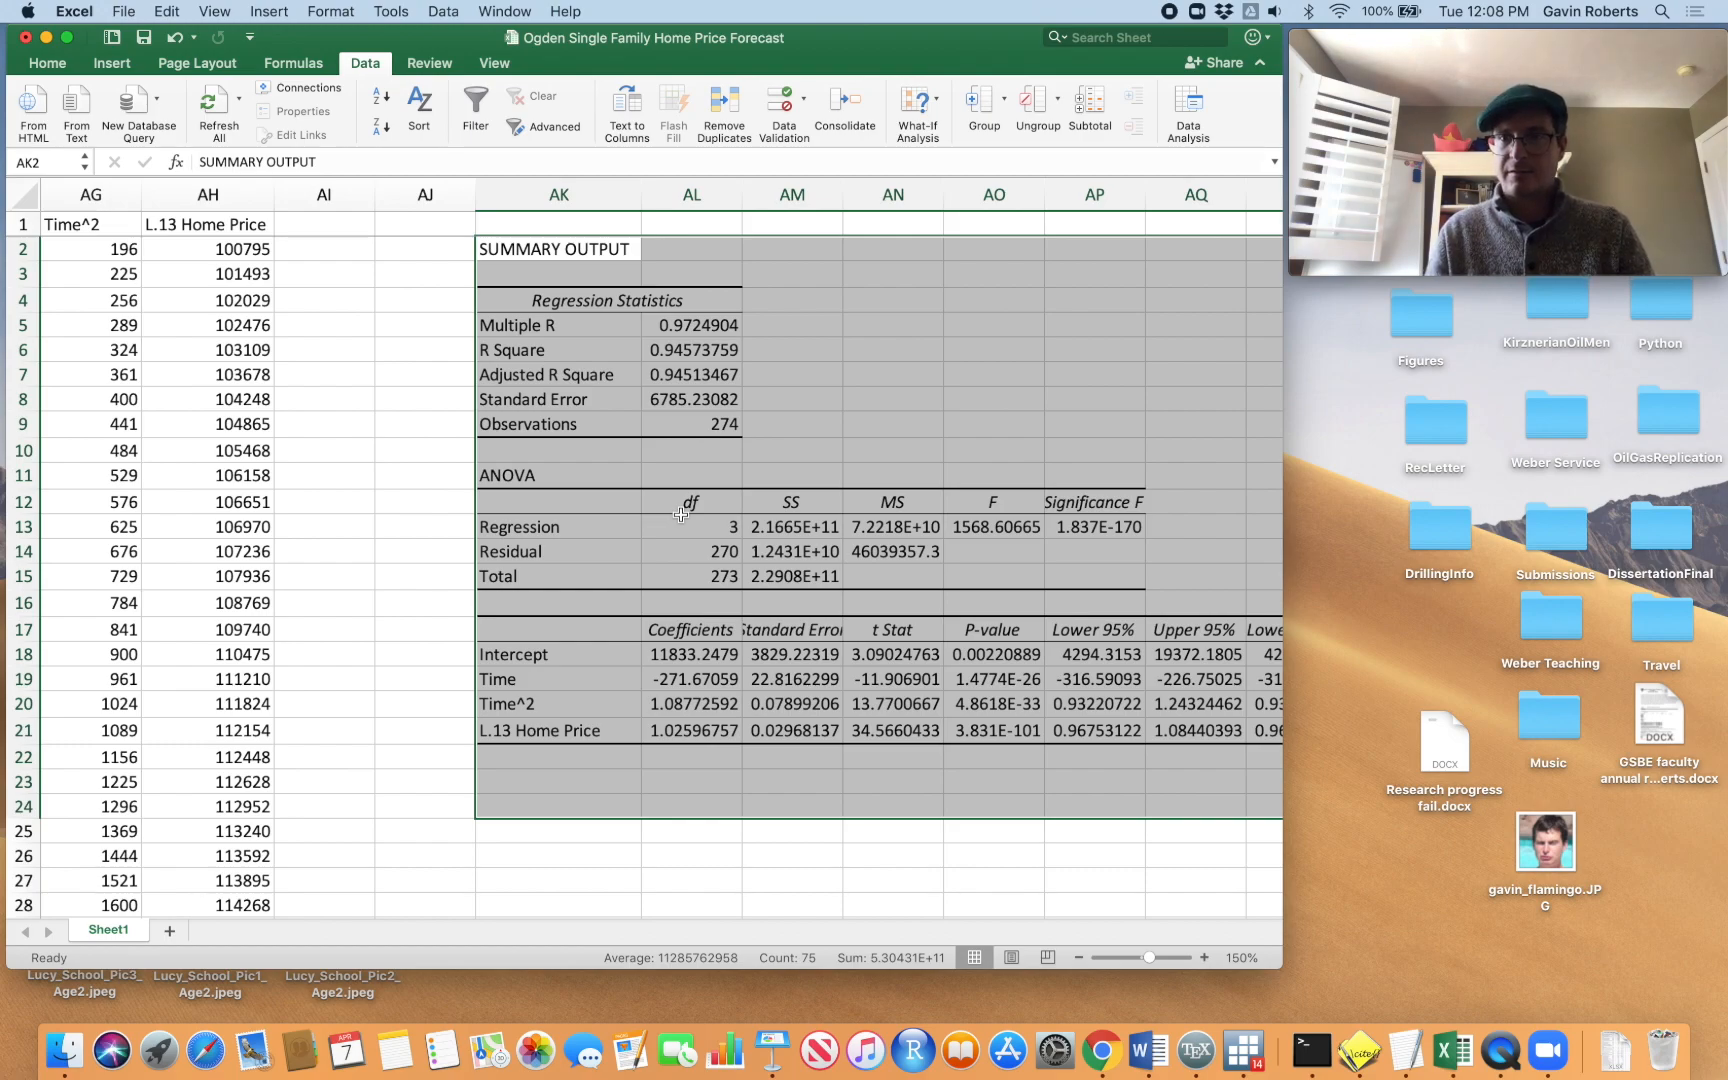
scroll(680, 514, "right", 5)
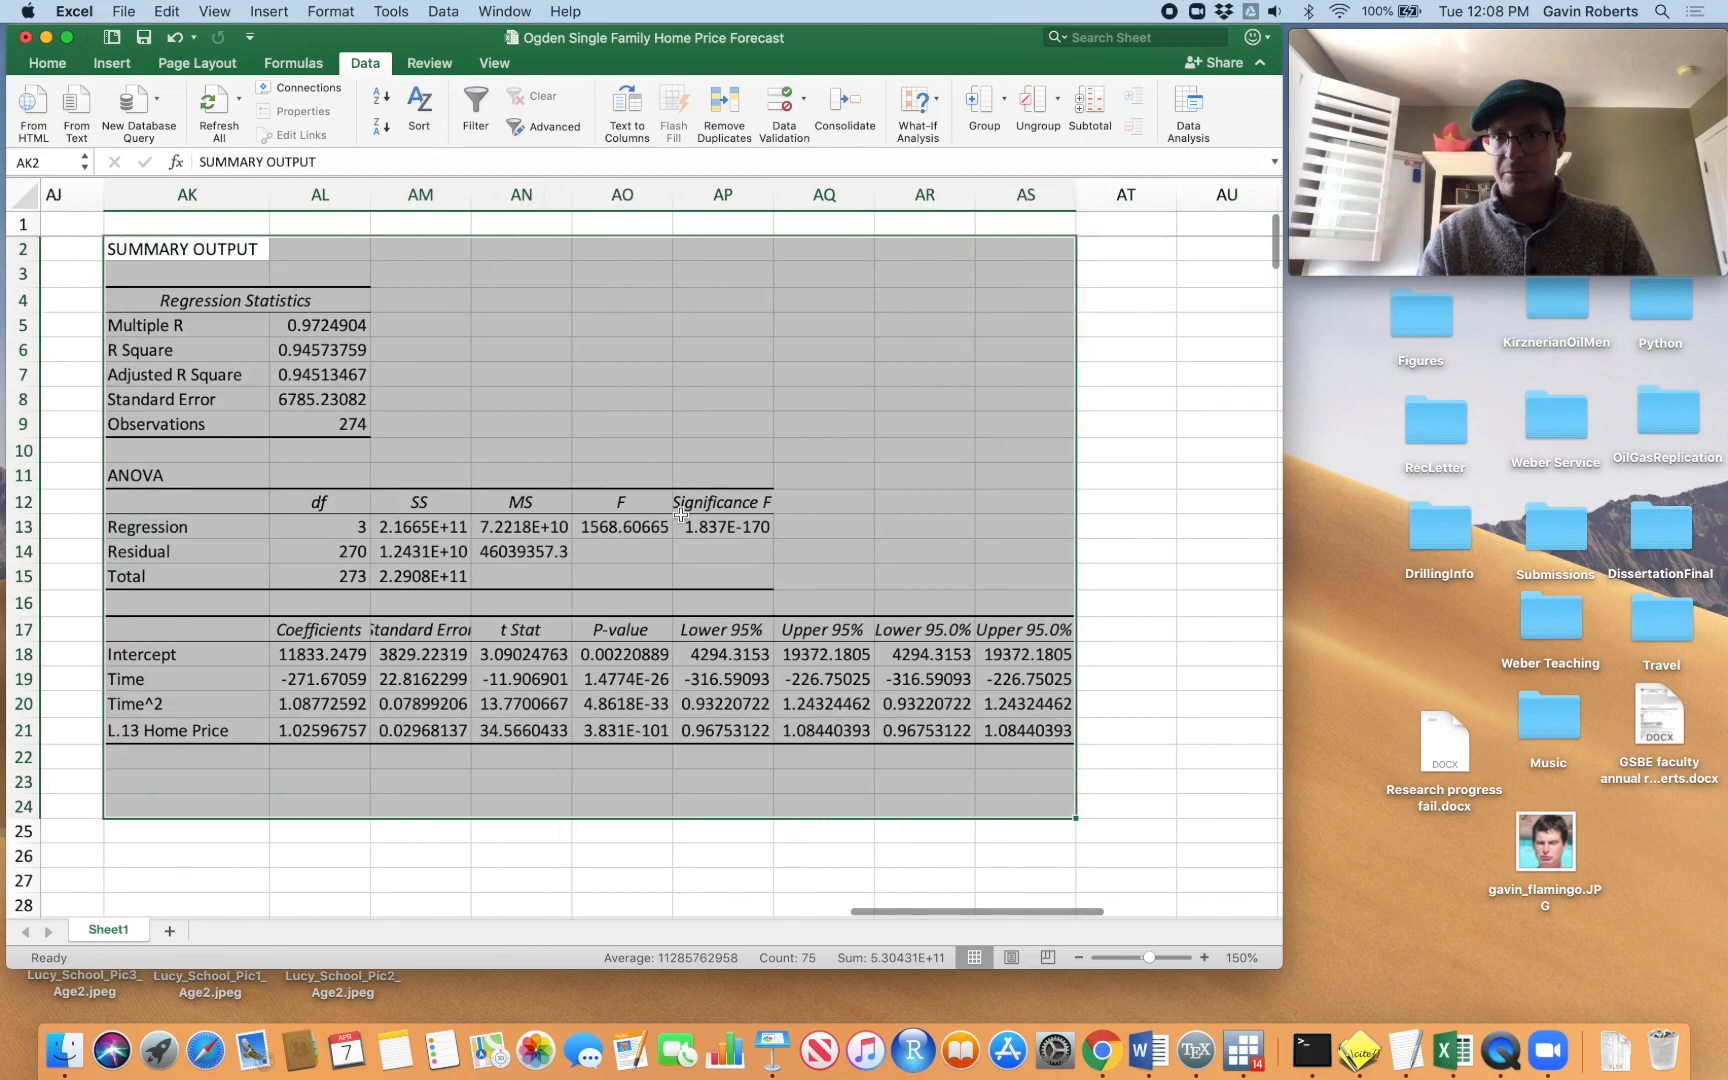
left_click_drag(1052, 184, 860, 204)
right_click(983, 352)
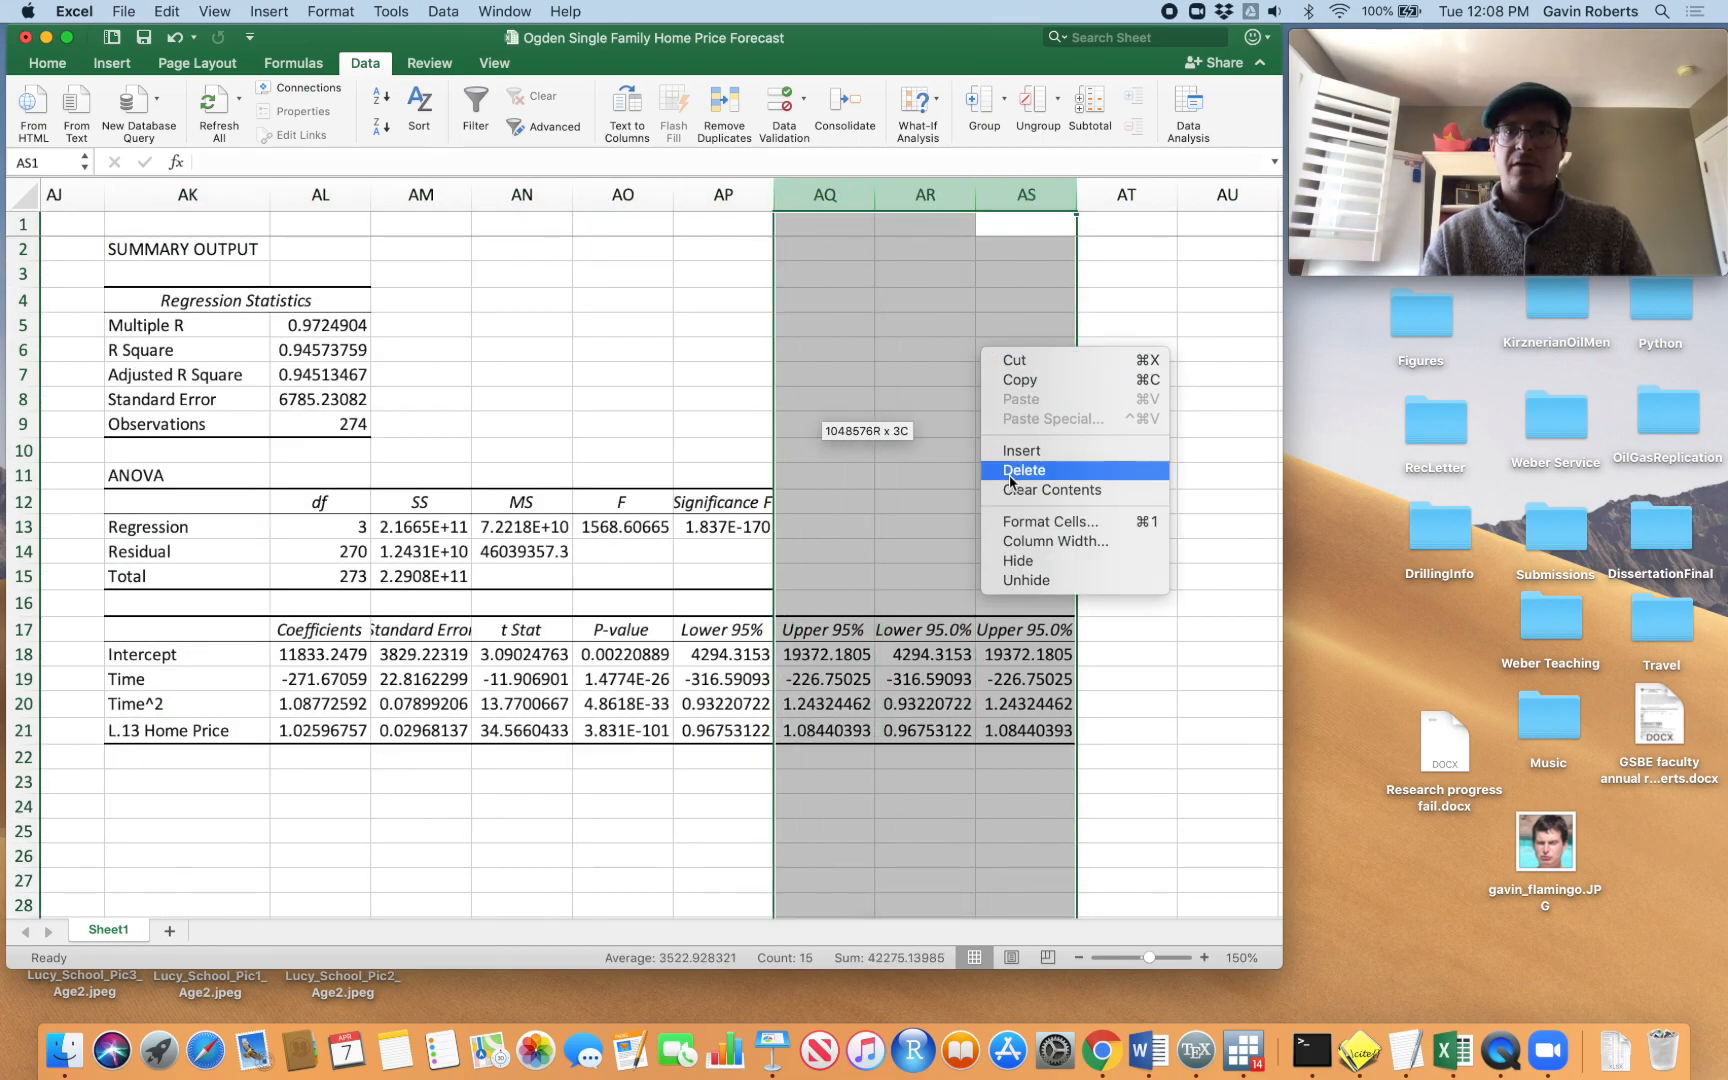
left_click(1012, 472)
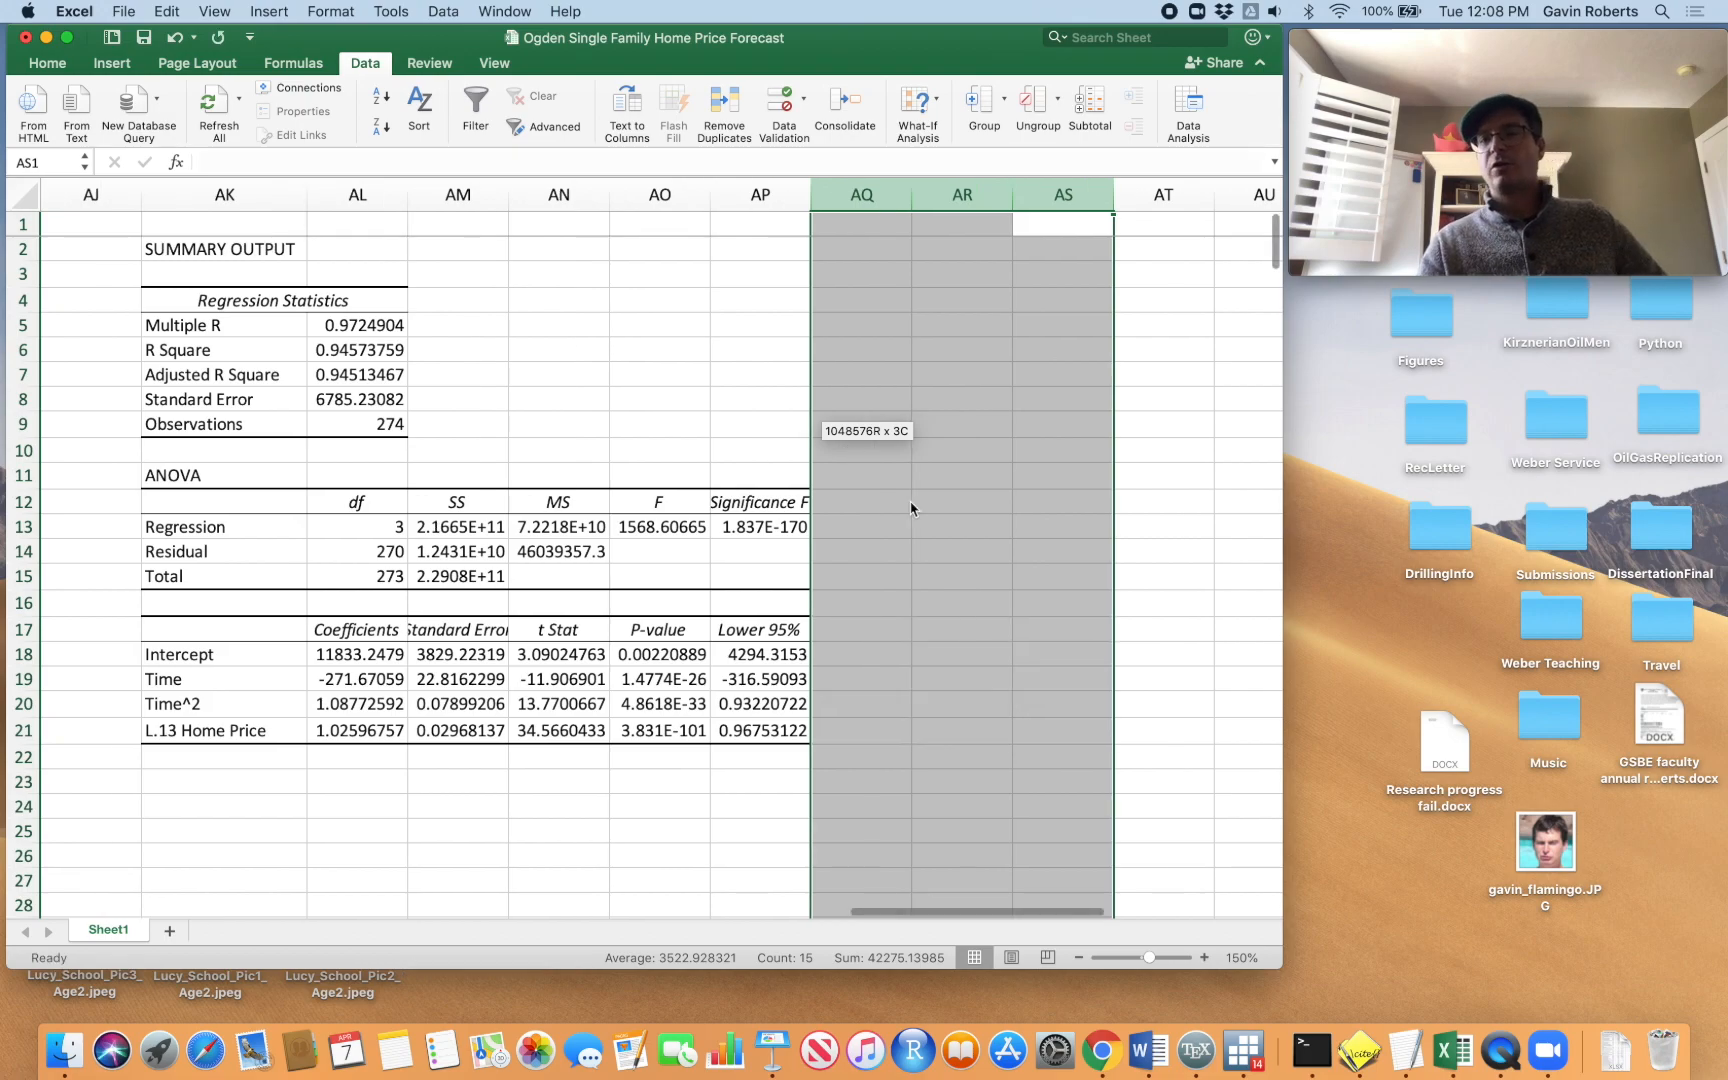
Compare the first regression's summary output in column V with the 13-month-lag output in column AK
scroll(912, 507, "left", 5)
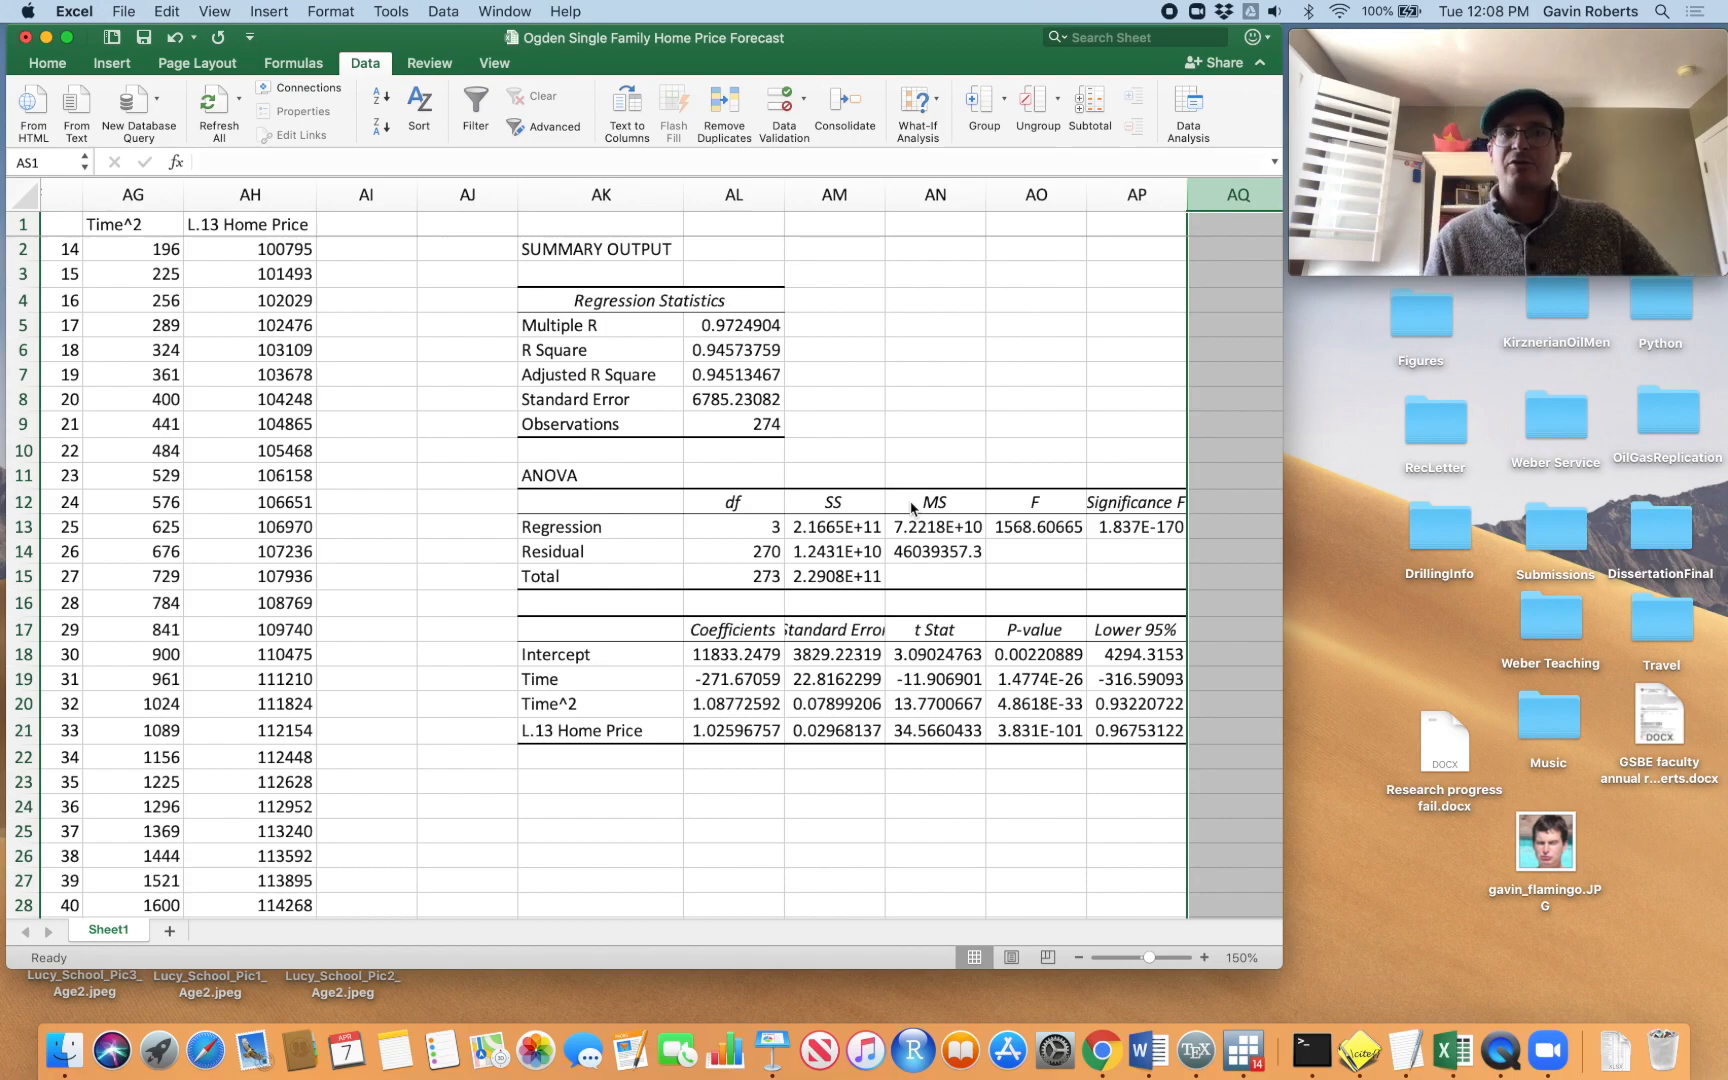
scroll(171, 400, "left", 10)
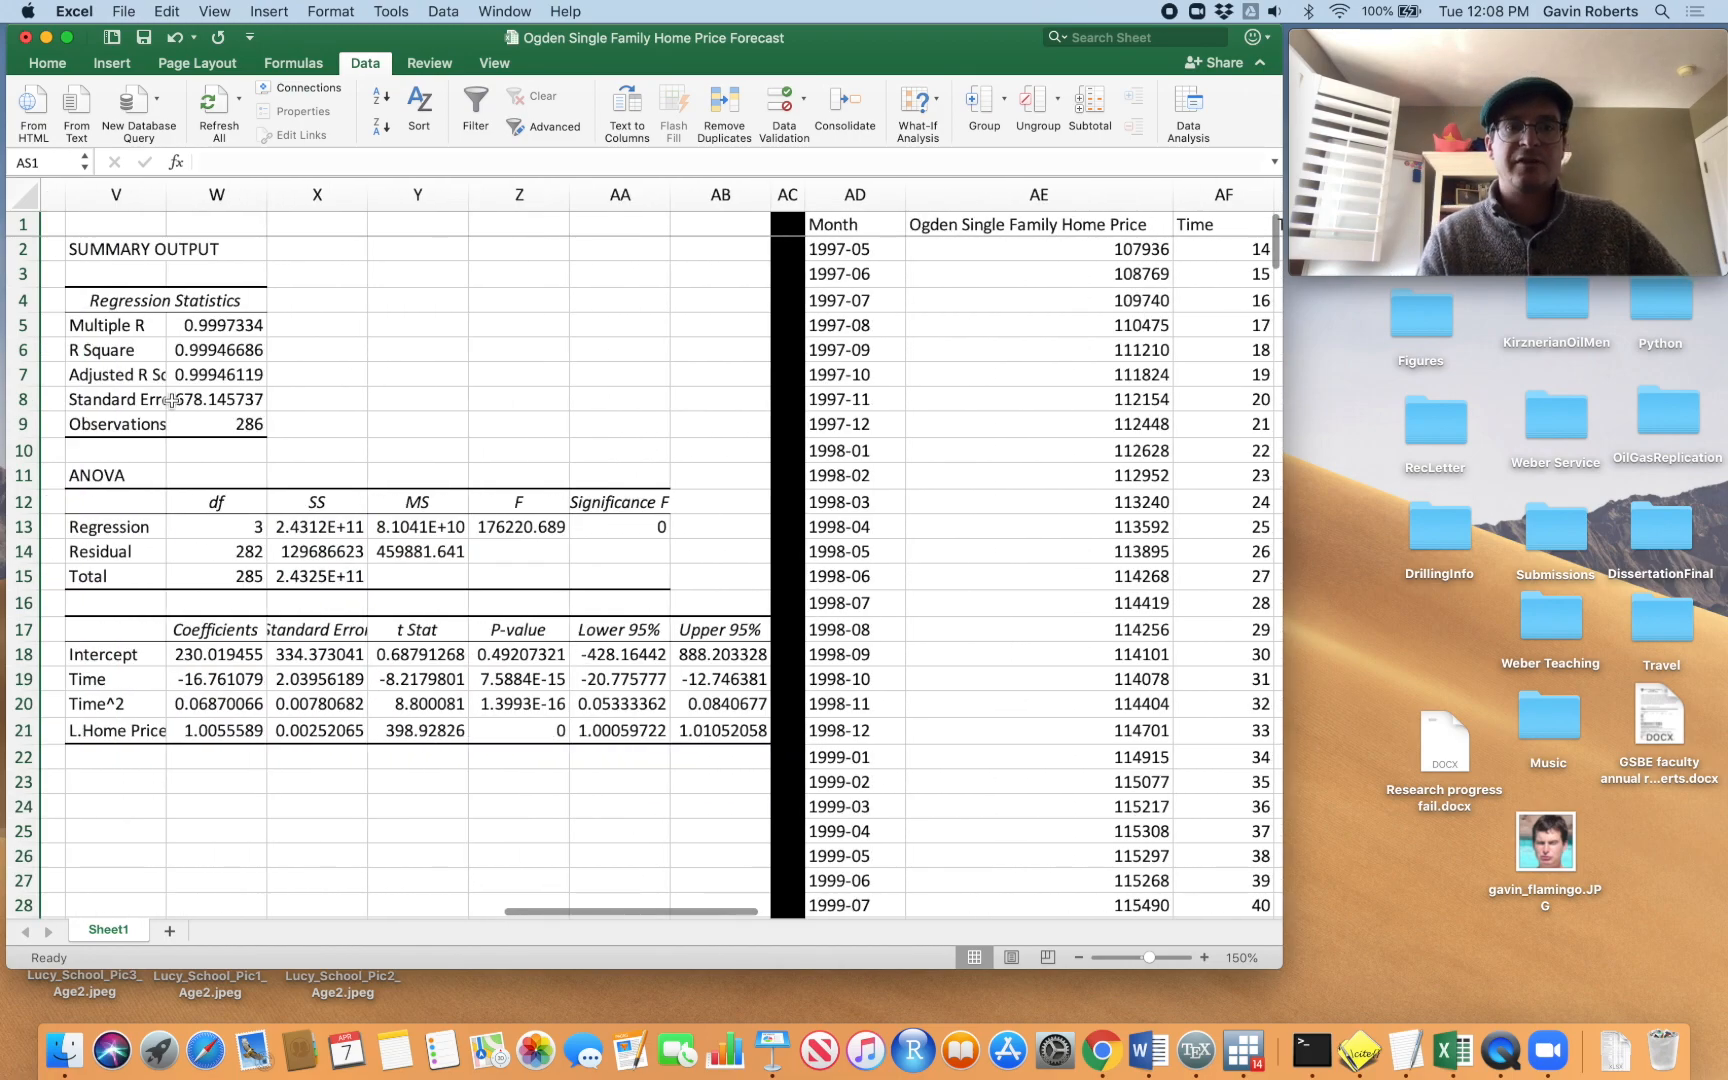
scroll(144, 248, "left", 2)
scroll(144, 248, "right", 3)
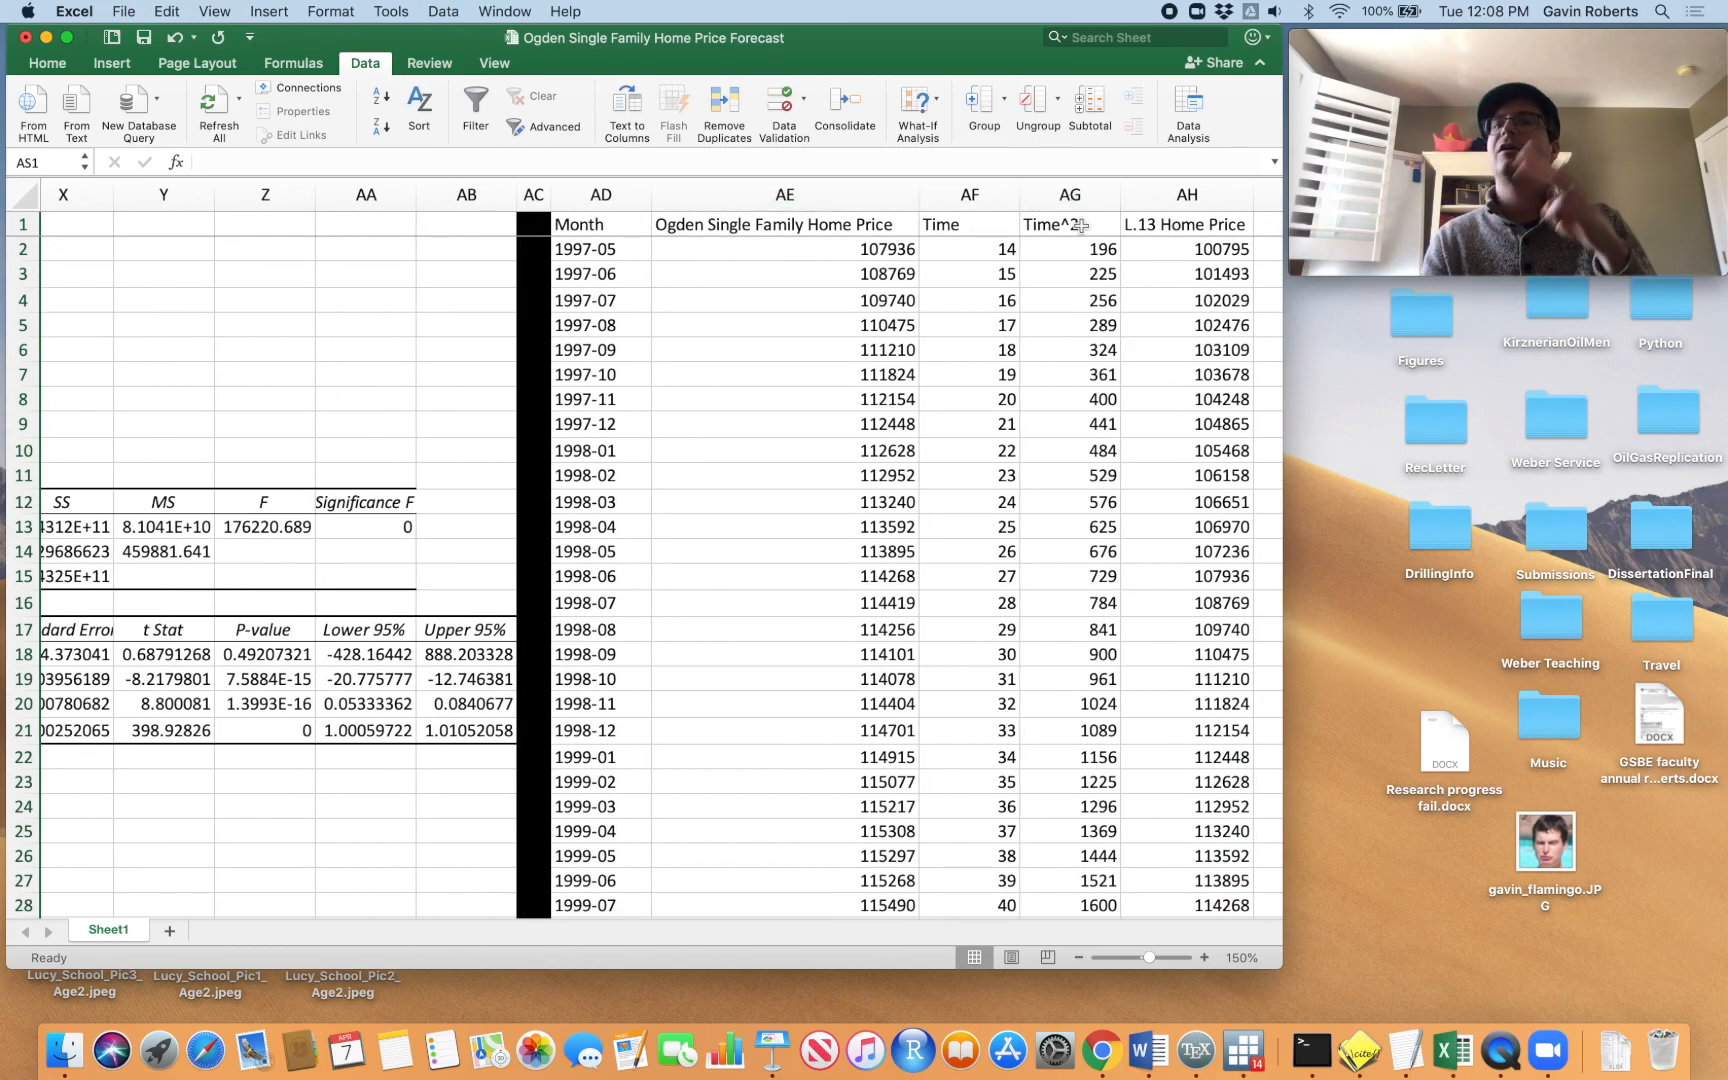
scroll(1113, 326, "right", 1)
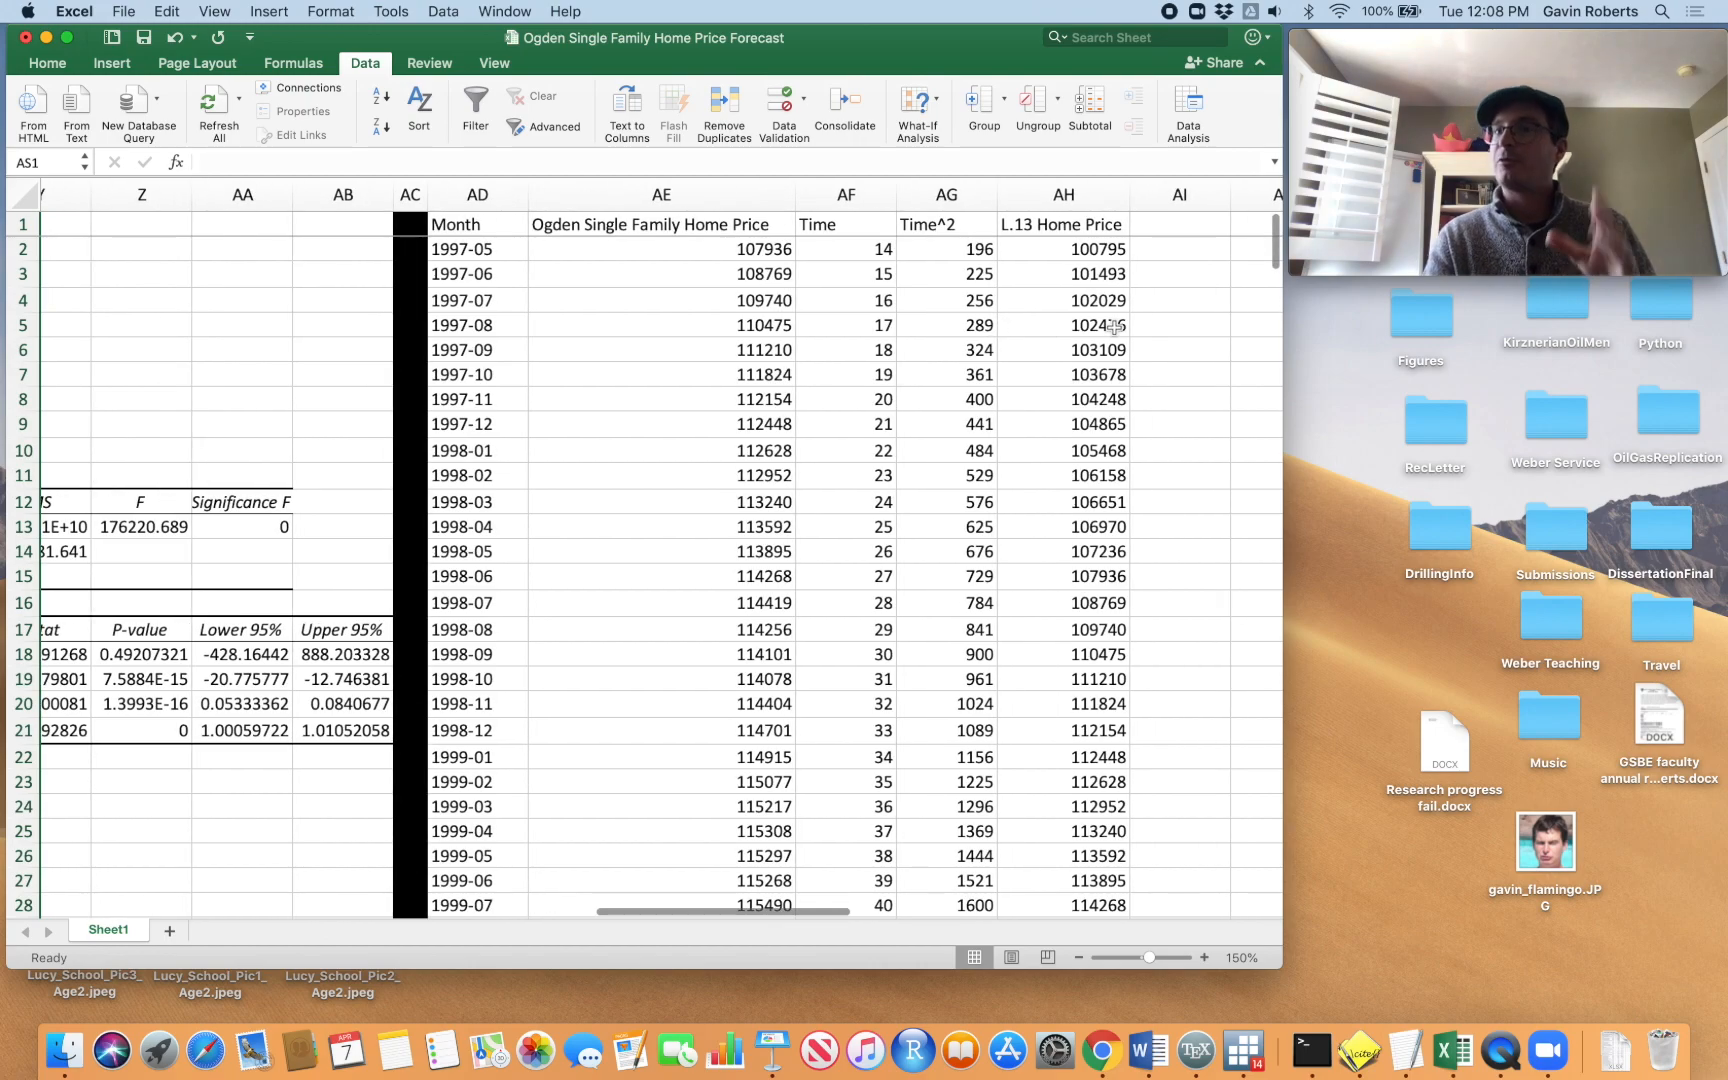
scroll(1113, 326, "right", 3)
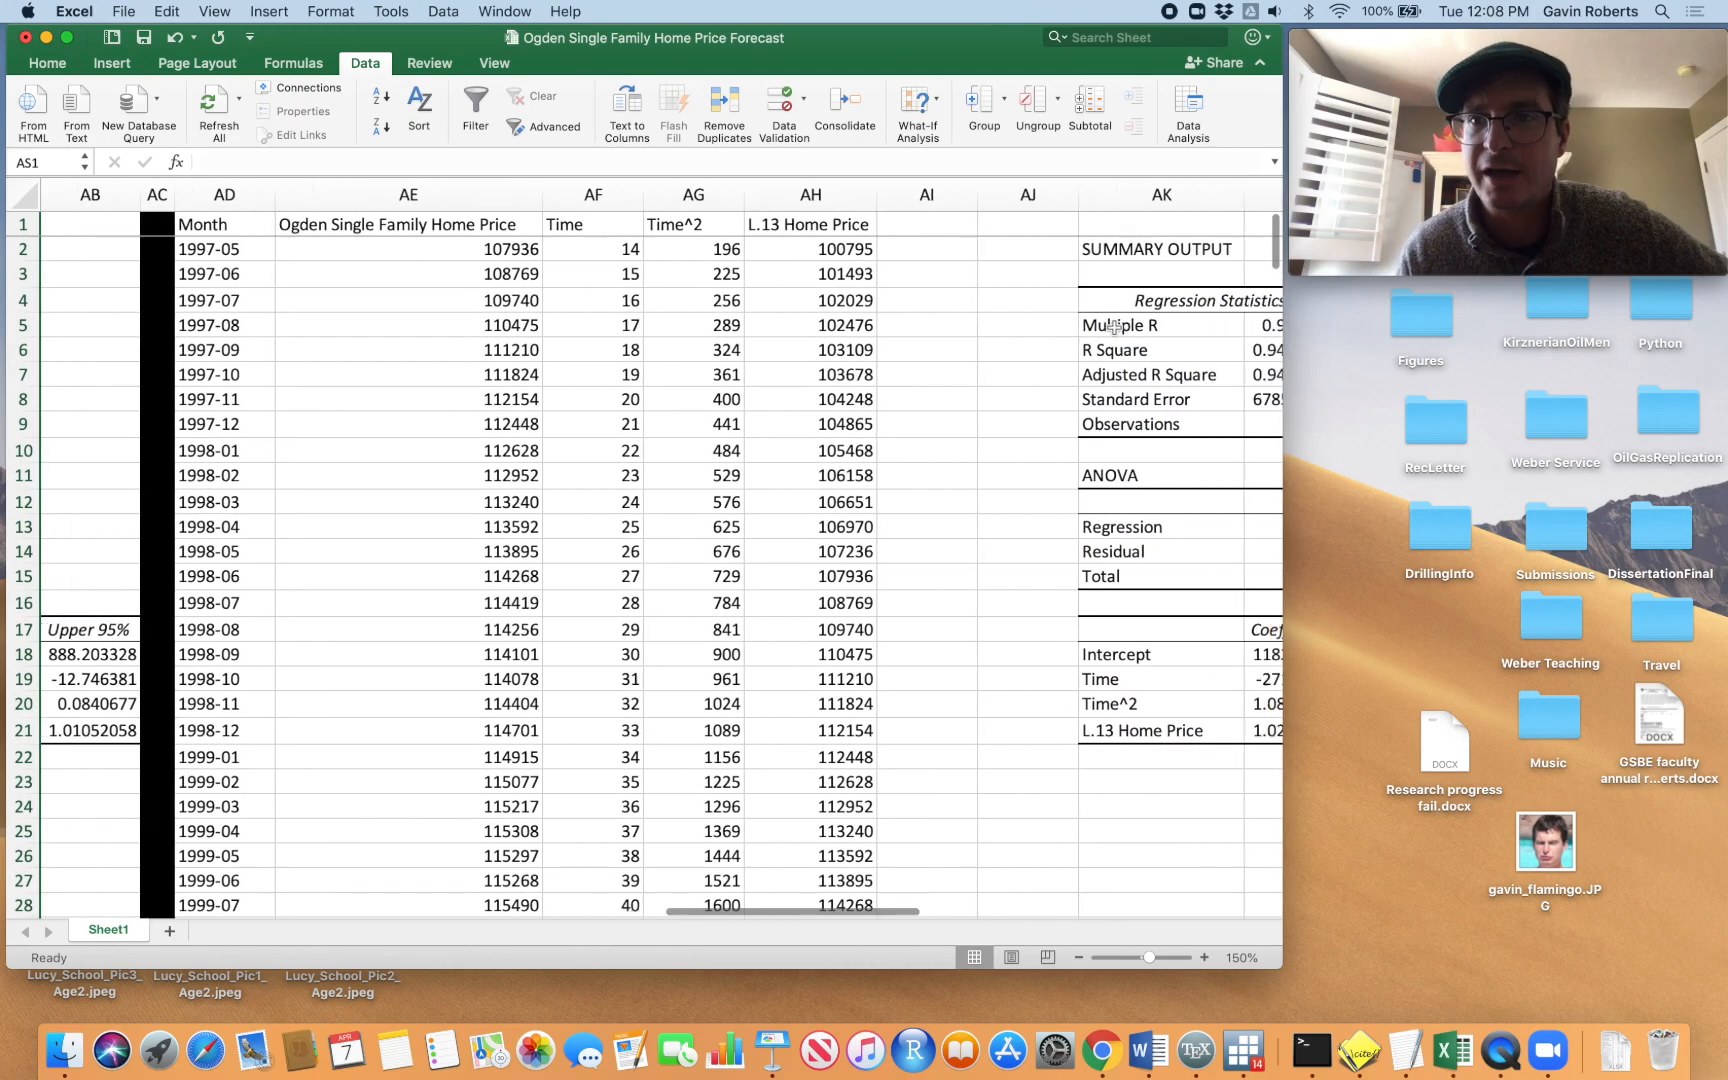
scroll(1113, 326, "right", 2)
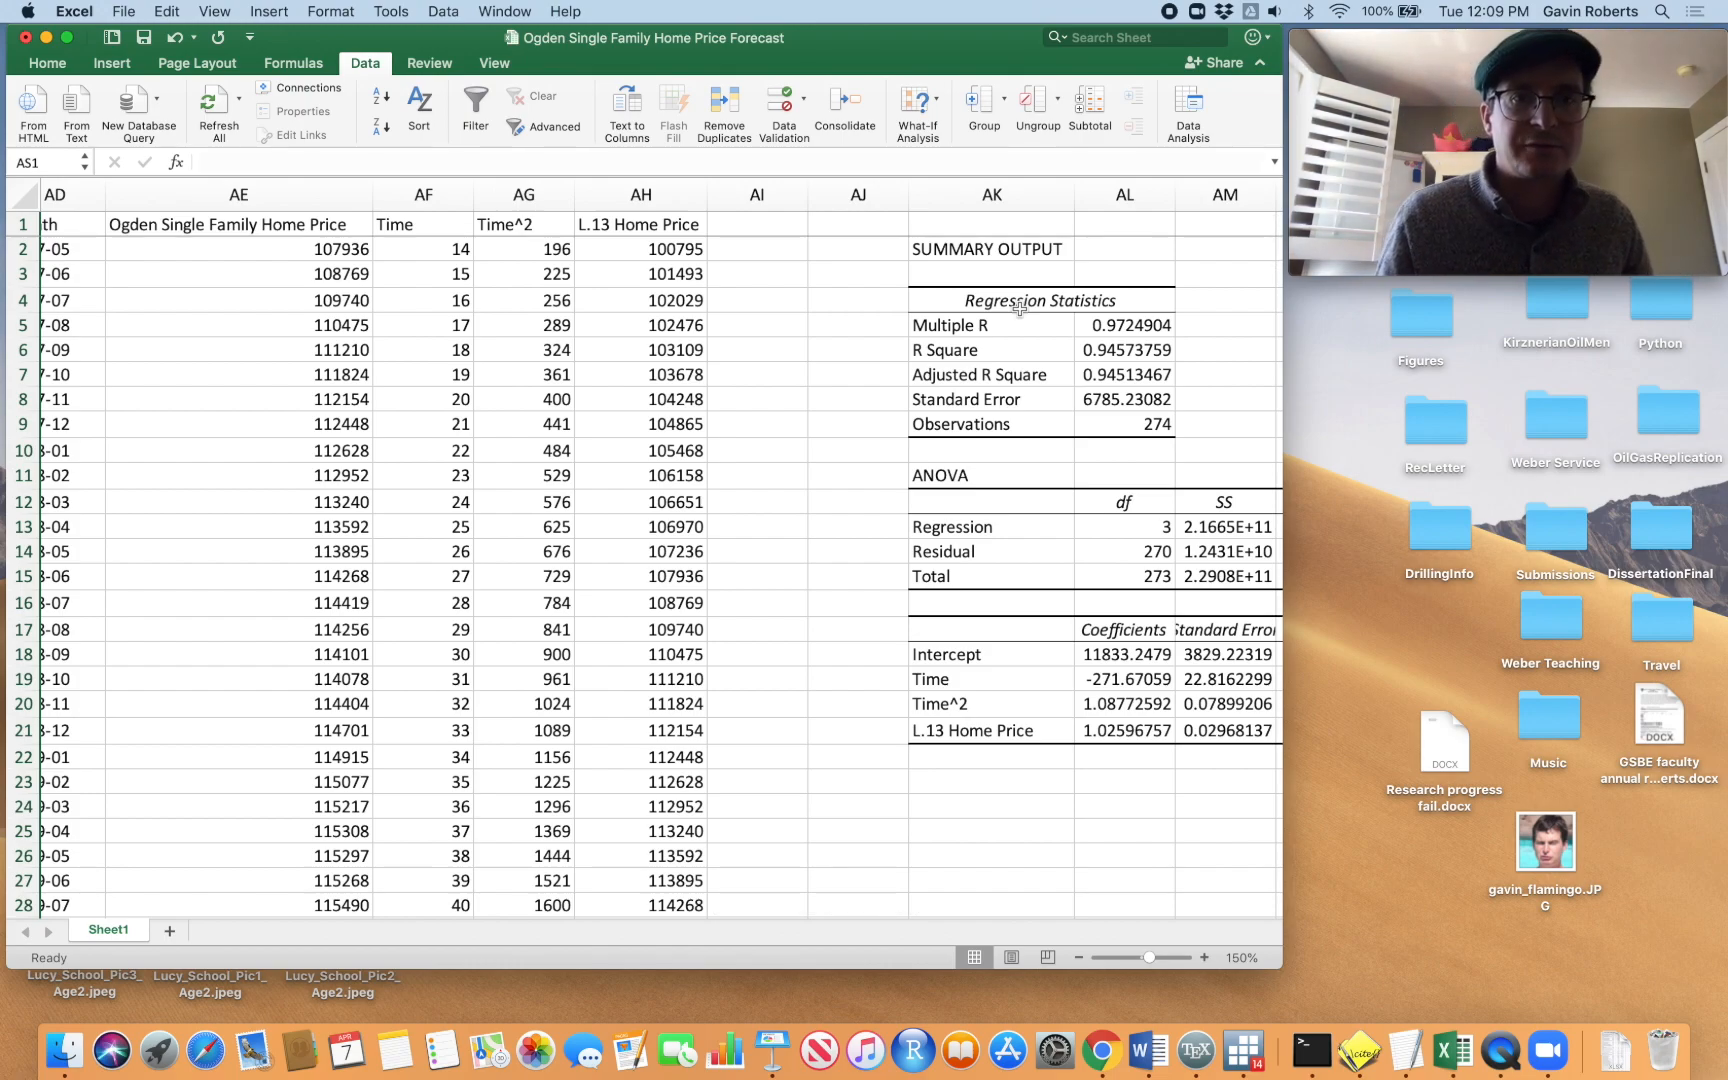
Clear the contents of AD289:AH311, the Apr-21 to Feb-23 rows with zero lagged prices
scroll(788, 326, "down", 10)
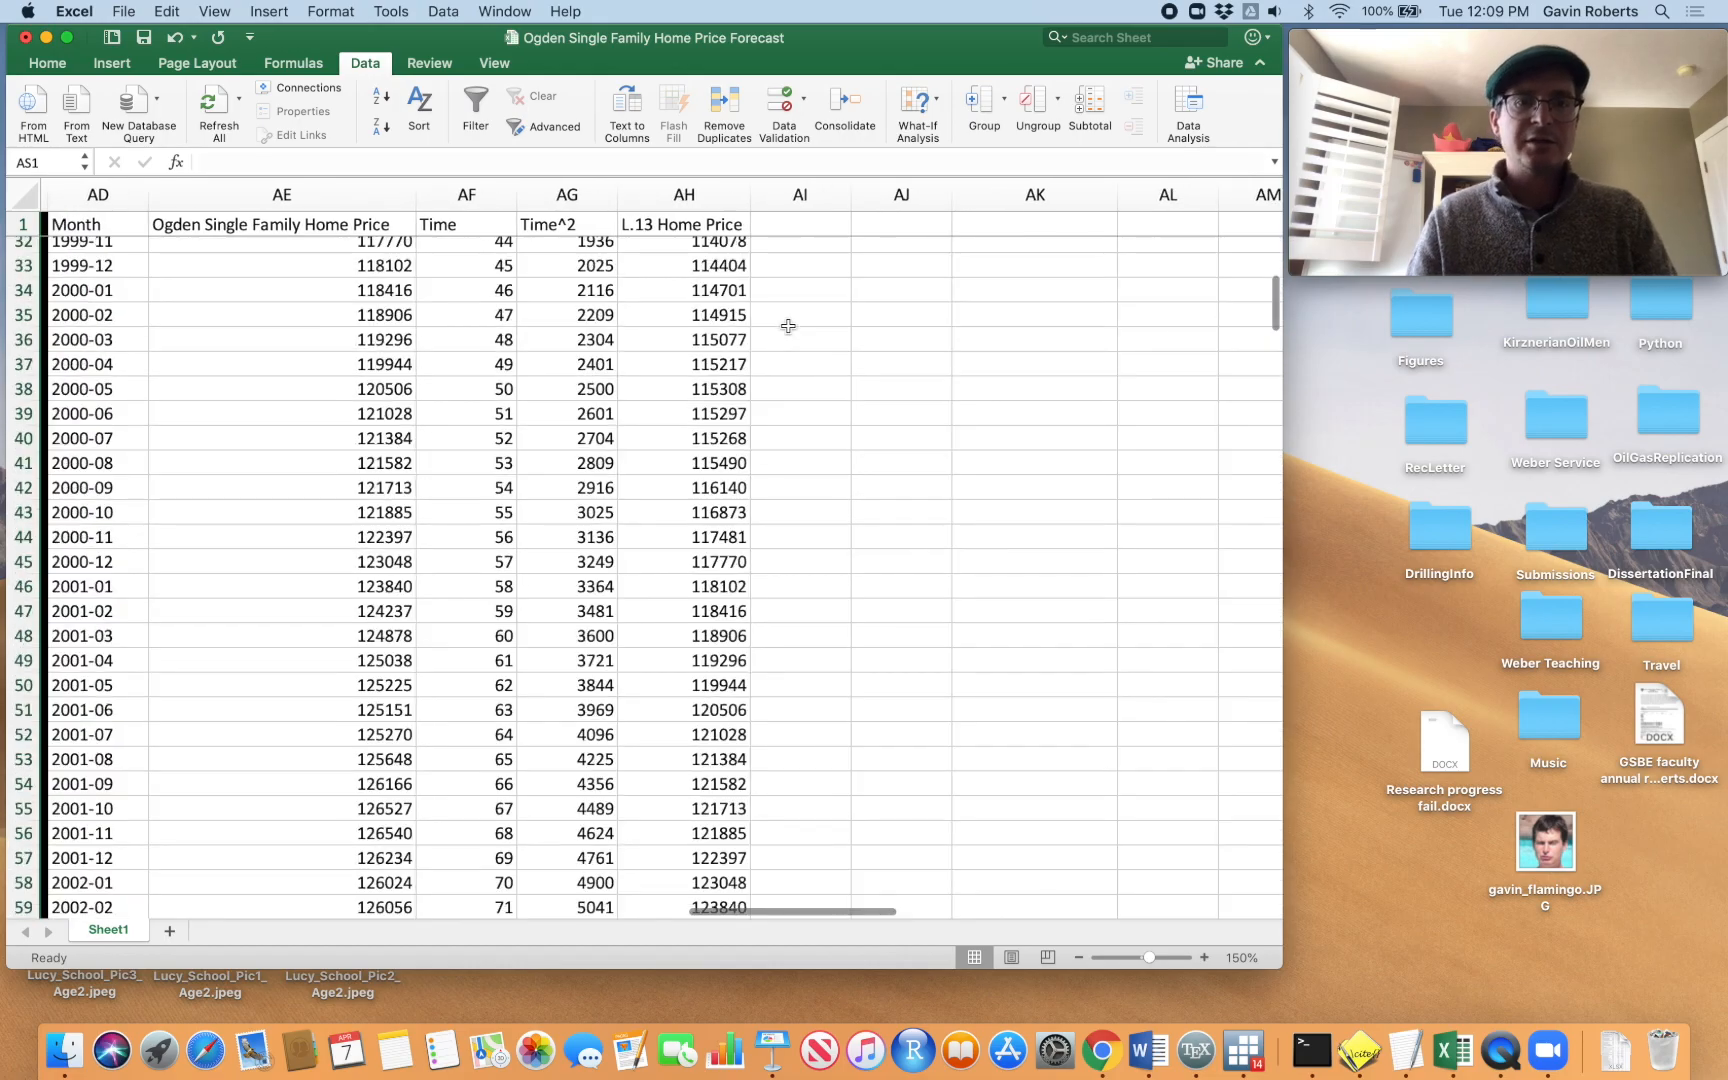
scroll(788, 326, "down", 20)
scroll(788, 326, "down", 20)
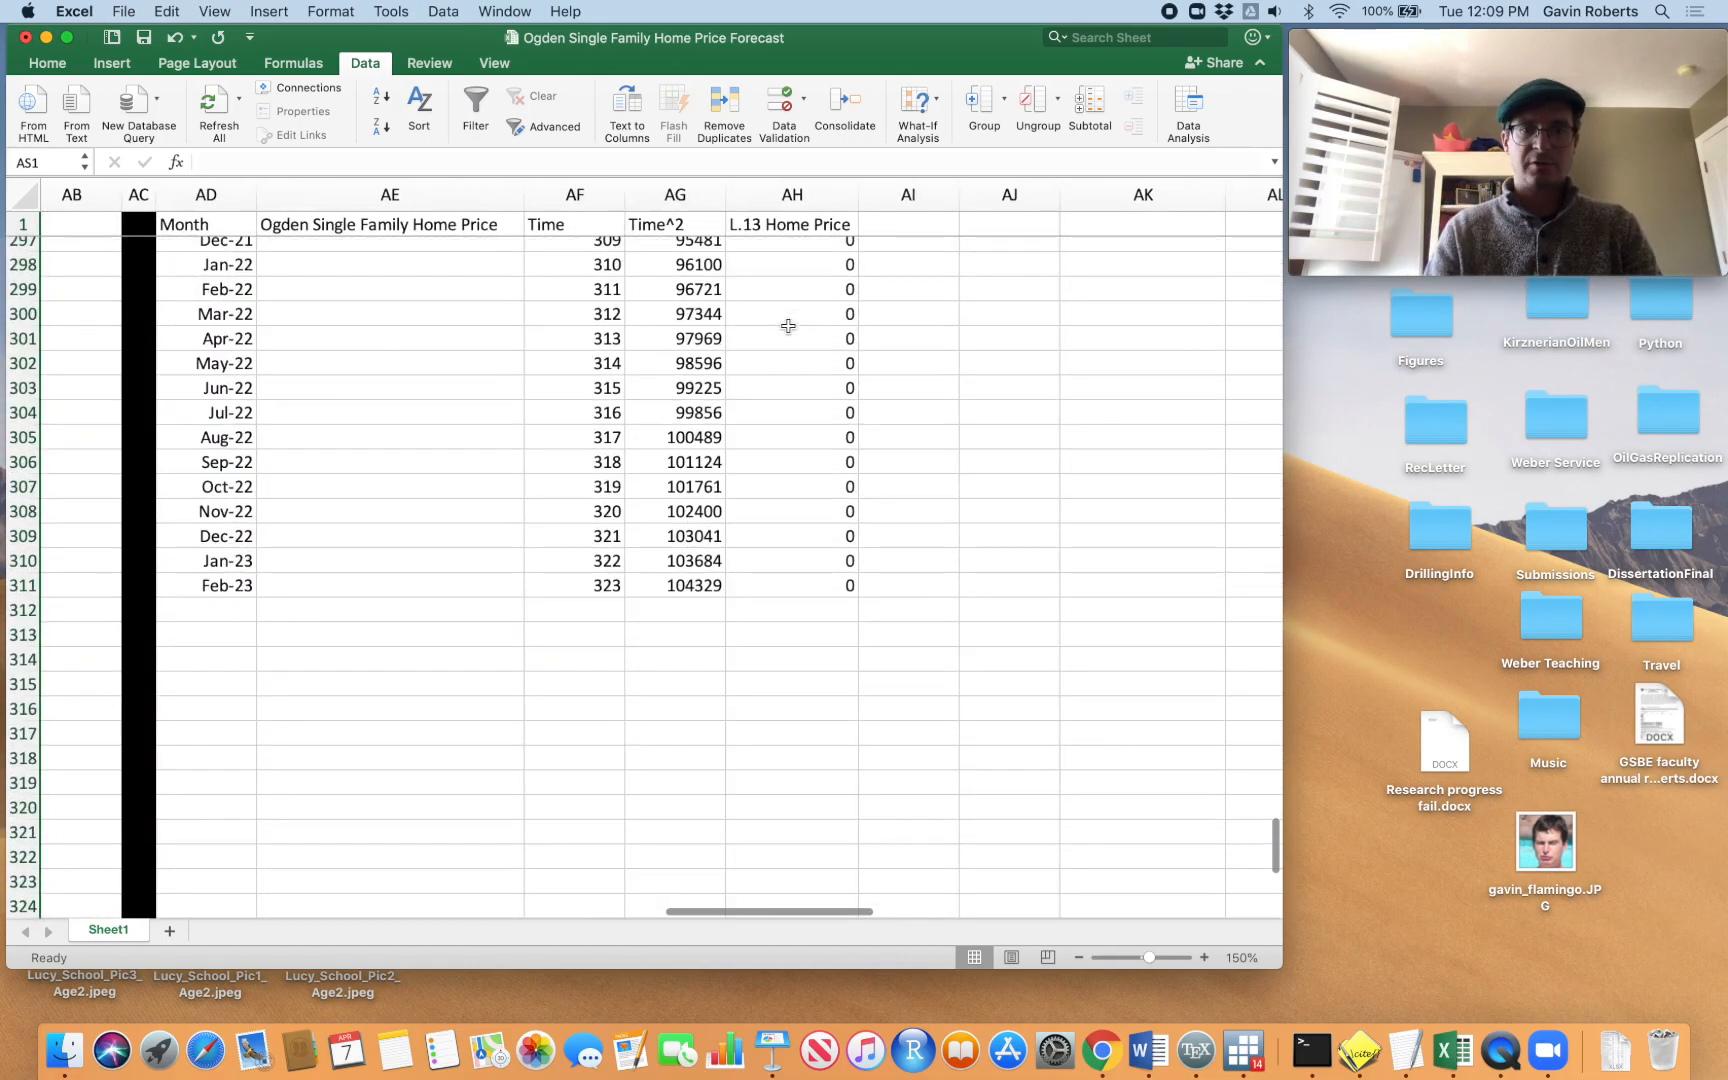
left_click_drag(848, 583, 220, 472)
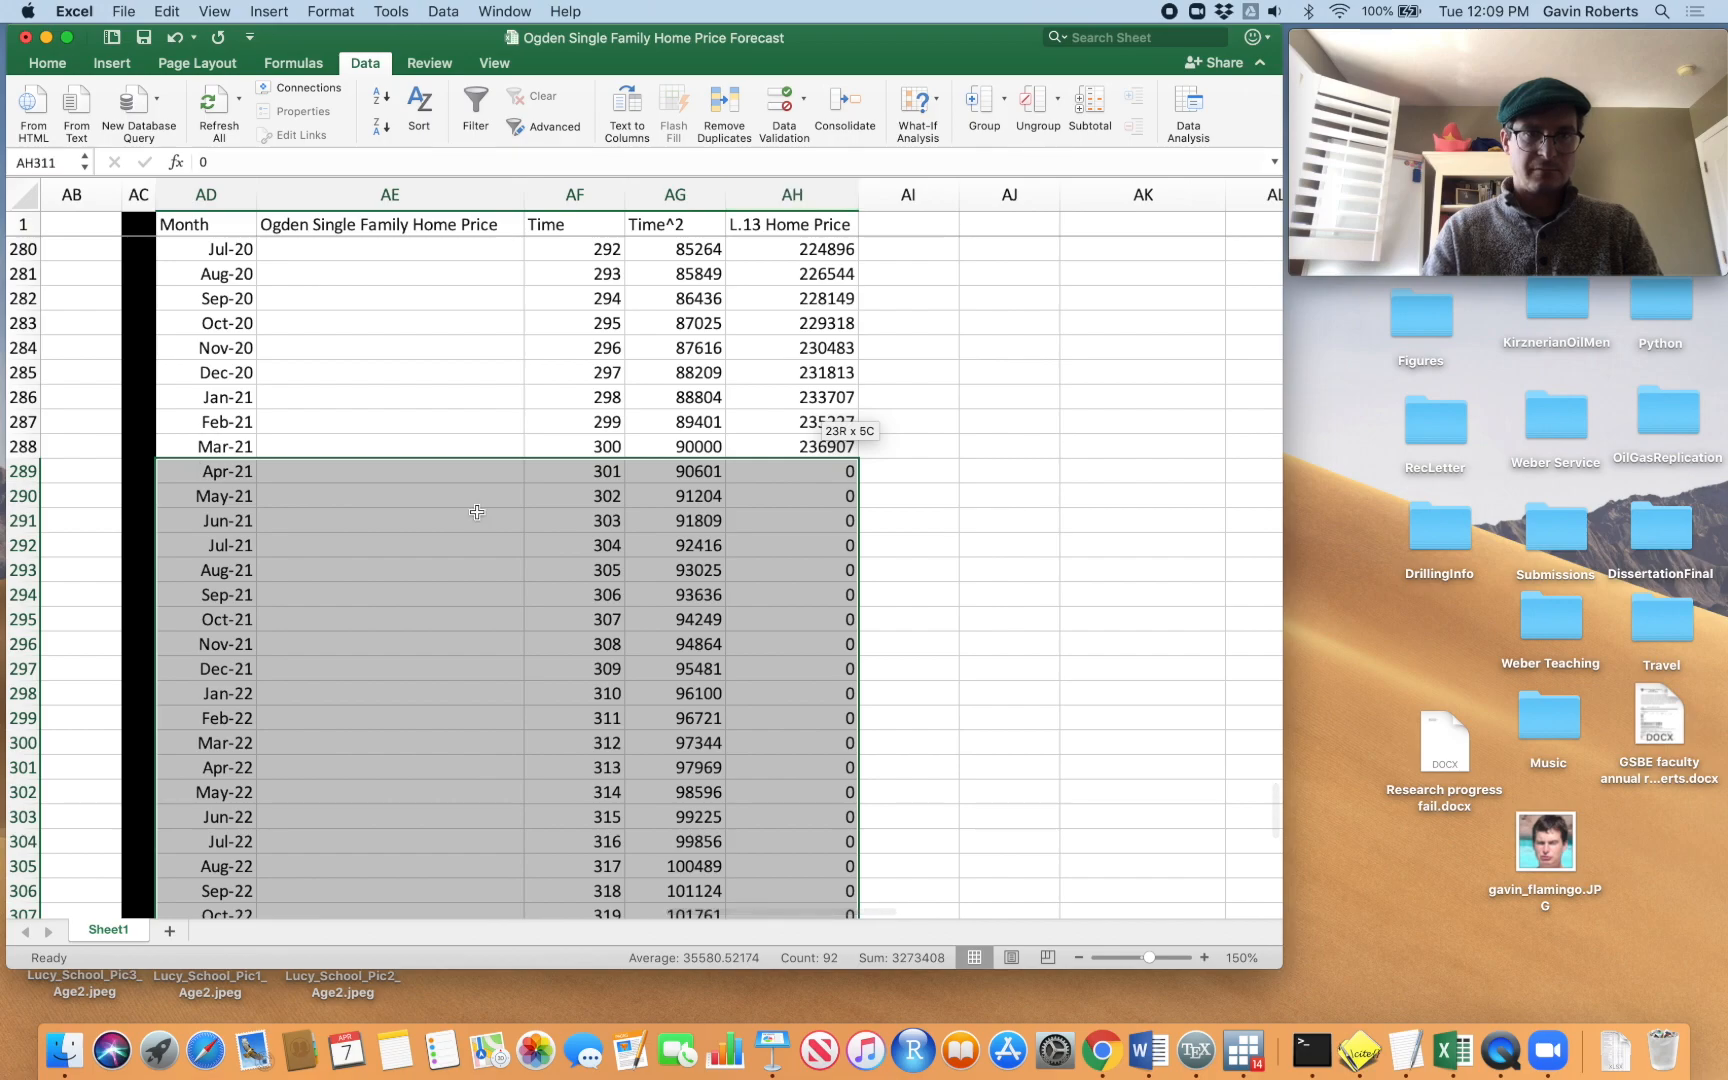
right_click(477, 512)
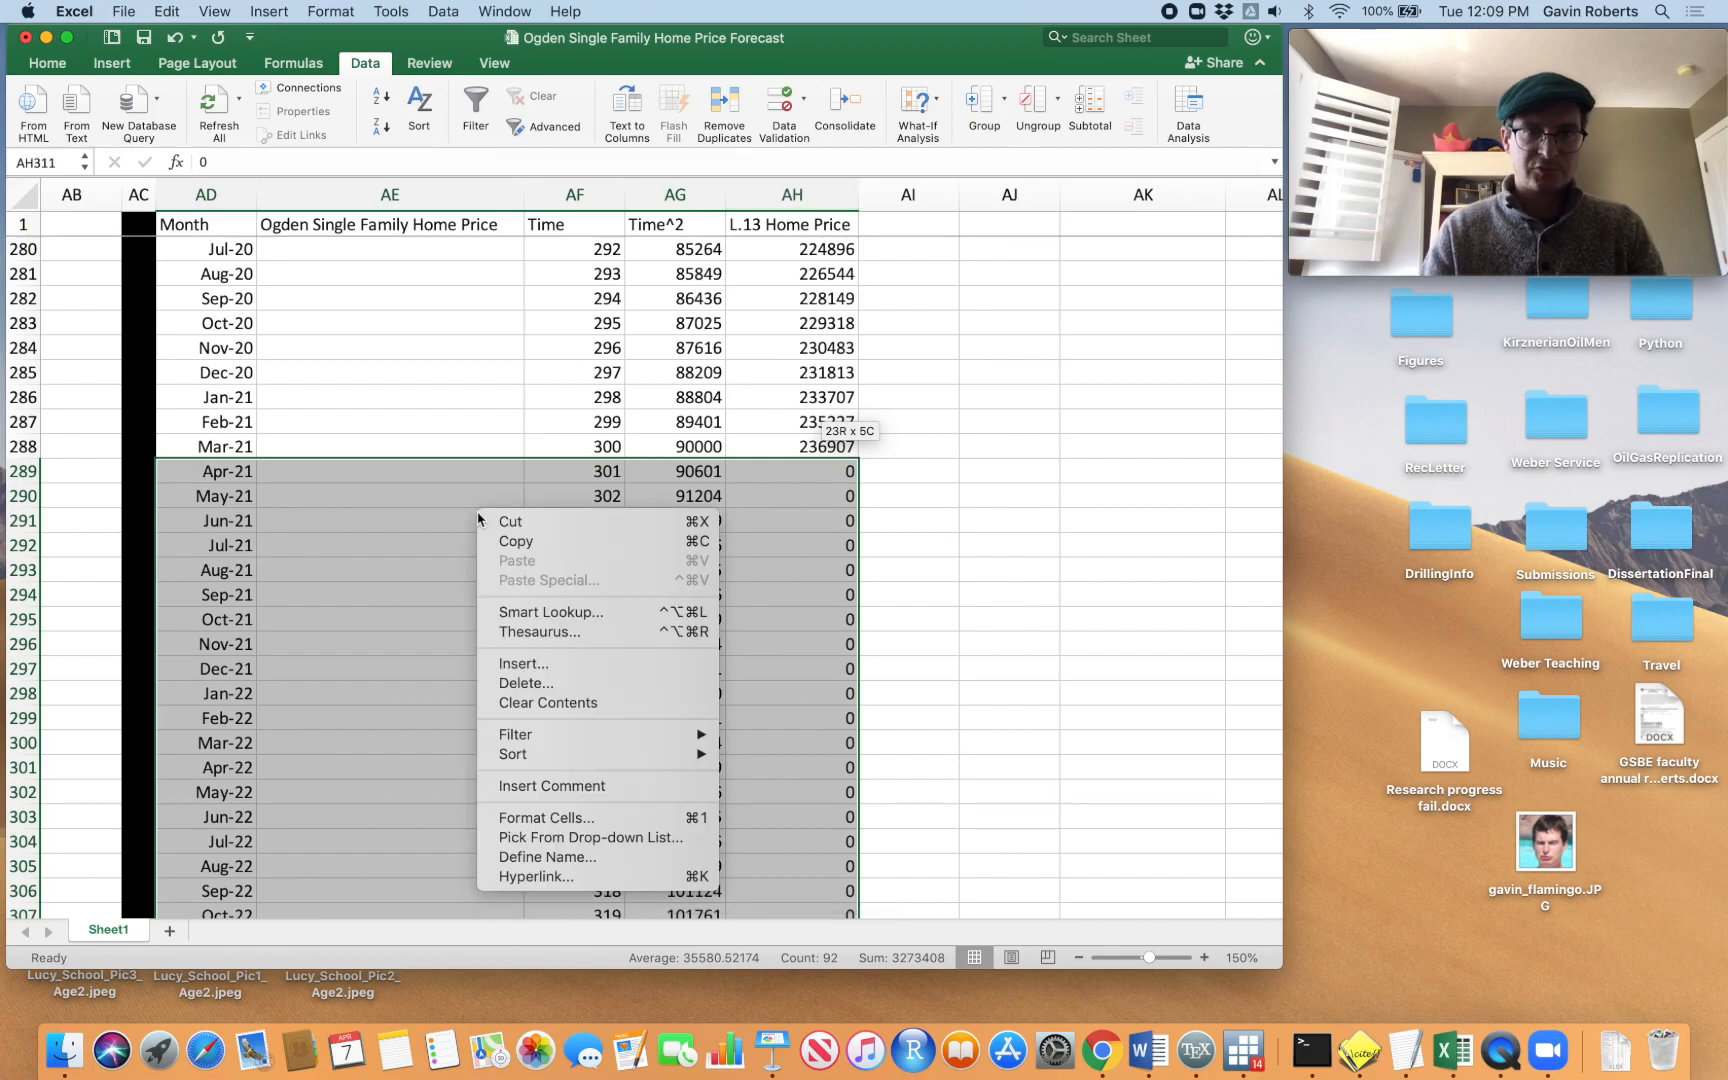
left_click(543, 702)
left_click(1070, 628)
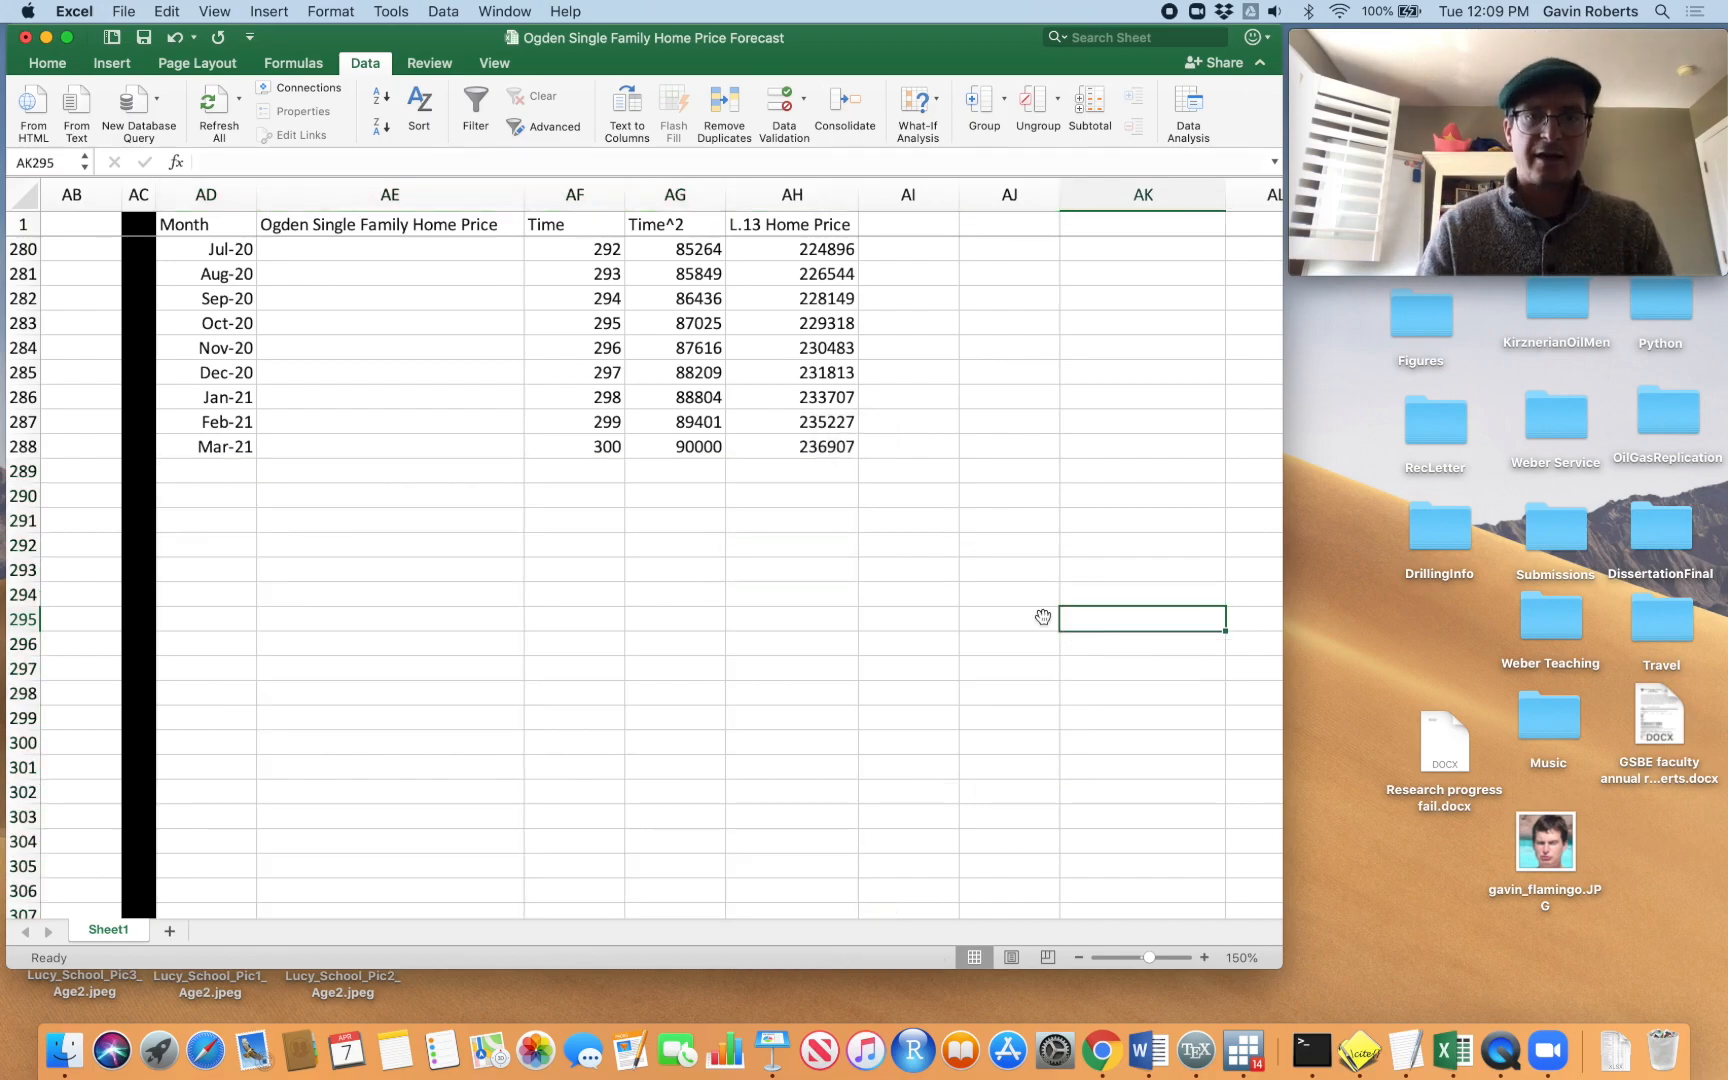
Enter the header Predicted Home Price in cell AI1, beside the L.13 Home Price column
scroll(1011, 590, "up", 5)
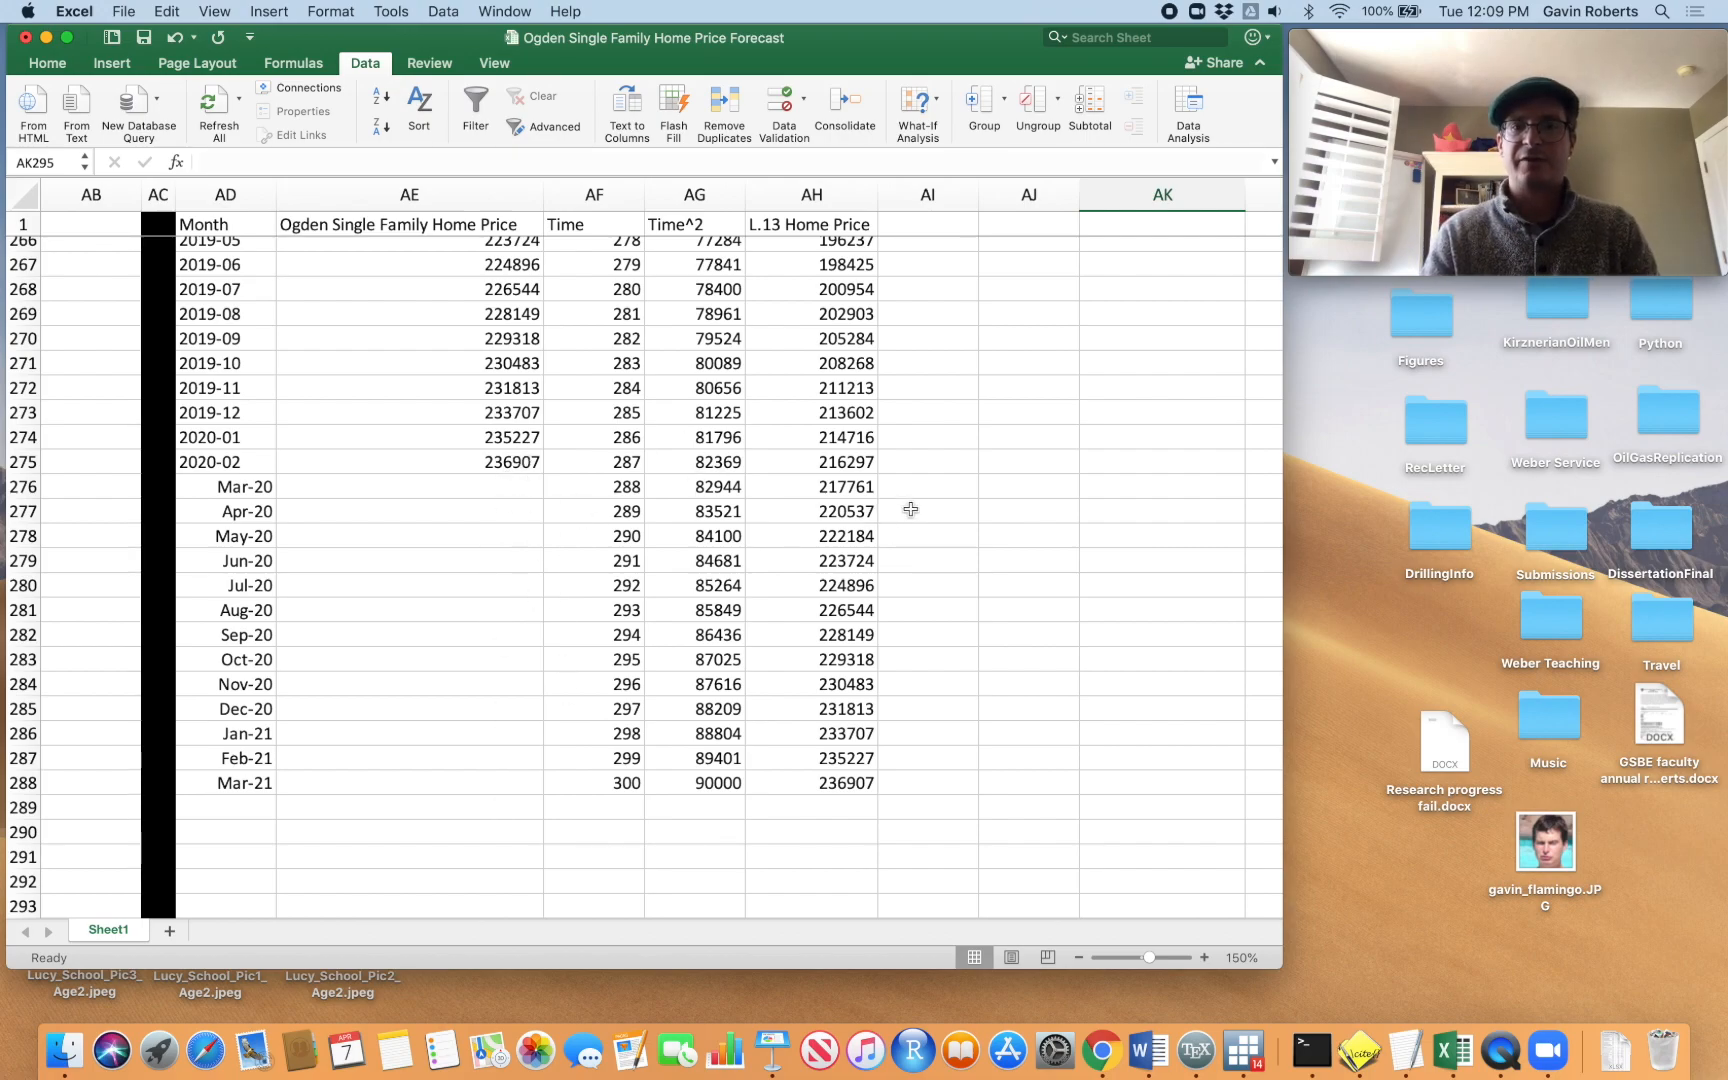
scroll(950, 560, "up", 20)
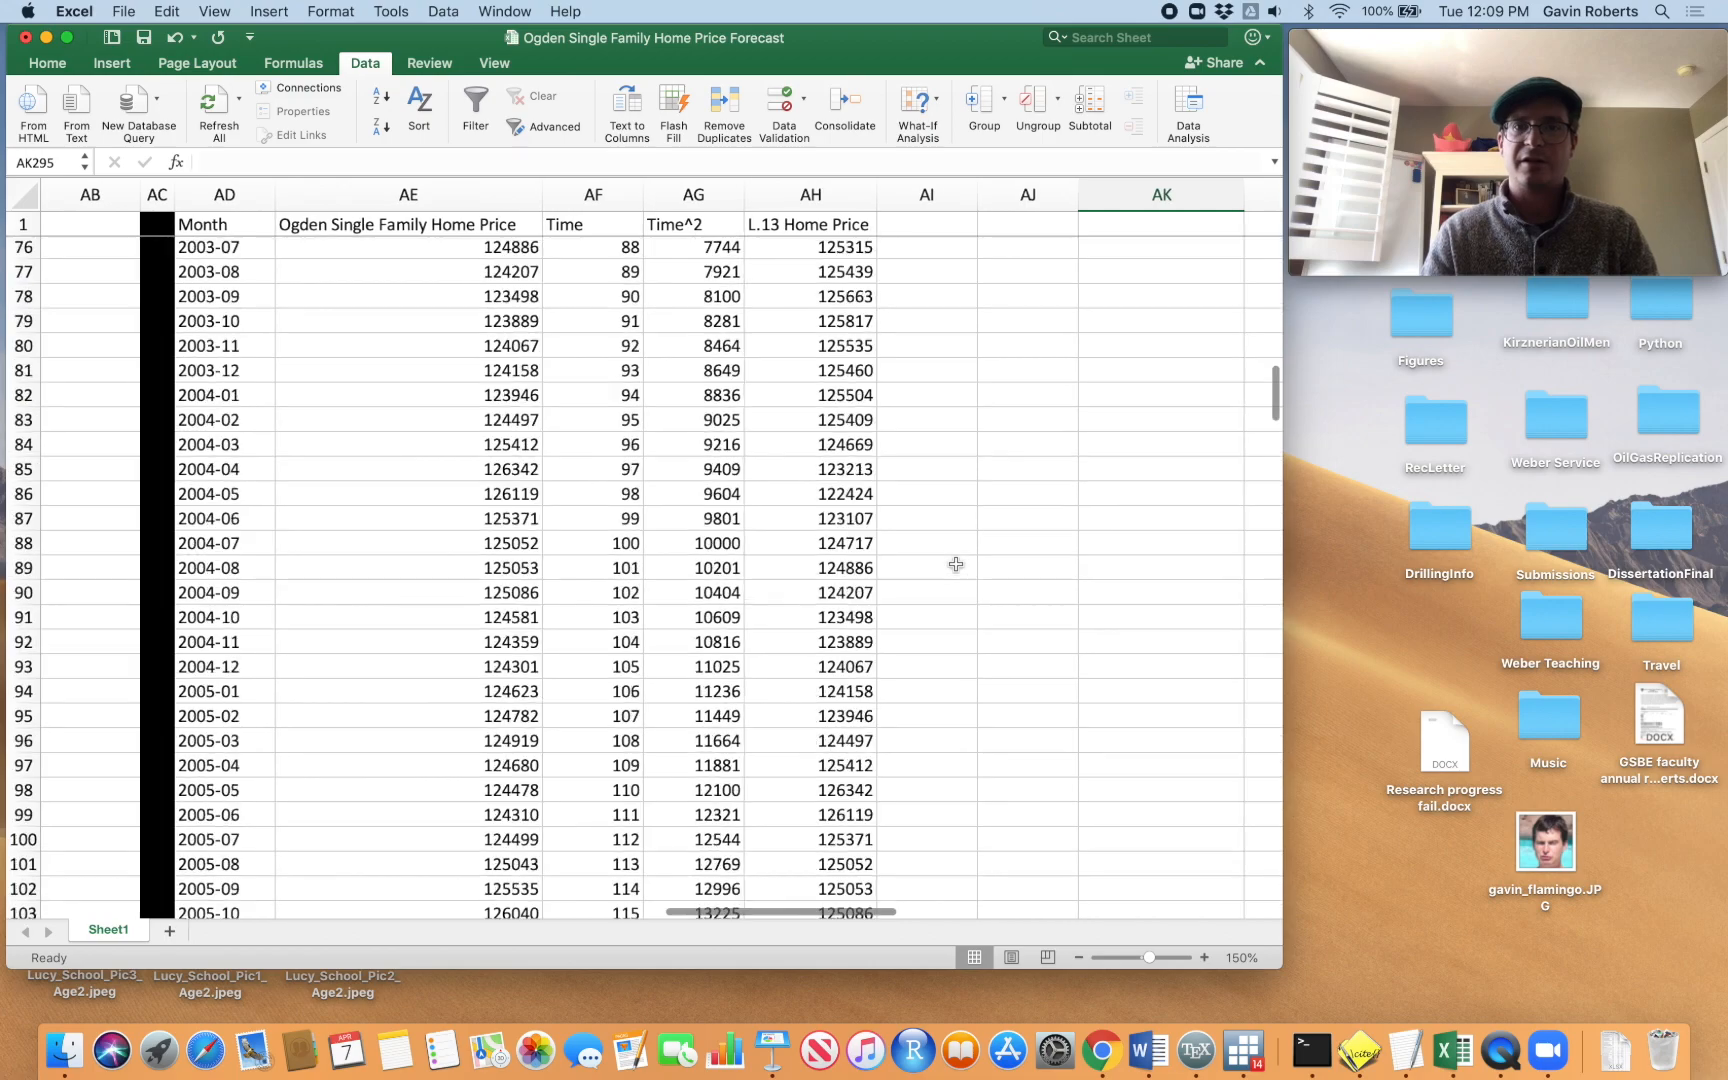
scroll(956, 564, "up", 12)
scroll(956, 564, "right", 4)
left_click(690, 232)
type("Predictef")
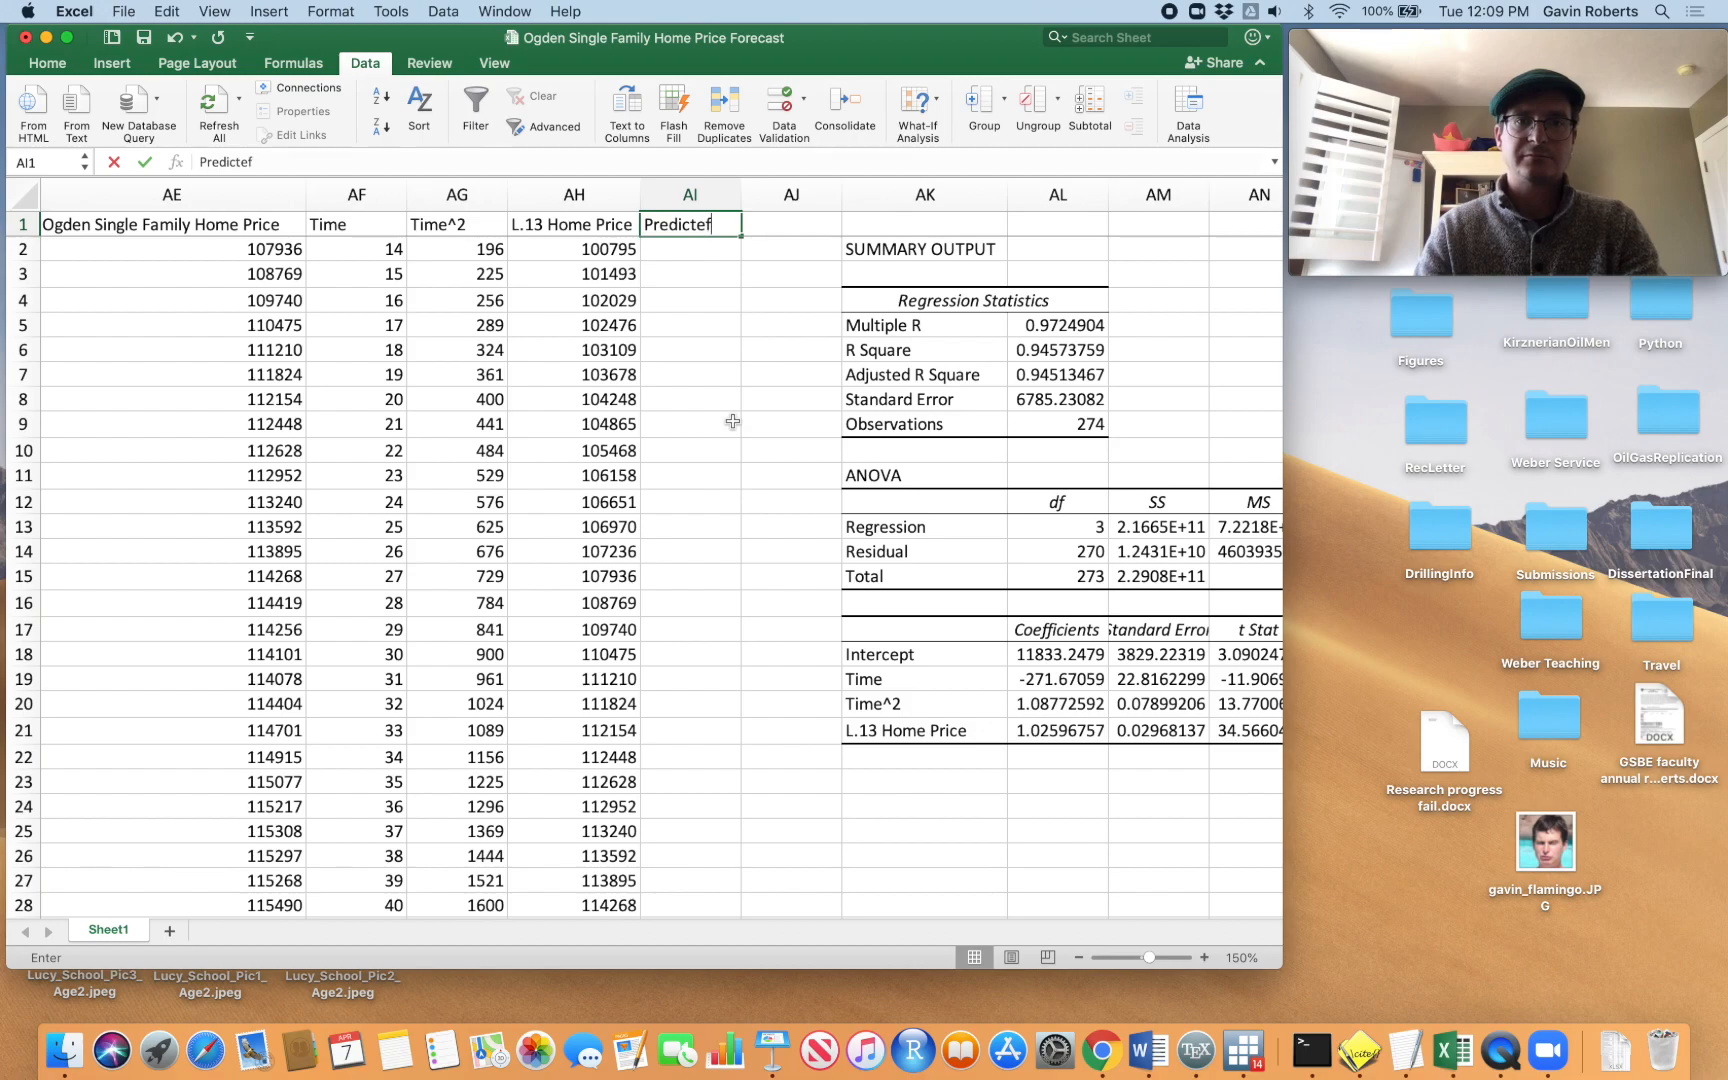
key("BackSpace")
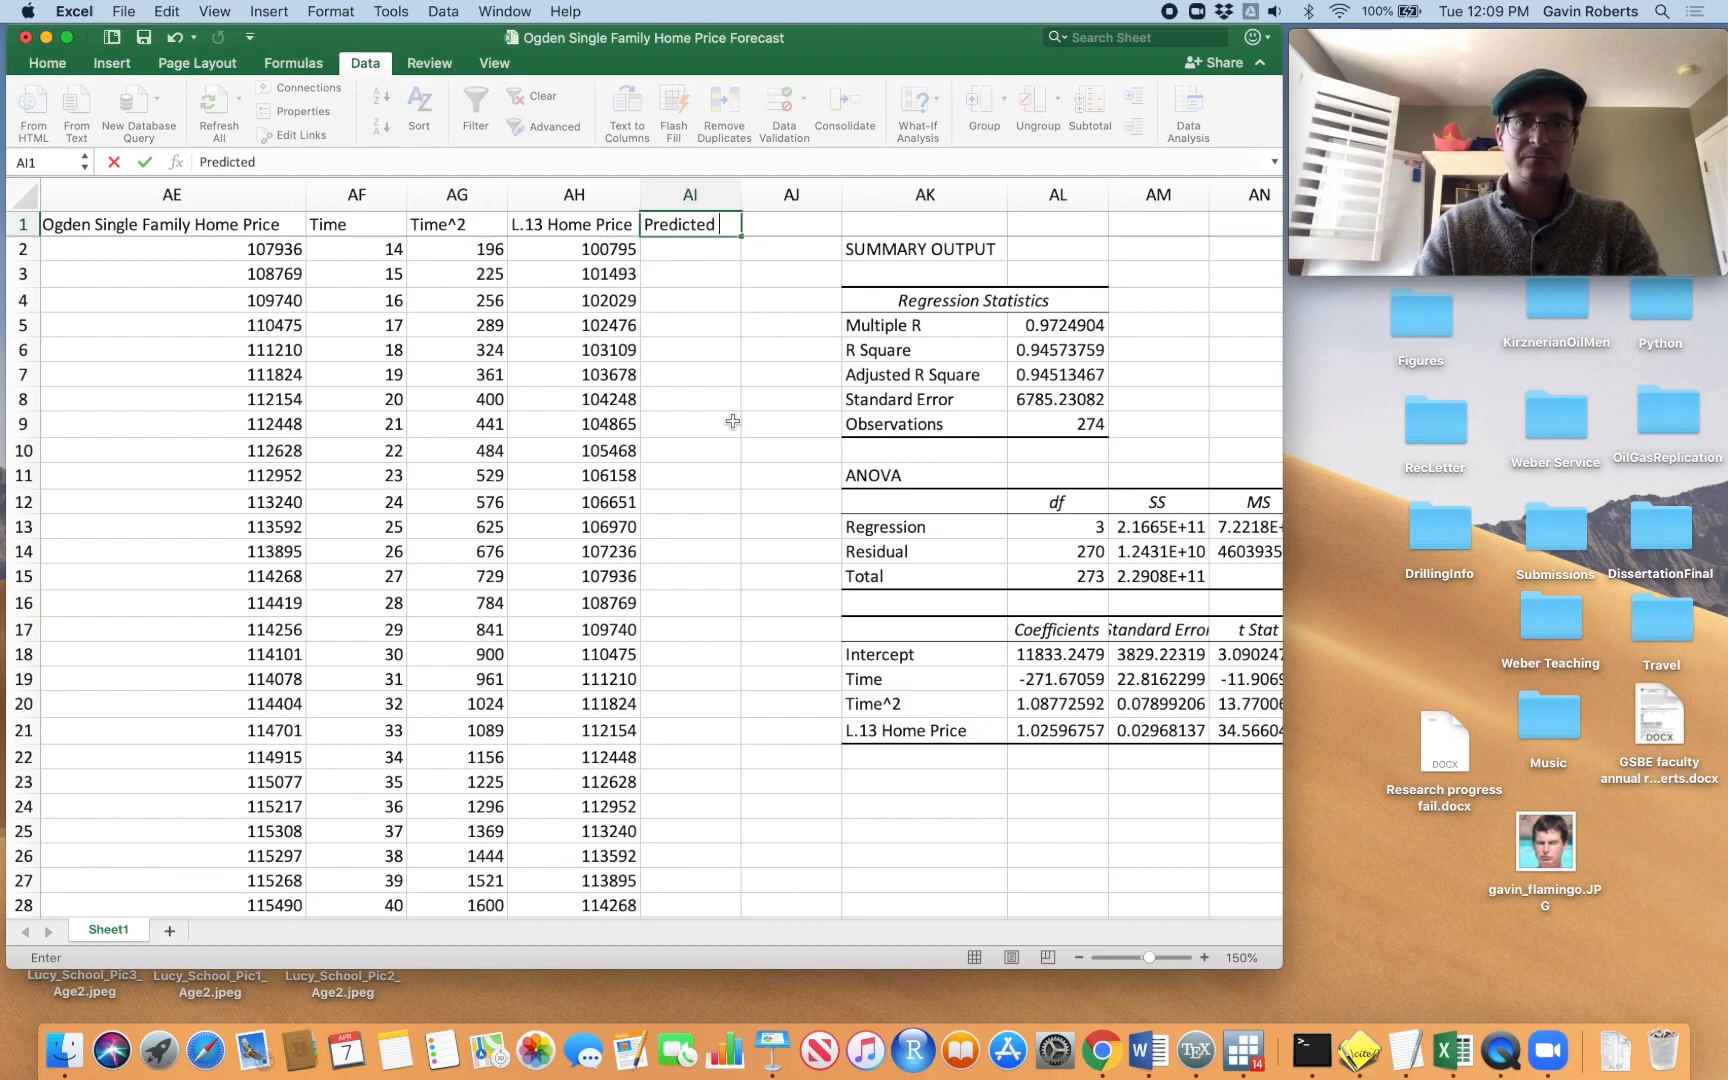
type("d HomePric")
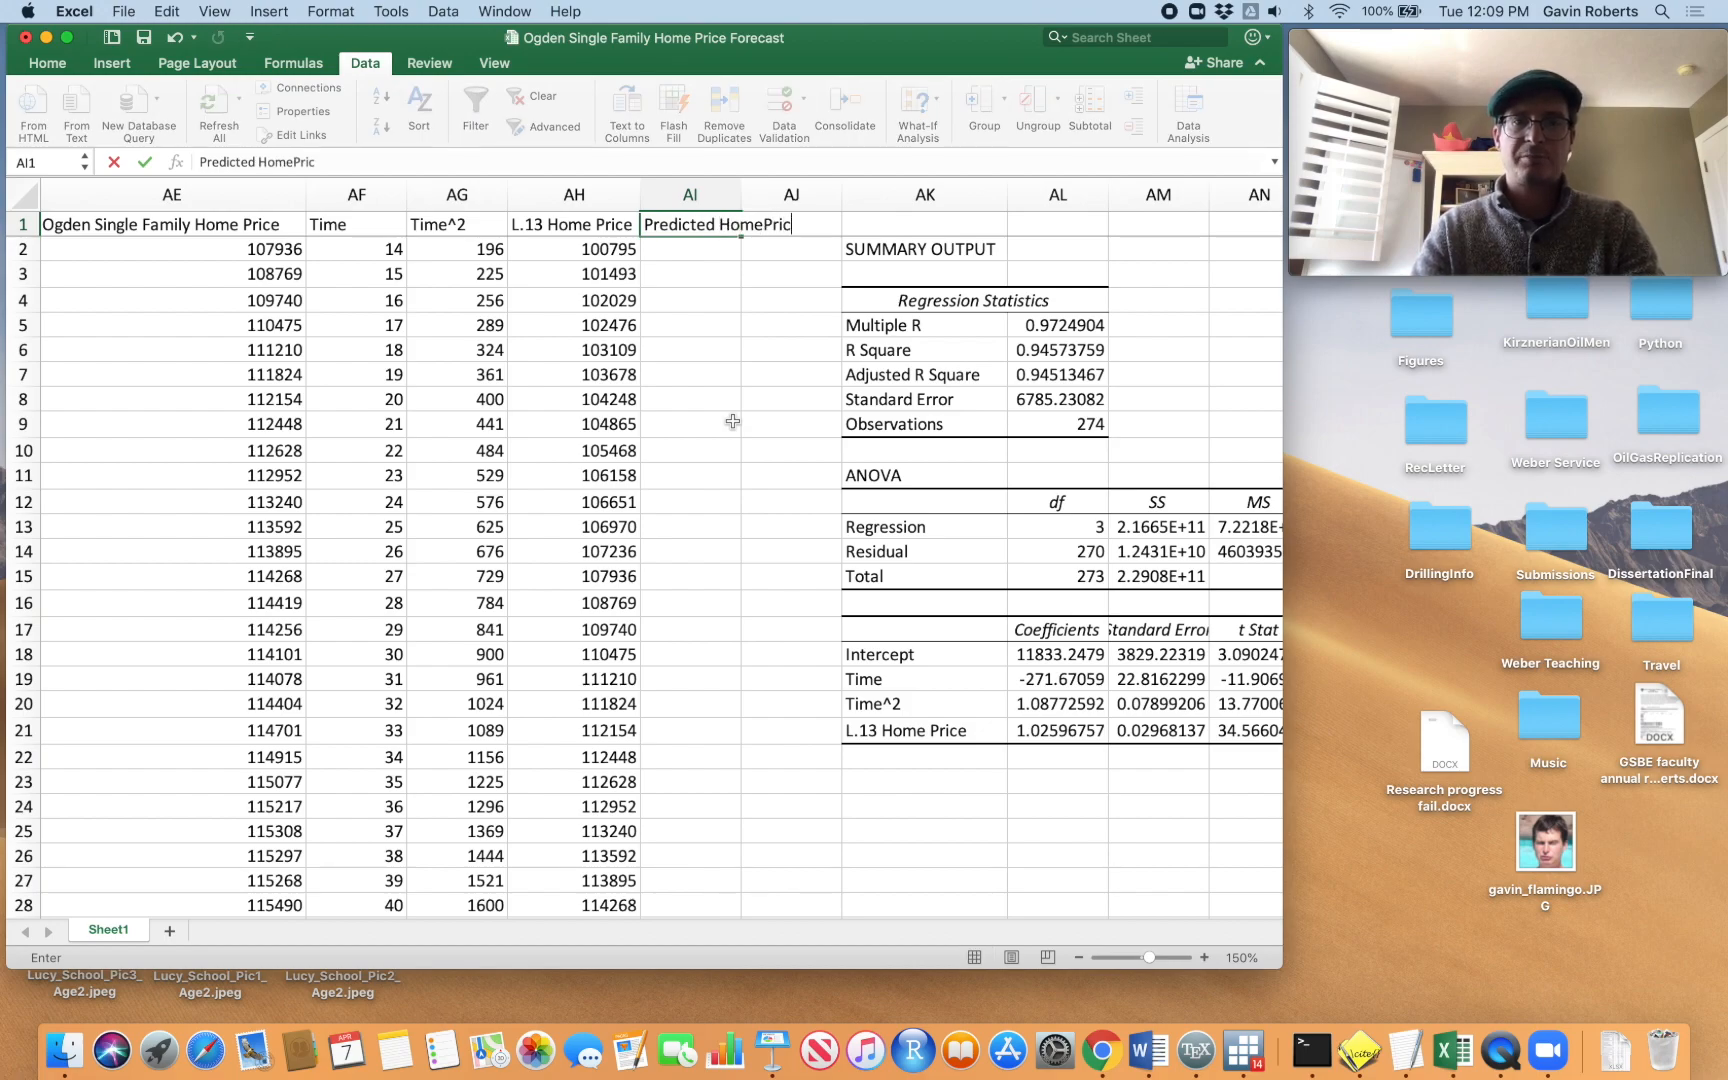
type("e")
key("BackSpace")
key("BackSpace")
key("BackSpace")
type("Pri")
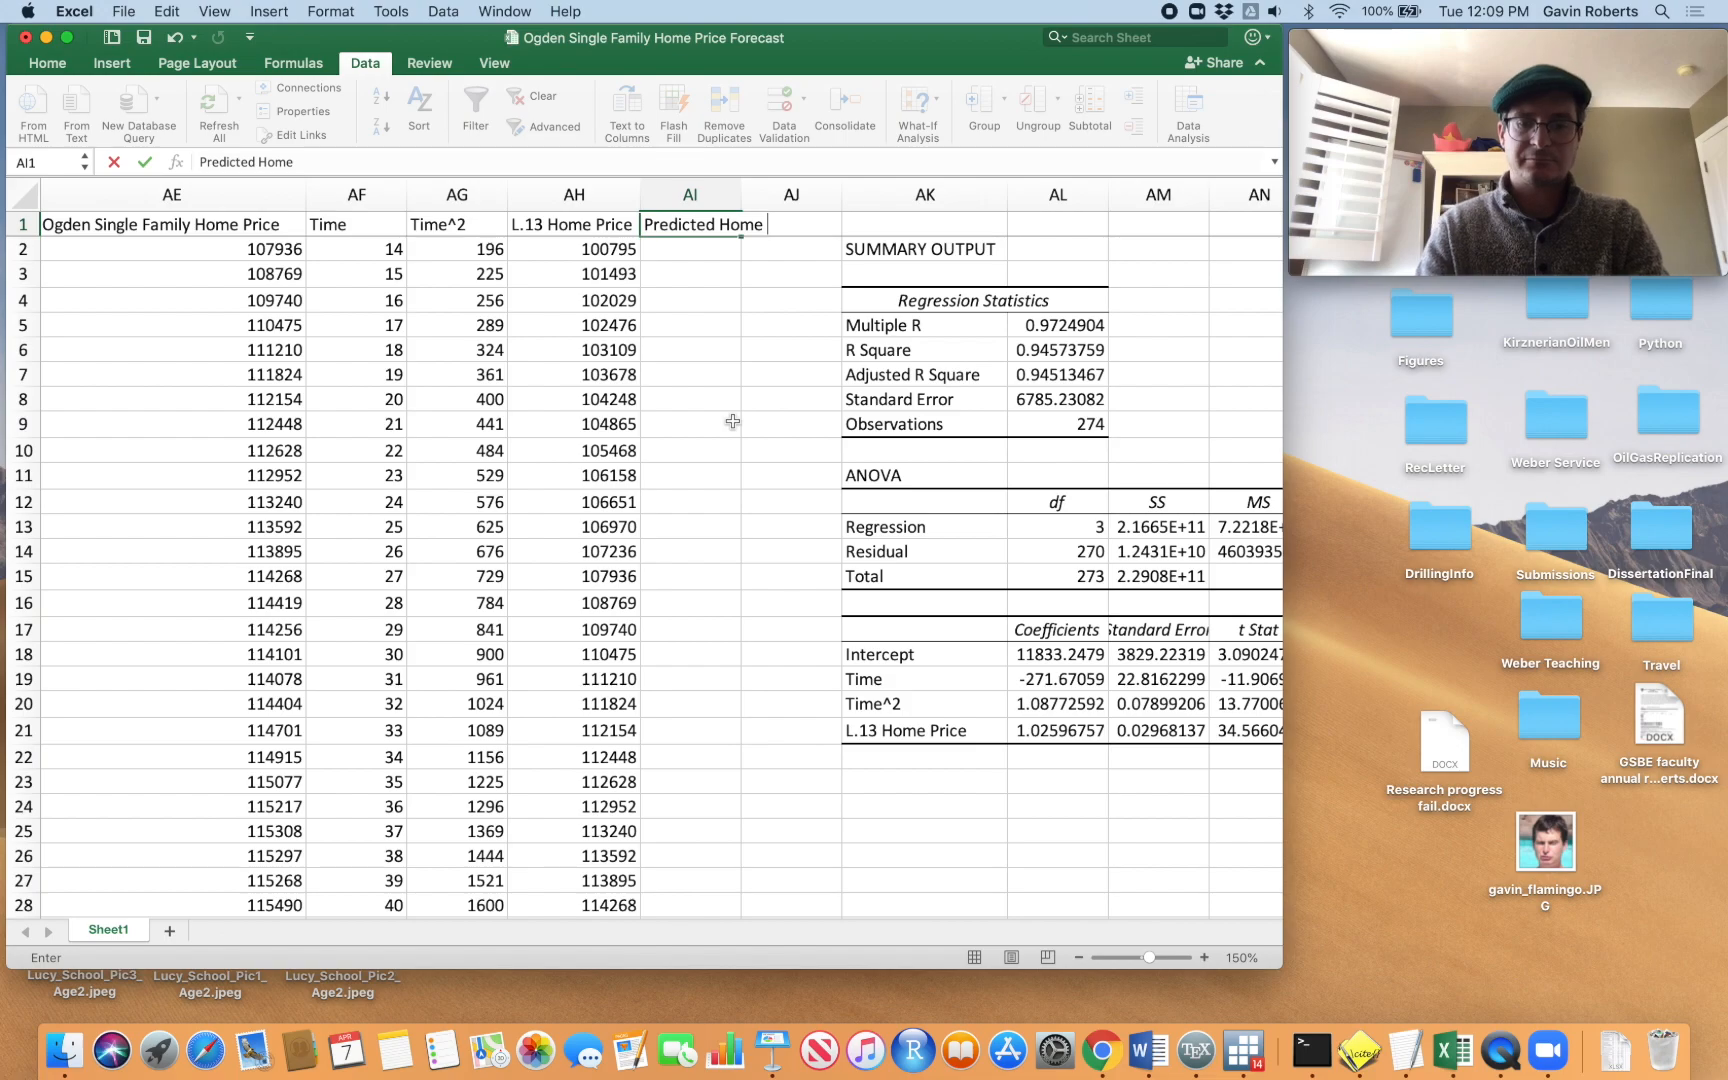
type("ce")
left_click(788, 425)
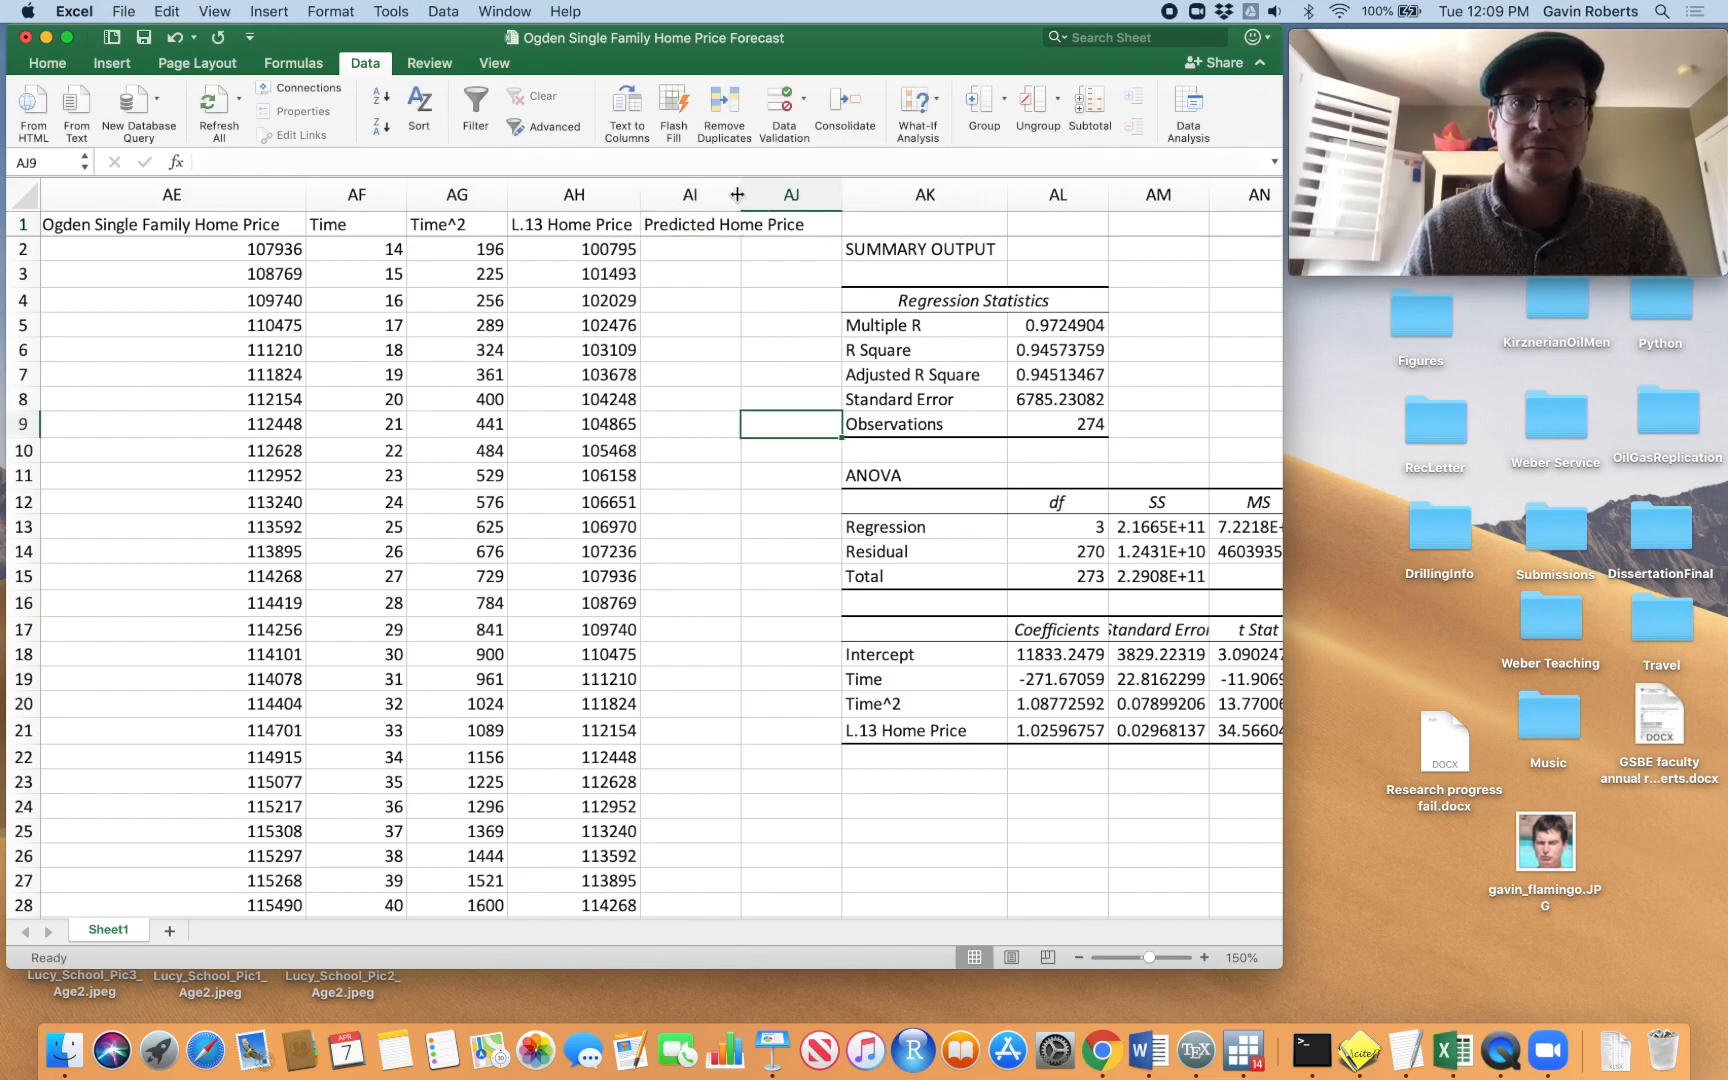
Fit column AI's width to its Predicted Home Price header
left_click_drag(740, 194, 738, 194)
double_click(739, 194)
left_click(721, 369)
Begin the prediction formula in AI2 with the fixed intercept plus the Time term: =$AL$18+$AL$19*AF2
left_click(722, 257)
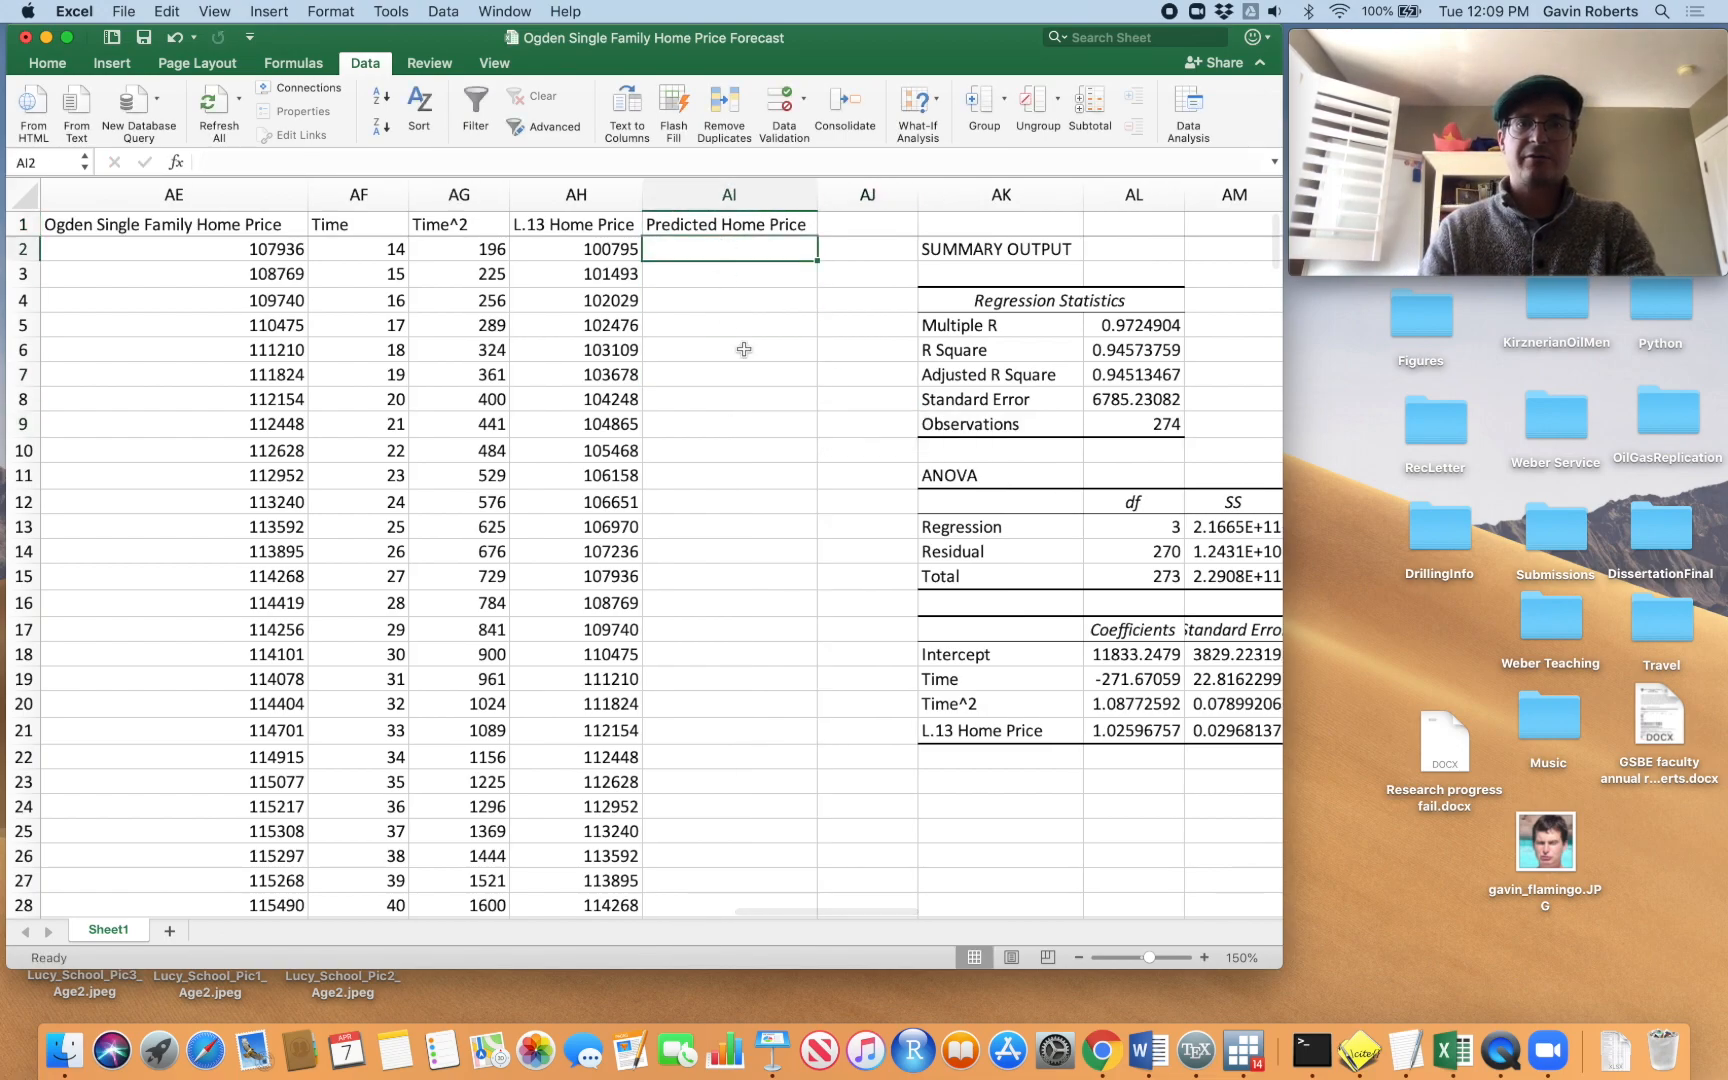
scroll(744, 350, "left", 1)
type("=")
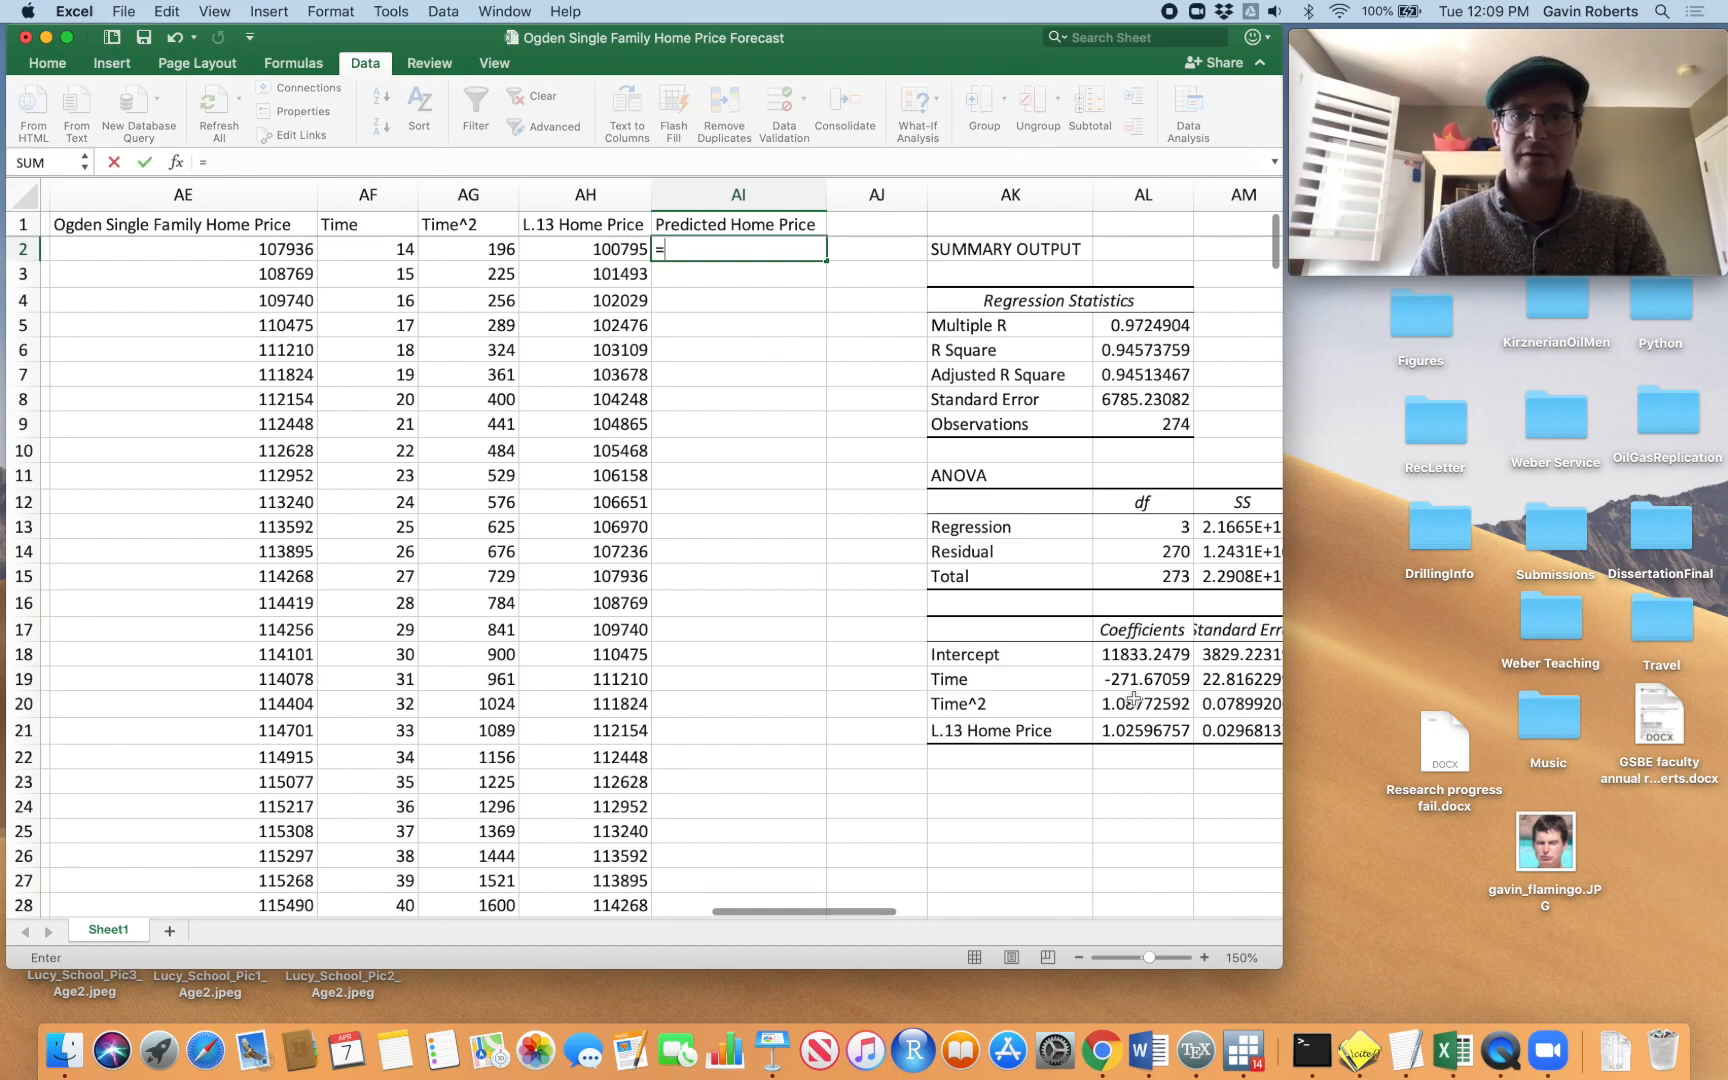
left_click(1138, 656)
key("F4")
type("+")
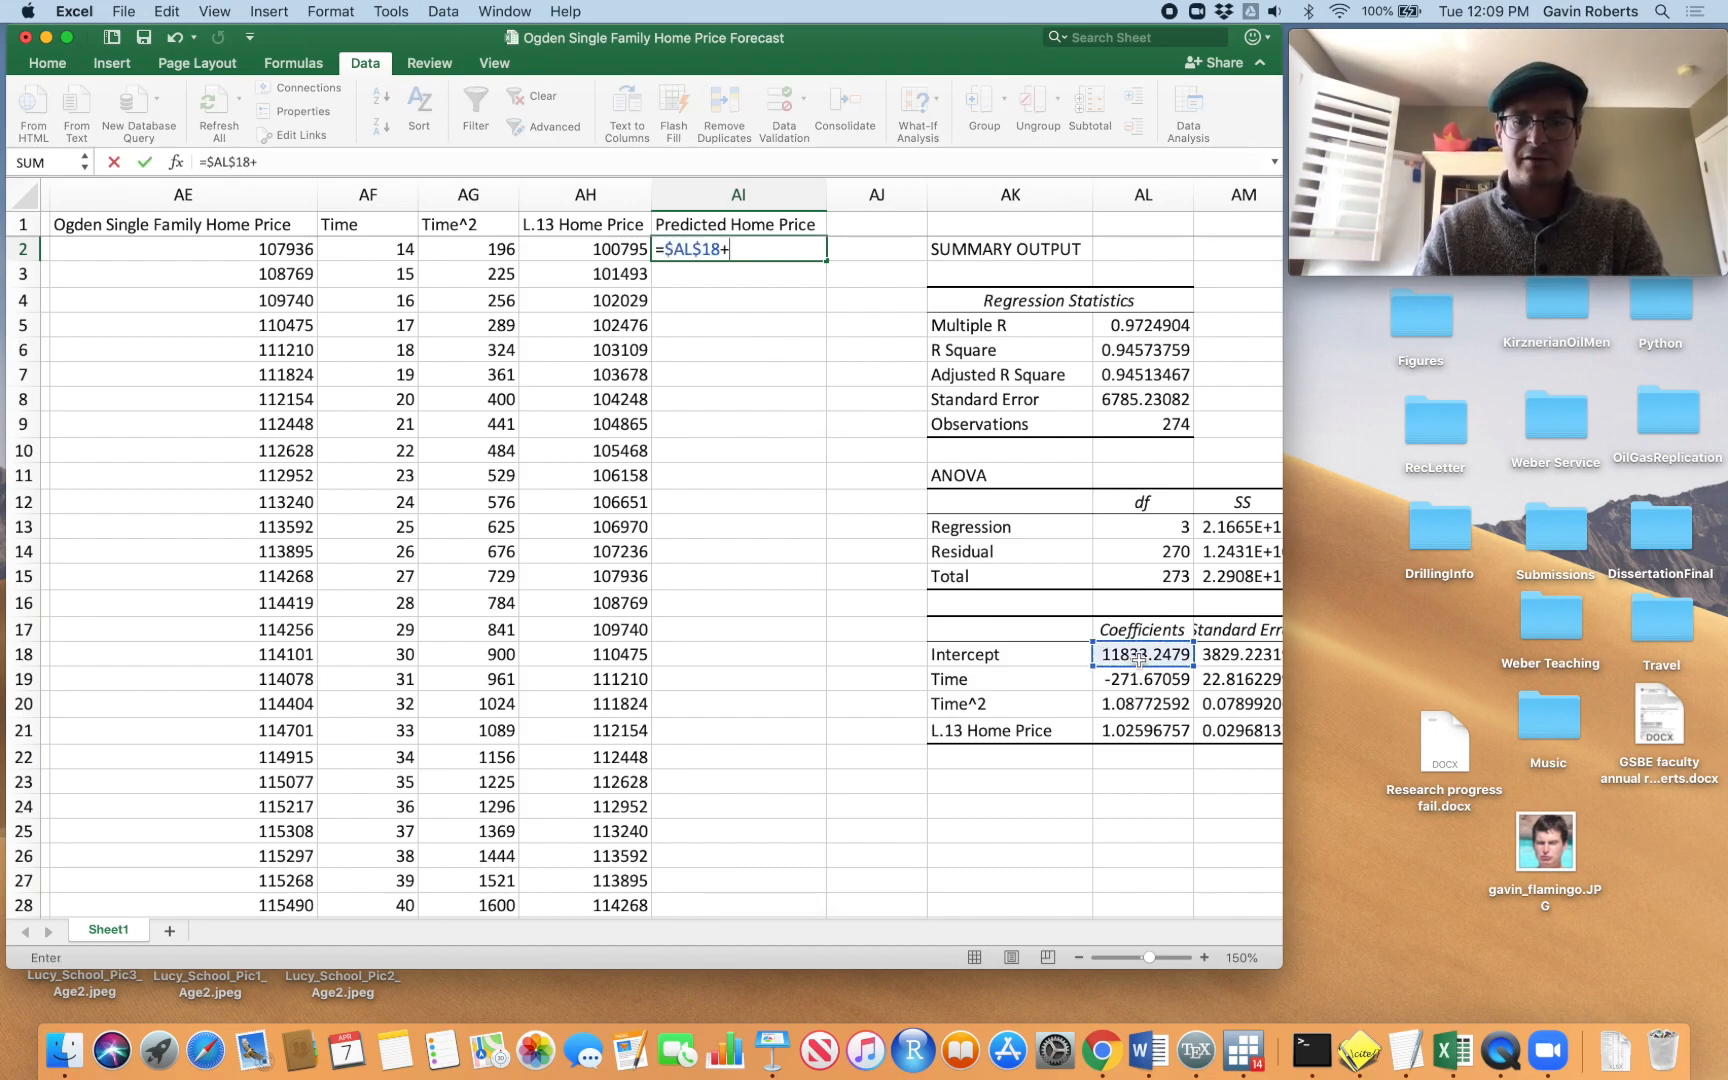
left_click(1155, 684)
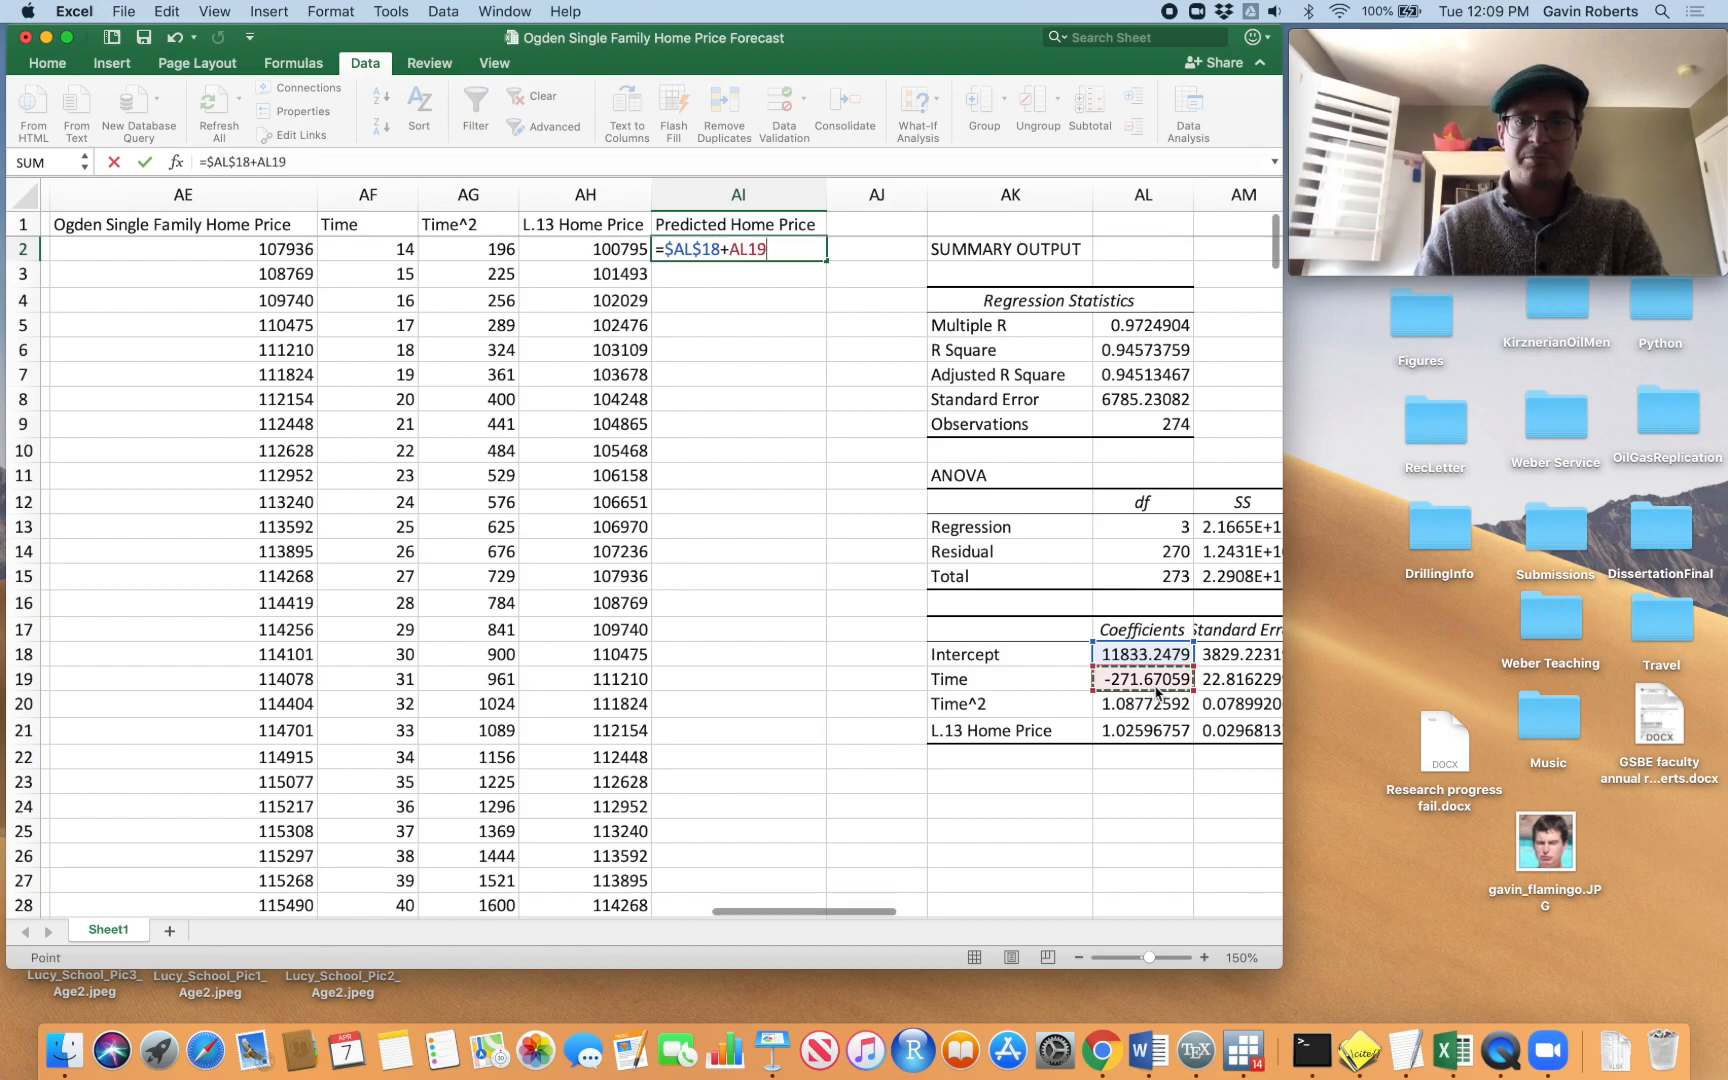
key("F4")
type("*")
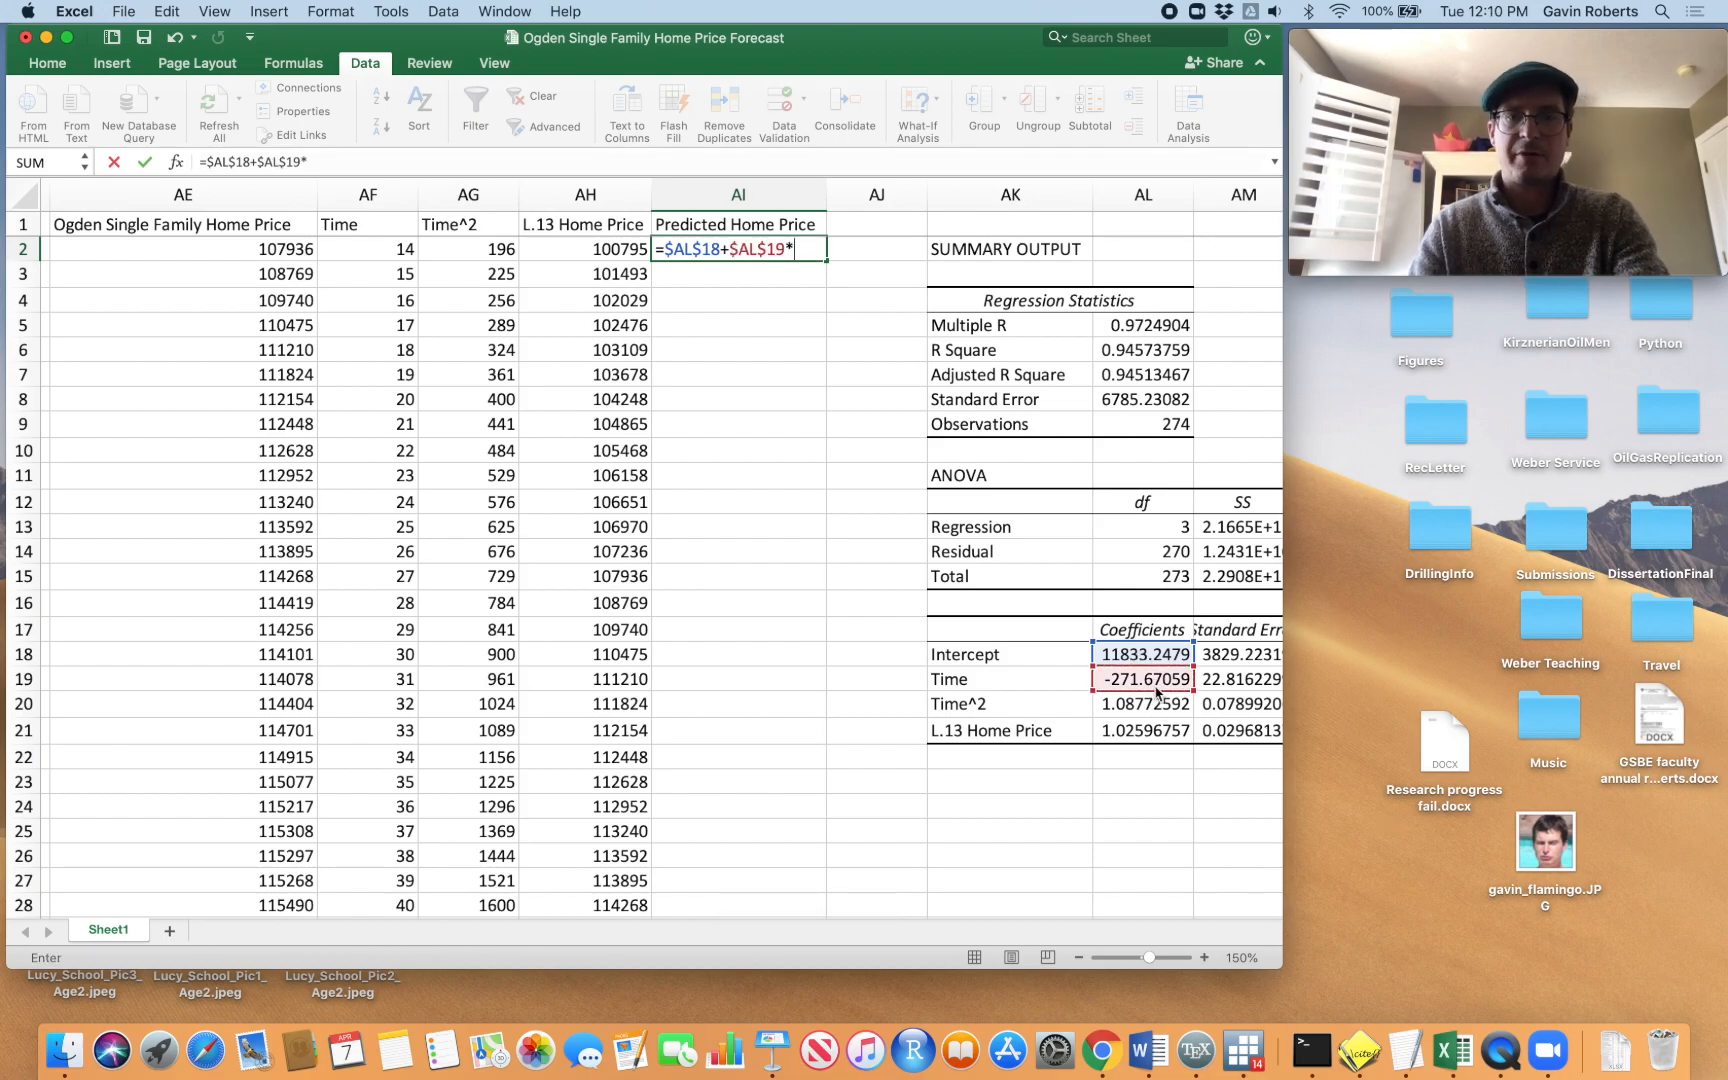
left_click(402, 252)
scroll(613, 370, "right", 2)
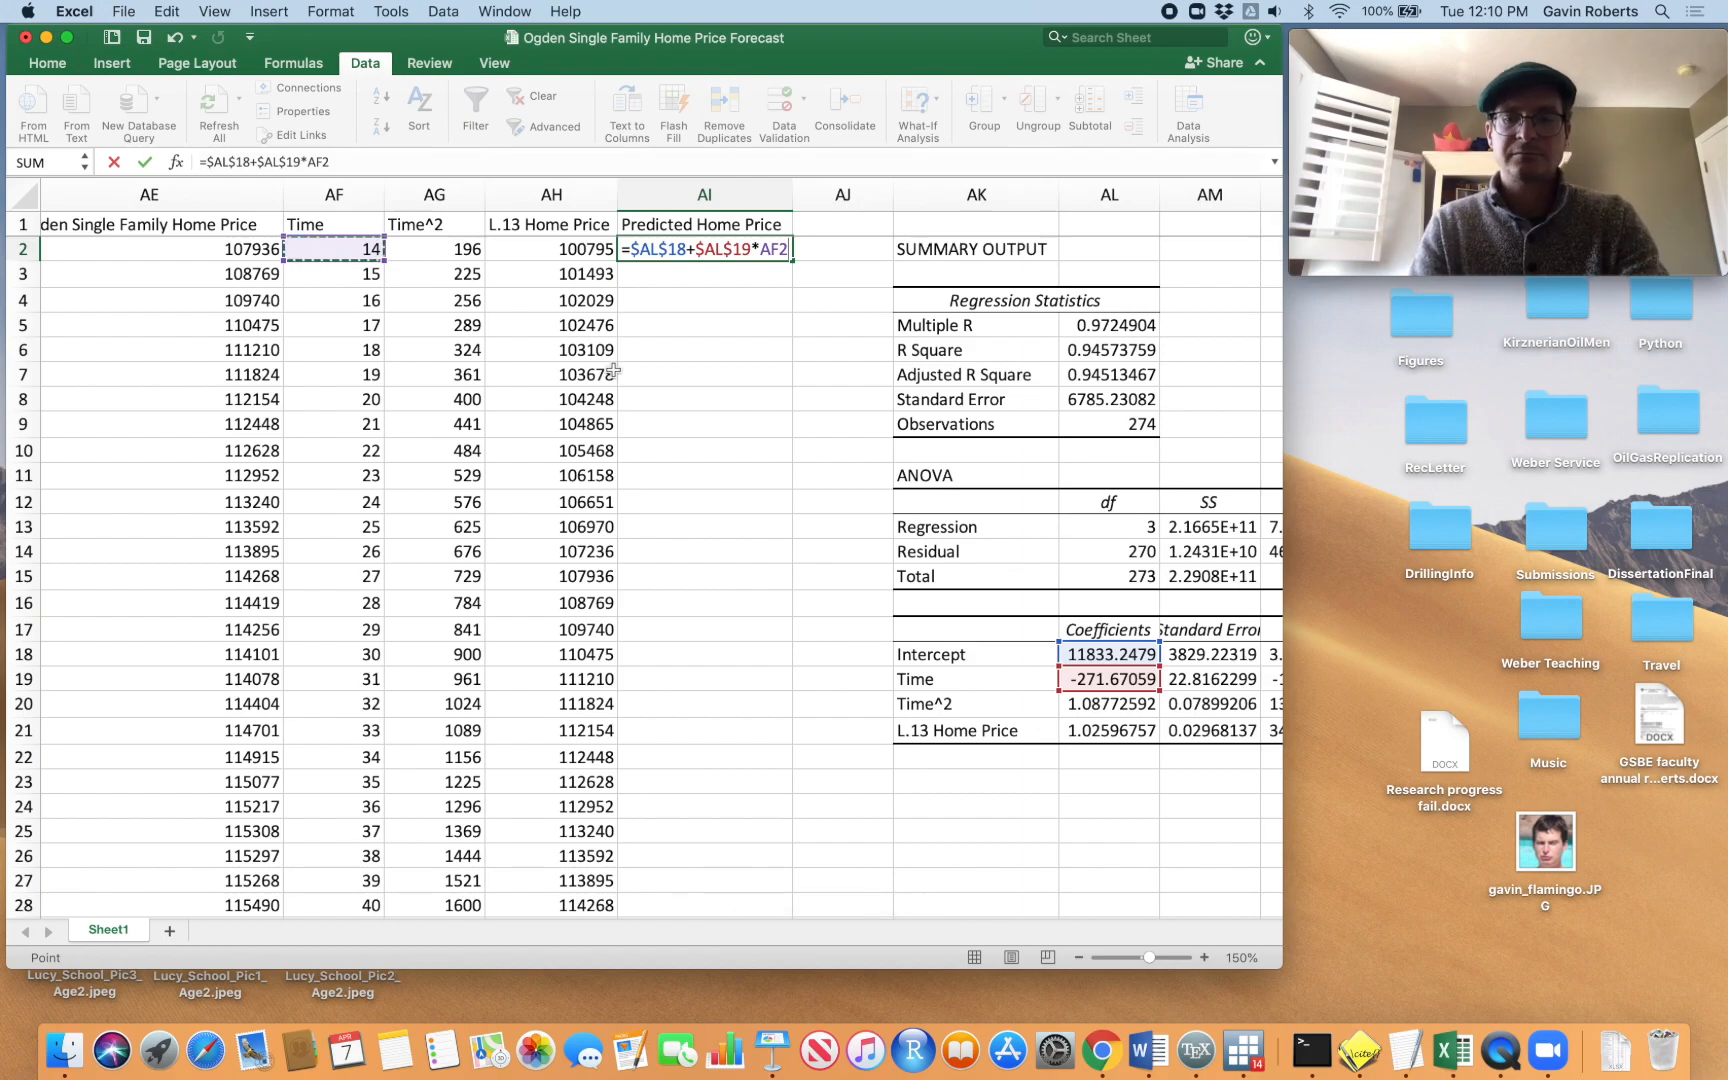
Extend the AI2 formula with the Time^2 term, +$AL$20*AG2, keeping the coefficient reference absolute
type("+")
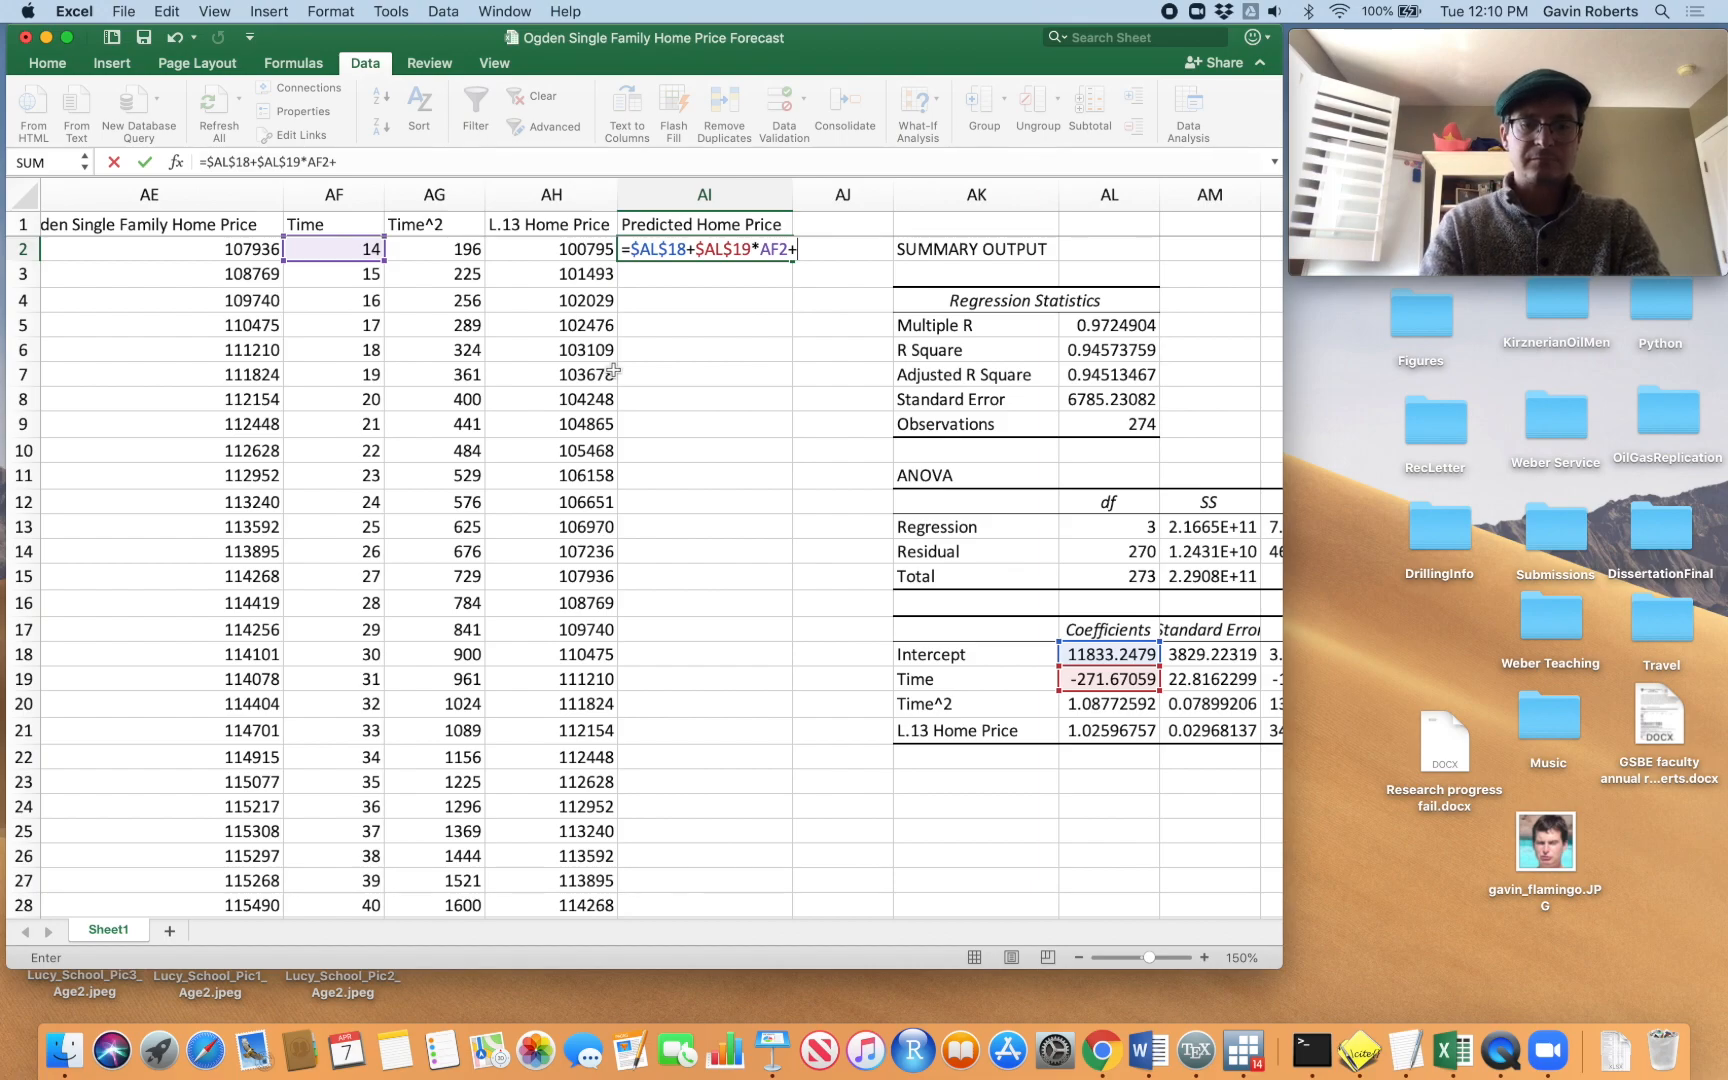
left_click(1090, 703)
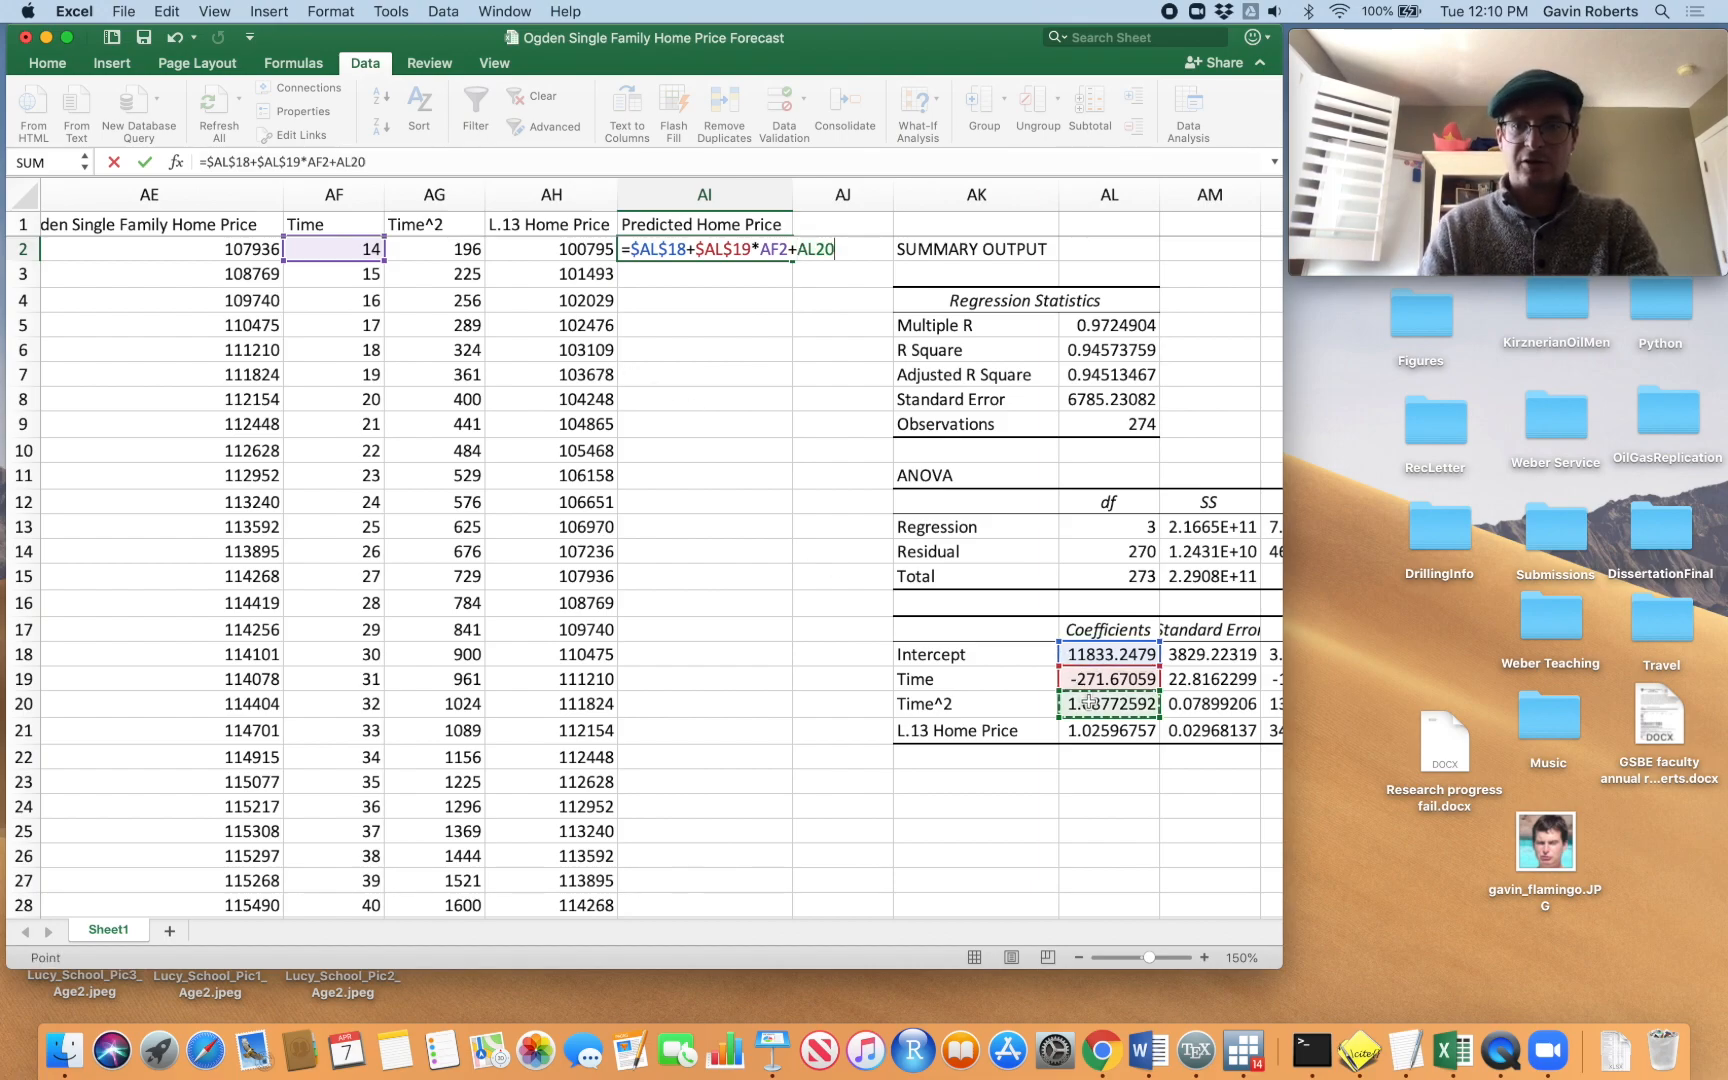
key("super+f")
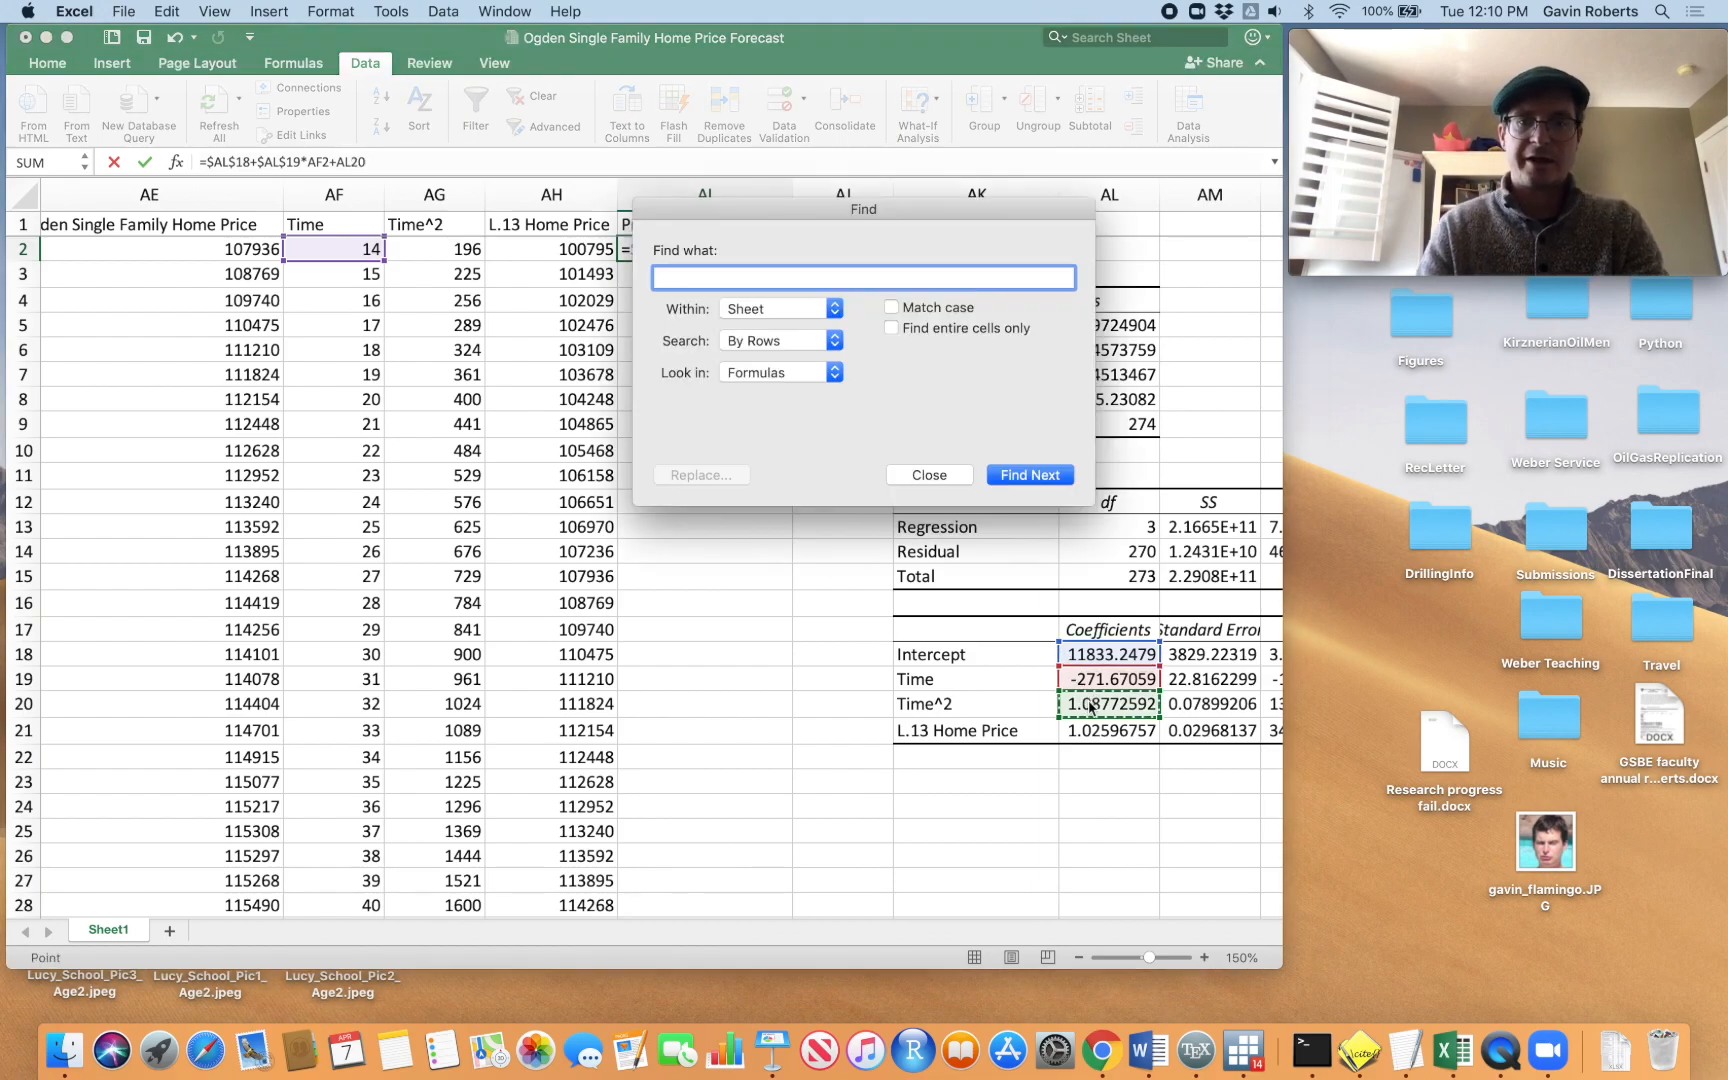
left_click(964, 476)
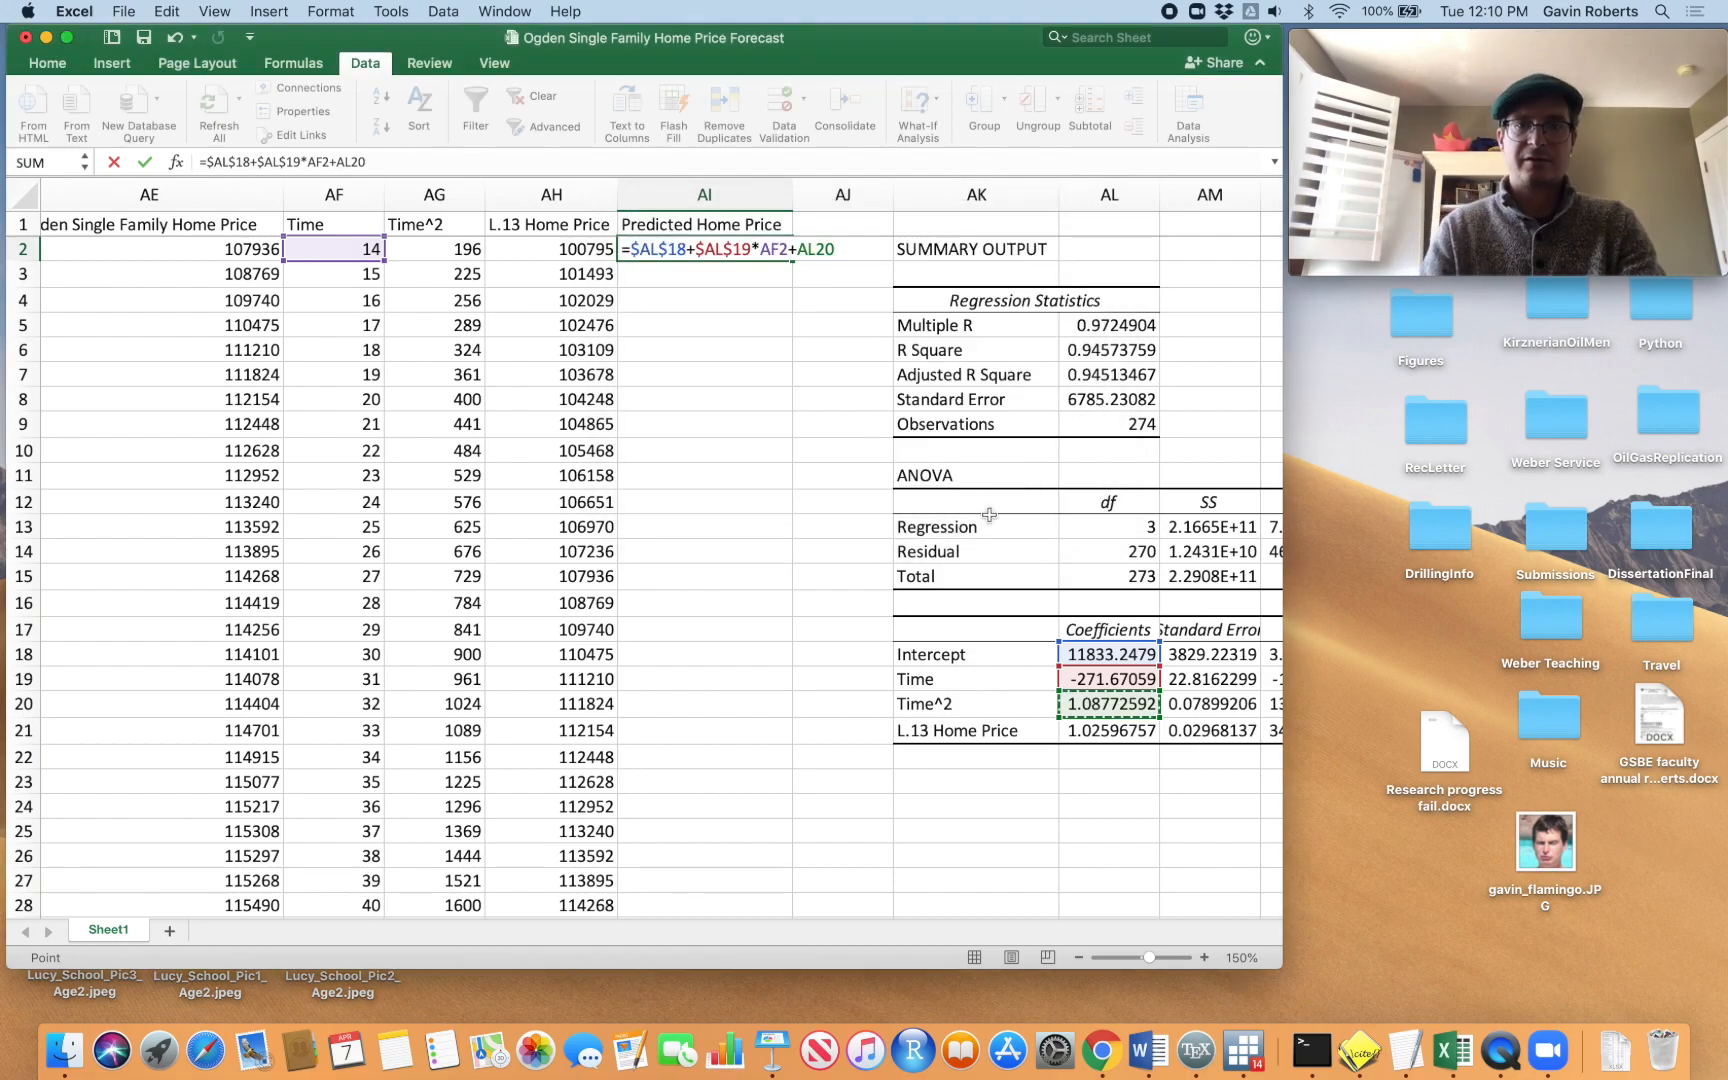
key("super+t")
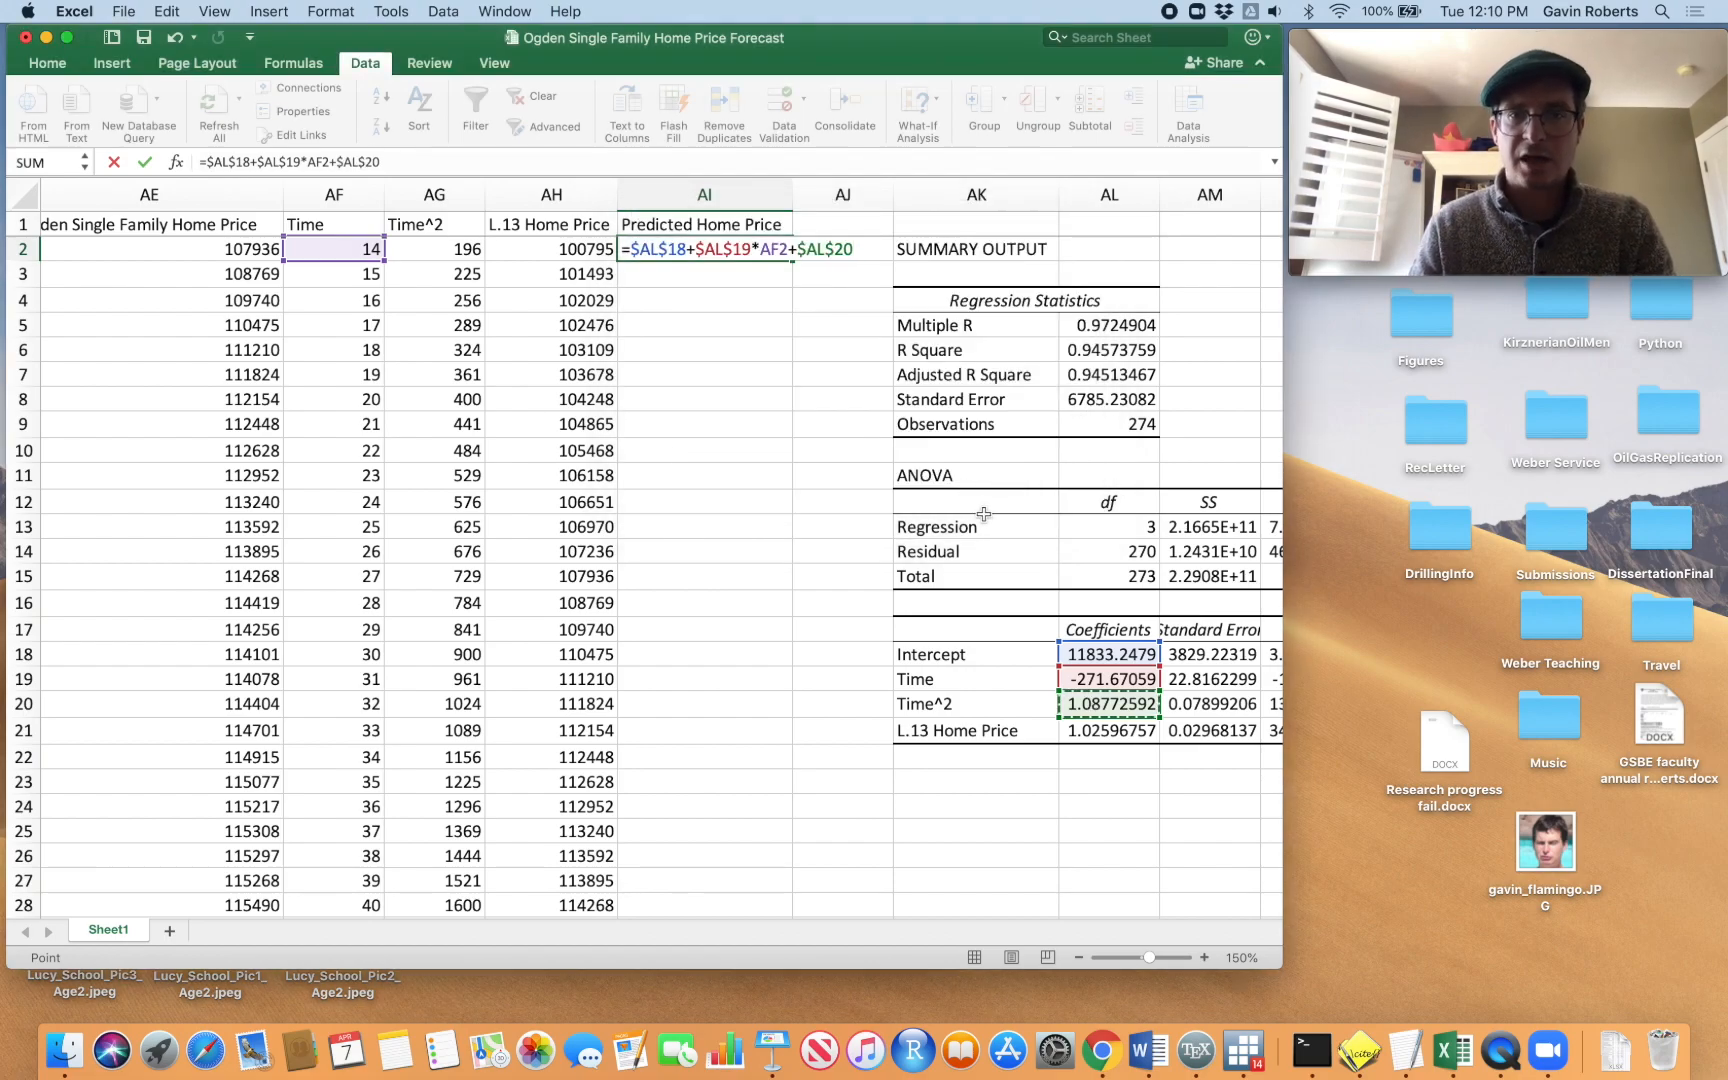
type("*")
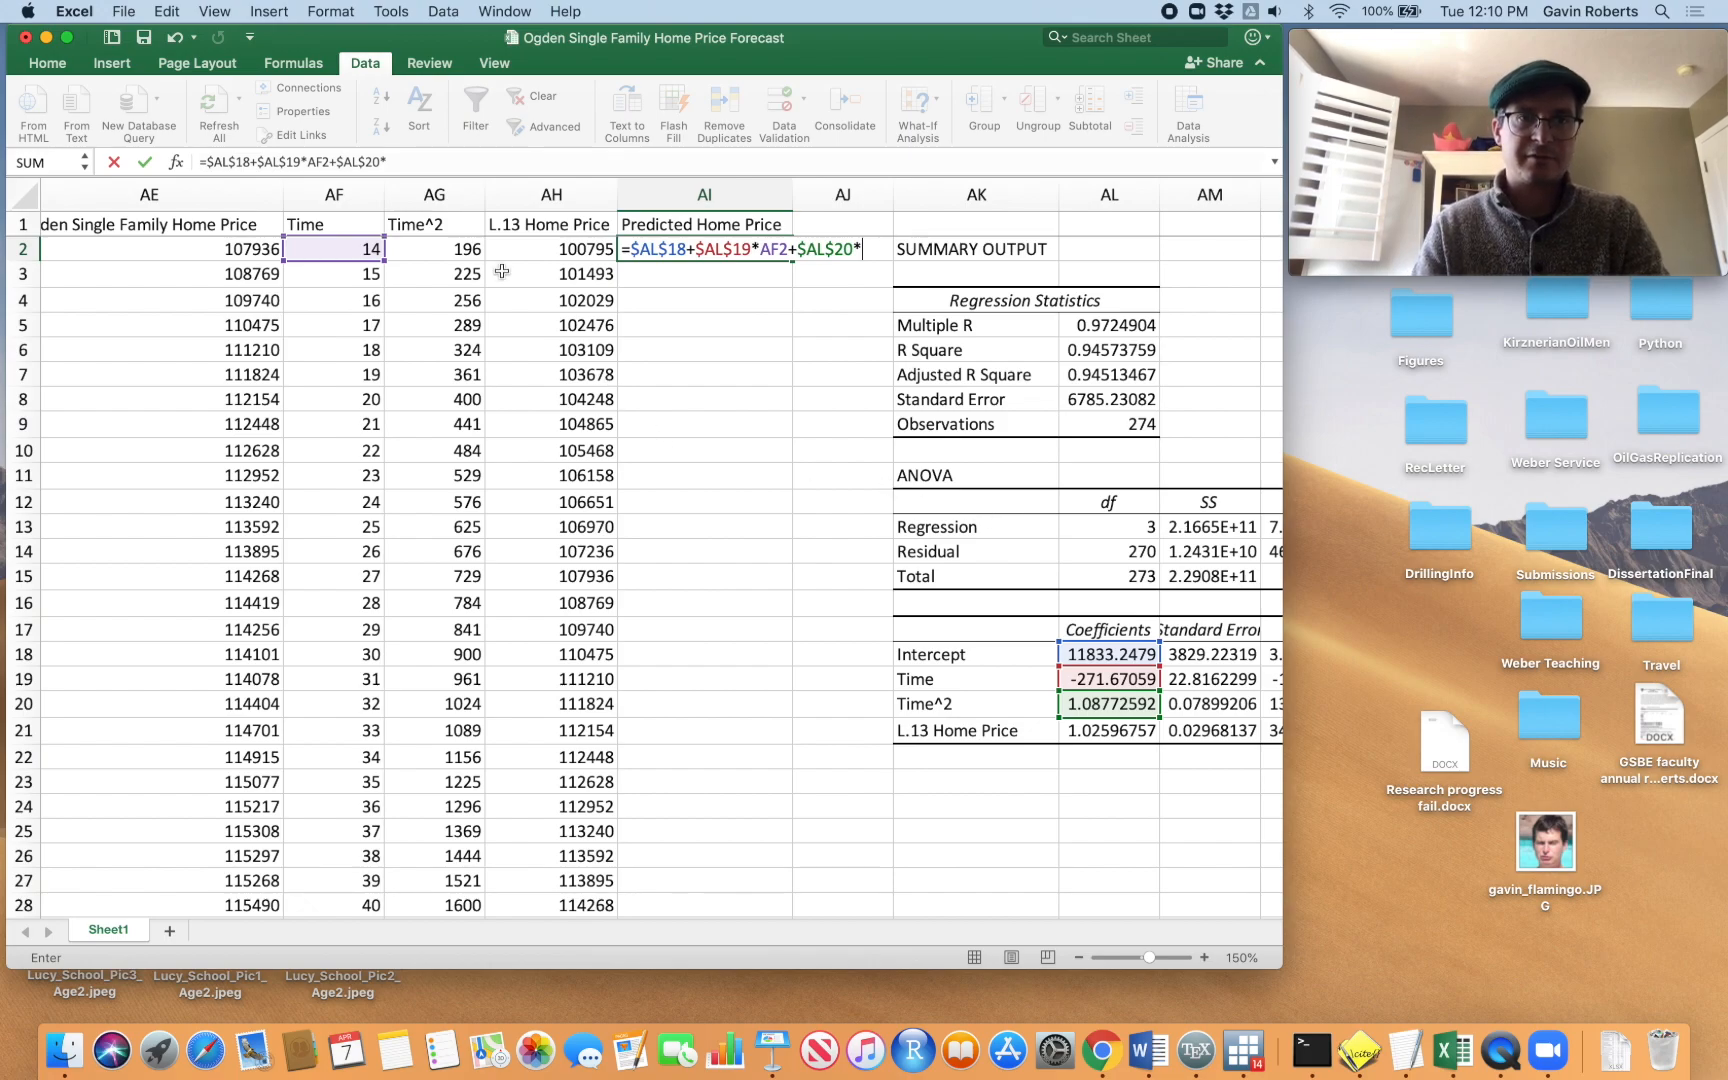
left_click(443, 245)
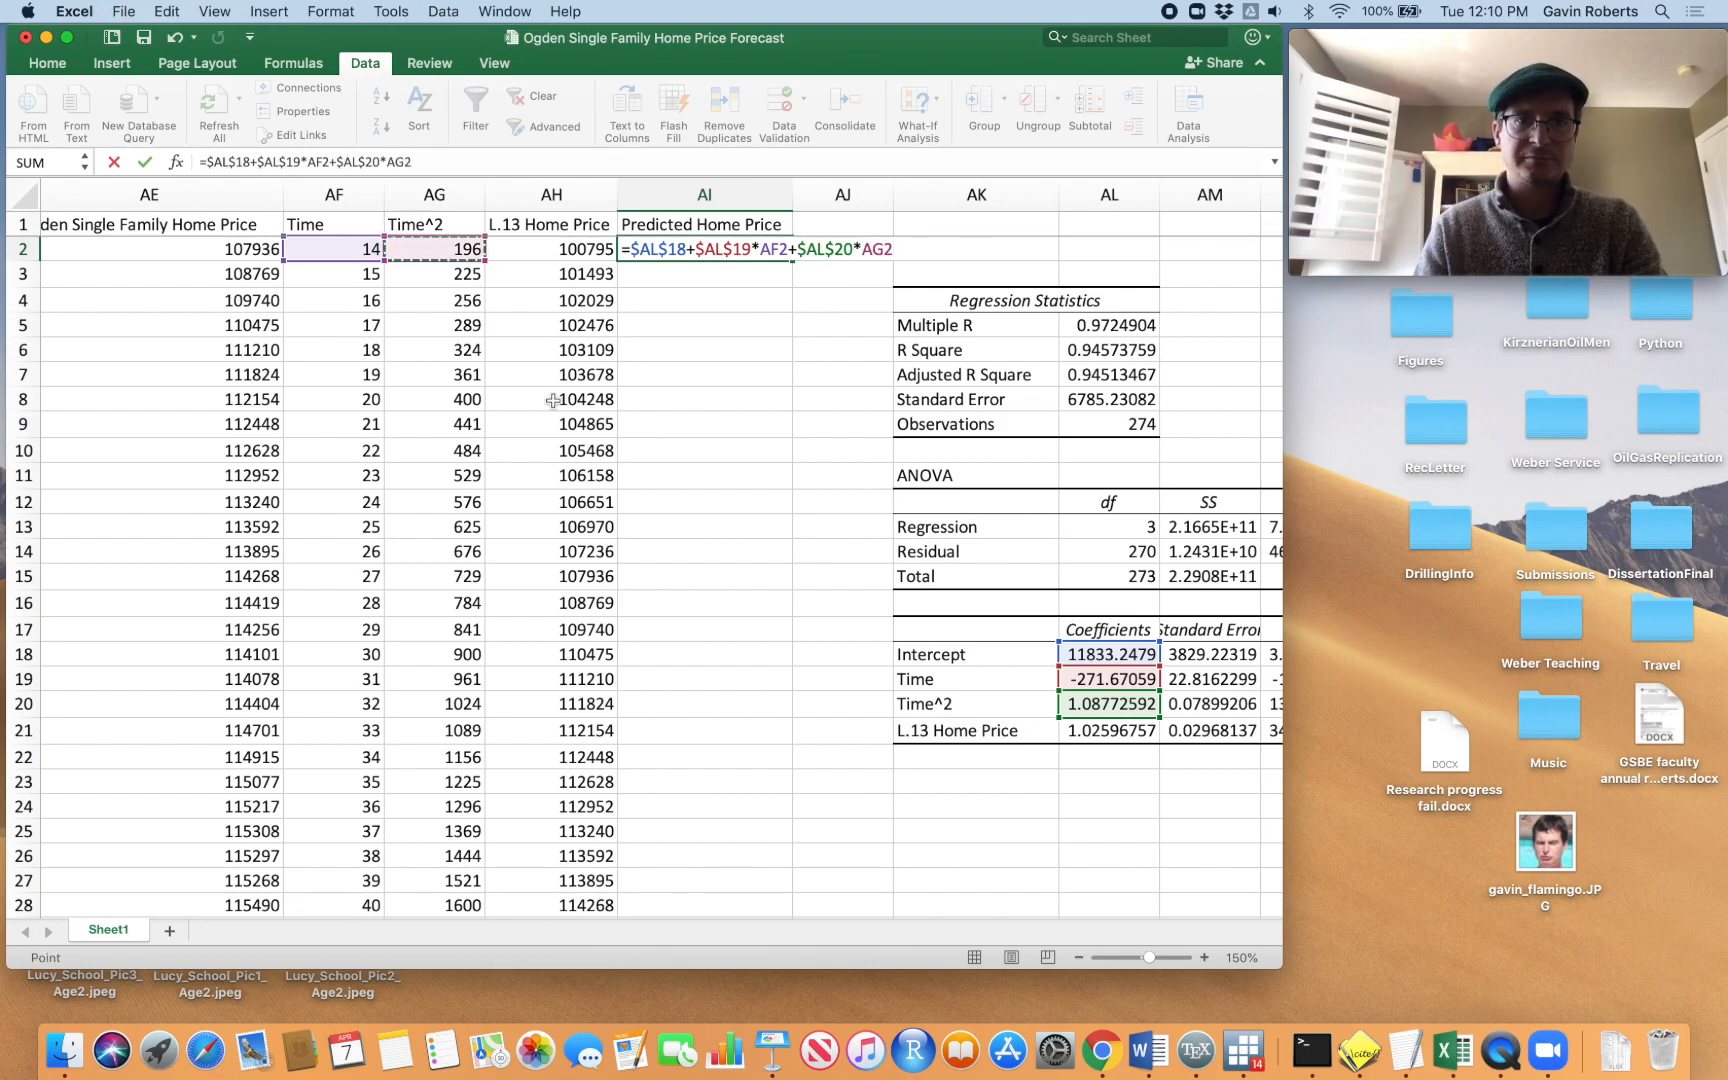
Complete the AI2 formula with the lagged-price term, +$AL$21*AH2, using an absolute coefficient reference
type("+")
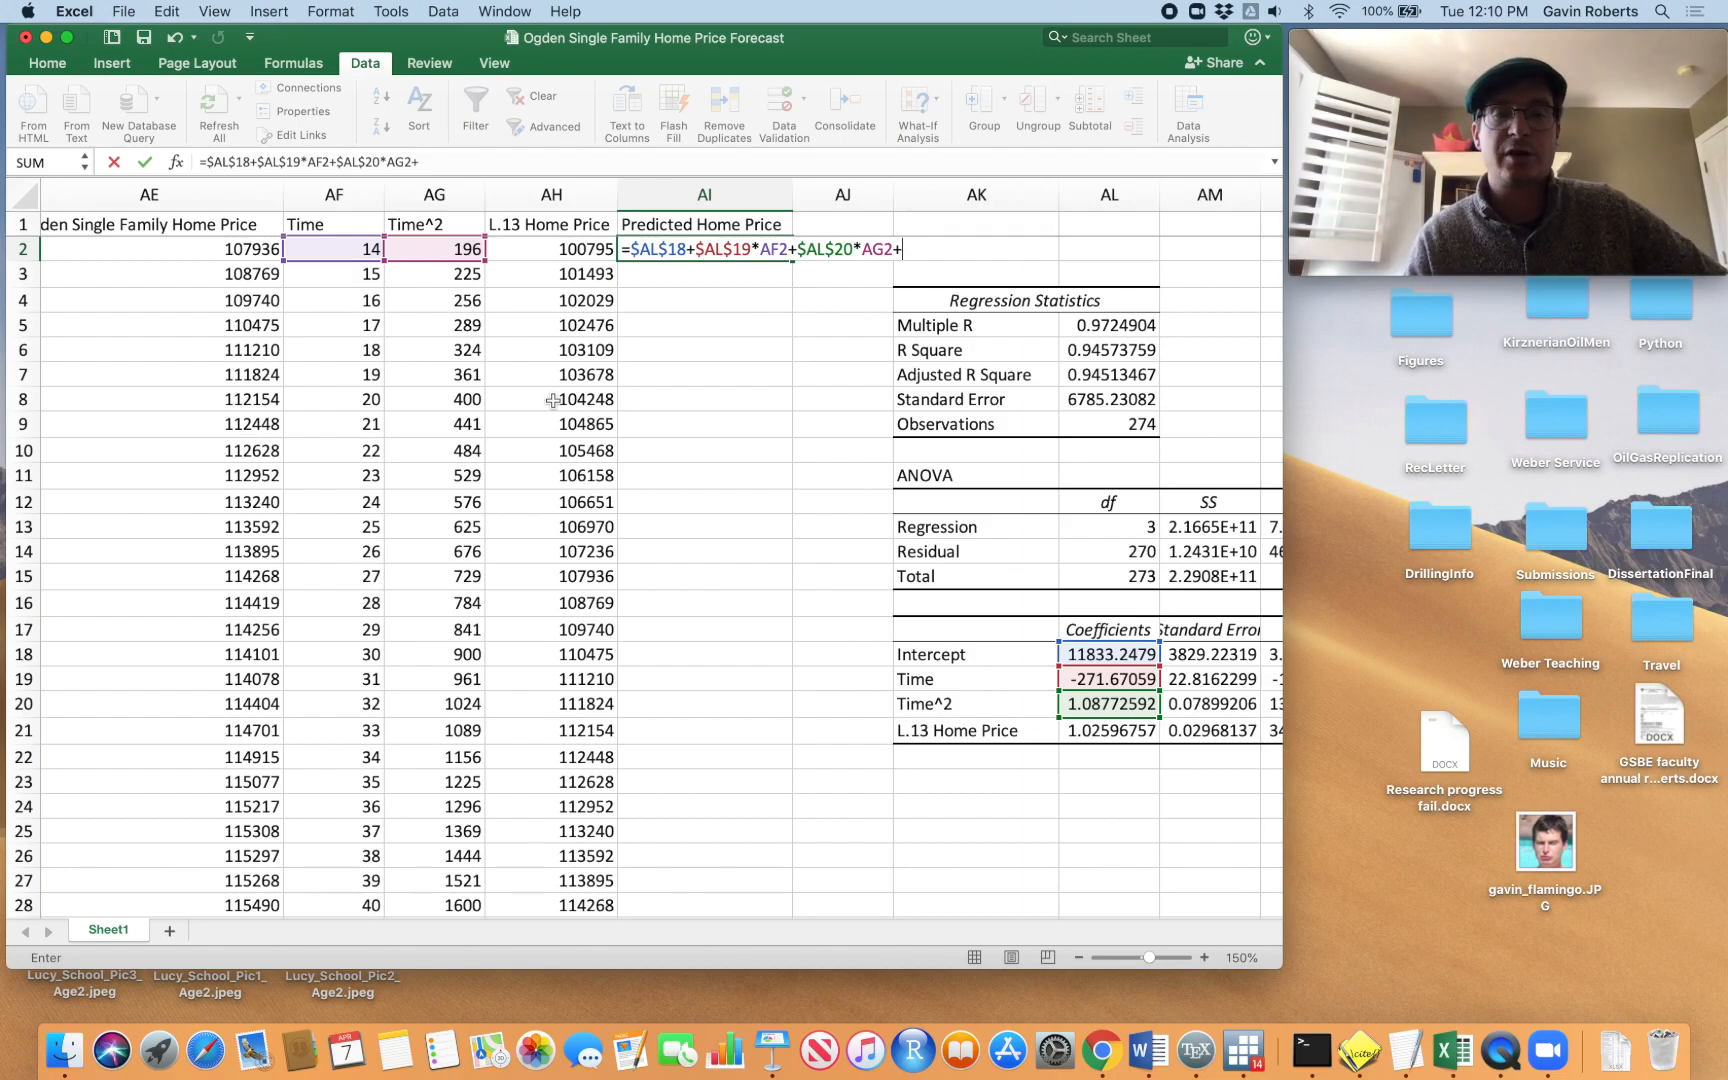
left_click(1110, 730)
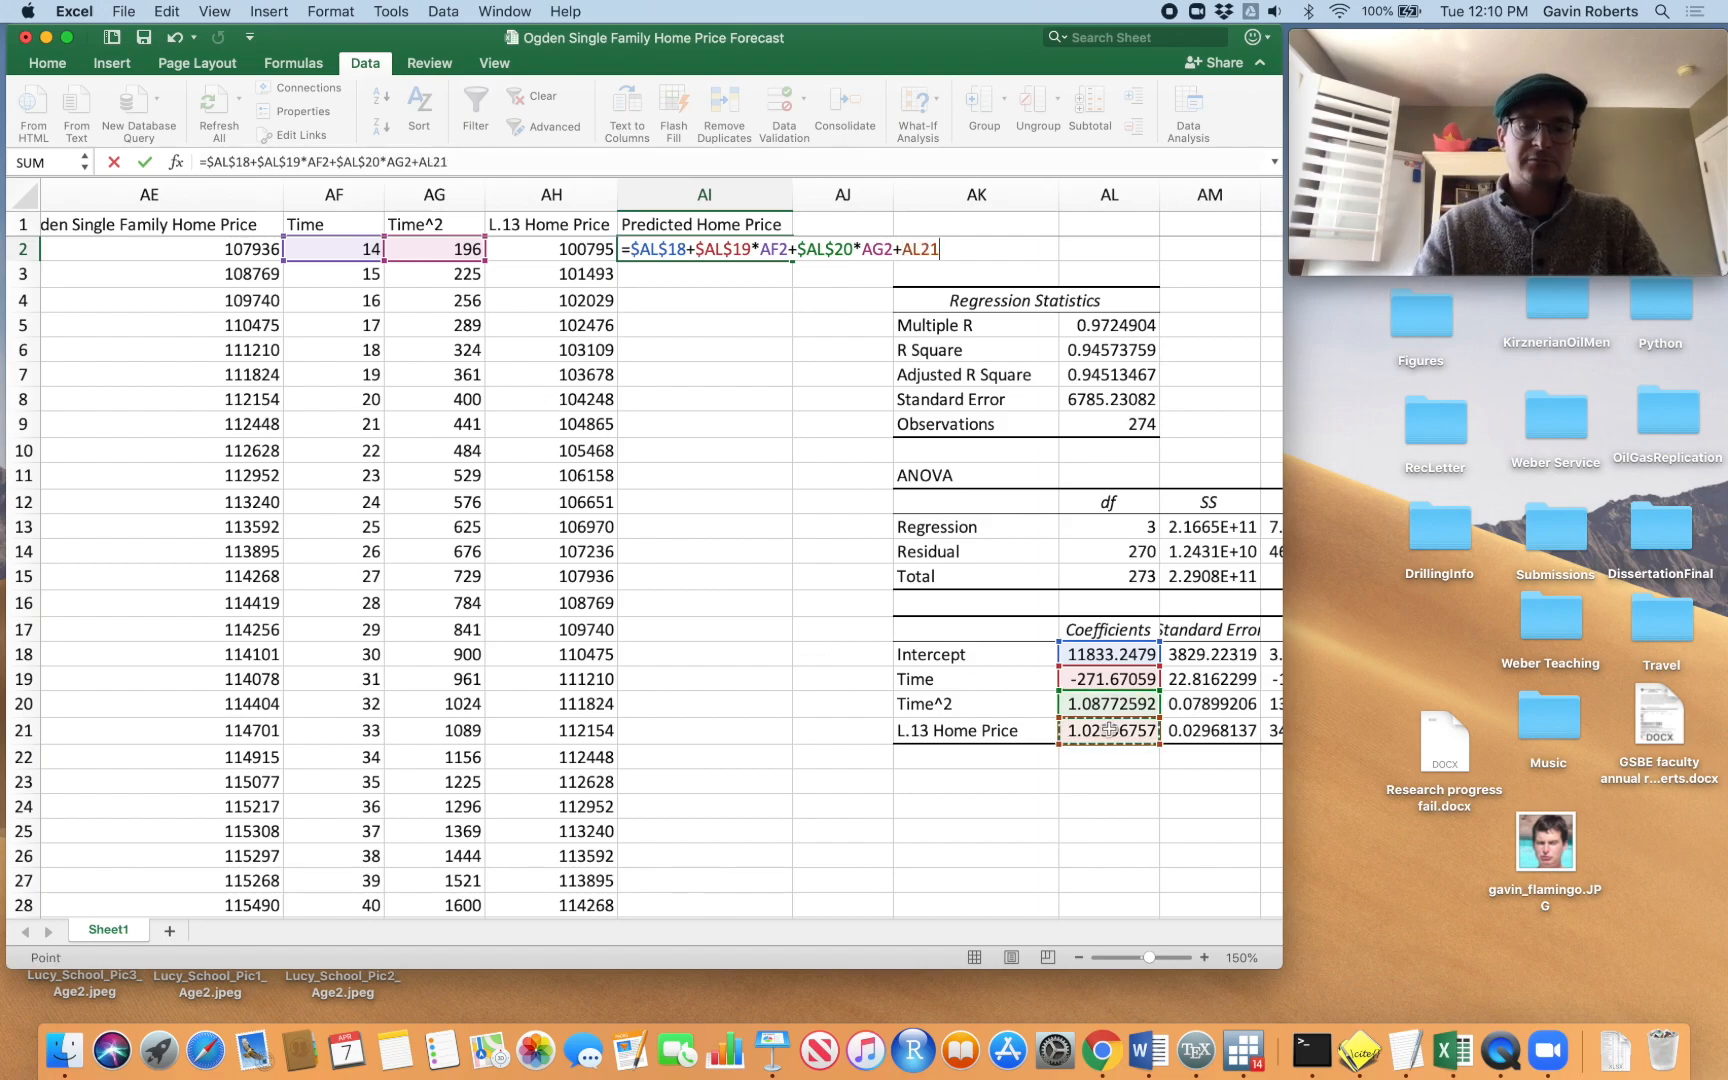
key("F4")
type("*")
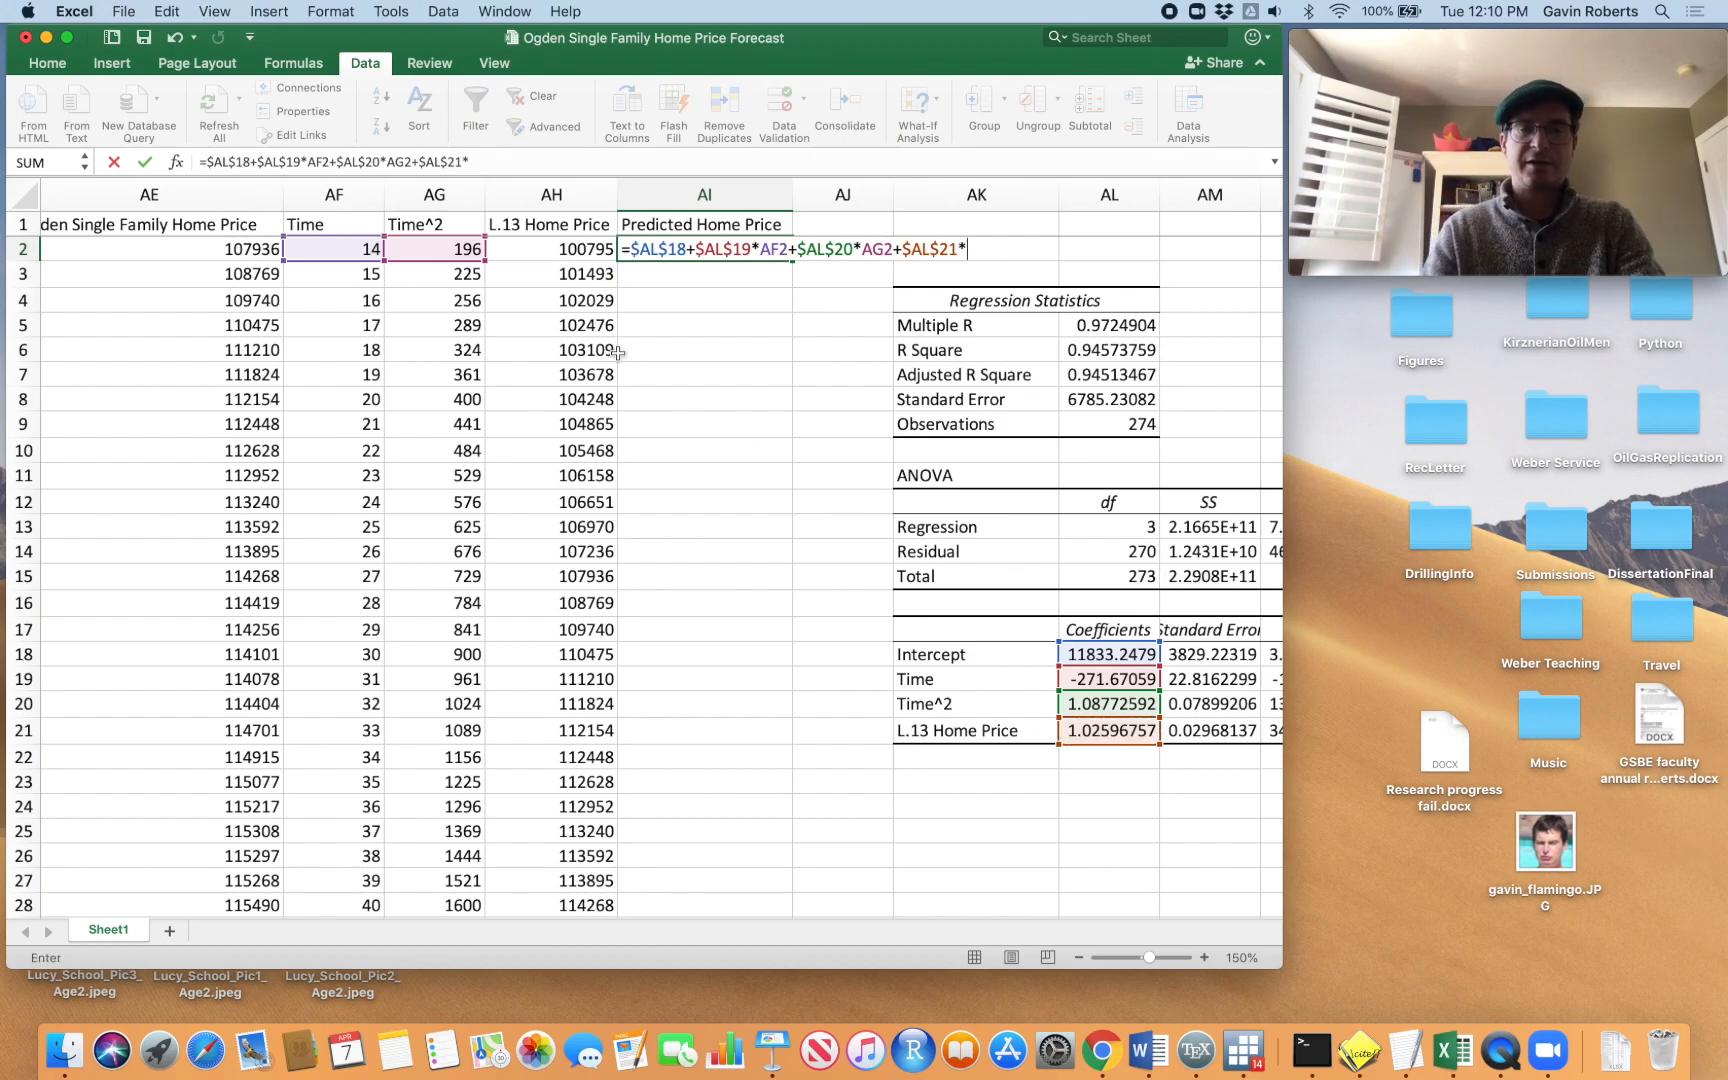
key("Left")
key("Return")
Fill the prediction formula from AI2 down through the Mar-21 row, AI288
left_click(720, 256)
double_click(792, 262)
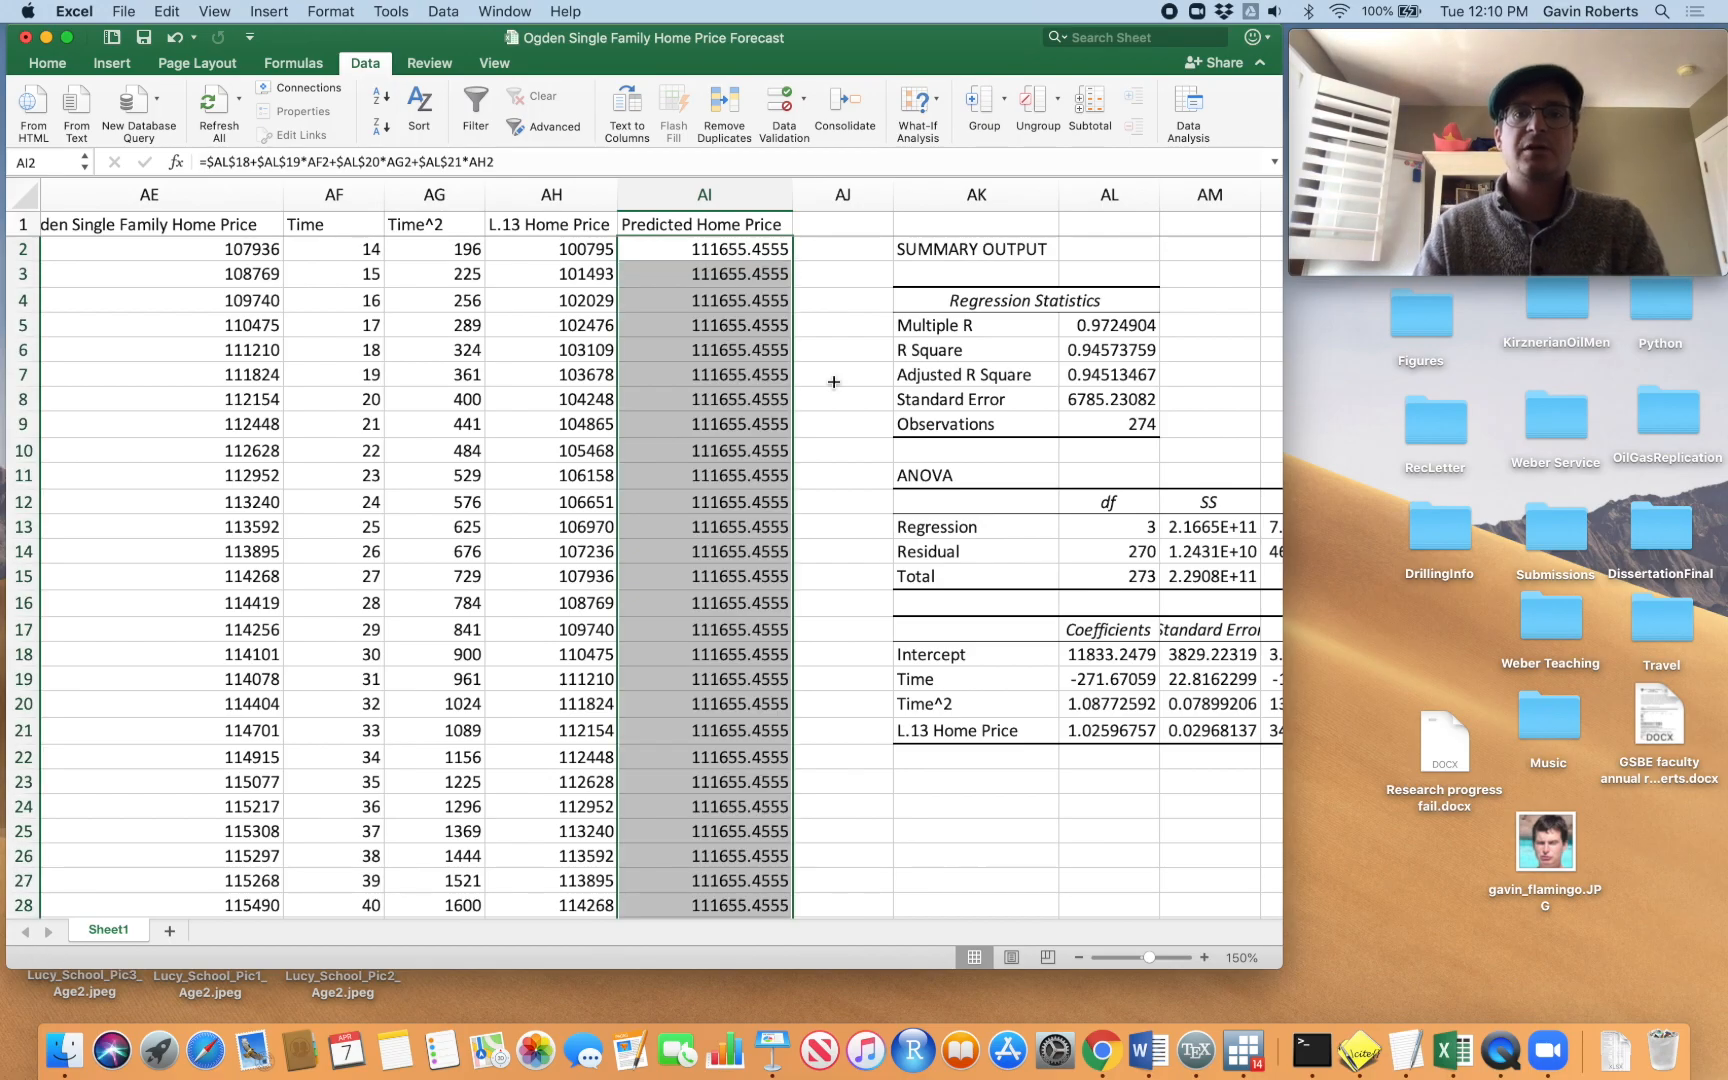
scroll(834, 382, "down", 20)
scroll(834, 382, "down", 20)
scroll(834, 382, "up", 3)
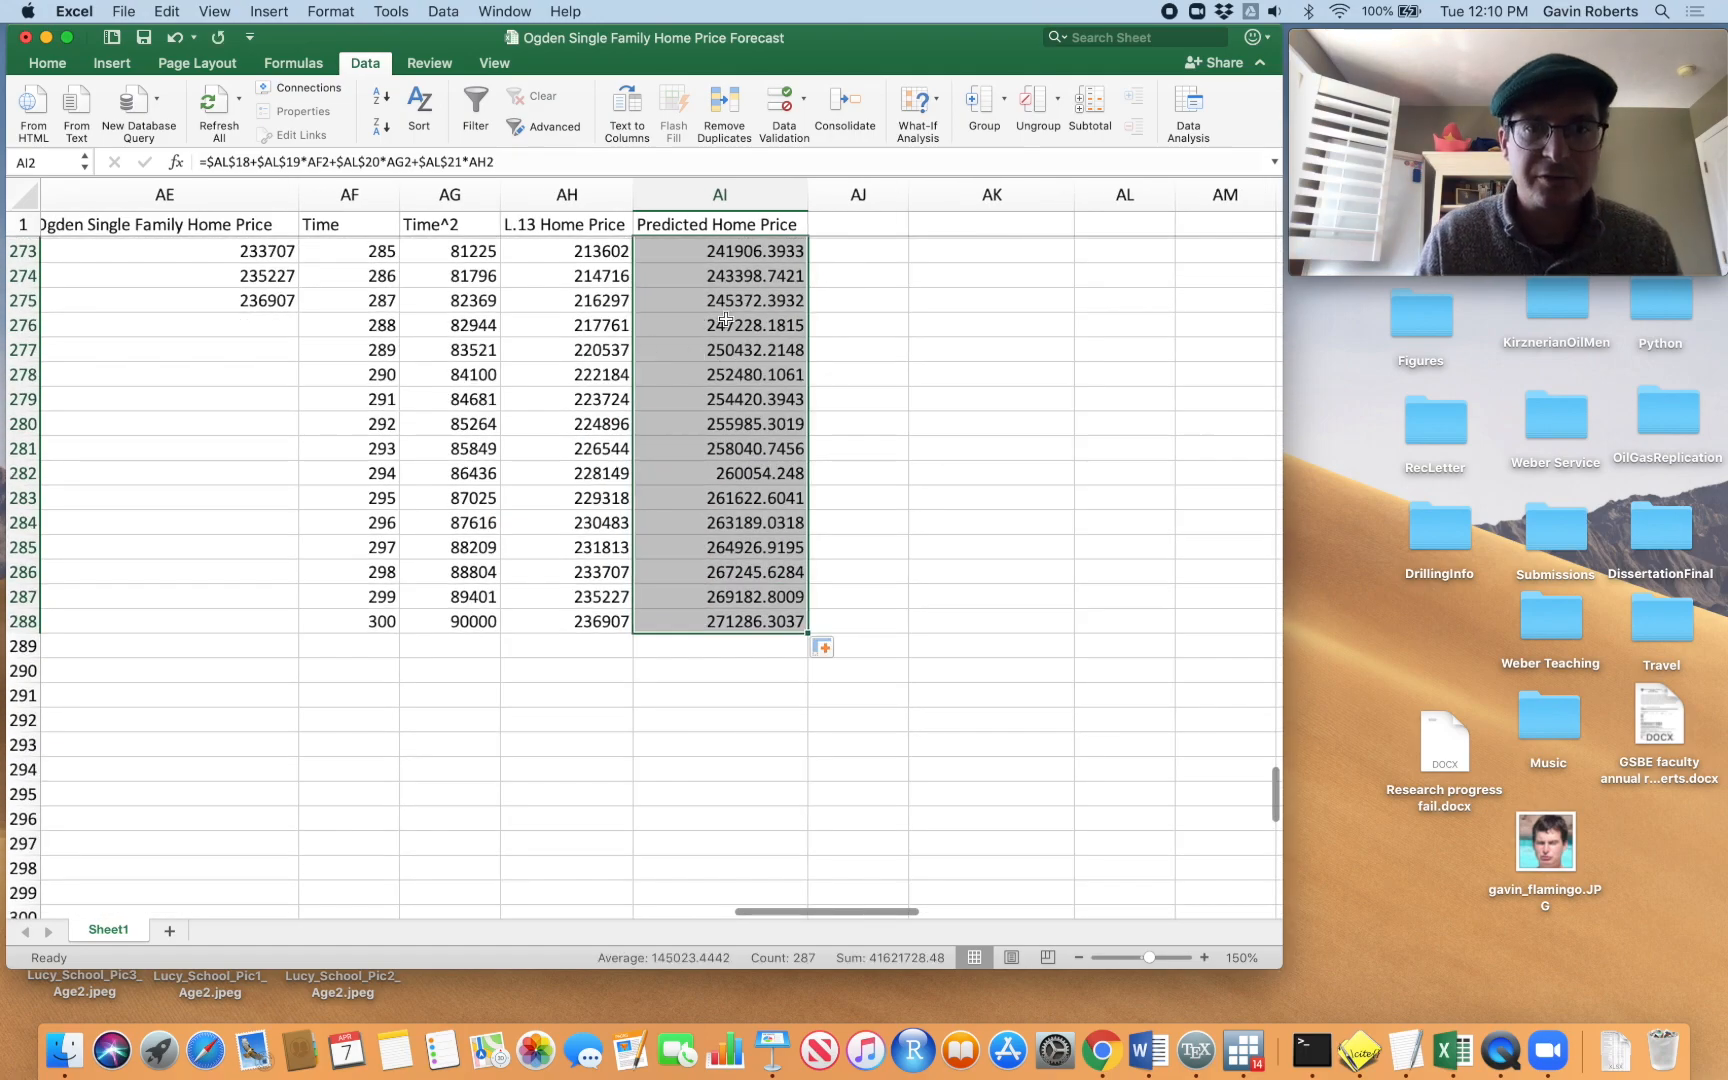
Make the forecast values in AI276:AI288 bold
left_click(726, 323)
left_click_drag(707, 522, 720, 622)
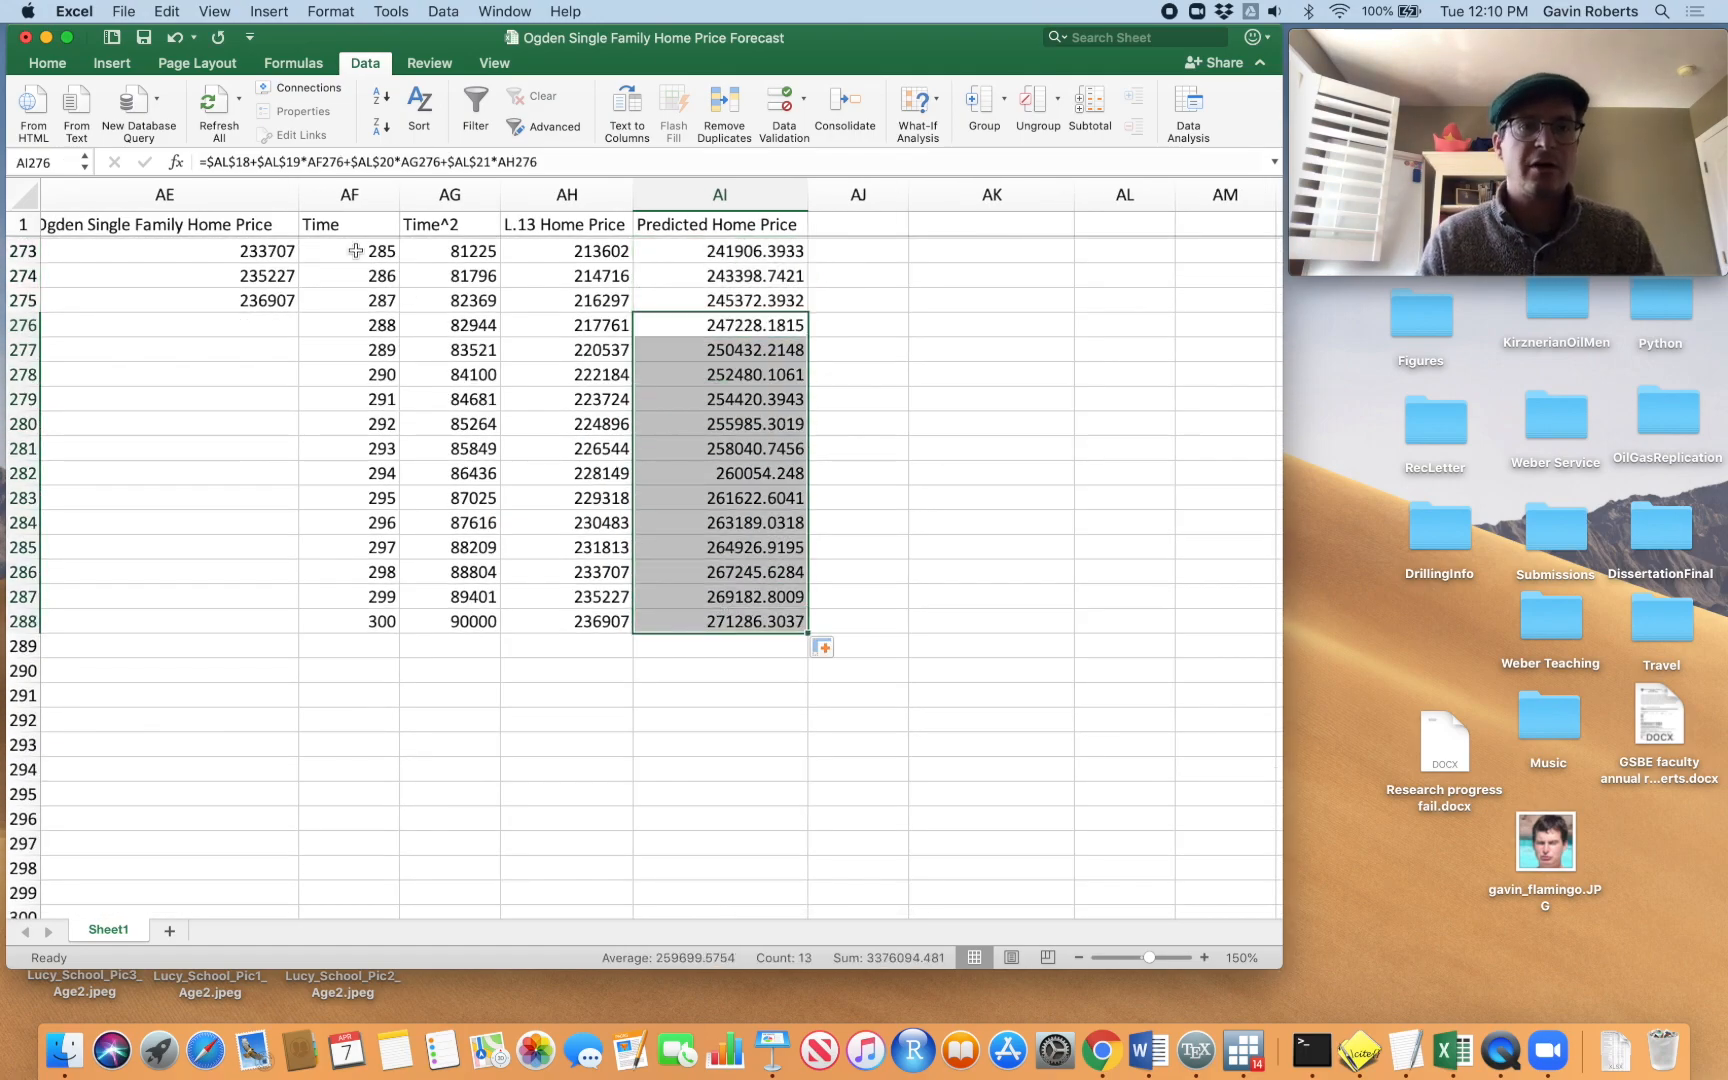
left_click(47, 62)
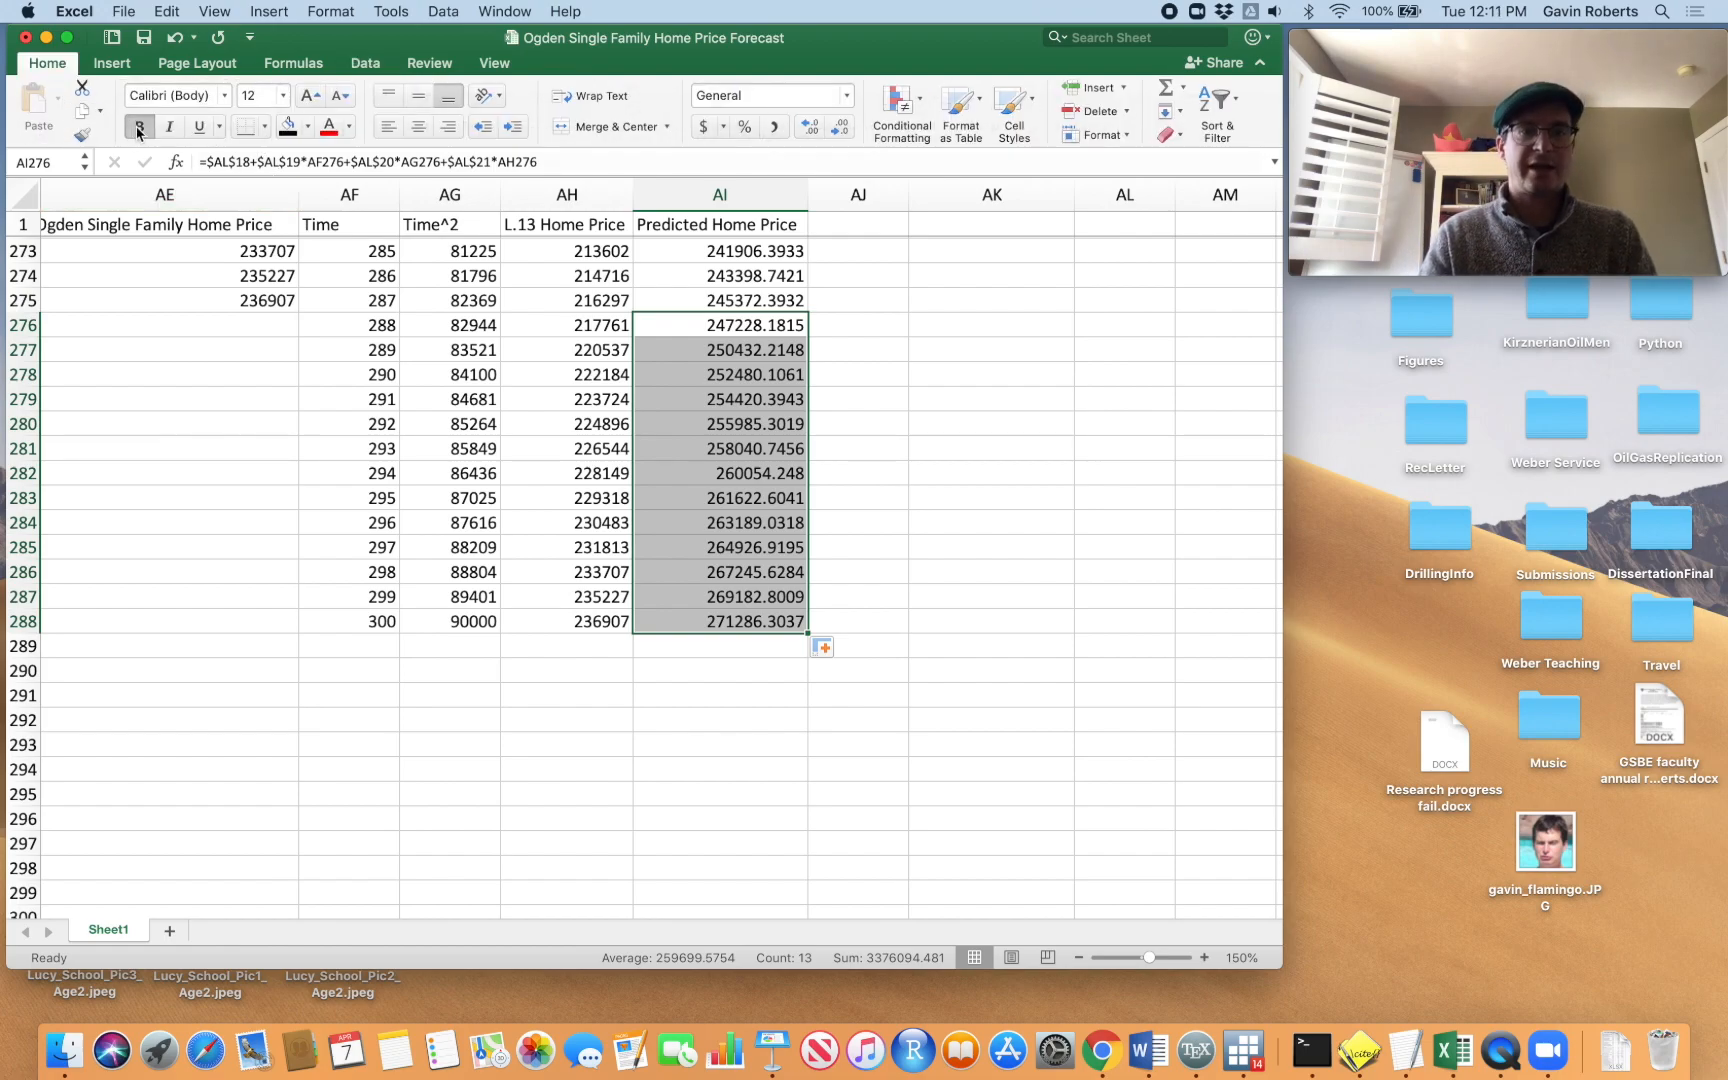
left_click(139, 126)
Review the forecast months from Mar-20 onward alongside their predicted prices, checking the May-20 prediction
scroll(829, 526, "up", 3)
scroll(829, 526, "left", 5)
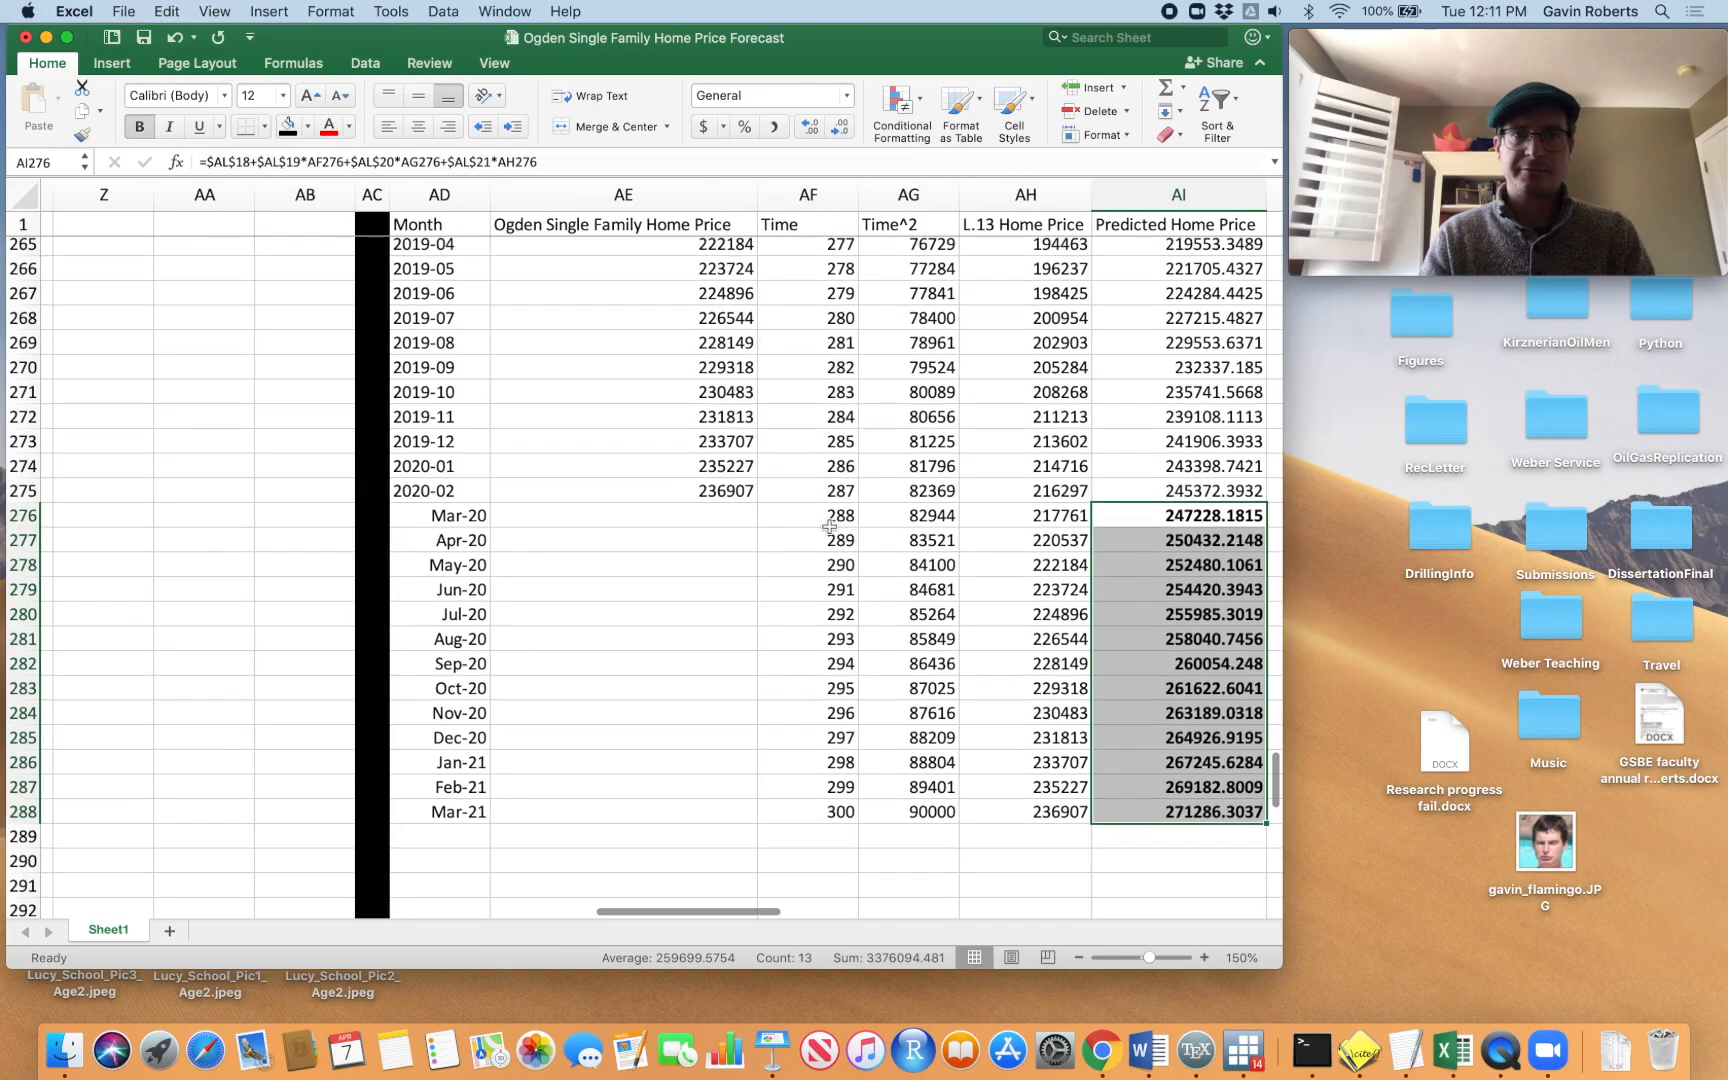
left_click(525, 484)
key("Left")
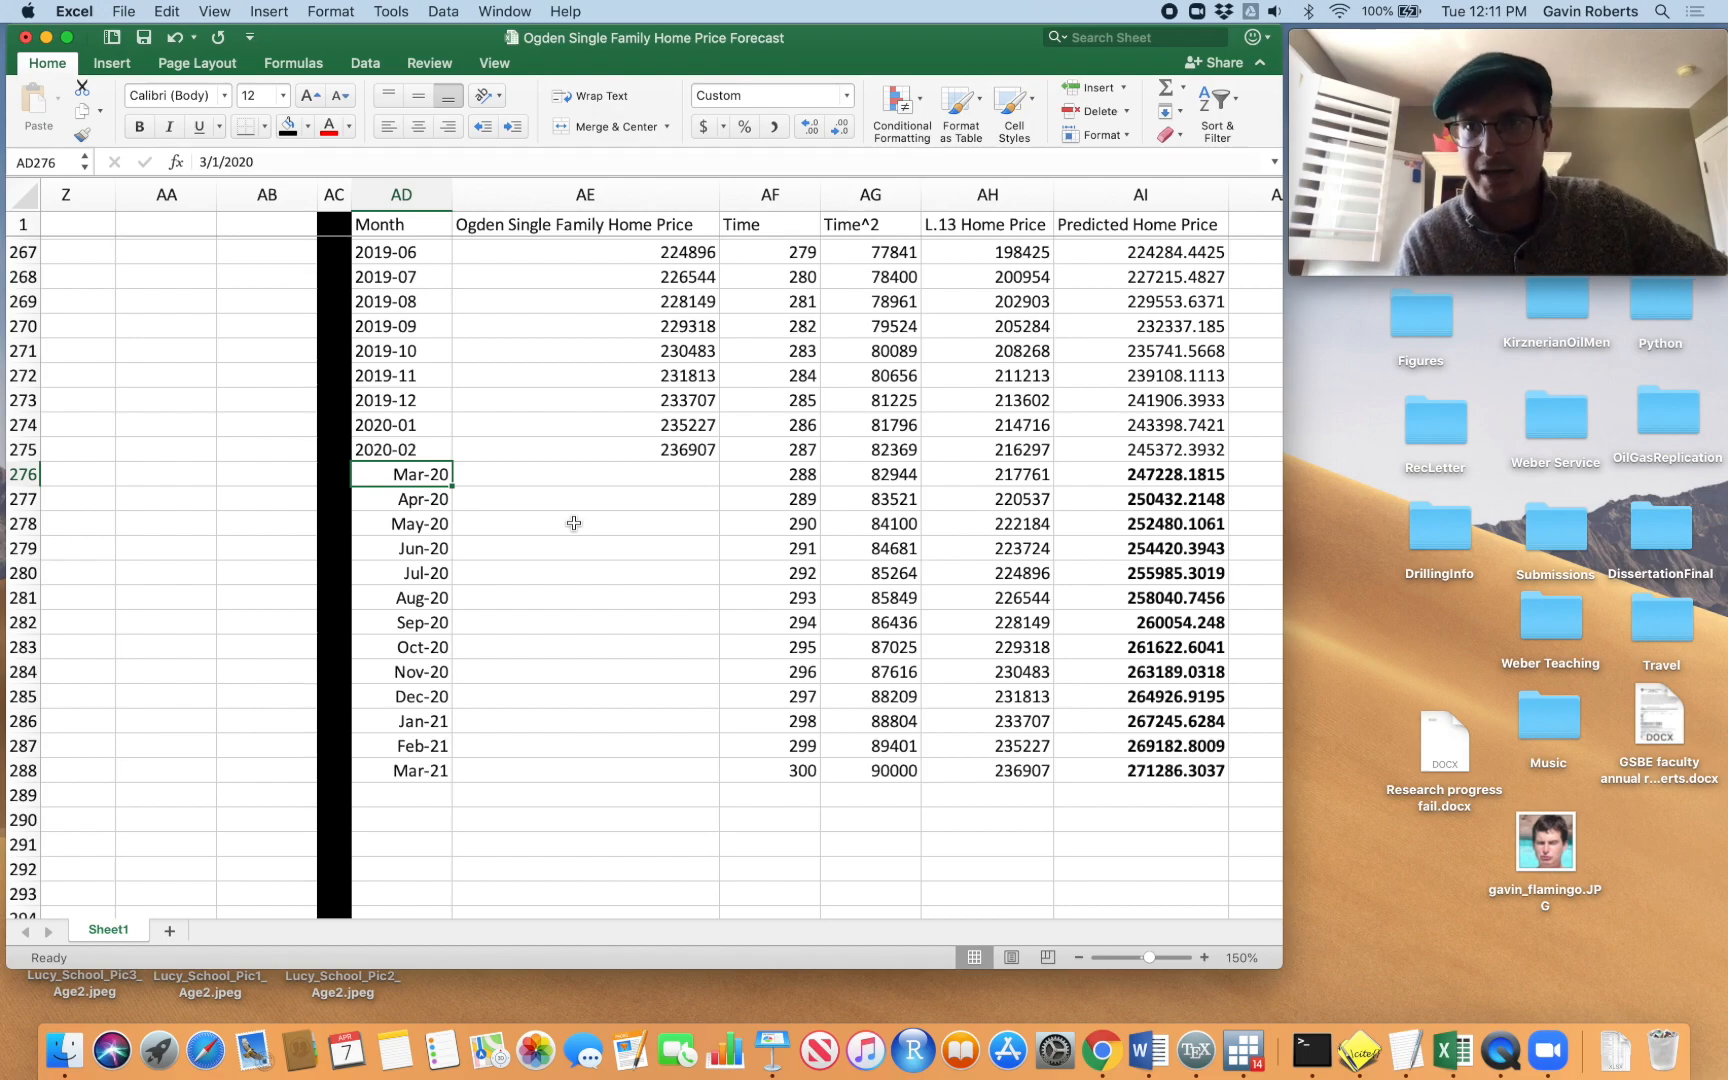
key("Down")
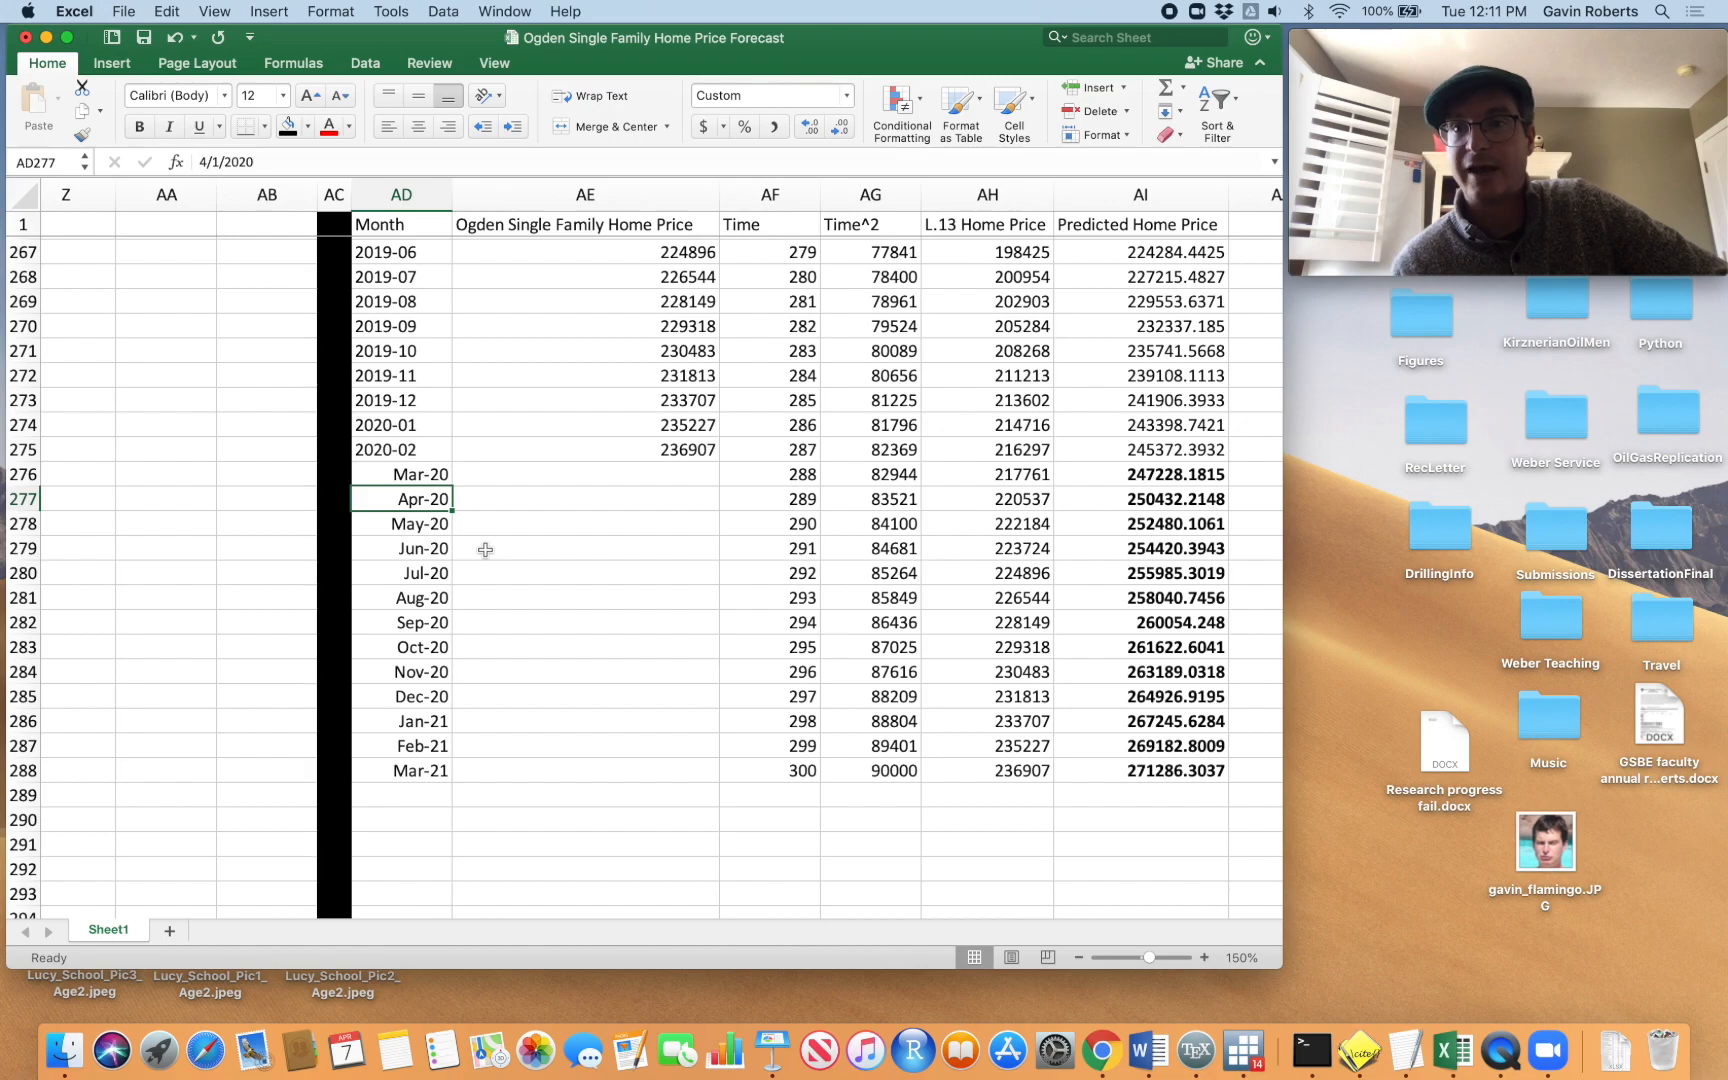
left_click(440, 516)
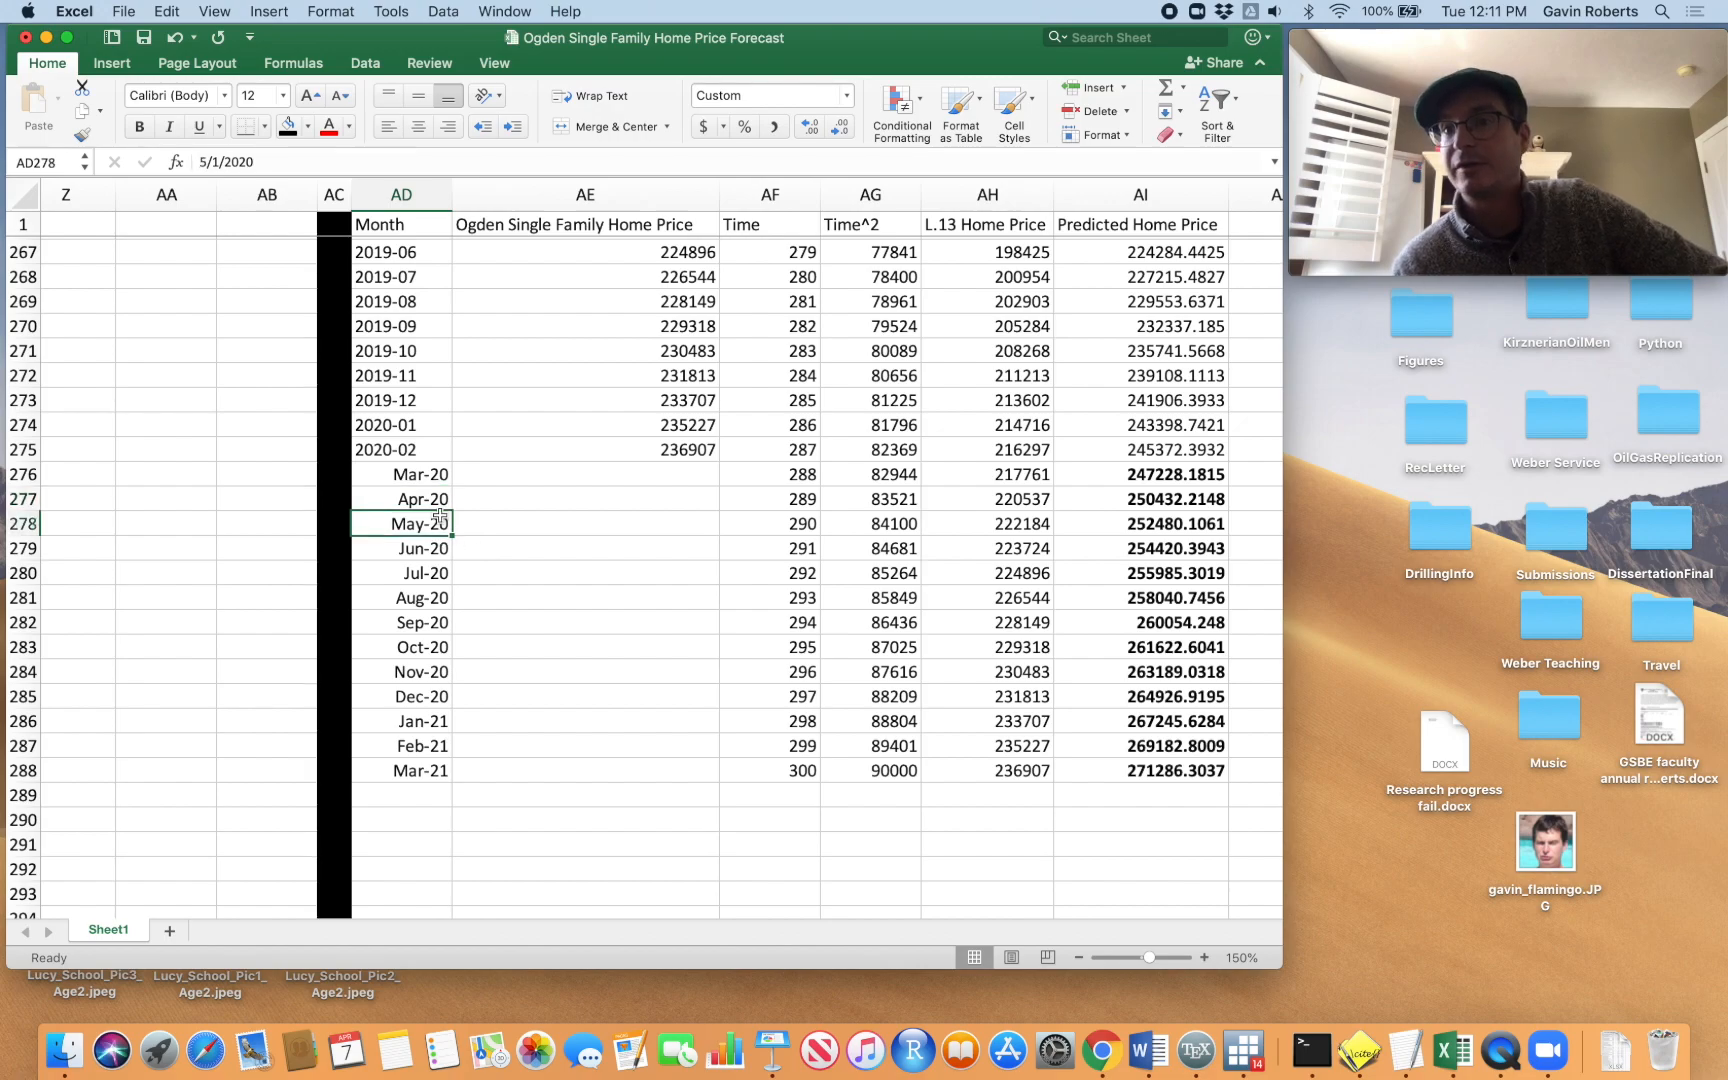
scroll(455, 531, "right", 5)
left_click(776, 533)
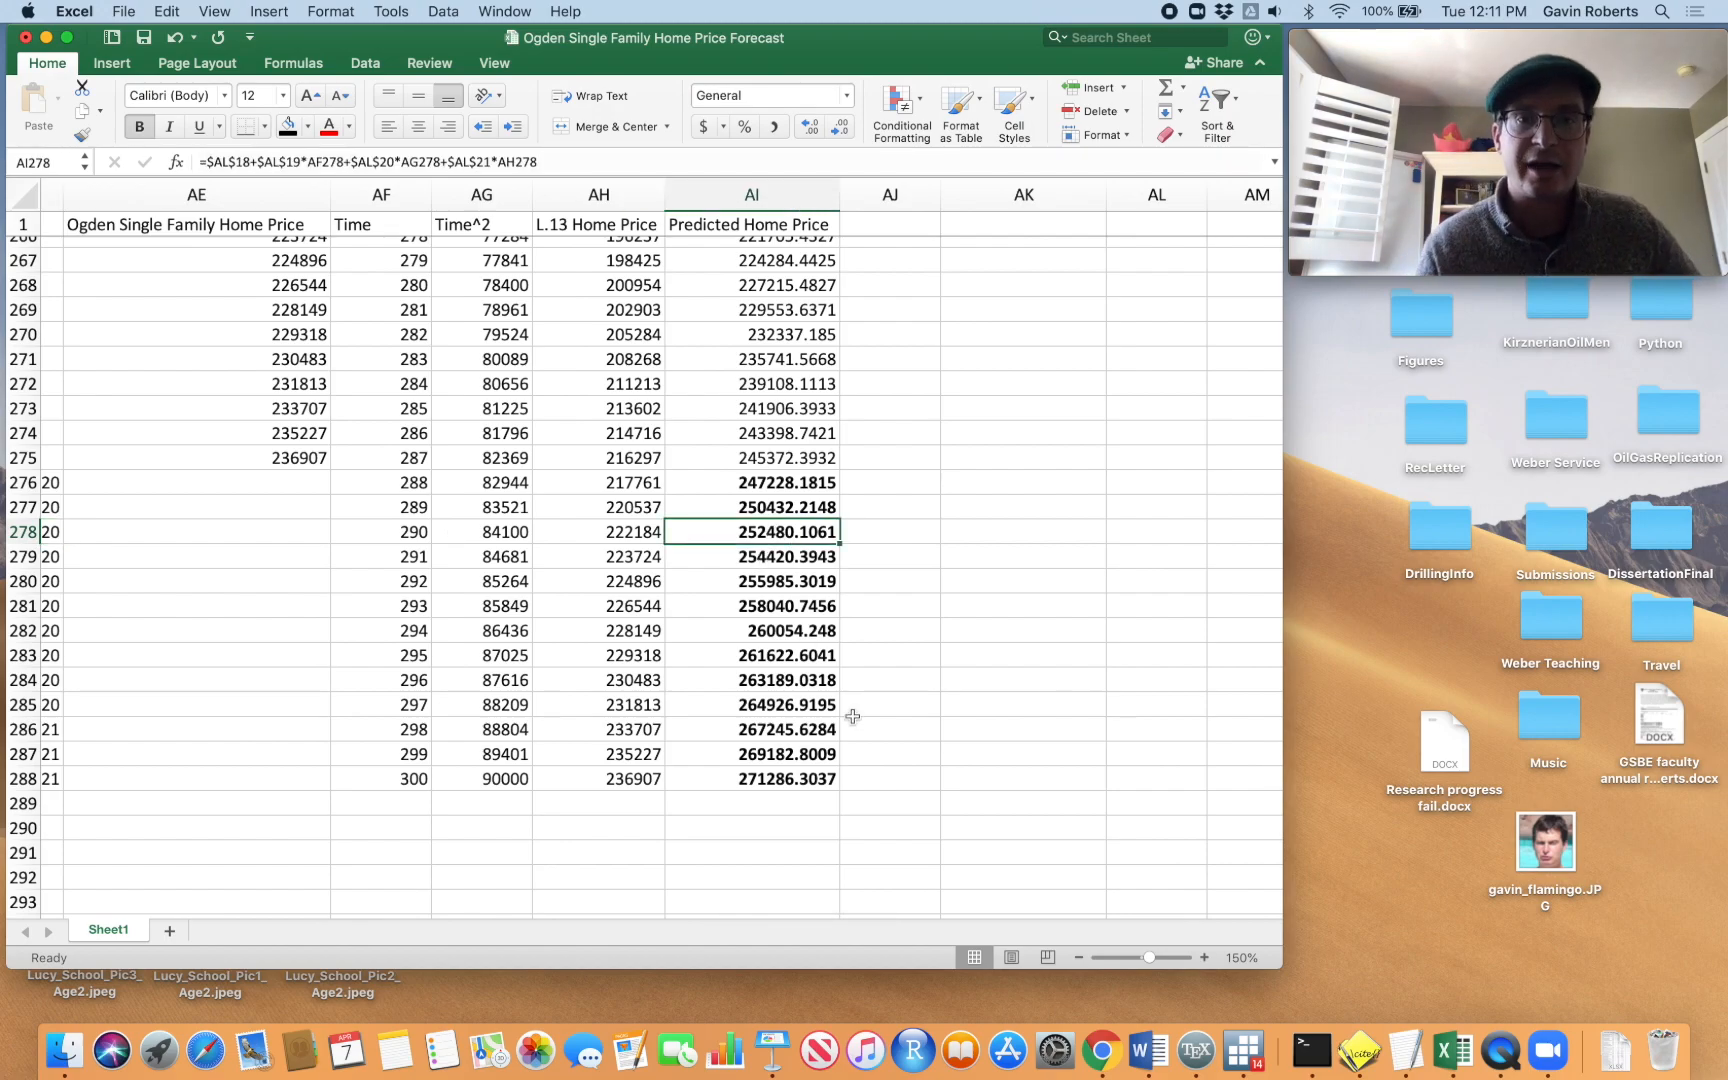
Compare the actual Ogden home prices with the predicted prices in the last observed rows, up to row 275
left_click(298, 457)
left_click(767, 364)
left_click(287, 354)
left_click(762, 460)
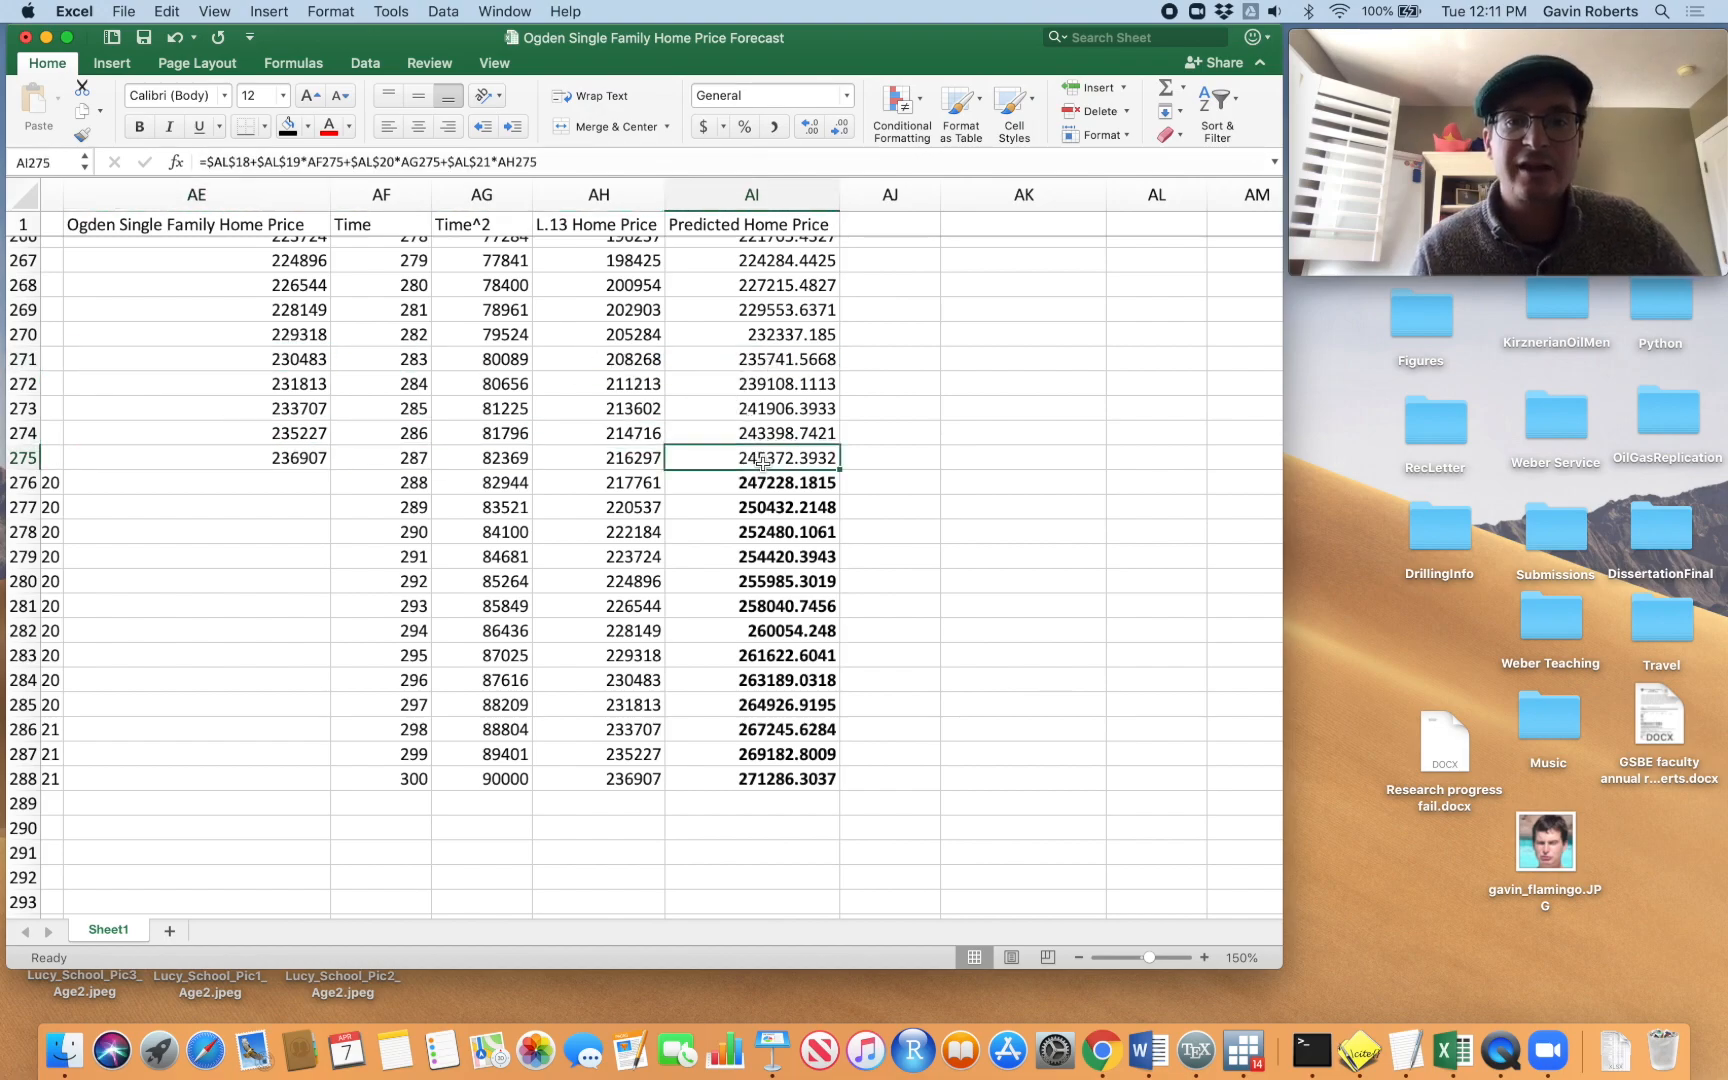
left_click(326, 457)
left_click(758, 461)
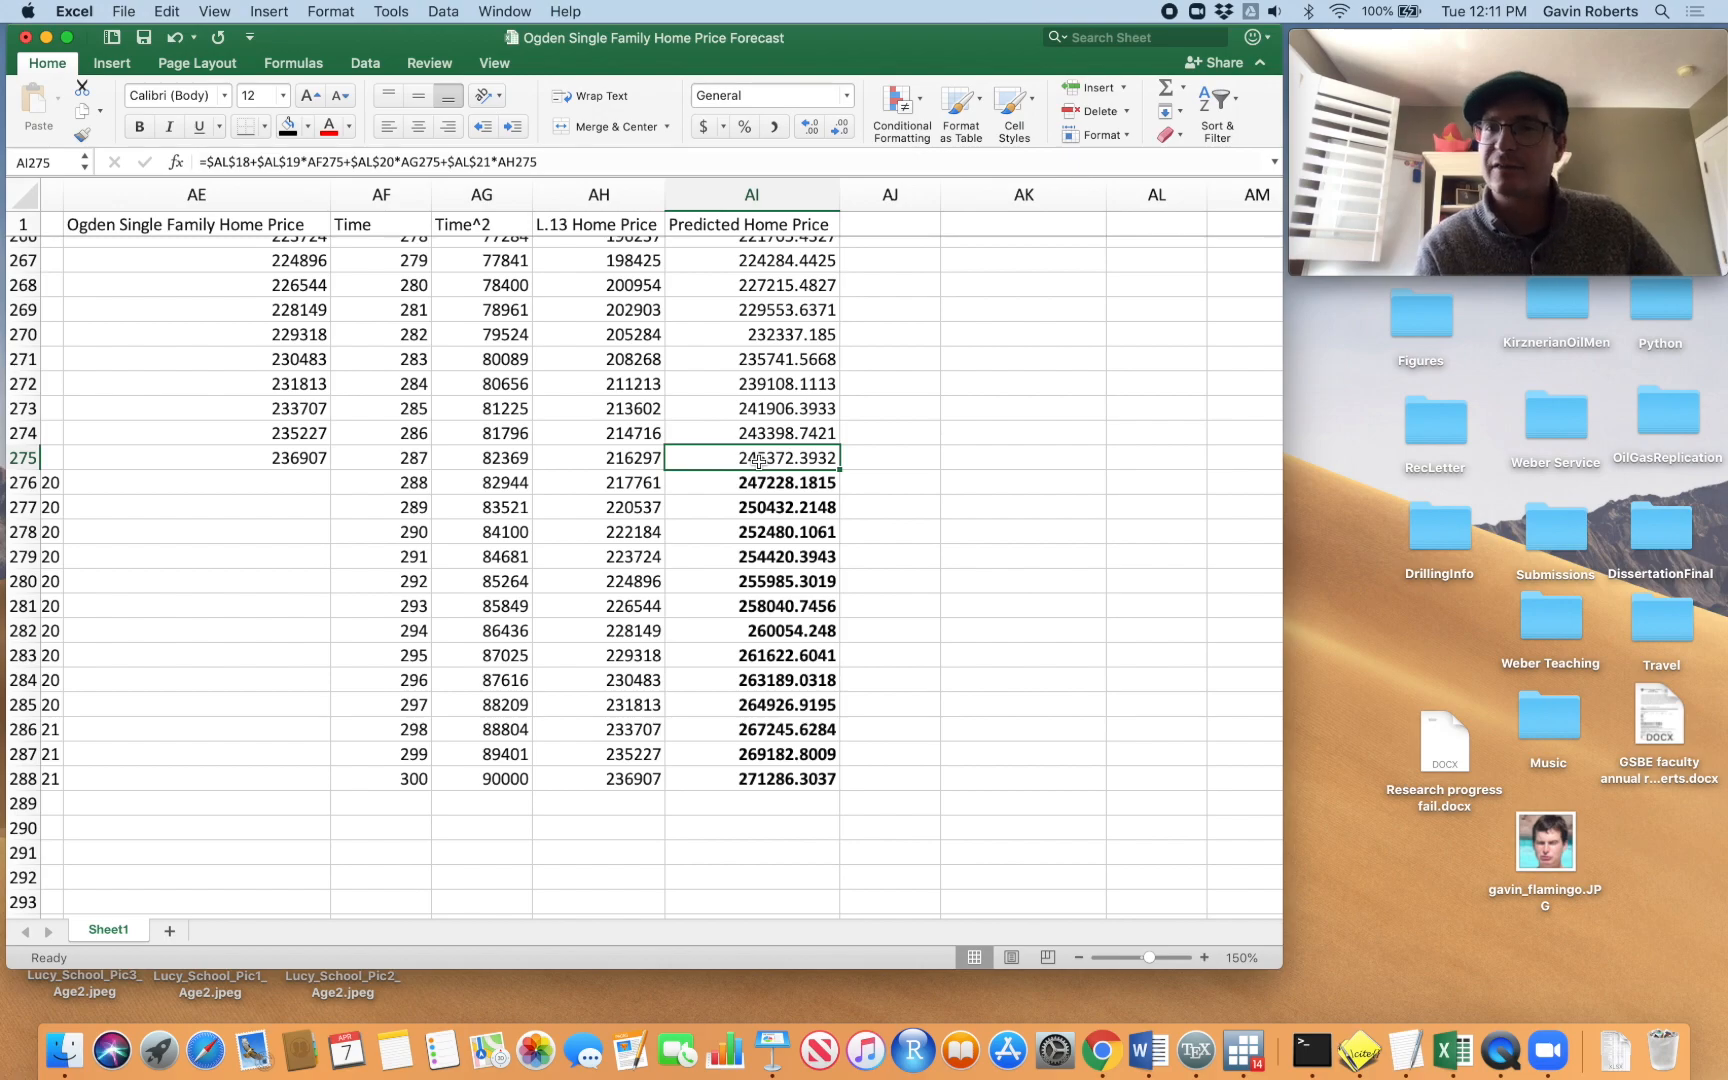
scroll(942, 400, "up", 20)
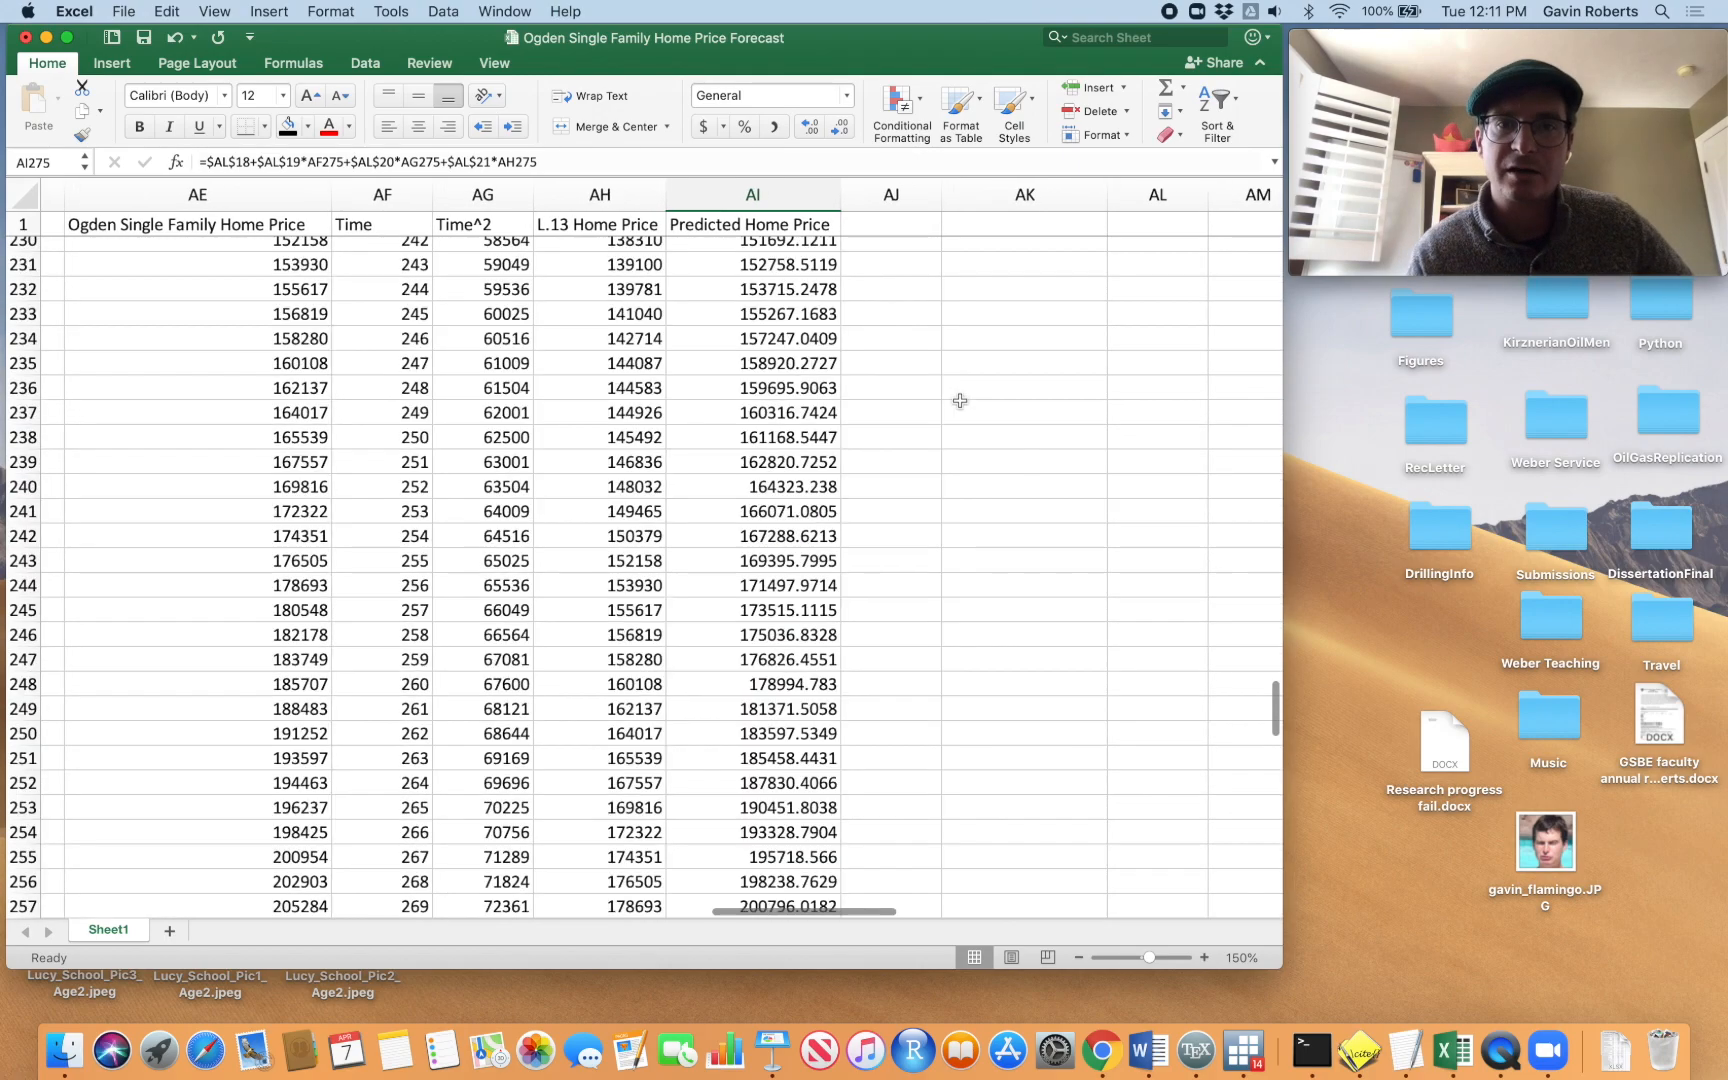
Select the Ogden Single Family Home Price data with its header, AE1:AE275
scroll(950, 400, "left", 5)
scroll(959, 400, "left", 1)
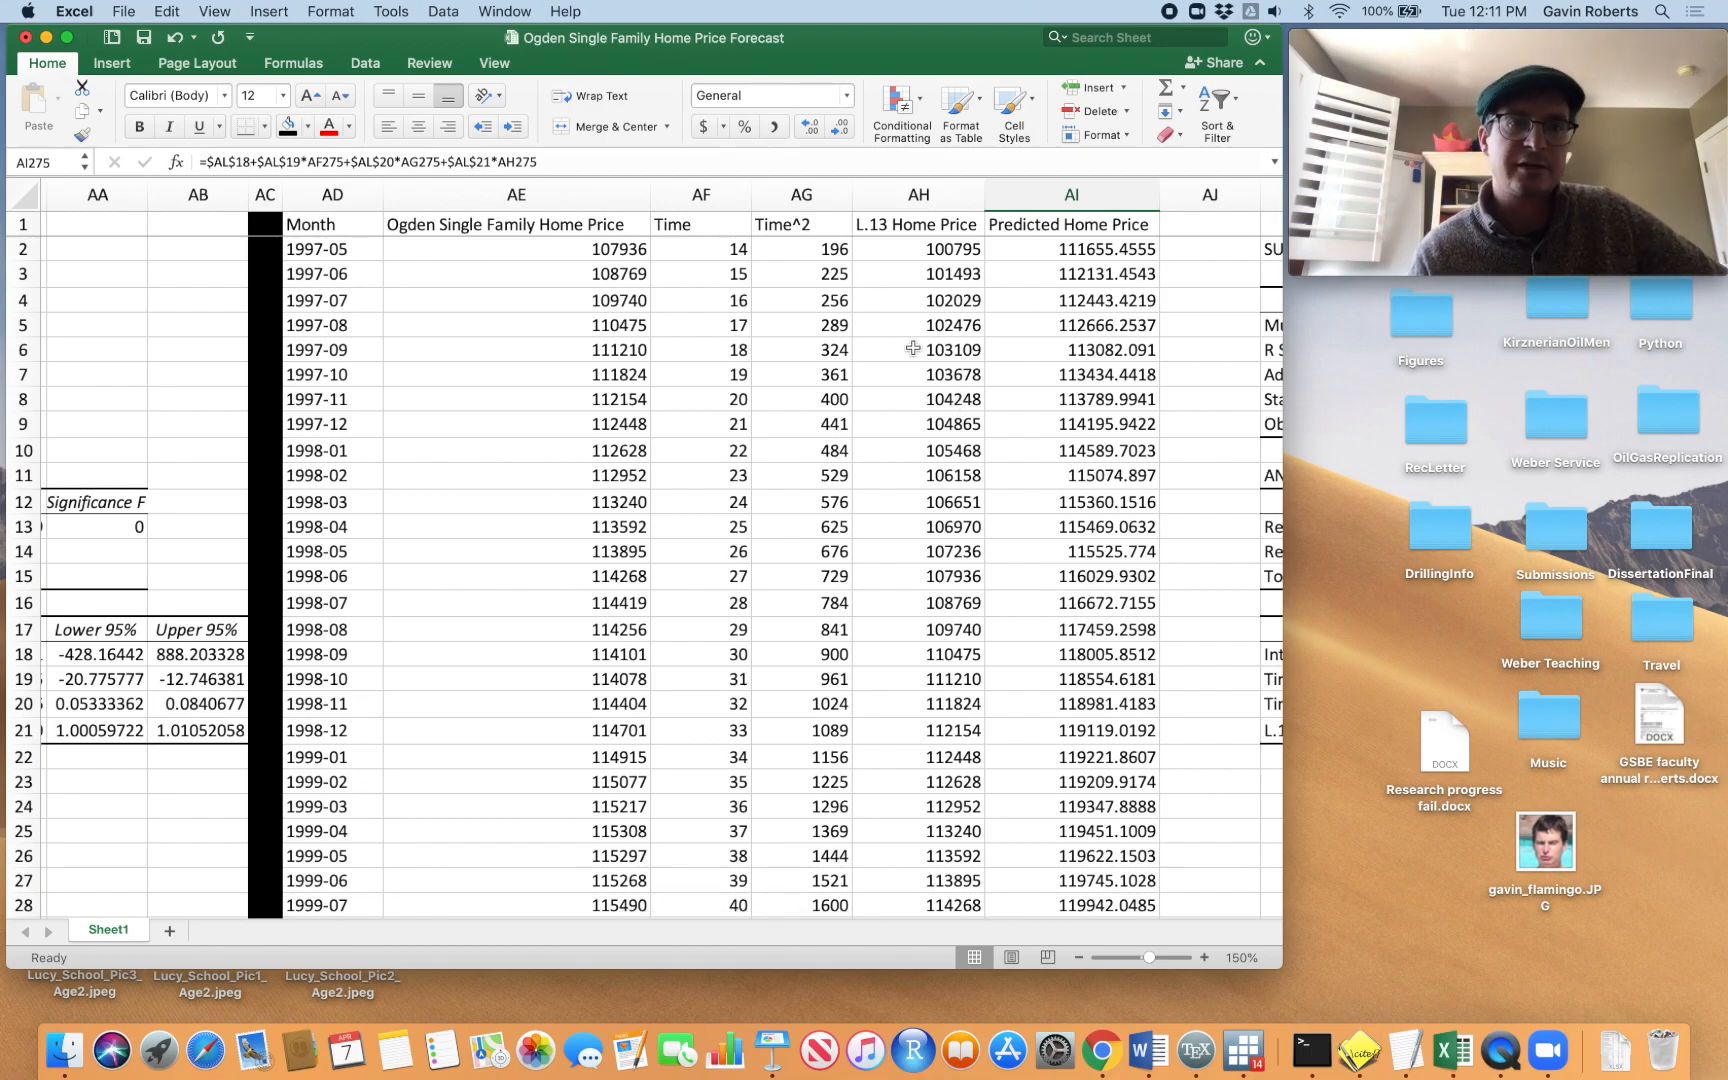
scroll(913, 348, "left", 1)
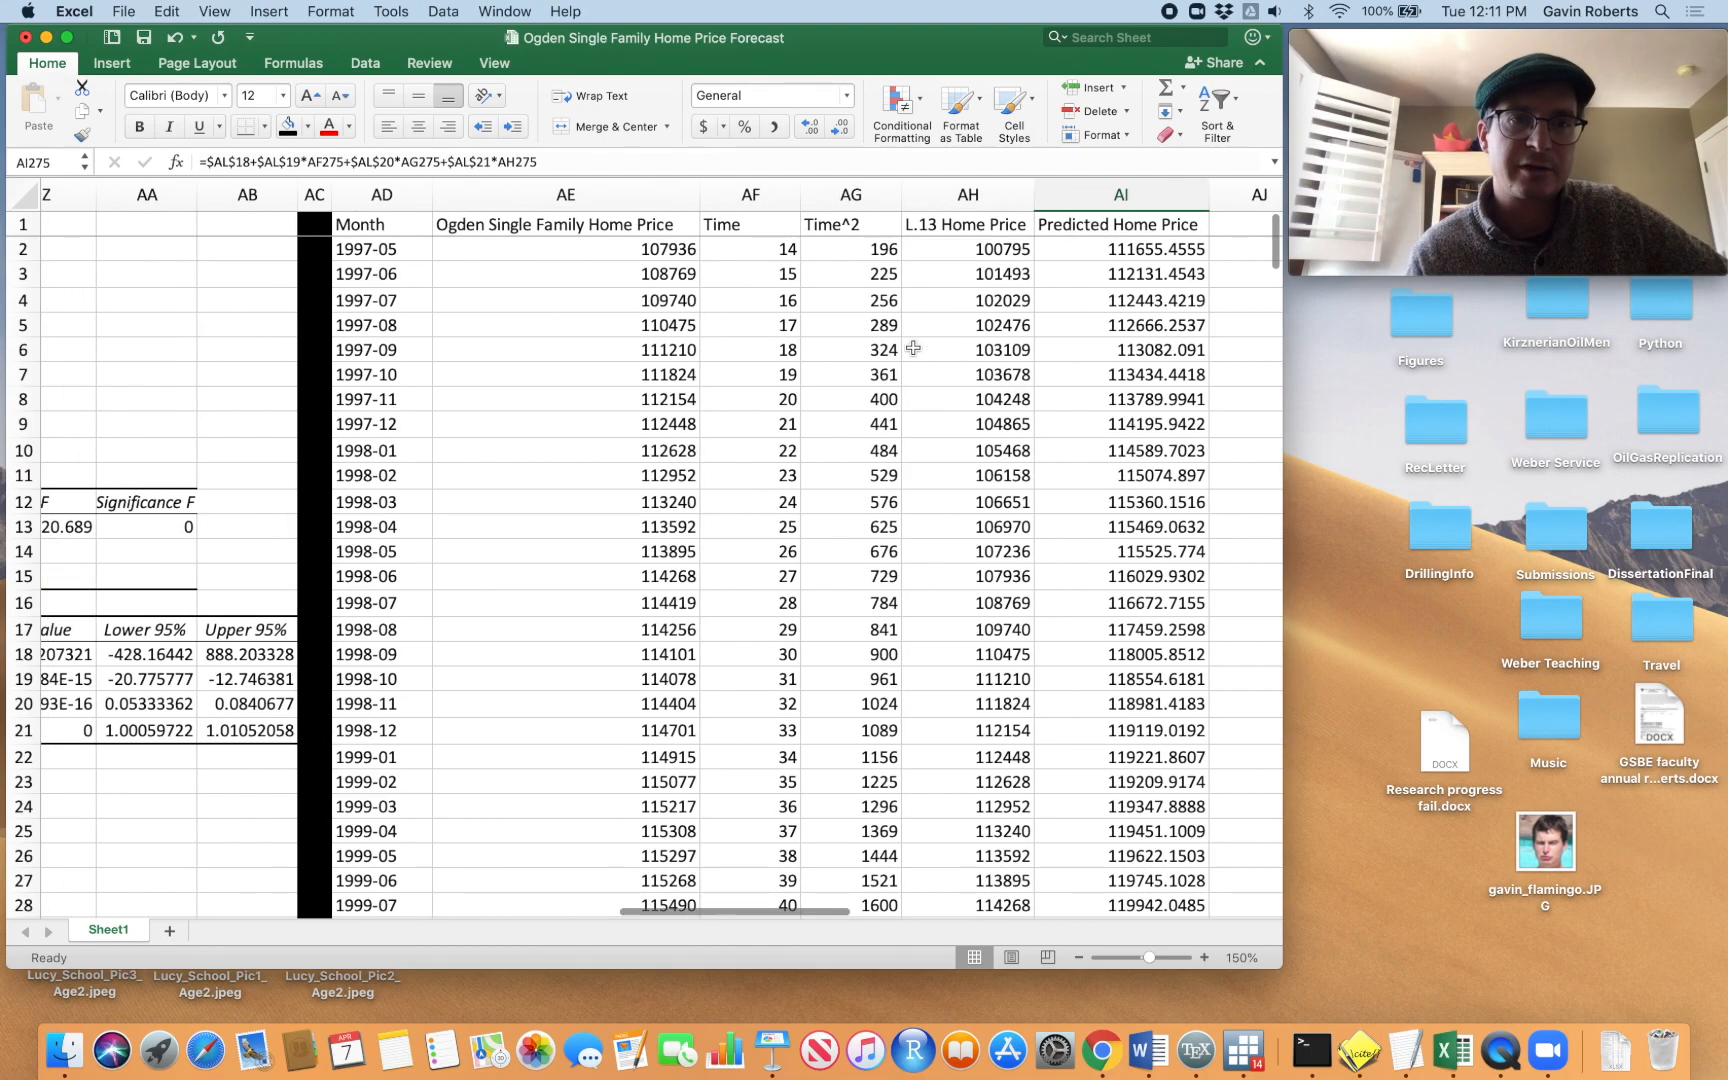
left_click(617, 224)
key("super+shift+Down")
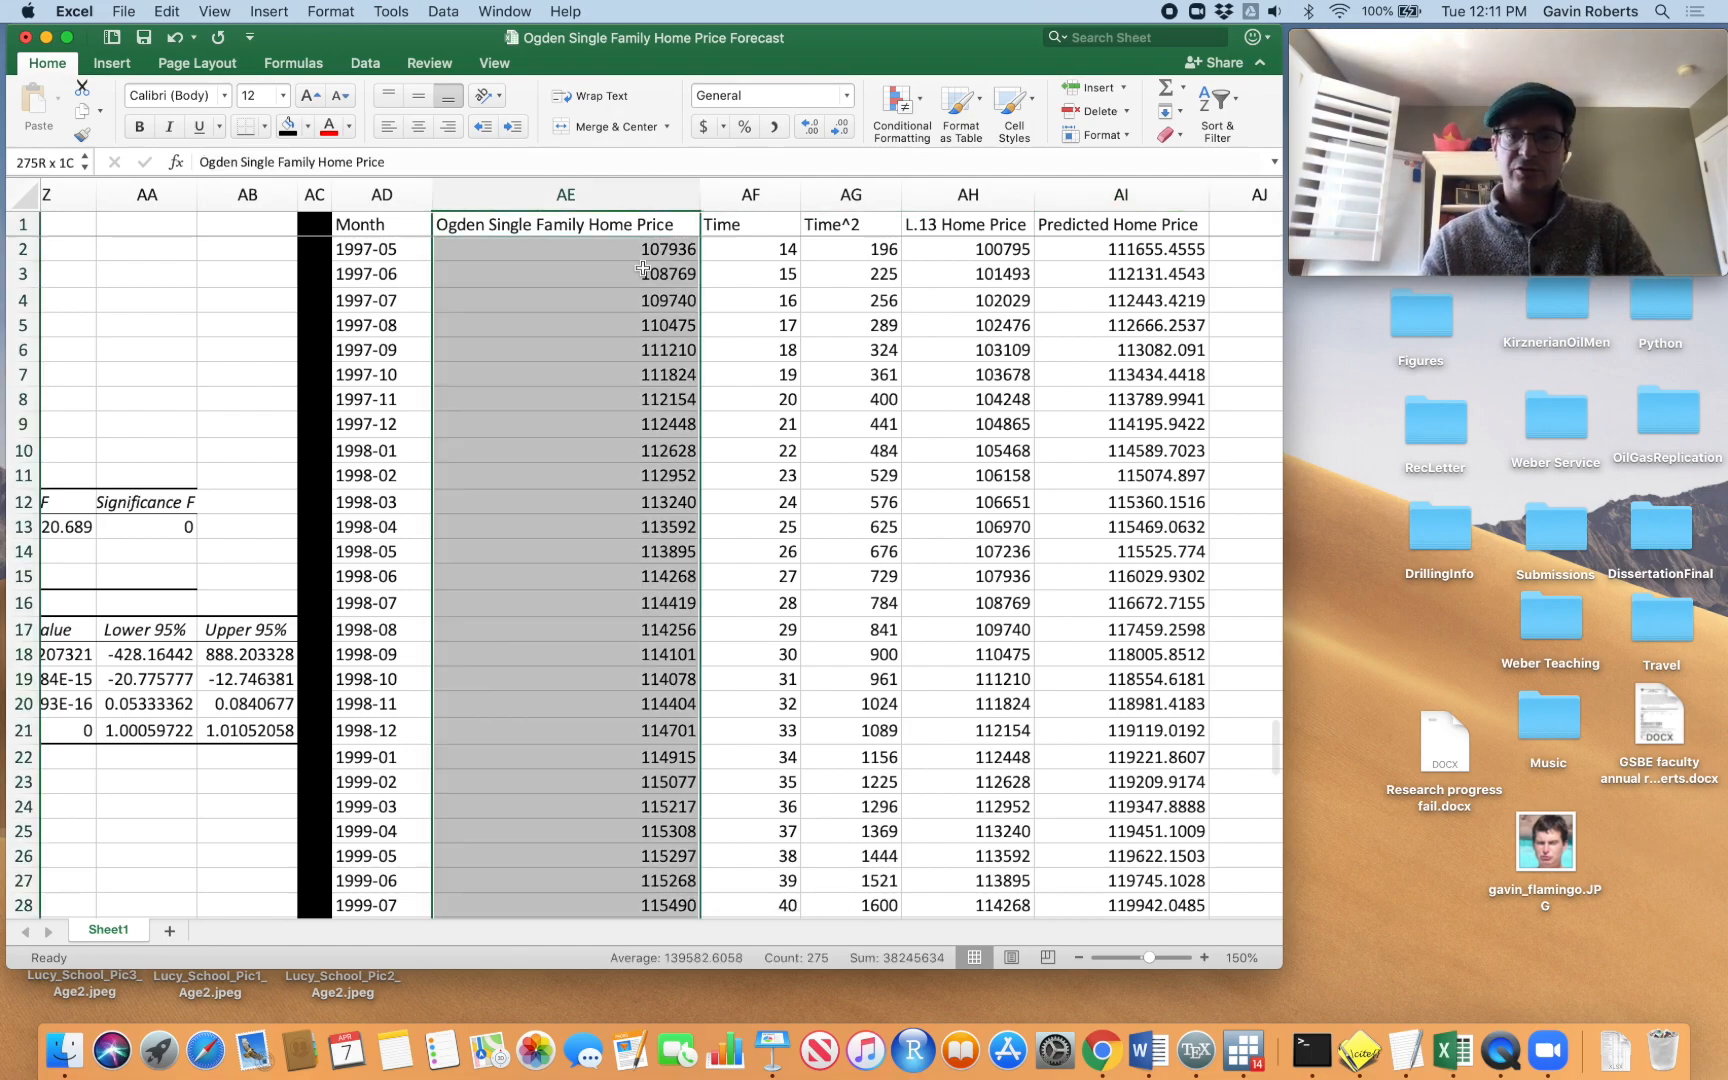
scroll(910, 410, "down", 20)
scroll(910, 410, "up", 20)
scroll(910, 410, "down", 20)
scroll(910, 410, "up", 20)
scroll(910, 410, "right", 8)
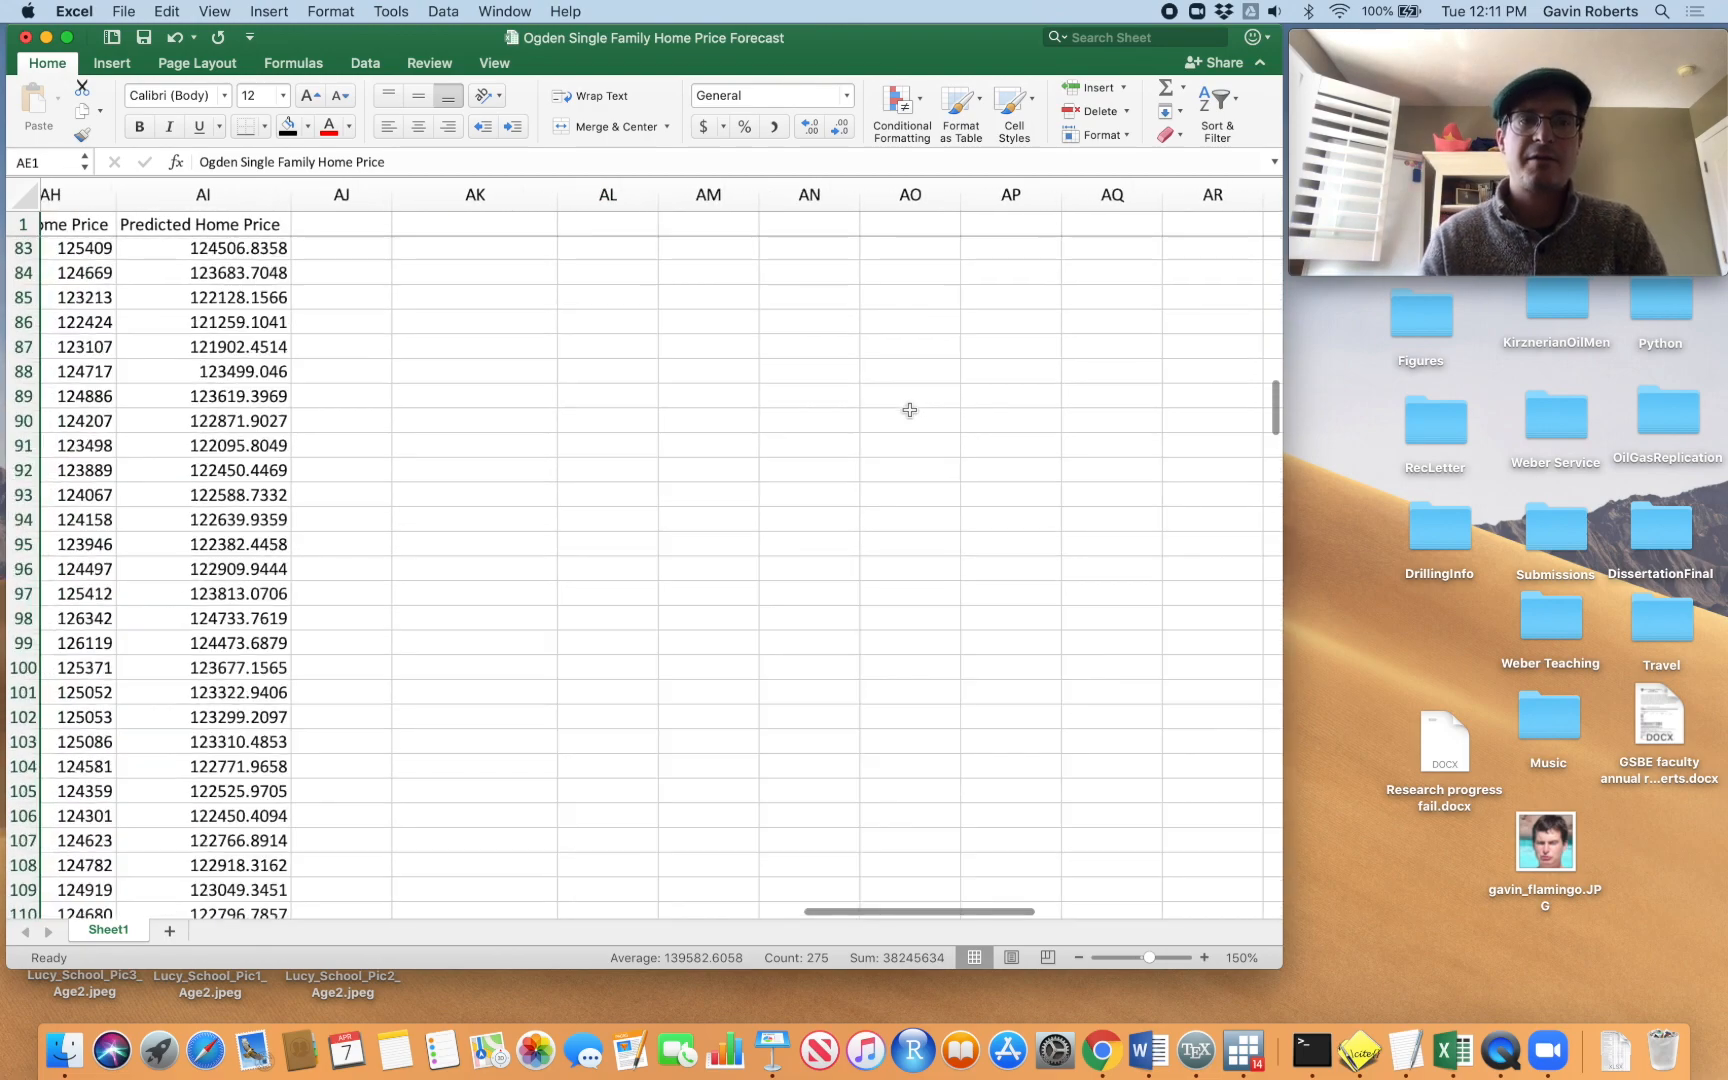
Add the Predicted Home Price data with its header, AI1:AI288, to the selection
scroll(910, 410, "up", 18)
scroll(910, 410, "left", 3)
scroll(910, 410, "left", 4)
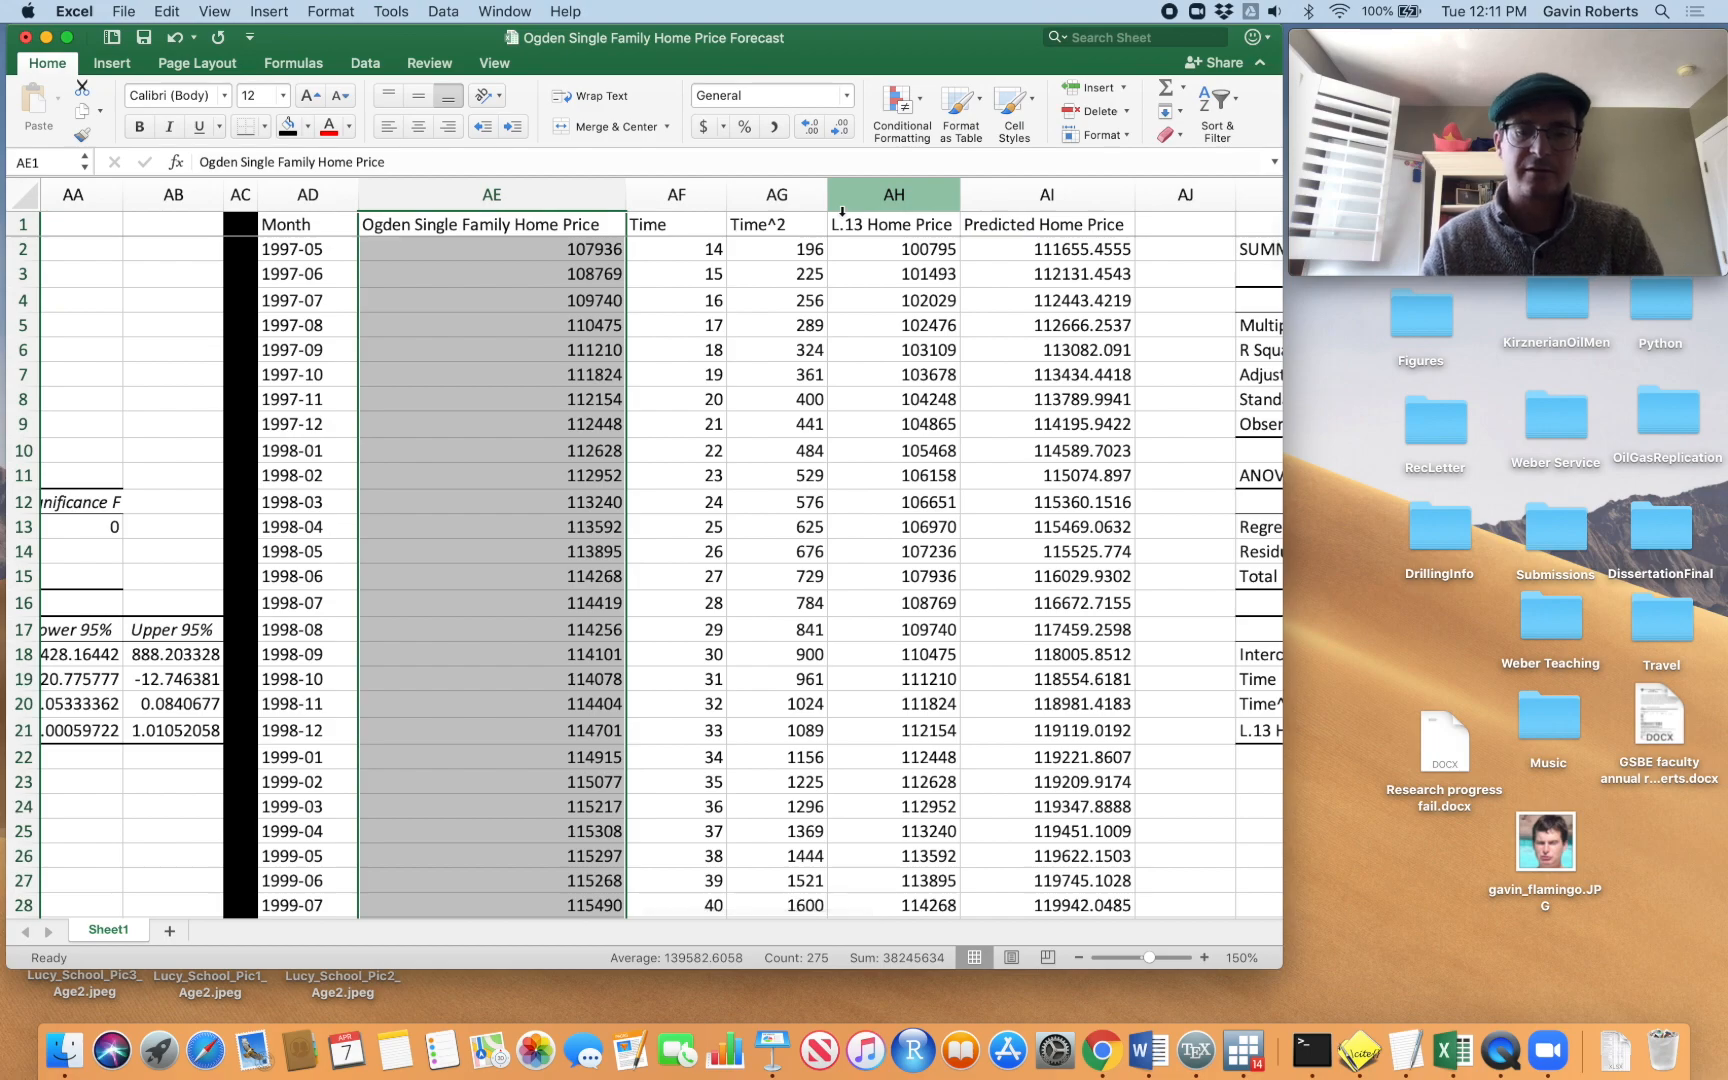
left_click(1070, 222, "super")
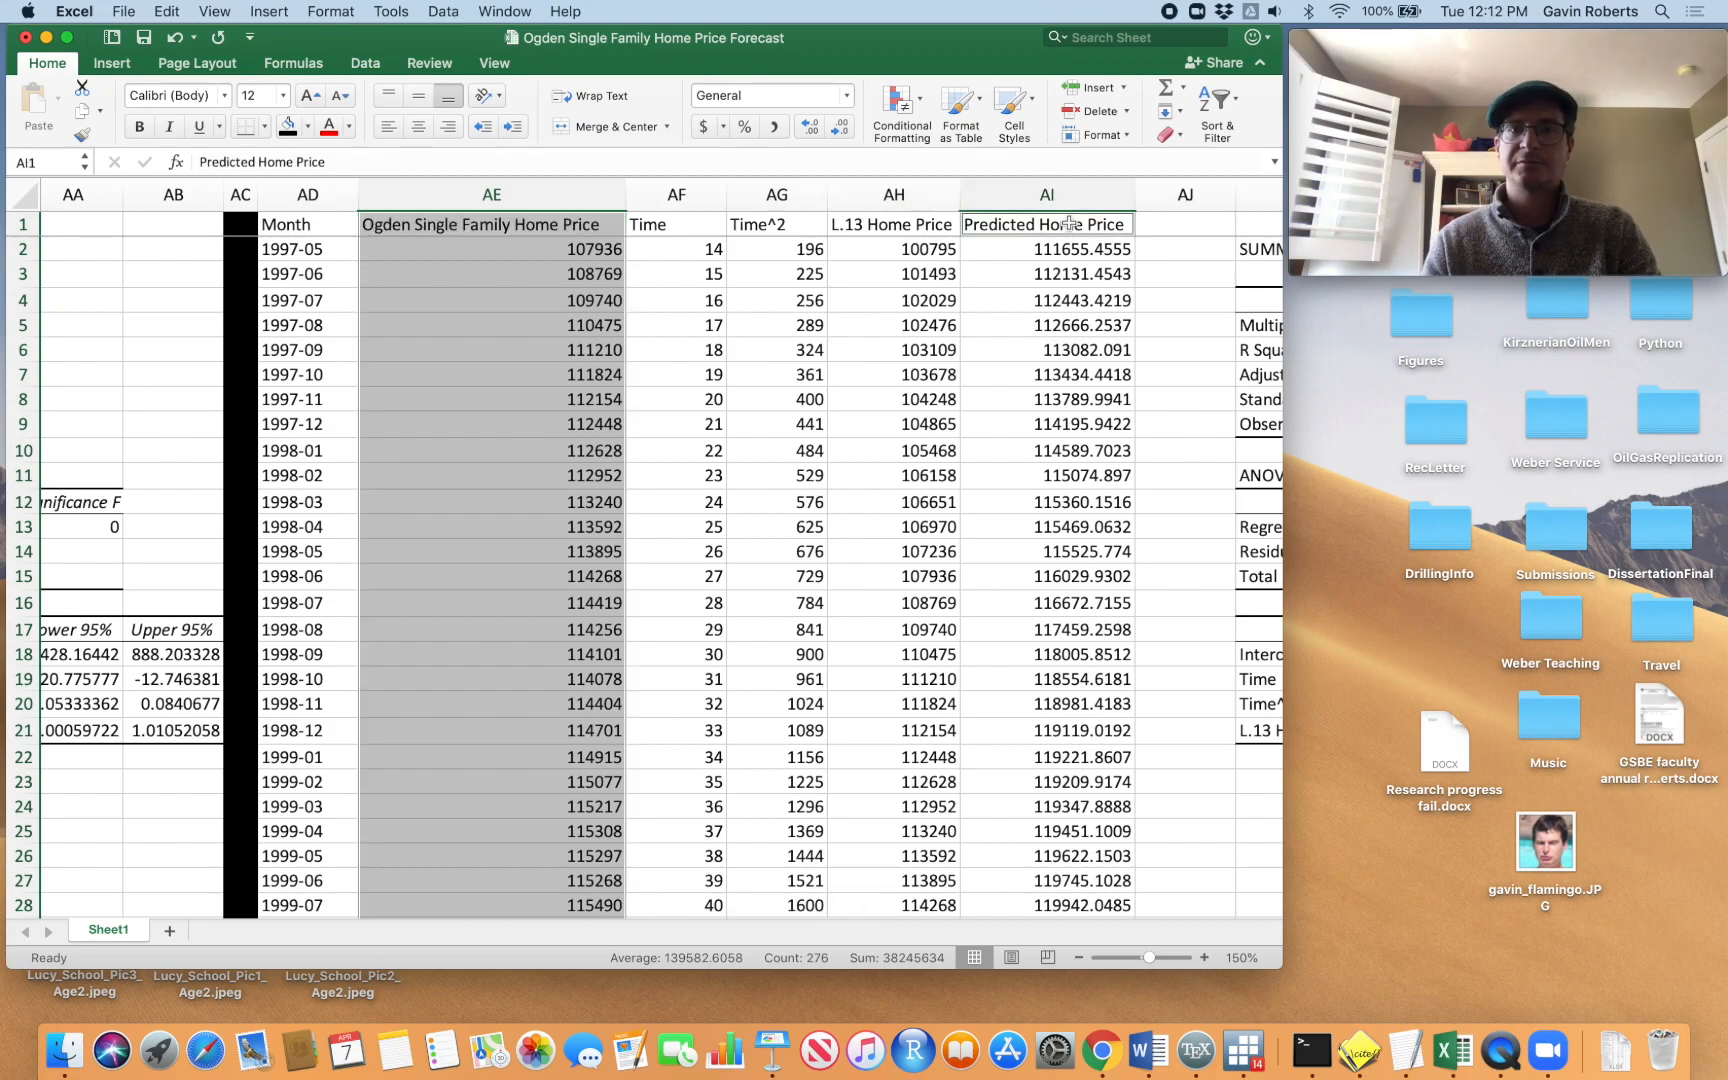
key("shift+super+Down")
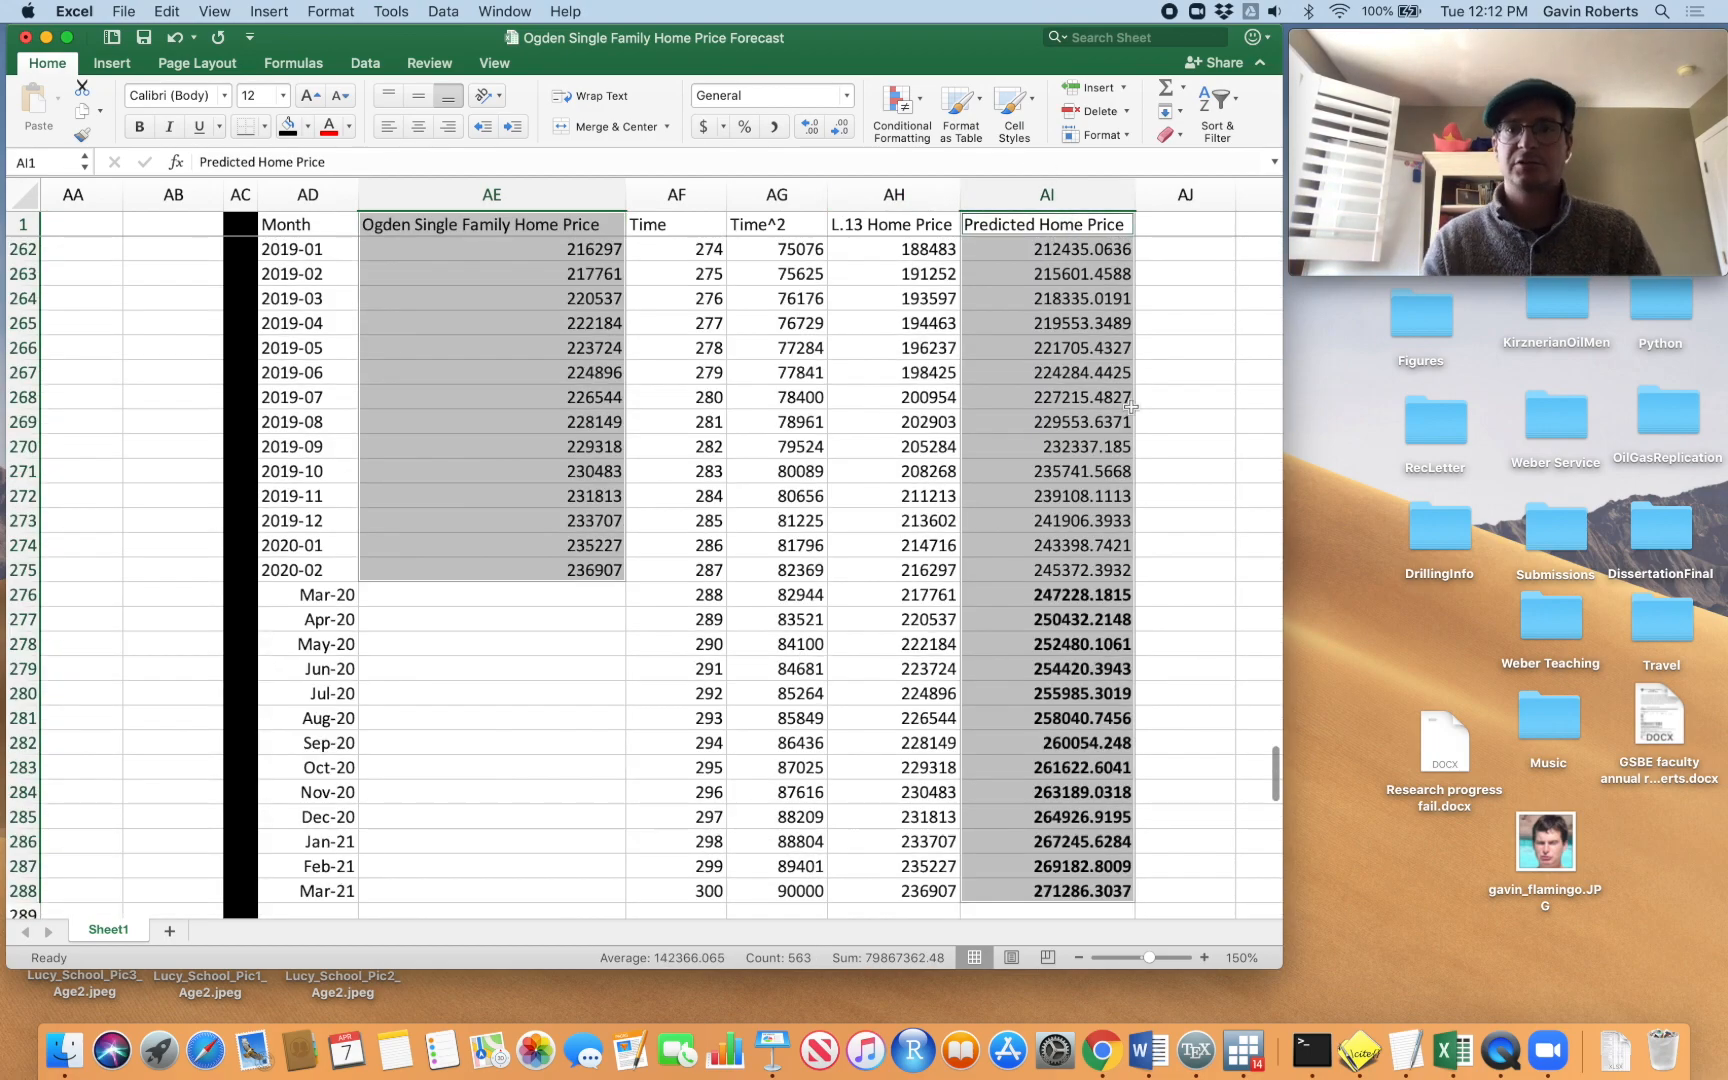
scroll(1131, 407, "up", 20)
scroll(1131, 407, "up", 20)
scroll(1131, 407, "left", 3)
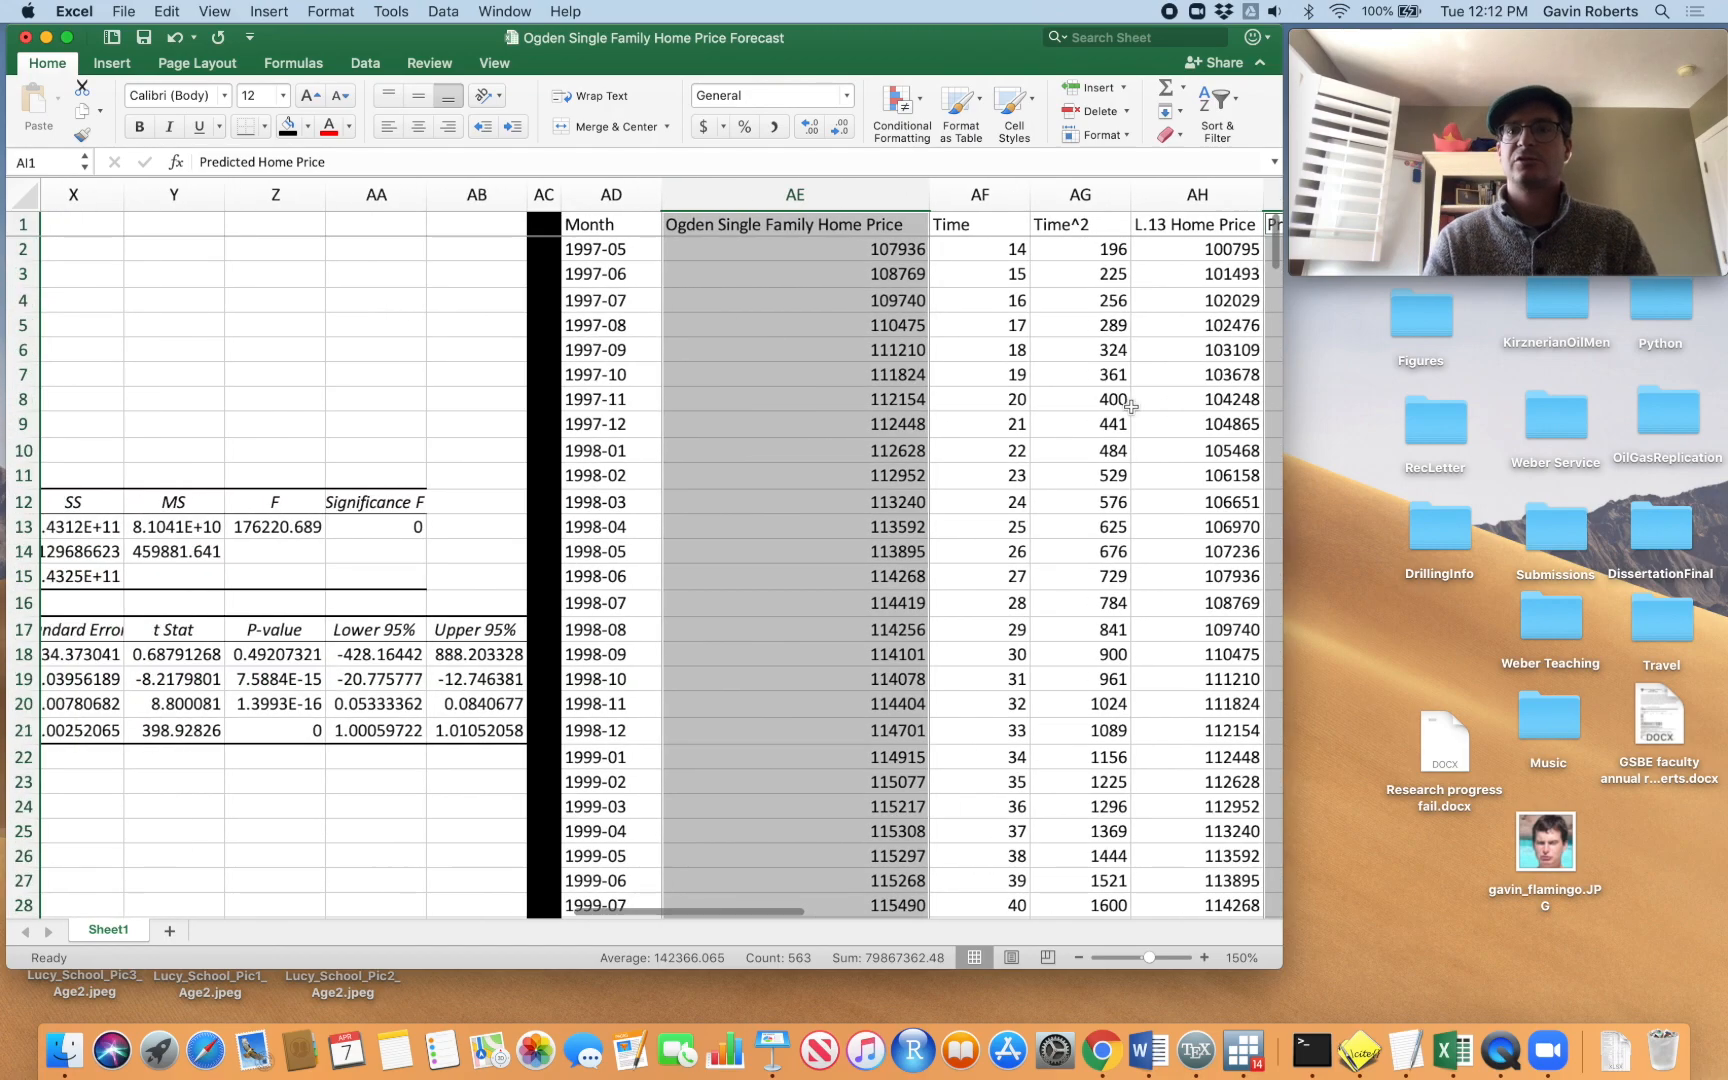
Insert a line chart comparing the selected actual and predicted home prices
scroll(1131, 407, "right", 7)
scroll(1131, 407, "left", 3)
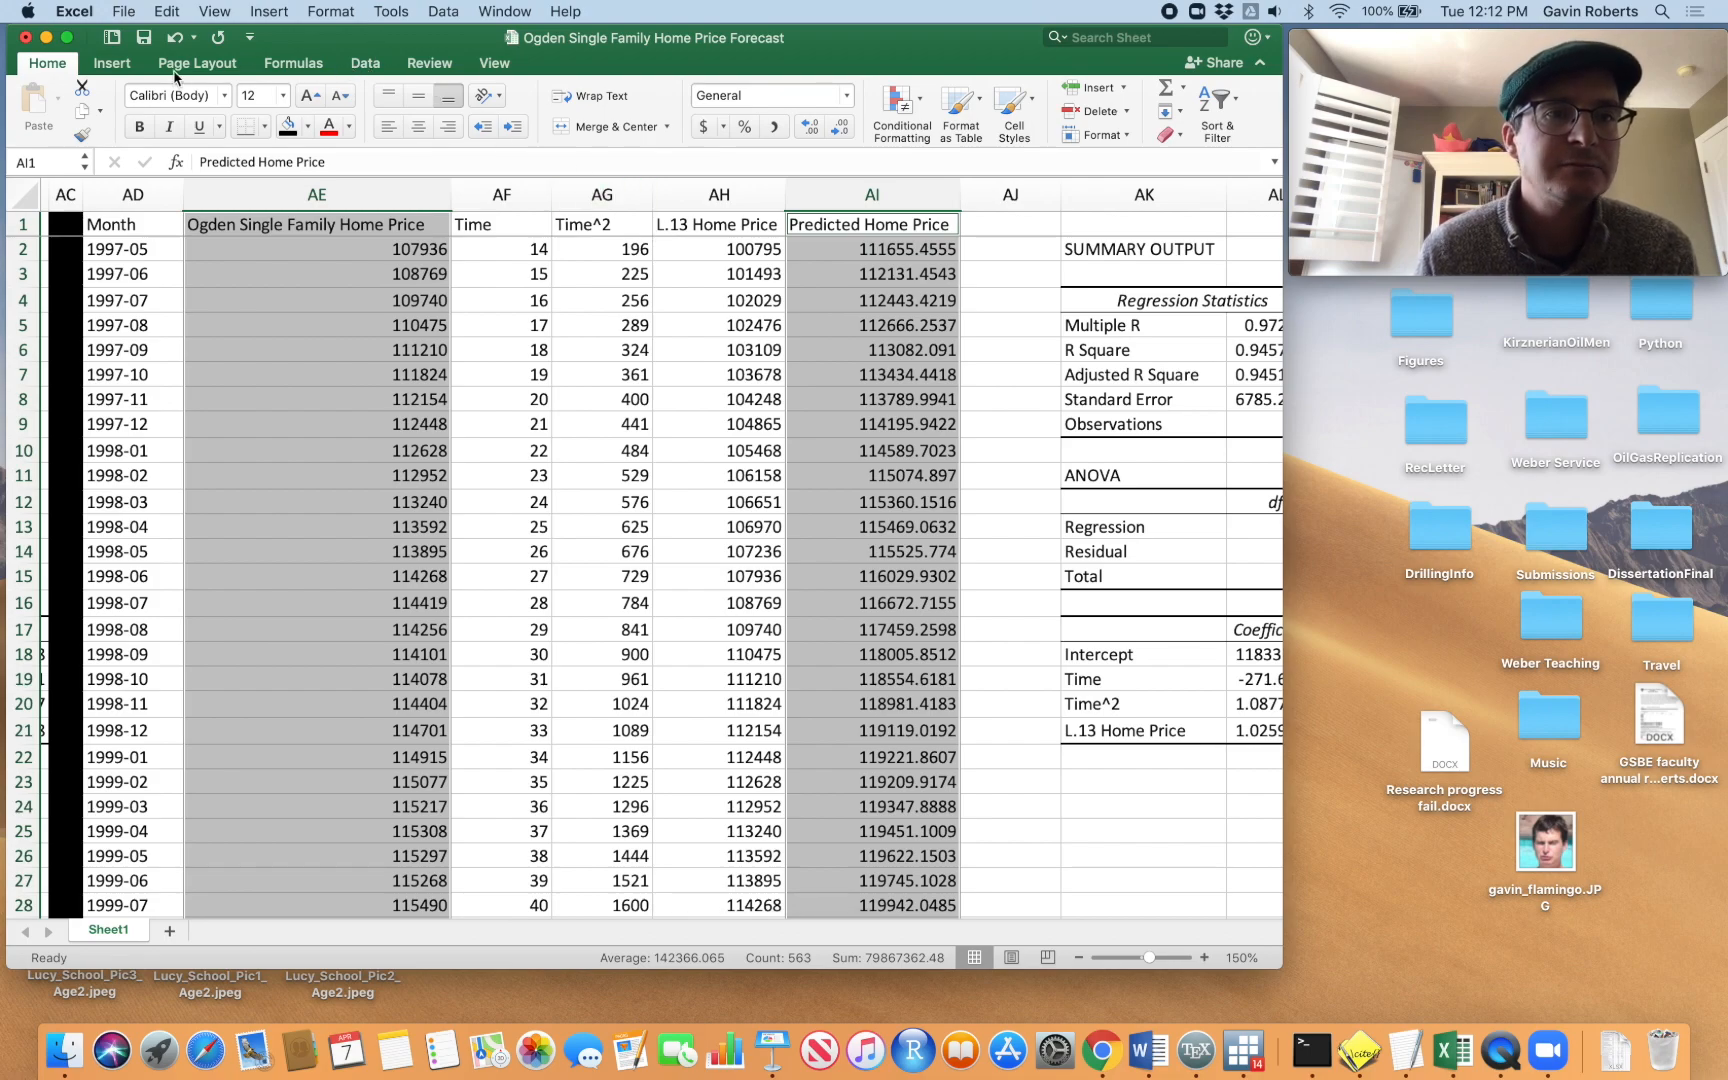
left_click(112, 62)
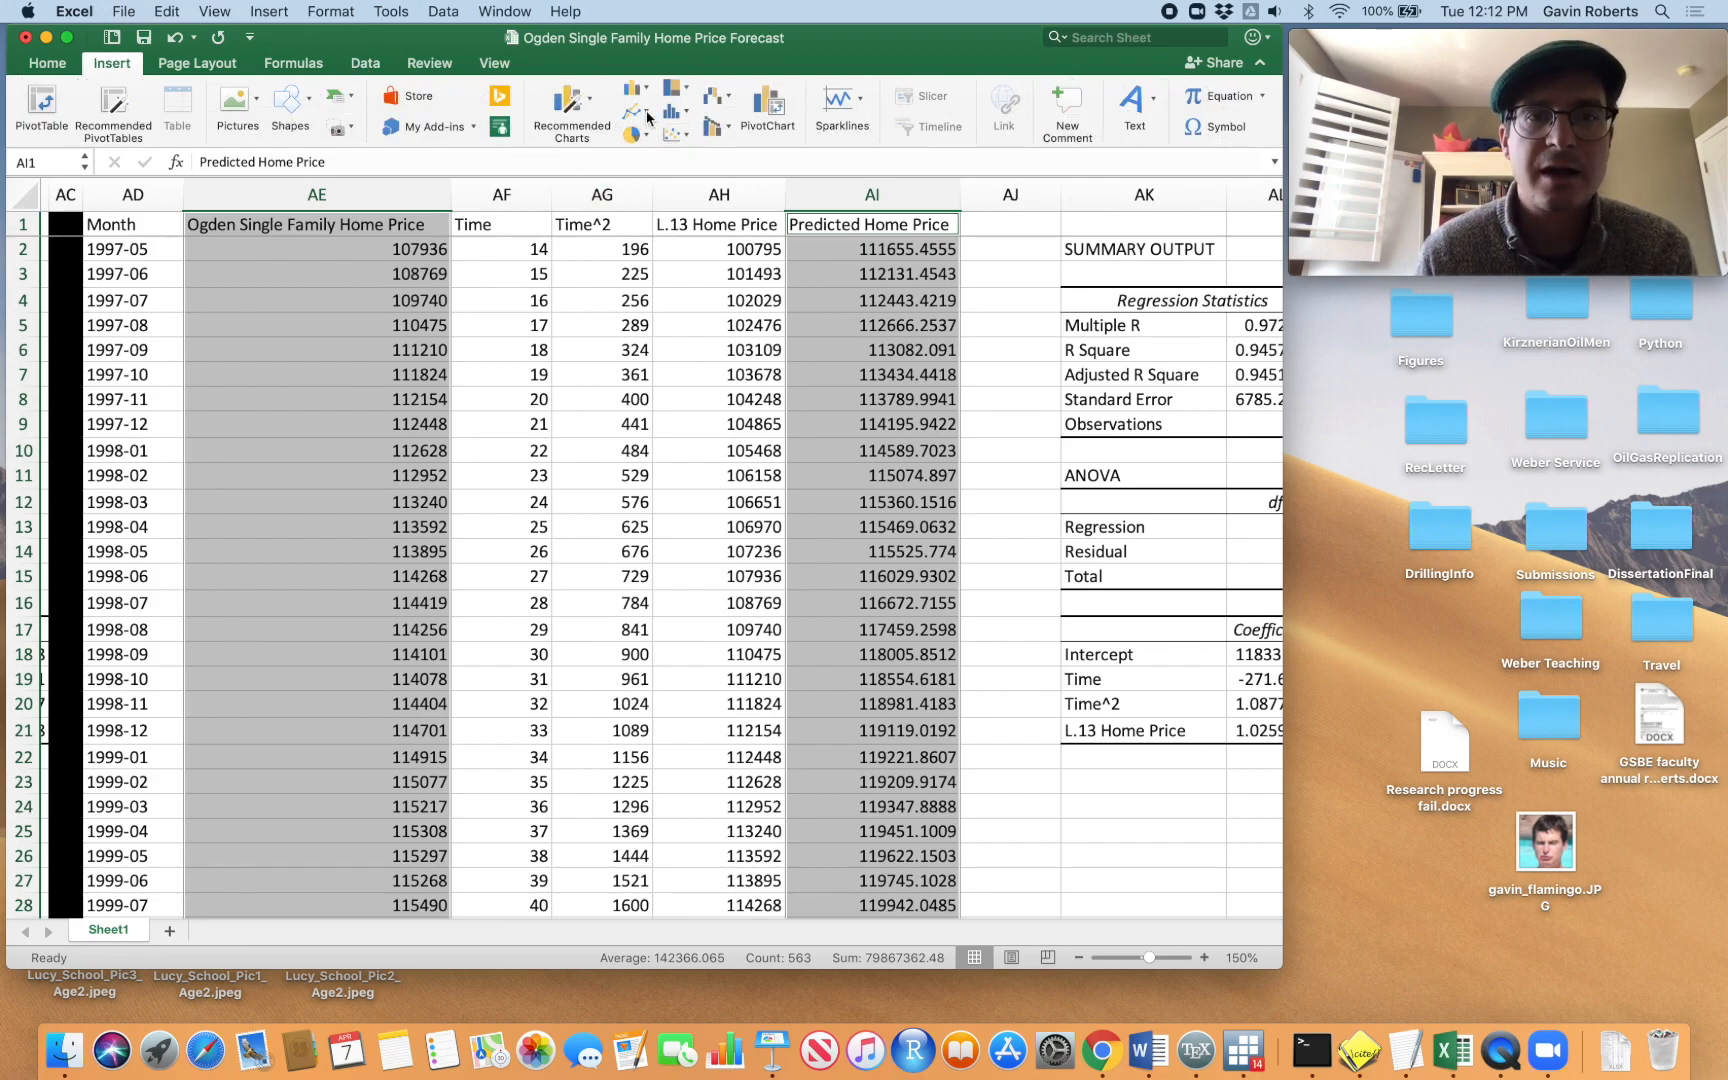
left_click(640, 111)
left_click(669, 214)
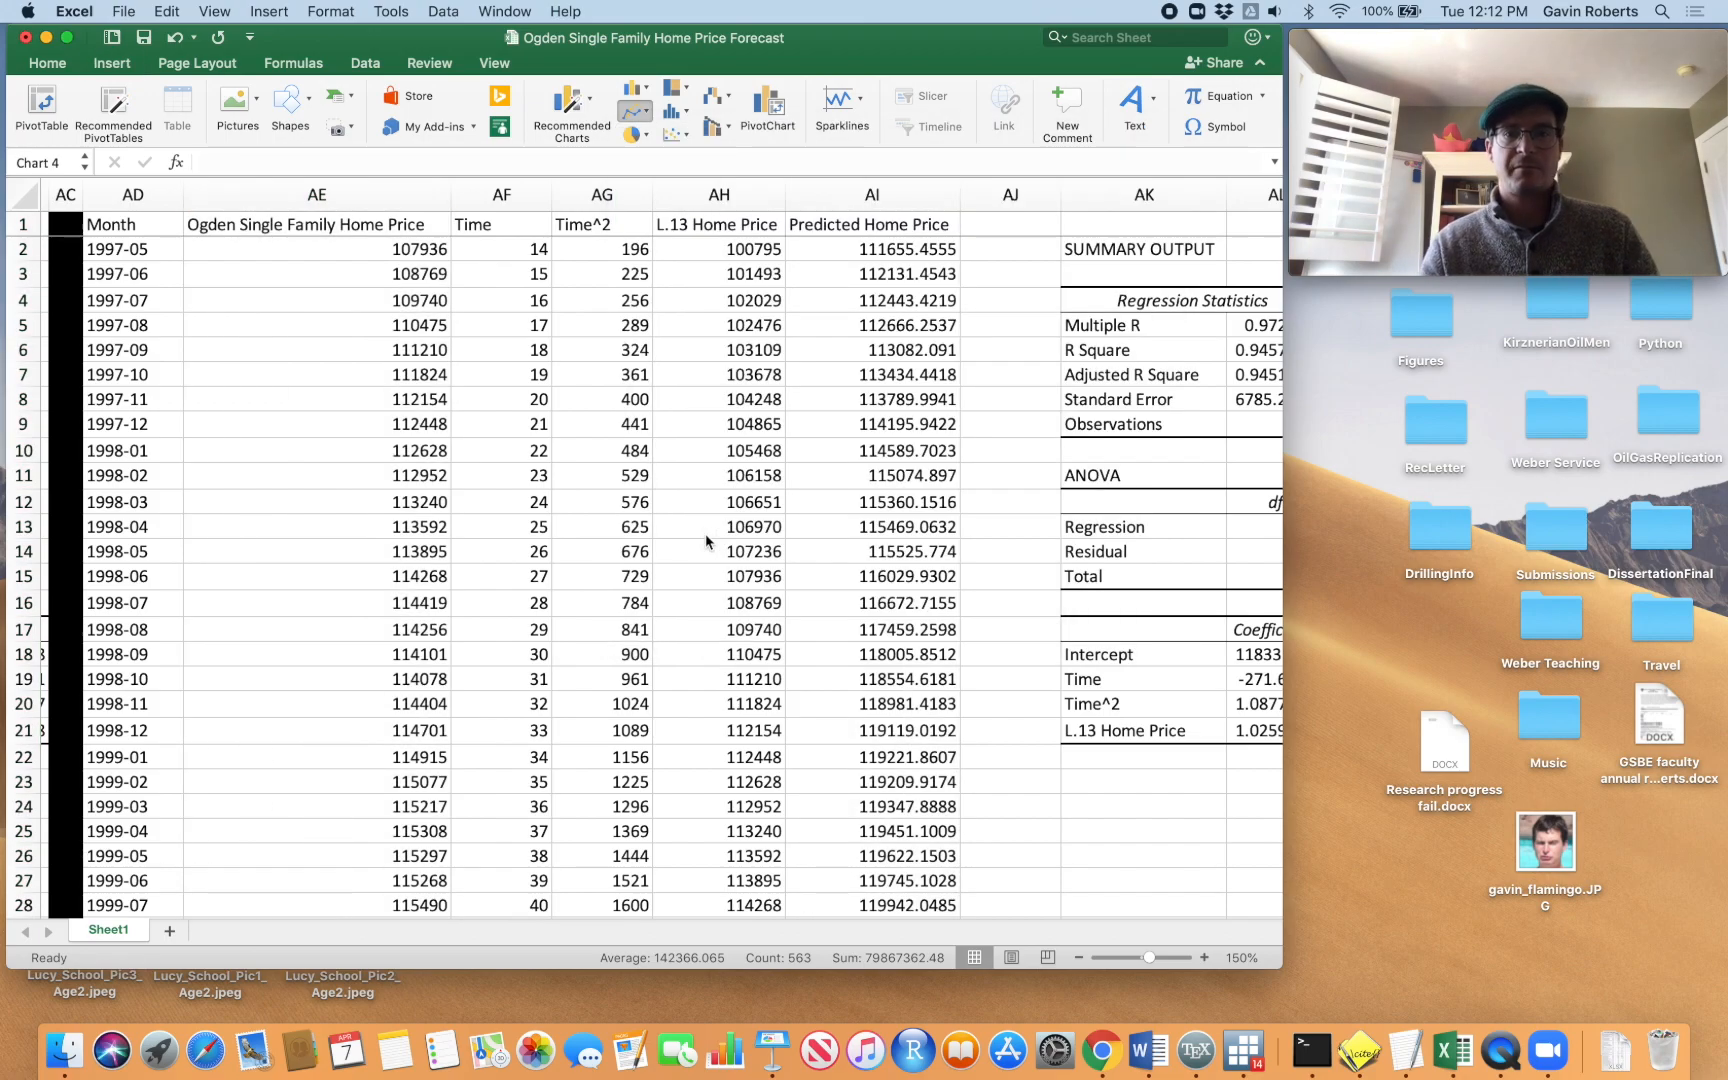
scroll(755, 557, "left", 3)
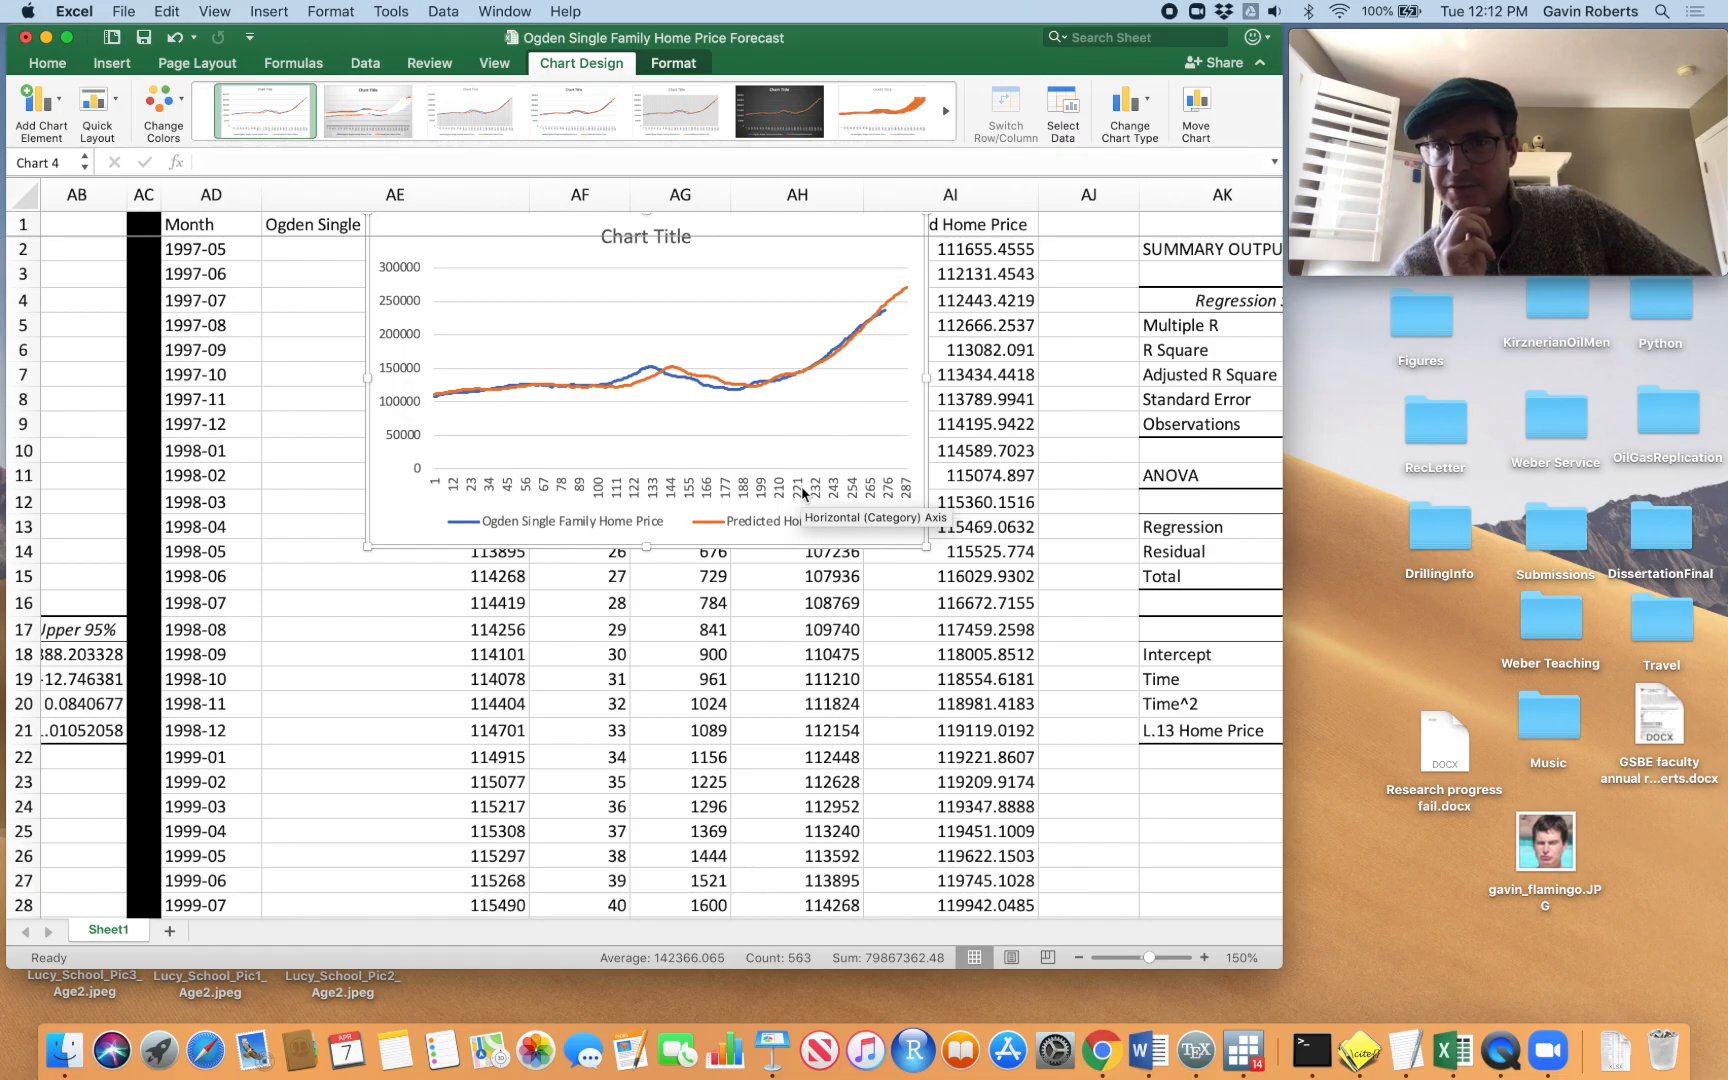
scroll(803, 492, "left", 10)
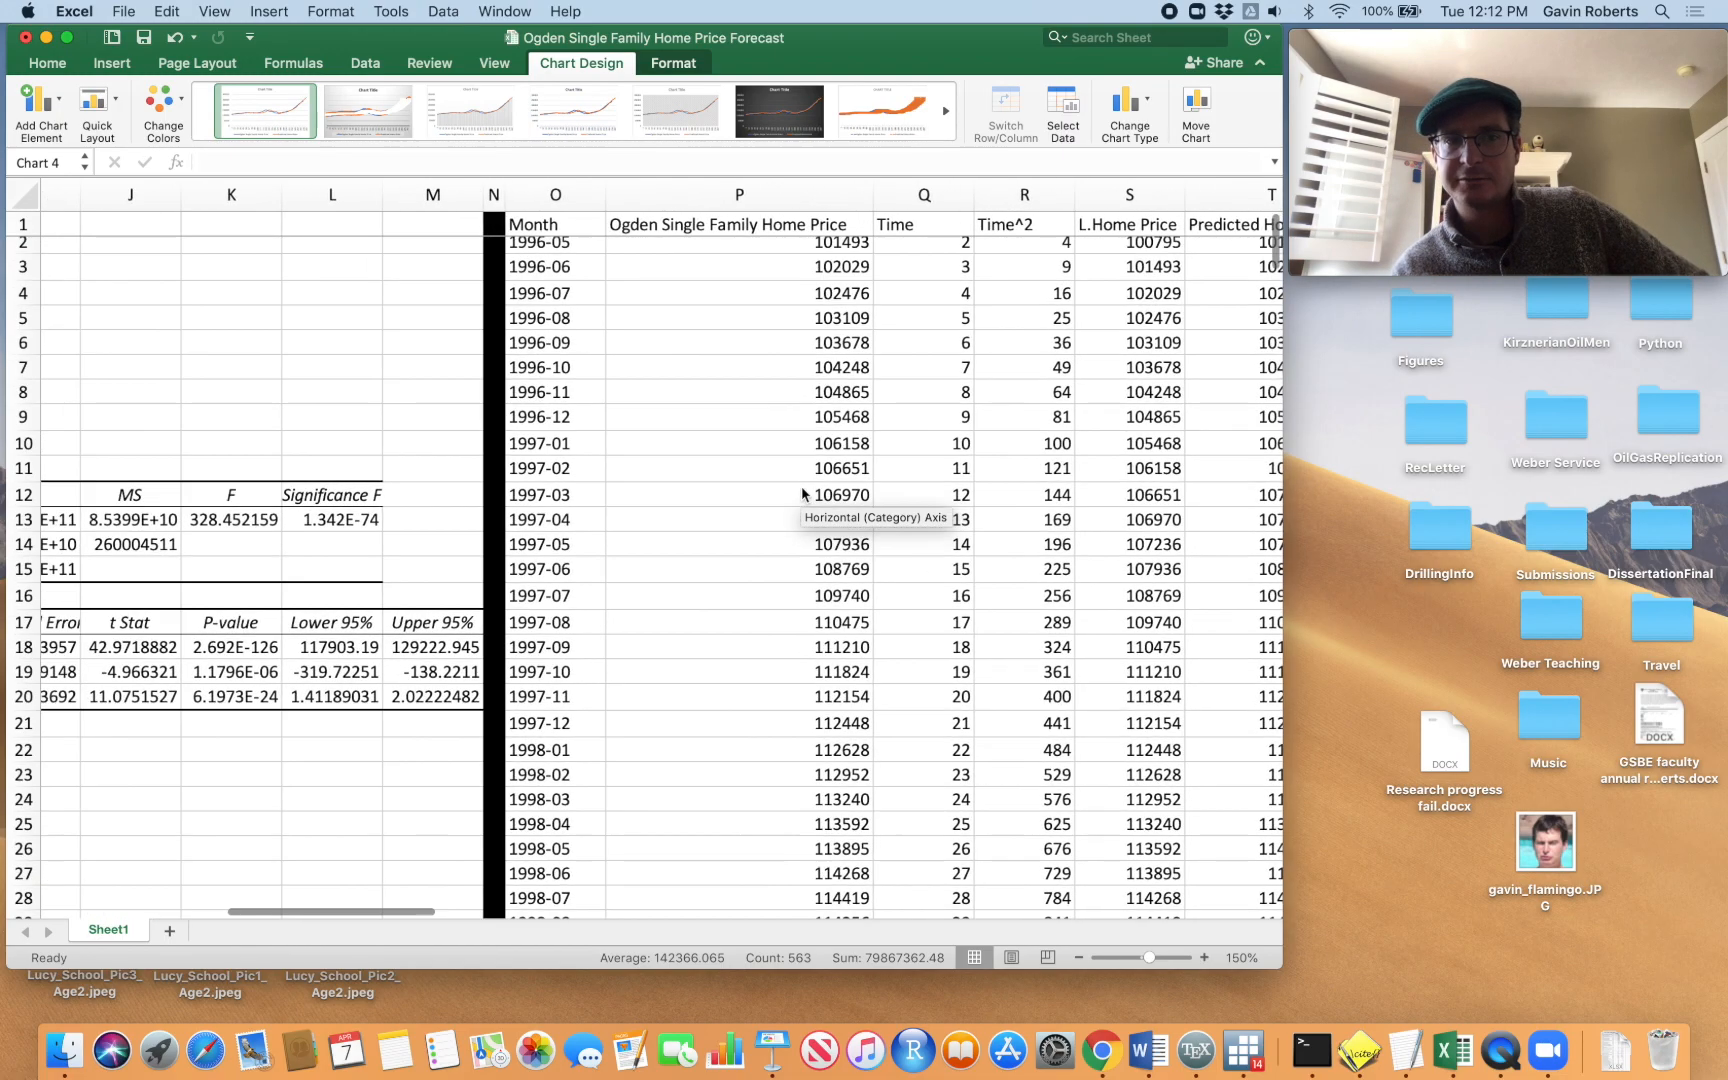
scroll(802, 488, "right", 8)
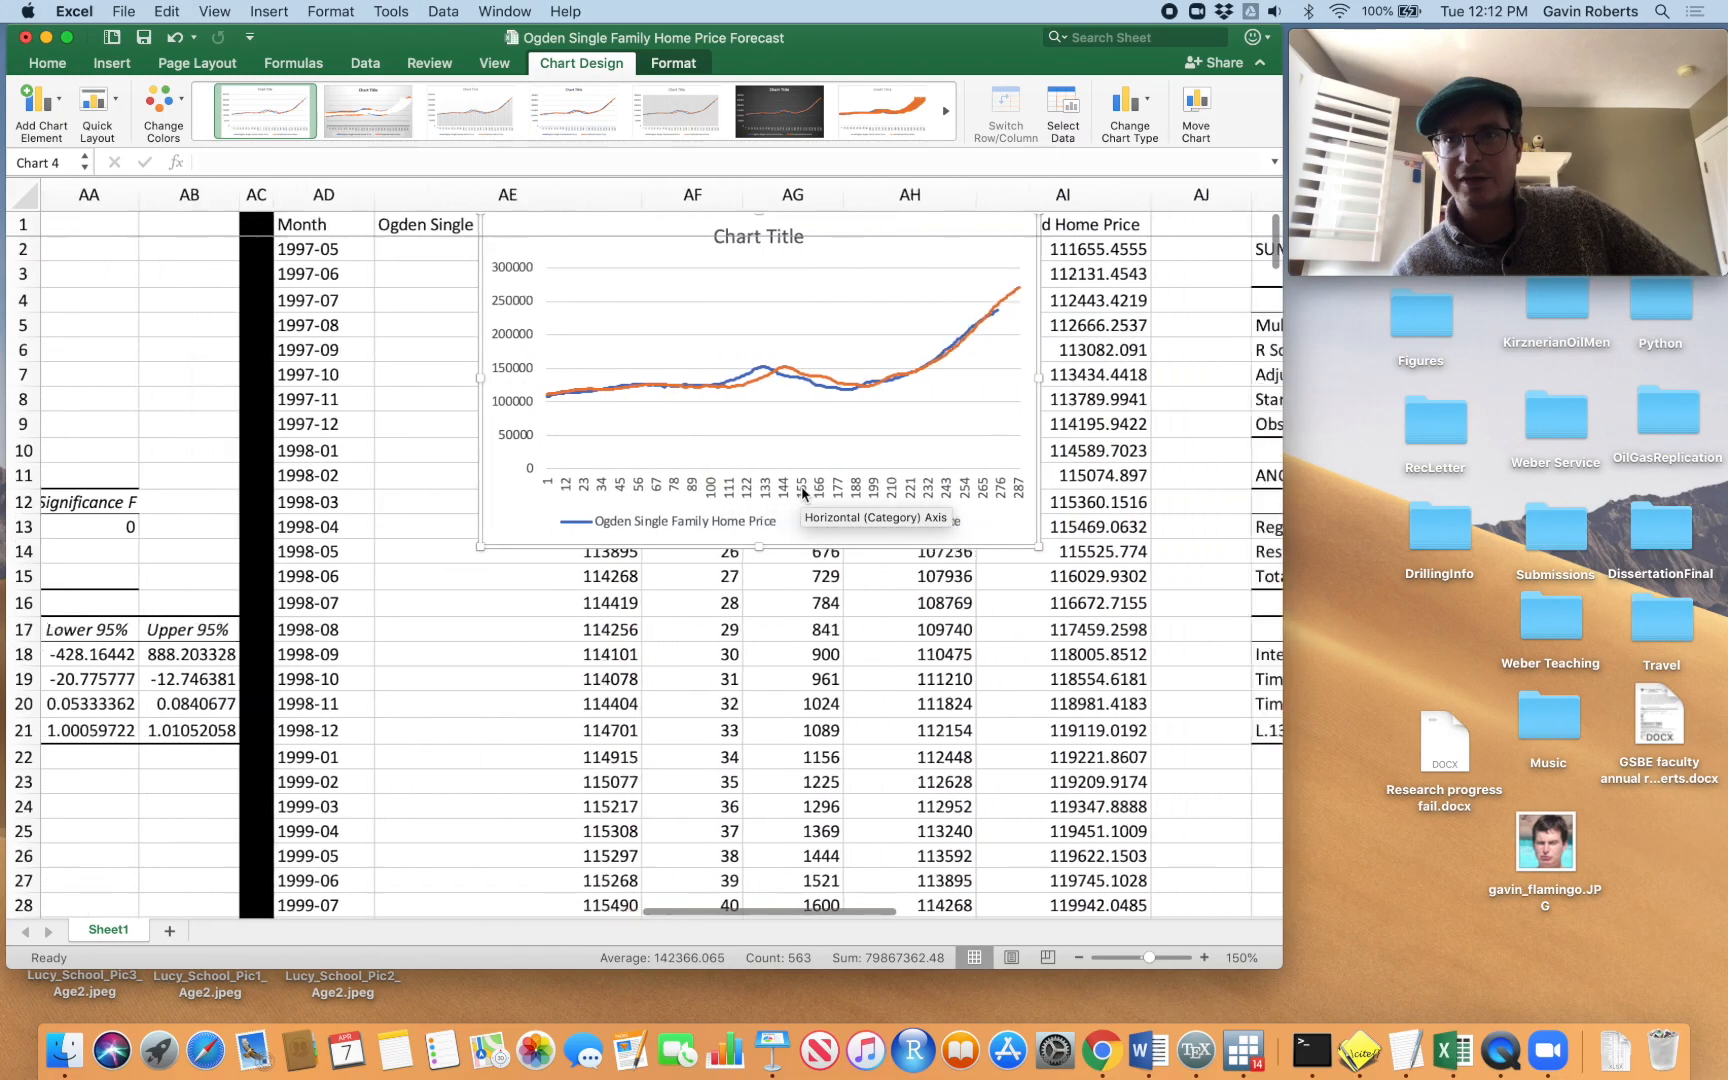
Format the Ogden Single Family Home Price series in the chart as a solid black line
left_click(735, 372)
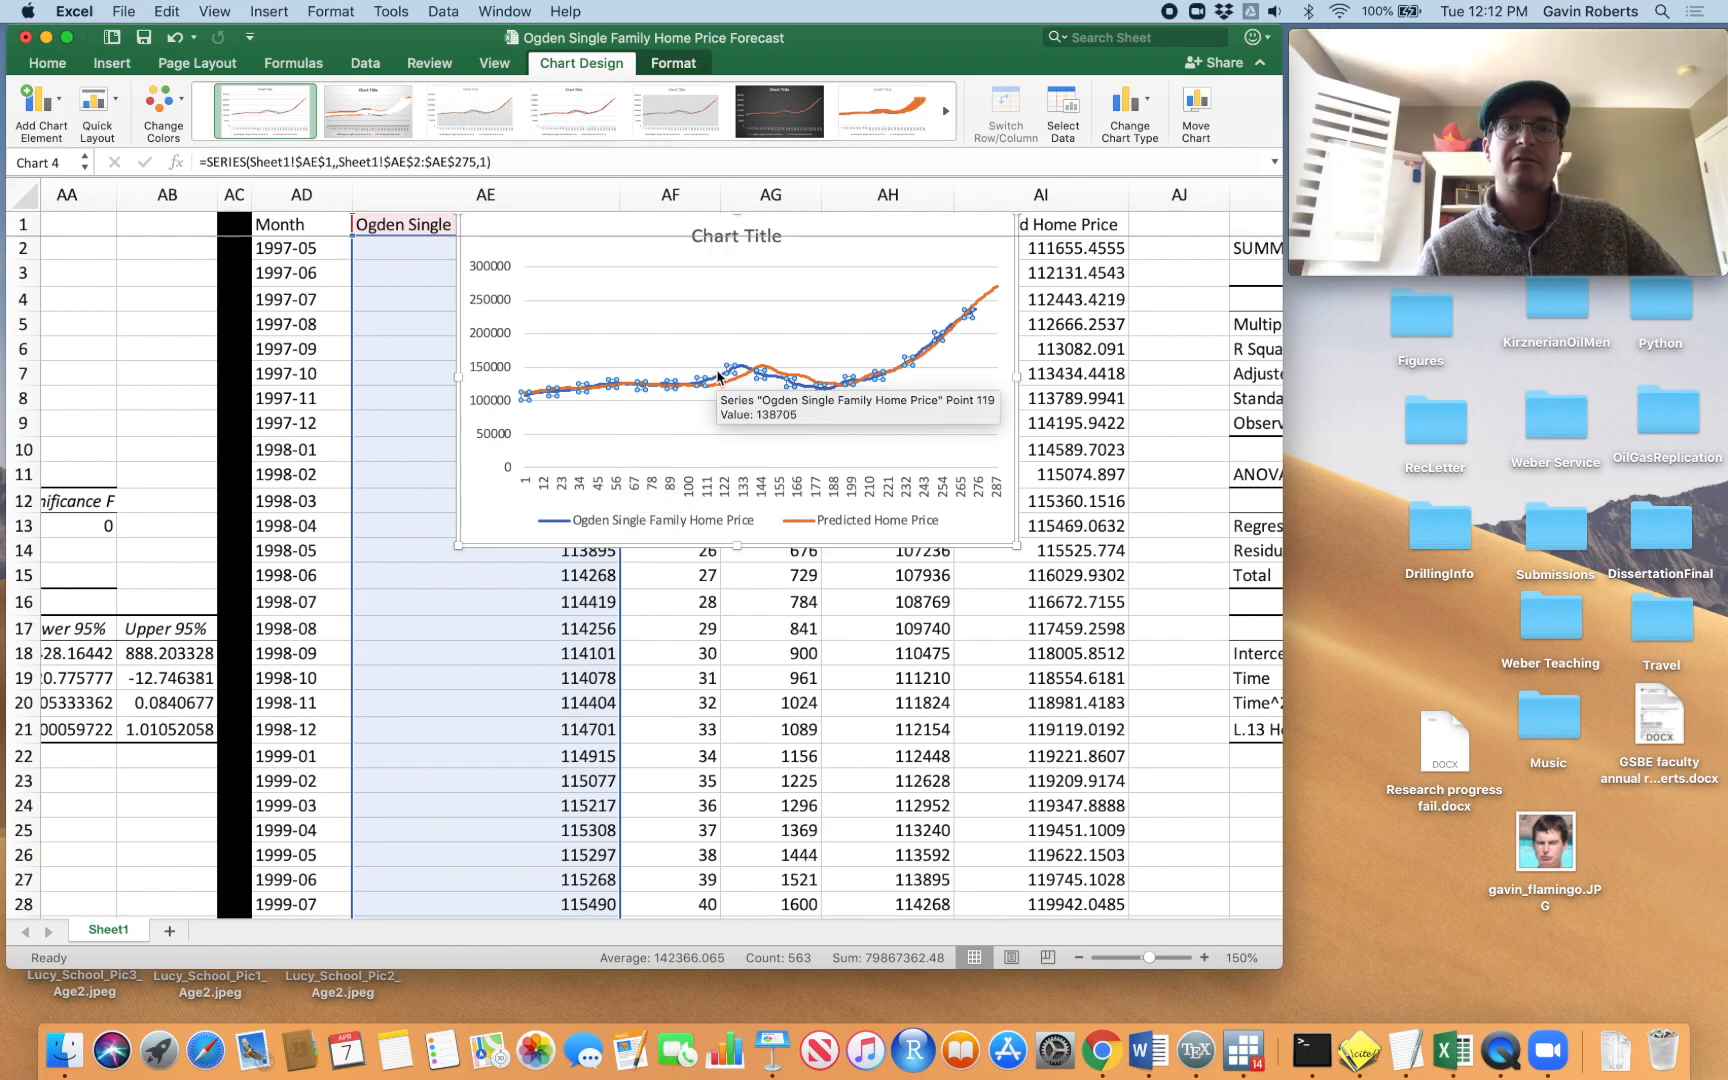
right_click(718, 377)
left_click(778, 540)
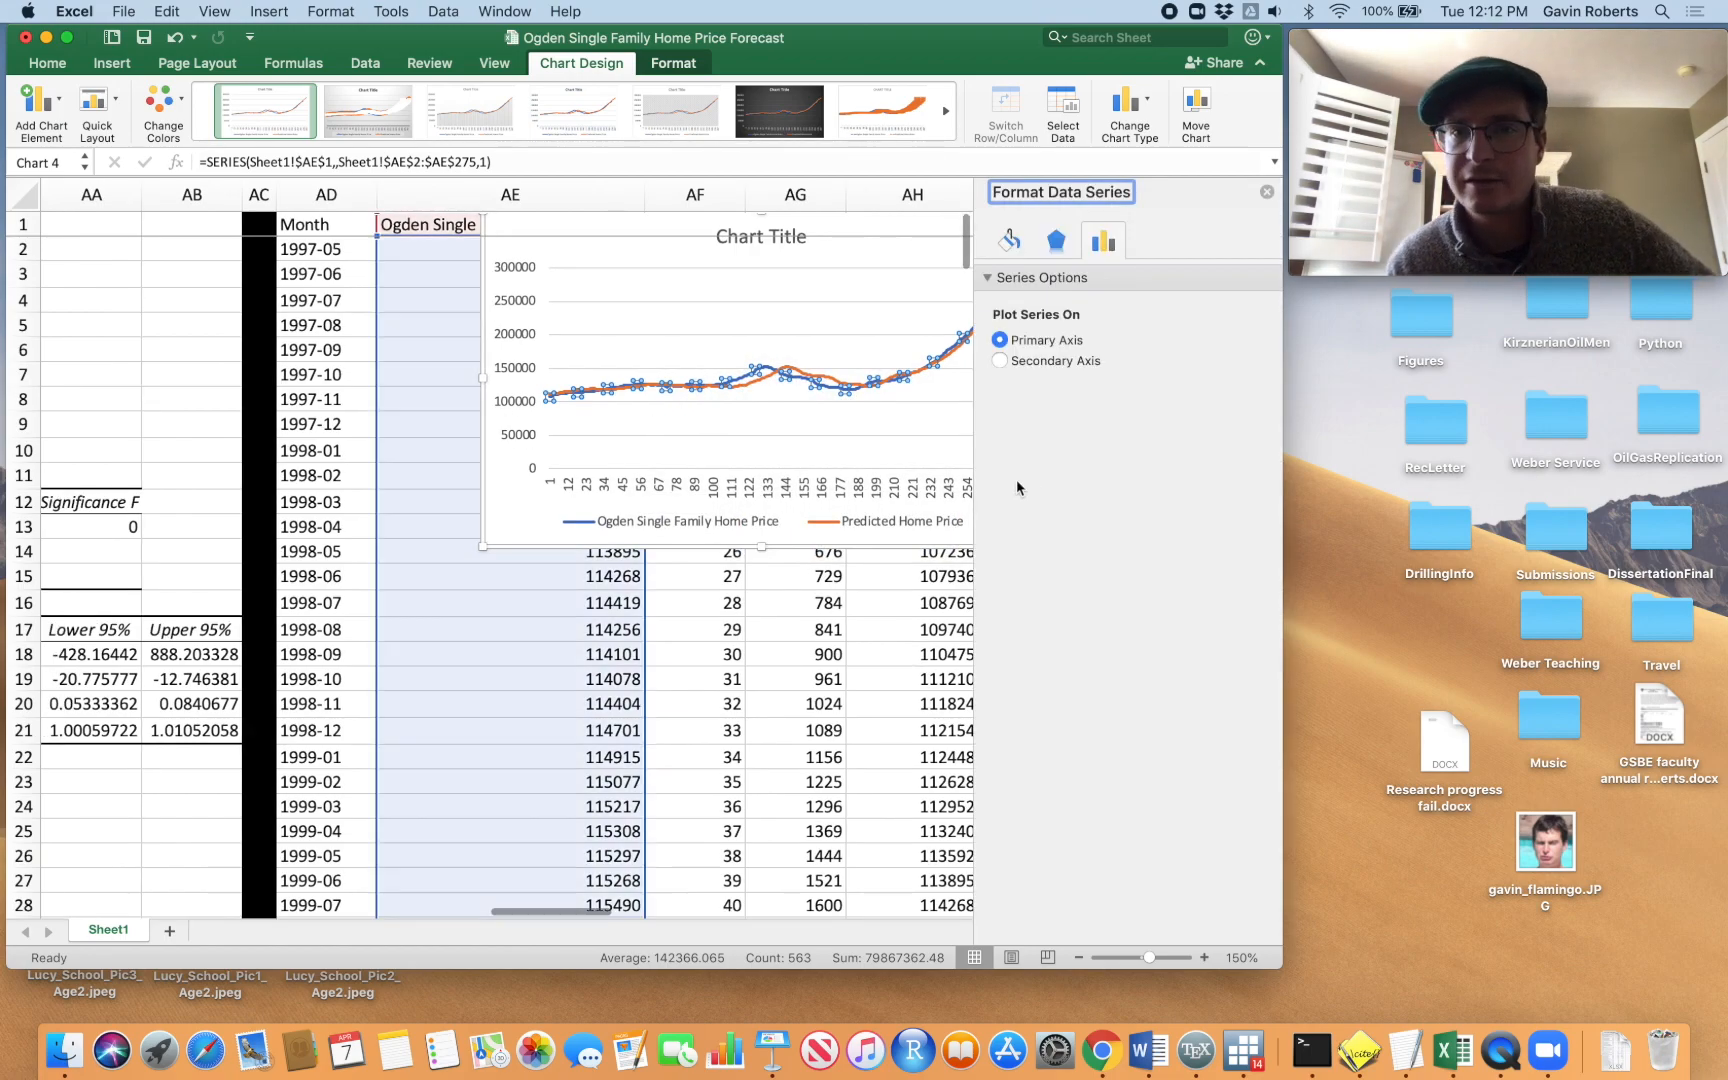
left_click(1009, 240)
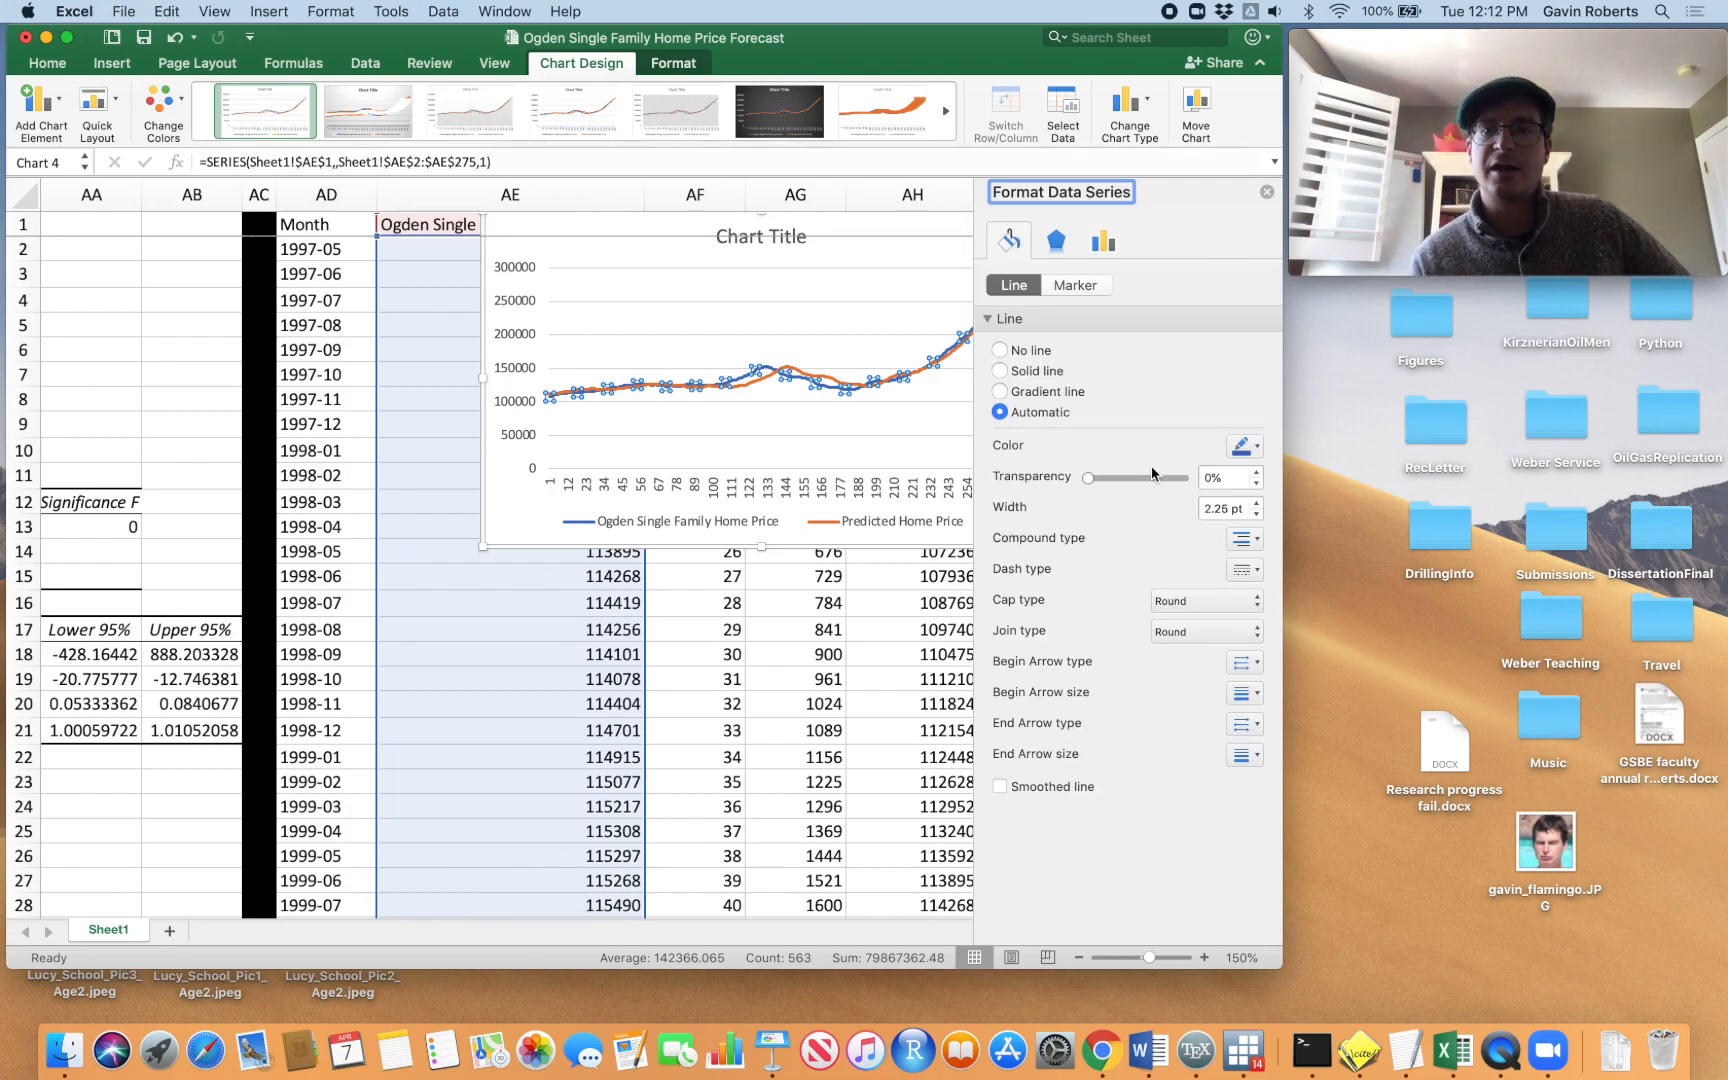
left_click(1240, 446)
left_click(1250, 497)
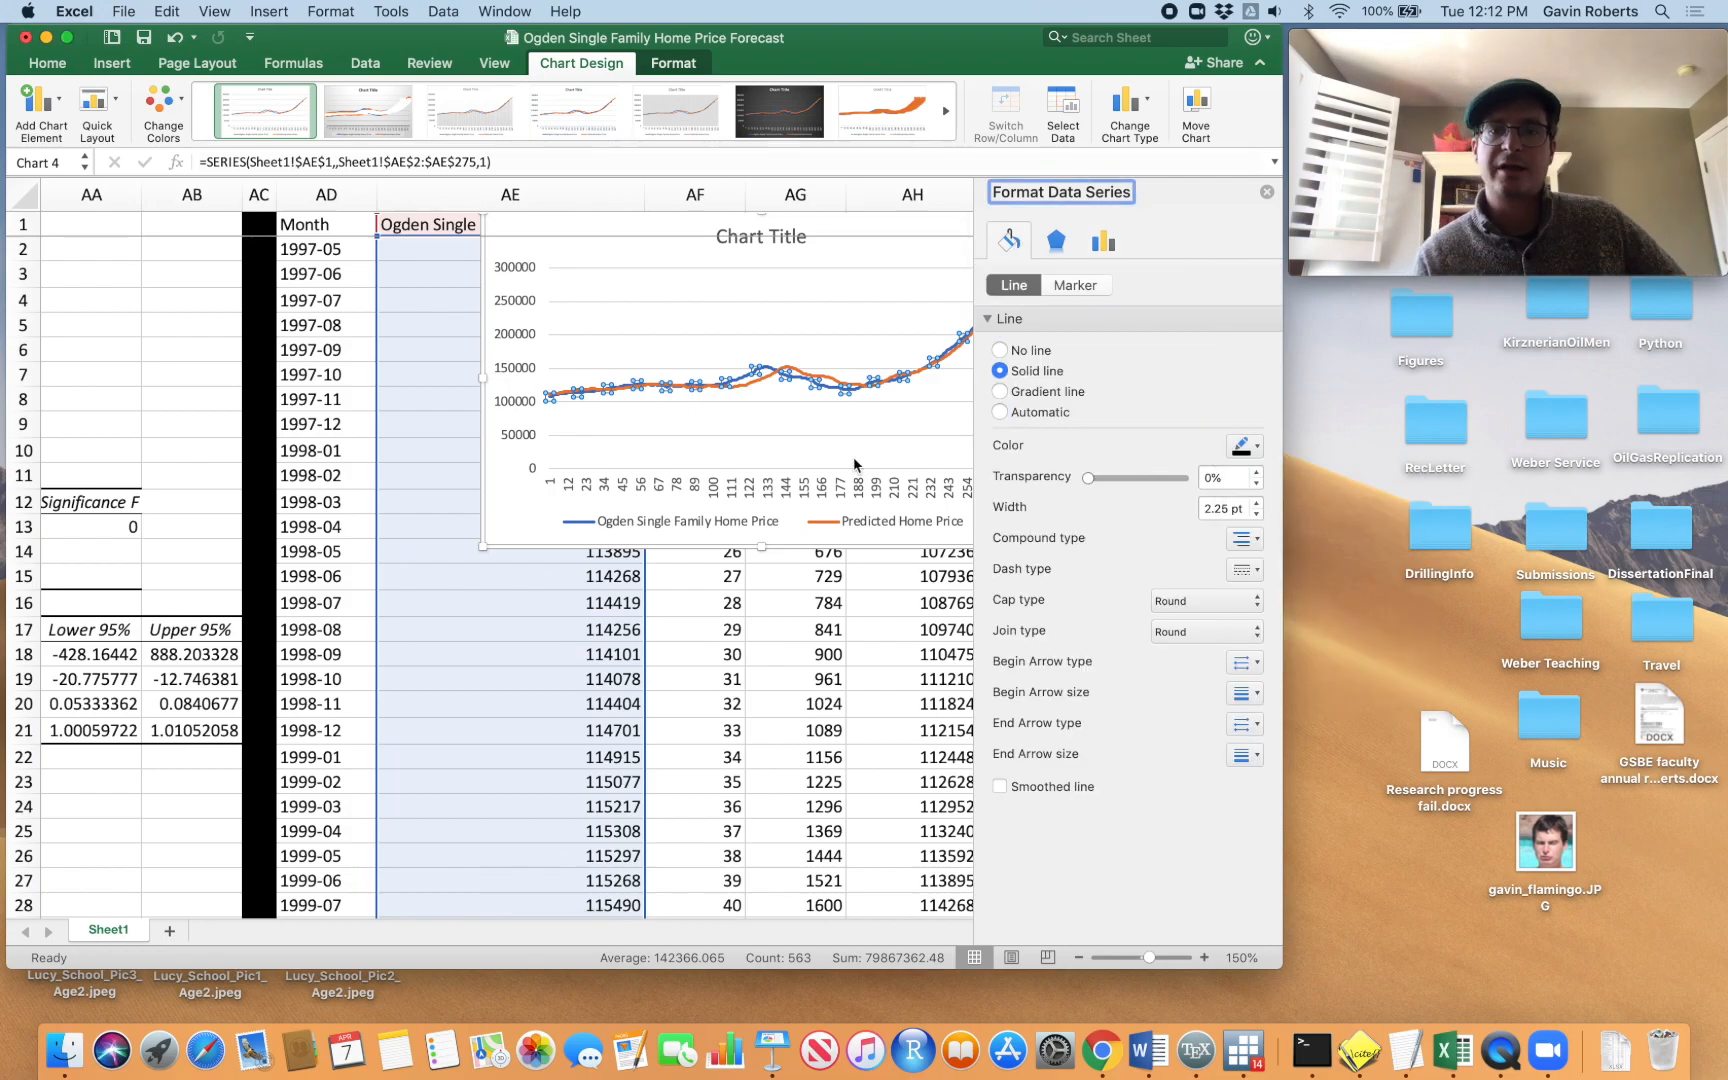
scroll(855, 465, "right", 3)
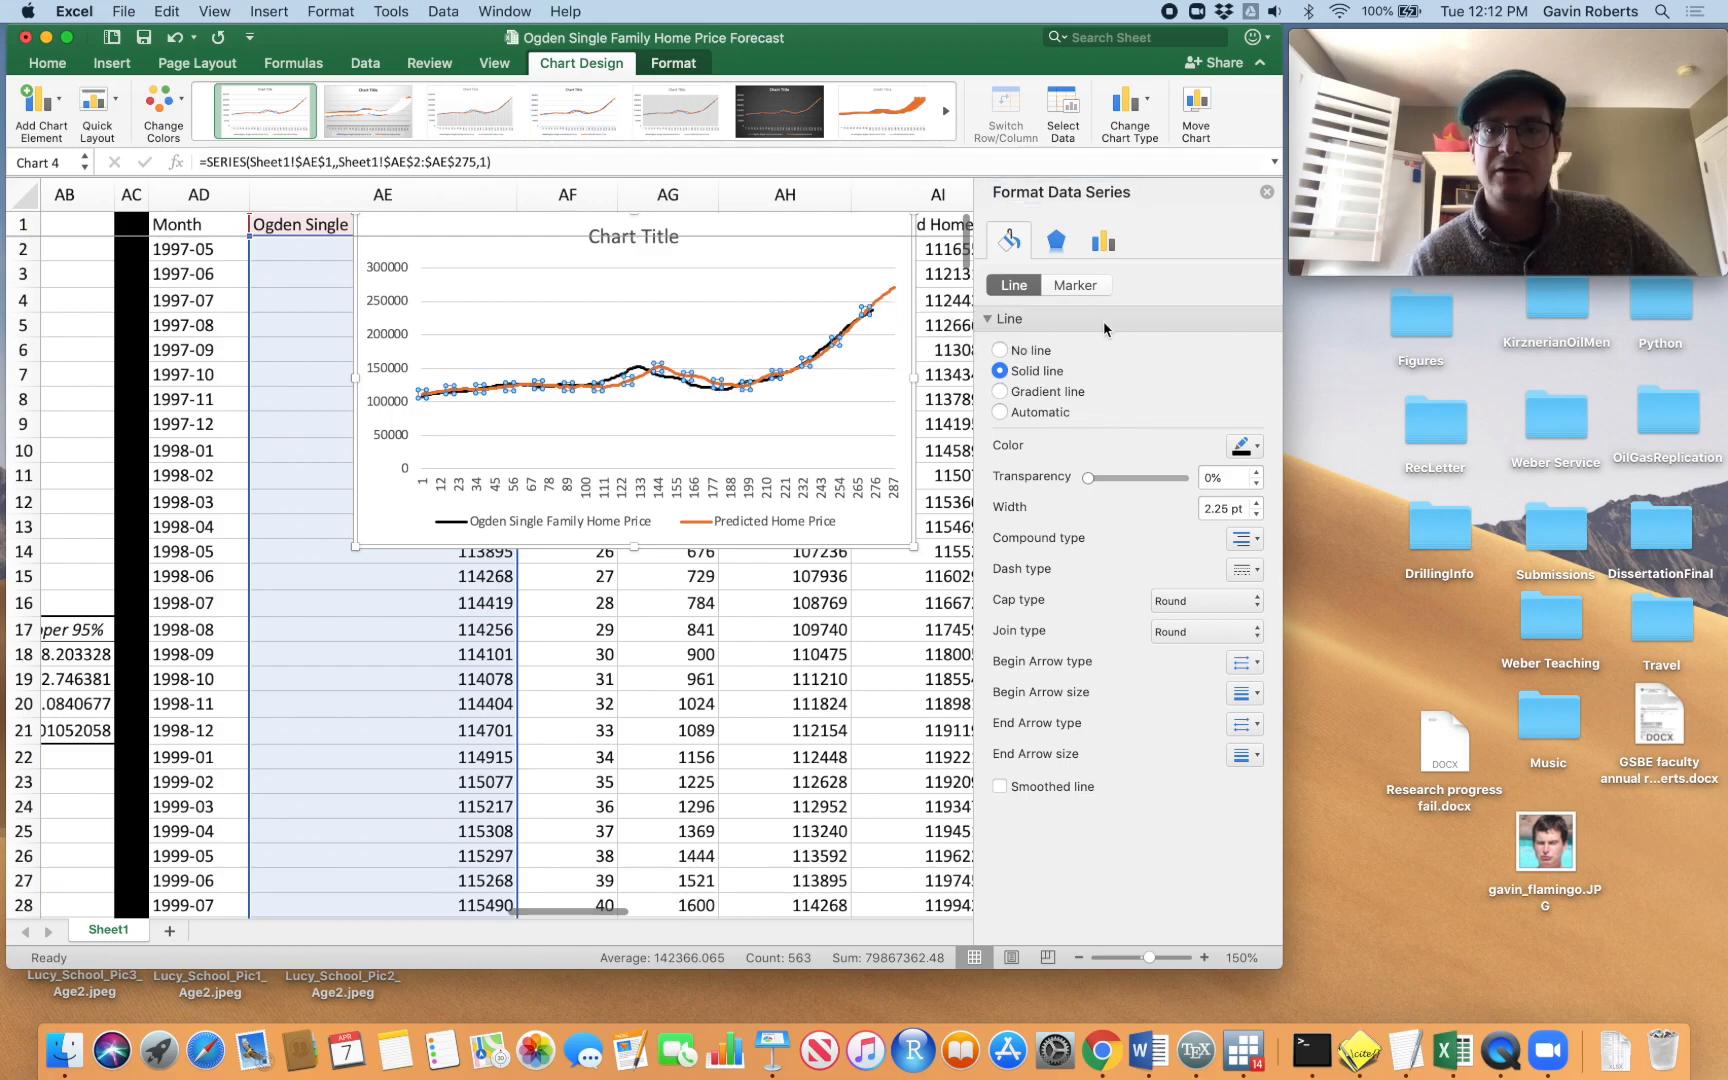
Format the Predicted Home Price series in the chart as a red dashed line
left_click(1243, 447)
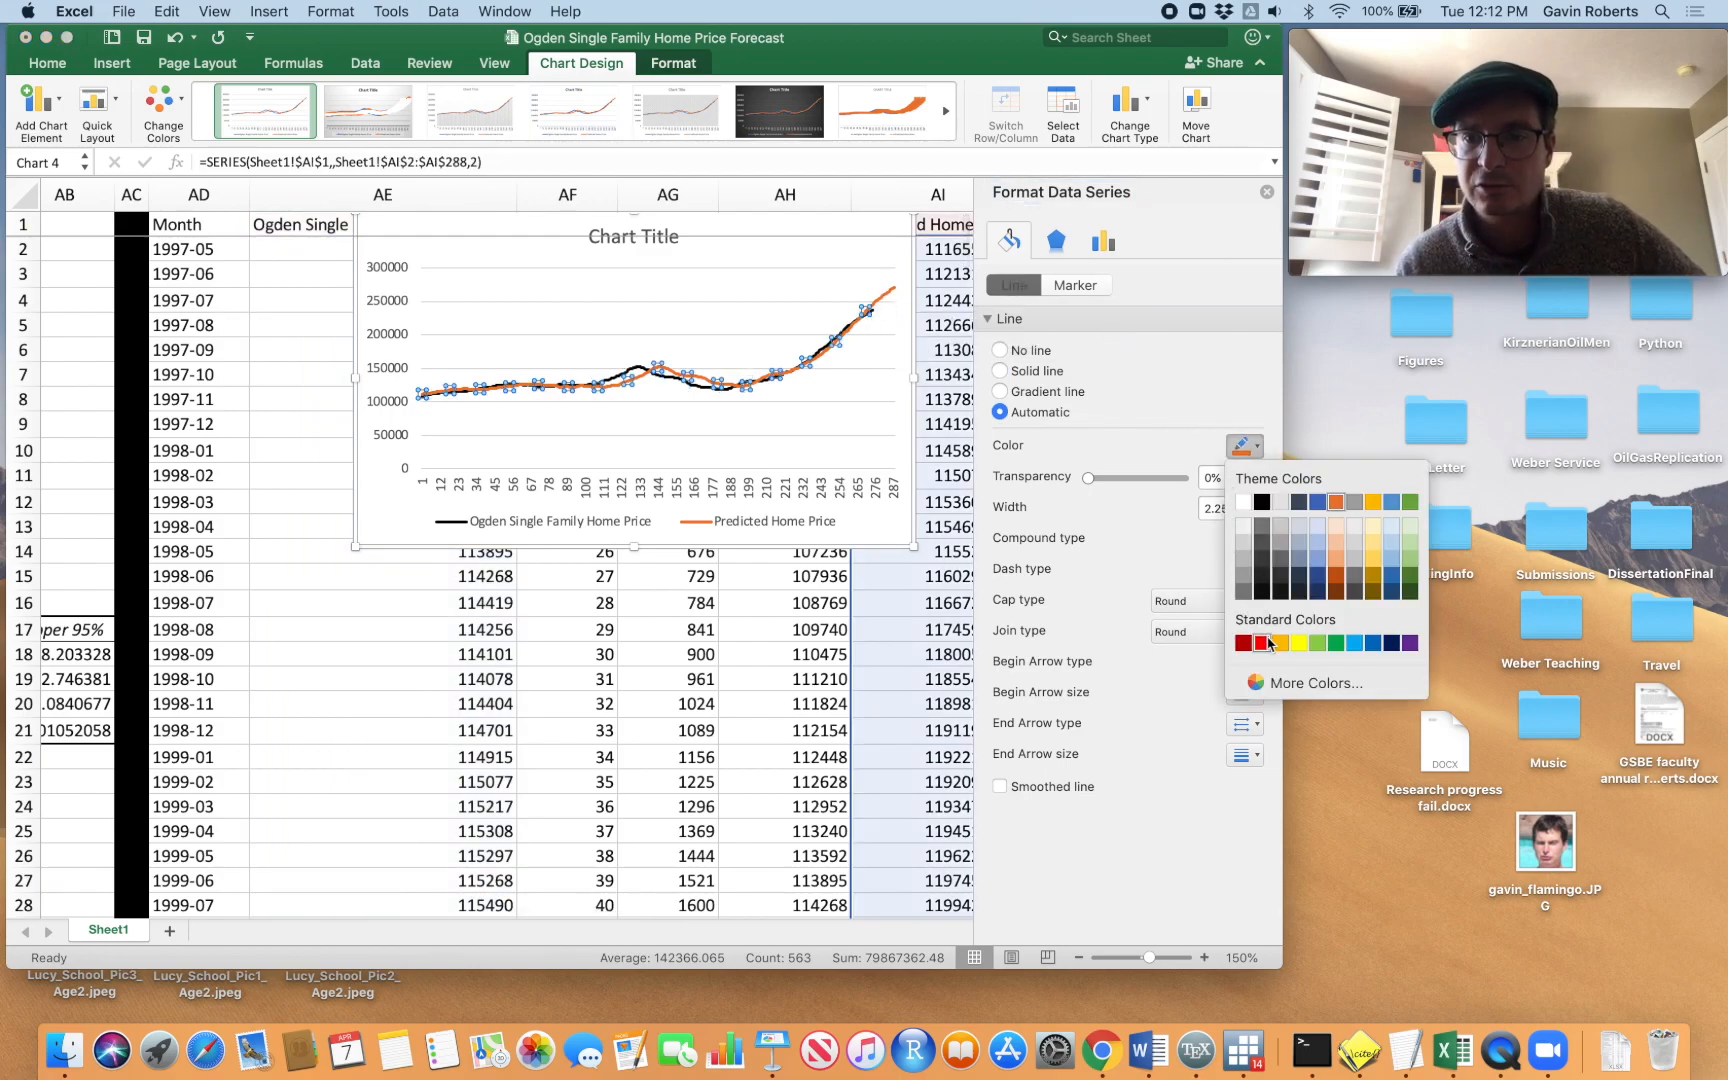
left_click(1266, 641)
left_click(1248, 570)
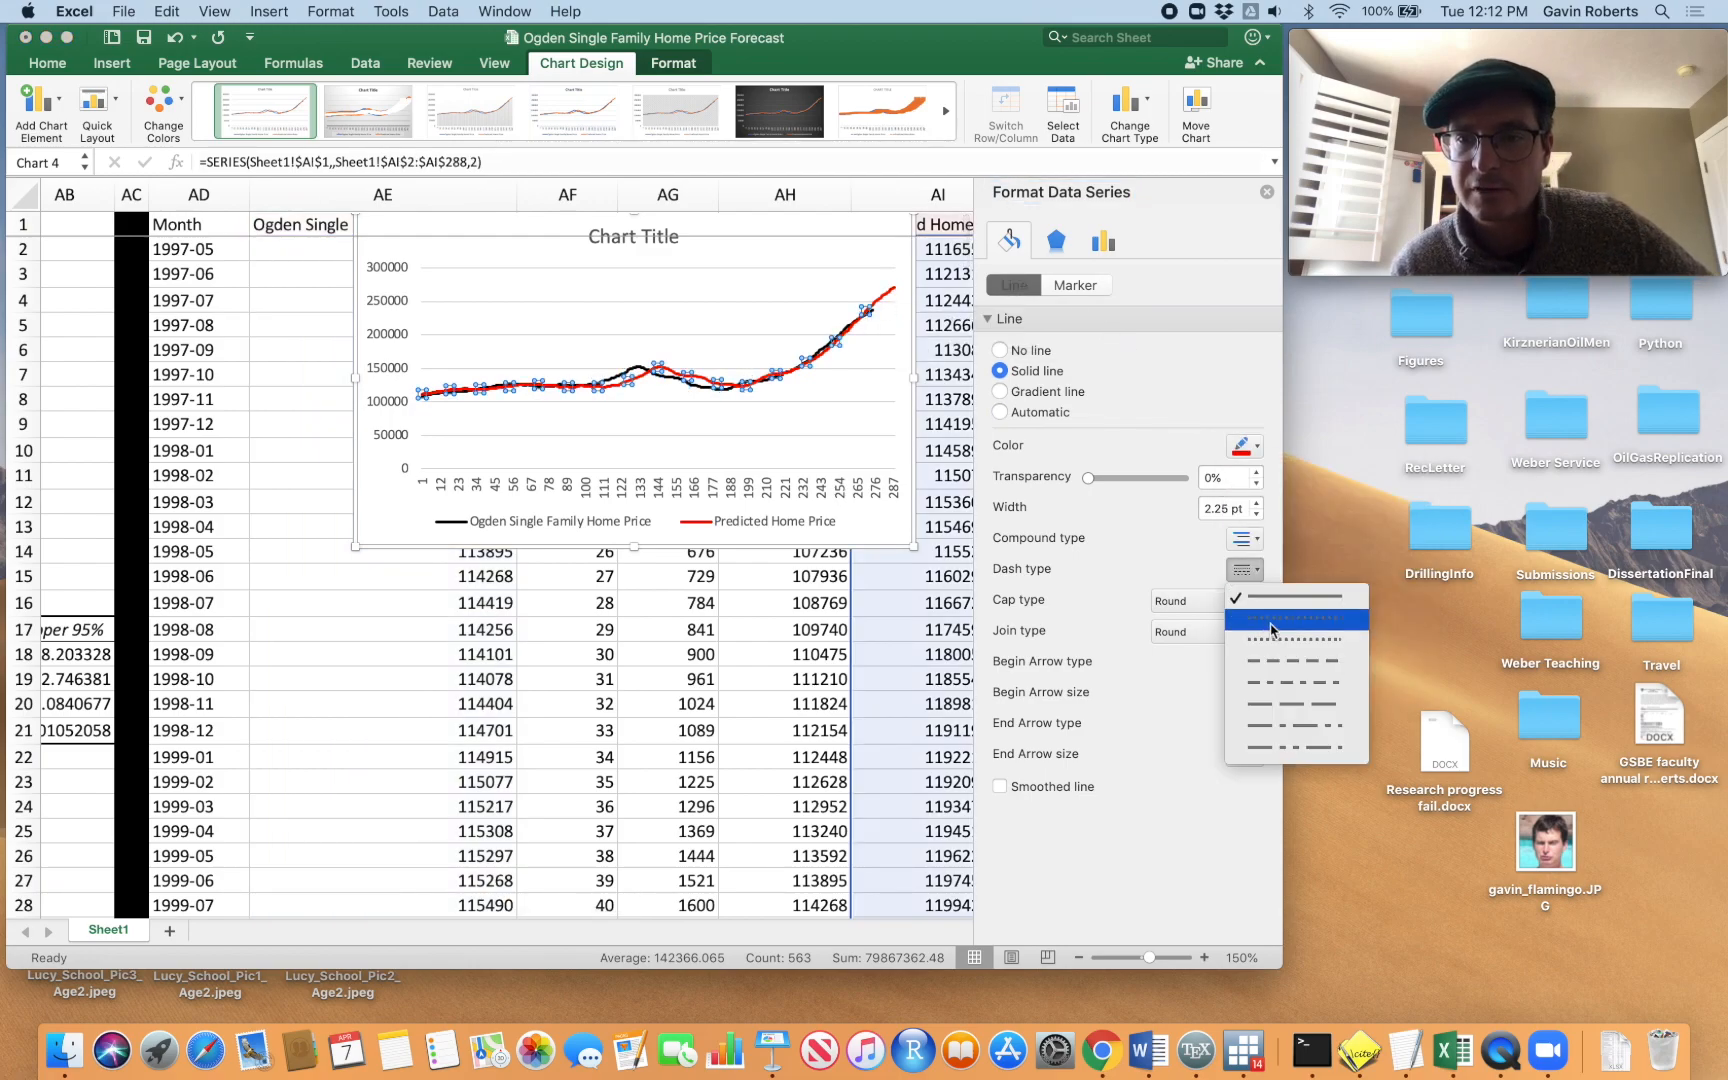
left_click(1280, 665)
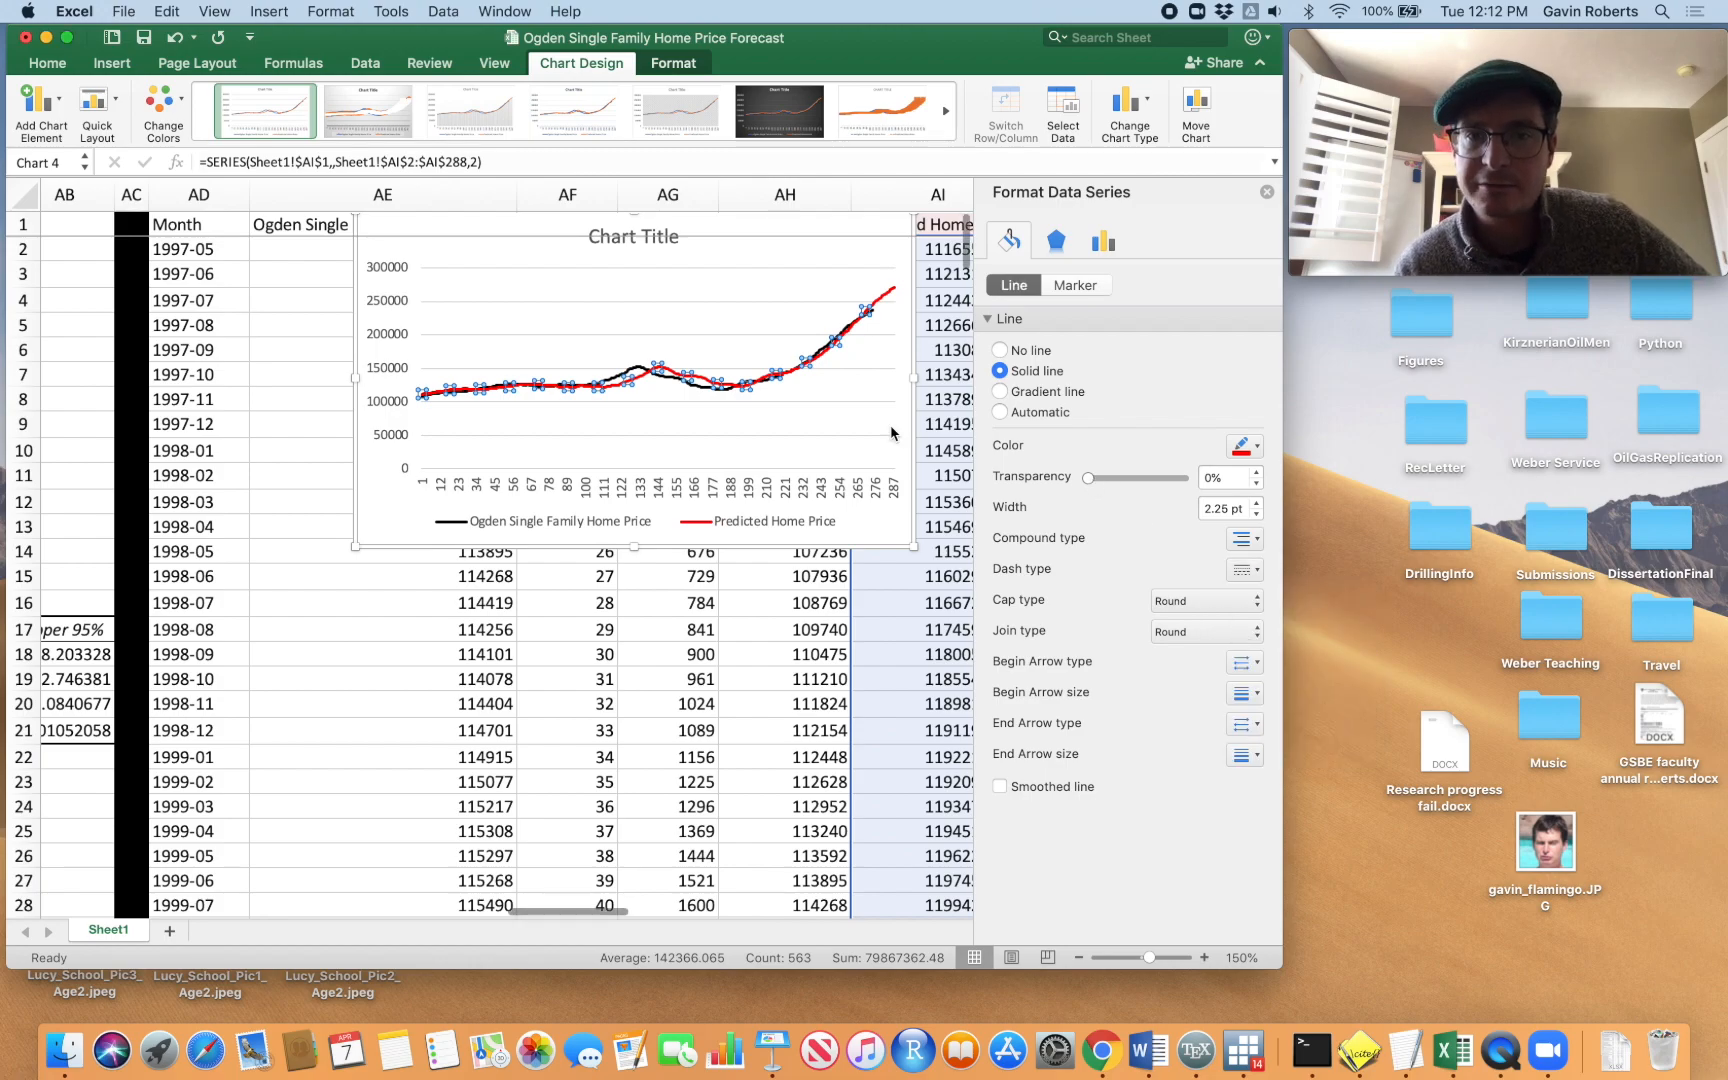
scroll(807, 415, "left", 5)
scroll(805, 418, "right", 5)
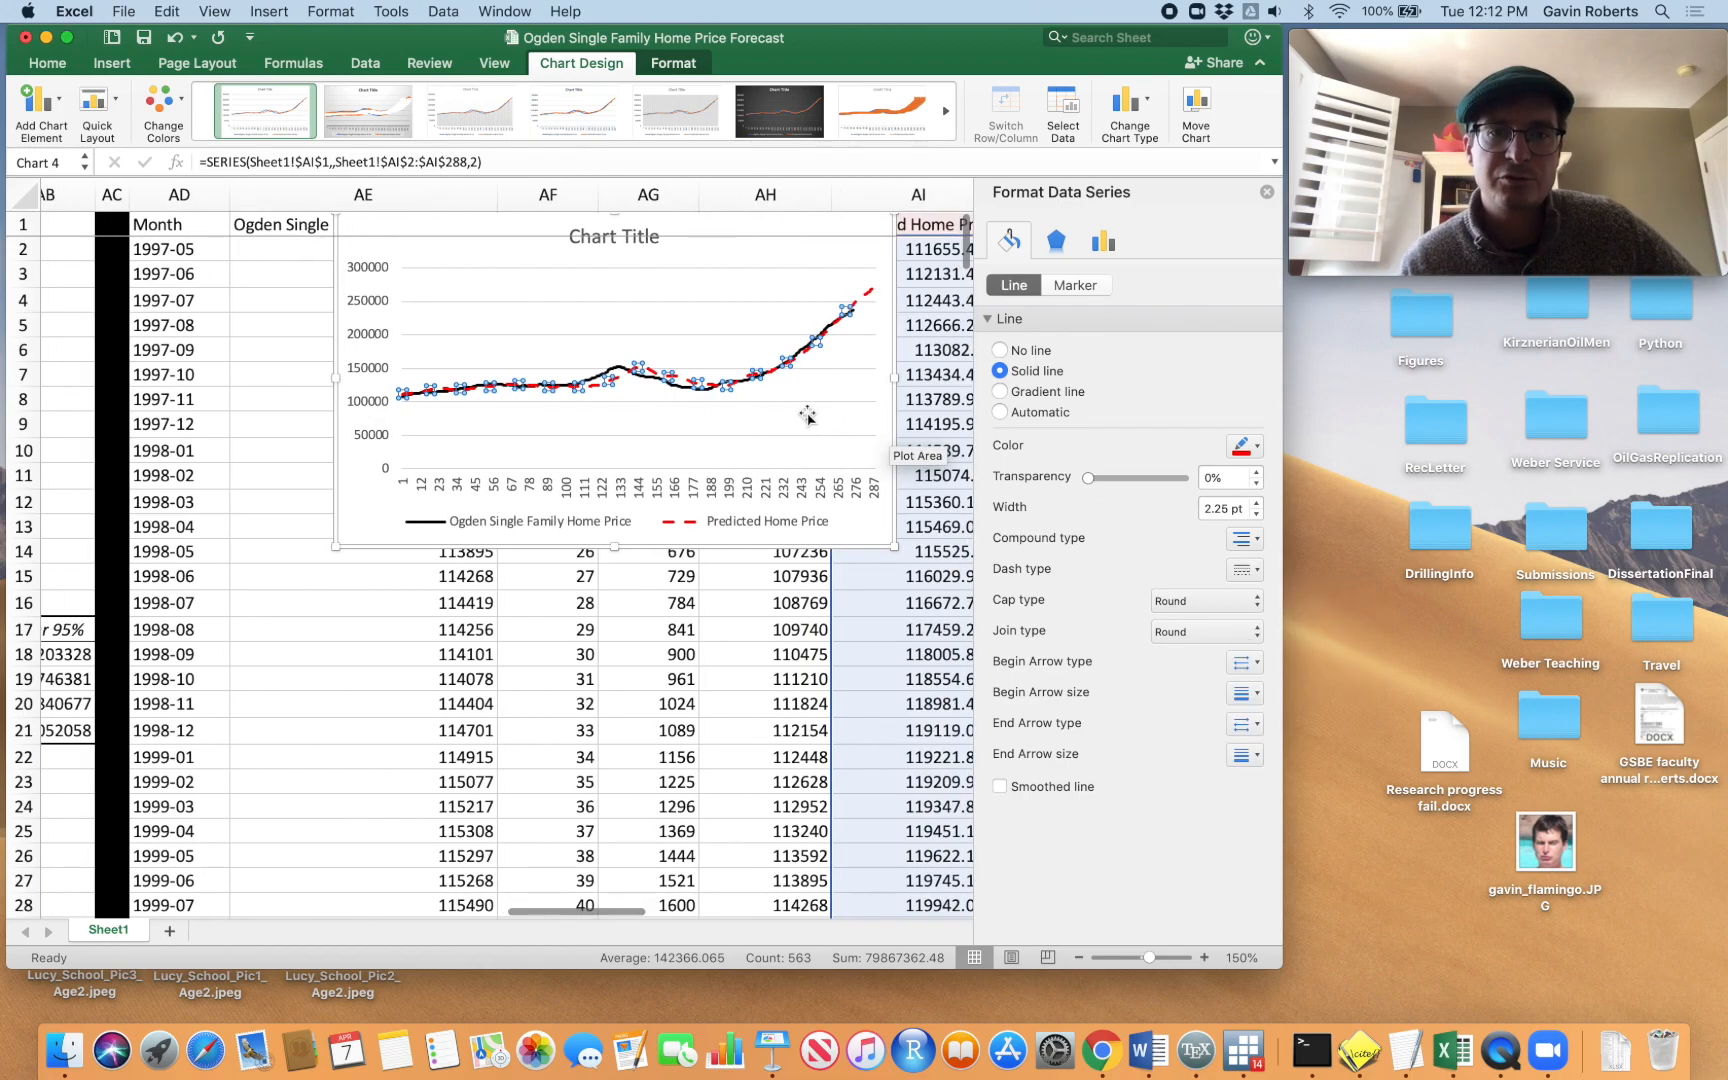
Move the chart below row 5 and enlarge it to cover about rows 6 to 21 from column AE into AI
left_click_drag(378, 512, 303, 586)
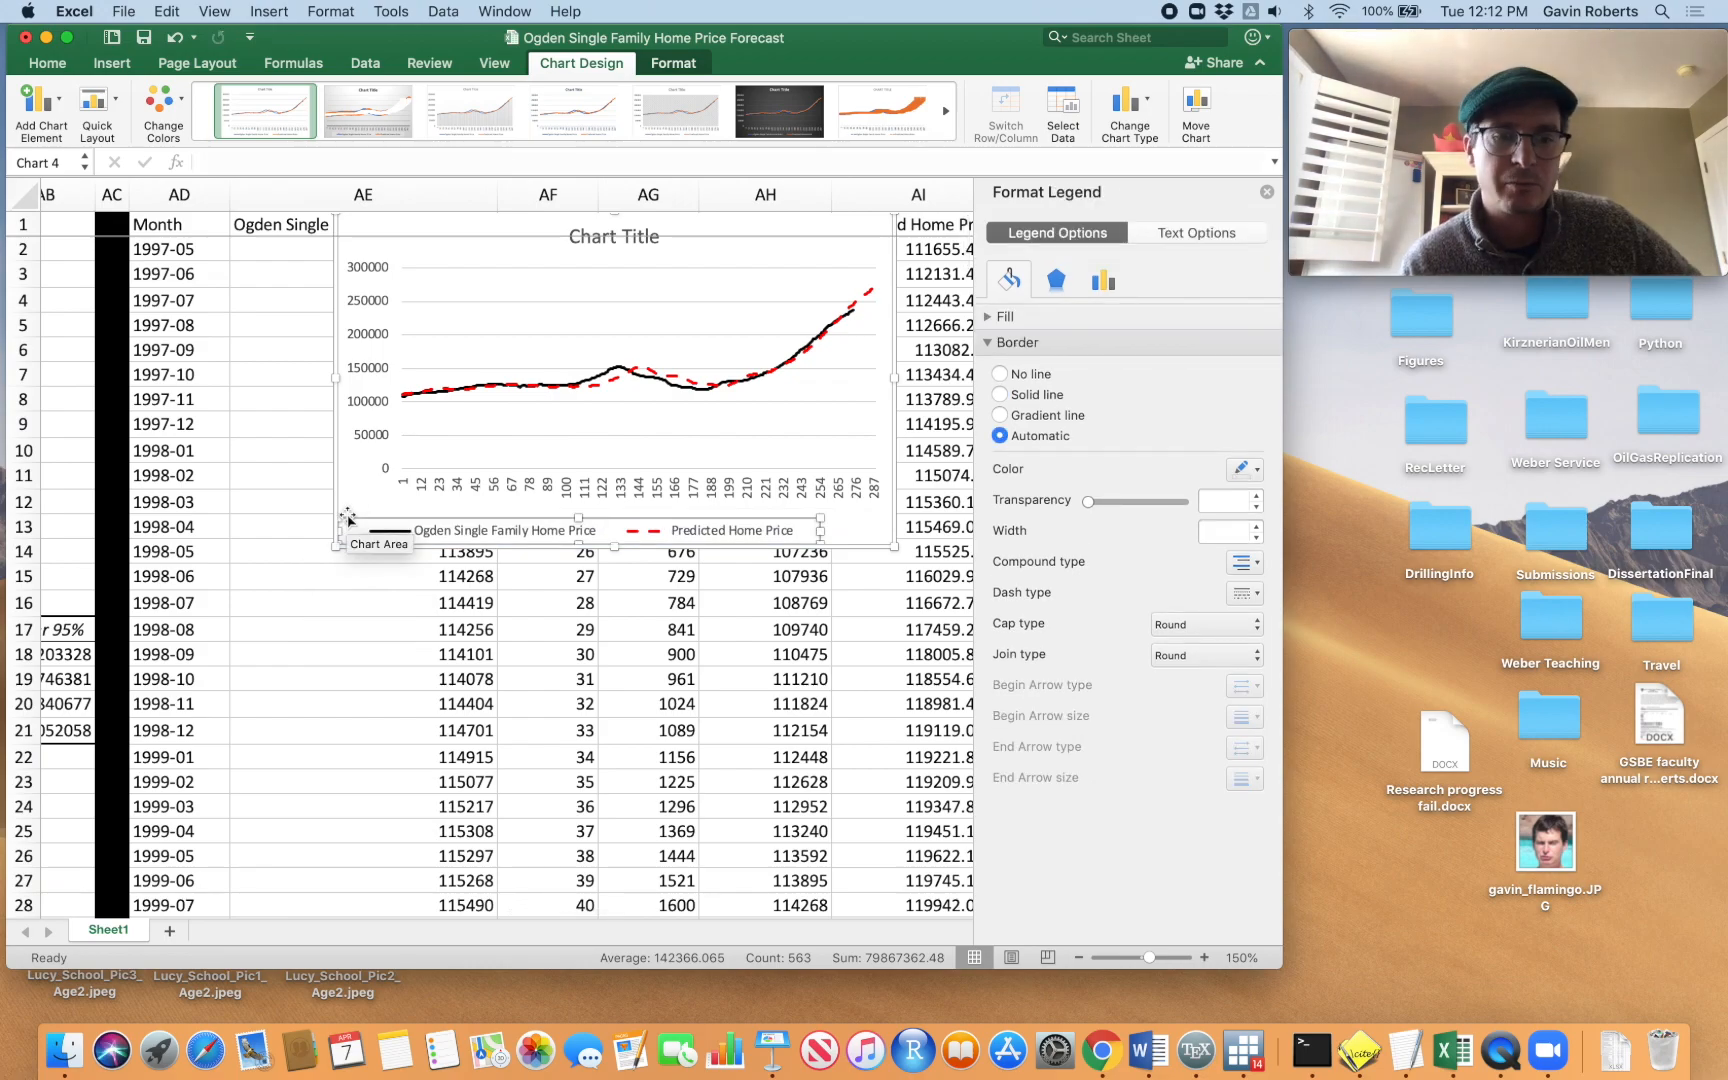
left_click_drag(352, 483, 246, 608)
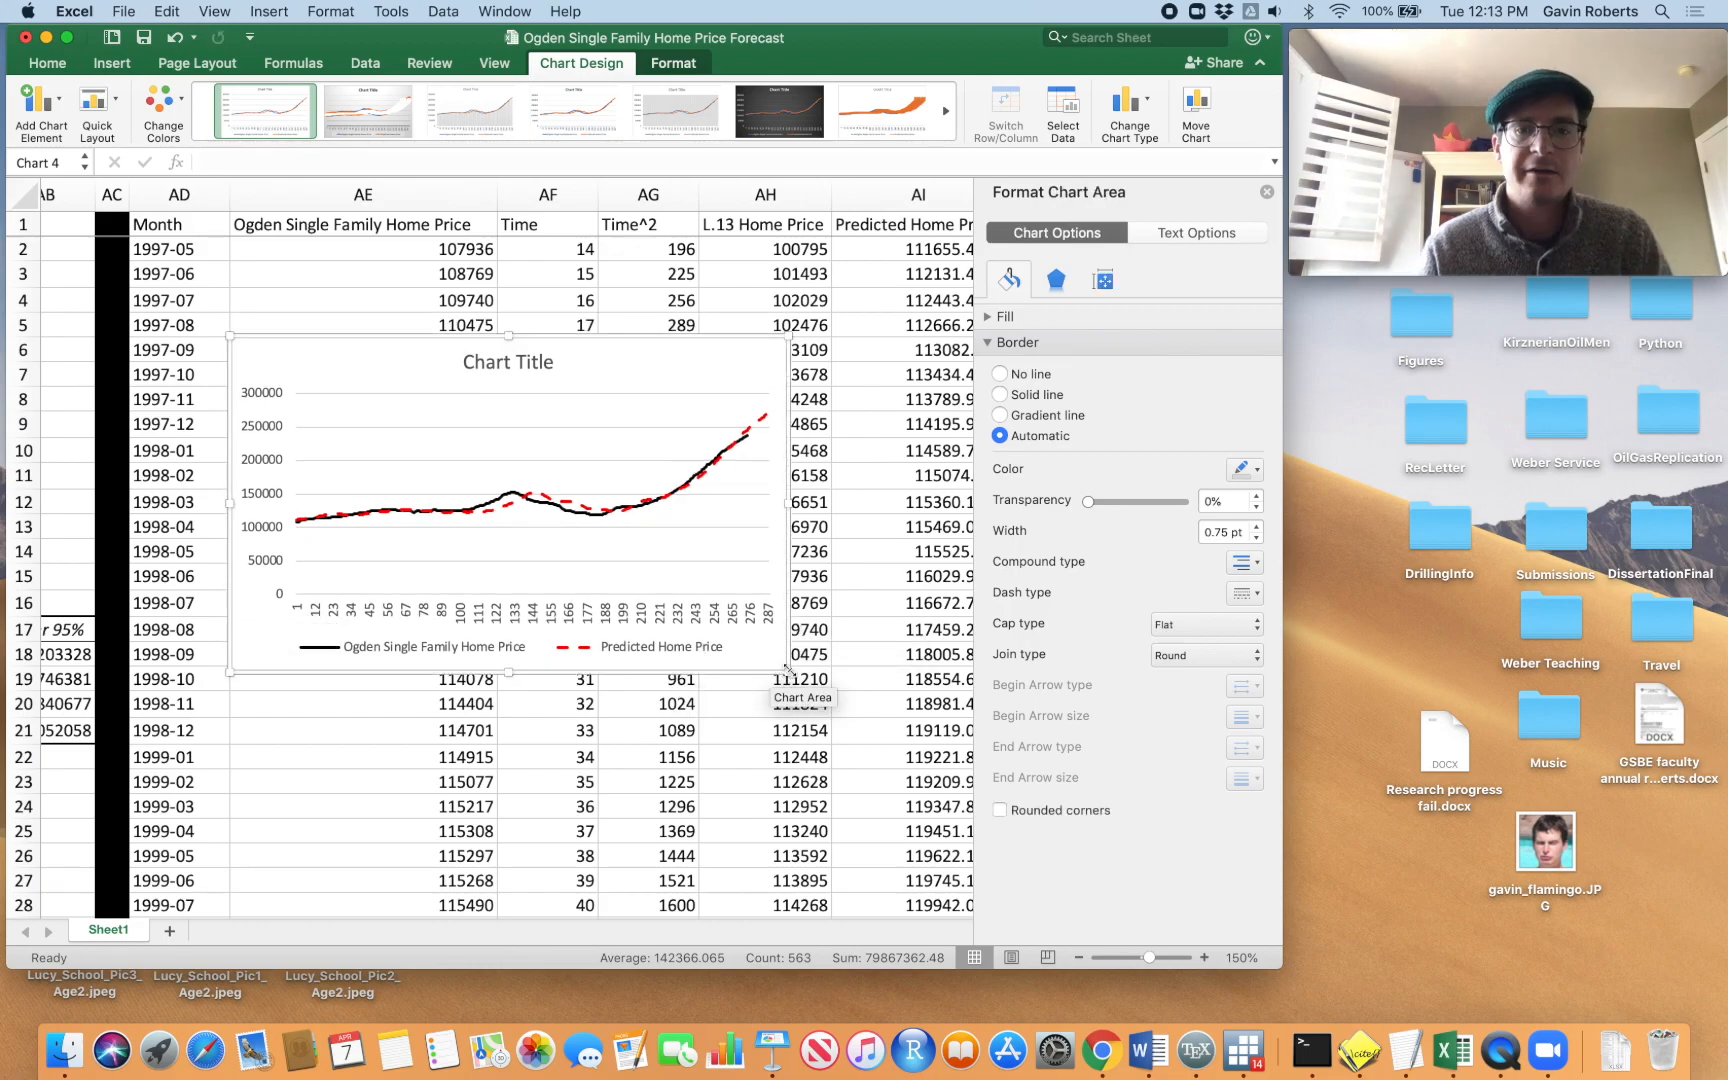
left_click_drag(788, 672, 845, 692)
Change the chart title to "Ogden Home Price Forecast"
left_click(574, 363)
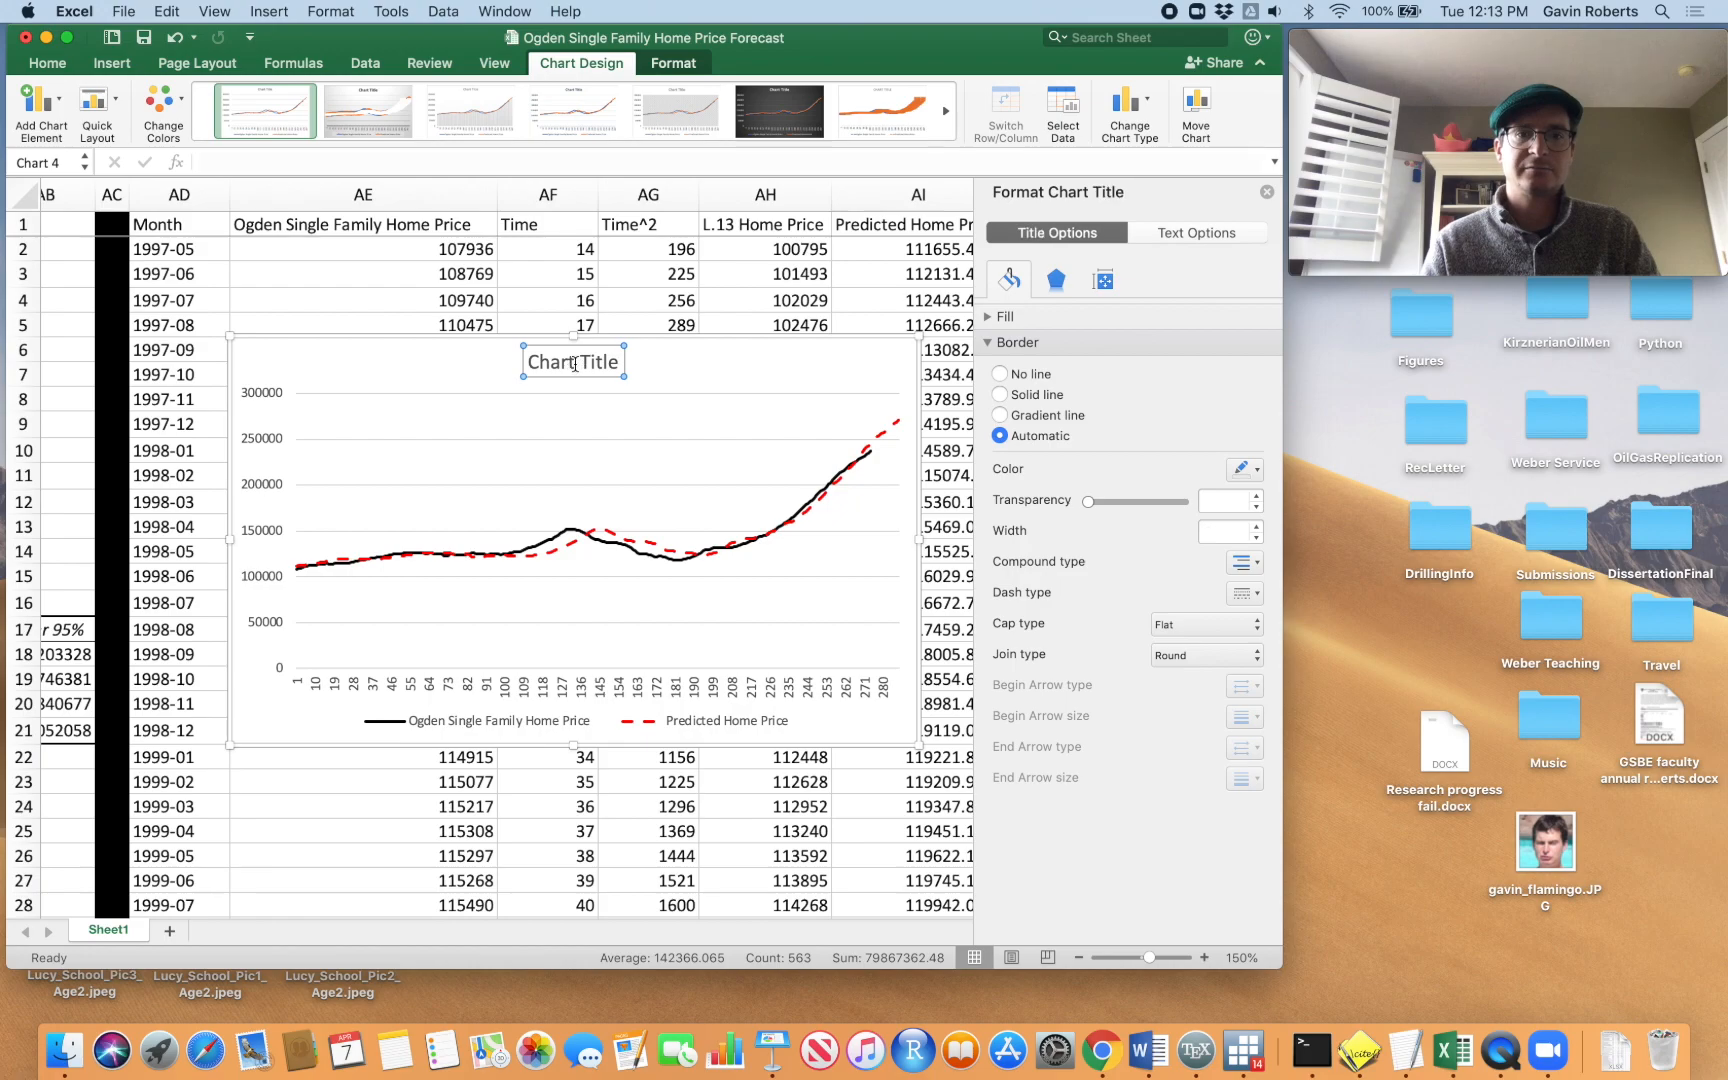
triple_click(574, 364)
left_click(575, 363)
double_click(575, 363)
left_click(575, 363)
double_click(575, 363)
left_click(575, 363)
triple_click(575, 363)
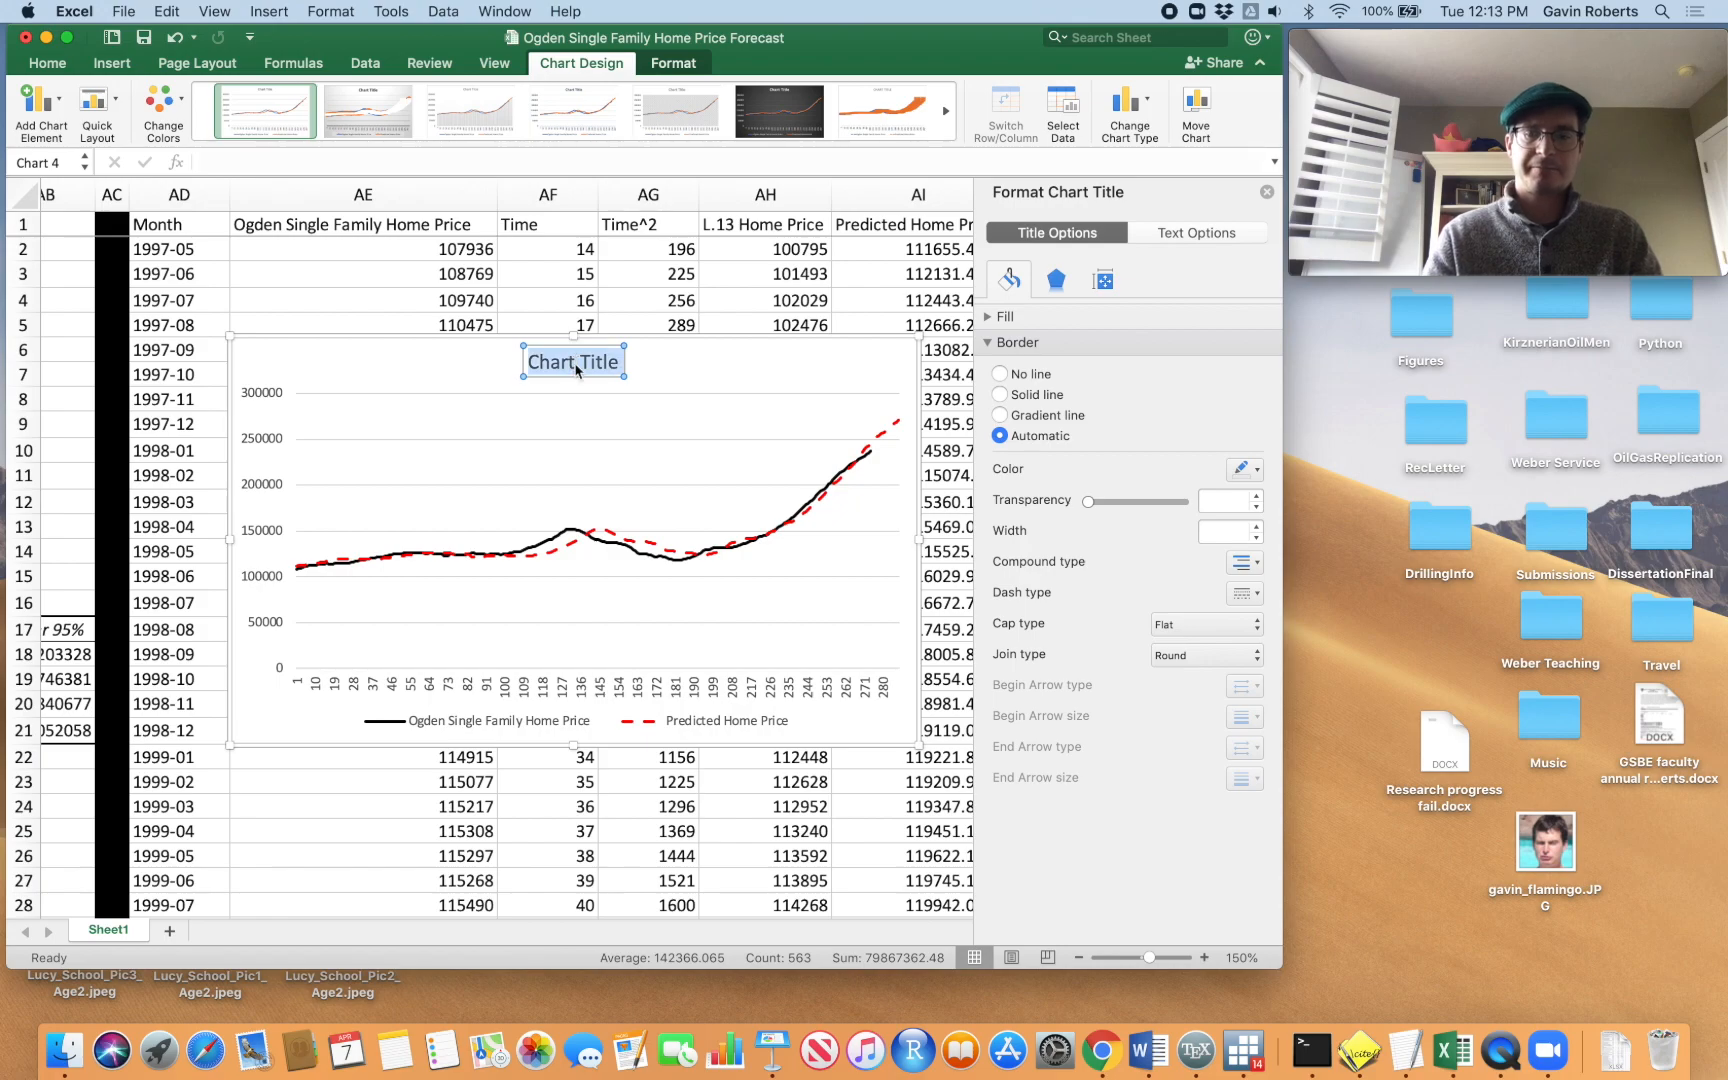
type("Ogden")
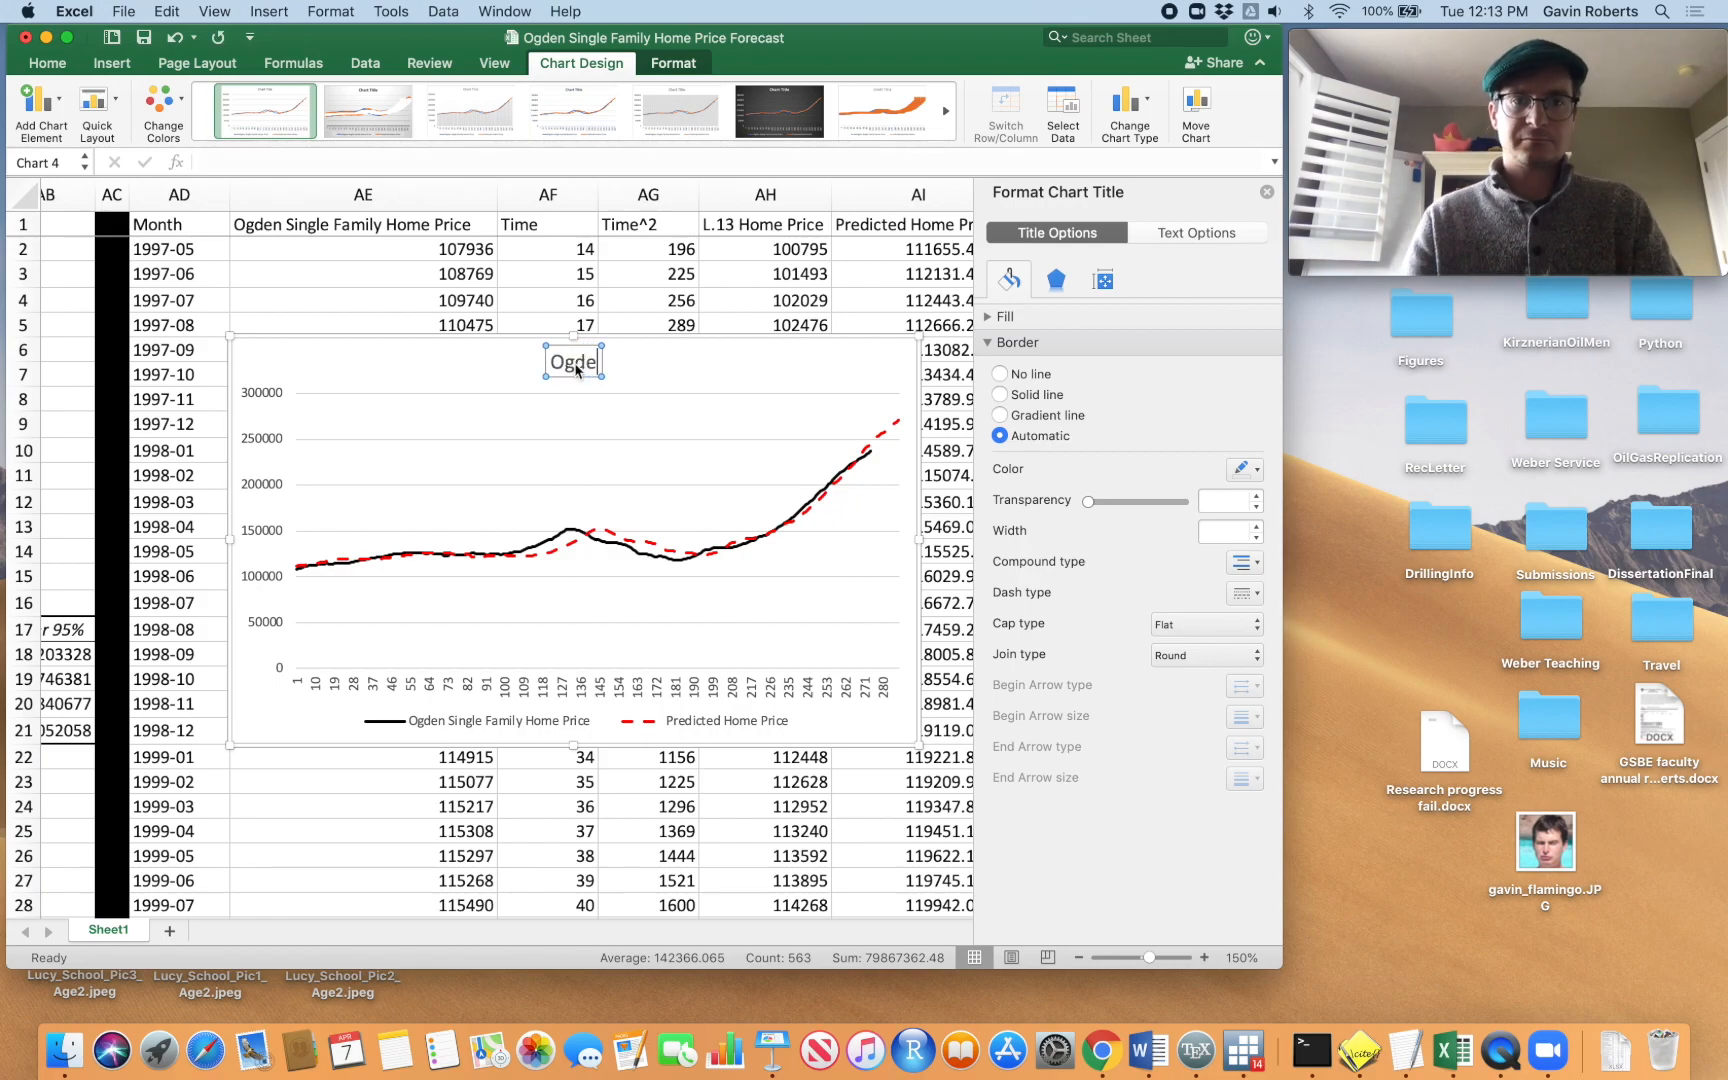
type(" H")
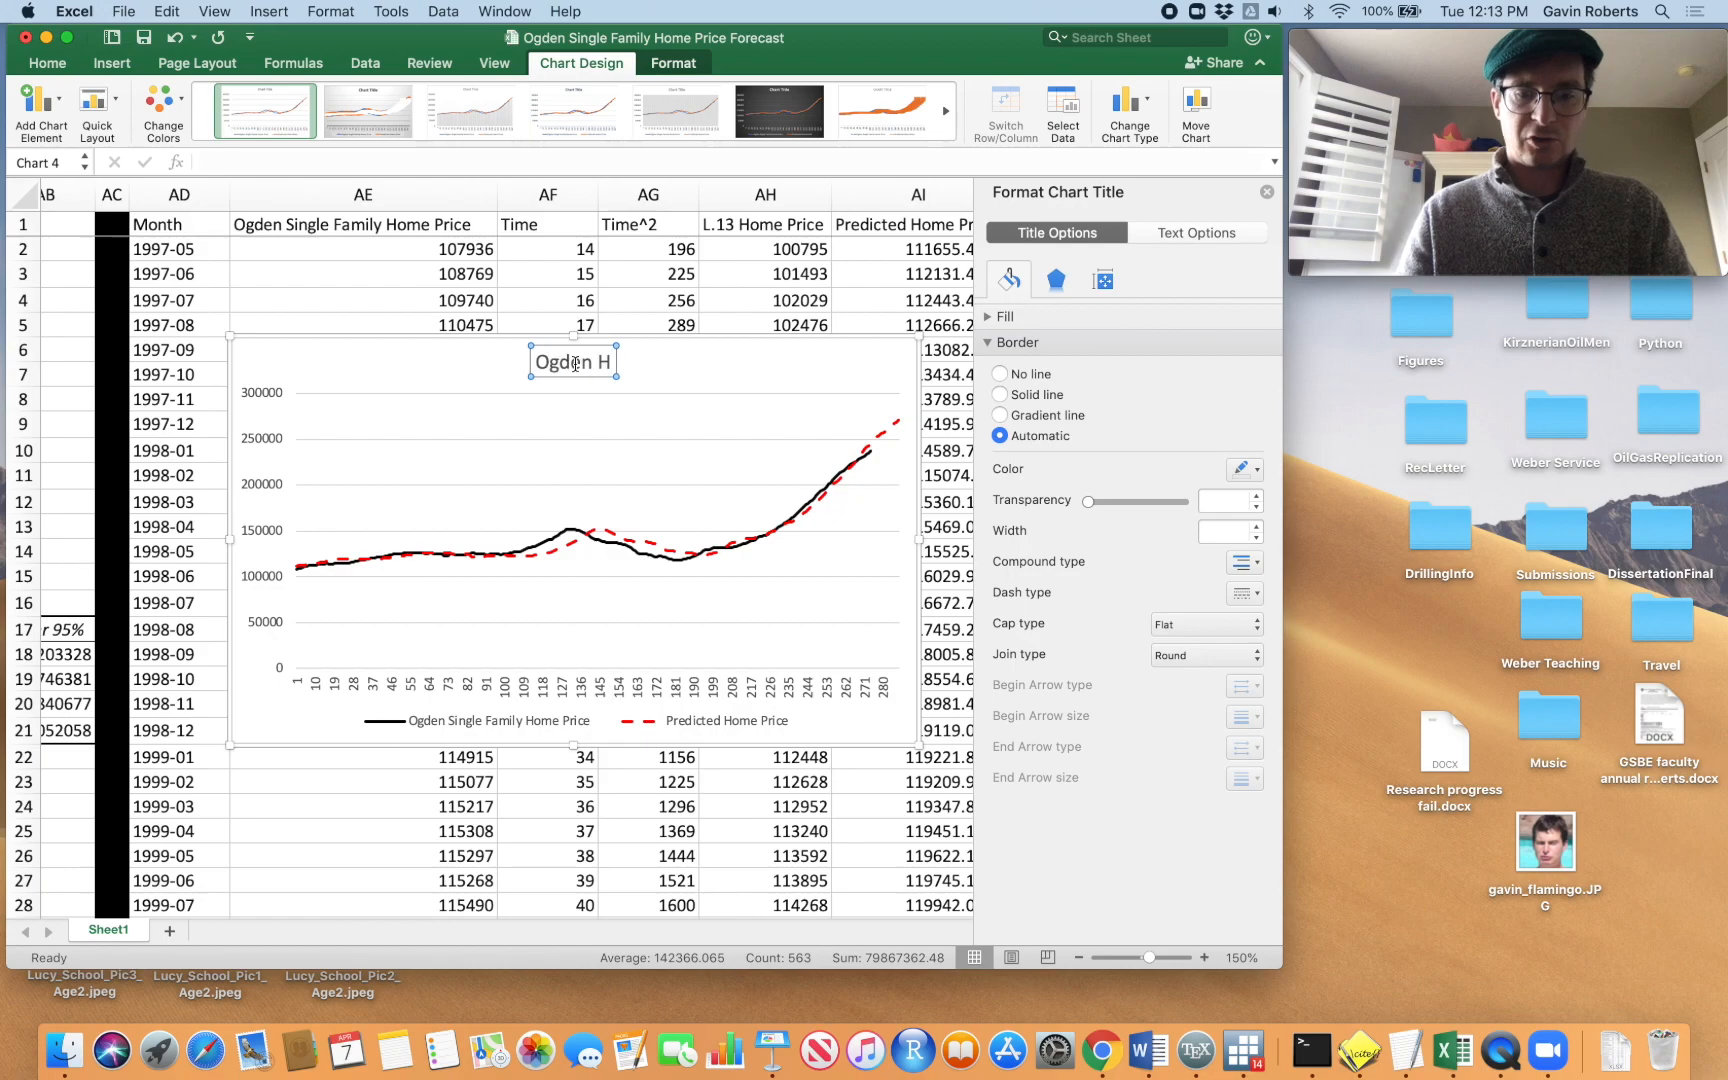
type("ome Price Forecast")
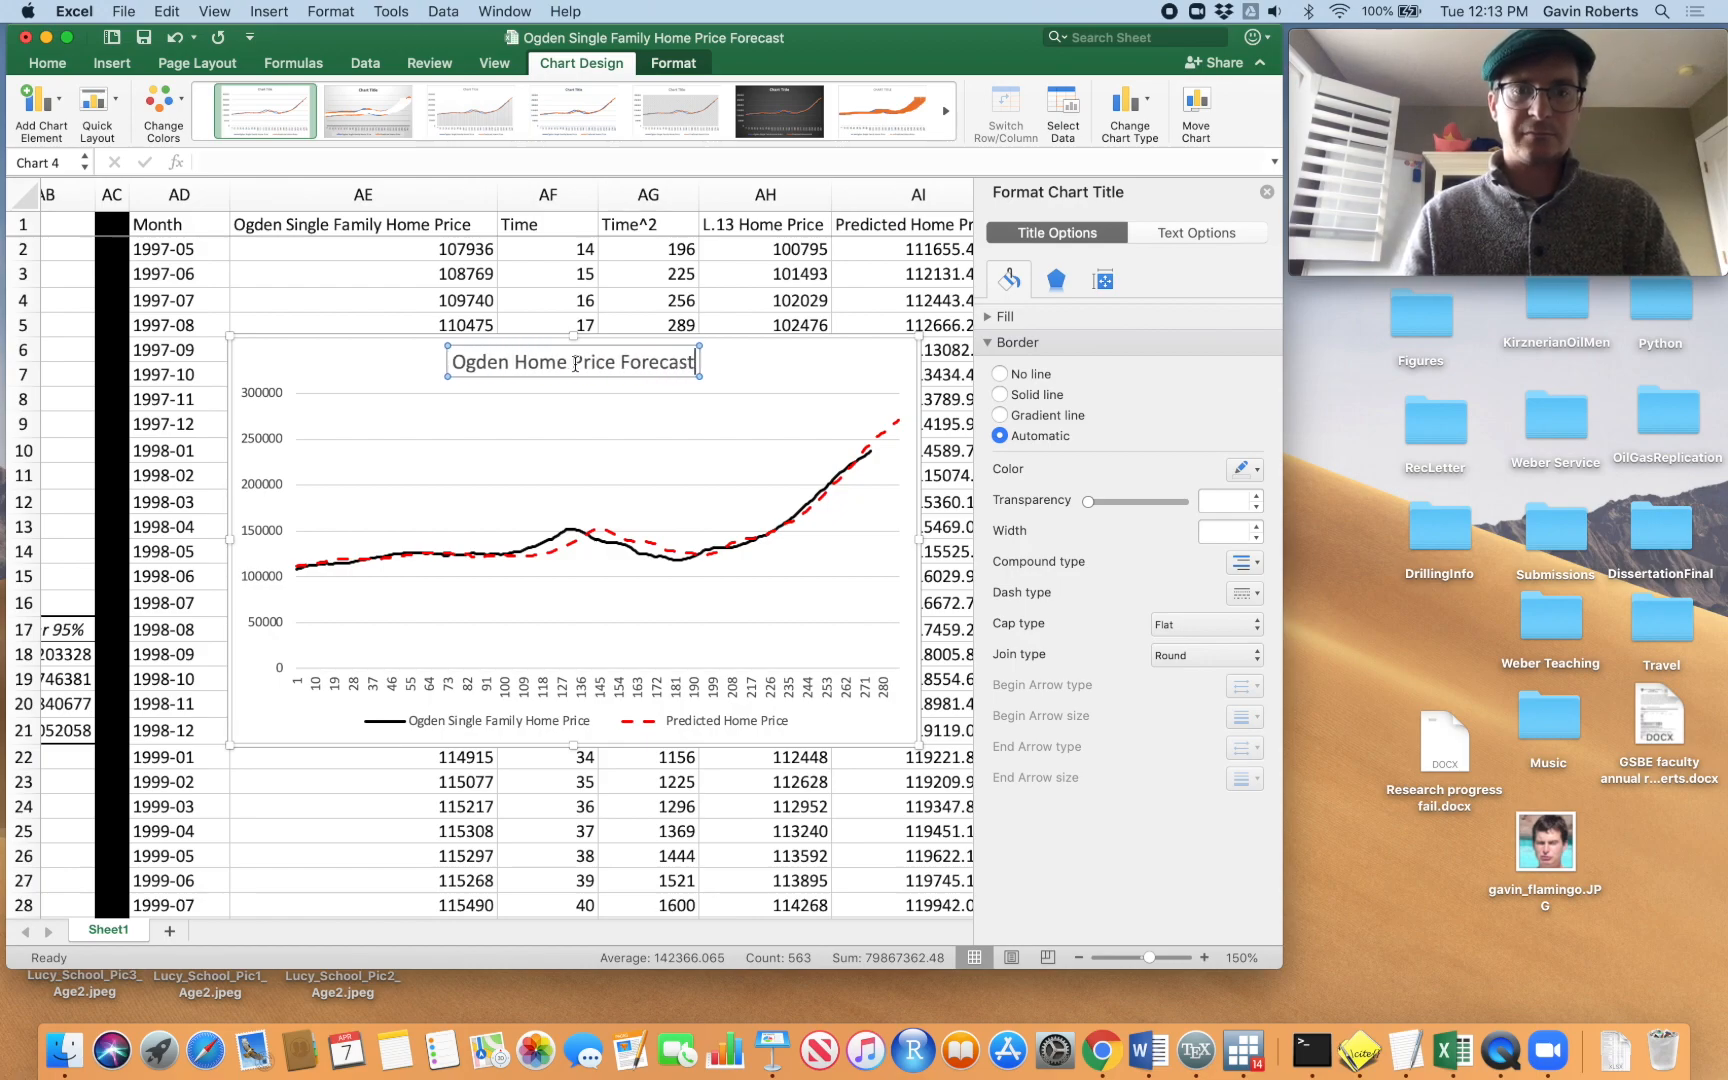
left_click(783, 369)
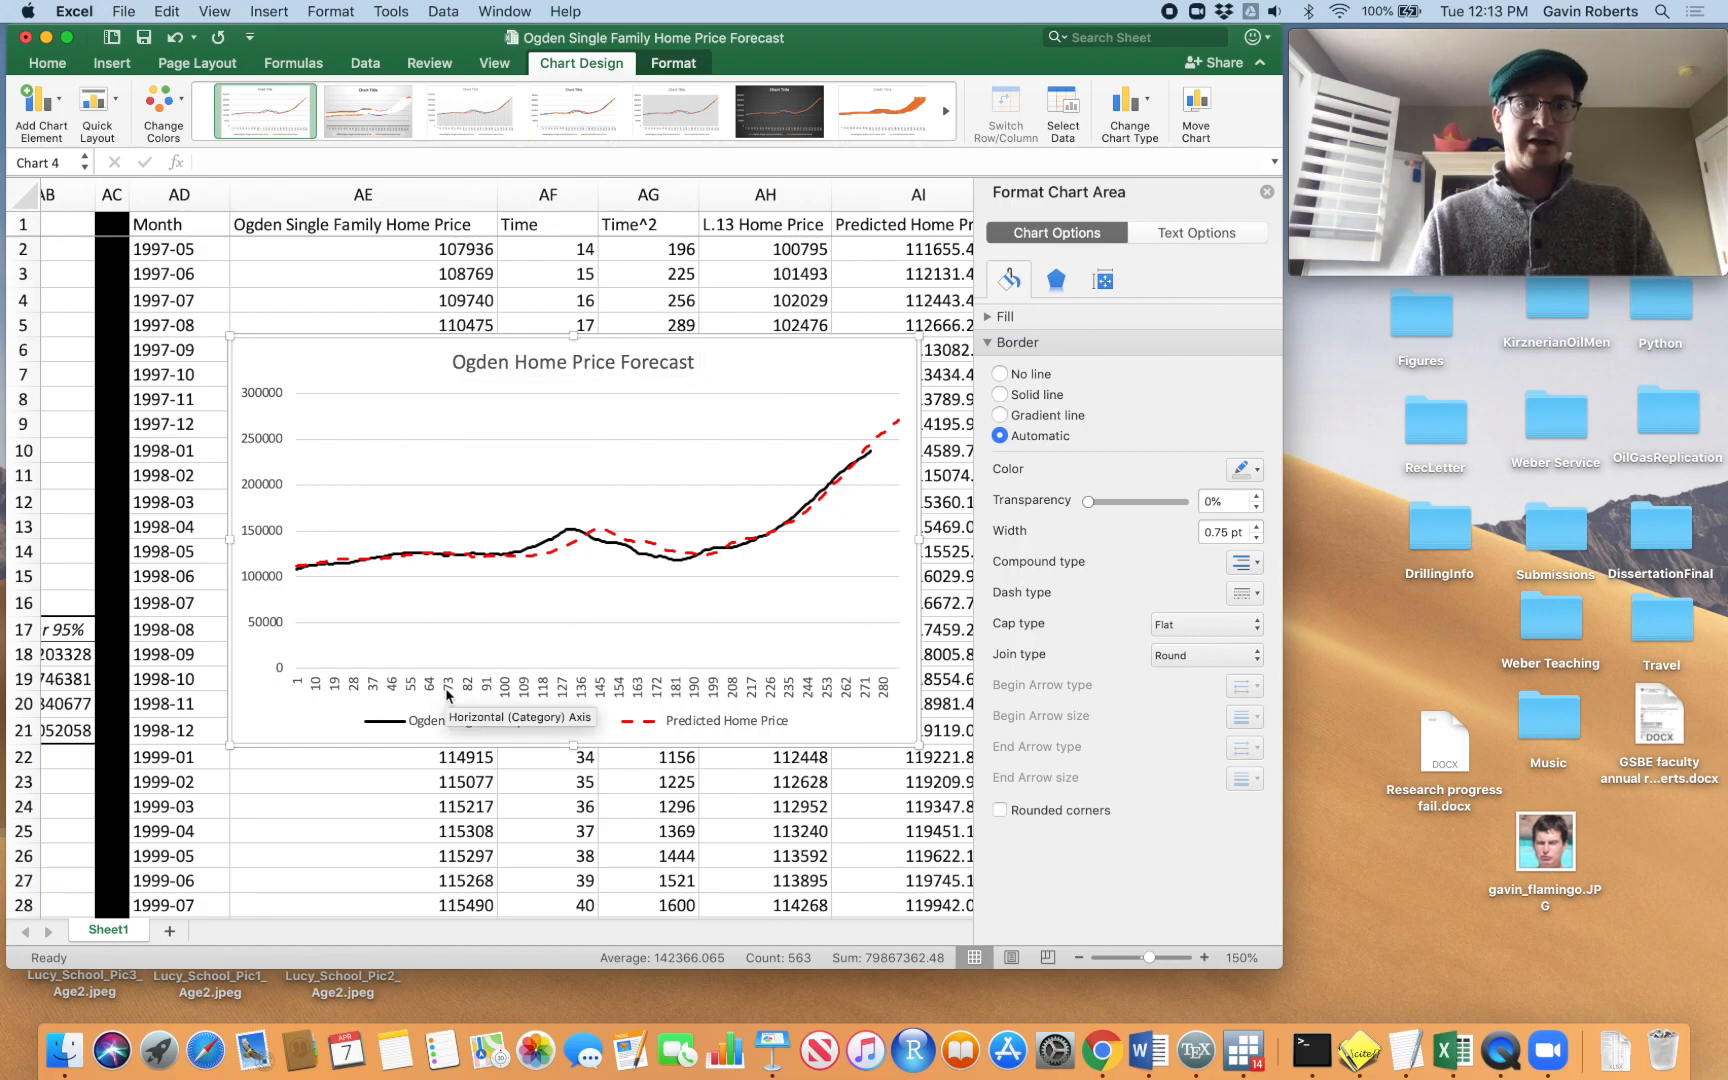
Set the chart's horizontal axis labels to the months in Sheet1!$AD$2:$AD$288
right_click(277, 558)
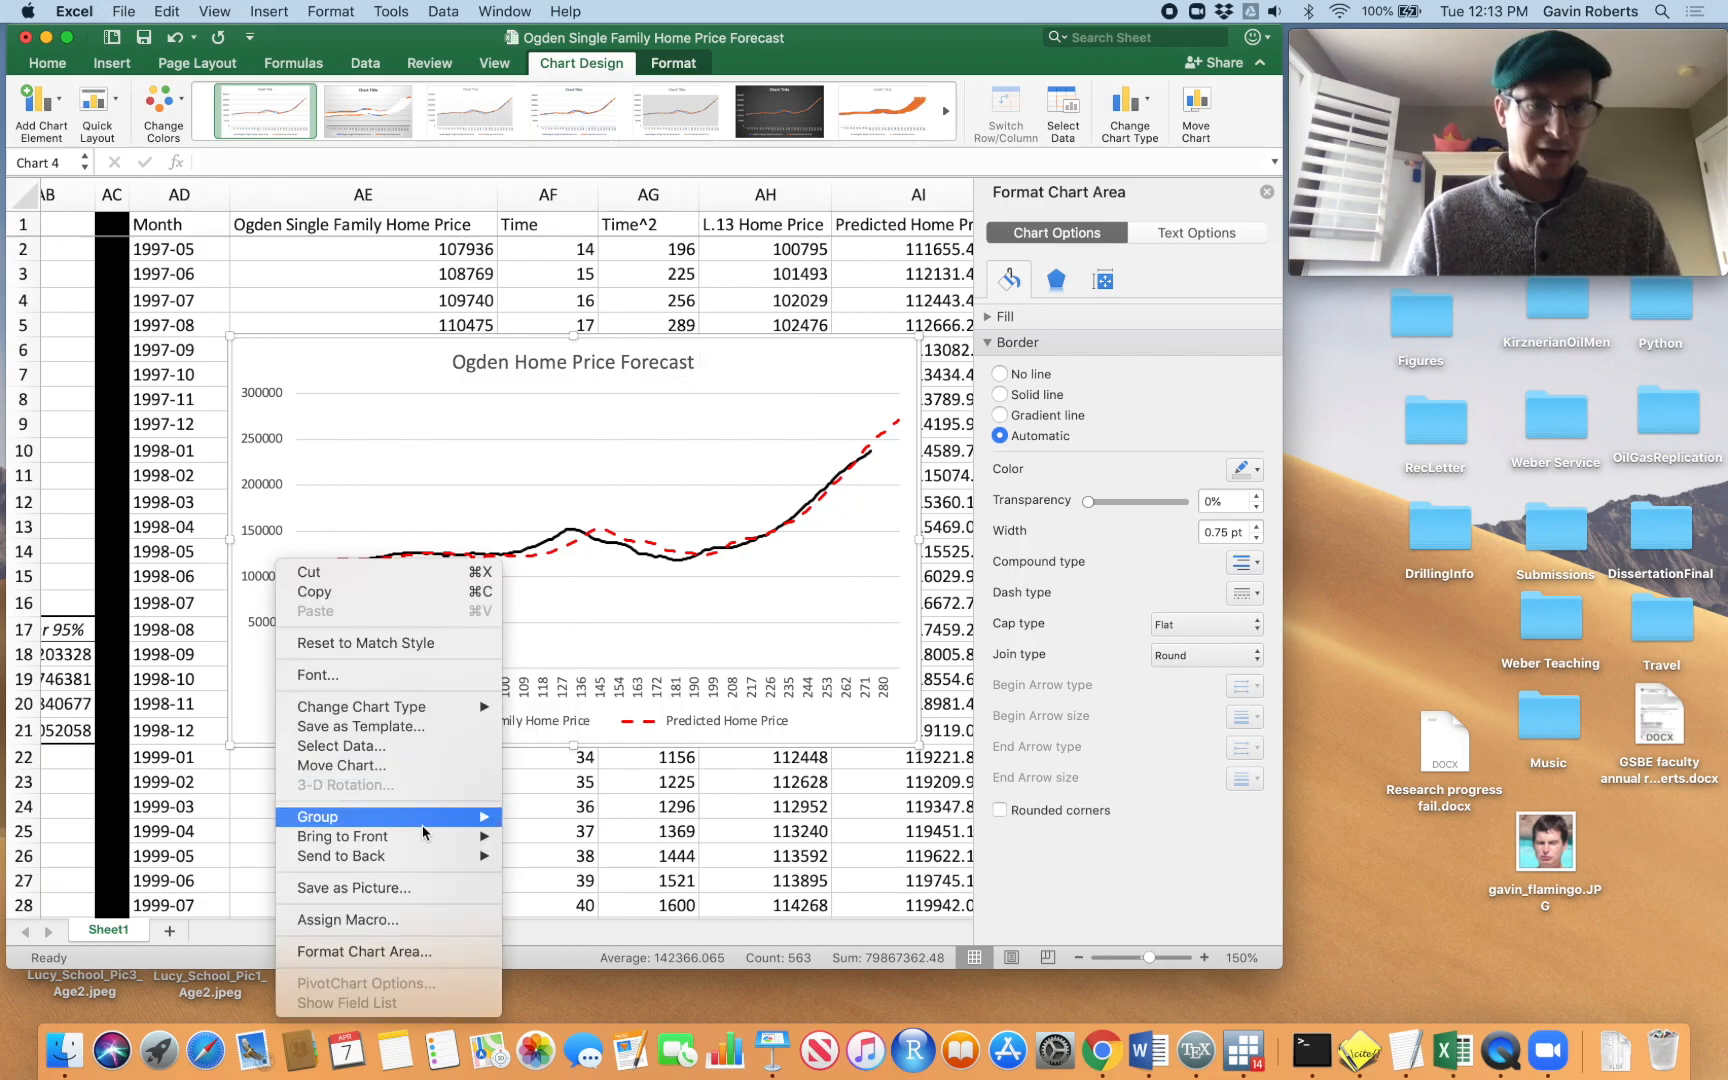
left_click(421, 747)
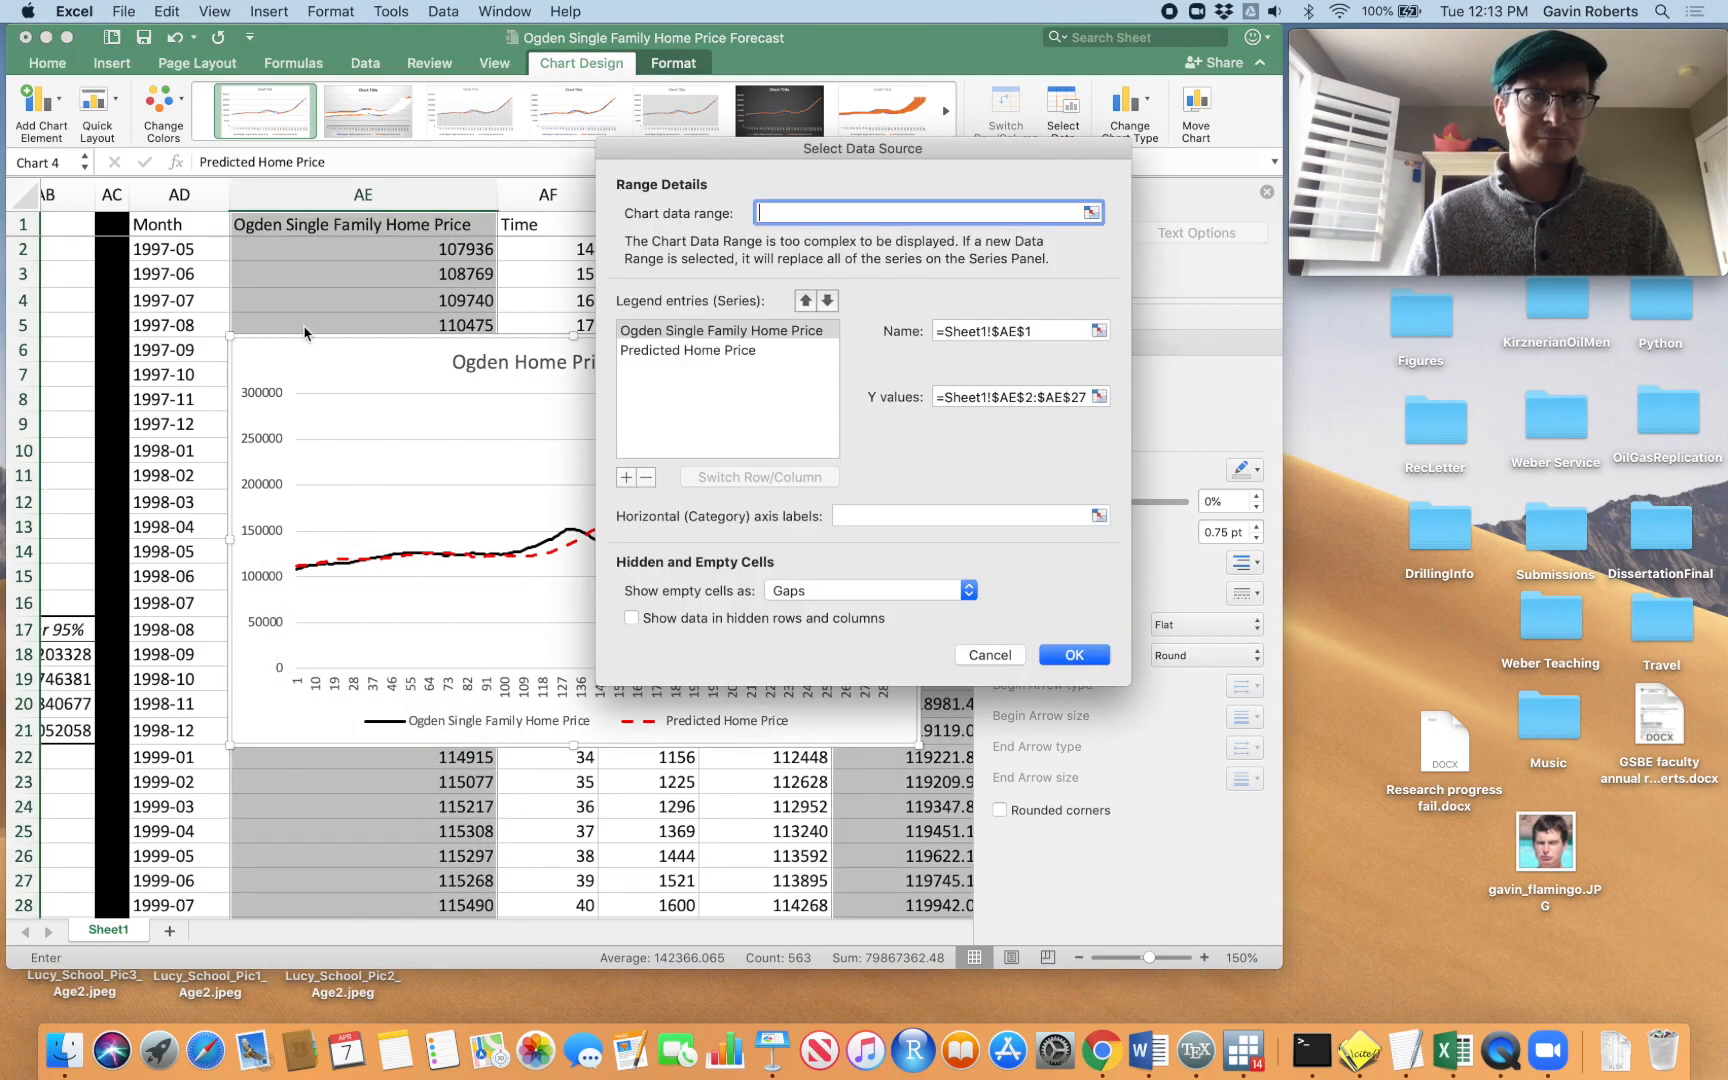
left_click(892, 517)
left_click(185, 250)
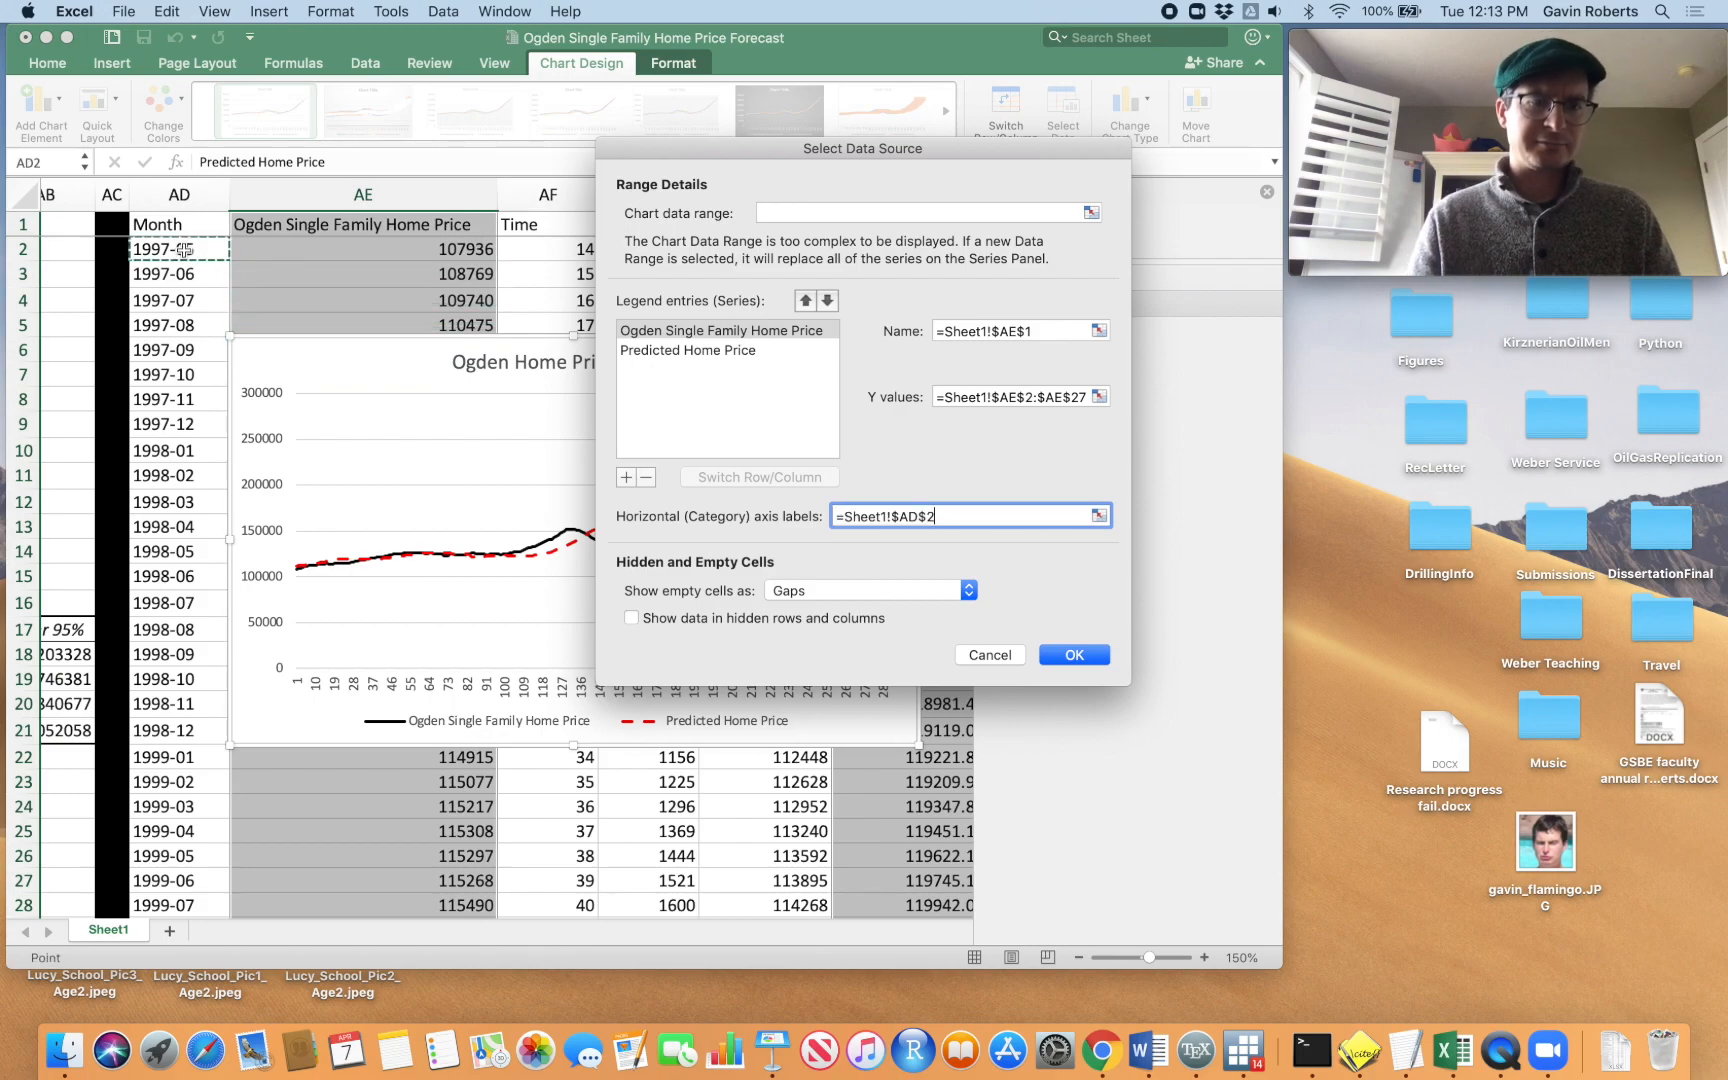
key("super+shift+Down")
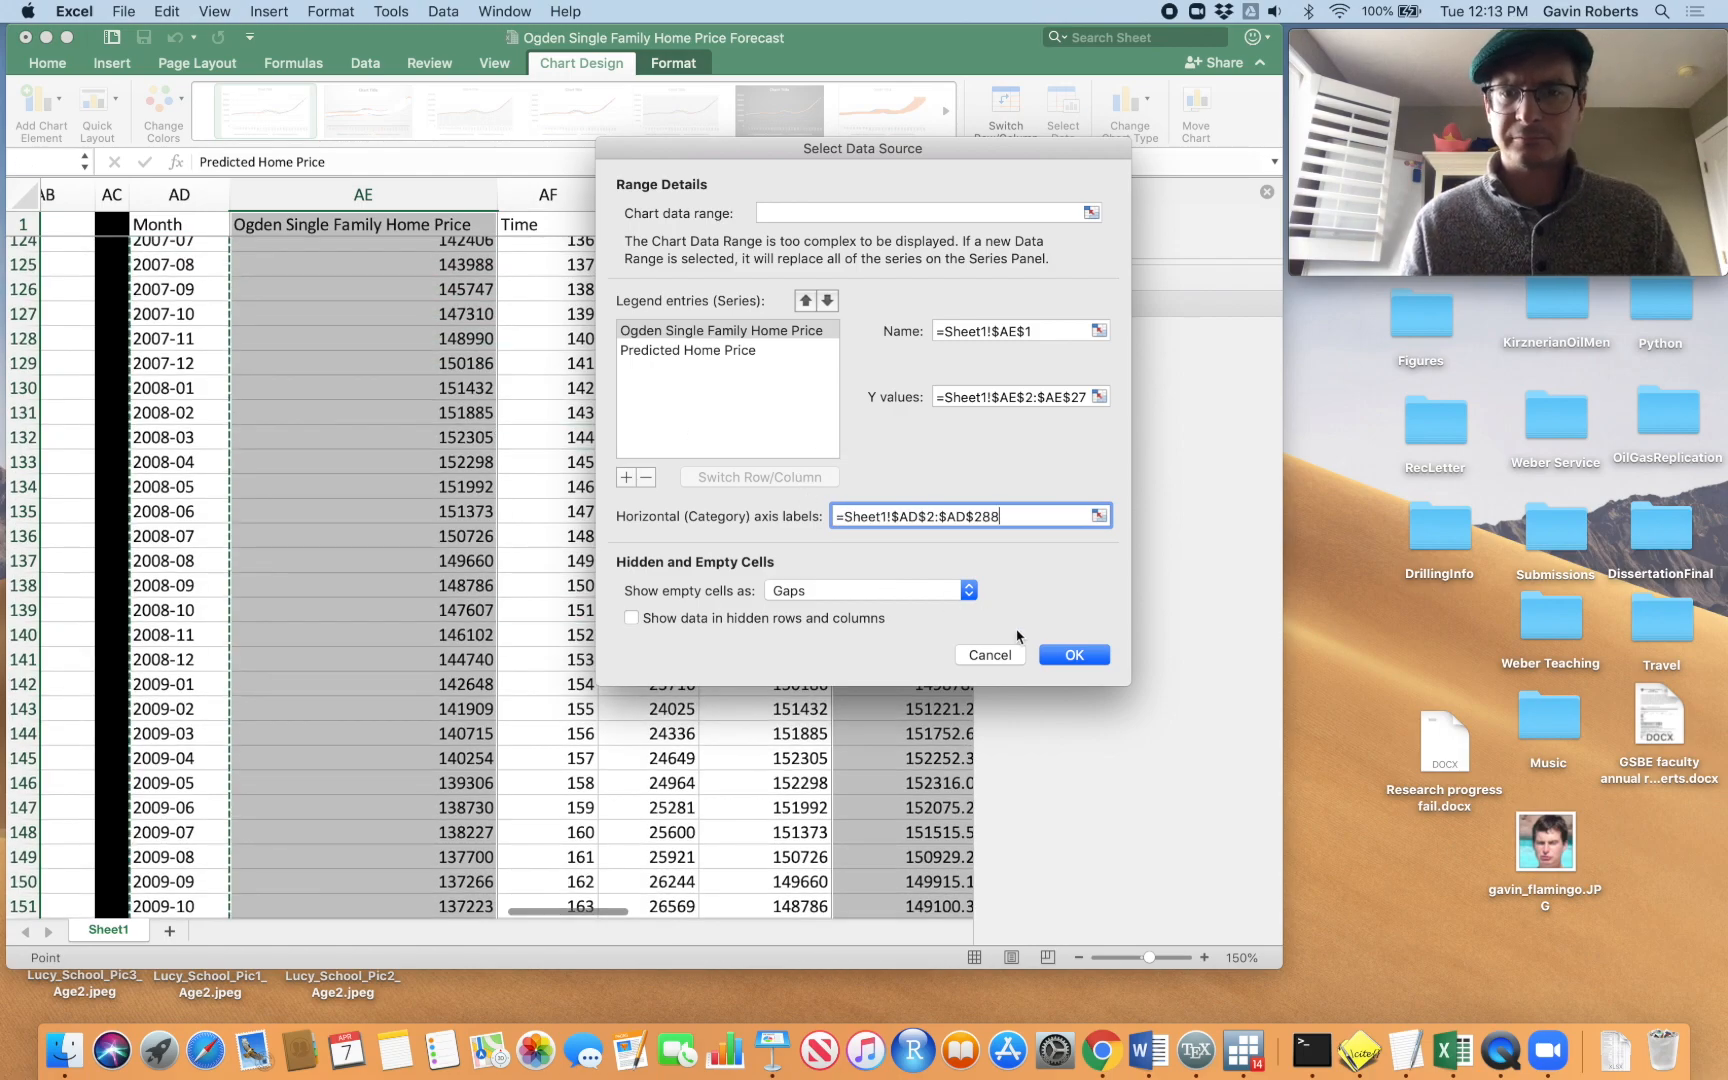
left_click(1068, 655)
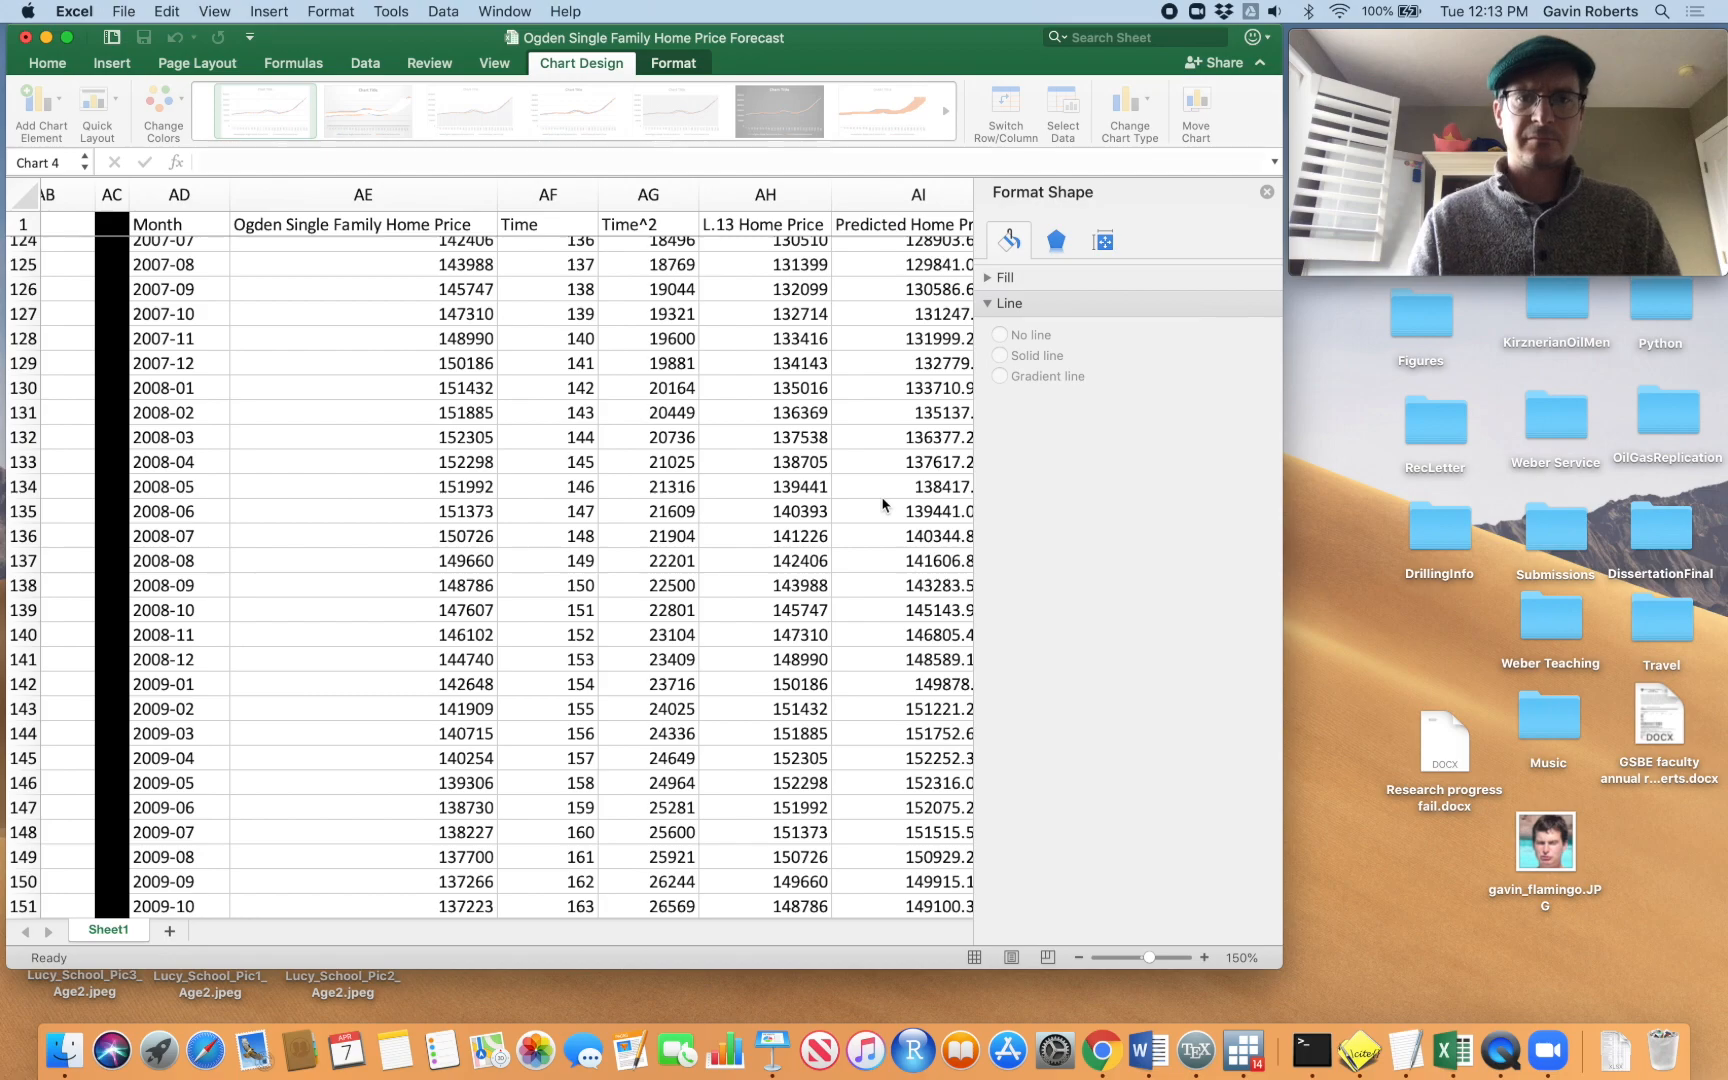
Widen the forecast chart on both sides to span columns AB to AJ, and enlarge the workbook window
scroll(882, 505, "up", 20)
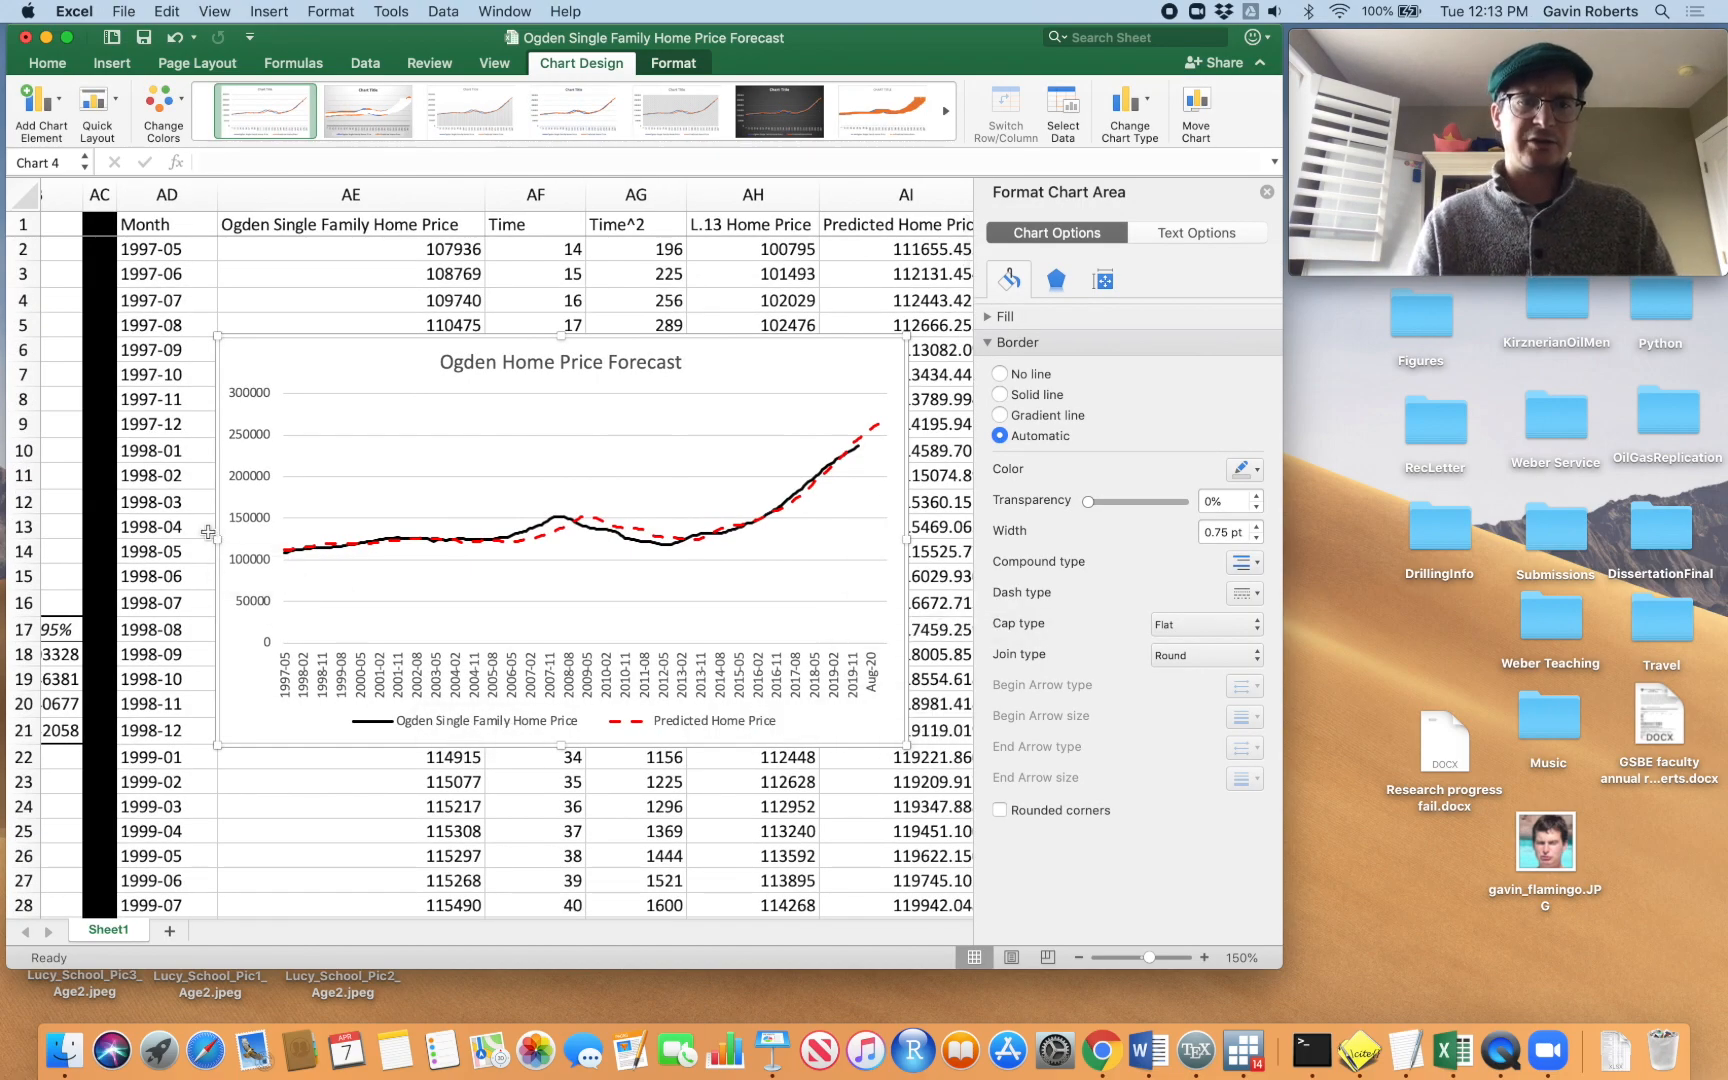
left_click_drag(213, 537, 59, 530)
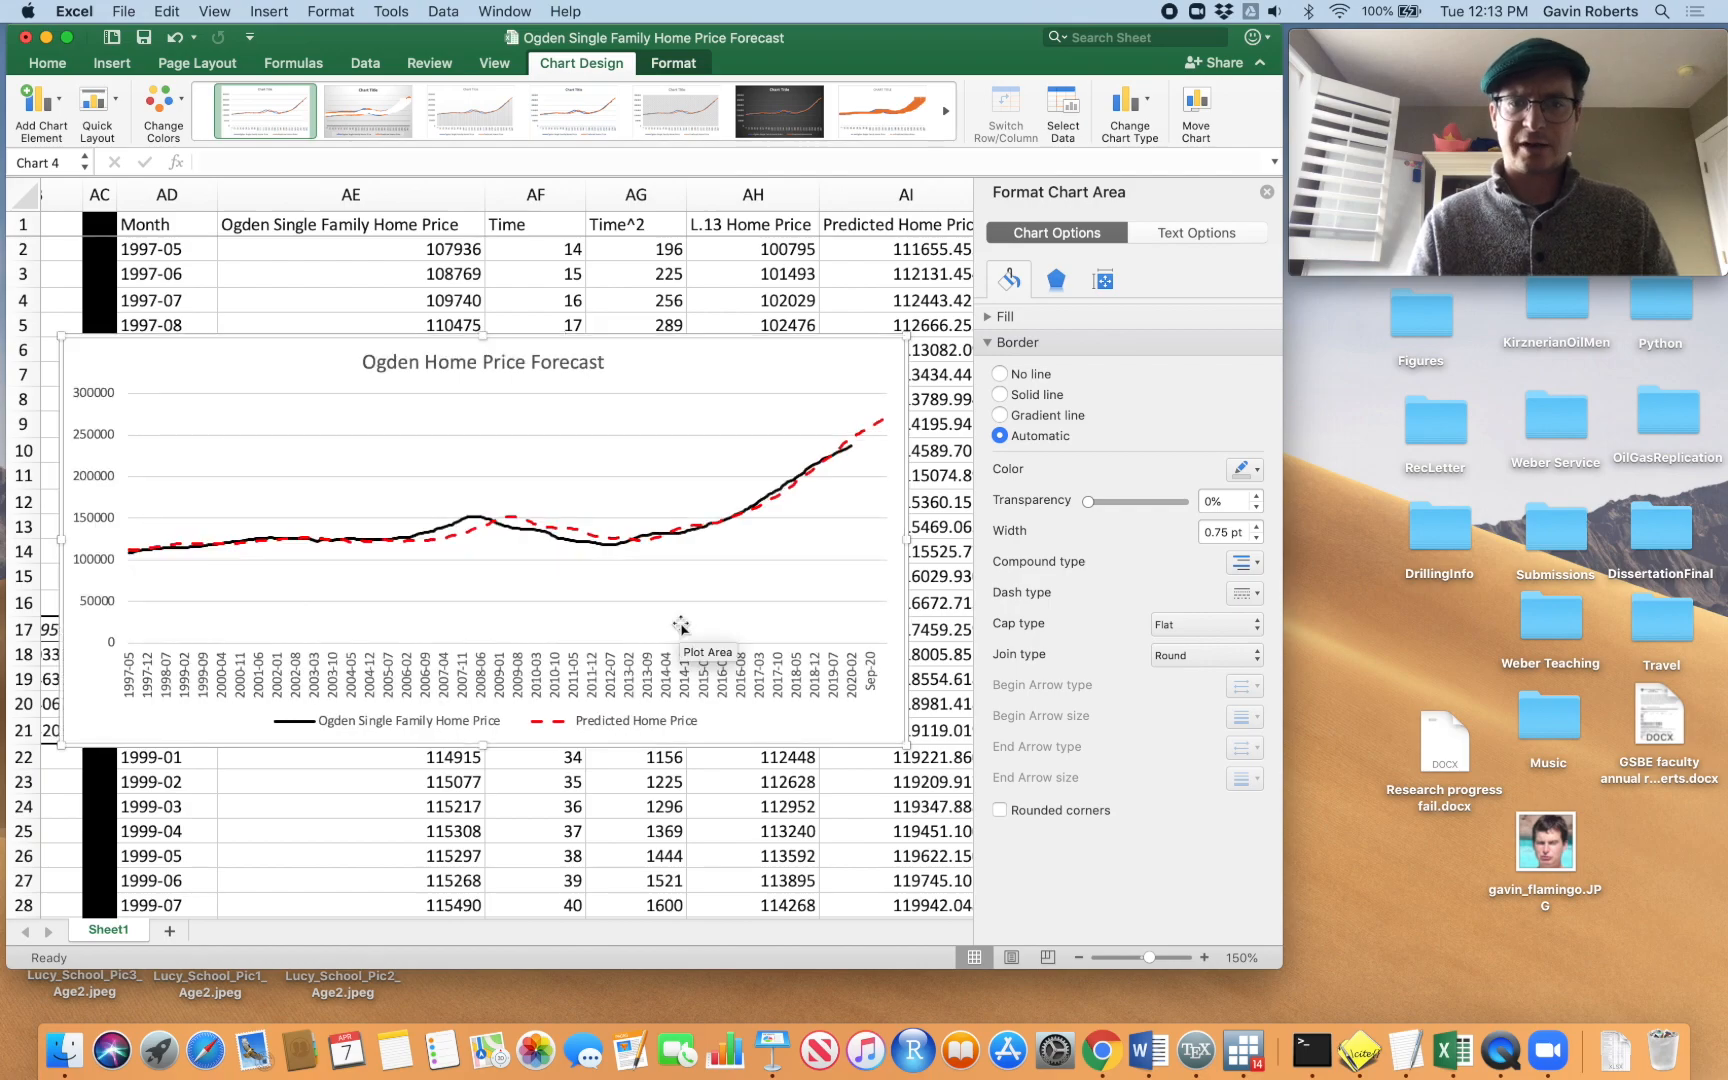
scroll(785, 703, "down", 1)
scroll(880, 370, "right", 4)
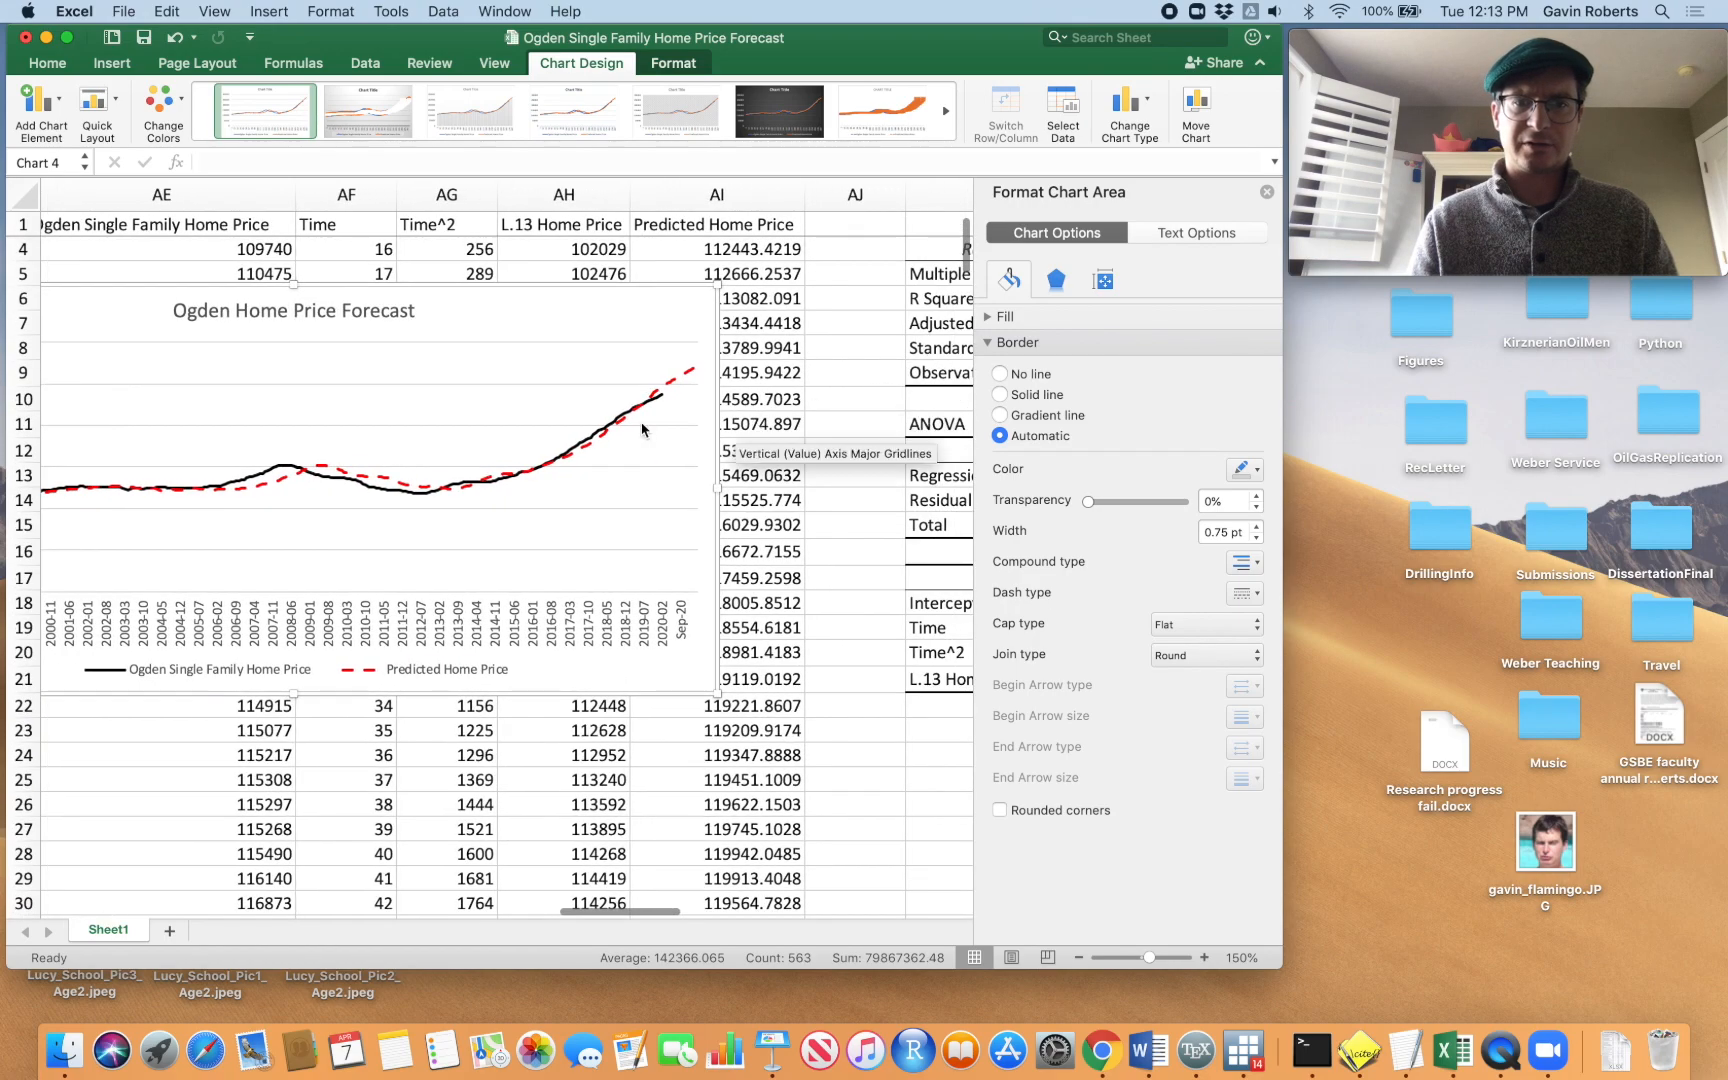
left_click_drag(714, 487, 900, 492)
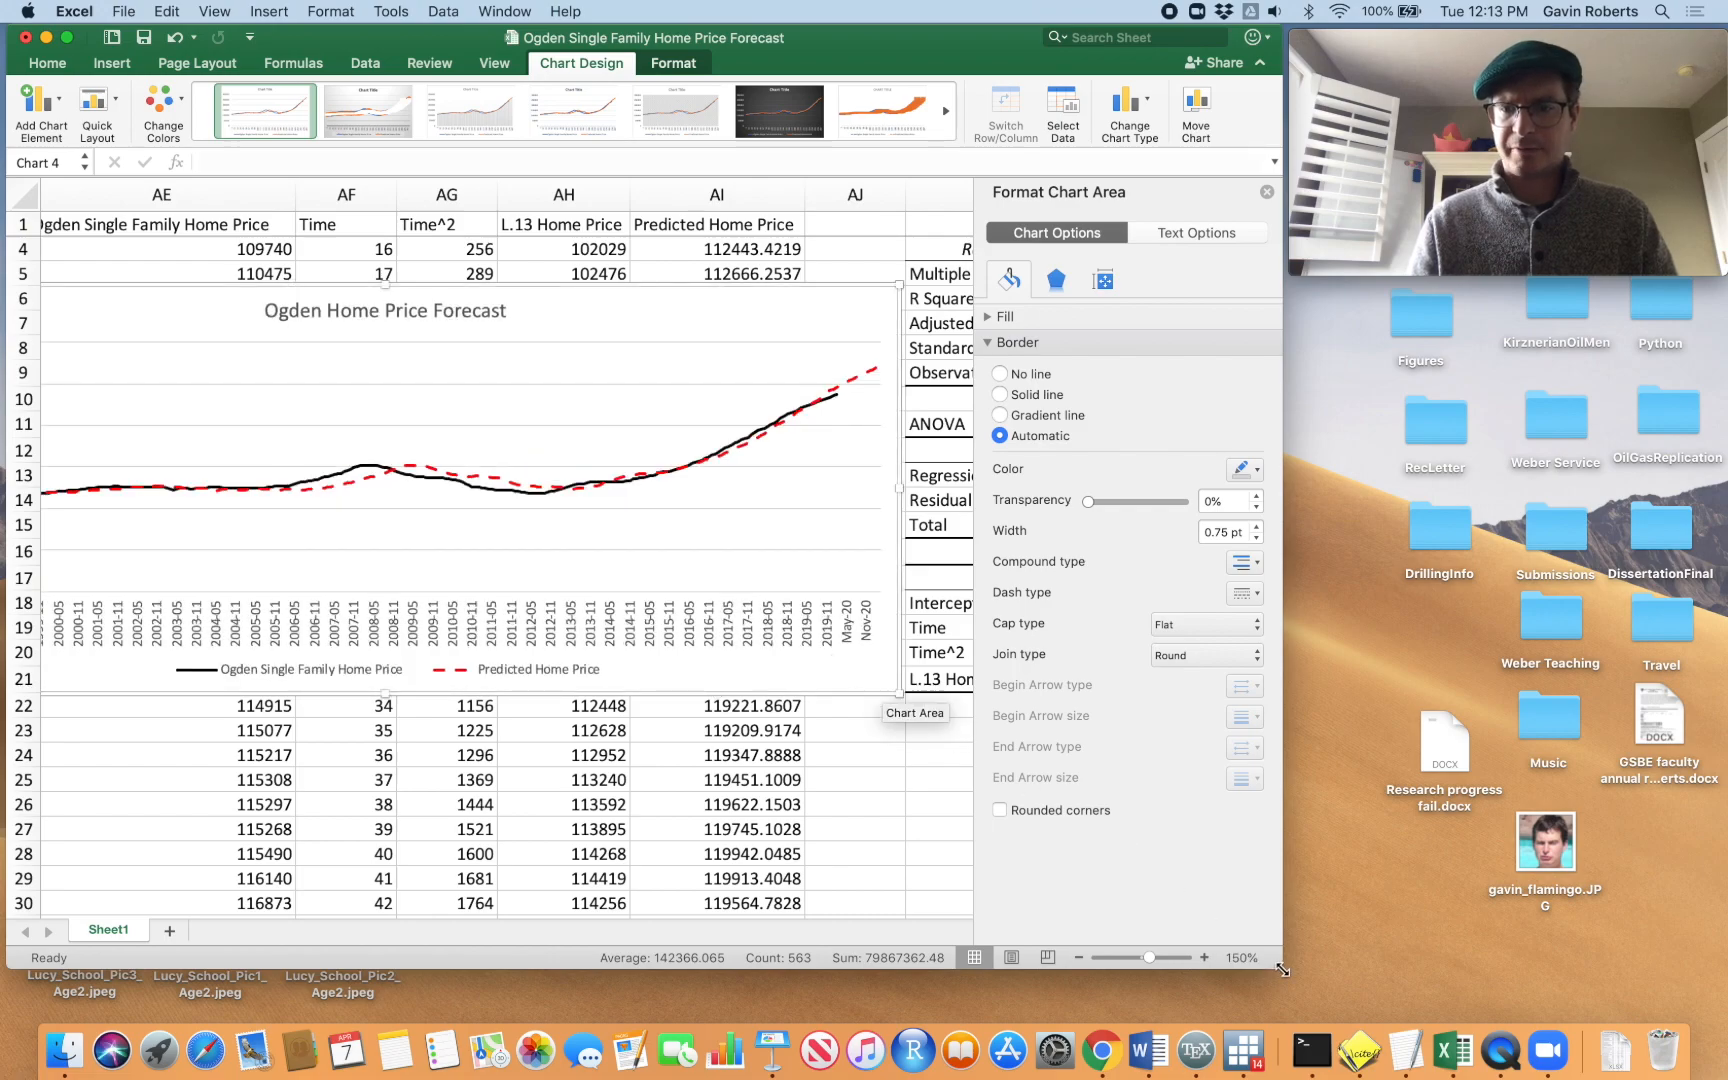
left_click_drag(1281, 967, 1470, 1043)
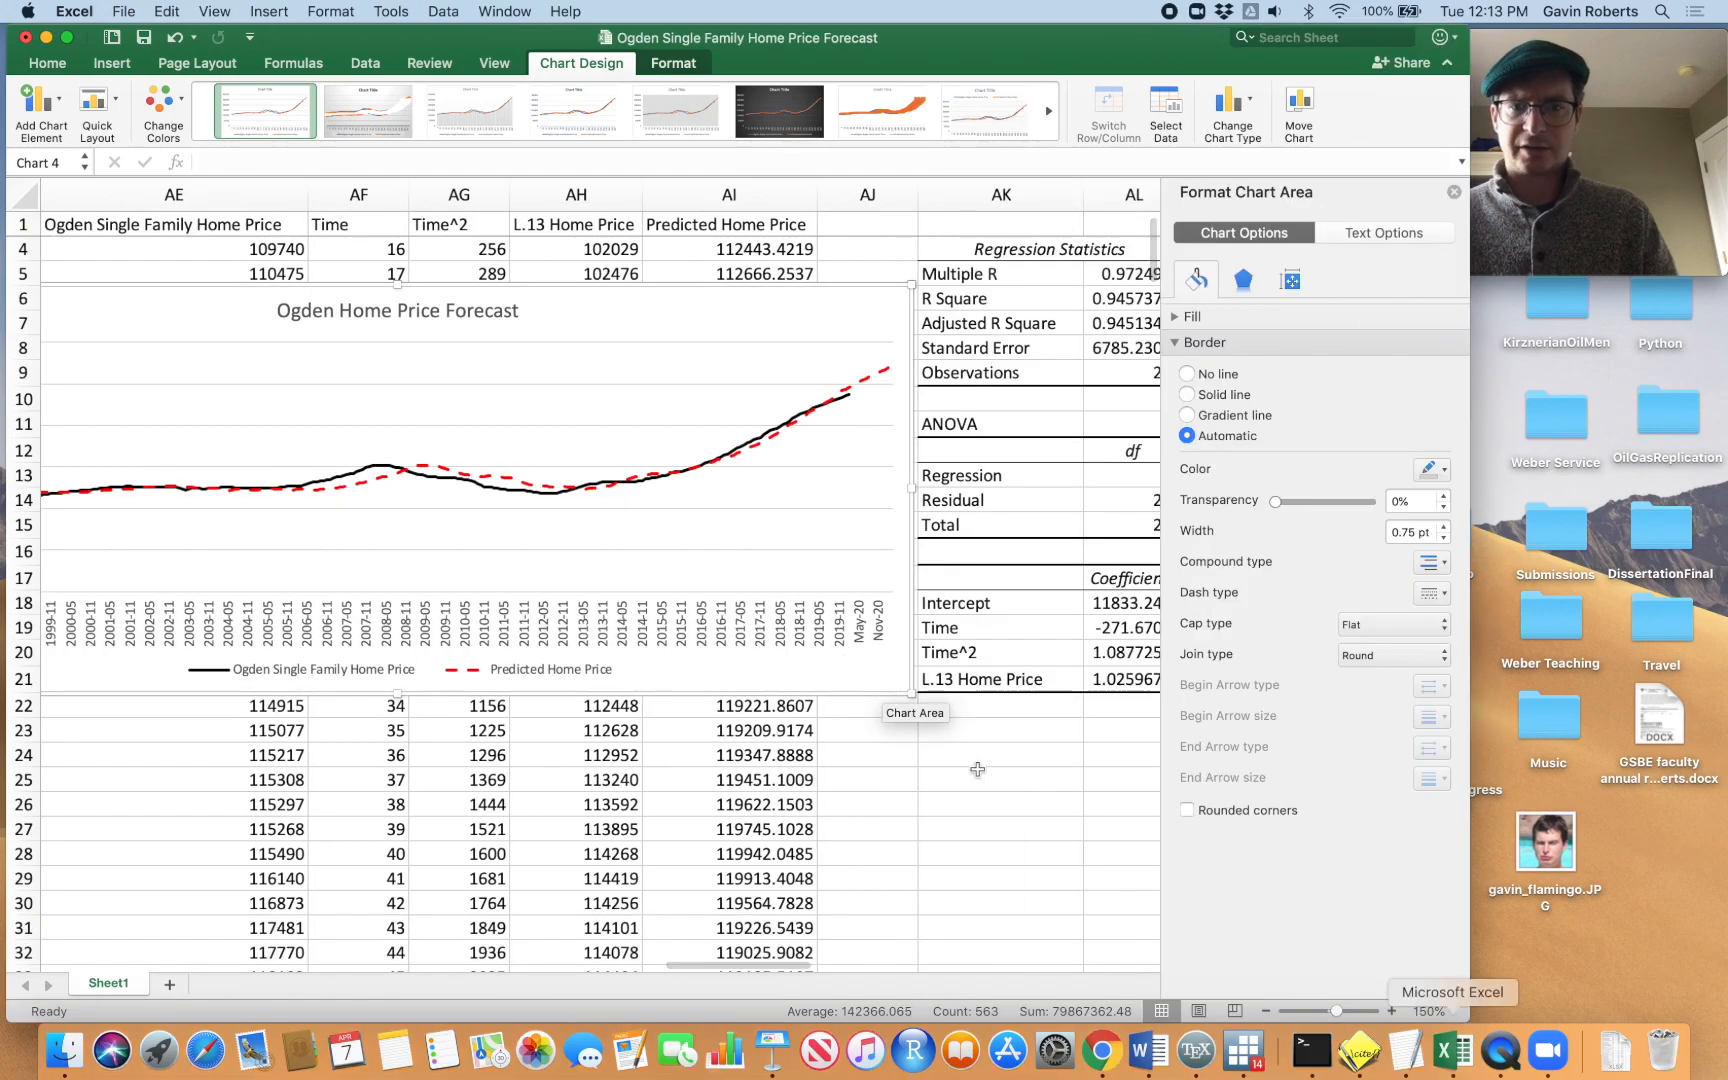
scroll(925, 755, "left", 1)
scroll(925, 755, "left", 3)
scroll(925, 755, "up", 2)
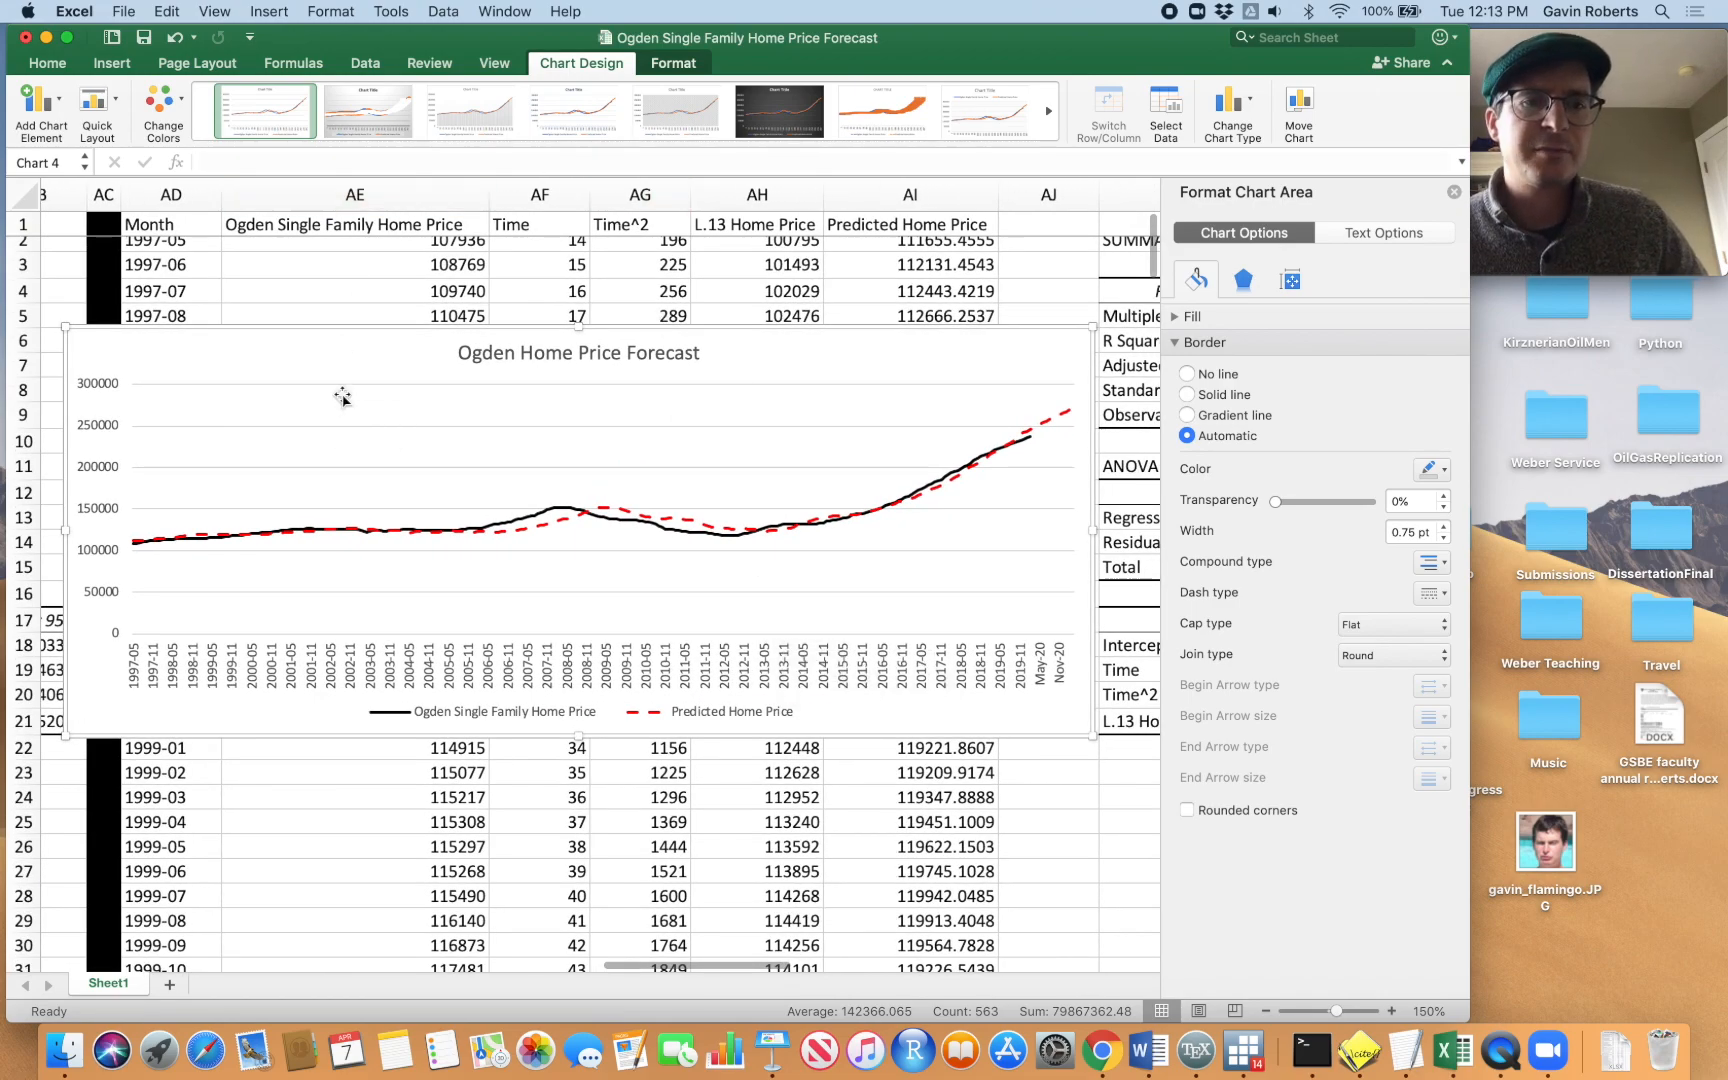
Draw a vertical straight line about 2.64" tall on the chart where the actual price series ends, reaching down to the horizontal axis
left_click(121, 63)
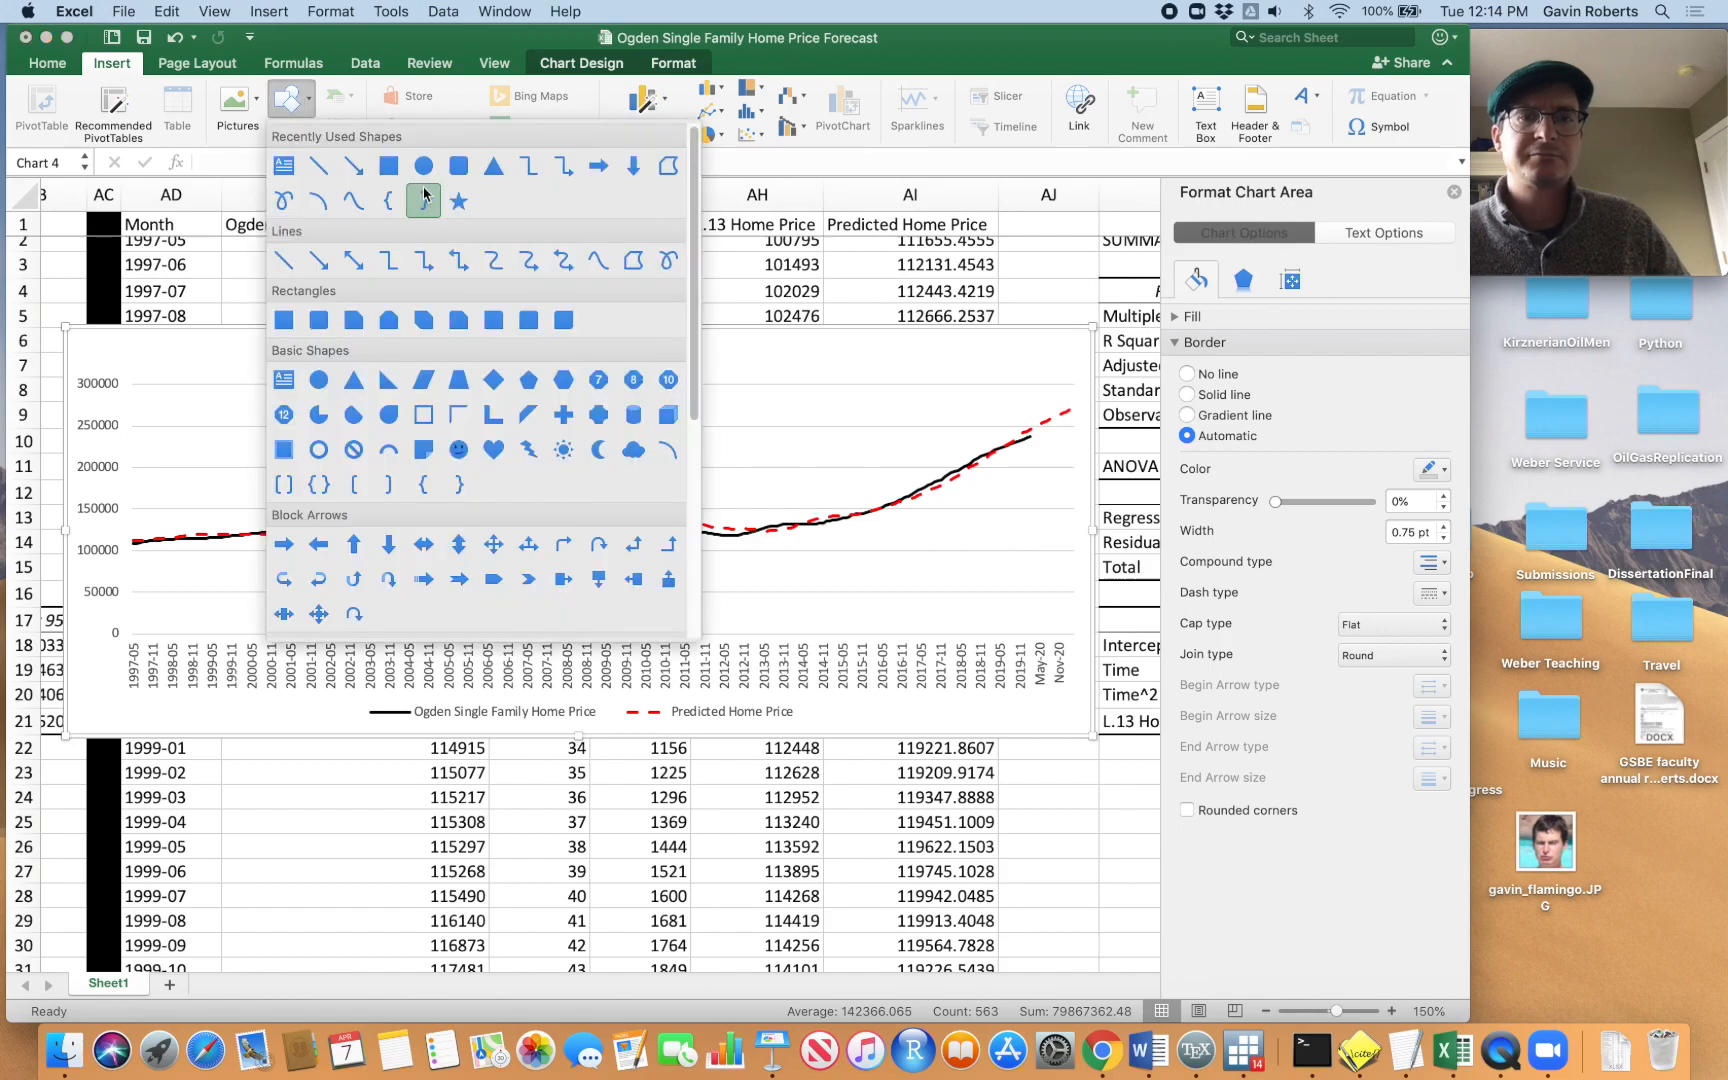
left_click(320, 168)
left_click_drag(1028, 344, 1031, 625)
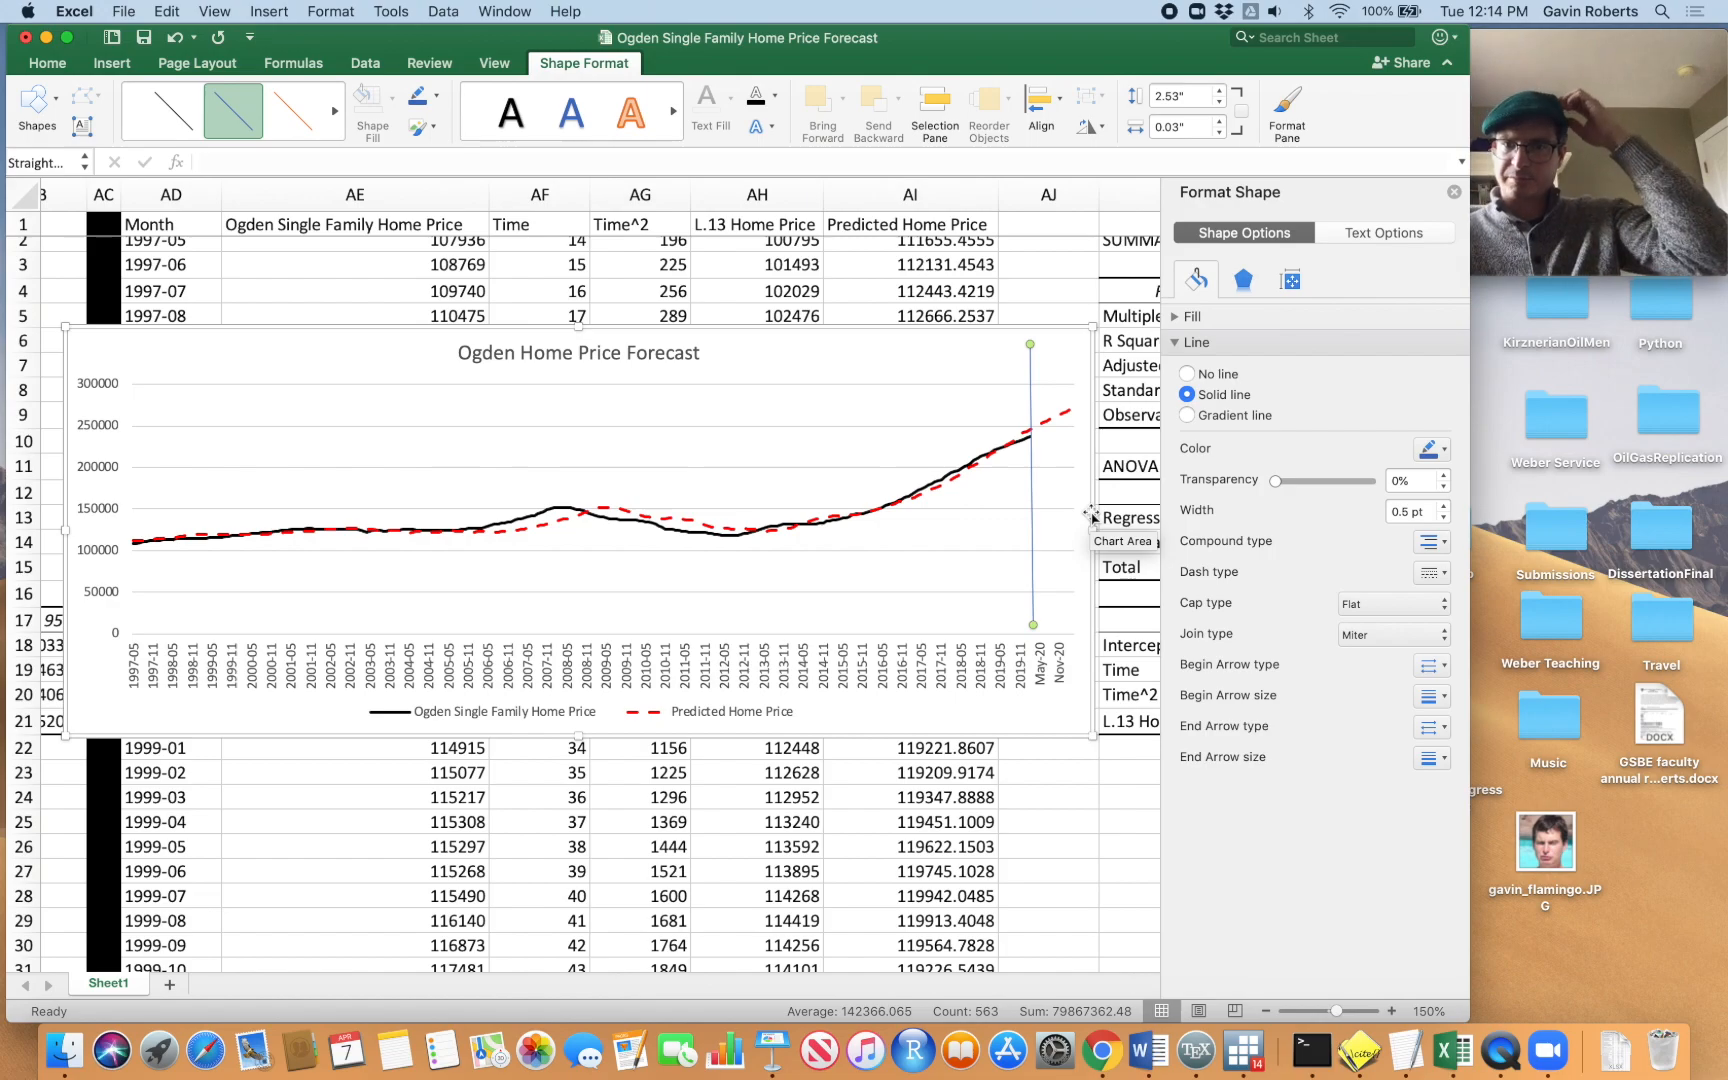
left_click_drag(1031, 624, 1030, 637)
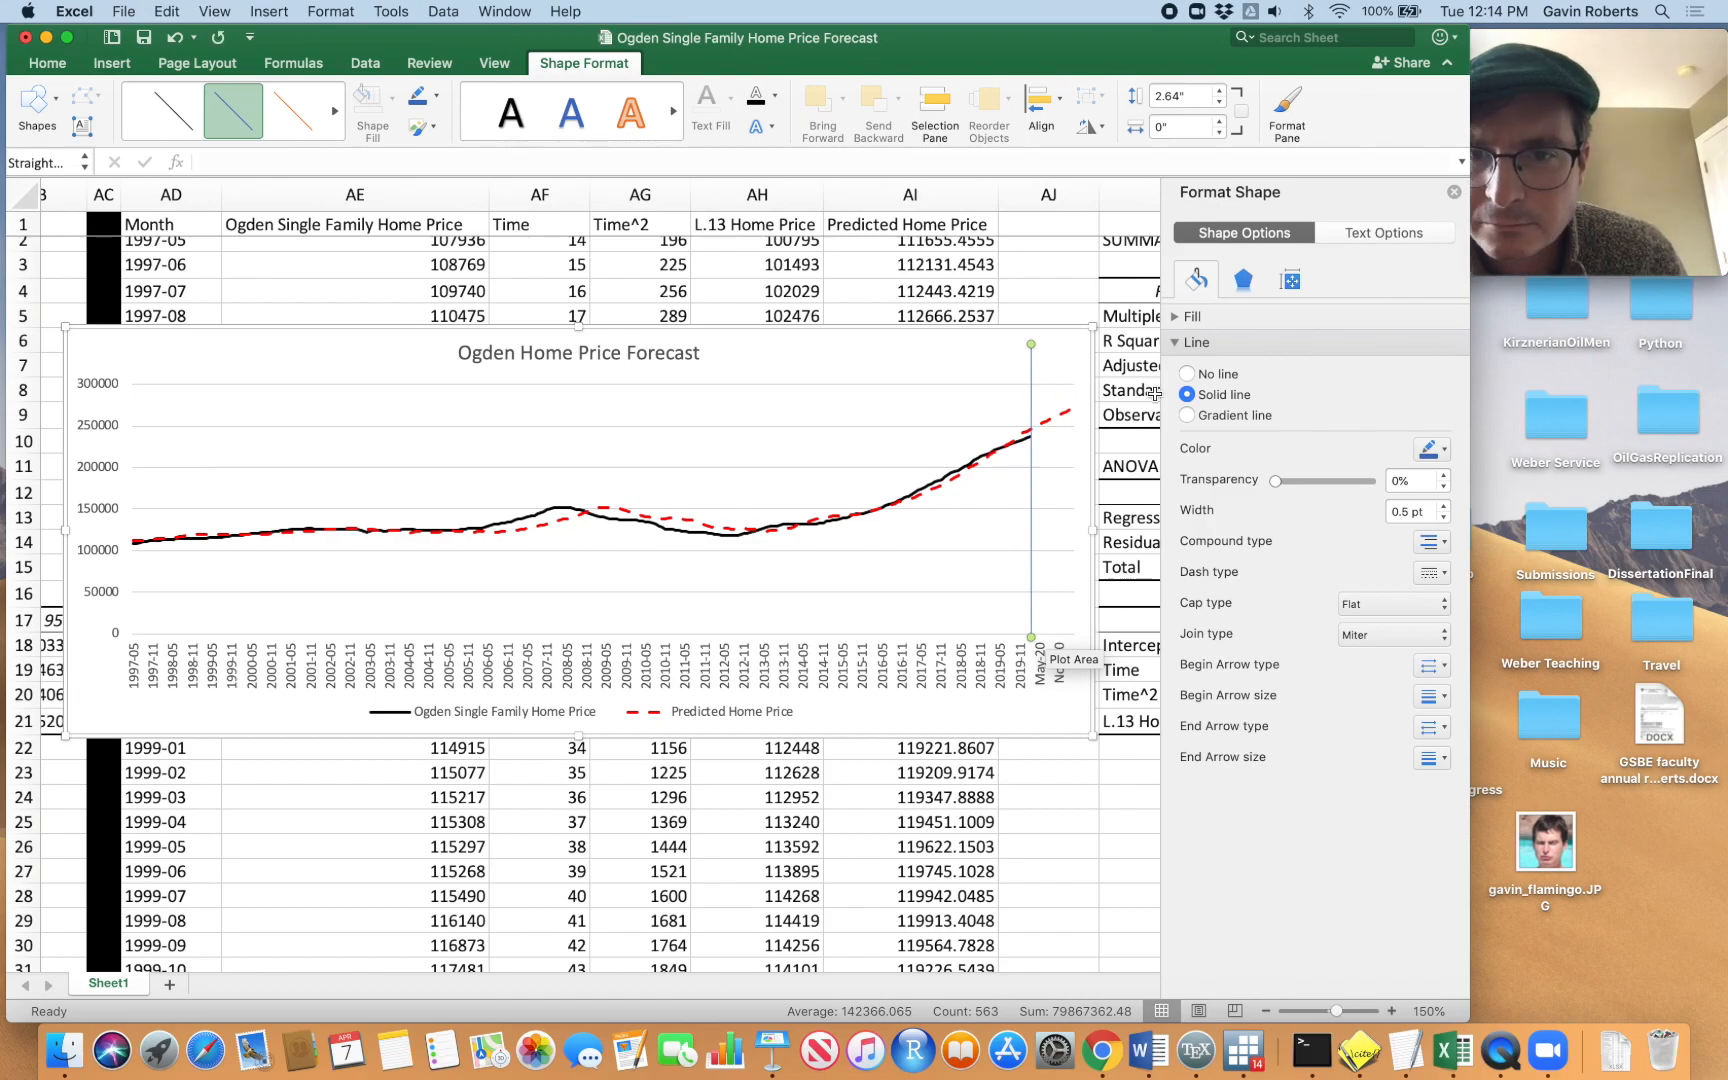
Format the vertical line with the darkest grey shade of the white theme color and a width of 1 pt
left_click(1440, 455)
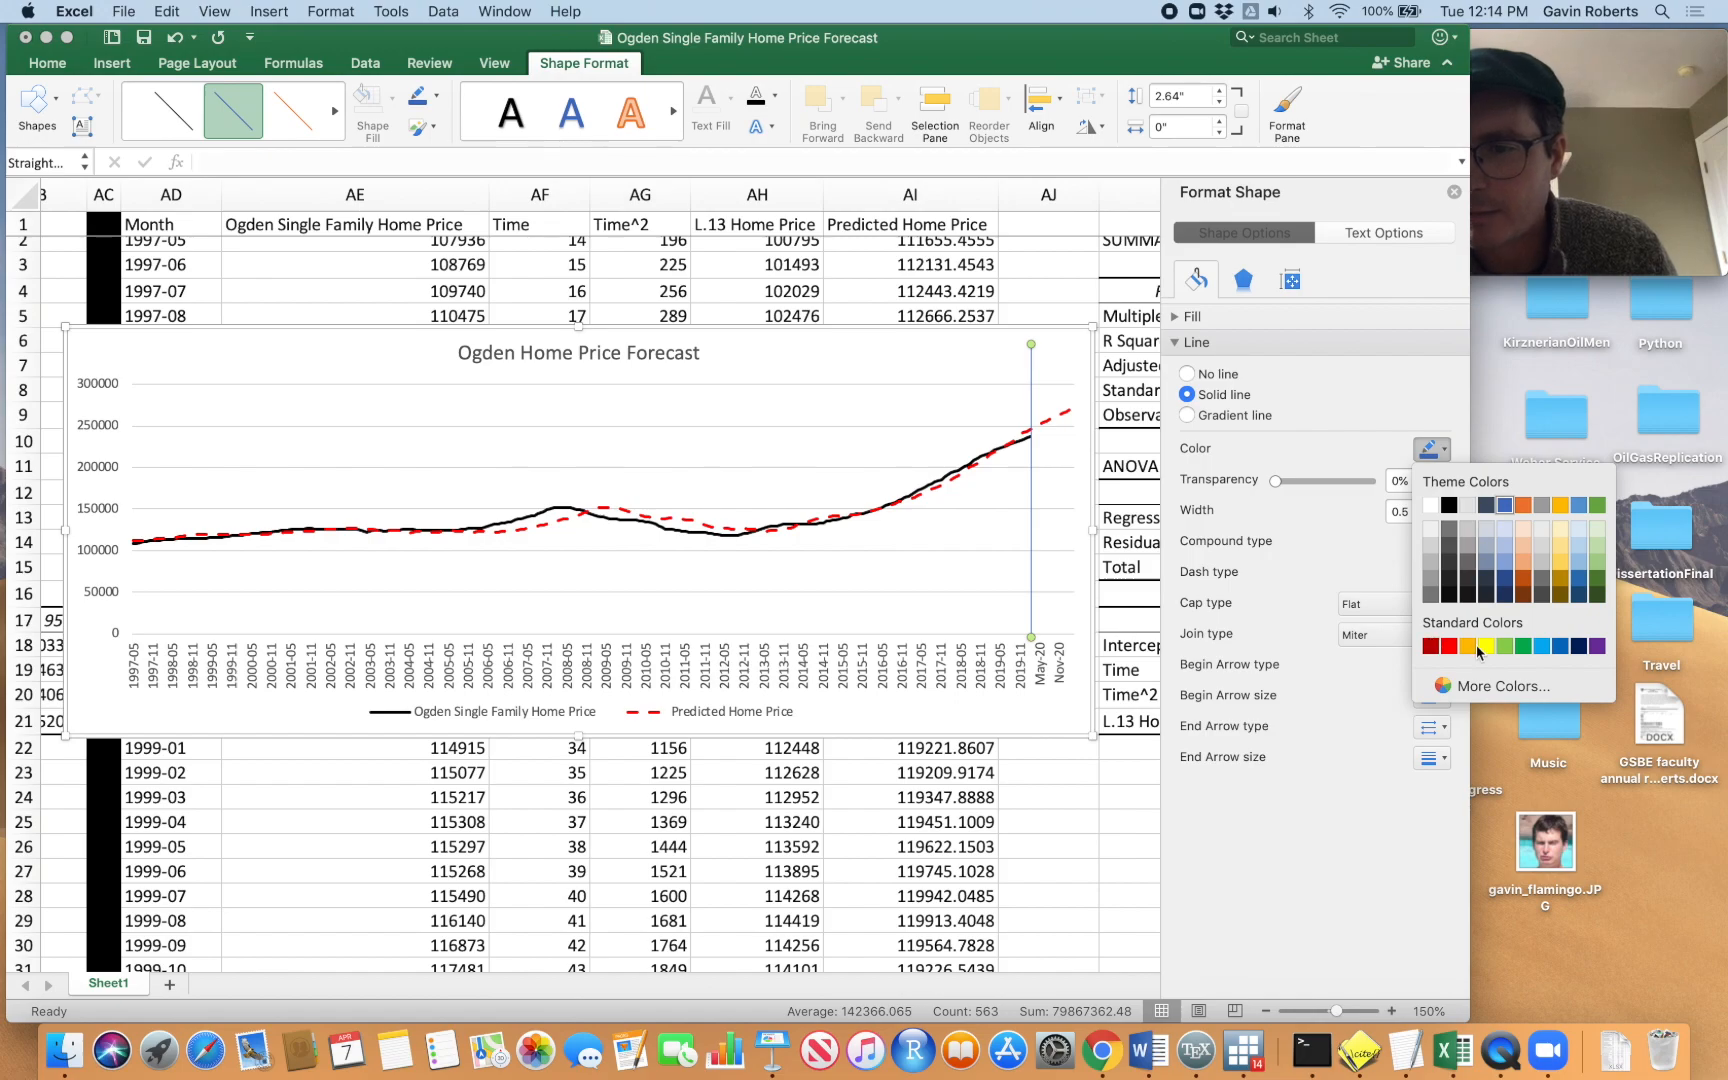
left_click(1449, 505)
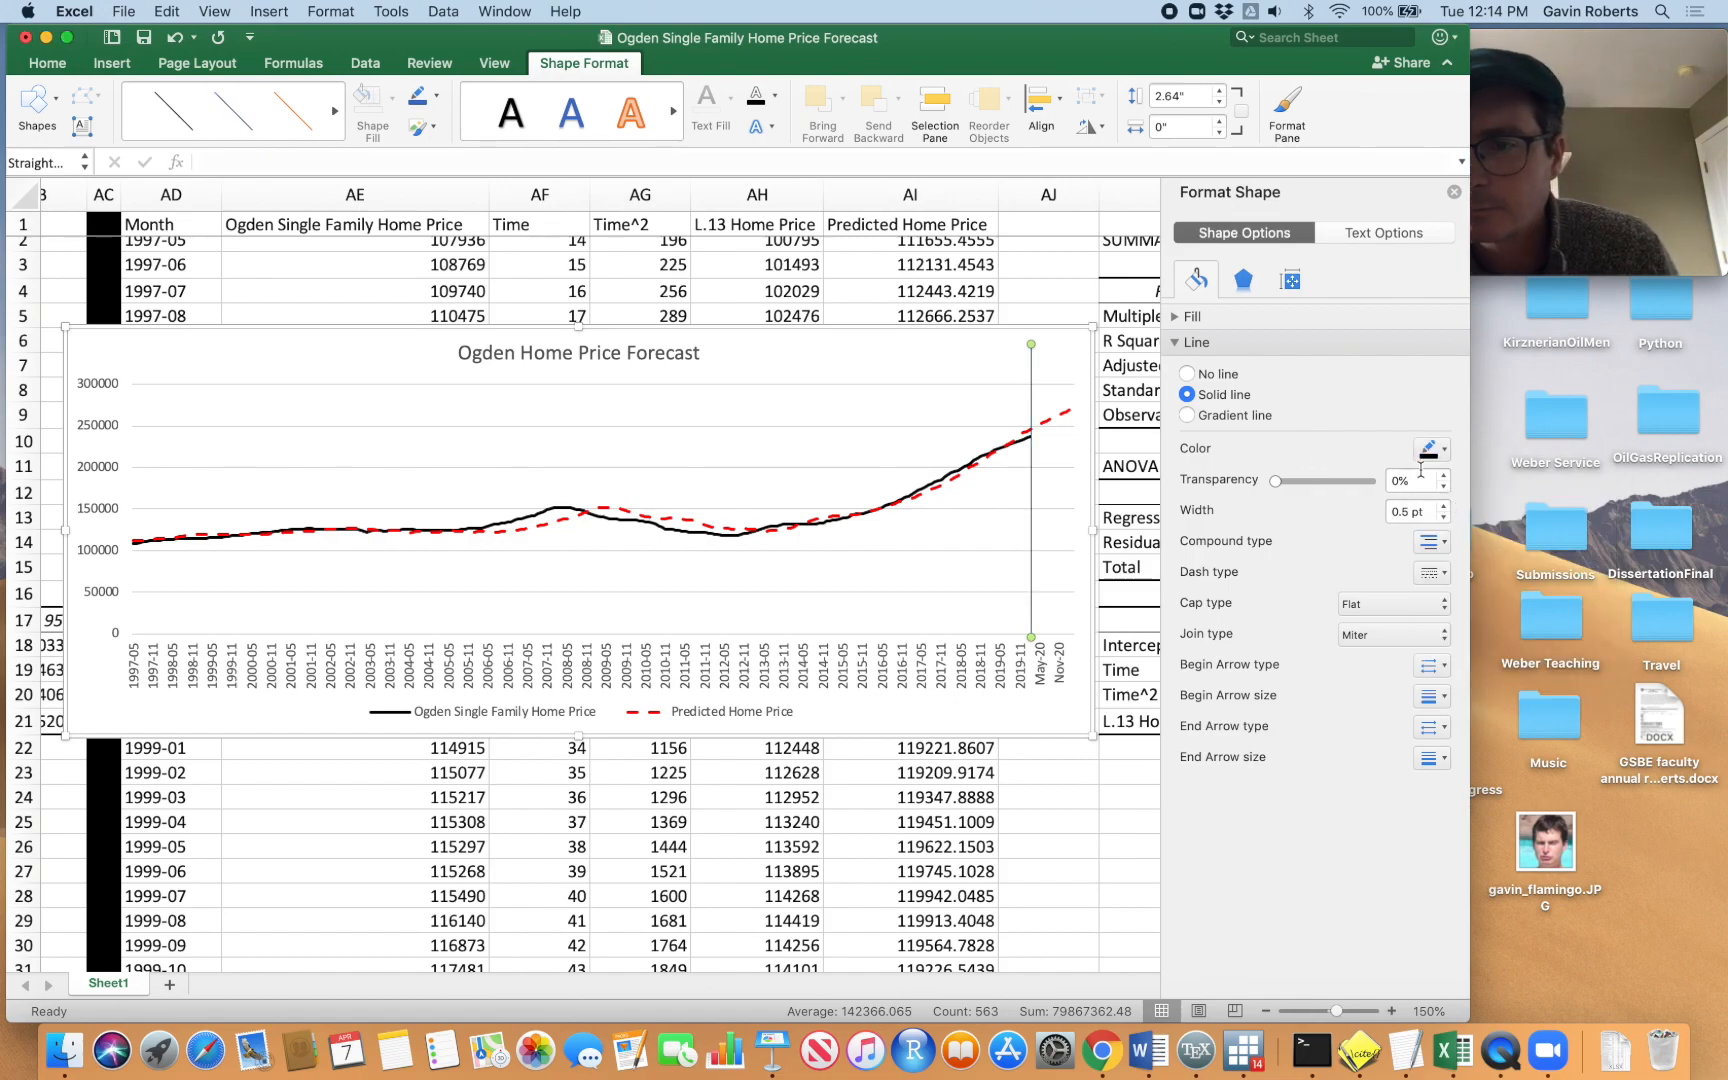
left_click(1444, 506)
left_click(1444, 506)
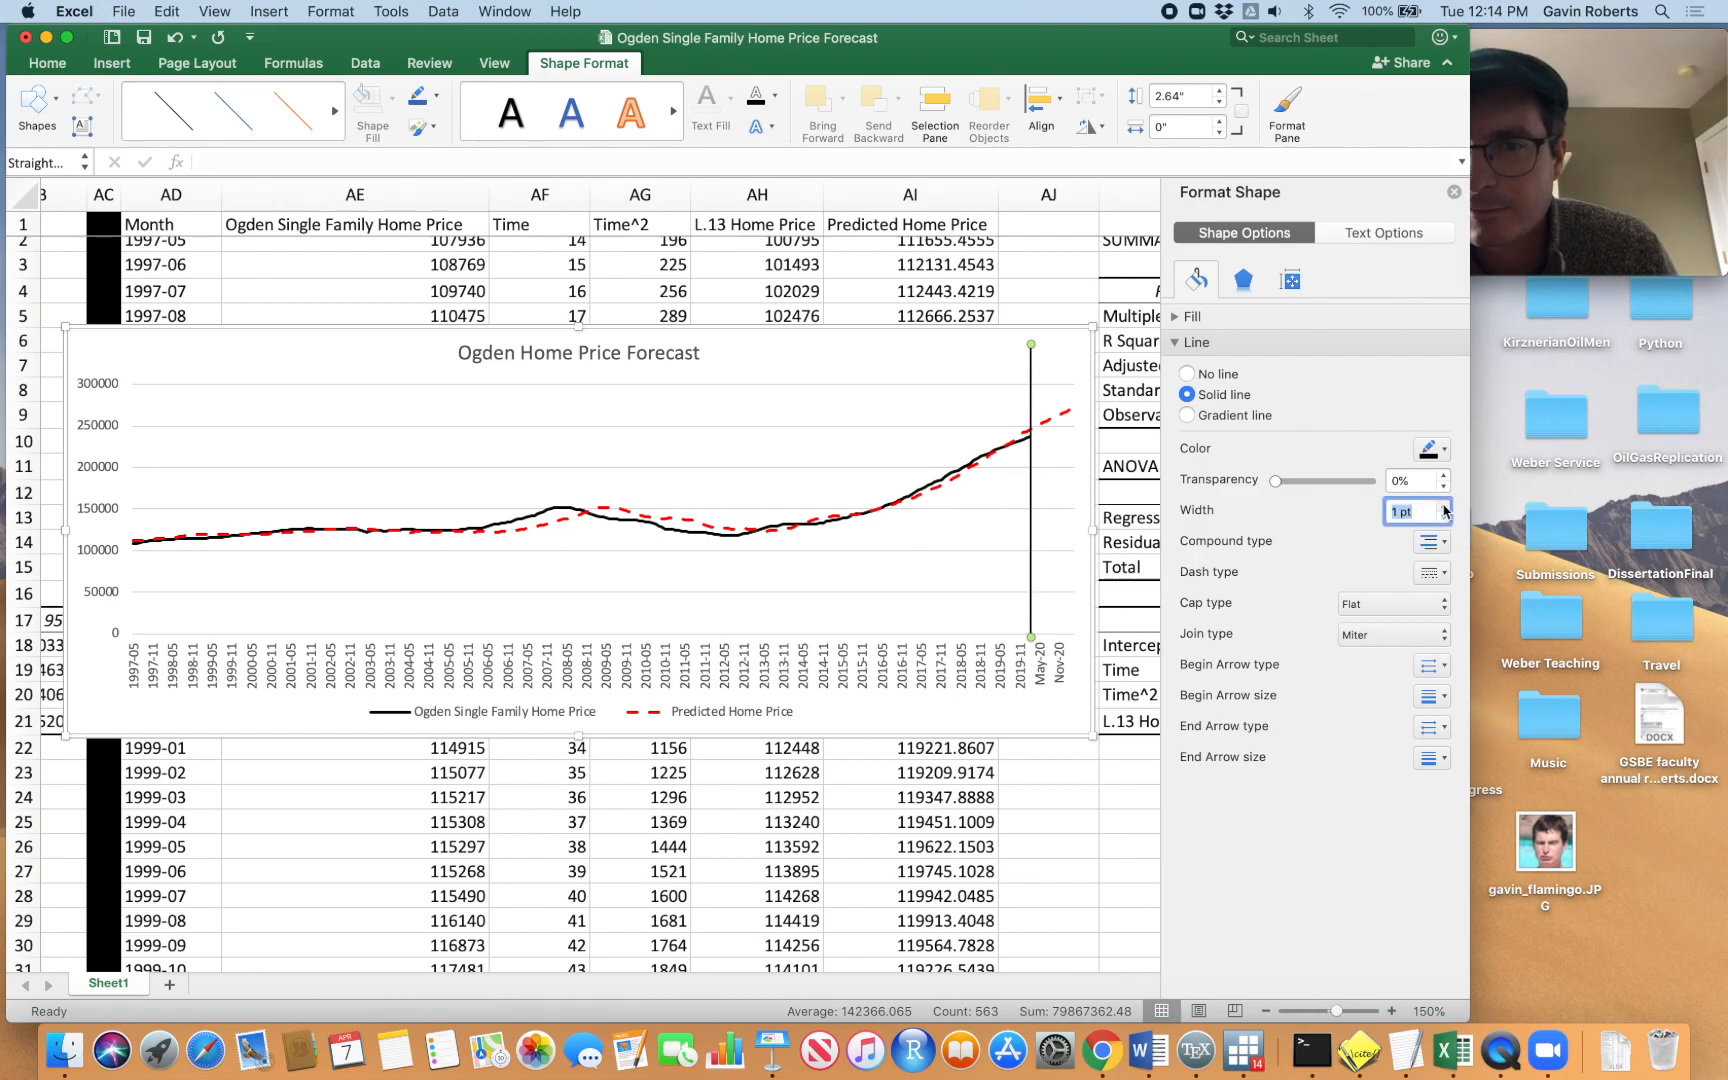
left_click(1432, 449)
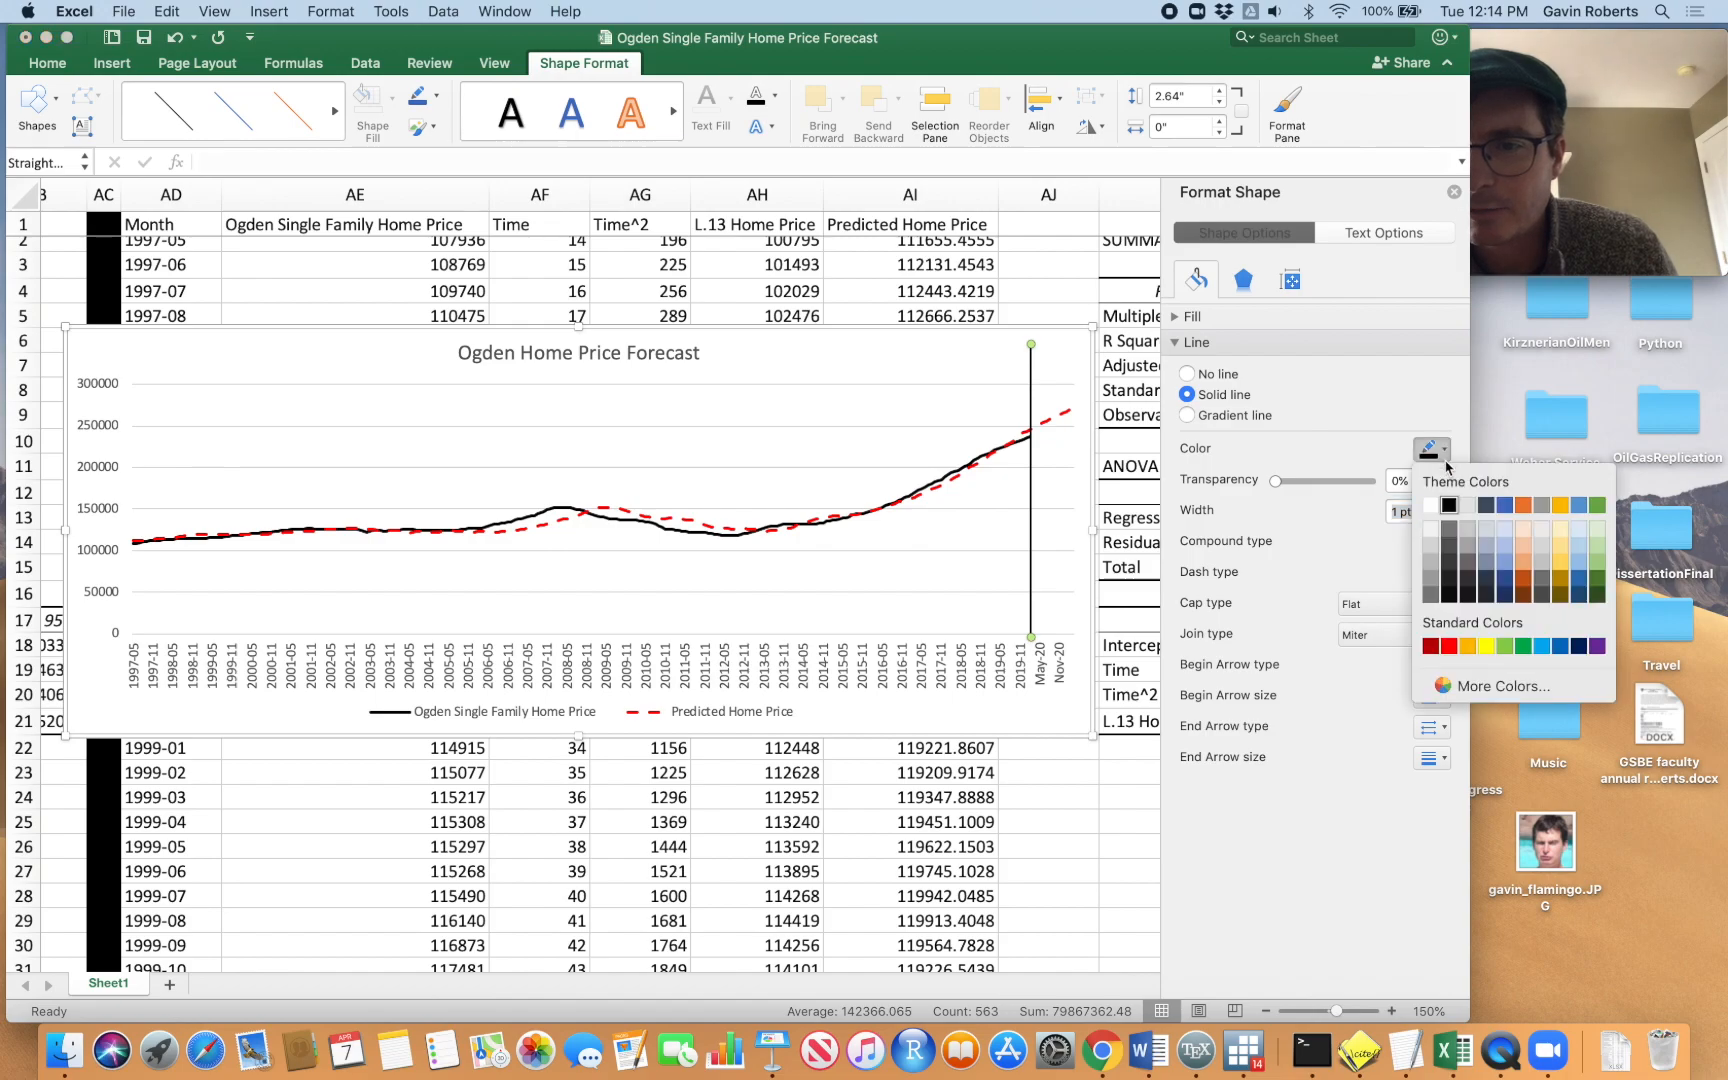
left_click(1433, 593)
Shift the chart slightly upward and extend the vertical line's upper end to the chart's upper border
left_click_drag(1031, 342, 1030, 326)
left_click(1030, 326)
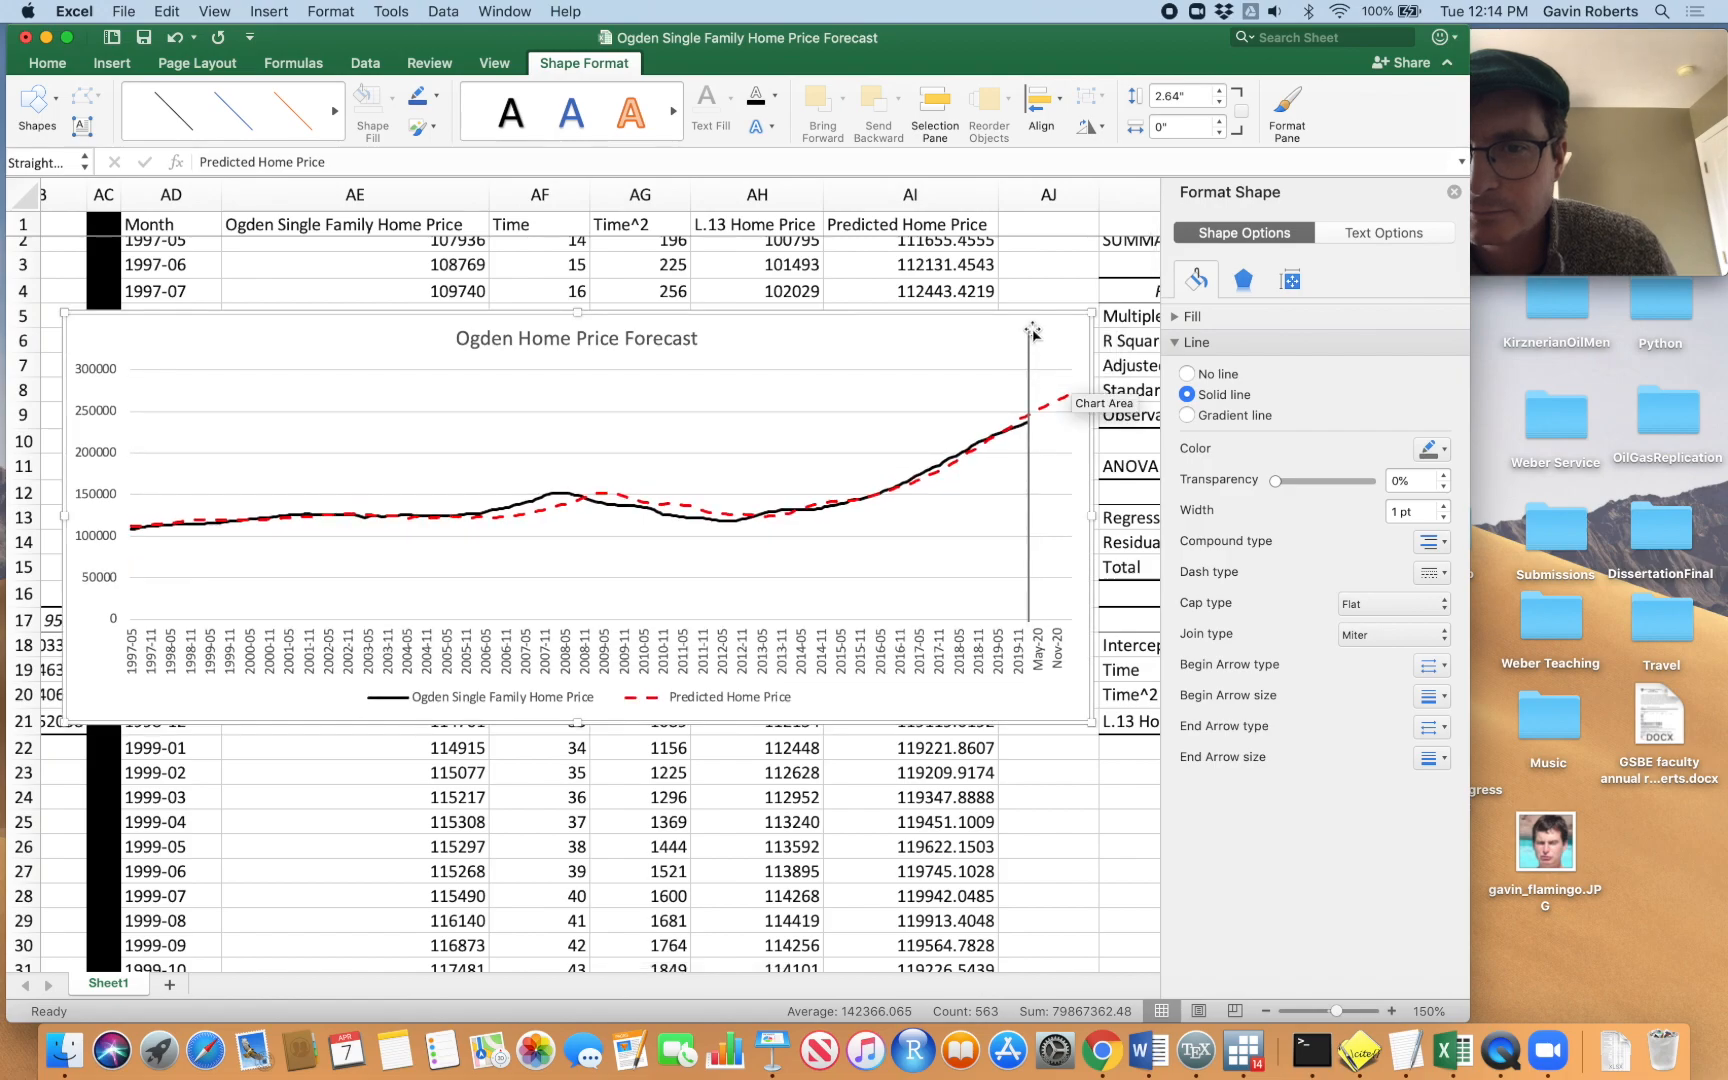
left_click(1029, 347)
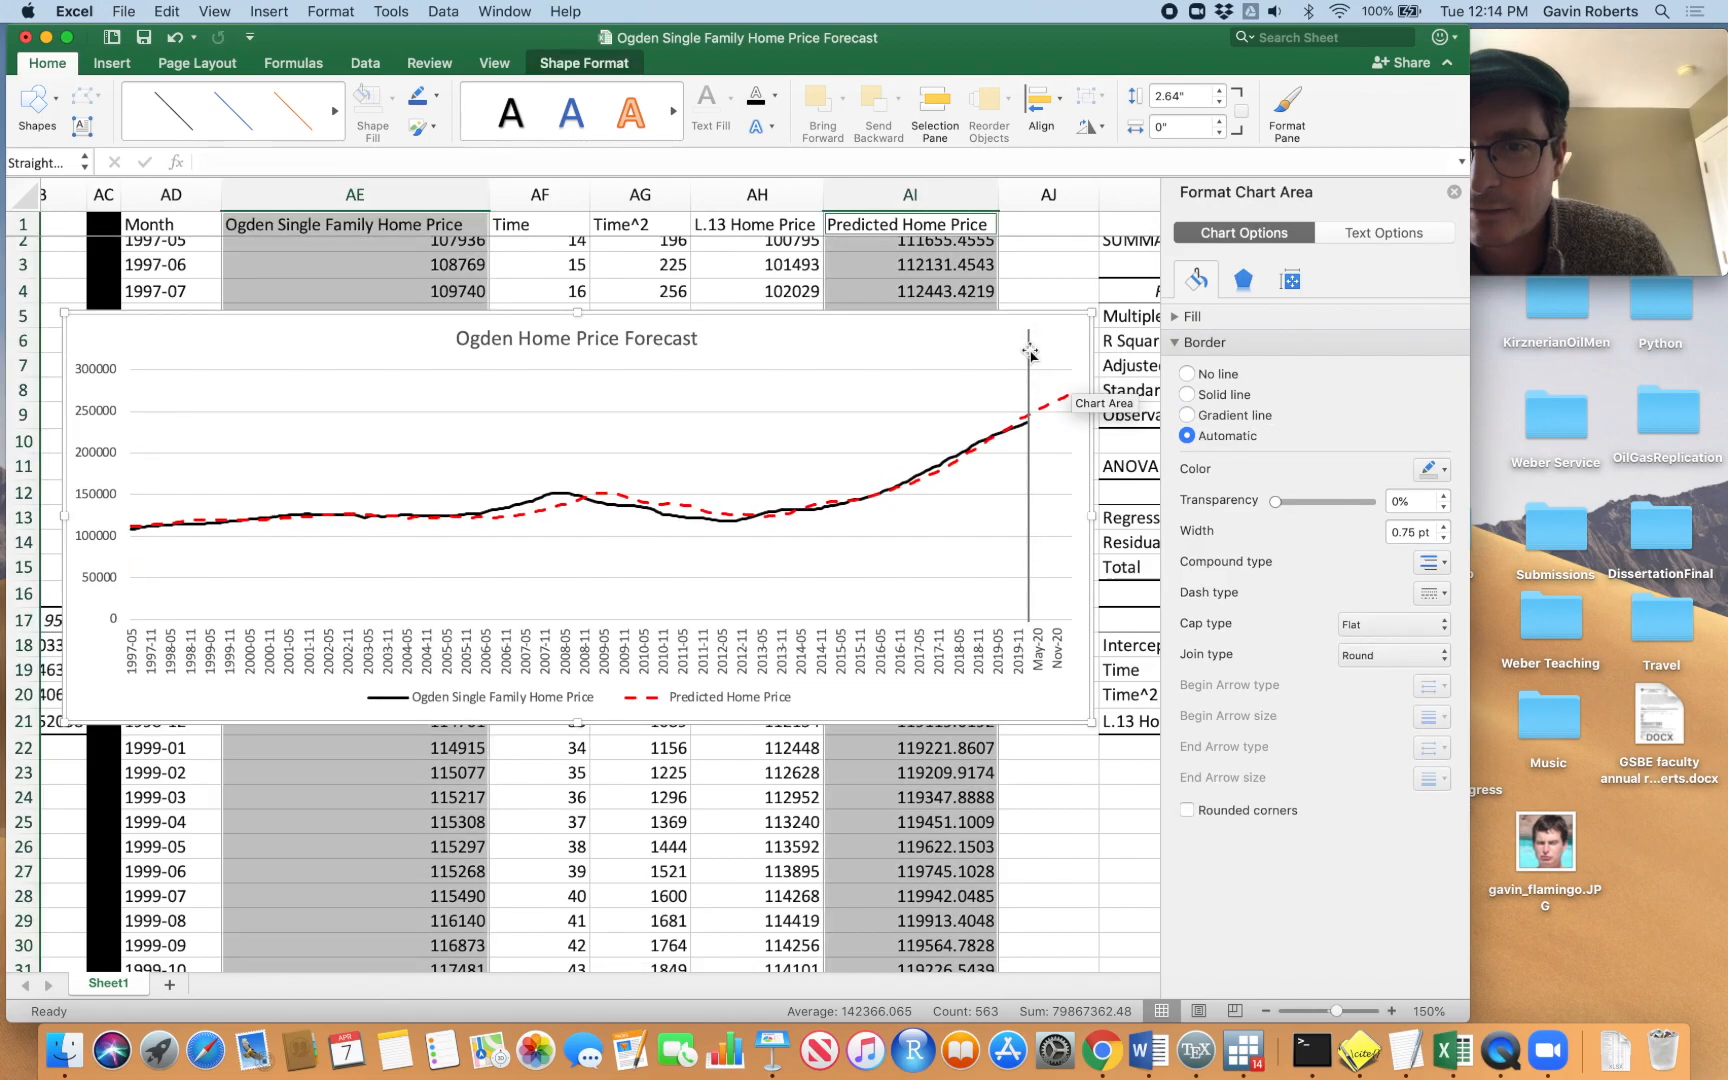
left_click_drag(1027, 328, 1028, 314)
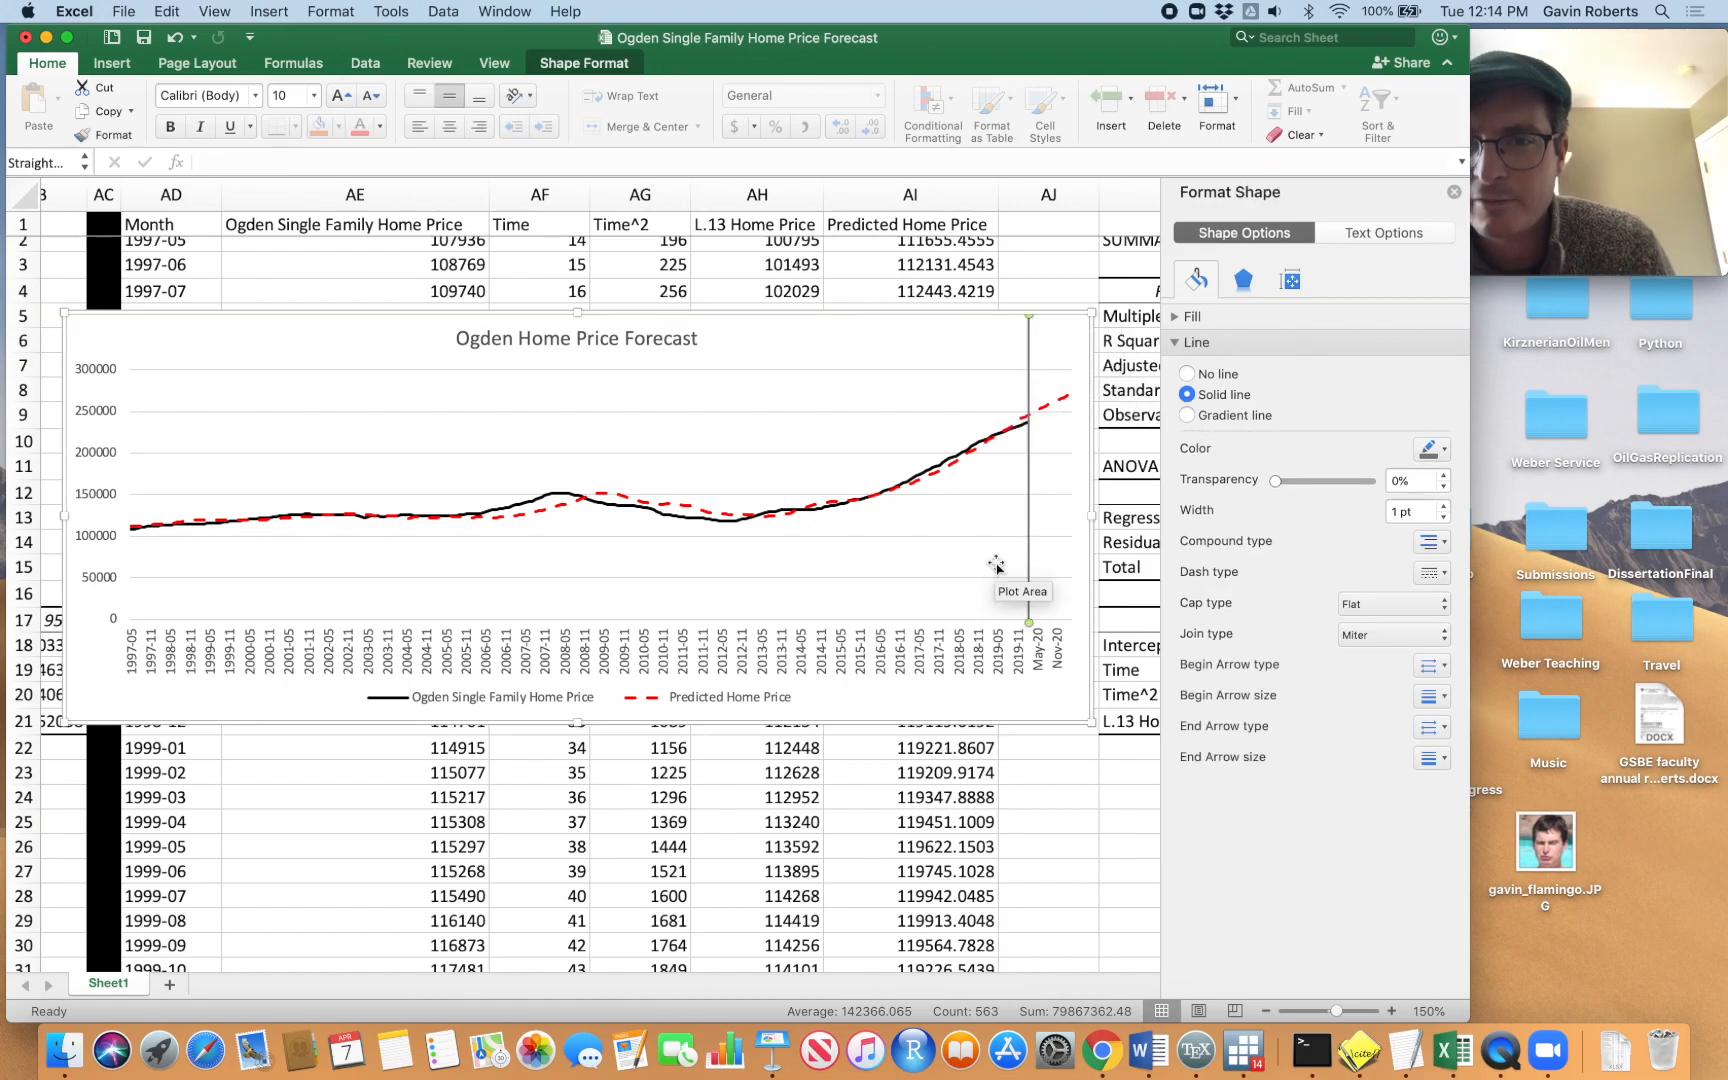
left_click(938, 376)
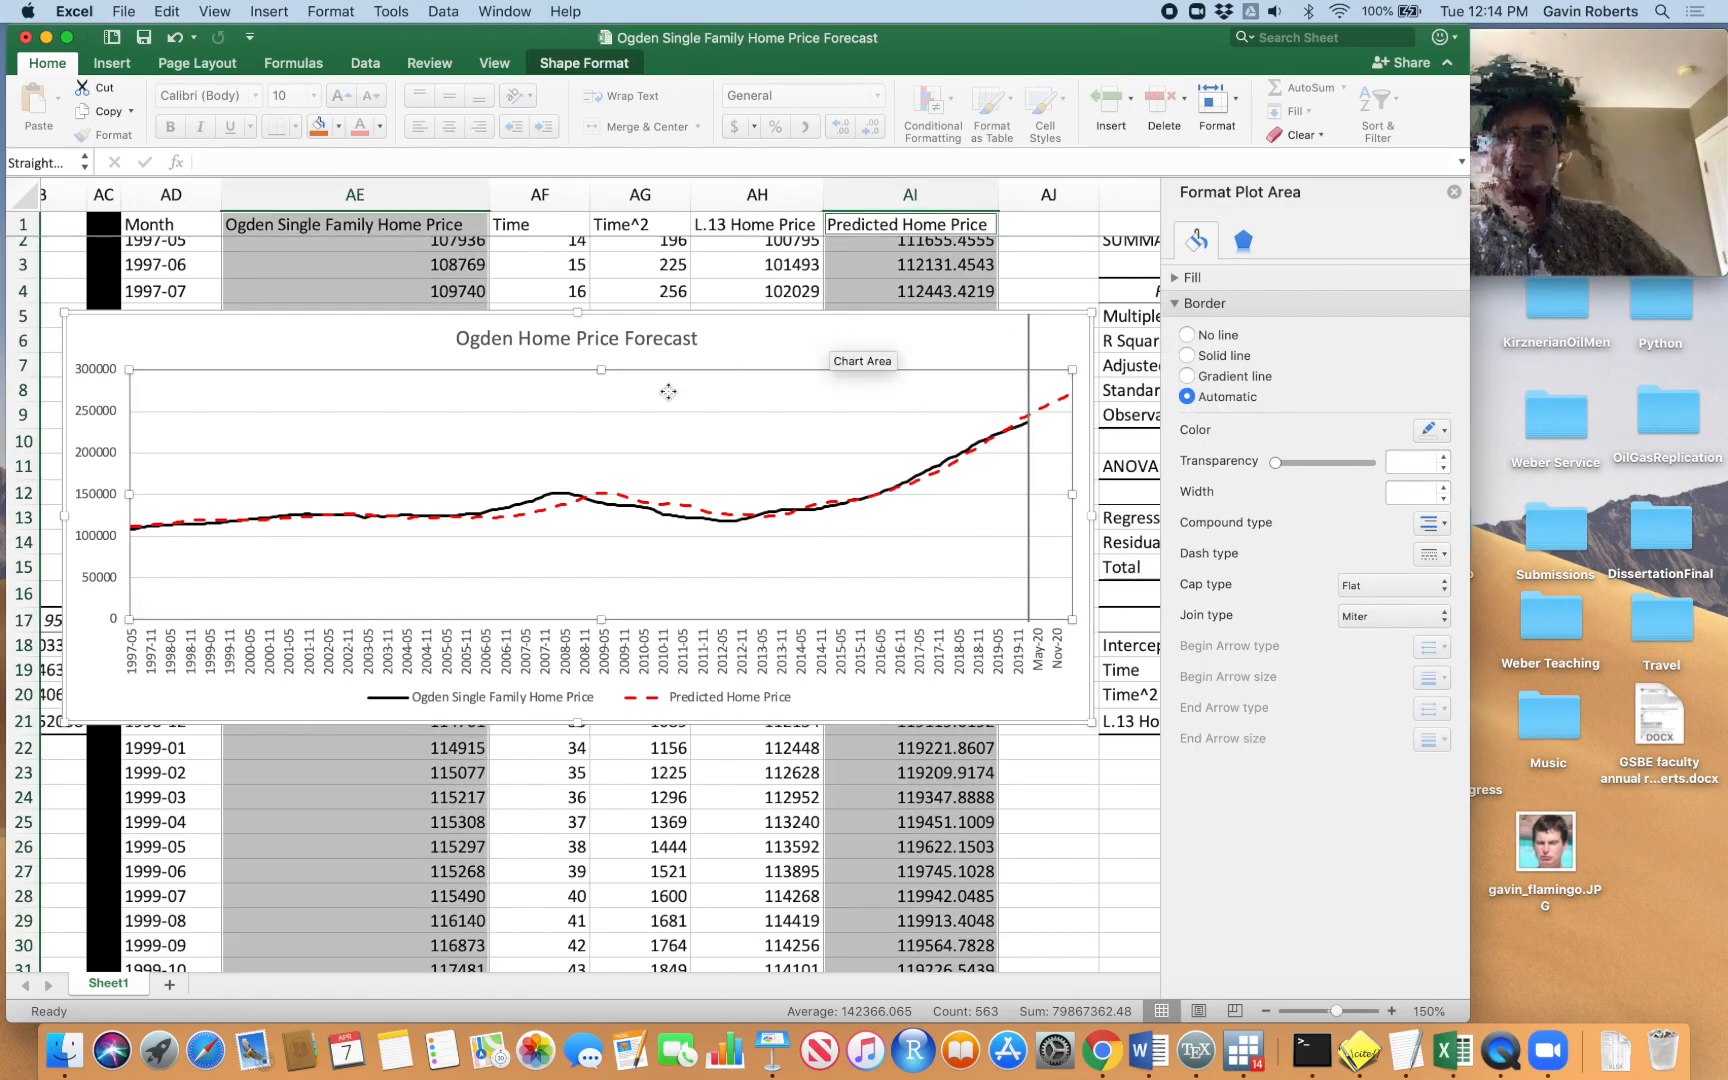
left_click(978, 549)
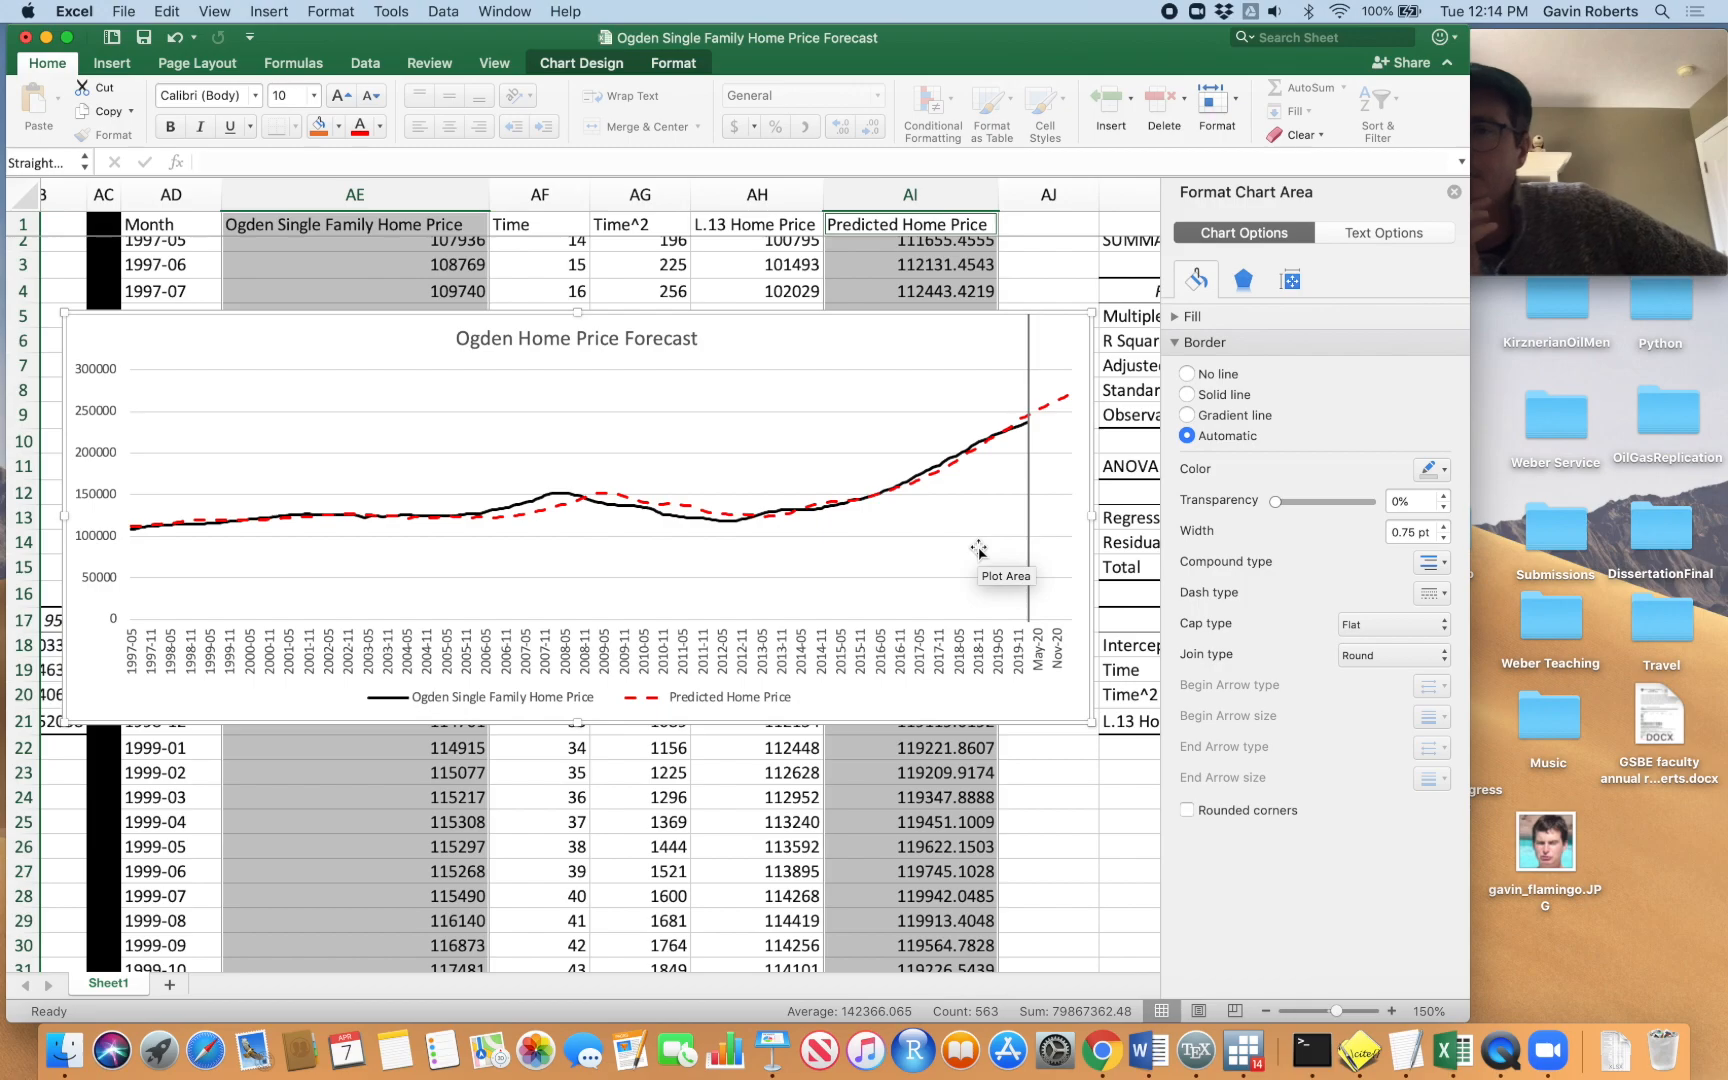